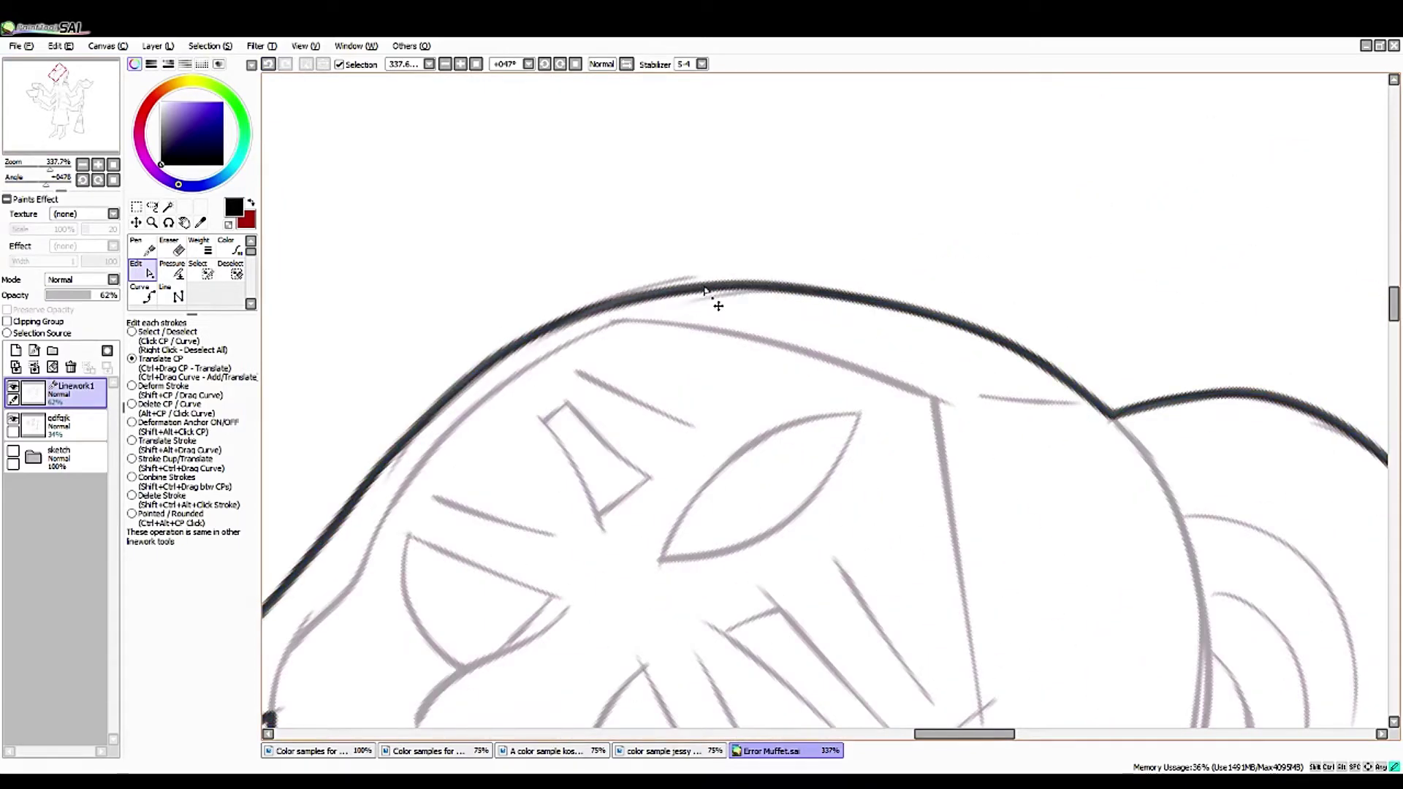
# - Reposition the linework control points along the top of the head to smooth the outline over the sketch
pyautogui.press('Delete')
pyautogui.moveTo(691, 521); pyautogui.dragTo(703, 516)
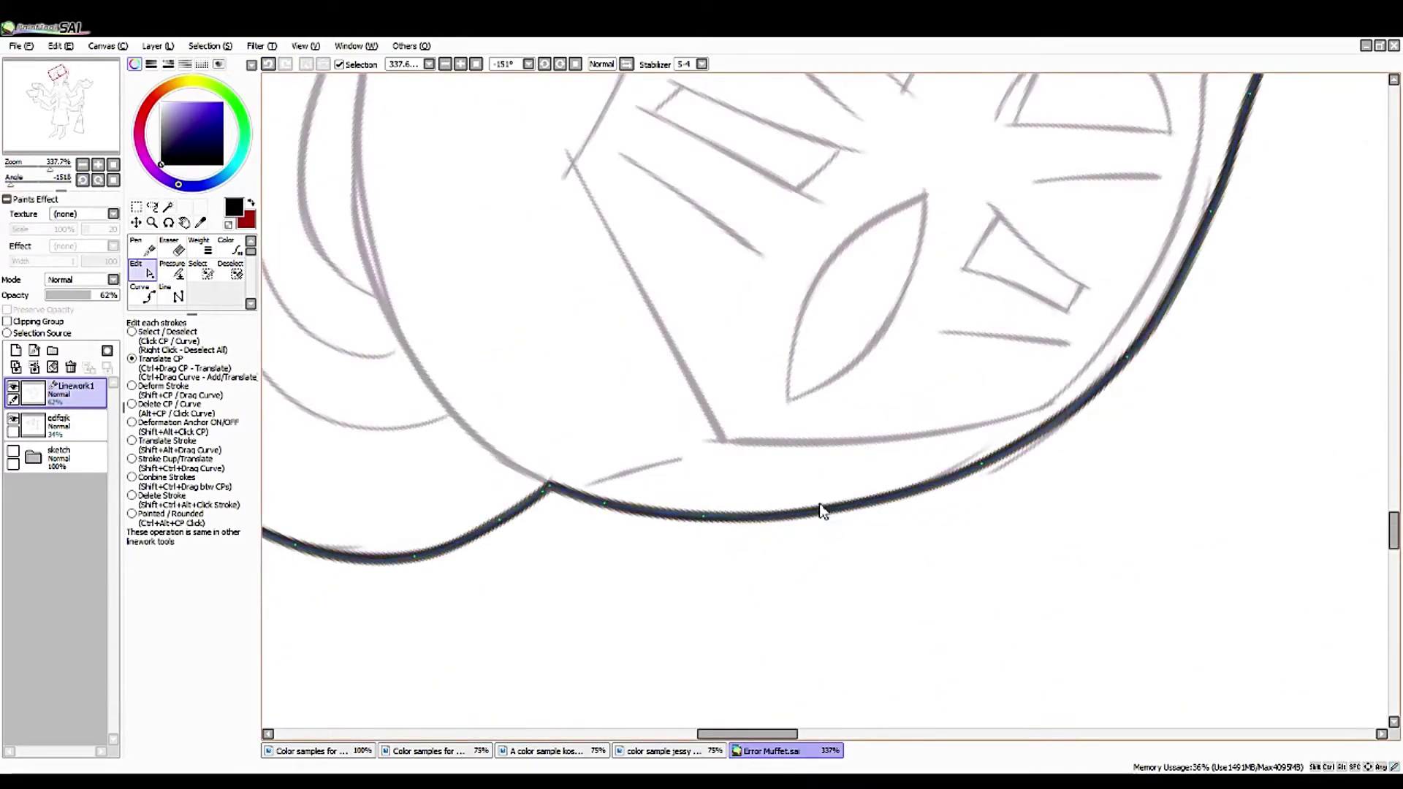
pyautogui.moveTo(819, 510); pyautogui.dragTo(838, 507)
pyautogui.moveTo(982, 463); pyautogui.dragTo(1005, 450)
pyautogui.moveTo(1128, 357); pyautogui.dragTo(1215, 213)
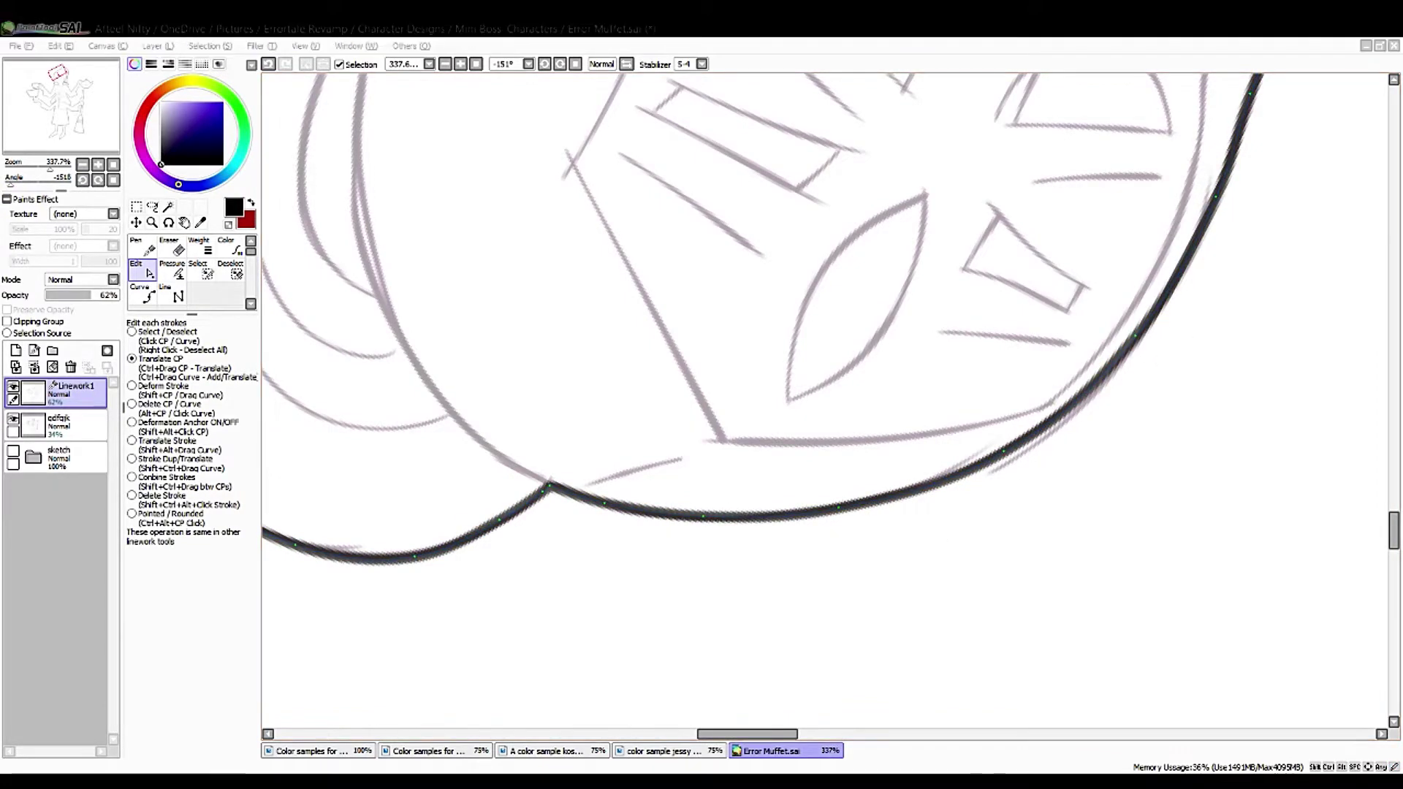
pyautogui.click(1027, 348)
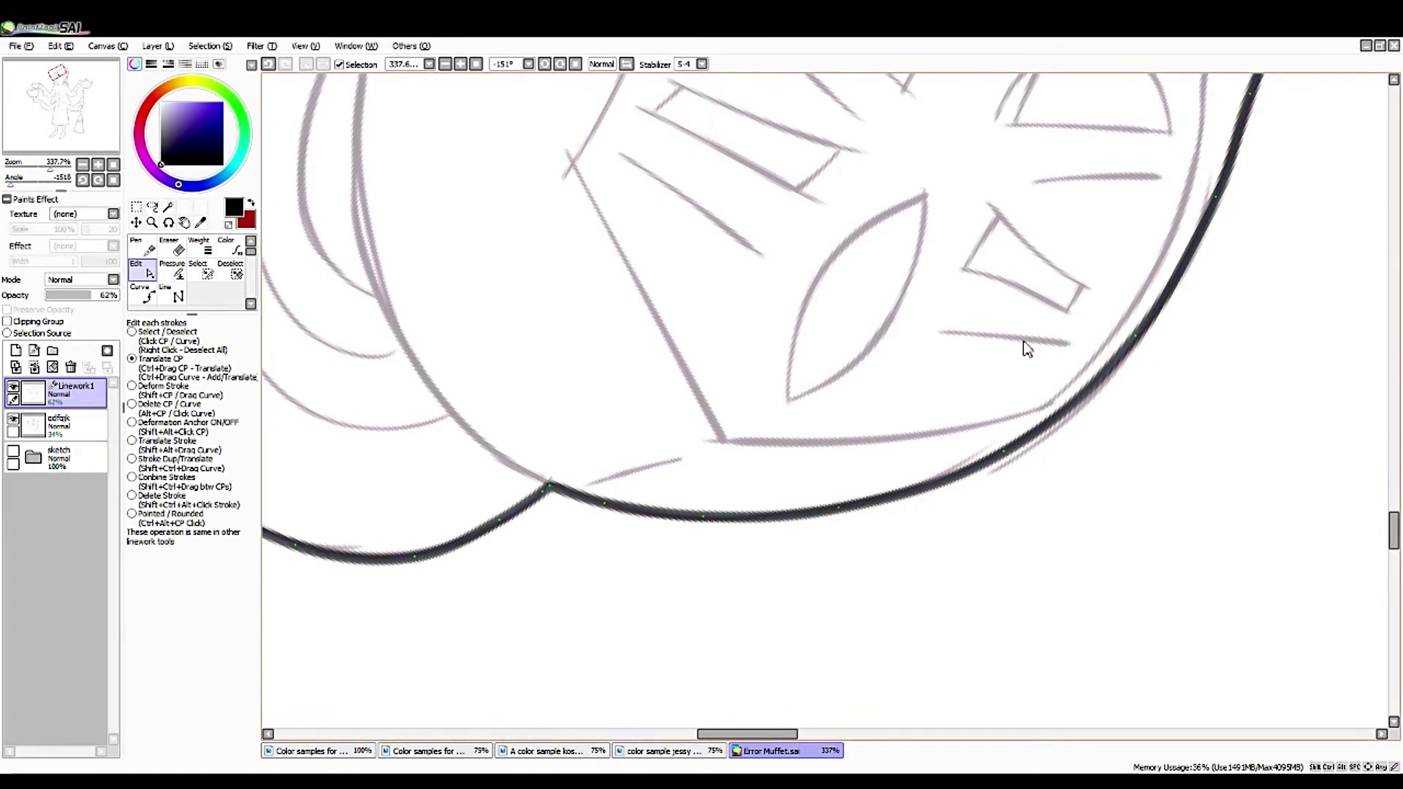
# - Move the control points at the crown of the raised hair behind the head to round its top curve
pyautogui.press('Home')
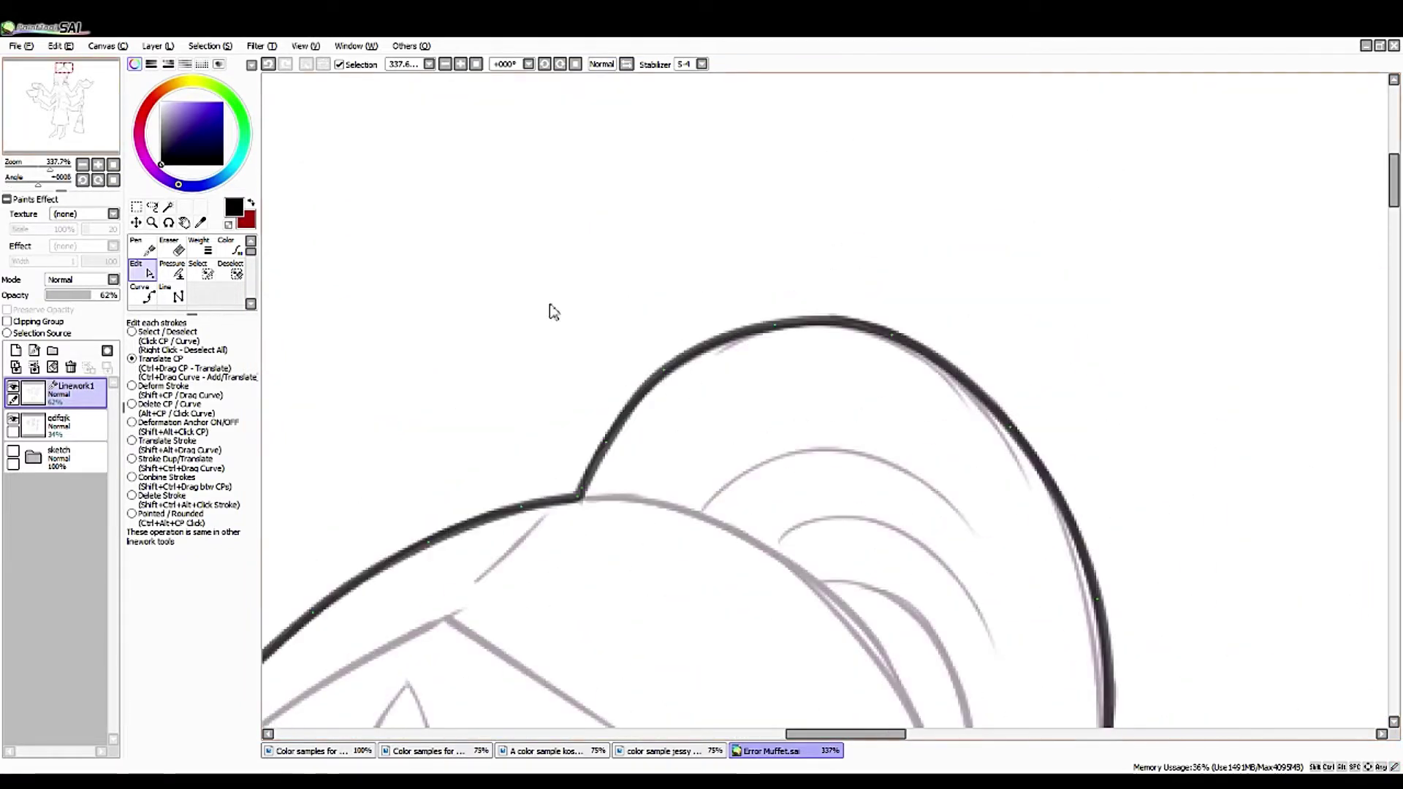
pyautogui.moveTo(886, 329); pyautogui.dragTo(891, 342)
pyautogui.moveTo(777, 322); pyautogui.dragTo(793, 325)
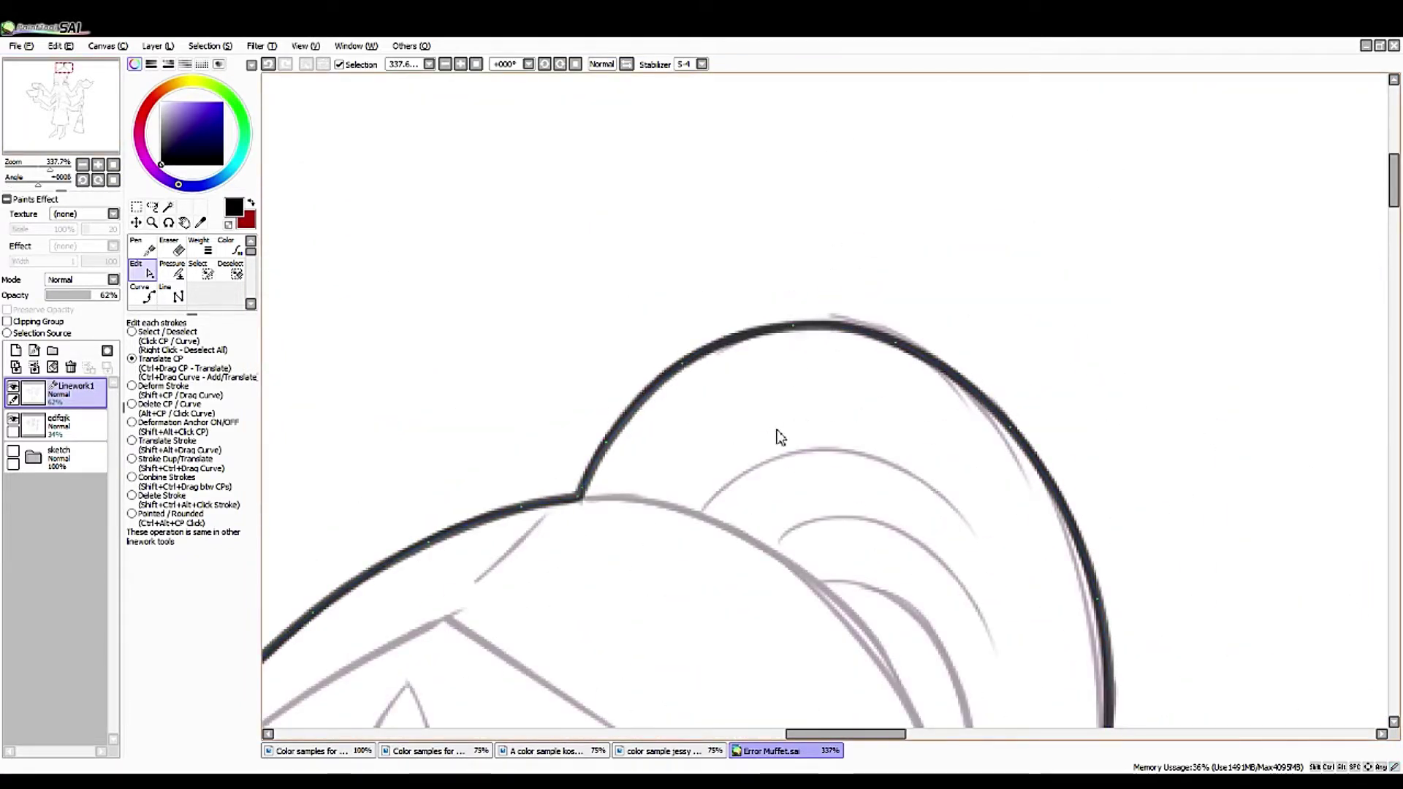
# - Adjust the control points along the outer edge of the raised hair so the line follows the sketched contour
pyautogui.moveTo(511, 329); pyautogui.dragTo(542, 298)
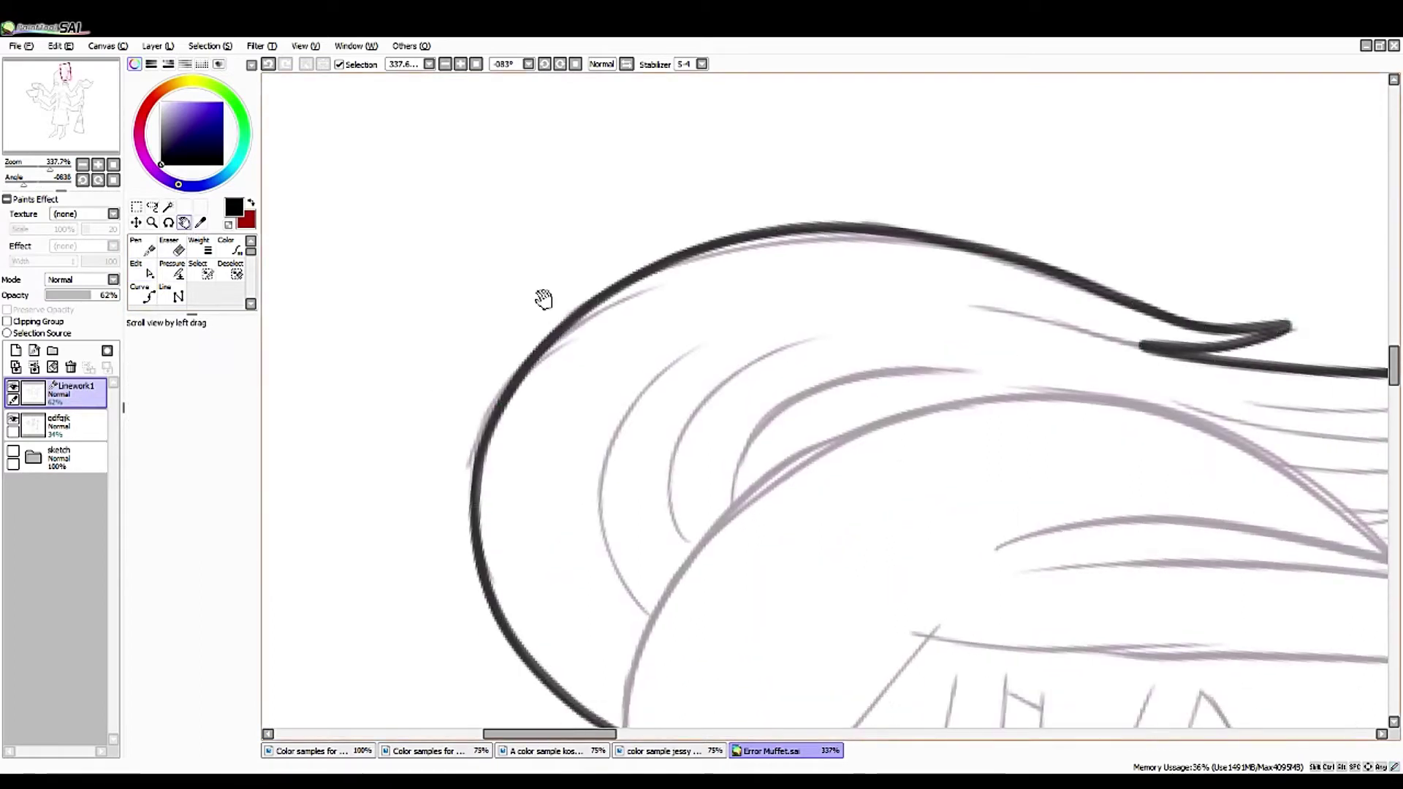
pyautogui.moveTo(781, 233); pyautogui.dragTo(784, 243)
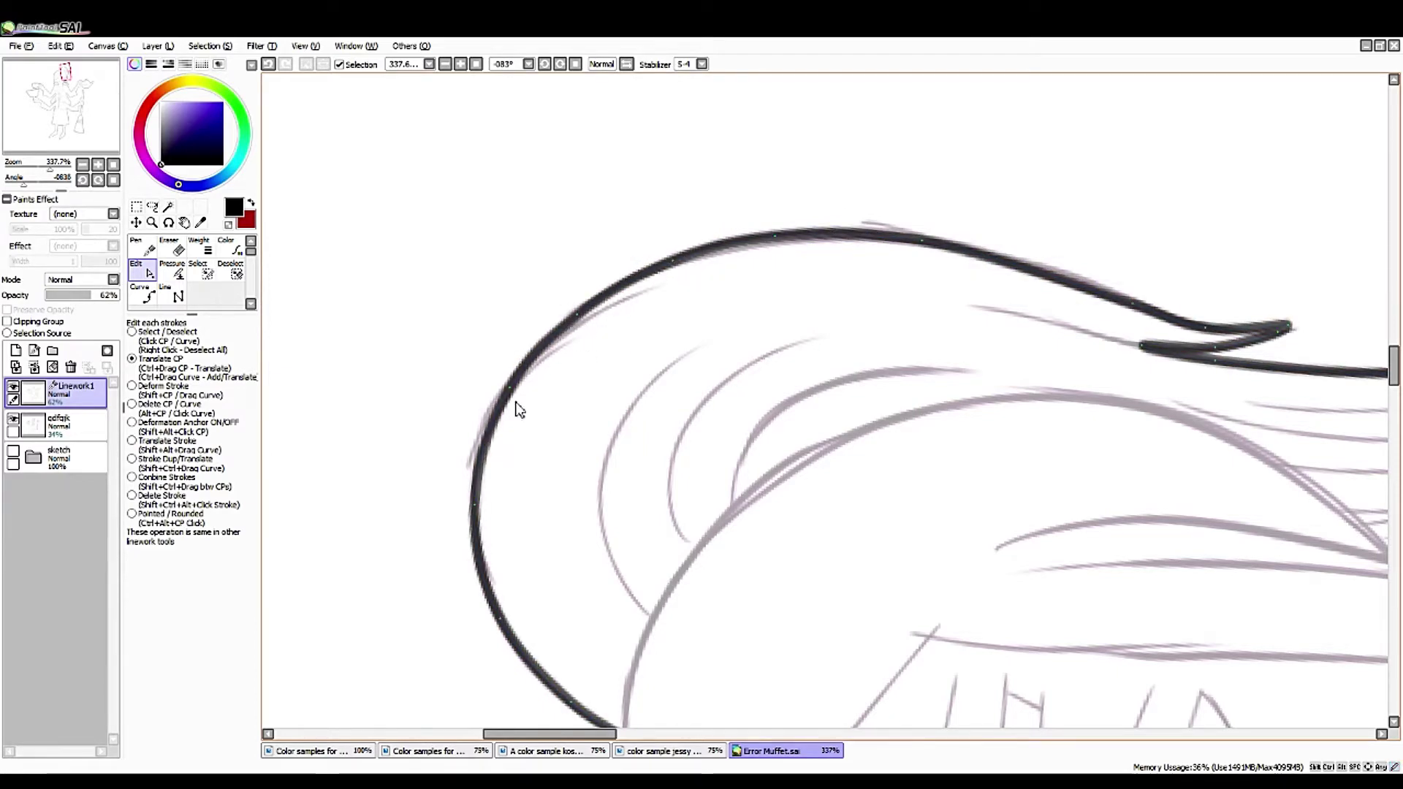
pyautogui.click(29, 180)
pyautogui.moveTo(29, 182); pyautogui.dragTo(57, 182)
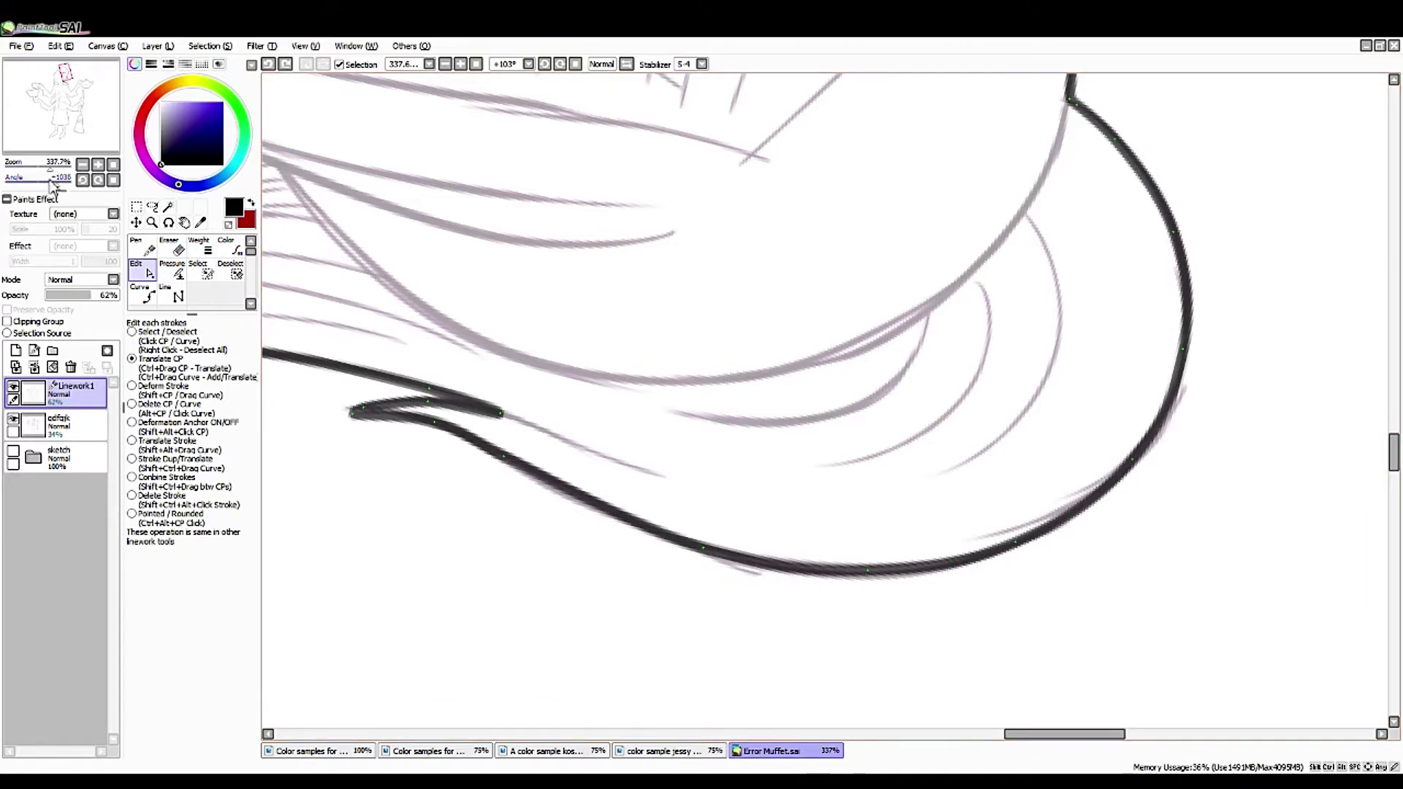
pyautogui.moveTo(51, 183); pyautogui.dragTo(26, 183)
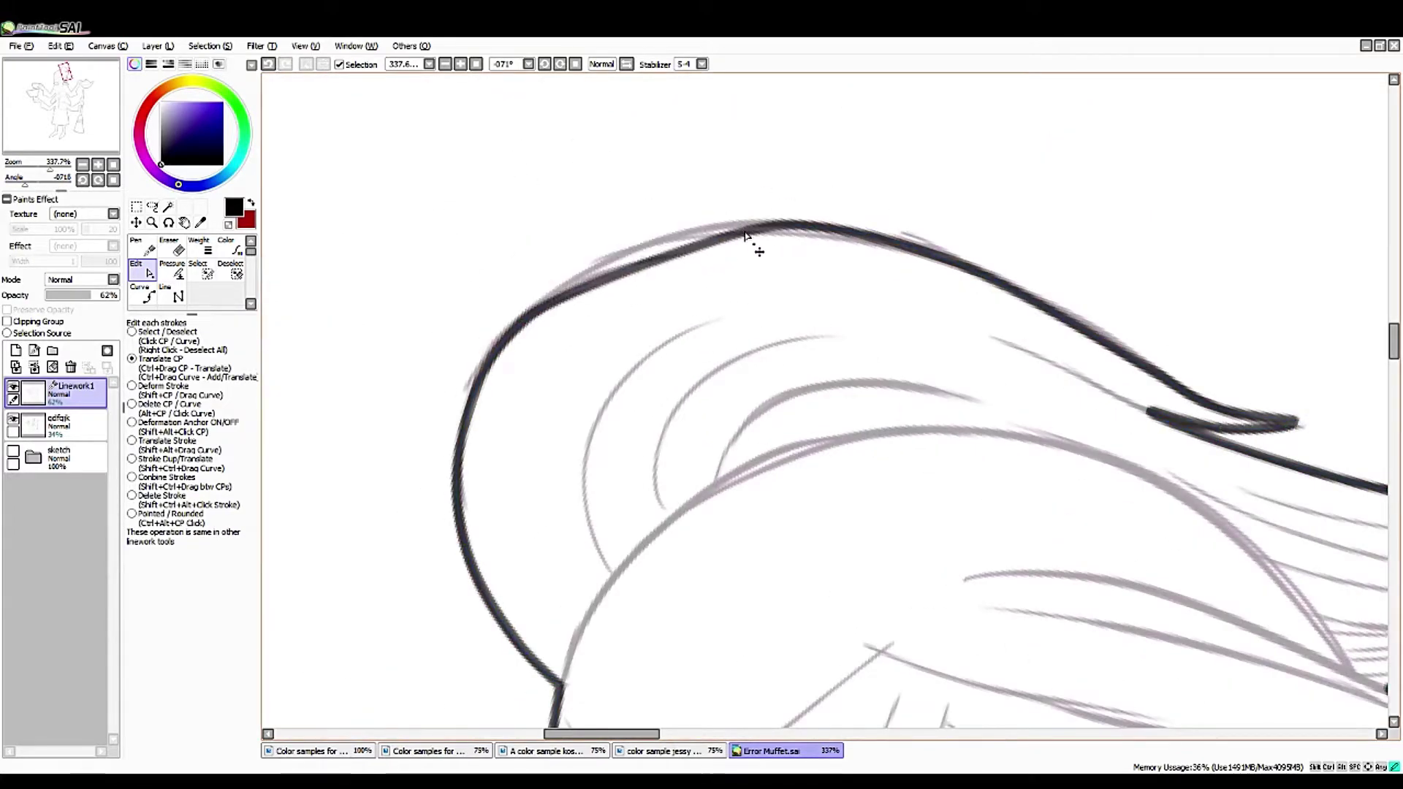
pyautogui.moveTo(745, 233)
pyautogui.mouseDown()
pyautogui.moveTo(532, 322)
pyautogui.moveTo(743, 241)
pyautogui.moveTo(837, 231)
pyautogui.mouseUp()
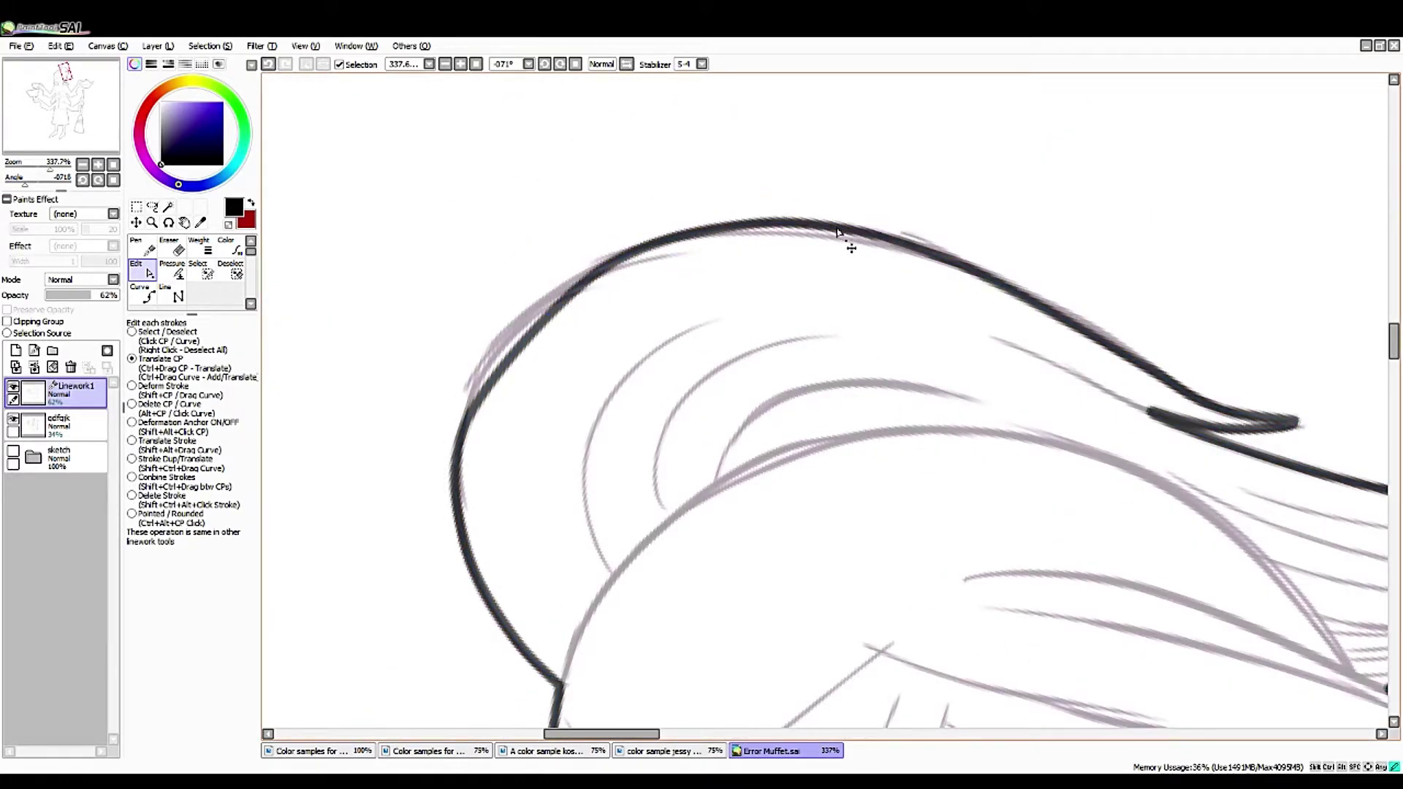
pyautogui.moveTo(729, 231)
pyautogui.mouseDown()
pyautogui.moveTo(604, 288)
pyautogui.moveTo(714, 244)
pyautogui.moveTo(633, 260)
pyautogui.moveTo(507, 366)
pyautogui.moveTo(595, 288)
pyautogui.moveTo(723, 223)
pyautogui.mouseUp()
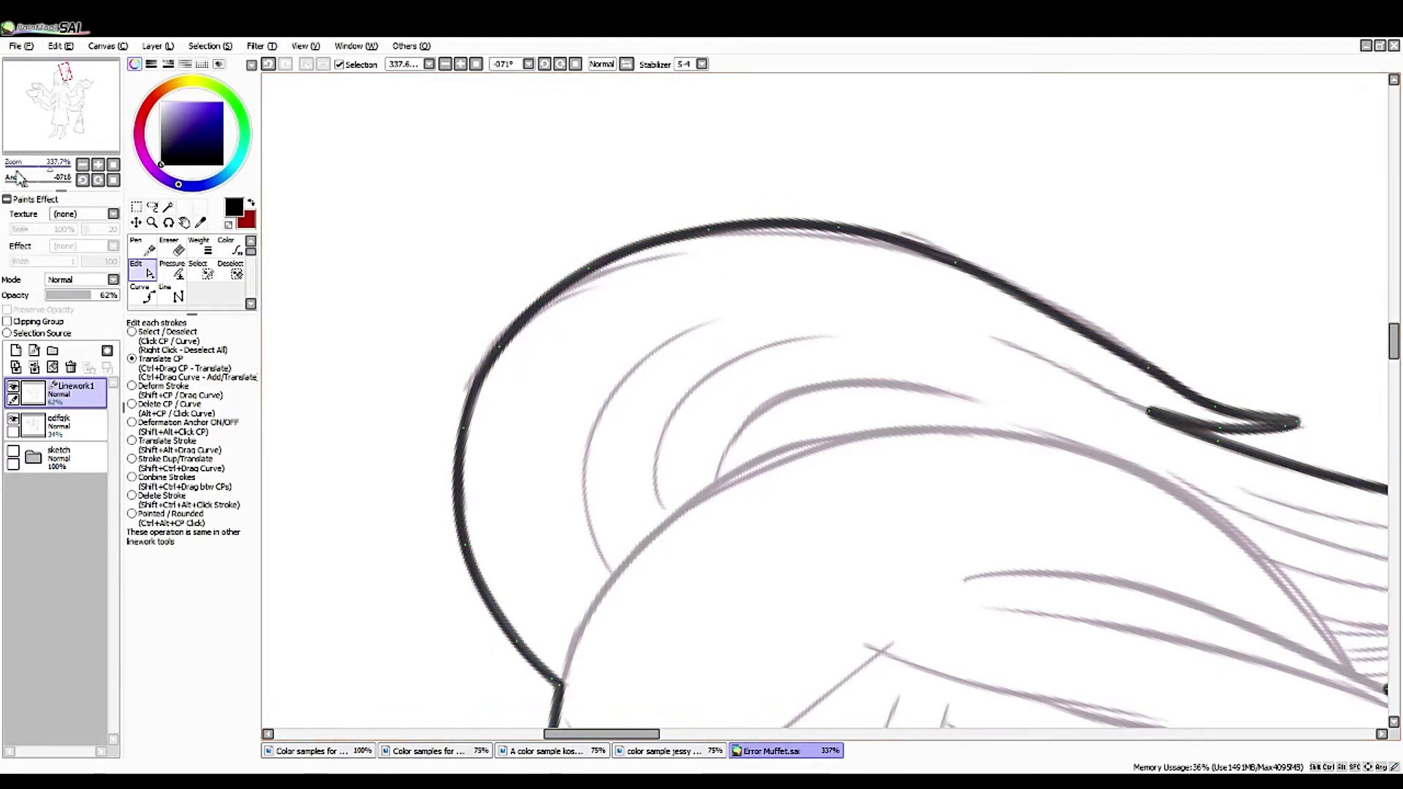
# - Delete a surplus control point from the raised hair's outline and reshape the neighbouring points into an even curve
pyautogui.moveTo(19, 178); pyautogui.dragTo(31, 178)
pyautogui.moveTo(465, 260)
pyautogui.mouseDown()
pyautogui.moveTo(441, 401)
pyautogui.moveTo(479, 236)
pyautogui.mouseUp()
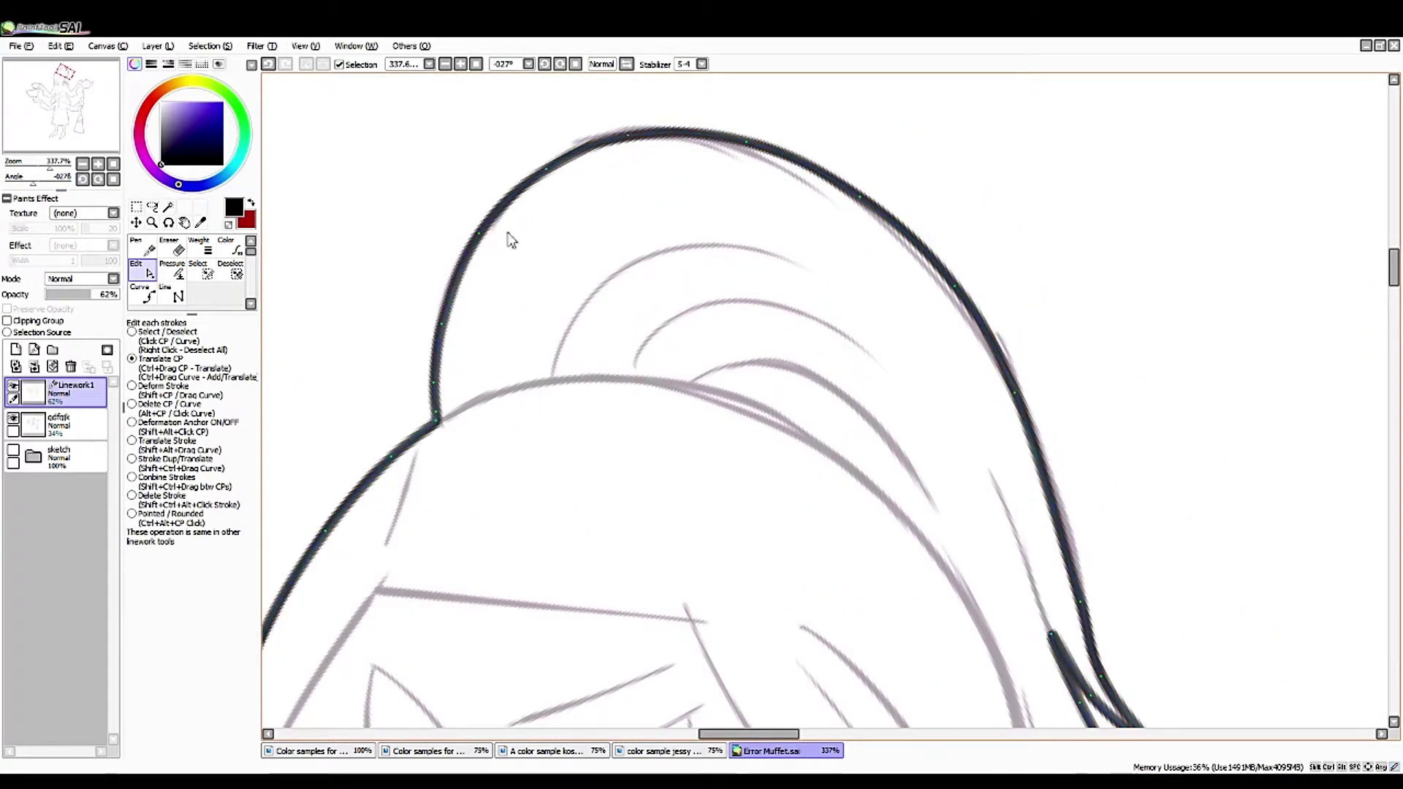
pyautogui.keyDown('alt'); pyautogui.click(553, 179); pyautogui.keyUp('alt')
pyautogui.moveTo(627, 137)
pyautogui.mouseDown()
pyautogui.moveTo(695, 139)
pyautogui.moveTo(833, 179)
pyautogui.moveTo(726, 137)
pyautogui.moveTo(561, 157)
pyautogui.moveTo(704, 141)
pyautogui.moveTo(830, 182)
pyautogui.moveTo(692, 136)
pyautogui.moveTo(801, 175)
pyautogui.moveTo(808, 156)
pyautogui.moveTo(807, 178)
pyautogui.moveTo(745, 154)
pyautogui.moveTo(797, 175)
pyautogui.moveTo(904, 499)
pyautogui.mouseUp()
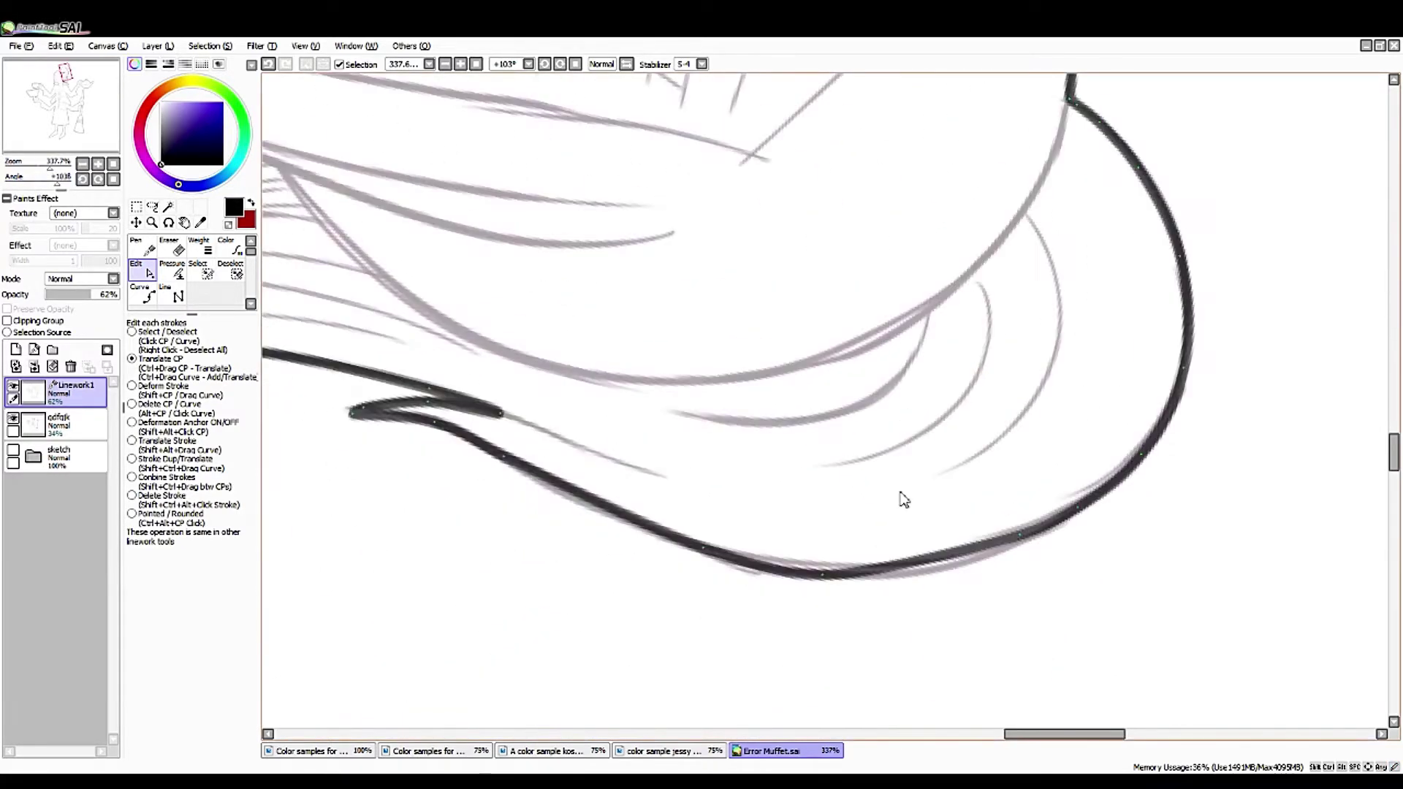
pyautogui.moveTo(820, 576)
pyautogui.mouseDown()
pyautogui.moveTo(924, 574)
pyautogui.moveTo(1082, 515)
pyautogui.mouseUp()
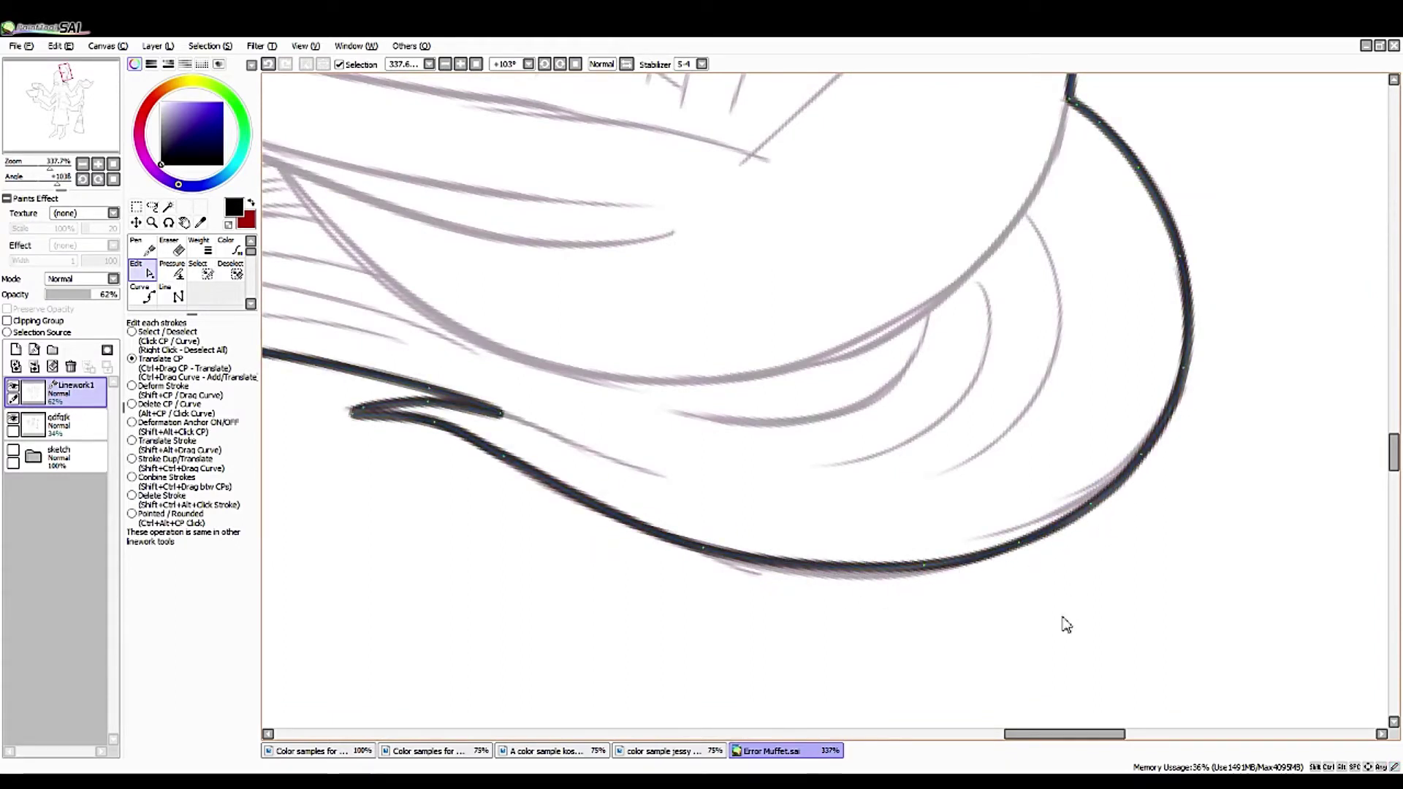
pyautogui.click(852, 577)
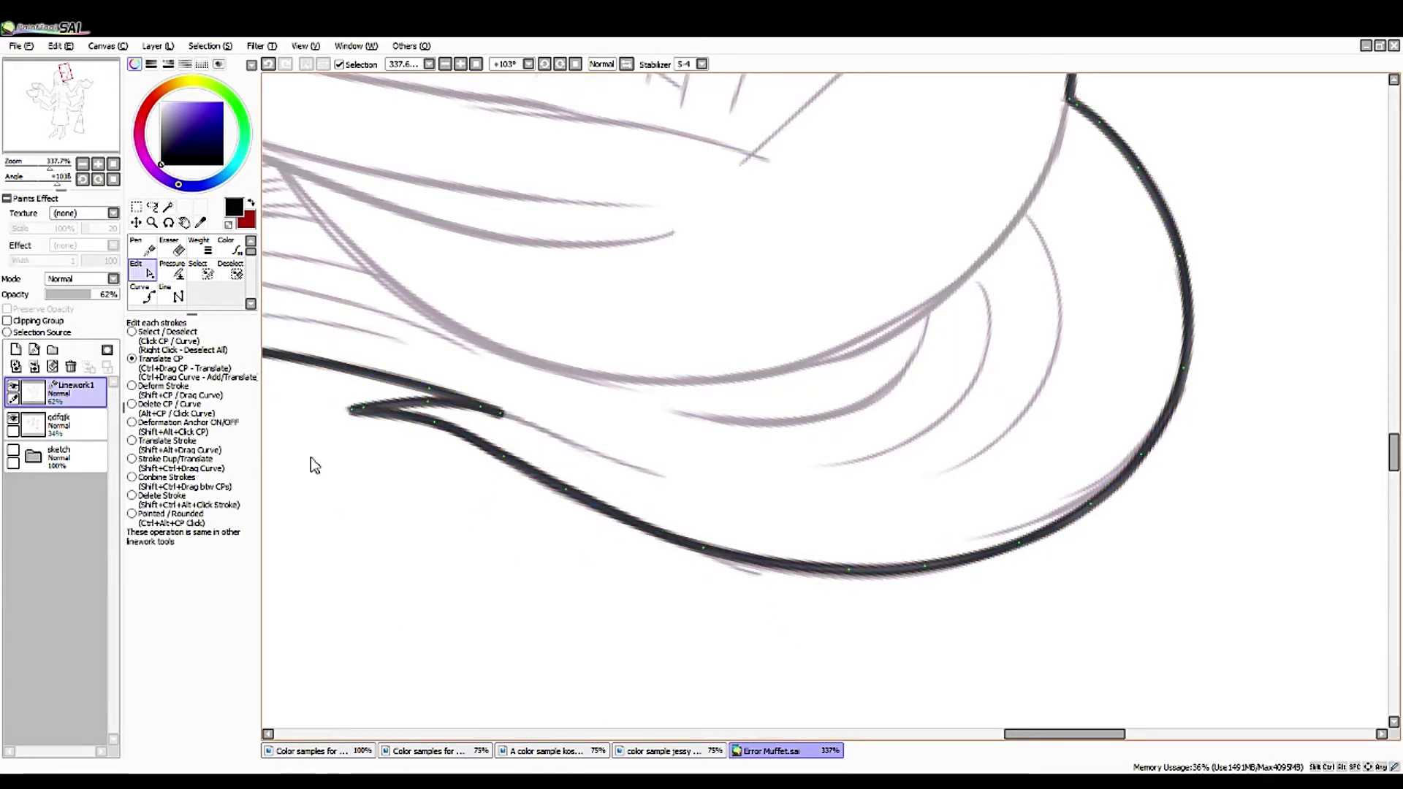
# - Check the outline against the sketch layer, then refine the control points where the raised hair curves up from the head
pyautogui.click(113, 179)
pyautogui.click(83, 164)
pyautogui.press('n')
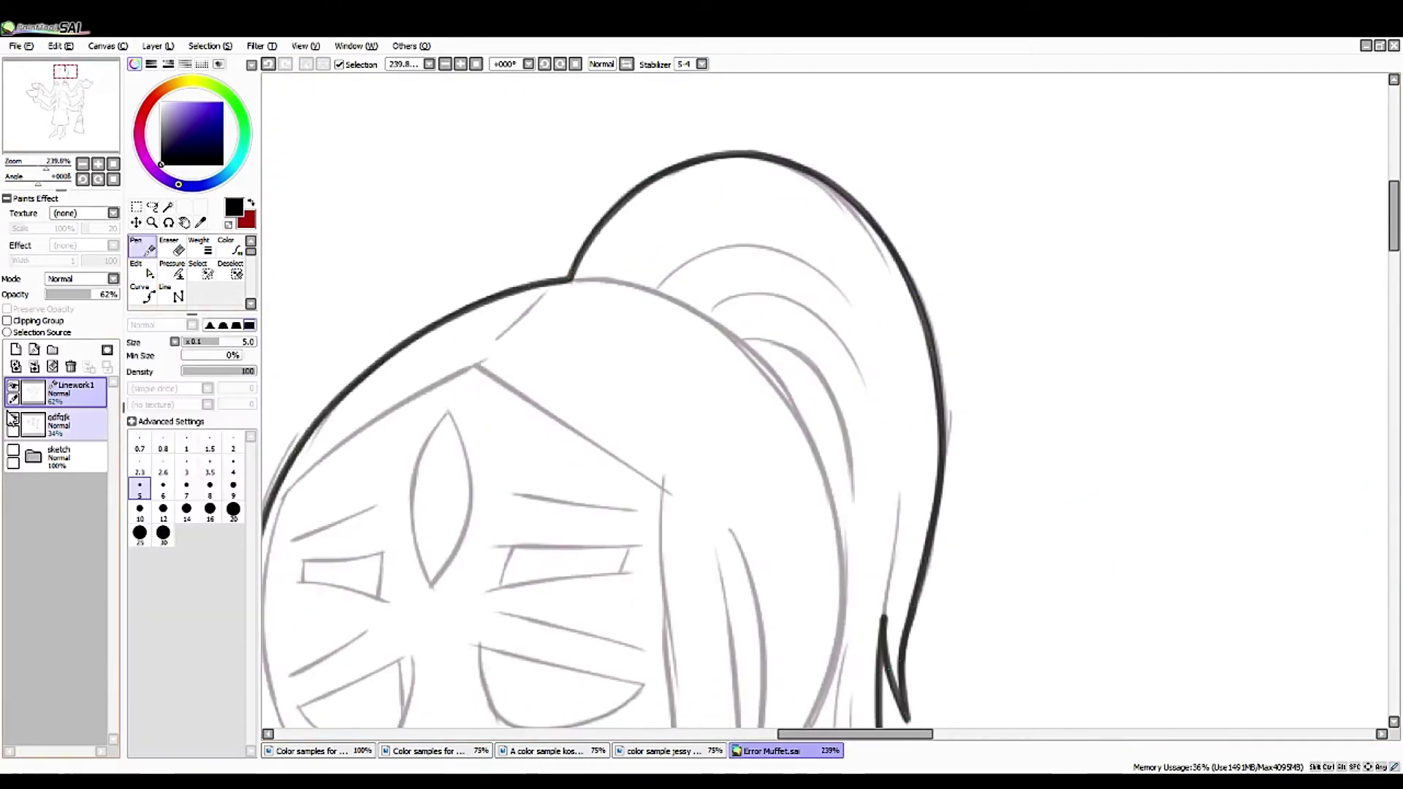
pyautogui.click(13, 419)
pyautogui.click(13, 420)
pyautogui.click(143, 270)
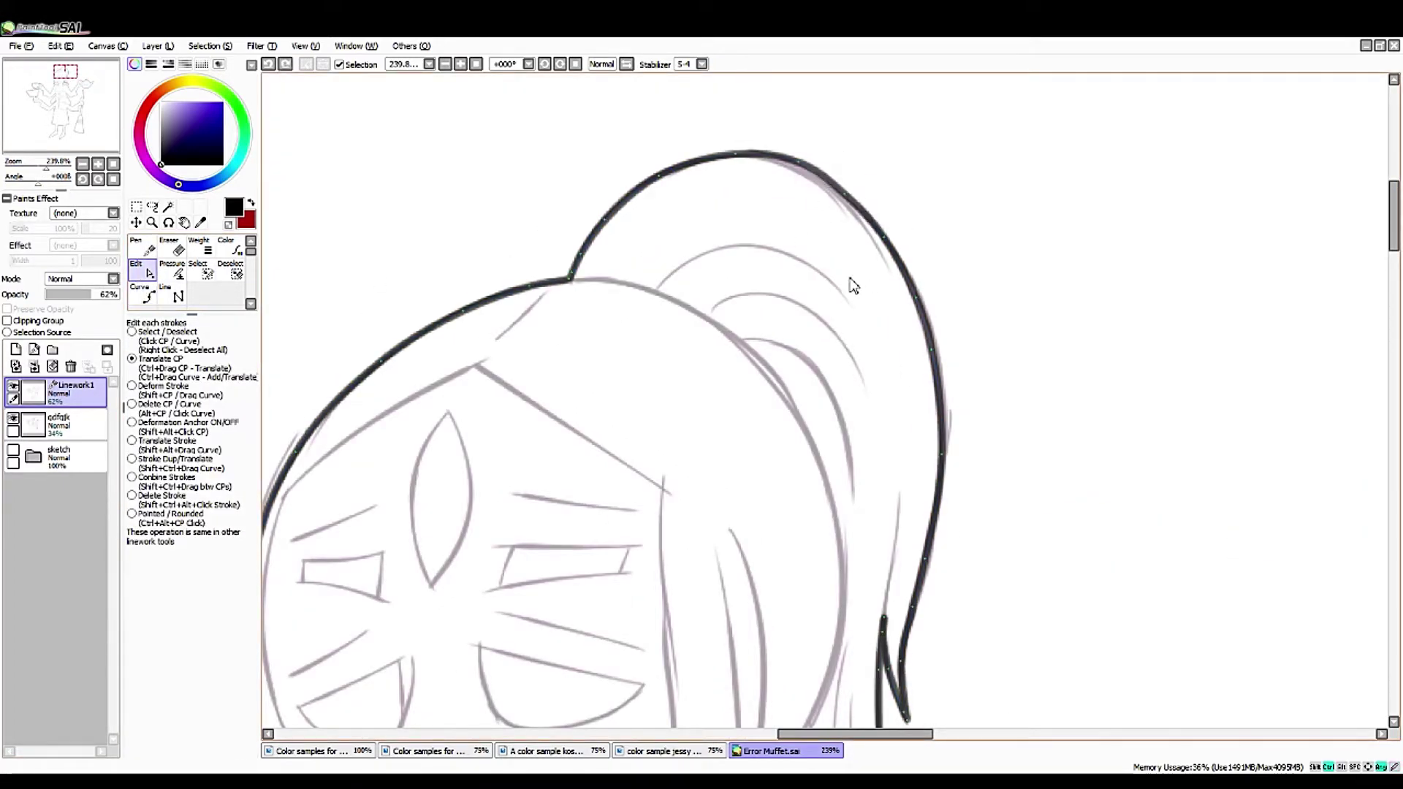
pyautogui.scroll(2, 629, 258)
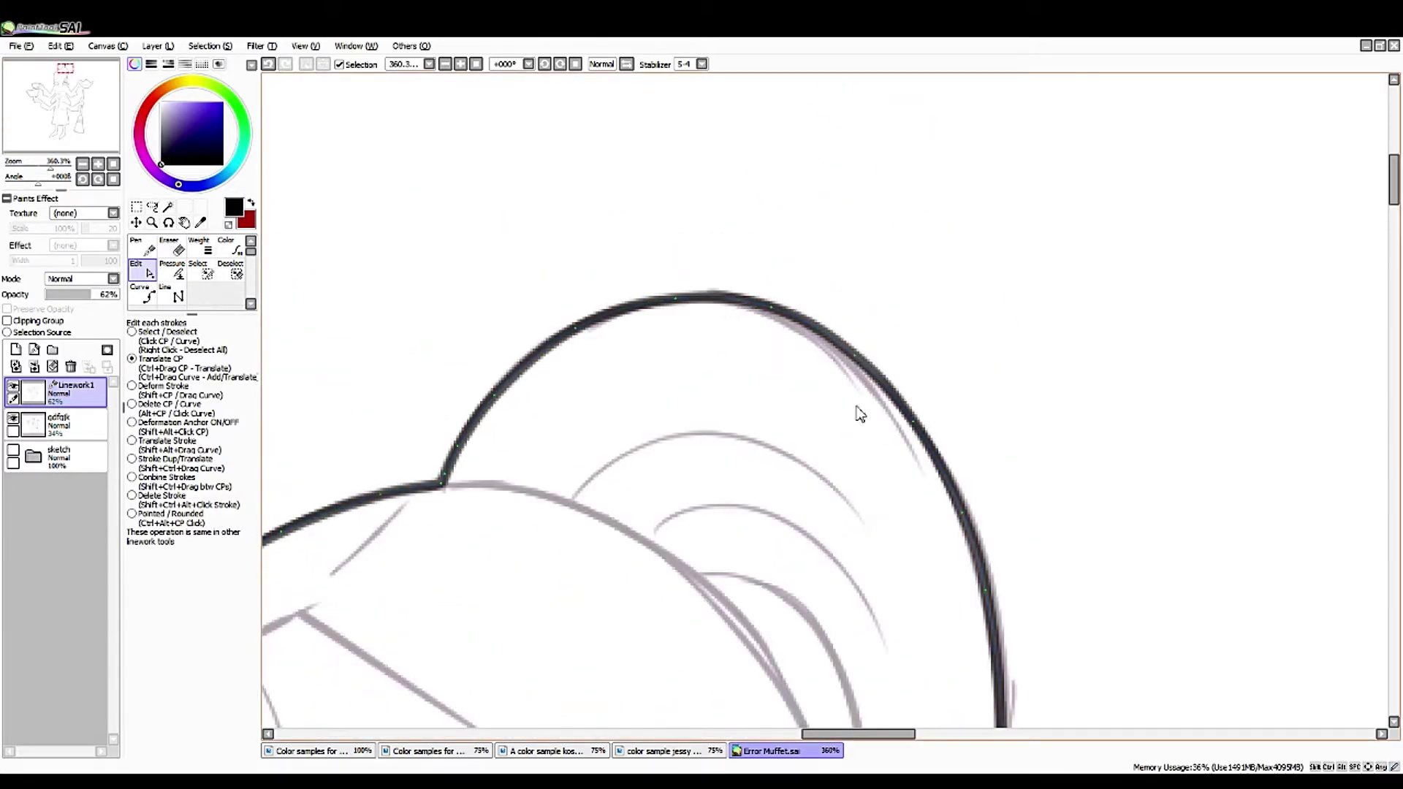
pyautogui.moveTo(58, 95)
pyautogui.mouseDown()
pyautogui.moveTo(54, 124)
pyautogui.moveTo(49, 113)
pyautogui.mouseUp()
pyautogui.moveTo(42, 176); pyautogui.dragTo(33, 177)
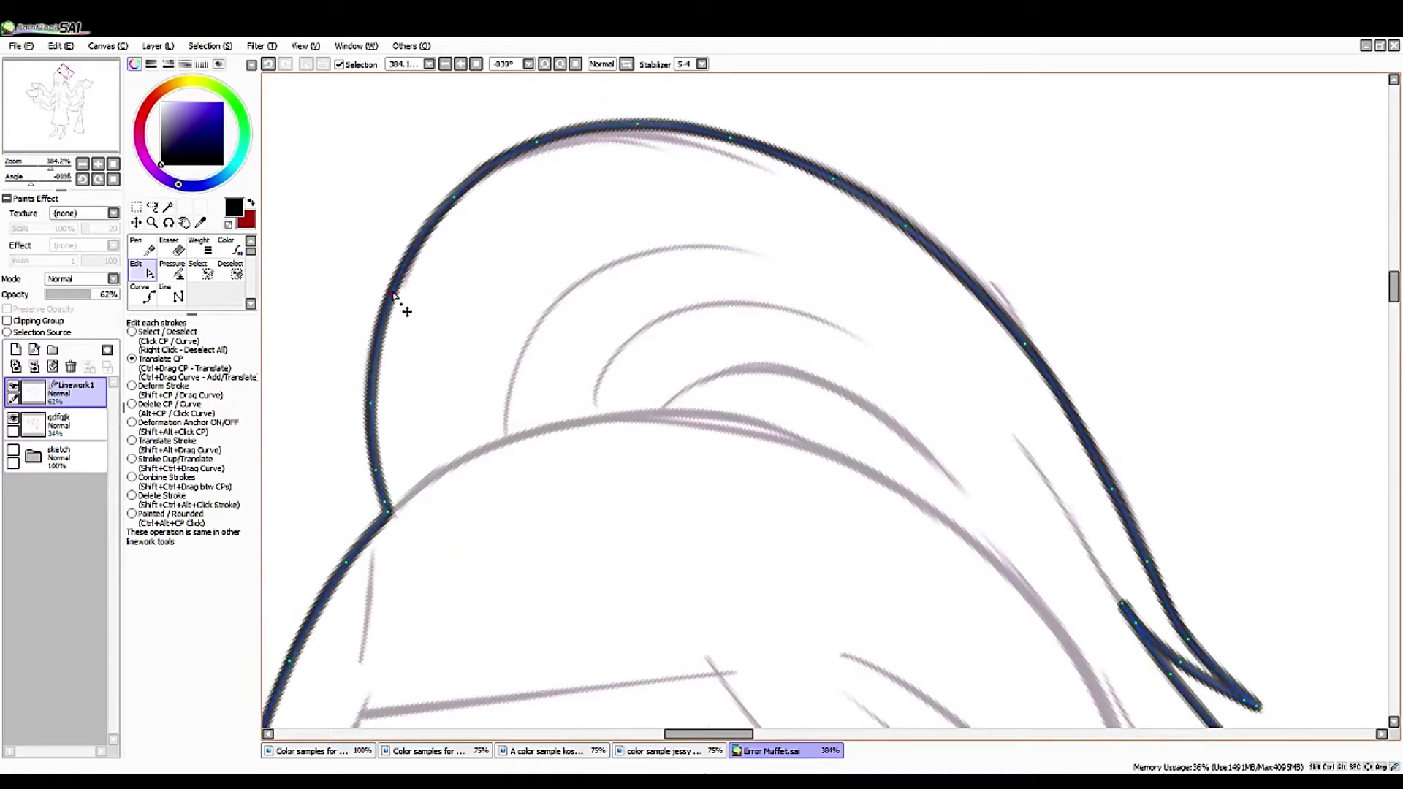
pyautogui.moveTo(400, 323); pyautogui.dragTo(429, 257)
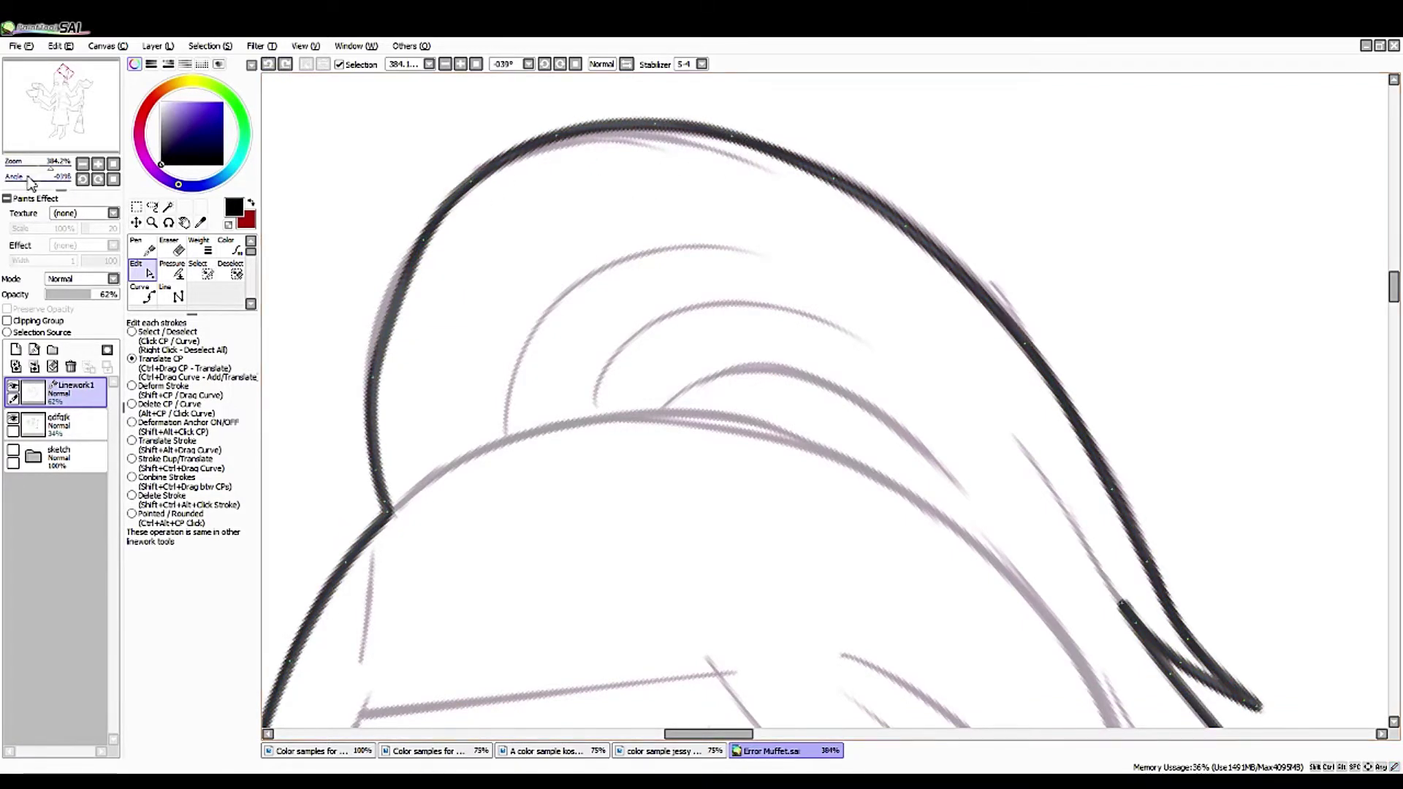
# - Inspect the hair tips and nudge the corner control point where the neck line meets the shoulder outline
pyautogui.moveTo(31, 183); pyautogui.dragTo(62, 183)
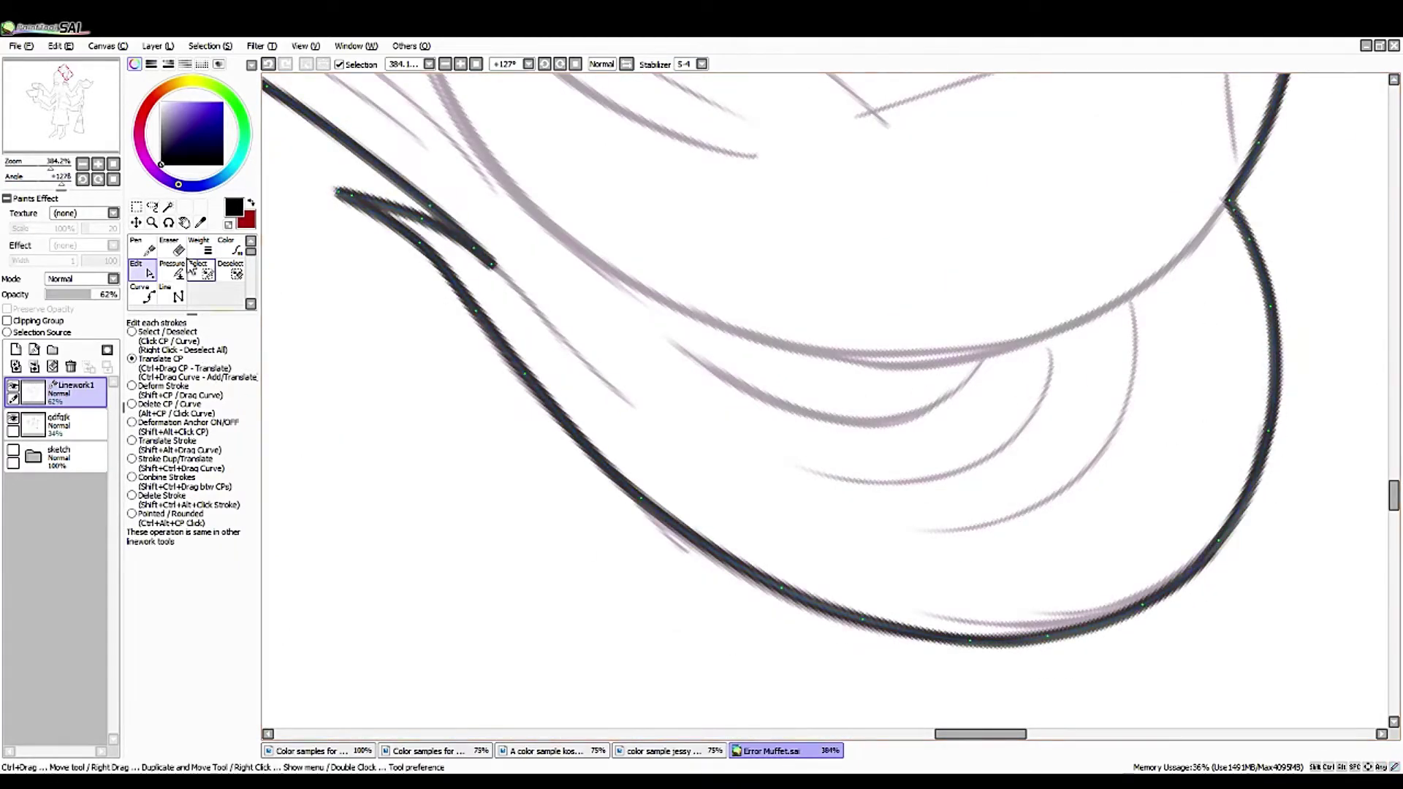
pyautogui.moveTo(326, 409); pyautogui.dragTo(1242, 512)
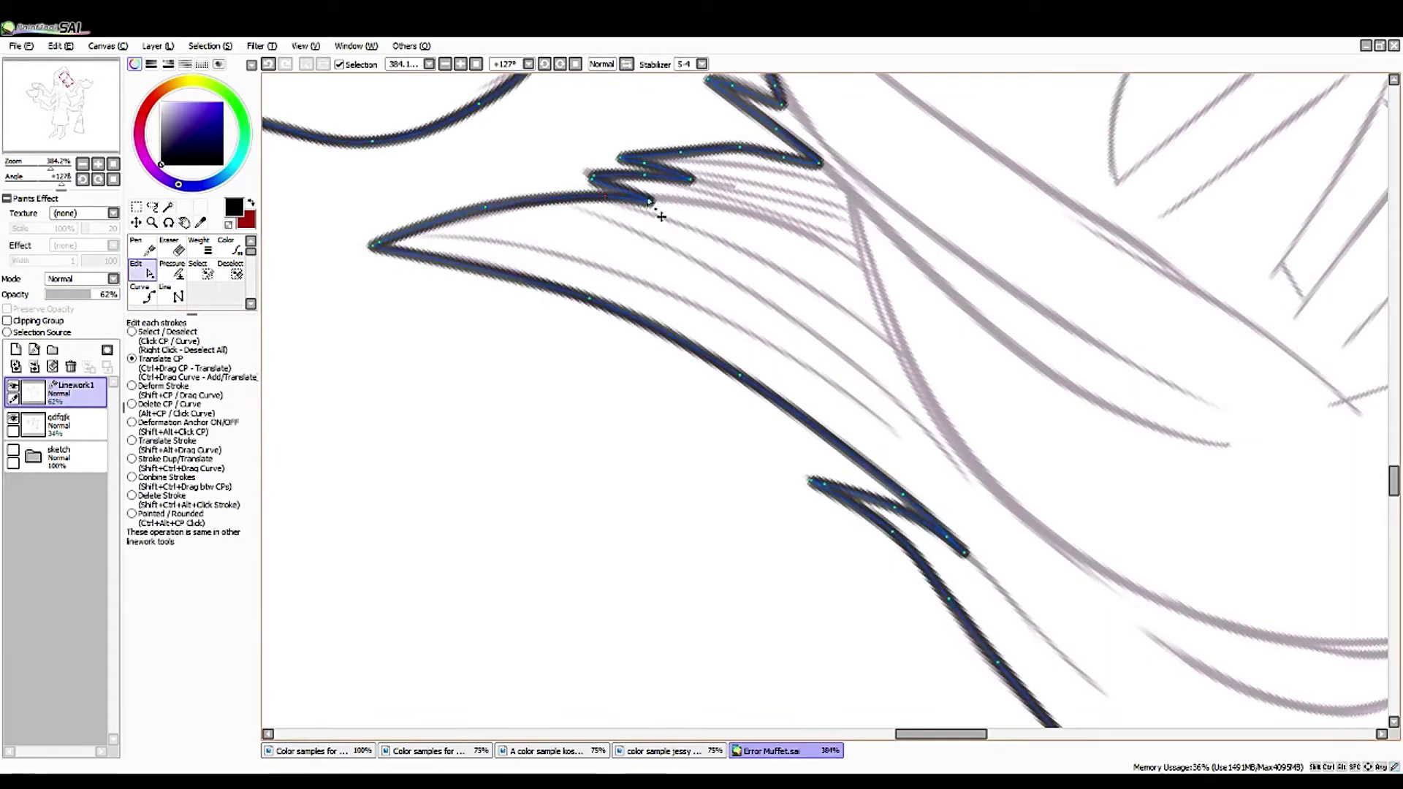
pyautogui.moveTo(781, 521); pyautogui.dragTo(1268, 258)
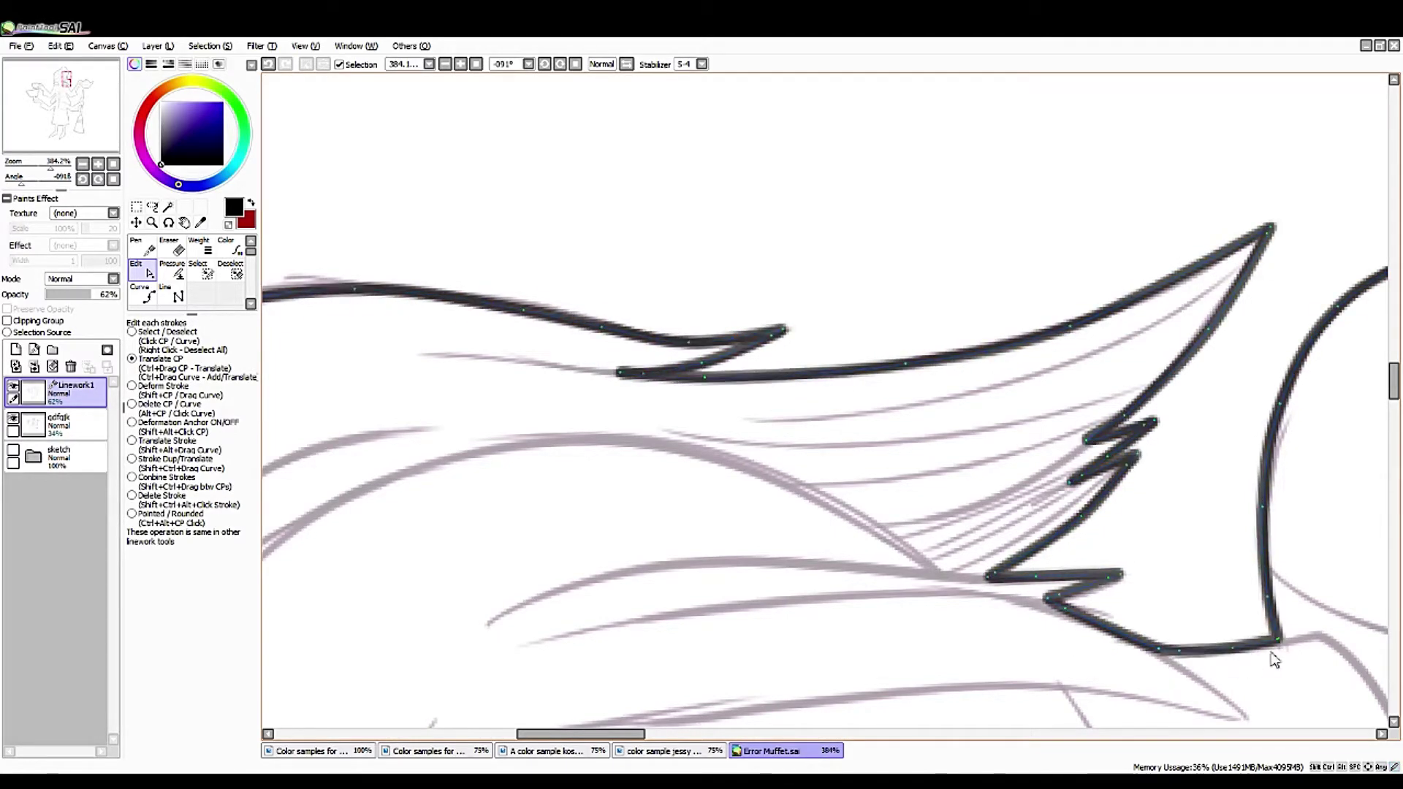
pyautogui.moveTo(1278, 636)
pyautogui.mouseDown()
pyautogui.moveTo(1294, 651)
pyautogui.moveTo(1283, 645)
pyautogui.mouseUp()
# - Shift the control points on the front hair outline beside the forehead to smooth its bulge over the sketch
pyautogui.click(113, 179)
pyautogui.moveTo(1023, 512); pyautogui.dragTo(585, 230)
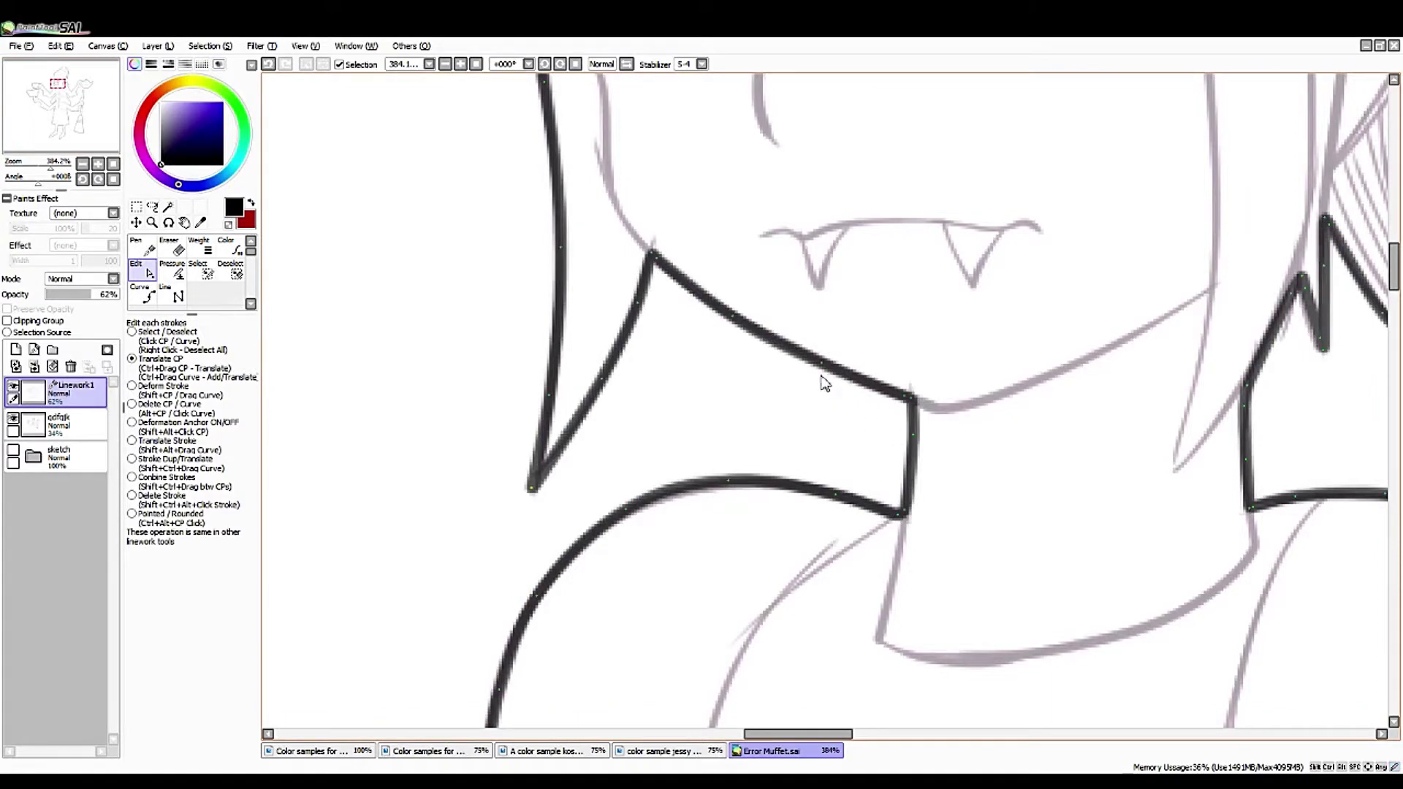
pyautogui.click(47, 87)
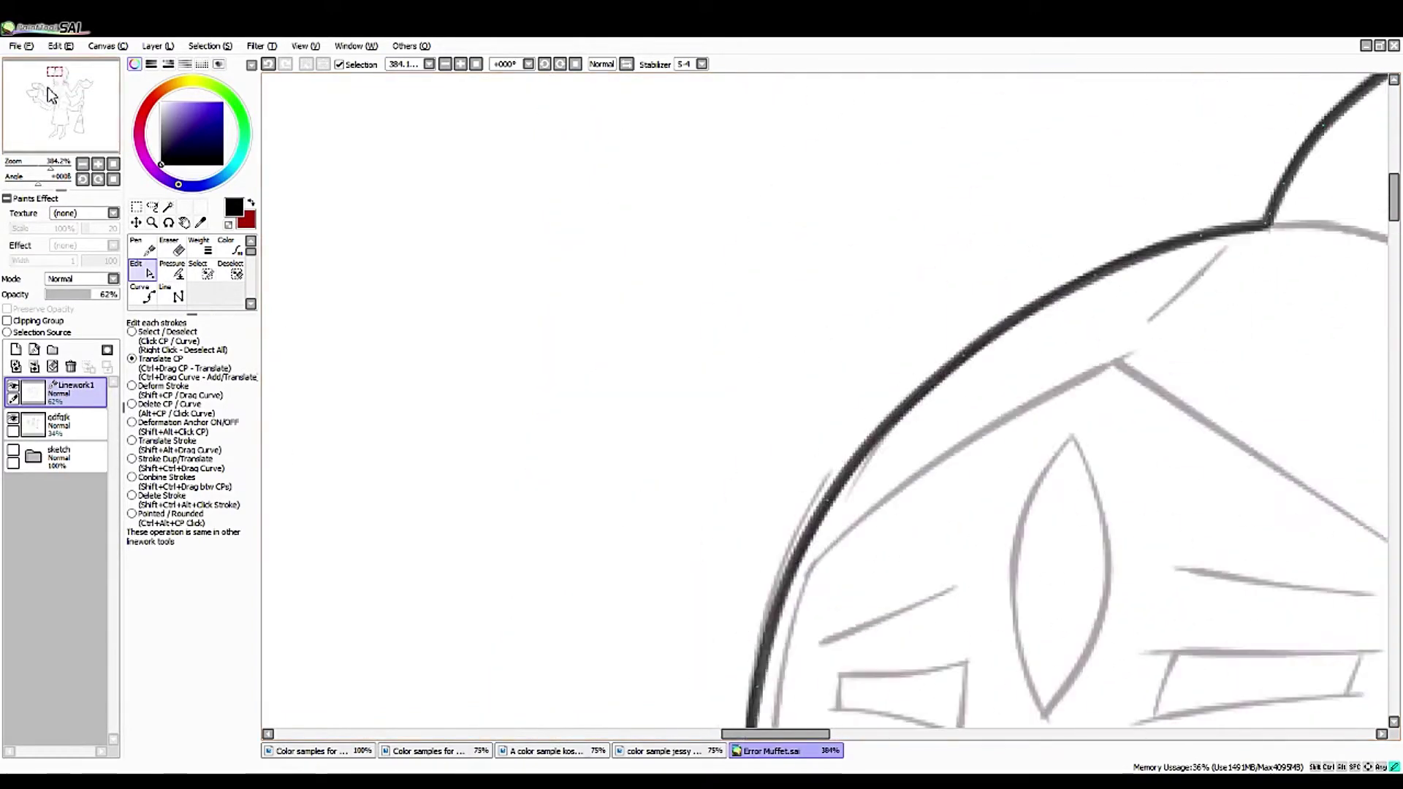
pyautogui.moveTo(38, 177); pyautogui.dragTo(55, 180)
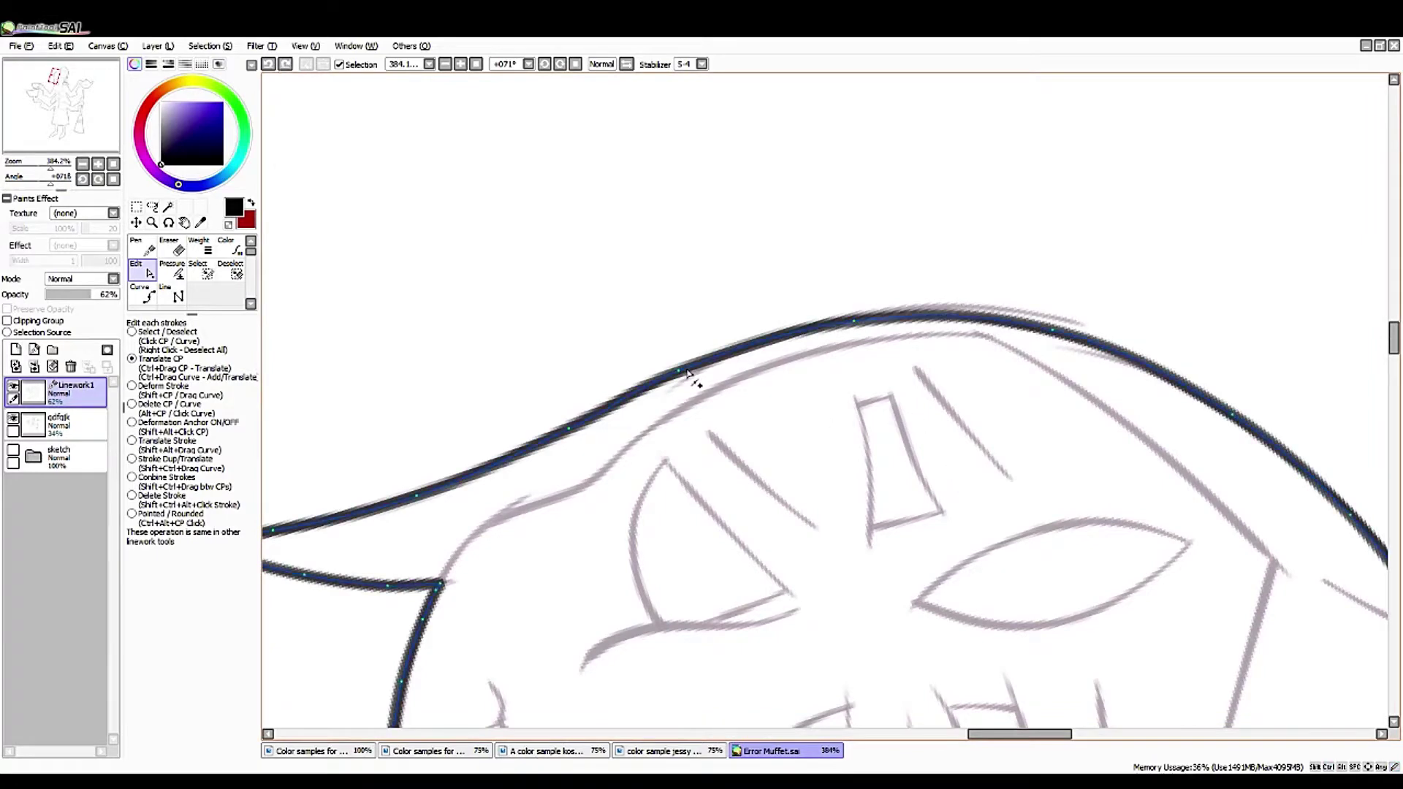
pyautogui.moveTo(854, 320); pyautogui.dragTo(895, 310)
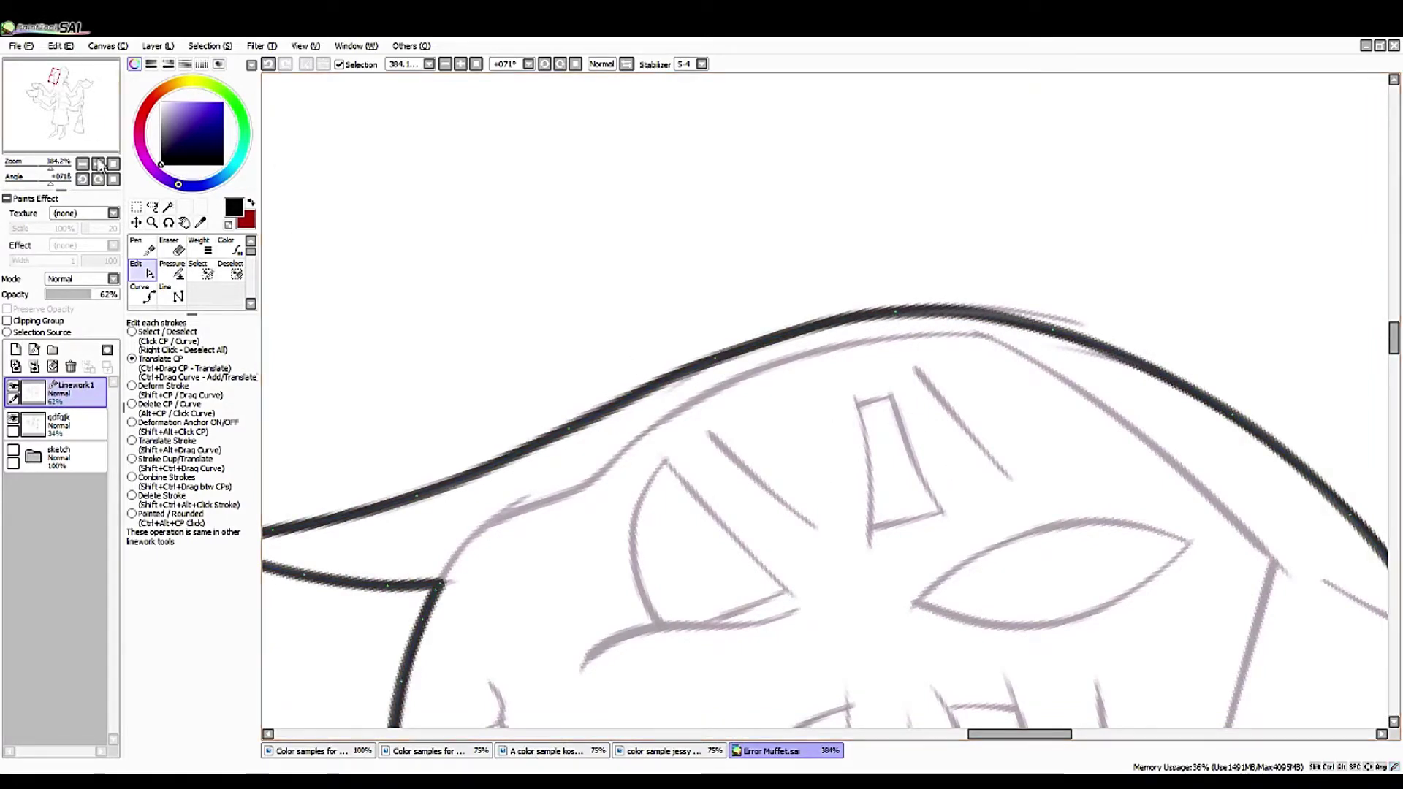
# - Set the pen stabilizer to S-7 and ink the curved nose line from the brow down, undoing unsatisfactory strokes
pyautogui.click(113, 179)
pyautogui.press('n')
pyautogui.hotkey('ctrl', 'z')
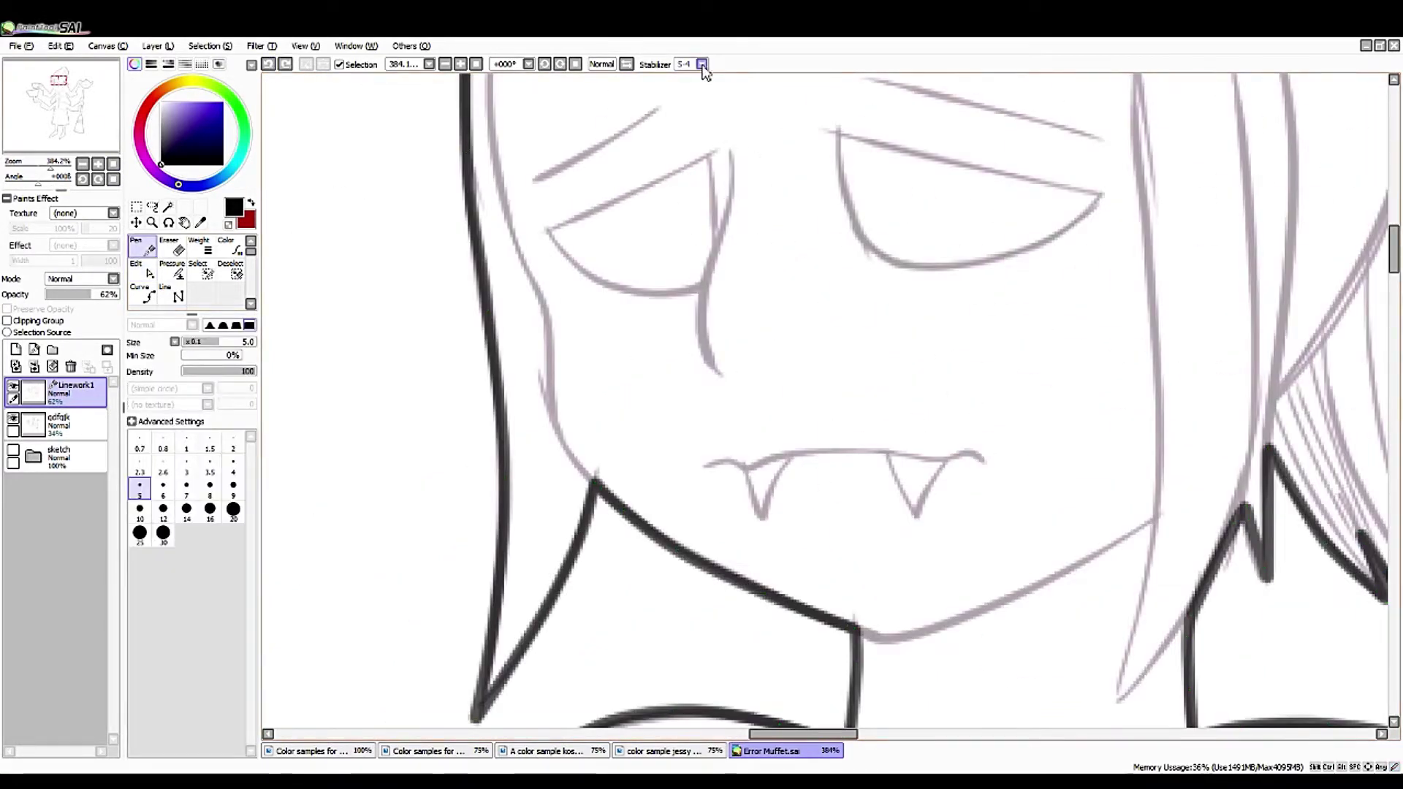
pyautogui.hotkey('ctrl', 'z')
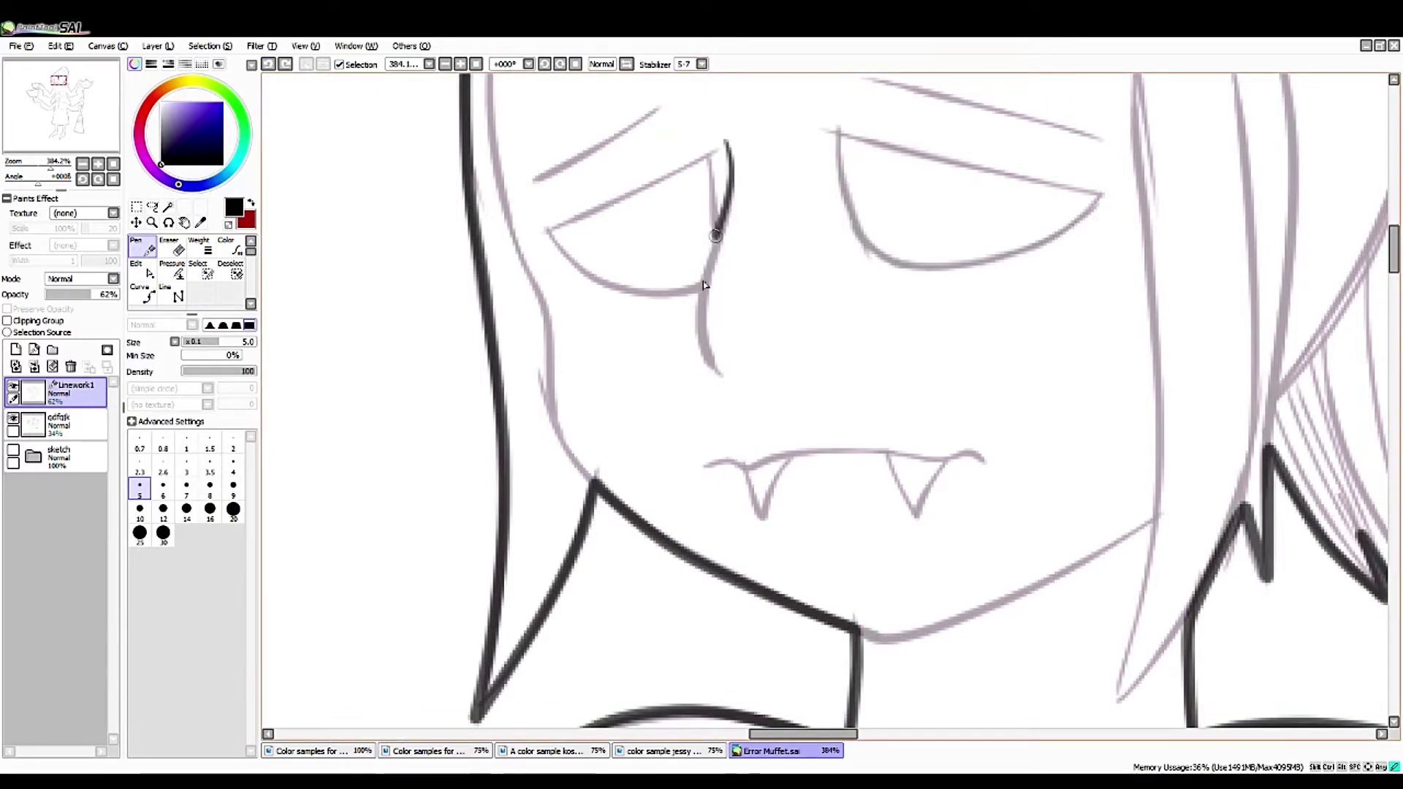
pyautogui.hotkey('ctrl', 'z')
pyautogui.moveTo(724, 374)
pyautogui.mouseDown()
pyautogui.moveTo(700, 325)
pyautogui.moveTo(720, 115)
pyautogui.mouseUp()
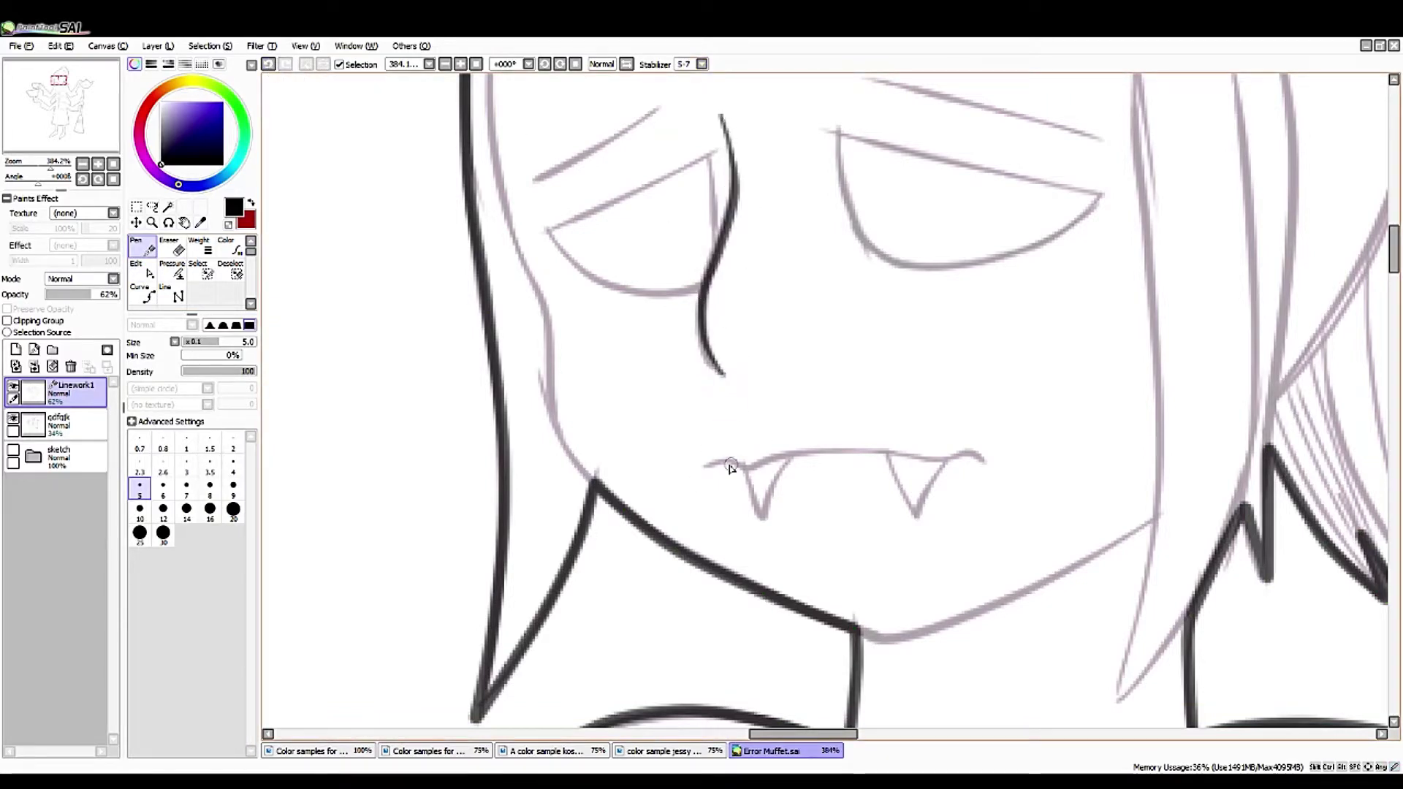
# - Ink the wavy mouth line over the sketch with the size 5 pen, undoing unsatisfactory strokes
pyautogui.hotkey('ctrl', 'z')
pyautogui.click(601, 64)
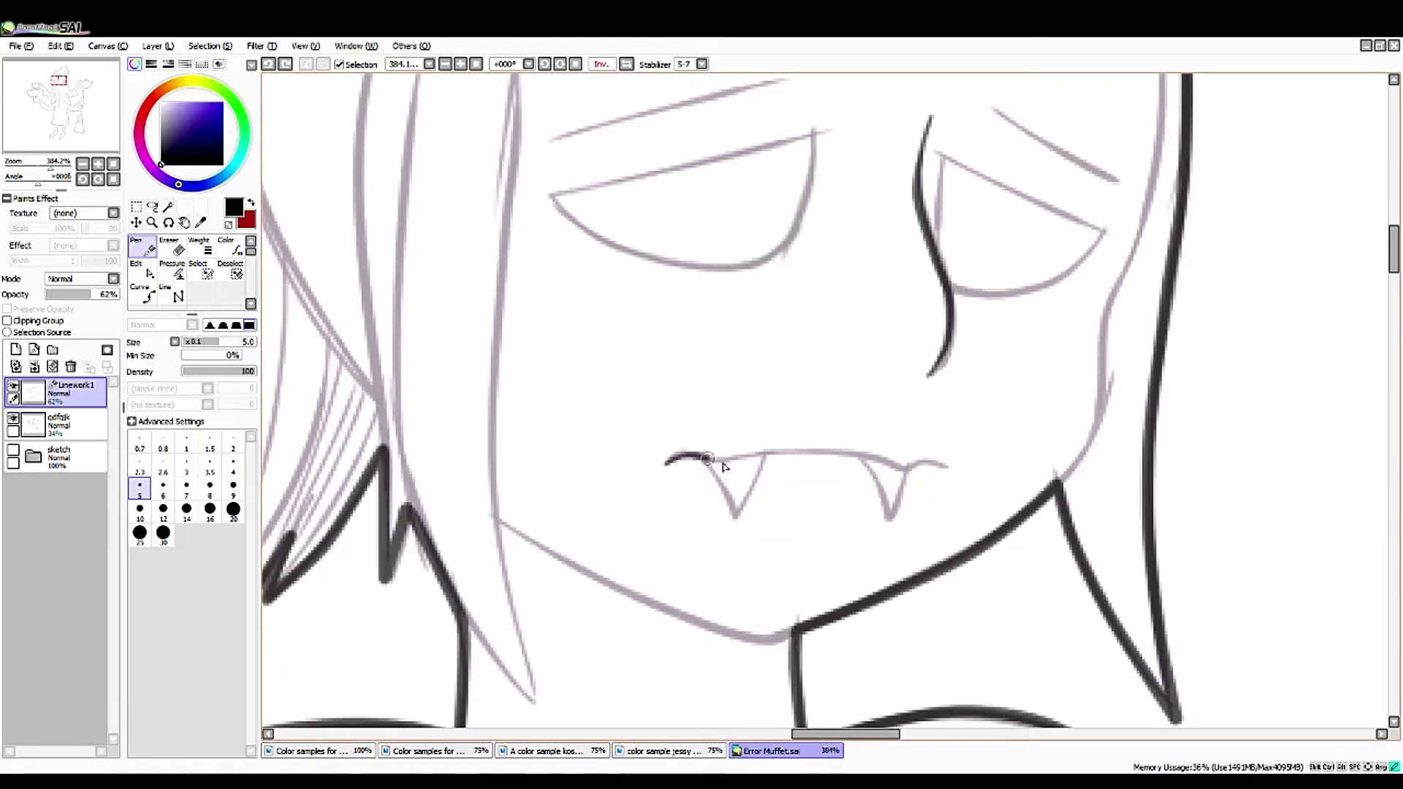
pyautogui.hotkey('ctrl', 'z')
pyautogui.moveTo(451, 146); pyautogui.dragTo(793, 296)
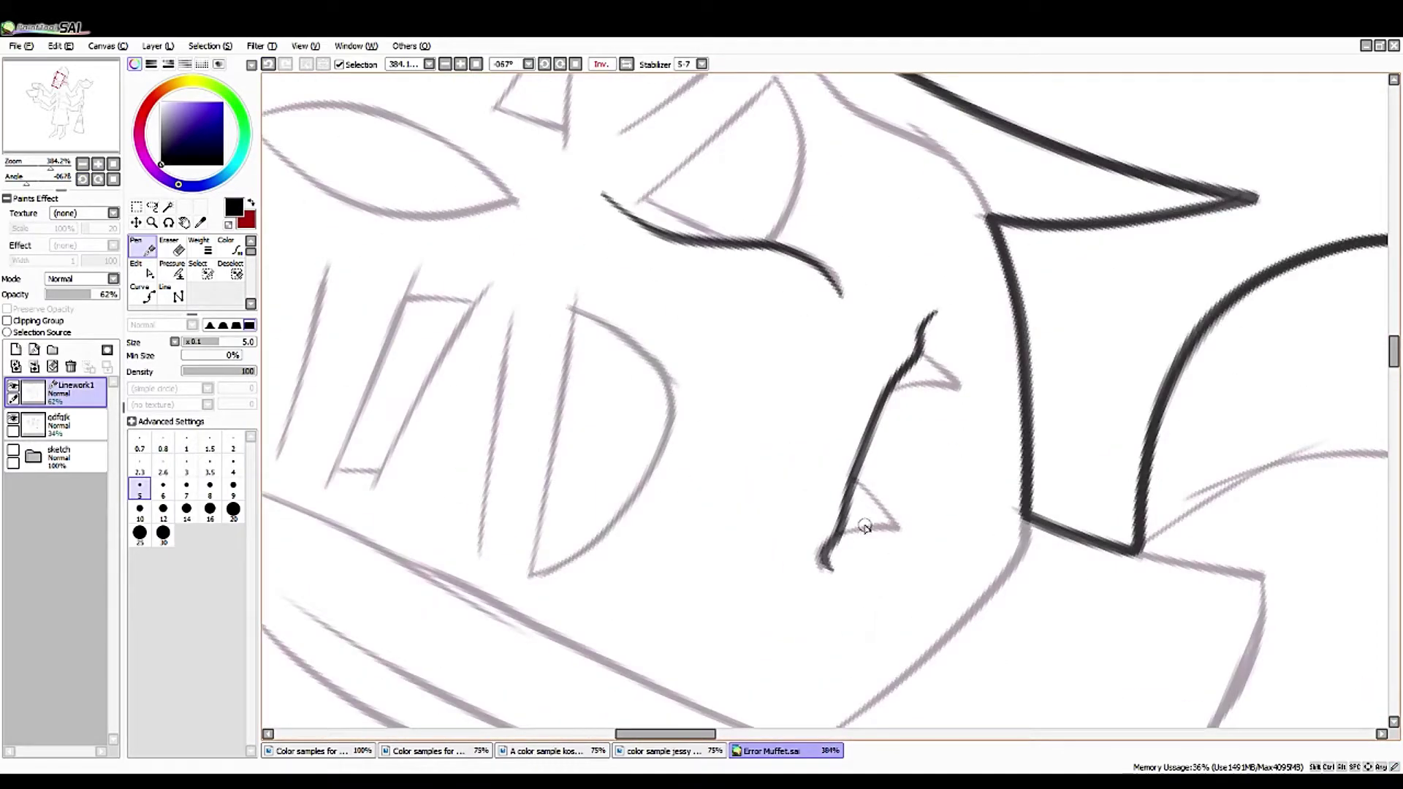
# - Undo the last stroke and ink both pointed fangs hanging below the mouth line
pyautogui.click(270, 64)
pyautogui.click(601, 64)
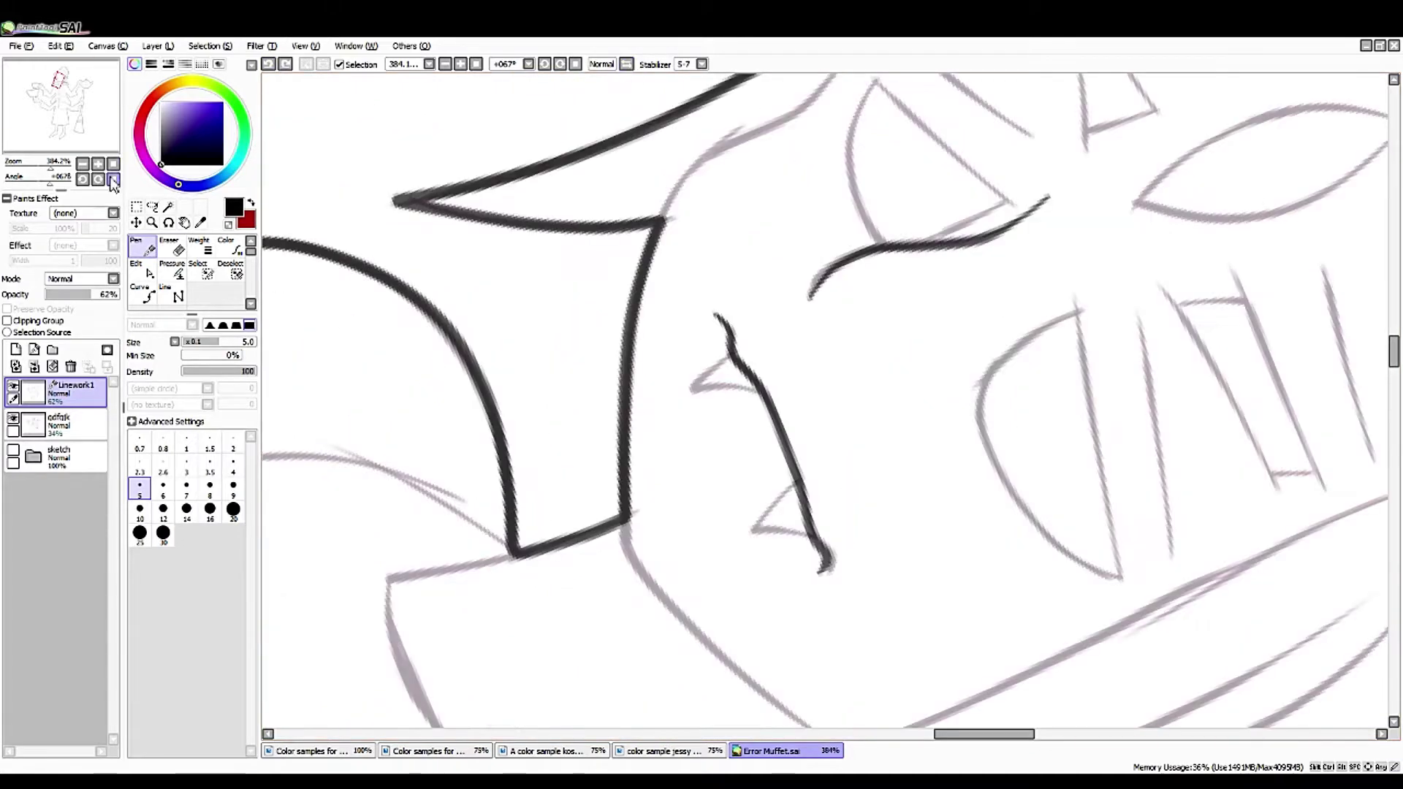
pyautogui.click(575, 64)
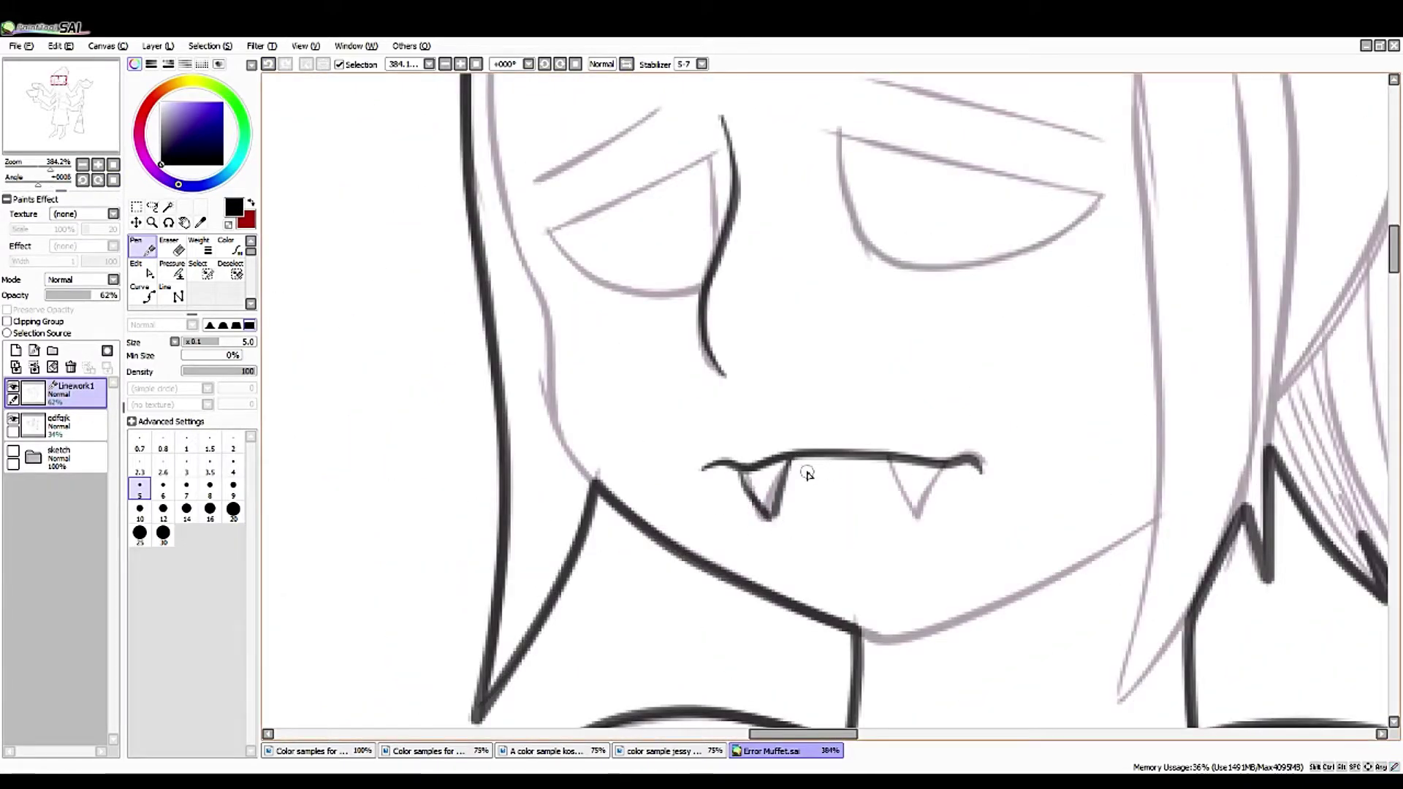
pyautogui.press('h')
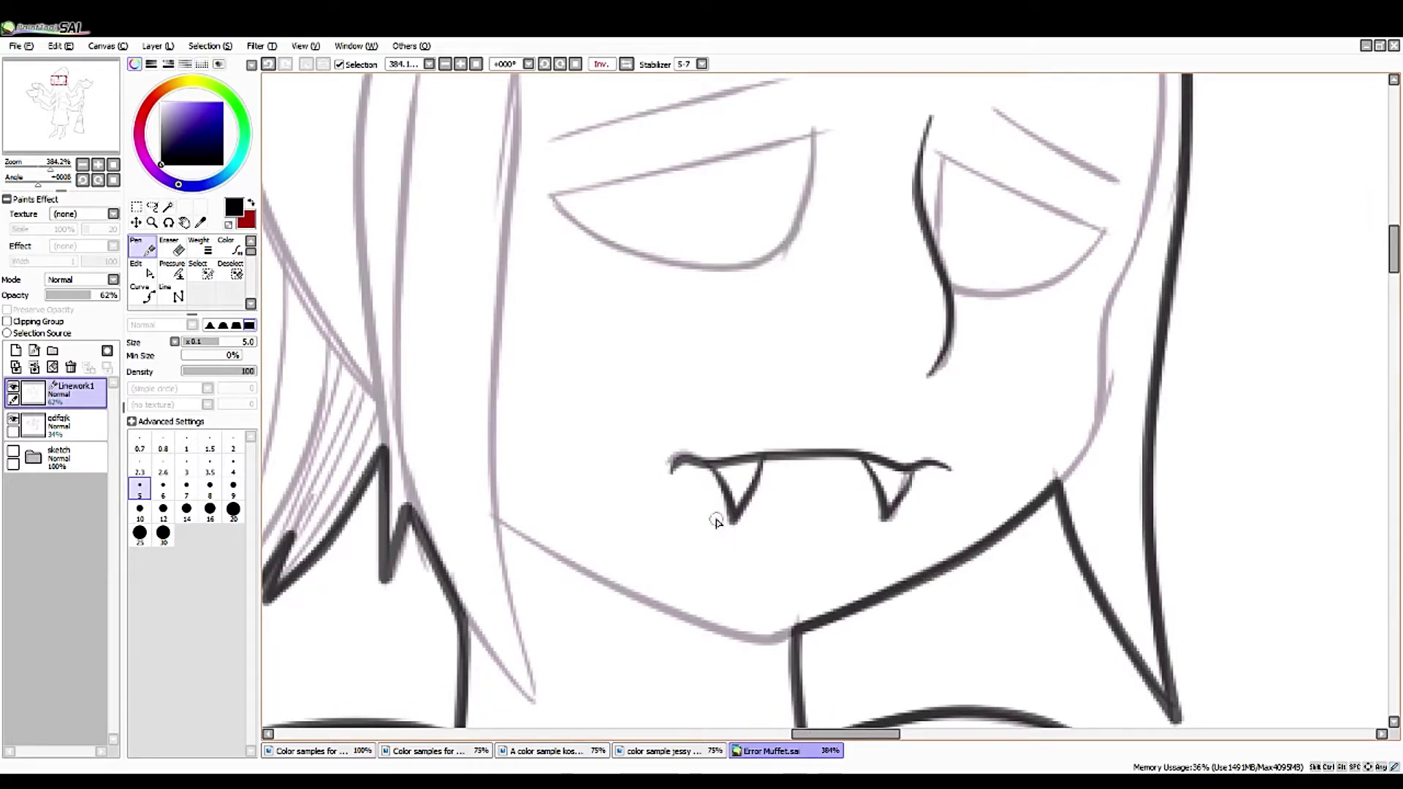
# - Trace the cheek edge and peaked hairline over the sketch with the size 3 Curve tool, deleting the overshooting end at the far temple
pyautogui.scroll(5, 746, 376)
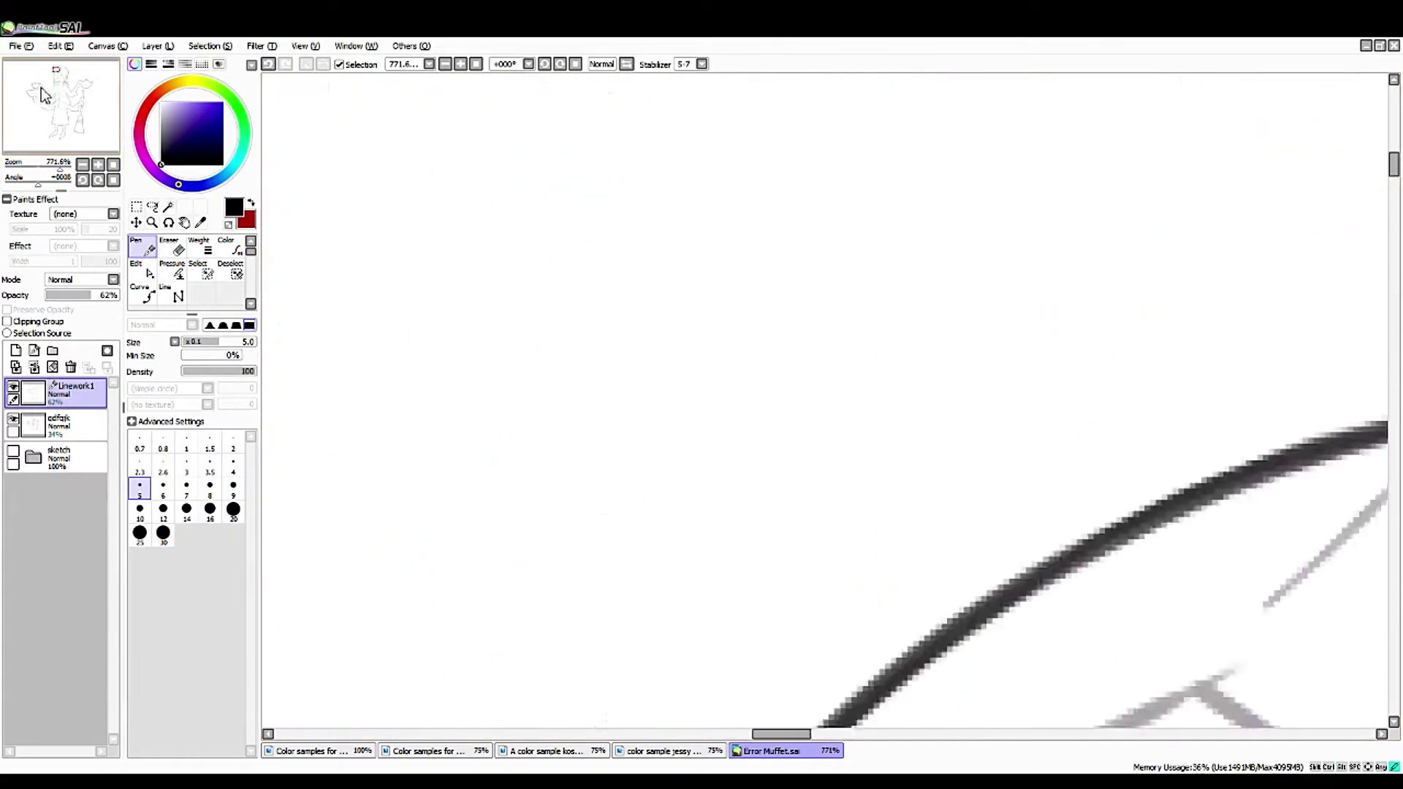
pyautogui.press('h')
pyautogui.click(143, 292)
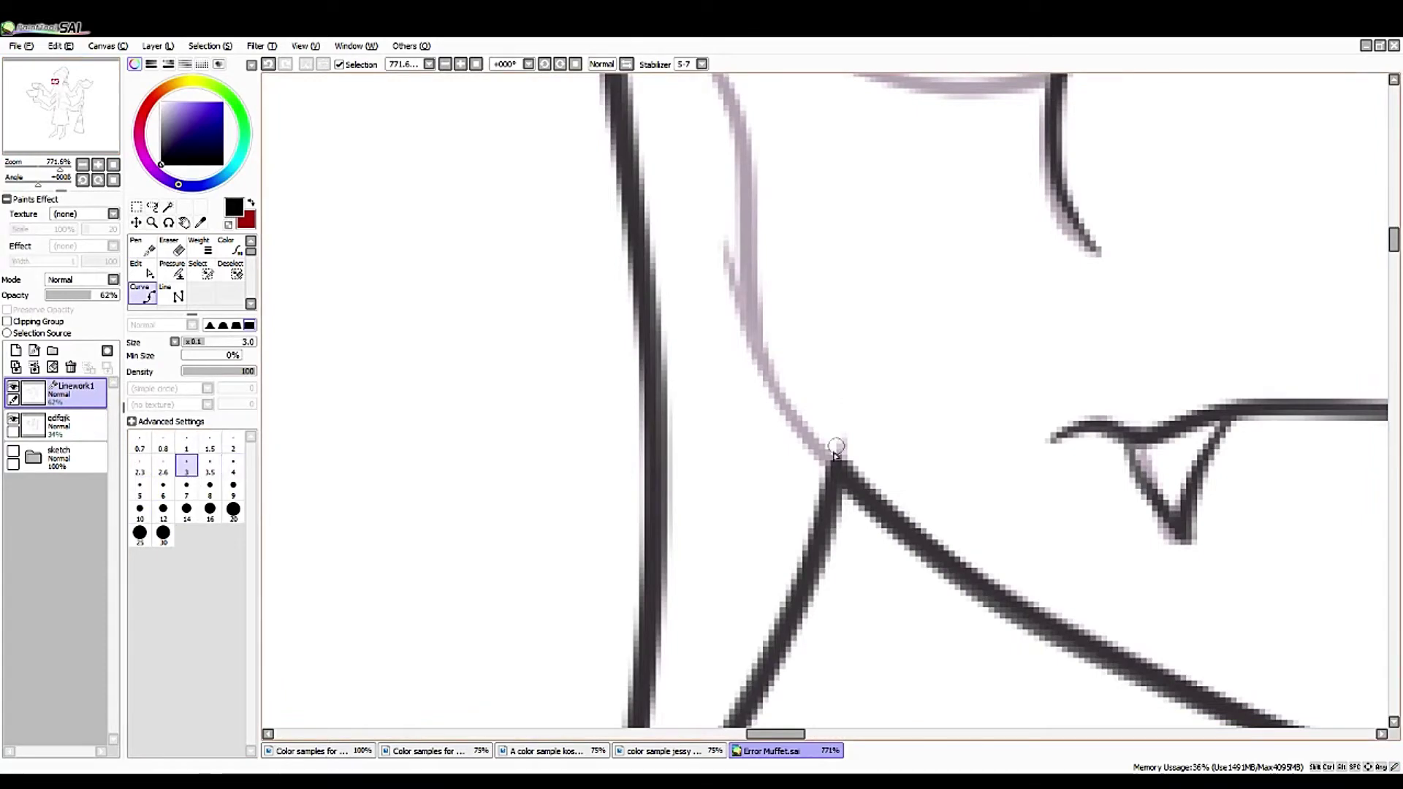
pyautogui.scroll(-5, 731, 366)
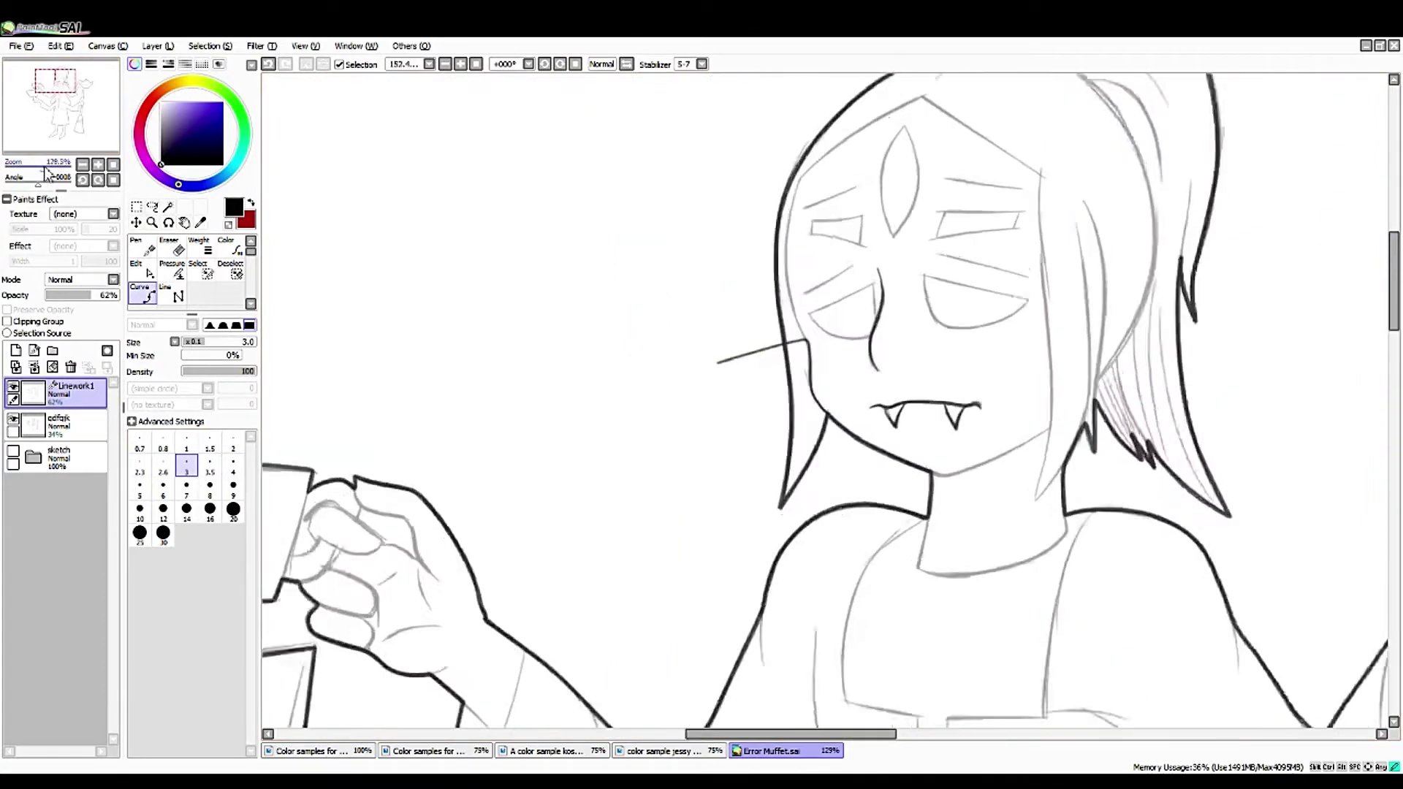
pyautogui.scroll(4, 663, 434)
pyautogui.moveTo(647, 347); pyautogui.dragTo(480, 495)
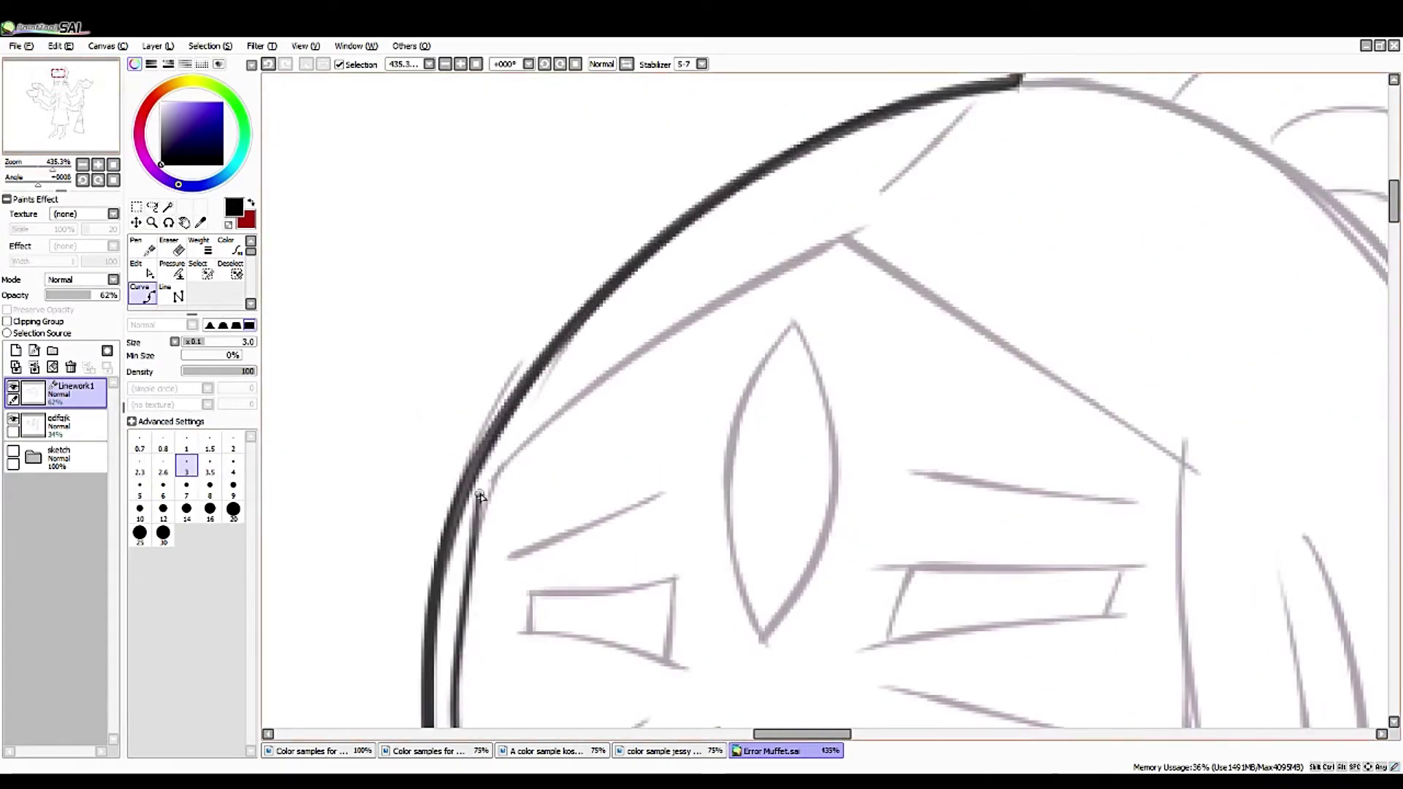
pyautogui.click(1184, 470)
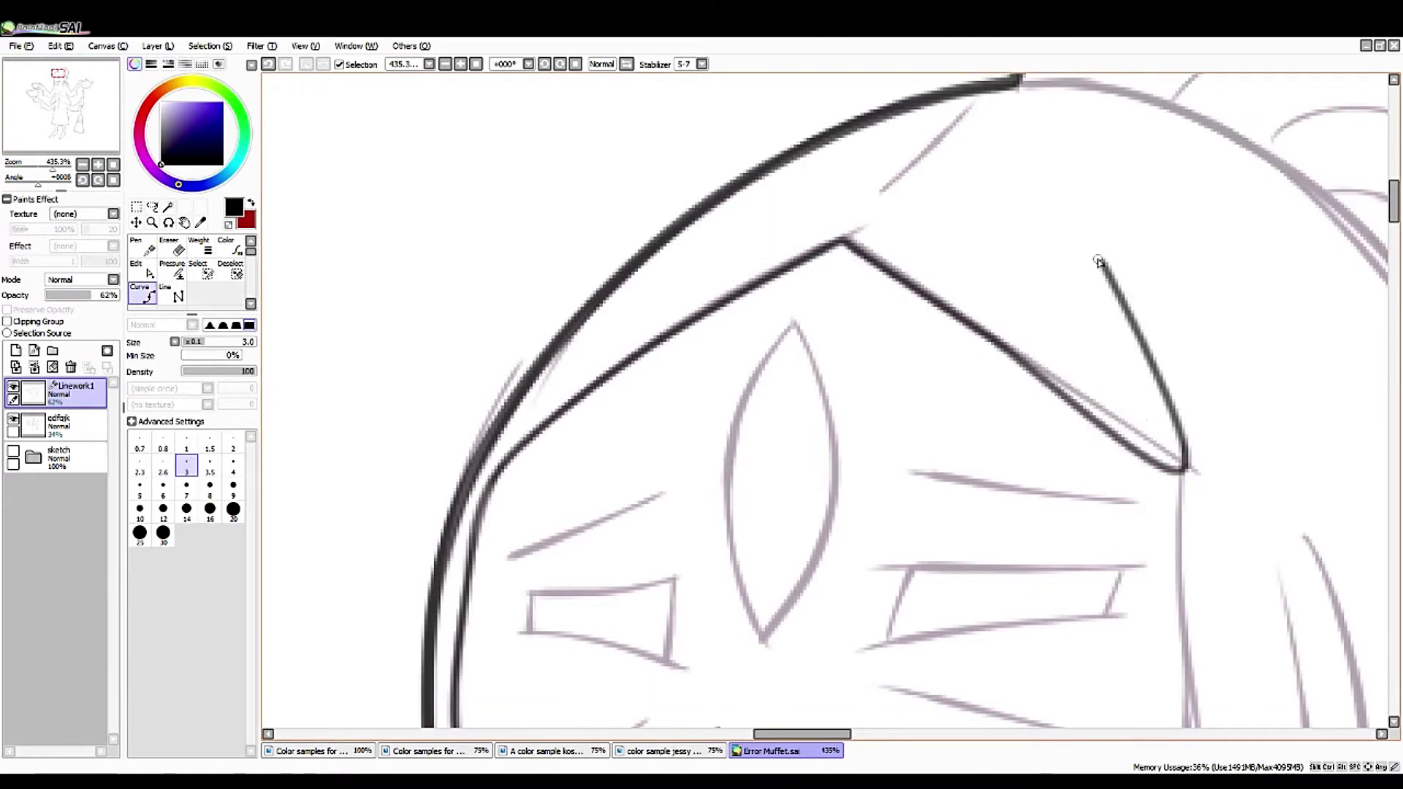
pyautogui.press('h')
pyautogui.press('ctrl')
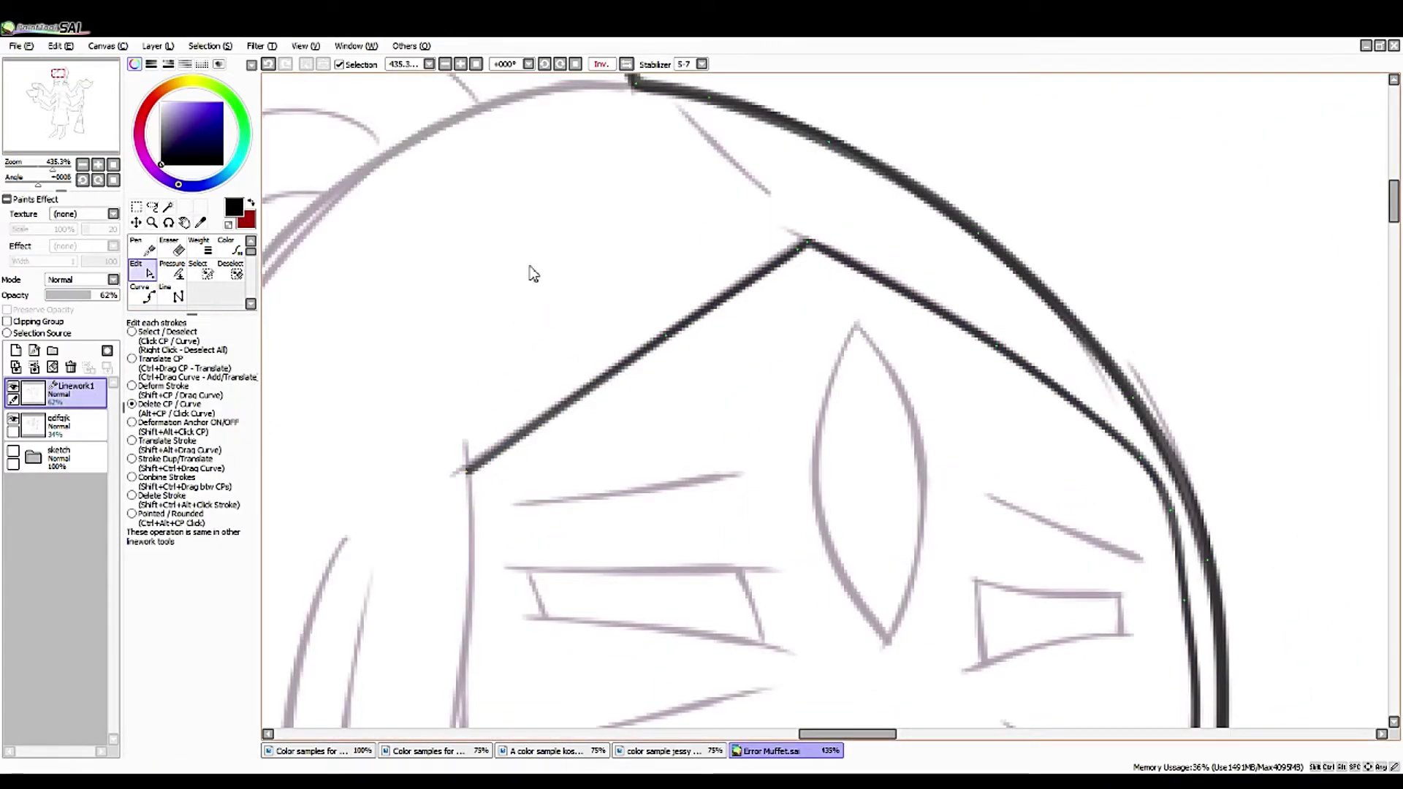
# - Shift the control points along the new cheek and hairline curve to smooth its bend at the temple
pyautogui.moveTo(429, 373)
pyautogui.mouseDown()
pyautogui.moveTo(298, 263)
pyautogui.moveTo(138, 276)
pyautogui.mouseUp()
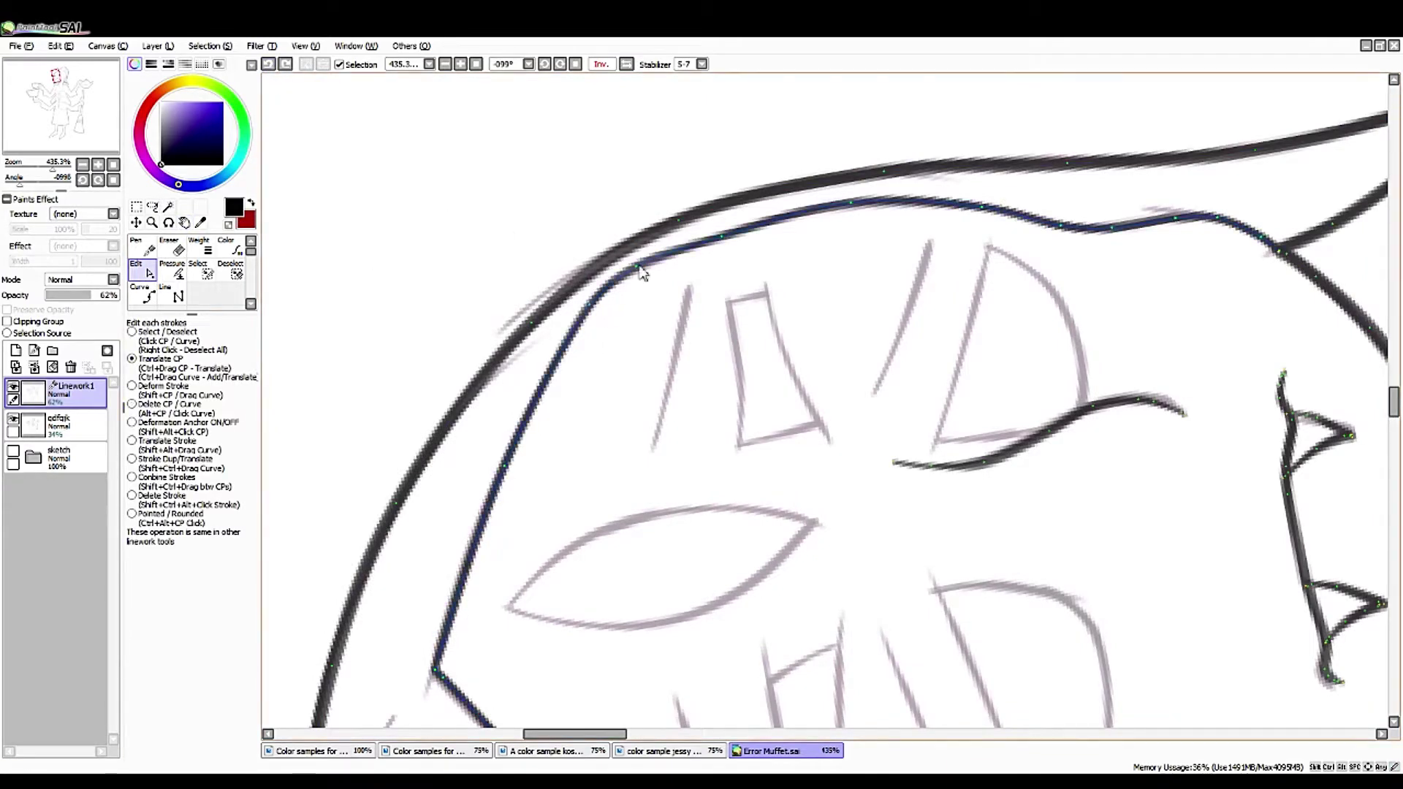
pyautogui.moveTo(641, 272); pyautogui.dragTo(723, 233)
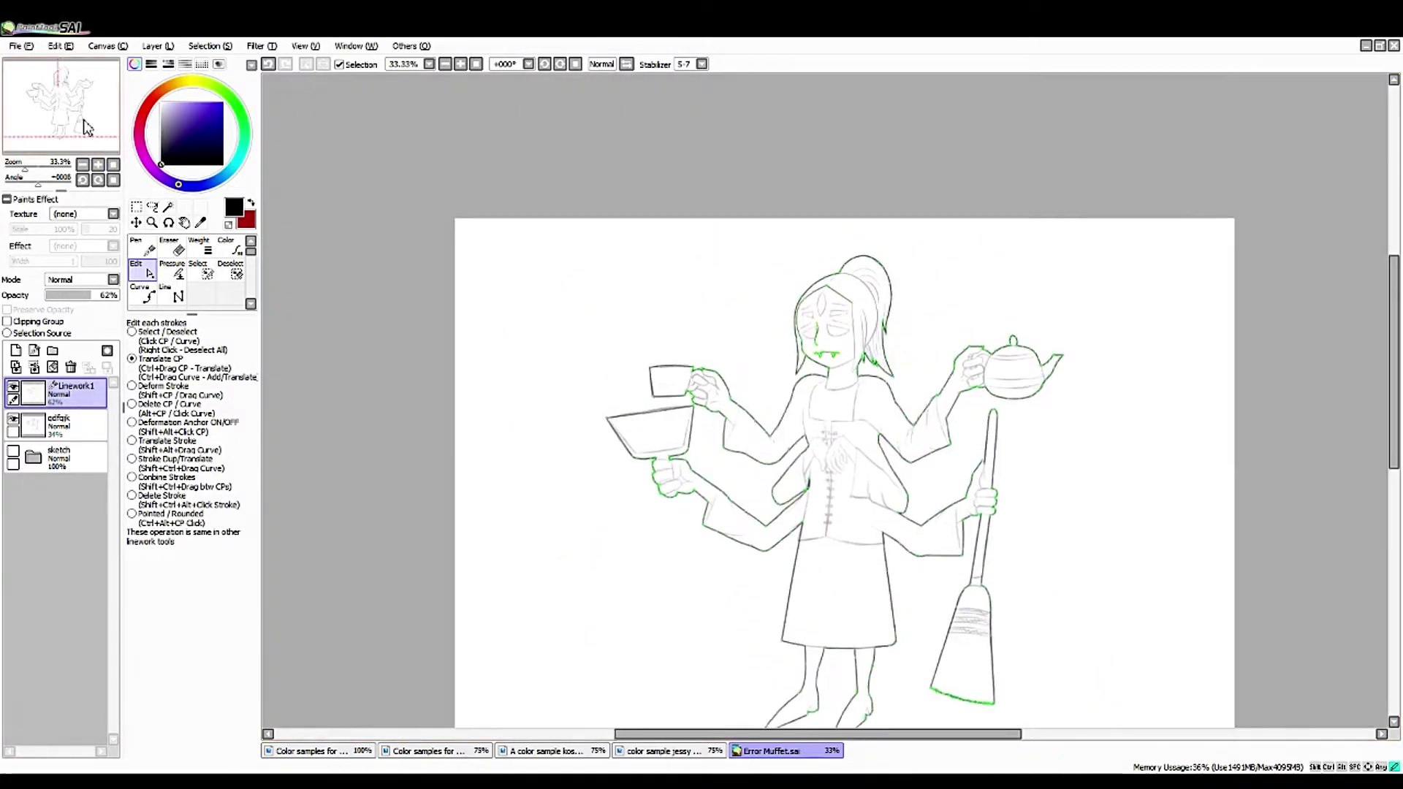
pyautogui.moveTo(52, 169); pyautogui.dragTo(50, 178)
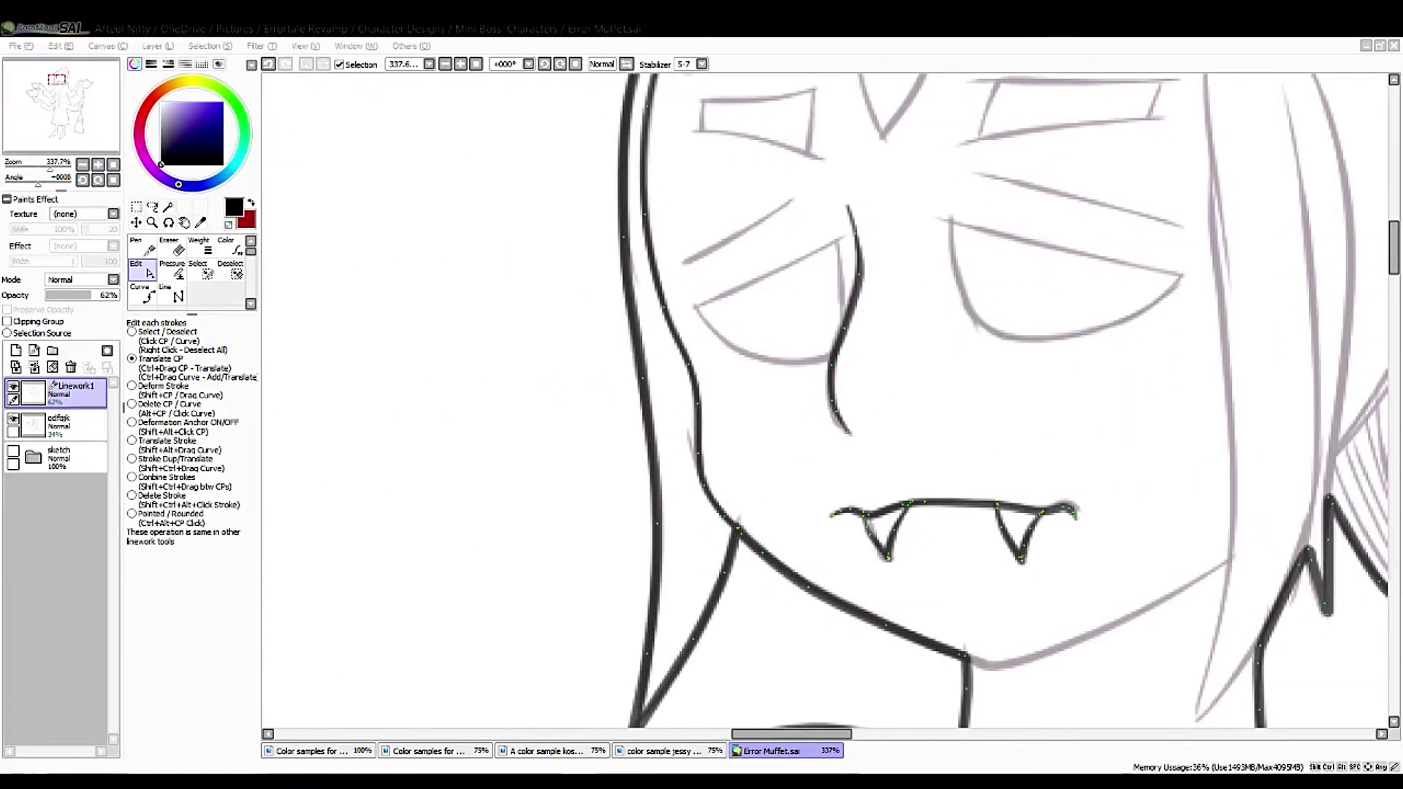
pyautogui.moveTo(67, 155); pyautogui.dragTo(66, 130)
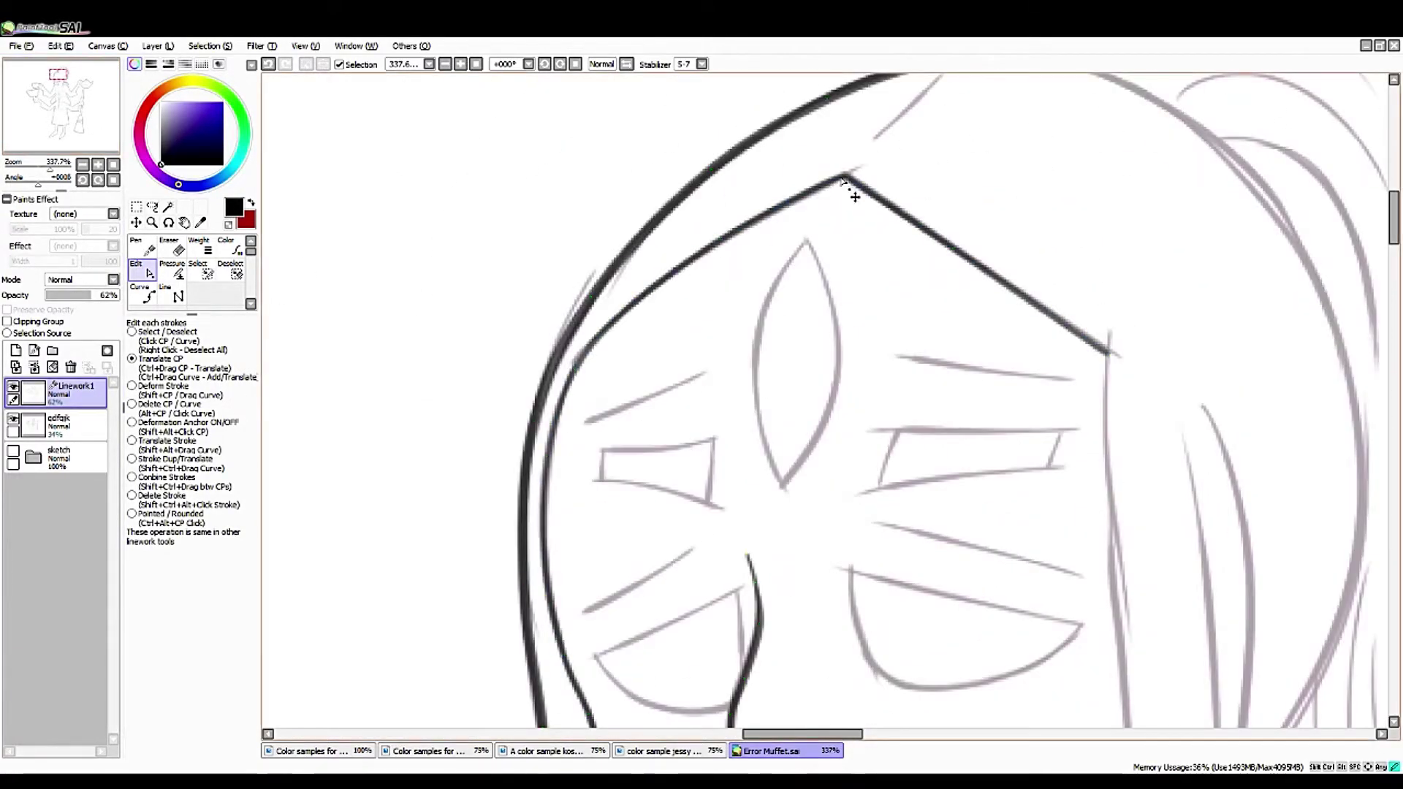
pyautogui.scroll(3, 48, 132)
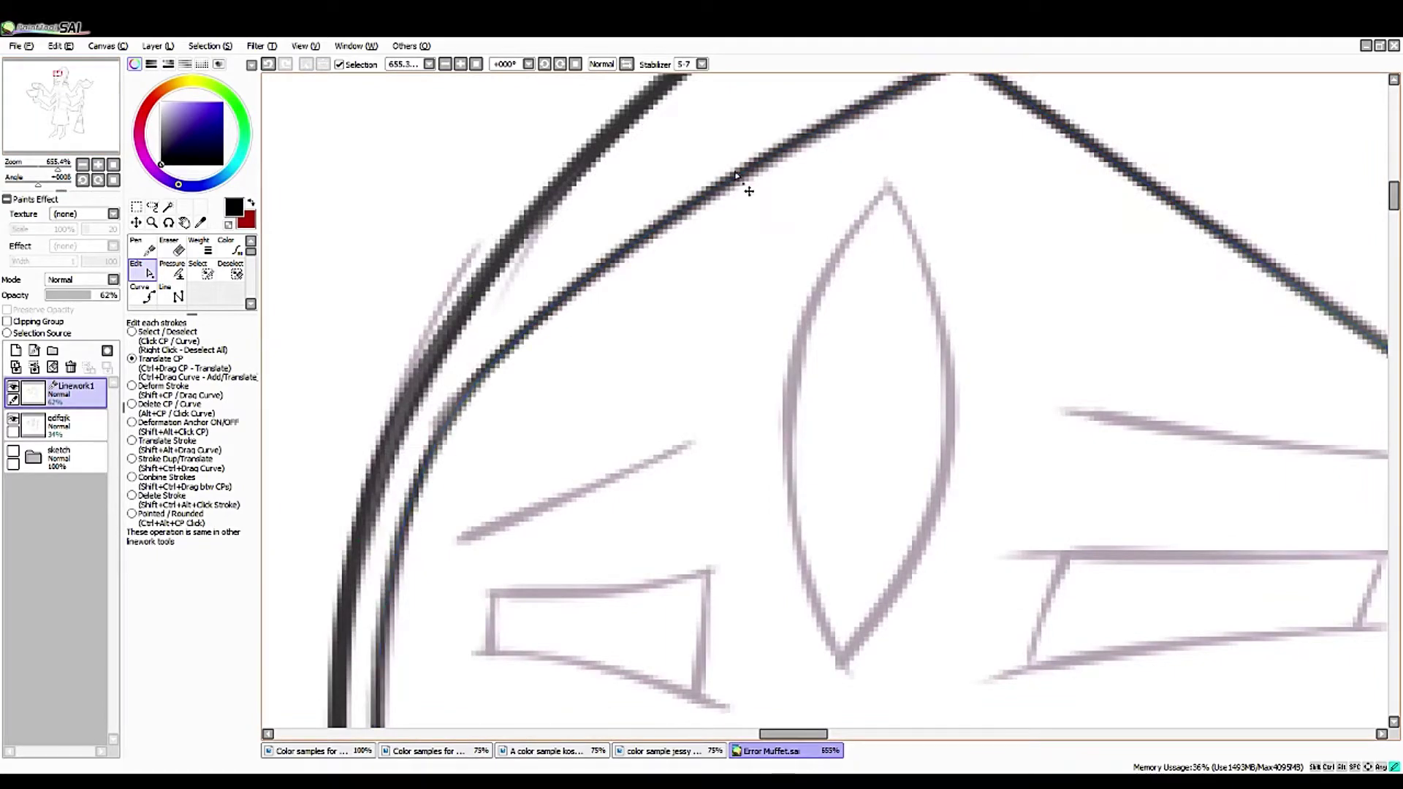
pyautogui.moveTo(264, 225)
pyautogui.mouseDown()
pyautogui.moveTo(567, 392)
pyautogui.moveTo(270, 266)
pyautogui.moveTo(918, 275)
pyautogui.mouseUp()
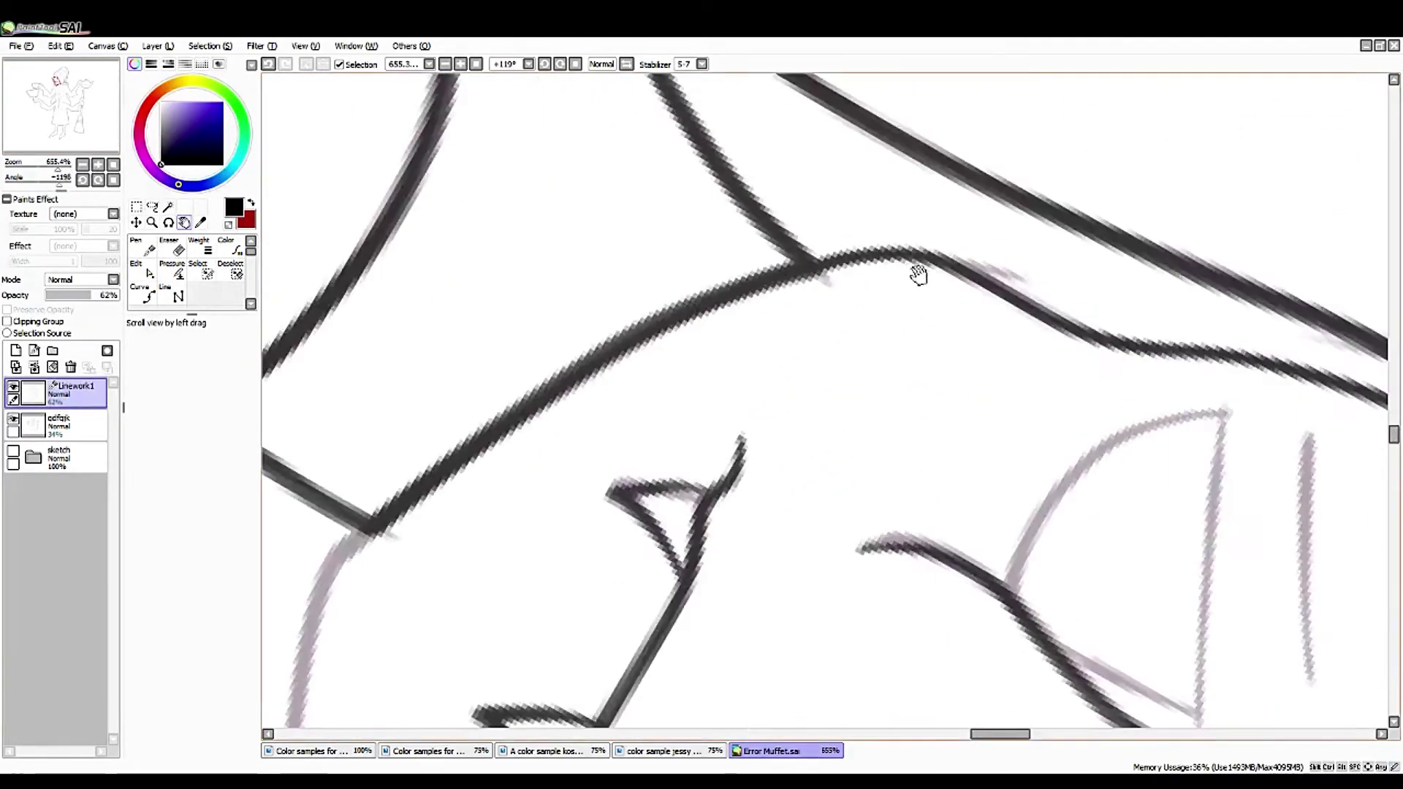
# - Adjust the control points where the cheek line meets the jaw and hair outline so the curves join cleanly
pyautogui.click(172, 270)
pyautogui.press('ctrl')
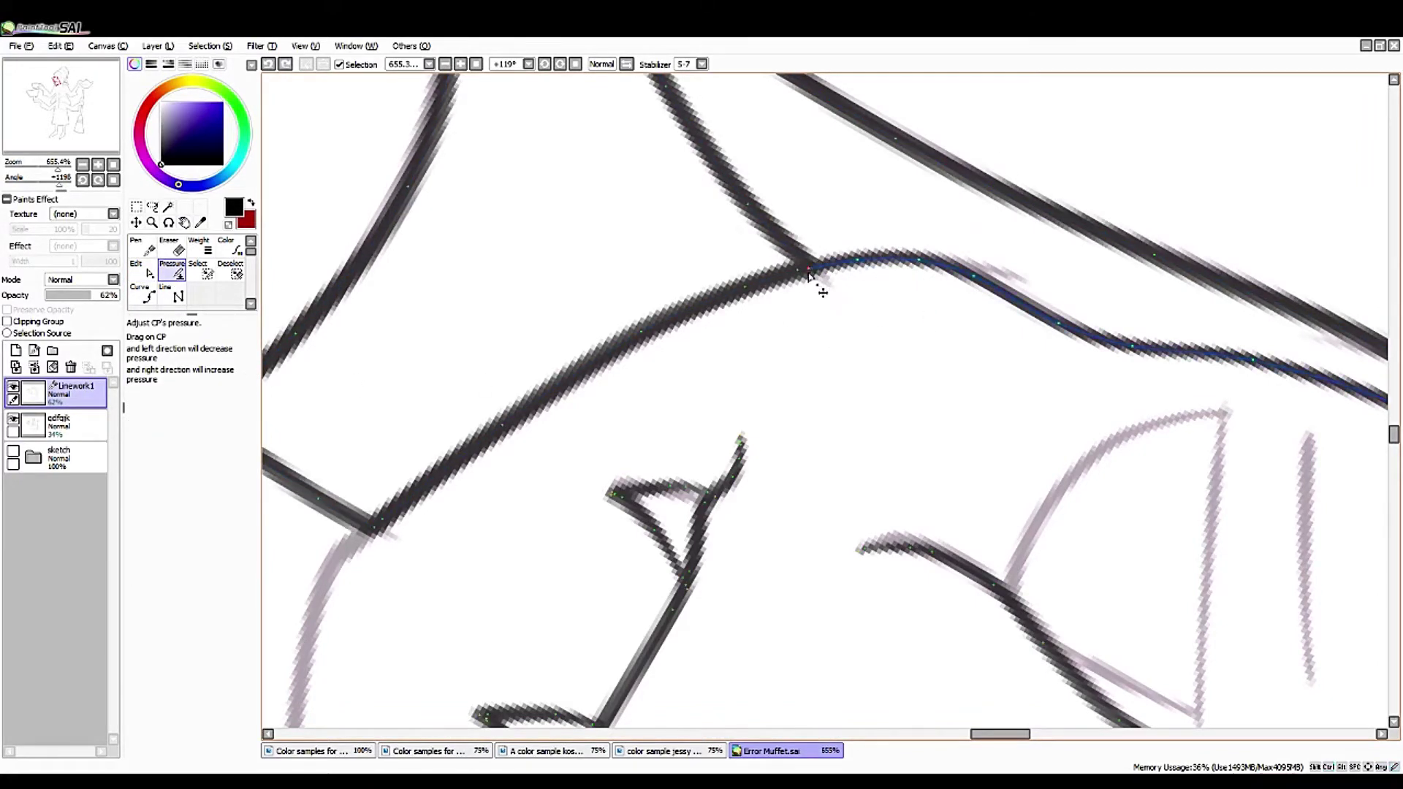
pyautogui.press('ctrl')
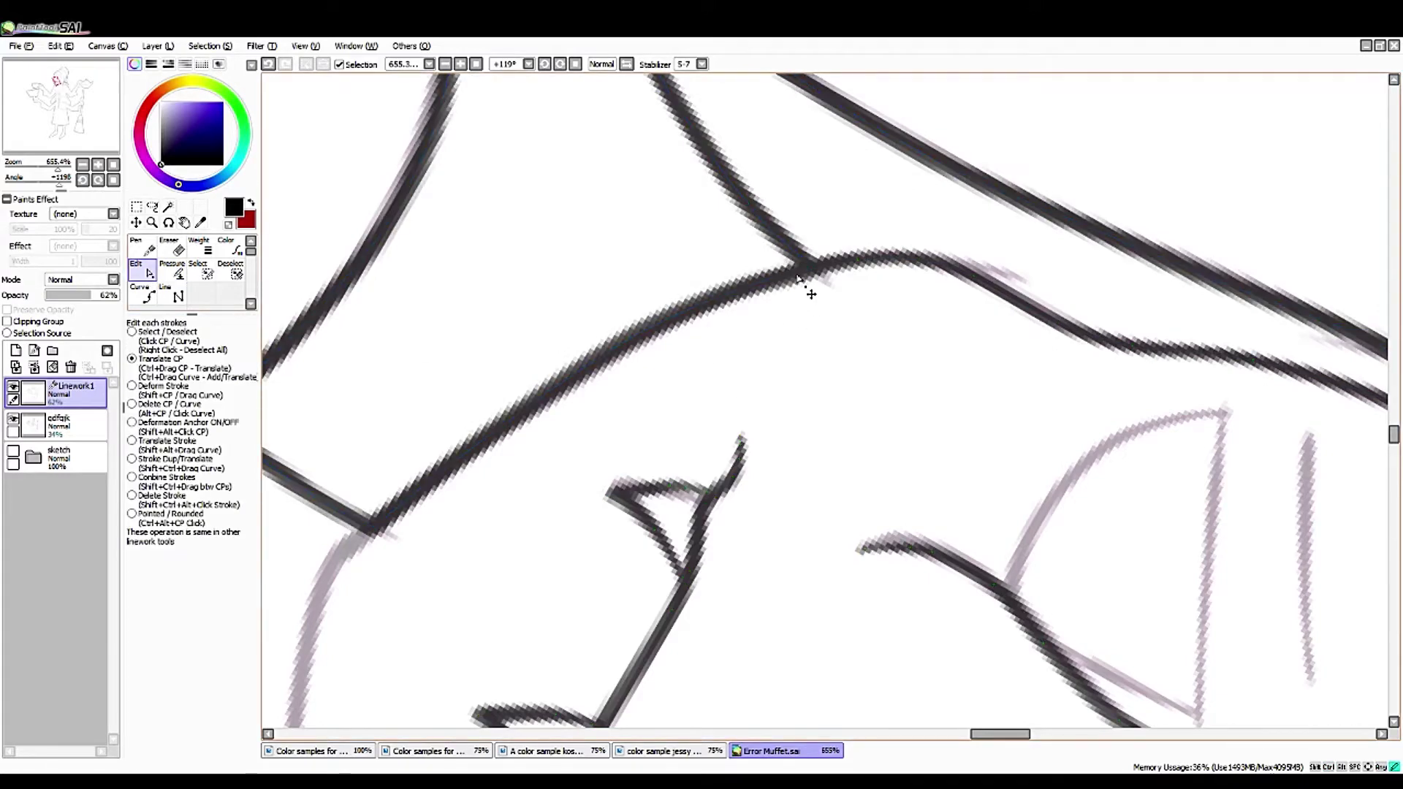
pyautogui.moveTo(801, 276); pyautogui.dragTo(812, 274)
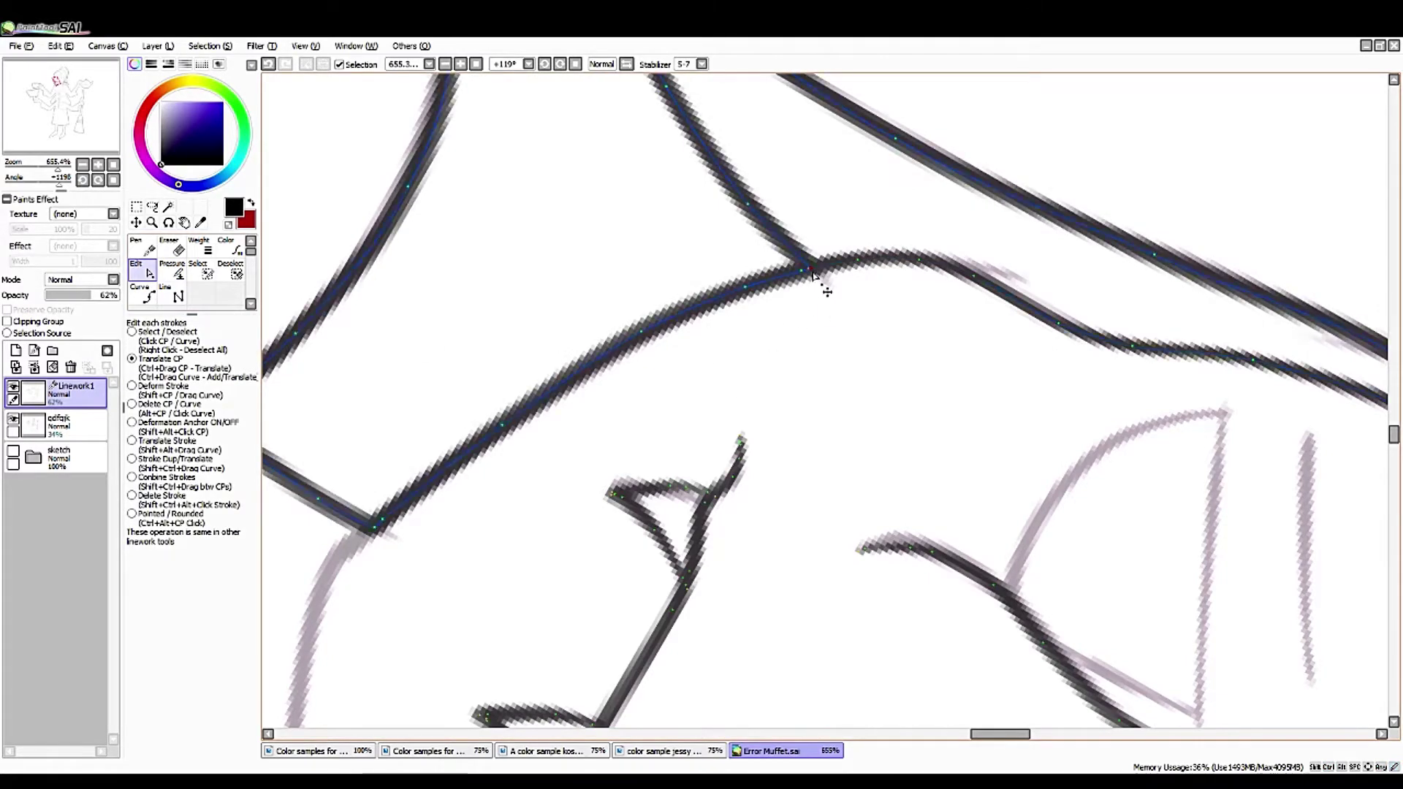
pyautogui.scroll(2, 810, 273)
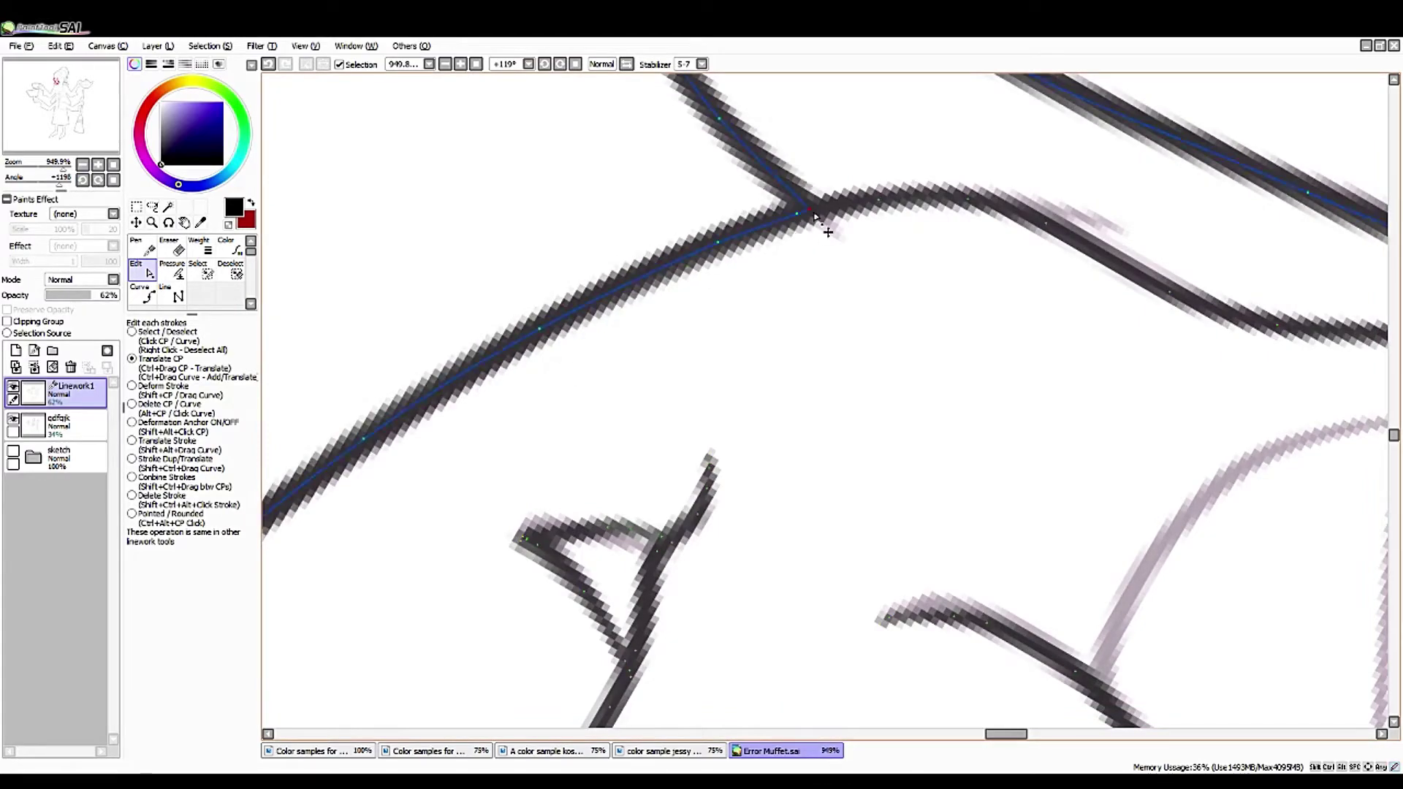
# - Try to ink the short hair parting line below the base of the ponytail with the size 5 pen
pyautogui.moveTo(55, 150)
pyautogui.mouseDown()
pyautogui.moveTo(78, 112)
pyautogui.moveTo(29, 115)
pyautogui.mouseUp()
pyautogui.scroll(-5, 694, 464)
pyautogui.moveTo(53, 174); pyautogui.dragTo(59, 171)
pyautogui.click(144, 248)
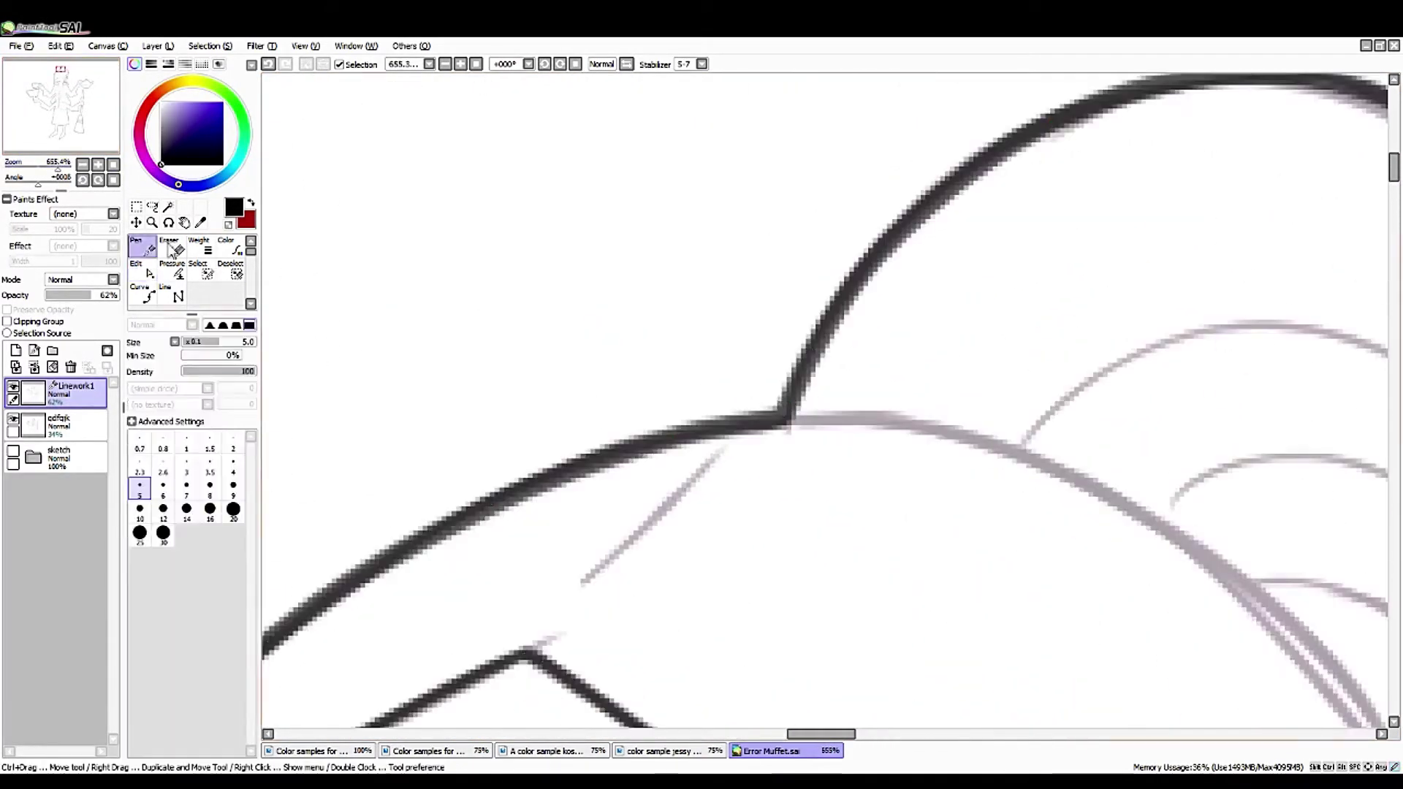
pyautogui.moveTo(556, 614); pyautogui.dragTo(746, 439)
pyautogui.hotkey('ctrl', 'z')
pyautogui.moveTo(555, 613); pyautogui.dragTo(740, 437)
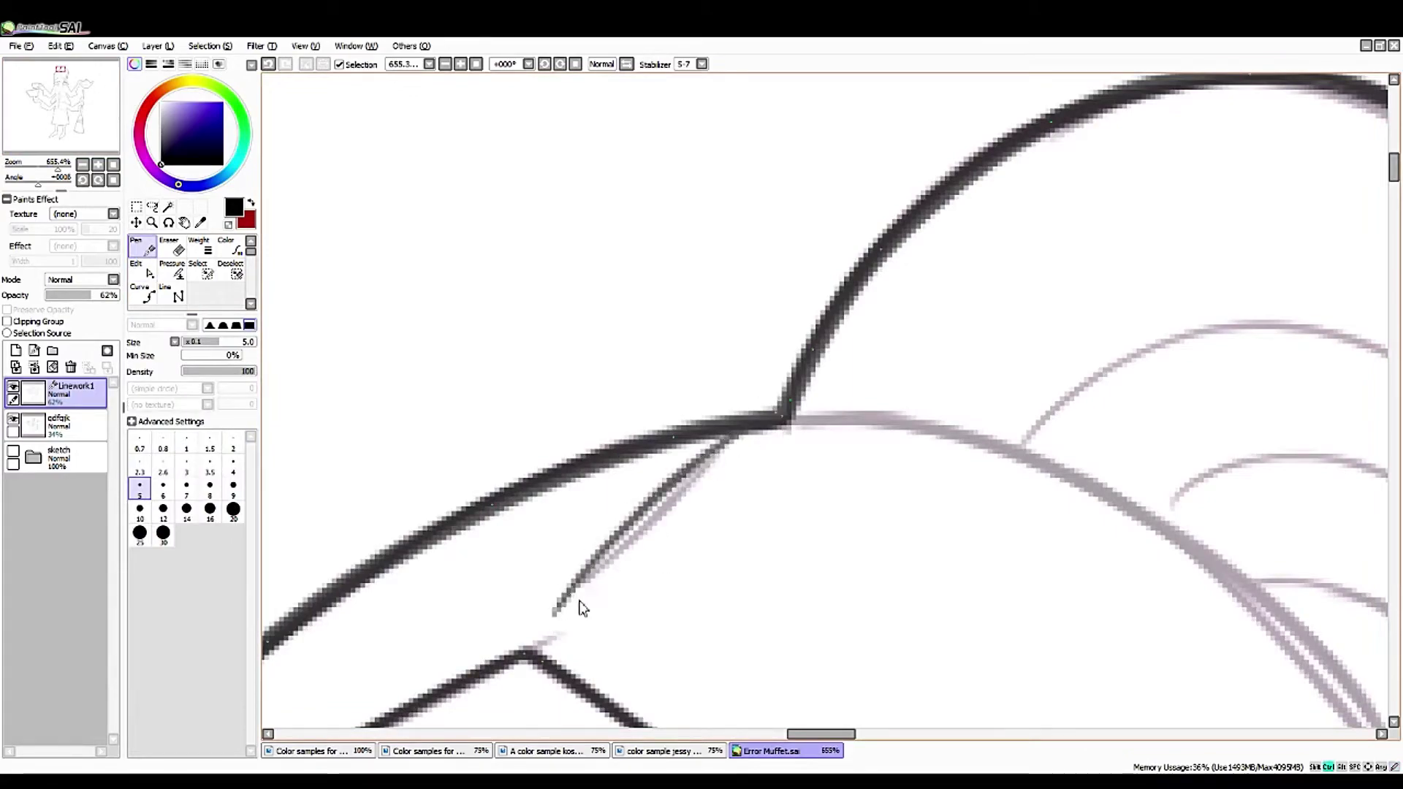
pyautogui.hotkey('ctrl', 'z')
# - Ink the long inner strand line of the side hair with the size 5 pen in a mirrored, rotated view, undoing unsatisfactory strokes
pyautogui.moveTo(52, 165); pyautogui.dragTo(59, 165)
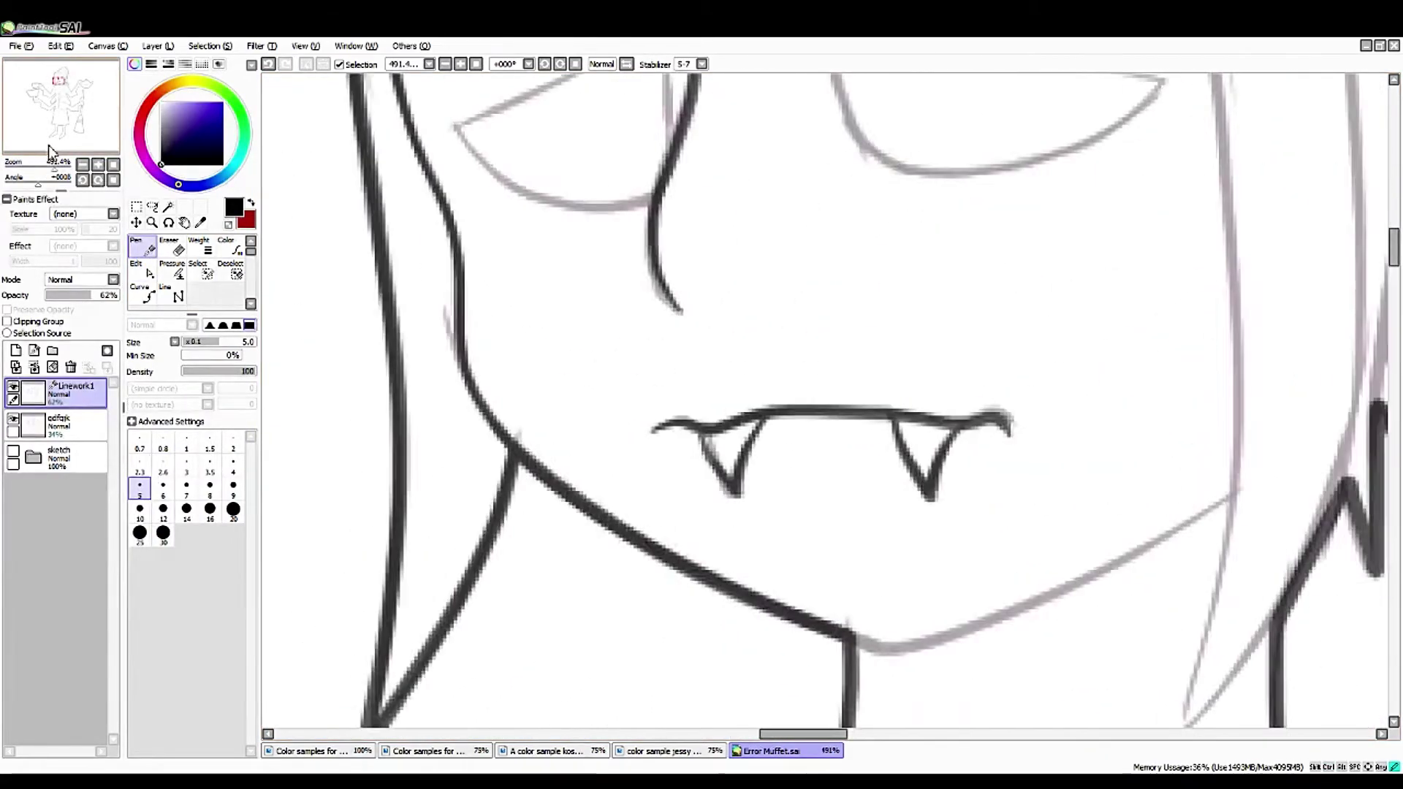
pyautogui.moveTo(67, 91); pyautogui.dragTo(74, 111)
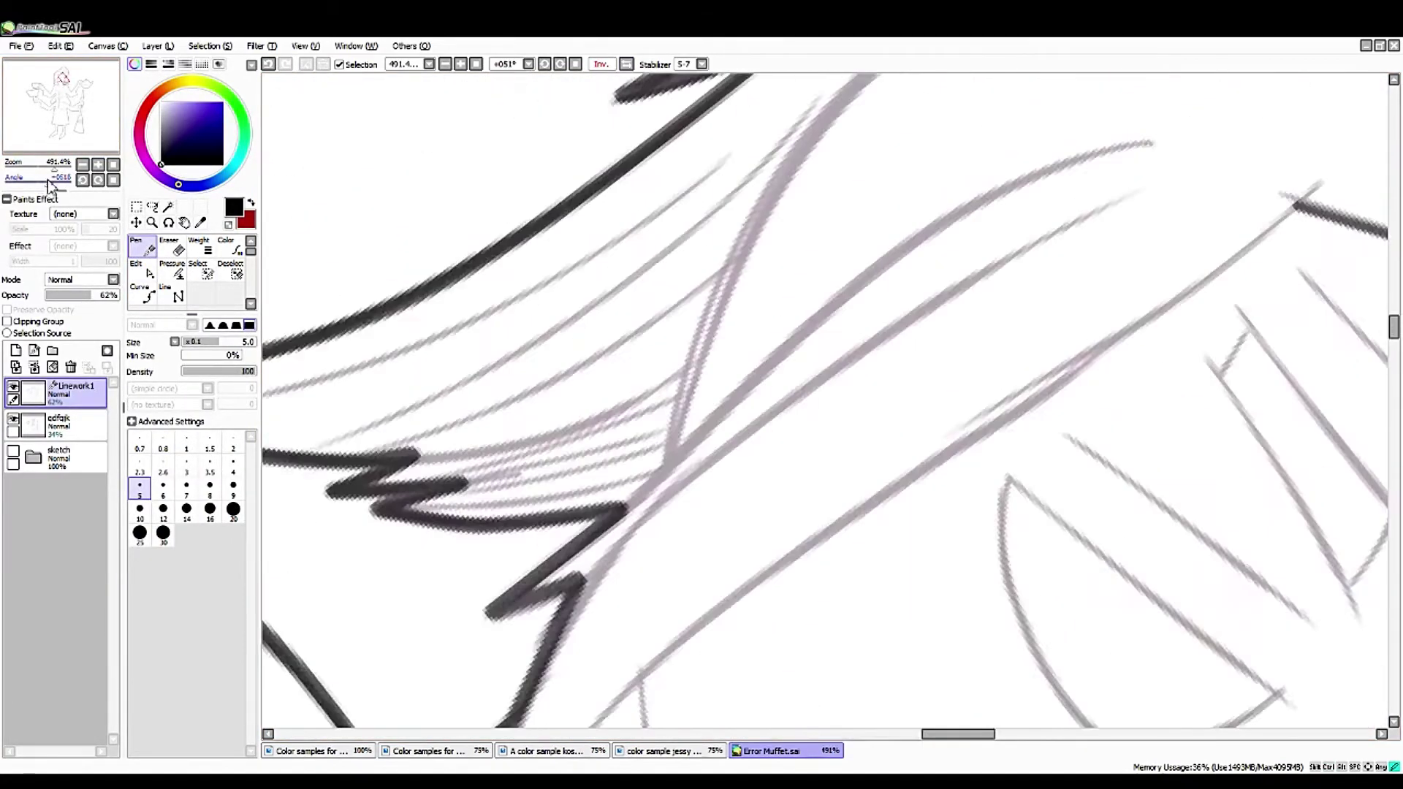
pyautogui.moveTo(497, 555)
pyautogui.mouseDown()
pyautogui.moveTo(470, 417)
pyautogui.moveTo(521, 434)
pyautogui.moveTo(492, 474)
pyautogui.mouseUp()
pyautogui.press('n')
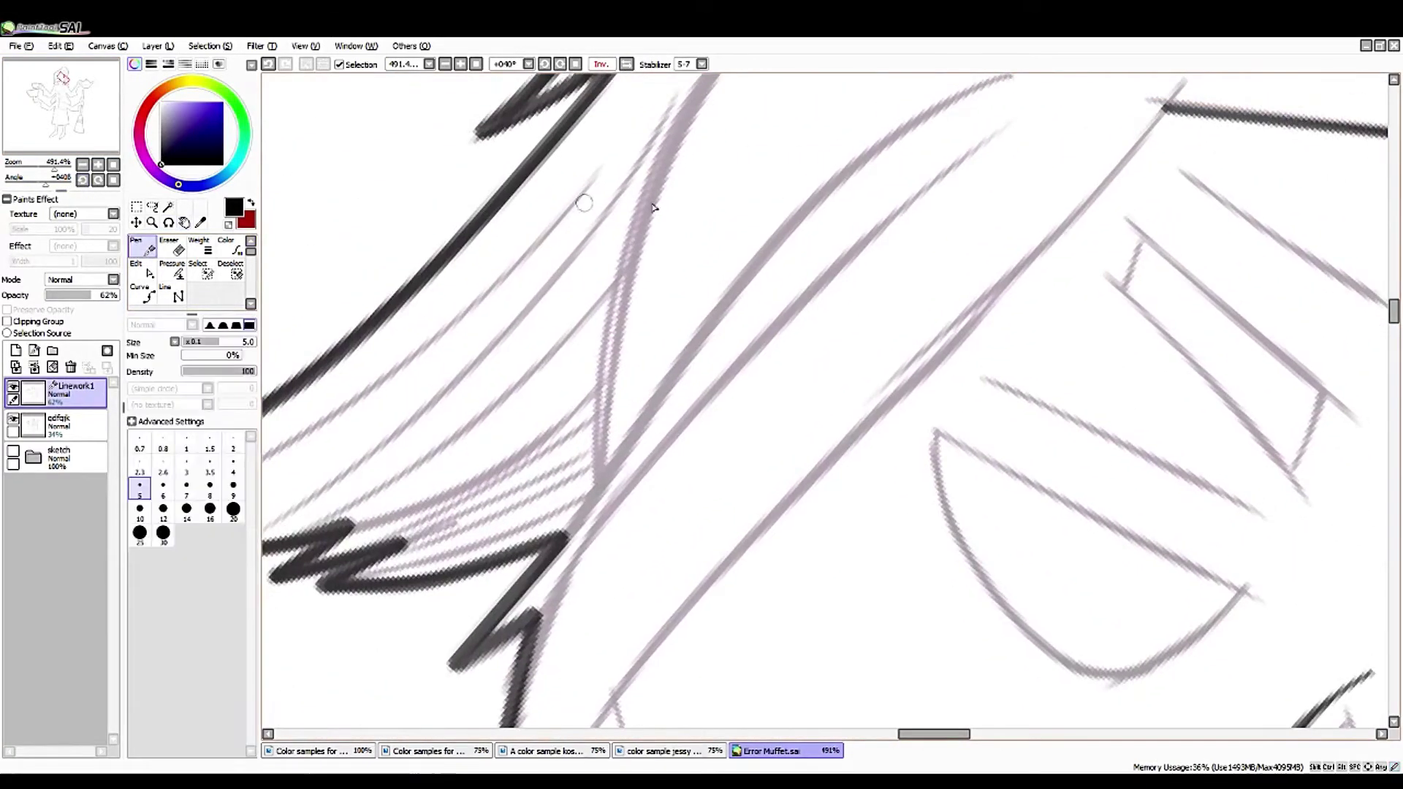
pyautogui.moveTo(1048, 103)
pyautogui.mouseDown()
pyautogui.moveTo(702, 390)
pyautogui.moveTo(537, 632)
pyautogui.moveTo(767, 325)
pyautogui.moveTo(453, 661)
pyautogui.mouseUp()
pyautogui.hotkey('ctrl', 'z')
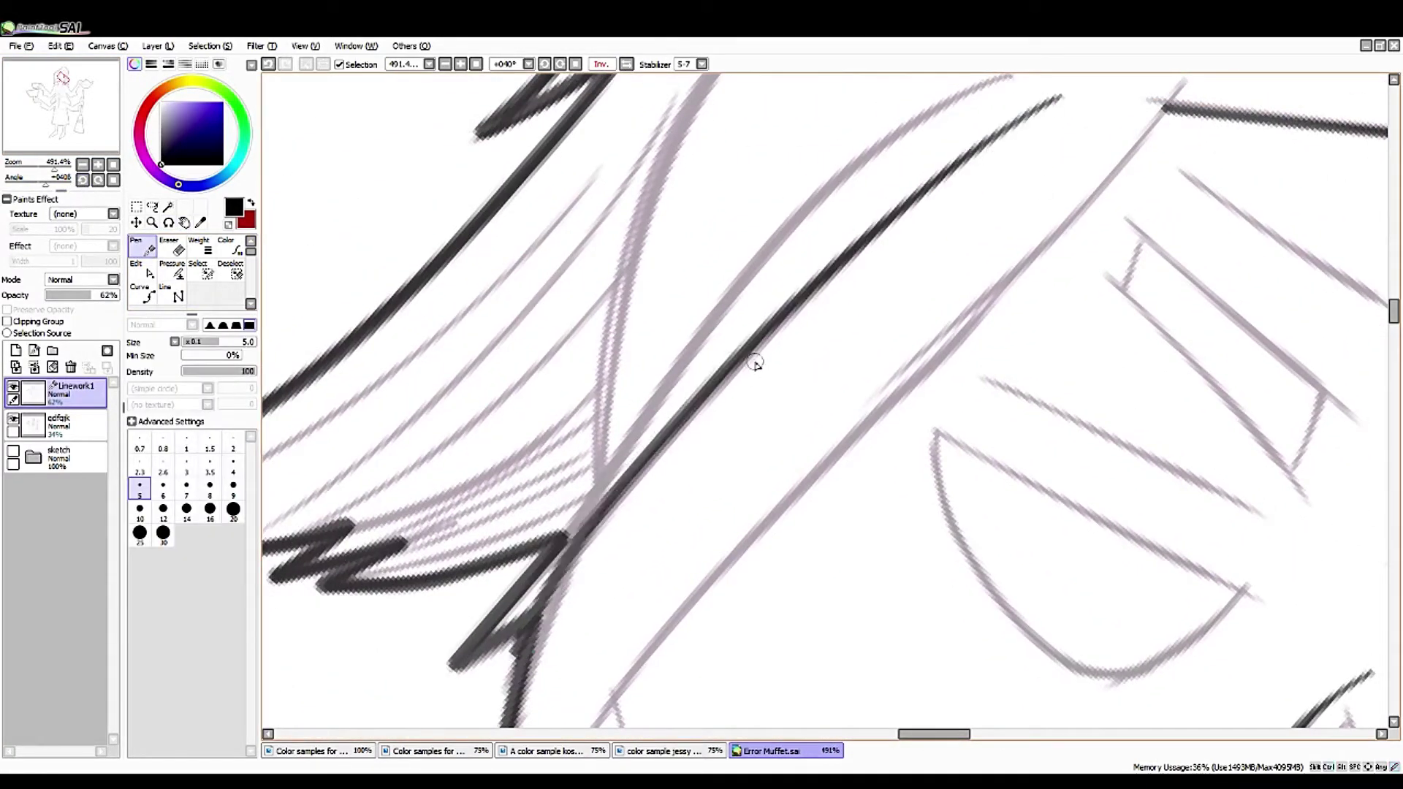
pyautogui.click(142, 269)
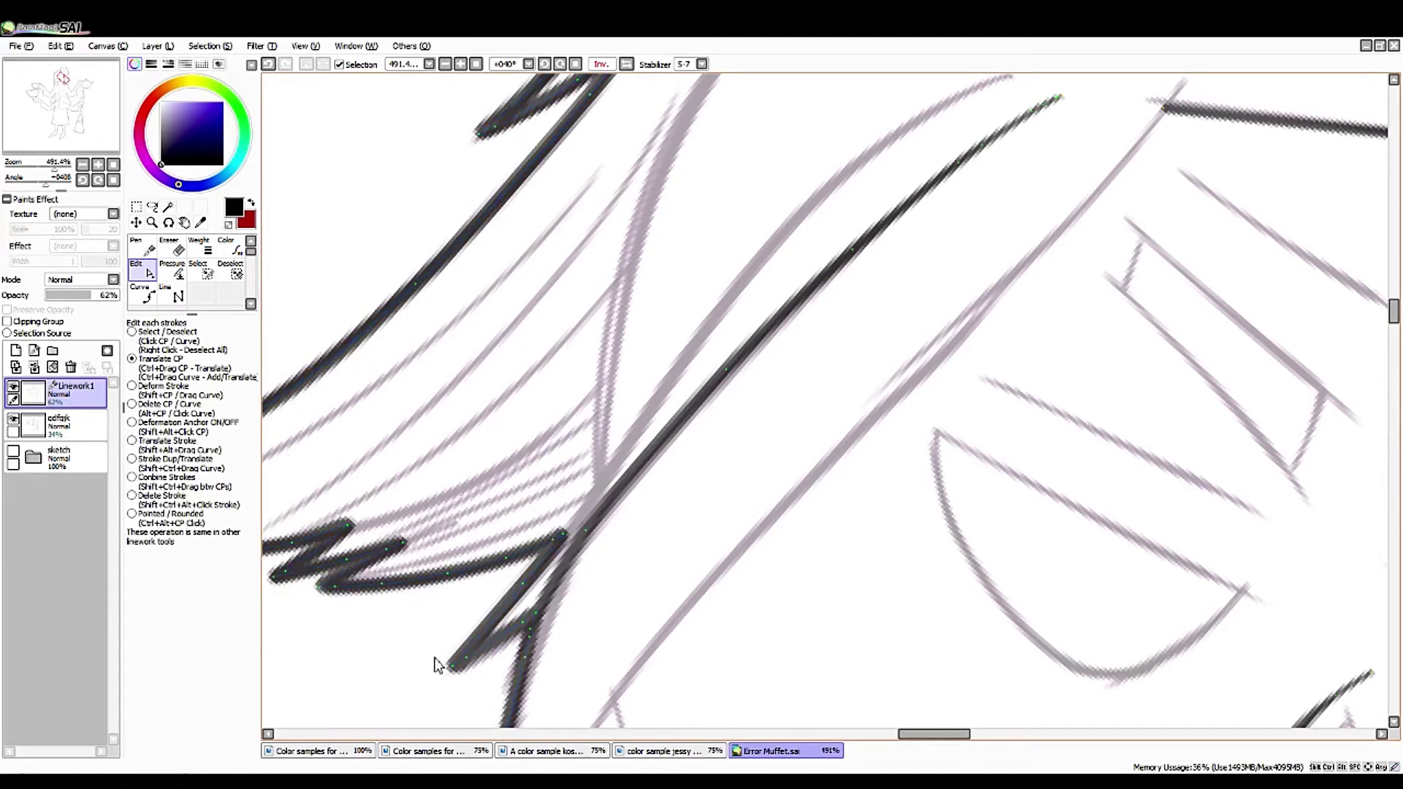
# - Trace the front hair lock from the hairline corner down to its pointed tip and back up with the size 3 Curve tool
pyautogui.press('Home')
pyautogui.moveTo(461, 448); pyautogui.dragTo(403, 285)
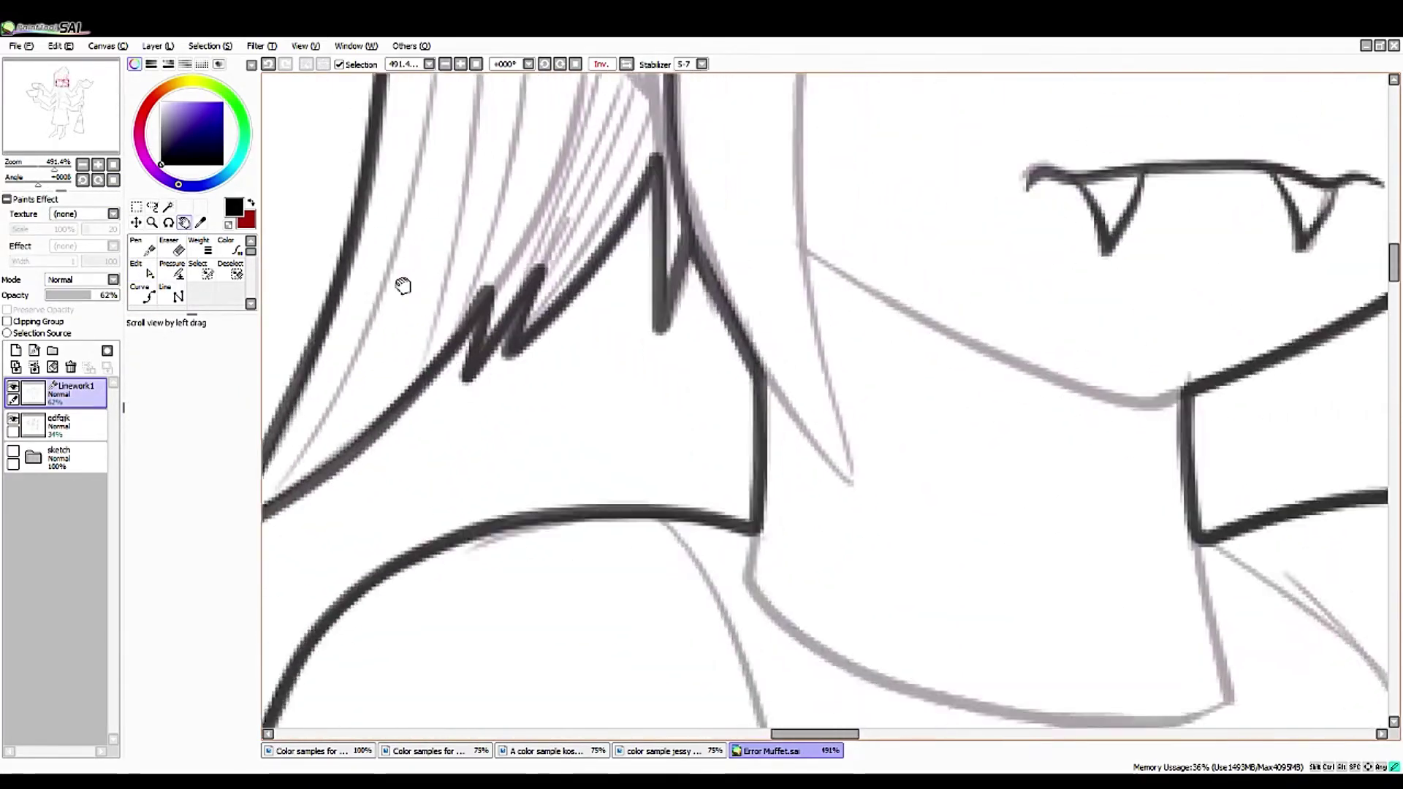
pyautogui.scroll(5, 403, 285)
pyautogui.click(834, 137)
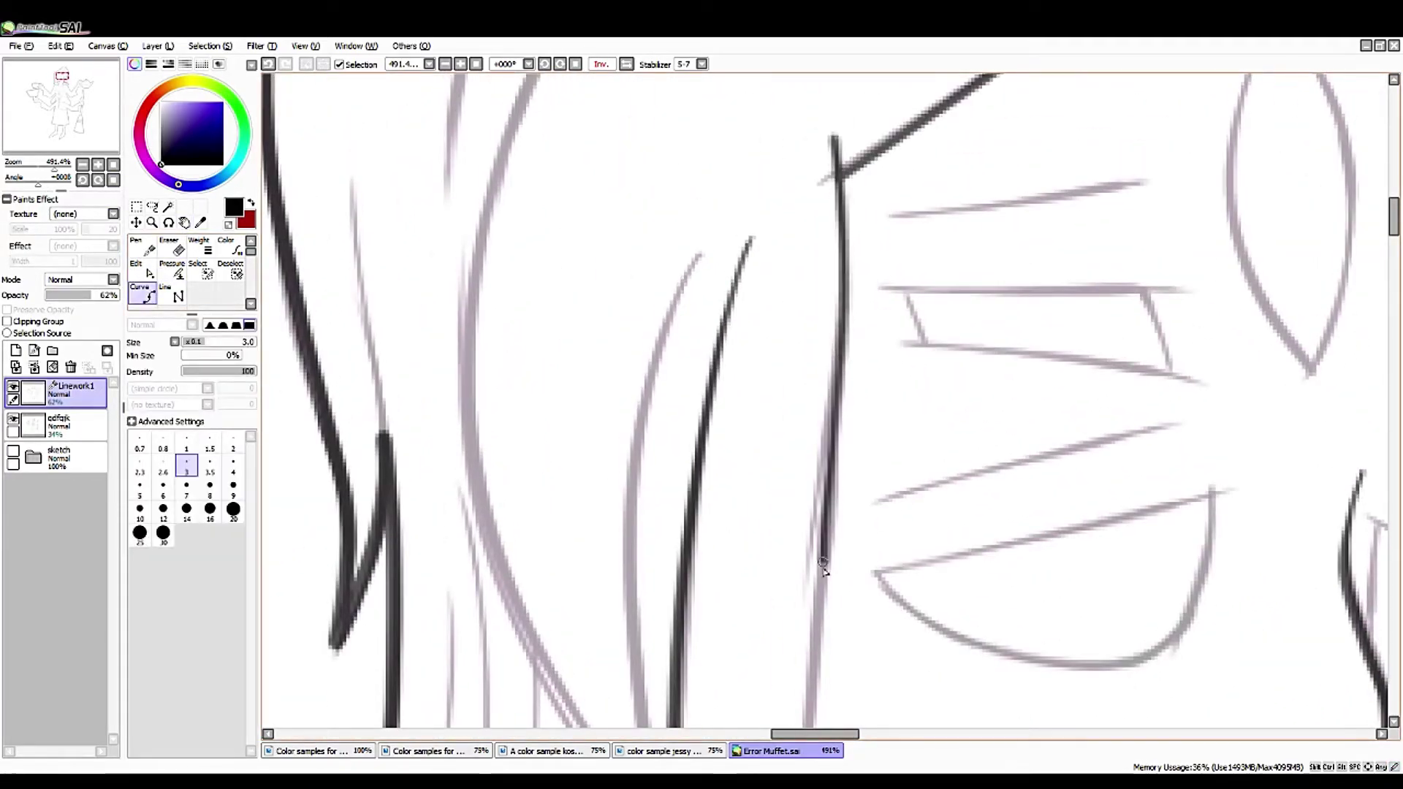
pyautogui.moveTo(730, 673); pyautogui.dragTo(758, 219)
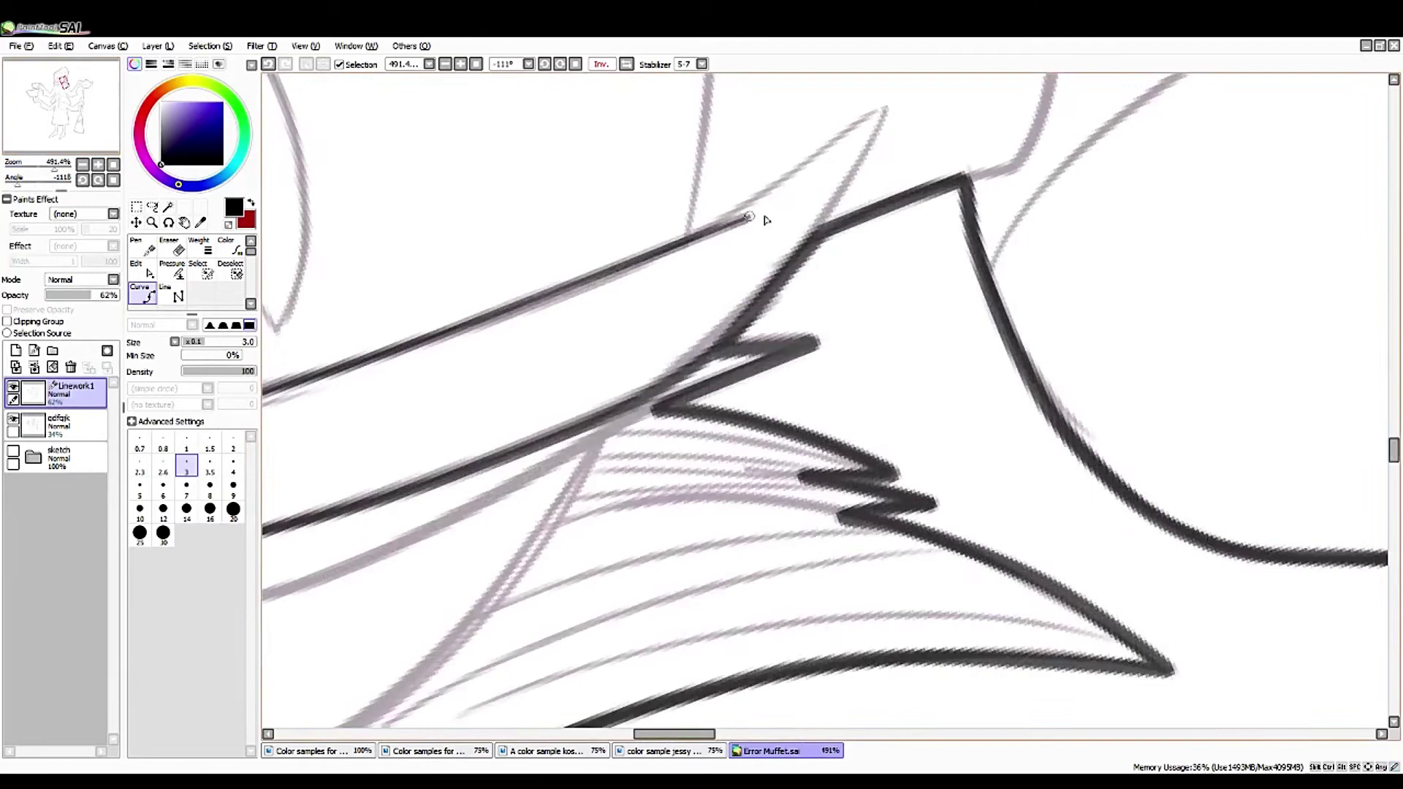
pyautogui.click(671, 249)
pyautogui.doubleClick(827, 219)
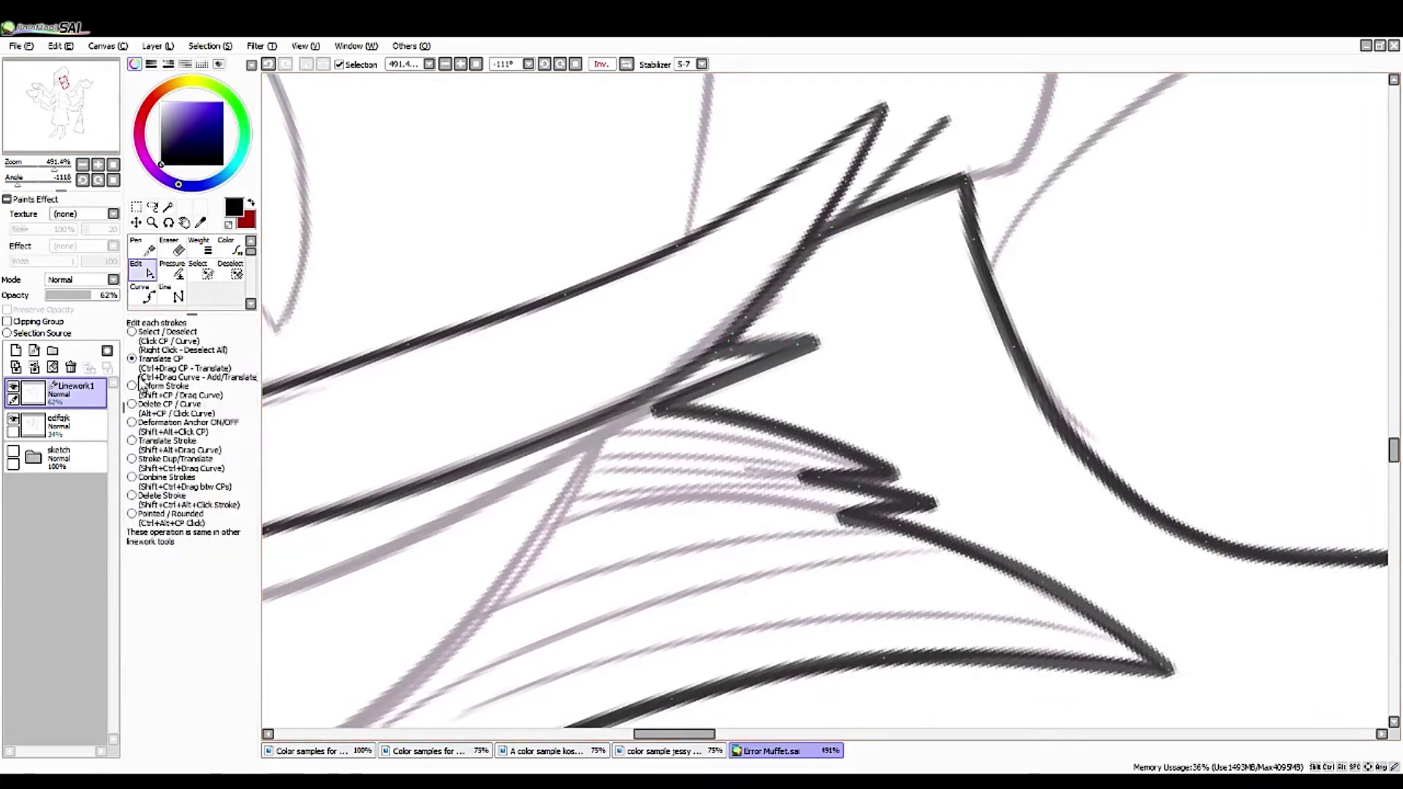
# - Delete the overshooting end of the hair lock curve and shift the control points along the inner strand line
pyautogui.press('ctrl')
pyautogui.press('space')
pyautogui.moveTo(511, 366); pyautogui.dragTo(792, 307)
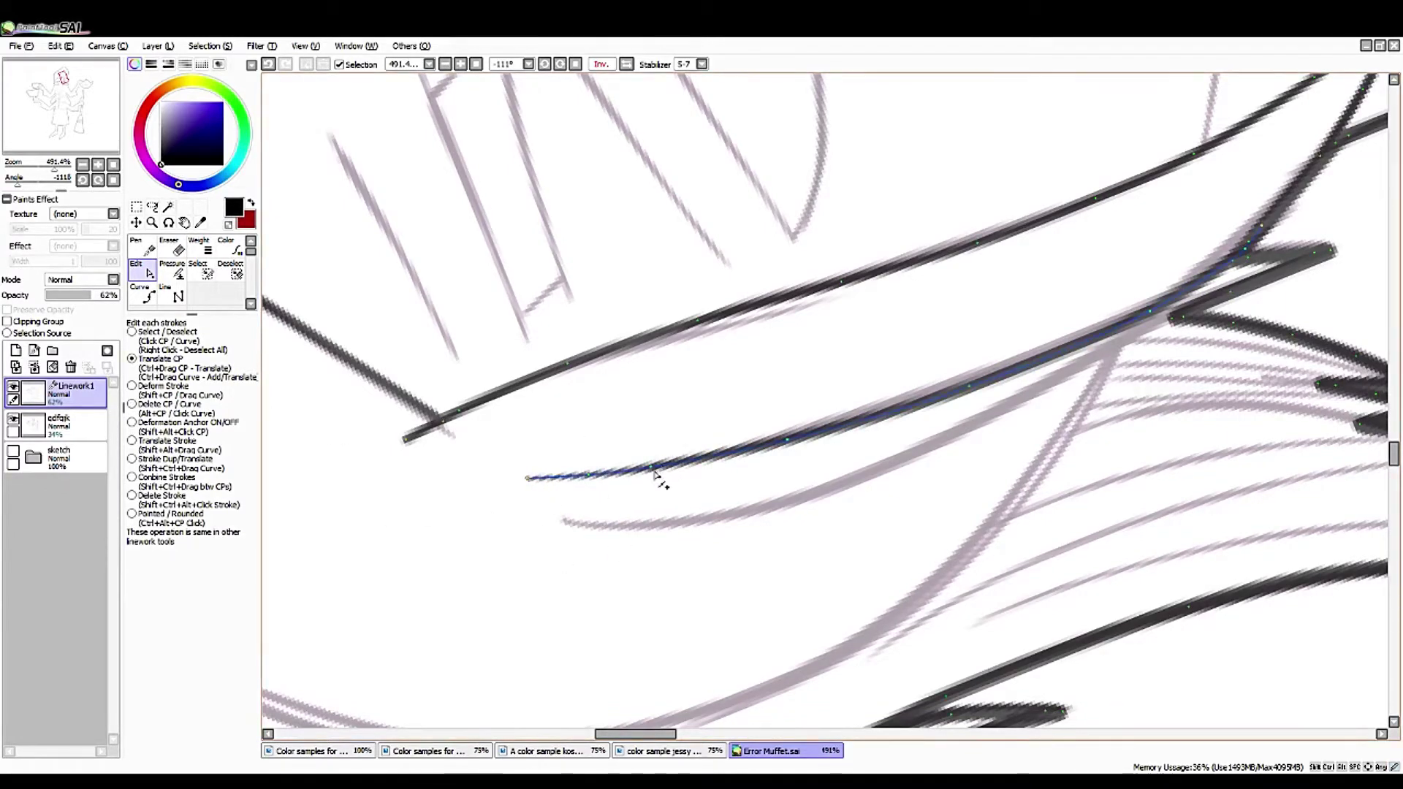
pyautogui.moveTo(1151, 313); pyautogui.dragTo(1248, 251)
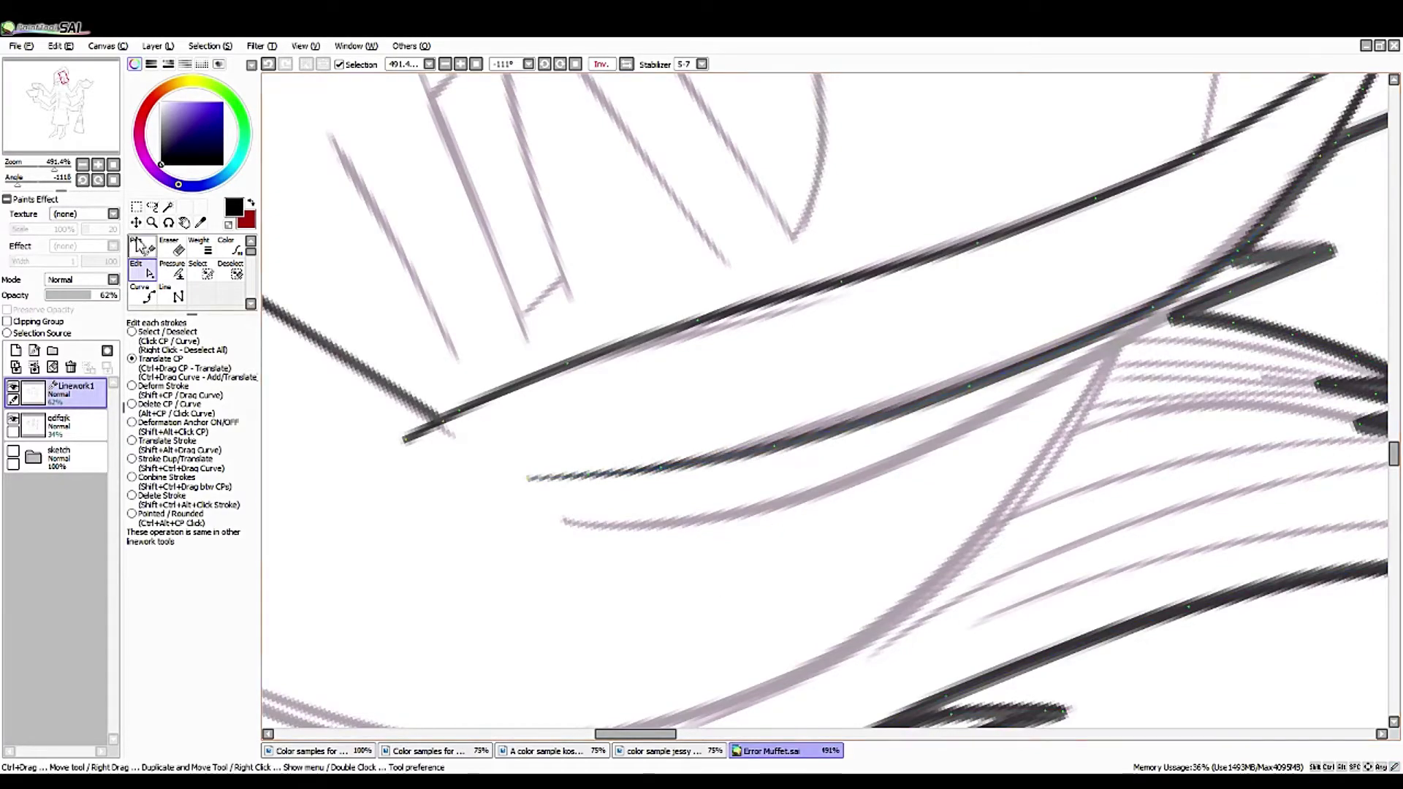
# - Ink the second curved strand line beside the first one with the size 5 pen, undoing unsatisfactory strokes
pyautogui.click(113, 179)
pyautogui.moveTo(54, 168)
pyautogui.mouseDown()
pyautogui.moveTo(21, 168)
pyautogui.moveTo(54, 168)
pyautogui.moveTo(29, 181)
pyautogui.mouseUp()
pyautogui.click(142, 247)
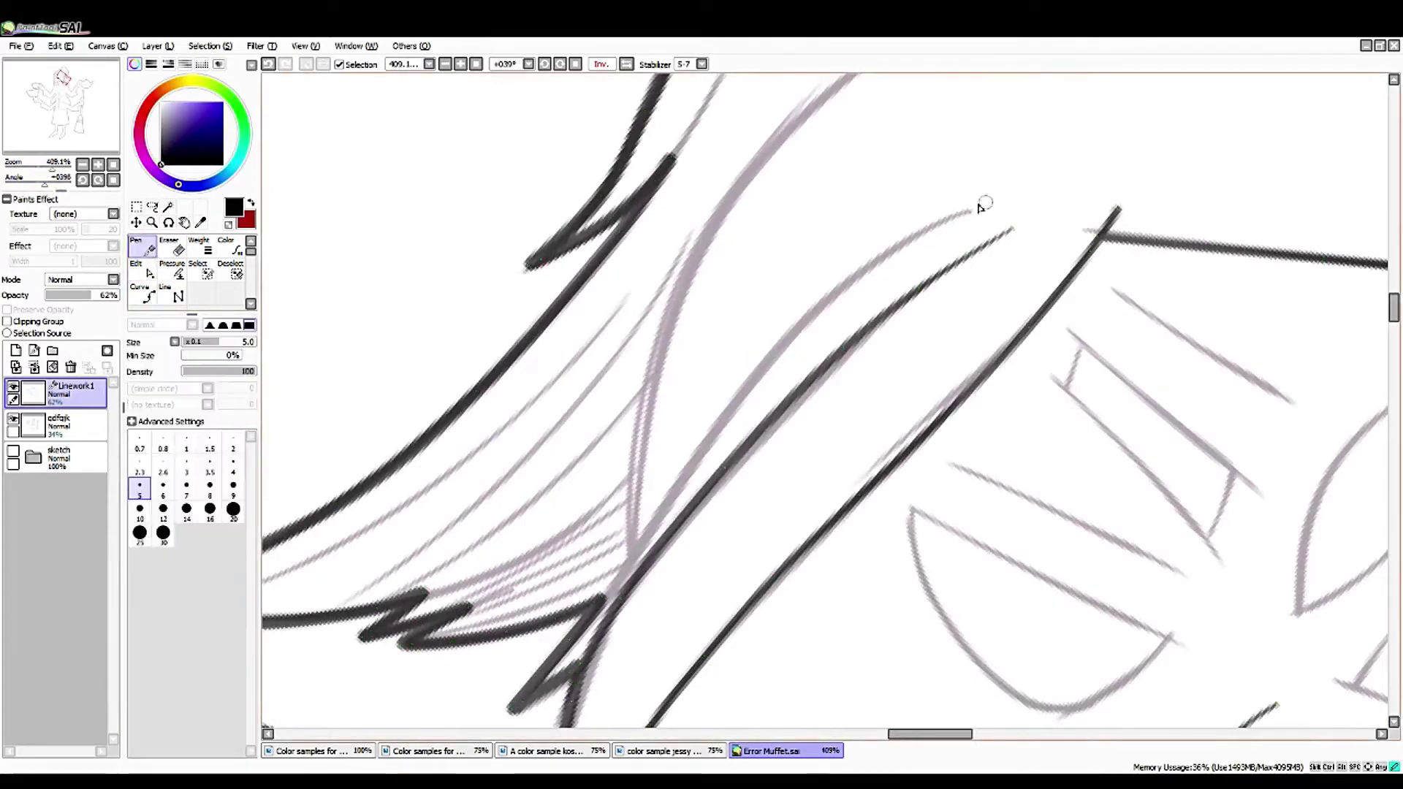
pyautogui.moveTo(979, 209); pyautogui.dragTo(607, 607)
pyautogui.hotkey('ctrl', 'z')
pyautogui.moveTo(980, 210)
pyautogui.mouseDown()
pyautogui.moveTo(606, 605)
pyautogui.moveTo(614, 590)
pyautogui.mouseUp()
pyautogui.hotkey('ctrl', 'z')
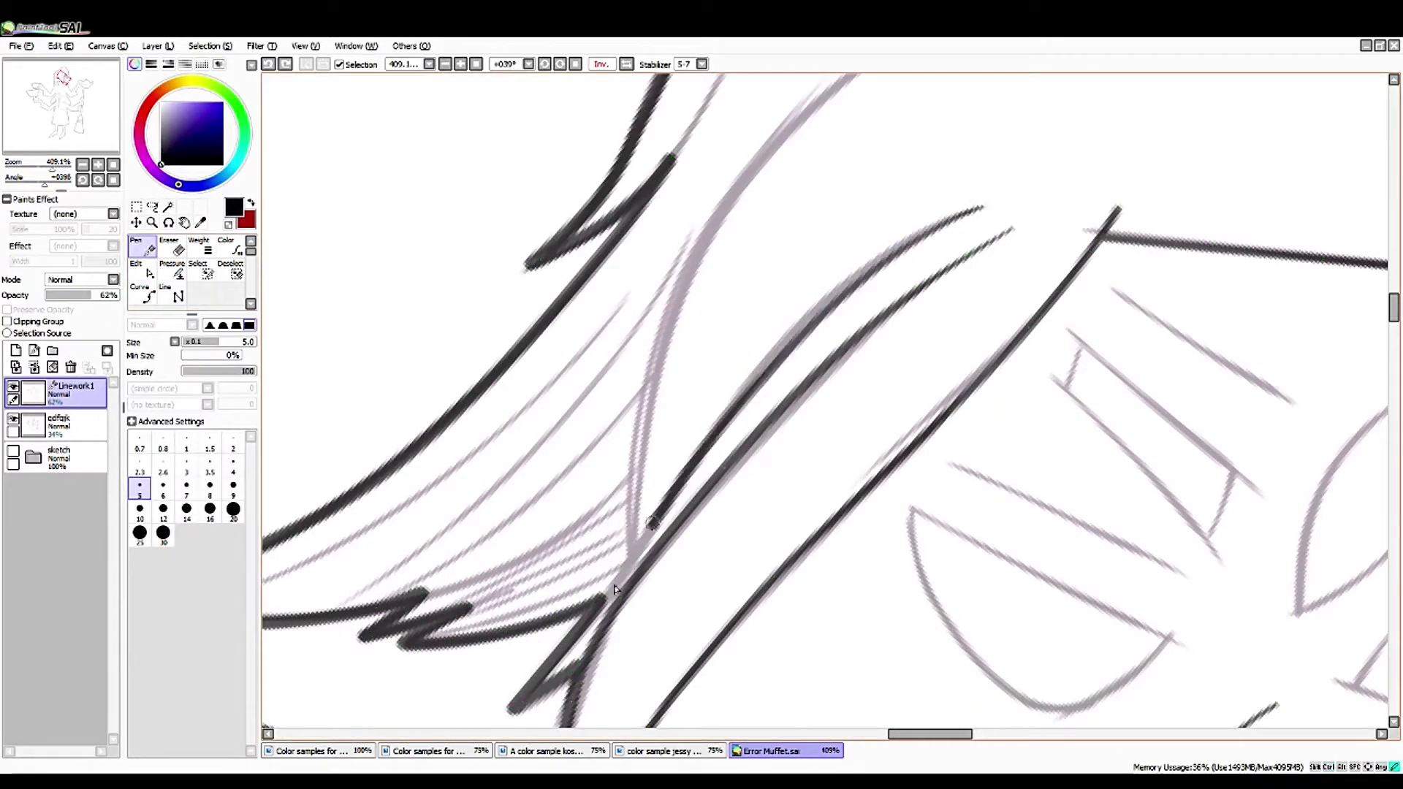
# - Adjust the control points on the jagged hair outline below the ponytail where the strands meet
pyautogui.click(142, 272)
pyautogui.scroll(3, 775, 376)
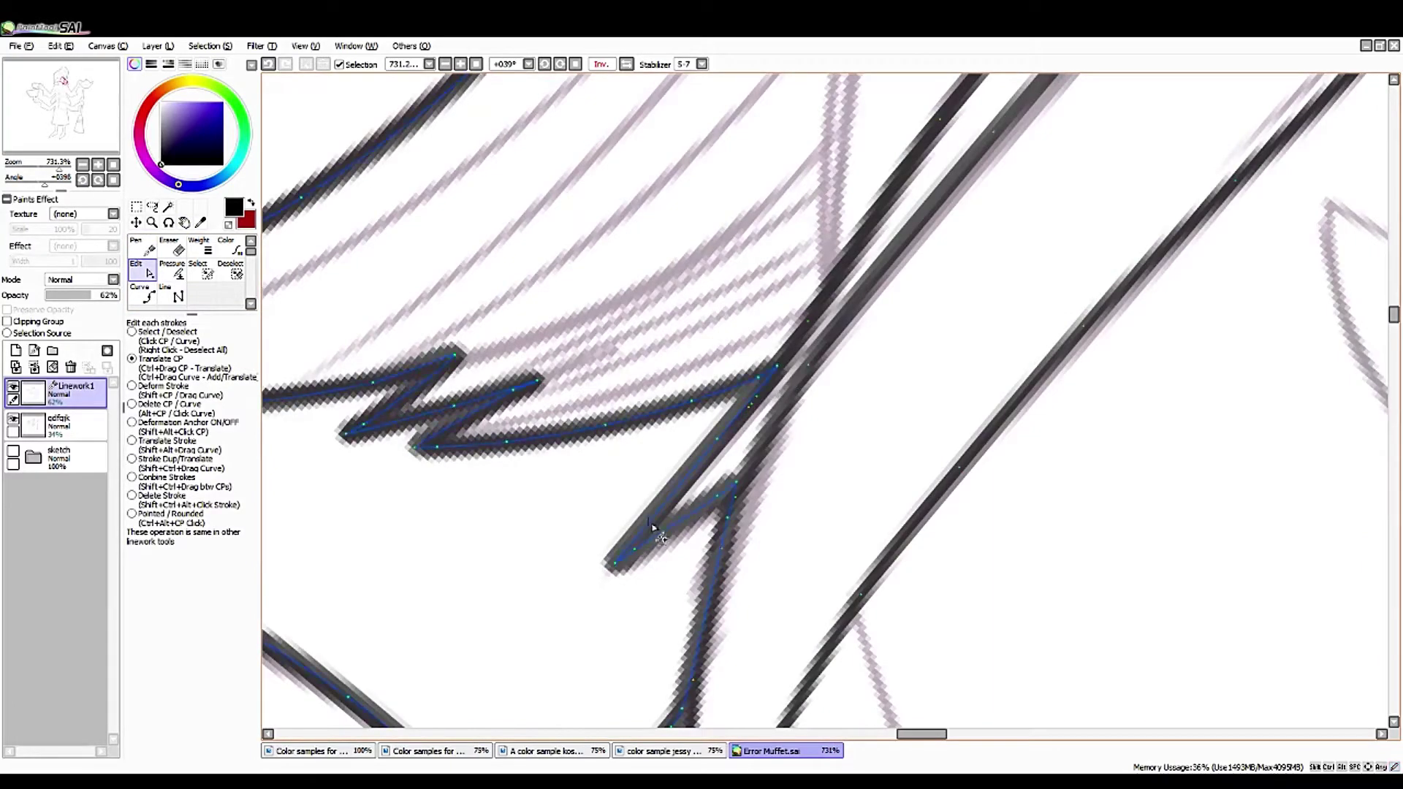
pyautogui.moveTo(454, 359)
pyautogui.mouseDown()
pyautogui.moveTo(438, 373)
pyautogui.moveTo(463, 383)
pyautogui.moveTo(454, 363)
pyautogui.mouseUp()
pyautogui.moveTo(404, 404); pyautogui.dragTo(739, 313)
pyautogui.moveTo(370, 265); pyautogui.dragTo(601, 316)
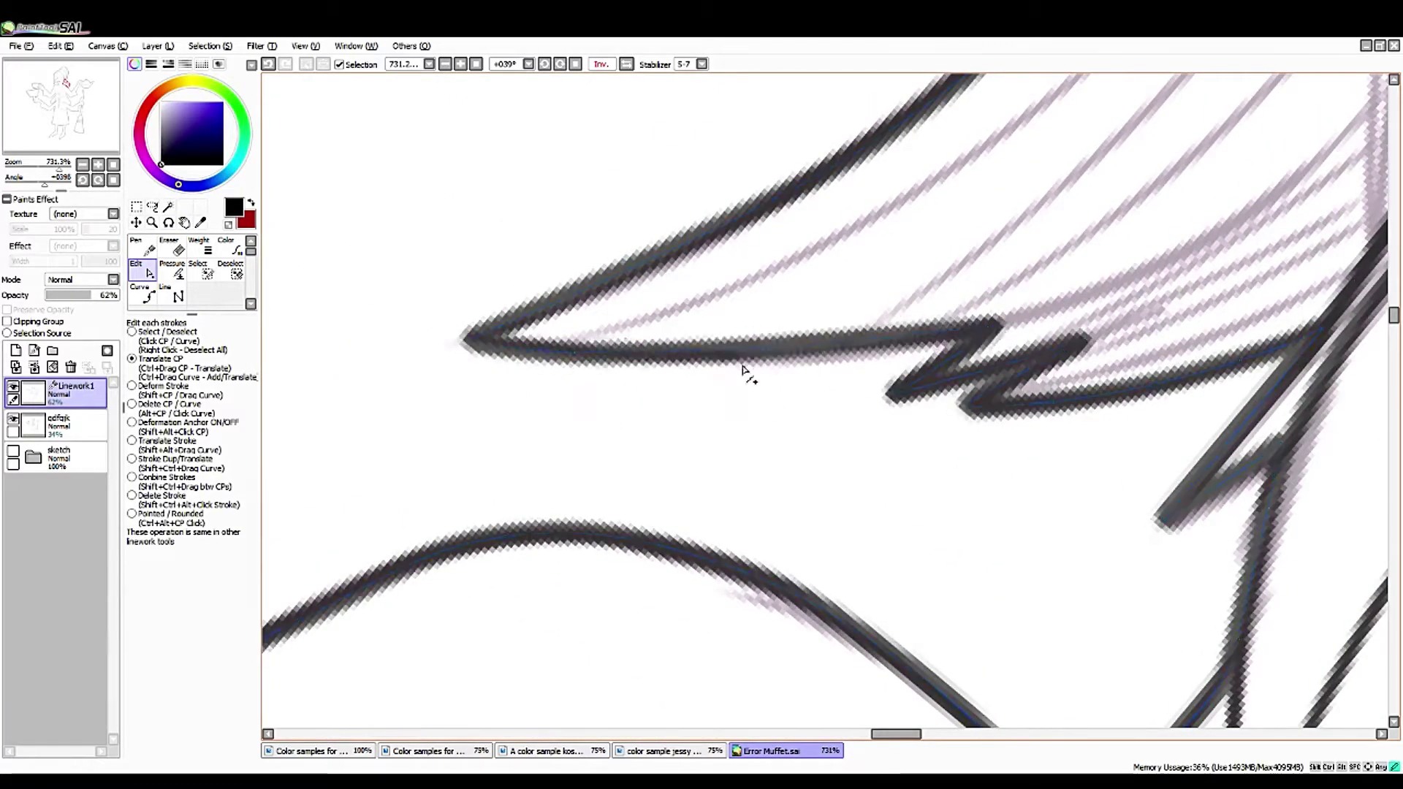
pyautogui.moveTo(46, 168); pyautogui.dragTo(37, 168)
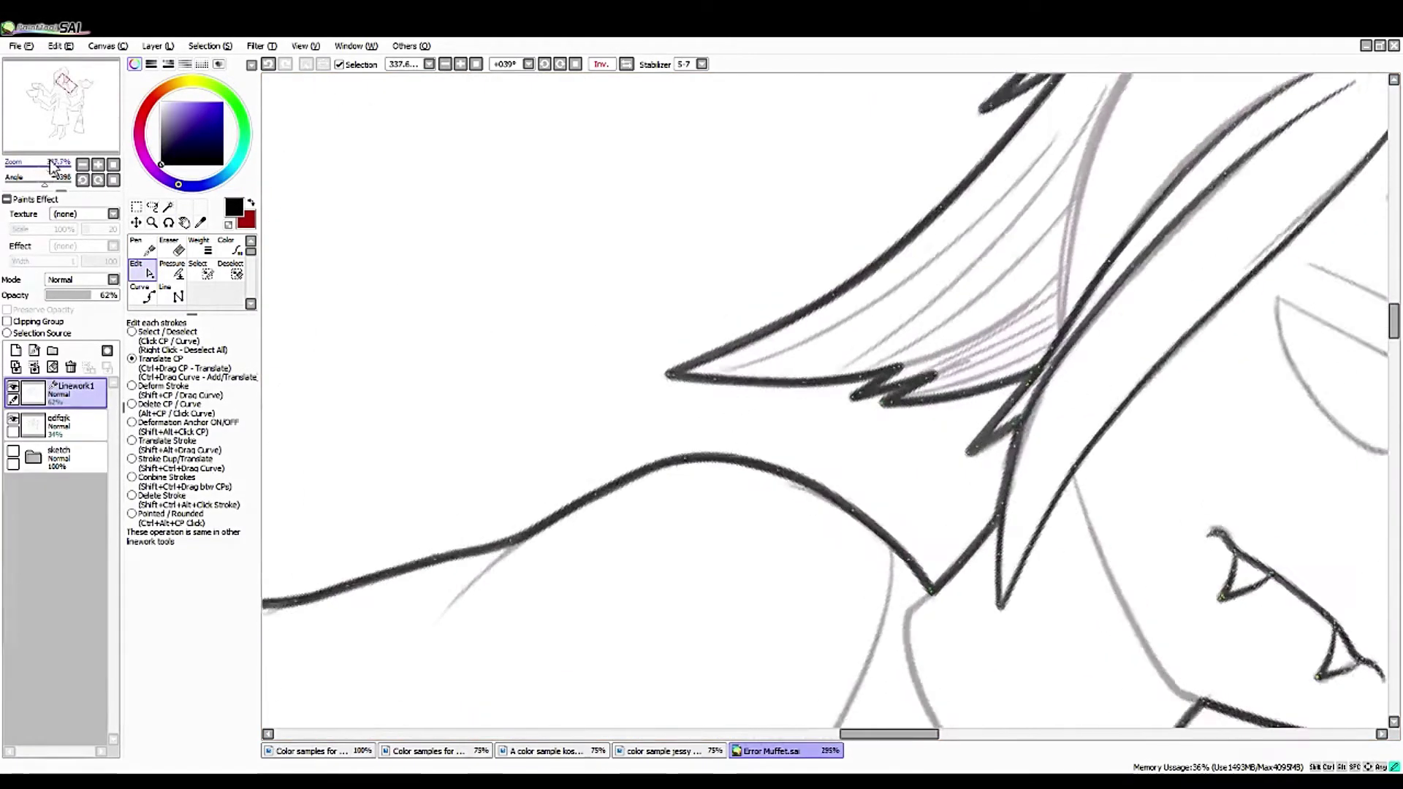
pyautogui.moveTo(36, 110); pyautogui.dragTo(35, 115)
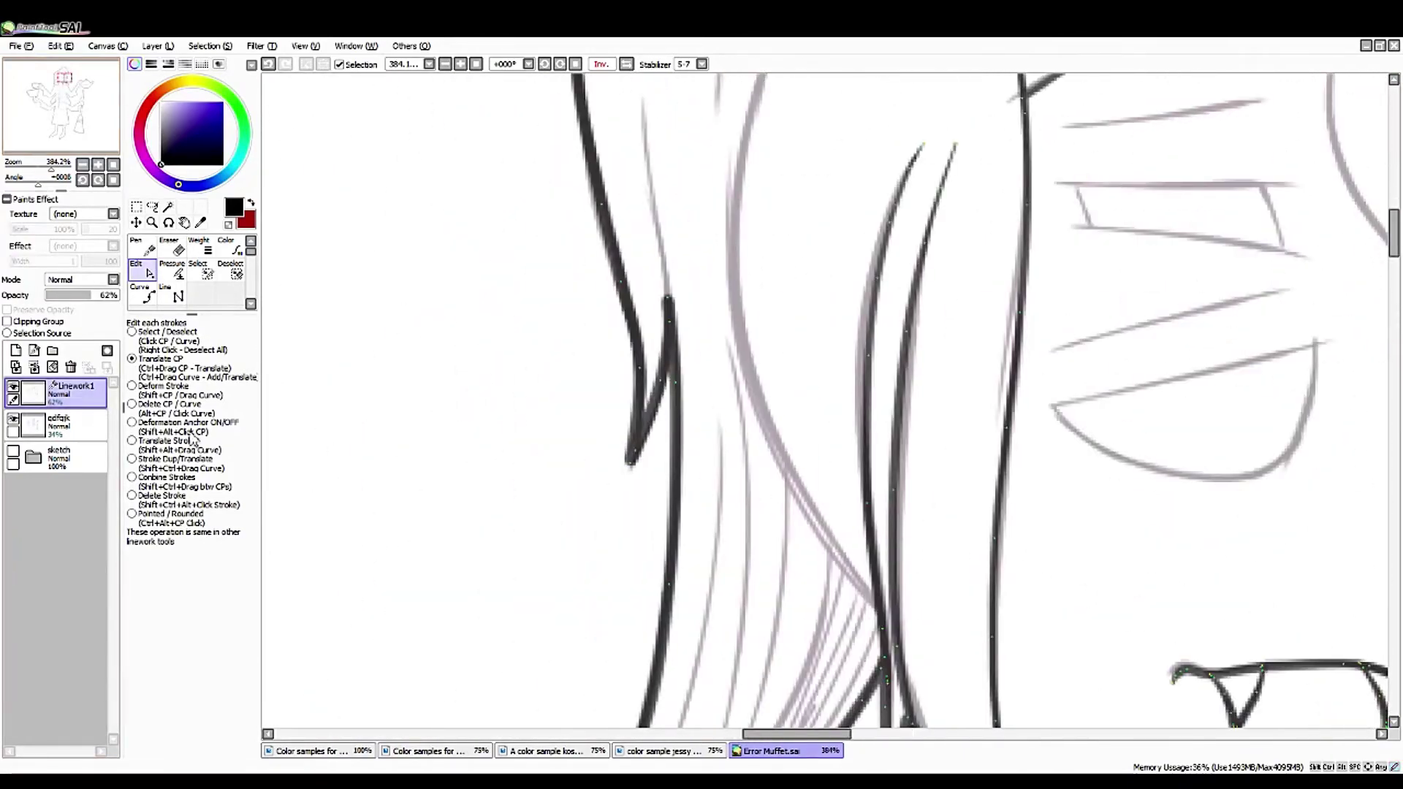
# - Trace the inner hair outline from the ponytail strands up over the head to the crown with the size 3 Curve tool
pyautogui.moveTo(38, 184); pyautogui.dragTo(18, 184)
pyautogui.click(143, 292)
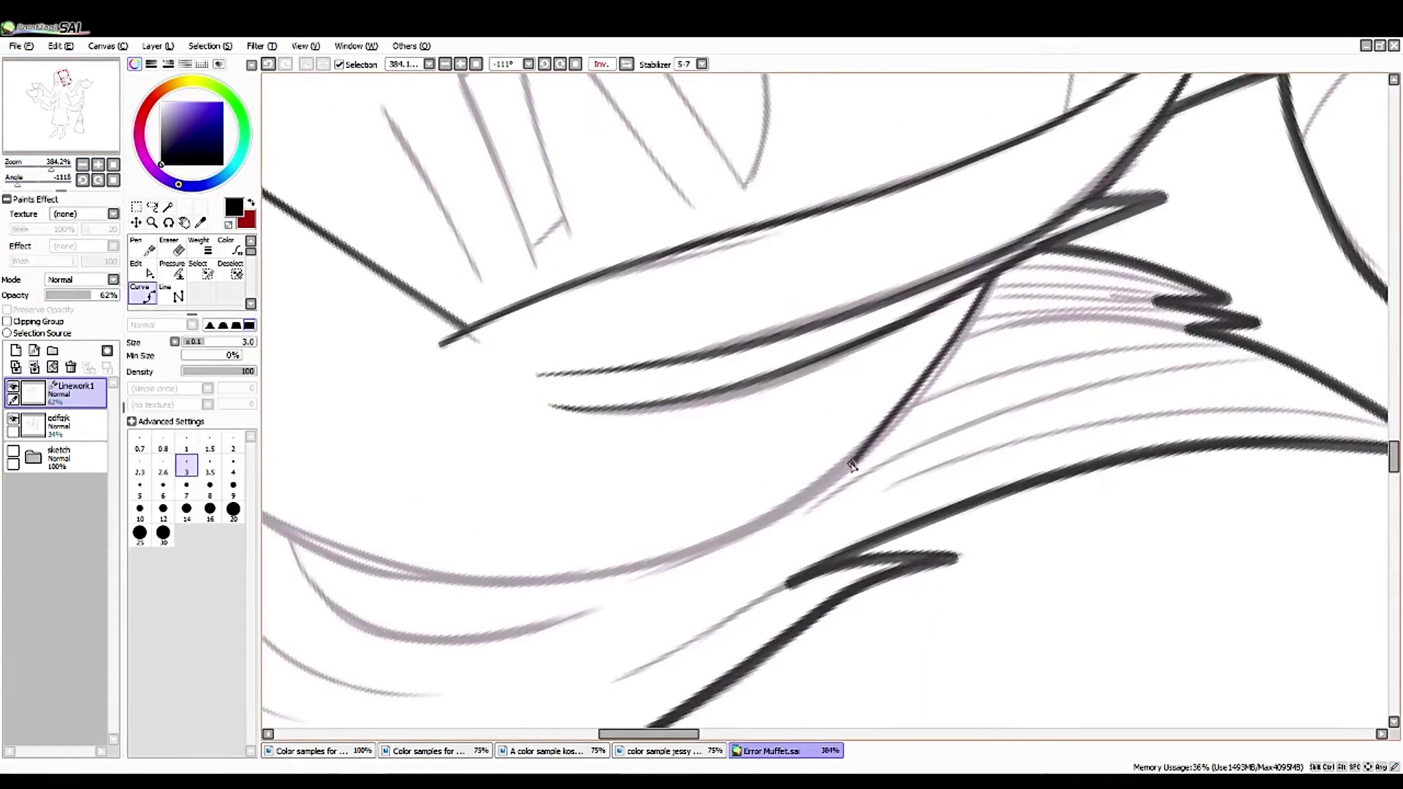
pyautogui.press('Home')
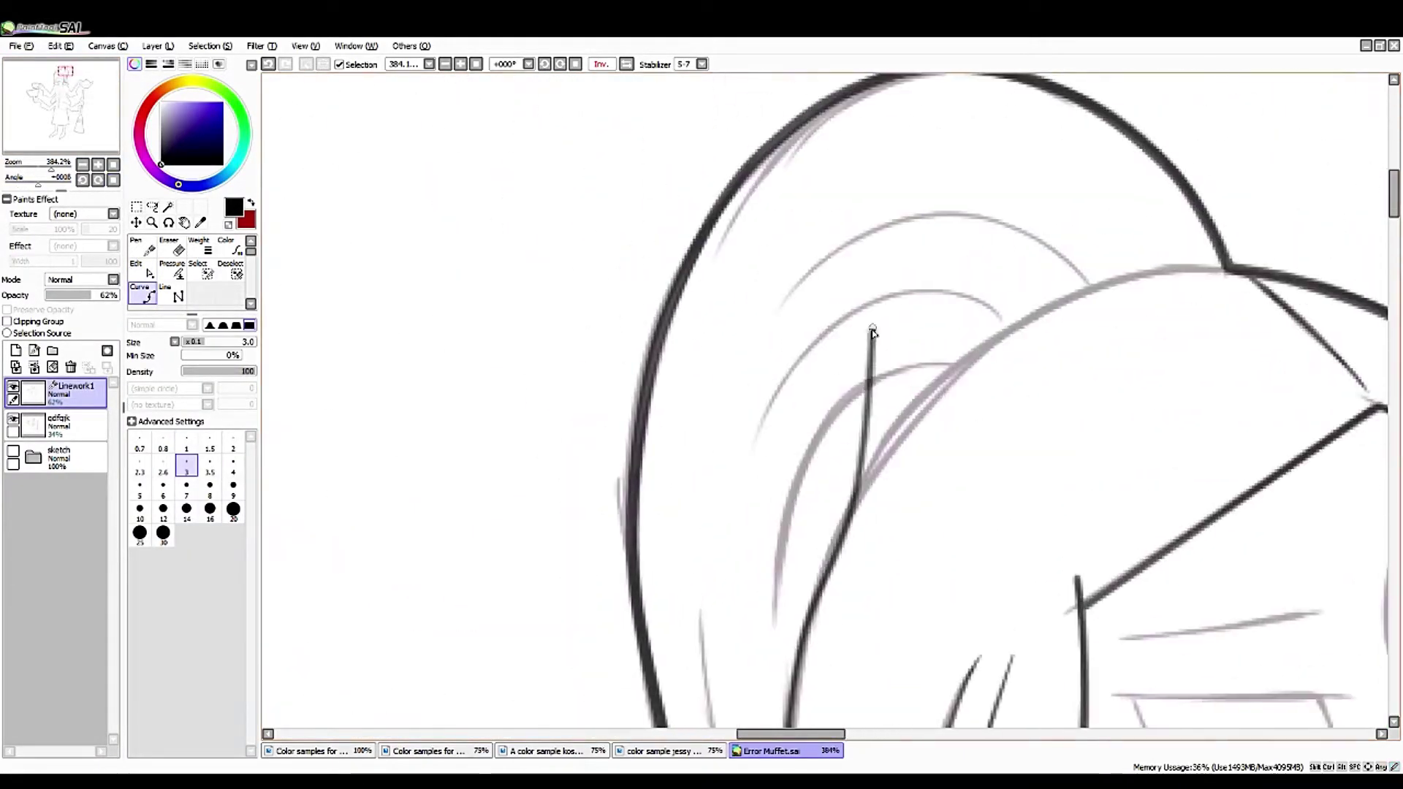
pyautogui.press('alt')
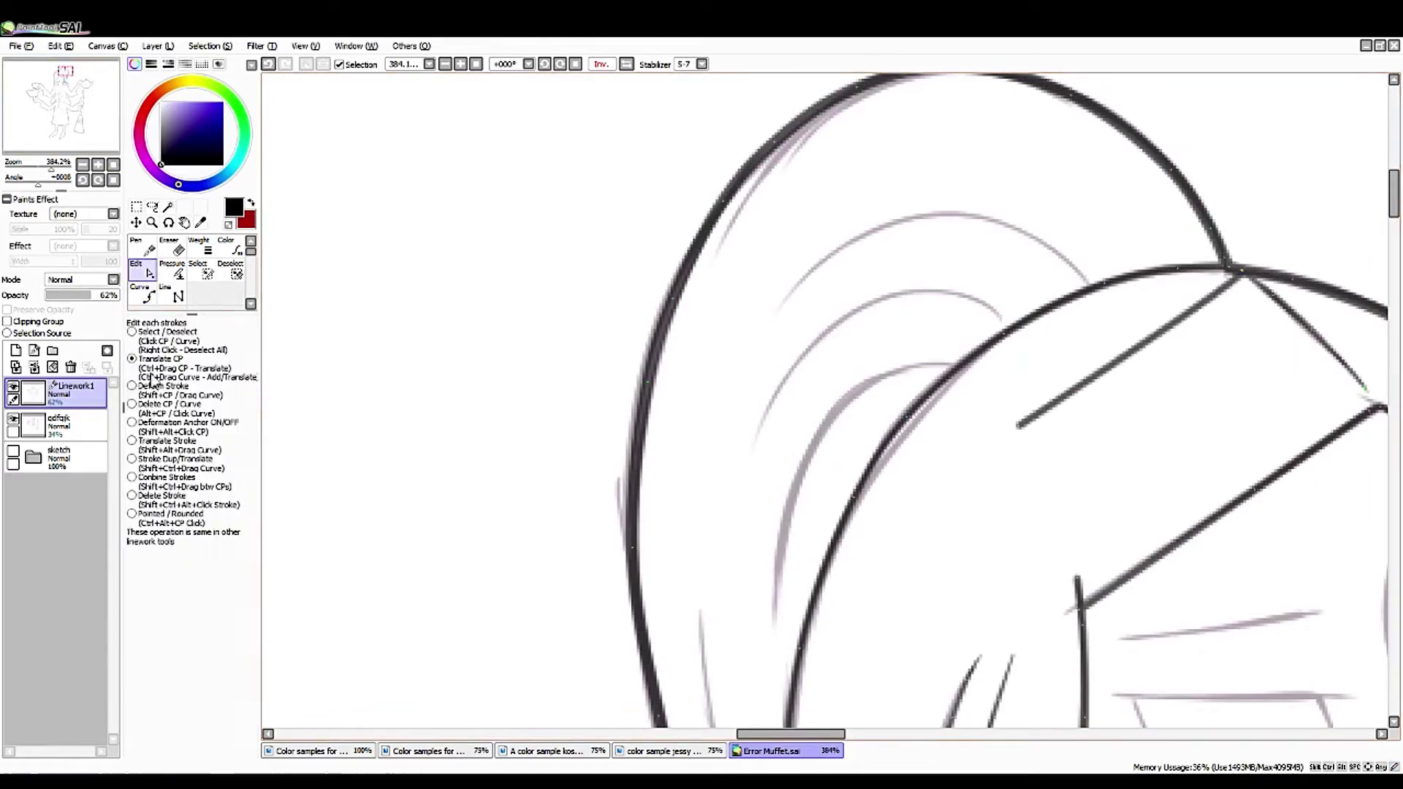
pyautogui.scroll(1, 1034, 430)
pyautogui.scroll(3, 439, 458)
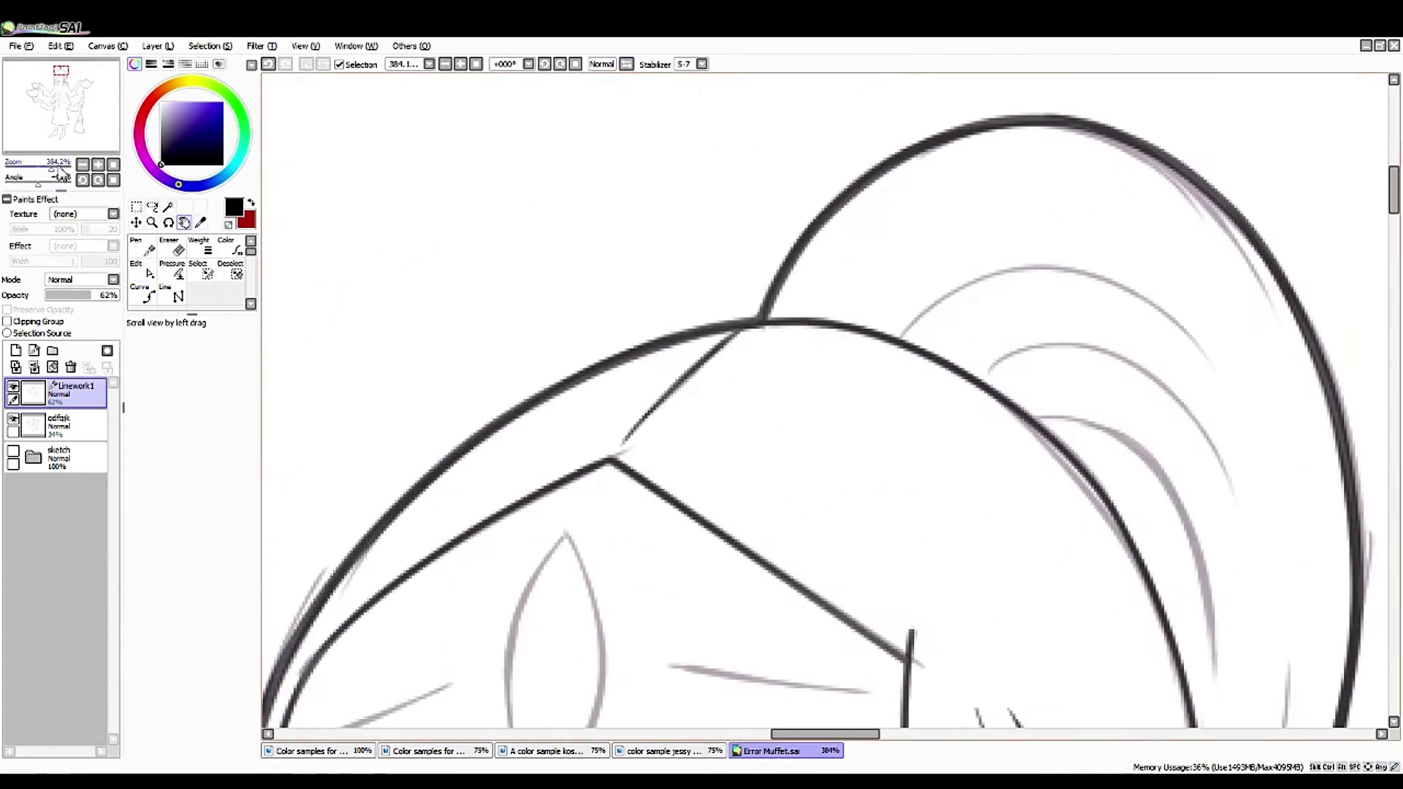
# - Adjust the control points of the inner hair curve from the crown down along the side of the head to follow the sketch
pyautogui.click(147, 274)
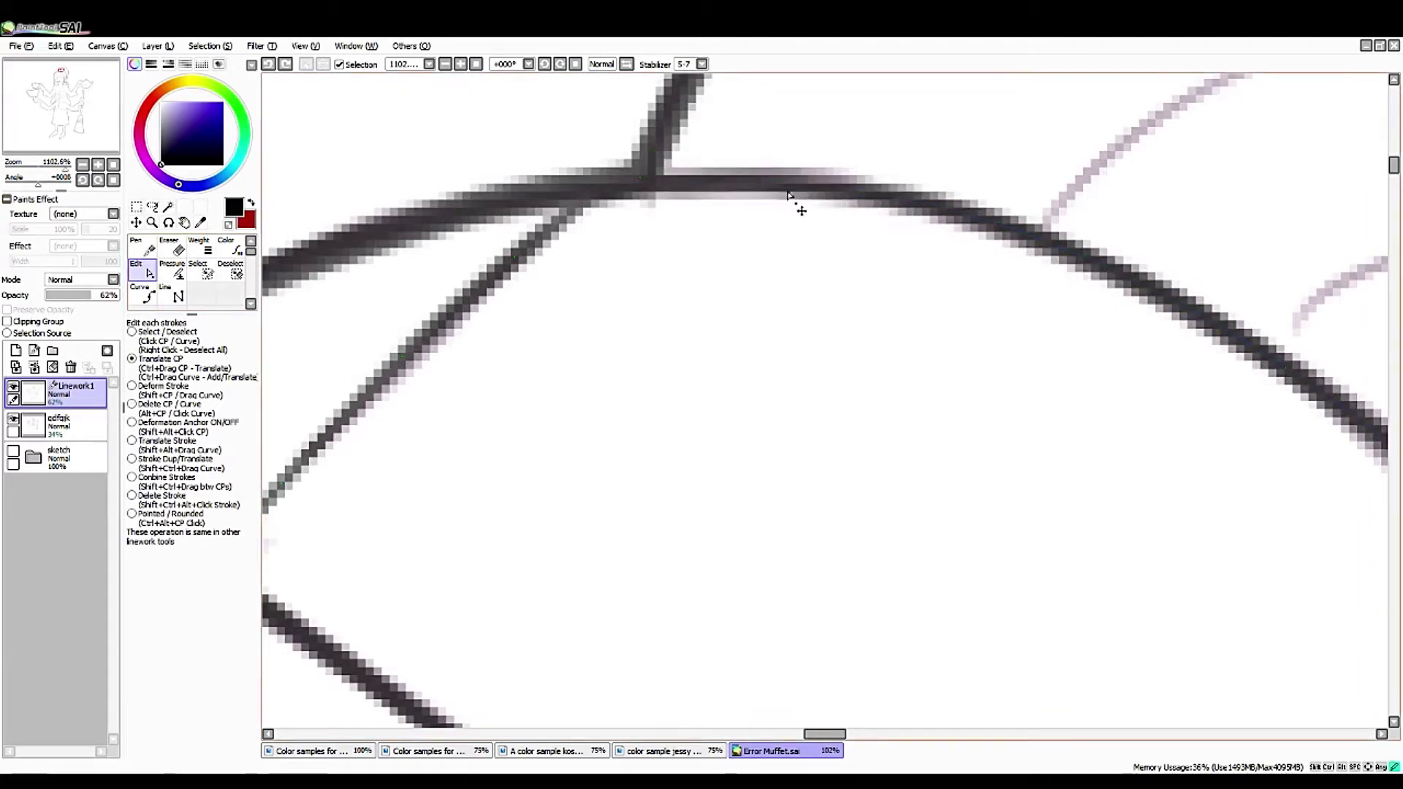
pyautogui.moveTo(52, 168); pyautogui.dragTo(30, 177)
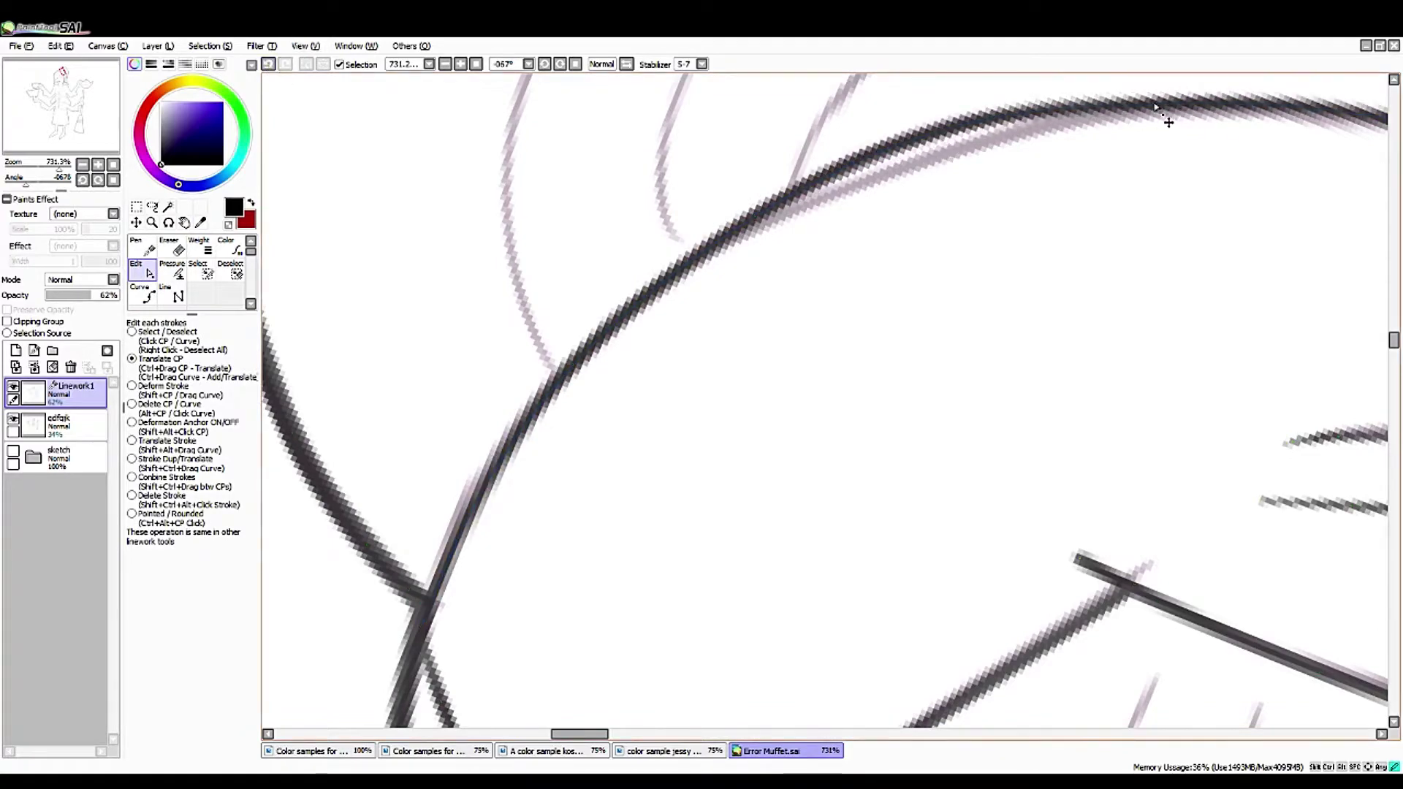
pyautogui.click(184, 223)
pyautogui.moveTo(1125, 110); pyautogui.dragTo(658, 219)
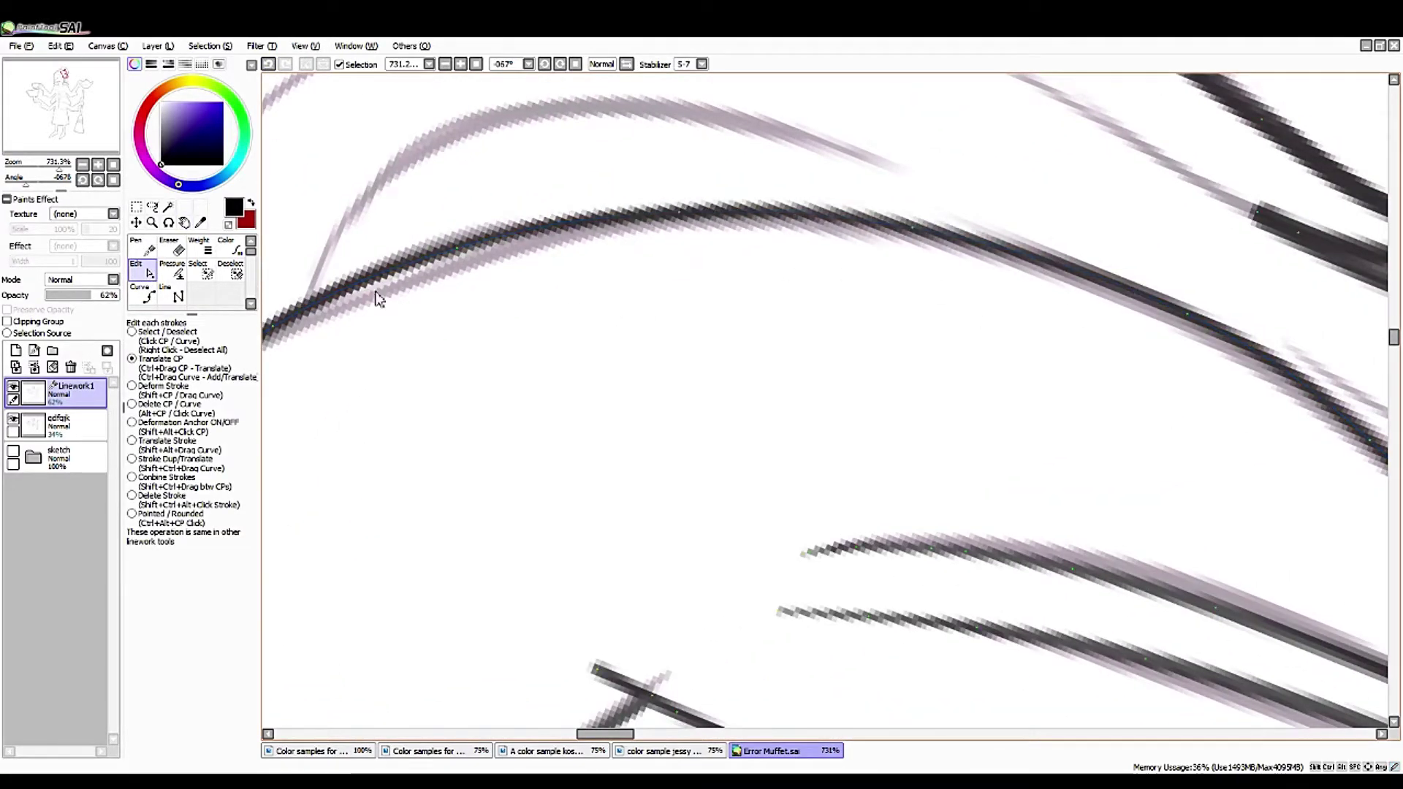
pyautogui.scroll(-2, 376, 298)
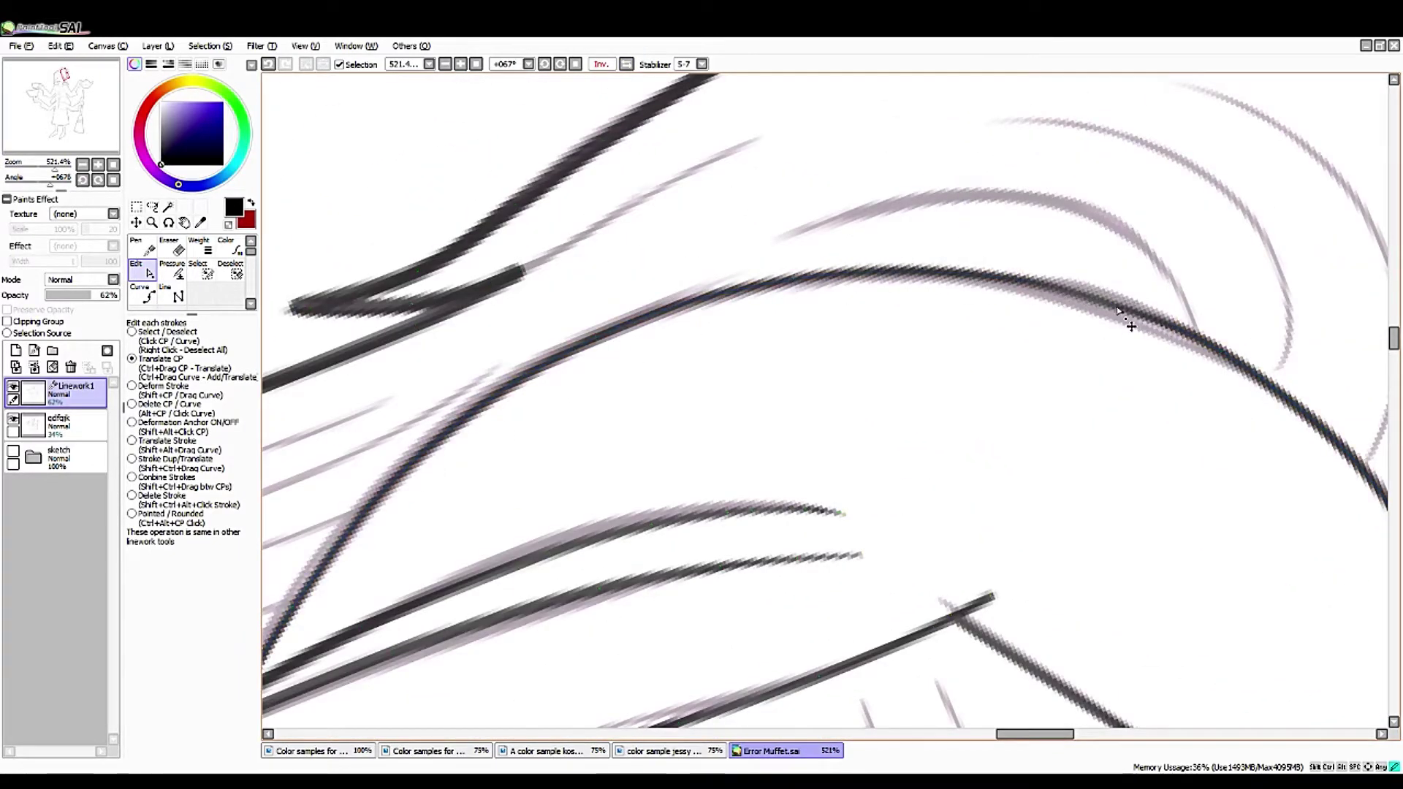
# - Ink a curved strand line from the inner hair outline to the jagged notch with the size 5 pen, undoing unsatisfactory strokes
pyautogui.press('space')
pyautogui.moveTo(364, 612)
pyautogui.mouseDown()
pyautogui.moveTo(631, 484)
pyautogui.moveTo(711, 470)
pyautogui.moveTo(939, 250)
pyautogui.mouseUp()
pyautogui.hotkey('ctrl', 'z')
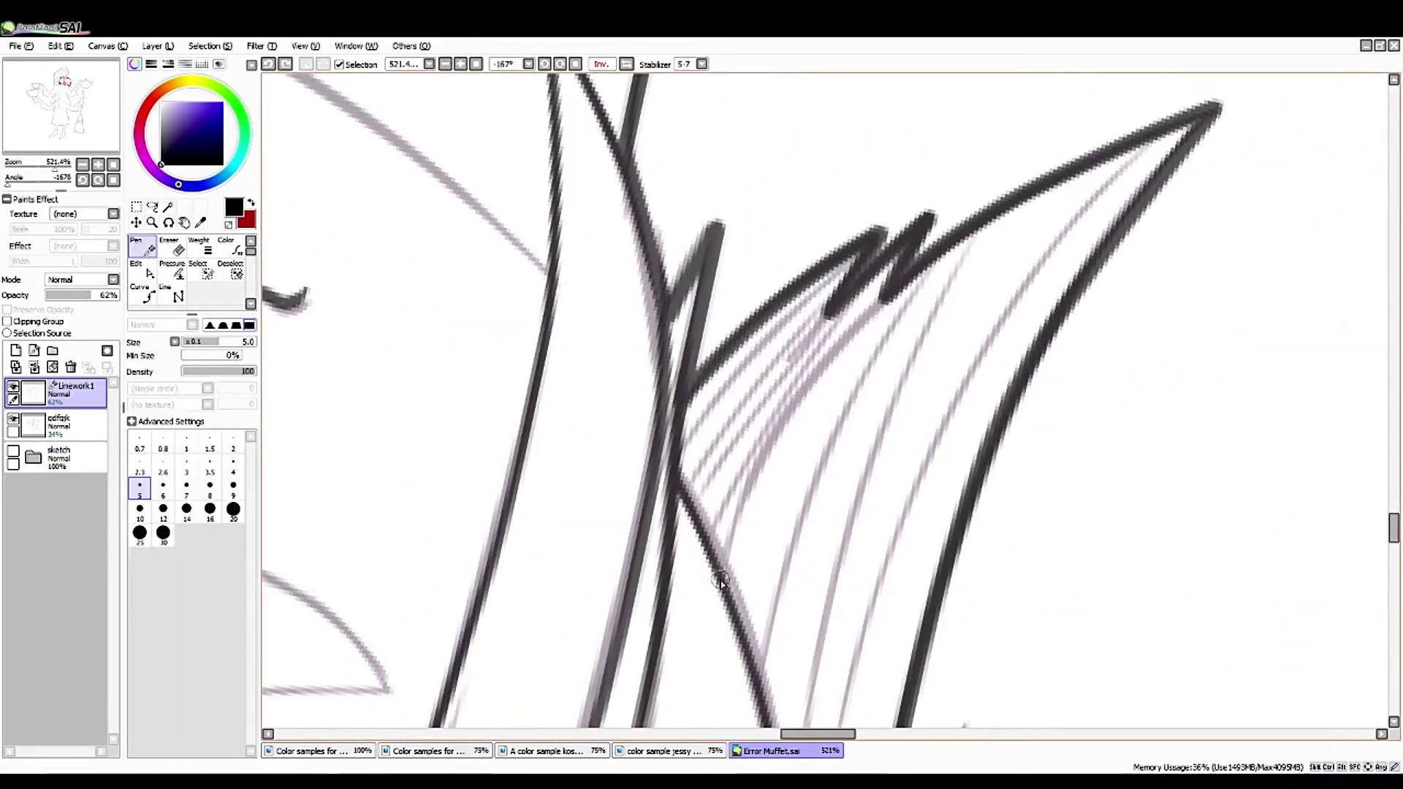
pyautogui.moveTo(731, 526)
pyautogui.mouseDown()
pyautogui.moveTo(826, 379)
pyautogui.moveTo(914, 281)
pyautogui.mouseUp()
pyautogui.hotkey('ctrl', 'z')
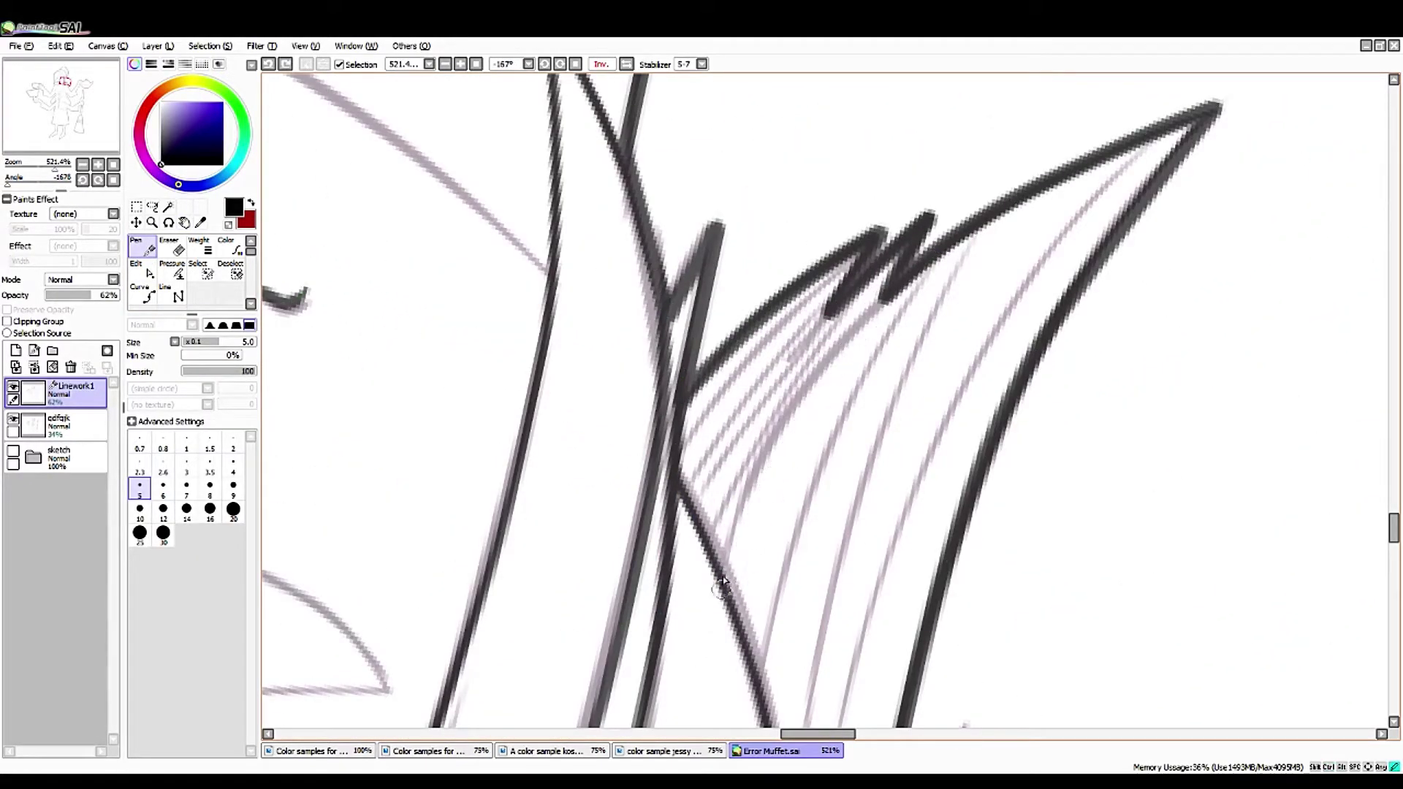
pyautogui.moveTo(726, 580); pyautogui.dragTo(884, 307)
pyautogui.press('ctrl')
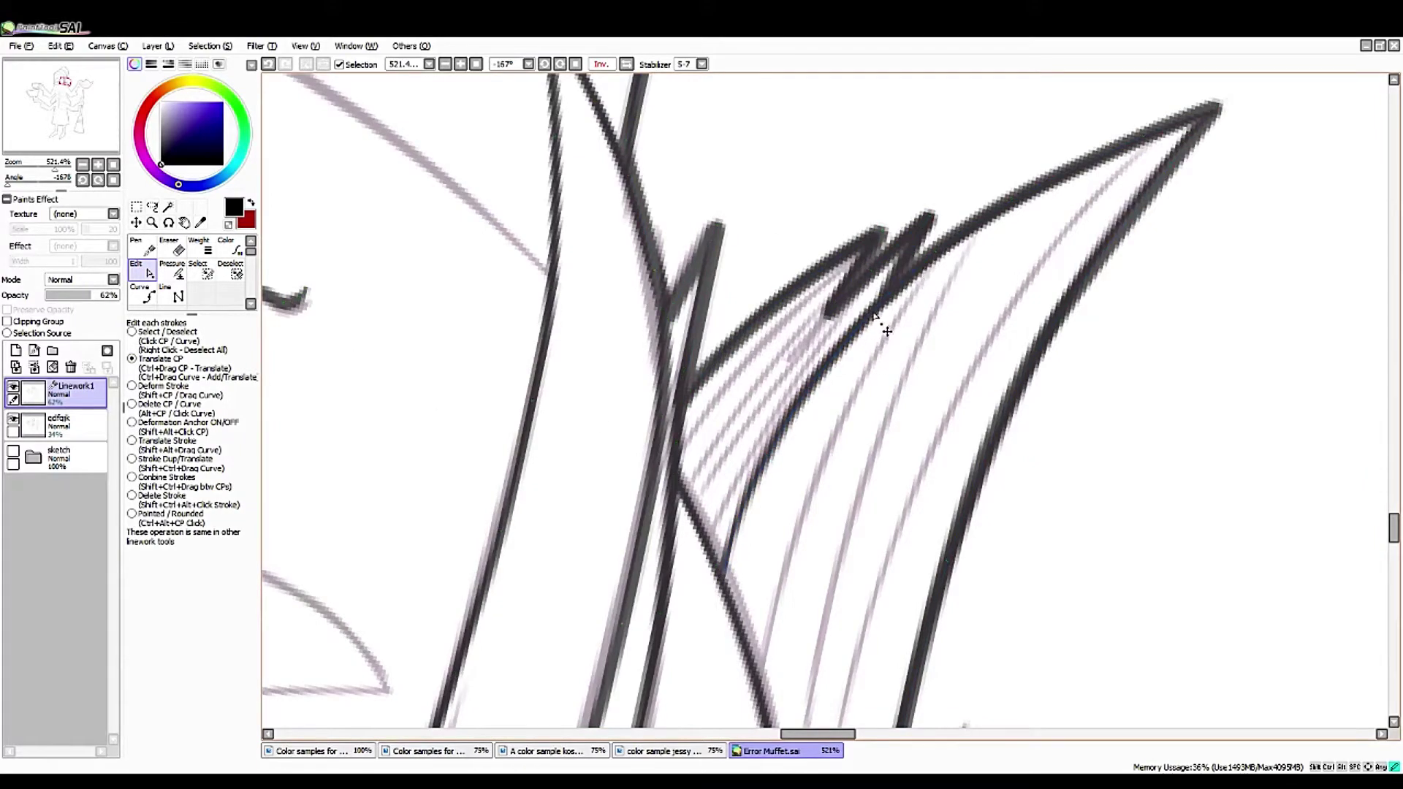
# - Ink the tapering strand line rising from the notch in the outer hair outline with the size 5 pen, redoing poor strokes
pyautogui.click(73, 126)
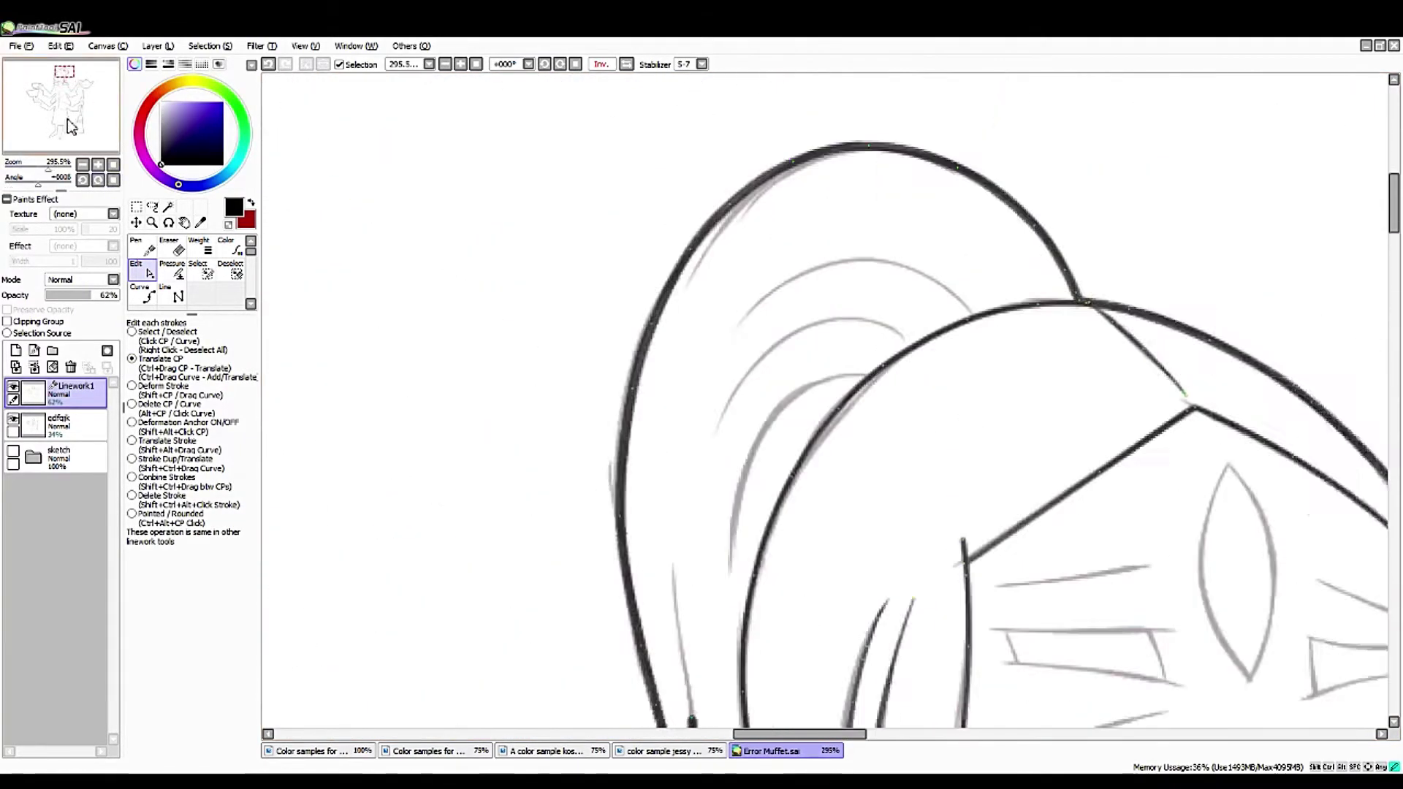
pyautogui.scroll(2, 804, 365)
pyautogui.moveTo(804, 366)
pyautogui.mouseDown()
pyautogui.moveTo(658, 219)
pyautogui.moveTo(515, 380)
pyautogui.mouseUp()
pyautogui.press('n')
pyautogui.hotkey('ctrl', 'z')
pyautogui.moveTo(680, 131)
pyautogui.mouseDown()
pyautogui.moveTo(515, 380)
pyautogui.moveTo(521, 370)
pyautogui.mouseUp()
pyautogui.hotkey('ctrl', 'z')
pyautogui.hotkey('ctrl', 'z')
pyautogui.press('c')
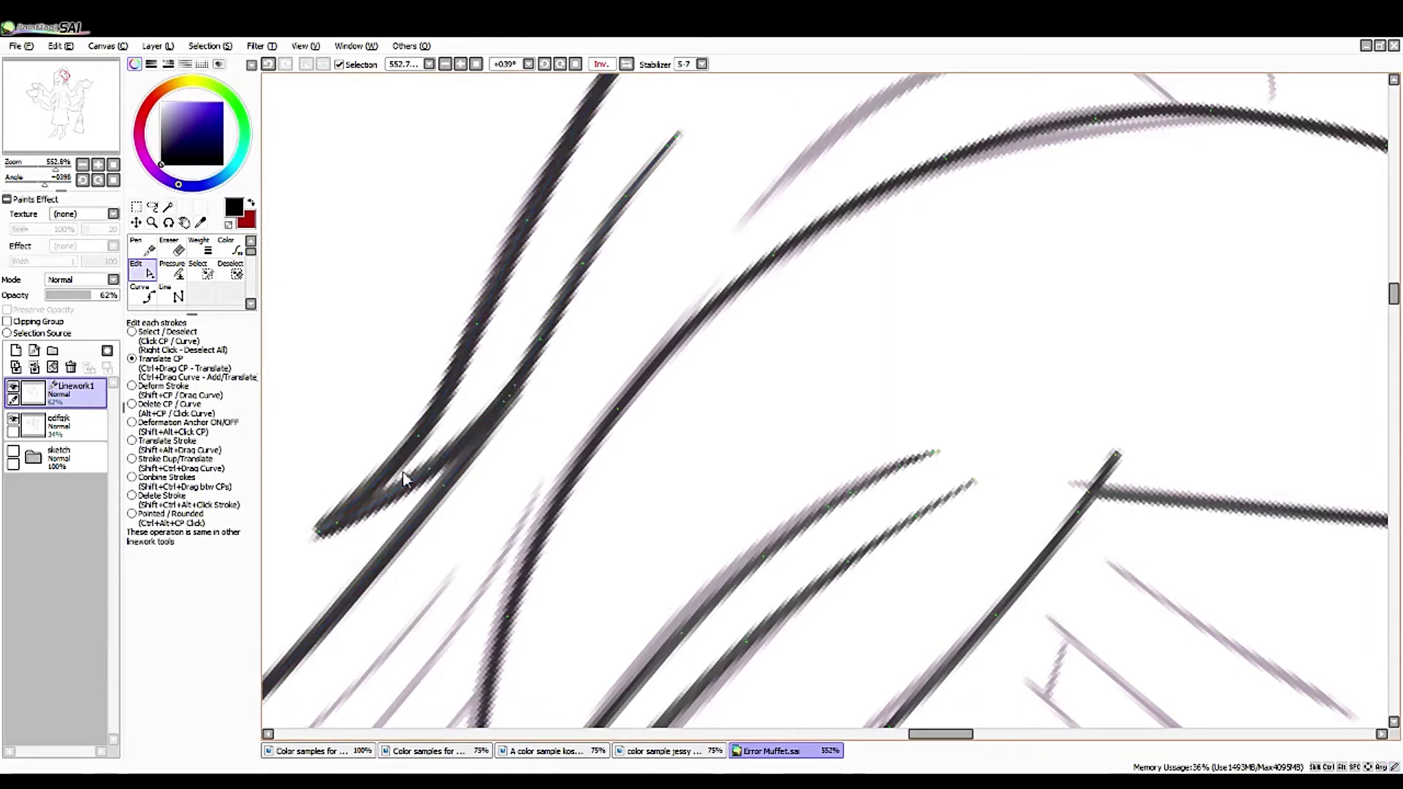
pyautogui.scroll(-3, 379, 542)
pyautogui.press('Delete')
pyautogui.scroll(2, 379, 541)
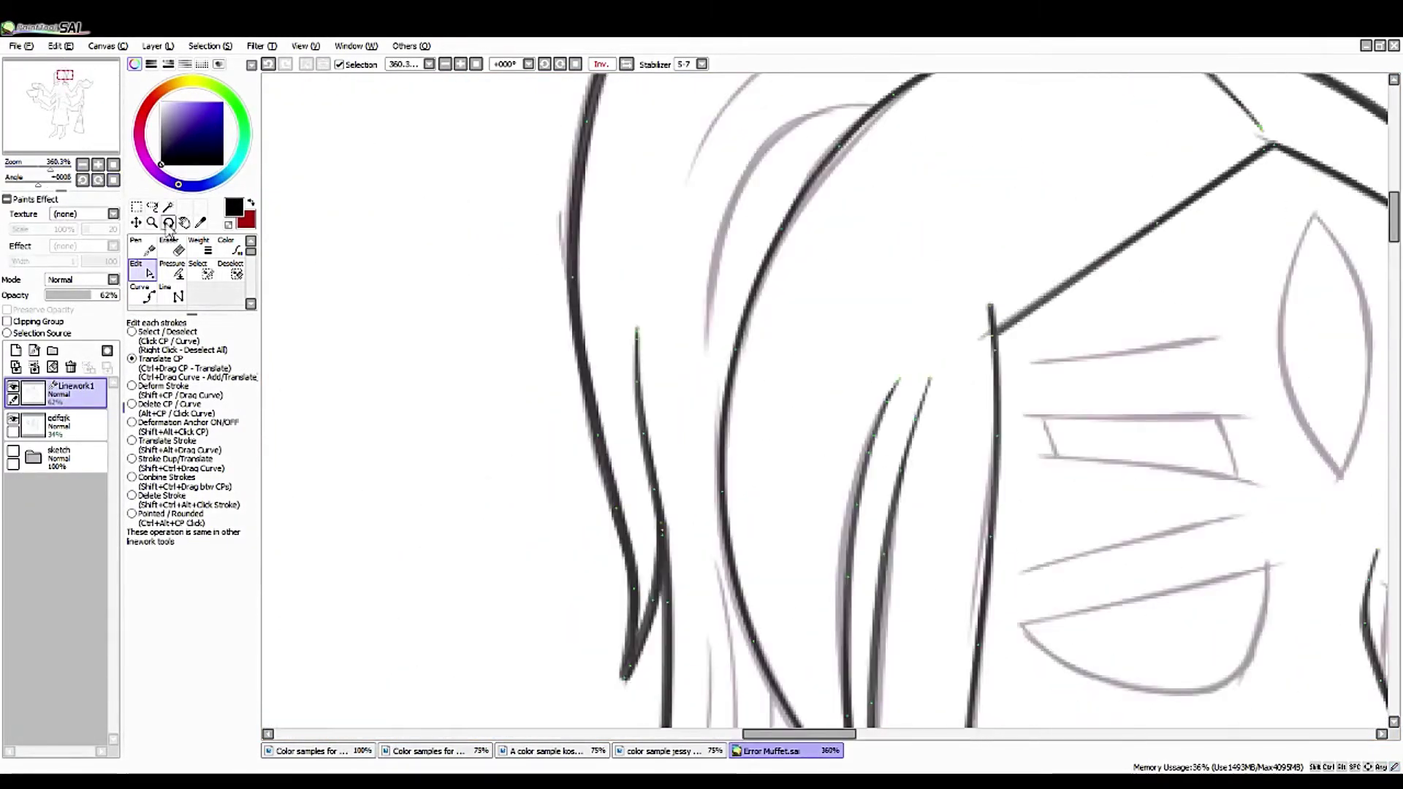
# - Ink the three curved strand arcs inside the raised hair loop up to the inner outline with the size 5 pen
pyautogui.scroll(2, 552, 554)
pyautogui.press('n')
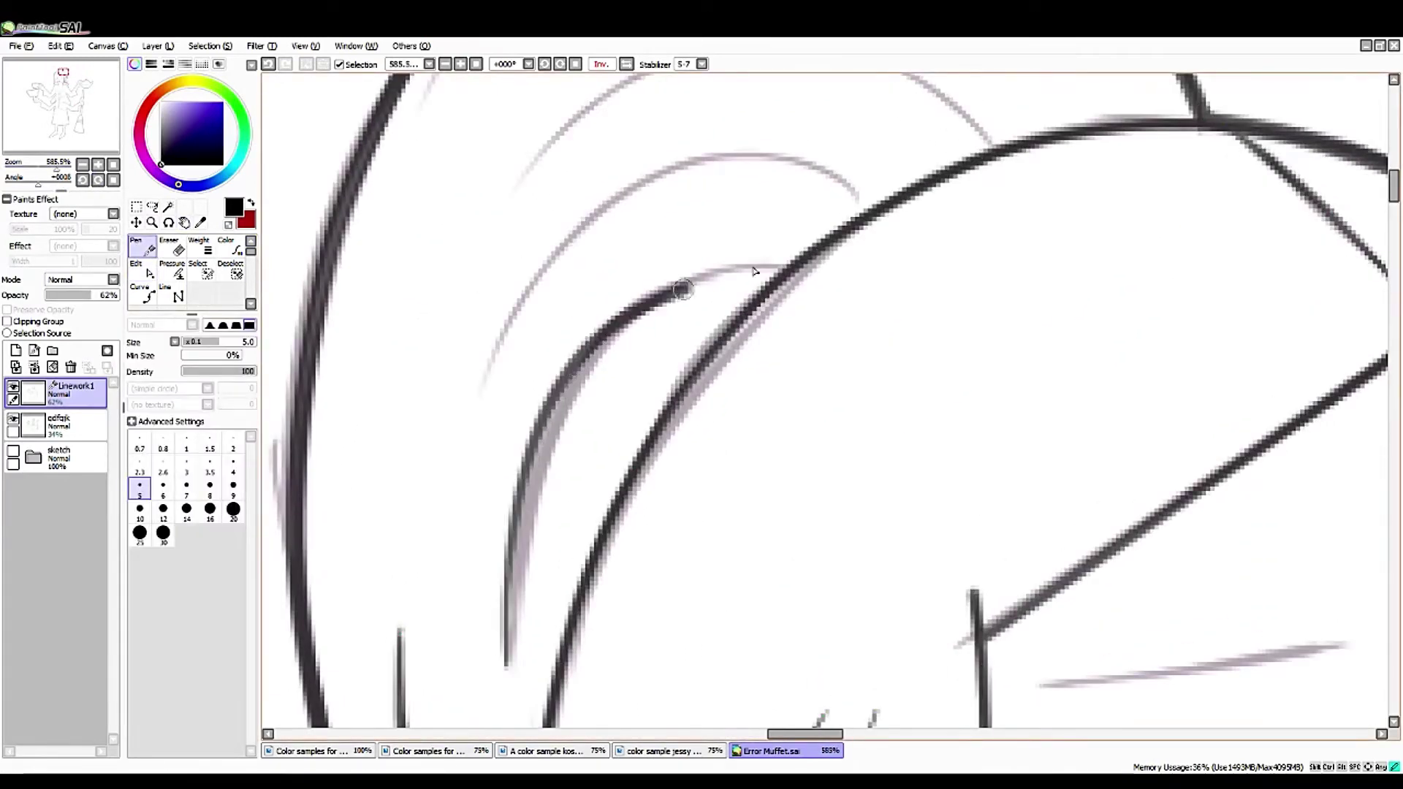
pyautogui.moveTo(511, 650); pyautogui.dragTo(795, 262)
pyautogui.press('ctrl')
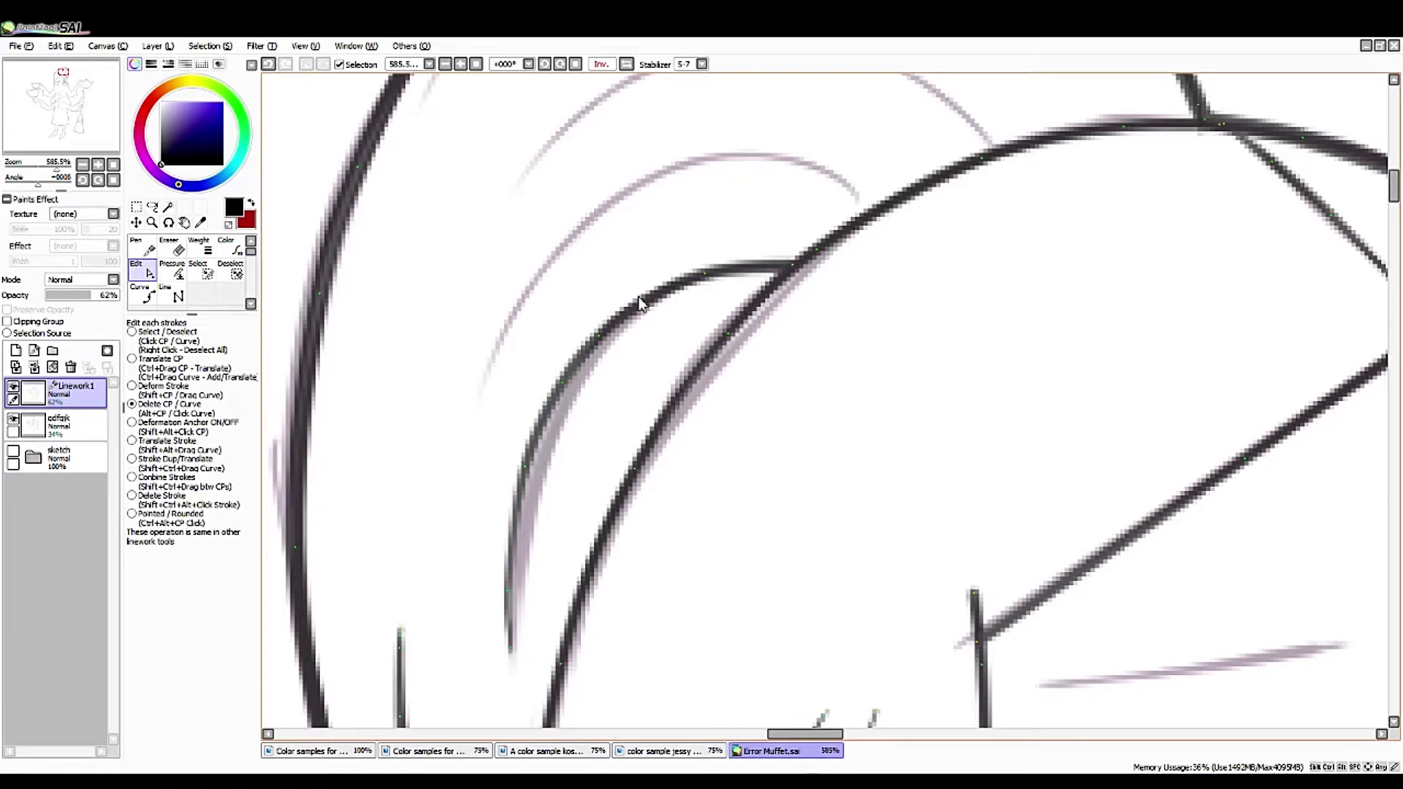
pyautogui.moveTo(481, 374)
pyautogui.mouseDown()
pyautogui.moveTo(537, 277)
pyautogui.moveTo(869, 214)
pyautogui.moveTo(731, 293)
pyautogui.moveTo(658, 256)
pyautogui.moveTo(621, 190)
pyautogui.mouseUp()
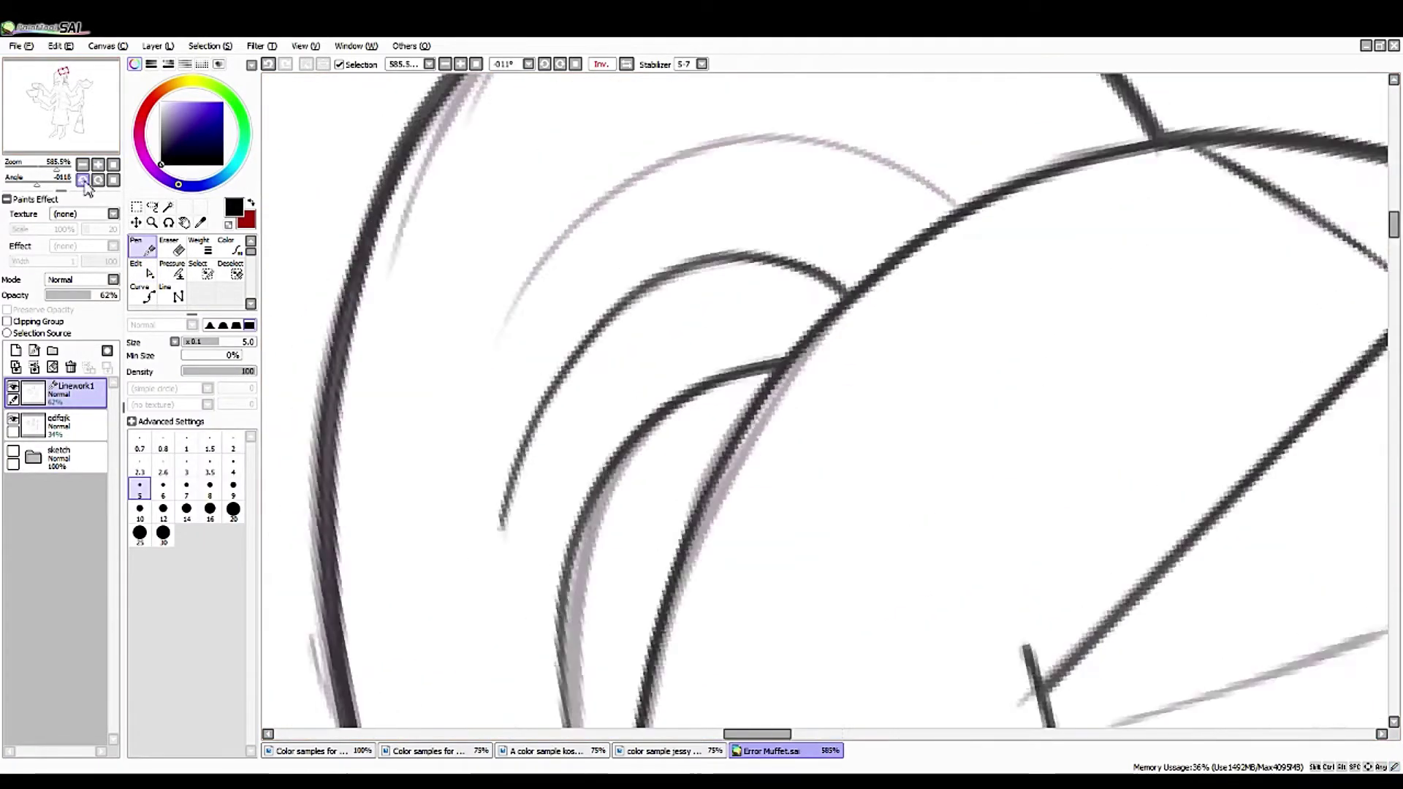
pyautogui.moveTo(488, 417)
pyautogui.mouseDown()
pyautogui.moveTo(553, 255)
pyautogui.moveTo(921, 197)
pyautogui.mouseUp()
# - Ink the long strand lines from the inner hair outline toward the pointed hair tip with the size 5 pen
pyautogui.moveTo(59, 185)
pyautogui.mouseDown()
pyautogui.moveTo(658, 438)
pyautogui.moveTo(738, 562)
pyautogui.mouseUp()
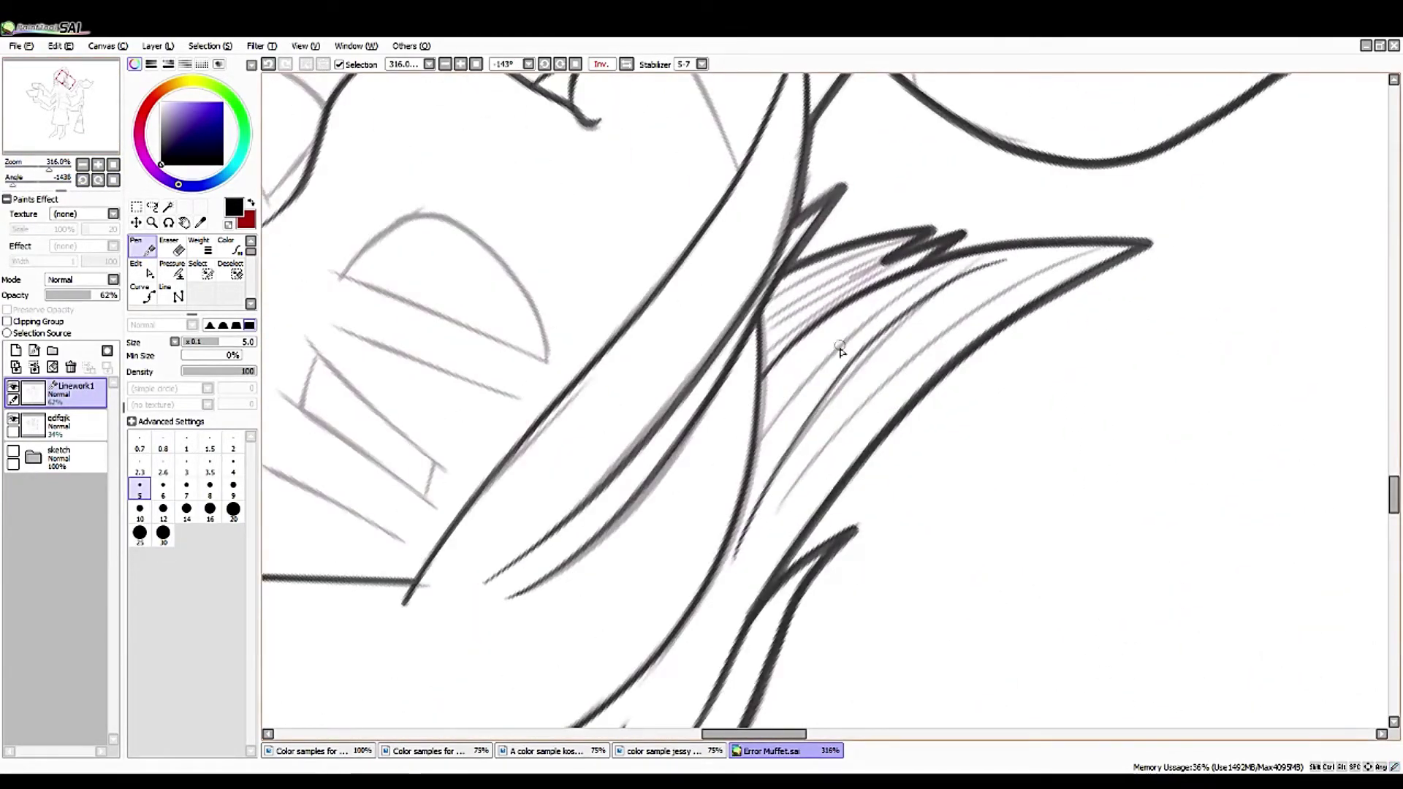
pyautogui.moveTo(826, 380); pyautogui.dragTo(1030, 248)
pyautogui.moveTo(752, 512); pyautogui.dragTo(943, 292)
pyautogui.moveTo(804, 416)
pyautogui.mouseDown()
pyautogui.moveTo(1053, 245)
pyautogui.moveTo(750, 494)
pyautogui.mouseUp()
pyautogui.hotkey('ctrl', 'z')
pyautogui.press('ctrl')
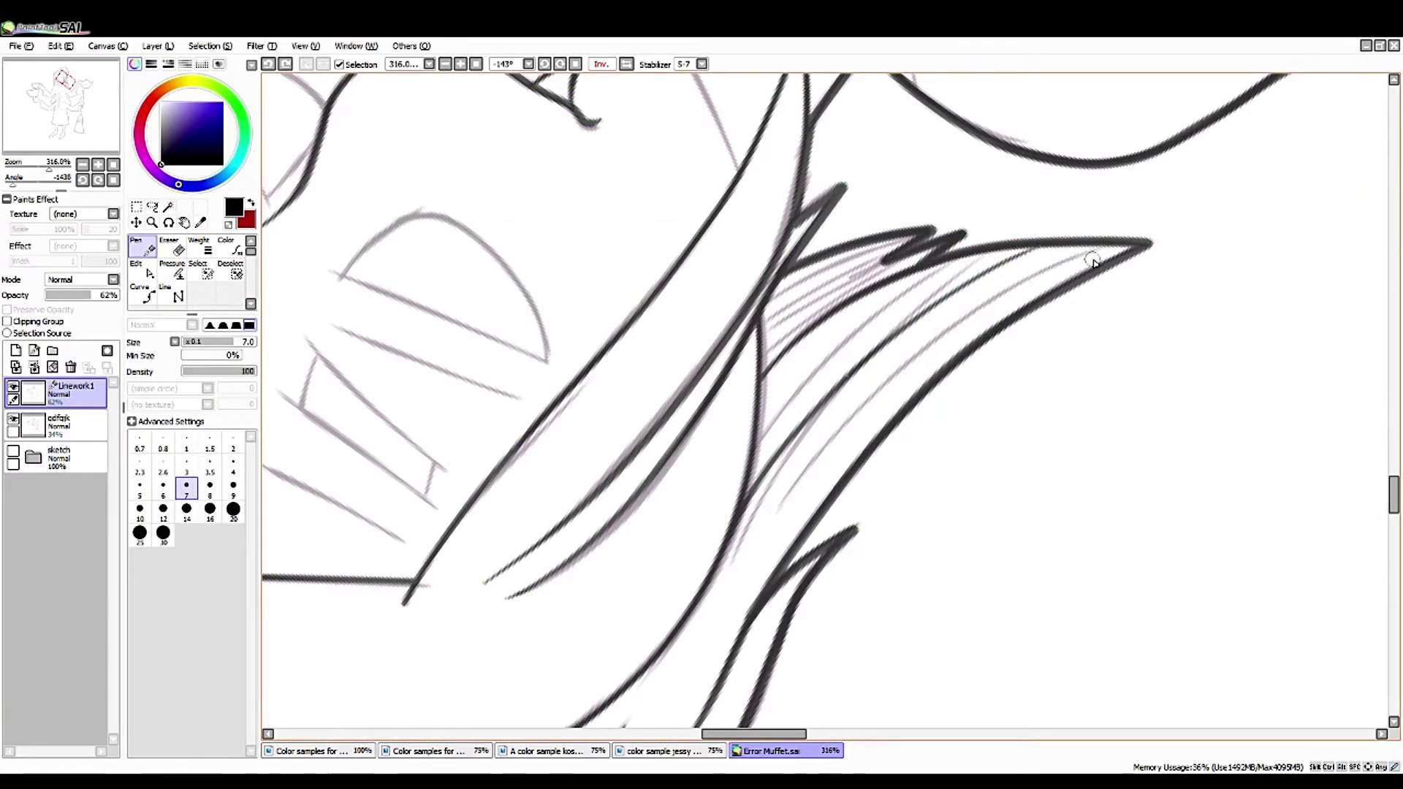
# - Ink additional strand lines inside the pointed hair section with the size 7 pen, undoing unsatisfactory strokes
pyautogui.moveTo(760, 534); pyautogui.dragTo(975, 300)
pyautogui.hotkey('ctrl', 'z')
pyautogui.moveTo(749, 450); pyautogui.dragTo(966, 269)
pyautogui.hotkey('ctrl', 'z')
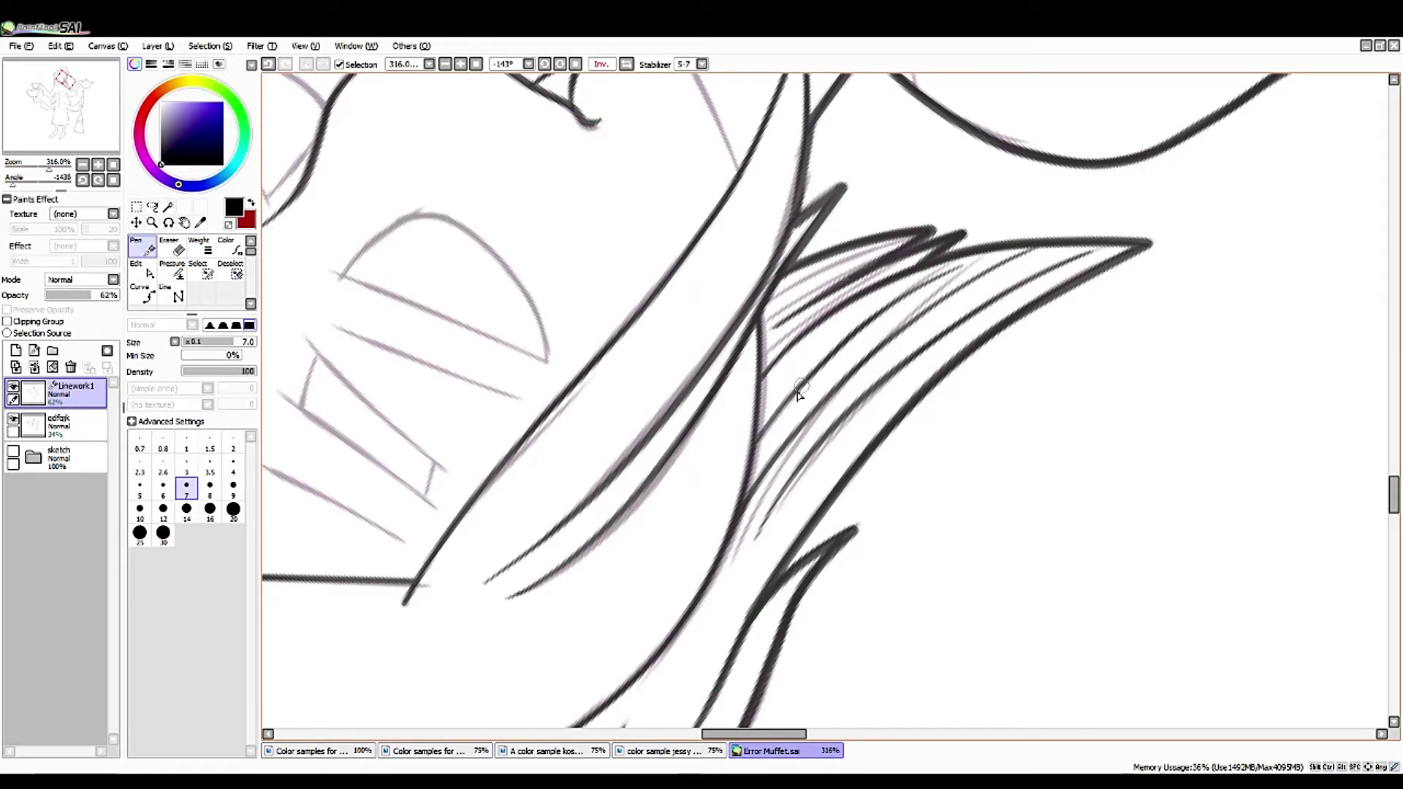
# - Edit the short strand curve above the jagged notches and ink more short strands beside it with the size 7 pen
pyautogui.moveTo(800, 395); pyautogui.dragTo(443, 395)
pyautogui.click(144, 271)
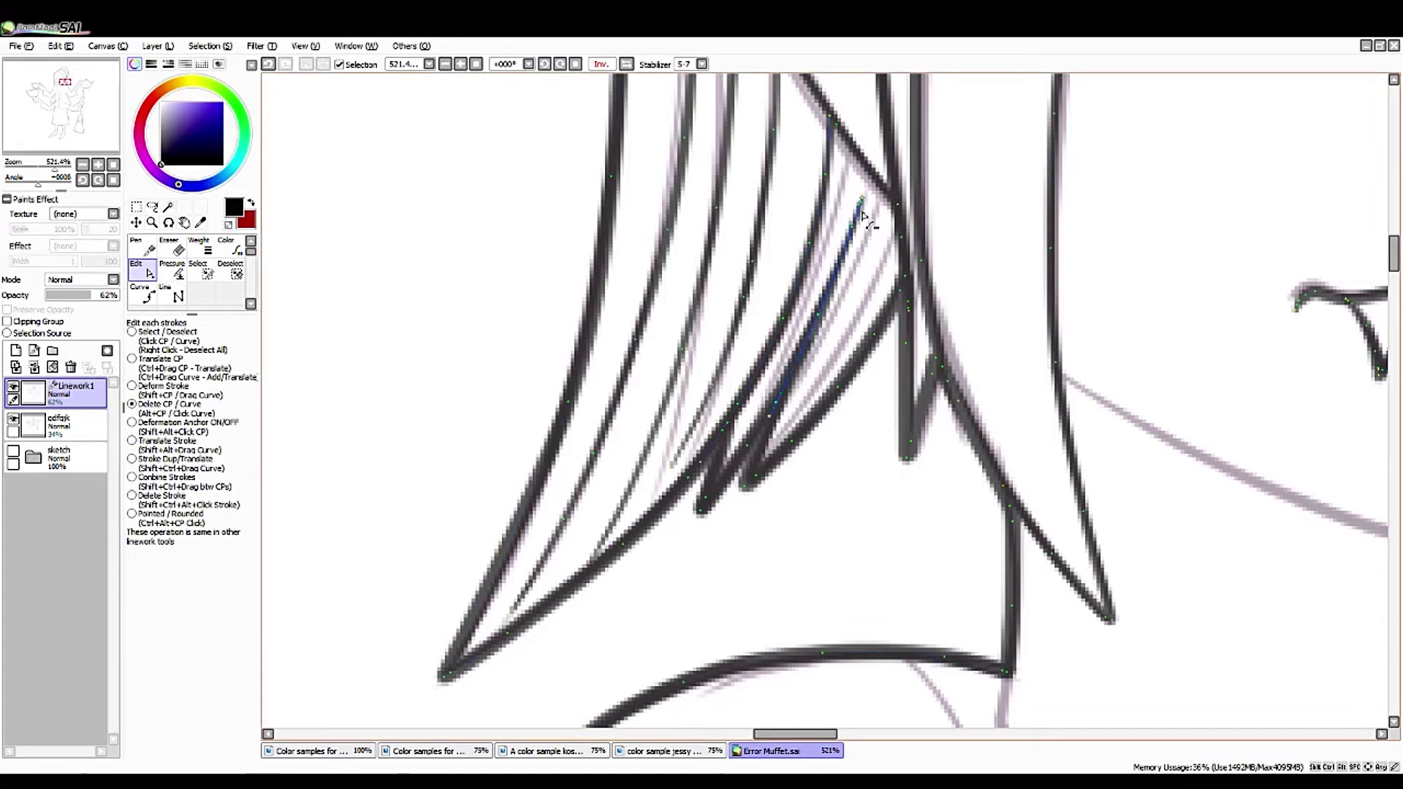
pyautogui.press('n')
pyautogui.moveTo(892, 186); pyautogui.dragTo(807, 408)
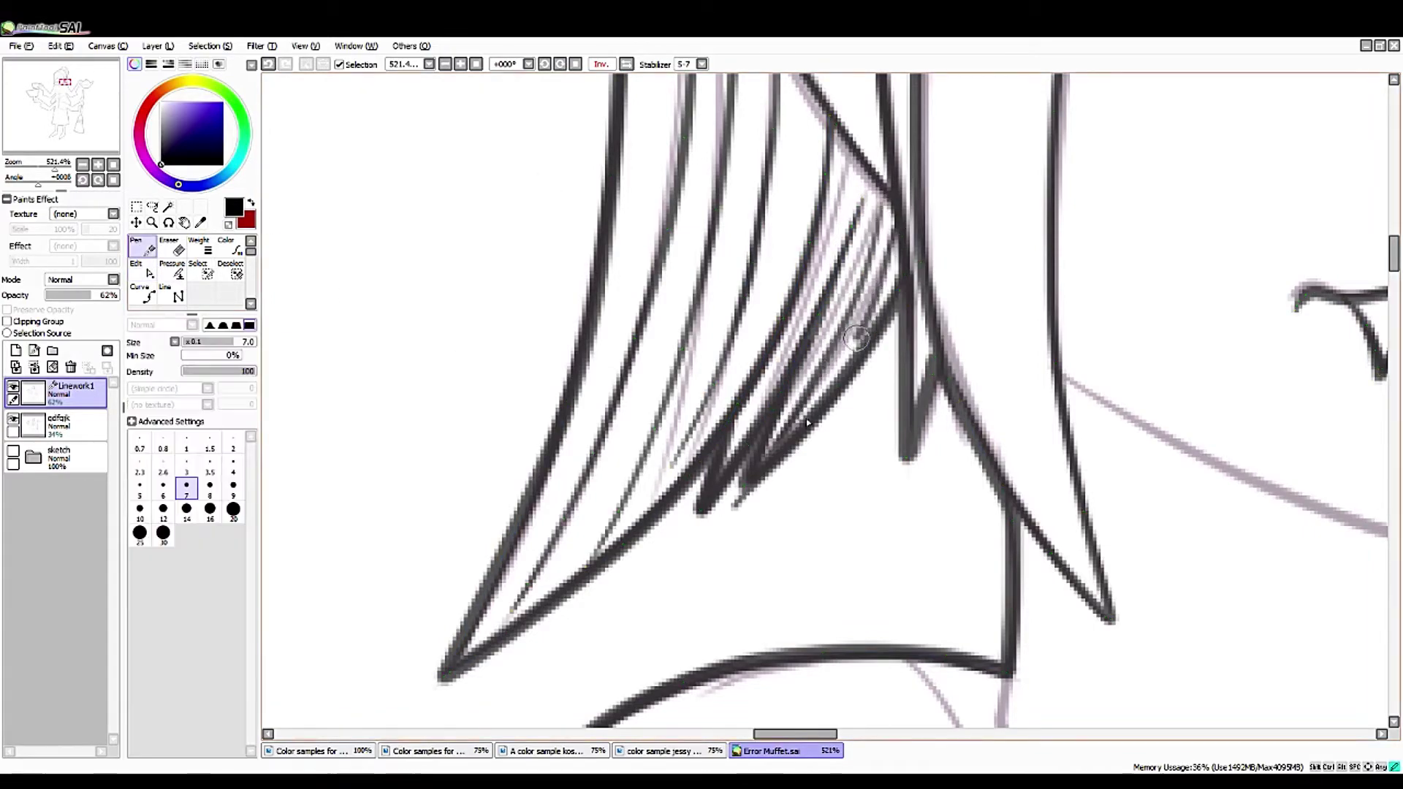
# - Trace the missing jawline from the front hair lock to the neck corner with the size 3 Curve tool
pyautogui.scroll(-3, 830, 204)
pyautogui.moveTo(50, 126)
pyautogui.mouseDown()
pyautogui.moveTo(46, 139)
pyautogui.moveTo(46, 124)
pyautogui.mouseUp()
pyautogui.scroll(3, 46, 125)
pyautogui.moveTo(38, 179)
pyautogui.mouseDown()
pyautogui.moveTo(27, 176)
pyautogui.moveTo(721, 564)
pyautogui.moveTo(899, 296)
pyautogui.moveTo(950, 277)
pyautogui.mouseUp()
pyautogui.press('[')
pyautogui.press('[')
pyautogui.hotkey('ctrl', 'z')
pyautogui.press('c')
pyautogui.click(690, 599)
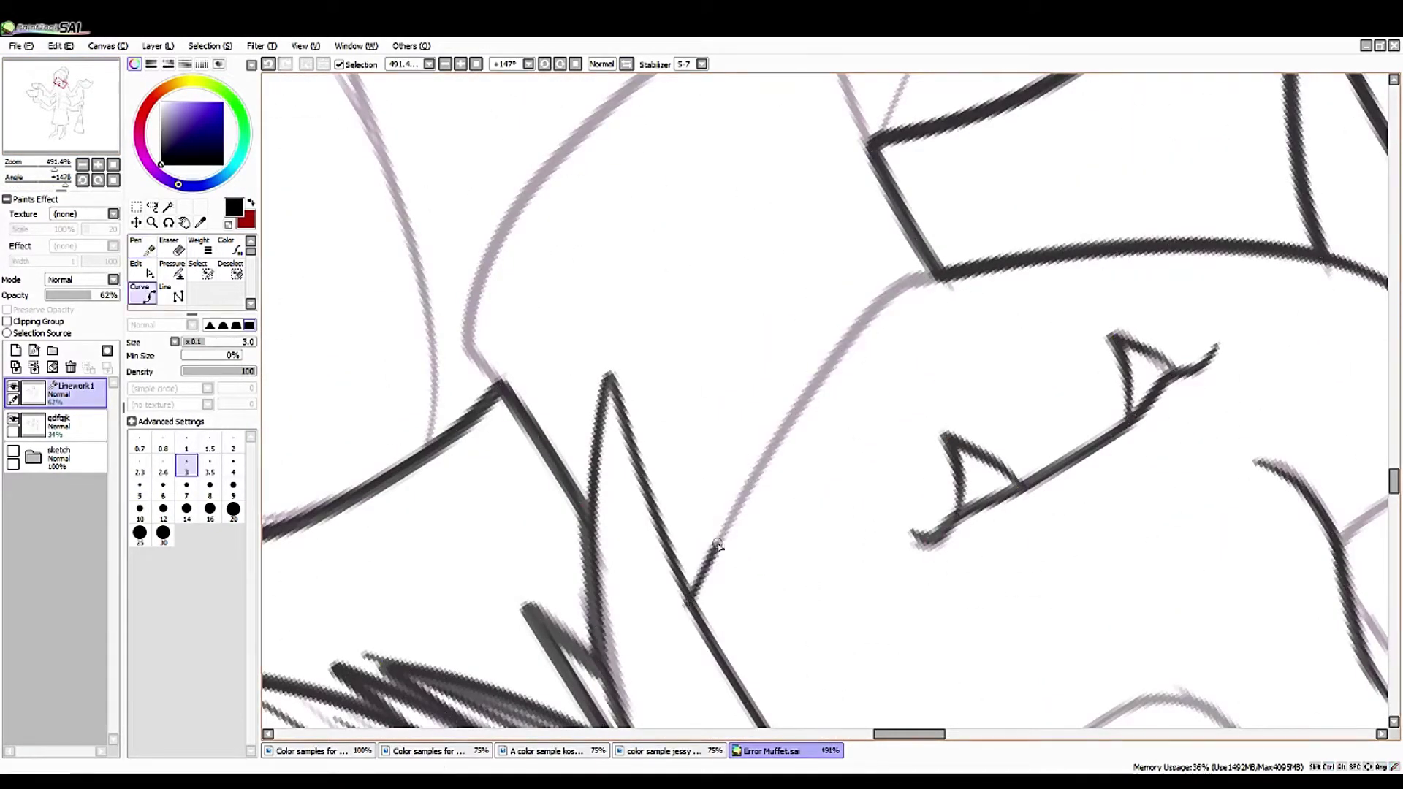
pyautogui.click(941, 273)
# - Shift the control points of the new jawline curve to fit the sketch
pyautogui.click(140, 270)
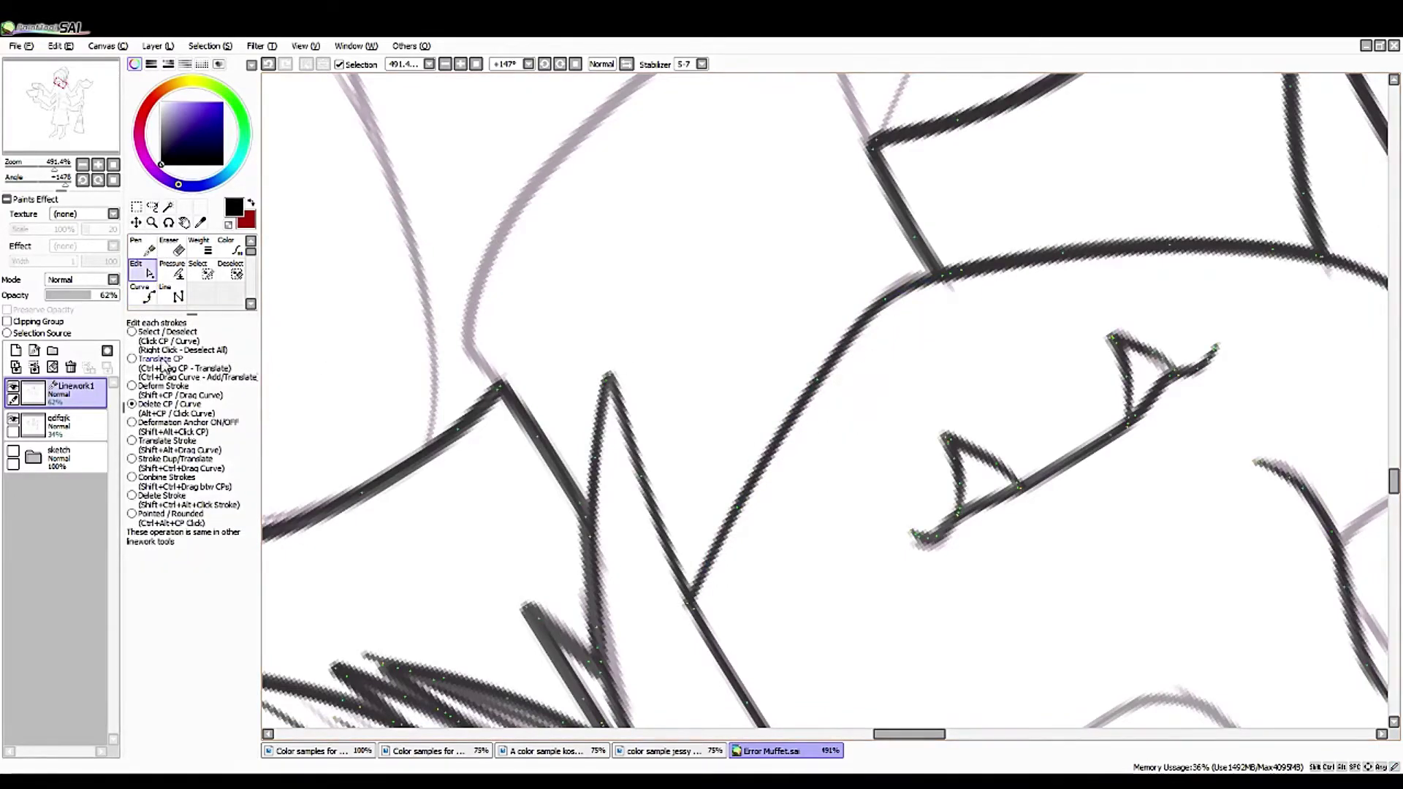
pyautogui.click(891, 295)
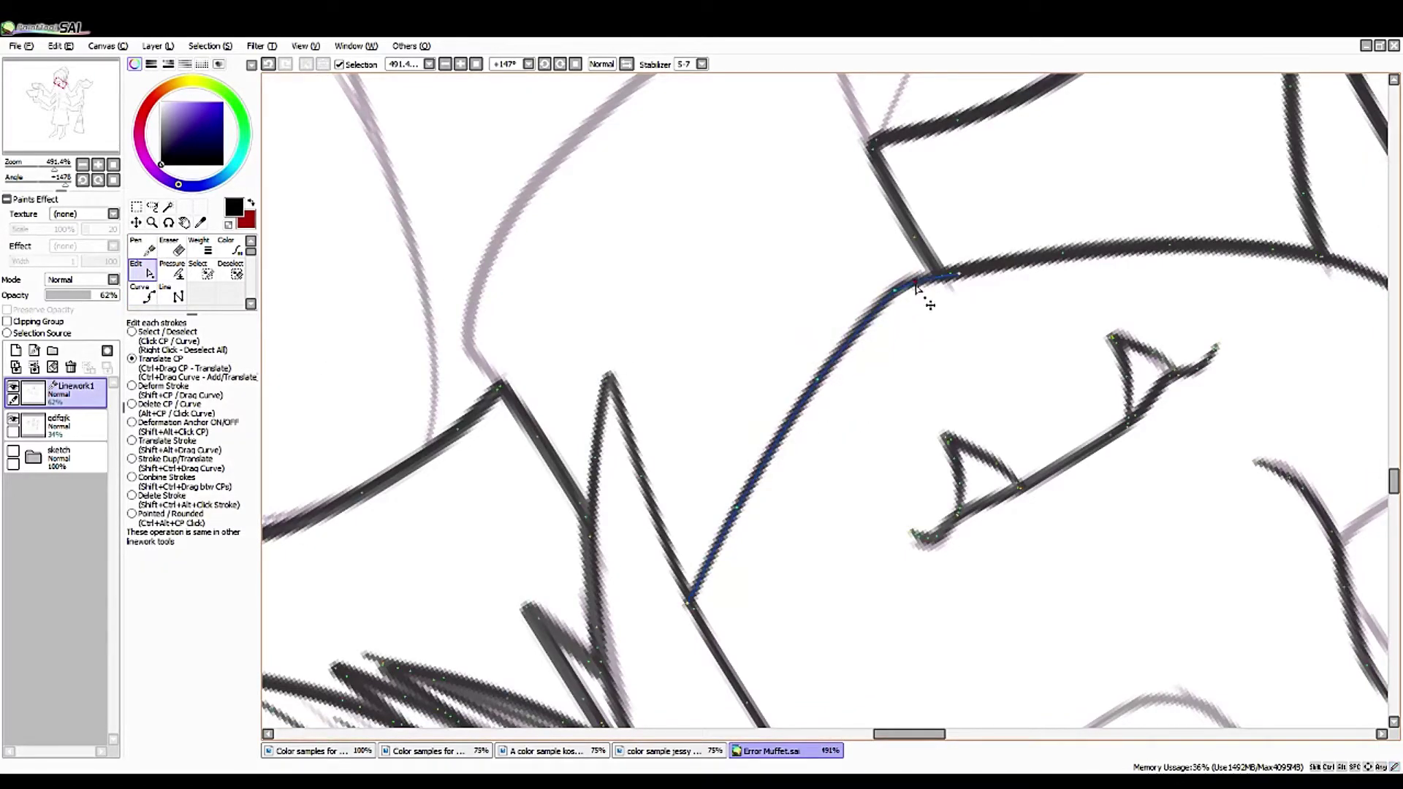
pyautogui.moveTo(861, 351)
pyautogui.mouseDown()
pyautogui.moveTo(870, 326)
pyautogui.moveTo(845, 367)
pyautogui.mouseUp()
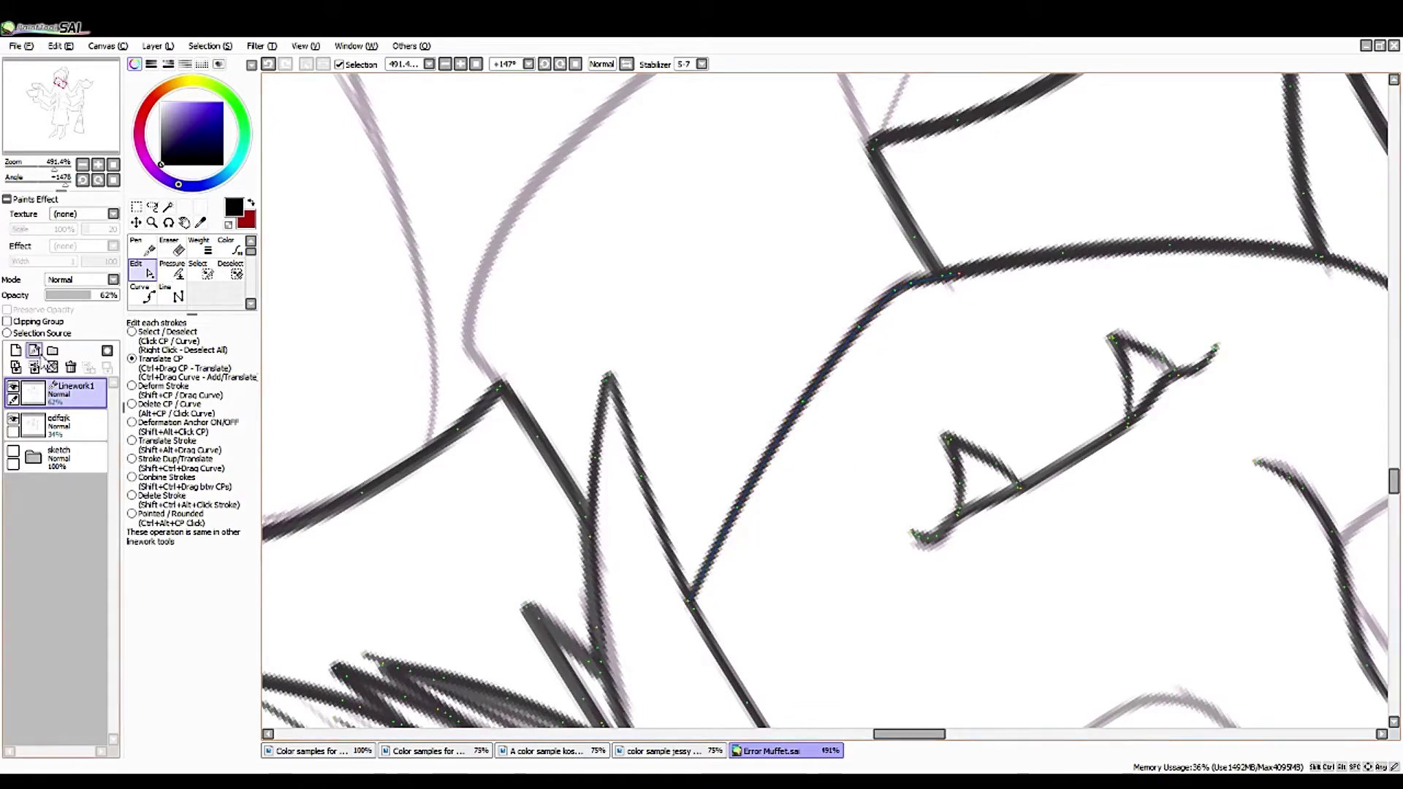
# - Try to ink the outline of the half-closed eye touching the nose line with the size 5 pen
pyautogui.press('Home')
pyautogui.moveTo(40, 109); pyautogui.dragTo(58, 79)
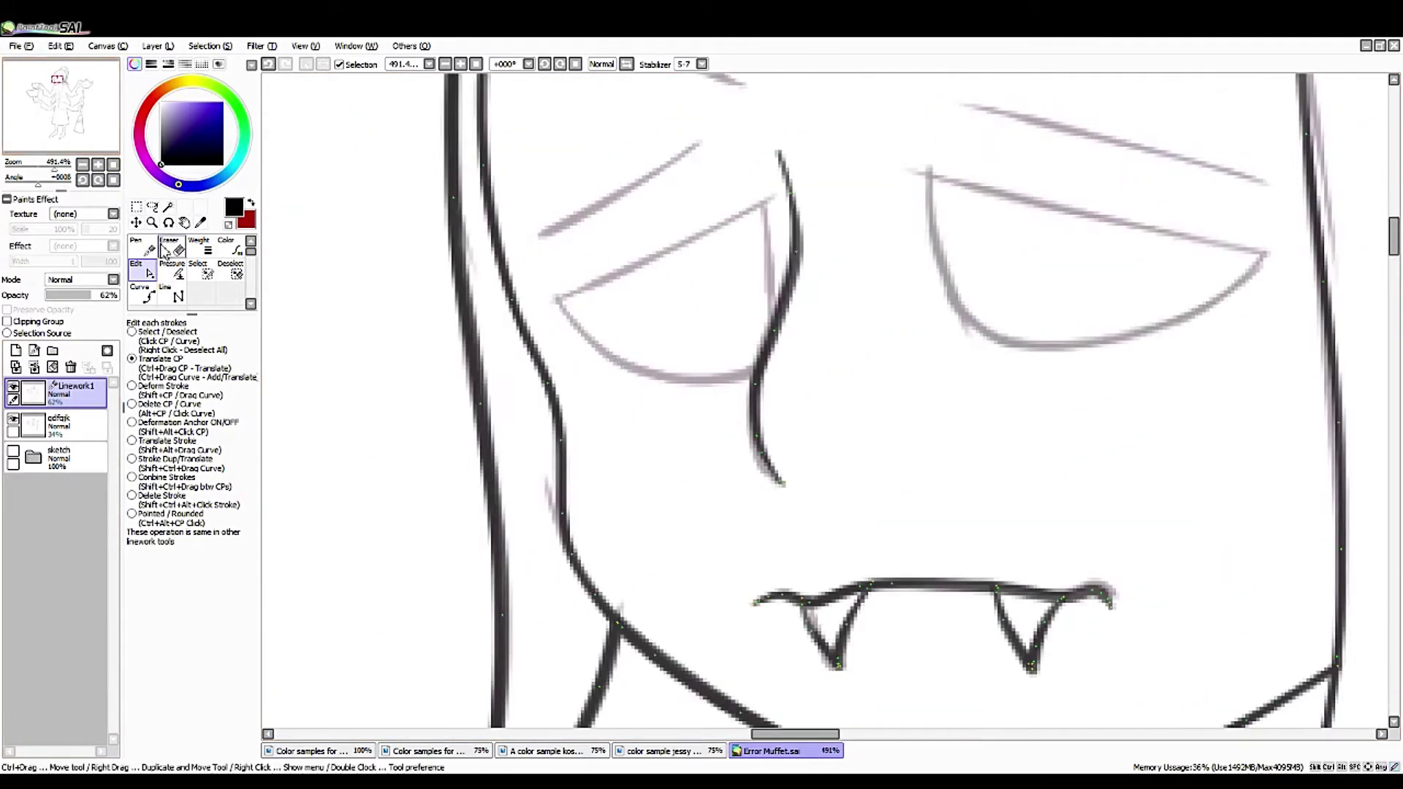
pyautogui.click(142, 248)
pyautogui.moveTo(550, 302)
pyautogui.mouseDown()
pyautogui.moveTo(789, 196)
pyautogui.moveTo(1012, 497)
pyautogui.moveTo(958, 563)
pyautogui.moveTo(1096, 402)
pyautogui.mouseUp()
pyautogui.hotkey('ctrl', 'z')
pyautogui.hotkey('ctrl', 'z')
pyautogui.moveTo(947, 596); pyautogui.dragTo(1096, 405)
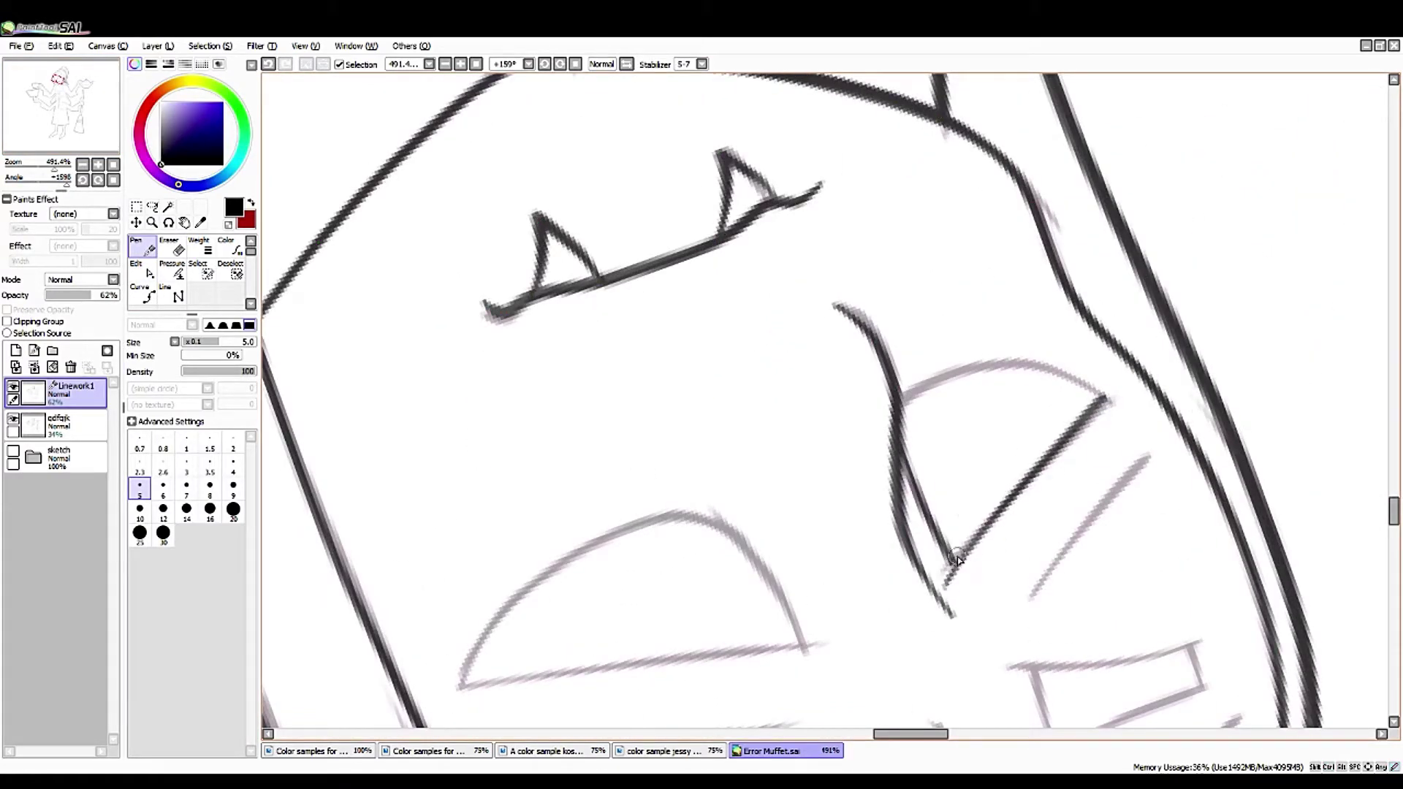
pyautogui.hotkey('ctrl', 'z')
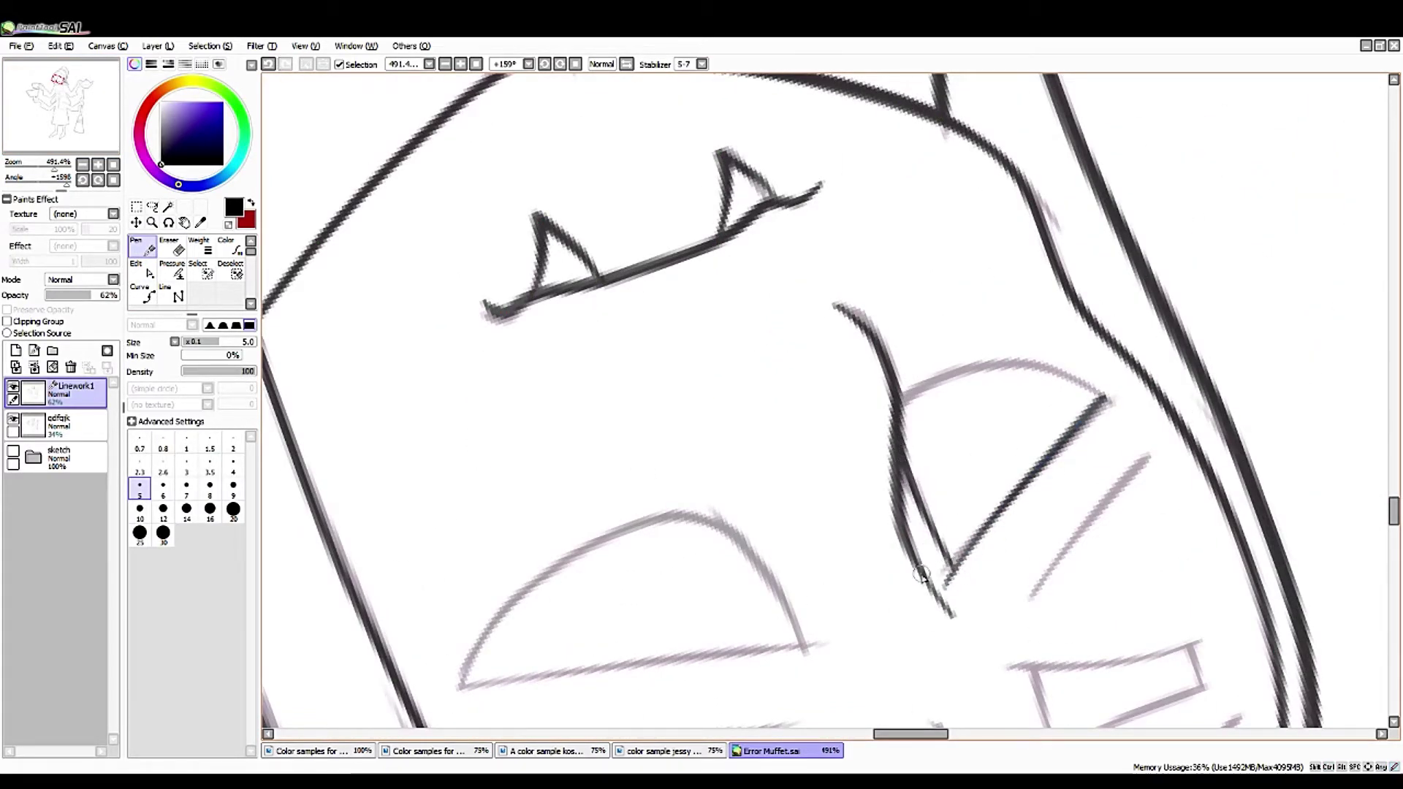
pyautogui.moveTo(922, 576); pyautogui.dragTo(789, 122)
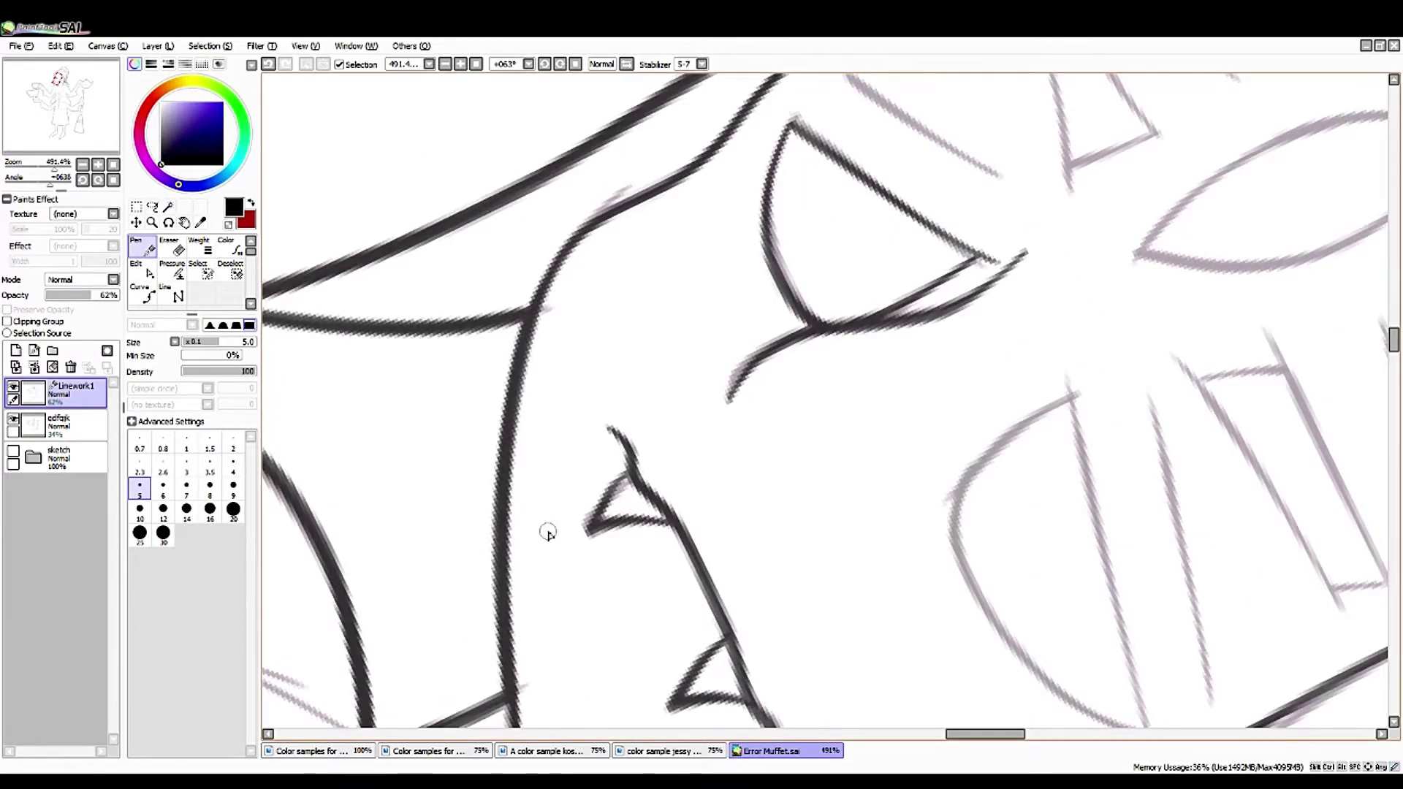
# - Try to ink the other half-closed eye with the size 5 pen, and undo the pen strokes of both eyes
pyautogui.moveTo(804, 402)
pyautogui.mouseDown()
pyautogui.moveTo(731, 329)
pyautogui.moveTo(621, 256)
pyautogui.moveTo(367, 488)
pyautogui.mouseUp()
pyautogui.hotkey('ctrl', 'z')
pyautogui.moveTo(651, 234)
pyautogui.mouseDown()
pyautogui.moveTo(351, 491)
pyautogui.moveTo(404, 459)
pyautogui.mouseUp()
pyautogui.hotkey('ctrl', 'z')
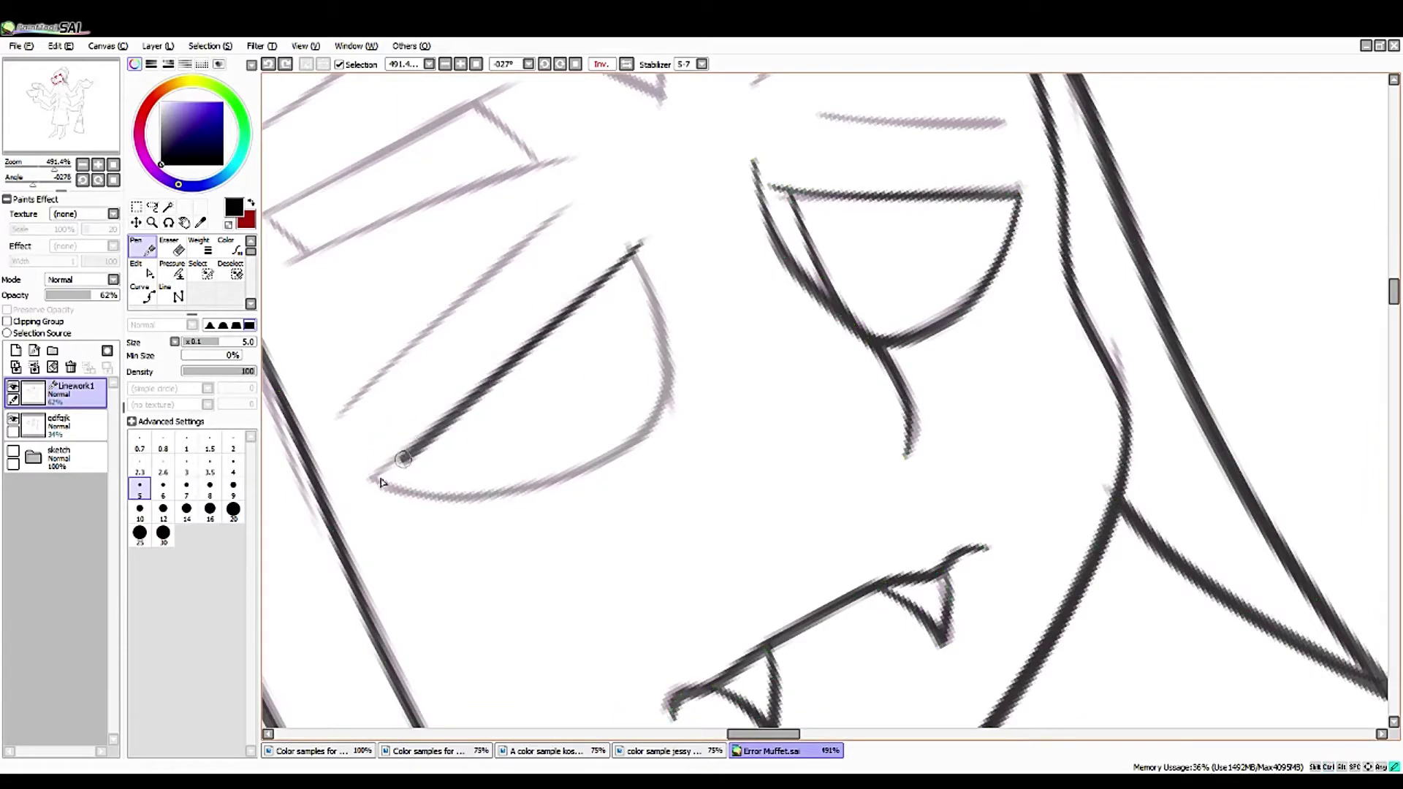
pyautogui.moveTo(629, 252)
pyautogui.mouseDown()
pyautogui.moveTo(662, 380)
pyautogui.moveTo(455, 499)
pyautogui.mouseUp()
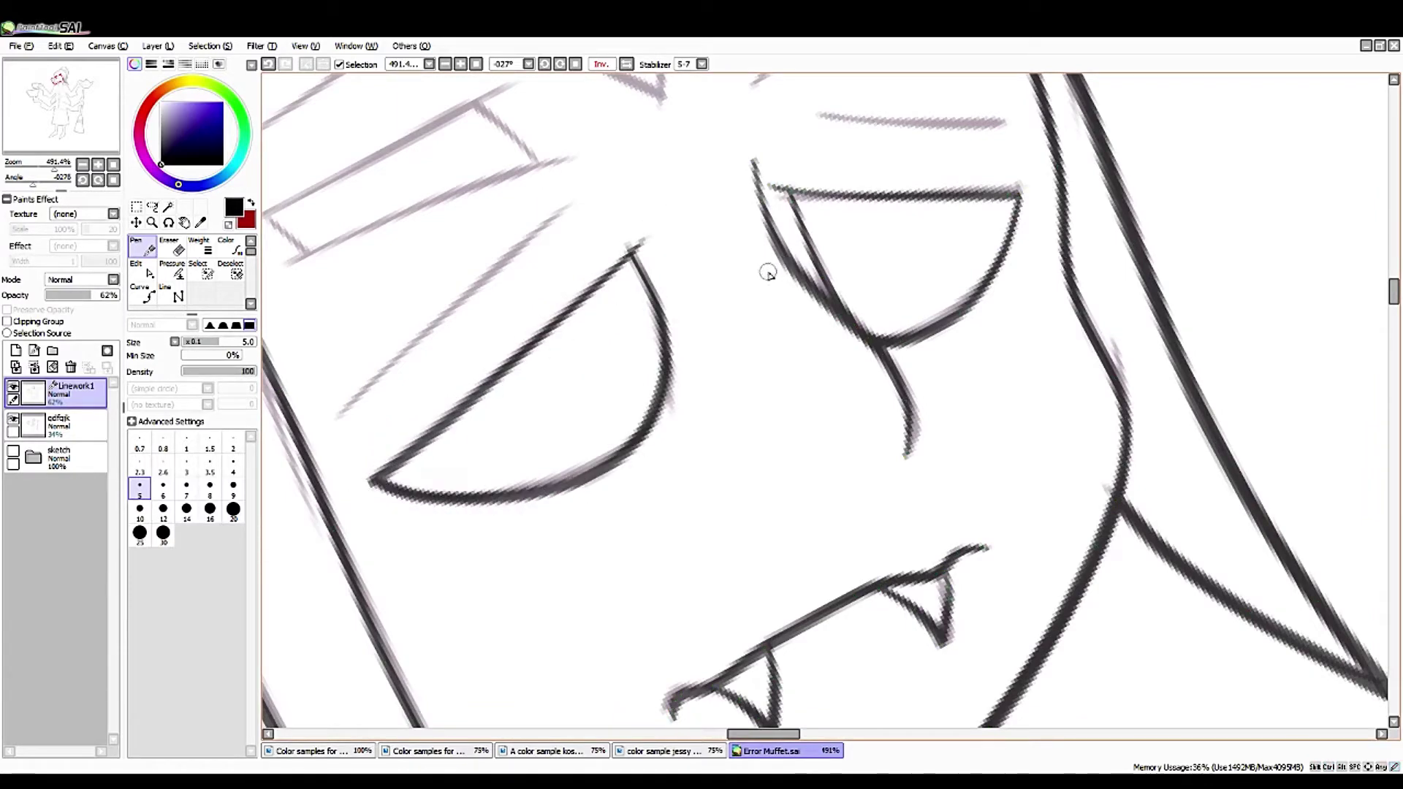
pyautogui.hotkey('ctrl', 'z')
pyautogui.hotkey('ctrl', 'z')
pyautogui.hotkey('ctrl', 'z')
# - Trace the lid line and lower arc of the half-closed eye touching the nose line with the size 3 Curve tool, removing the stray end
pyautogui.press('c')
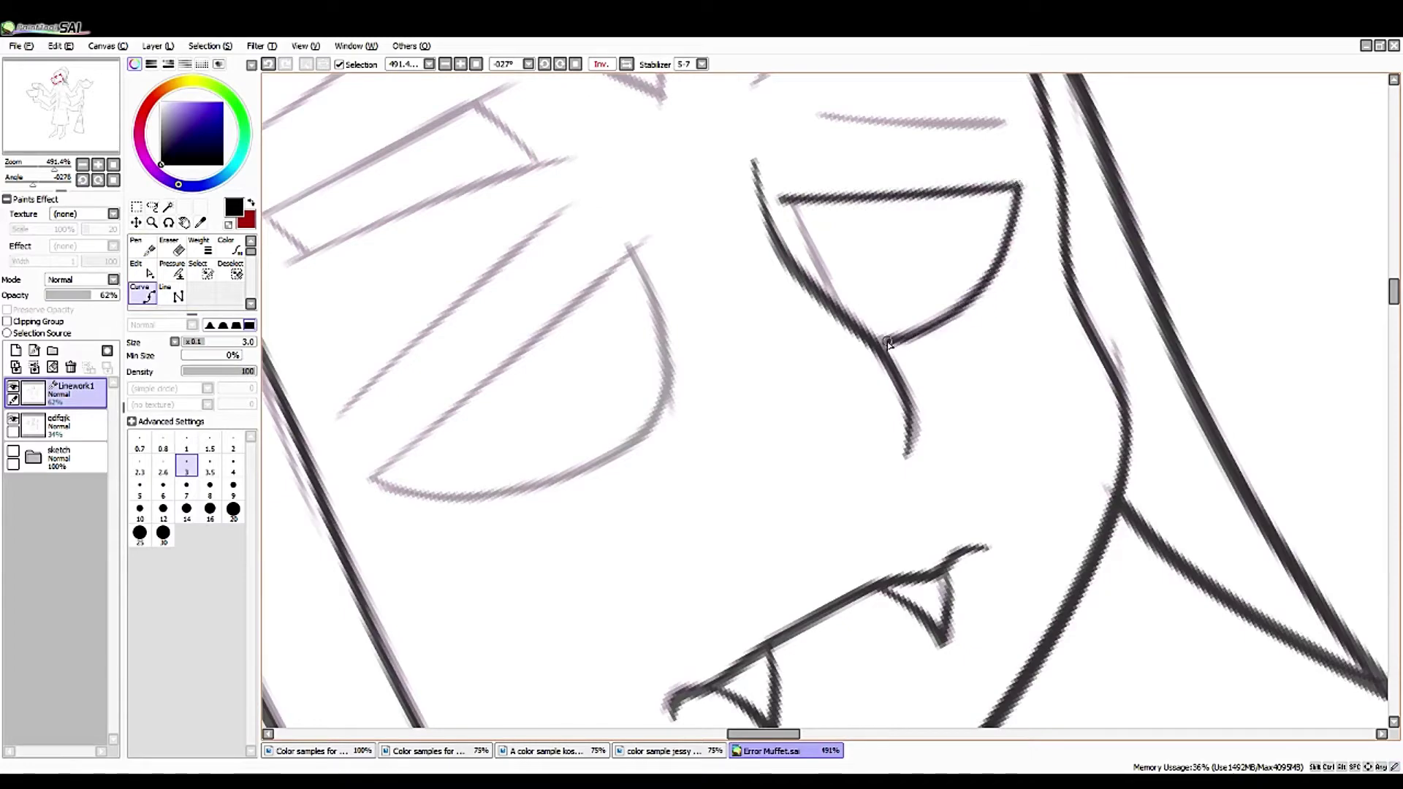
pyautogui.click(920, 271)
pyautogui.click(143, 272)
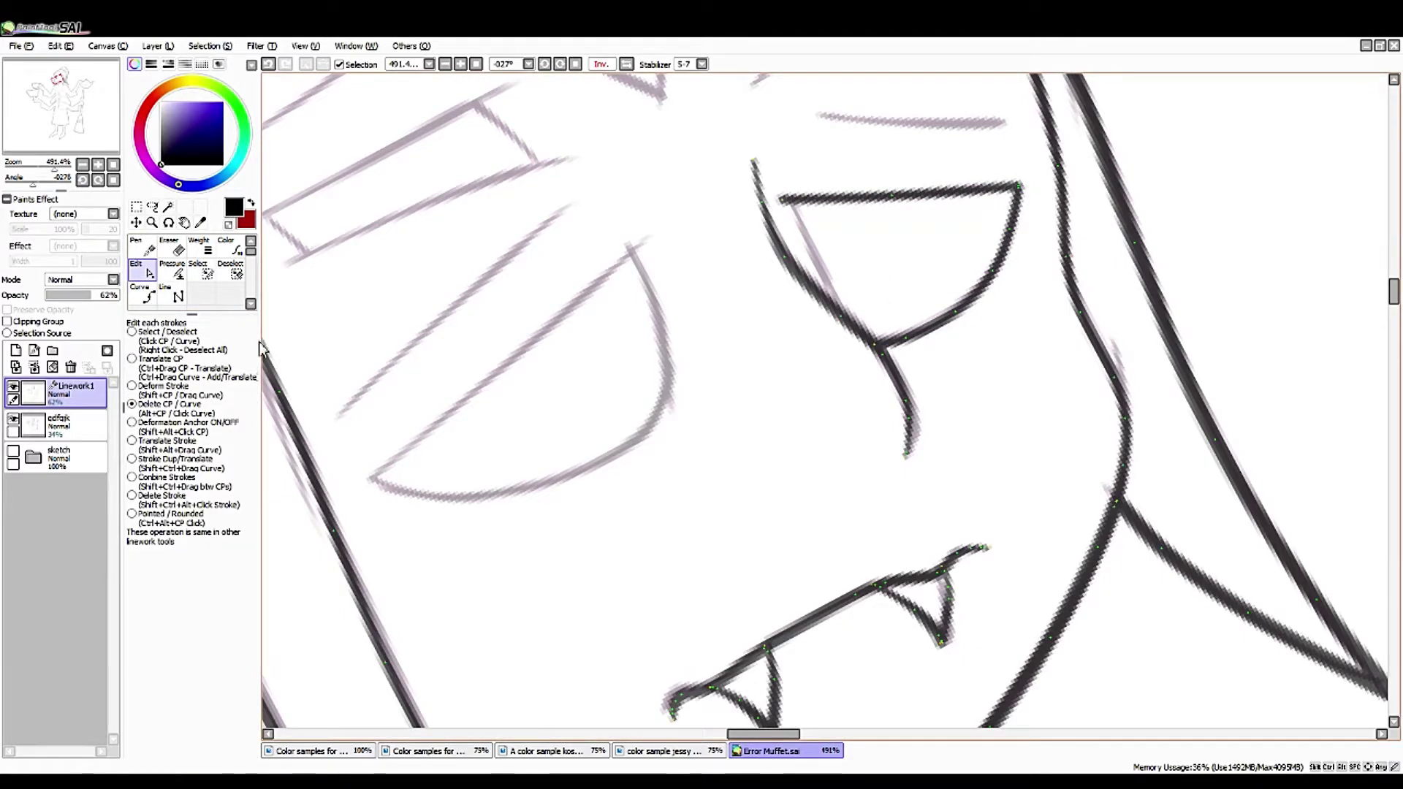
pyautogui.rightClick(1020, 198)
# - Trace the short inner edge of the eye beside the nose line with the Curve tool and delete its stray end segment
pyautogui.press('c')
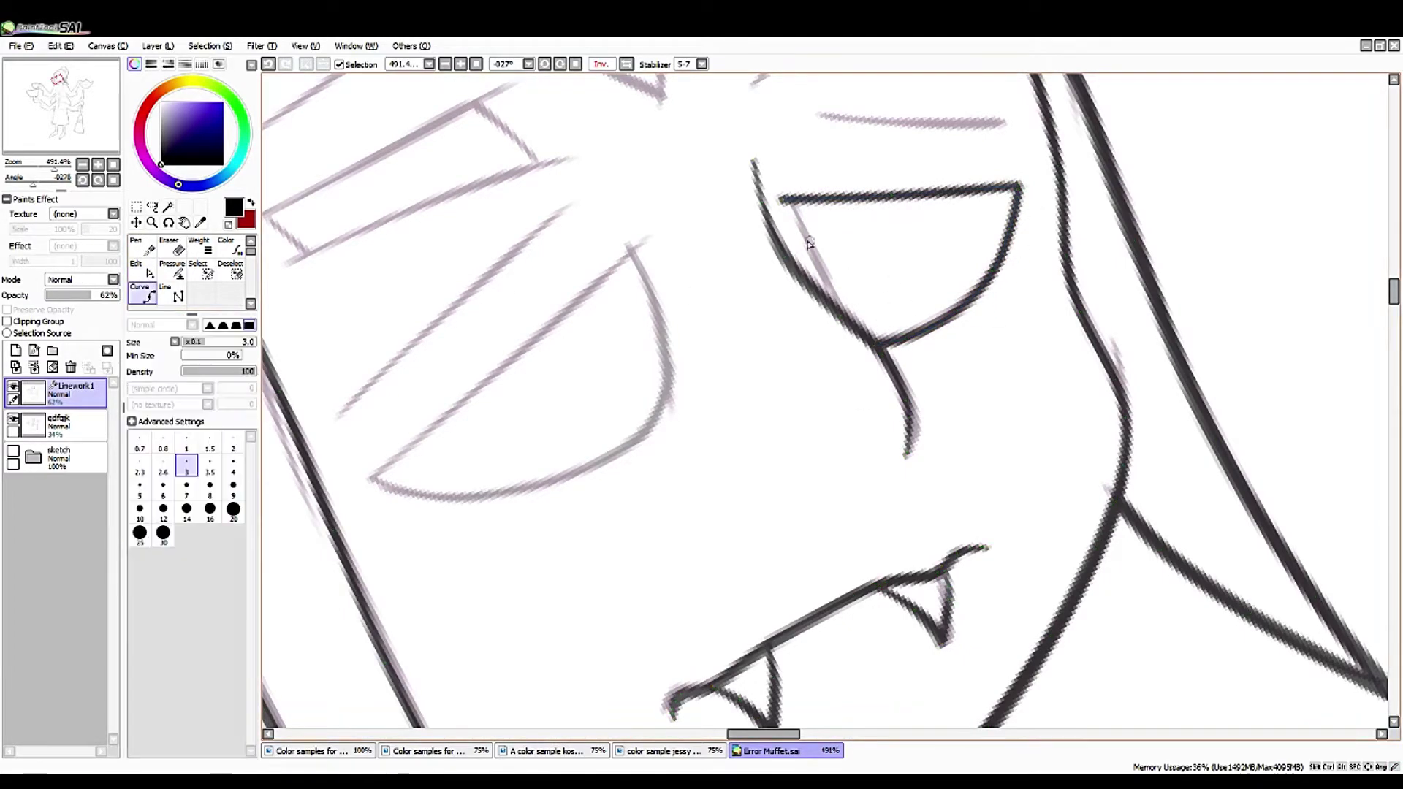
pyautogui.click(864, 329)
pyautogui.click(899, 245)
pyautogui.click(142, 272)
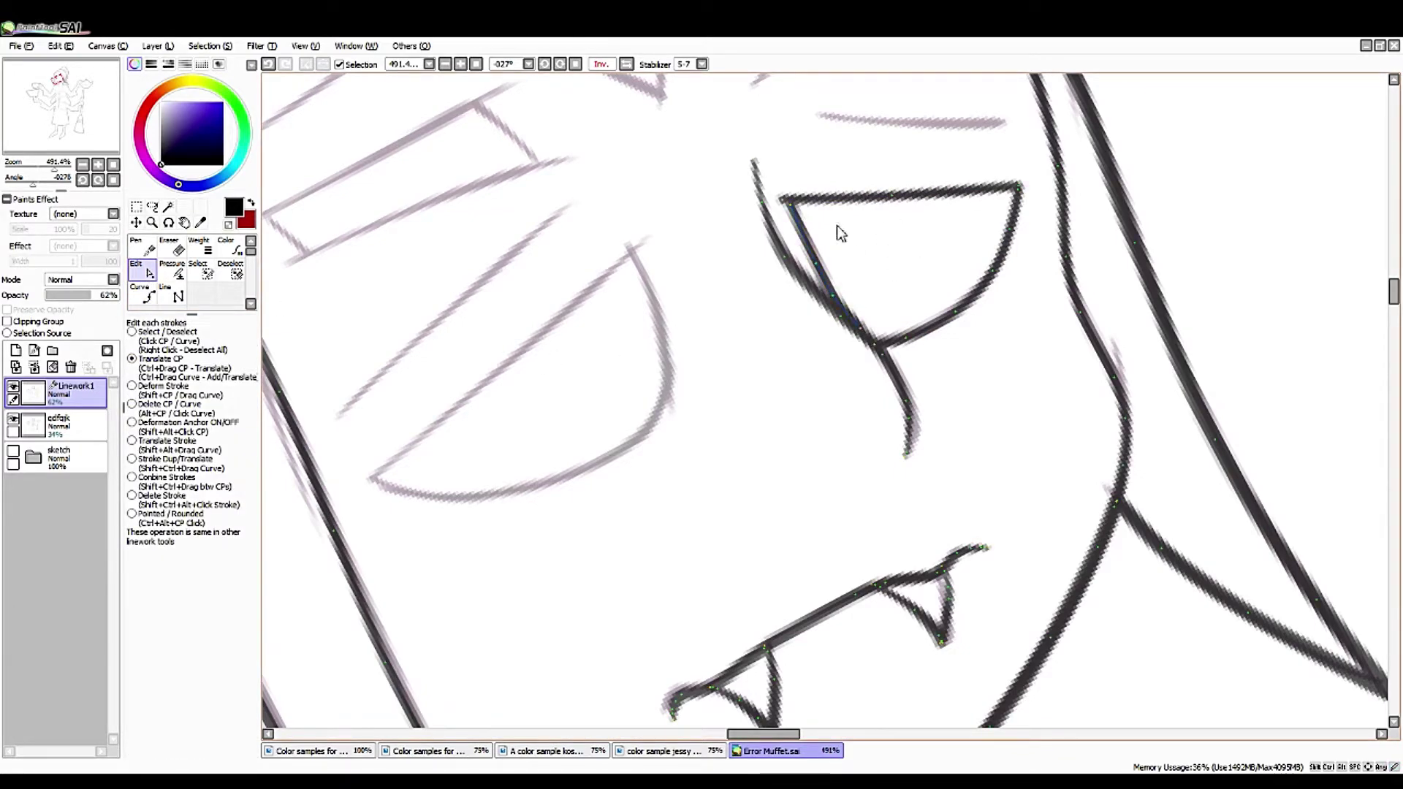
# - Trace the full outline of the other half-closed eye with the size 3 Curve tool and fit its control points to the sketch
pyautogui.click(142, 295)
pyautogui.click(636, 245)
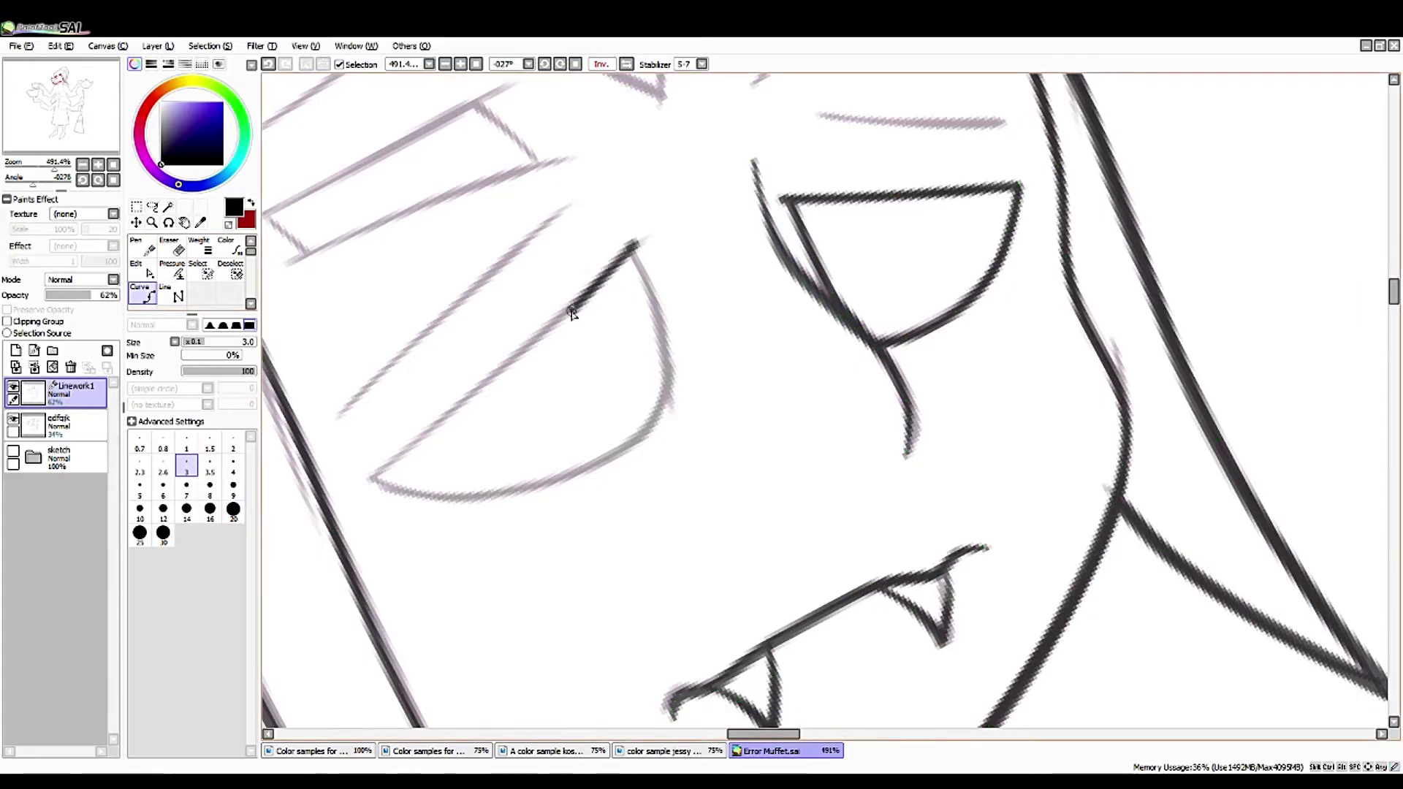
pyautogui.click(369, 482)
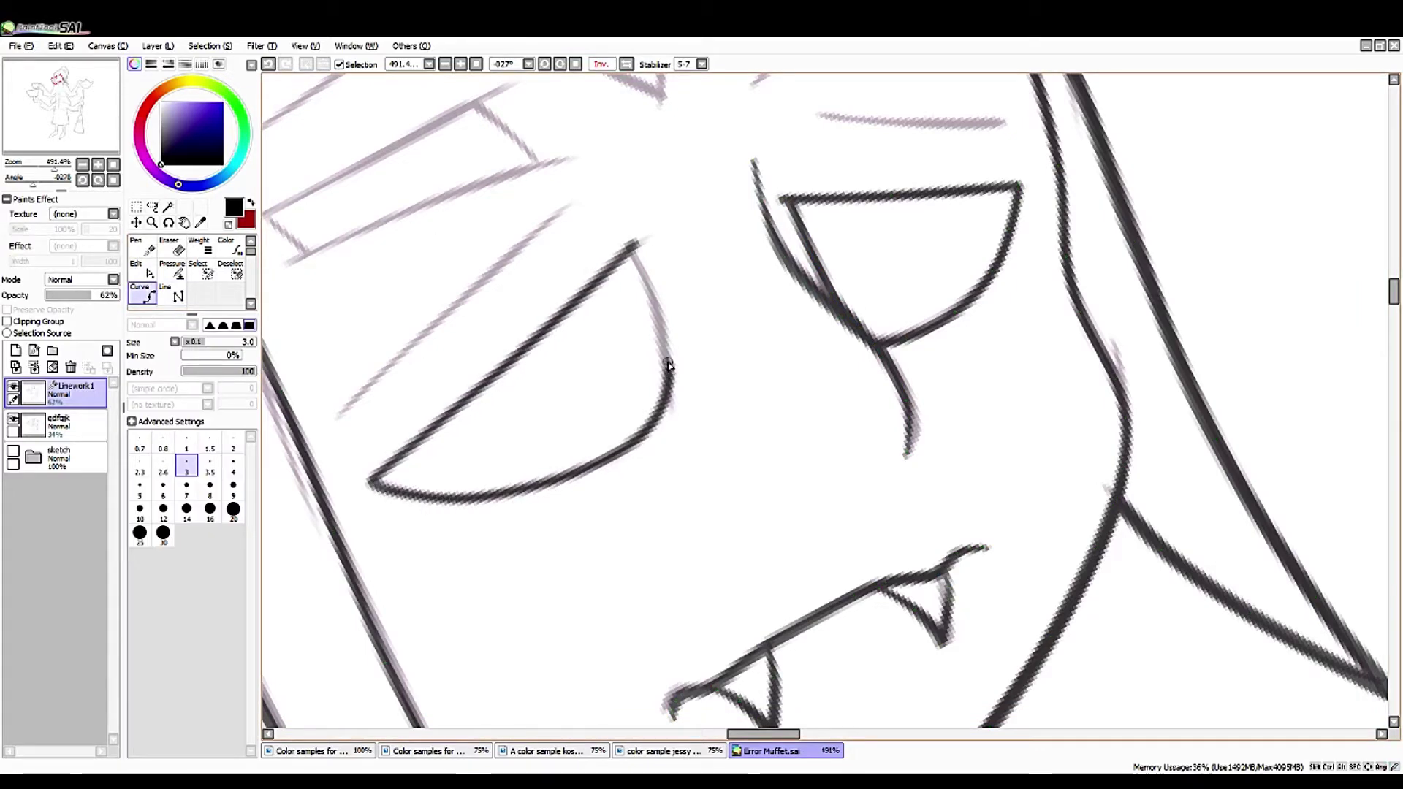
pyautogui.press('Return')
pyautogui.click(140, 272)
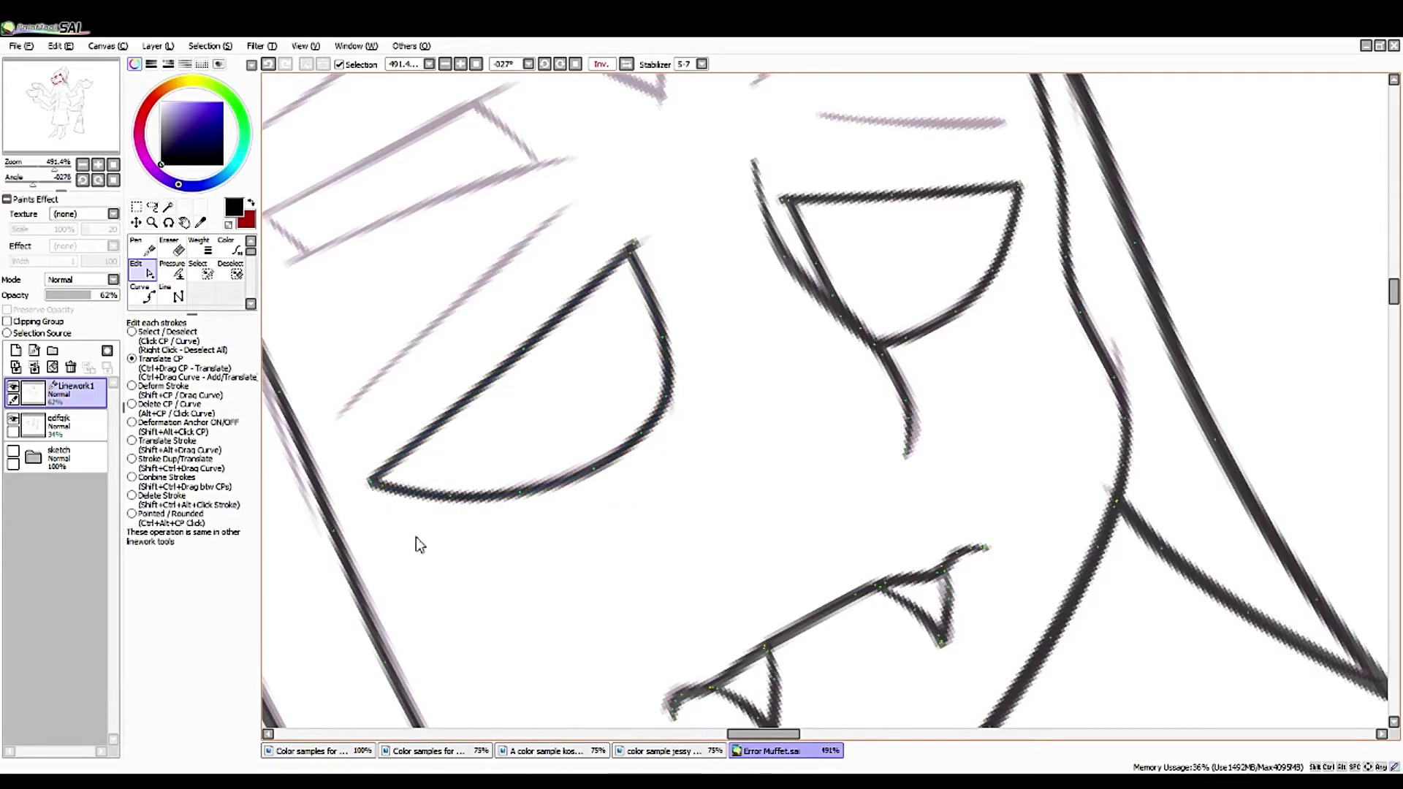
# - Ink the crease line above each half-closed eye with the size 5 pen, undoing any stroke that misses the sketch
pyautogui.press('n')
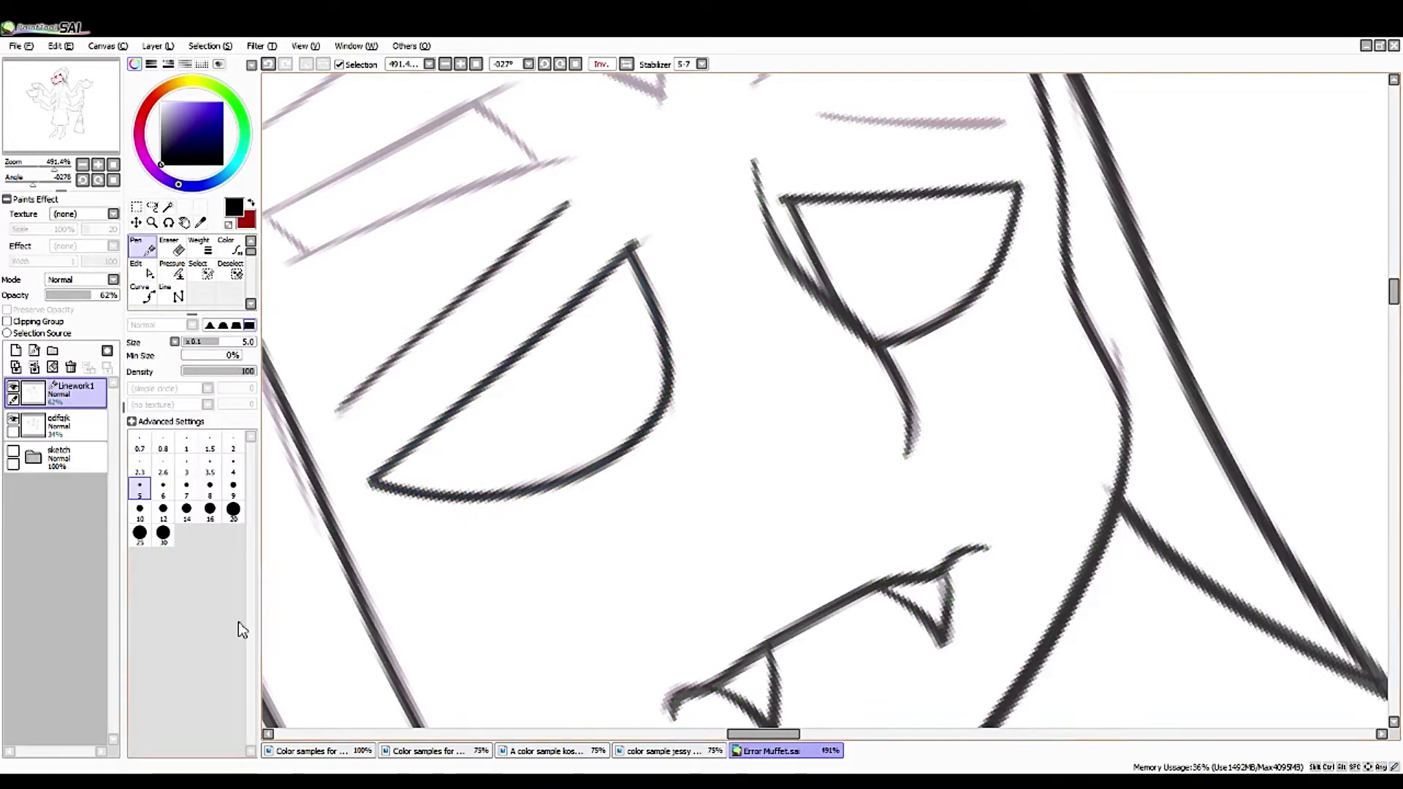
pyautogui.moveTo(338, 416)
pyautogui.mouseDown()
pyautogui.moveTo(642, 67)
pyautogui.moveTo(517, 325)
pyautogui.moveTo(633, 192)
pyautogui.mouseUp()
pyautogui.hotkey('ctrl', 'z')
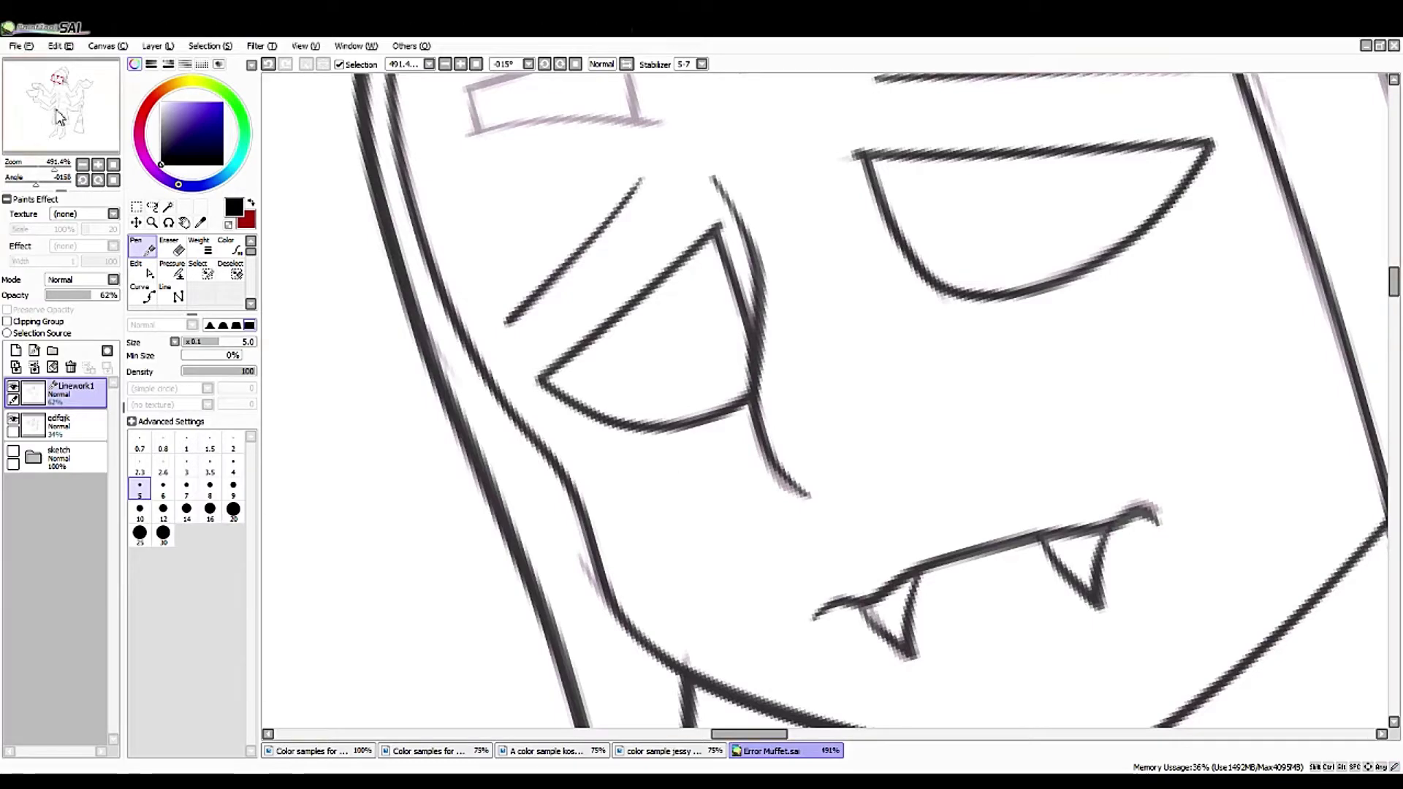
# - Trace the two long edges of the smaller rectangular eye with the size 3 Curve tool and delete the stray end segments
pyautogui.press('c')
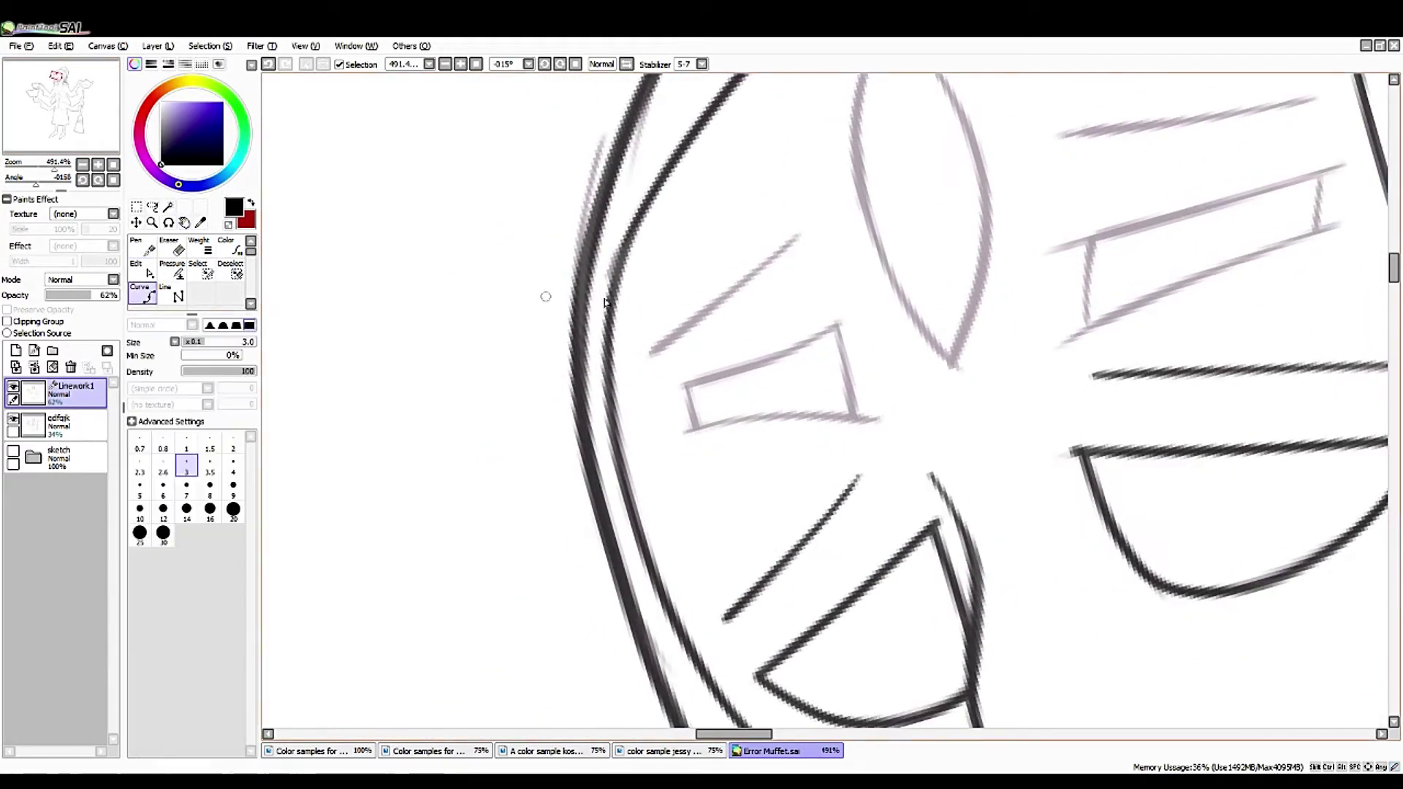
pyautogui.click(684, 386)
pyautogui.doubleClick(819, 276)
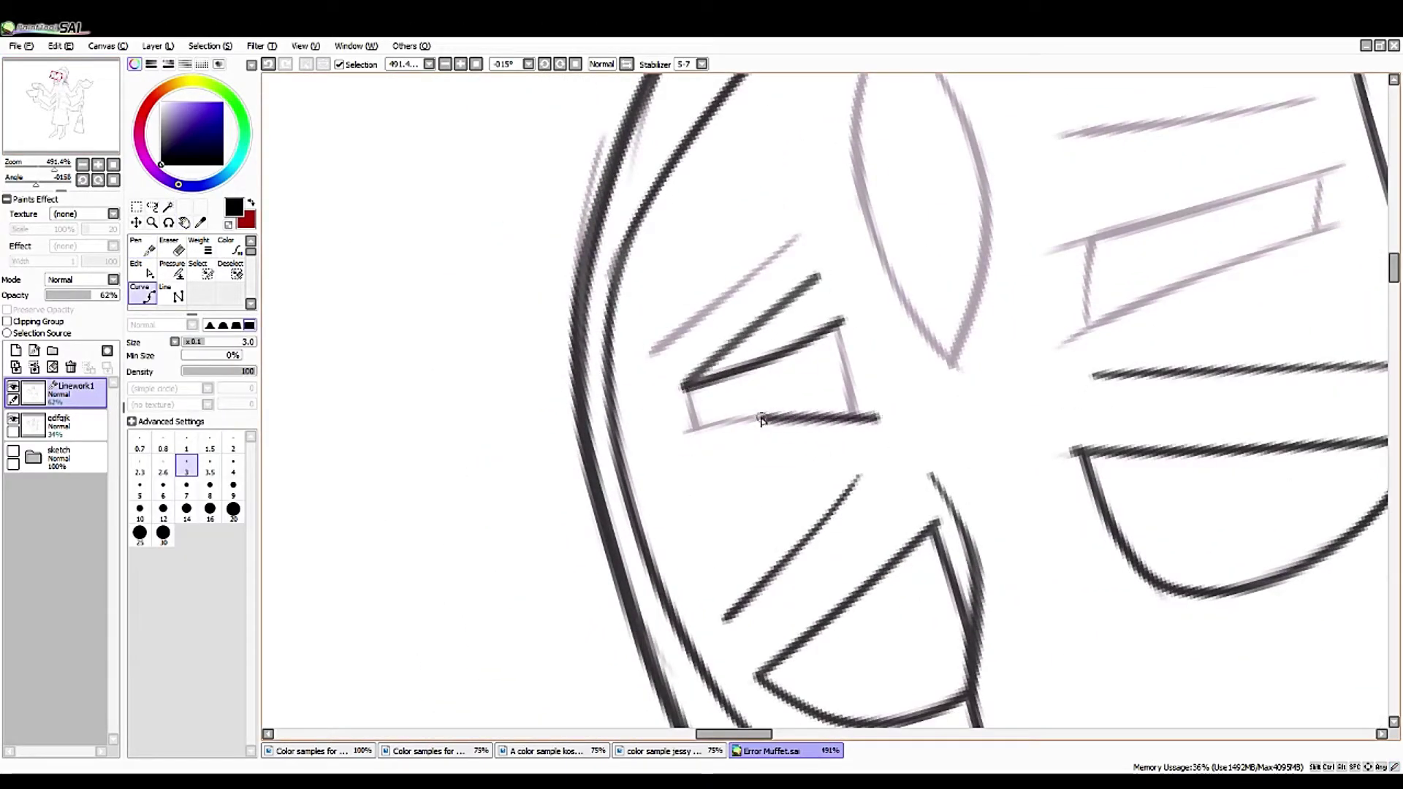
pyautogui.click(680, 435)
pyautogui.doubleClick(712, 479)
pyautogui.click(143, 270)
pyautogui.click(816, 281)
# - Shift the control points of the smaller rectangular eye's long edges to fit the sketch and taper their ends by lowering the pressure
pyautogui.click(132, 359)
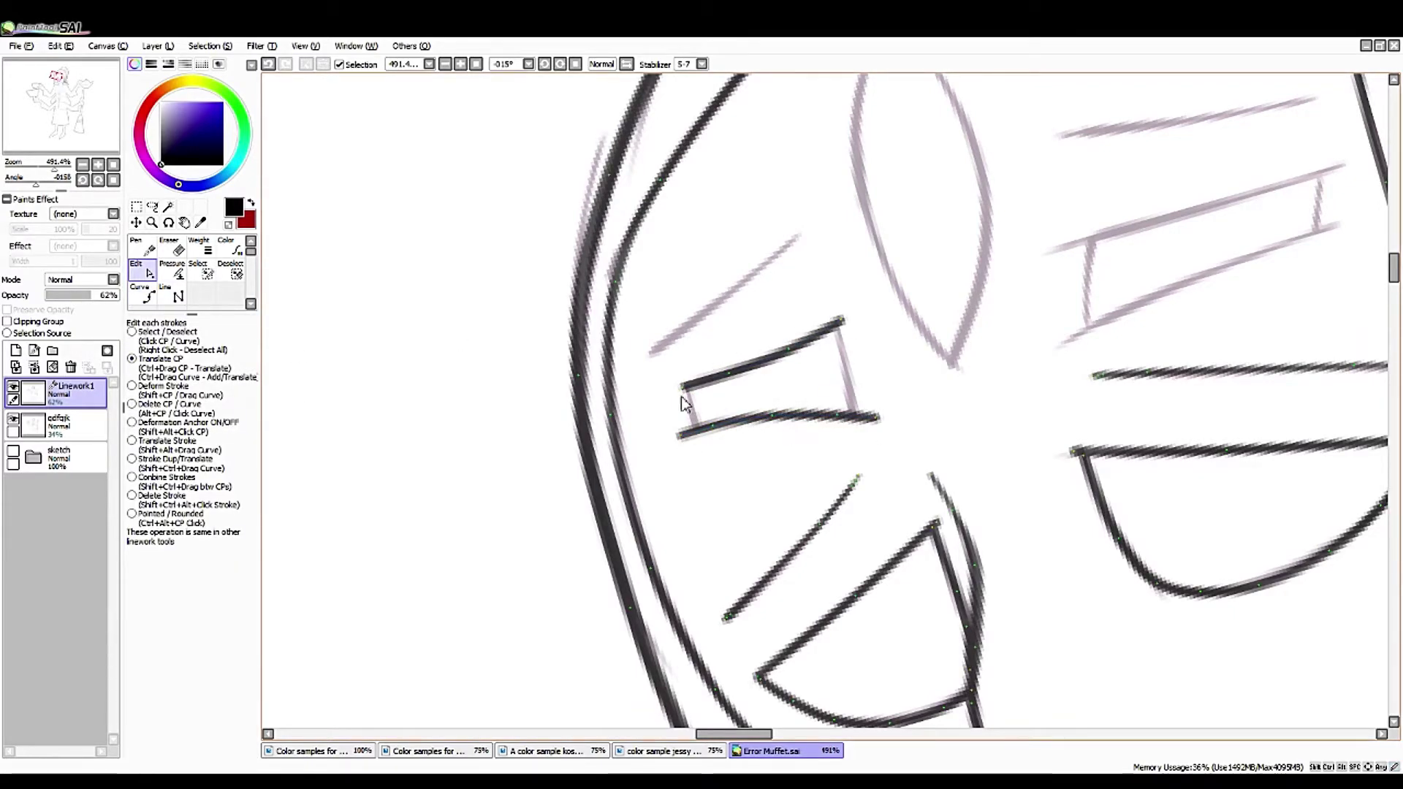
pyautogui.moveTo(779, 361); pyautogui.dragTo(815, 363)
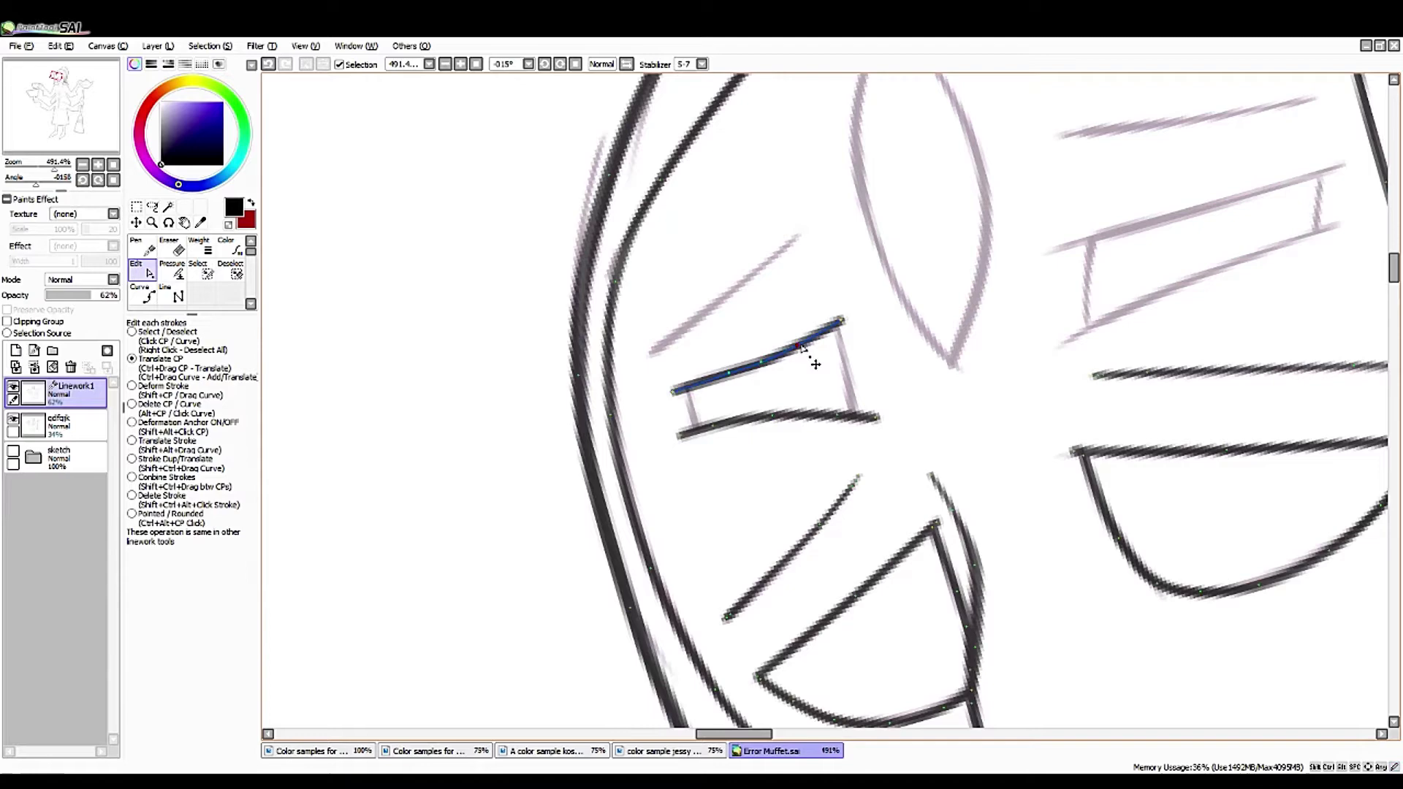
pyautogui.click(715, 380)
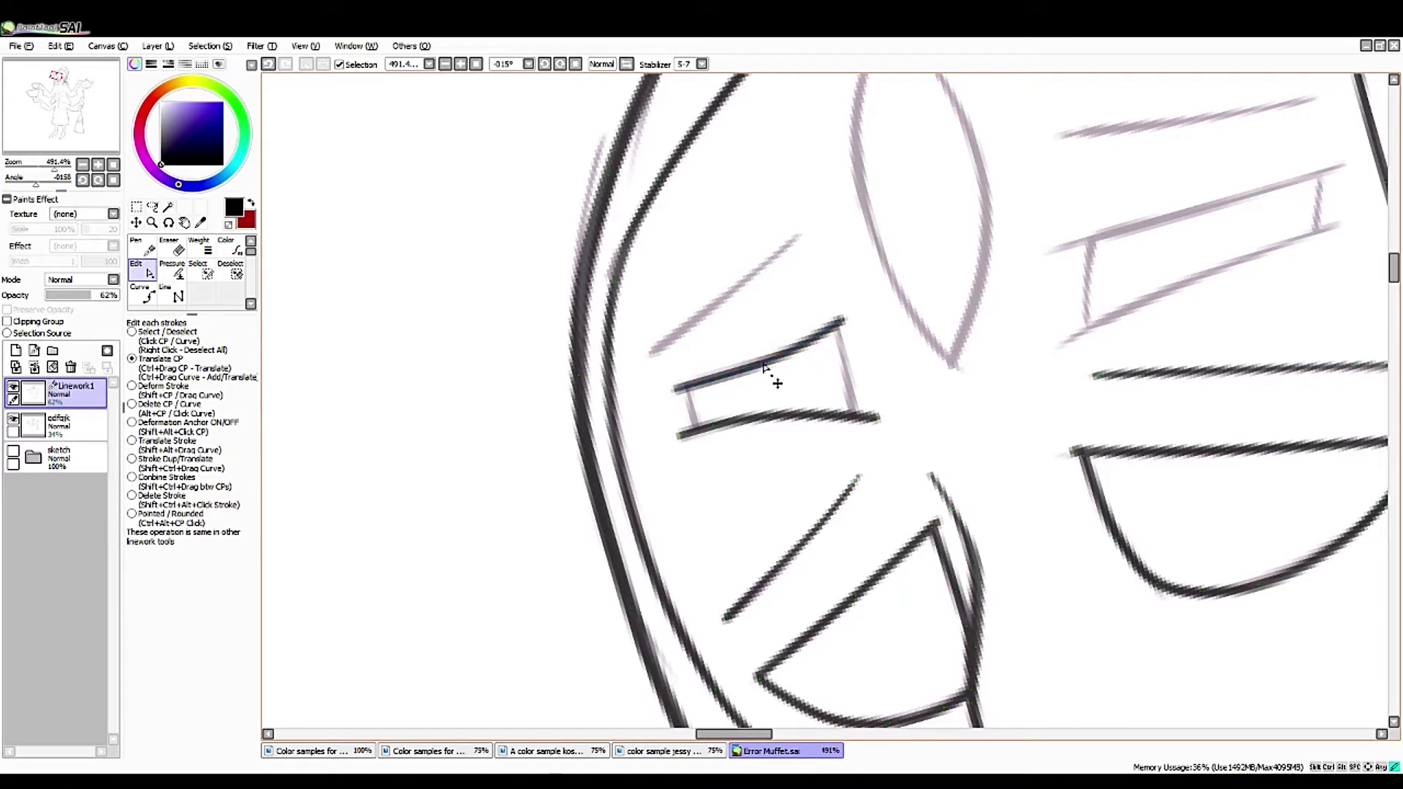
pyautogui.click(687, 437)
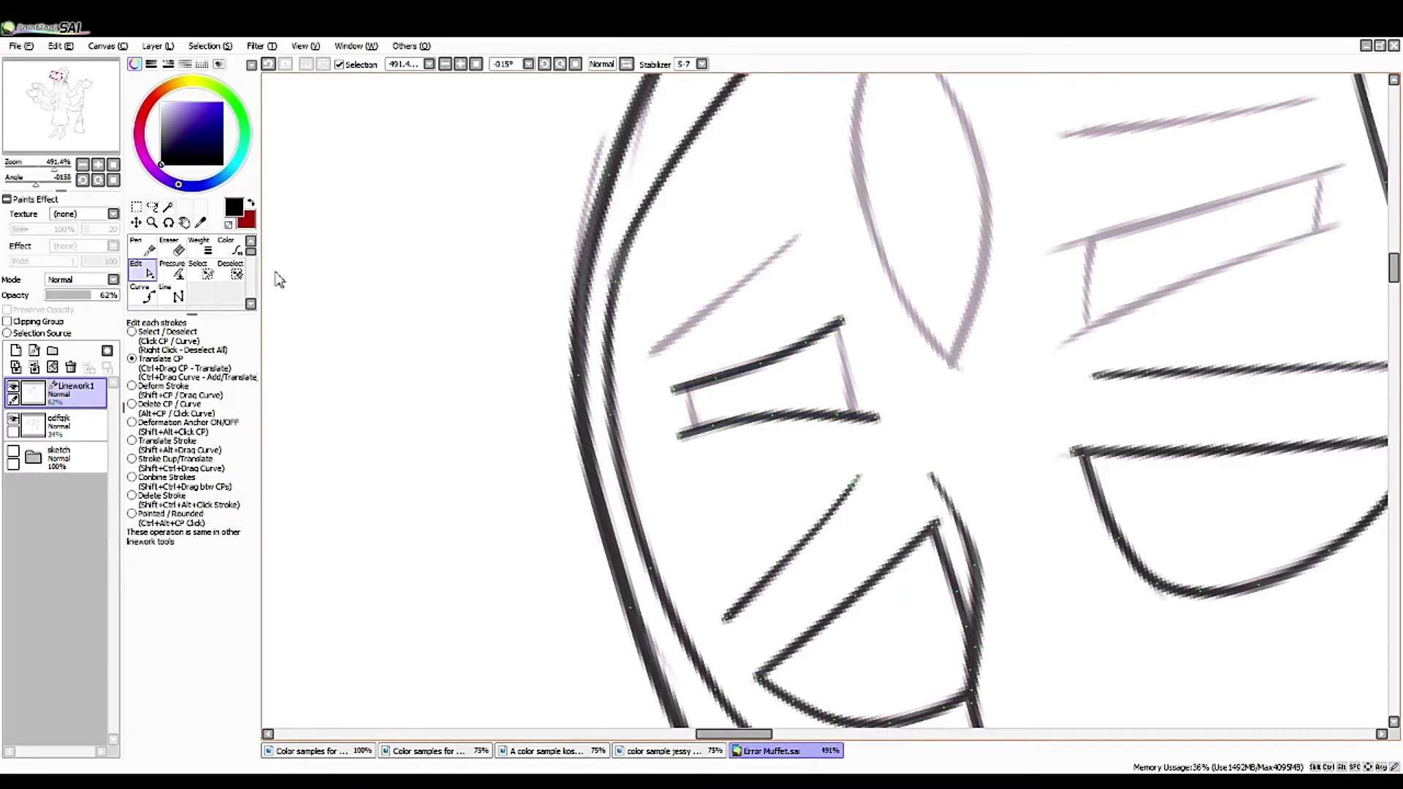
pyautogui.click(171, 271)
pyautogui.moveTo(915, 550); pyautogui.dragTo(902, 553)
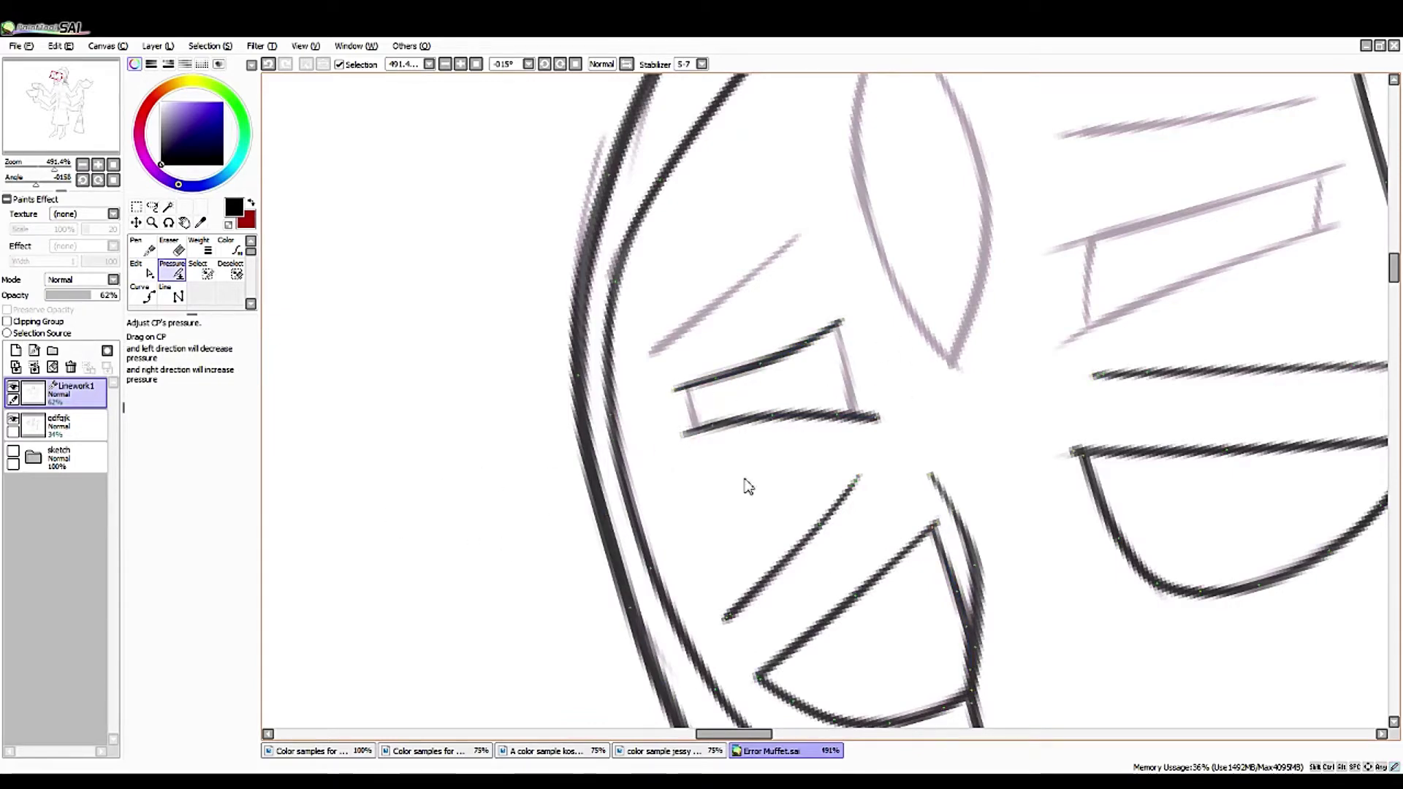
# - Close the short sides of the smaller rectangular eye and ink the crease line above each rectangular eye with the size 5 pen
pyautogui.press('n')
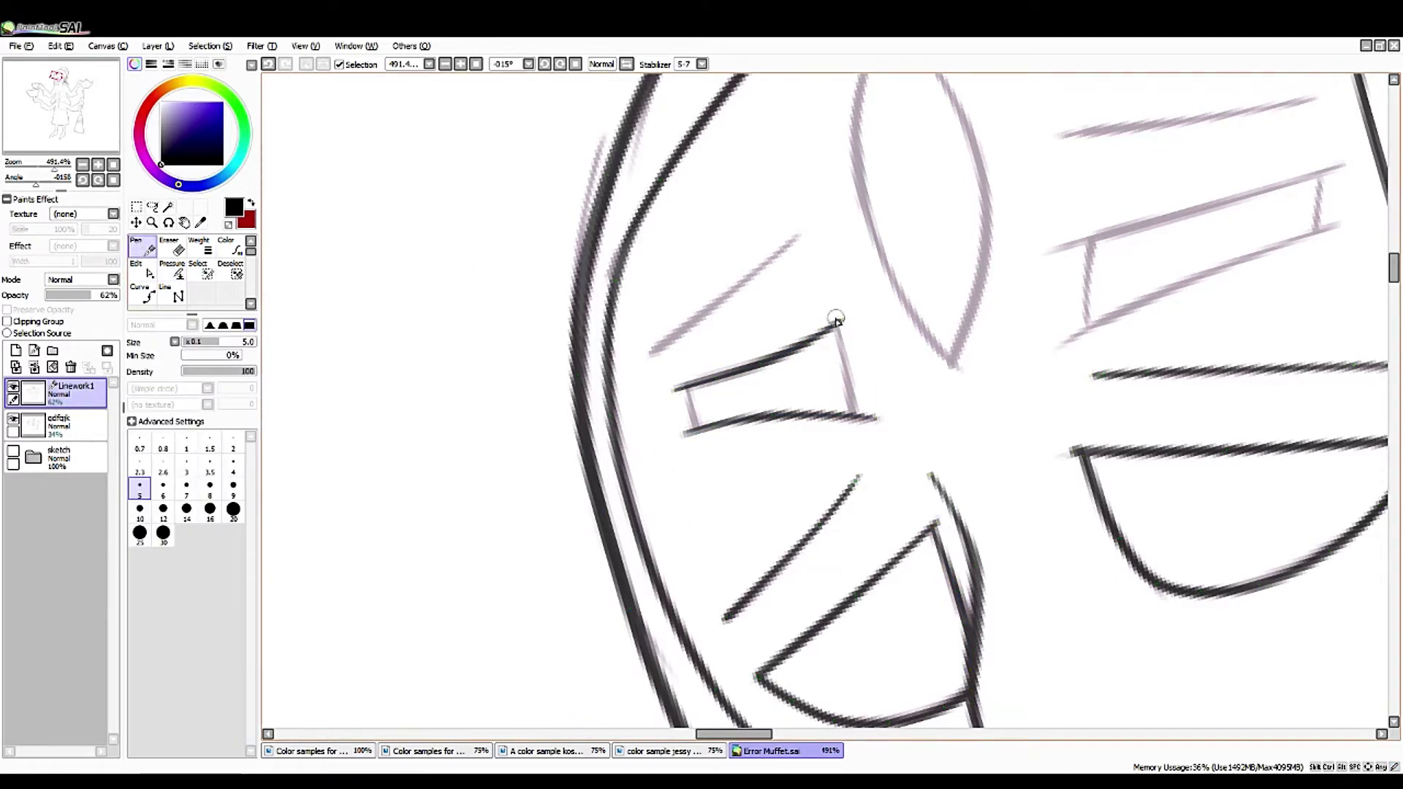
pyautogui.moveTo(782, 260); pyautogui.dragTo(783, 268)
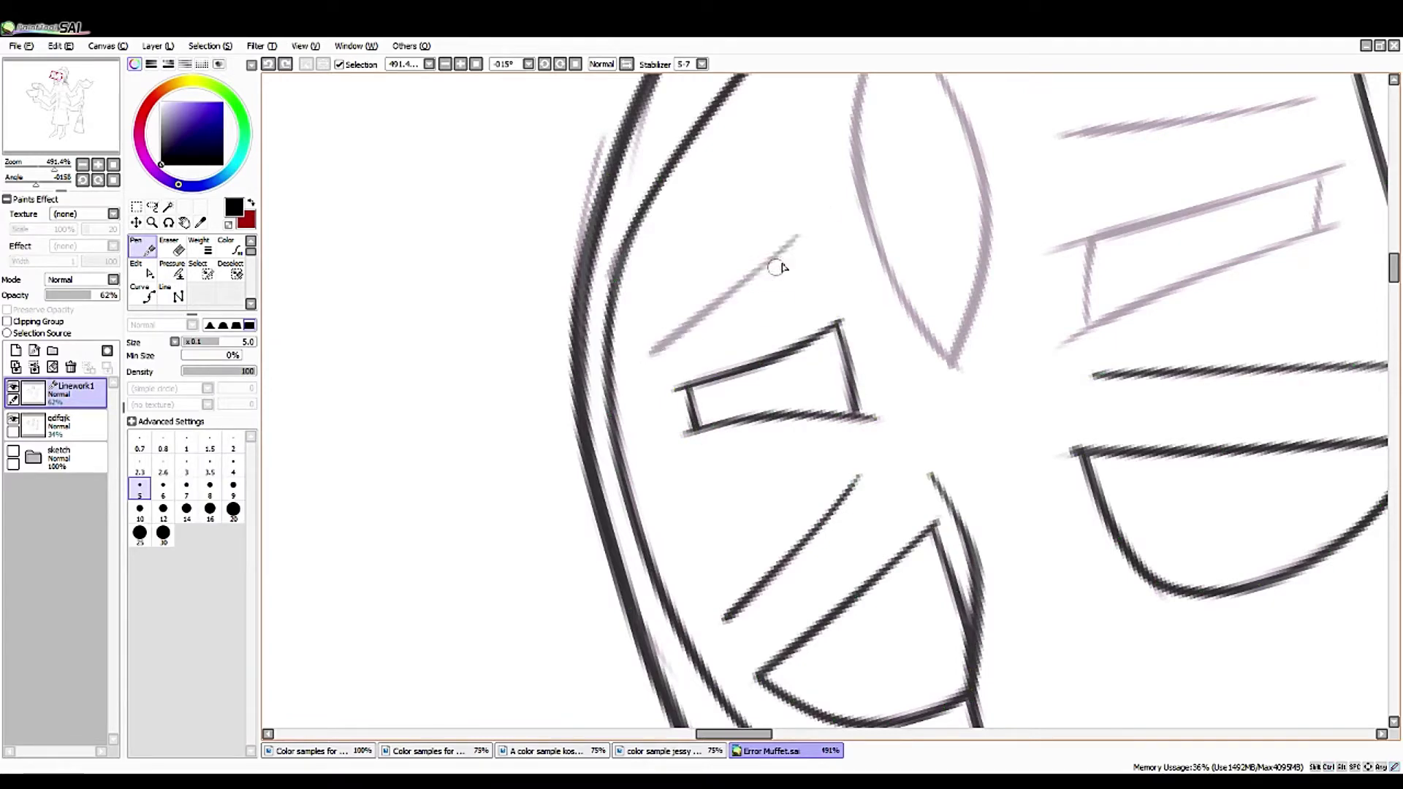
pyautogui.moveTo(645, 363); pyautogui.dragTo(811, 229)
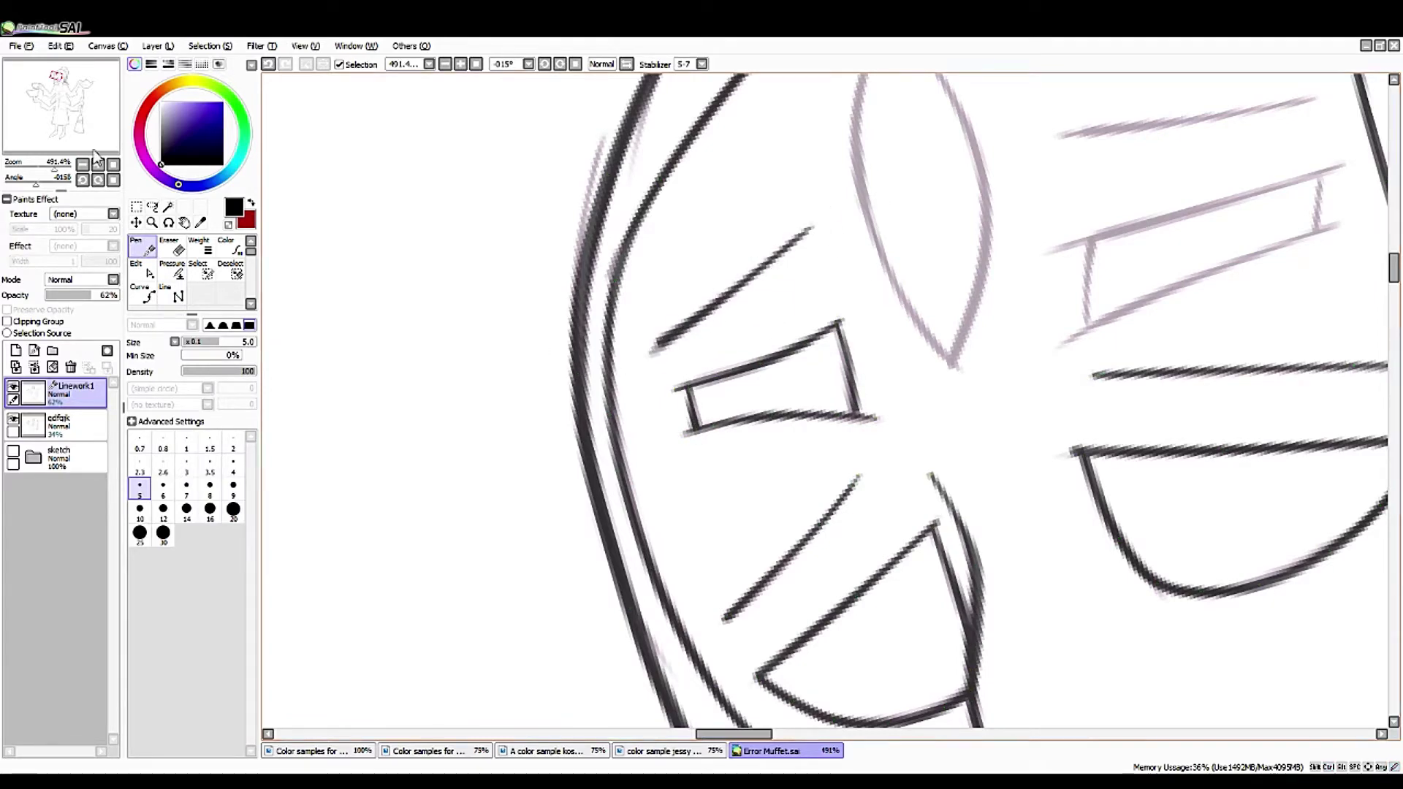
pyautogui.press('h')
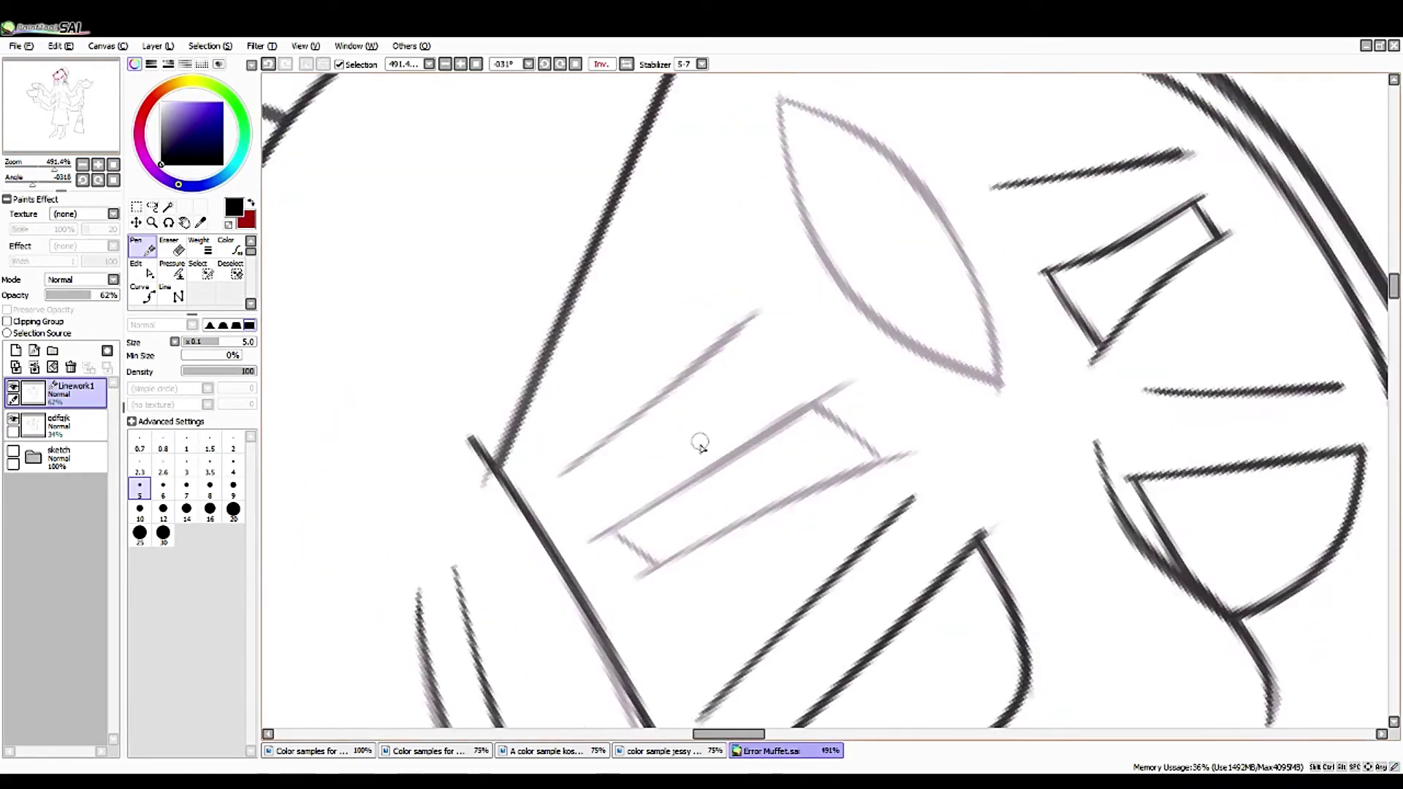
pyautogui.moveTo(559, 479)
pyautogui.mouseDown()
pyautogui.moveTo(756, 322)
pyautogui.moveTo(581, 475)
pyautogui.mouseUp()
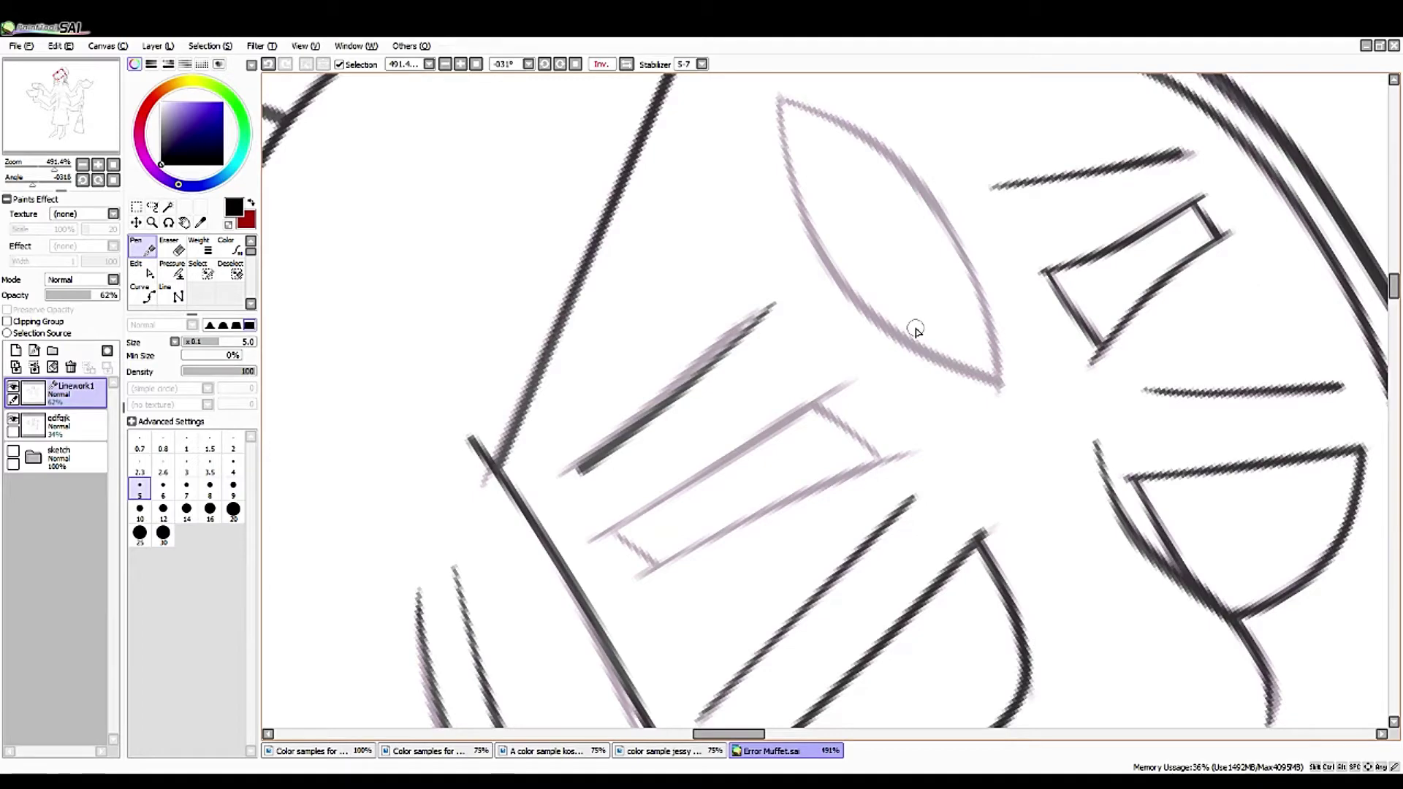
# - Trace the two long edges of the larger rectangular eye with the size 3 Curve tool and delete the stray end segments
pyautogui.click(142, 293)
pyautogui.scroll(-3, 622, 198)
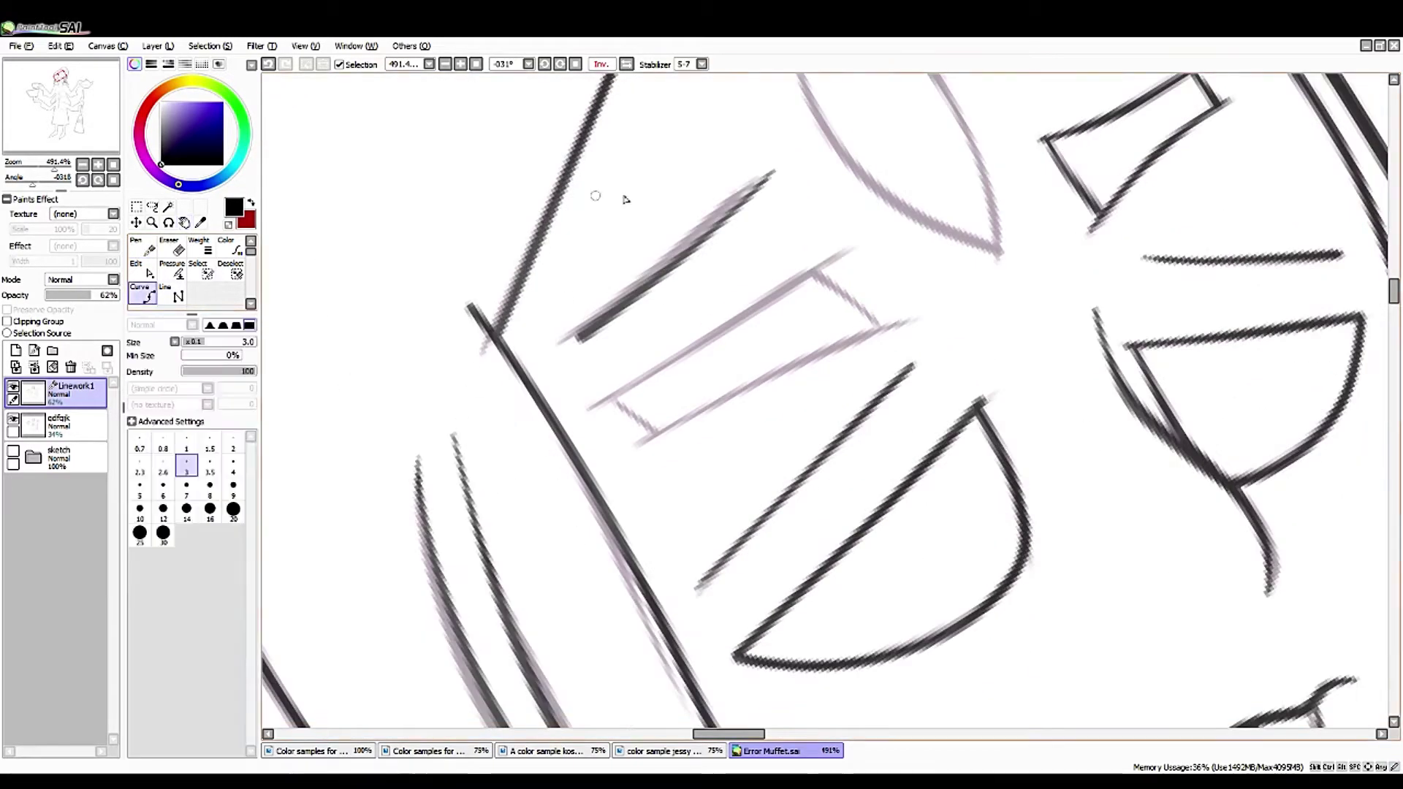
pyautogui.click(585, 409)
pyautogui.click(844, 248)
pyautogui.doubleClick(764, 336)
pyautogui.click(632, 457)
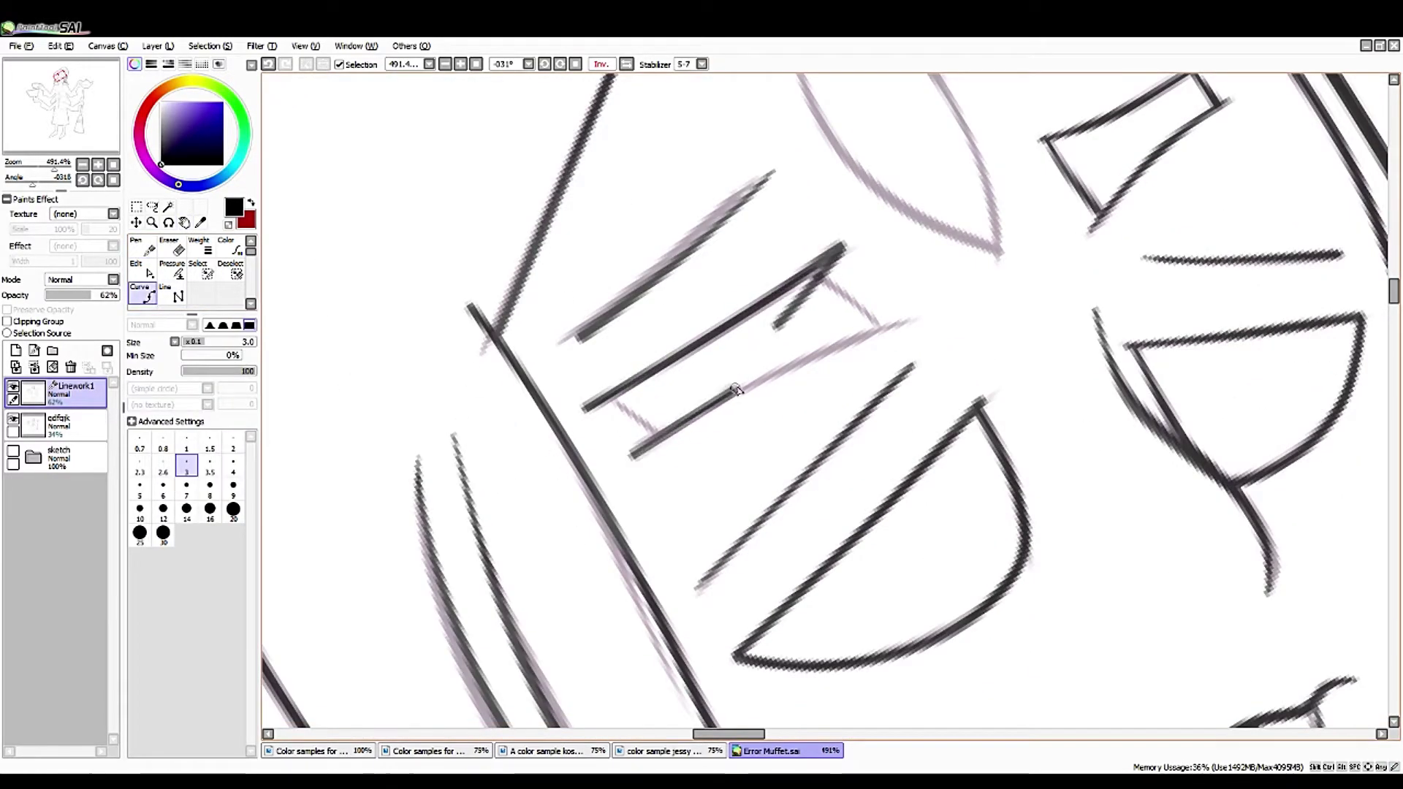
pyautogui.doubleClick(910, 322)
pyautogui.press('e')
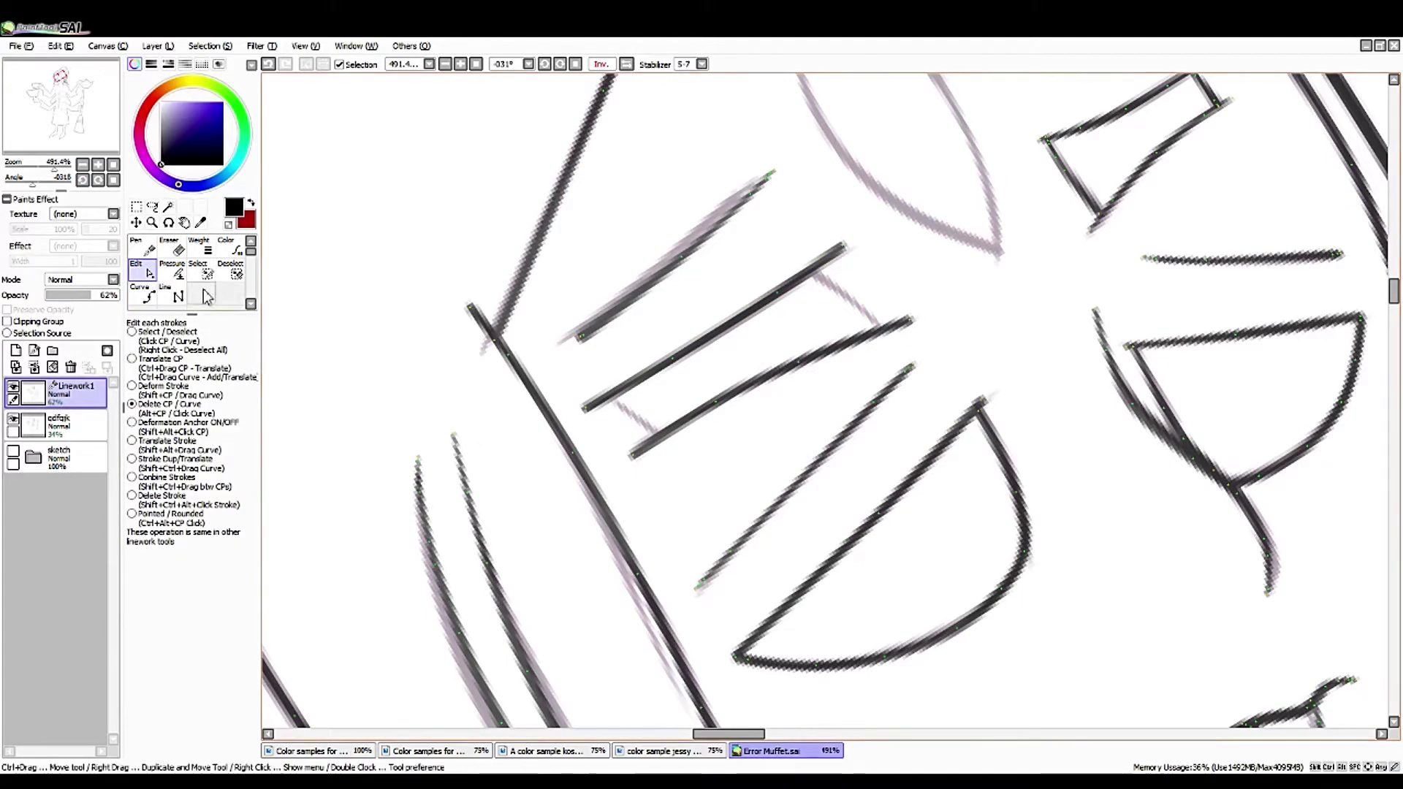
# - Adjust the control points of the larger rectangular eye's long edges and lower the pressure at their ends to taper them
pyautogui.press('ctrl')
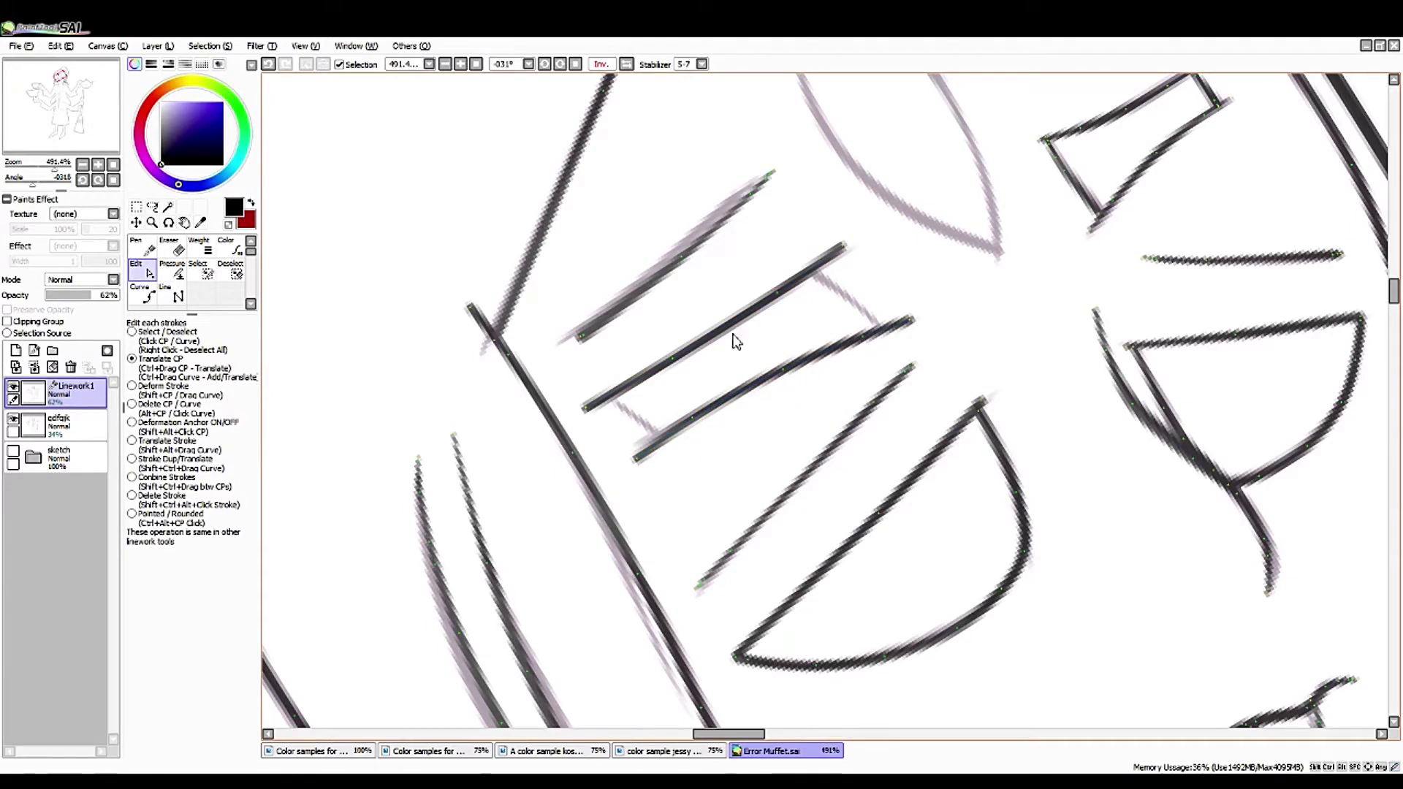
pyautogui.press('p')
pyautogui.moveTo(913, 320); pyautogui.dragTo(558, 557)
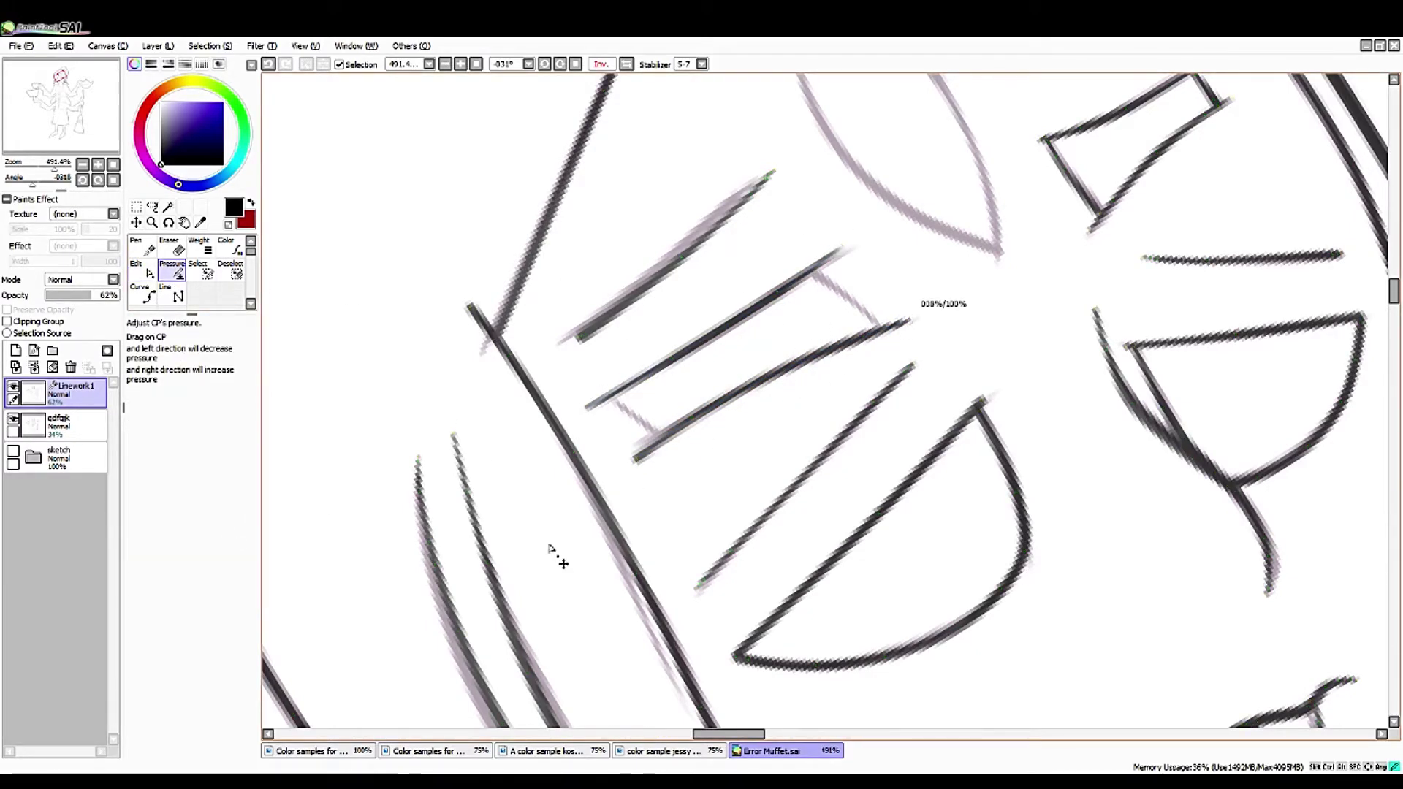
pyautogui.moveTo(899, 322); pyautogui.dragTo(763, 435)
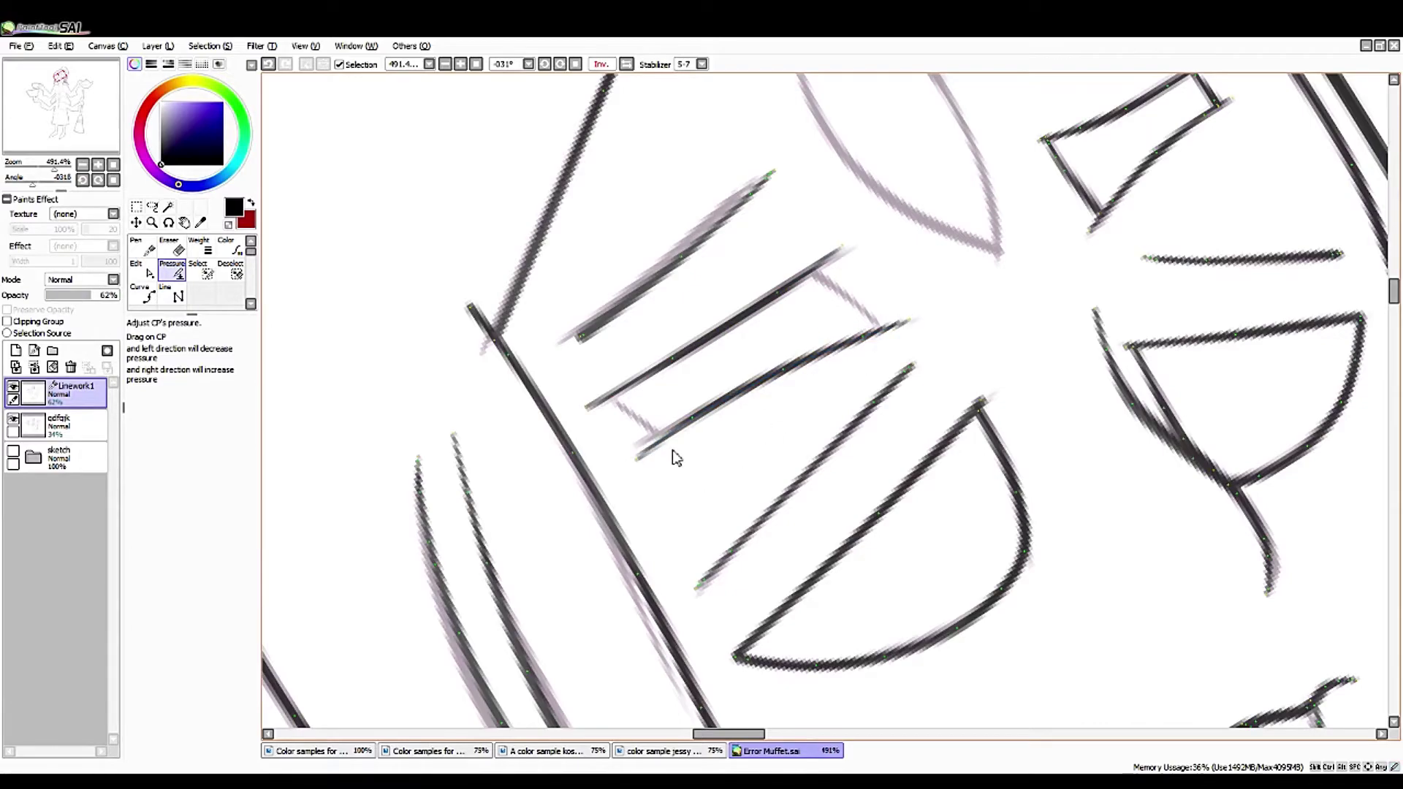
pyautogui.moveTo(677, 458); pyautogui.dragTo(643, 439)
# - Deform the long edges of the larger rectangular eye to reshape them slightly lower toward the hair lock
pyautogui.press('e')
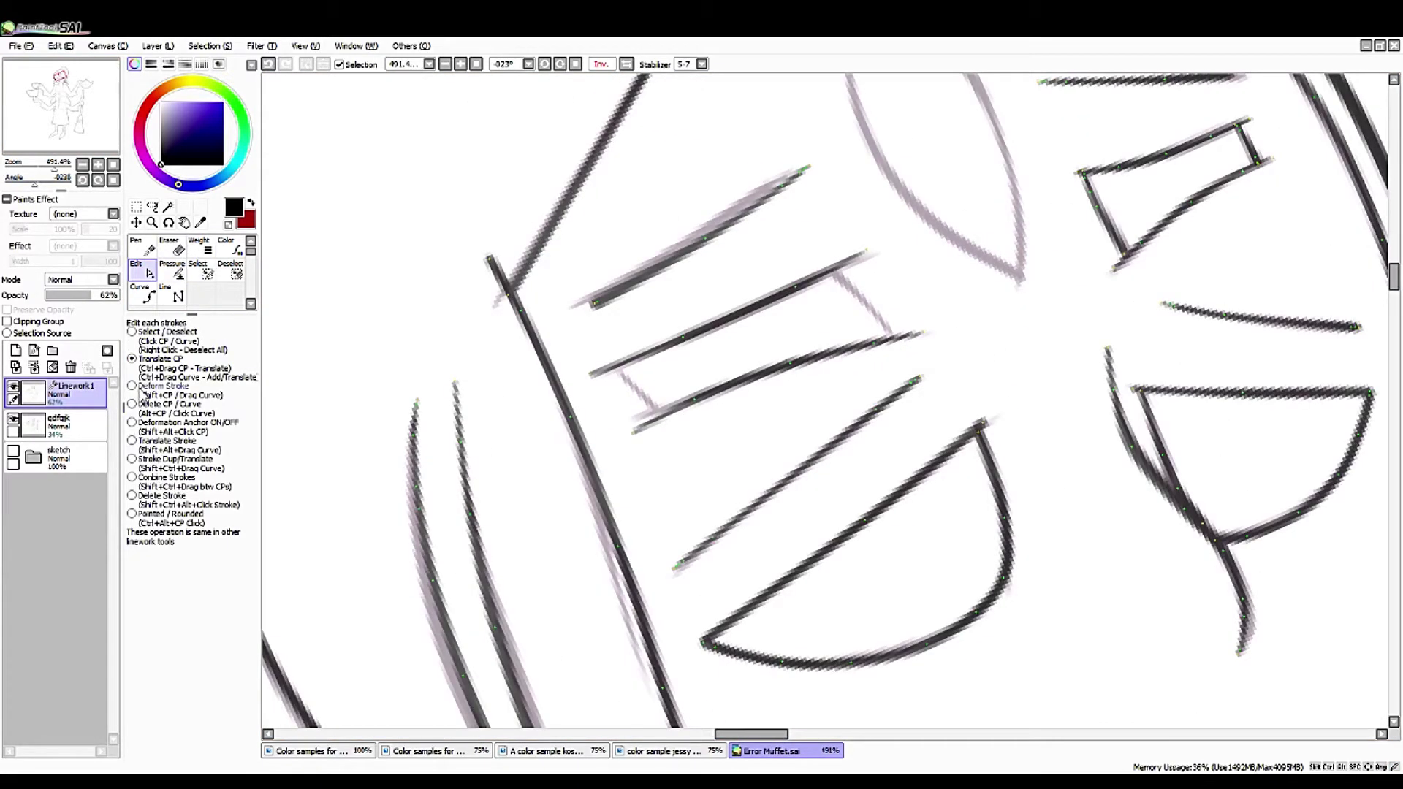
pyautogui.click(138, 387)
pyautogui.scroll(-1, 721, 138)
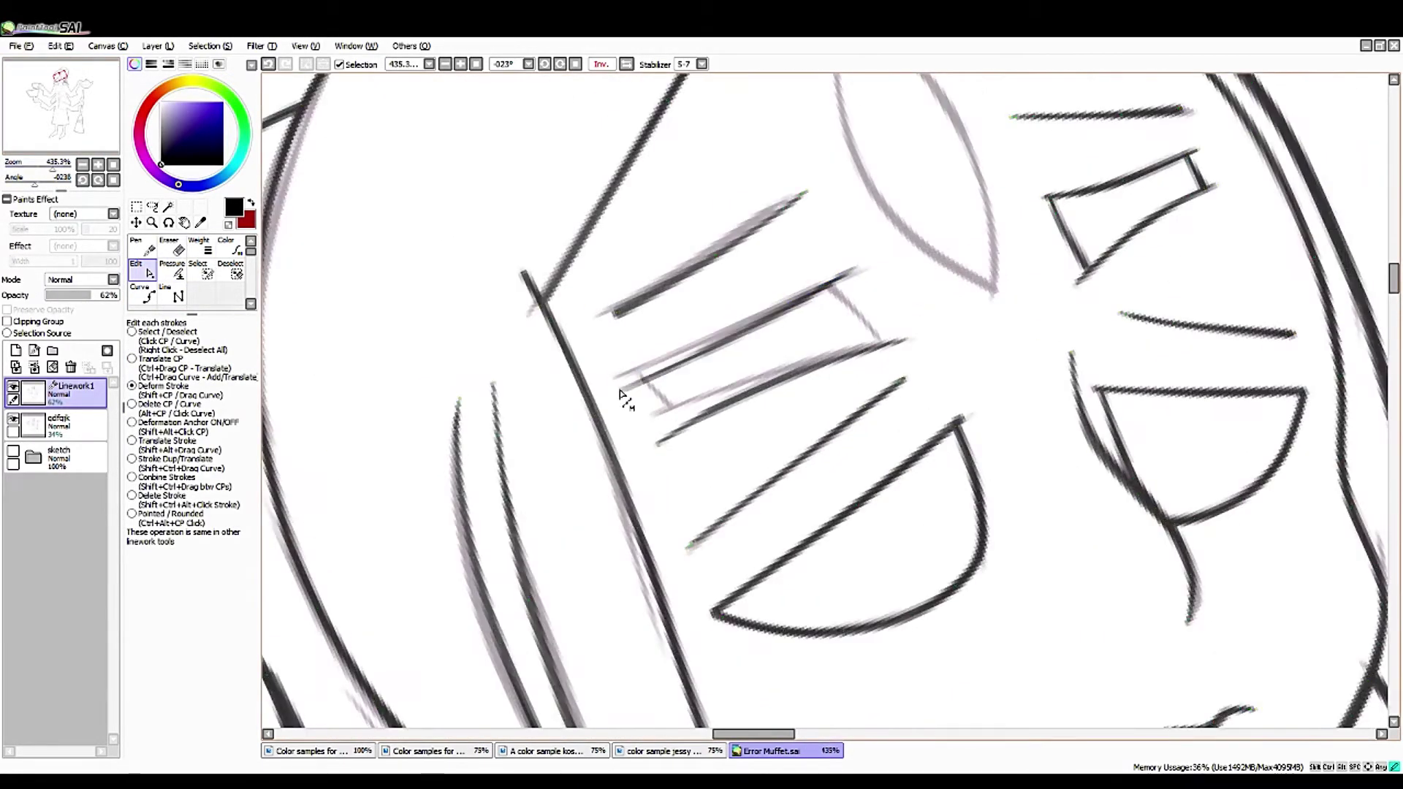
# - Ink the short sides of the larger rectangular eye with the size 5 pen to close its outline
pyautogui.press('n')
pyautogui.moveTo(284, 338); pyautogui.dragTo(475, 278)
pyautogui.scroll(6, 476, 276)
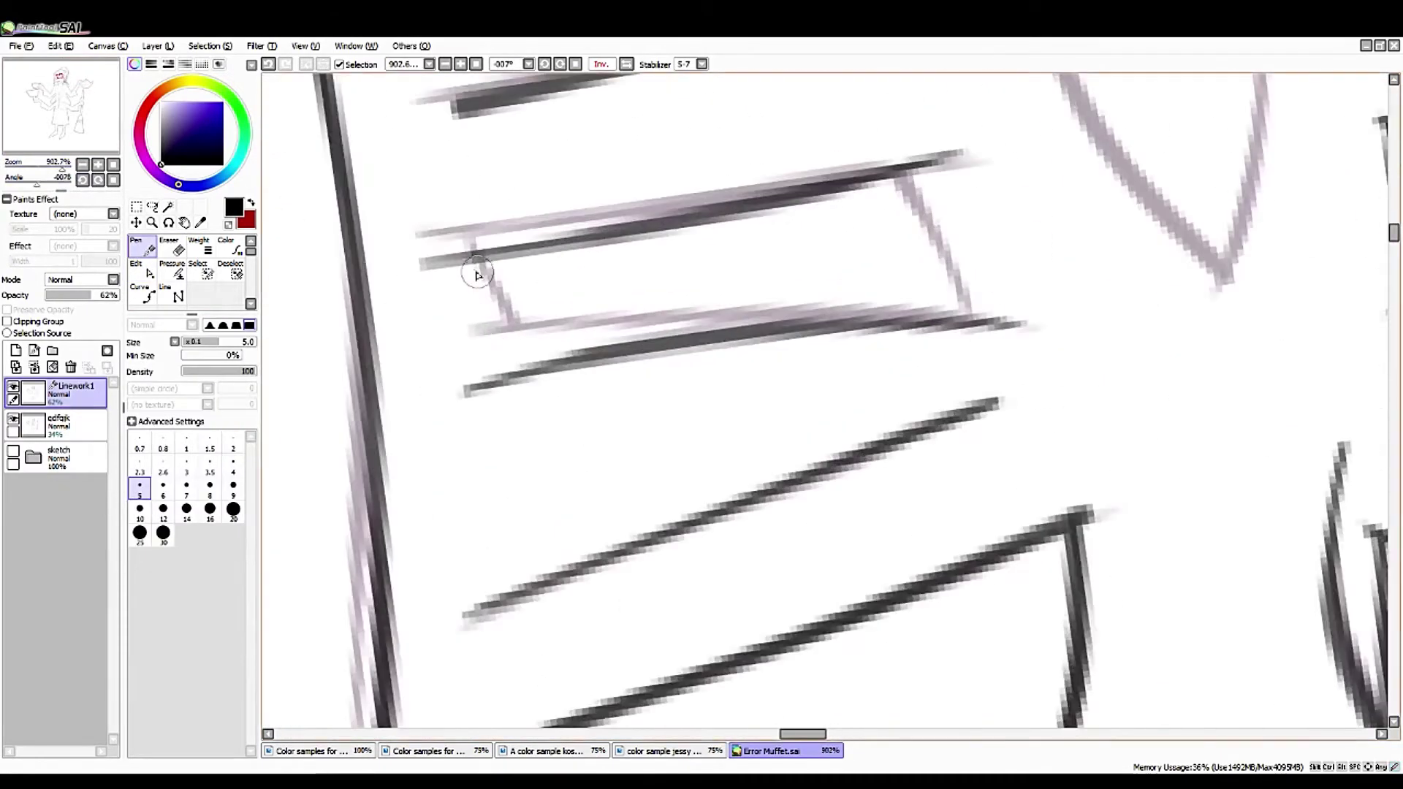
# - Trace both sides of the almond-shaped forehead eye with the size 3 Curve tool and delete the stray segment sticking out of its outline
pyautogui.press('h')
pyautogui.scroll(-5, 690, 245)
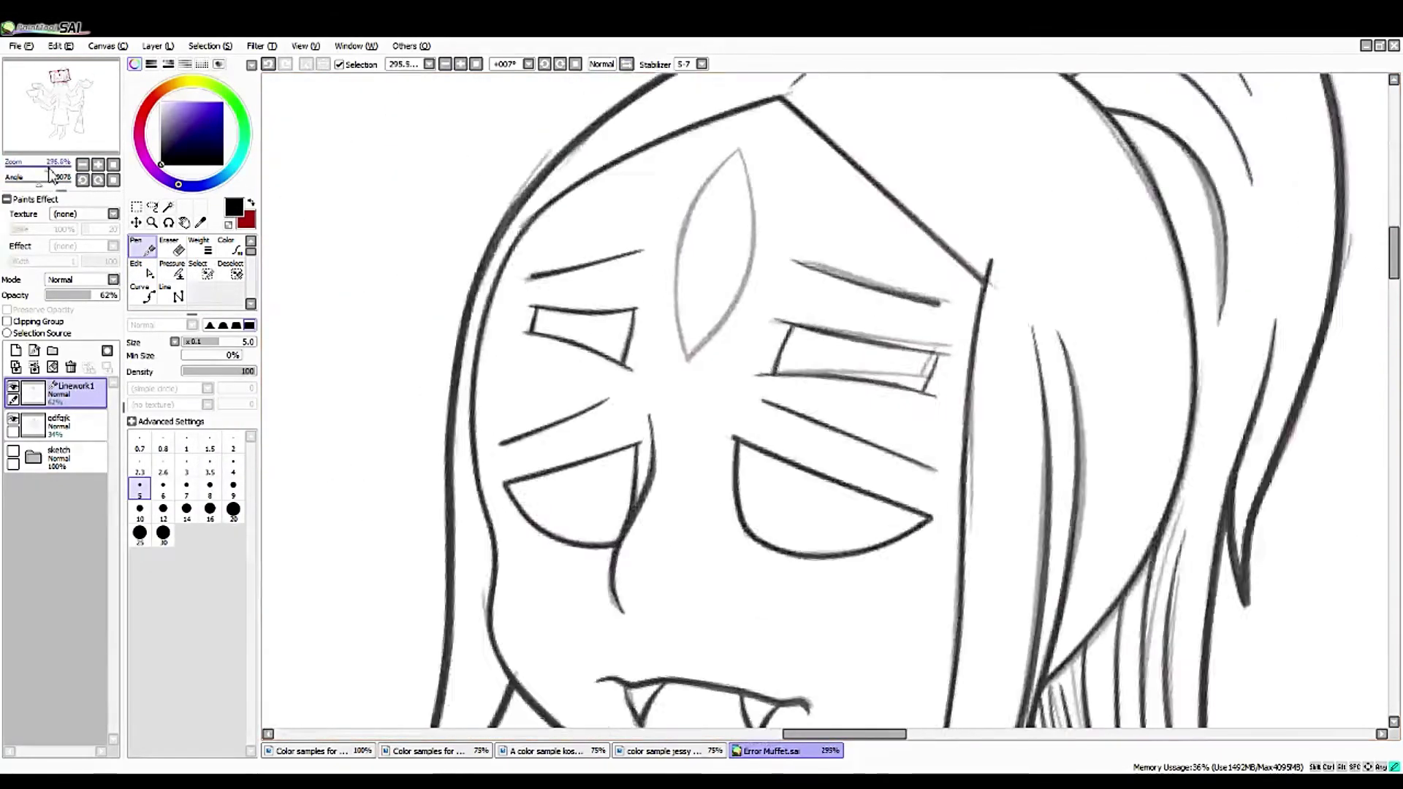
pyautogui.moveTo(57, 81)
pyautogui.mouseDown()
pyautogui.moveTo(40, 109)
pyautogui.moveTo(40, 93)
pyautogui.mouseUp()
pyautogui.moveTo(47, 167)
pyautogui.mouseDown()
pyautogui.moveTo(58, 168)
pyautogui.moveTo(48, 188)
pyautogui.mouseUp()
pyautogui.click(144, 296)
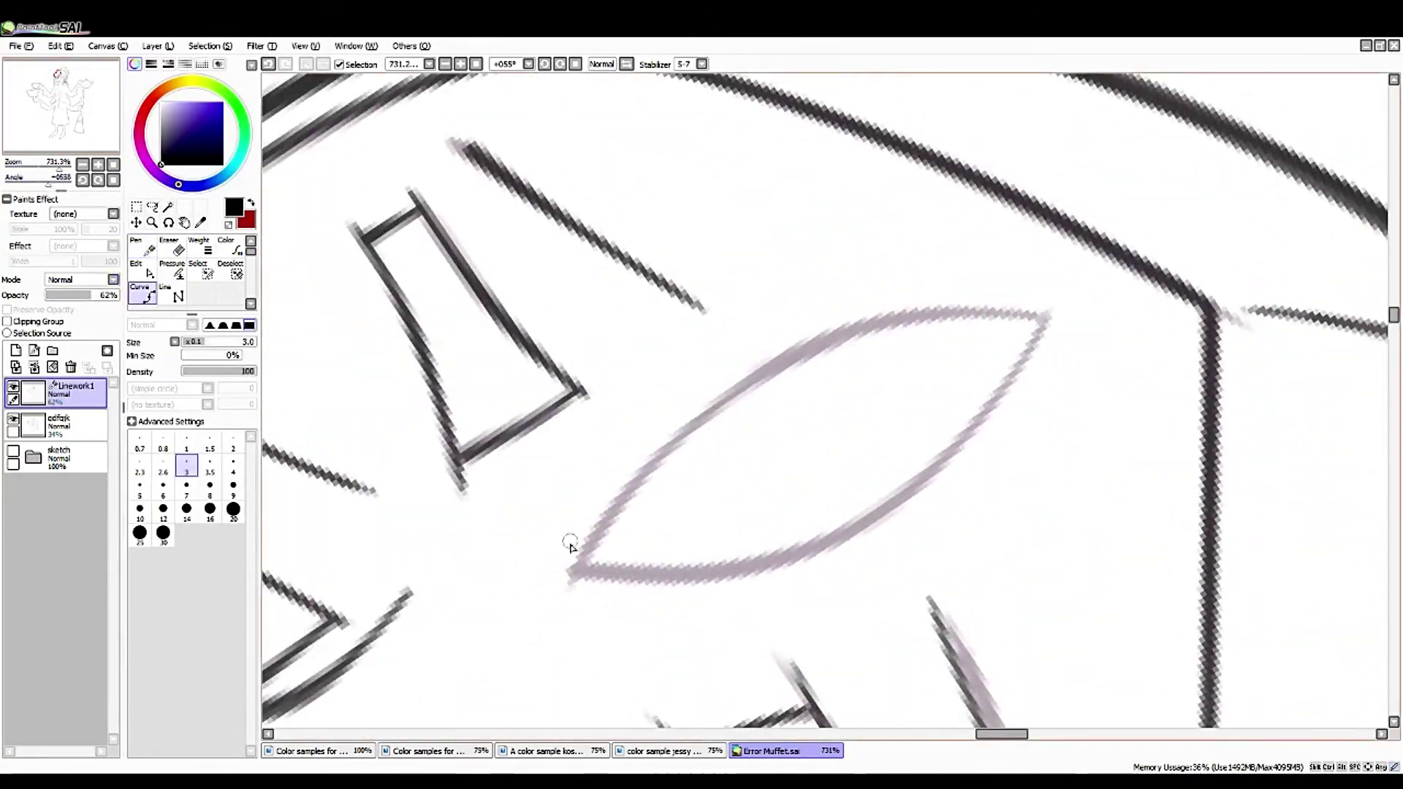
pyautogui.click(567, 580)
pyautogui.click(767, 384)
pyautogui.click(1046, 316)
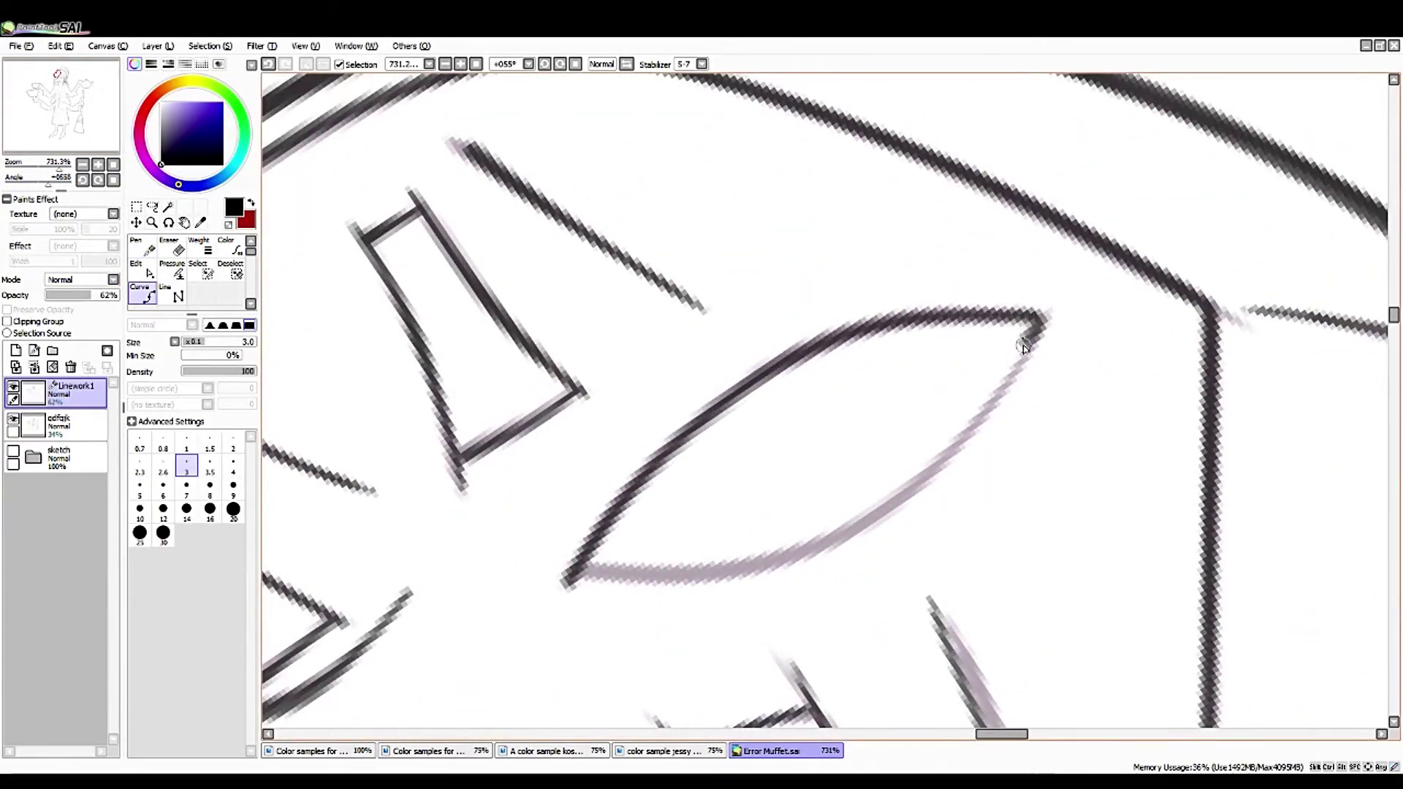
pyautogui.click(914, 468)
pyautogui.doubleClick(572, 576)
pyautogui.click(144, 272)
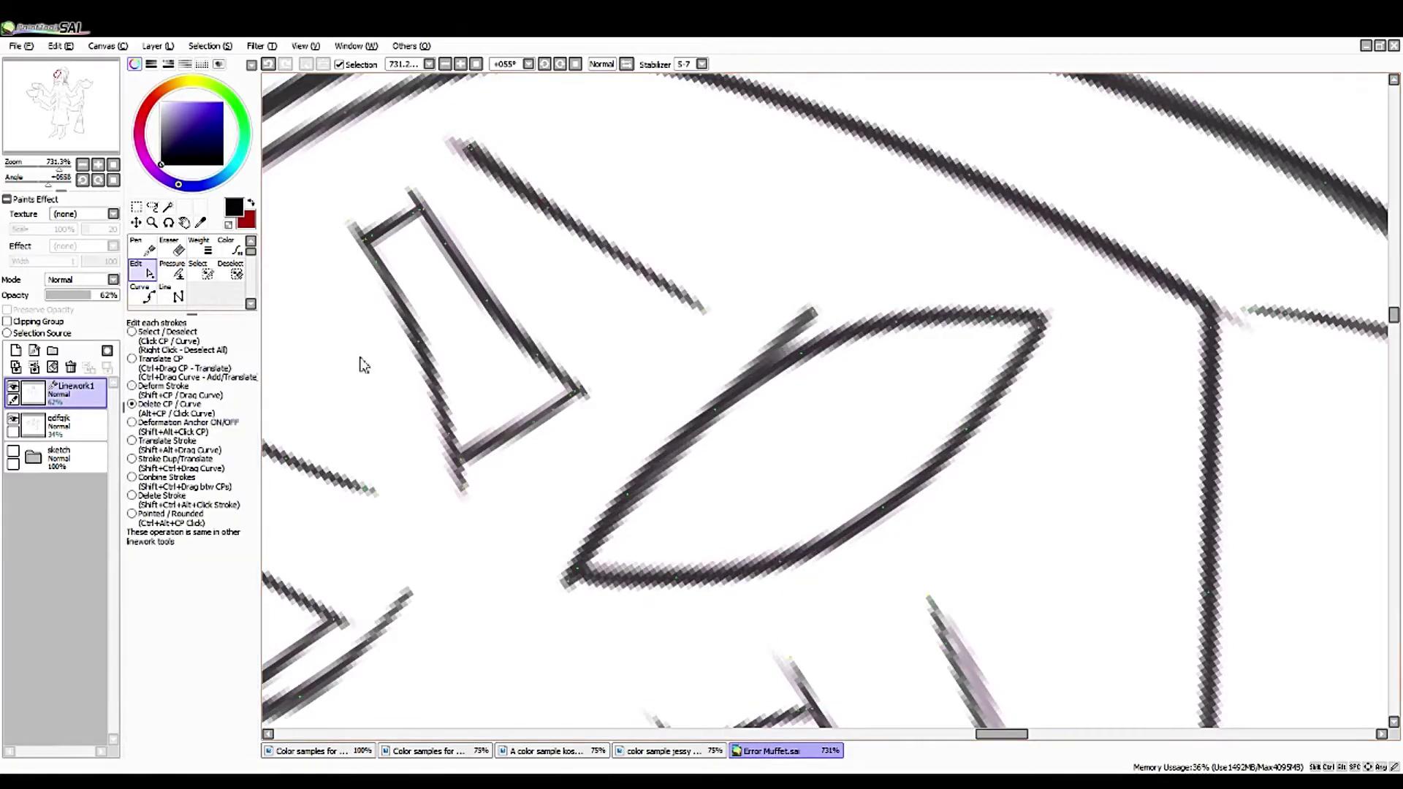
pyautogui.click(797, 323)
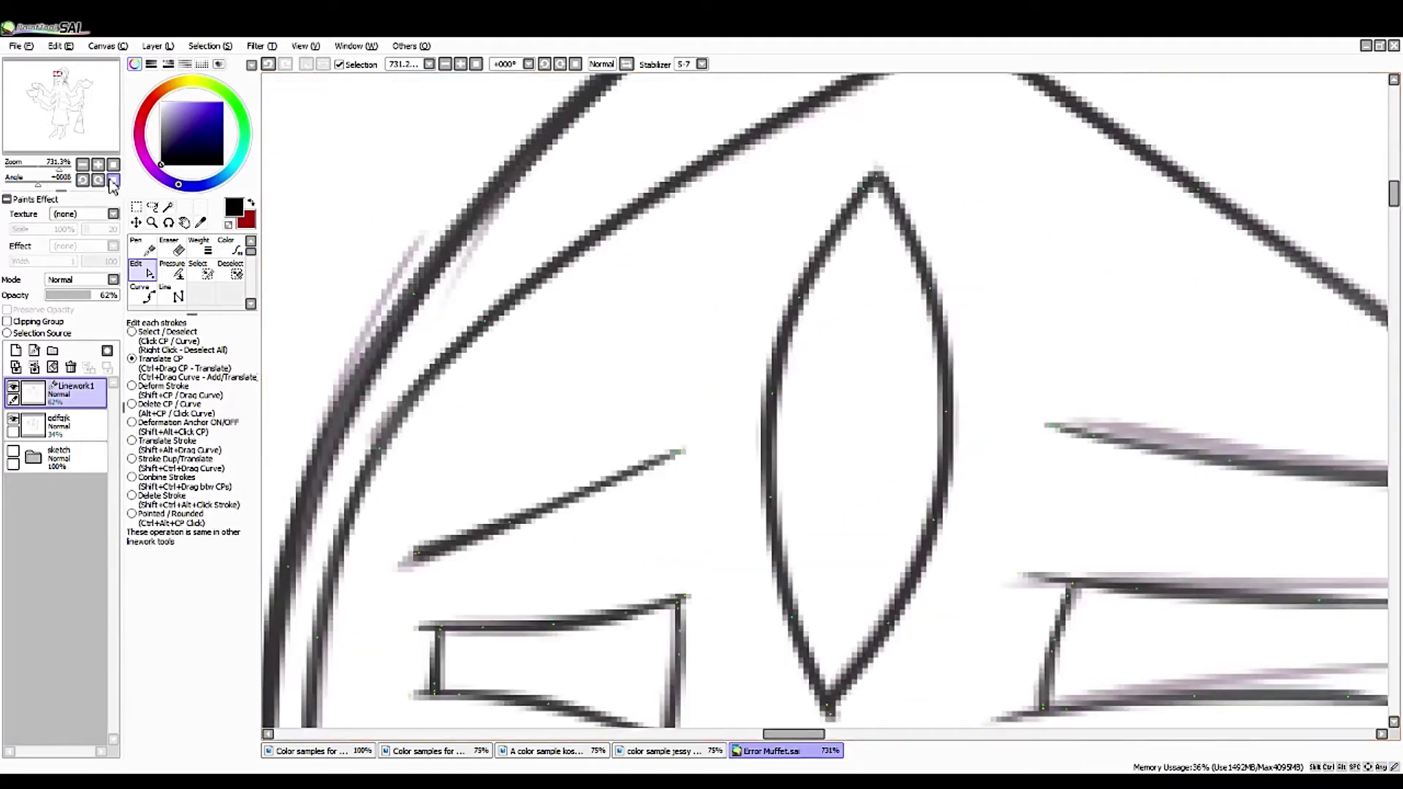
# - Trace the sketched collar line below the neck, from one neck-and-shoulder junction to the other, with the size 3 Curve tool
pyautogui.press('Home')
pyautogui.scroll(-1, 839, 676)
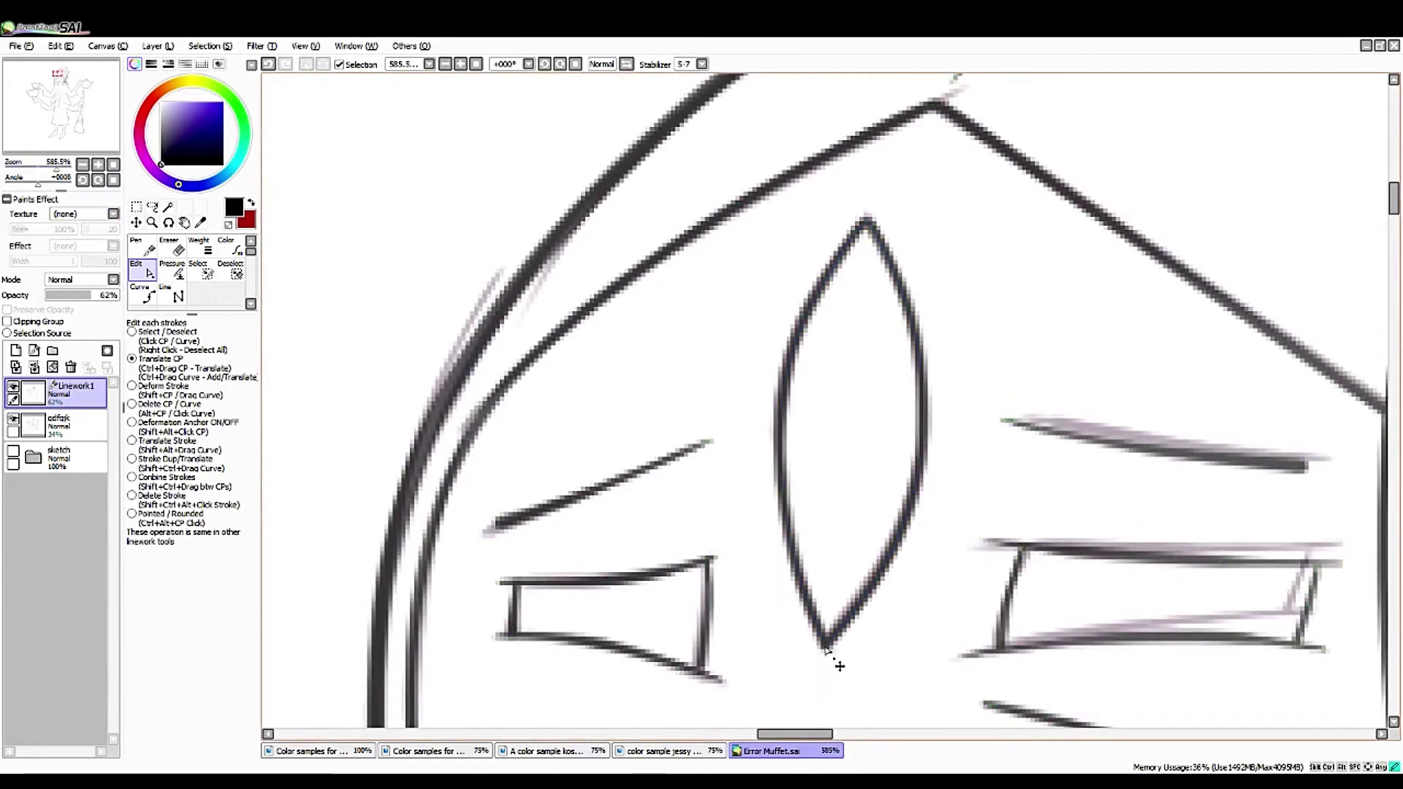
pyautogui.moveTo(65, 161)
pyautogui.mouseDown()
pyautogui.moveTo(24, 161)
pyautogui.moveTo(53, 160)
pyautogui.mouseUp()
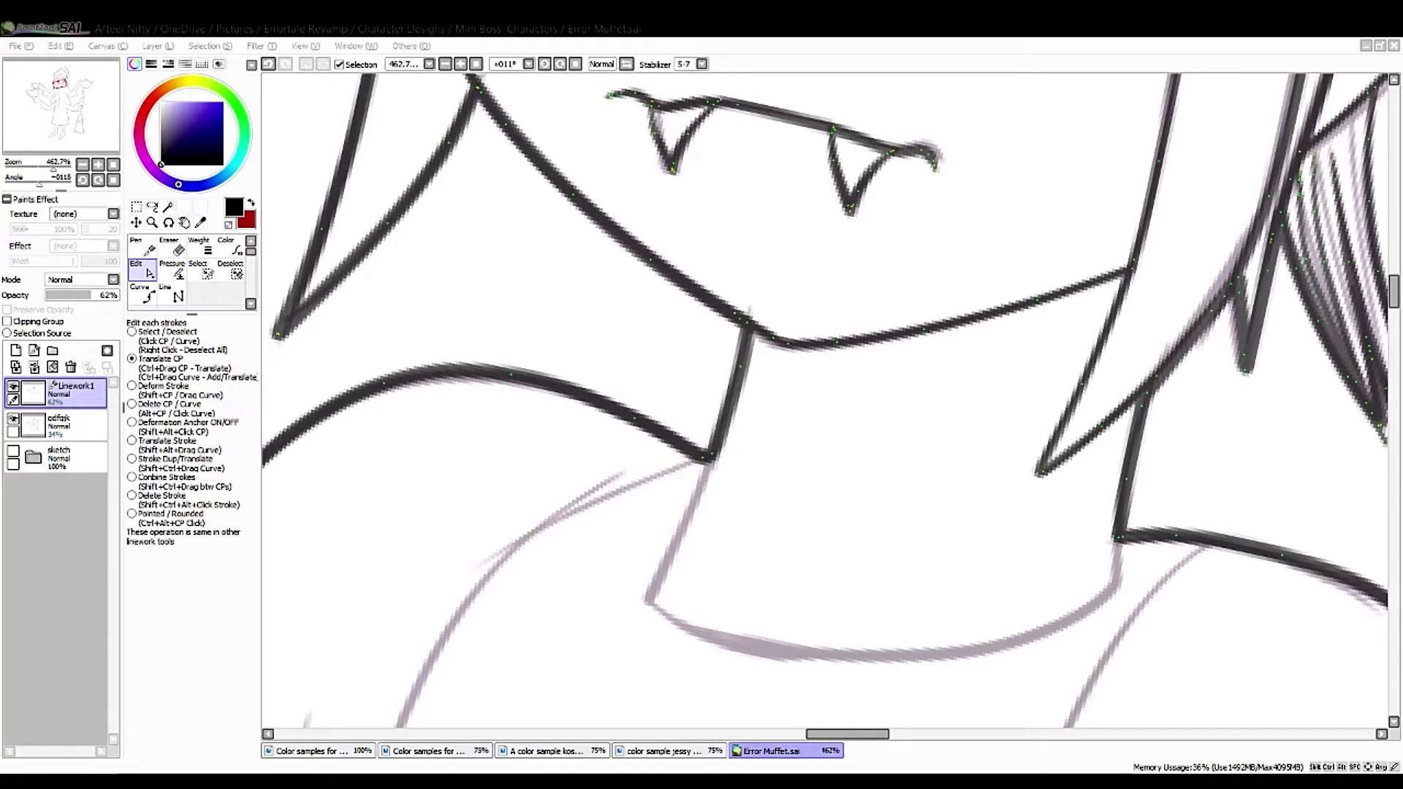
pyautogui.click(898, 499)
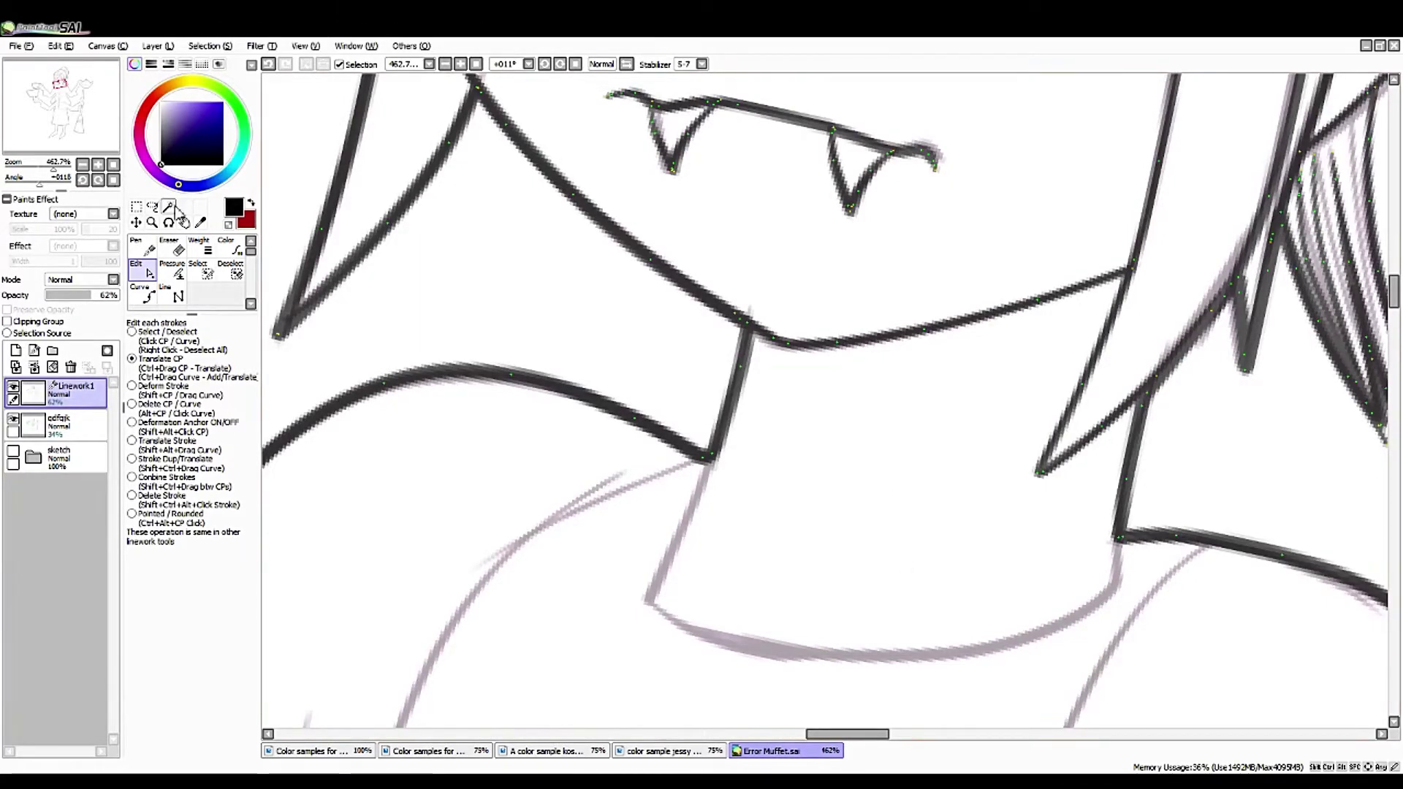
pyautogui.click(142, 292)
pyautogui.scroll(-3, 539, 344)
pyautogui.scroll(-5, 539, 344)
pyautogui.scroll(8, 667, 153)
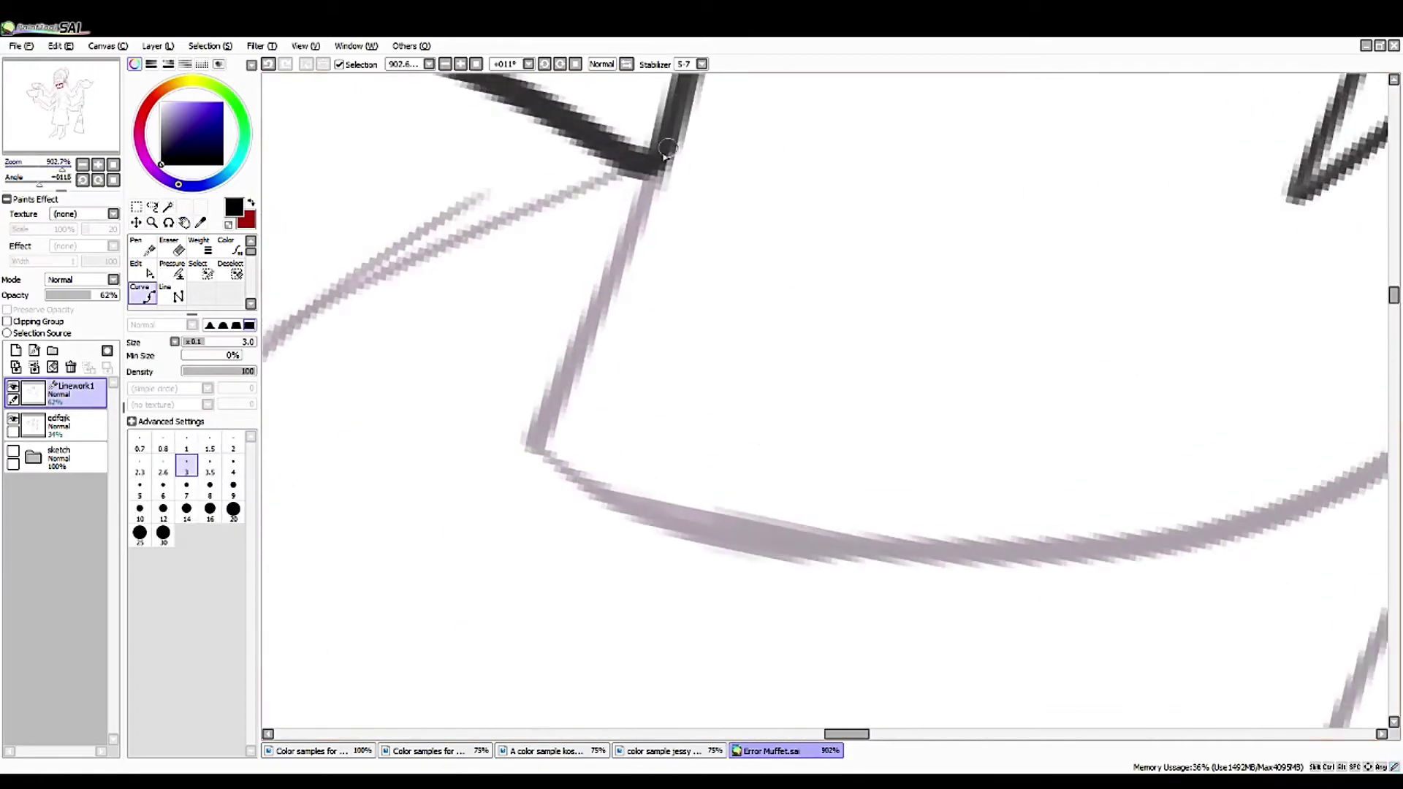
pyautogui.moveTo(666, 150)
pyautogui.mouseDown()
pyautogui.moveTo(535, 436)
pyautogui.moveTo(625, 514)
pyautogui.moveTo(977, 570)
pyautogui.moveTo(663, 514)
pyautogui.moveTo(834, 550)
pyautogui.moveTo(1209, 554)
pyautogui.moveTo(1092, 555)
pyautogui.moveTo(1236, 532)
pyautogui.moveTo(1351, 486)
pyautogui.moveTo(889, 300)
pyautogui.moveTo(900, 331)
pyautogui.mouseUp()
pyautogui.scroll(-1, 1236, 534)
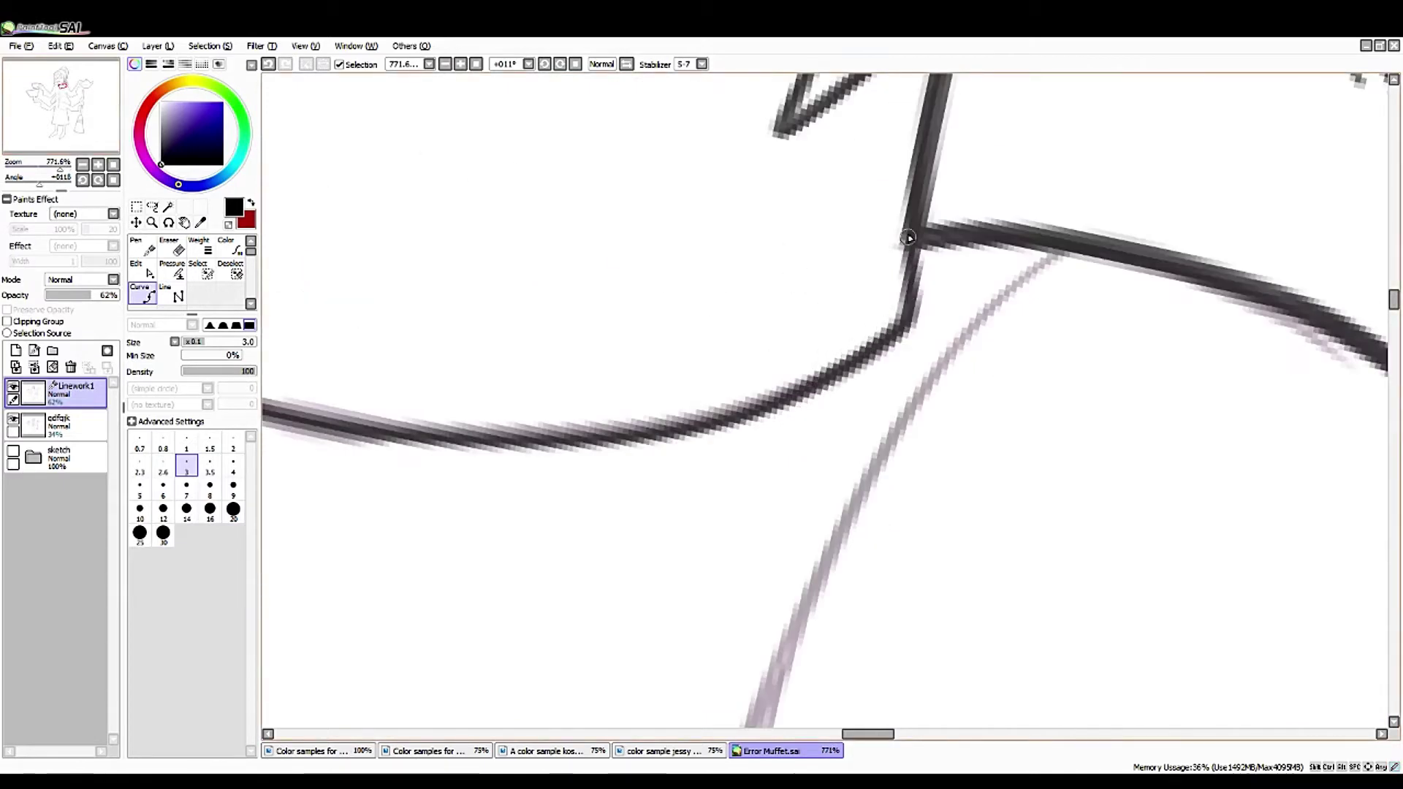
# - Move the control points of the collar line and its shoulder junctions to refine the corners and the curve
pyautogui.click(143, 270)
pyautogui.click(132, 405)
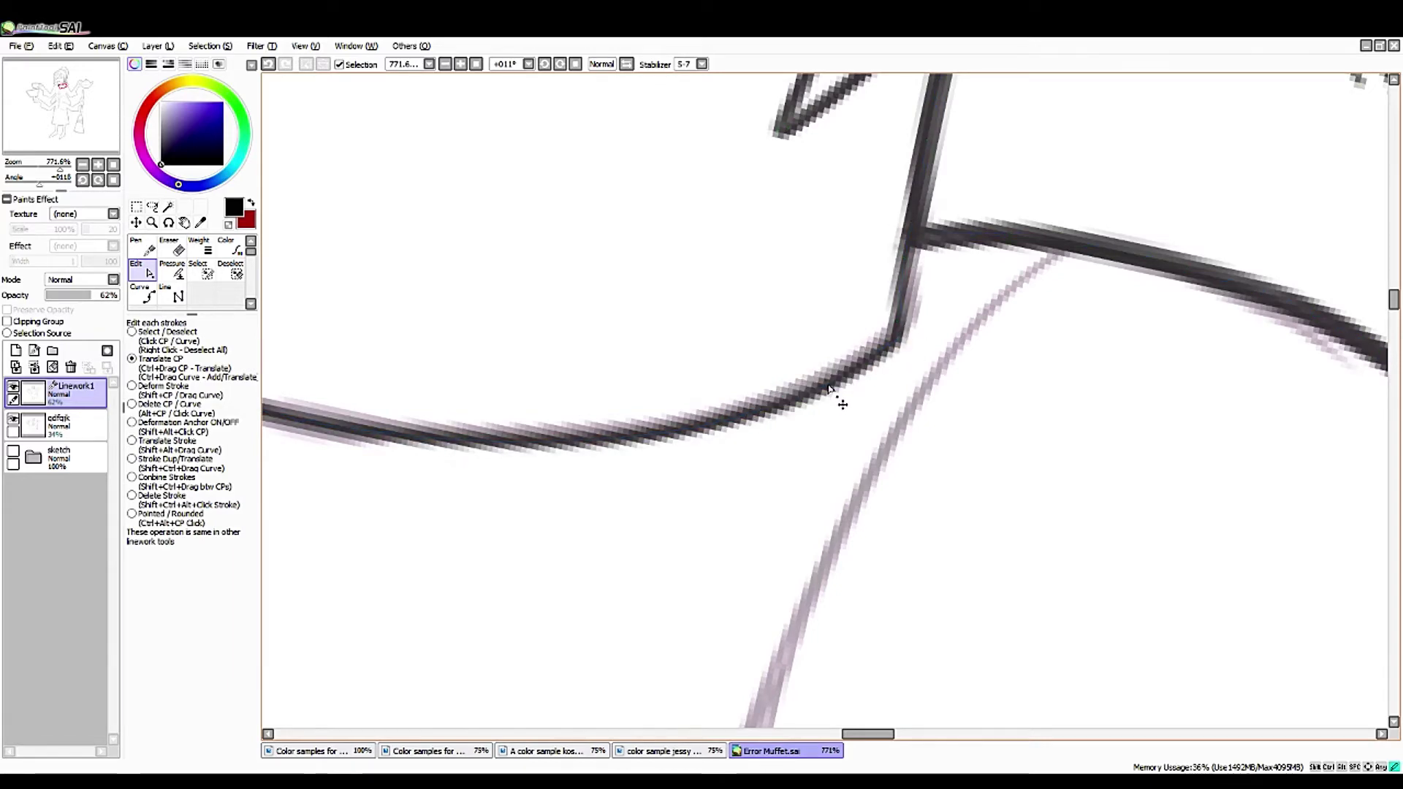
pyautogui.moveTo(636, 459)
pyautogui.mouseDown()
pyautogui.moveTo(658, 410)
pyautogui.moveTo(642, 407)
pyautogui.mouseUp()
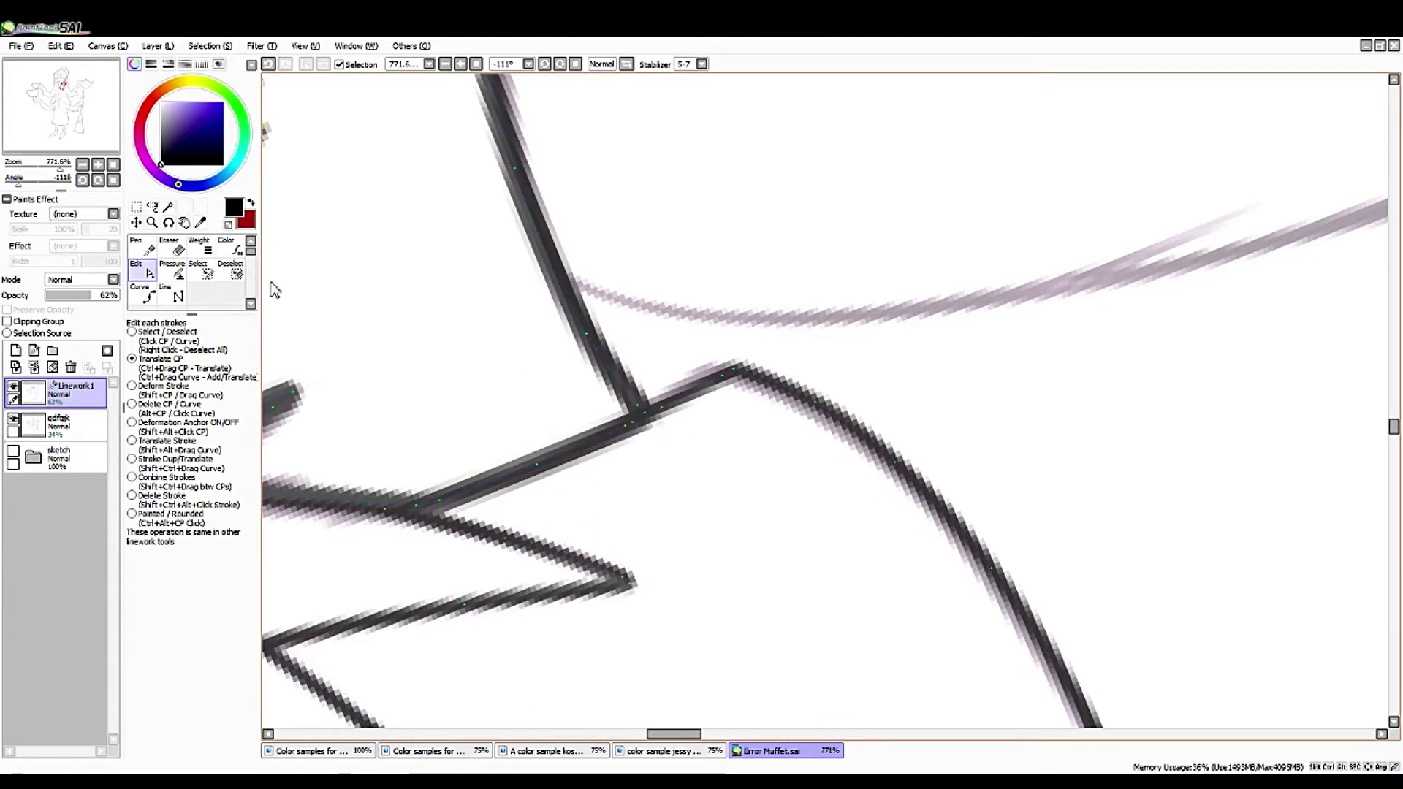
pyautogui.moveTo(274, 291); pyautogui.dragTo(508, 401)
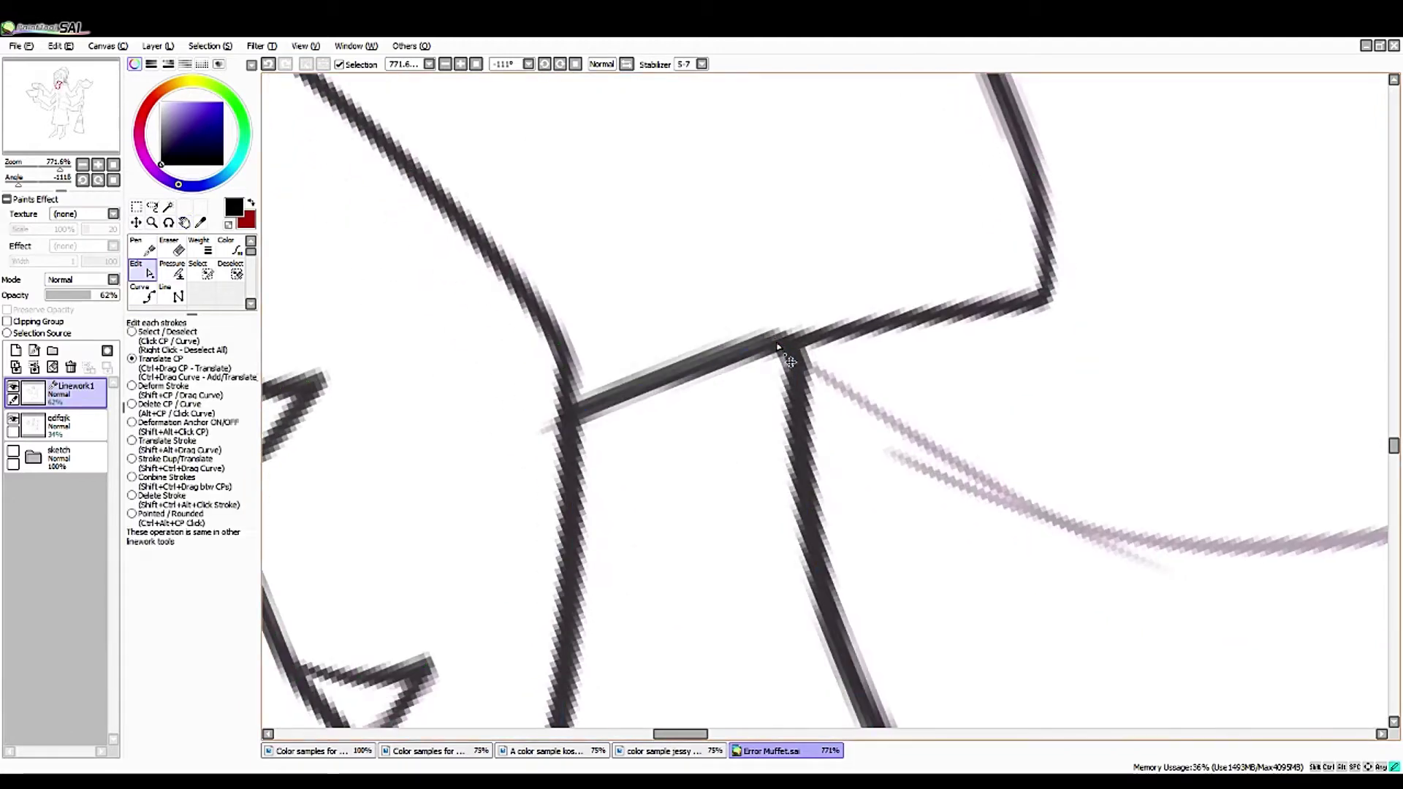
pyautogui.moveTo(779, 349)
pyautogui.mouseDown()
pyautogui.moveTo(790, 366)
pyautogui.moveTo(733, 366)
pyautogui.moveTo(774, 359)
pyautogui.moveTo(789, 337)
pyautogui.mouseUp()
pyautogui.press('Home')
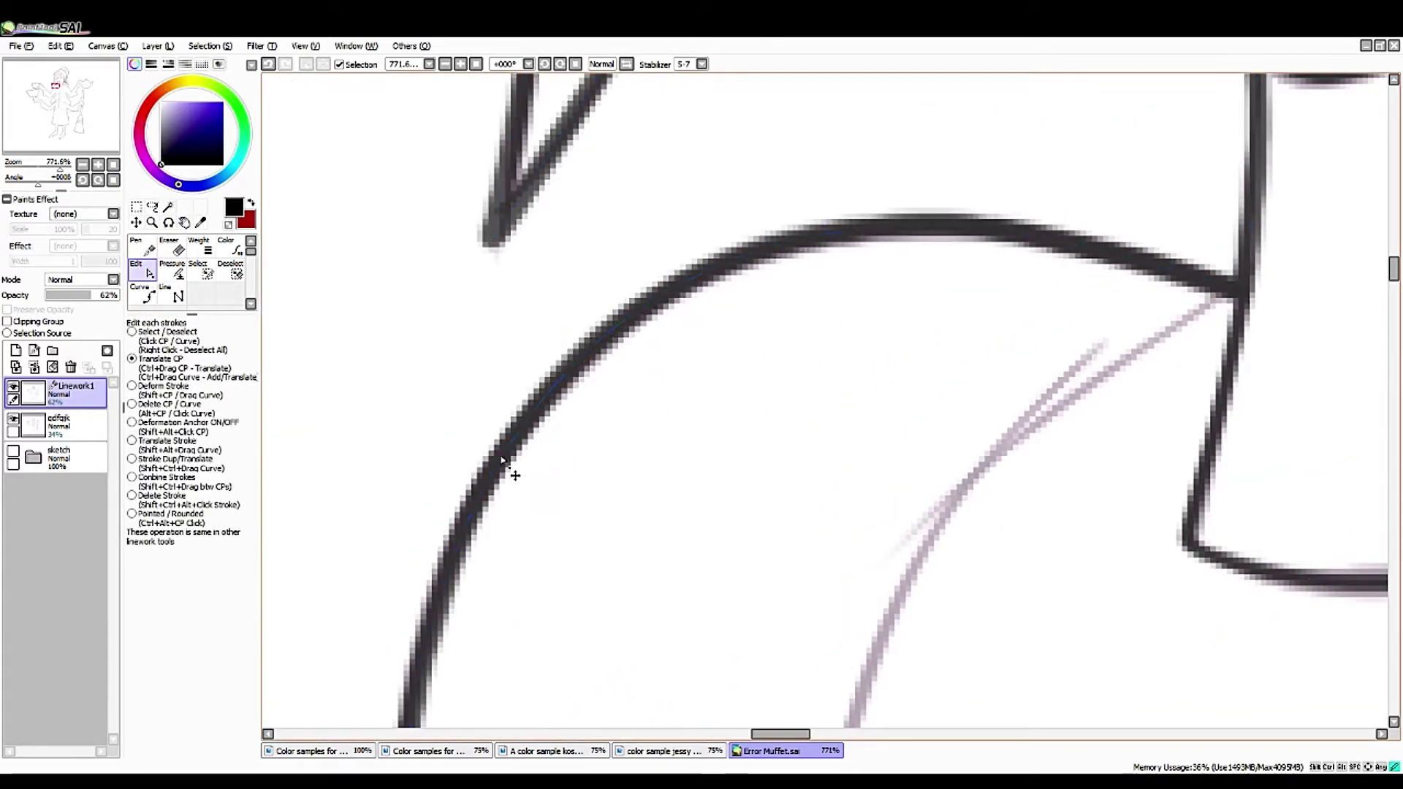
# - Shift the control points along the outer curve of the character's shoulder on the drawing's left side to smooth it
pyautogui.press('space')
pyautogui.moveTo(342, 715)
pyautogui.mouseDown()
pyautogui.moveTo(707, 510)
pyautogui.moveTo(217, 295)
pyautogui.mouseUp()
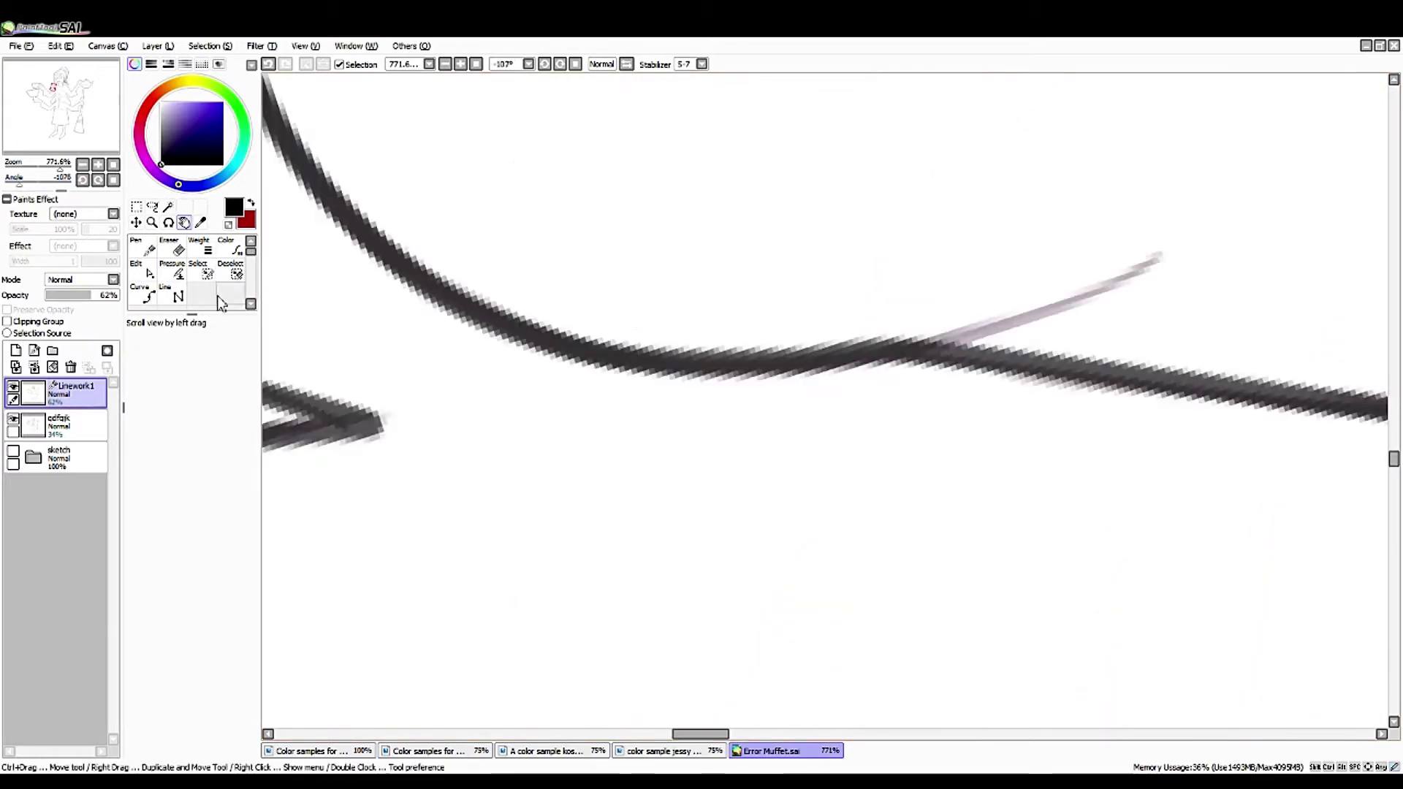
pyautogui.click(147, 272)
pyautogui.moveTo(735, 363)
pyautogui.mouseDown()
pyautogui.moveTo(777, 376)
pyautogui.moveTo(849, 356)
pyautogui.moveTo(912, 376)
pyautogui.moveTo(745, 383)
pyautogui.mouseUp()
pyautogui.moveTo(536, 339); pyautogui.dragTo(745, 376)
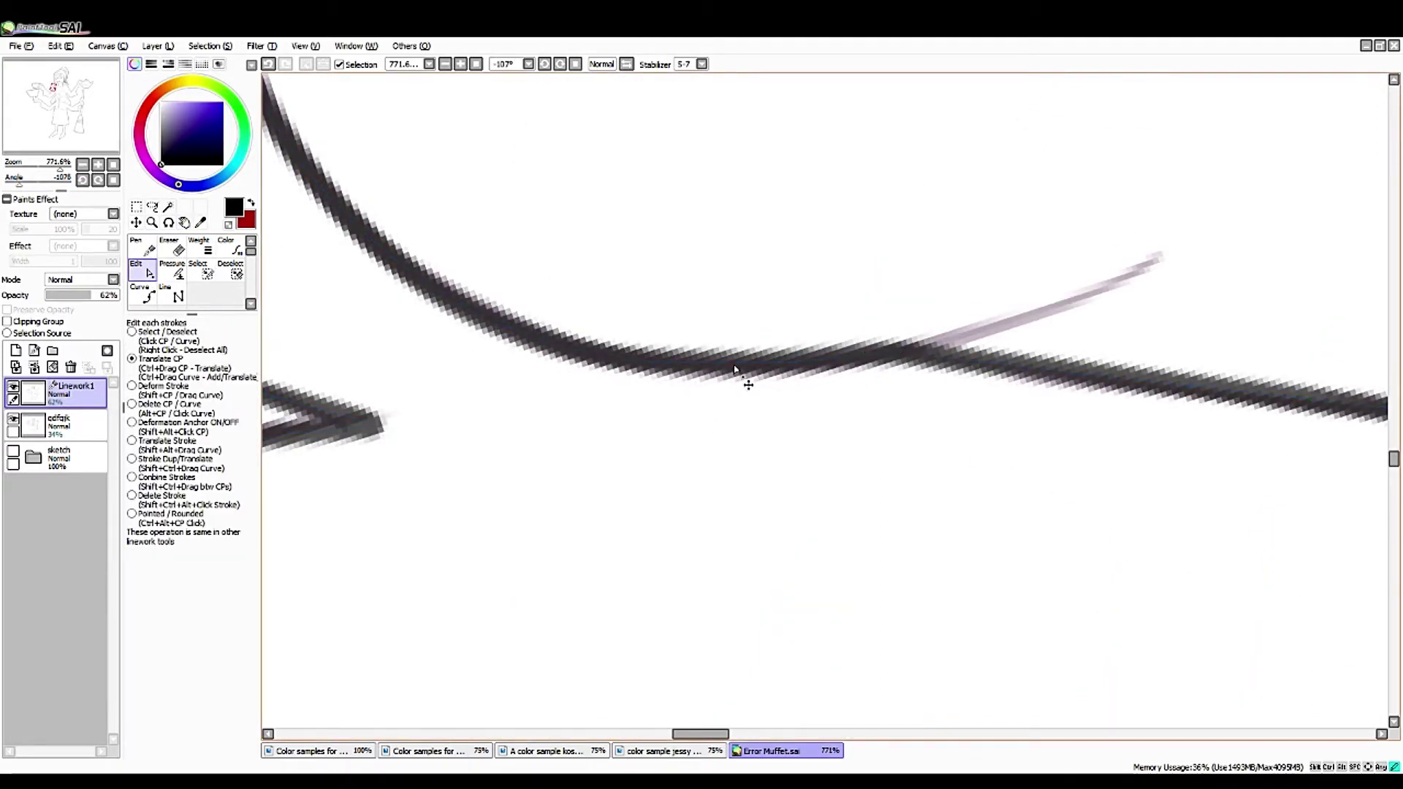
# - Ink the short crease branching inward below the drawing's left shoulder with the size 5 pen
pyautogui.moveTo(22, 183); pyautogui.dragTo(60, 177)
pyautogui.click(144, 248)
pyautogui.scroll(1, 745, 363)
pyautogui.moveTo(614, 514); pyautogui.dragTo(783, 276)
pyautogui.hotkey('ctrl', 'z')
# - Reposition the control points along the opposite shoulder and upper arm outline, down toward its elbow, to follow the sketch
pyautogui.moveTo(65, 168)
pyautogui.mouseDown()
pyautogui.moveTo(42, 168)
pyautogui.moveTo(55, 168)
pyautogui.mouseUp()
pyautogui.click(113, 179)
pyautogui.hscroll(-5, 323, 304)
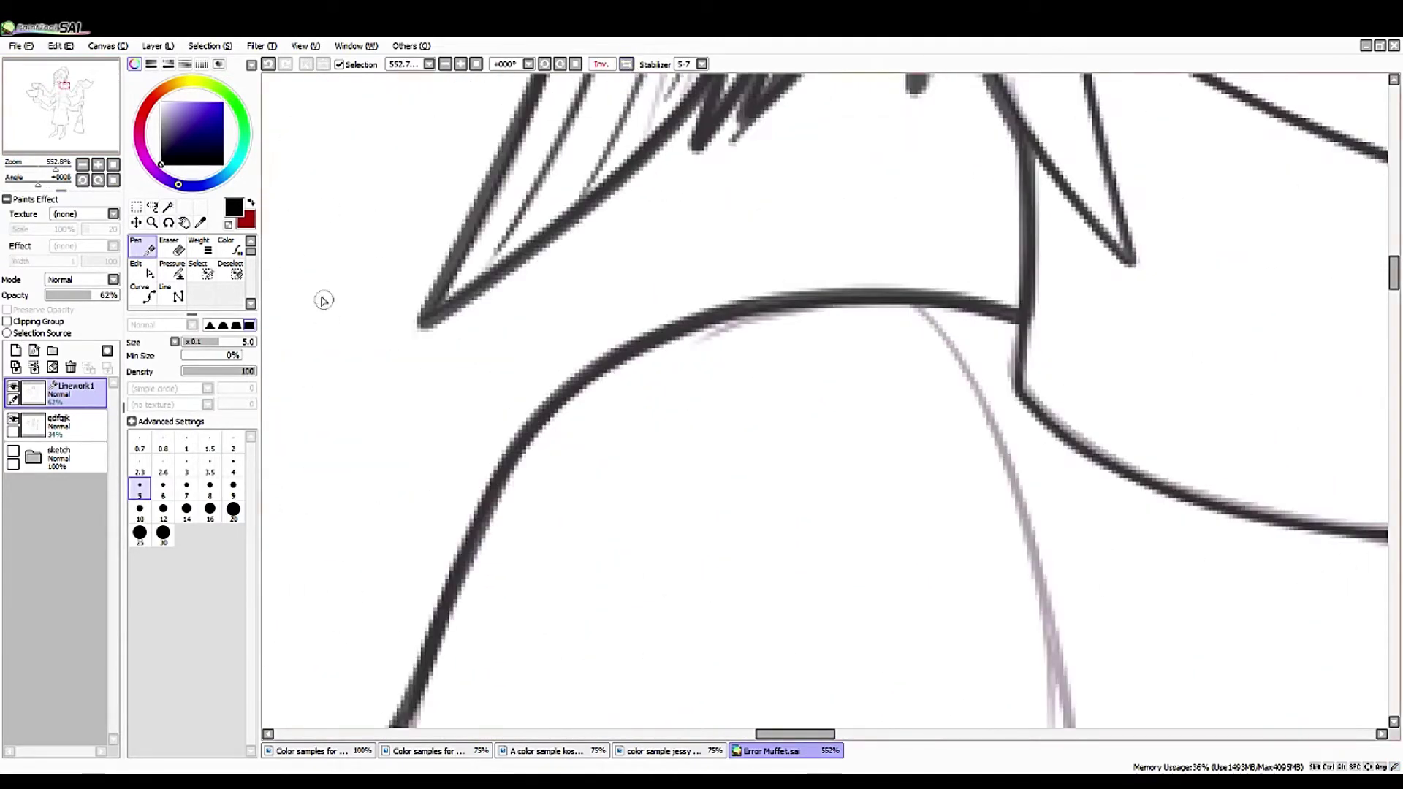
pyautogui.click(141, 271)
pyautogui.moveTo(954, 303); pyautogui.dragTo(860, 296)
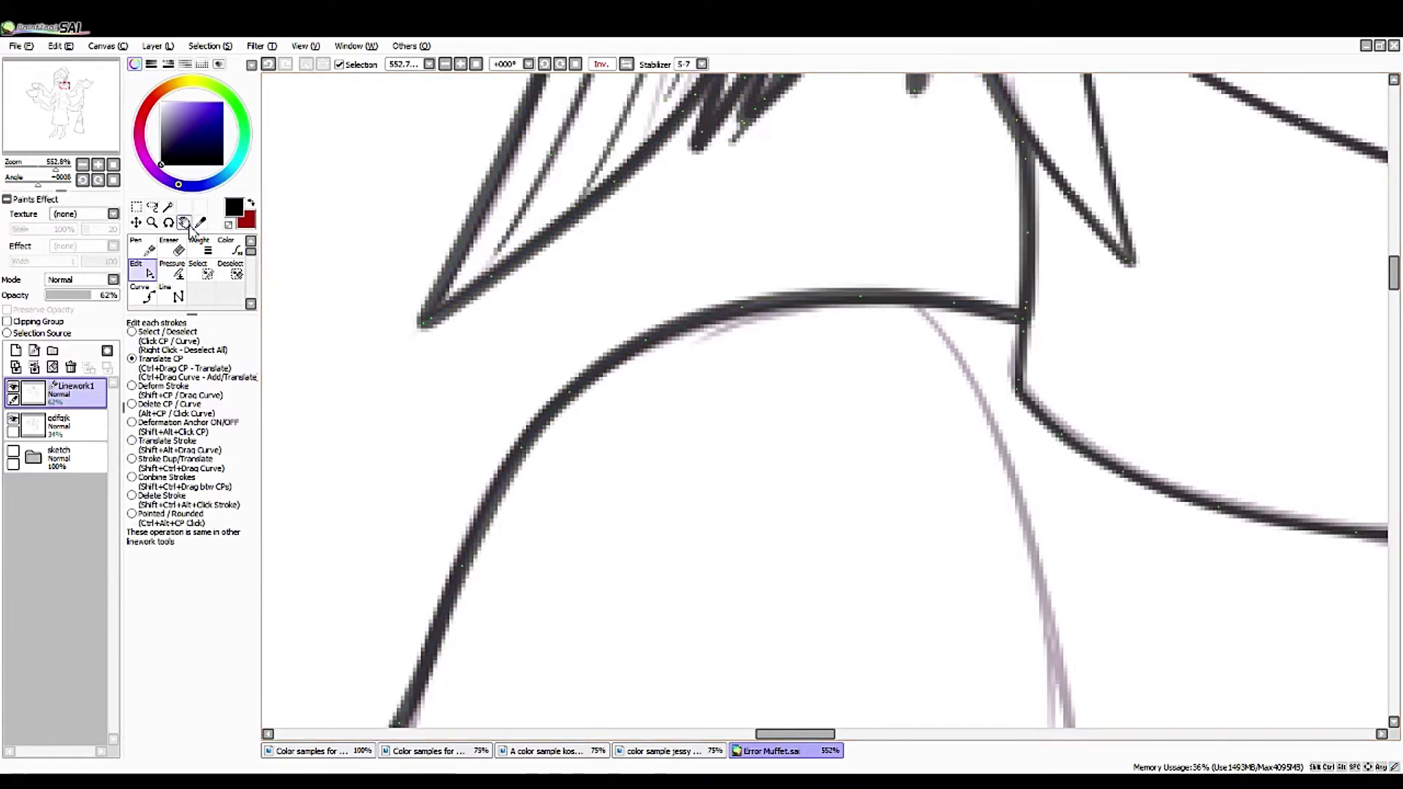
pyautogui.moveTo(410, 409)
pyautogui.mouseDown()
pyautogui.moveTo(855, 204)
pyautogui.moveTo(833, 198)
pyautogui.moveTo(913, 174)
pyautogui.mouseUp()
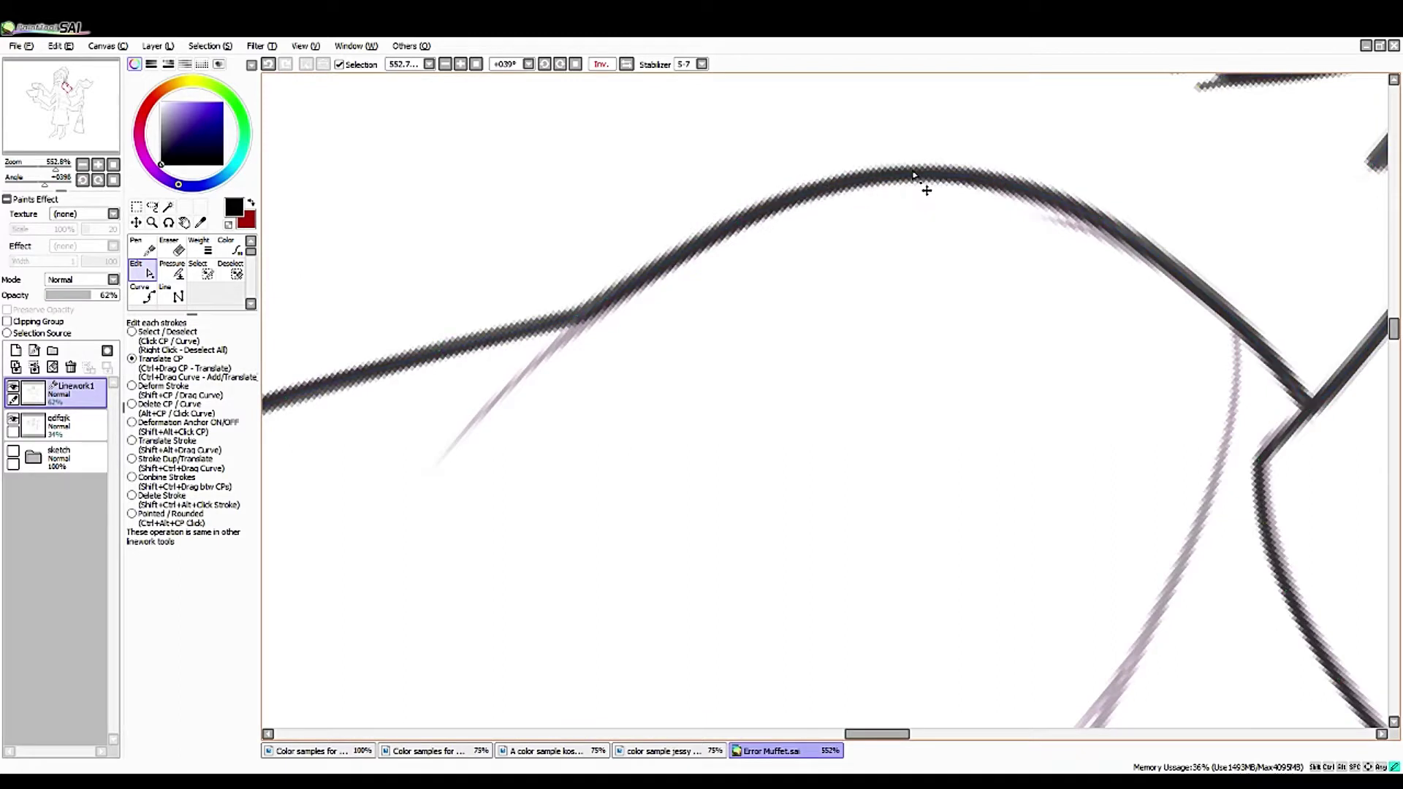
pyautogui.moveTo(592, 332)
pyautogui.mouseDown()
pyautogui.moveTo(739, 217)
pyautogui.moveTo(851, 183)
pyautogui.mouseUp()
pyautogui.moveTo(579, 332); pyautogui.dragTo(905, 304)
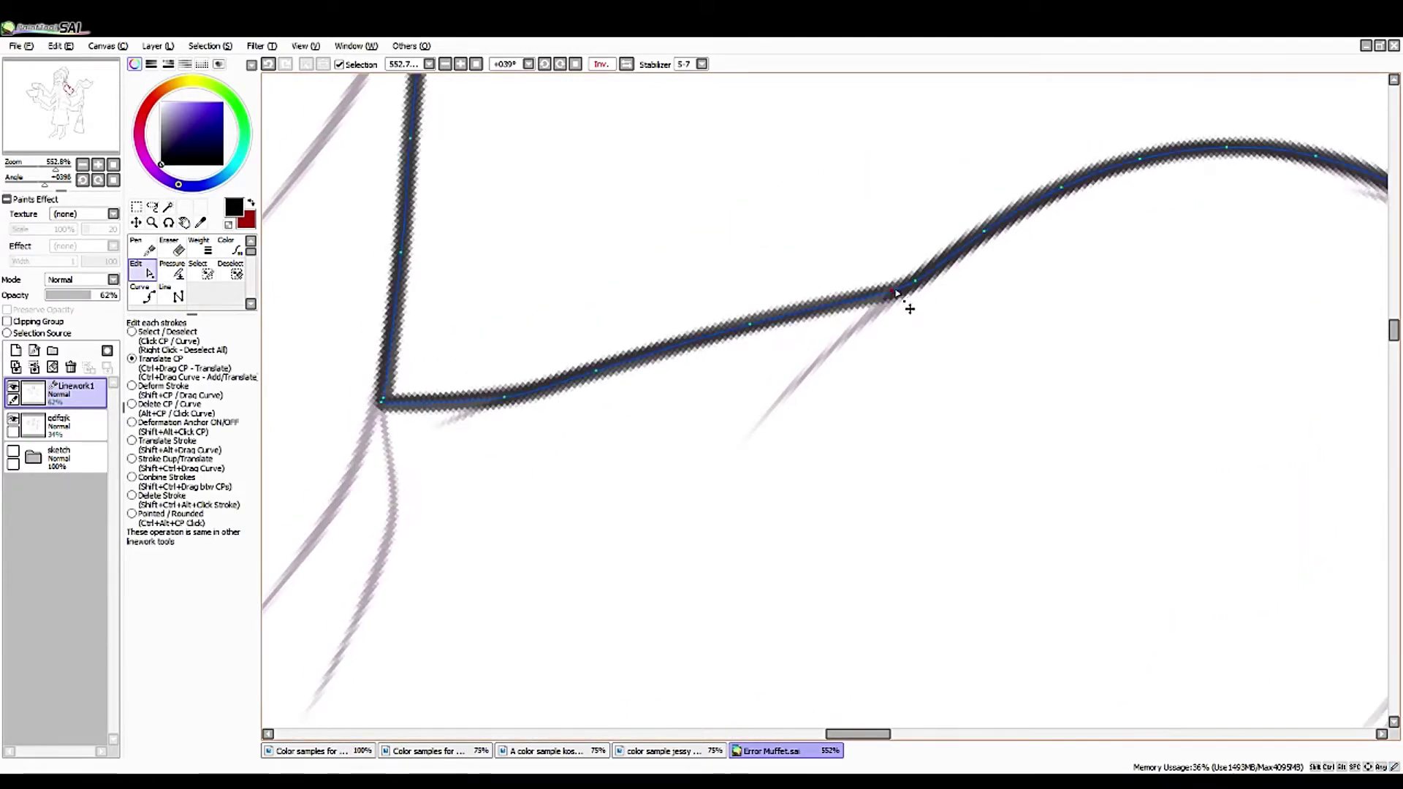
pyautogui.moveTo(503, 398)
pyautogui.mouseDown()
pyautogui.moveTo(495, 371)
pyautogui.moveTo(509, 397)
pyautogui.moveTo(877, 314)
pyautogui.mouseUp()
# - Ink the short crease branching off the opposite upper arm with the size 5 pen, undoing and redrawing strokes as needed
pyautogui.press('n')
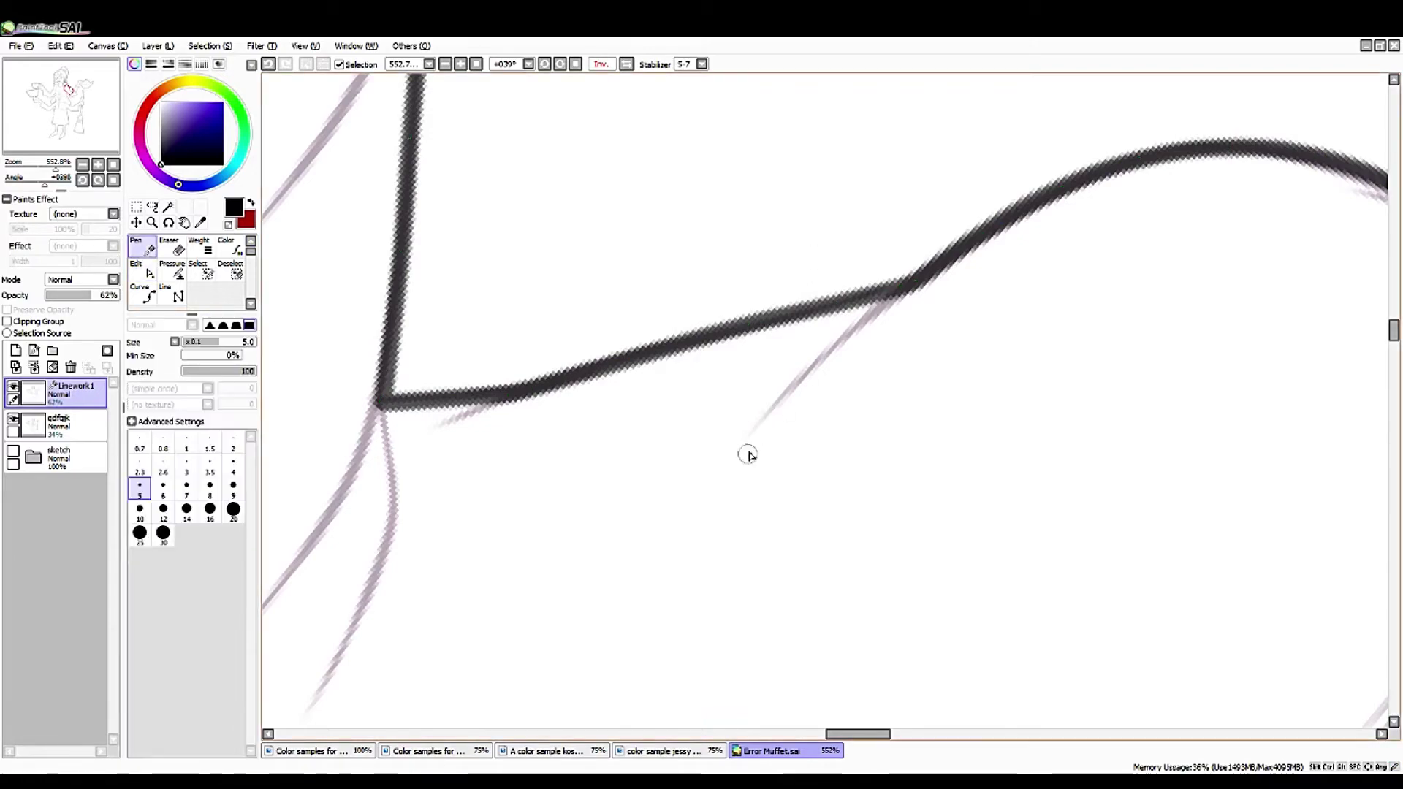
pyautogui.moveTo(746, 454)
pyautogui.mouseDown()
pyautogui.moveTo(910, 291)
pyautogui.moveTo(804, 410)
pyautogui.mouseUp()
pyautogui.hotkey('ctrl', 'z')
pyautogui.hotkey('ctrl', 'z')
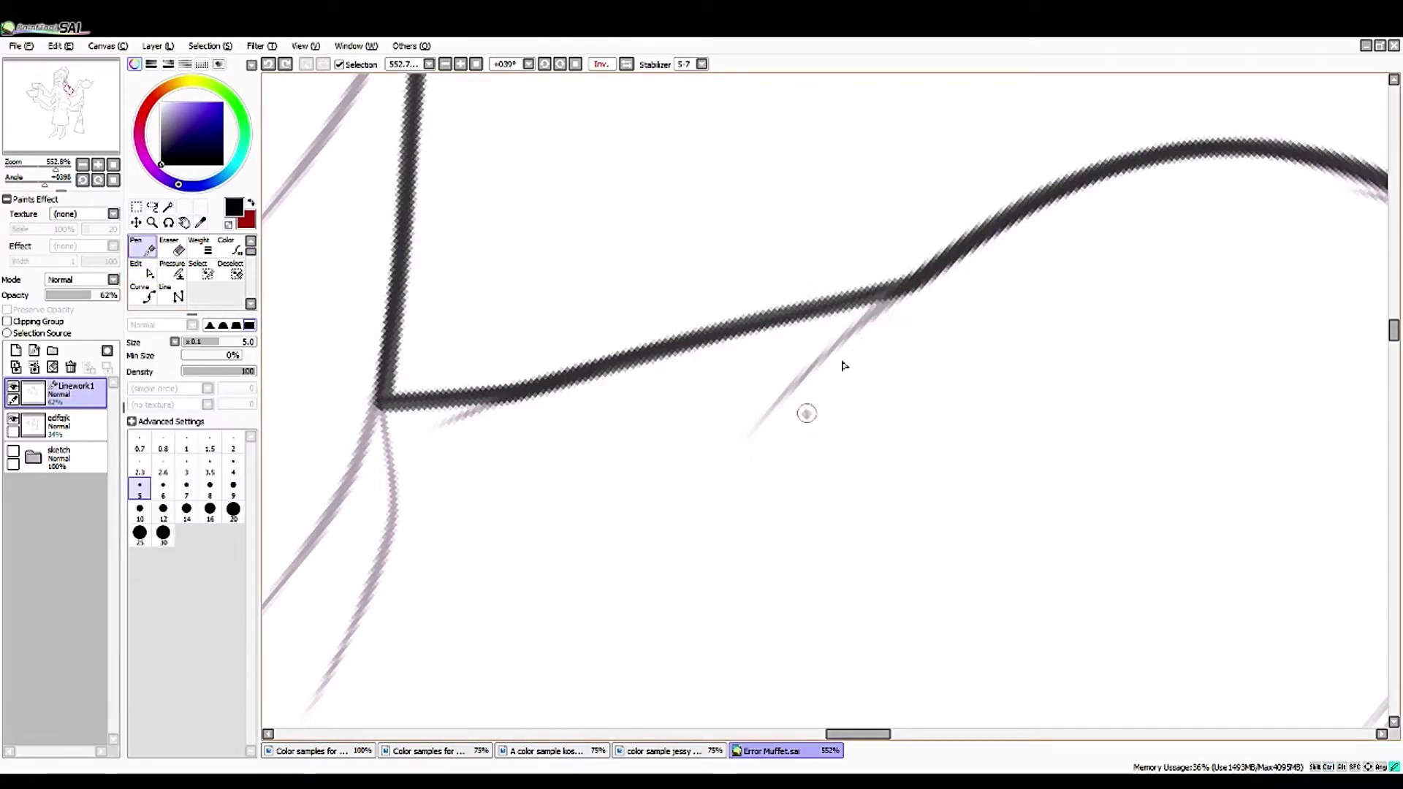
pyautogui.hotkey('ctrl', 'z')
pyautogui.moveTo(910, 291); pyautogui.dragTo(807, 398)
# - Tighten the elbow corner of the drawing's left arm with its control points and ink the crease beside it with the size 5 pen
pyautogui.click(33, 174)
pyautogui.moveTo(32, 174)
pyautogui.mouseDown()
pyautogui.moveTo(38, 150)
pyautogui.moveTo(133, 174)
pyautogui.moveTo(22, 161)
pyautogui.moveTo(55, 162)
pyautogui.moveTo(51, 177)
pyautogui.mouseUp()
pyautogui.click(143, 270)
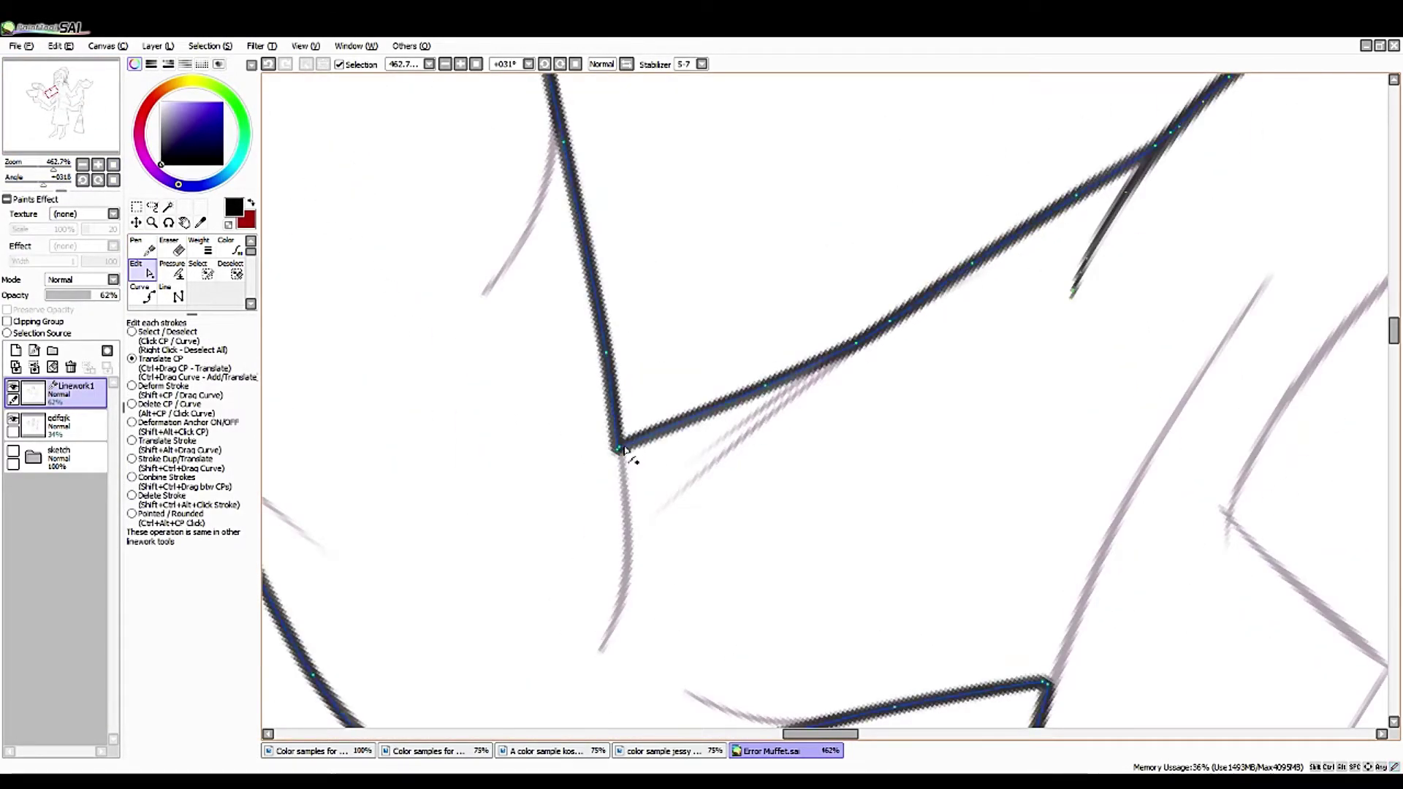
pyautogui.moveTo(624, 449)
pyautogui.mouseDown()
pyautogui.moveTo(636, 463)
pyautogui.moveTo(626, 439)
pyautogui.mouseUp()
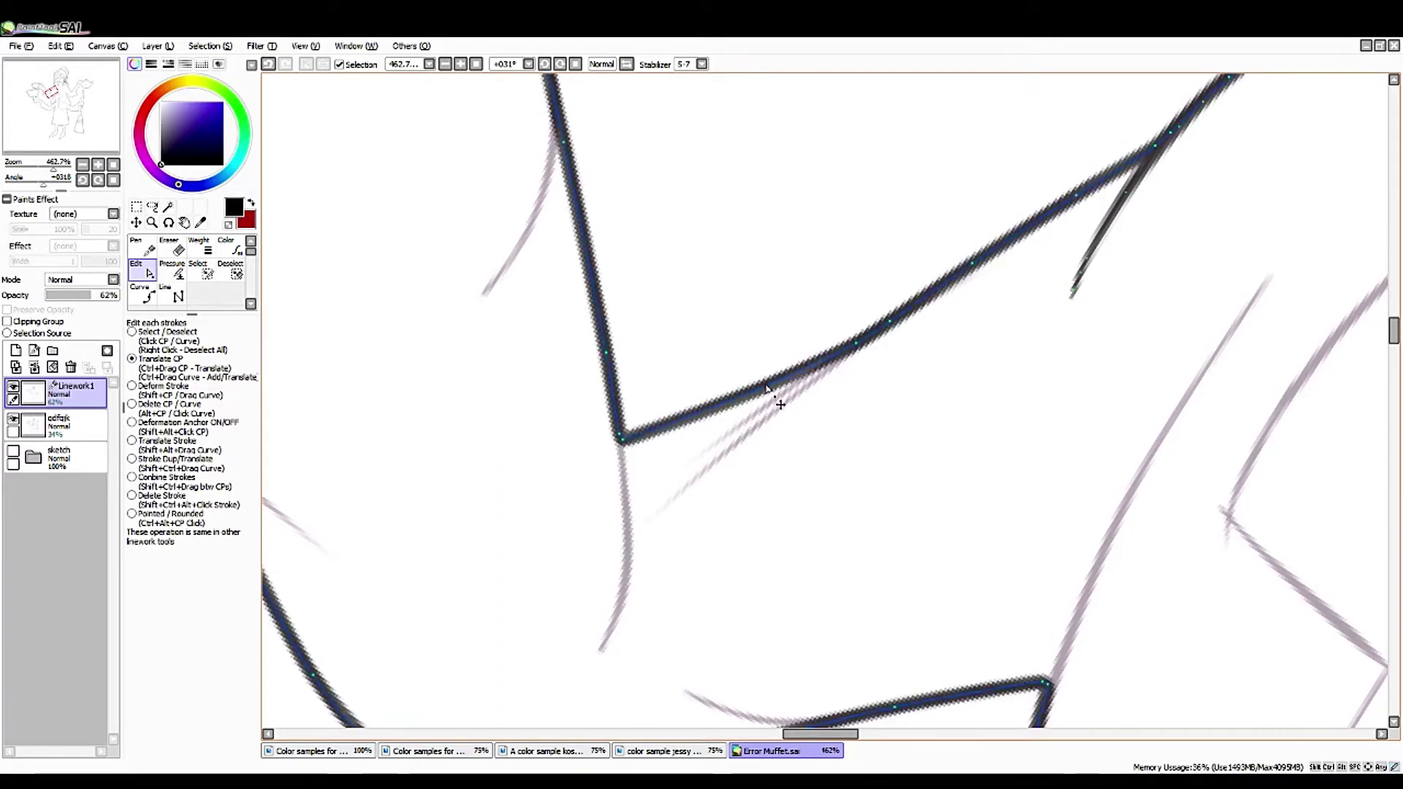
pyautogui.scroll(3, 379, 477)
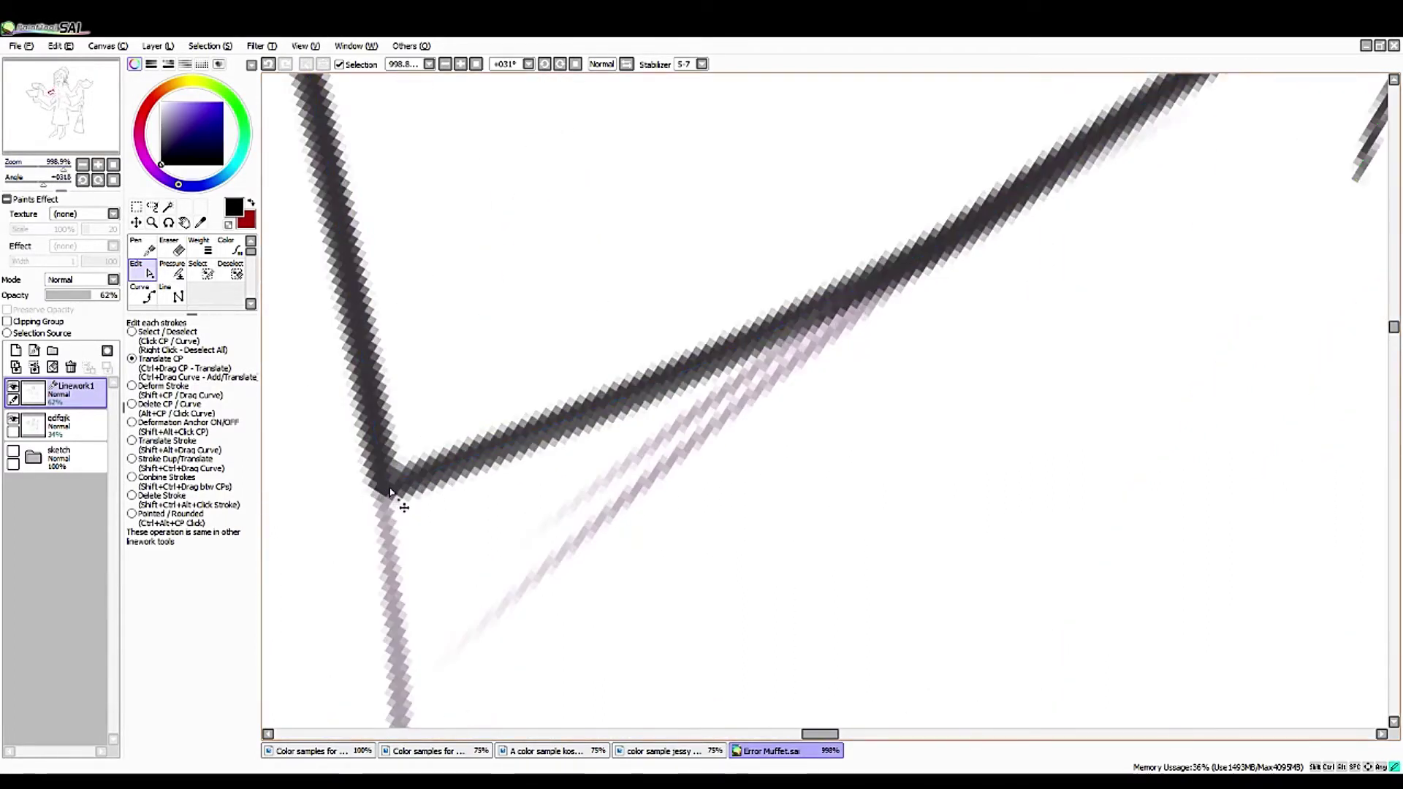
pyautogui.press('n')
pyautogui.moveTo(504, 629); pyautogui.dragTo(1013, 205)
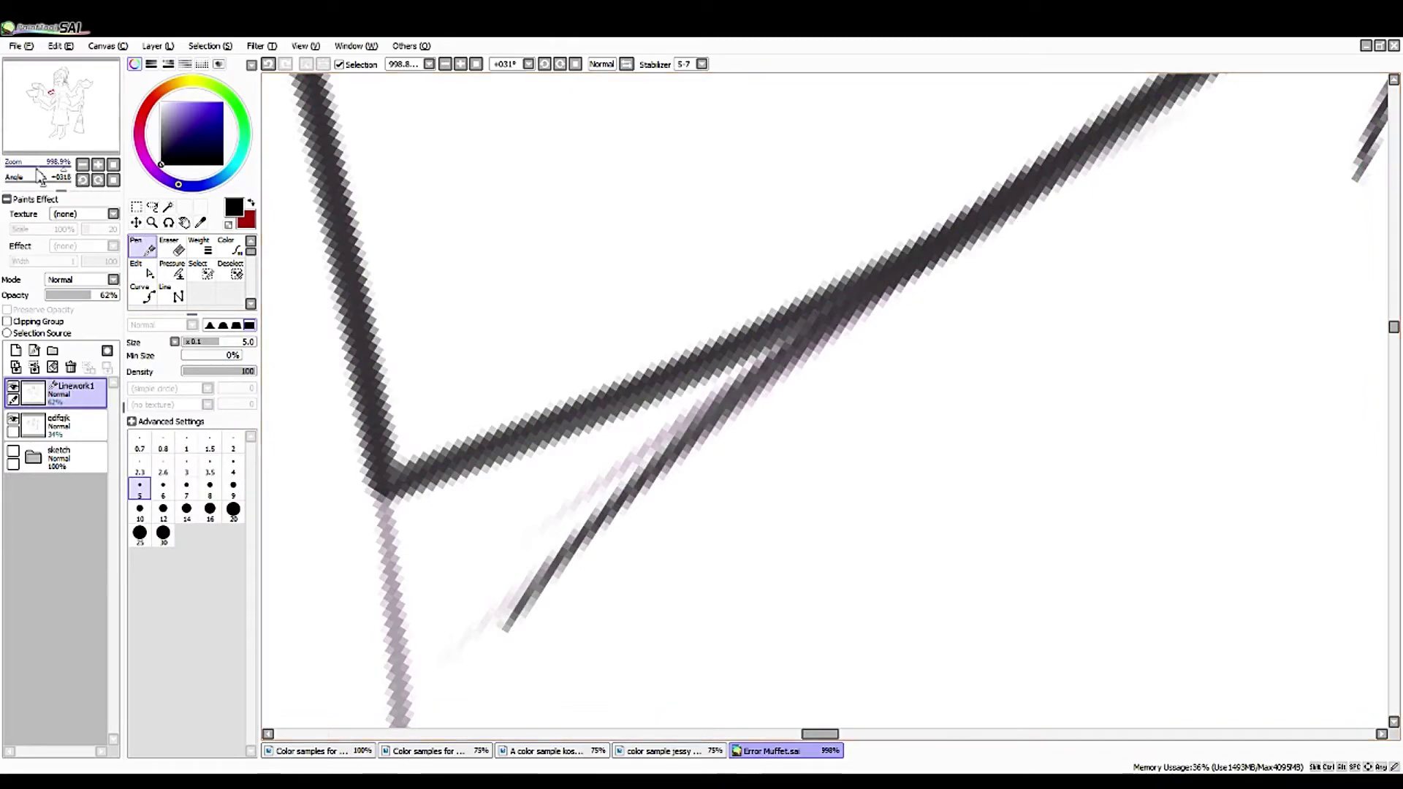
# - Move the corner control points where the drawing's left arm meets the torso to sharpen both corners
pyautogui.moveTo(38, 172); pyautogui.dragTo(44, 172)
pyautogui.press('e')
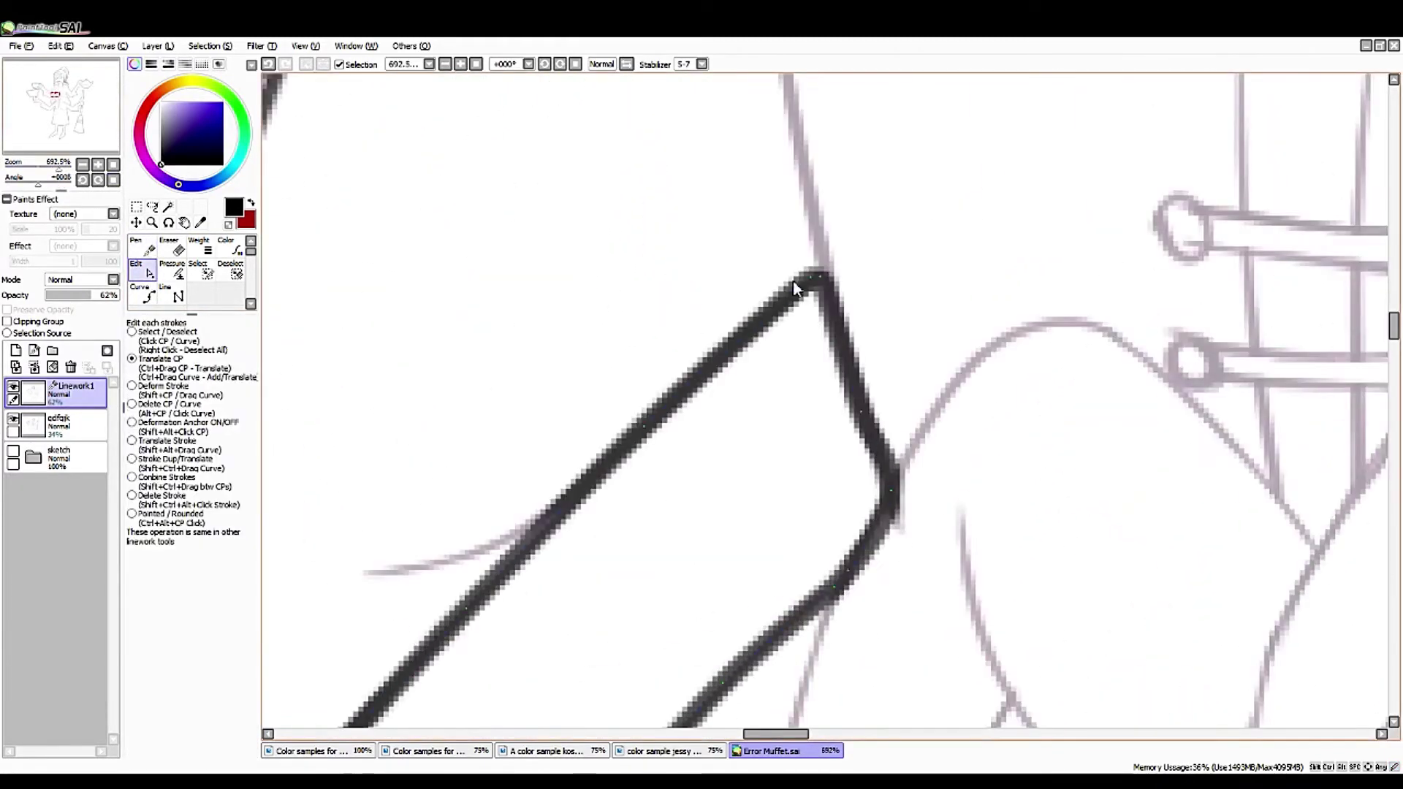
pyautogui.moveTo(796, 287); pyautogui.dragTo(818, 276)
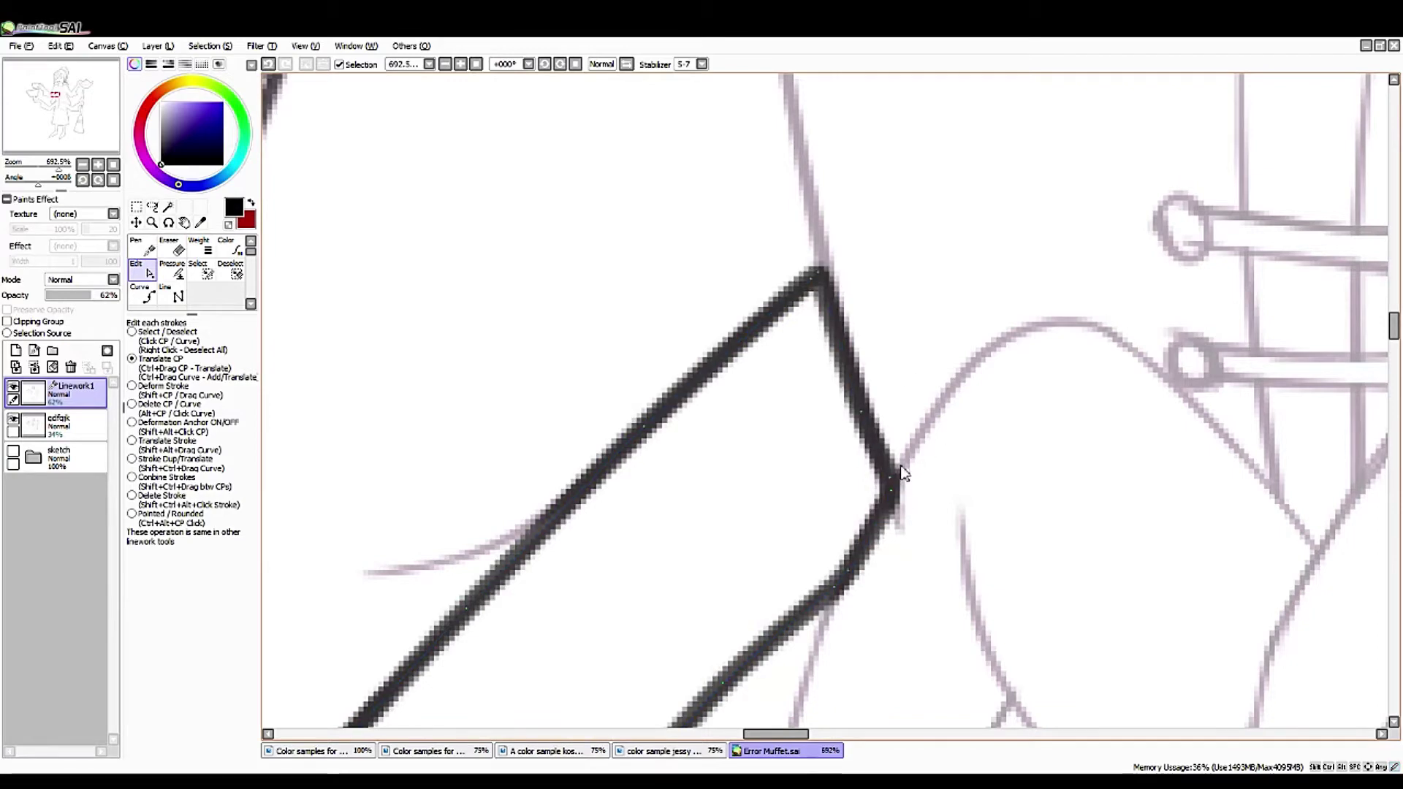
pyautogui.moveTo(904, 474)
pyautogui.mouseDown()
pyautogui.moveTo(826, 511)
pyautogui.moveTo(731, 482)
pyautogui.mouseUp()
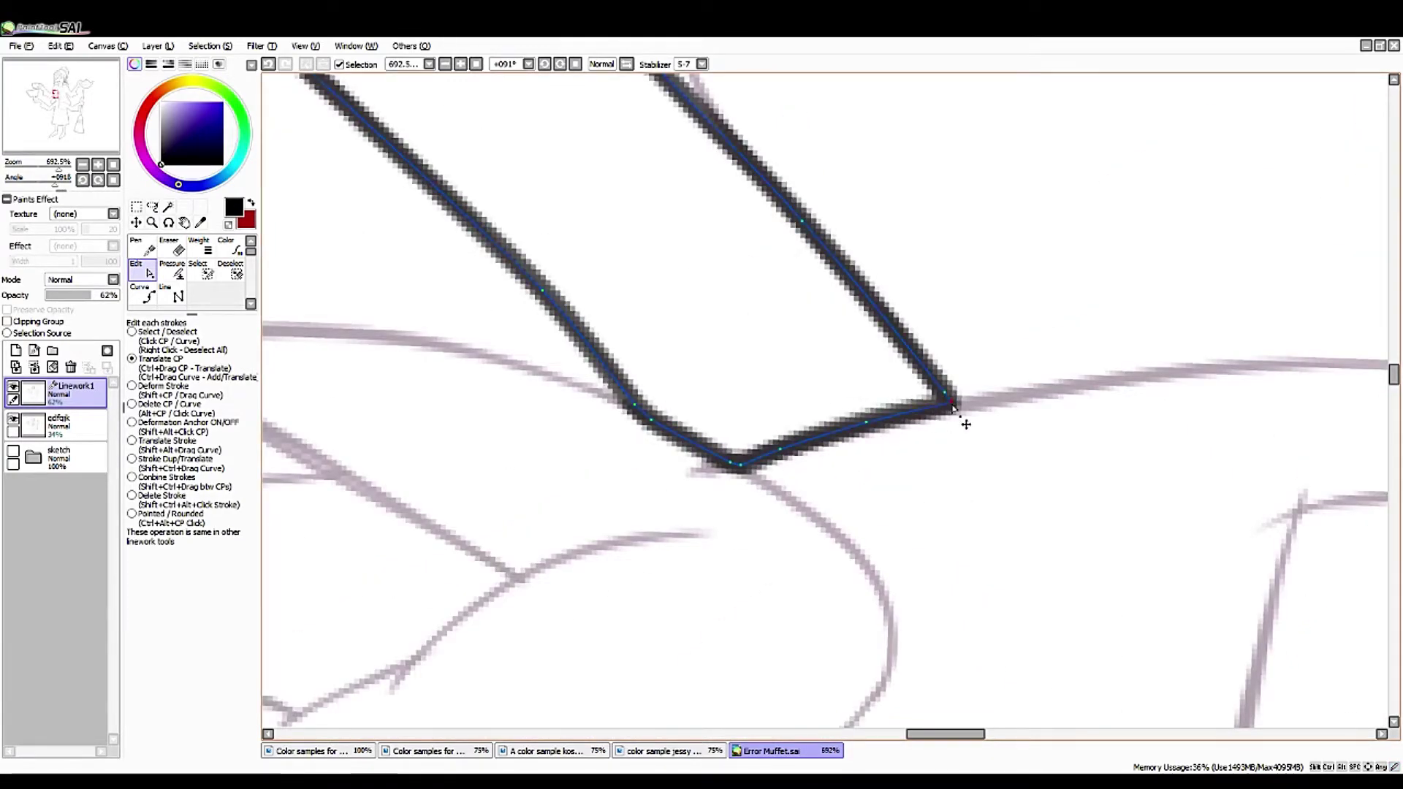
# - Adjust the control points of the drawing's left forearm outline near the hand to smooth the line beside its notch
pyautogui.click(113, 180)
pyautogui.moveTo(58, 168)
pyautogui.mouseDown()
pyautogui.moveTo(29, 168)
pyautogui.moveTo(65, 175)
pyautogui.mouseUp()
pyautogui.moveTo(702, 410); pyautogui.dragTo(520, 275)
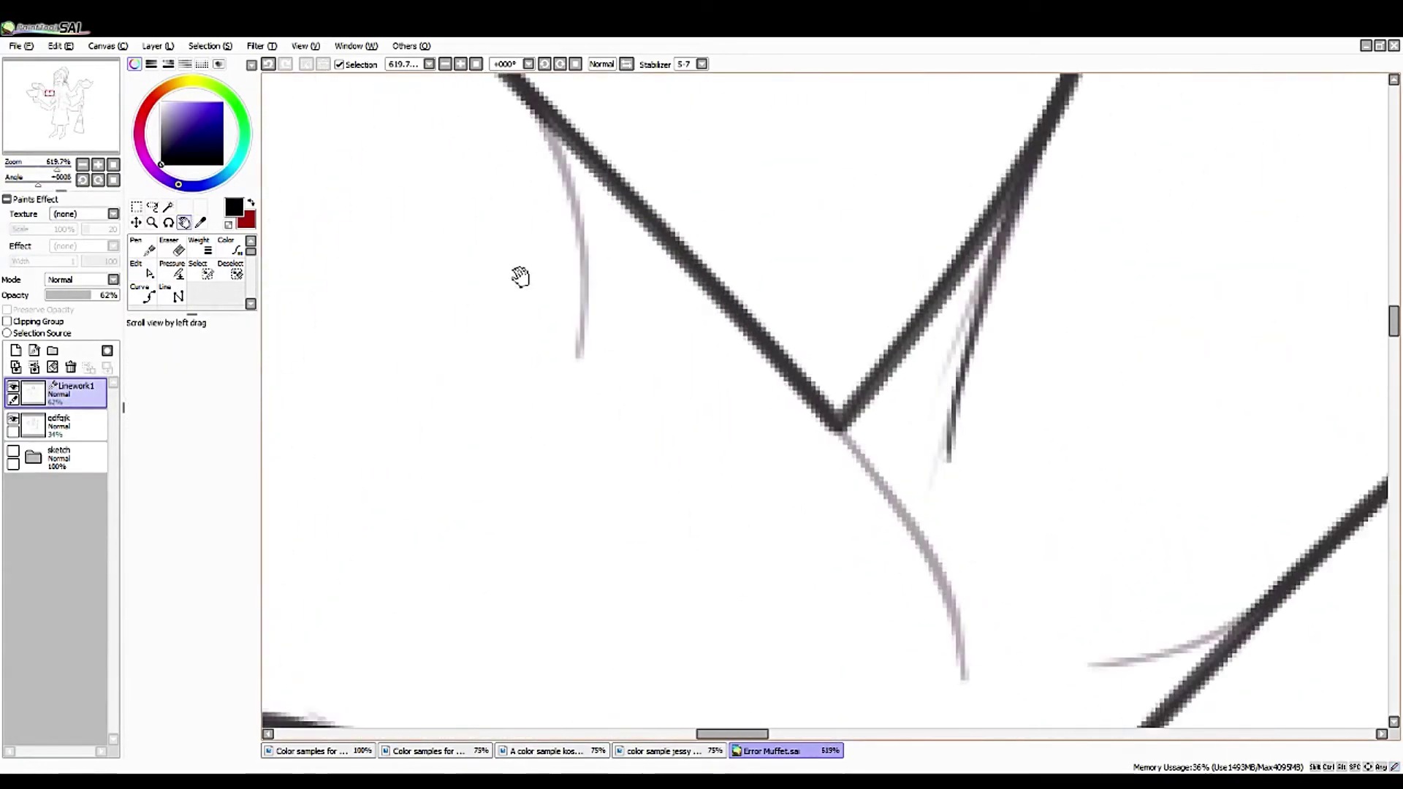
pyautogui.moveTo(512, 351); pyautogui.dragTo(877, 409)
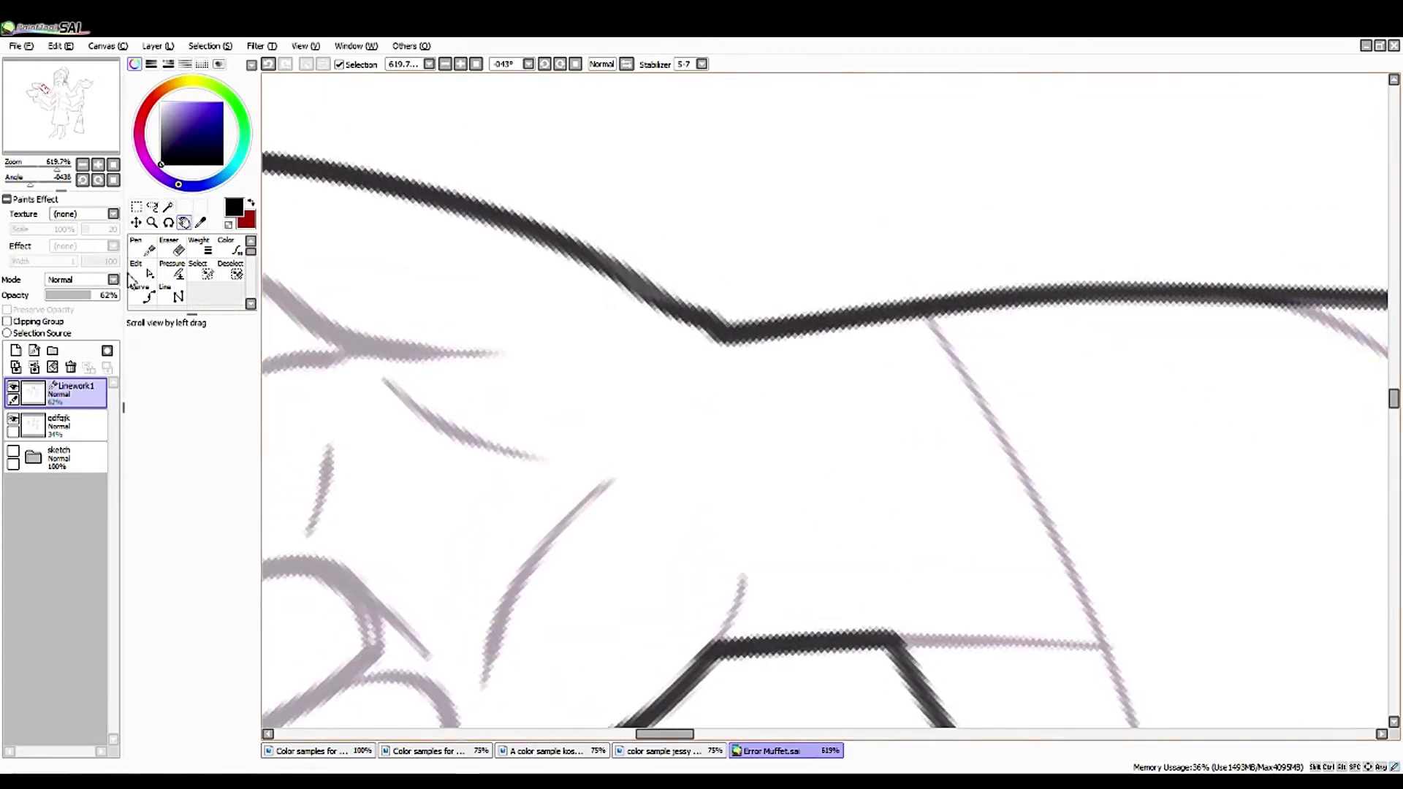
pyautogui.rightClick(669, 309)
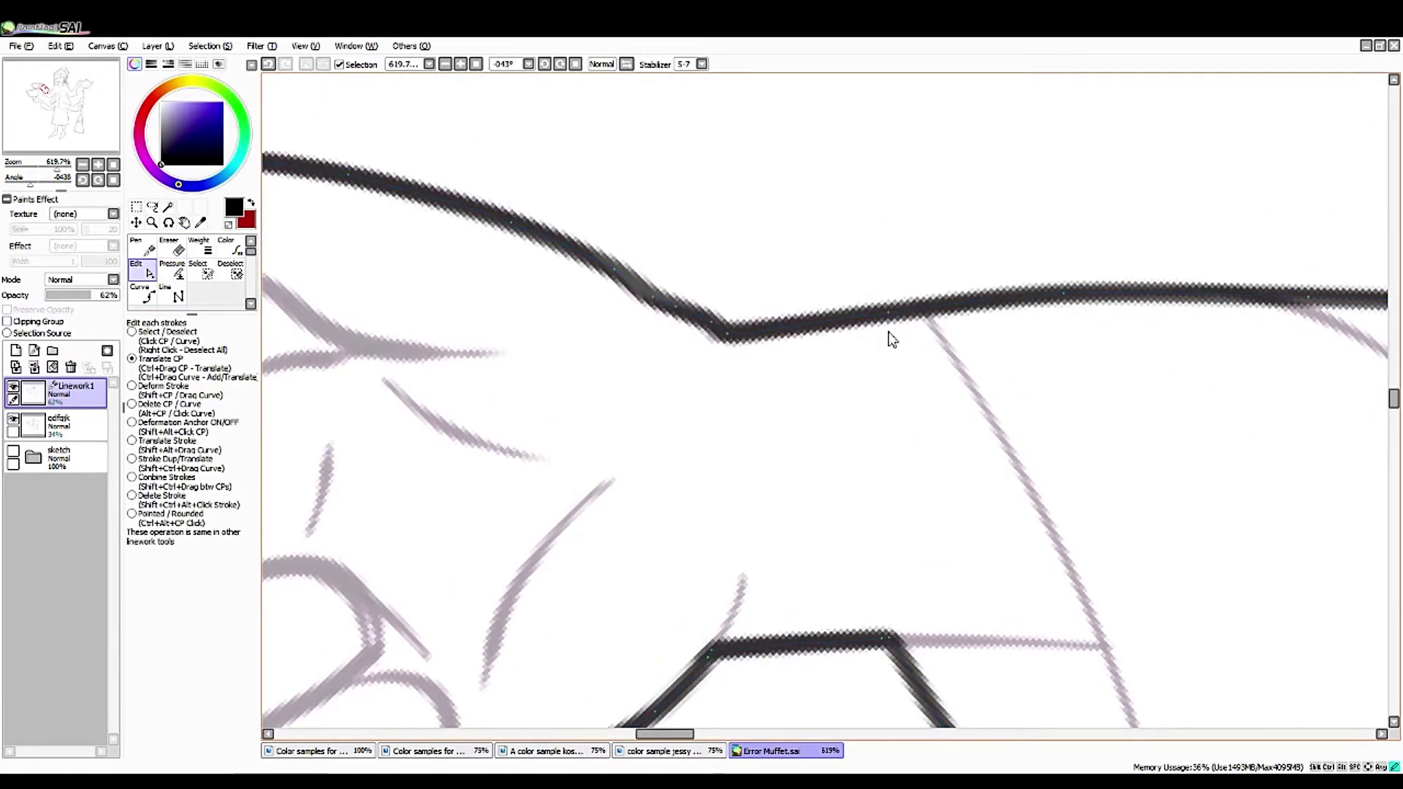
pyautogui.moveTo(1063, 296); pyautogui.dragTo(1092, 295)
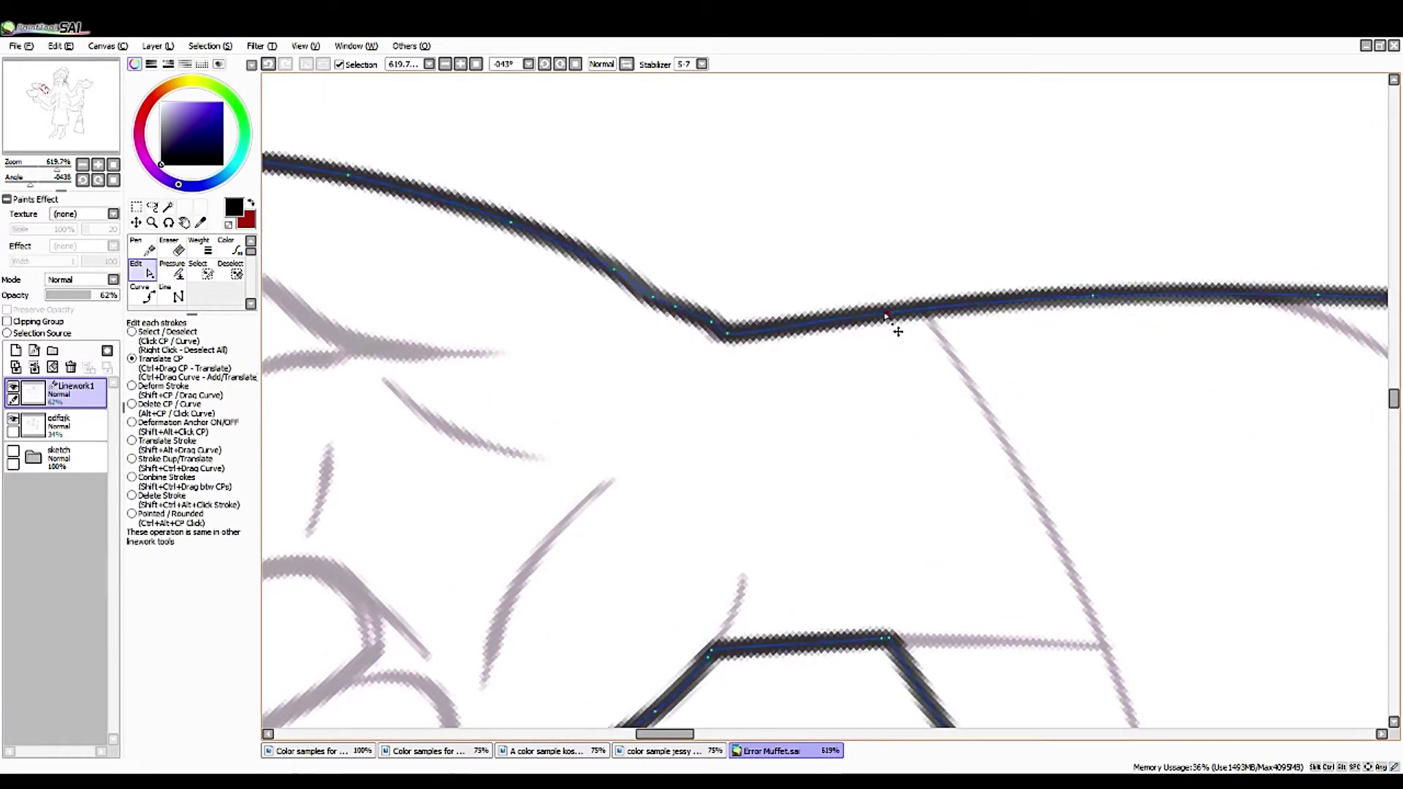
# - Reshape the underside of the drawing's left arm with its control points and ink the crease near the torso with the size 5 pen
pyautogui.press('space')
pyautogui.moveTo(1090, 304); pyautogui.dragTo(573, 395)
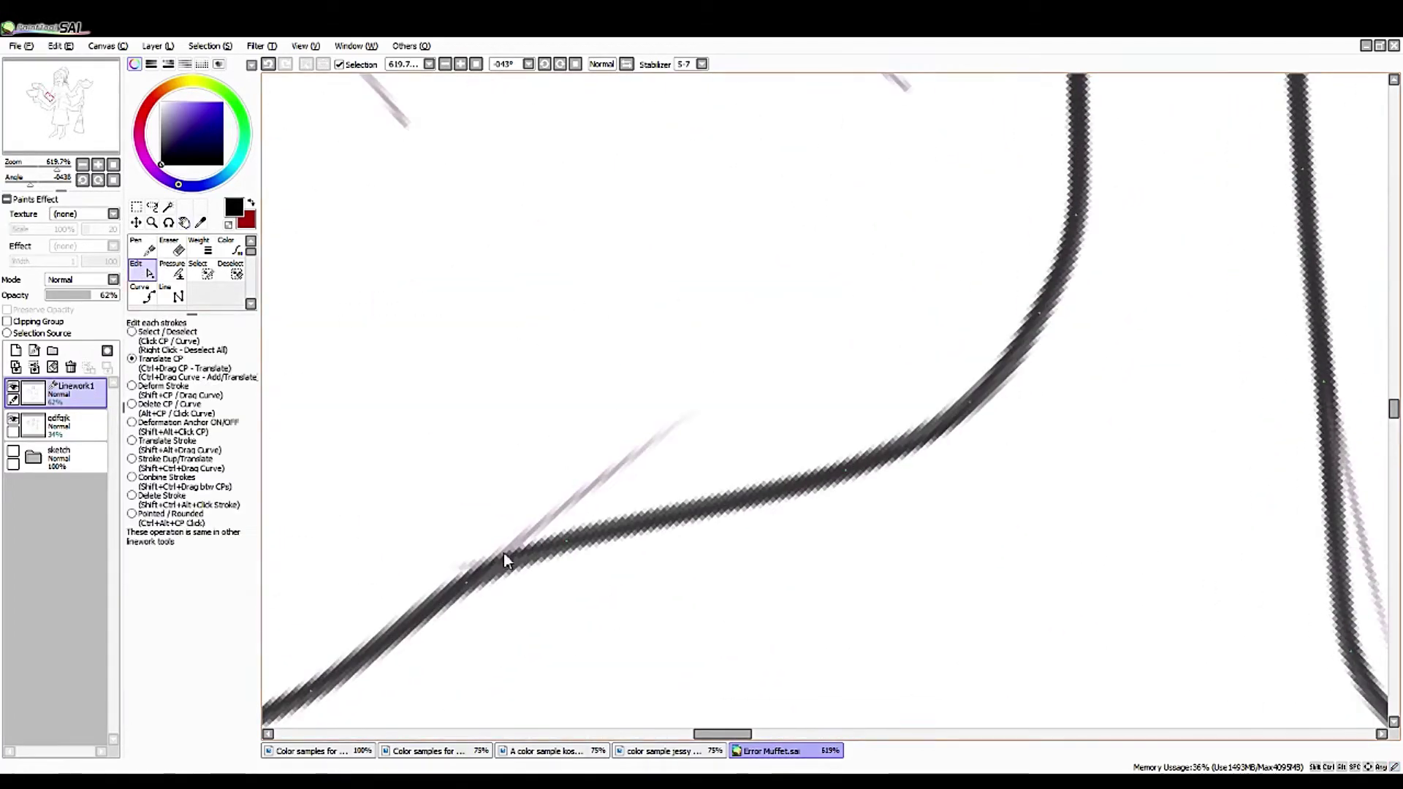
pyautogui.moveTo(504, 560)
pyautogui.mouseDown()
pyautogui.moveTo(605, 542)
pyautogui.moveTo(473, 582)
pyautogui.moveTo(504, 583)
pyautogui.mouseUp()
pyautogui.moveTo(1041, 319)
pyautogui.mouseDown()
pyautogui.moveTo(980, 407)
pyautogui.moveTo(1107, 212)
pyautogui.mouseUp()
pyautogui.moveTo(117, 227)
pyautogui.mouseDown()
pyautogui.moveTo(486, 448)
pyautogui.moveTo(194, 329)
pyautogui.mouseUp()
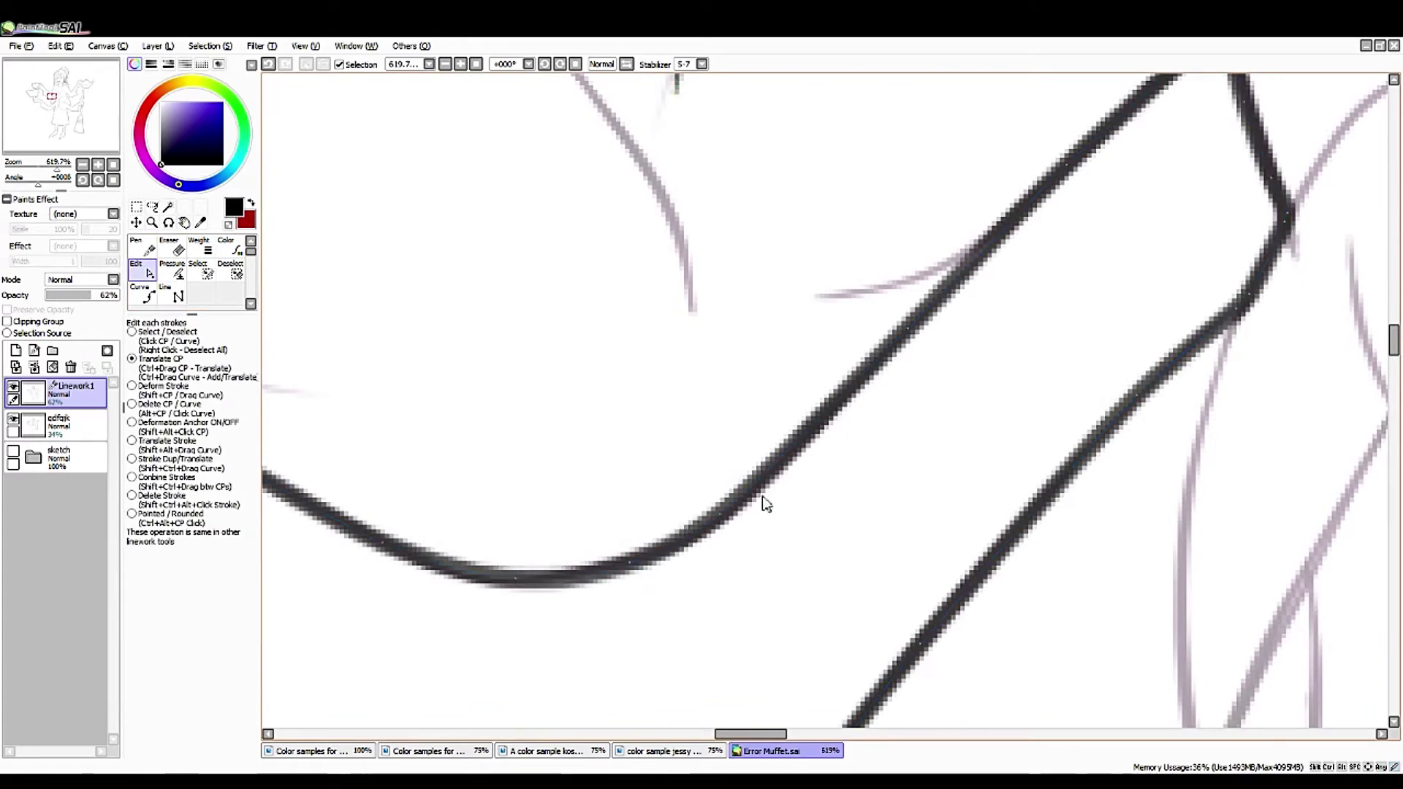
pyautogui.press('n')
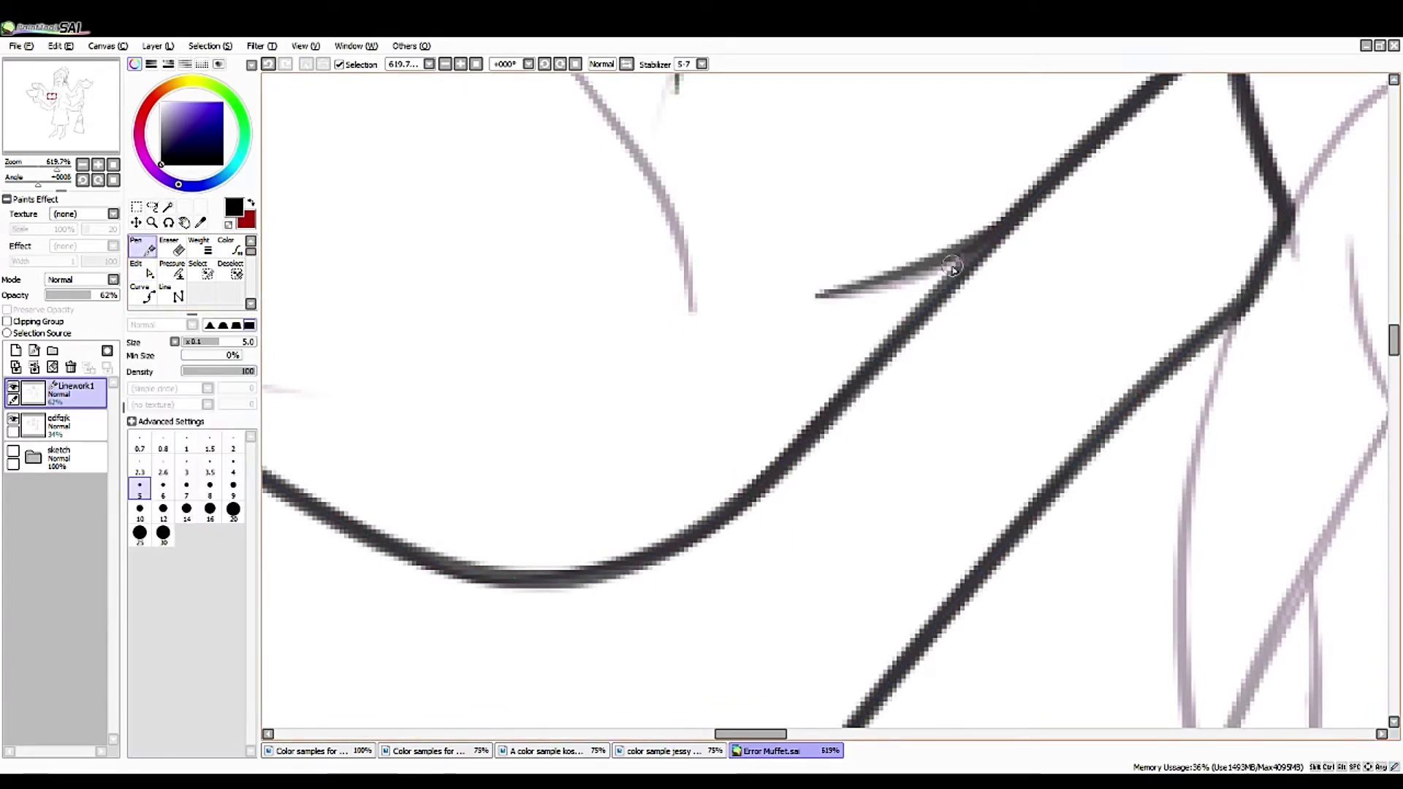
# - Ink the forearm crease near the drawing's left elbow with the size 5 pen, undoing and redrawing the stroke
pyautogui.scroll(-5, 44, 109)
pyautogui.scroll(6, 37, 138)
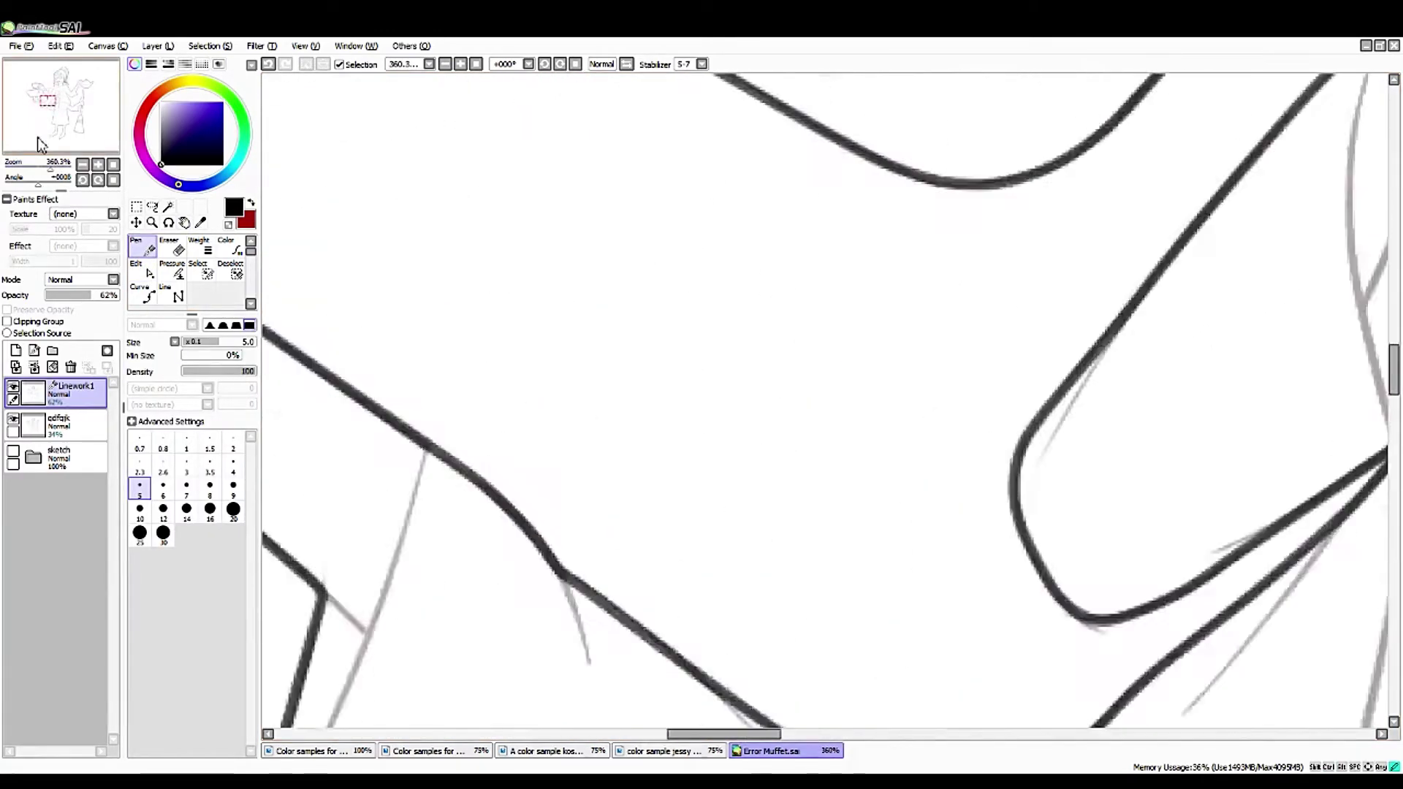
pyautogui.moveTo(38, 138); pyautogui.dragTo(84, 143)
pyautogui.moveTo(627, 676)
pyautogui.mouseDown()
pyautogui.moveTo(723, 388)
pyautogui.moveTo(848, 267)
pyautogui.mouseUp()
pyautogui.hotkey('ctrl', 'z')
pyautogui.moveTo(50, 95); pyautogui.dragTo(47, 92)
pyautogui.moveTo(683, 621)
pyautogui.mouseDown()
pyautogui.moveTo(681, 495)
pyautogui.moveTo(712, 366)
pyautogui.mouseUp()
pyautogui.hotkey('ctrl', 'z')
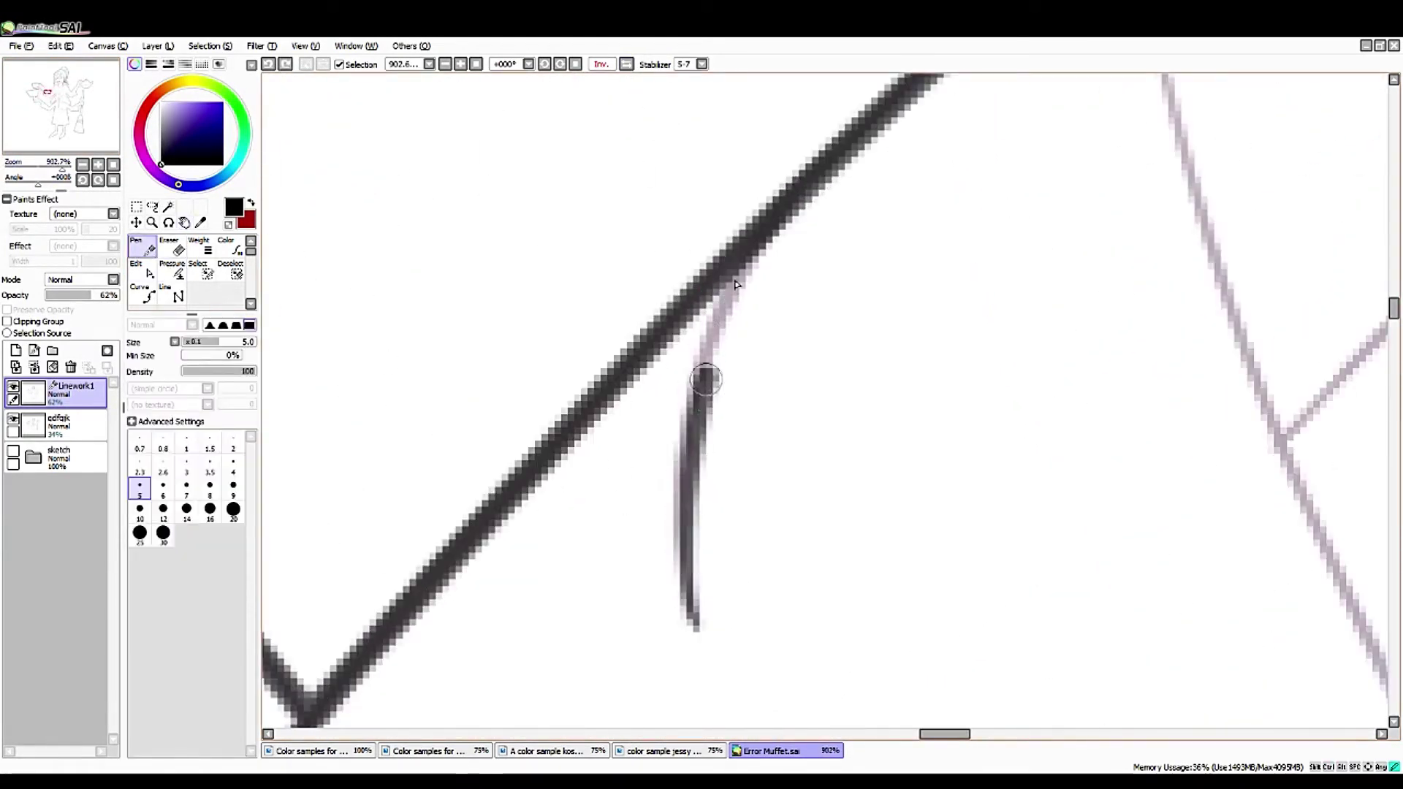
pyautogui.hotkey('ctrl', 'z')
pyautogui.moveTo(687, 647); pyautogui.dragTo(703, 380)
# - Ink the short crease extending from the bend in the left forearm's underside with the size 5 pen
pyautogui.moveTo(793, 212); pyautogui.dragTo(680, 409)
pyautogui.moveTo(640, 346); pyautogui.dragTo(532, 287)
pyautogui.moveTo(38, 177); pyautogui.dragTo(63, 183)
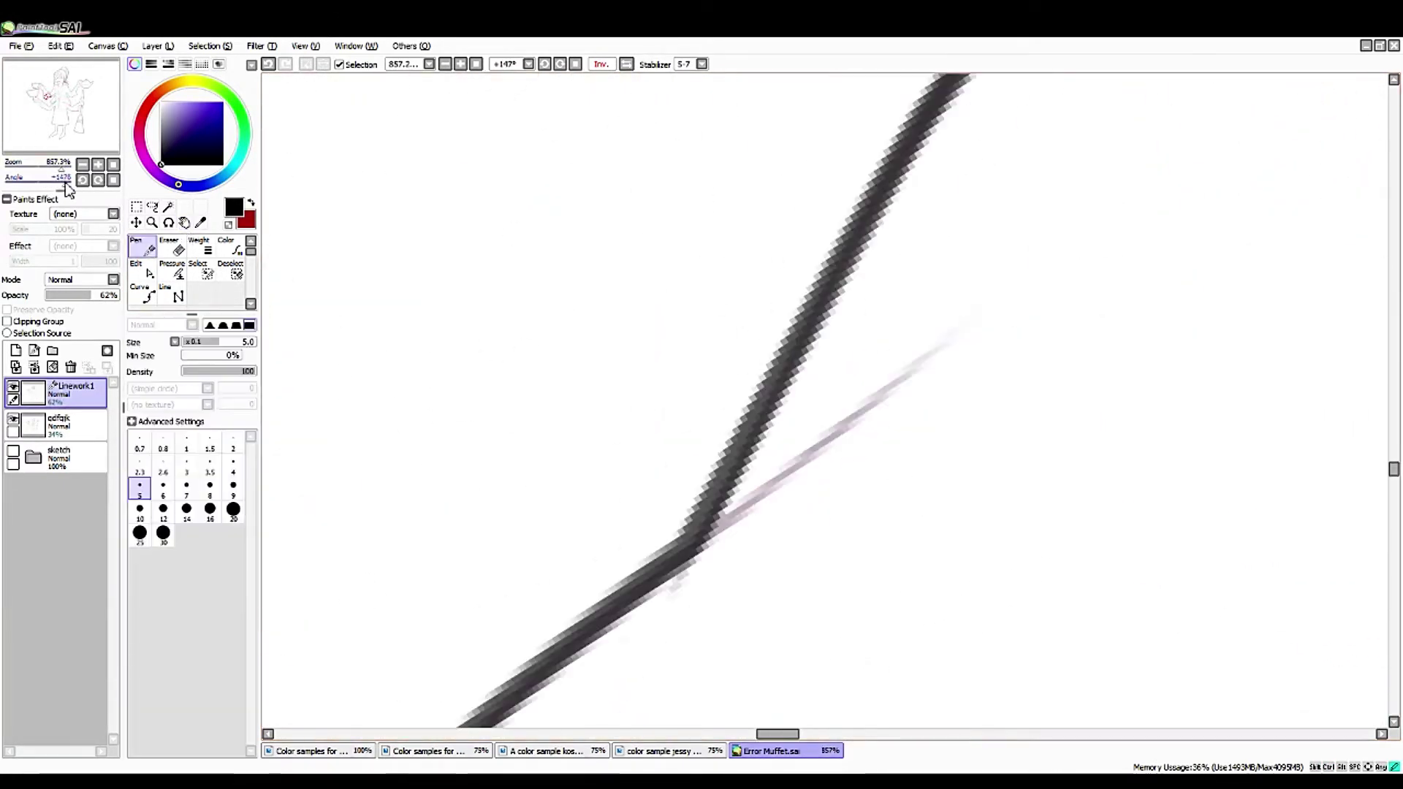
pyautogui.moveTo(957, 316)
pyautogui.mouseDown()
pyautogui.moveTo(628, 617)
pyautogui.moveTo(671, 567)
pyautogui.mouseUp()
pyautogui.hotkey('ctrl', 'z')
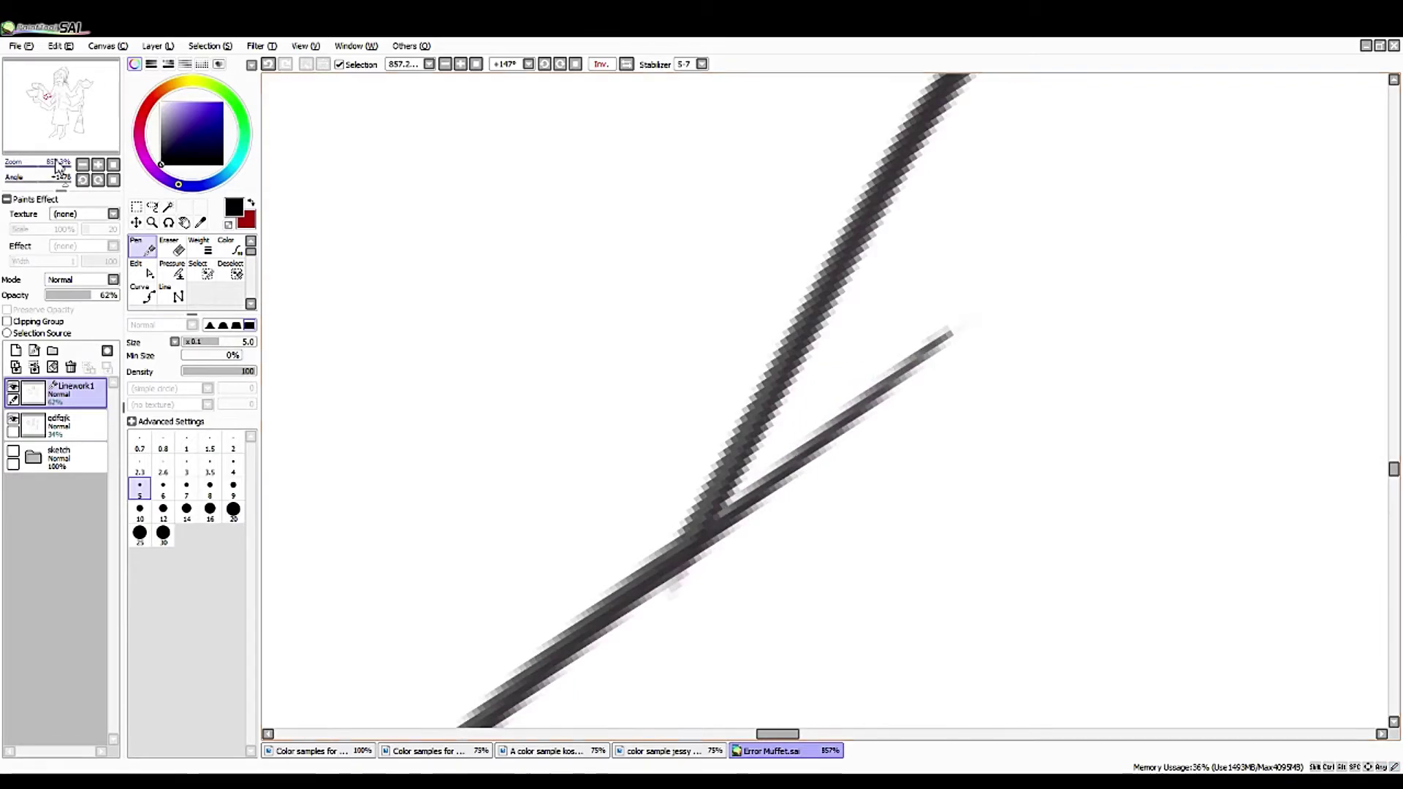
# - Ink the curved cuff edge across the left forearm's wrist with the size 3 Curve tool and clean up its stray end
pyautogui.moveTo(57, 146)
pyautogui.mouseDown()
pyautogui.moveTo(53, 117)
pyautogui.moveTo(47, 128)
pyautogui.moveTo(551, 338)
pyautogui.moveTo(104, 187)
pyautogui.mouseUp()
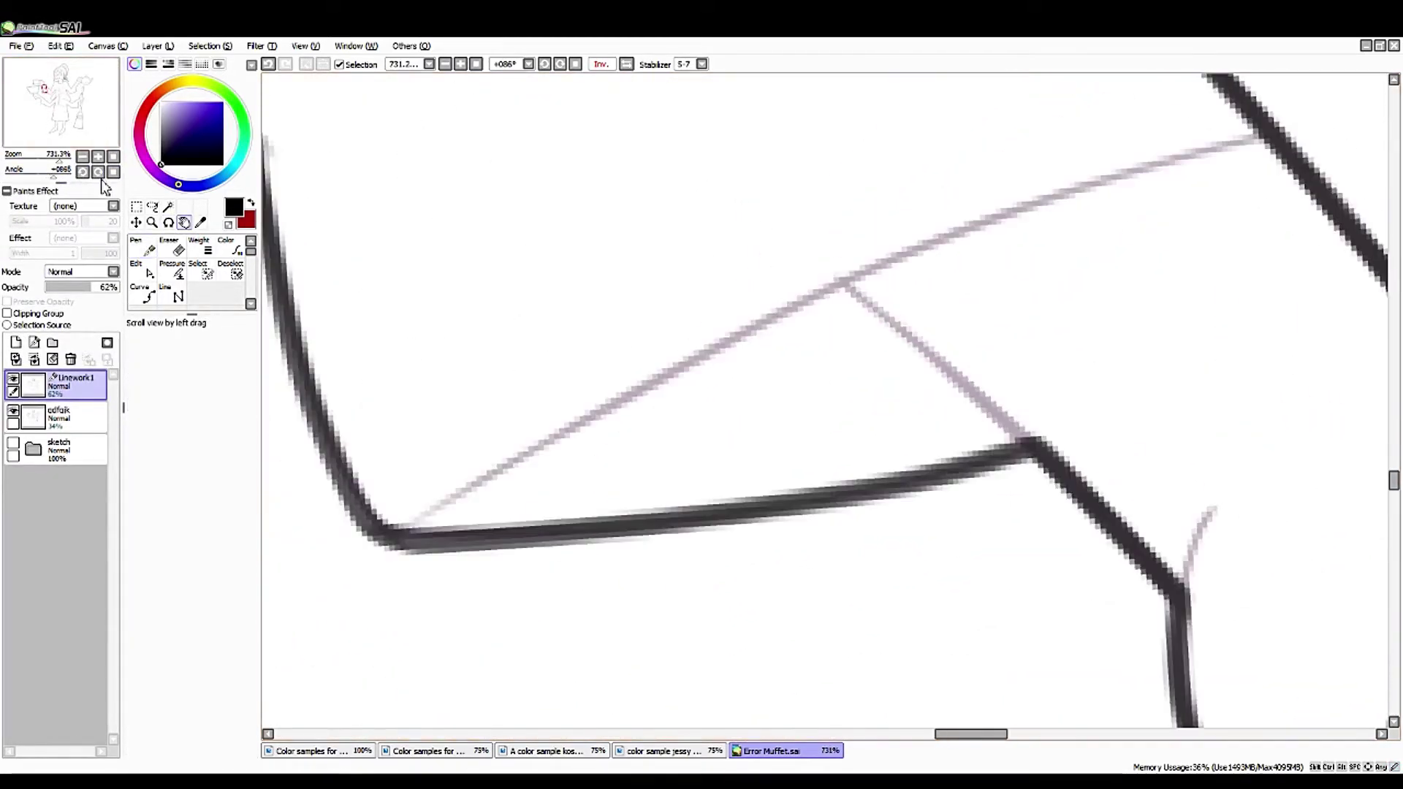
pyautogui.click(142, 294)
pyautogui.click(395, 527)
pyautogui.click(1264, 135)
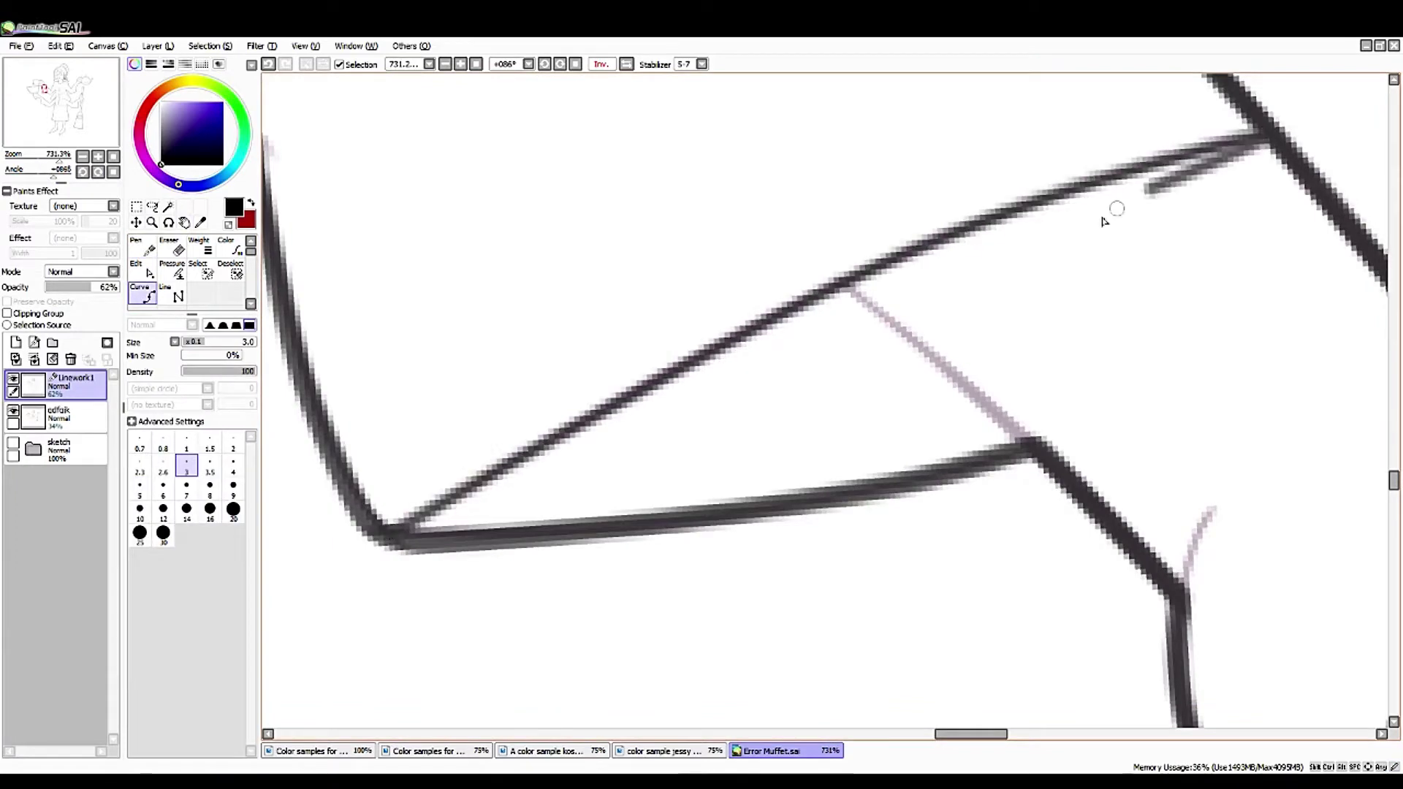
pyautogui.click(144, 271)
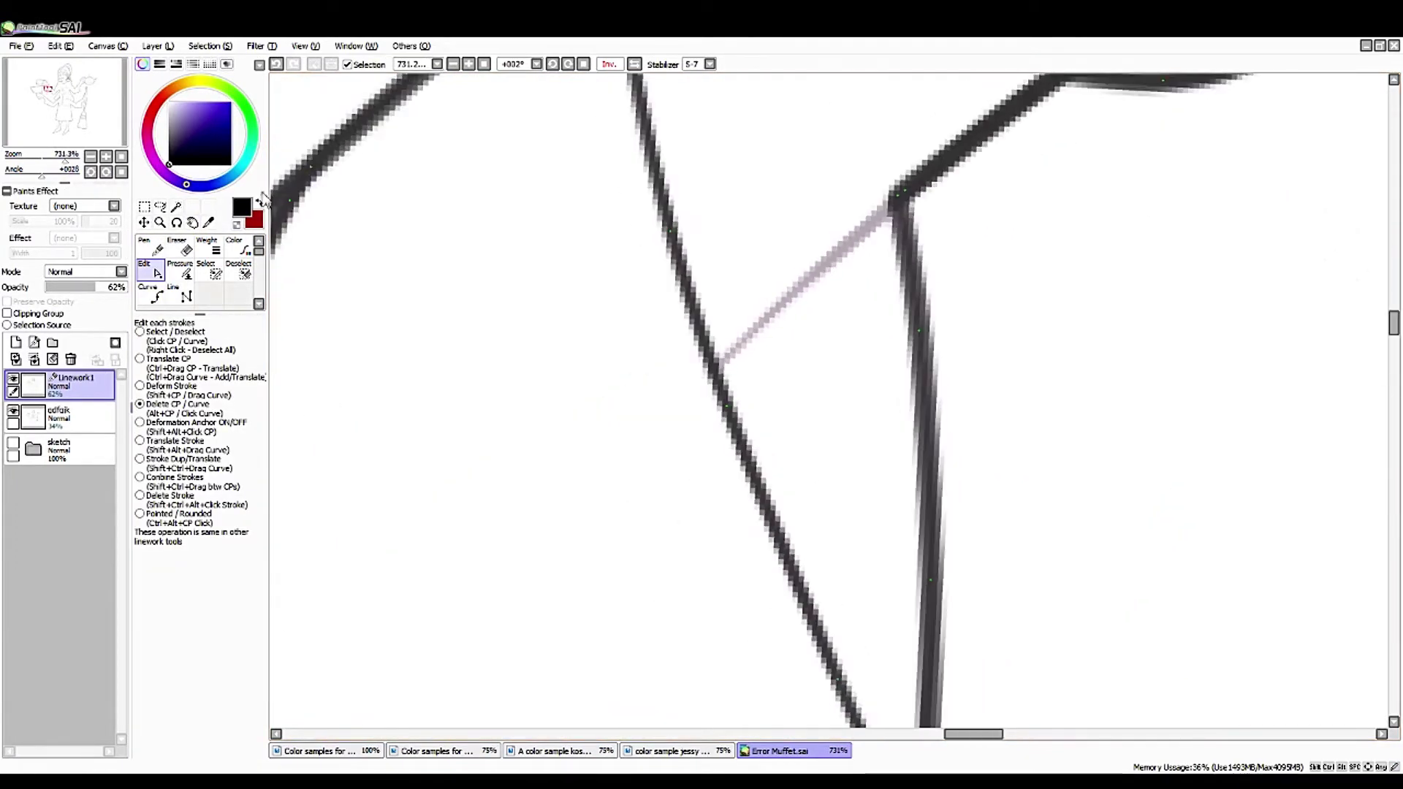
# - Ink the short line joining the cuff edge to the underside of the wrist with the Curve tool and adjust its points
pyautogui.click(152, 294)
pyautogui.click(714, 370)
pyautogui.click(892, 187)
pyautogui.press('Return')
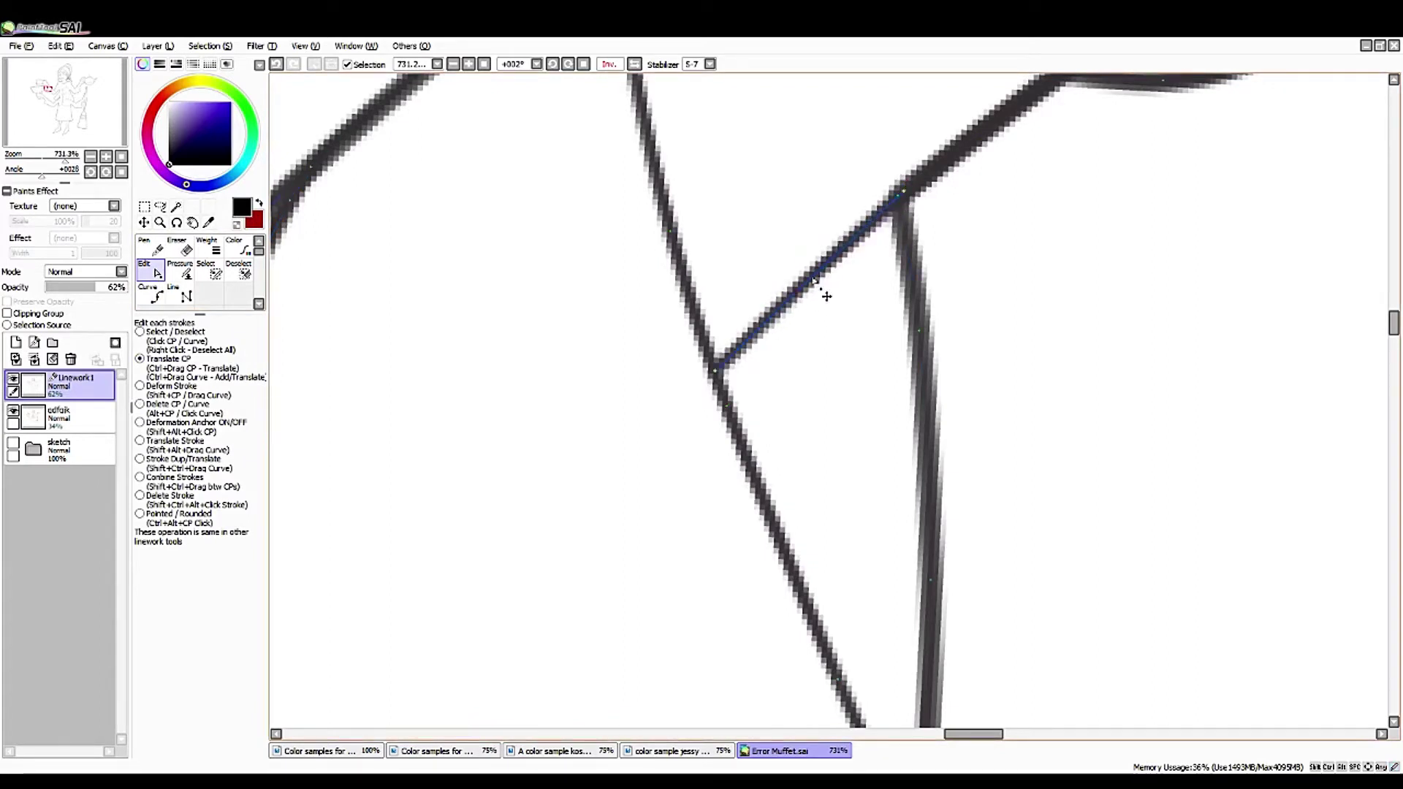
pyautogui.press('p')
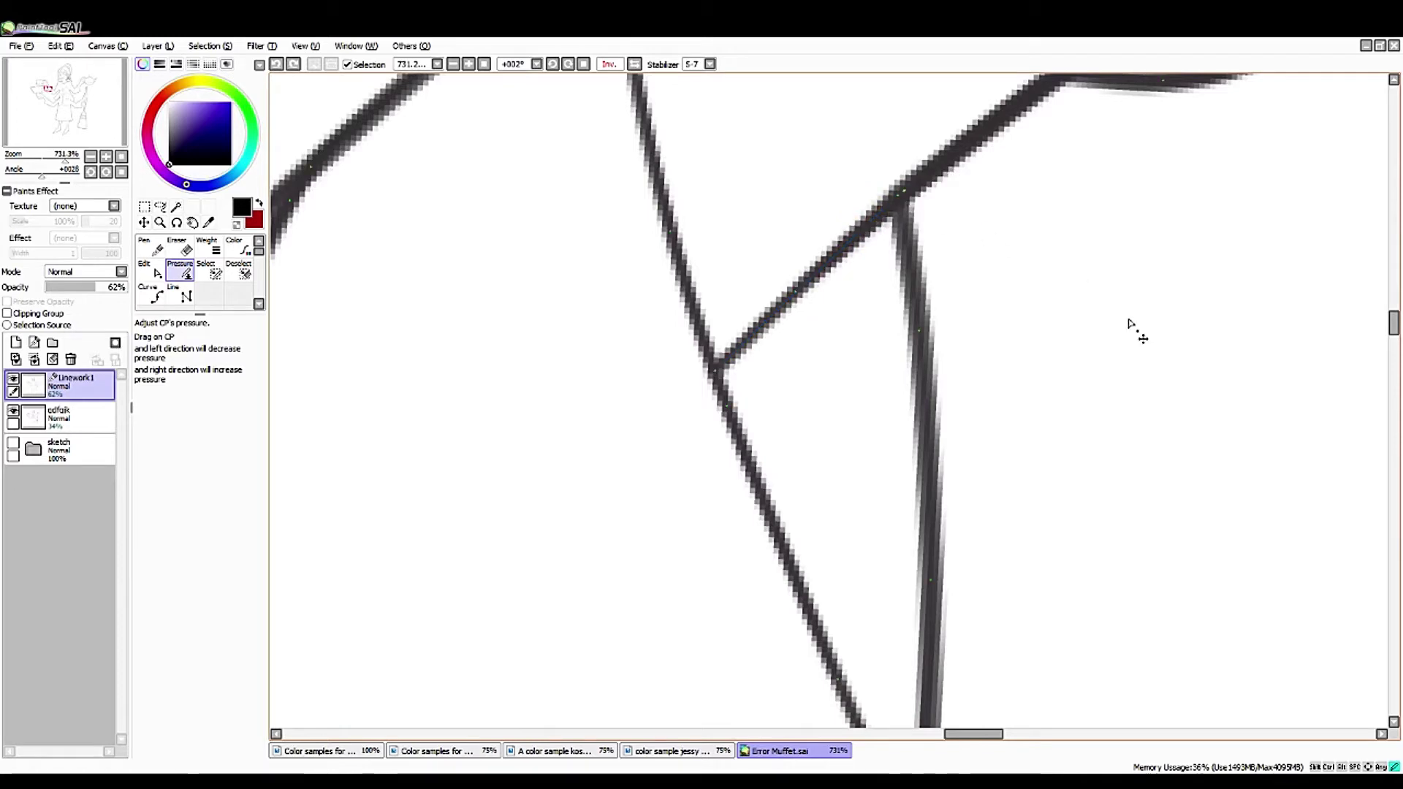
# - Refine the outline of the cup-holding hand from the wrist corner to the lower fingers with its control points
pyautogui.scroll(-4, 484, 301)
pyautogui.scroll(2, 484, 302)
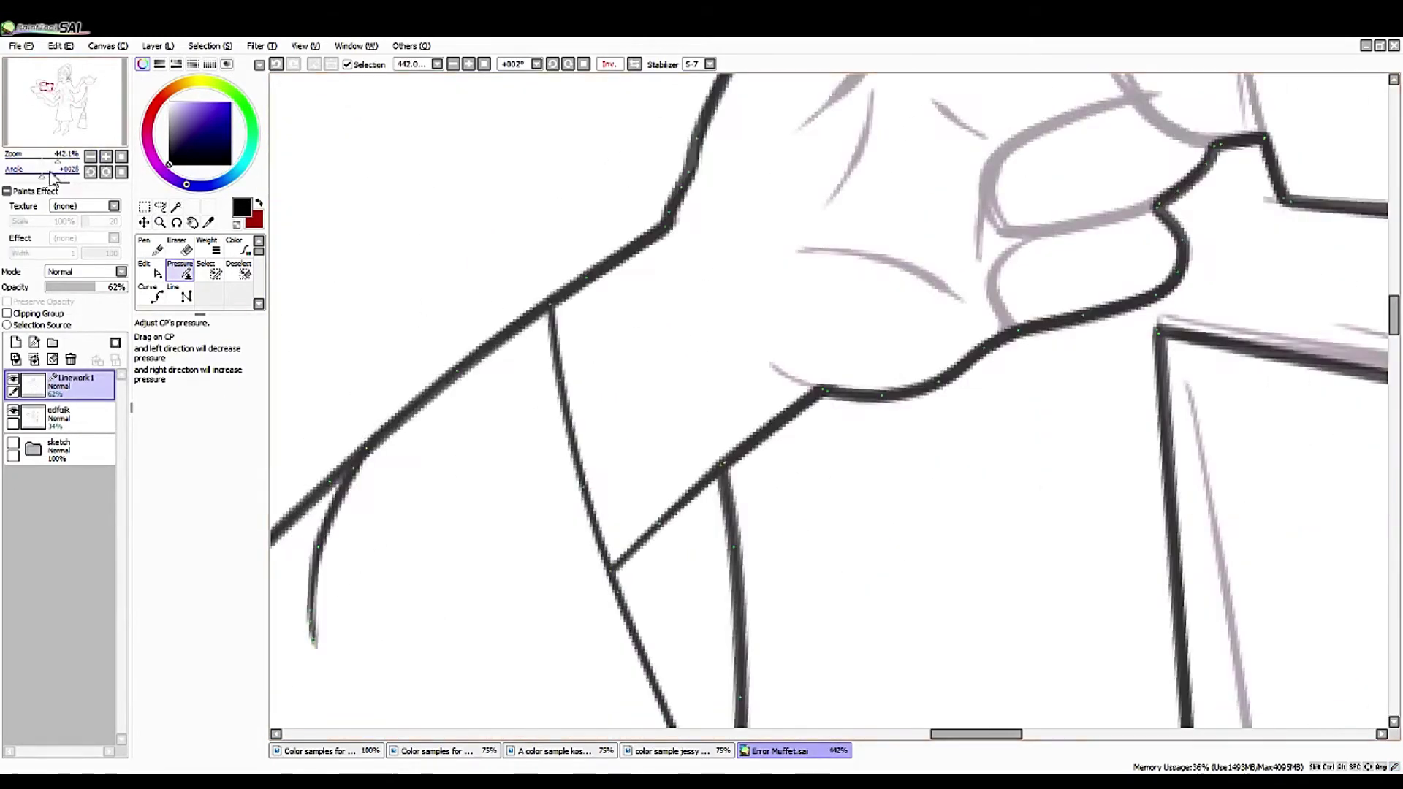
pyautogui.moveTo(52, 178); pyautogui.dragTo(36, 175)
pyautogui.scroll(3, 978, 314)
pyautogui.press('e')
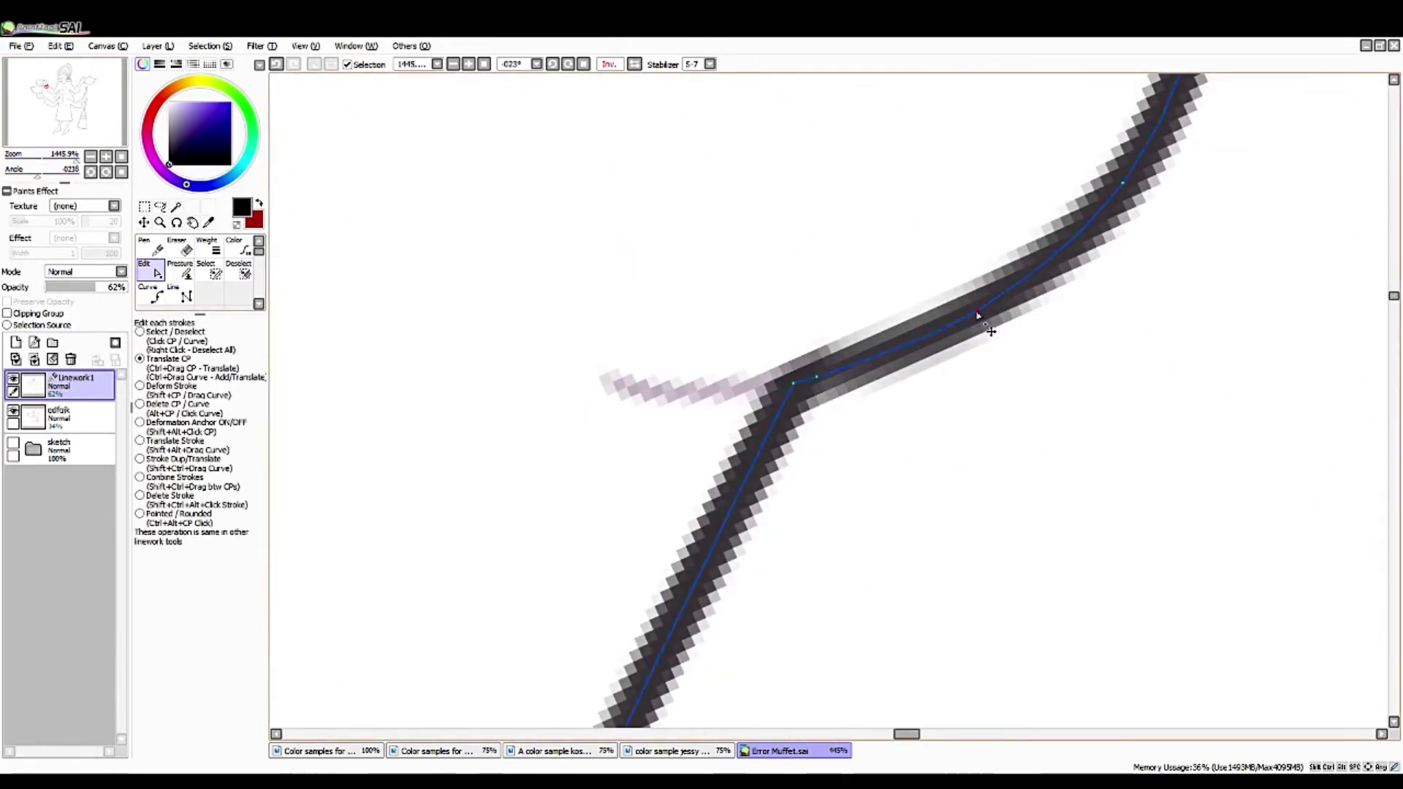
pyautogui.scroll(-3, 991, 330)
pyautogui.press('End')
pyautogui.moveTo(991, 331)
pyautogui.mouseDown()
pyautogui.moveTo(434, 319)
pyautogui.moveTo(429, 173)
pyautogui.moveTo(887, 160)
pyautogui.moveTo(998, 195)
pyautogui.moveTo(986, 217)
pyautogui.moveTo(999, 202)
pyautogui.mouseUp()
pyautogui.press('e')
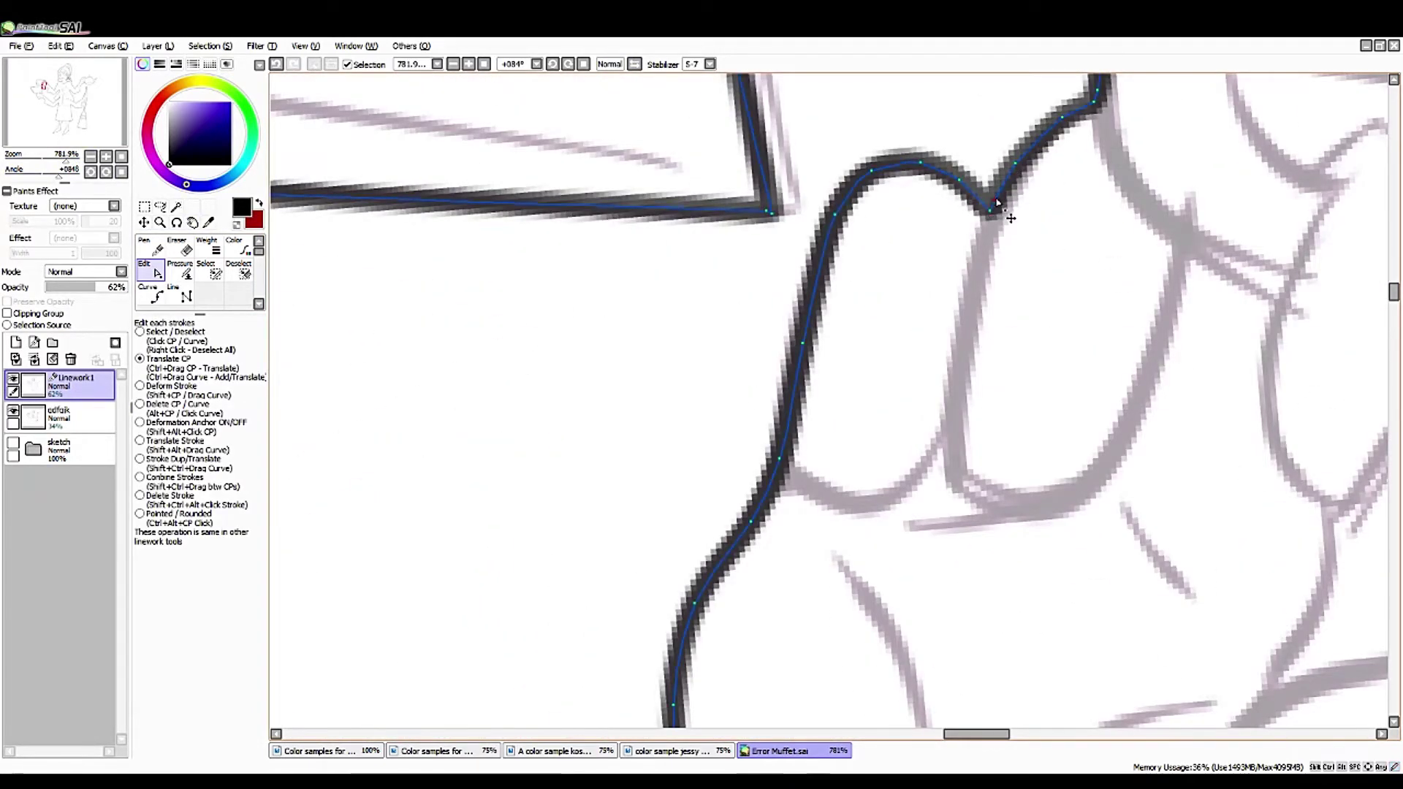
# - Ink the curved palm crease and the short wrist crease of the cup-holding hand with the size 5 pen
pyautogui.press('n')
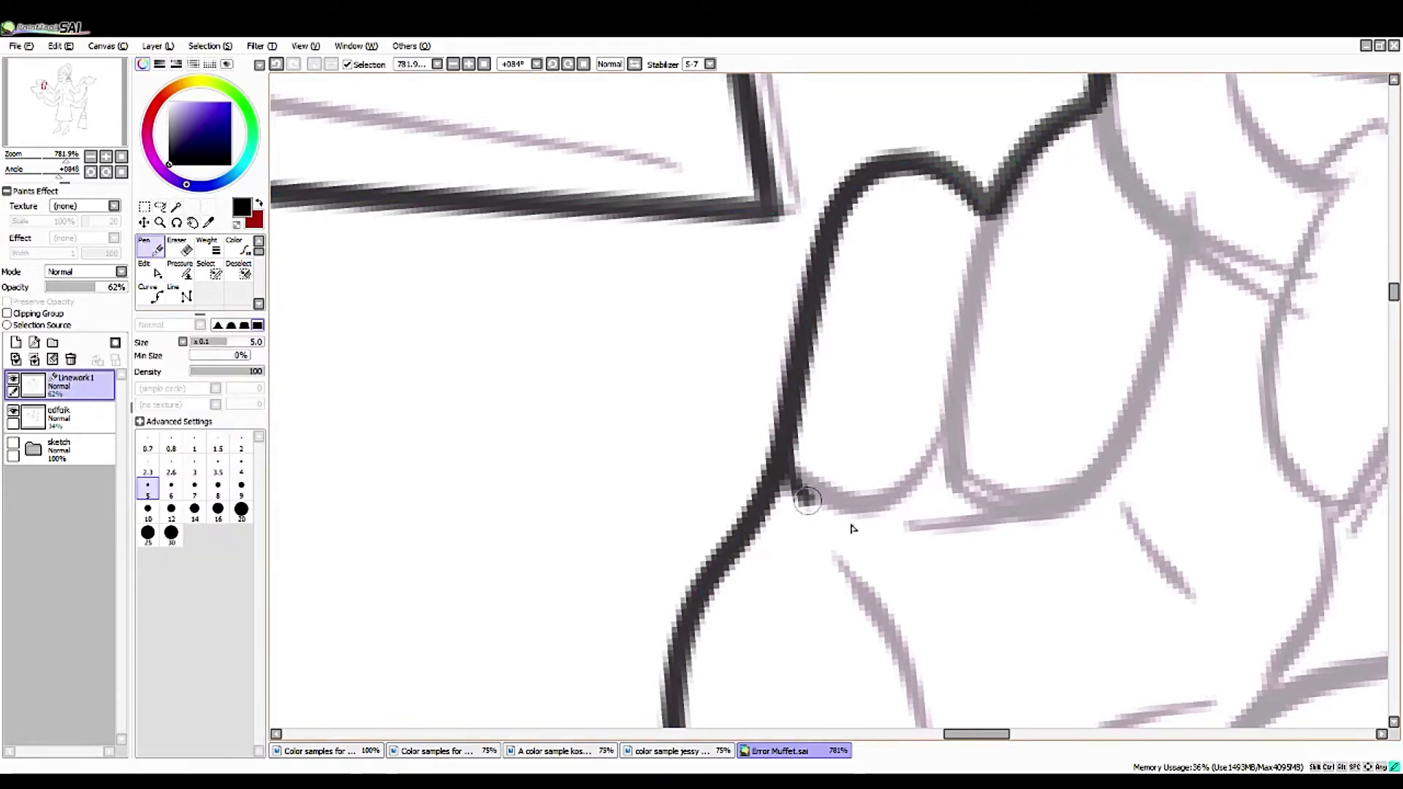
pyautogui.hotkey('ctrl', 'z')
pyautogui.scroll(-5, 567, 476)
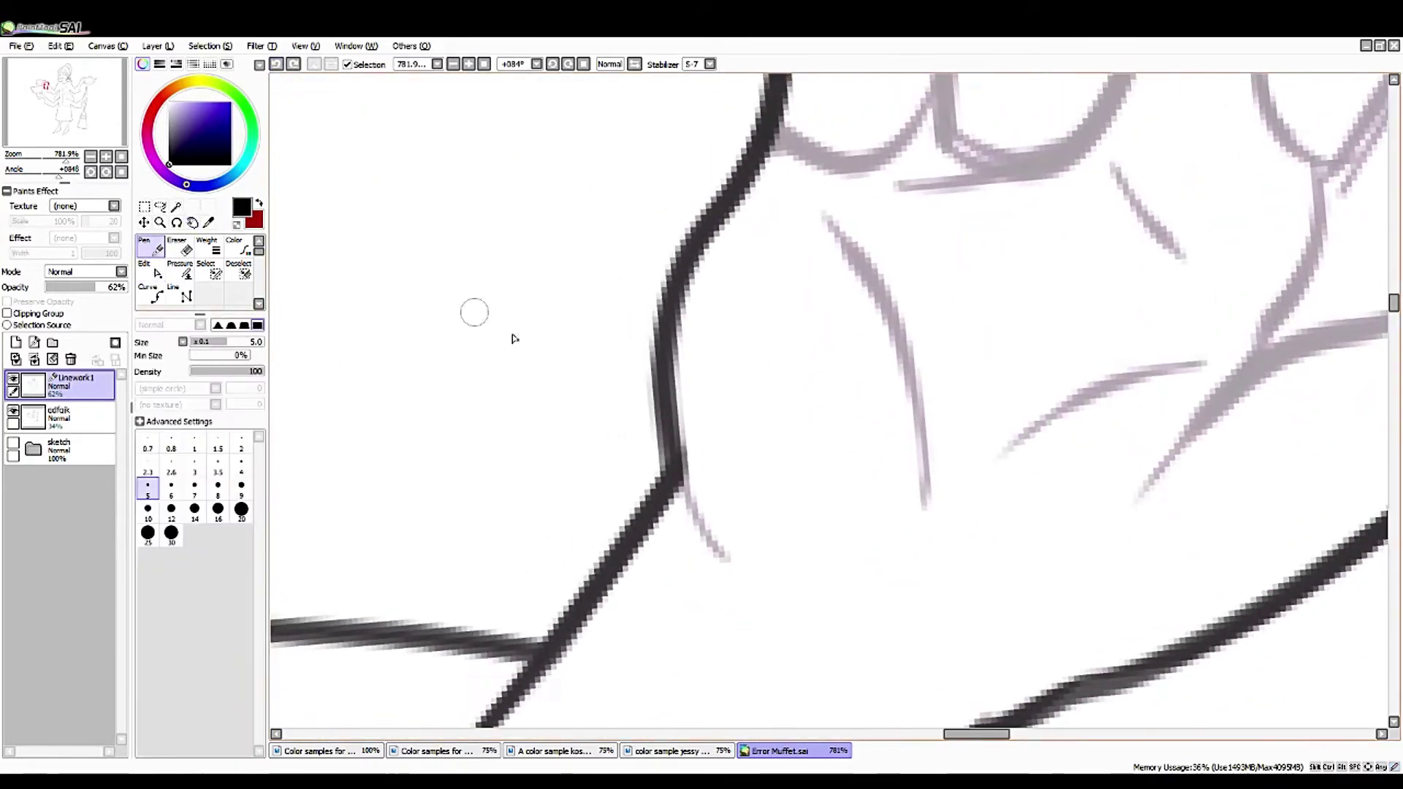
pyautogui.moveTo(596, 479); pyautogui.dragTo(1012, 236)
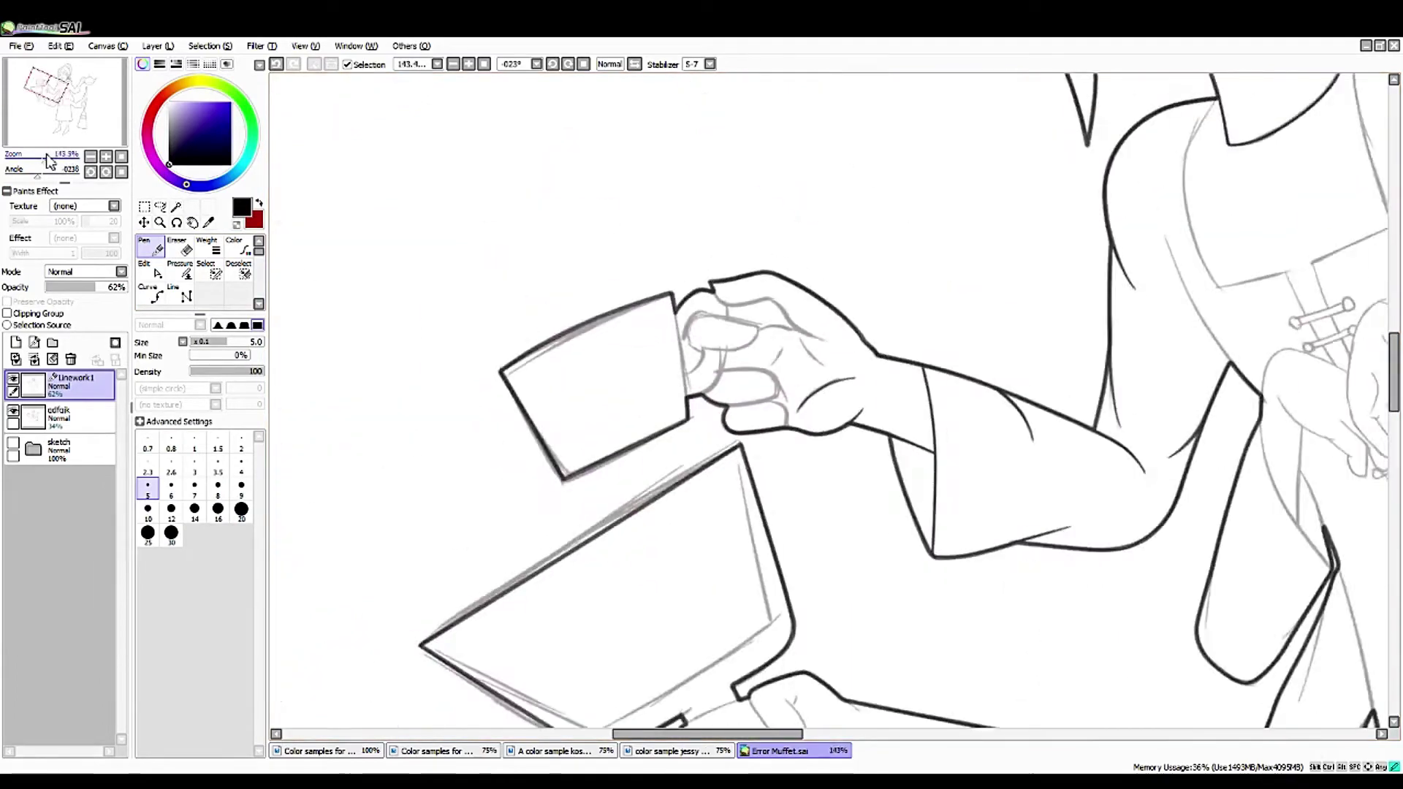
# - Ink the inner contour of the cup-holding hand's little finger with the size 5 pen, undoing and redrawing the stroke
pyautogui.press('h')
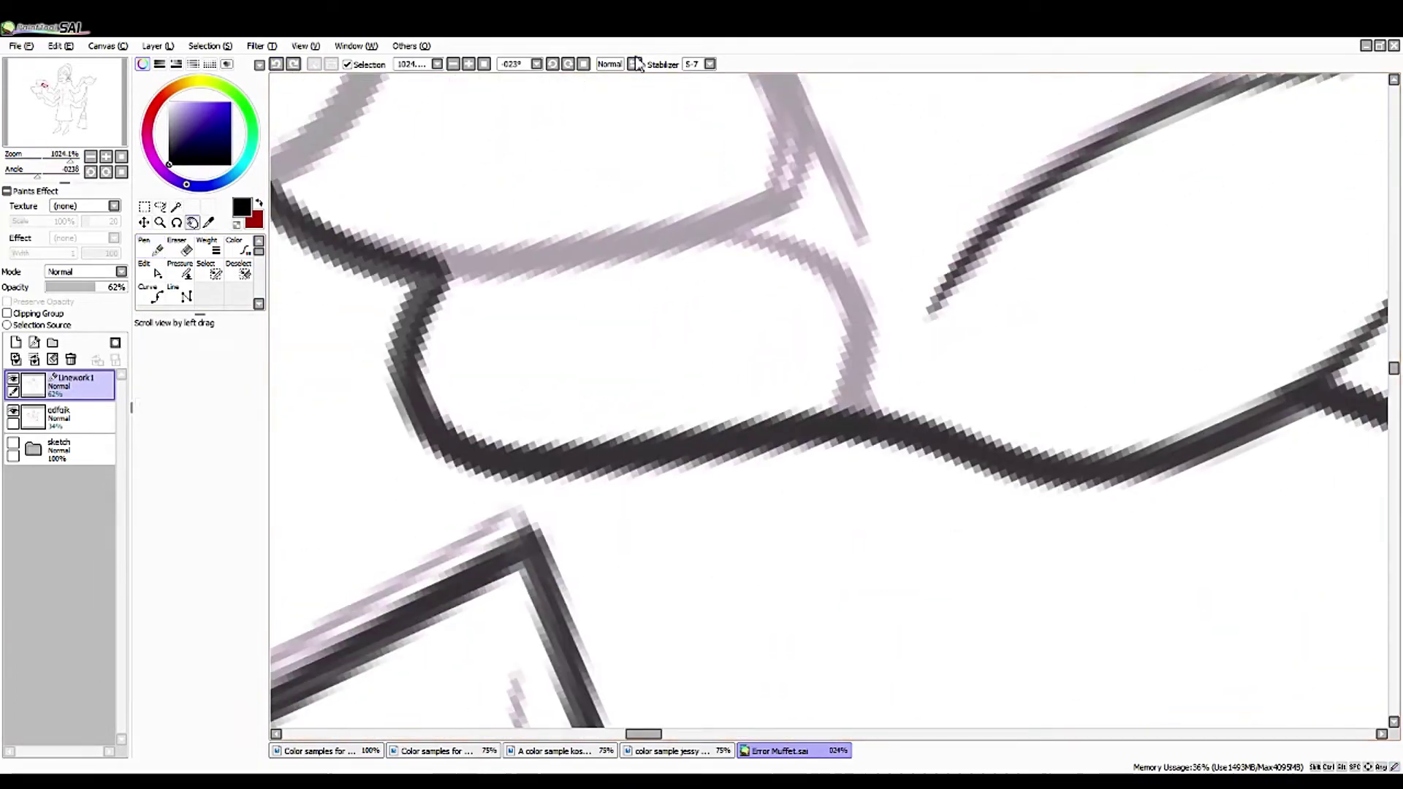
pyautogui.press('n')
pyautogui.moveTo(928, 124); pyautogui.dragTo(764, 542)
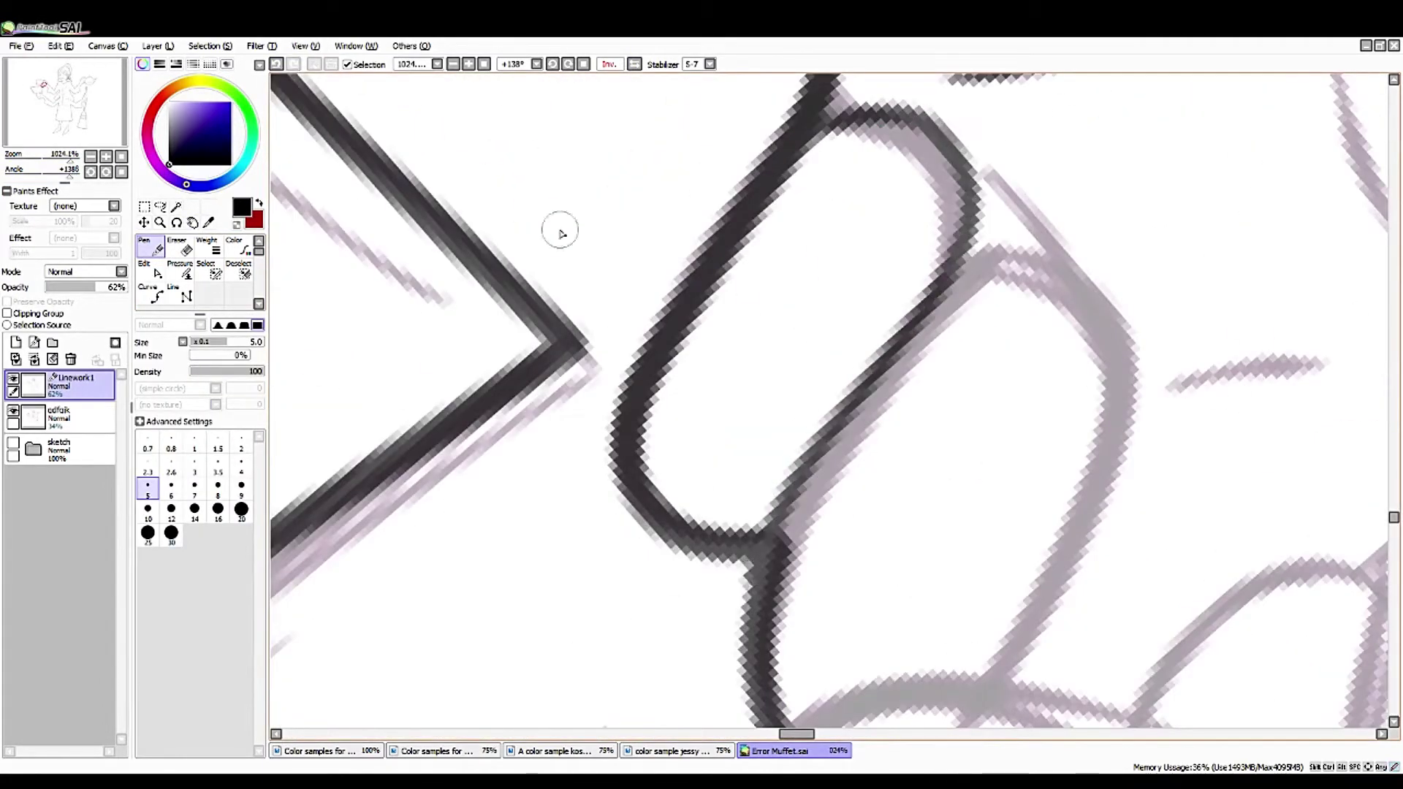
pyautogui.hotkey('ctrl', 'z')
pyautogui.moveTo(826, 118)
pyautogui.mouseDown()
pyautogui.moveTo(839, 407)
pyautogui.moveTo(768, 544)
pyautogui.mouseUp()
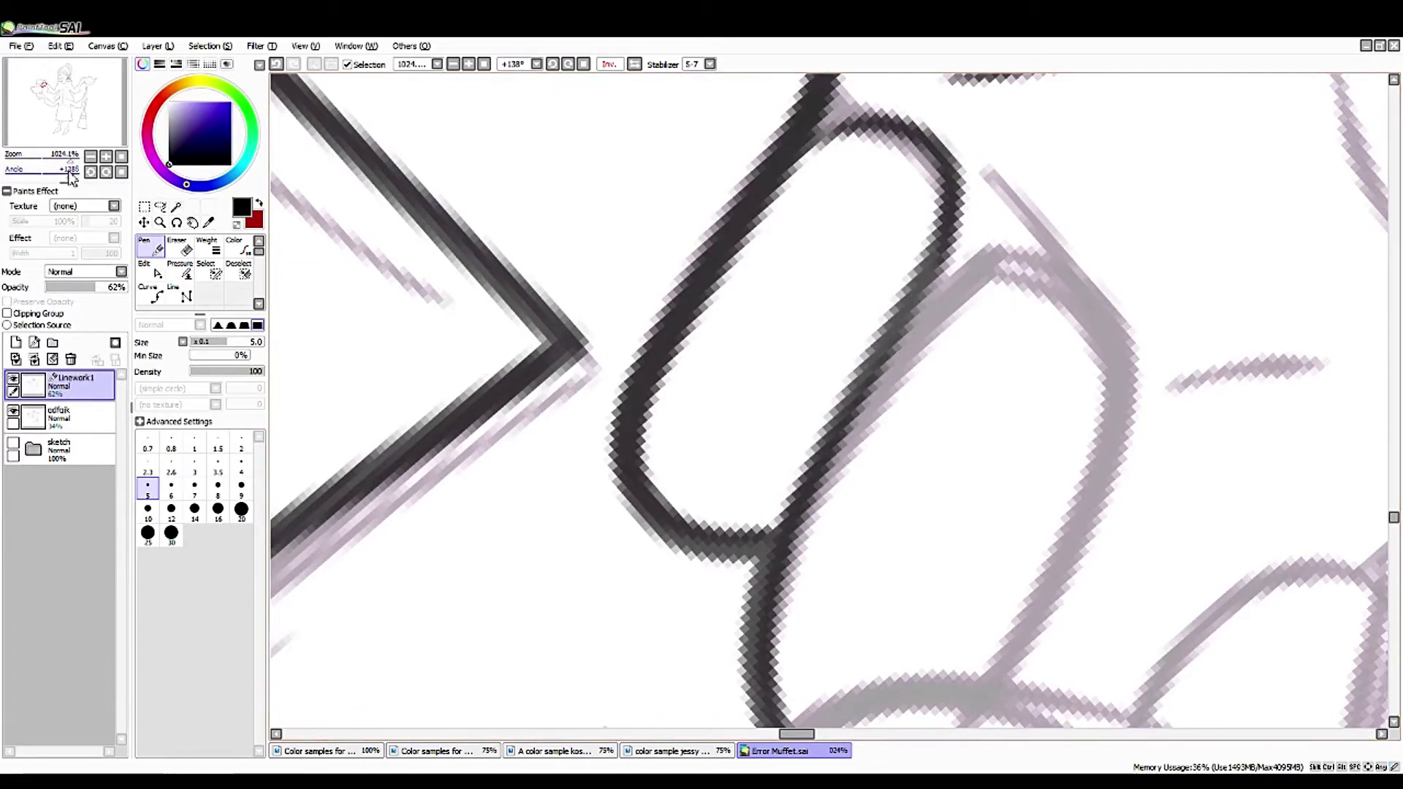
# - Ink the rounded contour of the finger beside the little finger and adjust its control points along the shared edge
pyautogui.moveTo(70, 170); pyautogui.dragTo(32, 169)
pyautogui.moveTo(643, 121)
pyautogui.mouseDown()
pyautogui.moveTo(545, 527)
pyautogui.moveTo(834, 293)
pyautogui.moveTo(866, 223)
pyautogui.mouseUp()
pyautogui.click(150, 271)
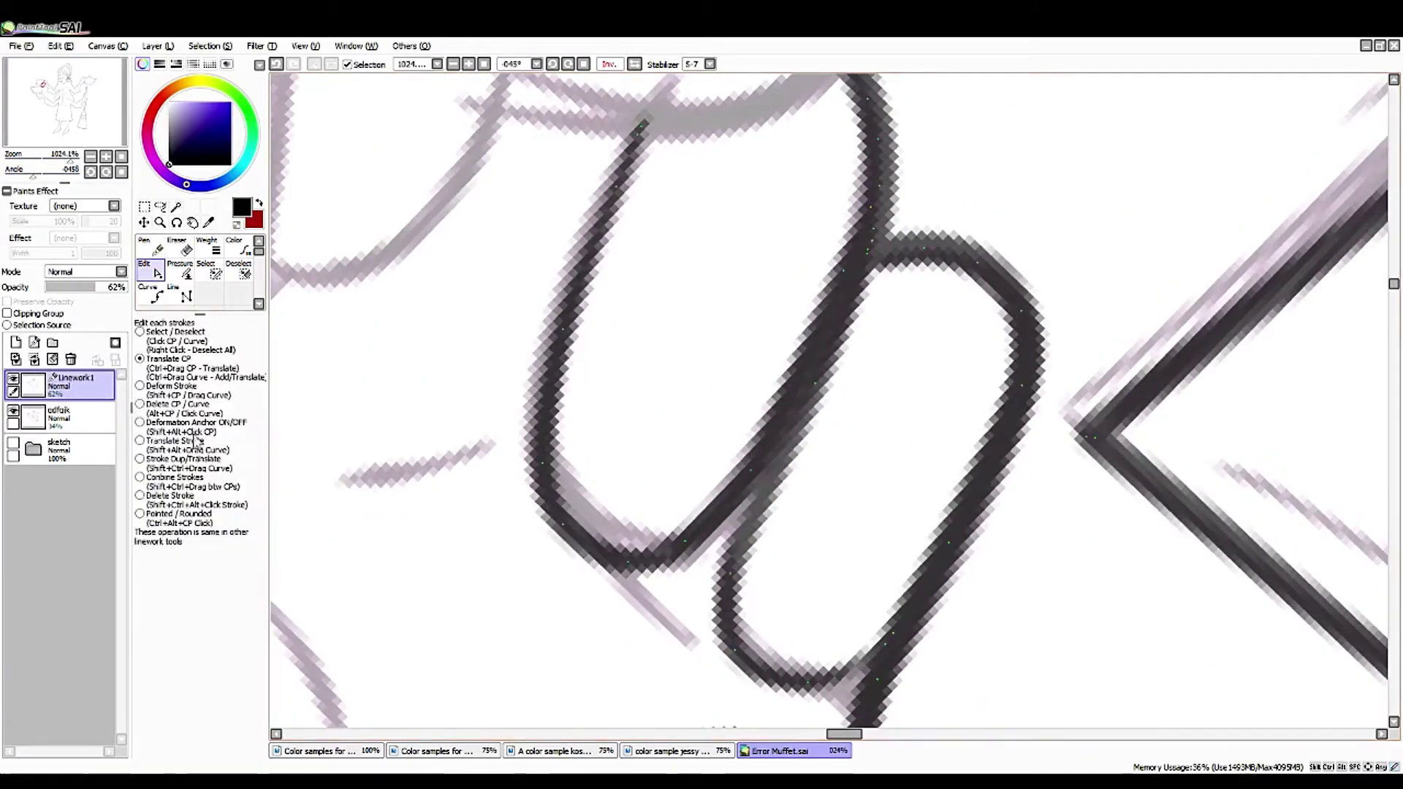
pyautogui.click(140, 359)
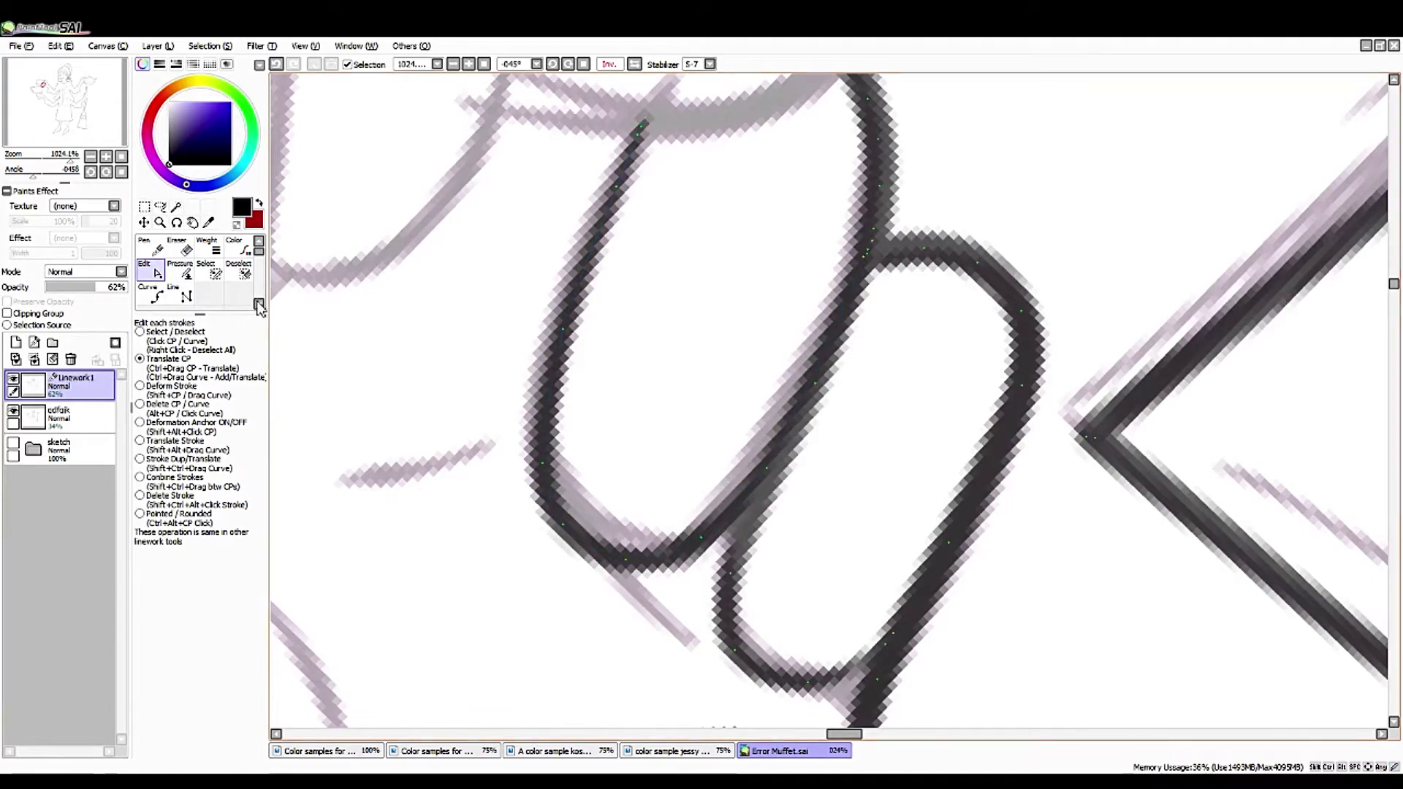
# - Redraw the inner edge of the outermost finger with the size 5 pen and fit its end to the fingertip corner with control points
pyautogui.scroll(-5, 372, 228)
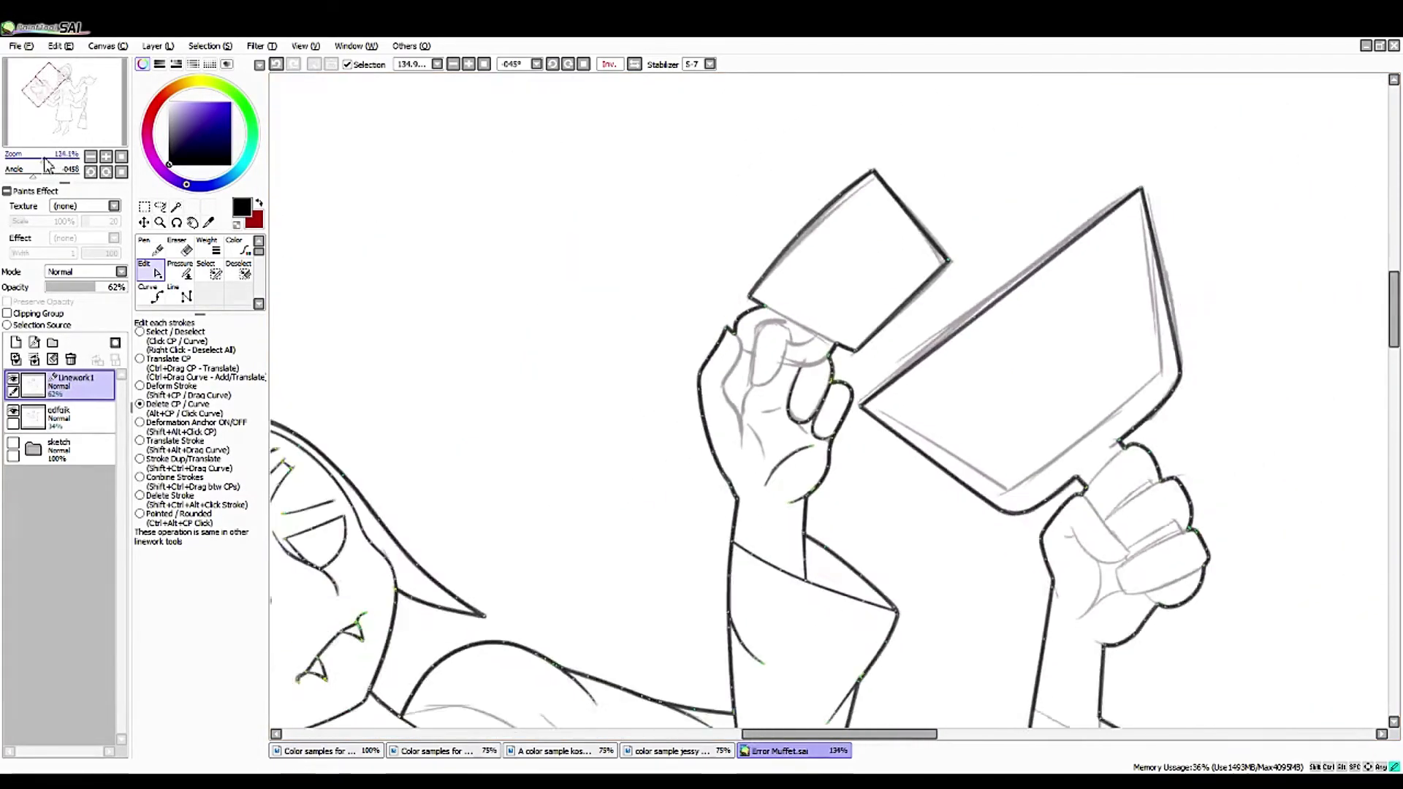
pyautogui.scroll(2, 372, 227)
pyautogui.moveTo(731, 512); pyautogui.dragTo(606, 203)
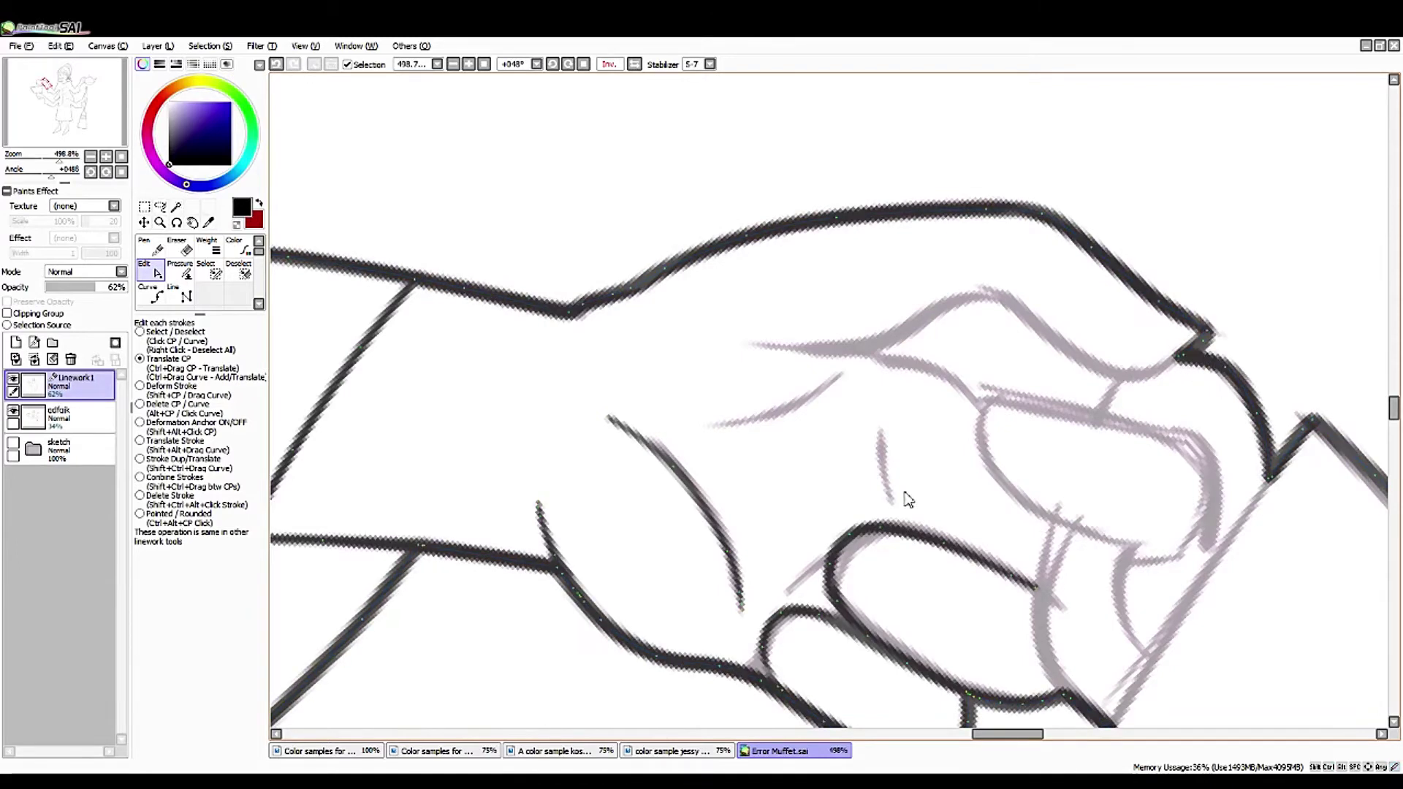
pyautogui.scroll(1, 463, 224)
pyautogui.moveTo(796, 122); pyautogui.dragTo(540, 188)
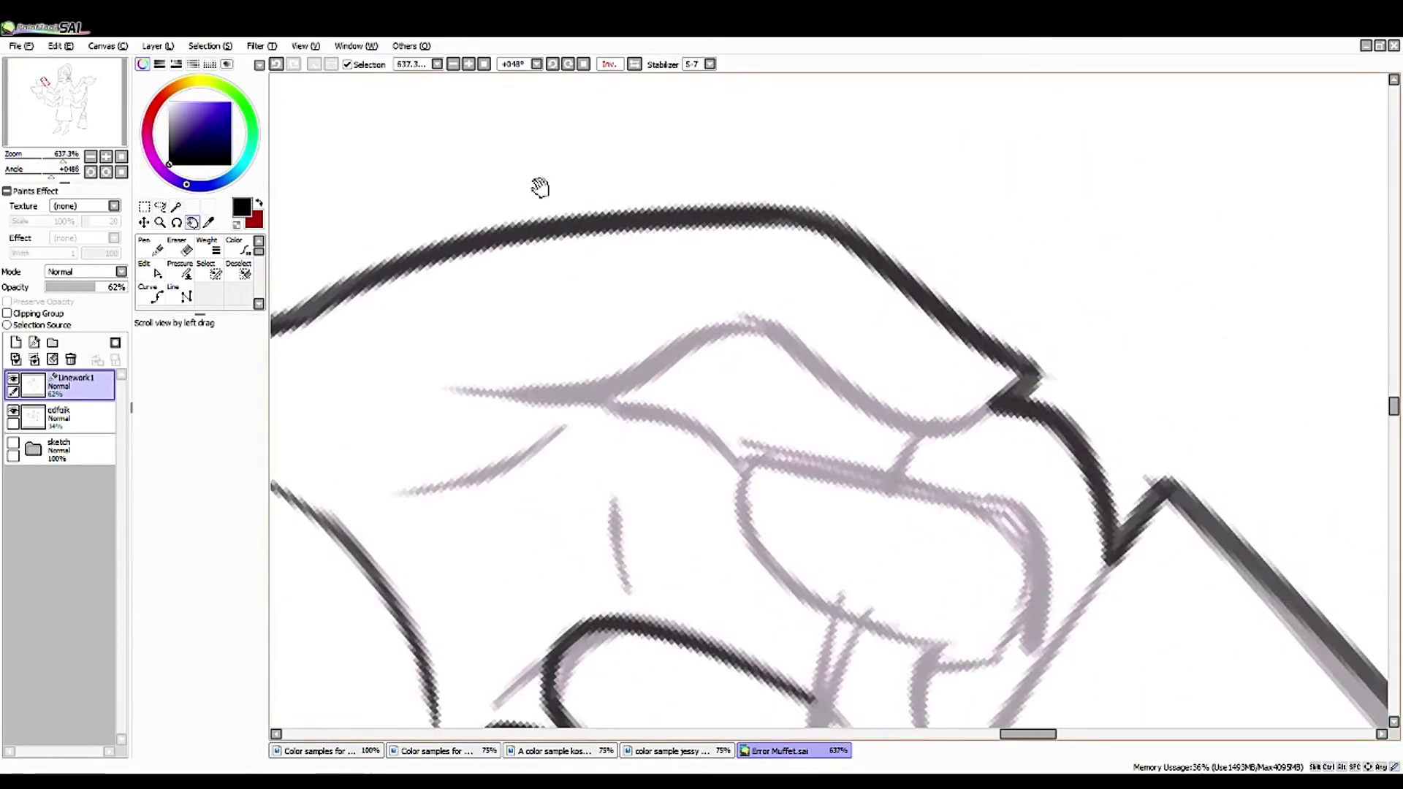
pyautogui.click(634, 64)
pyautogui.press('n')
pyautogui.moveTo(945, 306); pyautogui.dragTo(820, 396)
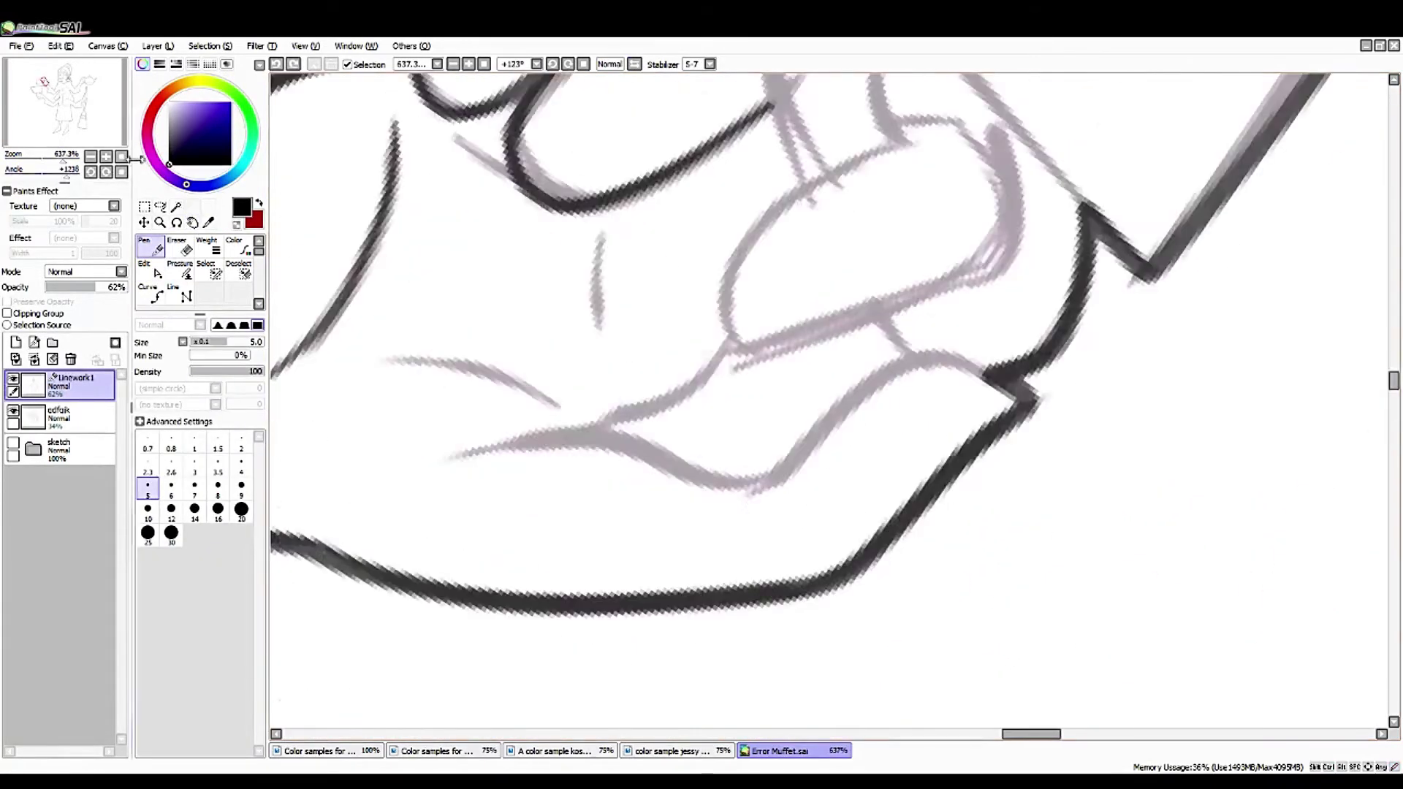
pyautogui.hotkey('ctrl', 'z')
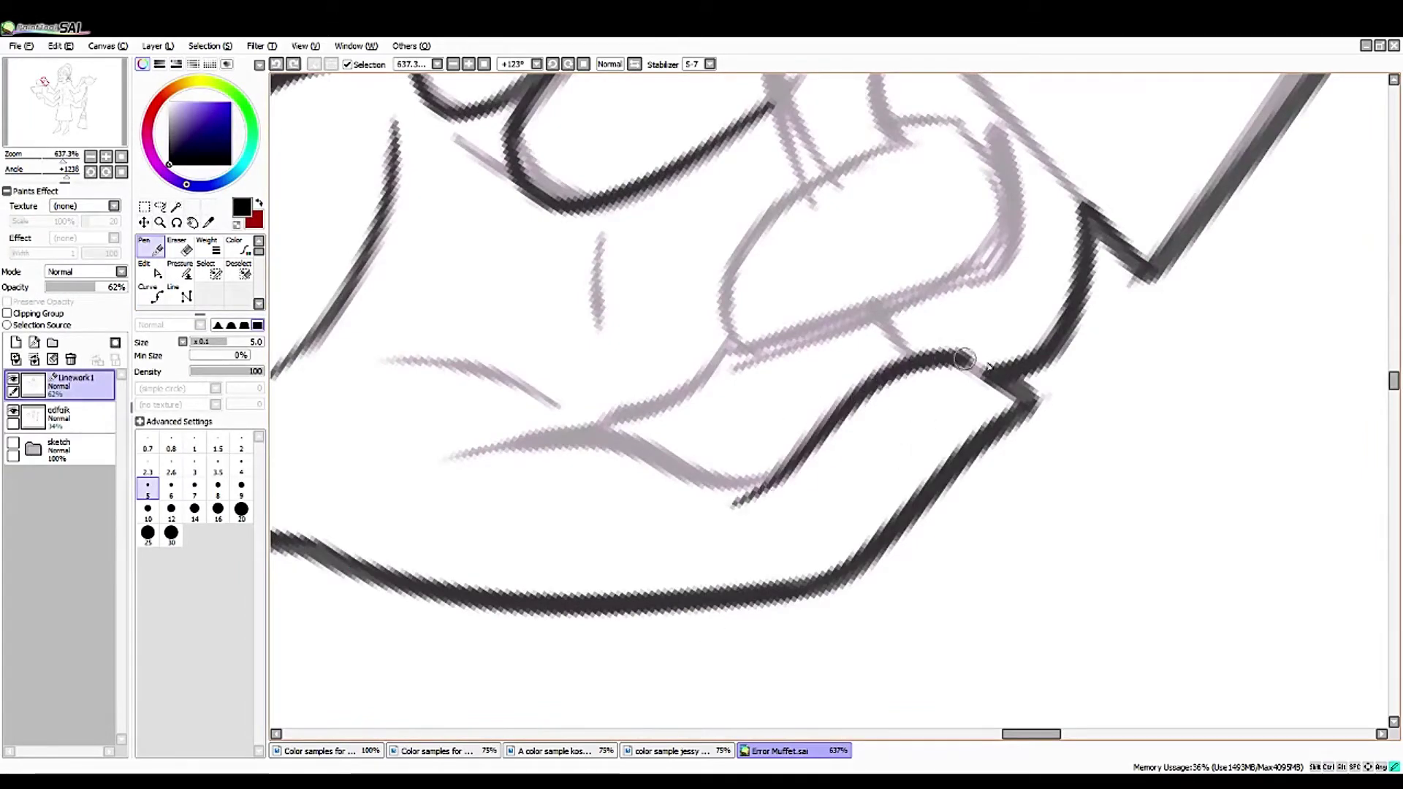
pyautogui.click(152, 271)
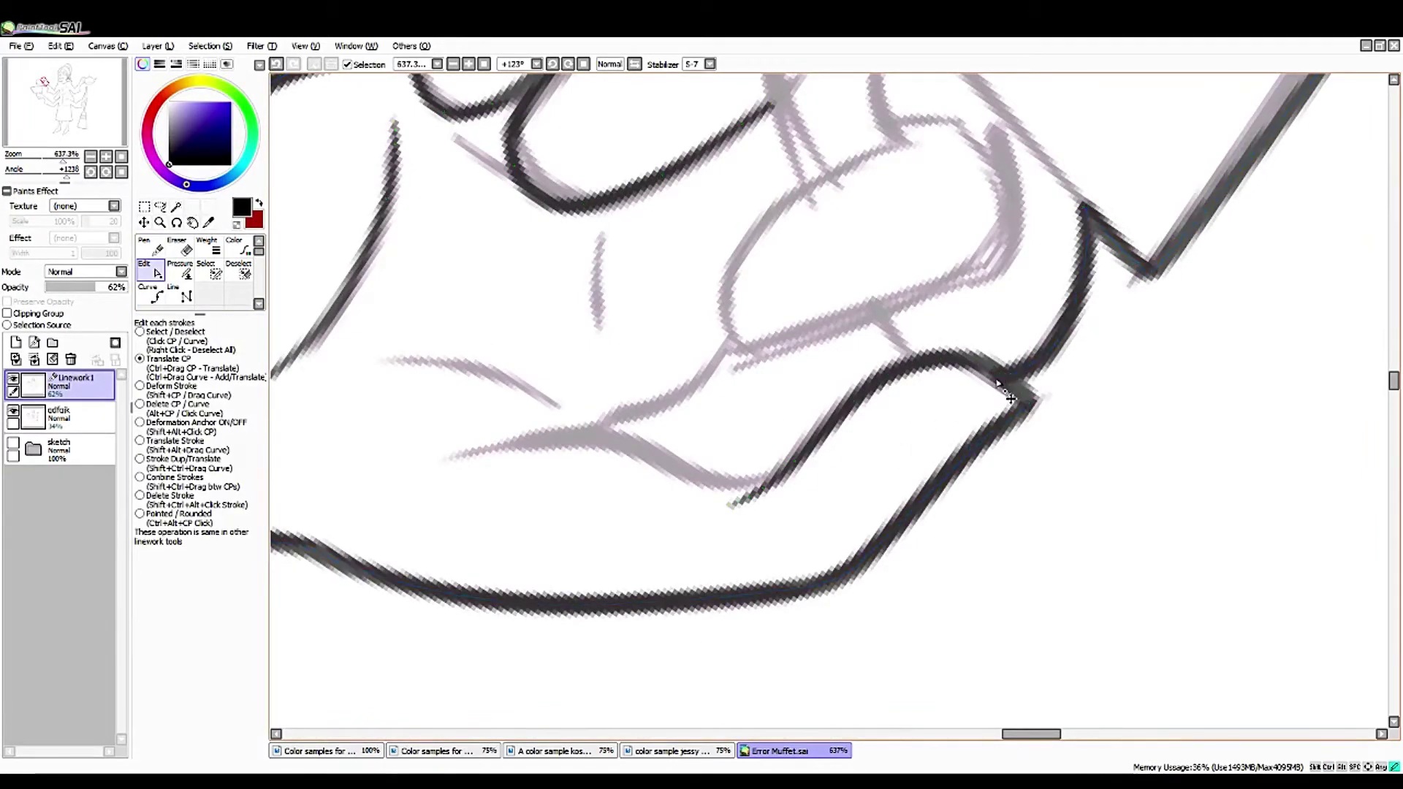
pyautogui.moveTo(314, 446); pyautogui.dragTo(436, 336)
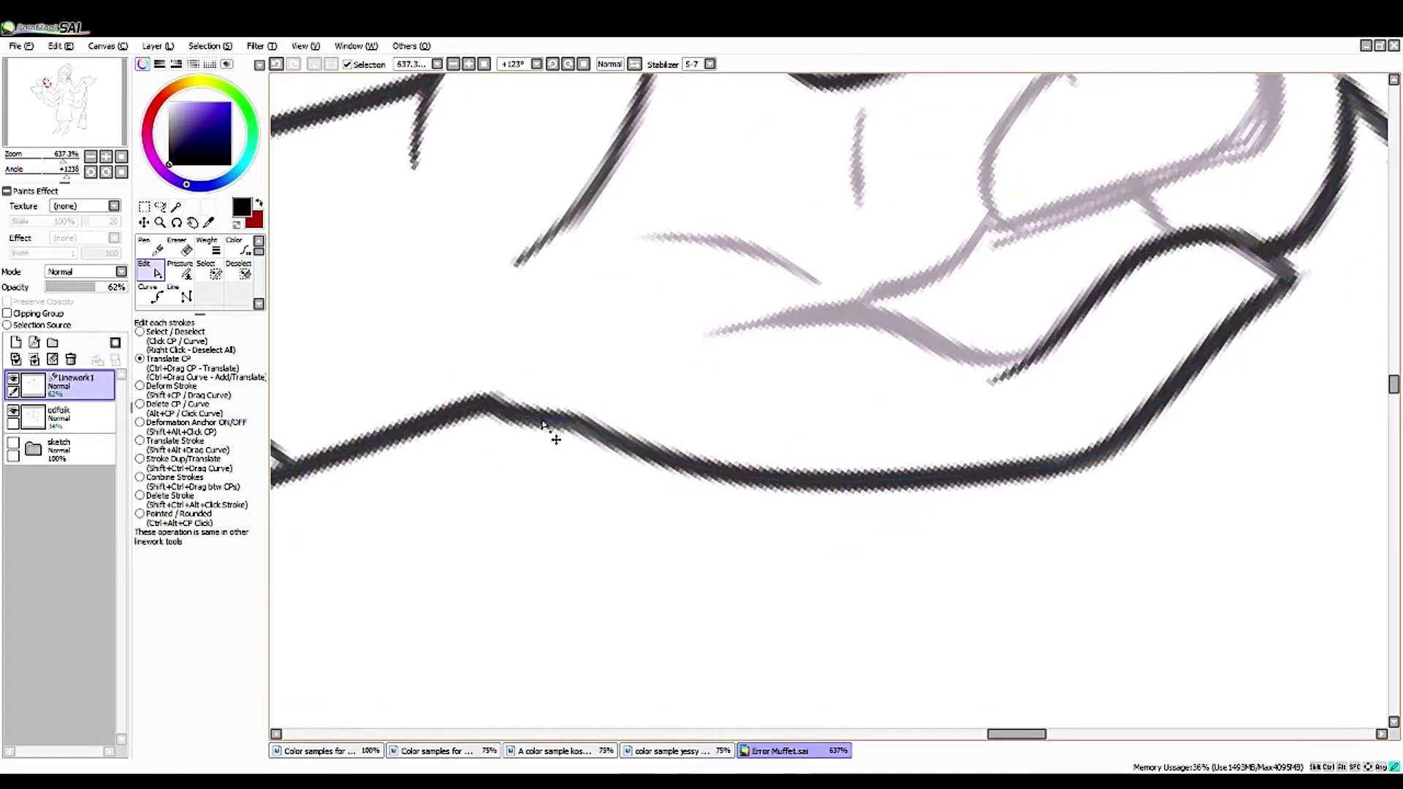
# - Extend the outermost finger's inner line into the palm and ink the adjoining knuckle line and palm crease with the size 5 pen
pyautogui.press('n')
pyautogui.moveTo(724, 304); pyautogui.dragTo(762, 294)
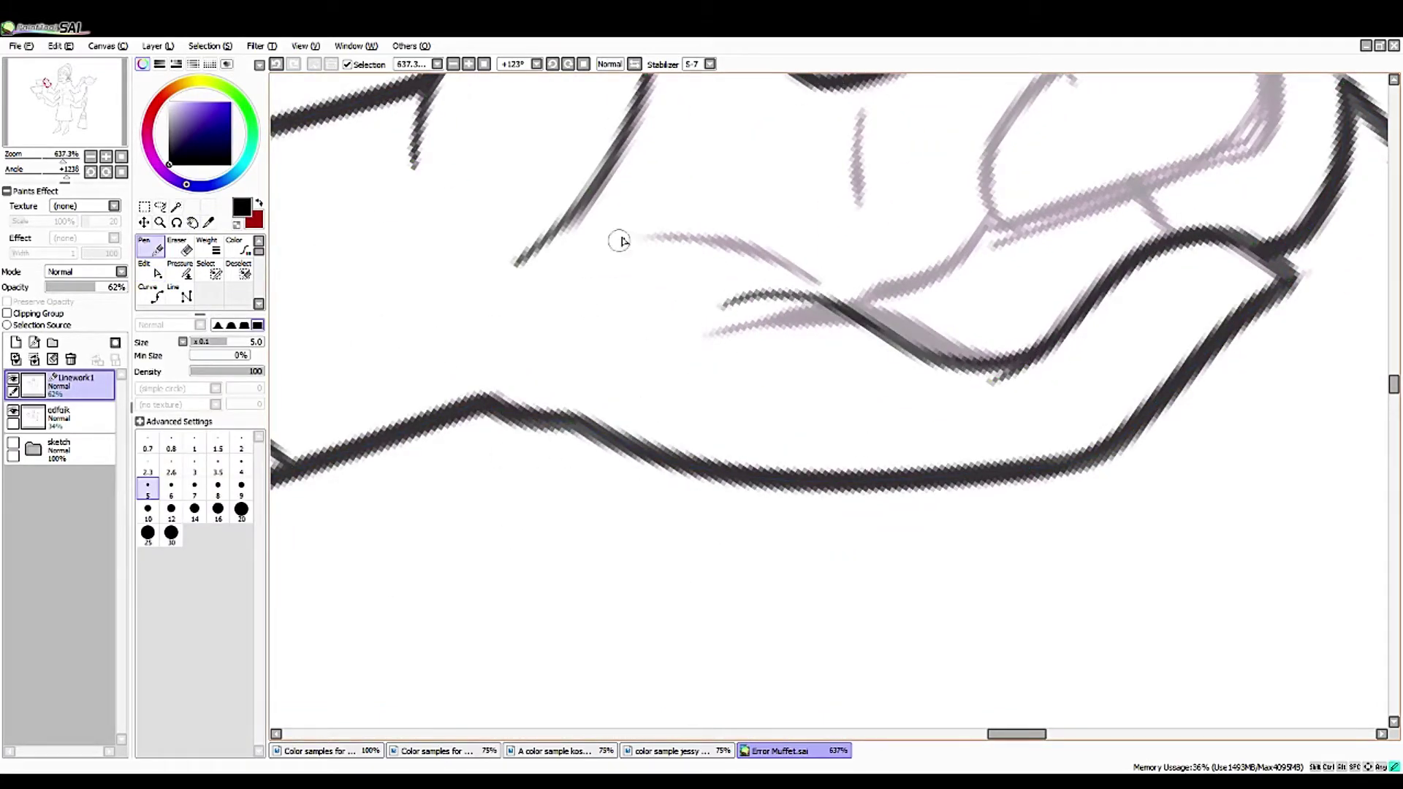
pyautogui.press('Home')
pyautogui.scroll(-3, 829, 402)
pyautogui.scroll(3, 829, 402)
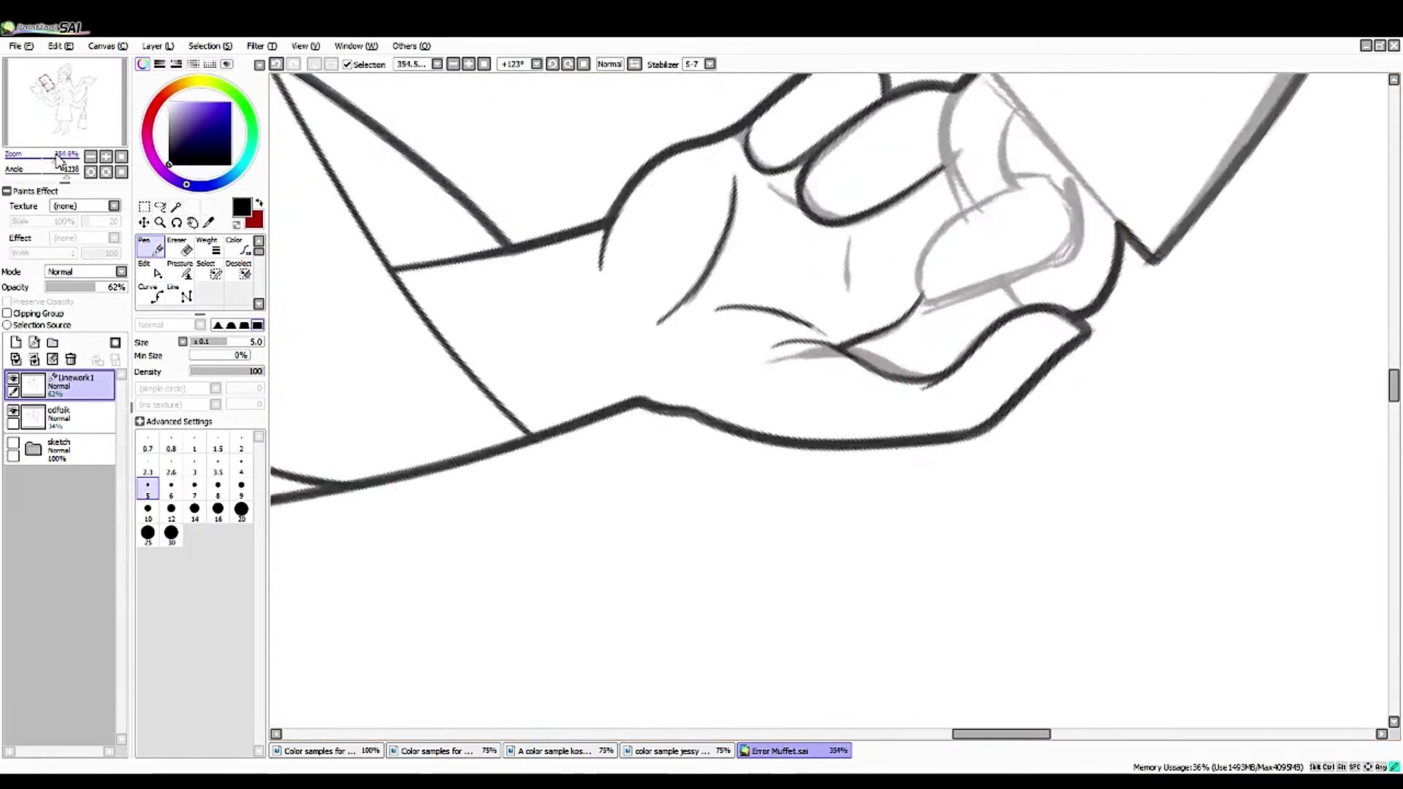
# - Ink the curled finger's outline beside the cup, the short line above it and the finger edge below it
pyautogui.moveTo(339, 243); pyautogui.dragTo(381, 336)
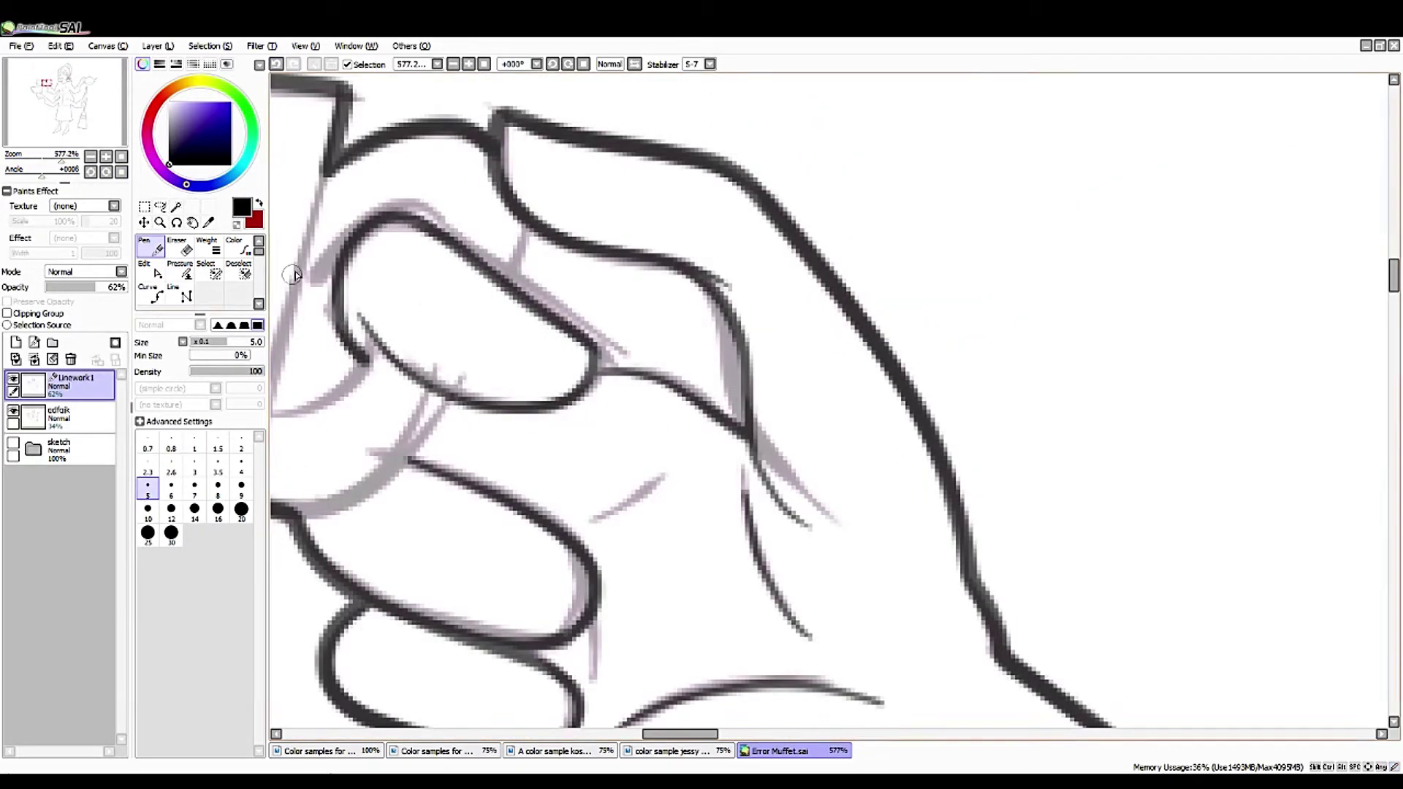
pyautogui.moveTo(295, 274); pyautogui.dragTo(814, 322)
pyautogui.click(635, 65)
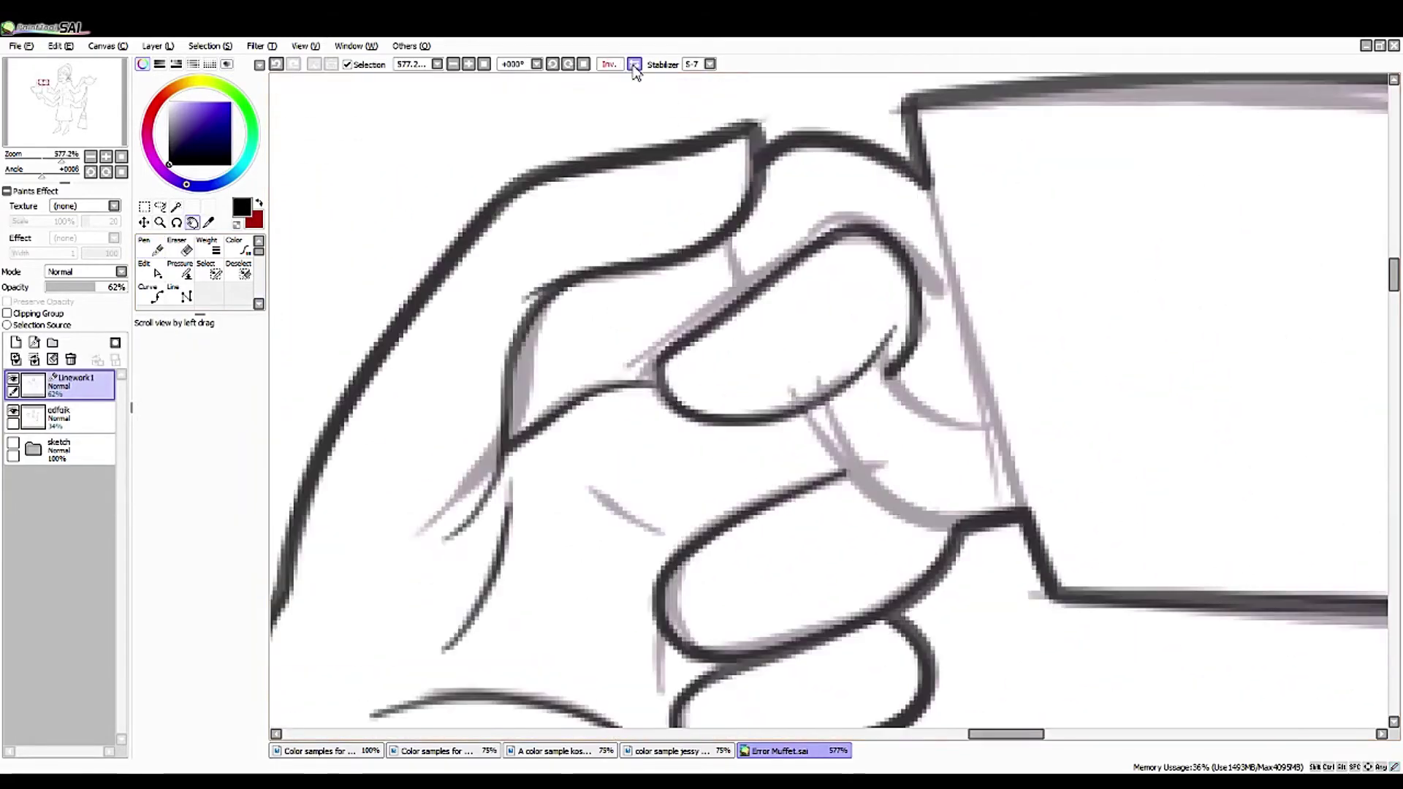
pyautogui.click(157, 252)
pyautogui.moveTo(738, 291); pyautogui.dragTo(727, 249)
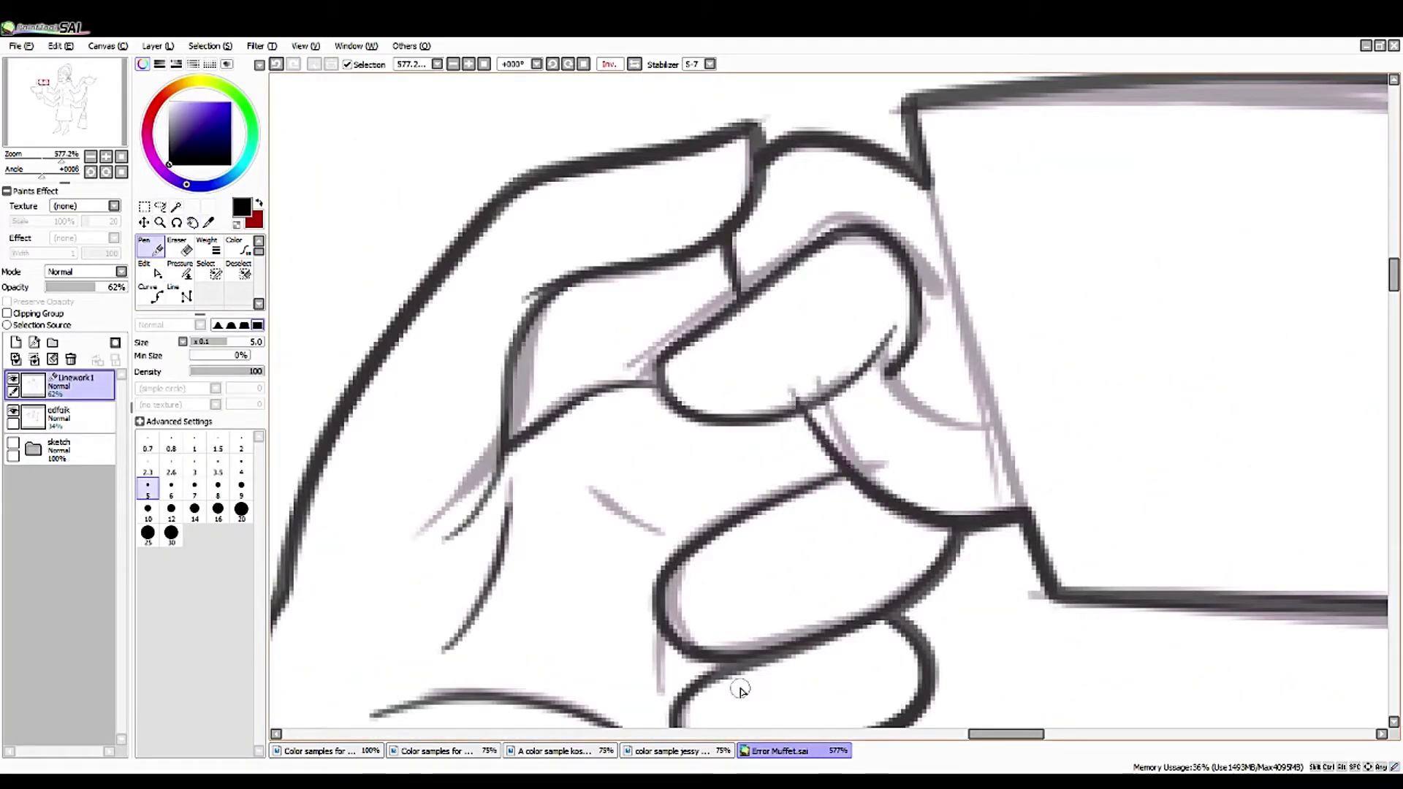
# - Clean up the finger lines by deleting and moving control points, and adjust the cup's lower outer corner
pyautogui.click(150, 271)
pyautogui.click(166, 406)
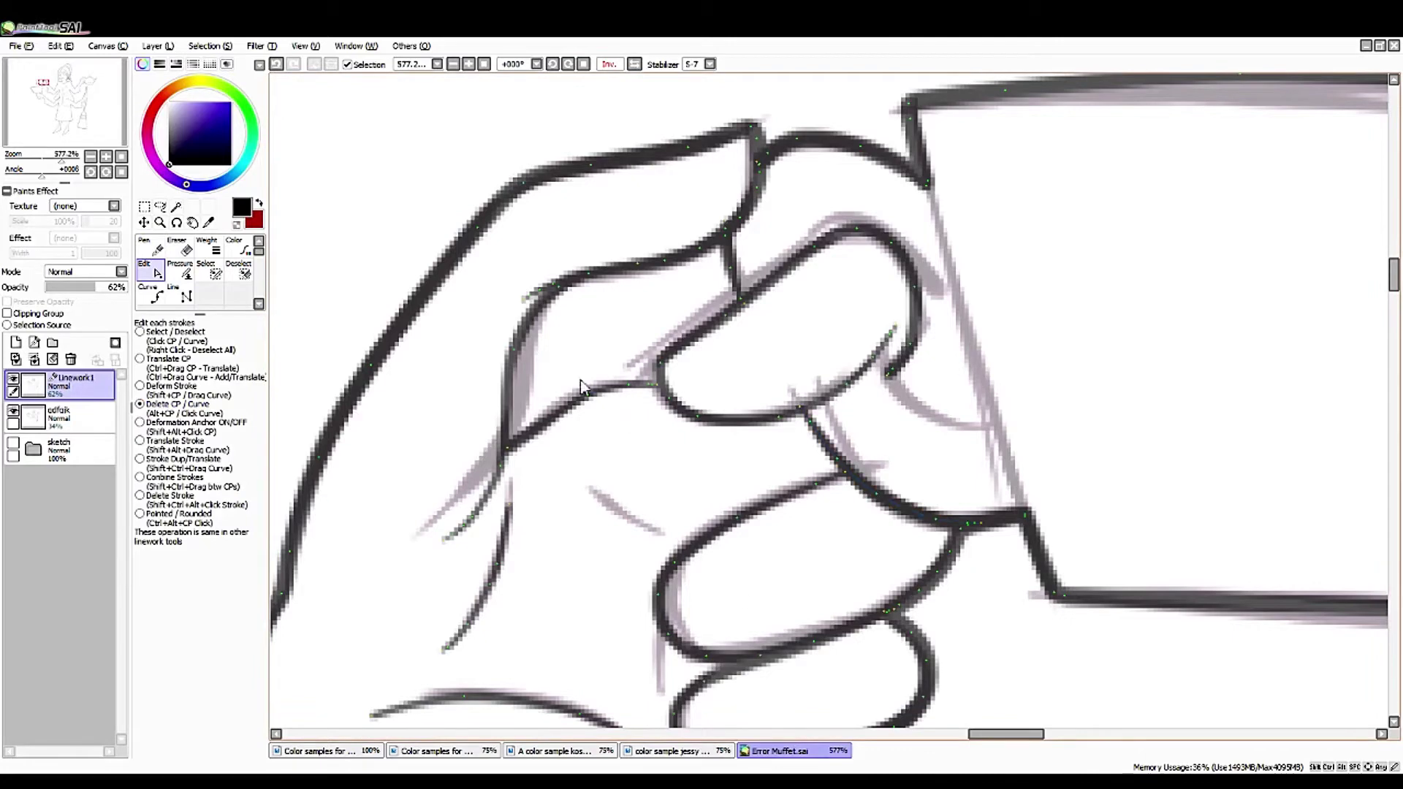
pyautogui.click(150, 359)
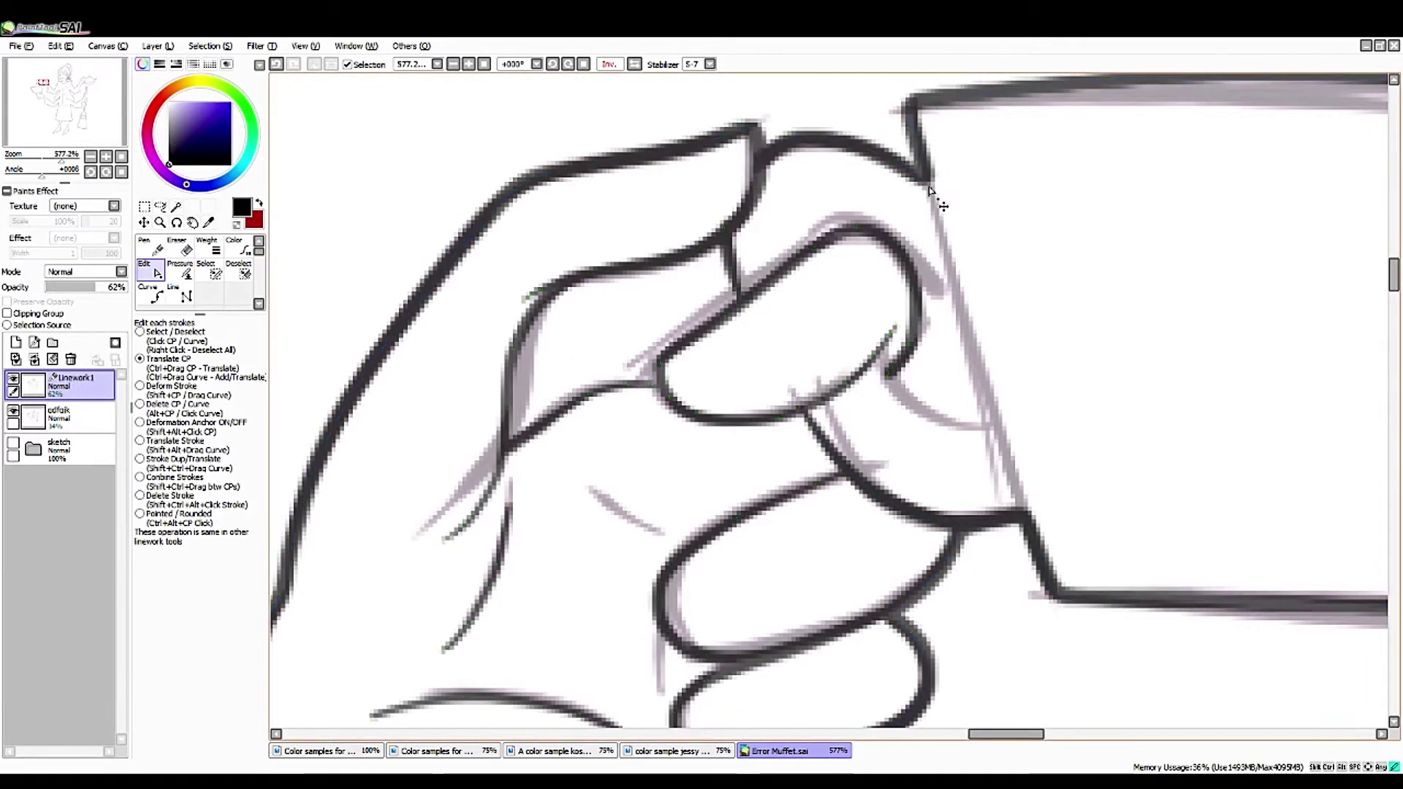
pyautogui.moveTo(936, 178); pyautogui.dragTo(592, 294)
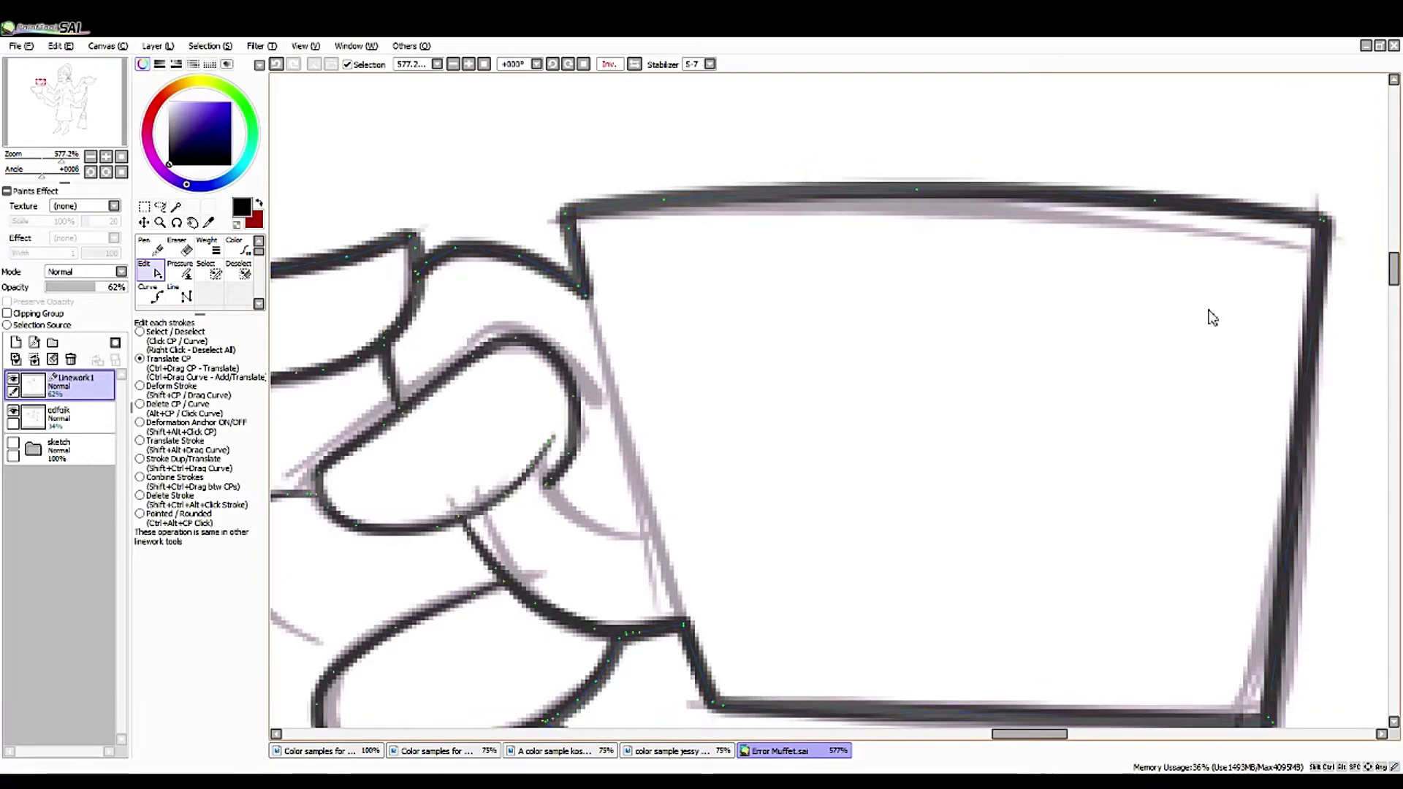
pyautogui.moveTo(41, 82)
pyautogui.mouseDown()
pyautogui.moveTo(68, 117)
pyautogui.moveTo(39, 85)
pyautogui.mouseUp()
pyautogui.moveTo(1111, 304); pyautogui.dragTo(1089, 297)
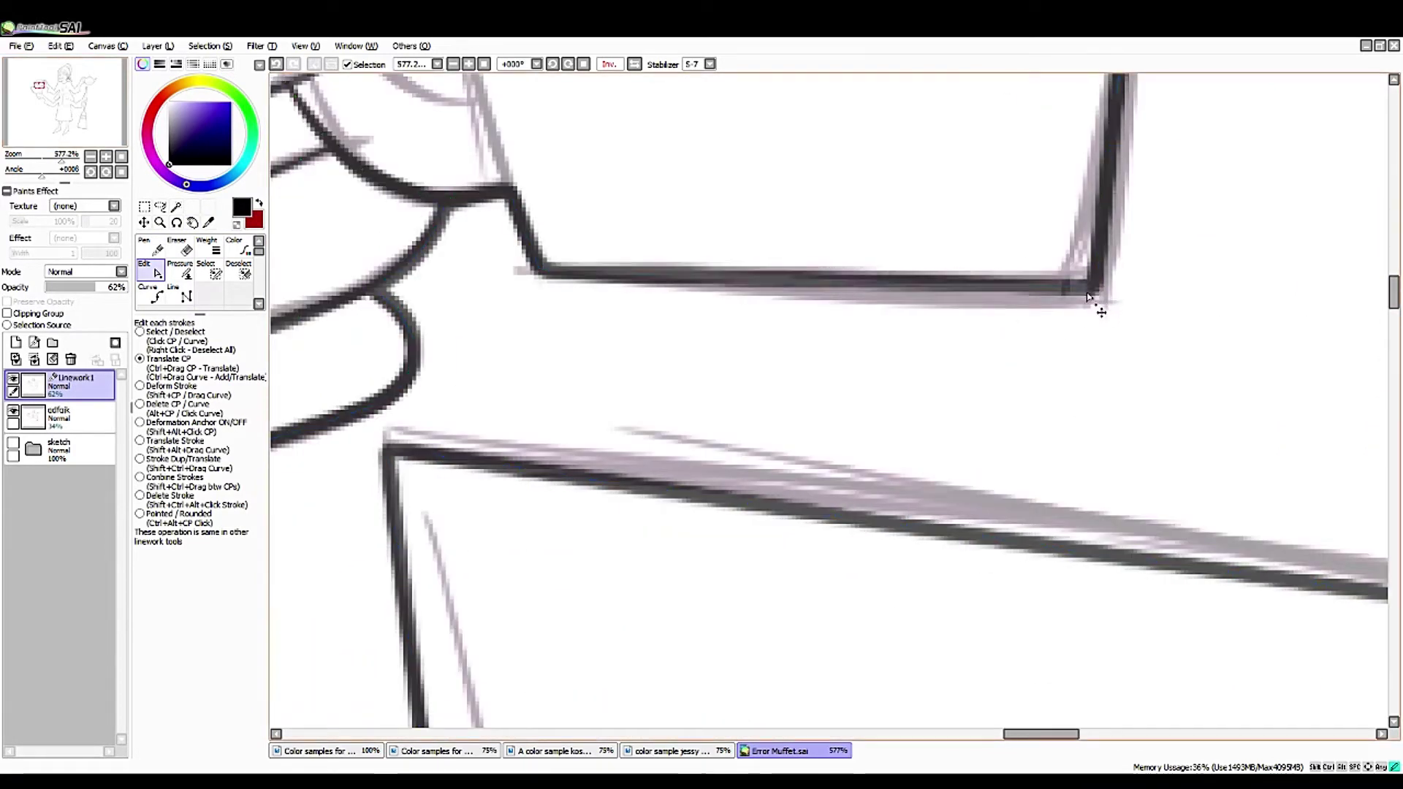
# - Ink the fingertip between the curled finger and the cup edge with the size 3 Curve tool and adjust its control points
pyautogui.moveTo(61, 159)
pyautogui.mouseDown()
pyautogui.moveTo(45, 163)
pyautogui.moveTo(73, 162)
pyautogui.mouseUp()
pyautogui.moveTo(512, 329); pyautogui.dragTo(514, 439)
pyautogui.press('c')
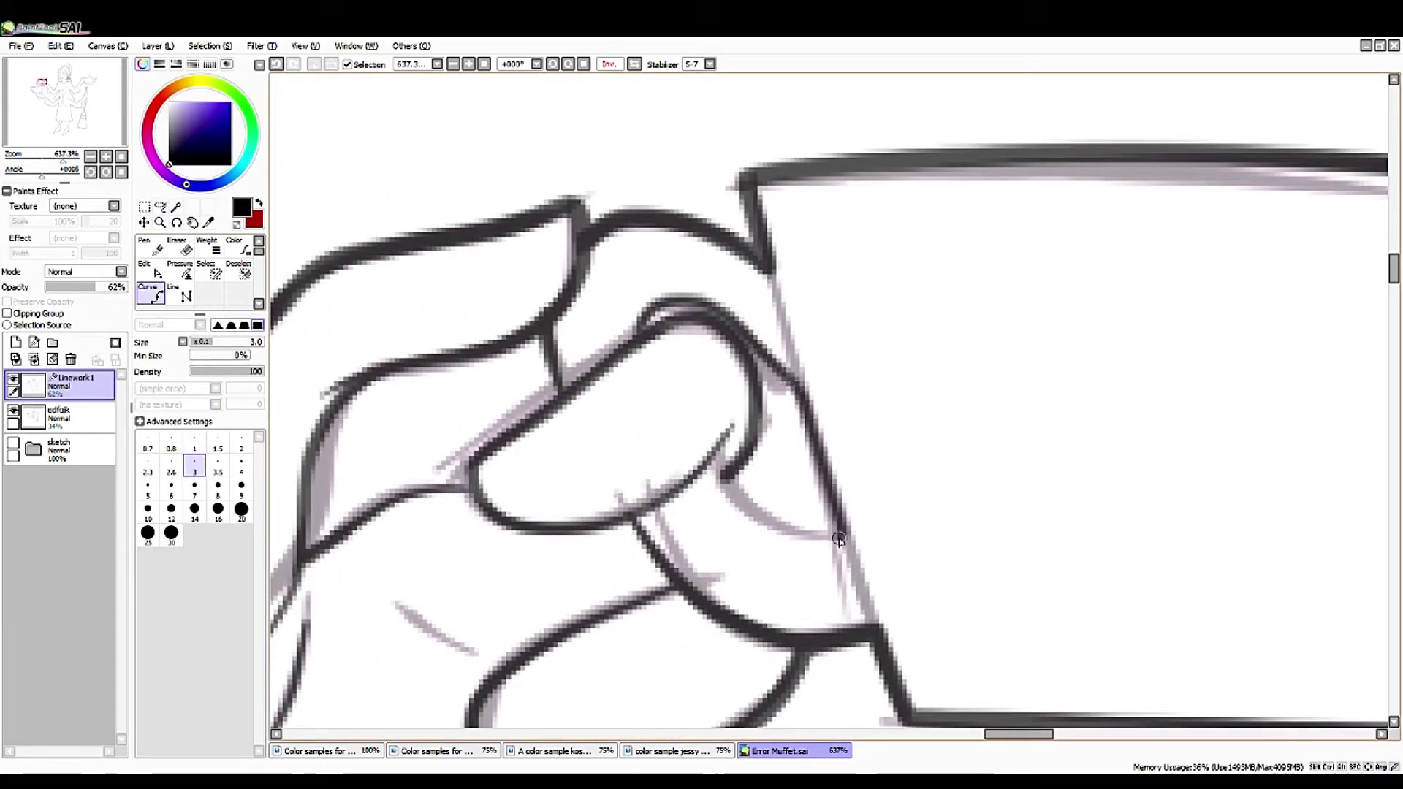
pyautogui.press('e')
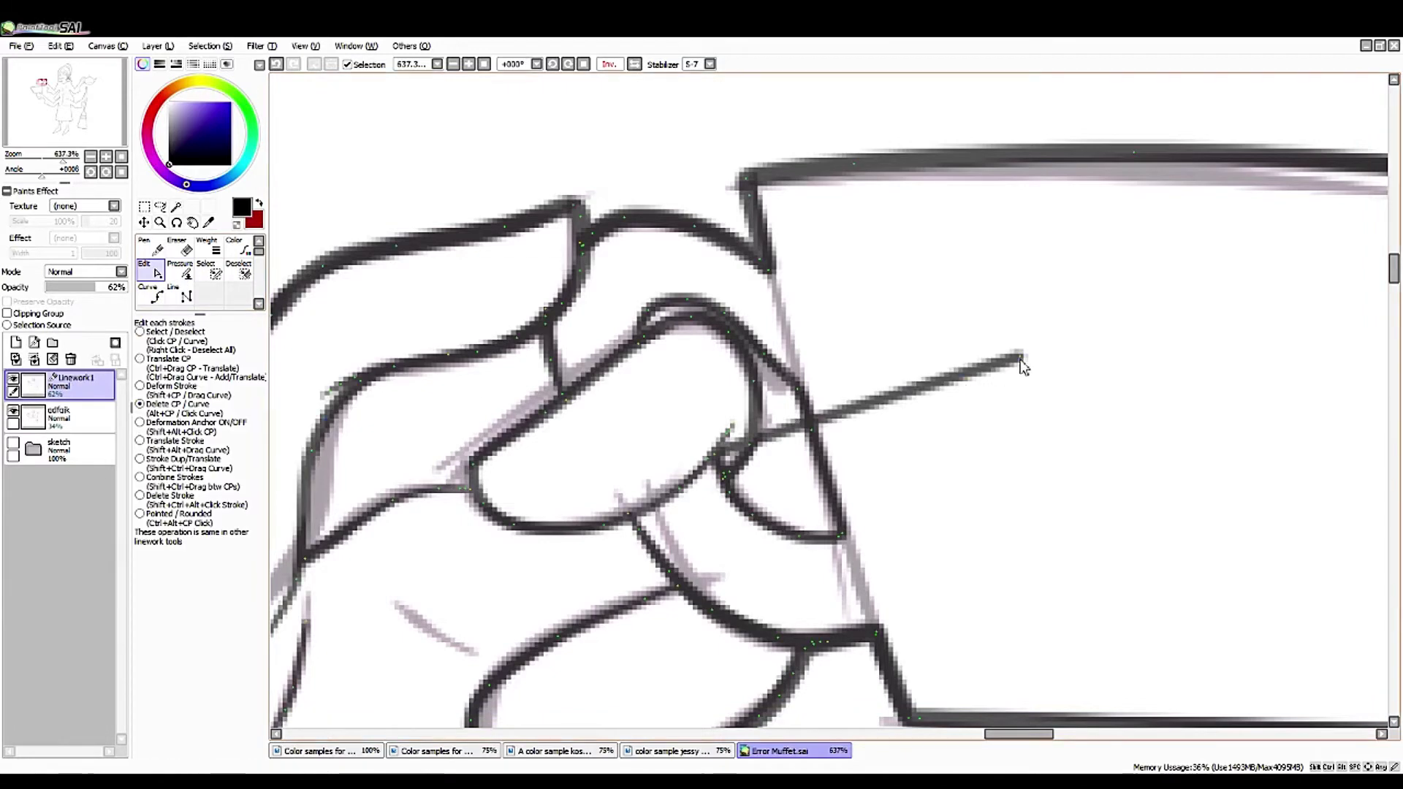
pyautogui.moveTo(64, 160); pyautogui.dragTo(71, 160)
pyautogui.moveTo(42, 176); pyautogui.dragTo(73, 174)
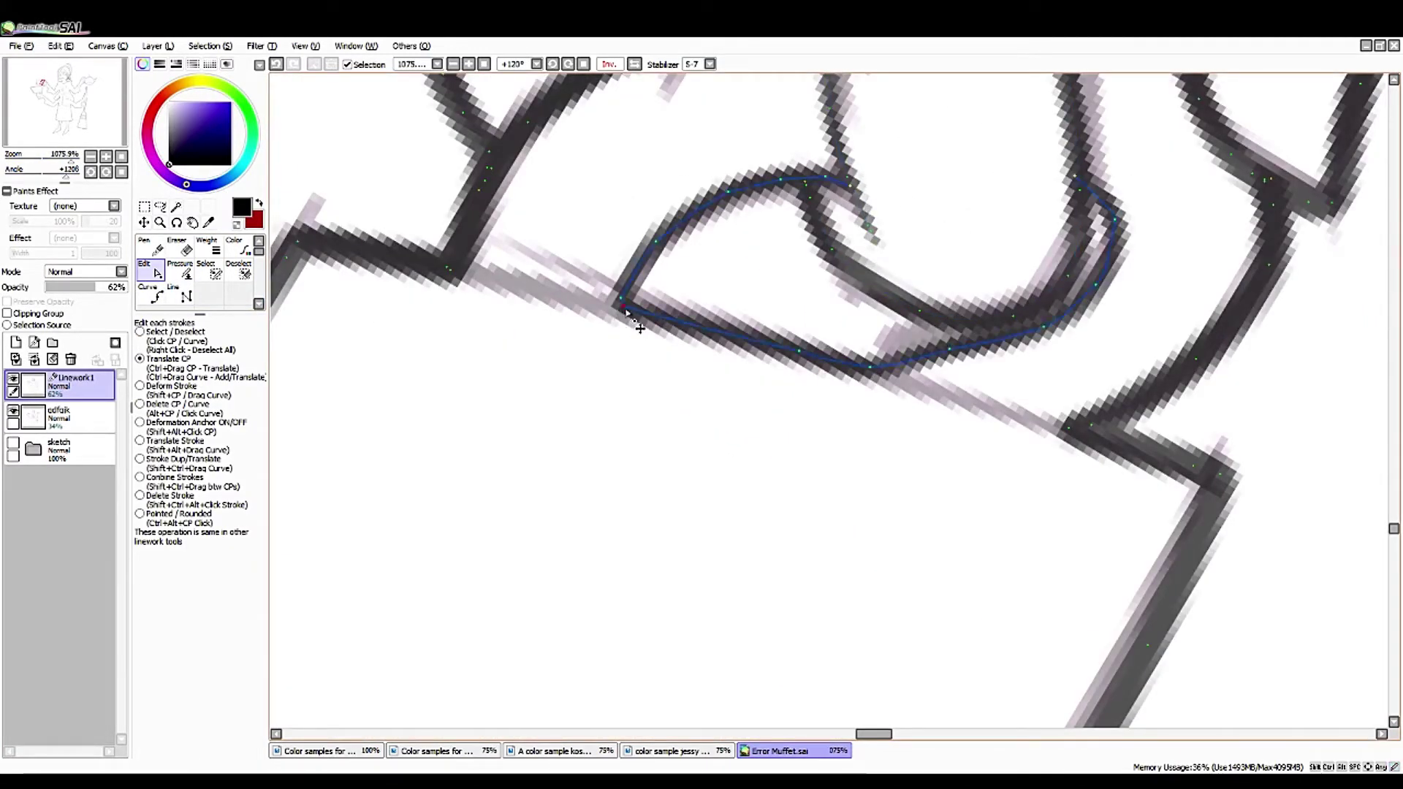
# - Even out the fingertip's lower edge with its control points and ink the short curved line on the palm with the size 5 pen
pyautogui.moveTo(799, 351); pyautogui.dragTo(859, 367)
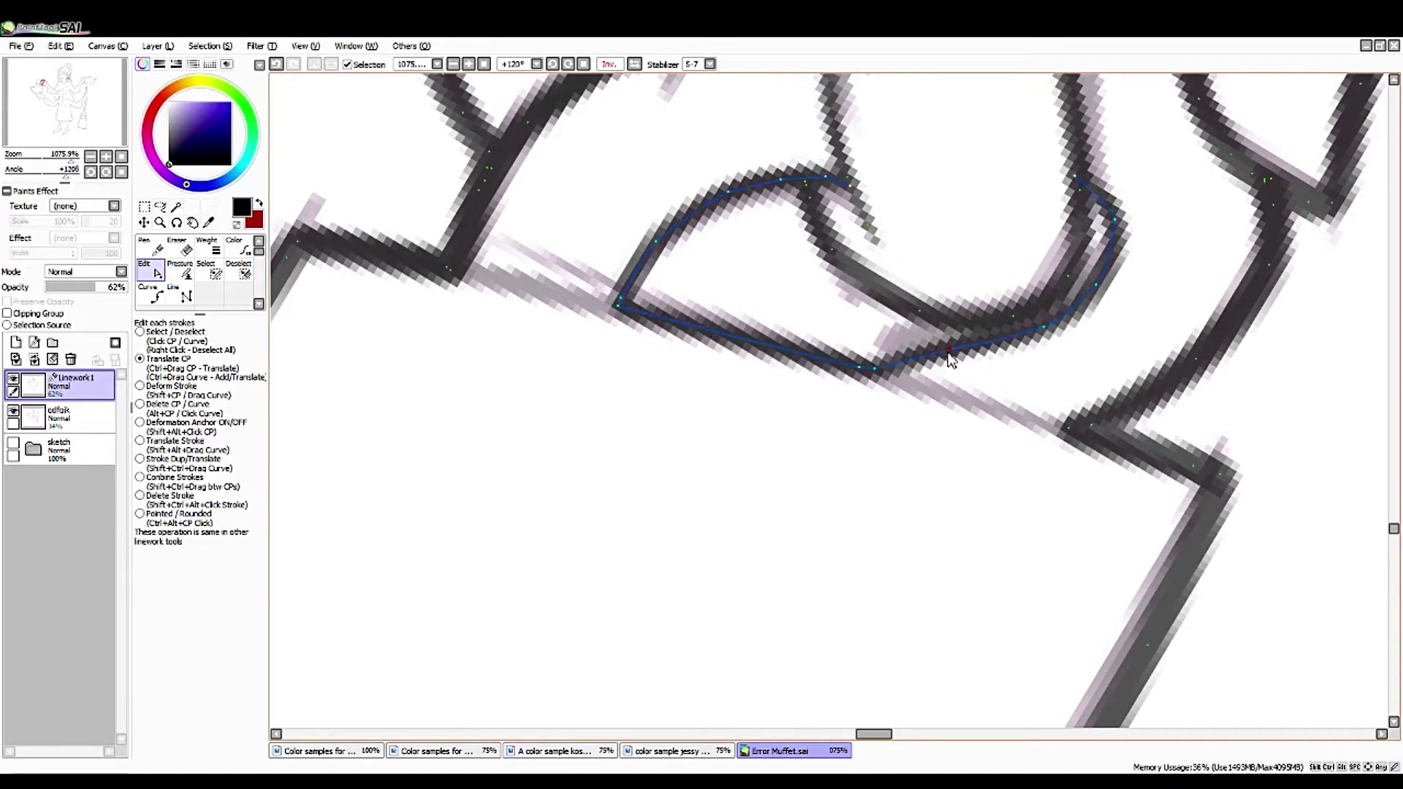
pyautogui.moveTo(70, 155)
pyautogui.mouseDown()
pyautogui.moveTo(48, 155)
pyautogui.moveTo(69, 155)
pyautogui.mouseUp()
pyautogui.click(150, 249)
pyautogui.moveTo(643, 351); pyautogui.dragTo(882, 236)
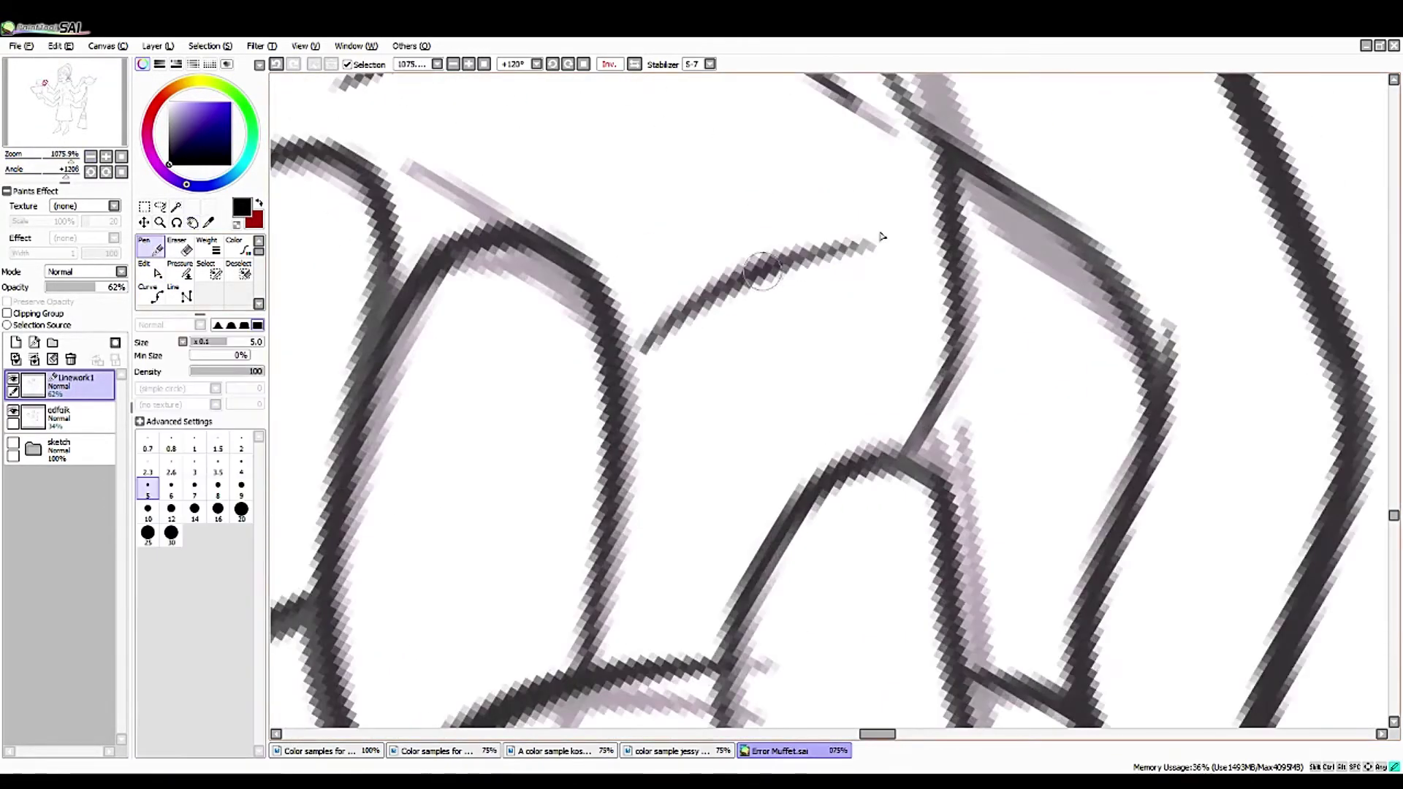
# - Reshape the outline near the sleeve's pointed end by moving control points, and lower the linework layer's opacity to 52%
pyautogui.moveTo(69, 155); pyautogui.dragTo(45, 155)
pyautogui.moveTo(64, 82); pyautogui.dragTo(57, 131)
pyautogui.scroll(5, 953, 467)
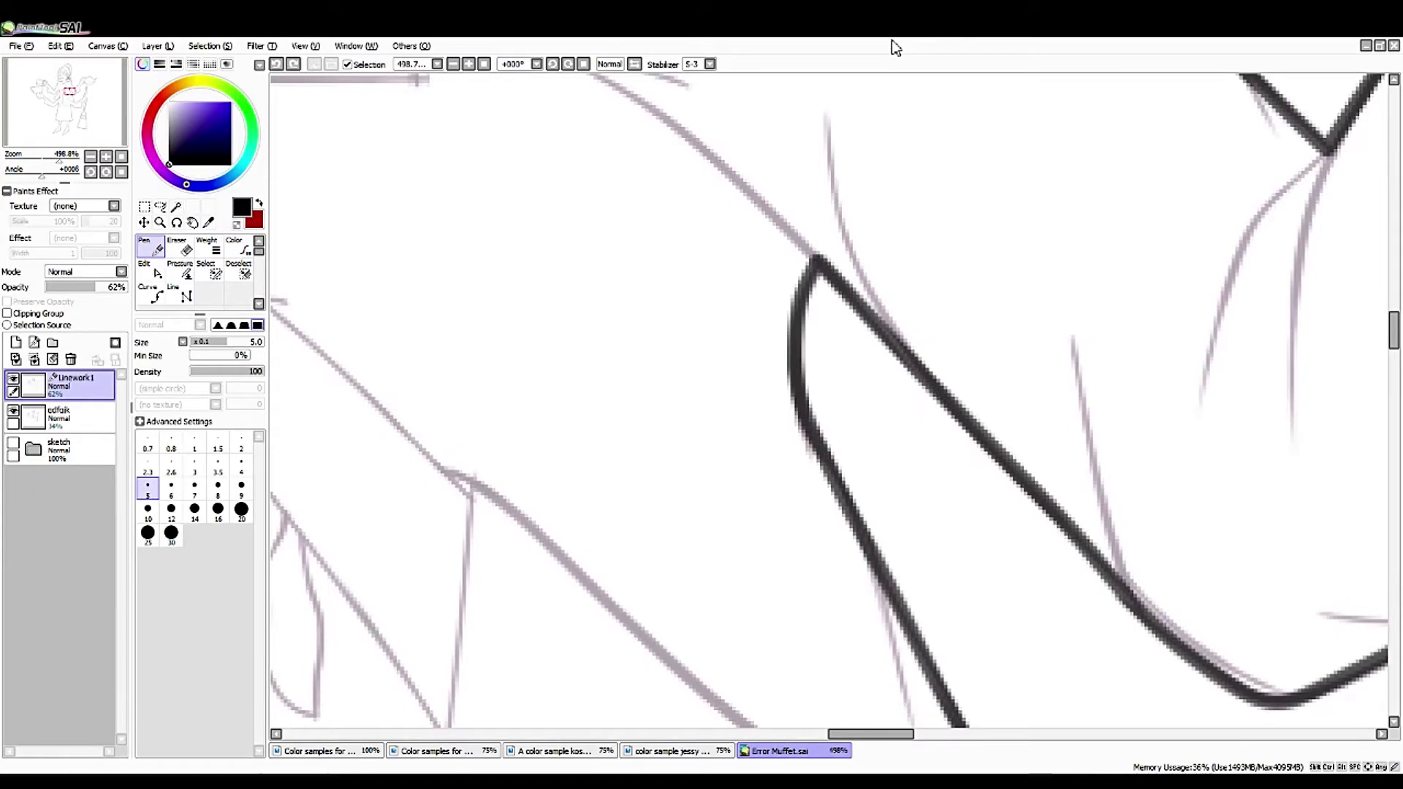
pyautogui.click(149, 269)
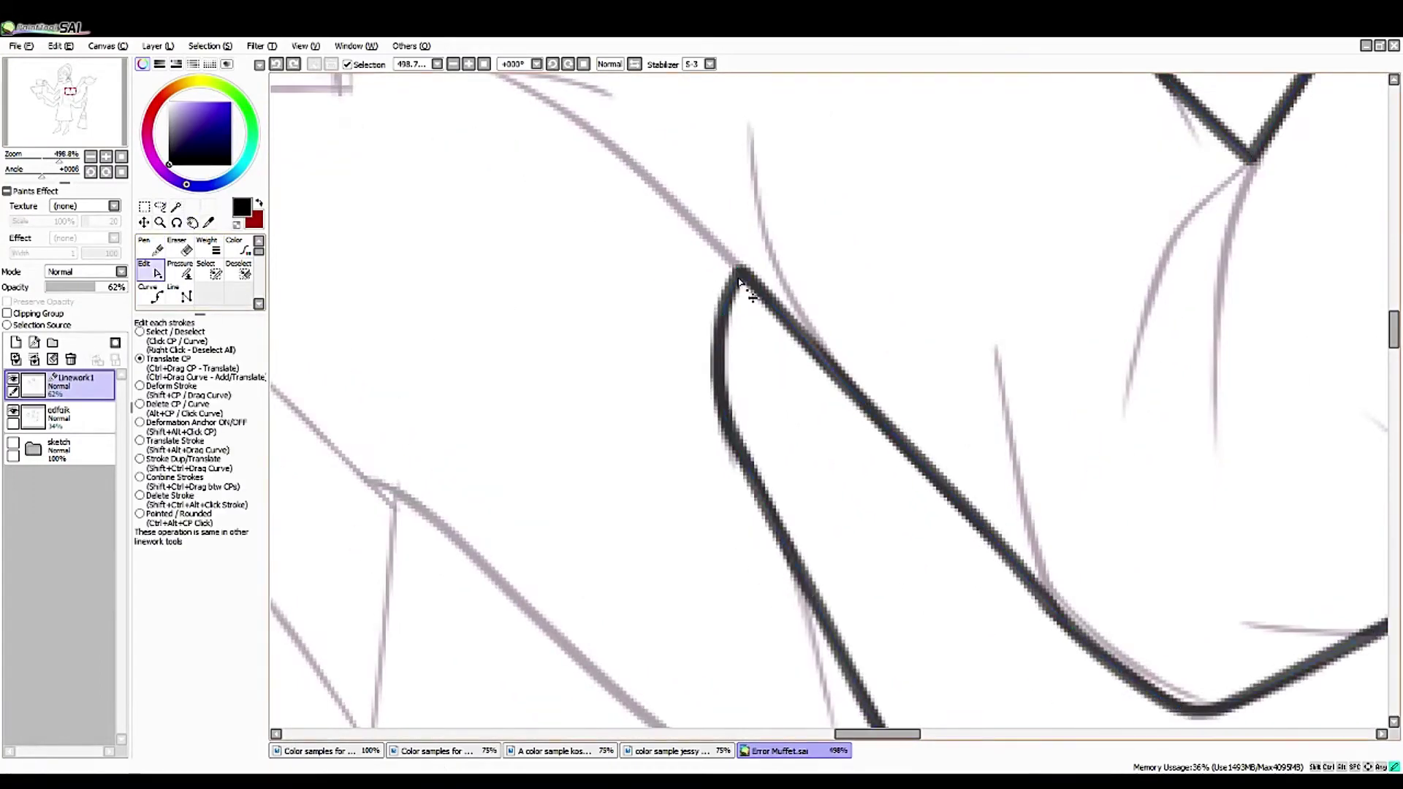
pyautogui.press('End')
pyautogui.press('End')
pyautogui.press('End')
pyautogui.press('End')
pyautogui.press('End')
pyautogui.press('End')
pyautogui.press('End')
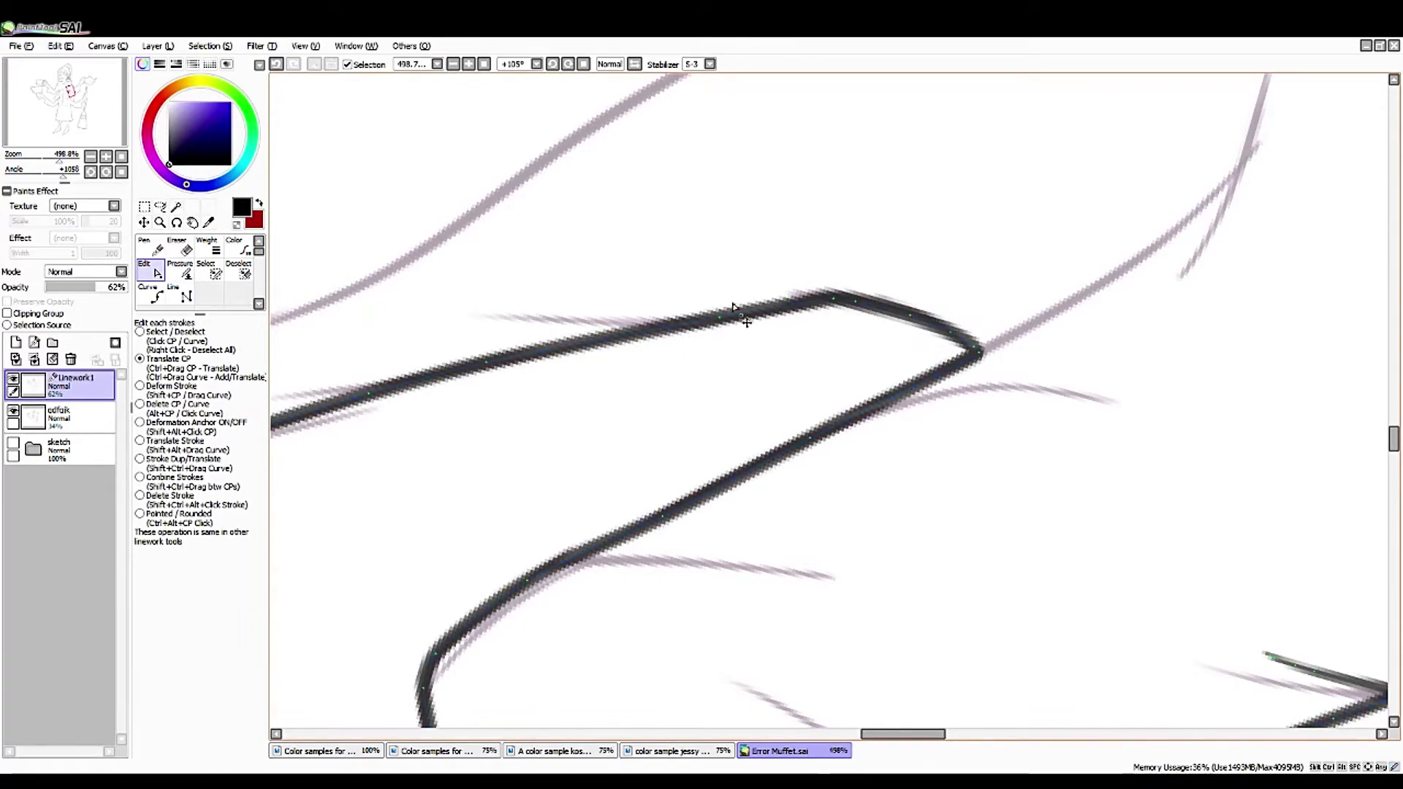
pyautogui.press('space')
pyautogui.moveTo(734, 306); pyautogui.dragTo(639, 508)
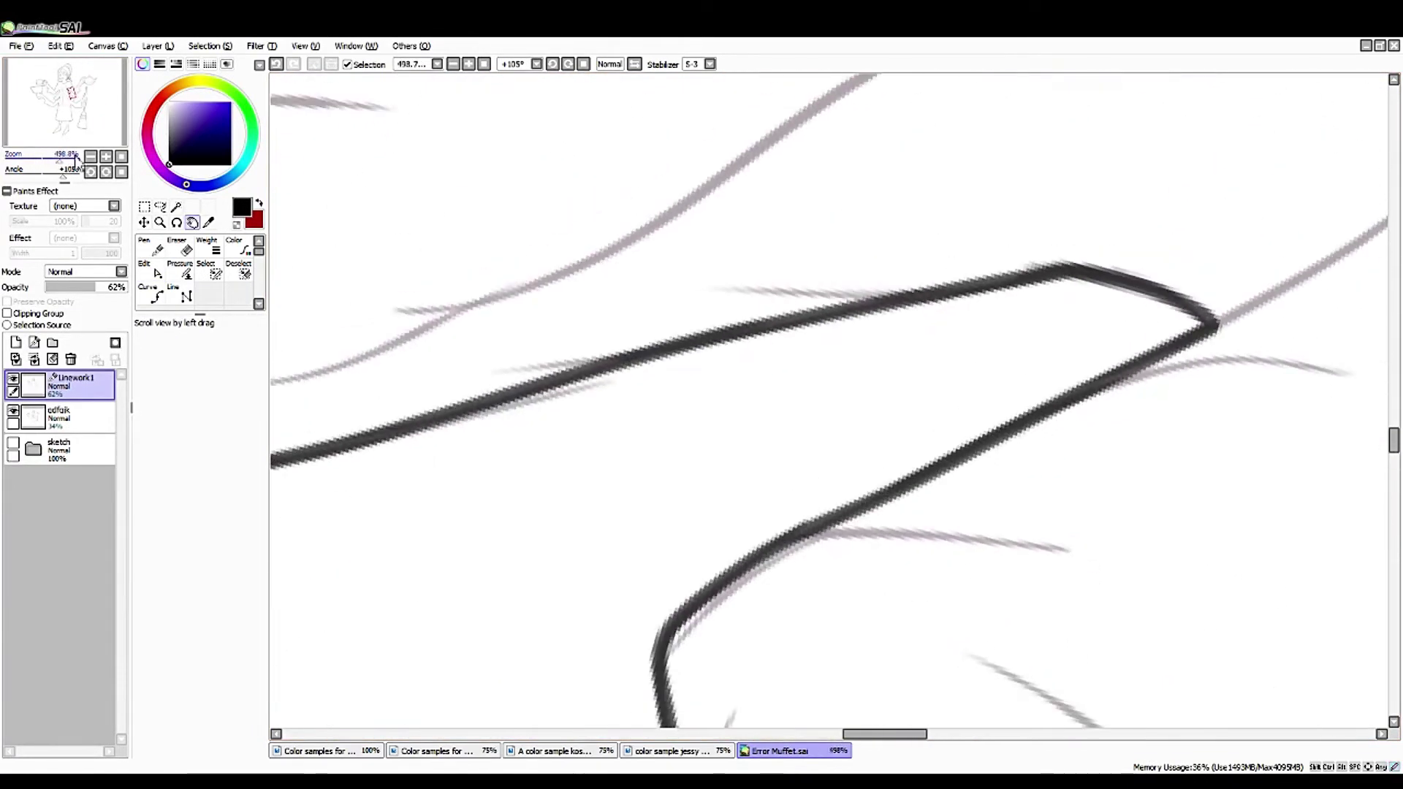
pyautogui.moveTo(47, 183); pyautogui.dragTo(22, 179)
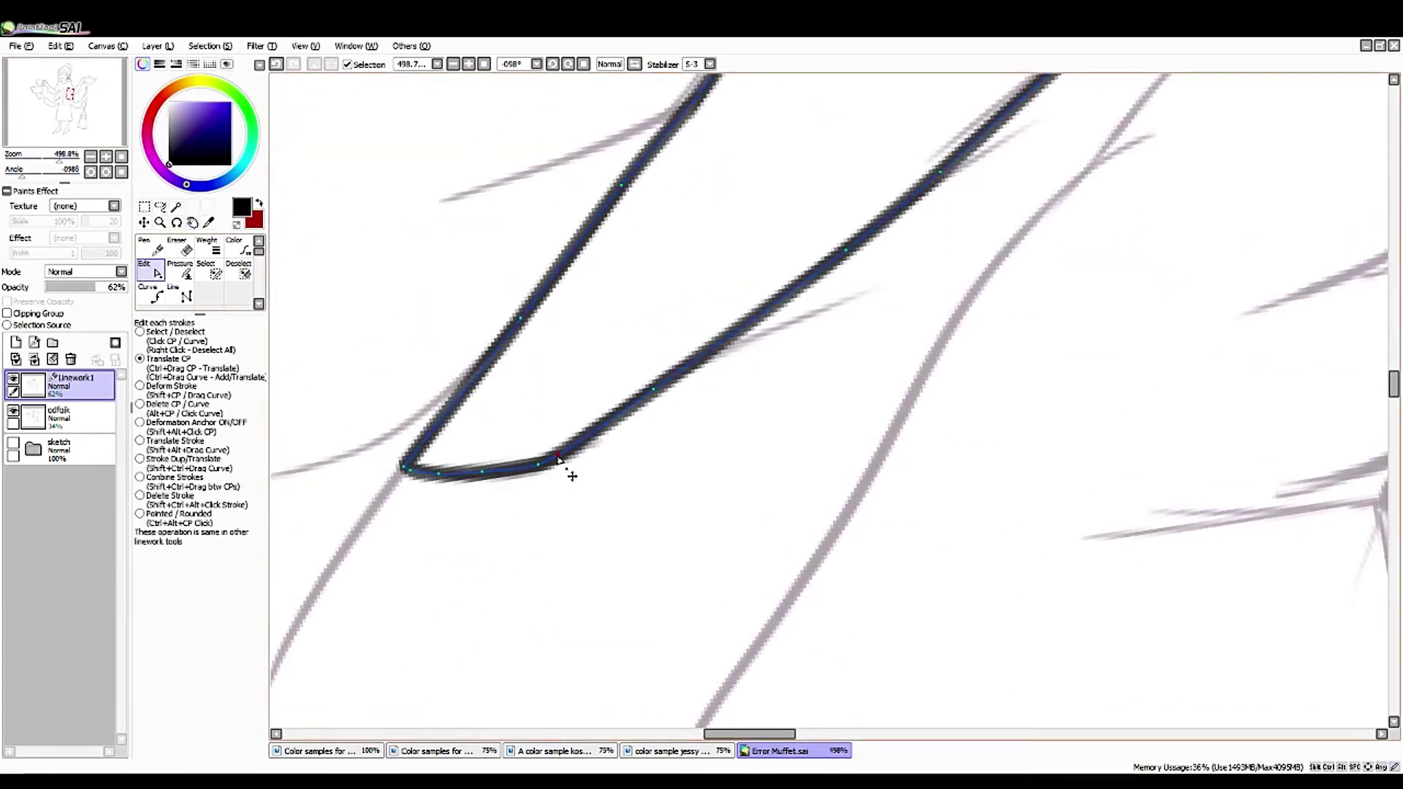
pyautogui.click(88, 288)
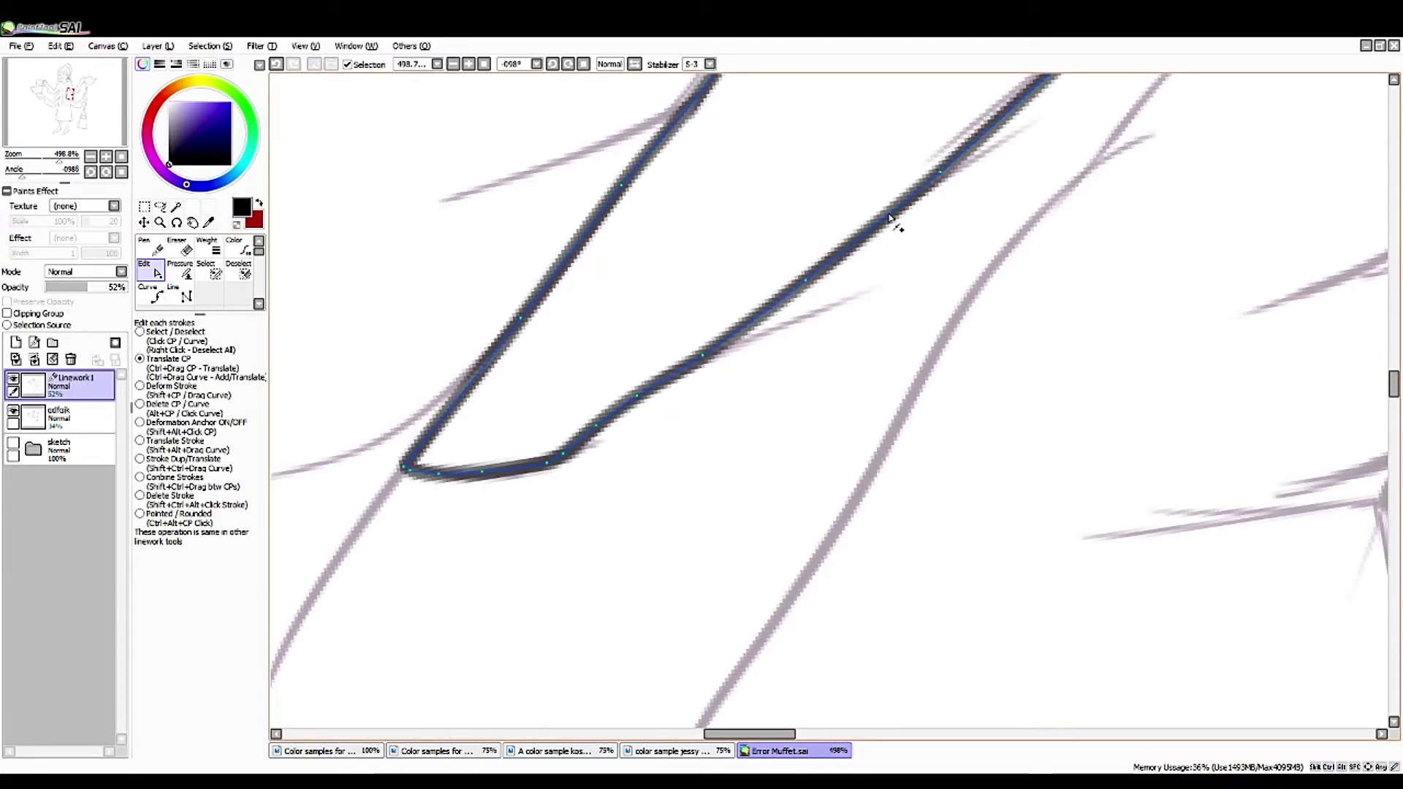
# - Refine the control points where the rounded sleeve edge meets the straight clothing line
pyautogui.scroll(-2, 873, 246)
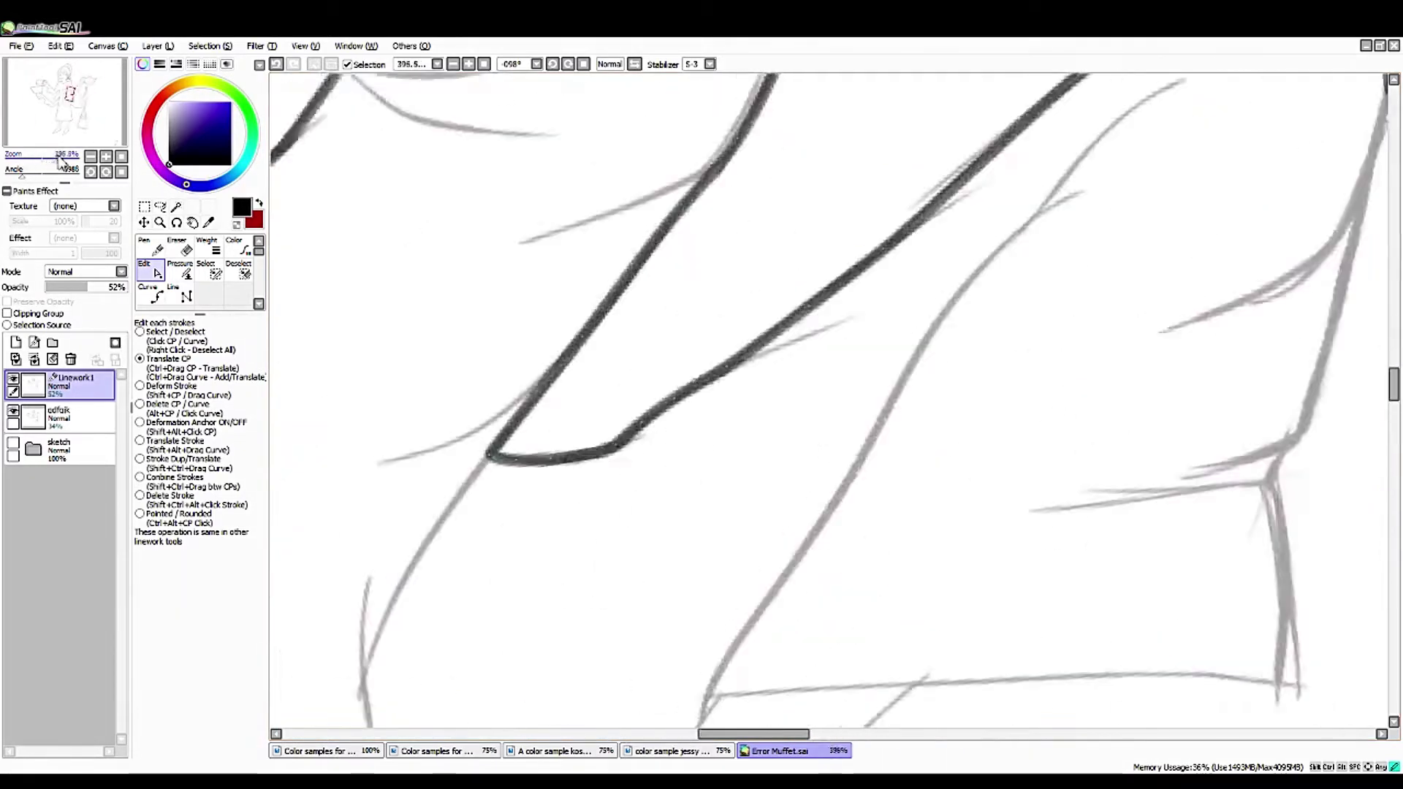
pyautogui.scroll(1, 873, 246)
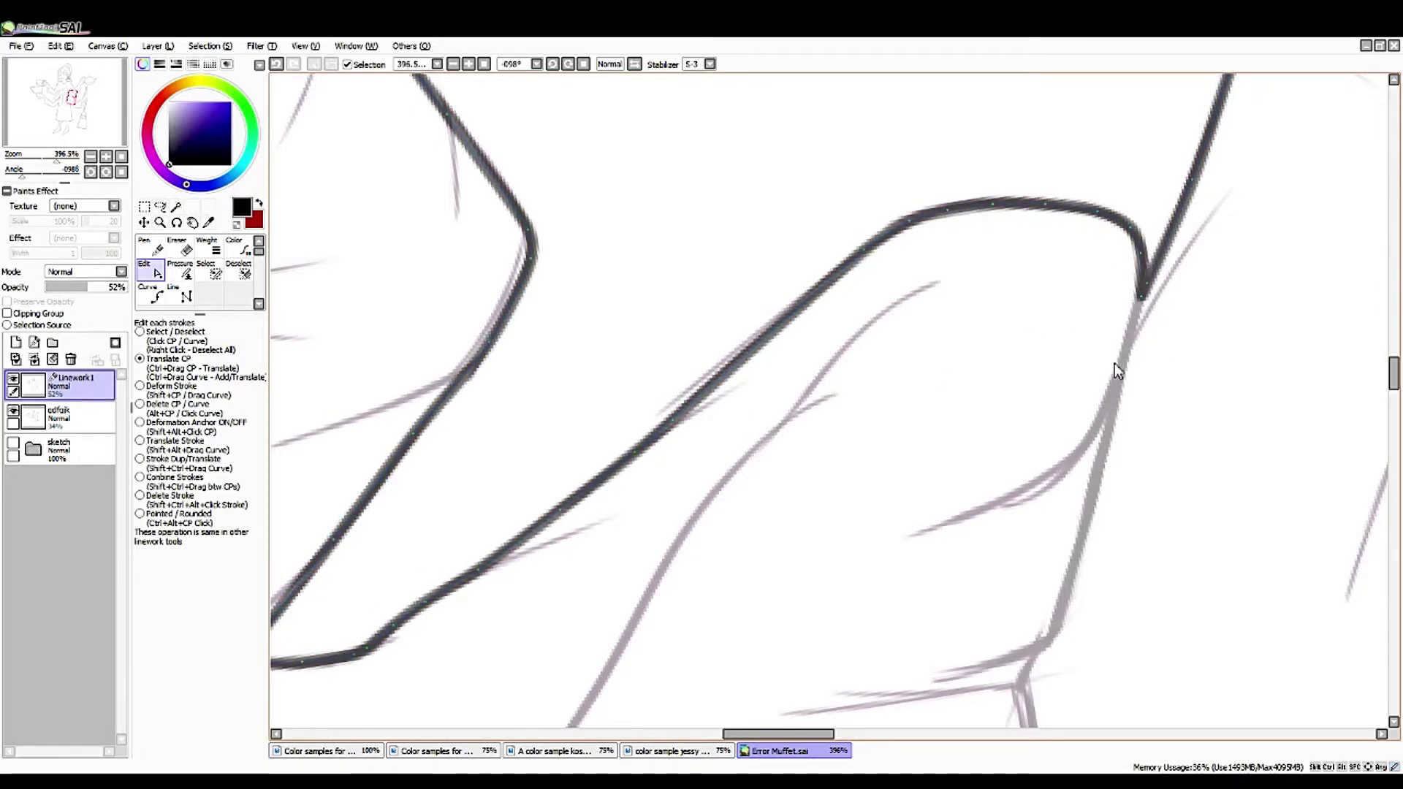
pyautogui.scroll(2, 1115, 362)
pyautogui.moveTo(407, 476); pyautogui.dragTo(176, 264)
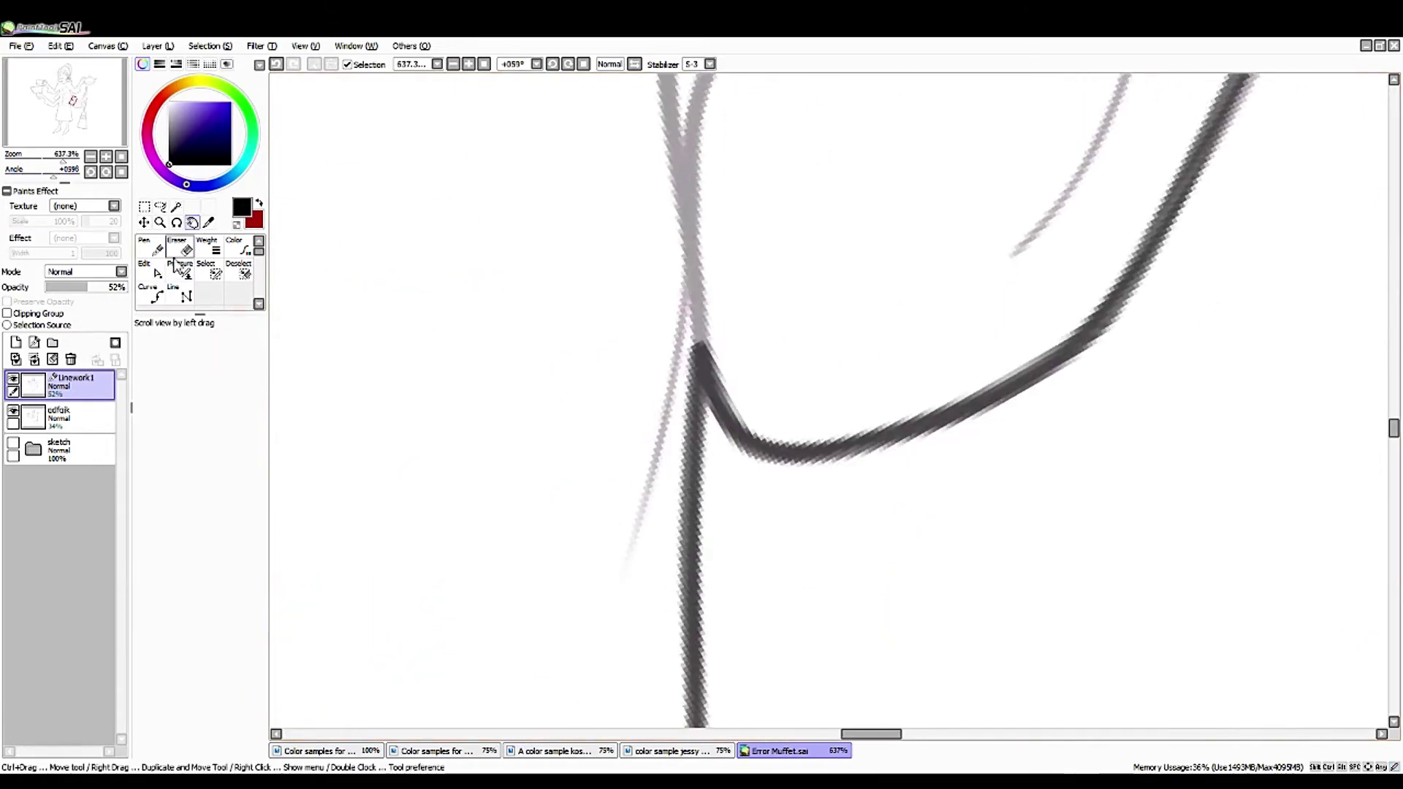
pyautogui.click(155, 268)
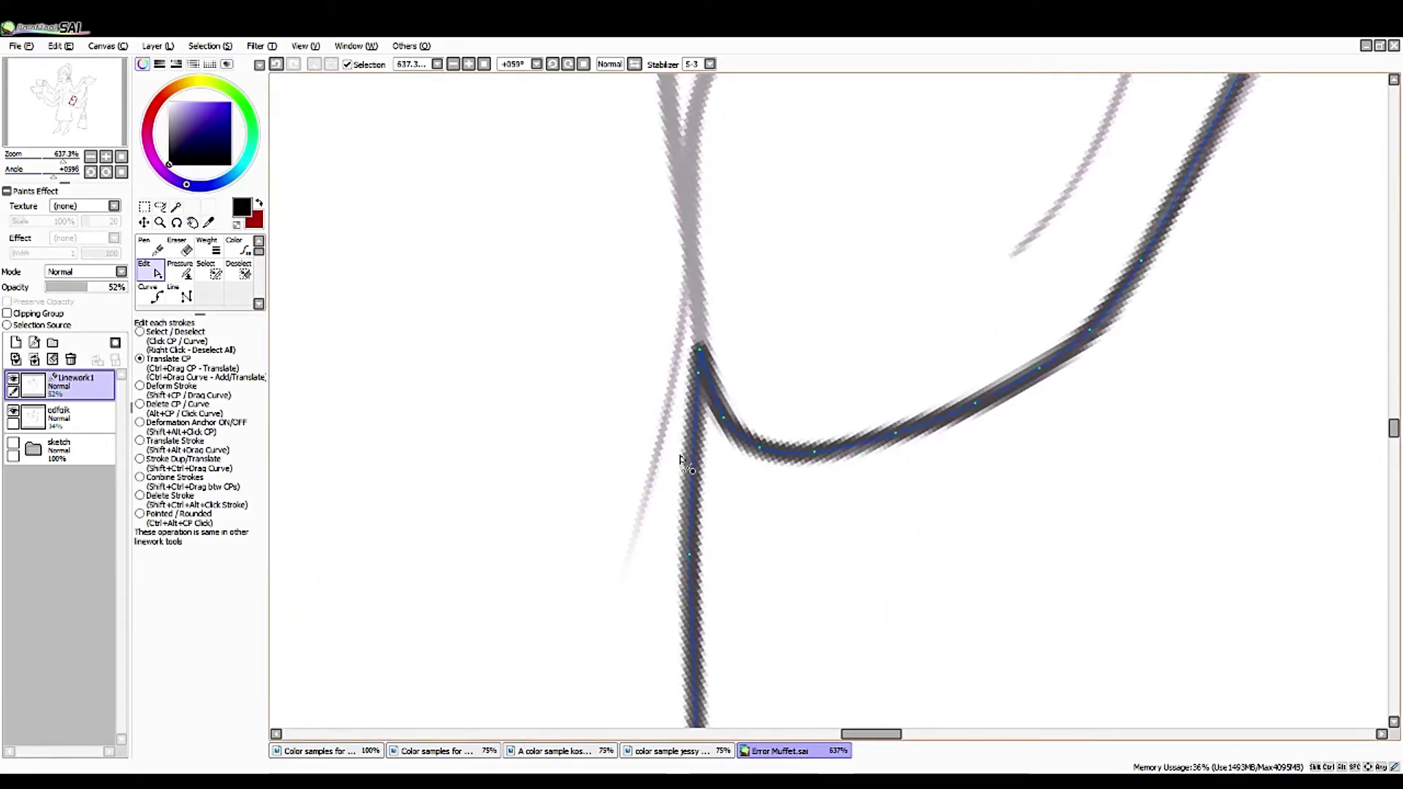
pyautogui.click(43, 172)
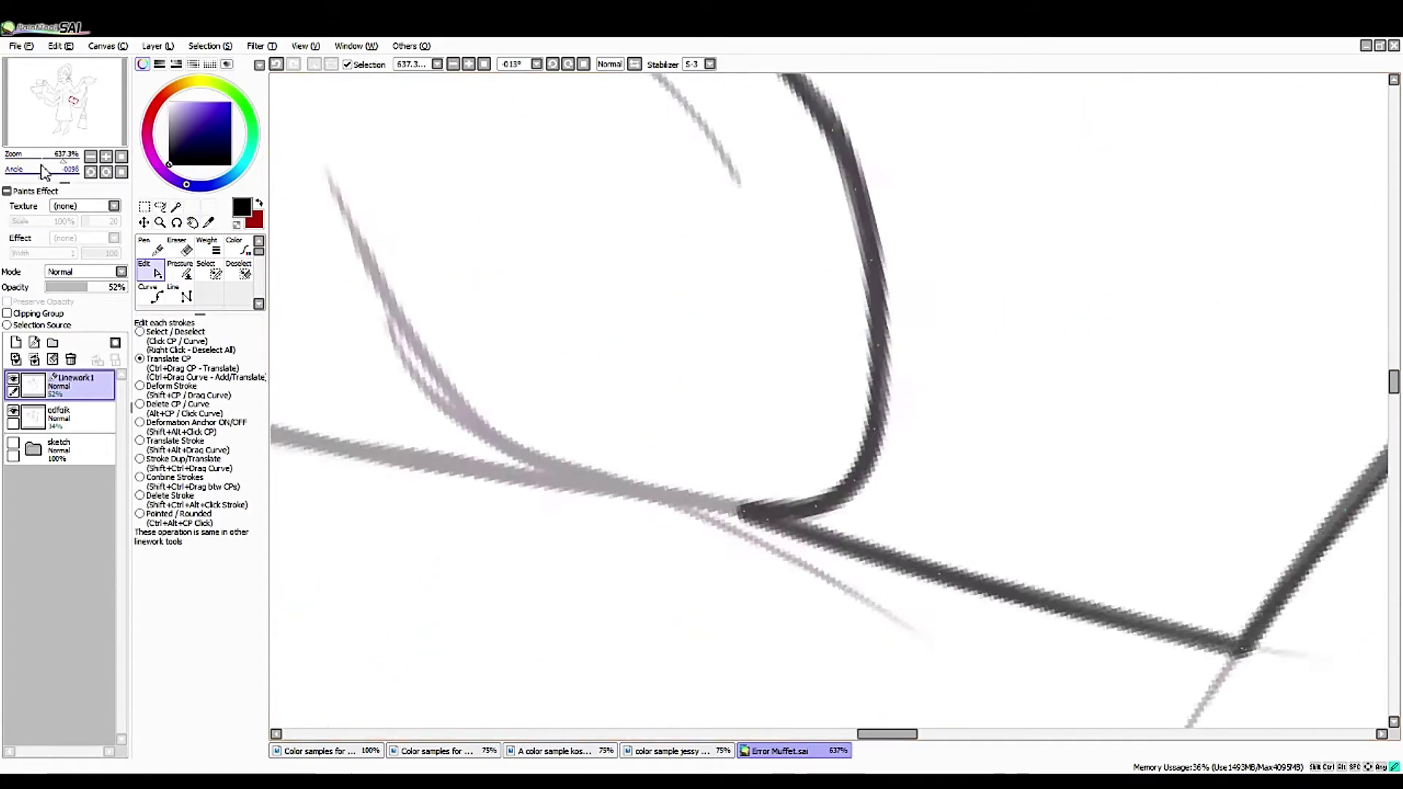
# - Move the control points along the sleeve's rounded bend so the line follows the sketch
pyautogui.click(122, 172)
pyautogui.moveTo(48, 157); pyautogui.dragTo(40, 157)
pyautogui.moveTo(43, 104); pyautogui.dragTo(72, 91)
pyautogui.moveTo(78, 184); pyautogui.dragTo(44, 176)
pyautogui.click(151, 270)
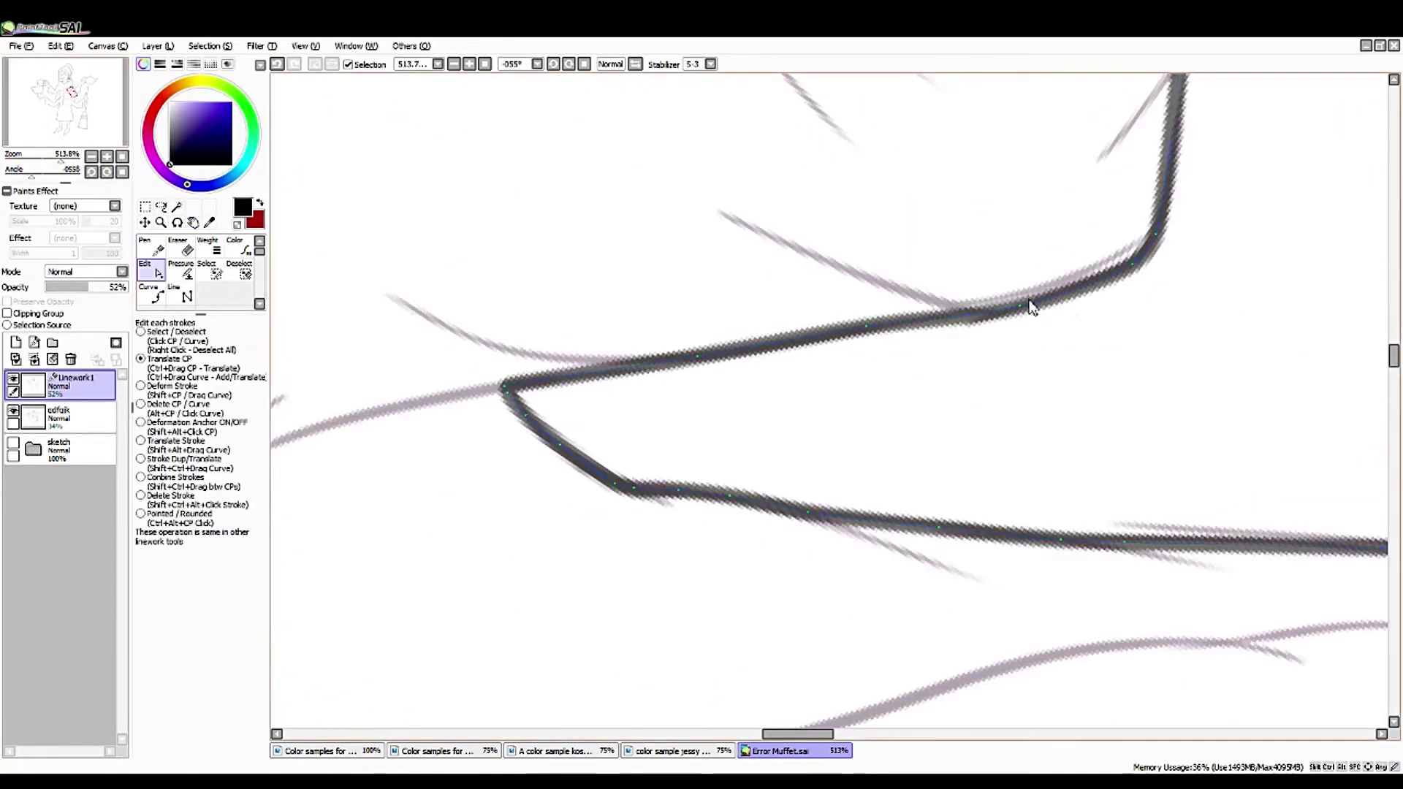
pyautogui.moveTo(1022, 307); pyautogui.dragTo(1126, 269)
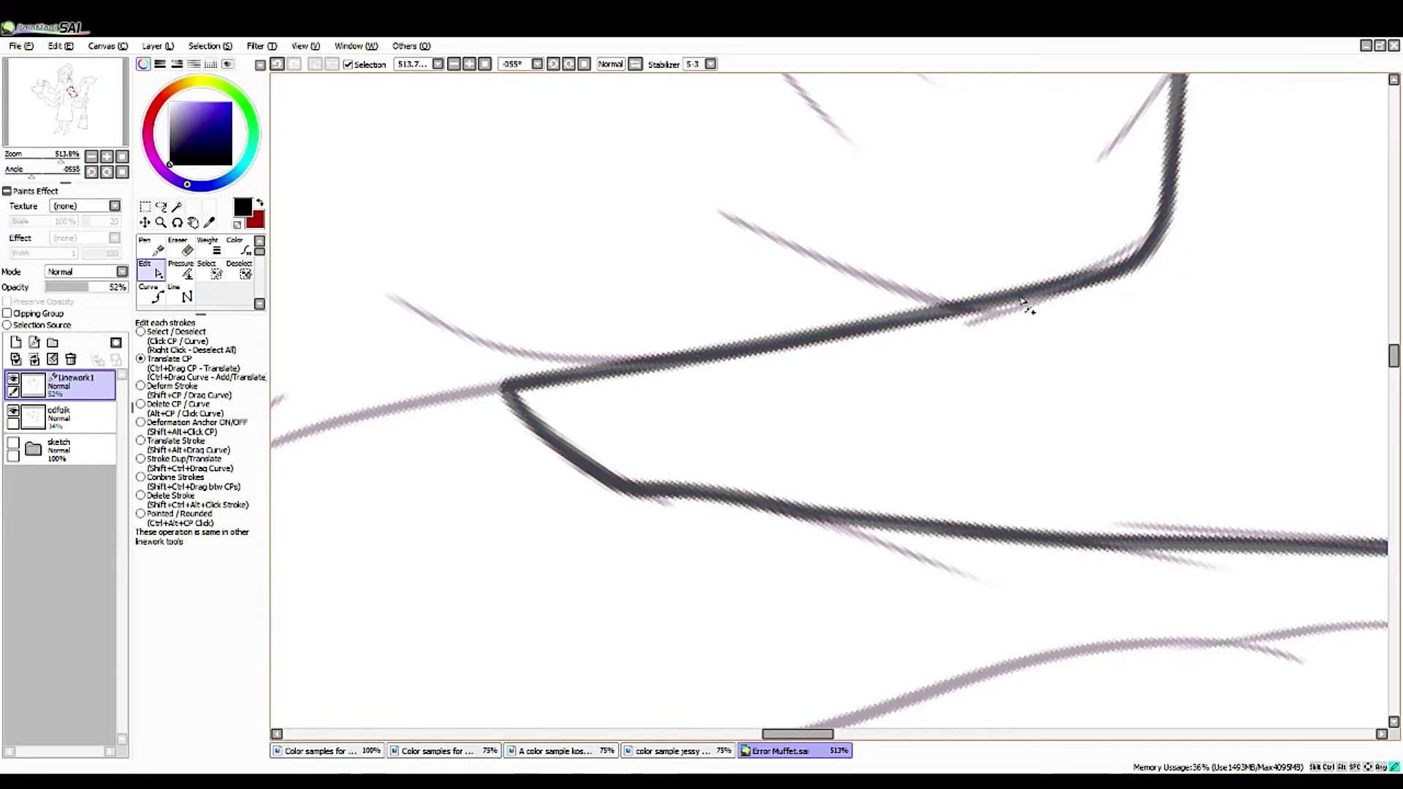
pyautogui.moveTo(1023, 301)
pyautogui.mouseDown()
pyautogui.moveTo(874, 338)
pyautogui.moveTo(983, 327)
pyautogui.mouseUp()
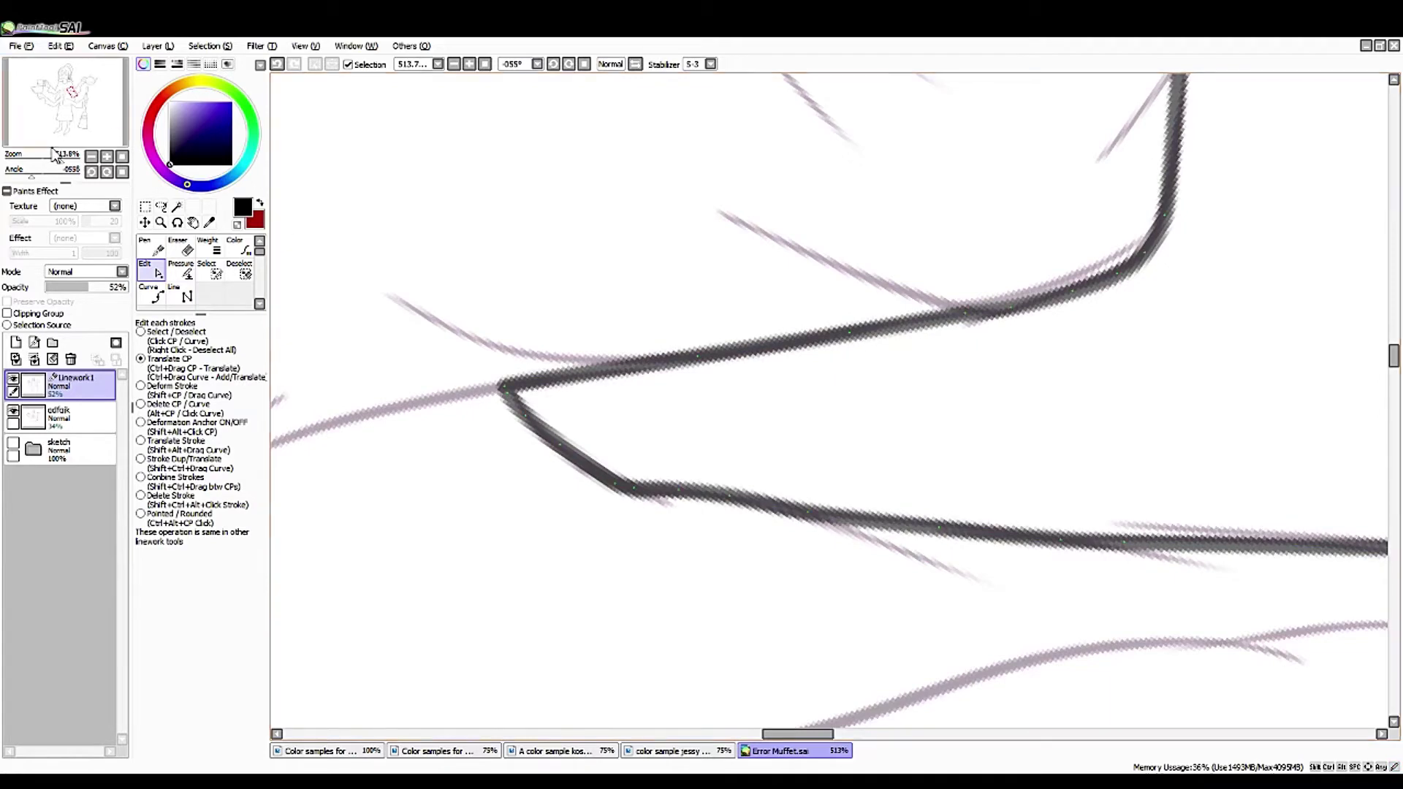
# - Smooth the rest of the sleeve bend by deleting and moving control points where the fold line joins it
pyautogui.moveTo(55, 155); pyautogui.dragTo(73, 155)
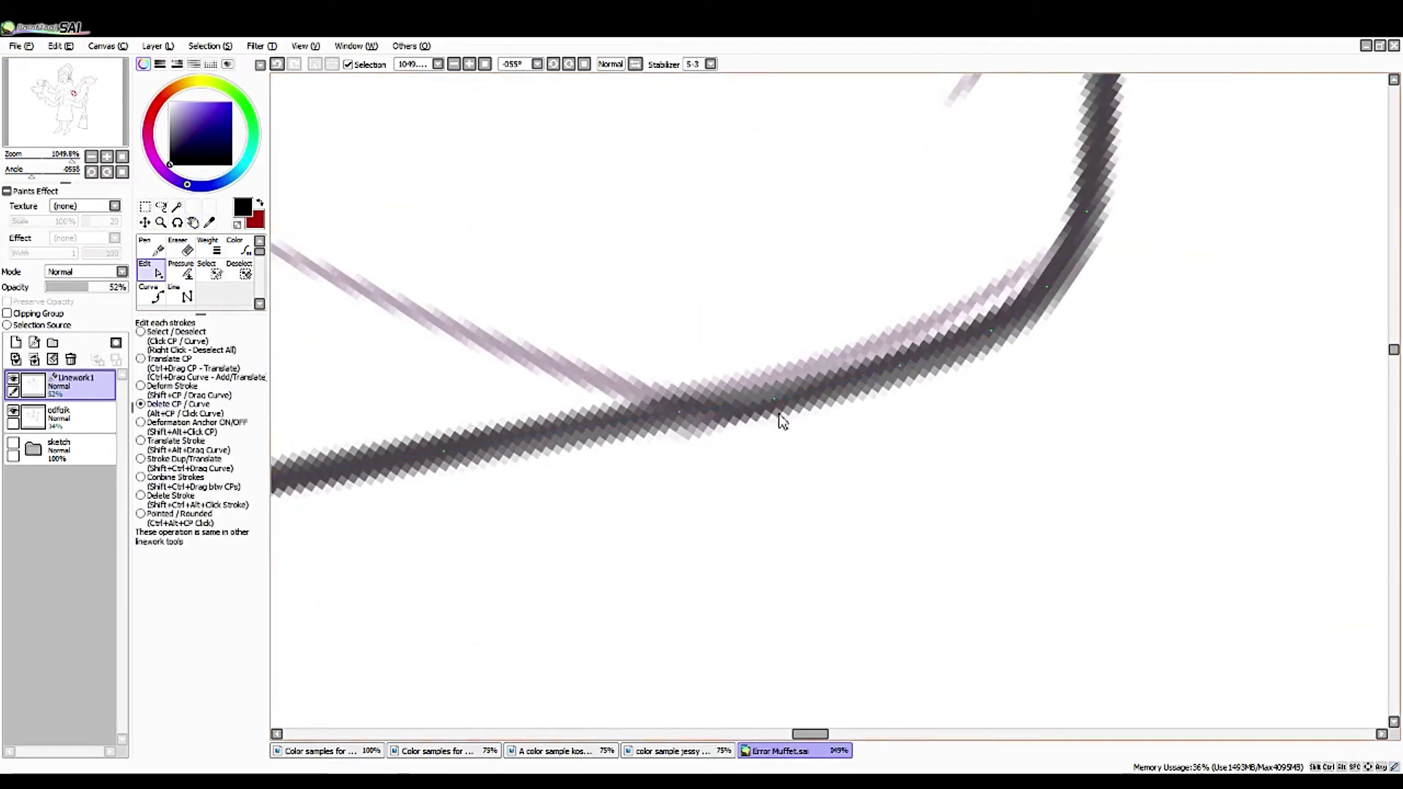
pyautogui.press('End')
pyautogui.press('End')
pyautogui.press('End')
pyautogui.press('End')
pyautogui.press('End')
pyautogui.press('End')
pyautogui.press('End')
pyautogui.press('End')
pyautogui.press('End')
pyautogui.press('End')
pyautogui.press('End')
pyautogui.press('End')
pyautogui.press('End')
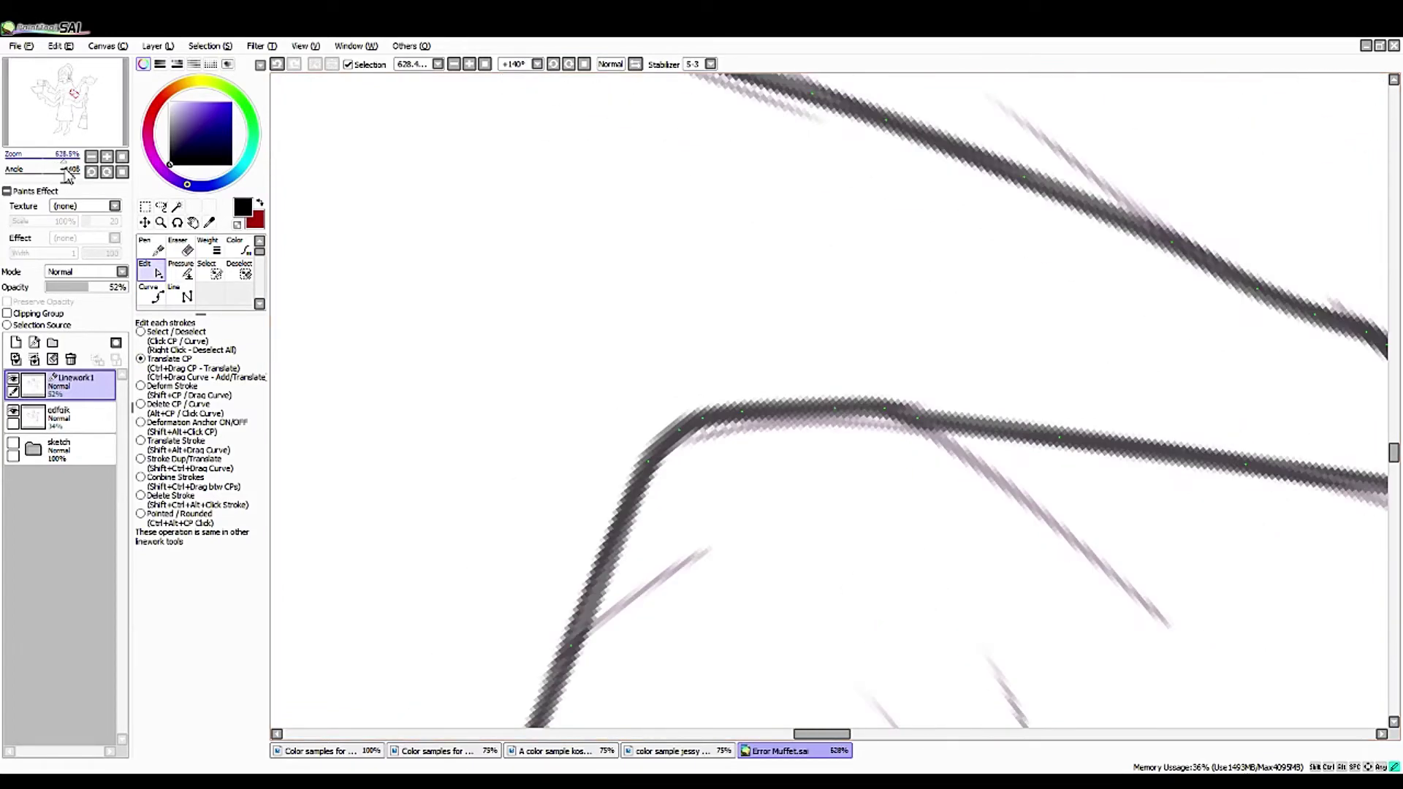
# - Adjust the control points at the two angular corners on the sleeve's outer edge to match the sketch
pyautogui.moveTo(439, 292)
pyautogui.mouseDown()
pyautogui.moveTo(673, 241)
pyautogui.moveTo(549, 339)
pyautogui.moveTo(552, 353)
pyautogui.mouseUp()
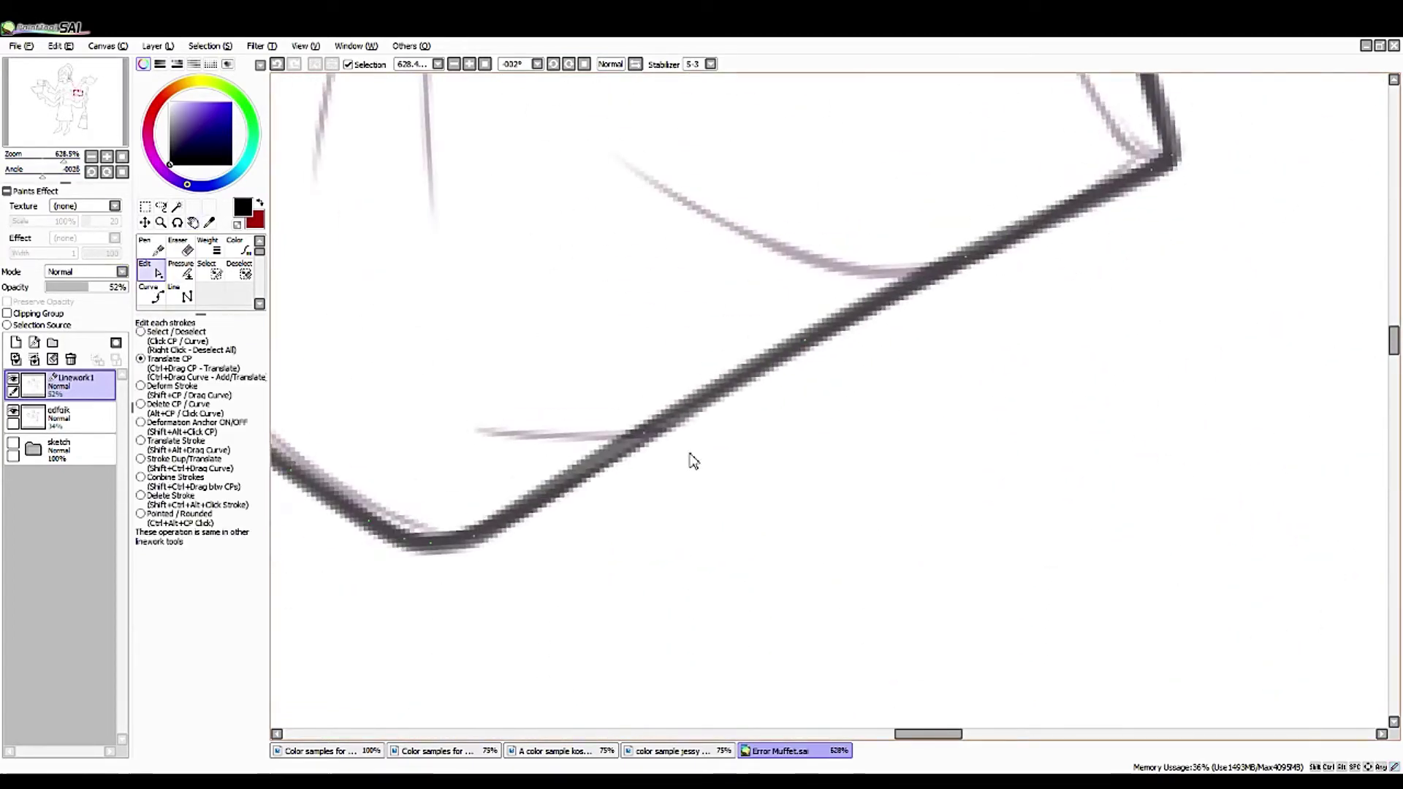
pyautogui.moveTo(1038, 235)
pyautogui.mouseDown()
pyautogui.moveTo(824, 360)
pyautogui.moveTo(818, 342)
pyautogui.moveTo(649, 611)
pyautogui.mouseUp()
pyautogui.press('h')
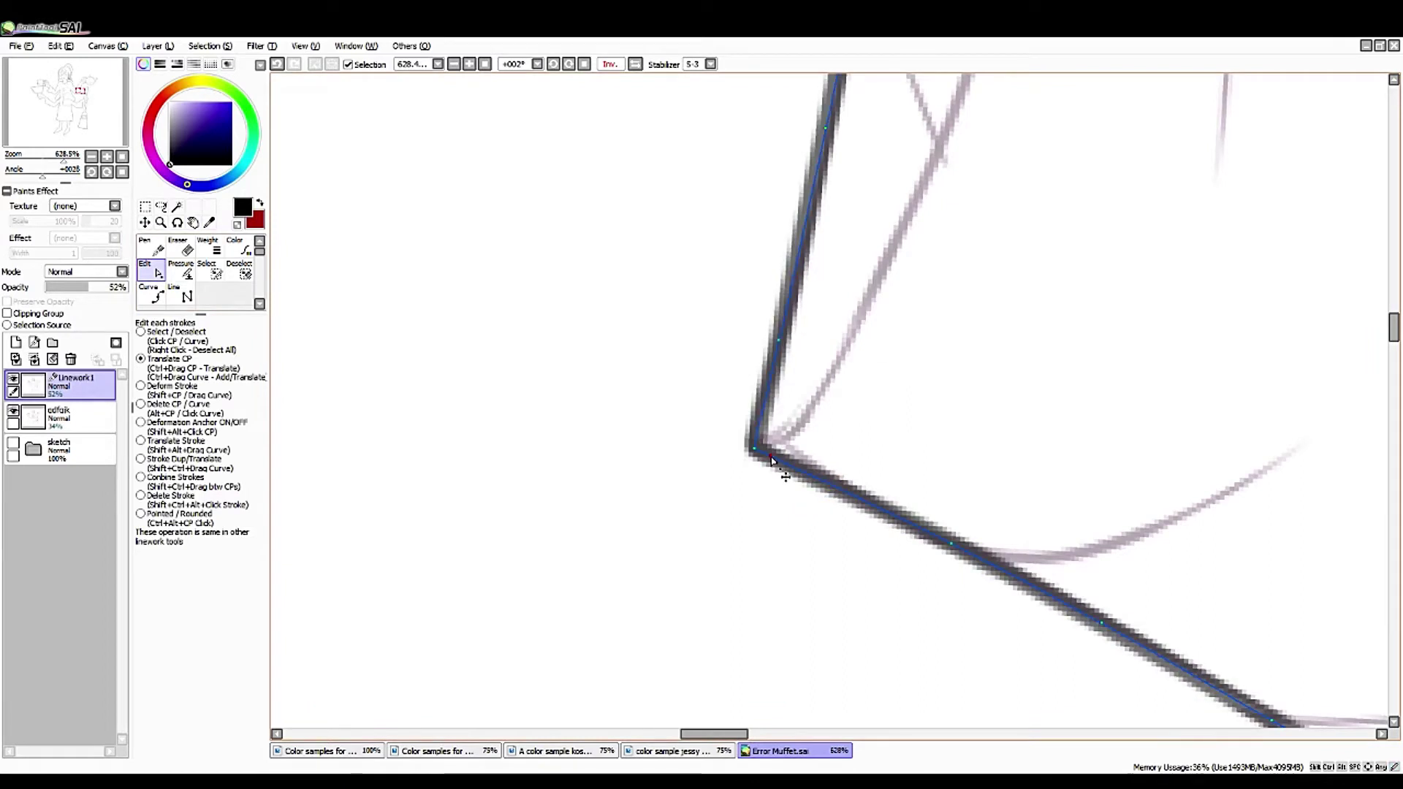
pyautogui.moveTo(764, 464); pyautogui.dragTo(600, 409)
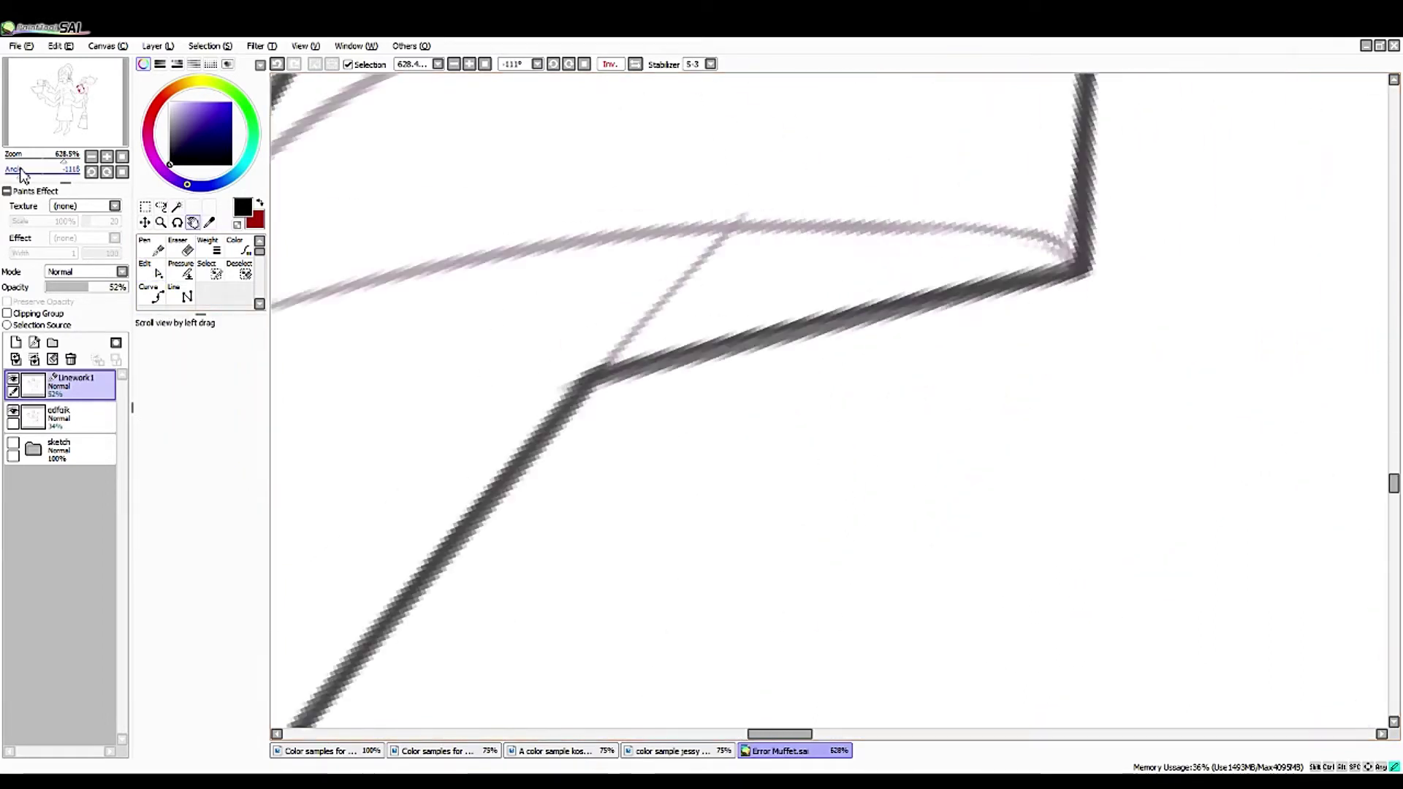
pyautogui.click(151, 270)
pyautogui.moveTo(677, 318)
pyautogui.mouseDown()
pyautogui.moveTo(690, 312)
pyautogui.moveTo(690, 326)
pyautogui.moveTo(695, 313)
pyautogui.moveTo(692, 326)
pyautogui.mouseUp()
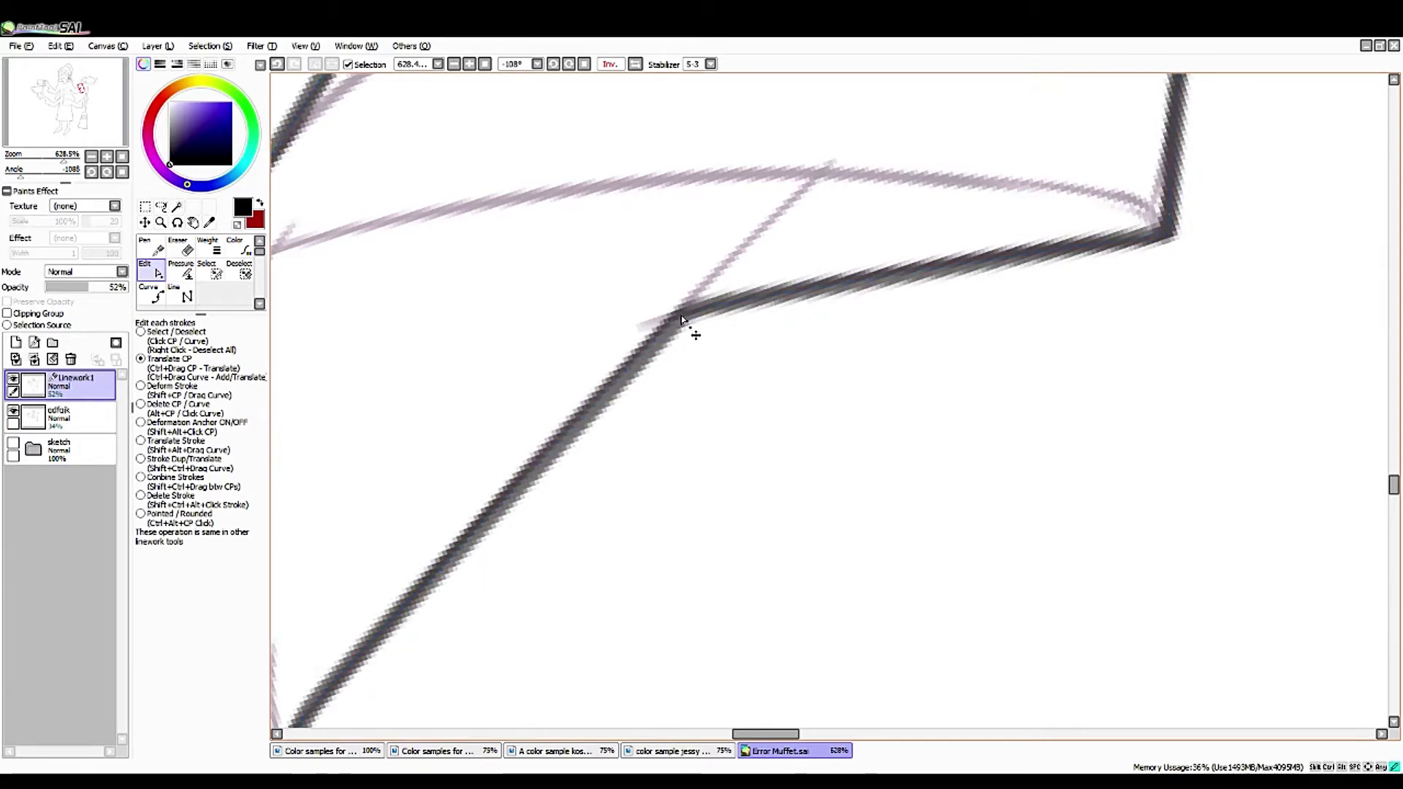
pyautogui.moveTo(1132, 244)
pyautogui.mouseDown()
pyautogui.moveTo(990, 279)
pyautogui.moveTo(768, 295)
pyautogui.moveTo(1085, 265)
pyautogui.mouseUp()
# - Sharpen the sleeve's corner near the hand and smooth the cuff edge beneath the hand by moving control points
pyautogui.click(107, 172)
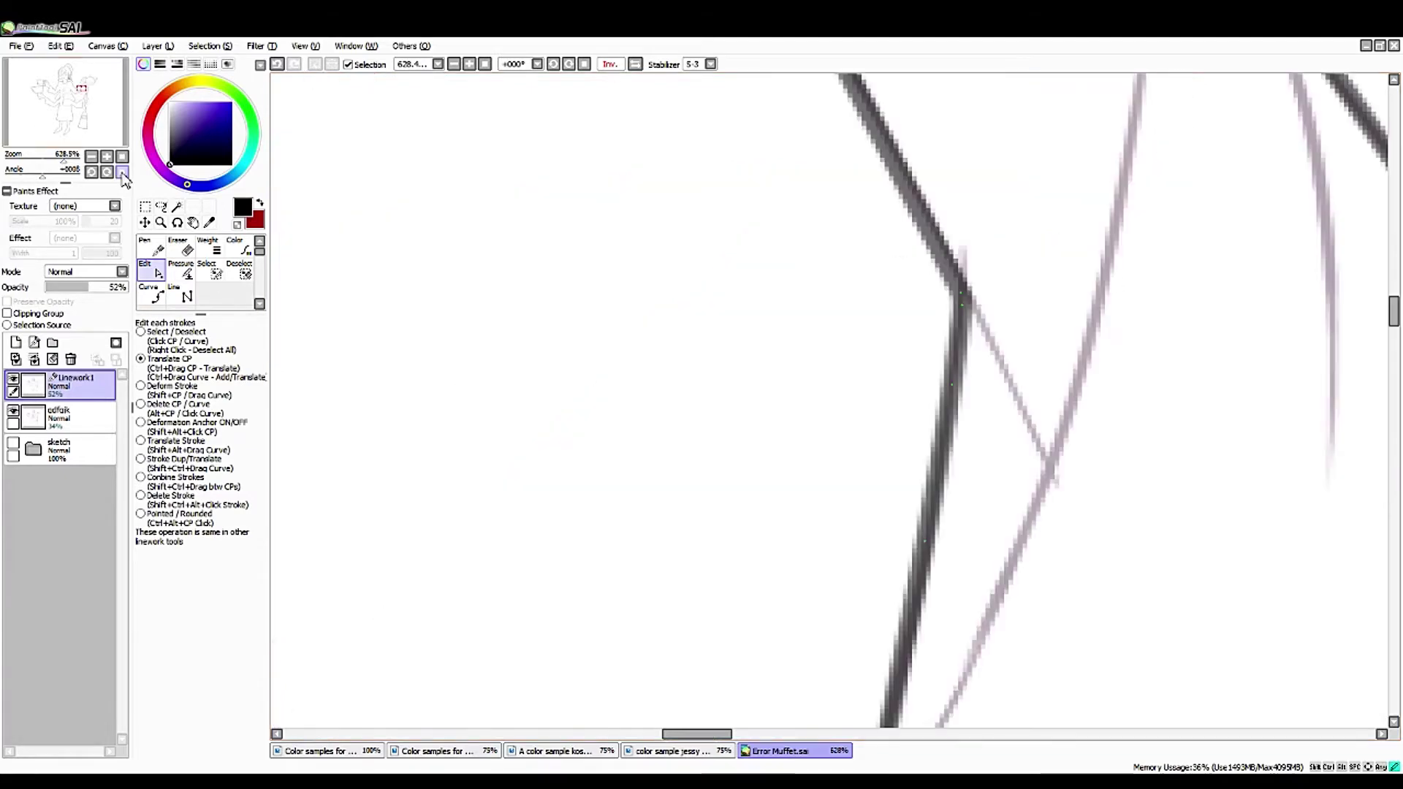
pyautogui.scroll(-3, 77, 114)
pyautogui.scroll(3, 77, 113)
pyautogui.press('h')
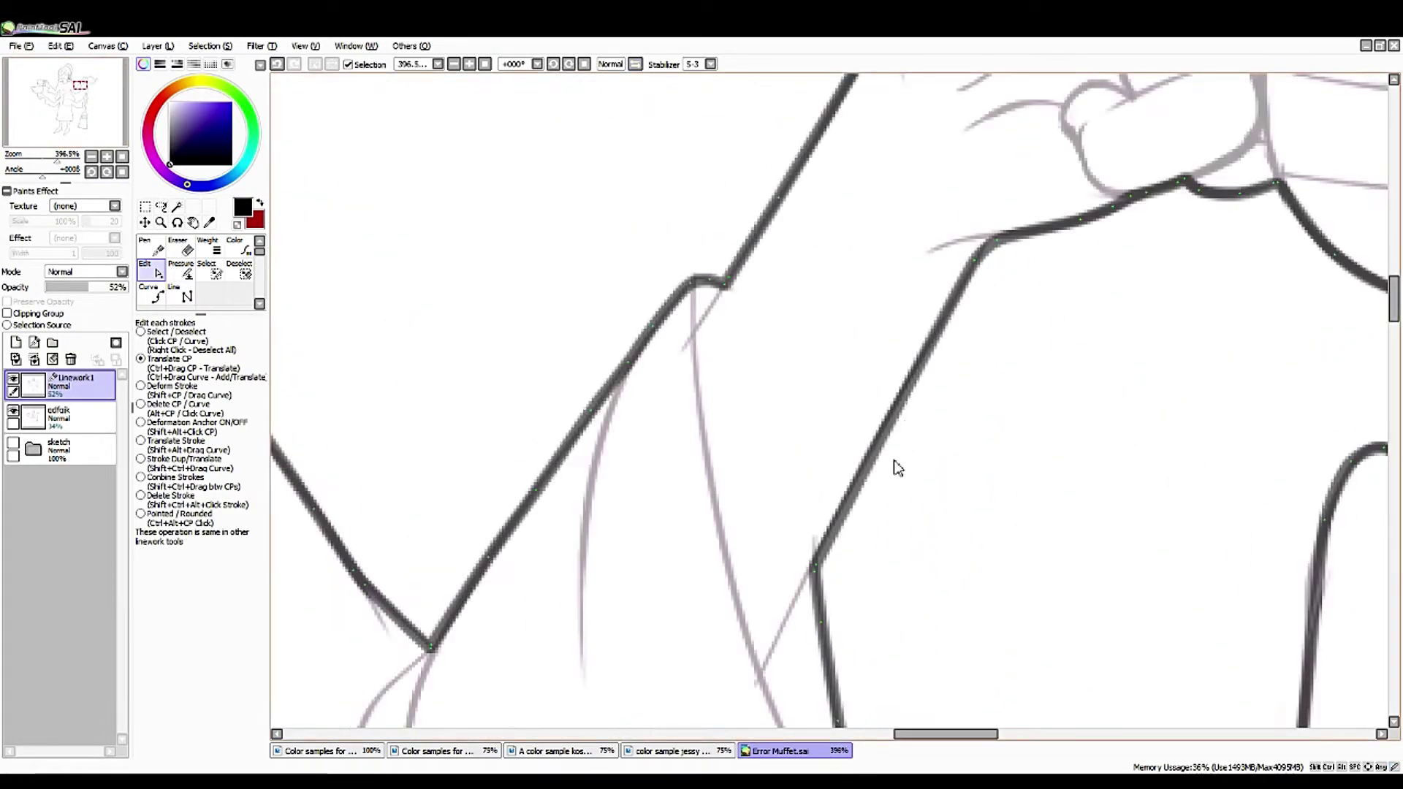
pyautogui.moveTo(996, 239); pyautogui.dragTo(985, 241)
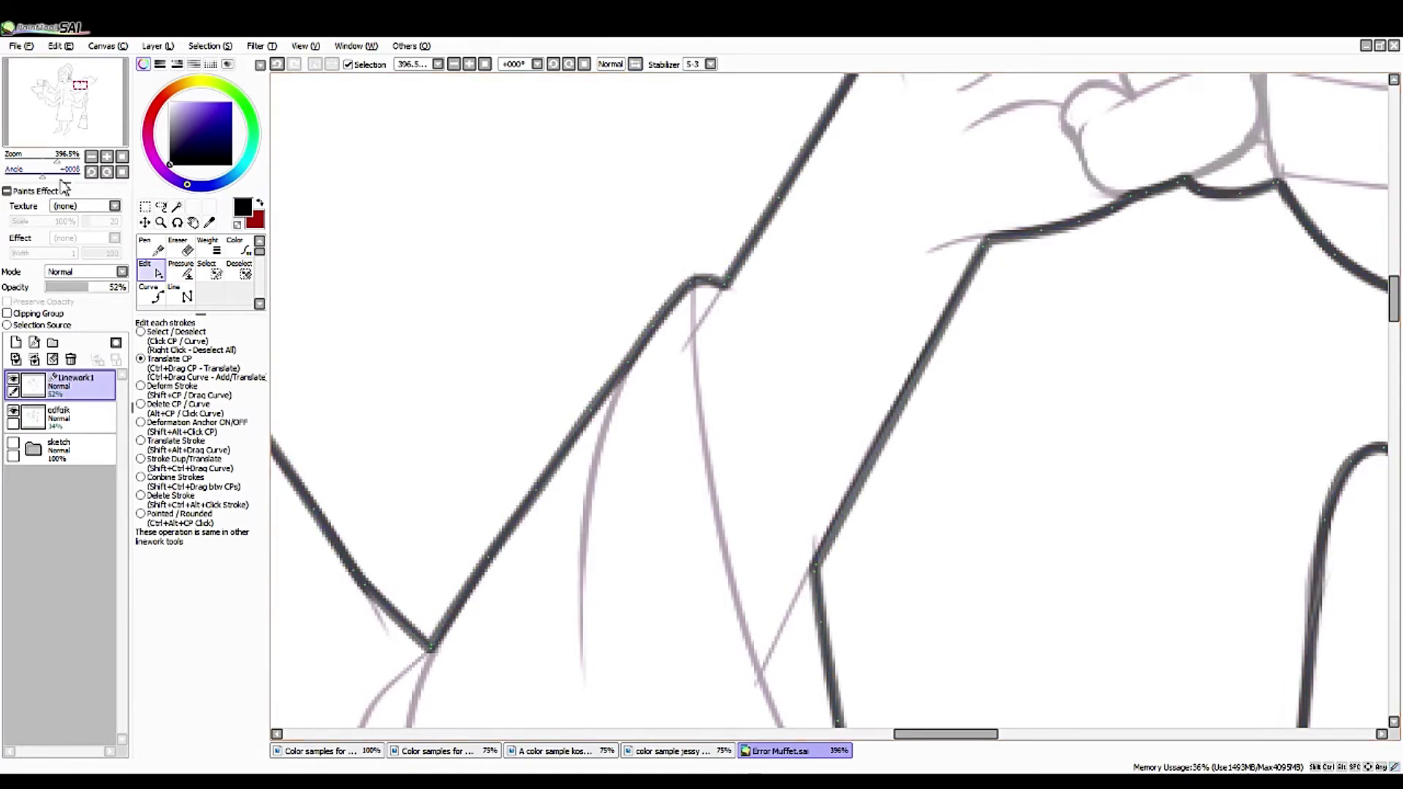
pyautogui.scroll(4, 426, 263)
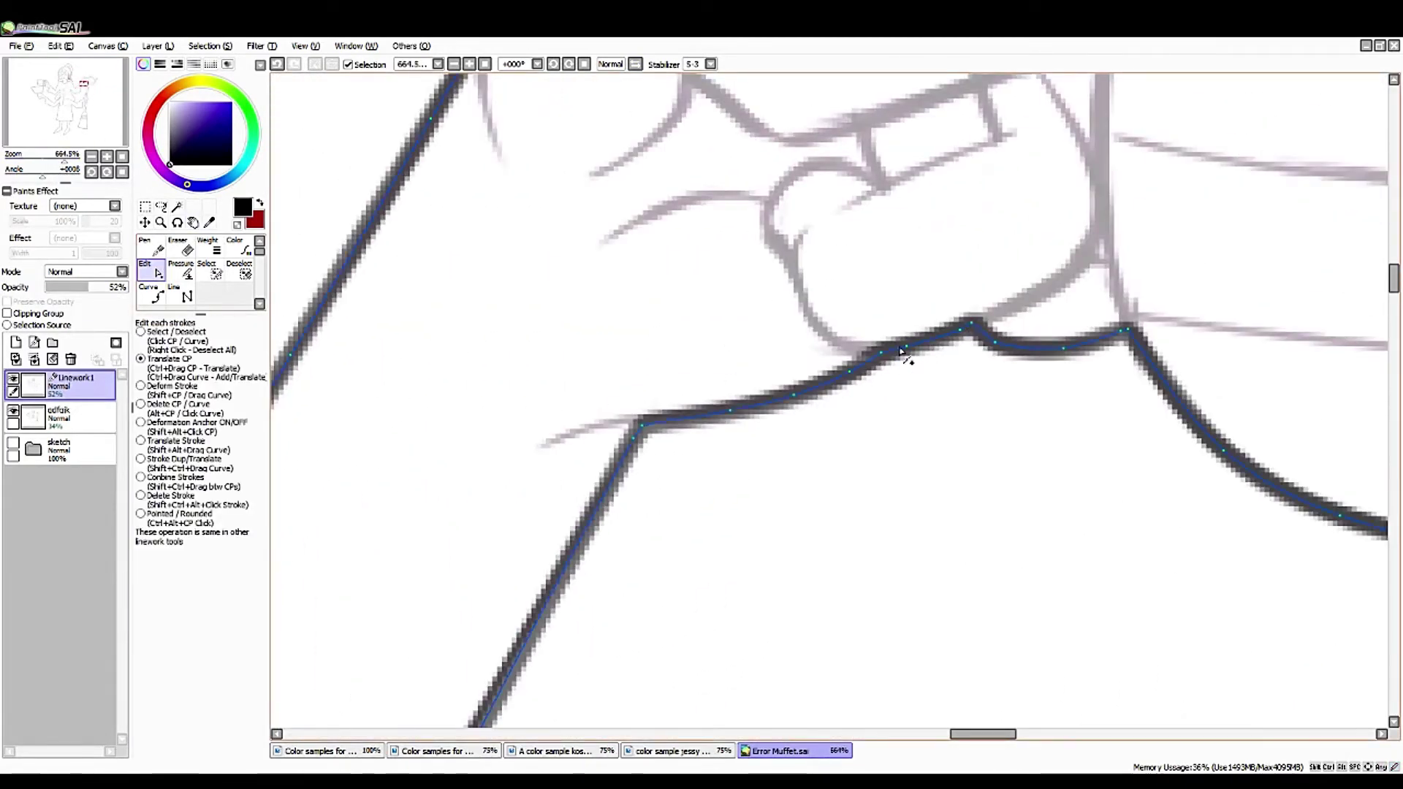
pyautogui.moveTo(900, 350); pyautogui.dragTo(896, 354)
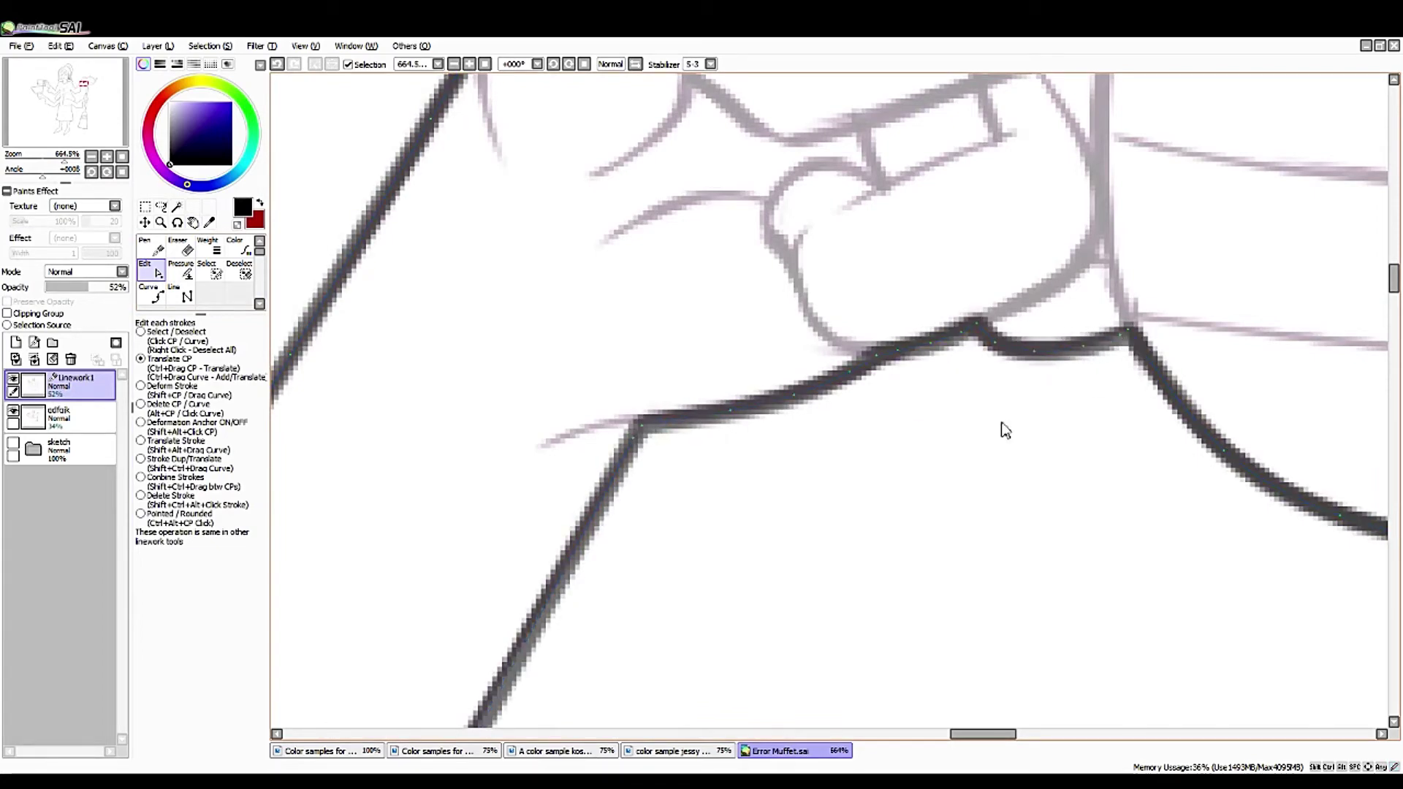
# - Ink the short line extending outward from the cuff's corner with the size 5 pen, undoing unwanted strokes
pyautogui.press('space')
pyautogui.moveTo(1002, 430); pyautogui.dragTo(156, 201)
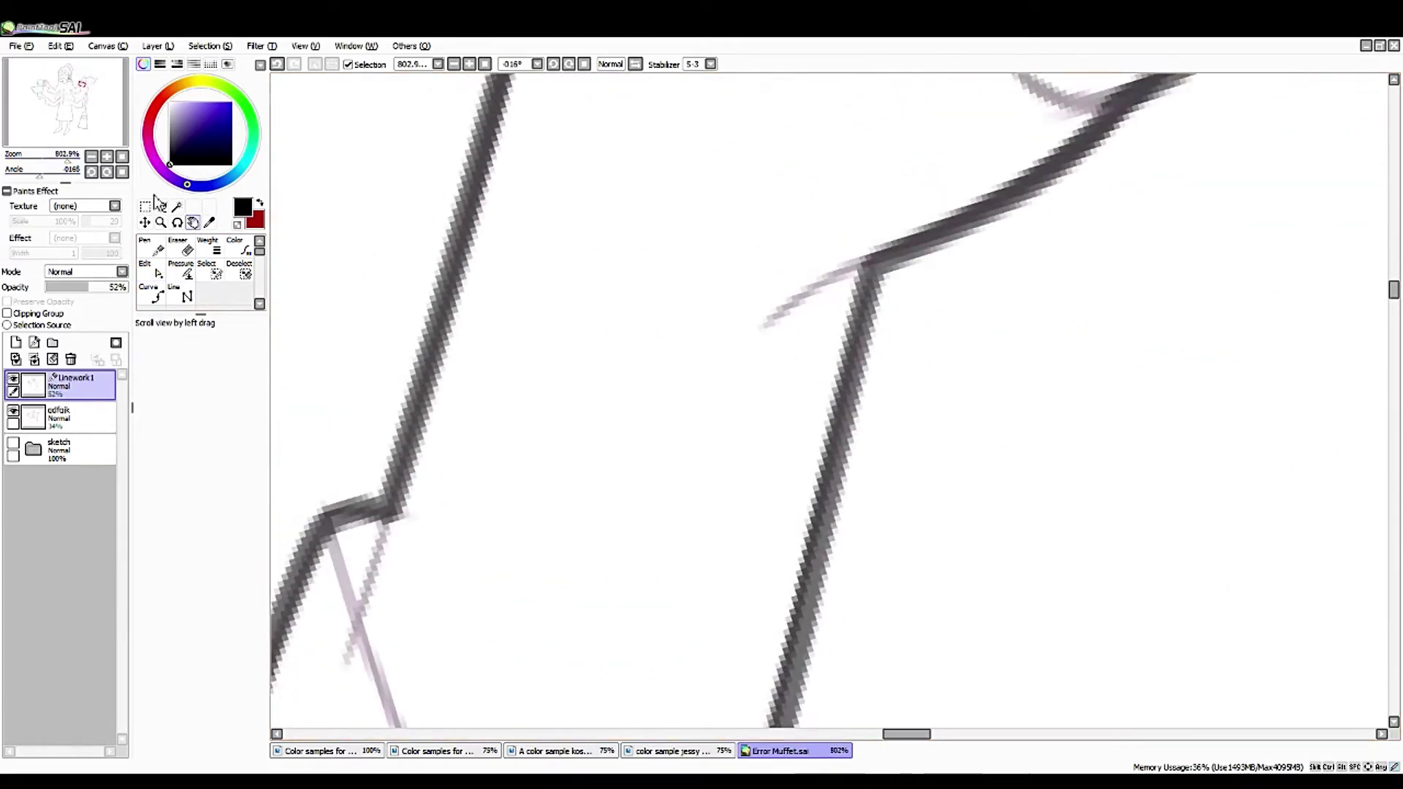
pyautogui.moveTo(747, 347)
pyautogui.mouseDown()
pyautogui.moveTo(827, 282)
pyautogui.moveTo(1002, 219)
pyautogui.moveTo(884, 251)
pyautogui.moveTo(1029, 169)
pyautogui.moveTo(898, 251)
pyautogui.mouseUp()
pyautogui.click(277, 65)
pyautogui.hotkey('ctrl', 'z')
pyautogui.hotkey('ctrl', 'z')
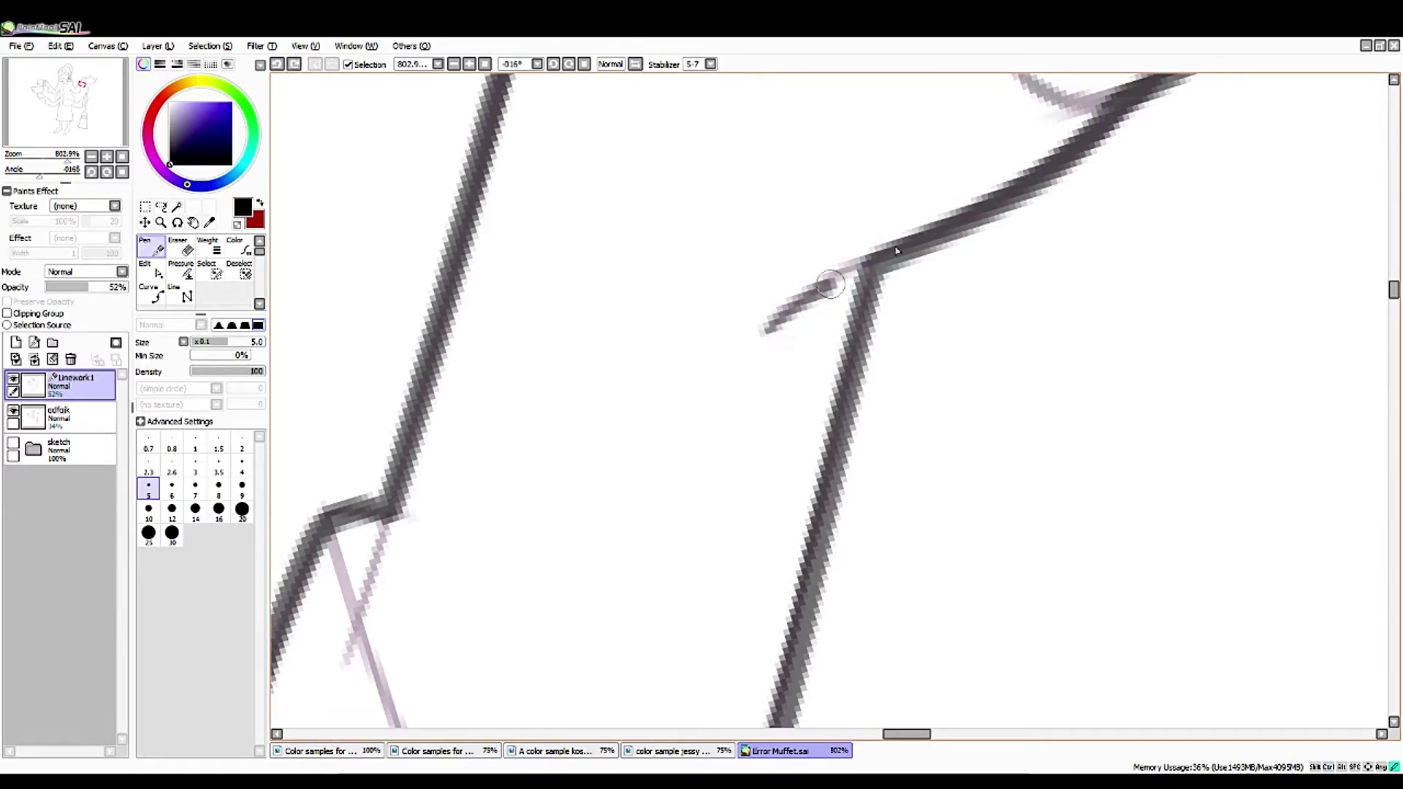
# - Adjust the control points on the sleeve's long edge beside the cuff's notch to follow the sketch
pyautogui.scroll(-5, 840, 325)
pyautogui.scroll(5, 840, 325)
pyautogui.click(151, 269)
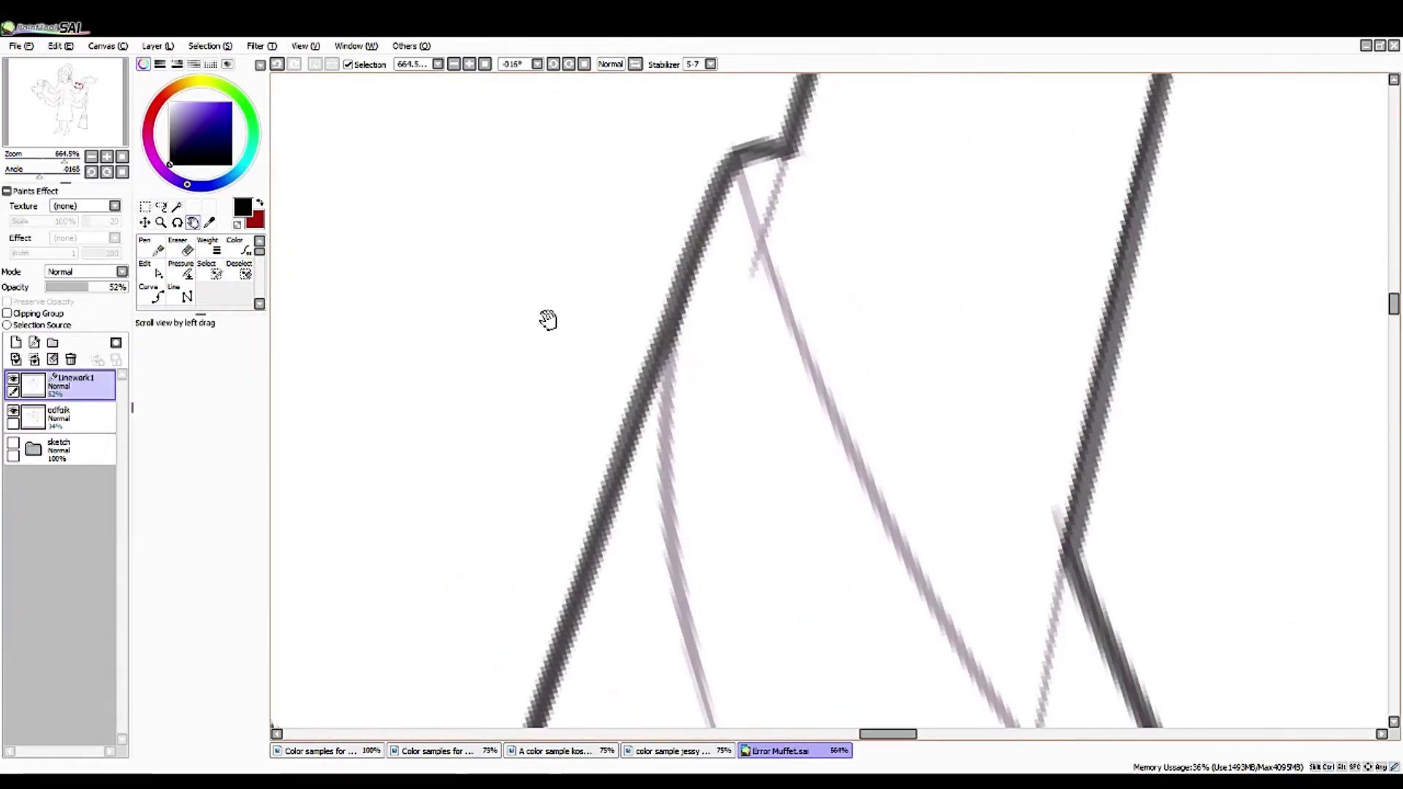
pyautogui.click(141, 359)
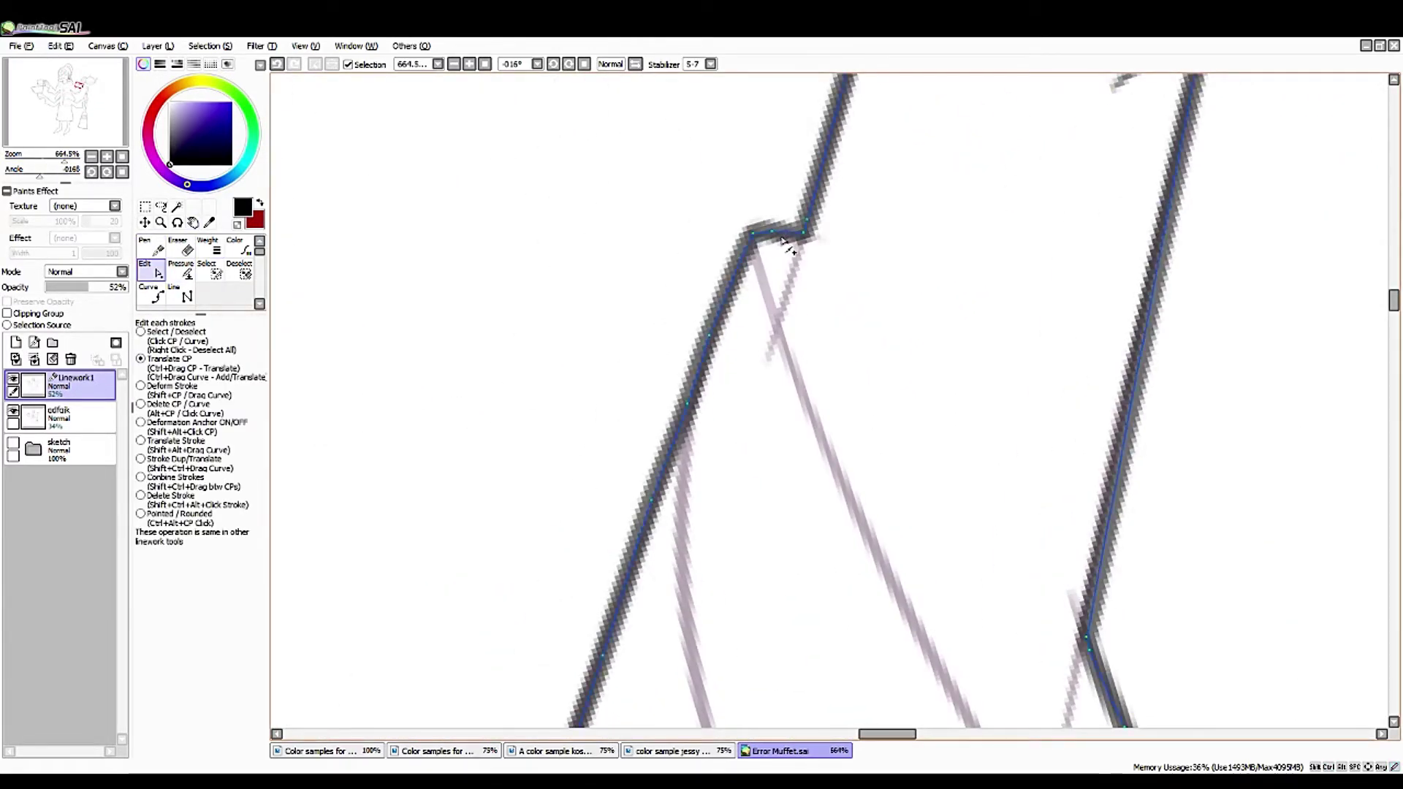
pyautogui.moveTo(710, 335); pyautogui.dragTo(728, 289)
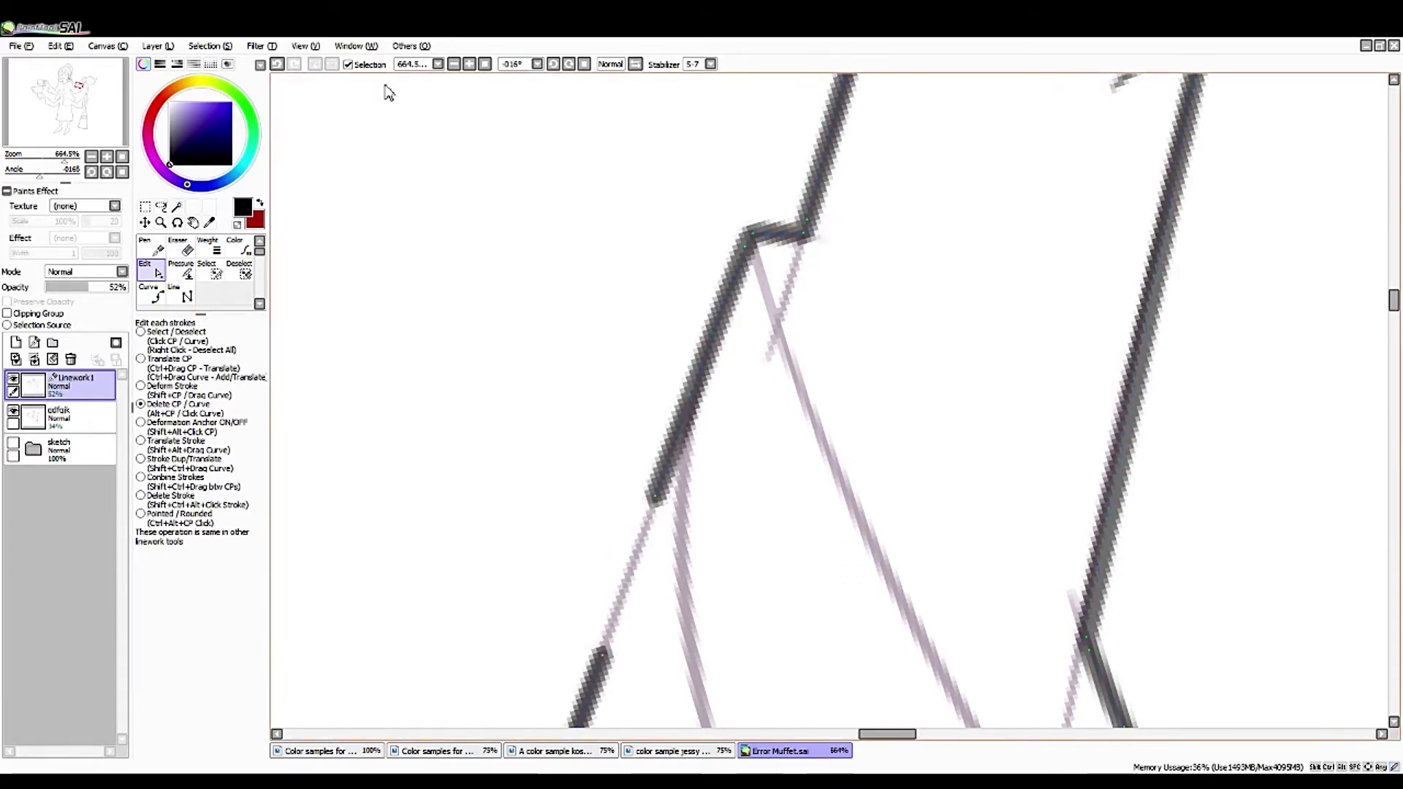
# - Straighten the sleeve's long edge between the cuff's notch and the inner bend, and reposition the control point at the bend's corner
pyautogui.moveTo(40, 177); pyautogui.dragTo(51, 176)
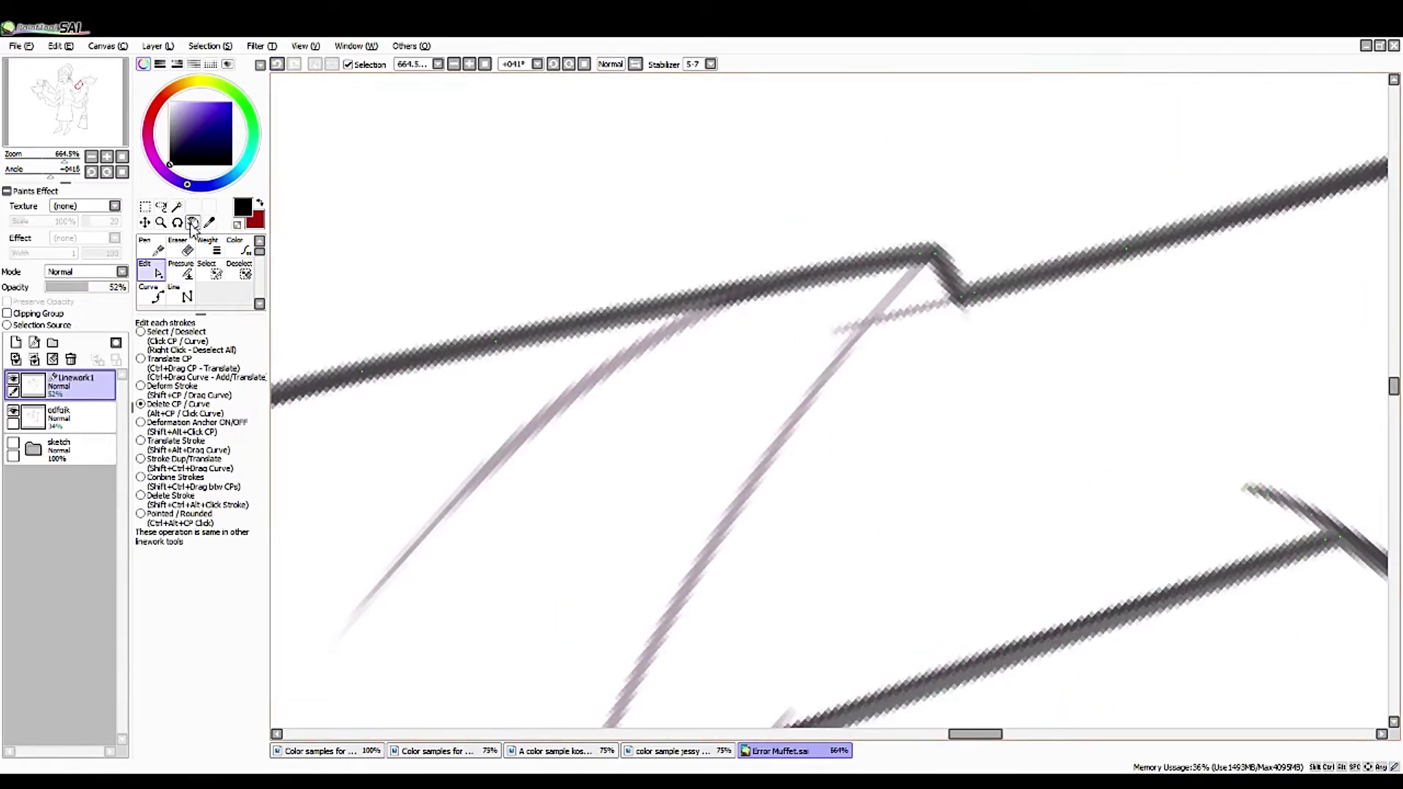
pyautogui.moveTo(56, 438); pyautogui.dragTo(288, 407)
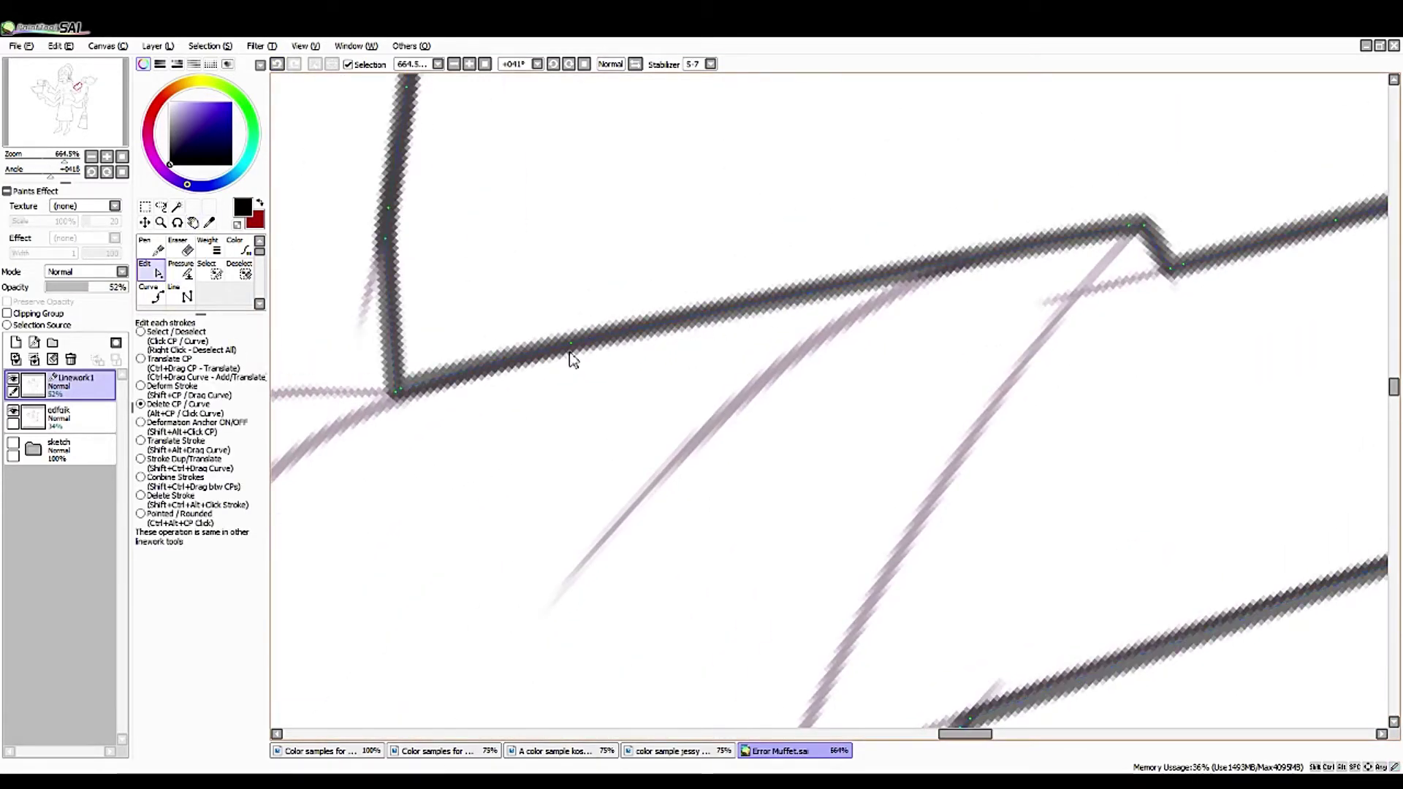
pyautogui.click(279, 66)
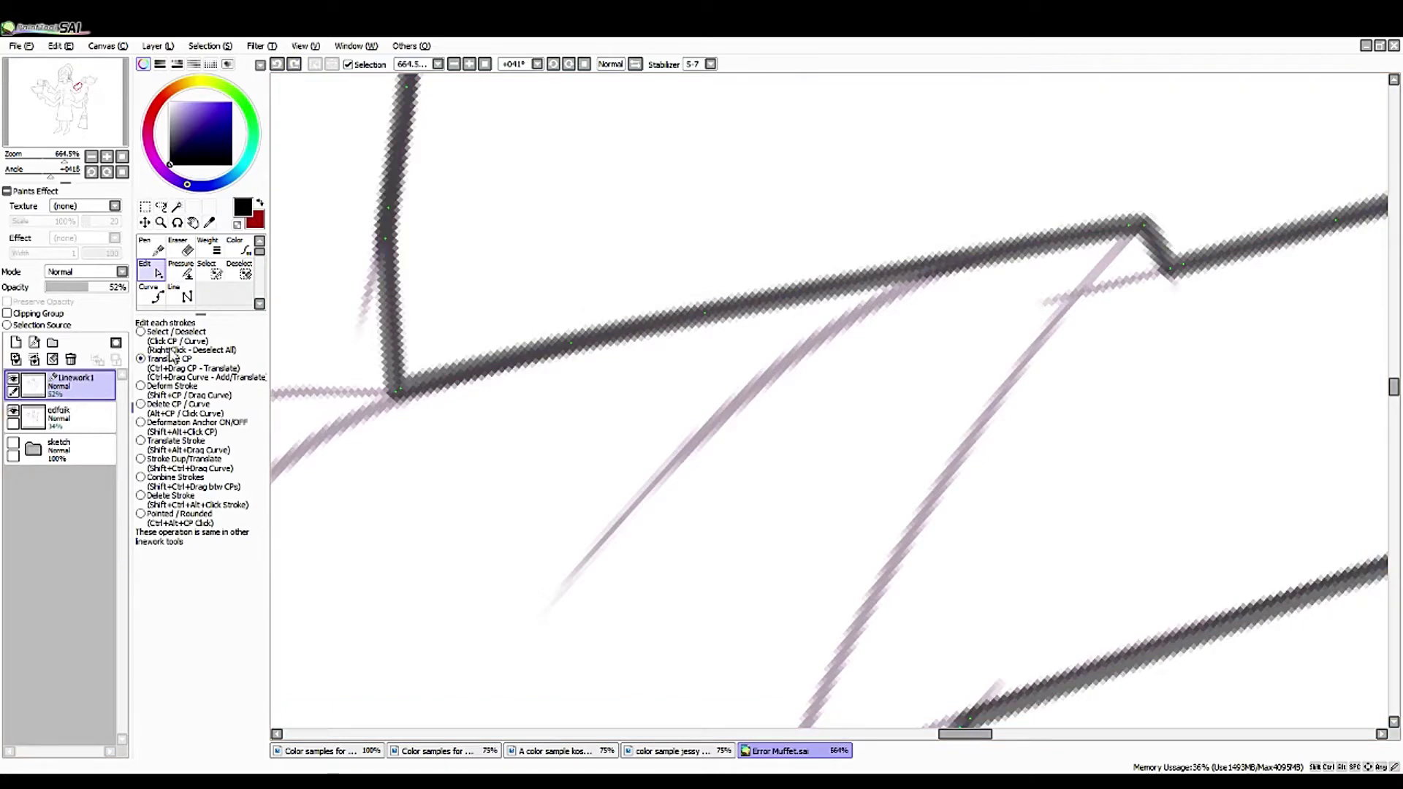
pyautogui.hotkey('ctrl', 'y')
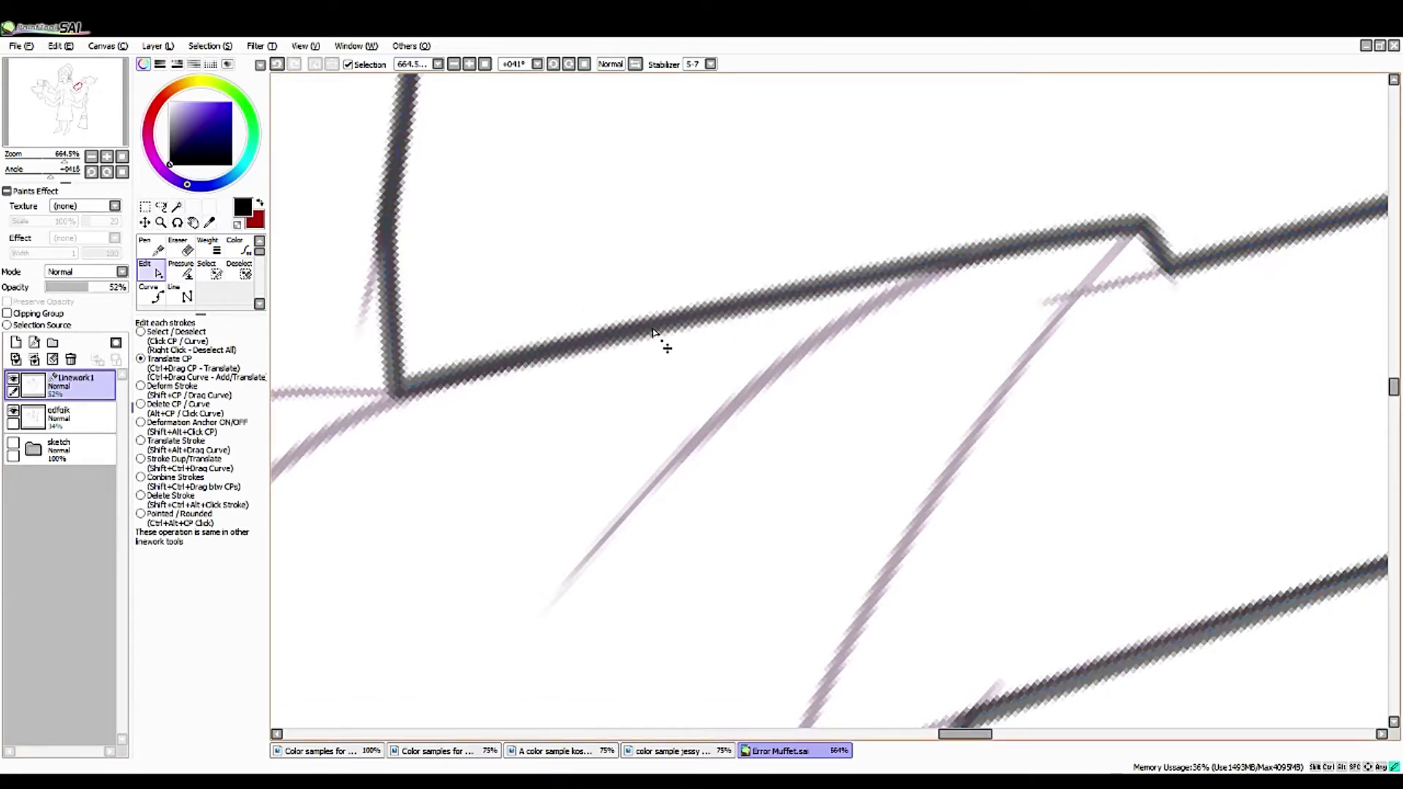
pyautogui.moveTo(436, 398)
pyautogui.mouseDown()
pyautogui.moveTo(417, 404)
pyautogui.moveTo(419, 393)
pyautogui.mouseUp()
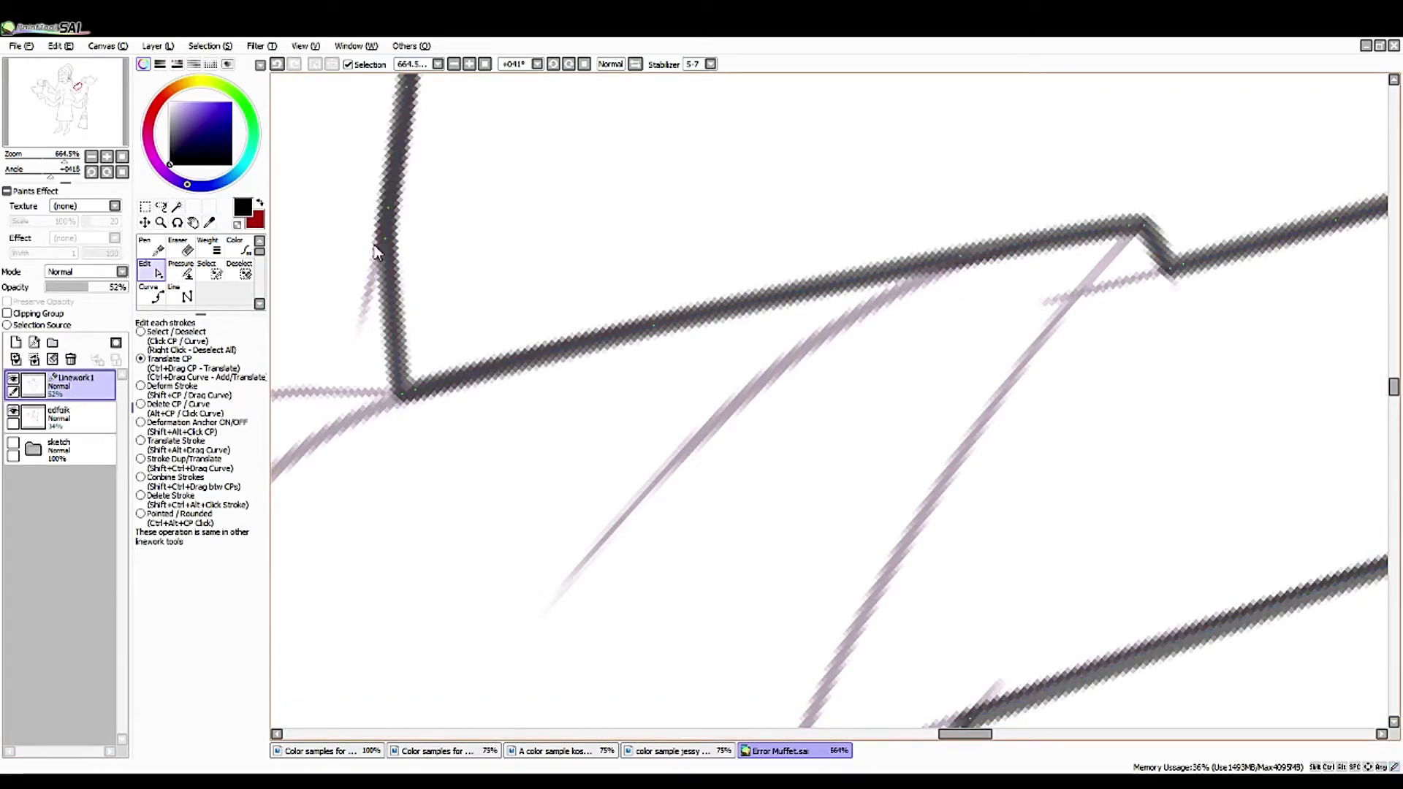
# - Shift the control points along the upper sleeve edge past the inner bend to even out the line
pyautogui.moveTo(511, 439); pyautogui.dragTo(804, 273)
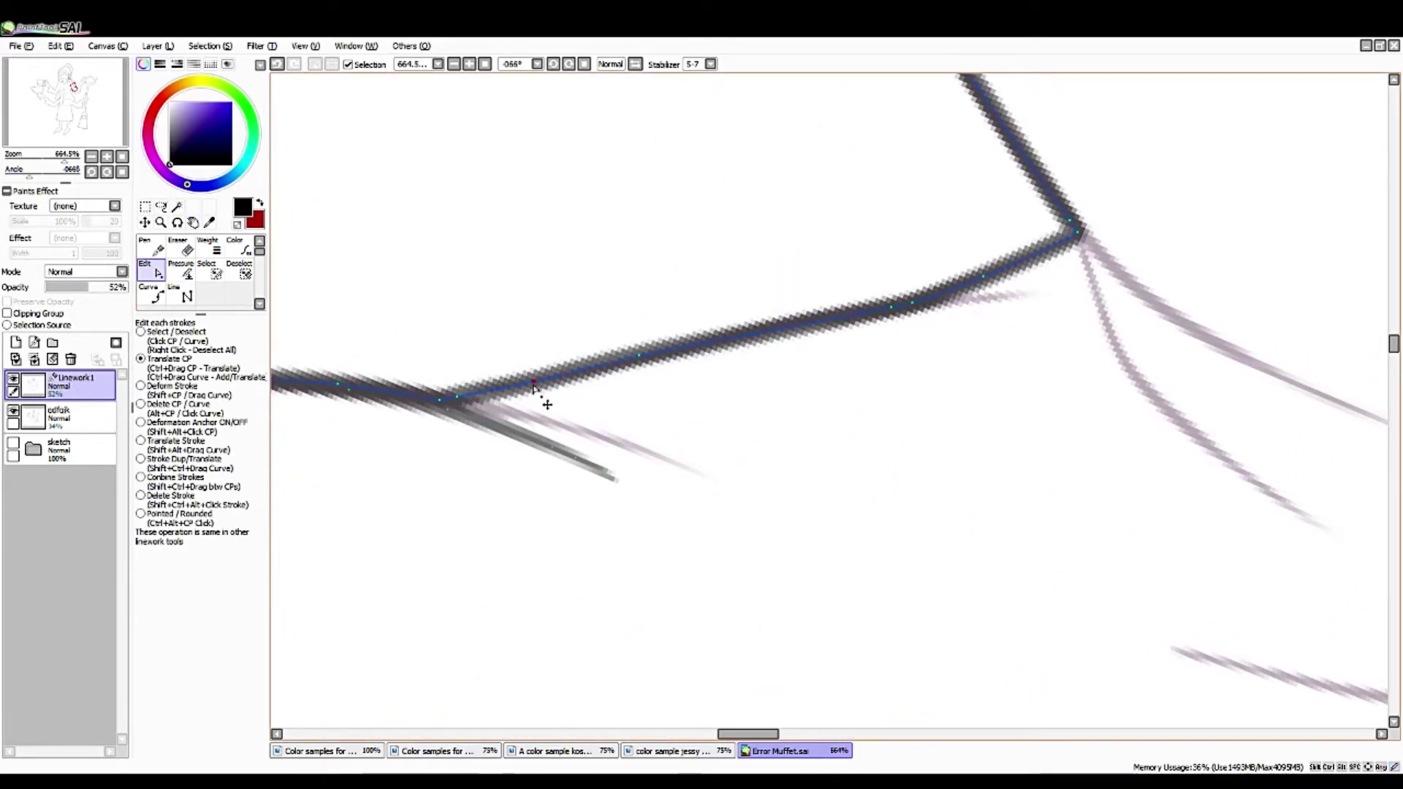
pyautogui.moveTo(533, 384); pyautogui.dragTo(519, 382)
pyautogui.moveTo(768, 333); pyautogui.dragTo(763, 331)
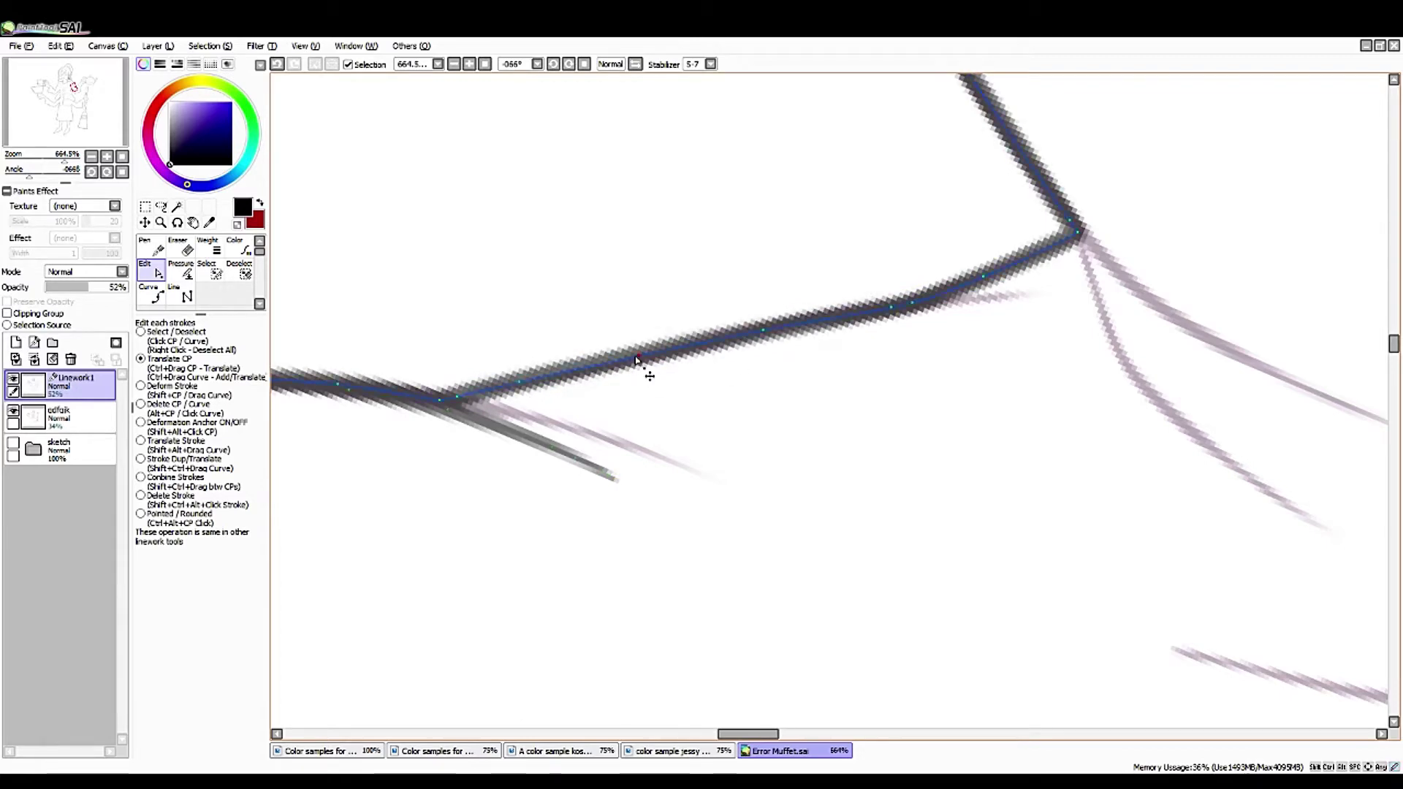
# - Ink the short fold lines at both ends of the upper sleeve edge with the size 5 pen
pyautogui.press('h')
pyautogui.press('Delete')
pyautogui.press('Delete')
pyautogui.press('n')
pyautogui.moveTo(591, 442); pyautogui.dragTo(642, 417)
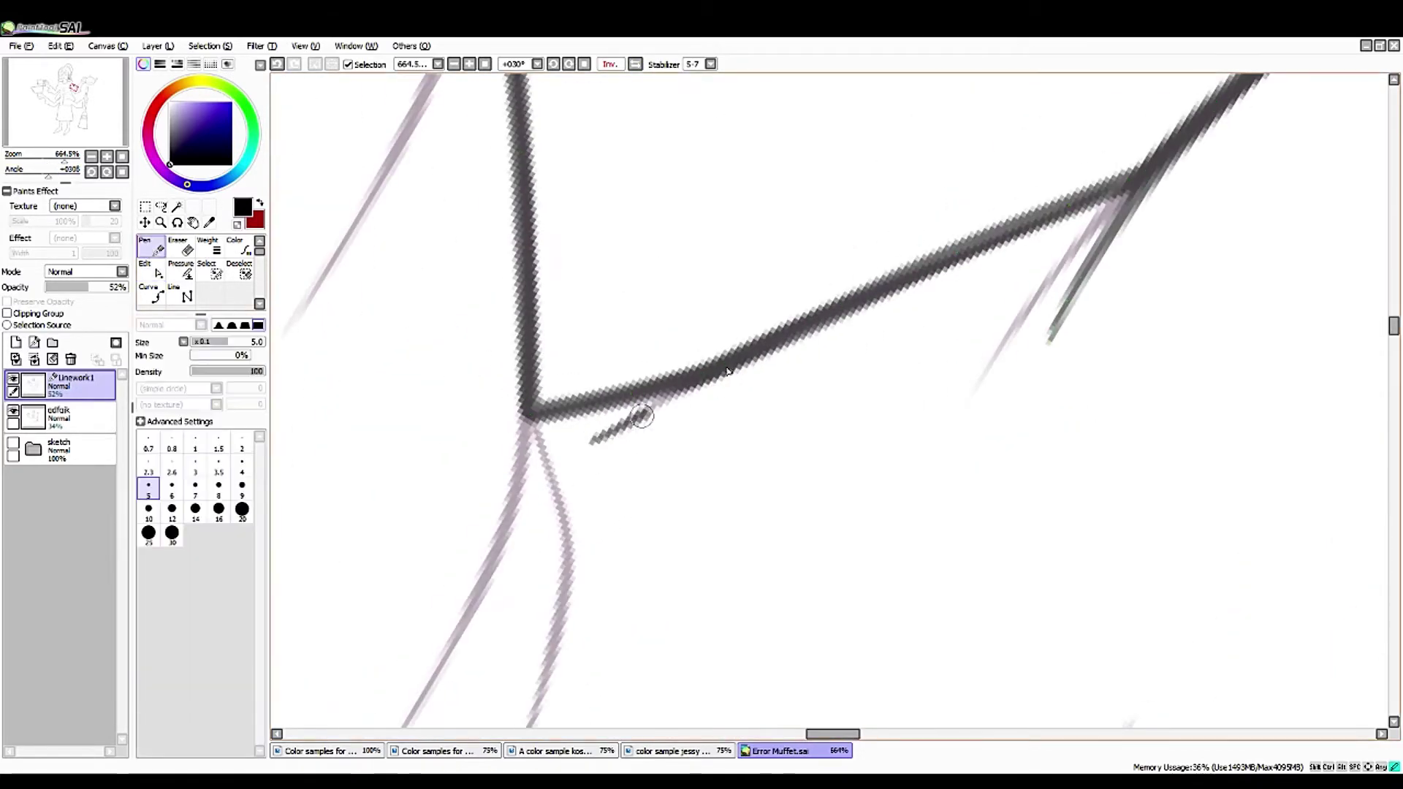
pyautogui.scroll(-3, 396, 323)
pyautogui.scroll(2, 396, 322)
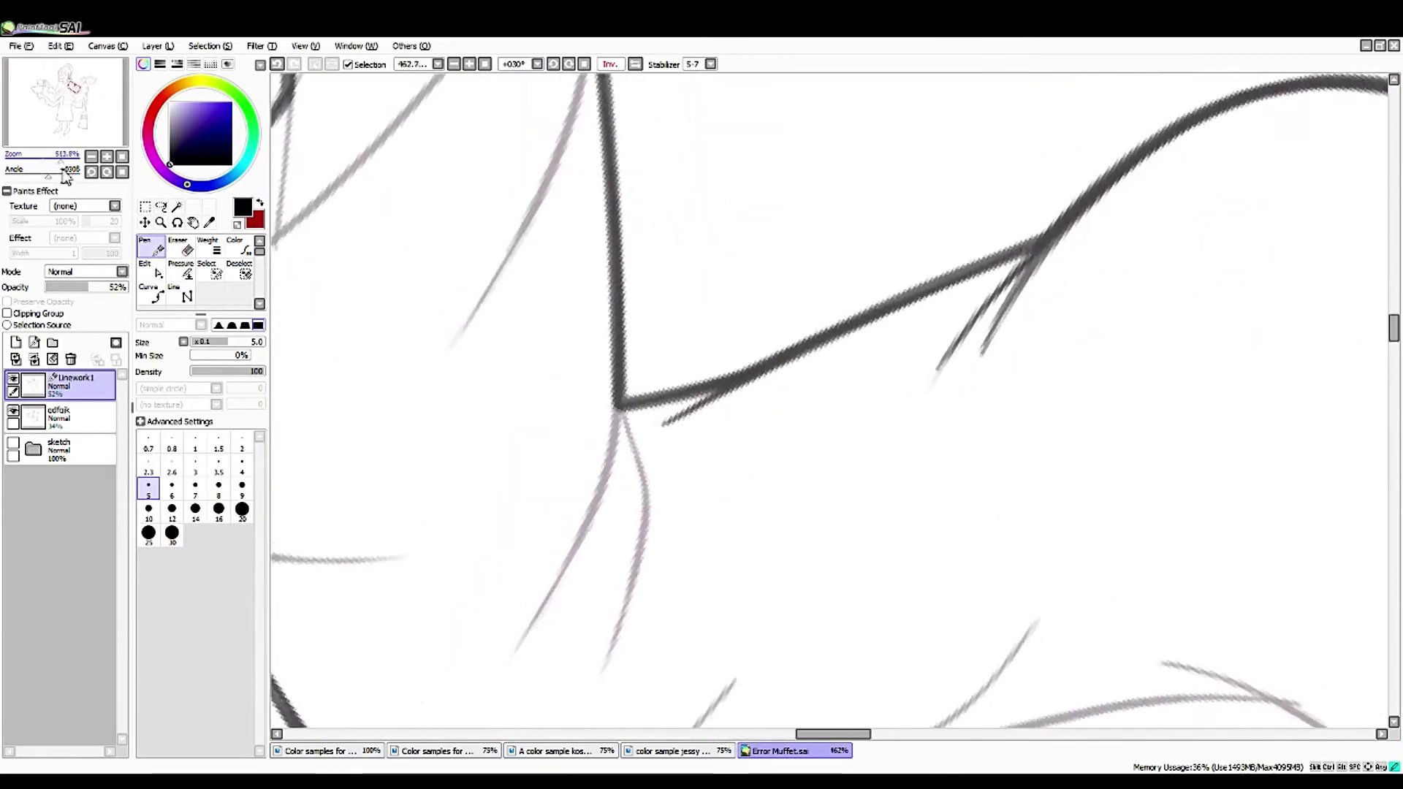
# - Ink the curved fold line leaving the sleeve's outer edge and the two fold lines fanning from the inner bend's corner
pyautogui.press('h')
pyautogui.moveTo(851, 82); pyautogui.dragTo(599, 410)
pyautogui.press('Delete')
pyautogui.press('Delete')
pyautogui.press('Delete')
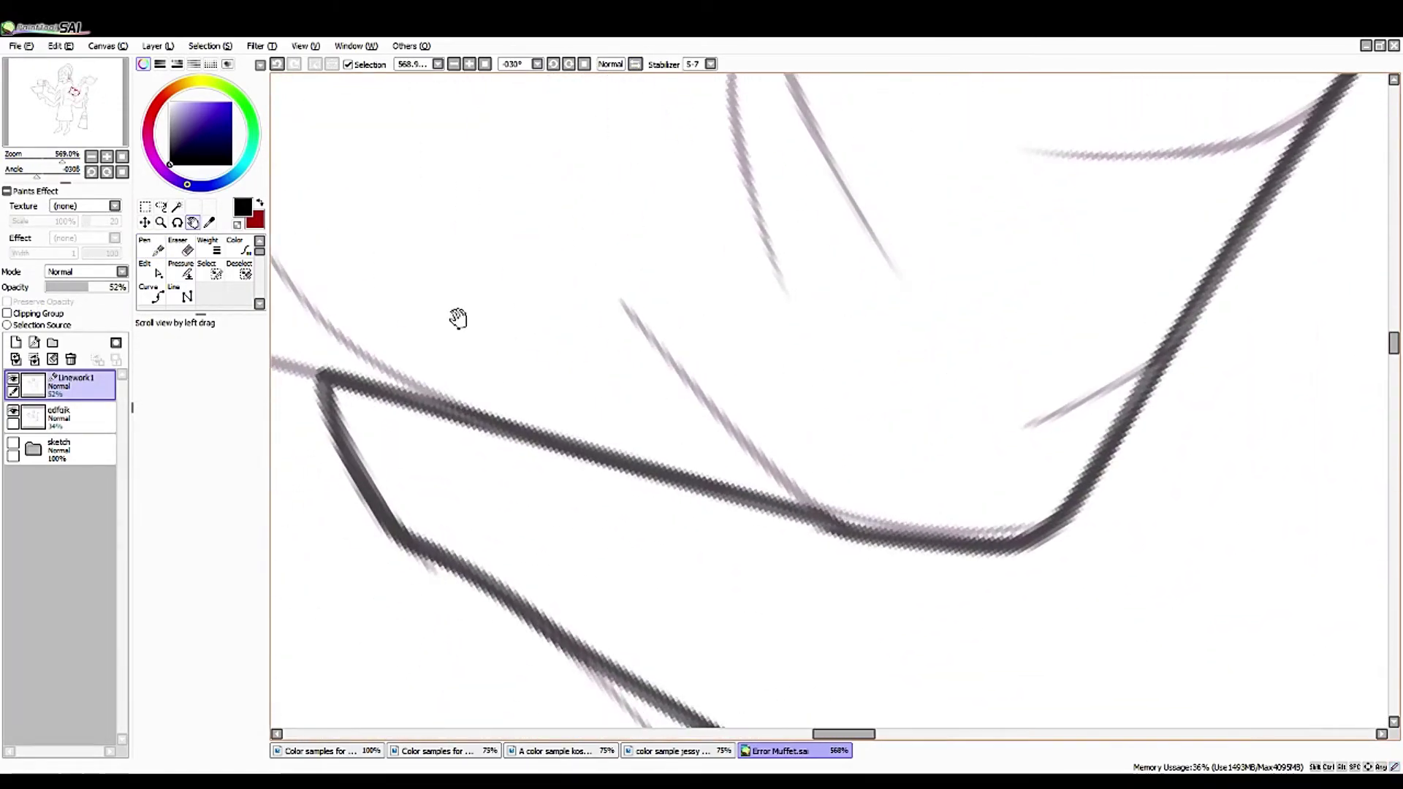
pyautogui.press('Delete')
pyautogui.press('Delete')
pyautogui.press('n')
pyautogui.hotkey('ctrl', 'z')
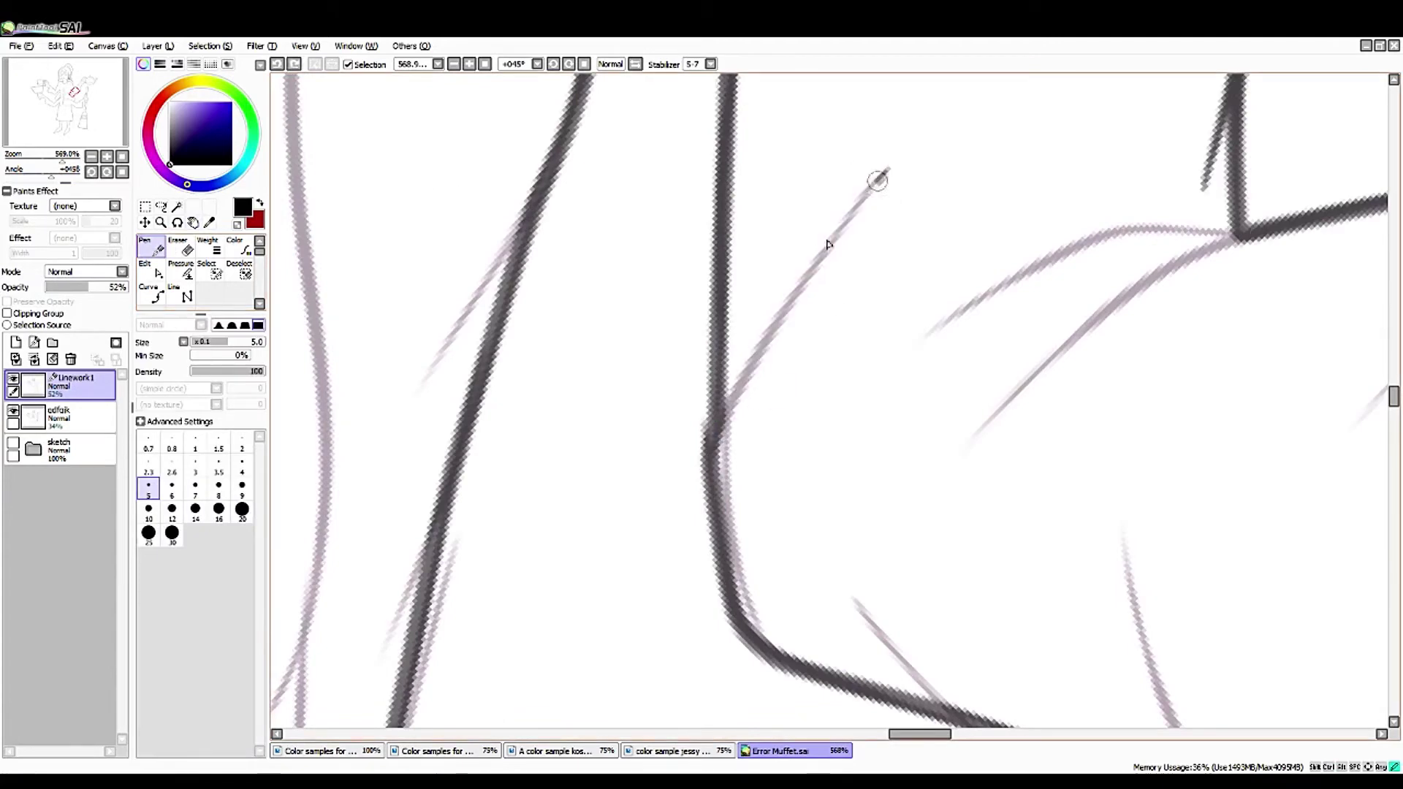
pyautogui.moveTo(888, 169); pyautogui.dragTo(722, 413)
pyautogui.moveTo(1128, 233); pyautogui.dragTo(1238, 235)
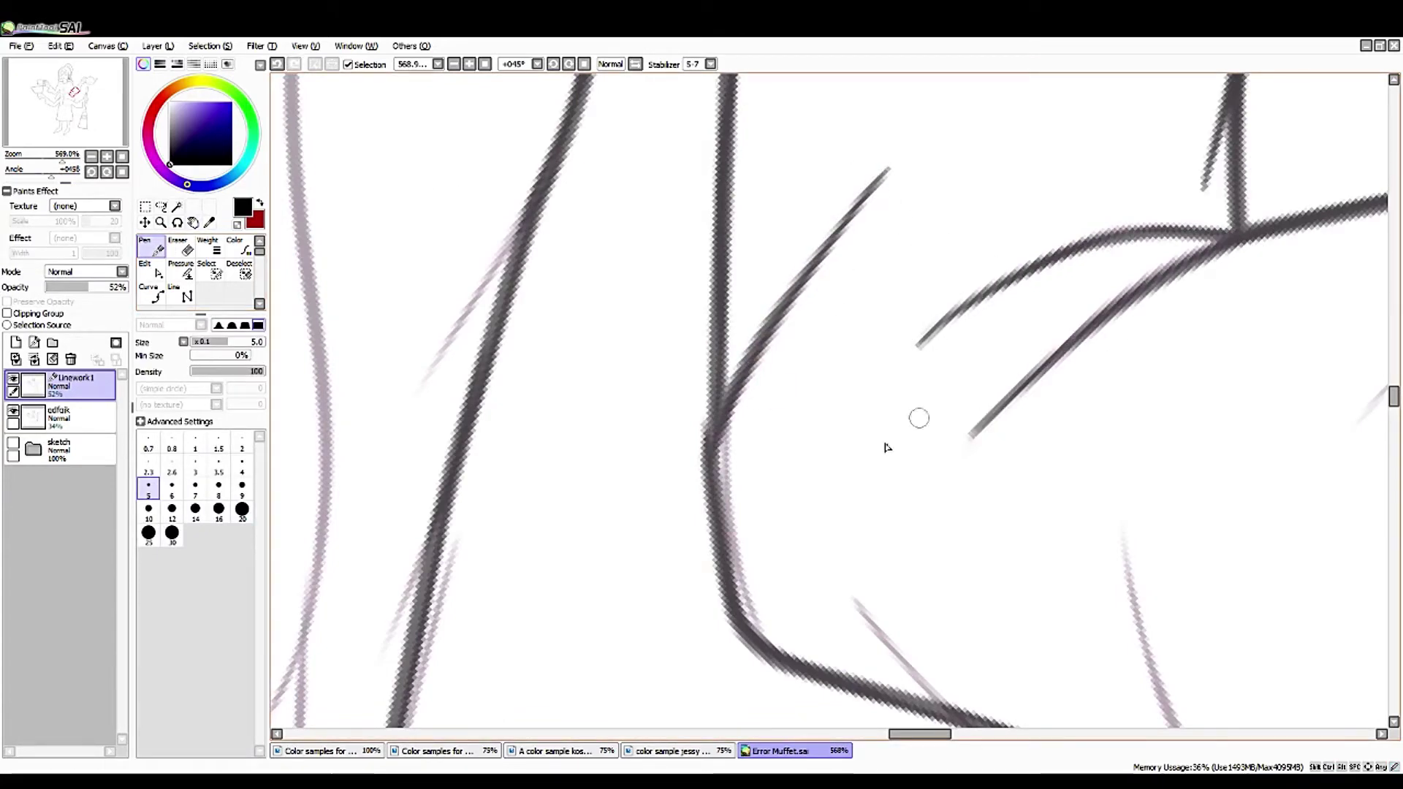
# - Ink the two fold lines rising from the sleeve's lower edge and the one from the forearm's opposite edge, undoing unwanted strokes
pyautogui.moveTo(858, 570)
pyautogui.mouseDown()
pyautogui.moveTo(572, 373)
pyautogui.moveTo(665, 484)
pyautogui.mouseUp()
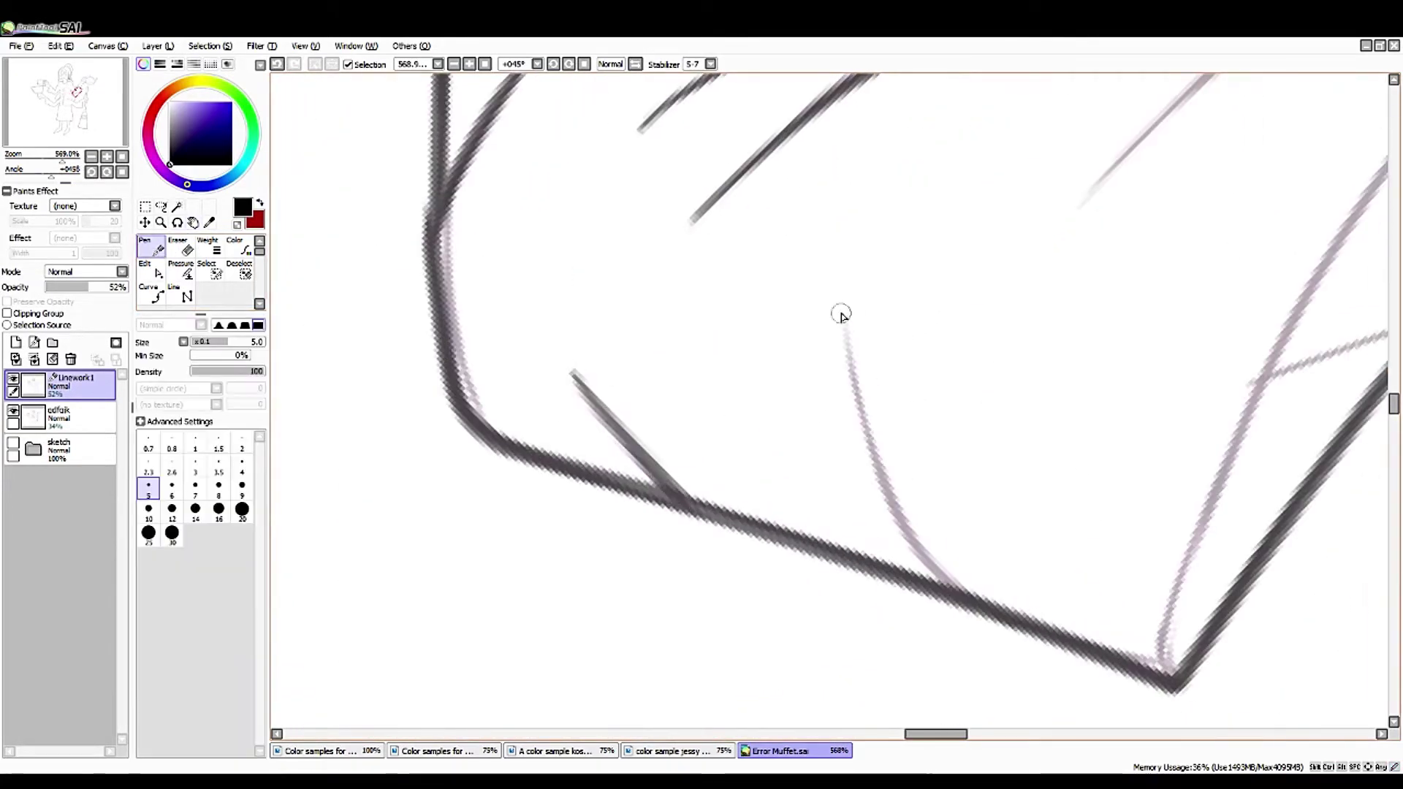
pyautogui.hotkey('ctrl', 'z')
pyautogui.hotkey('ctrl', 'z')
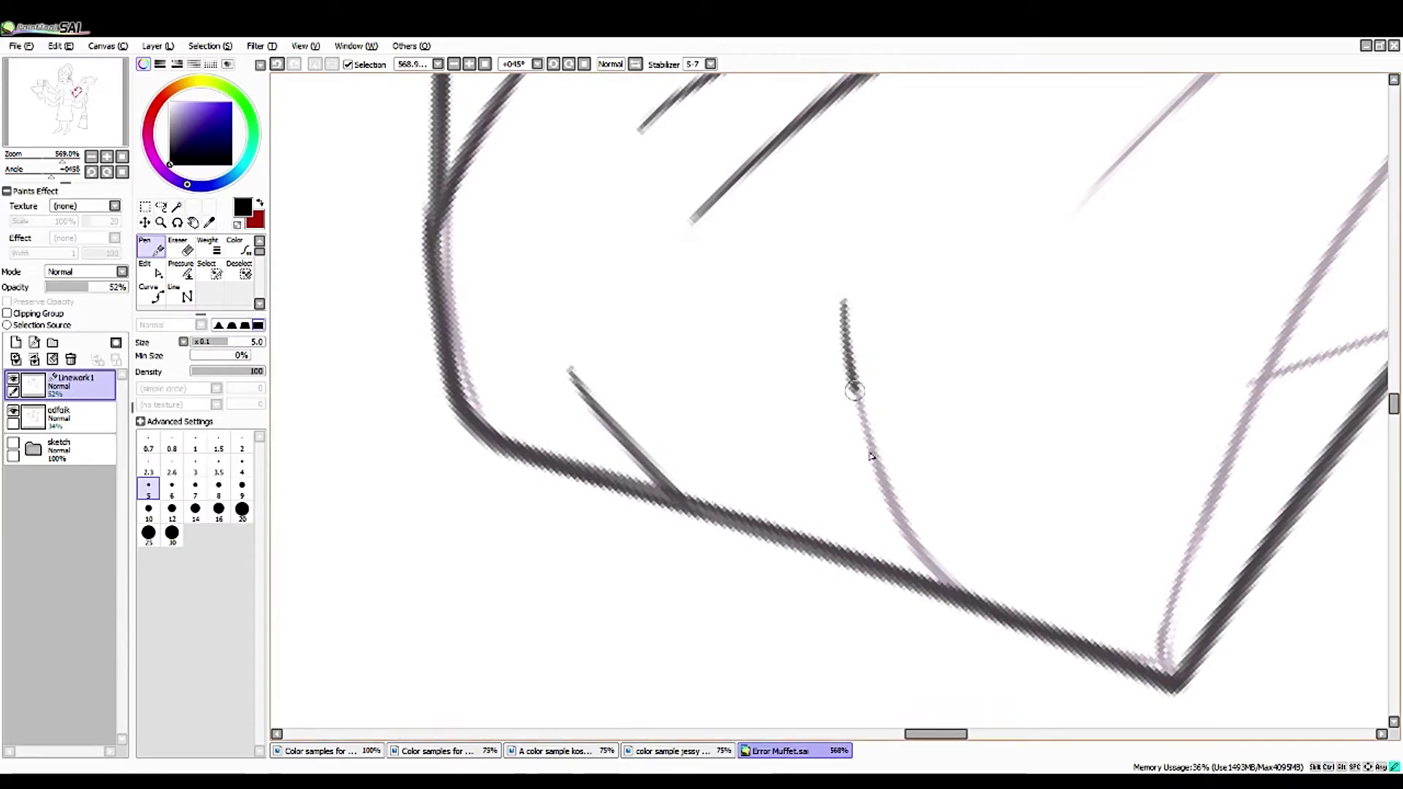
pyautogui.moveTo(664, 234); pyautogui.dragTo(439, 409)
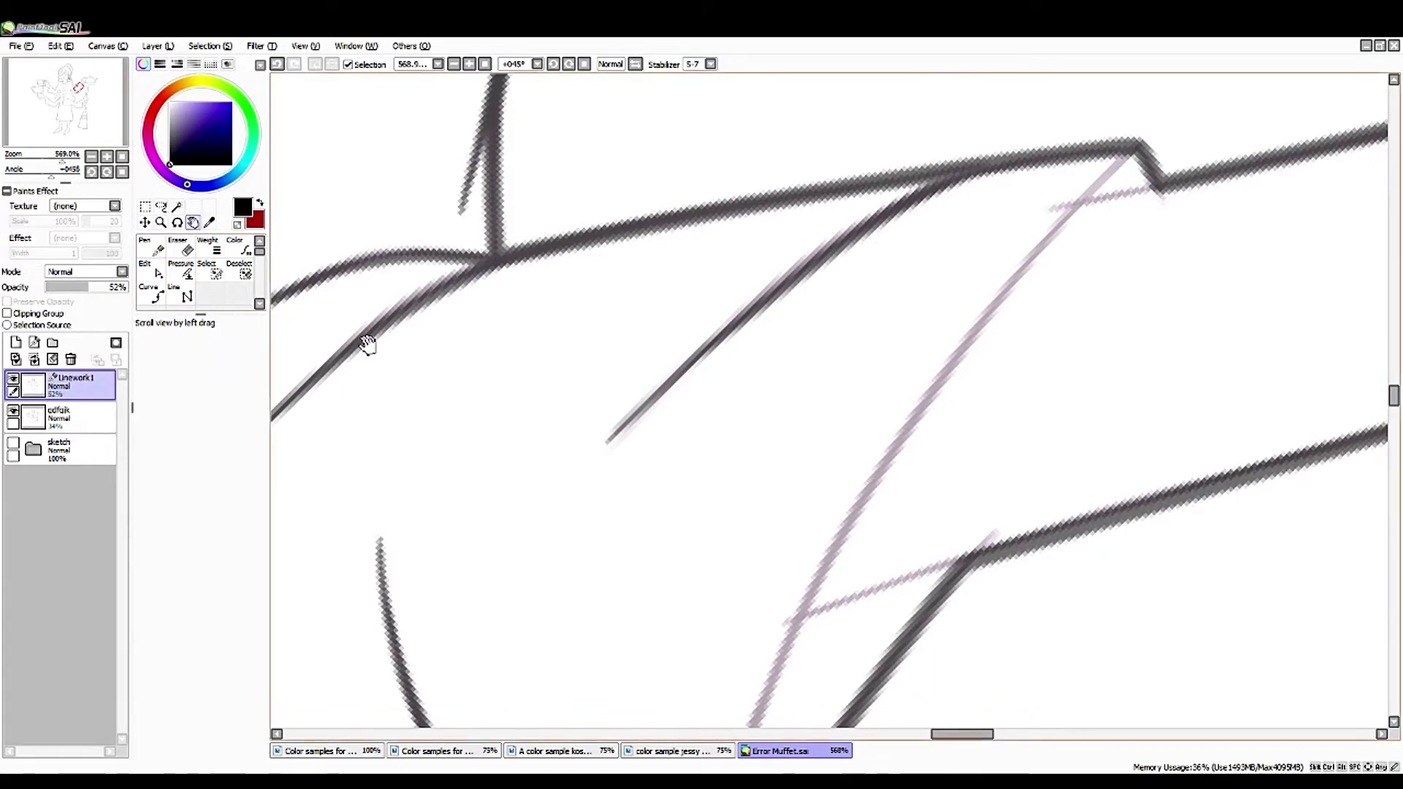
# - Trace the curved cuff opening from the sleeve's pointed corner to the notch with the size 3 Curve tool
pyautogui.moveTo(370, 338); pyautogui.dragTo(503, 494)
pyautogui.press('c')
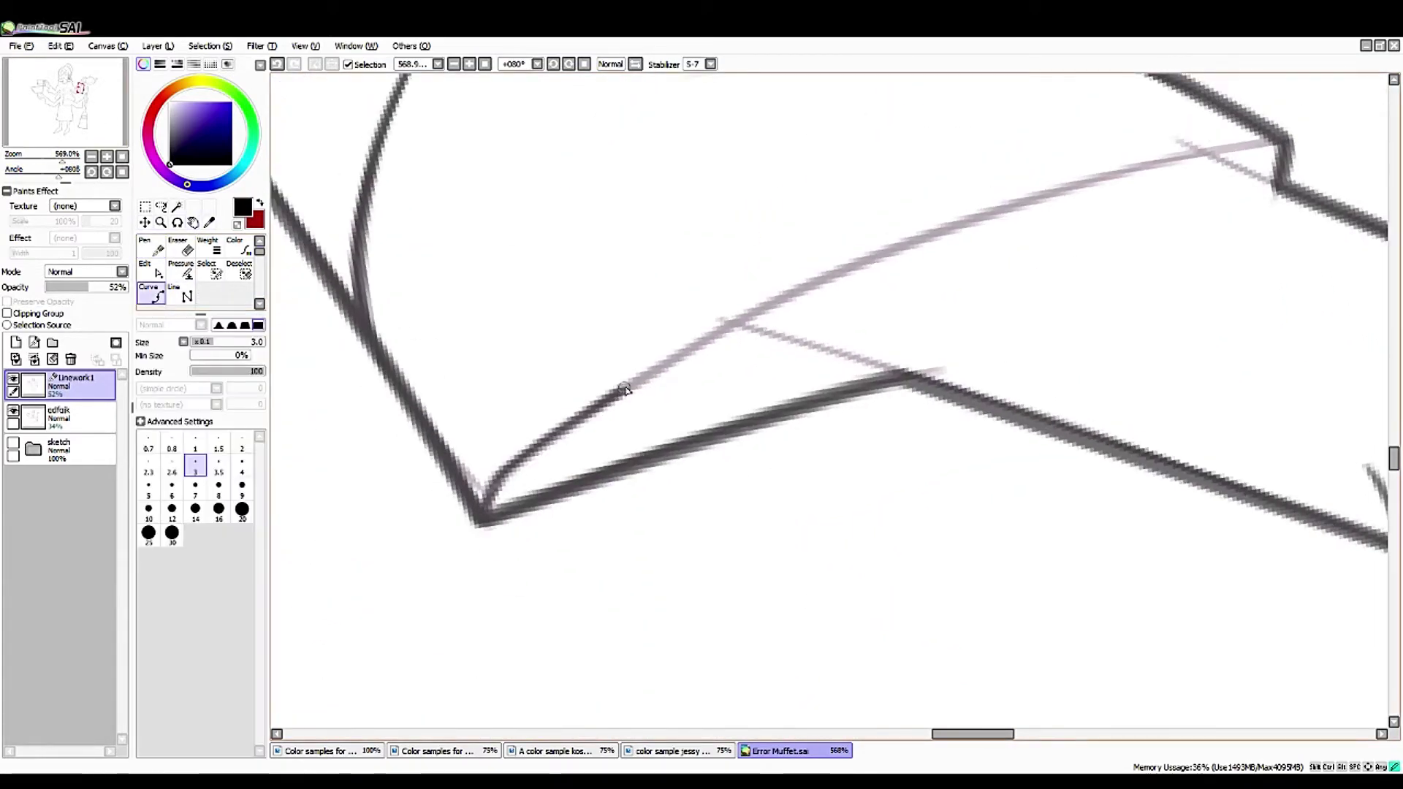
pyautogui.click(1284, 140)
pyautogui.press('e')
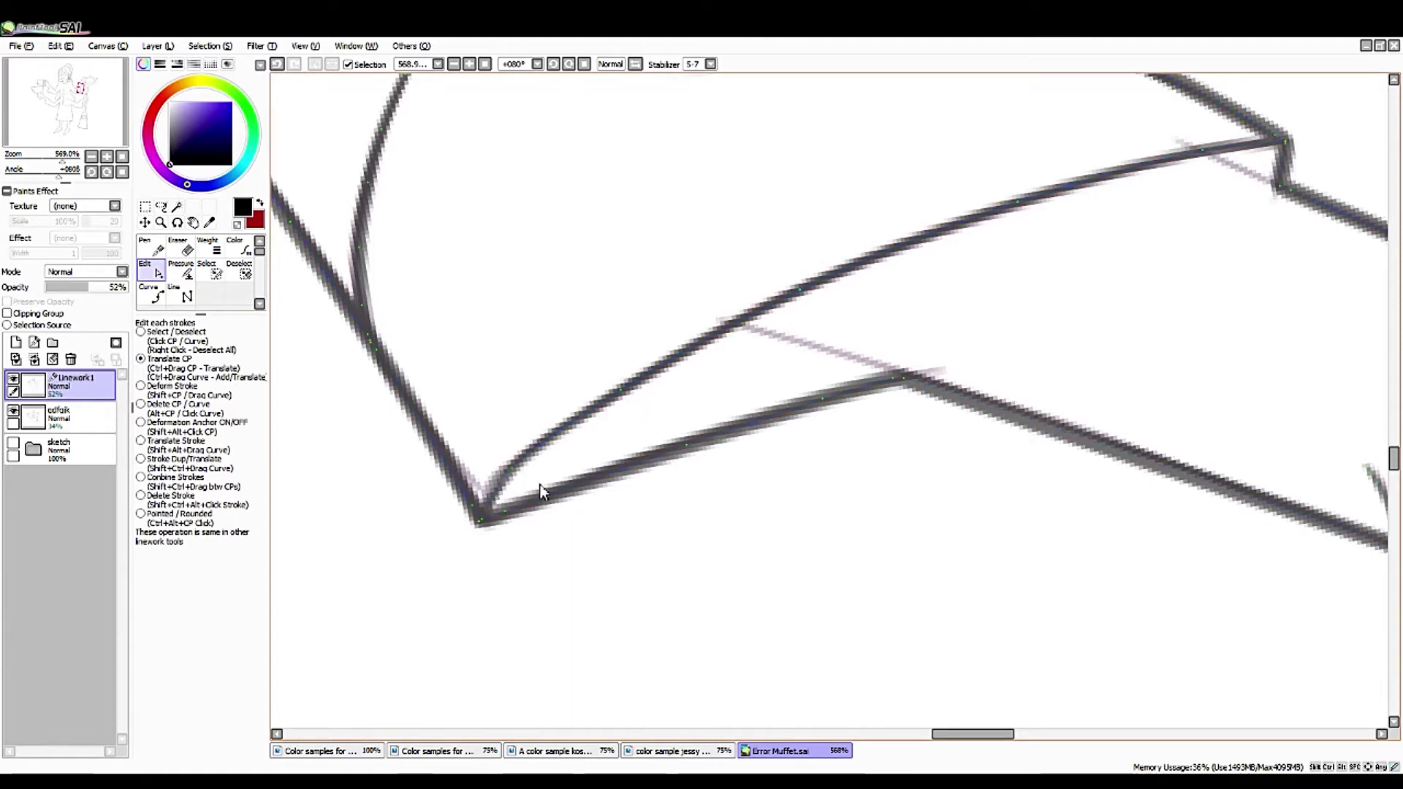
# - Draw the two short arm lines inside the cuff with the Curve tool and delete the surplus curve segment
pyautogui.moveTo(267, 93); pyautogui.dragTo(361, 227)
pyautogui.press('c')
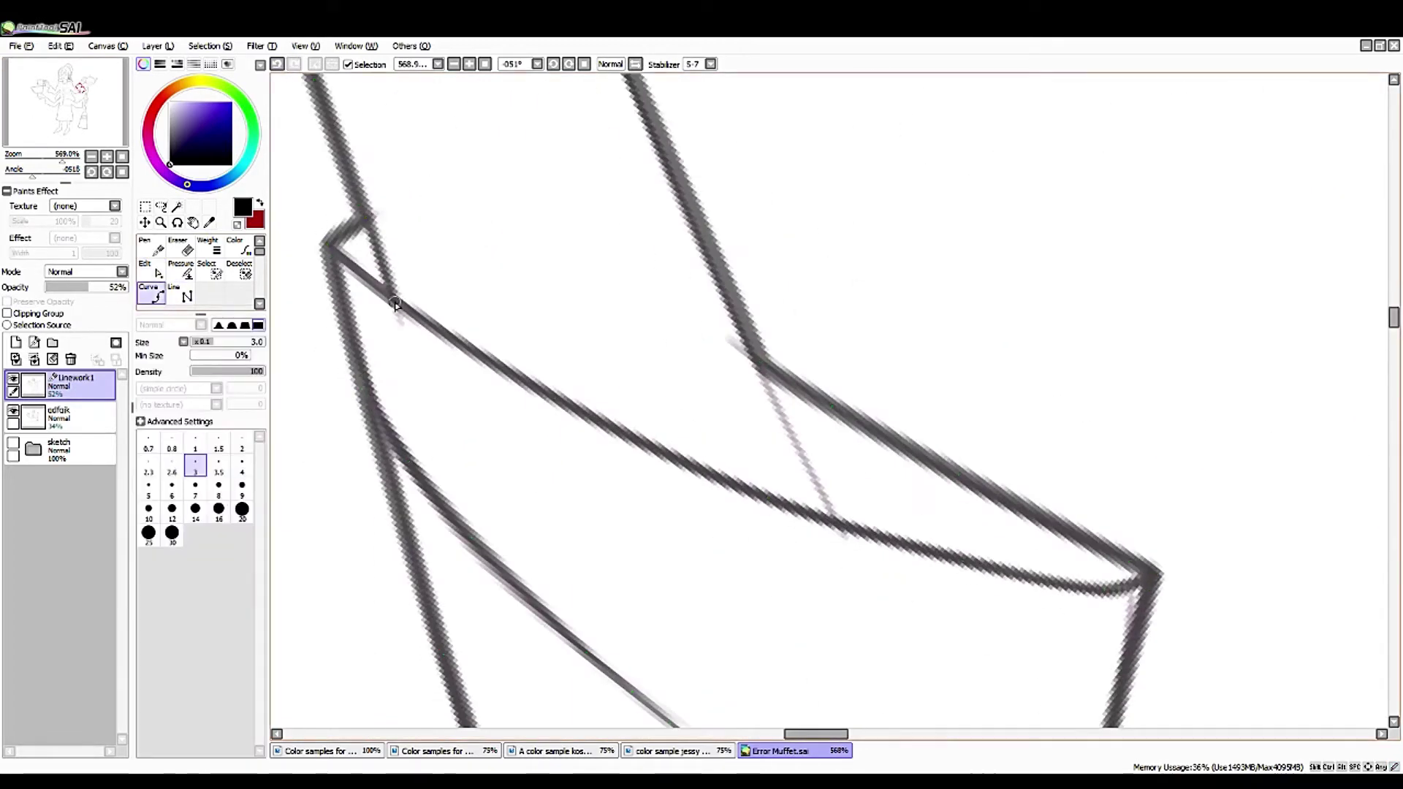
pyautogui.click(764, 359)
pyautogui.doubleClick(895, 292)
pyautogui.press('e')
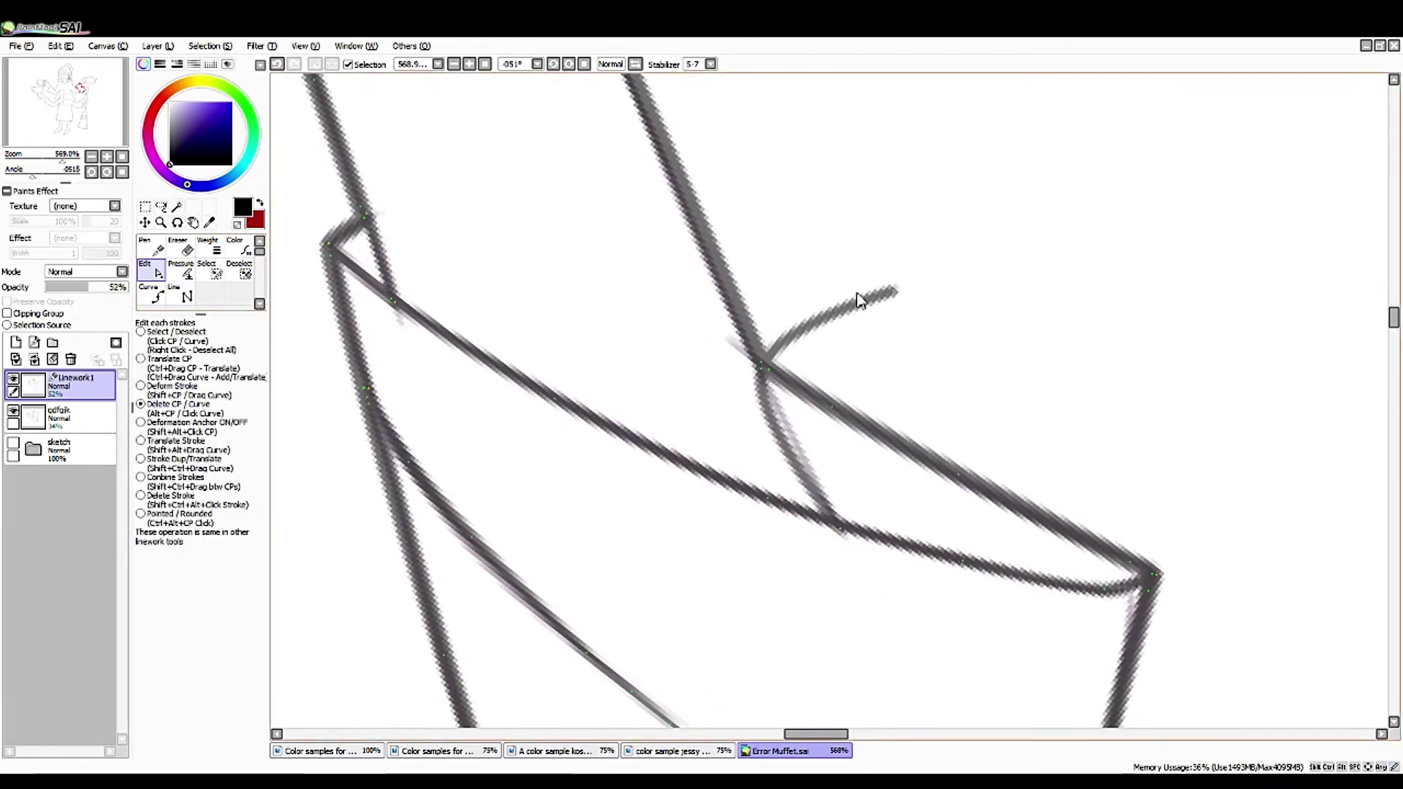
pyautogui.click(860, 300)
# - Ink the curved fold line branching off the sleeve's edge near its junction with the body using the size 5 pen
pyautogui.moveTo(33, 172); pyautogui.dragTo(51, 211)
pyautogui.press('n')
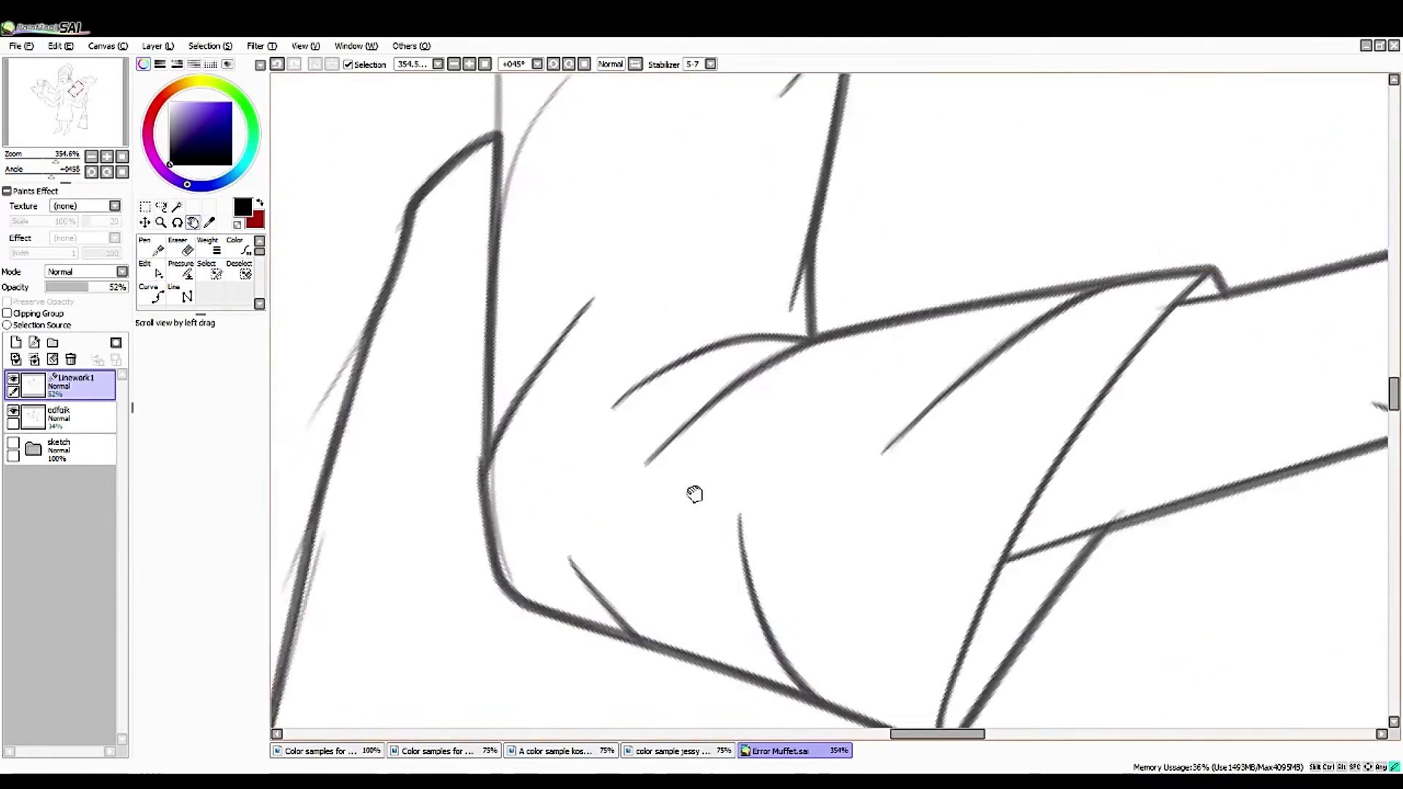
pyautogui.scroll(3, 693, 492)
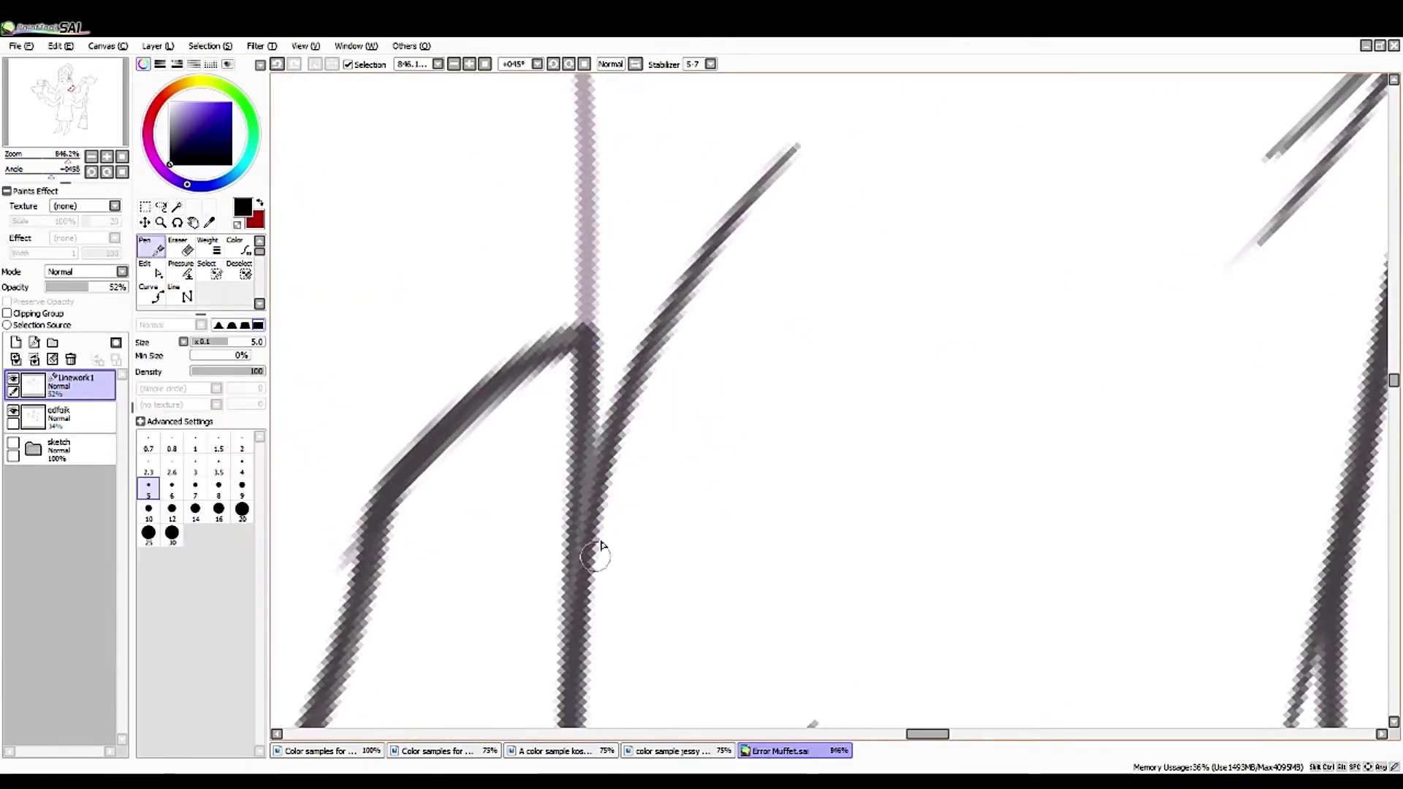
# - Ink the long curve continuing from the sleeve junction toward the body and the short curved stroke crossing its end
pyautogui.moveTo(51, 173); pyautogui.dragTo(26, 172)
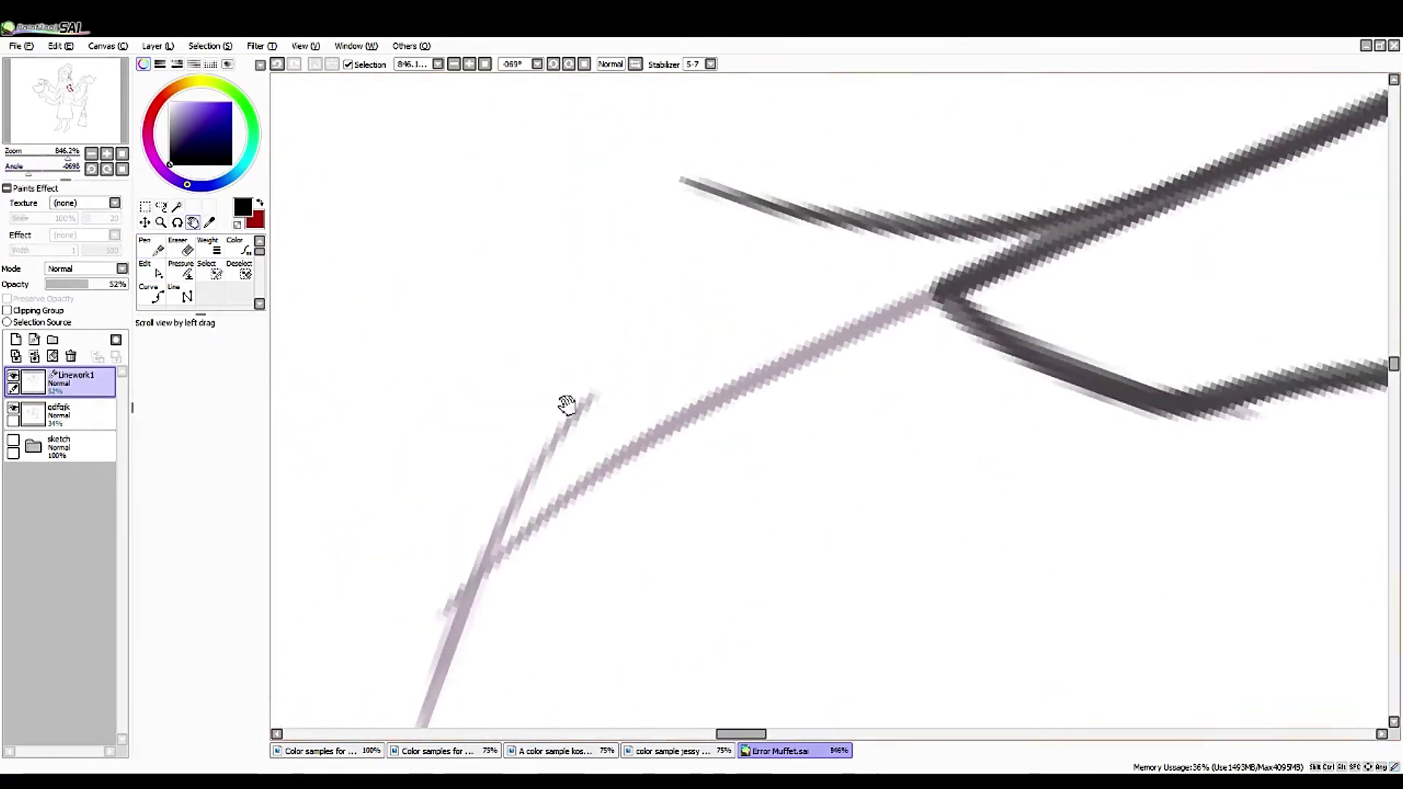
pyautogui.moveTo(567, 400); pyautogui.dragTo(507, 463)
pyautogui.moveTo(387, 507); pyautogui.dragTo(870, 212)
pyautogui.scroll(-3, 446, 378)
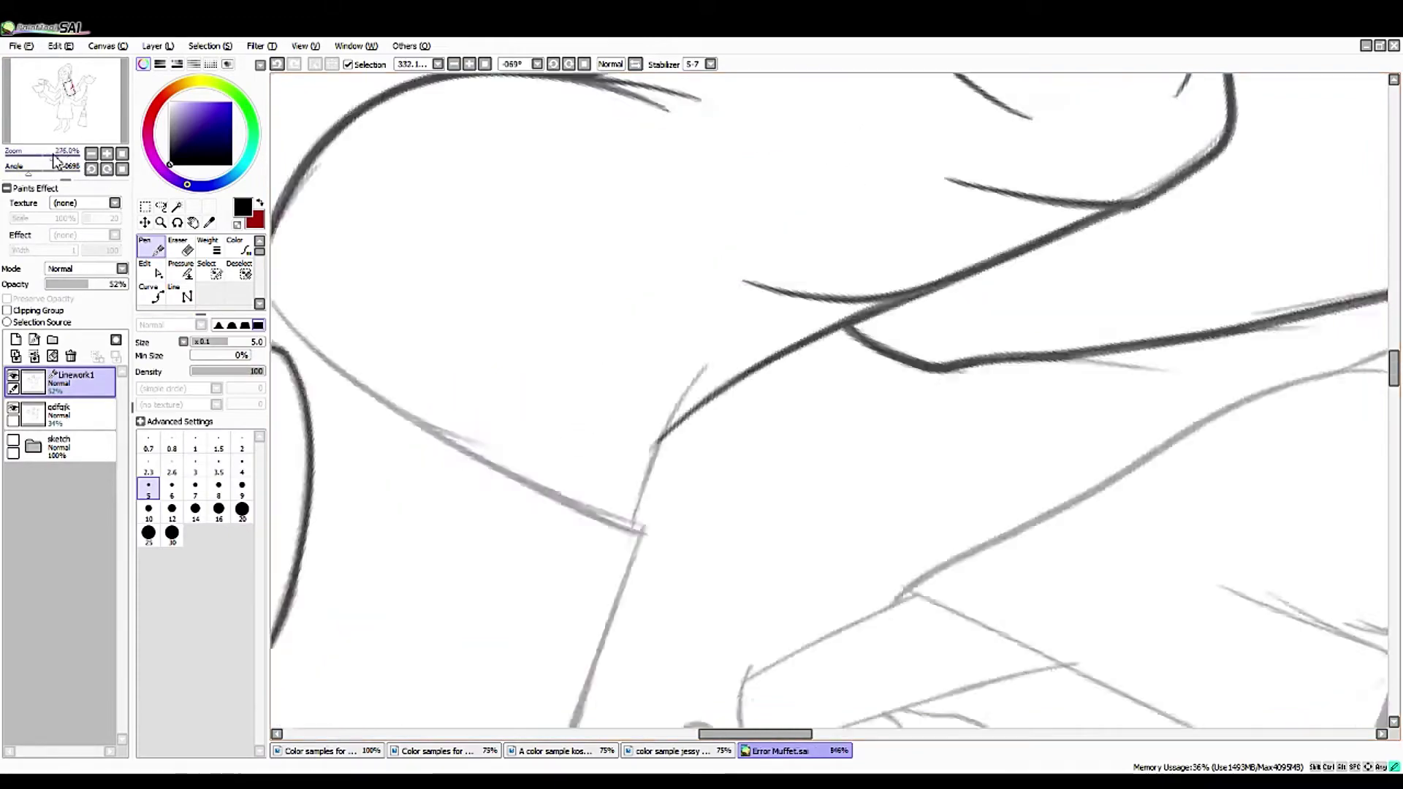
pyautogui.scroll(2, 477, 565)
pyautogui.moveTo(476, 565)
pyautogui.mouseDown()
pyautogui.moveTo(605, 323)
pyautogui.moveTo(486, 564)
pyautogui.mouseUp()
pyautogui.hotkey('ctrl', 'z')
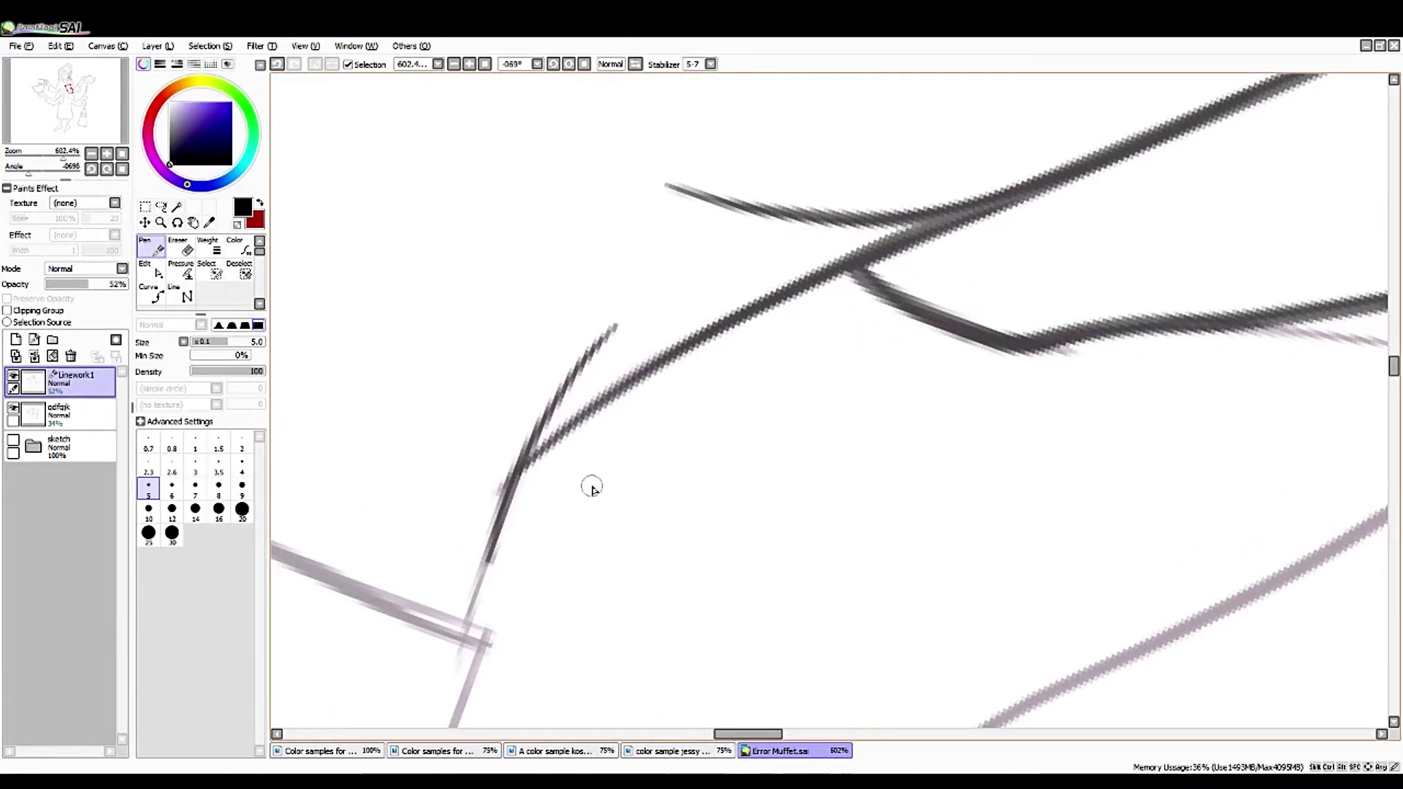
# - Ink the two short crease lines at the wrist along the hand's outer edge with the size 5 pen
pyautogui.scroll(-3, 800, 203)
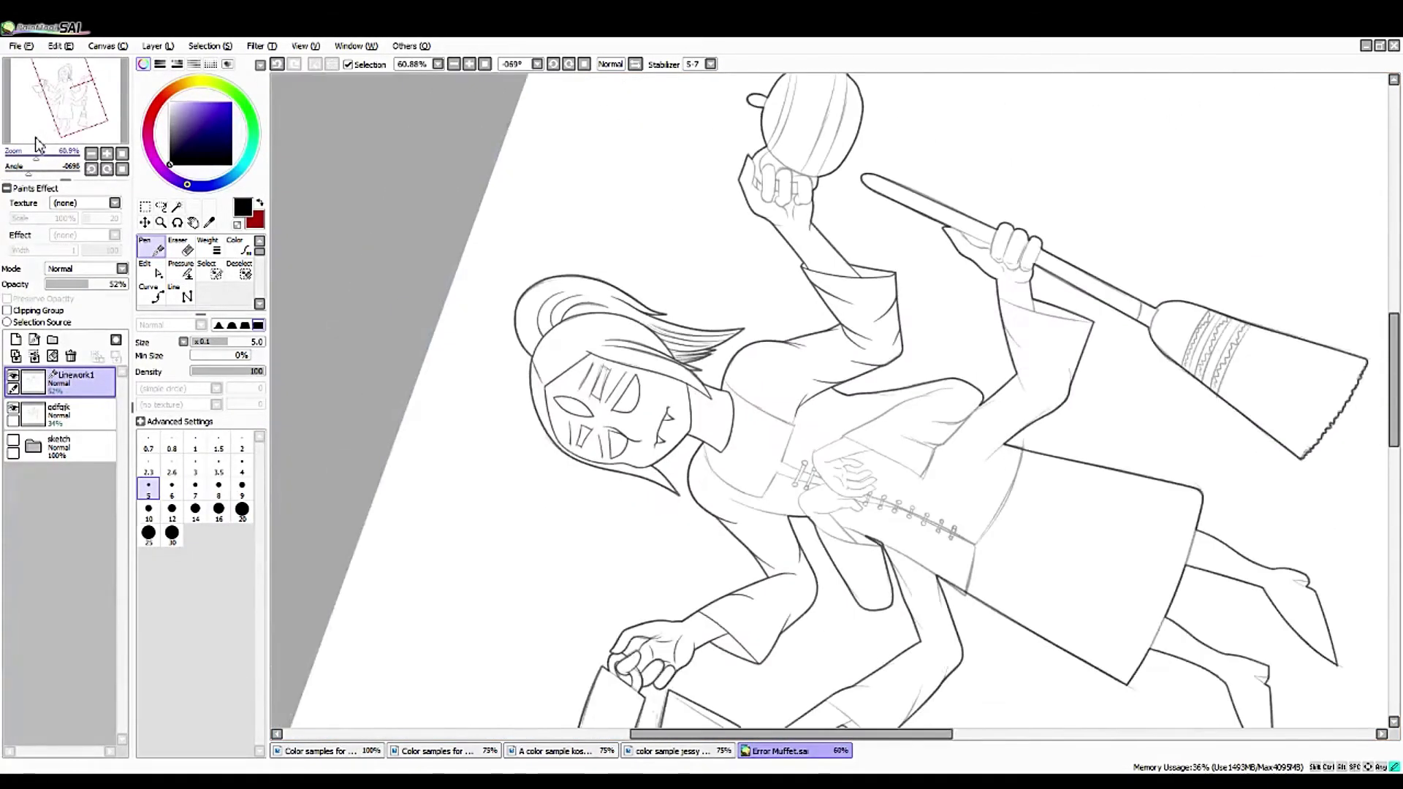
pyautogui.scroll(3, 800, 202)
pyautogui.click(192, 222)
pyautogui.moveTo(526, 463); pyautogui.dragTo(372, 288)
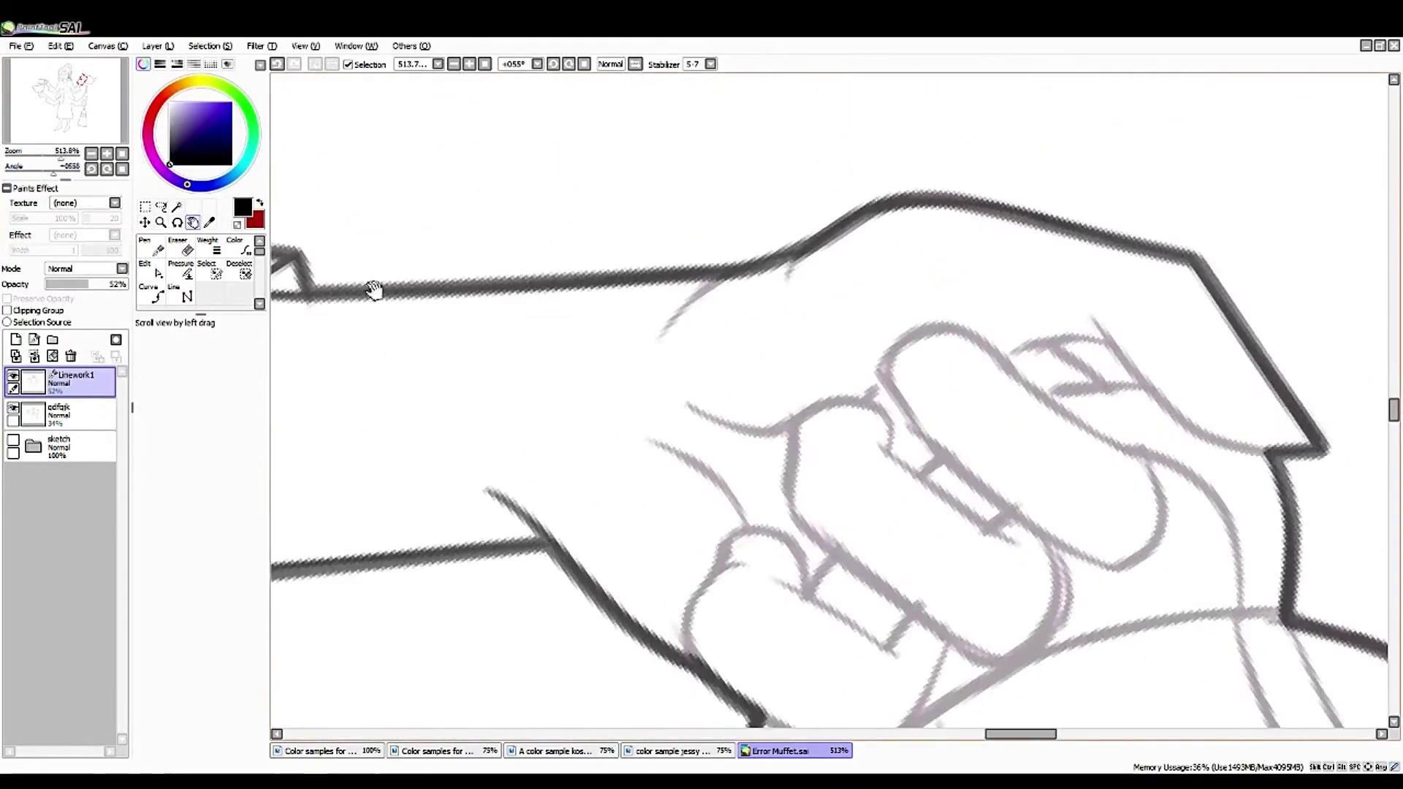
pyautogui.click(150, 272)
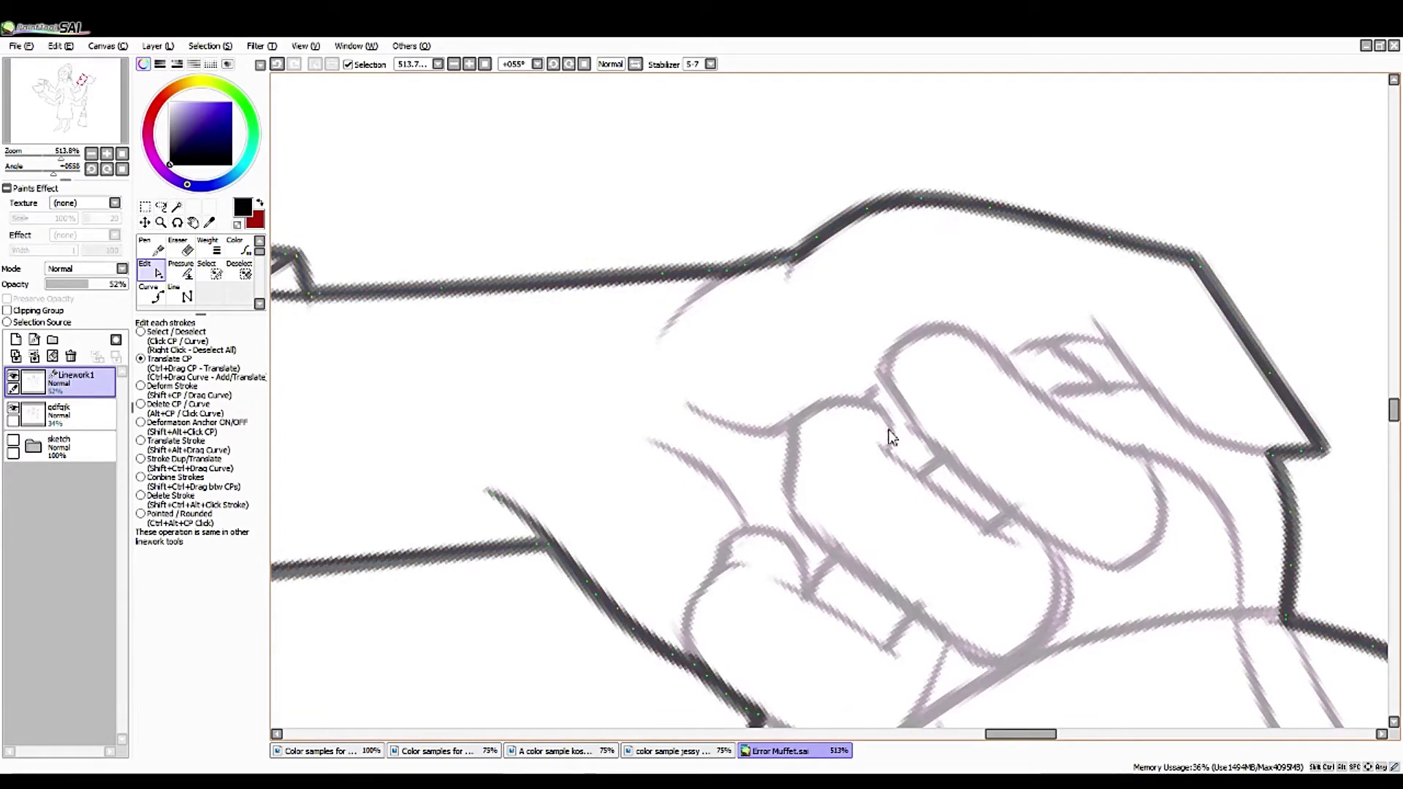
pyautogui.press('n')
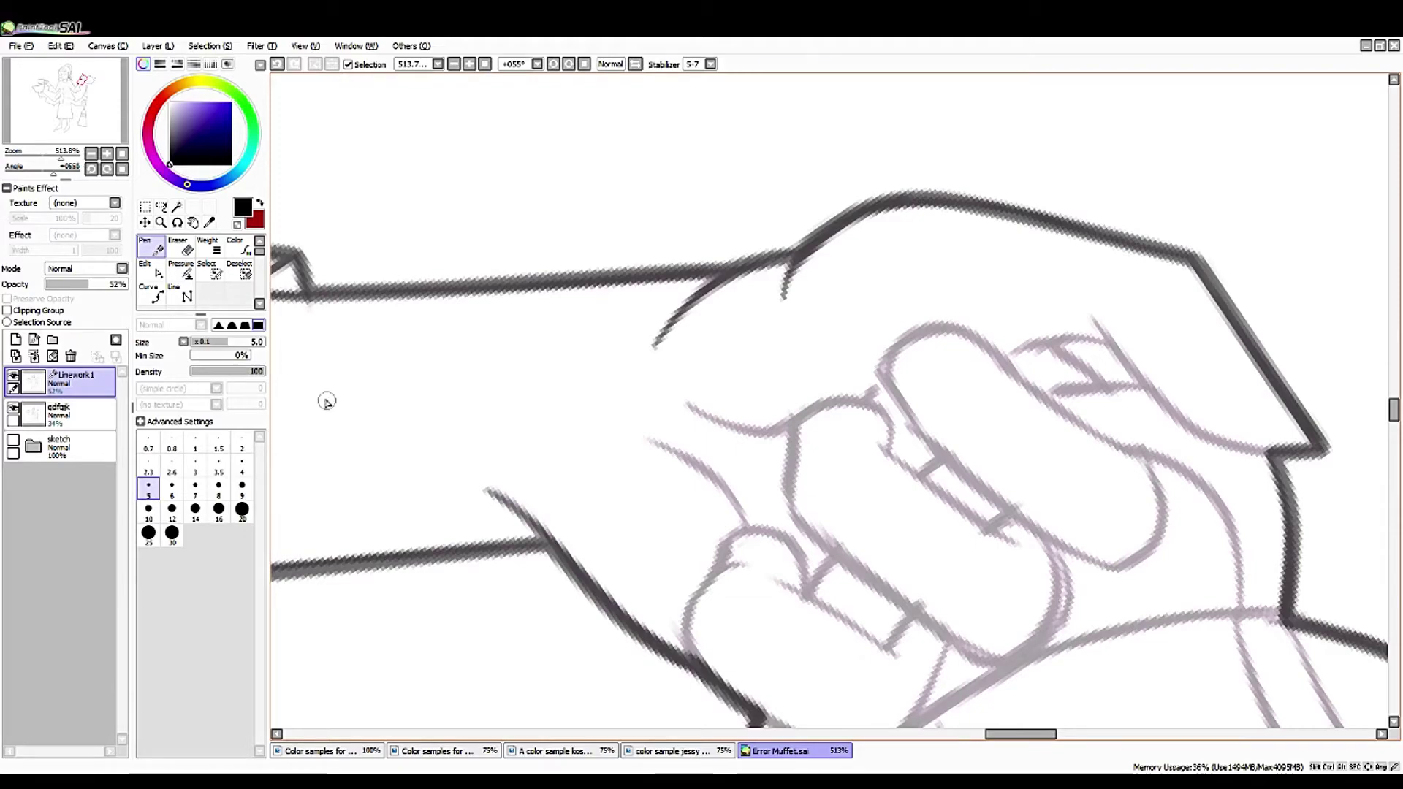
# - Ink the ring finger's curled tip and its long edge facing the little finger over the sketch of the fist
pyautogui.moveTo(327, 401); pyautogui.dragTo(116, 232)
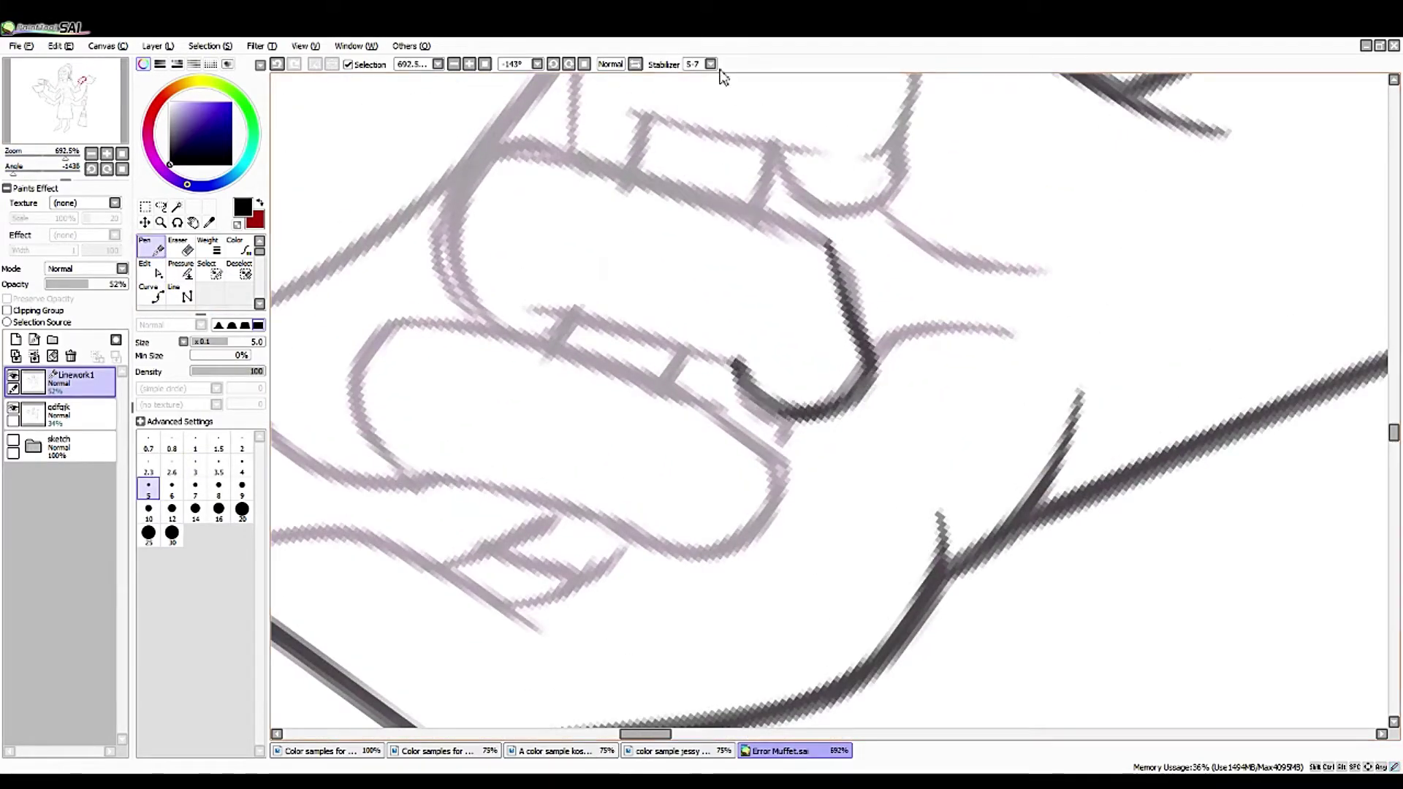
pyautogui.click(635, 65)
pyautogui.moveTo(817, 253); pyautogui.dragTo(1077, 150)
pyautogui.click(278, 62)
pyautogui.hotkey('alt', 'space')
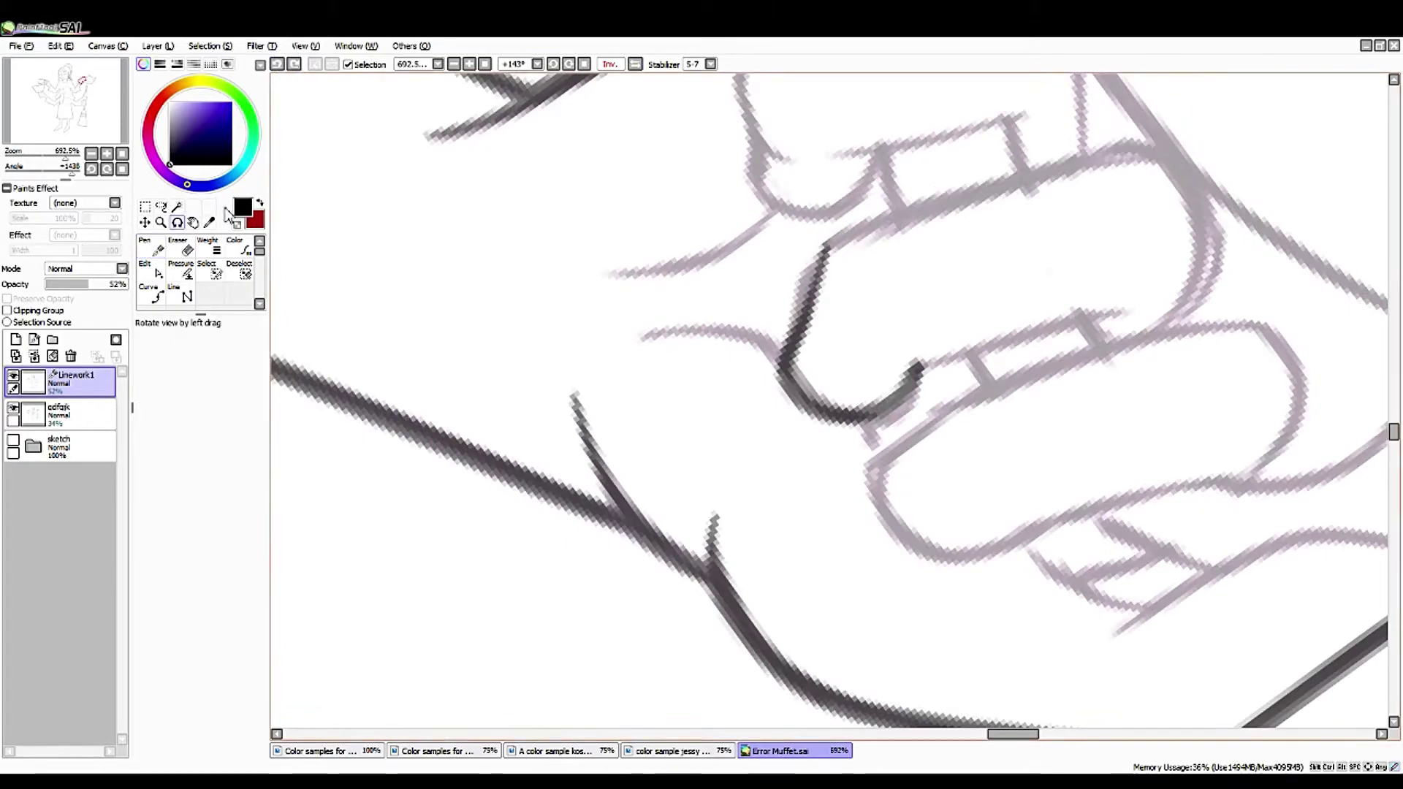
pyautogui.moveTo(597, 198); pyautogui.dragTo(790, 234)
pyautogui.moveTo(662, 457); pyautogui.dragTo(833, 205)
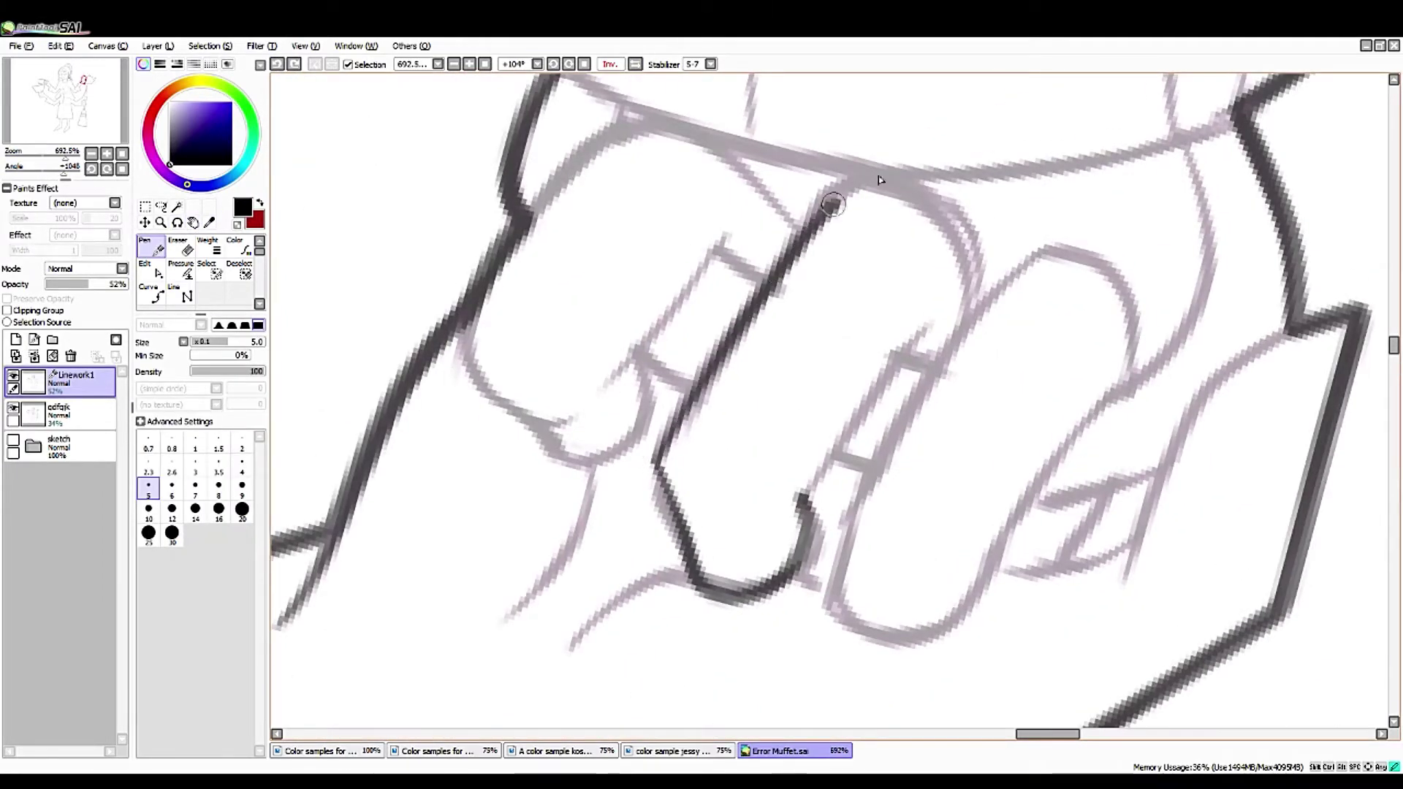
# - Ink the full outline of the middle finger, including its rounded knuckle end, beside the ring finger
pyautogui.moveTo(1089, 259); pyautogui.dragTo(869, 522)
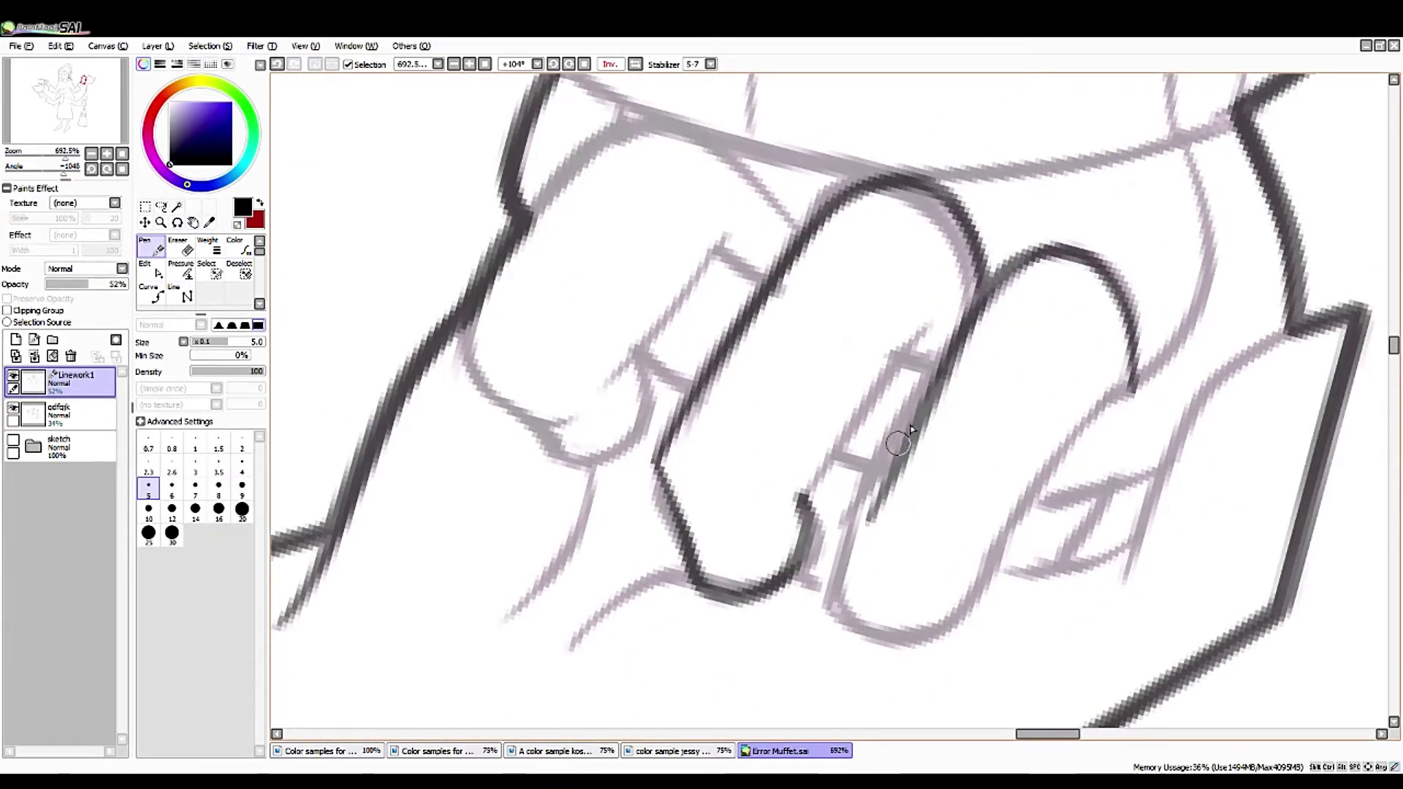
pyautogui.hotkey('ctrl', 'z')
pyautogui.click(635, 64)
pyautogui.moveTo(523, 388)
pyautogui.mouseDown()
pyautogui.moveTo(527, 303)
pyautogui.moveTo(655, 278)
pyautogui.moveTo(757, 415)
pyautogui.moveTo(827, 606)
pyautogui.mouseUp()
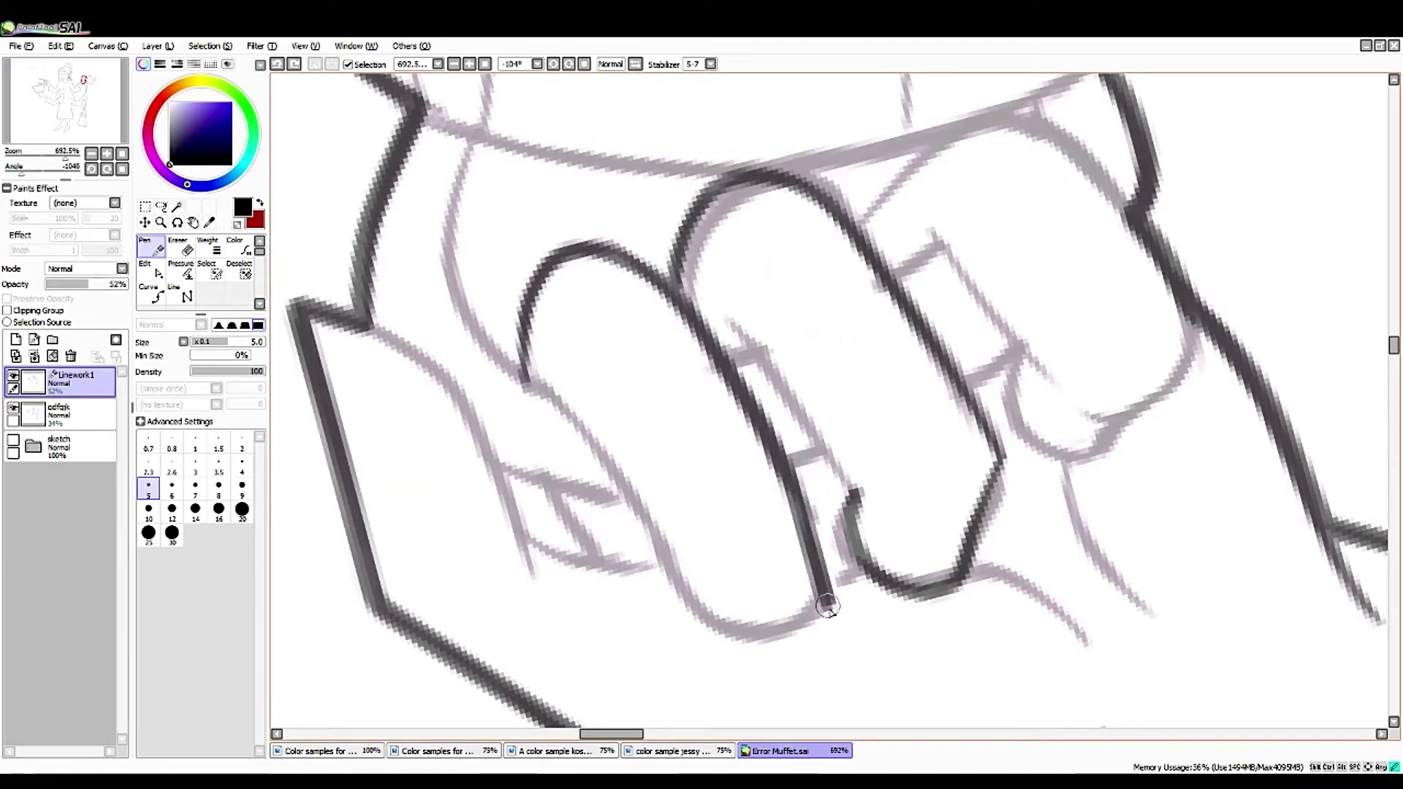
pyautogui.moveTo(551, 398)
pyautogui.mouseDown()
pyautogui.moveTo(636, 489)
pyautogui.moveTo(698, 605)
pyautogui.mouseUp()
pyautogui.moveTo(804, 585)
pyautogui.mouseDown()
pyautogui.moveTo(731, 366)
pyautogui.moveTo(804, 95)
pyautogui.mouseUp()
pyautogui.moveTo(804, 95); pyautogui.dragTo(644, 259)
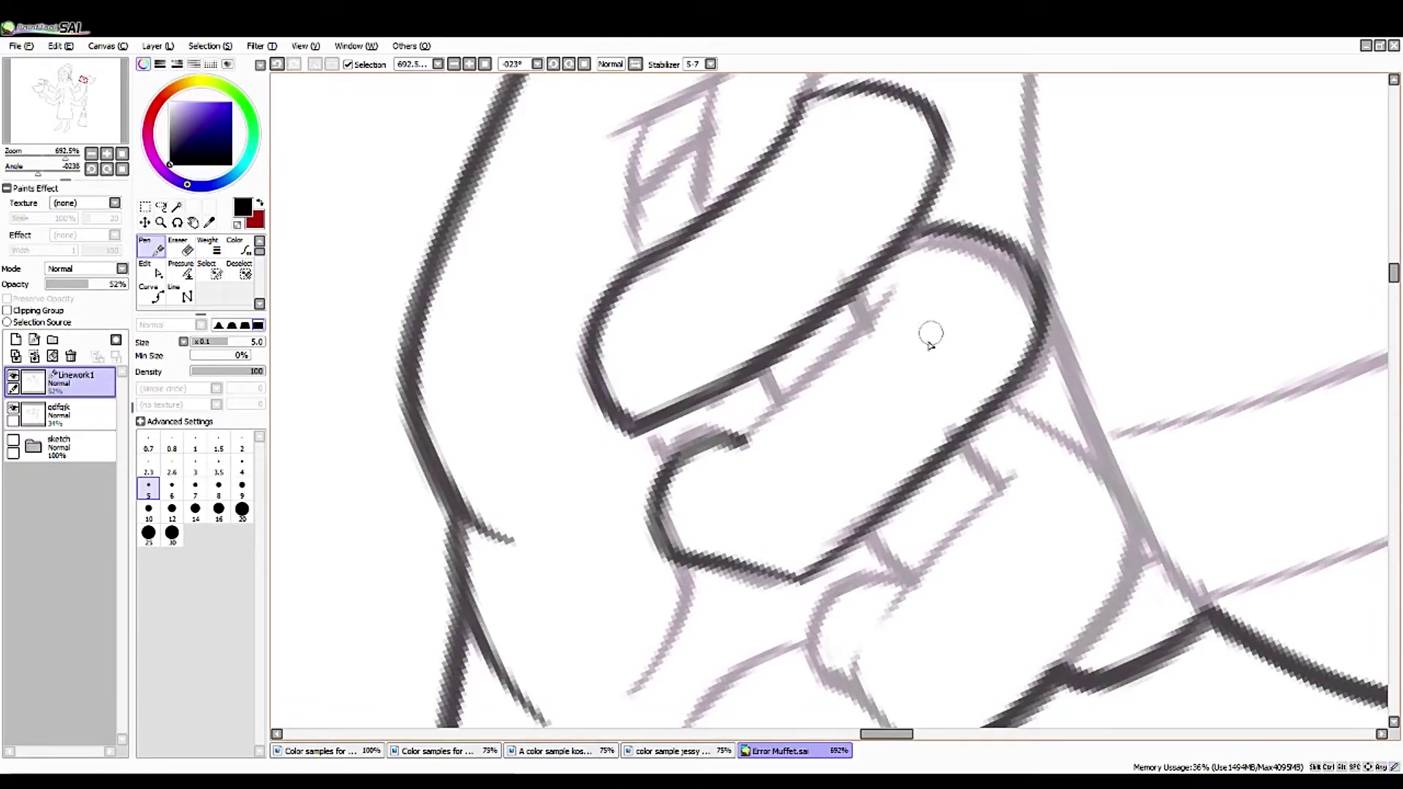
# - Ink the thin nail line on the ring finger along the middle finger's edge, with its short cross stroke
pyautogui.moveTo(912, 281); pyautogui.dragTo(734, 461)
pyautogui.hotkey('ctrl', 'z')
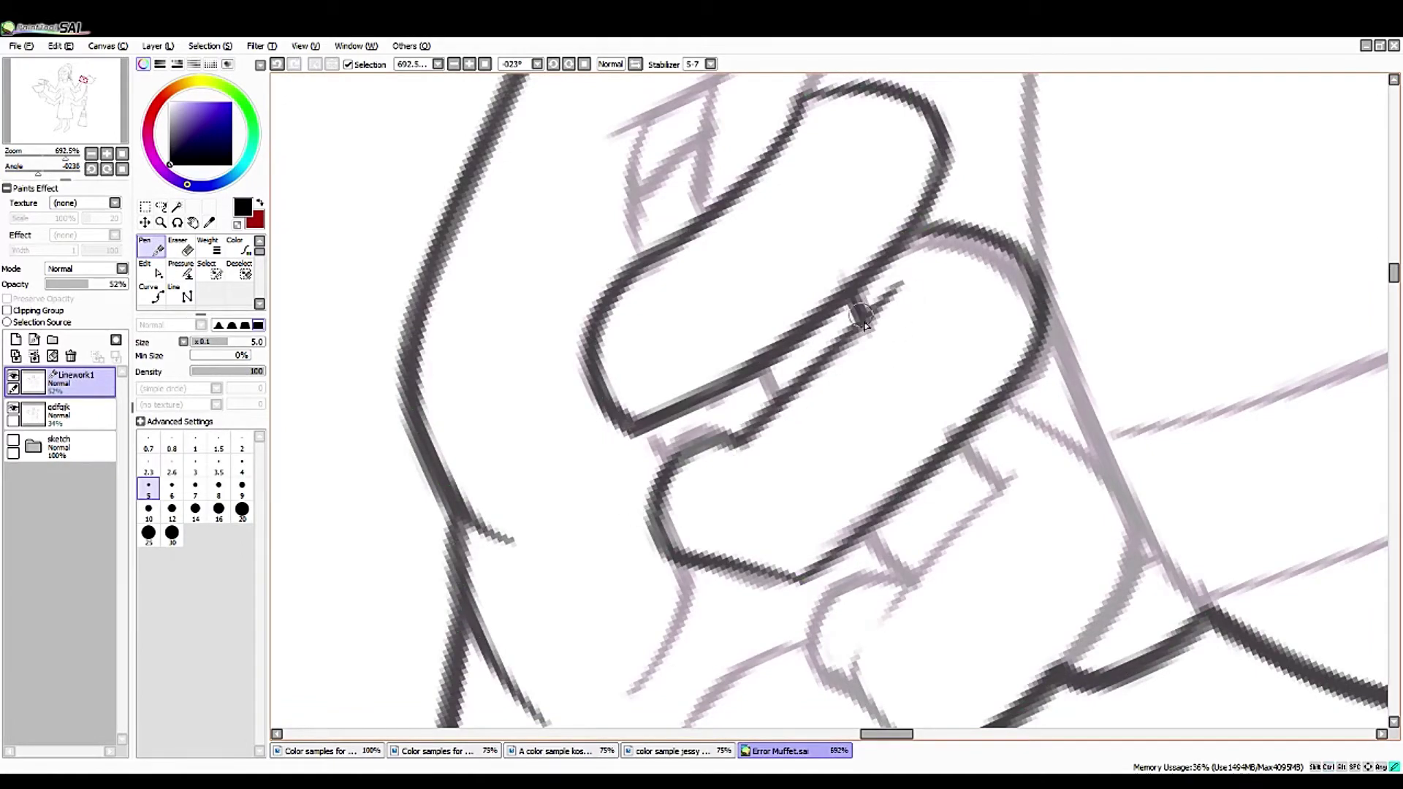
pyautogui.scroll(-5, 685, 359)
pyautogui.scroll(6, 594, 400)
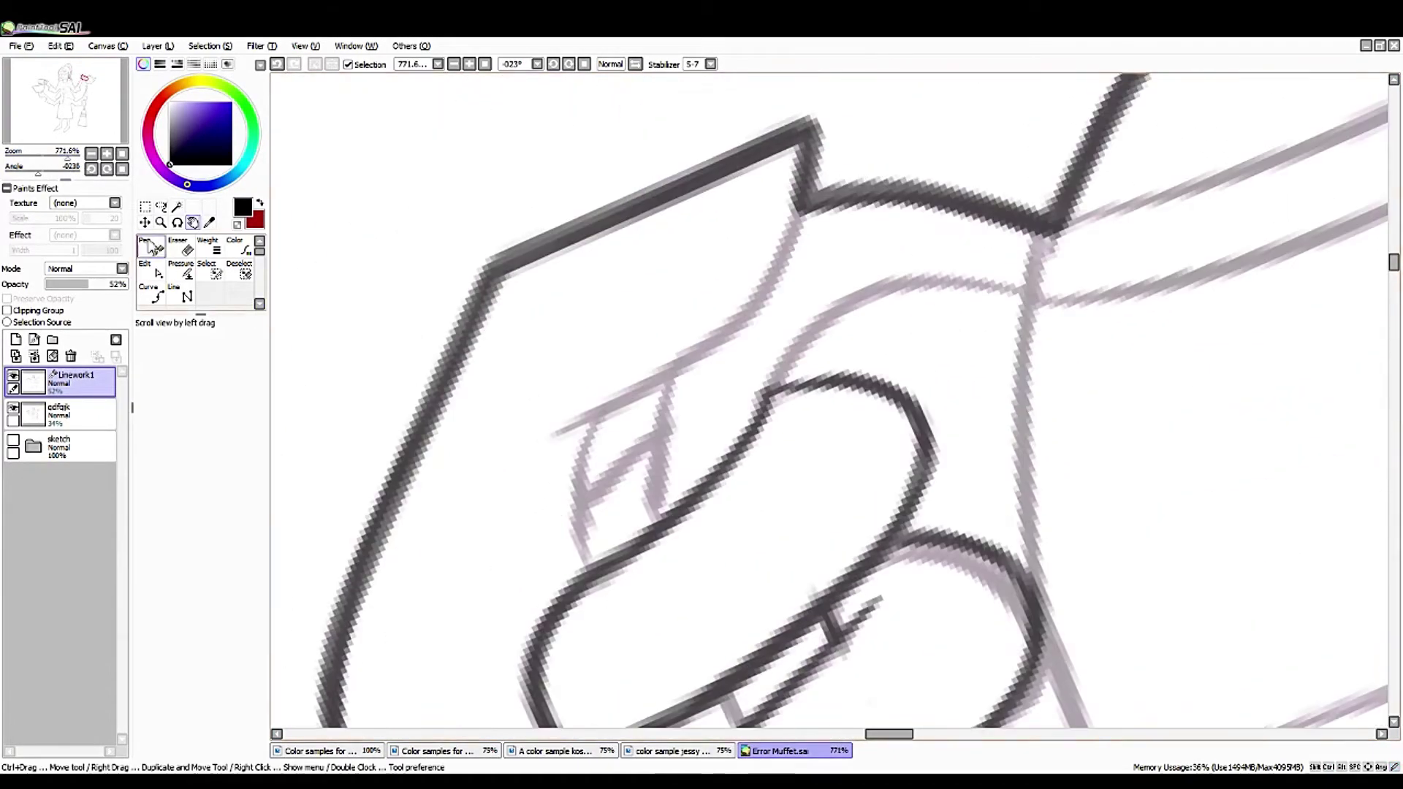
# - Nudge the corner point of the hand's outer outline inward and ink the curved finger line running from the adjacent notch
pyautogui.moveTo(564, 413); pyautogui.dragTo(594, 400)
pyautogui.press('h')
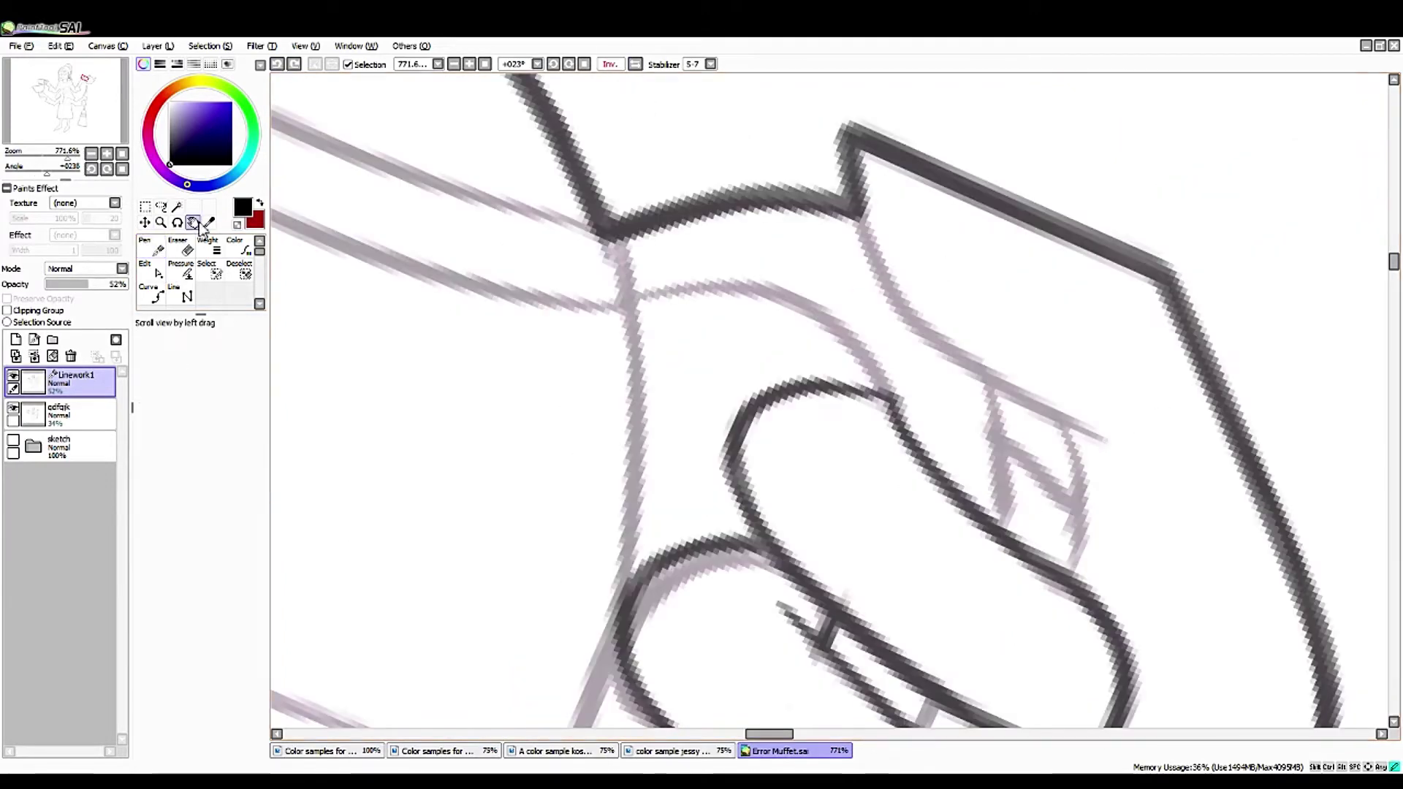
pyautogui.moveTo(38, 173); pyautogui.dragTo(68, 166)
pyautogui.click(150, 269)
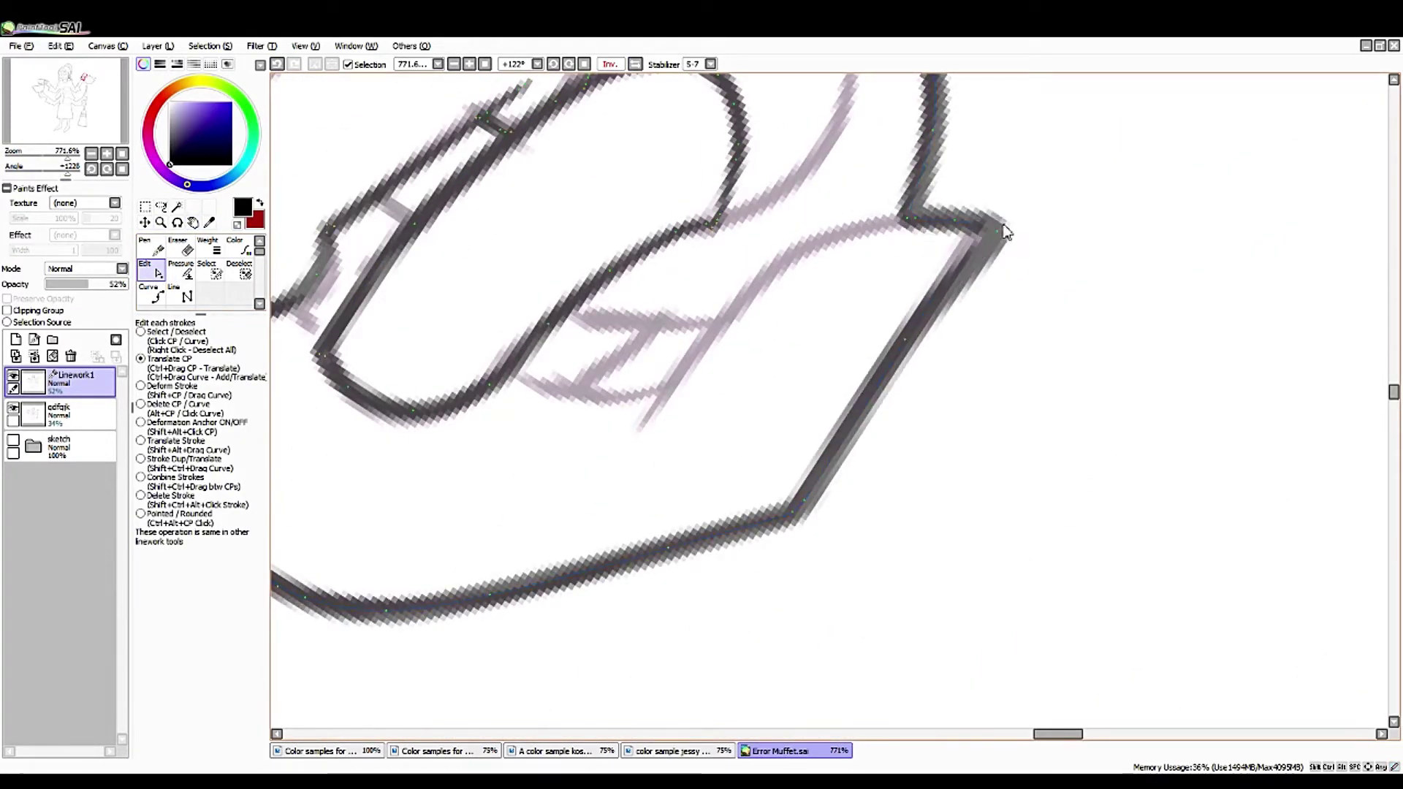
pyautogui.hotkey('ctrl', 'z')
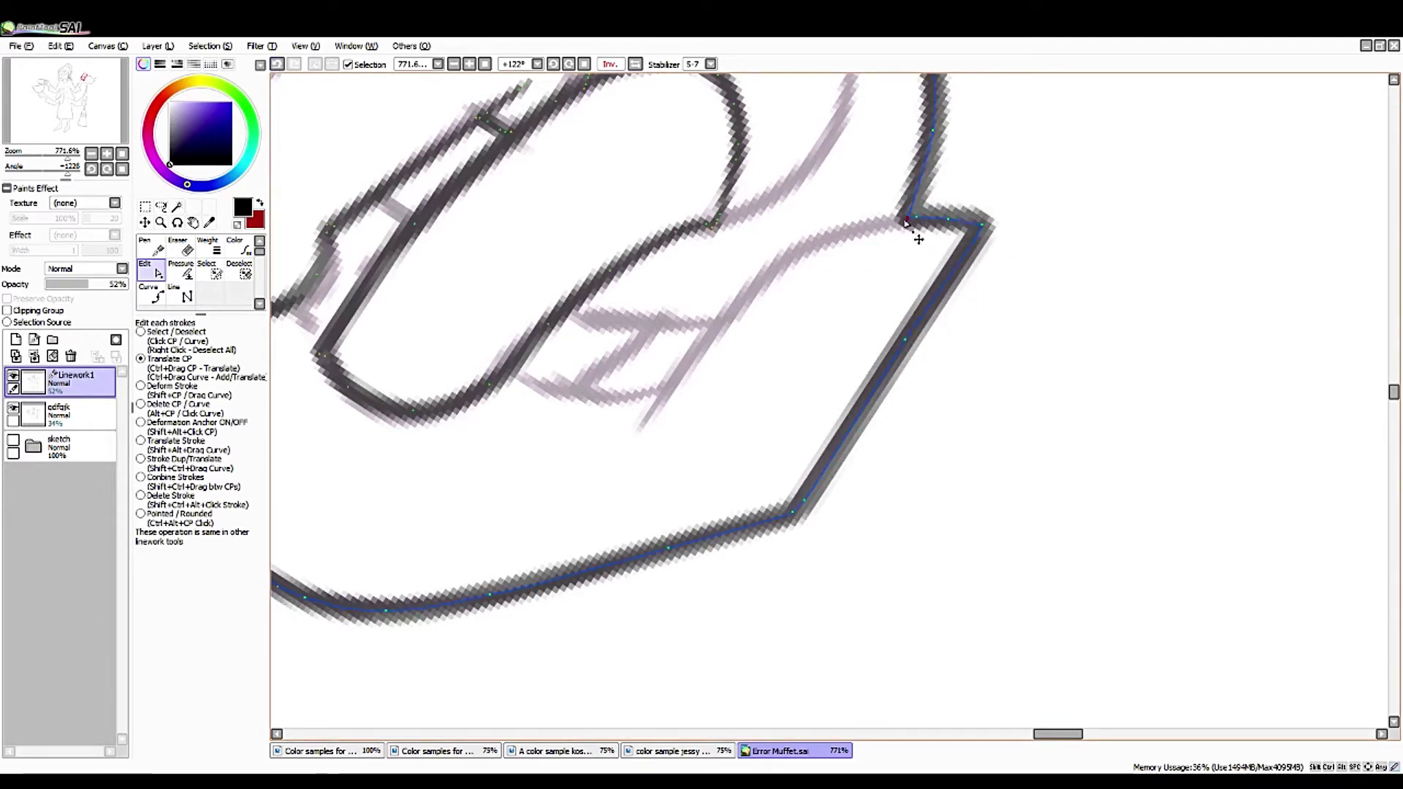
pyautogui.moveTo(981, 226); pyautogui.dragTo(974, 226)
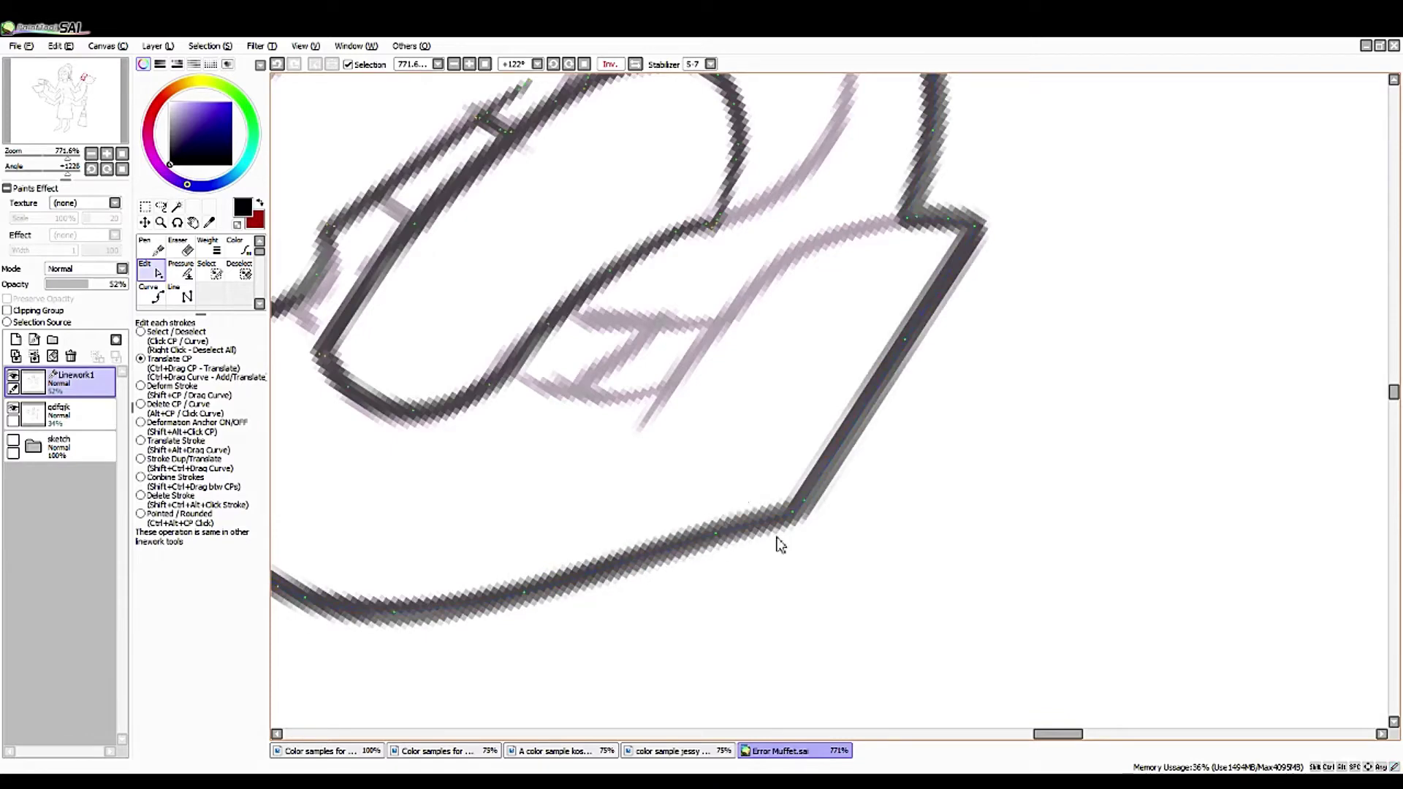
pyautogui.press('n')
pyautogui.moveTo(672, 437); pyautogui.dragTo(888, 227)
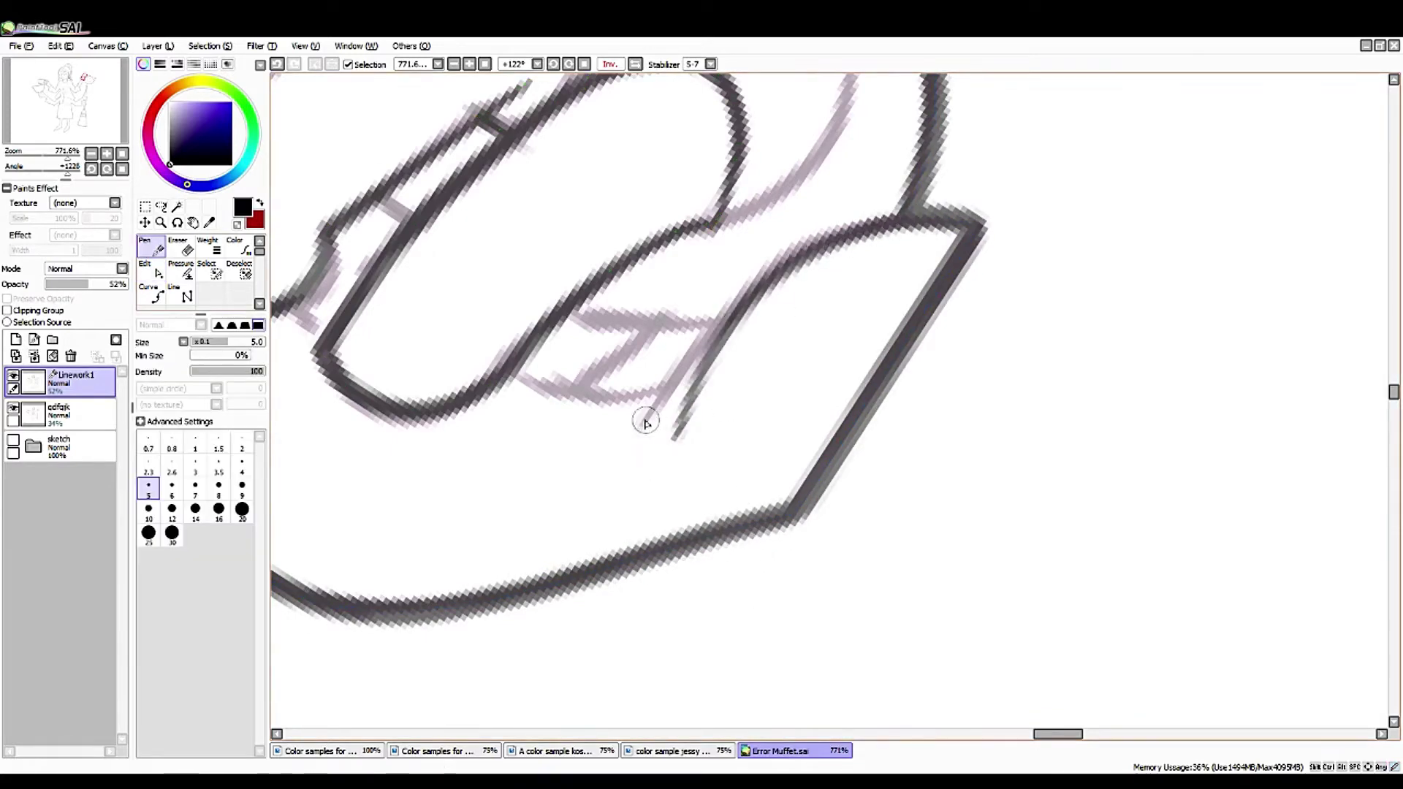
# - Ink the small nail strokes between the new curved line and the middle finger
pyautogui.press('Delete')
pyautogui.press('Delete')
pyautogui.press('Delete')
pyautogui.press('Delete')
pyautogui.press('Delete')
pyautogui.press('Delete')
pyautogui.press('Delete')
pyautogui.press('Delete')
pyautogui.press('Delete')
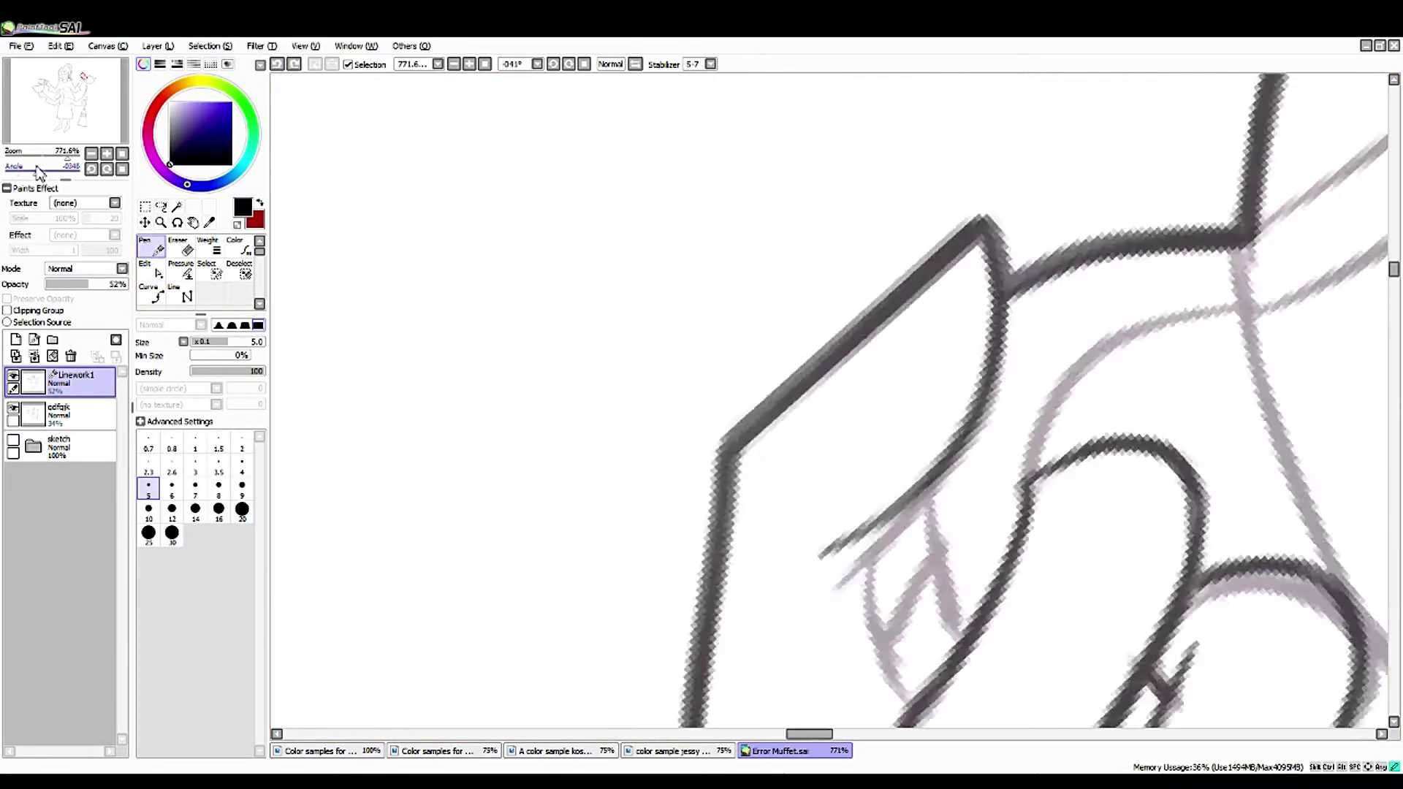
pyautogui.moveTo(323, 385); pyautogui.dragTo(282, 359)
pyautogui.press('n')
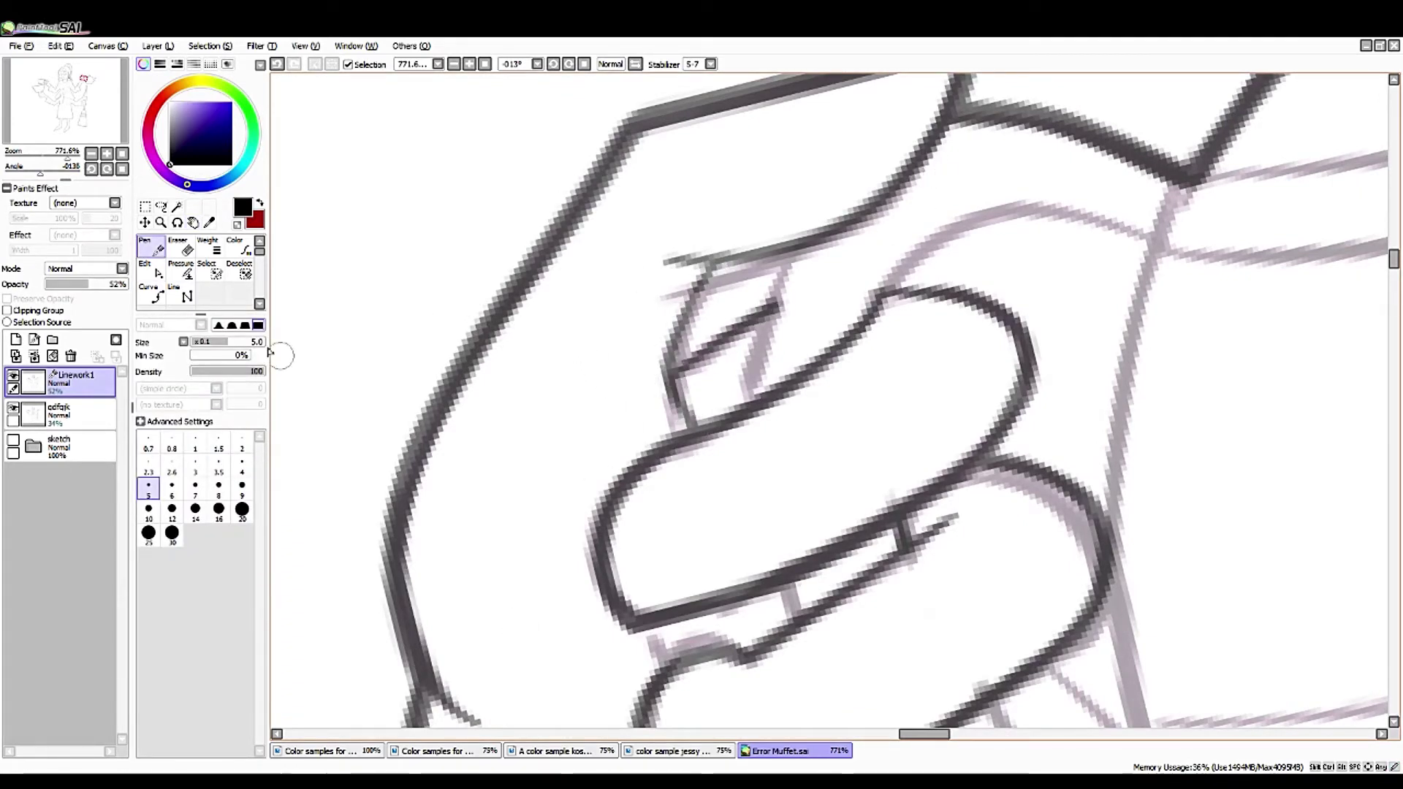
# - Ink the crease running from the ring finger's tip into the palm and remove the overlap inside the finger
pyautogui.scroll(-2, 268, 353)
pyautogui.moveTo(360, 467); pyautogui.dragTo(646, 609)
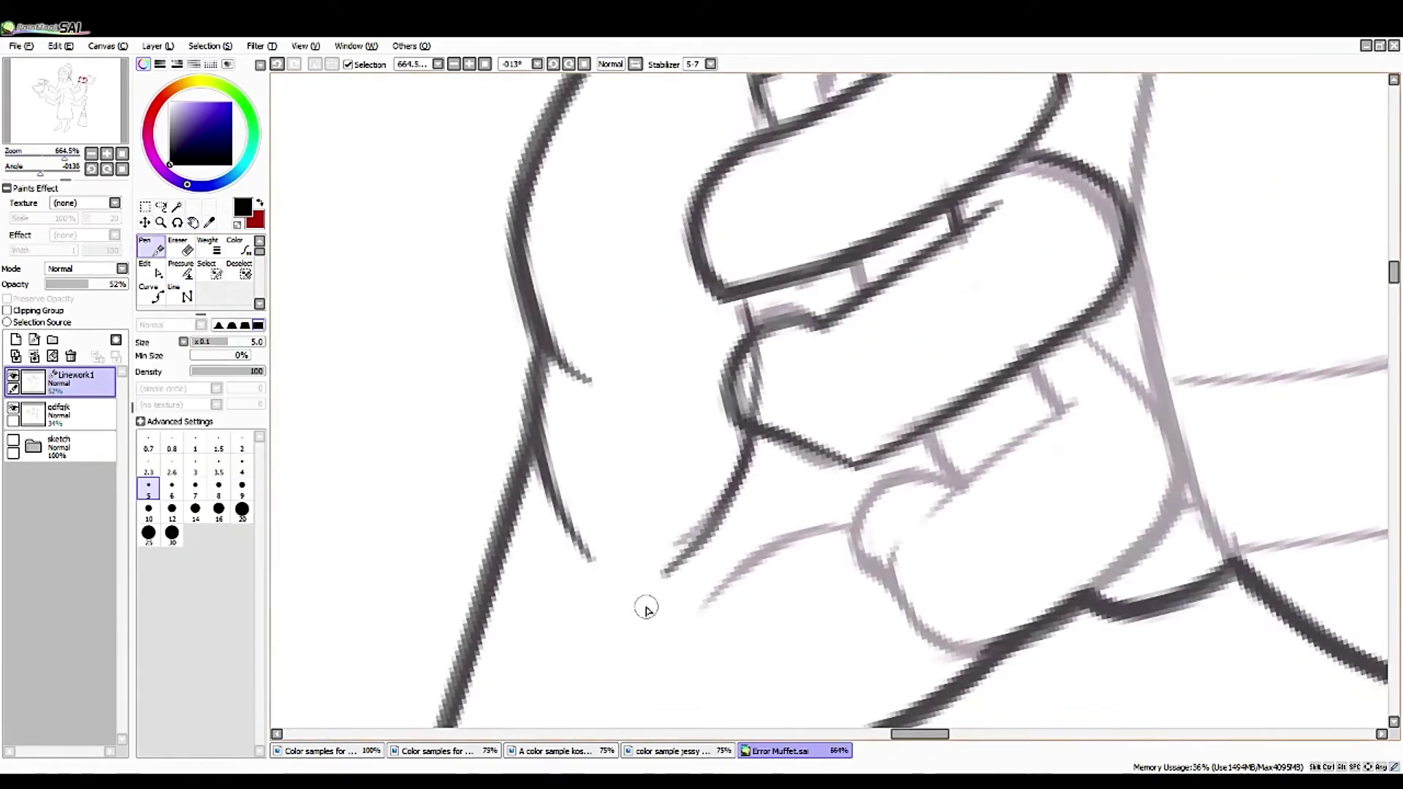
pyautogui.hotkey('ctrl', 'z')
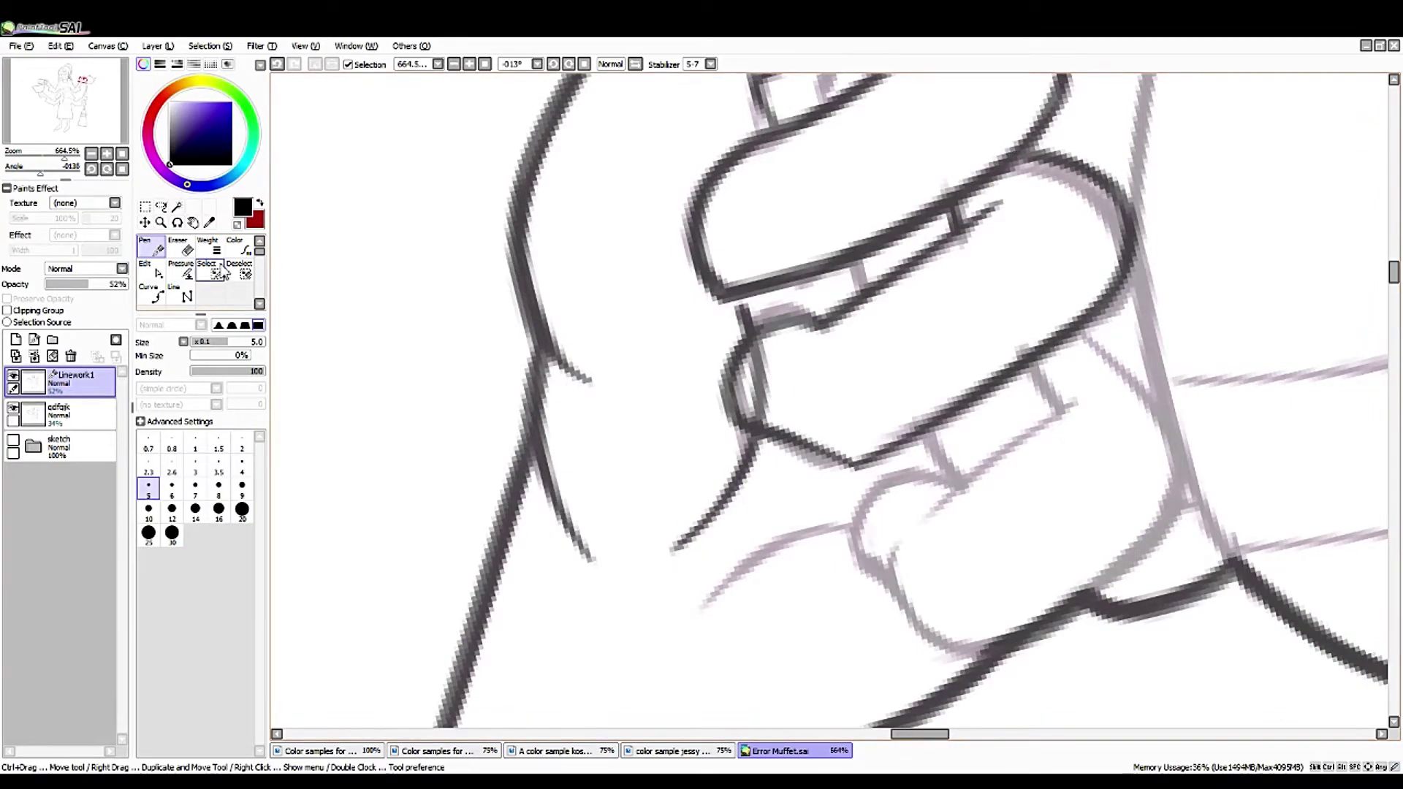
pyautogui.click(150, 271)
pyautogui.press('e')
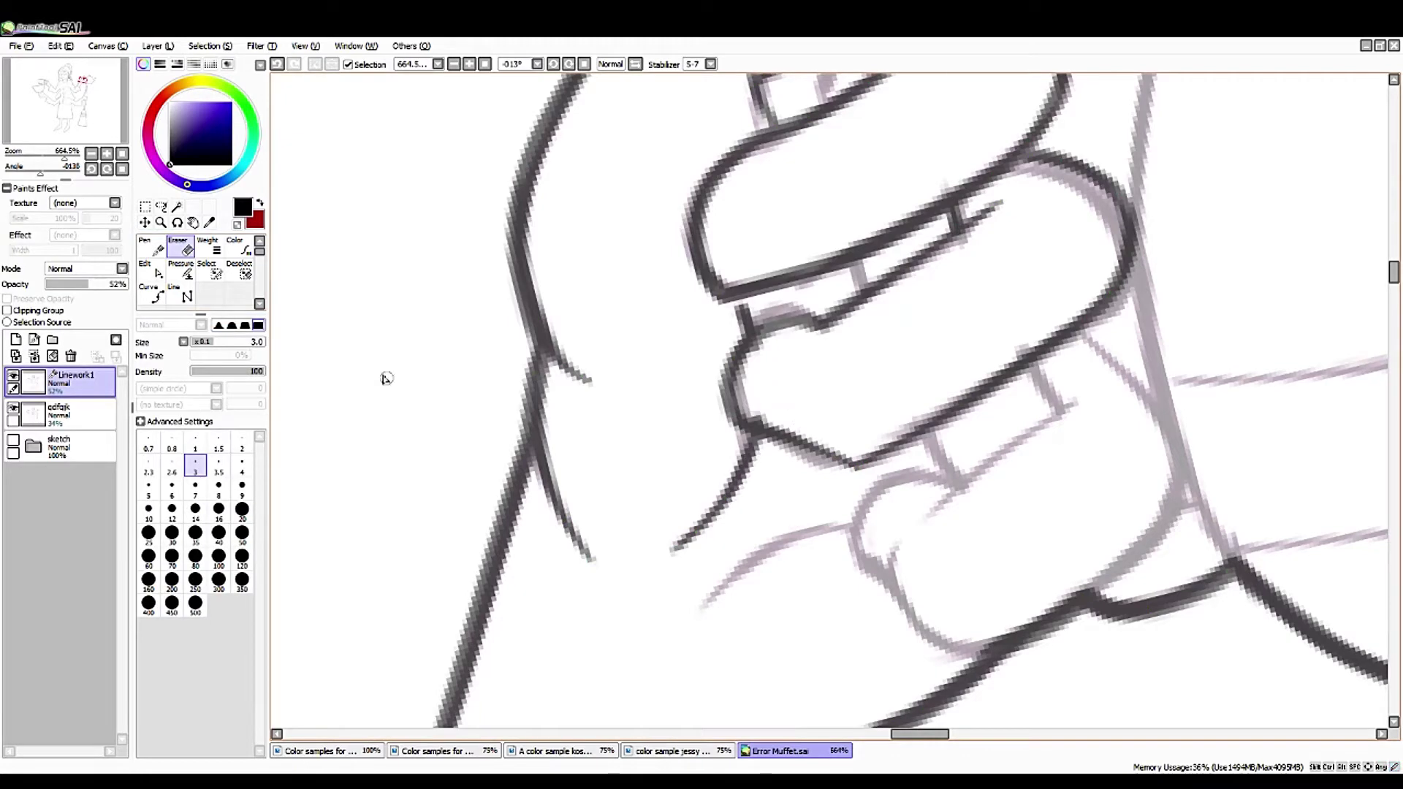
pyautogui.press('e')
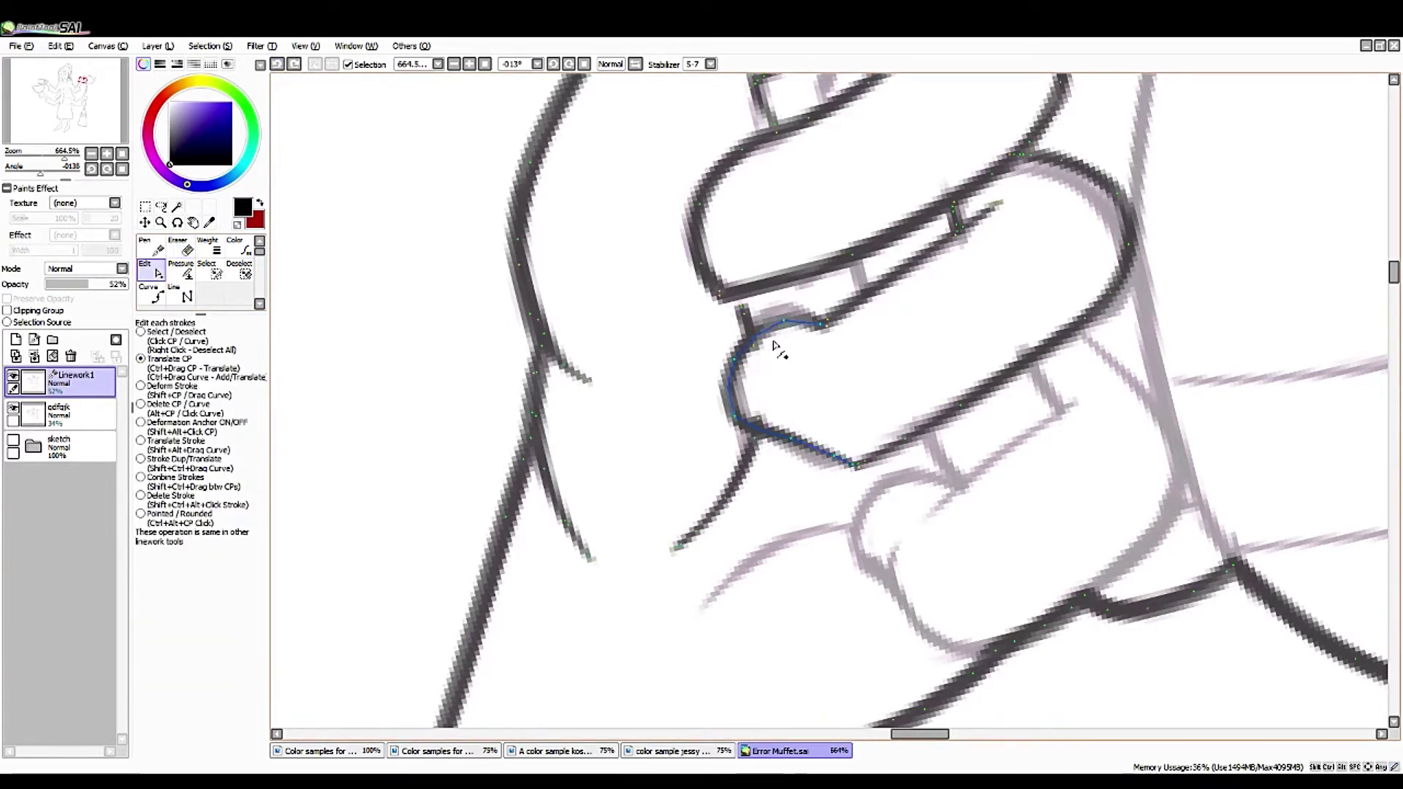
# - Ink the arc above the middle finger and continue it down the fist's edge with the Curve tool at size 3
pyautogui.moveTo(592, 533)
pyautogui.mouseDown()
pyautogui.moveTo(448, 254)
pyautogui.moveTo(385, 477)
pyautogui.moveTo(838, 293)
pyautogui.moveTo(787, 280)
pyautogui.mouseUp()
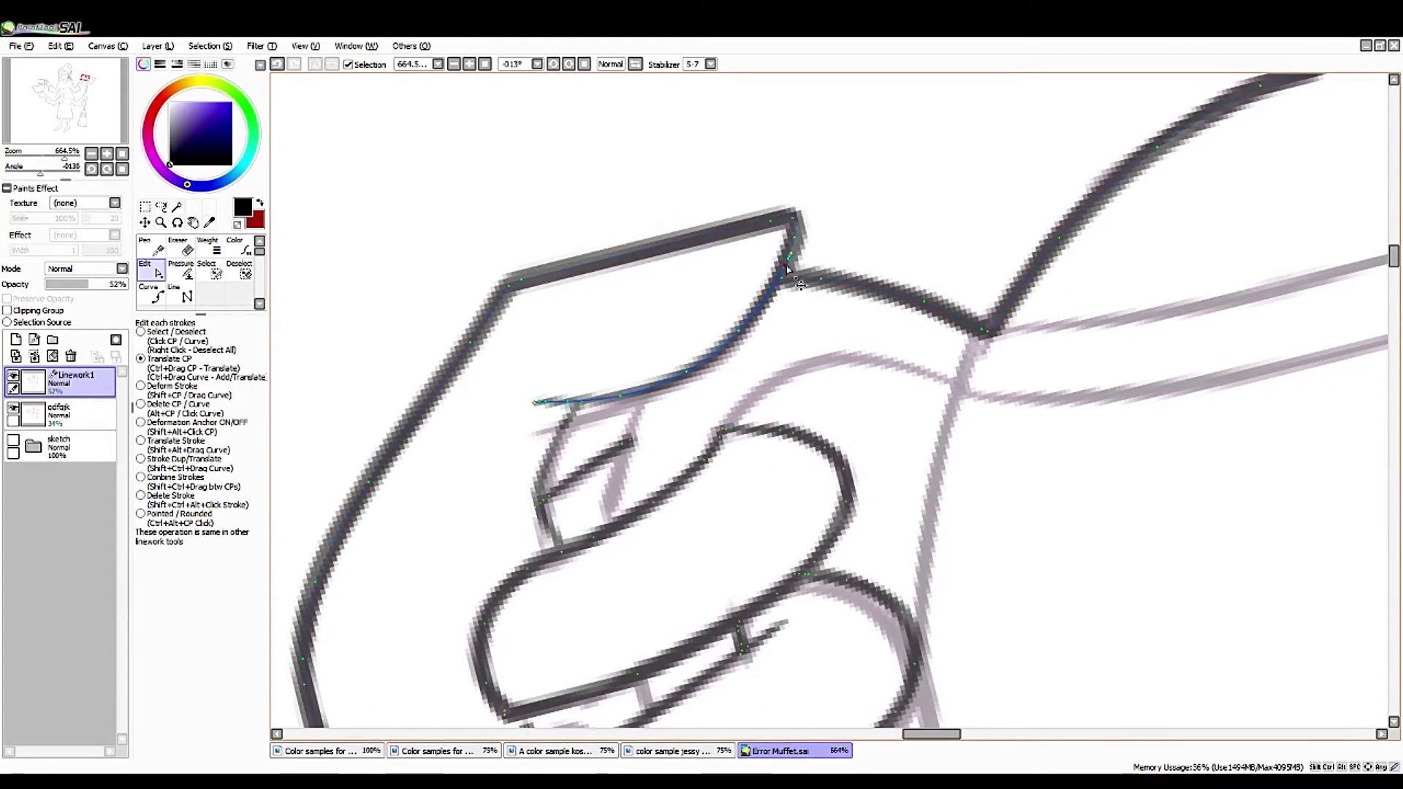
pyautogui.scroll(2, 801, 289)
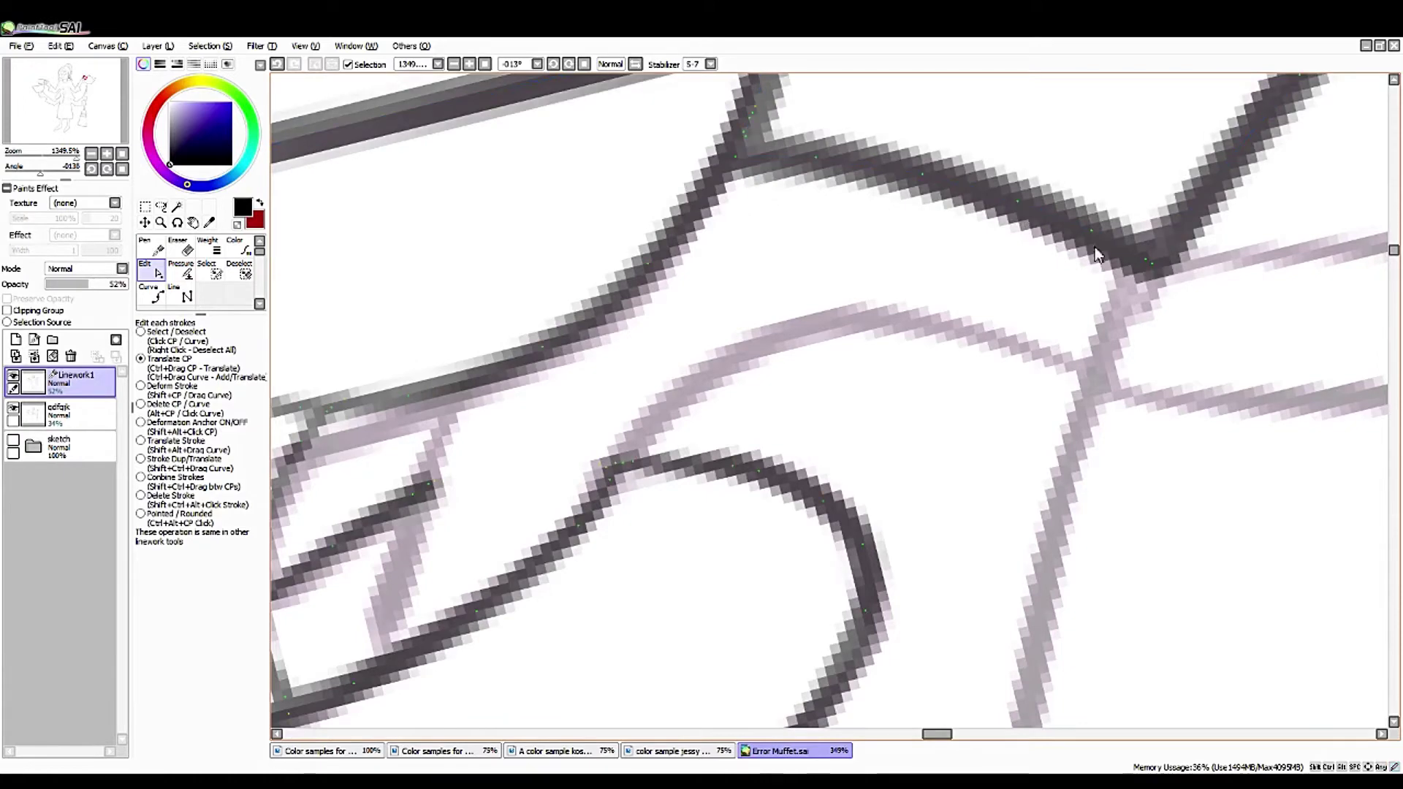
pyautogui.moveTo(73, 158)
pyautogui.mouseDown()
pyautogui.moveTo(37, 158)
pyautogui.moveTo(68, 157)
pyautogui.mouseUp()
pyautogui.click(151, 293)
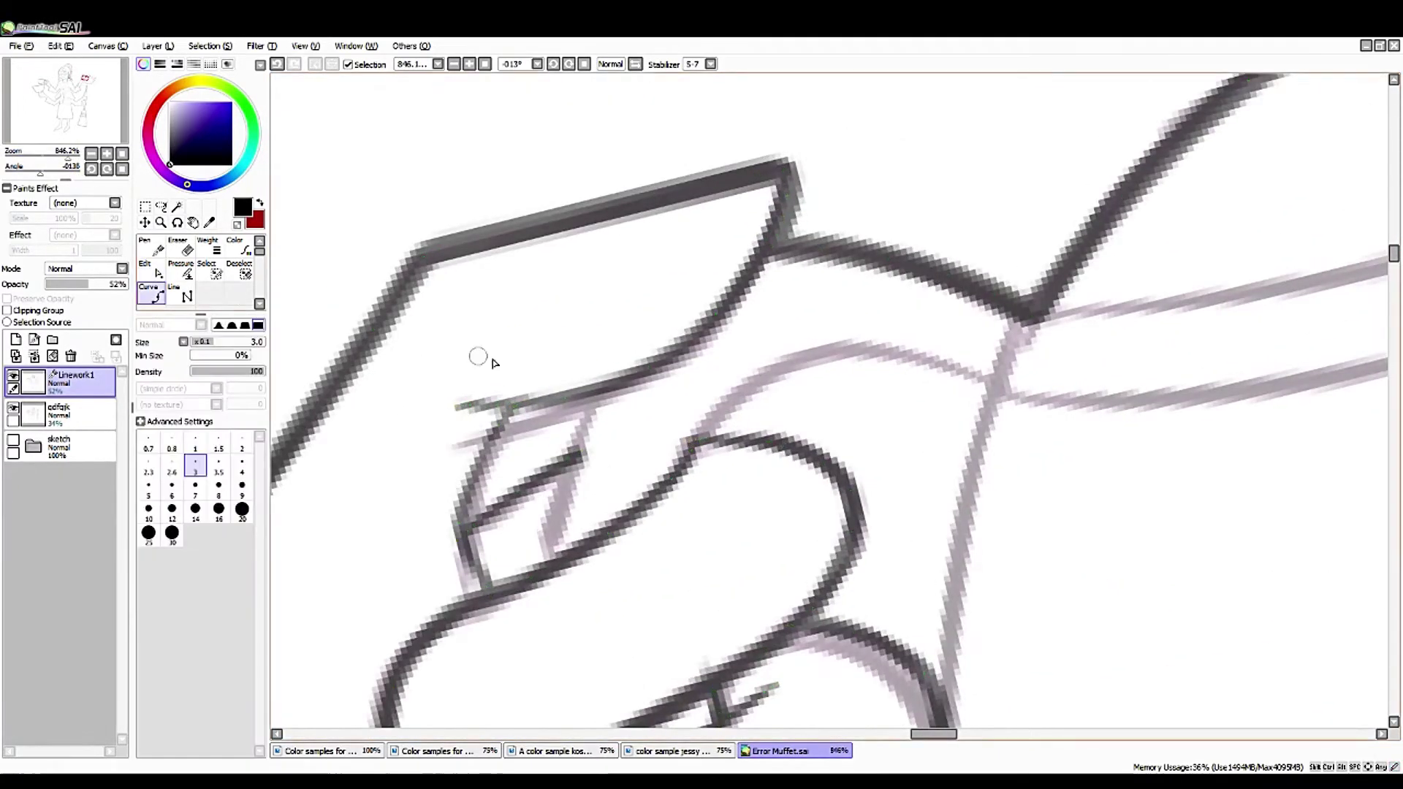
pyautogui.click(740, 393)
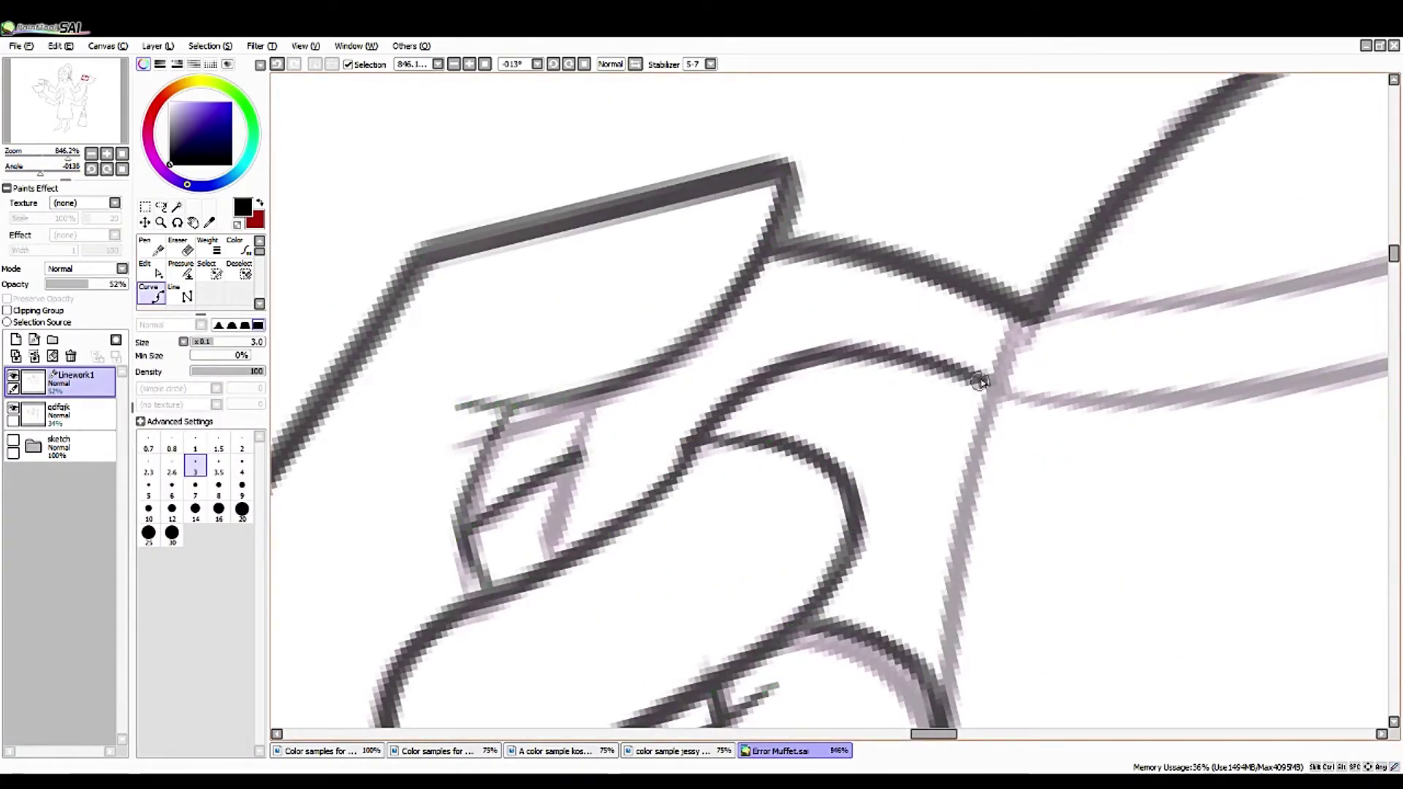
pyautogui.click(941, 722)
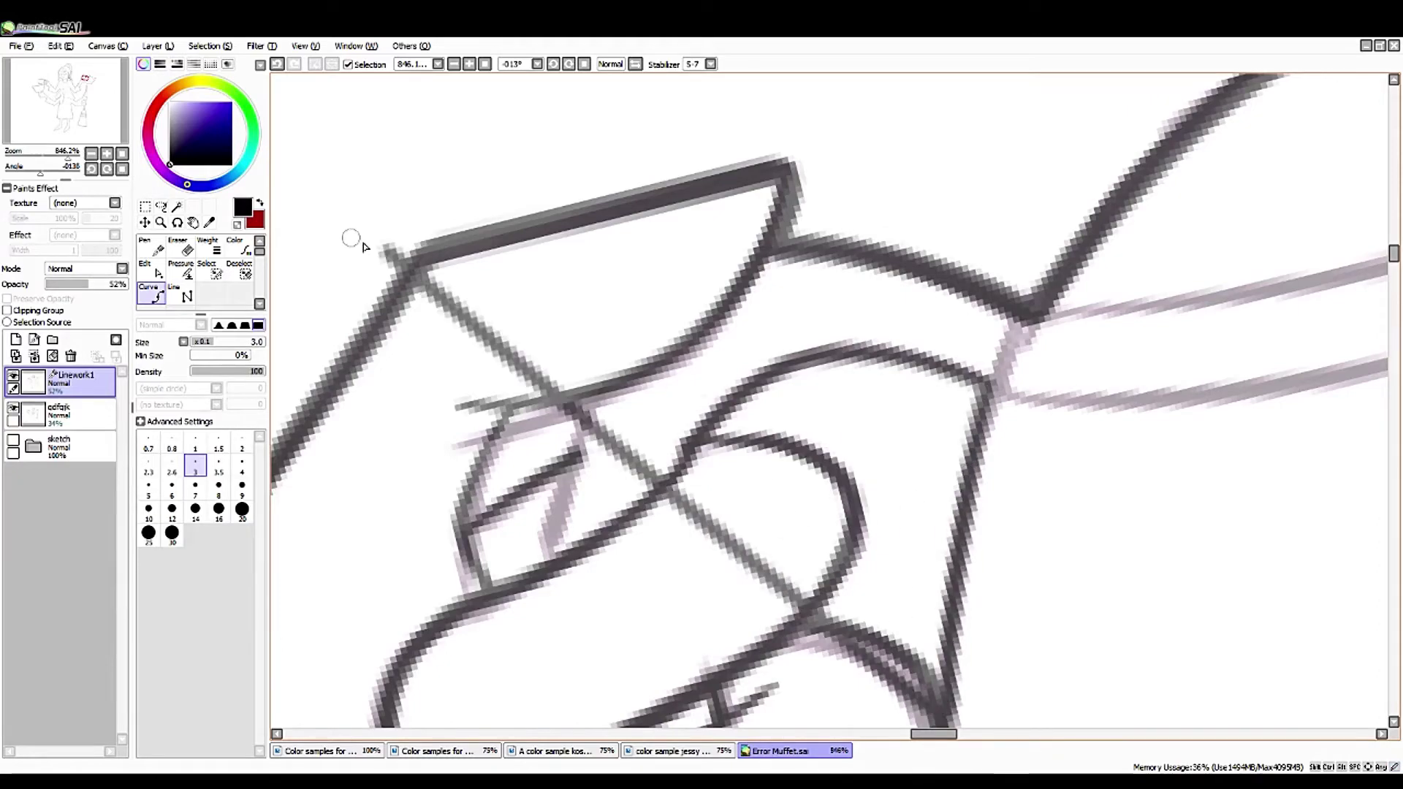
pyautogui.moveTo(84, 110); pyautogui.dragTo(87, 101)
pyautogui.moveTo(40, 173); pyautogui.dragTo(55, 173)
pyautogui.click(512, 468)
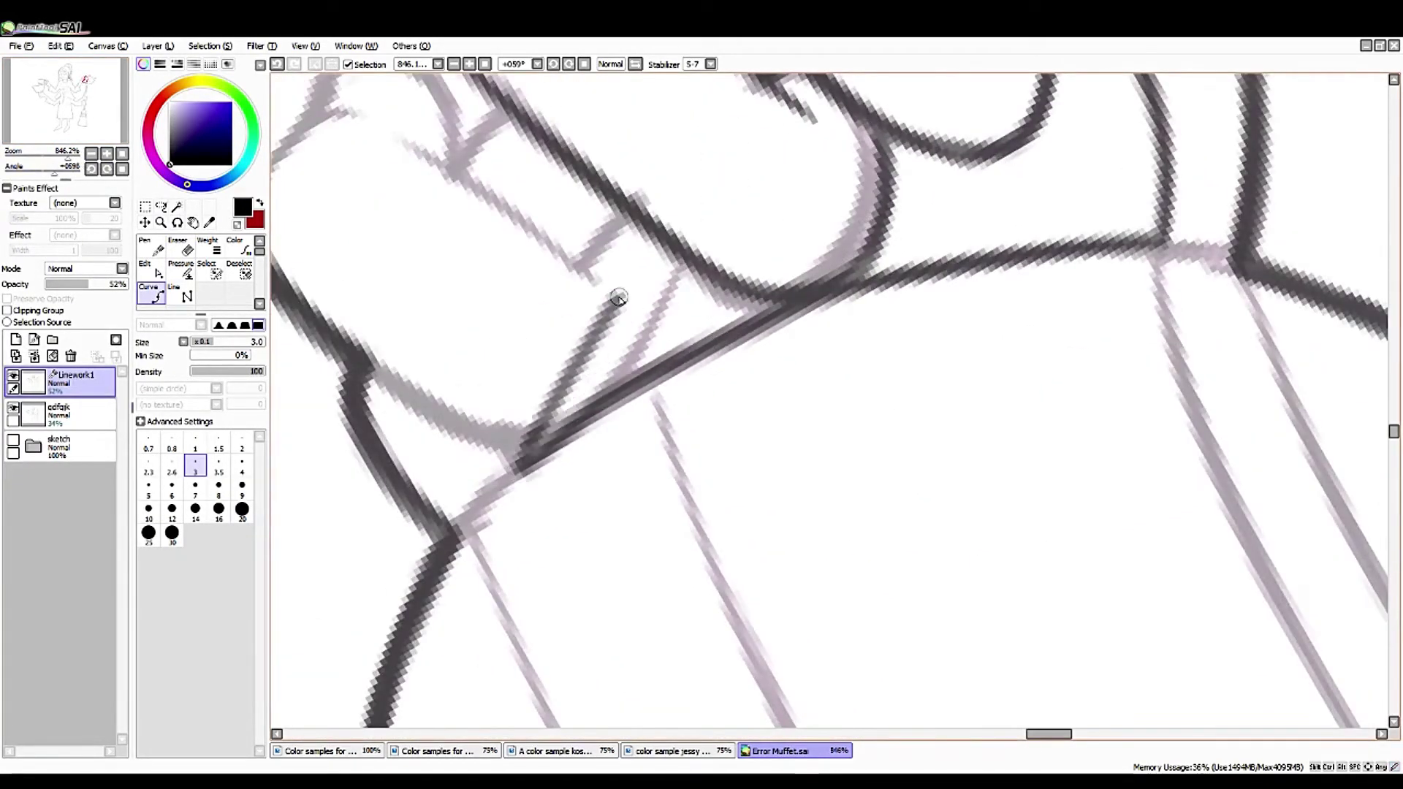
pyautogui.doubleClick(618, 300)
# - Remove the stray closing segment of the curve stroke and hook its end point onto the little finger's sketch line
pyautogui.click(152, 270)
pyautogui.click(585, 340)
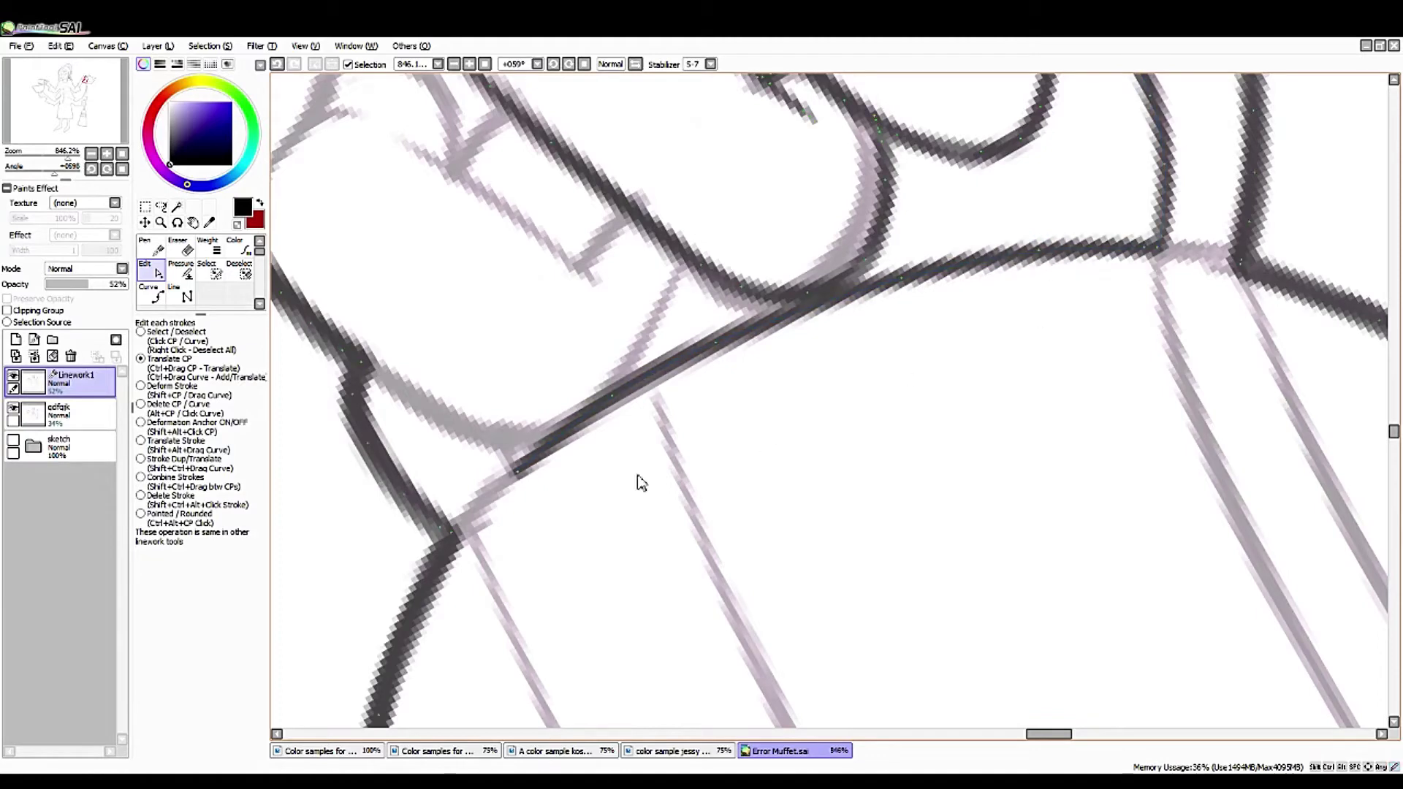
pyautogui.moveTo(517, 471); pyautogui.dragTo(500, 443)
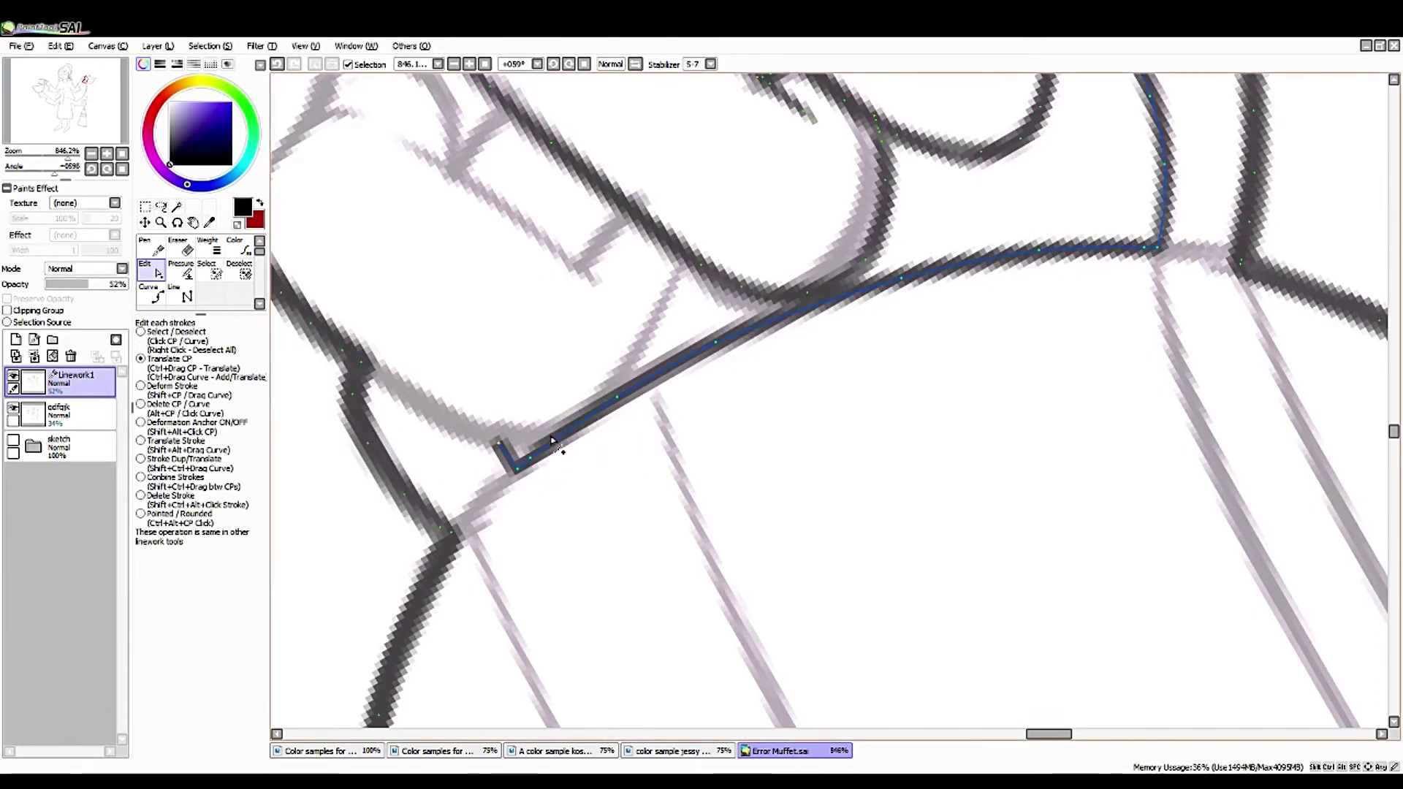
# - Ink the little finger's curled tip with the pen at size 4, ending at the nail's corner
pyautogui.moveTo(470, 327)
pyautogui.mouseDown()
pyautogui.moveTo(602, 389)
pyautogui.moveTo(823, 393)
pyautogui.moveTo(840, 438)
pyautogui.moveTo(842, 418)
pyautogui.moveTo(783, 463)
pyautogui.moveTo(841, 422)
pyautogui.mouseUp()
pyautogui.moveTo(73, 152)
pyautogui.mouseDown()
pyautogui.moveTo(58, 161)
pyautogui.moveTo(70, 154)
pyautogui.mouseUp()
pyautogui.press('n')
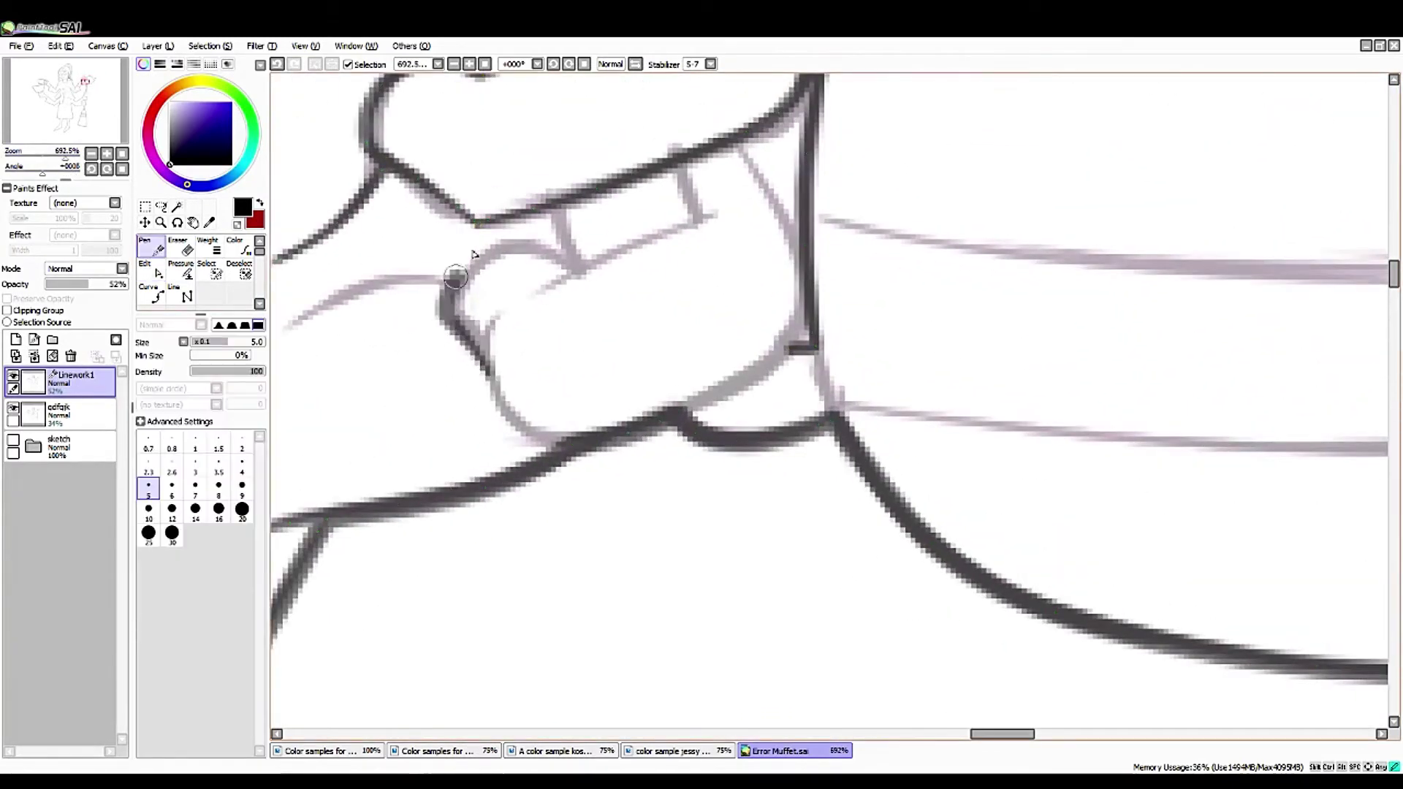
pyautogui.moveTo(454, 277); pyautogui.dragTo(566, 244)
pyautogui.hotkey('ctrl', 'z')
pyautogui.press('[')
pyautogui.moveTo(458, 278); pyautogui.dragTo(584, 274)
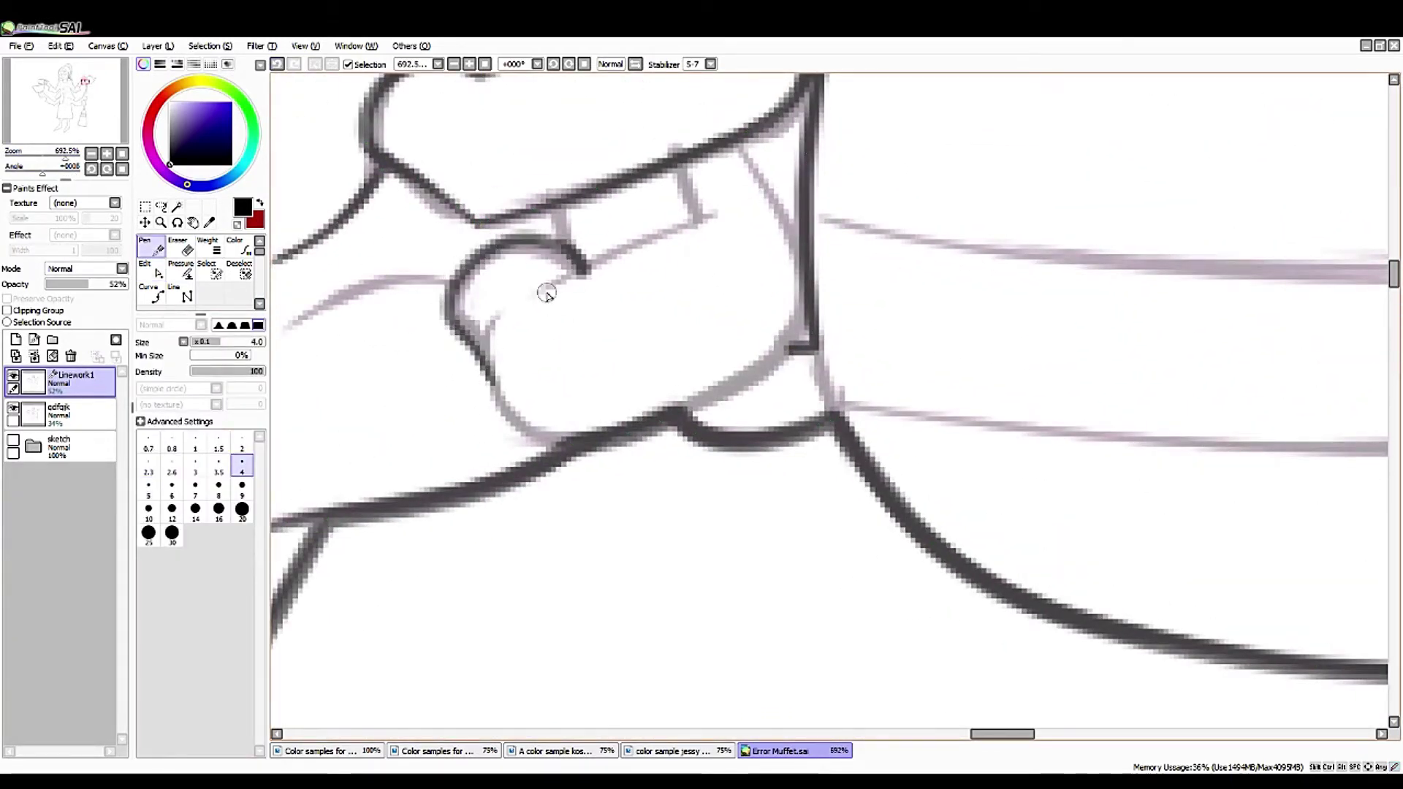
# - Adjust the inner end of the little finger's tip curve and ink its short nail edge and outer side line
pyautogui.hscroll(-5, 454, 226)
pyautogui.press('c')
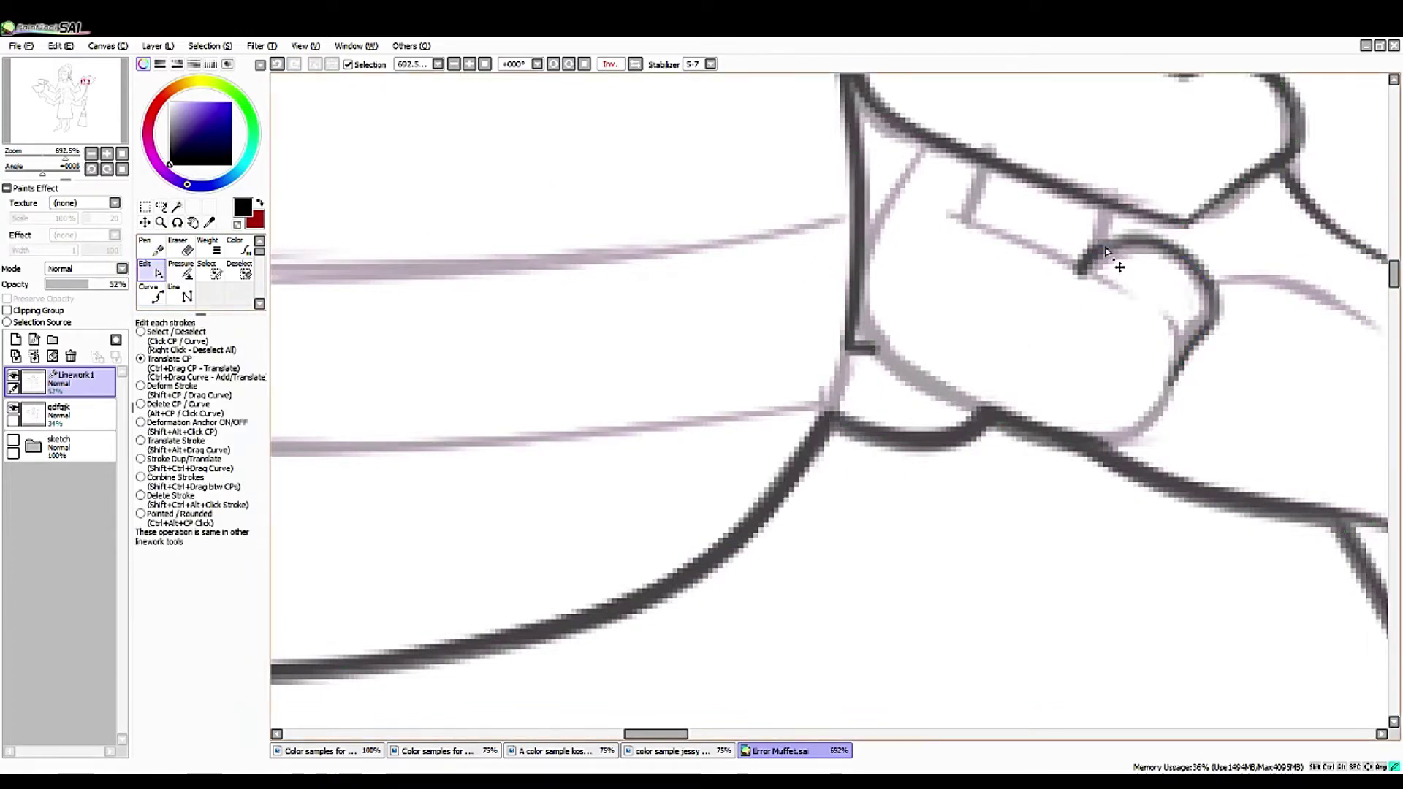
pyautogui.moveTo(1148, 245); pyautogui.dragTo(1108, 252)
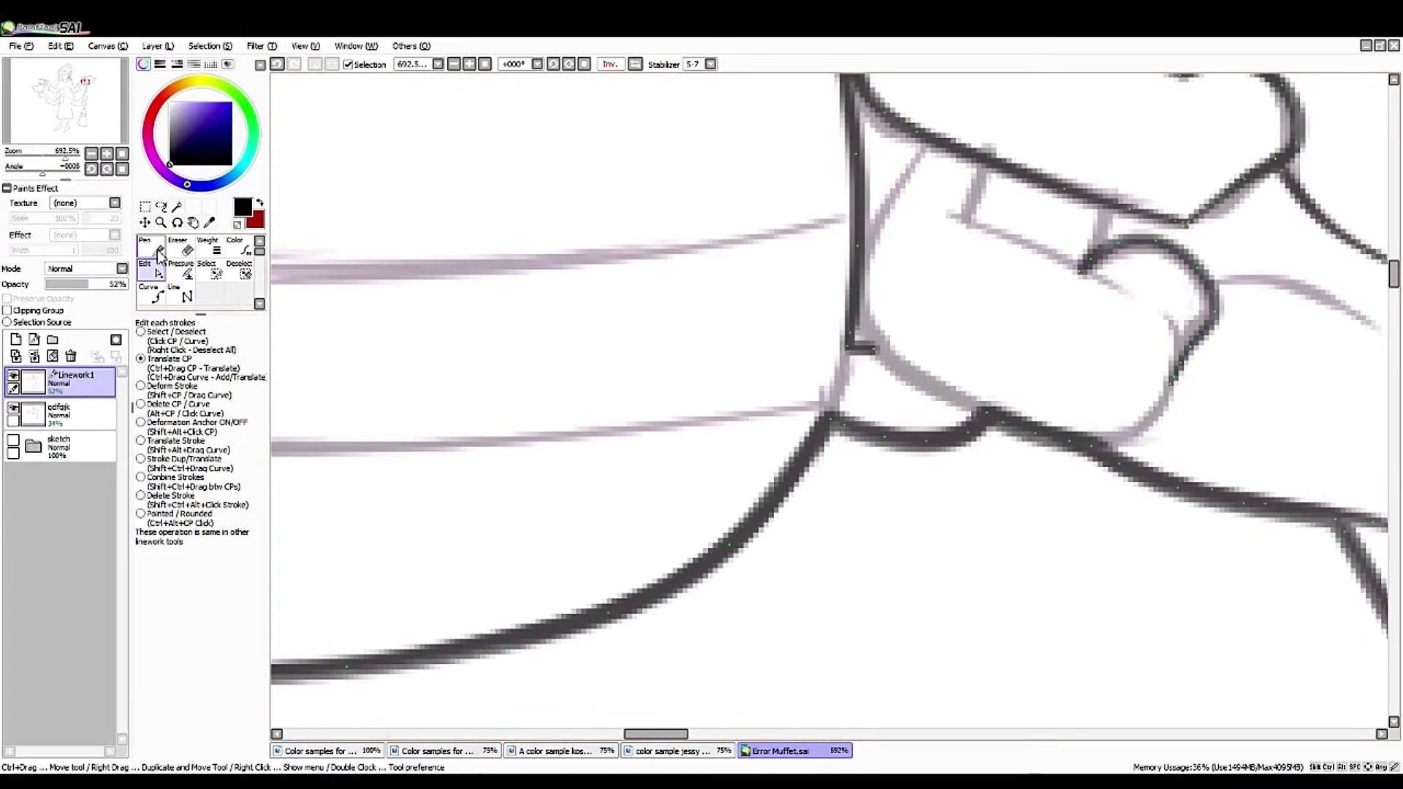
pyautogui.press('n')
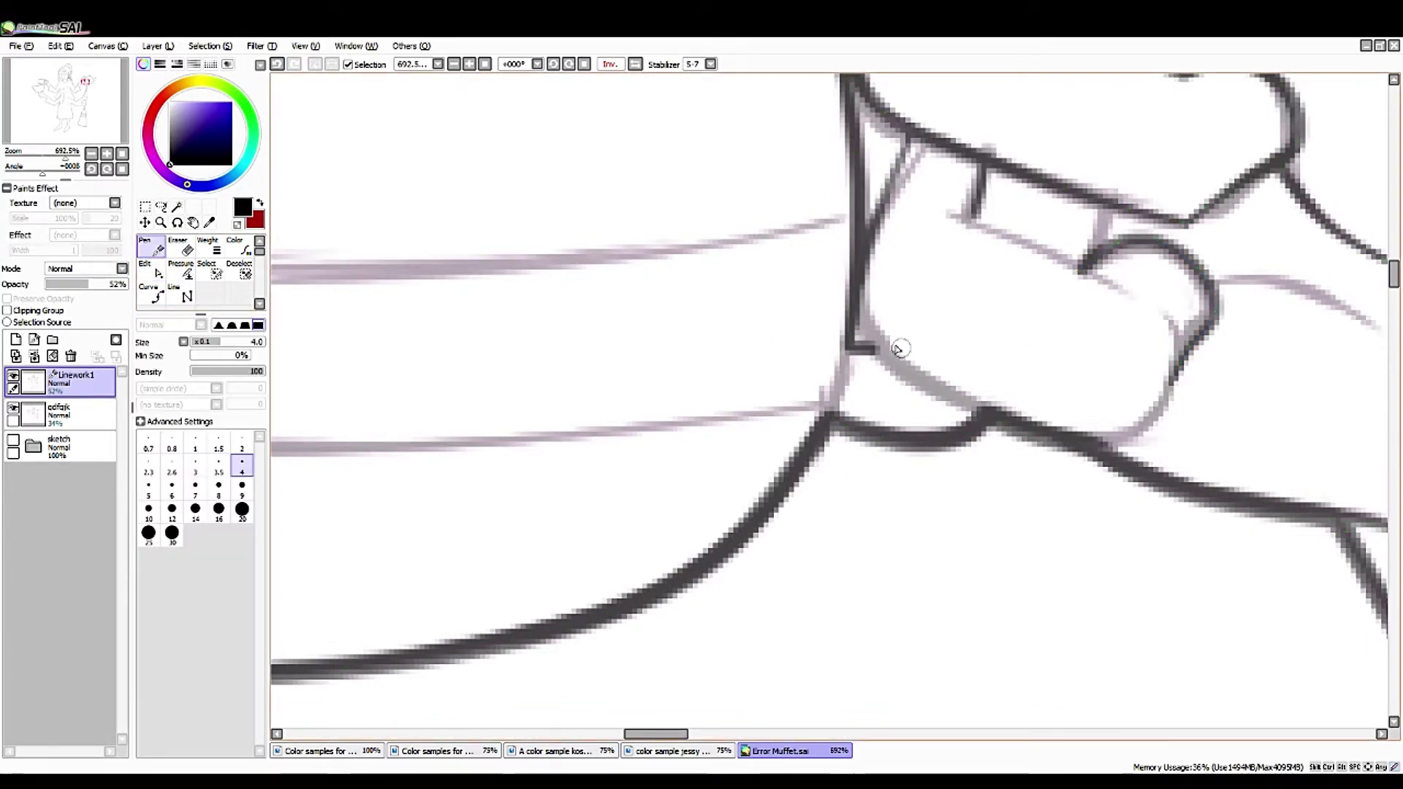
pyautogui.press('h')
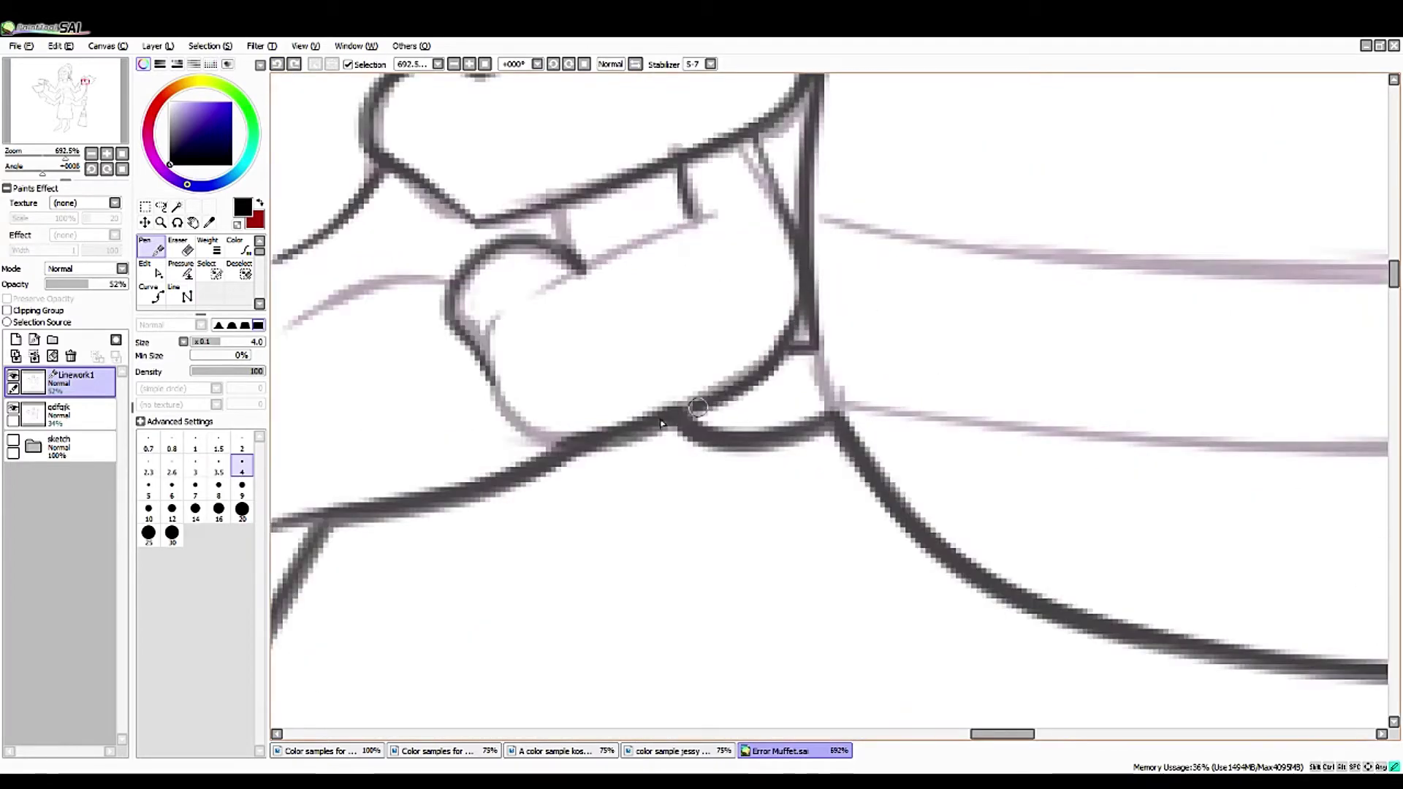
# - Ink the little finger's rounded knuckle edge with the pen at size 4 and pull its end point onto the hand's outline
pyautogui.press('End')
pyautogui.press('ctrl')
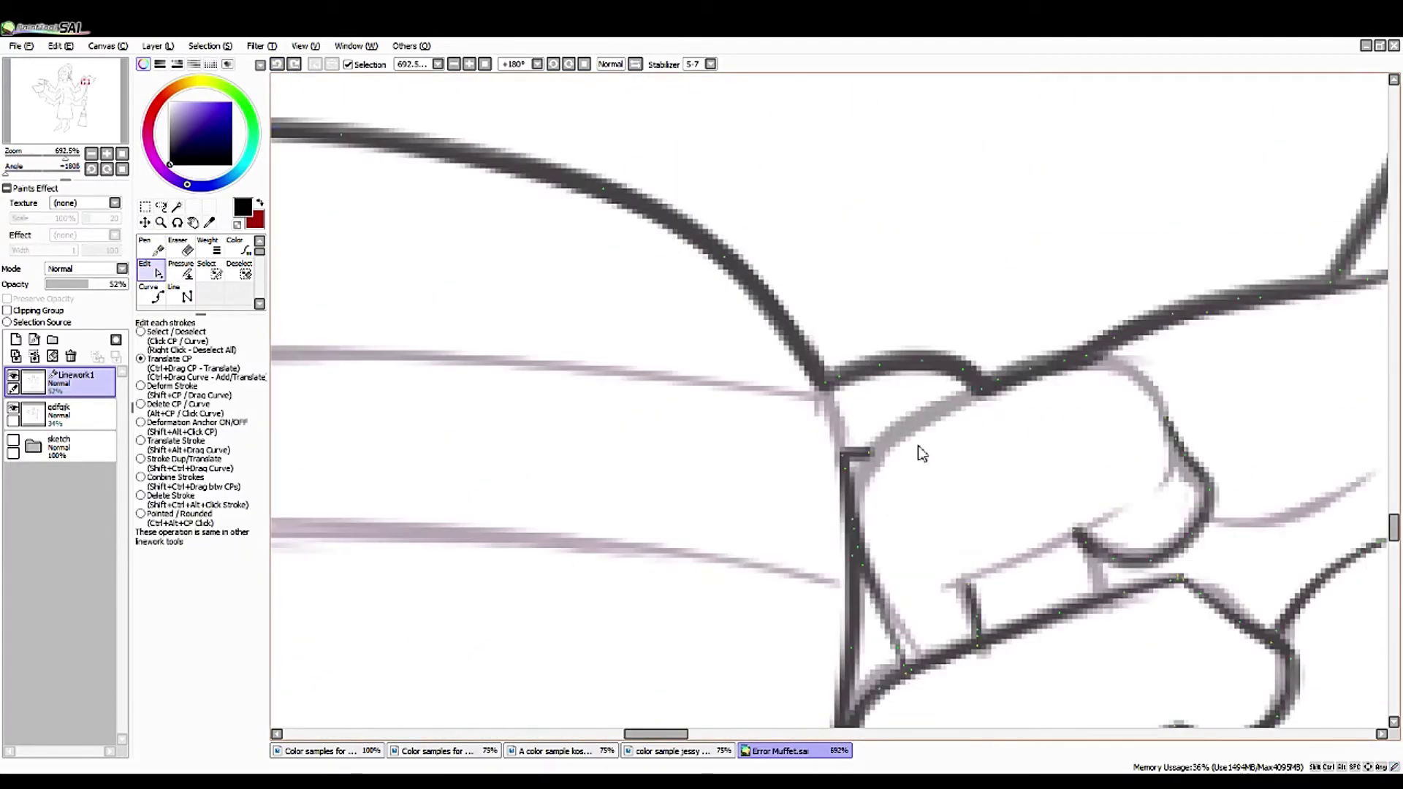
pyautogui.moveTo(921, 454)
pyautogui.mouseDown()
pyautogui.moveTo(702, 336)
pyautogui.moveTo(775, 269)
pyautogui.mouseUp()
pyautogui.hotkey('ctrl', 'z')
pyautogui.hotkey('ctrl', 'z')
pyautogui.moveTo(643, 350)
pyautogui.mouseDown()
pyautogui.moveTo(702, 300)
pyautogui.moveTo(775, 269)
pyautogui.mouseUp()
pyautogui.hotkey('ctrl', 'z')
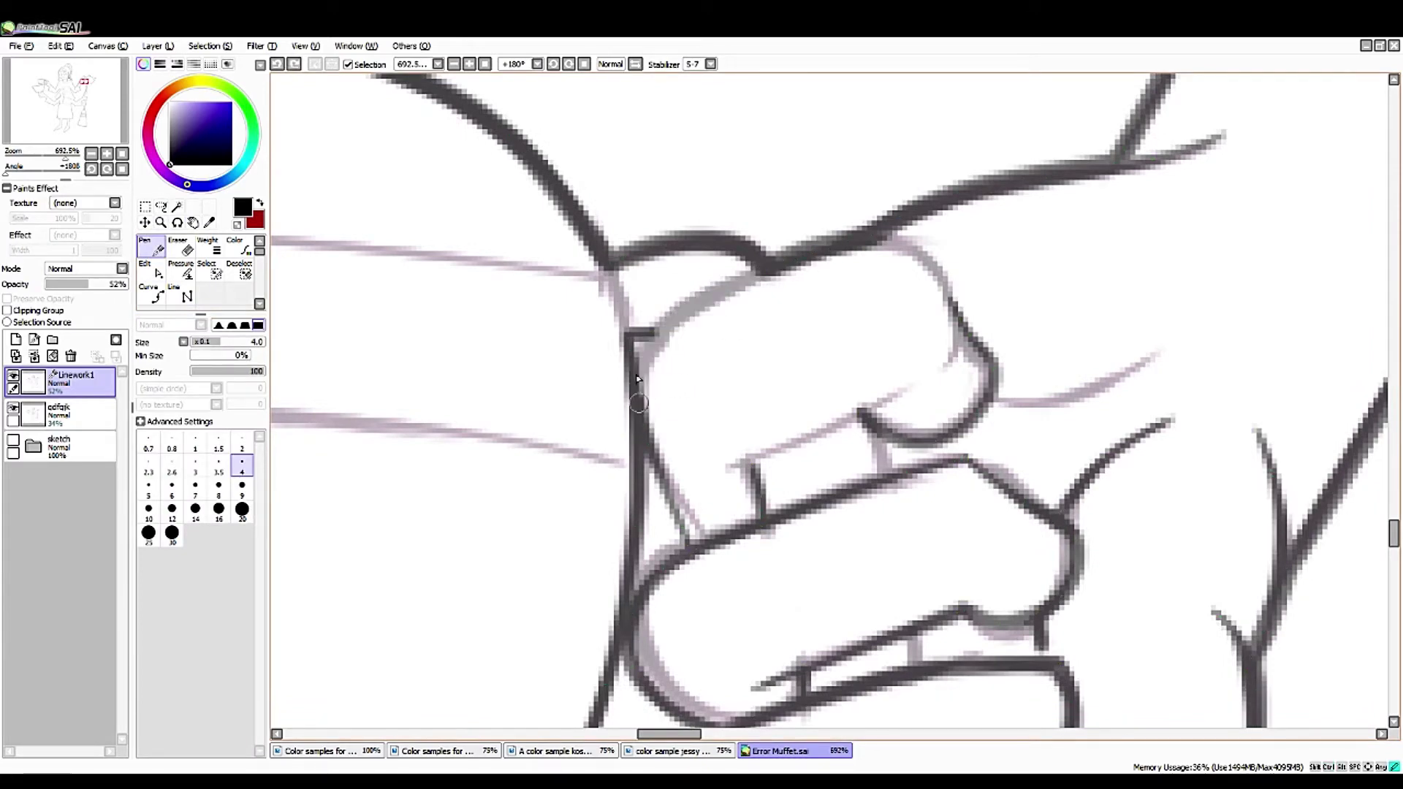
pyautogui.moveTo(636, 379)
pyautogui.mouseDown()
pyautogui.moveTo(775, 267)
pyautogui.moveTo(683, 311)
pyautogui.mouseUp()
pyautogui.hotkey('ctrl', 'z')
pyautogui.press('ctrl')
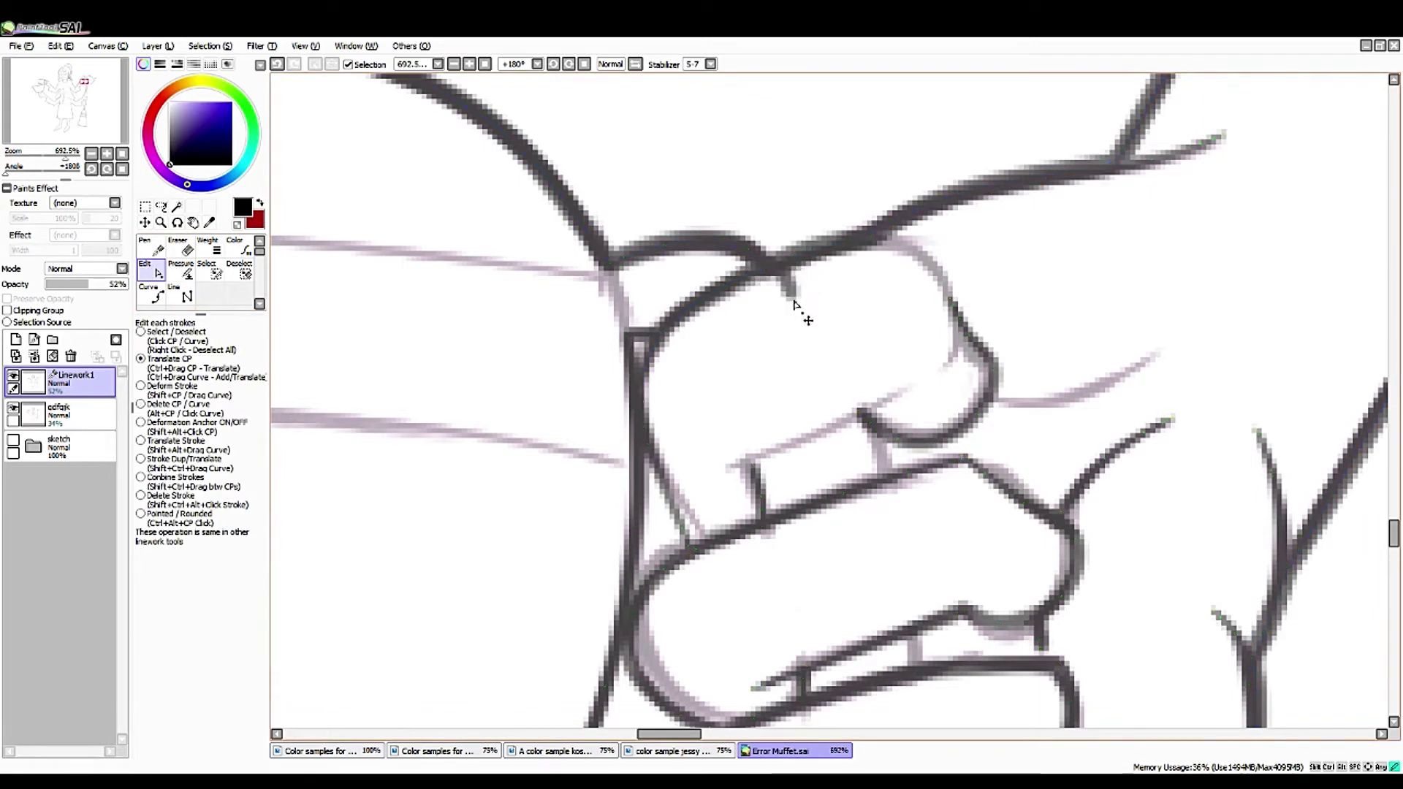
pyautogui.moveTo(795, 306)
pyautogui.mouseDown()
pyautogui.moveTo(775, 301)
pyautogui.moveTo(780, 288)
pyautogui.mouseUp()
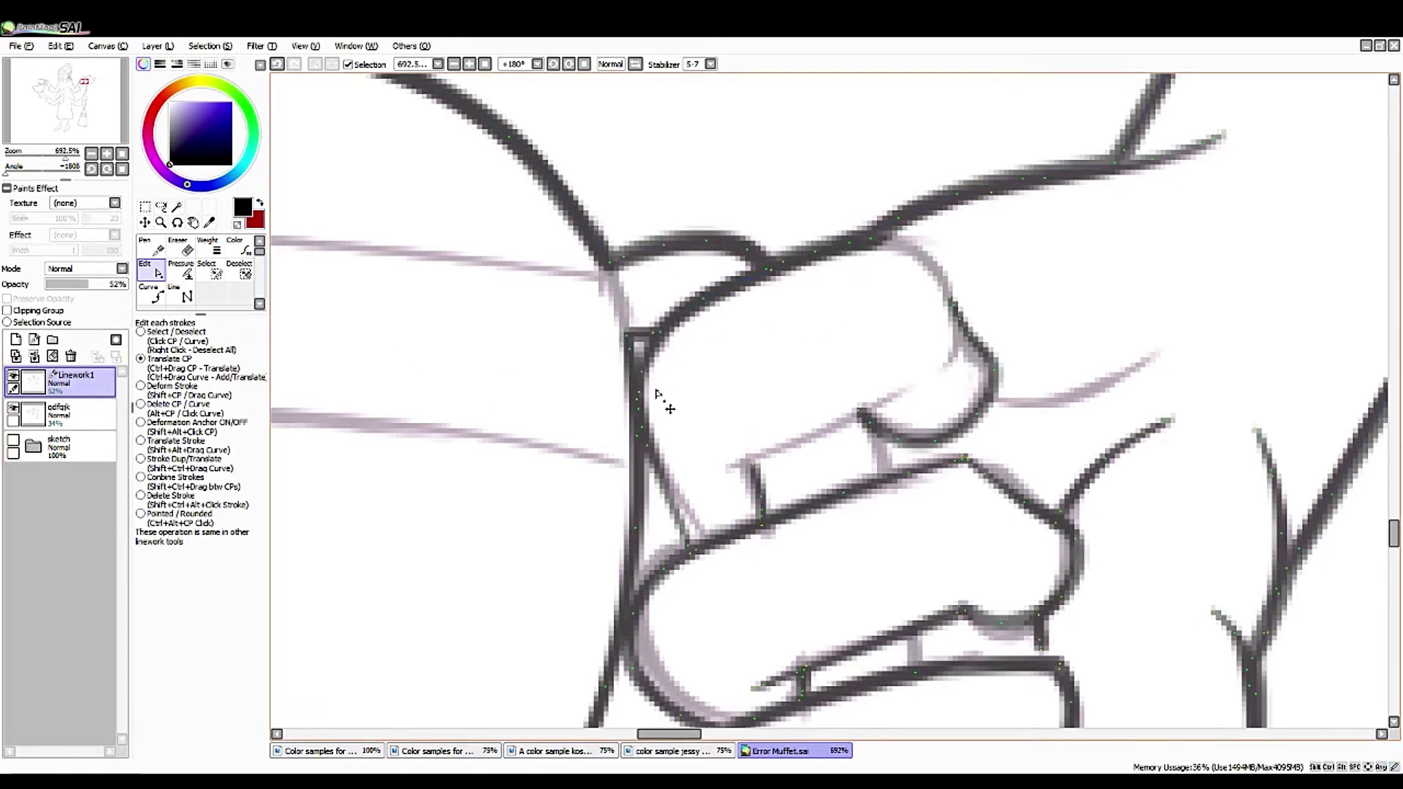
# - Ink the little finger's side line from its curled tip to the hand's outline in the mirrored view
pyautogui.click(611, 65)
pyautogui.click(151, 247)
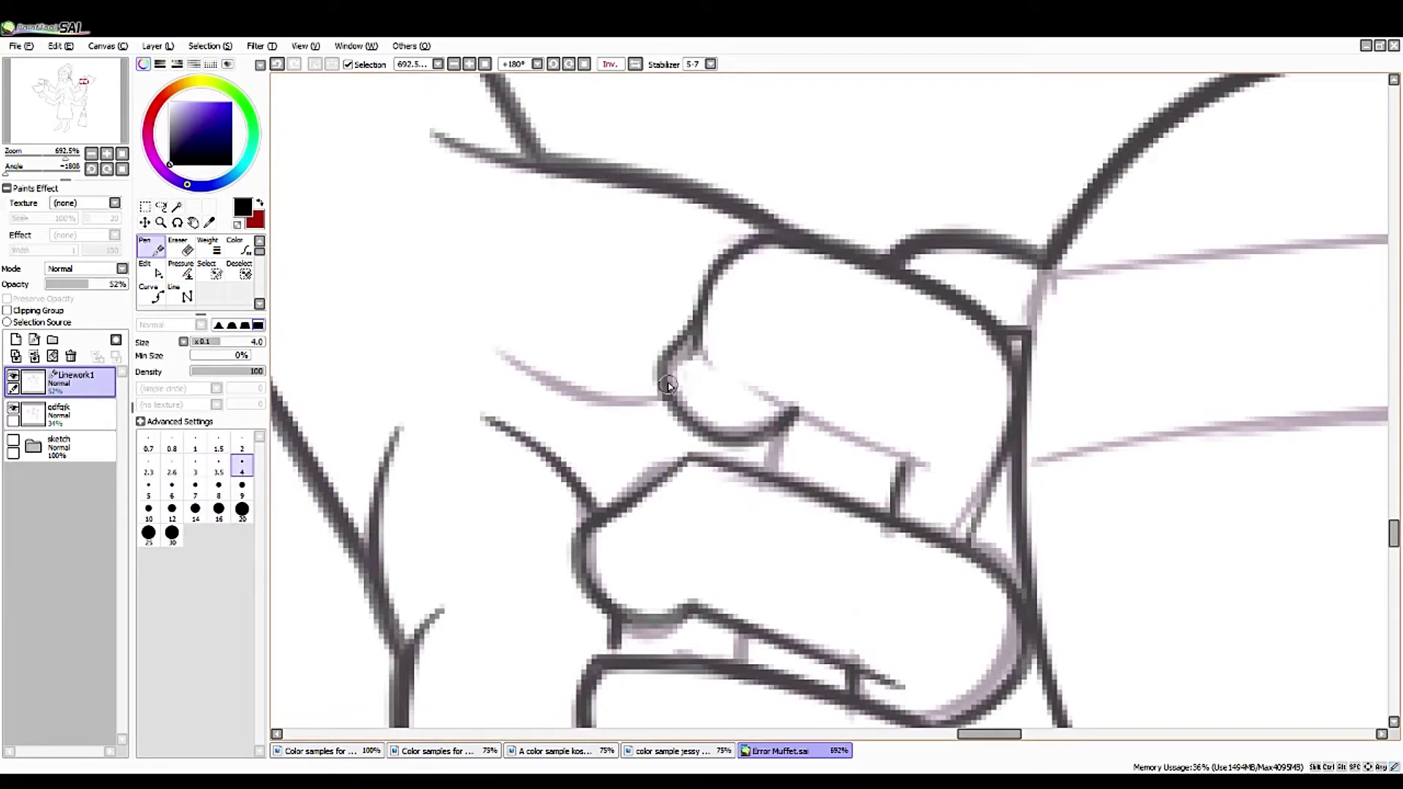
pyautogui.hotkey('ctrl', 'z')
pyautogui.moveTo(687, 354)
pyautogui.mouseDown()
pyautogui.moveTo(705, 292)
pyautogui.moveTo(786, 237)
pyautogui.mouseUp()
# - Ink the long edge of the little finger's nail and the crease line running from its fingertip into the palm
pyautogui.moveTo(720, 317); pyautogui.dragTo(821, 392)
pyautogui.moveTo(783, 464)
pyautogui.mouseDown()
pyautogui.moveTo(952, 345)
pyautogui.moveTo(818, 415)
pyautogui.mouseUp()
pyautogui.hotkey('ctrl', 'z')
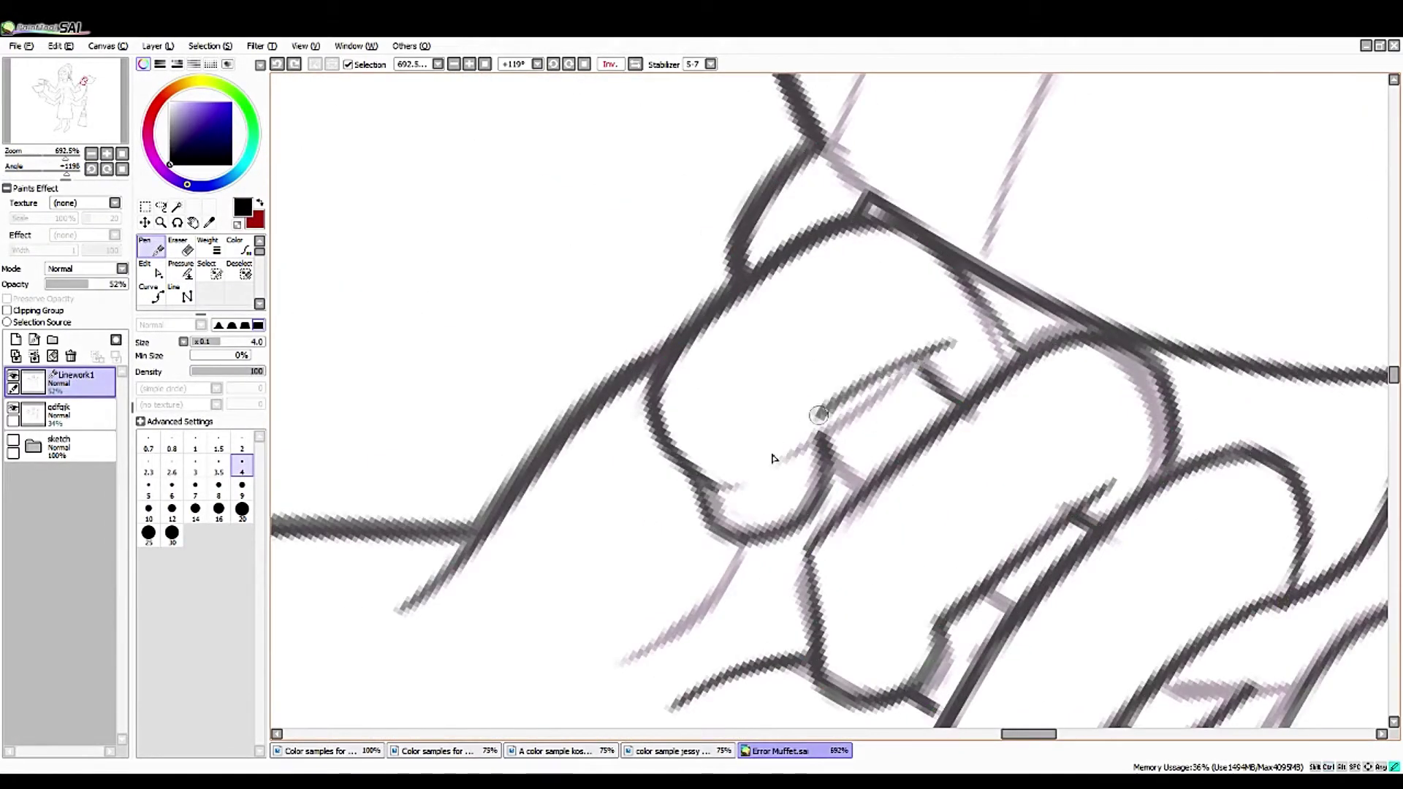
pyautogui.moveTo(556, 183); pyautogui.dragTo(1009, 136)
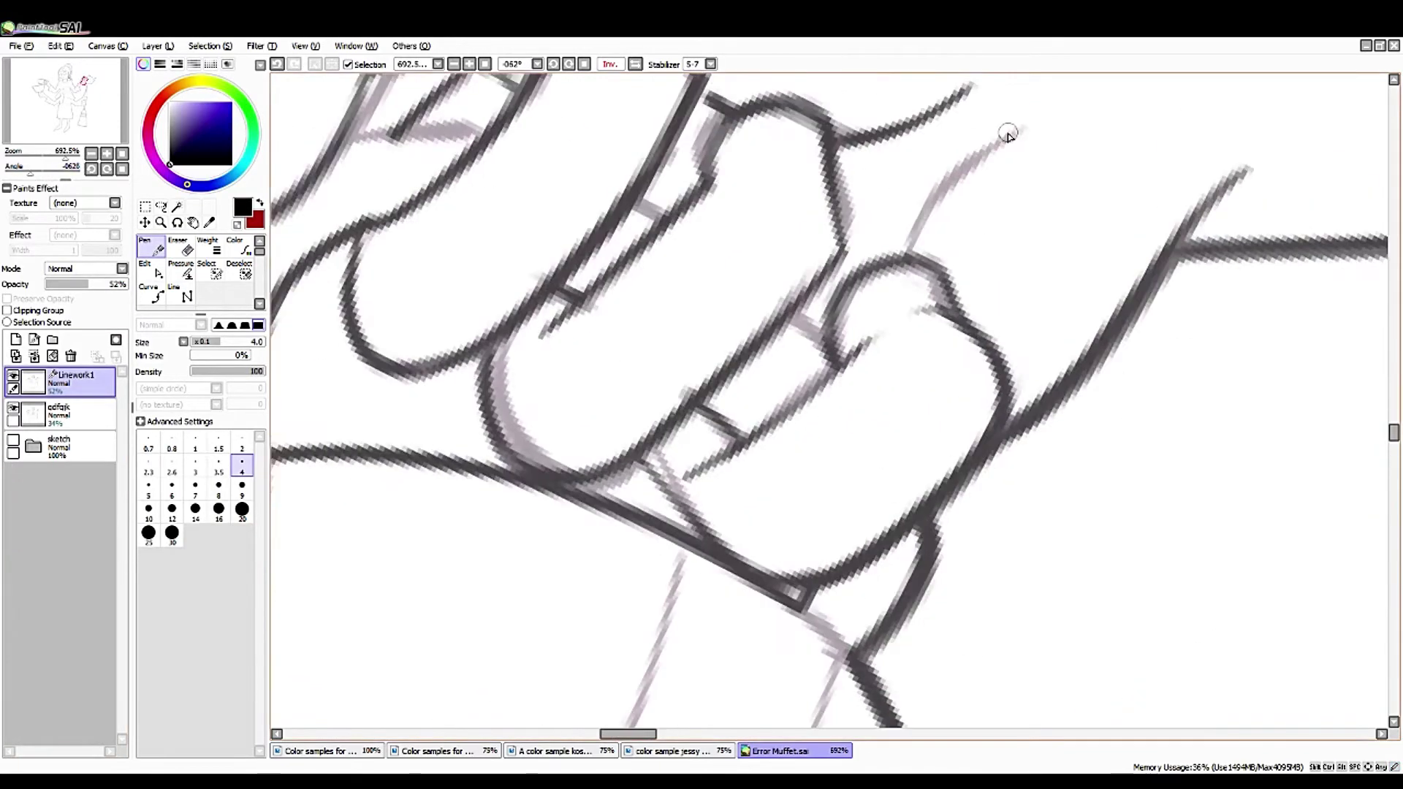
pyautogui.moveTo(31, 174); pyautogui.dragTo(27, 181)
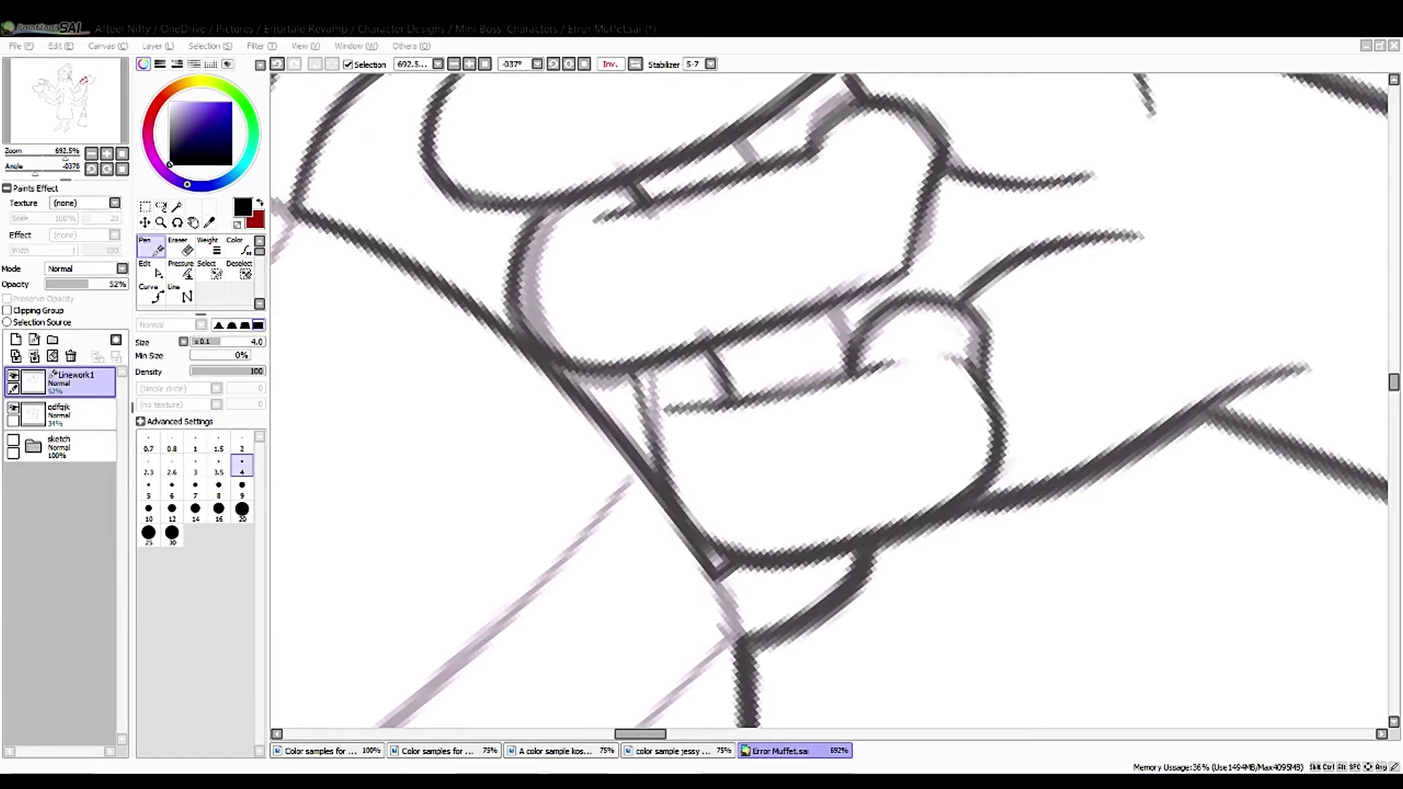
# - Ink the missing nail side lines on the little finger and the ring finger and trim the overshooting stroke ends
pyautogui.click(123, 170)
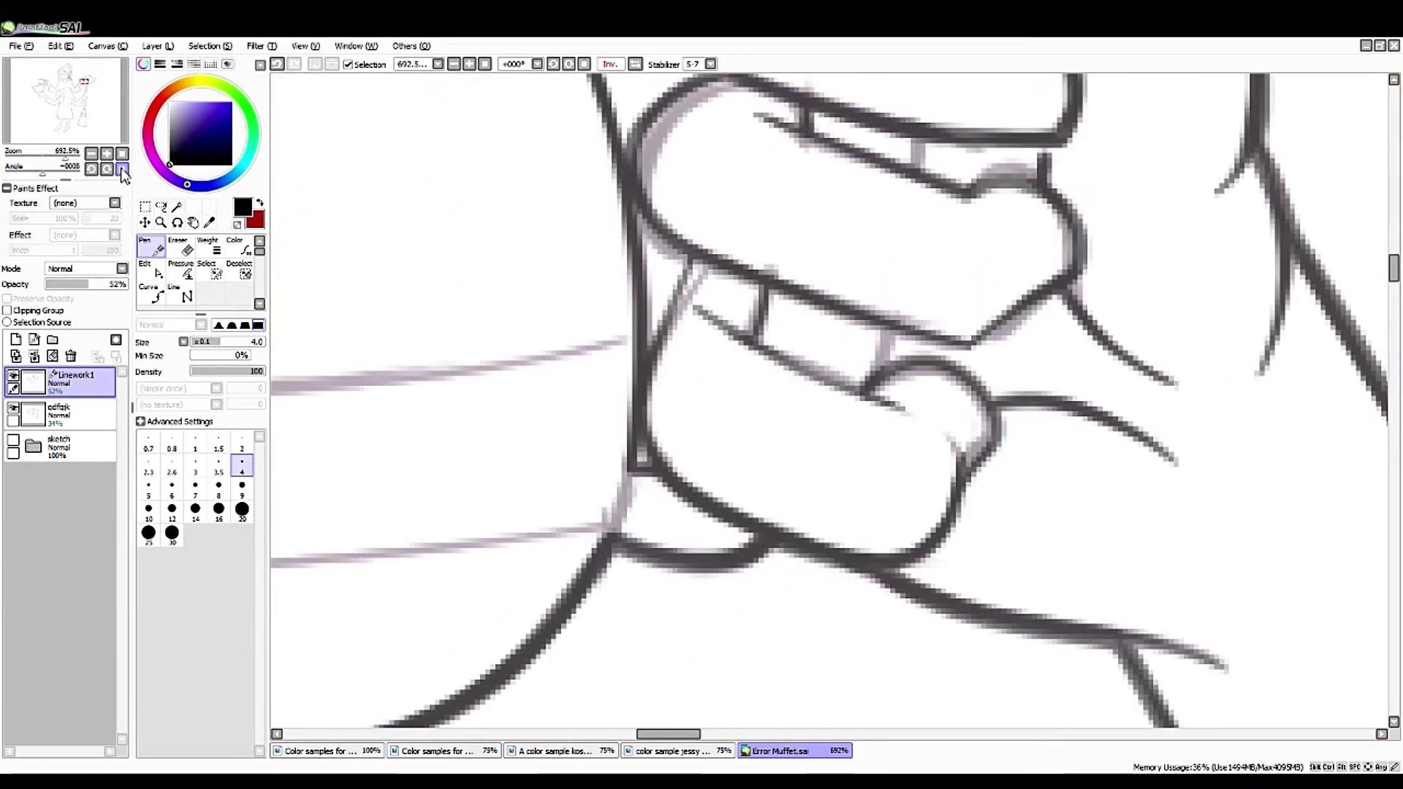
pyautogui.moveTo(840, 439); pyautogui.dragTo(913, 350)
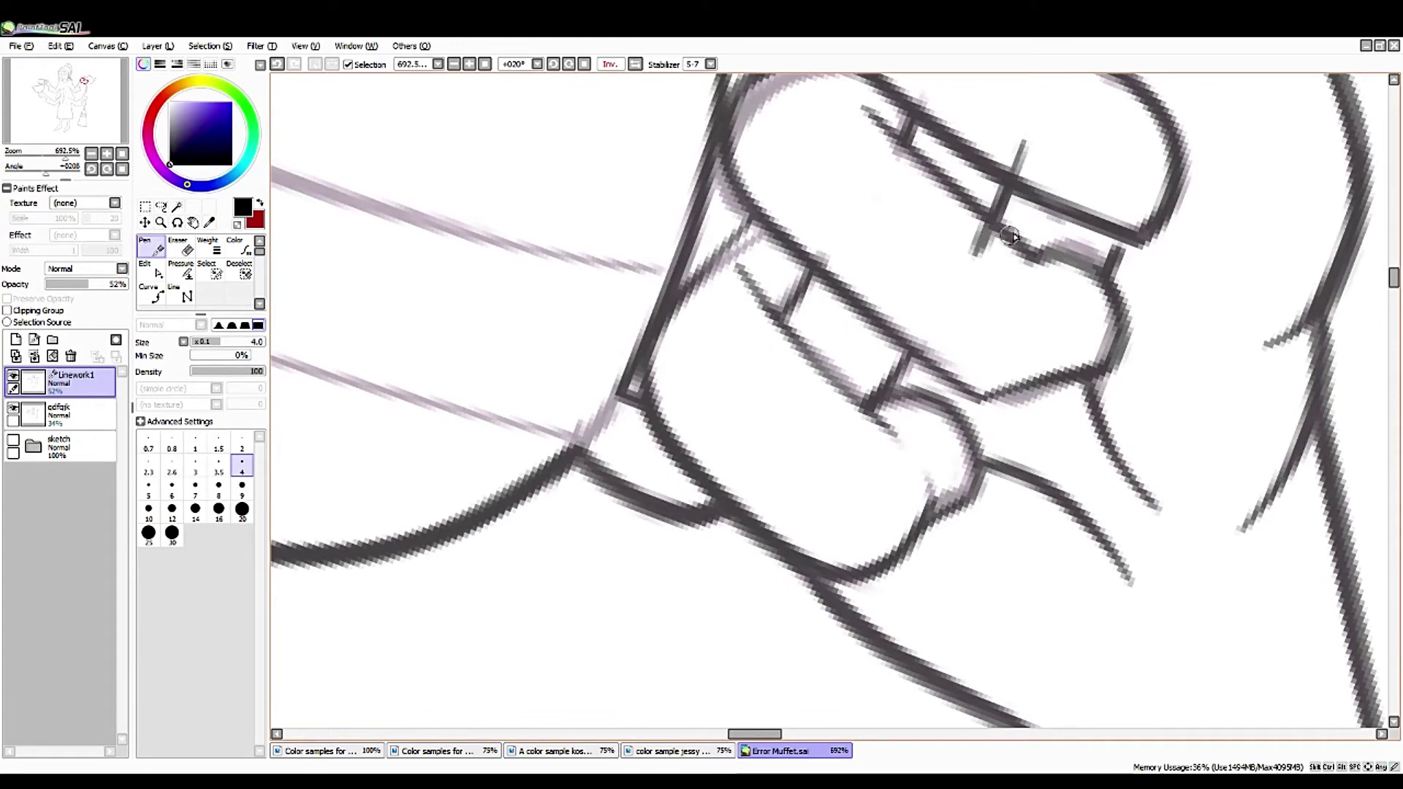
pyautogui.press('ctrl')
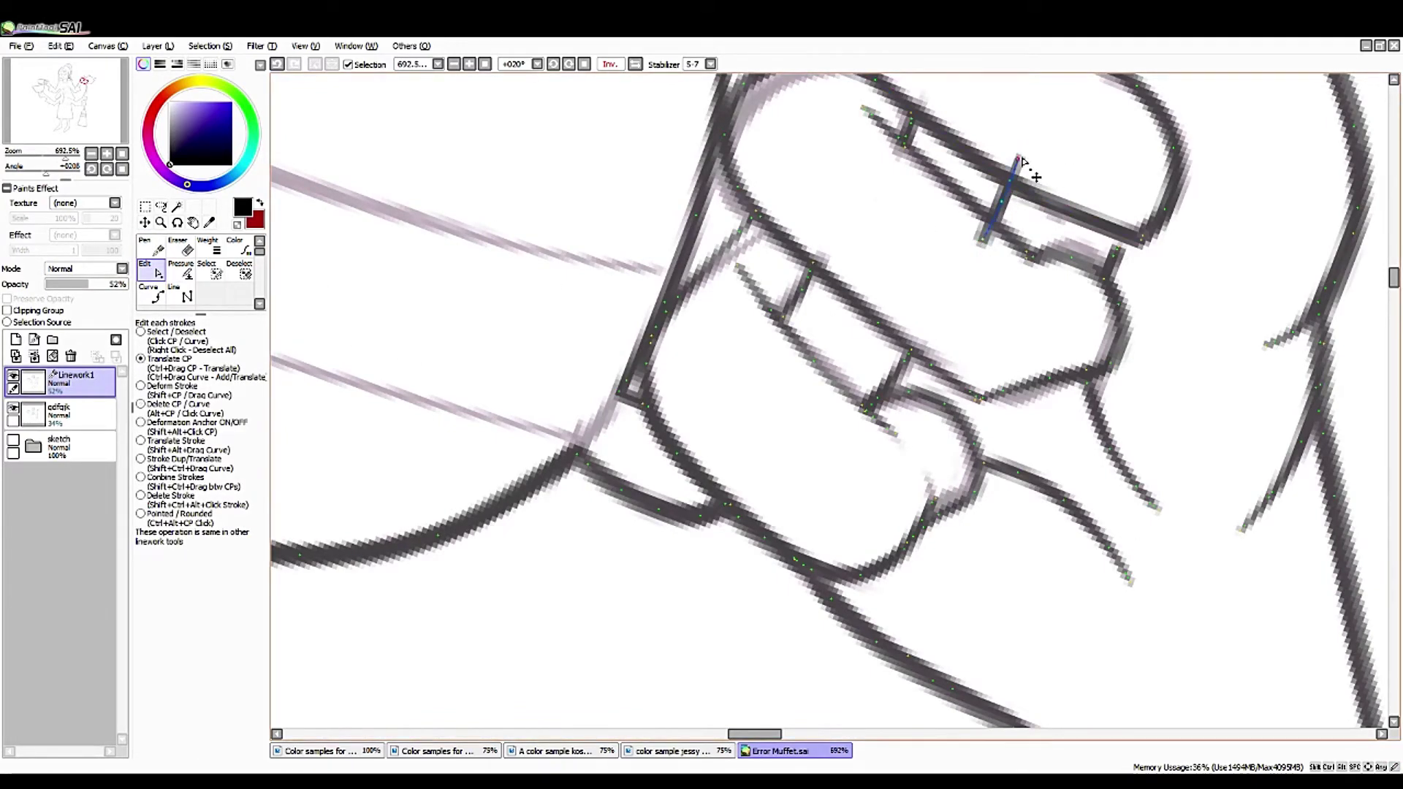
# - Ink the nail's side line on the uppermost finger and fit its end points to the adjoining finger outlines
pyautogui.press('h')
pyautogui.moveTo(524, 354); pyautogui.dragTo(545, 188)
pyautogui.moveTo(828, 462)
pyautogui.mouseDown()
pyautogui.moveTo(822, 431)
pyautogui.moveTo(889, 191)
pyautogui.mouseUp()
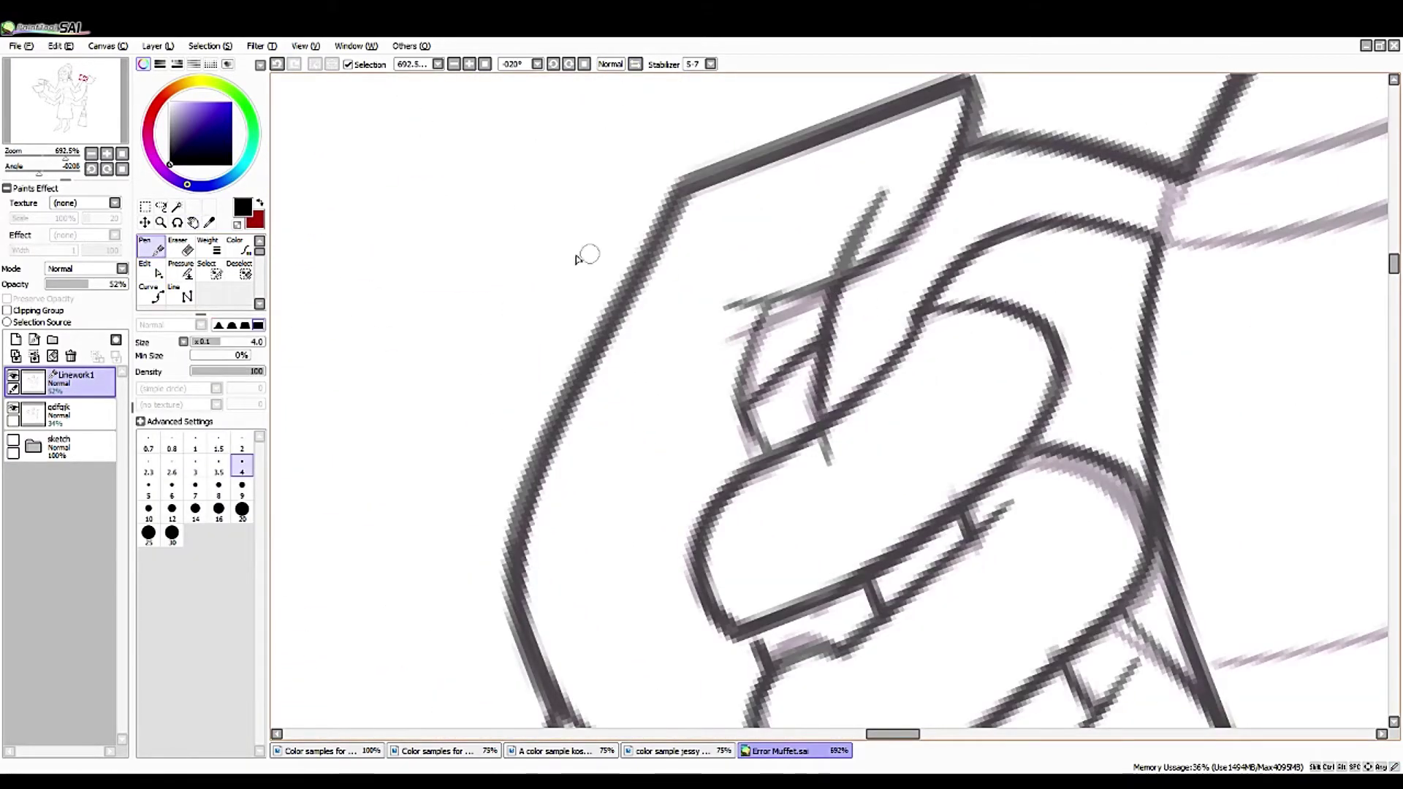
pyautogui.press('ctrl')
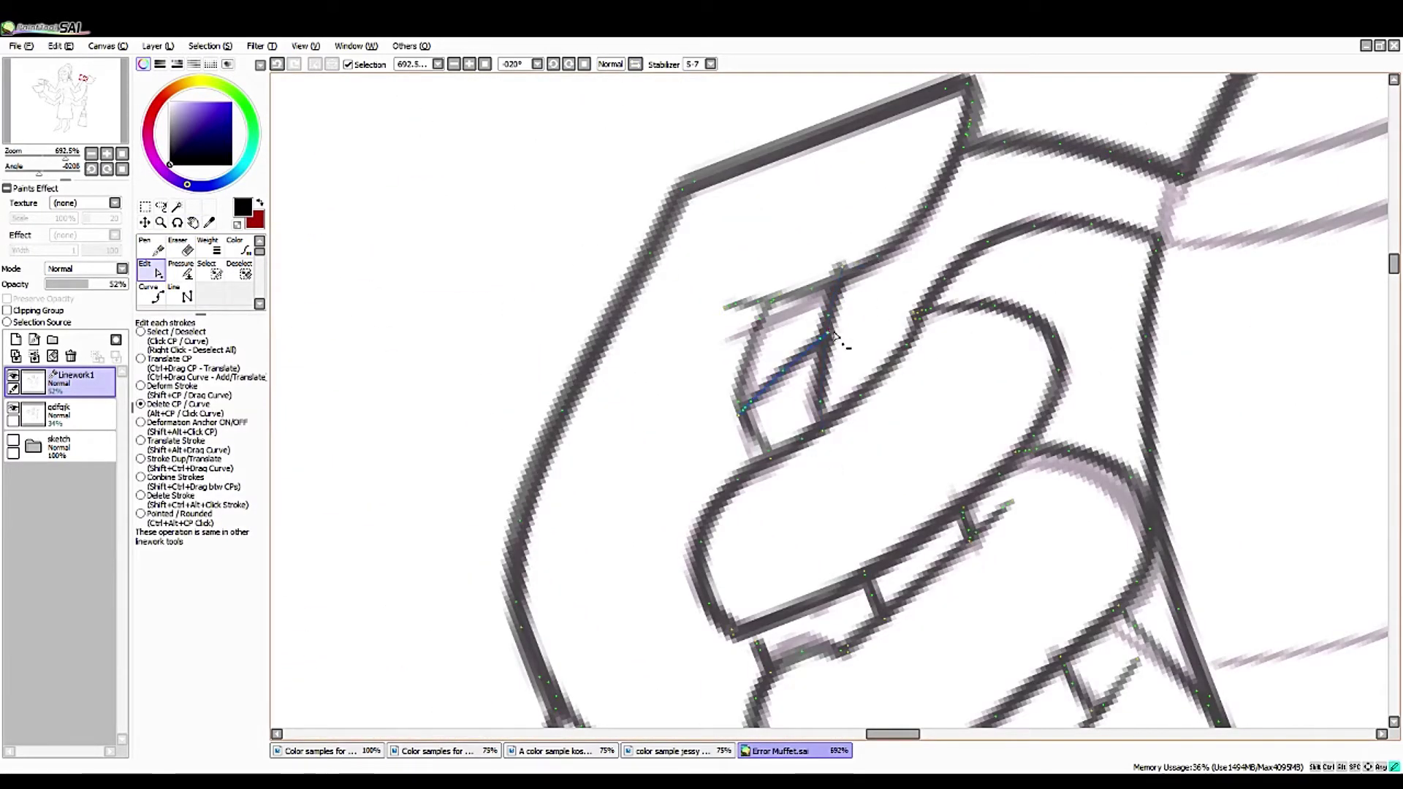
pyautogui.moveTo(820, 468); pyautogui.dragTo(209, 315)
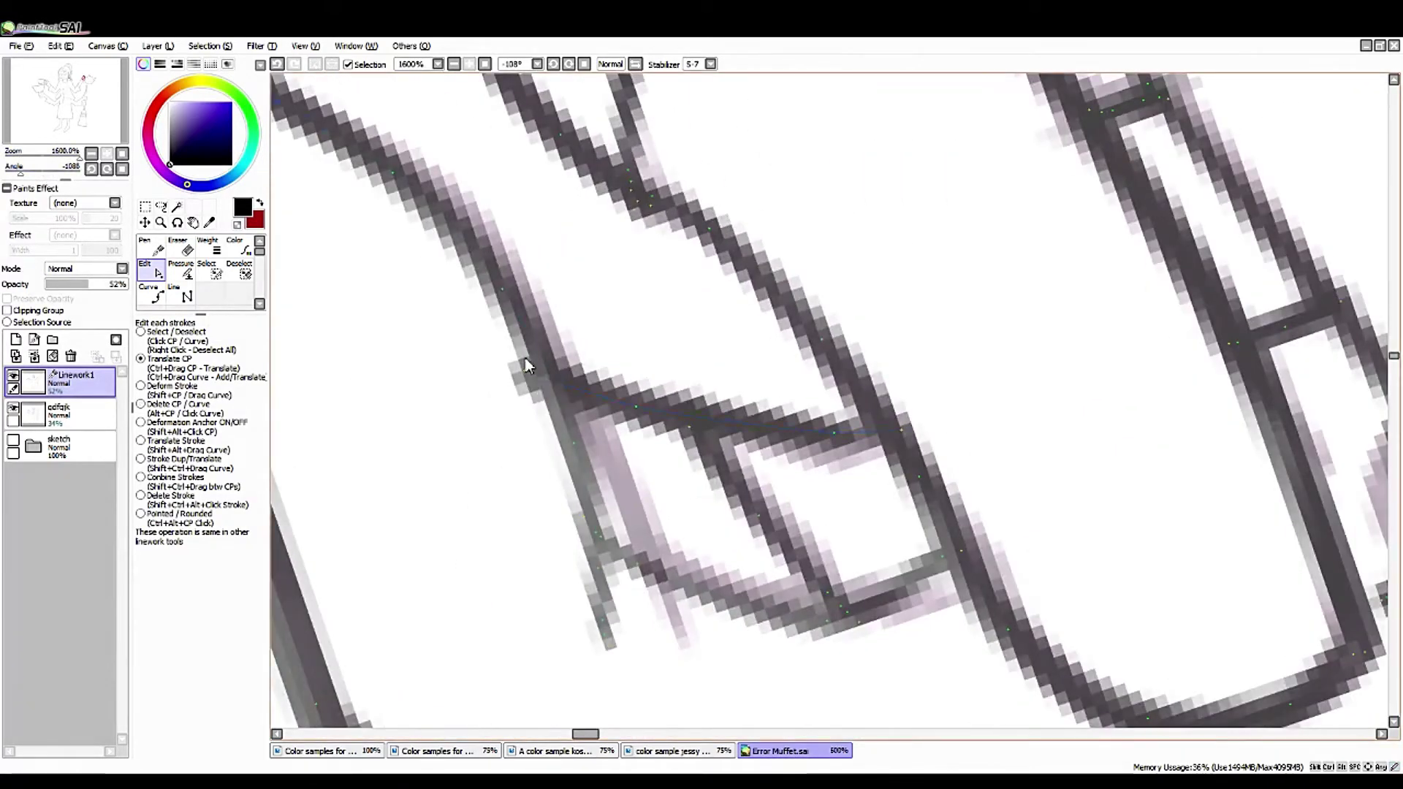
pyautogui.moveTo(570, 398); pyautogui.dragTo(855, 453)
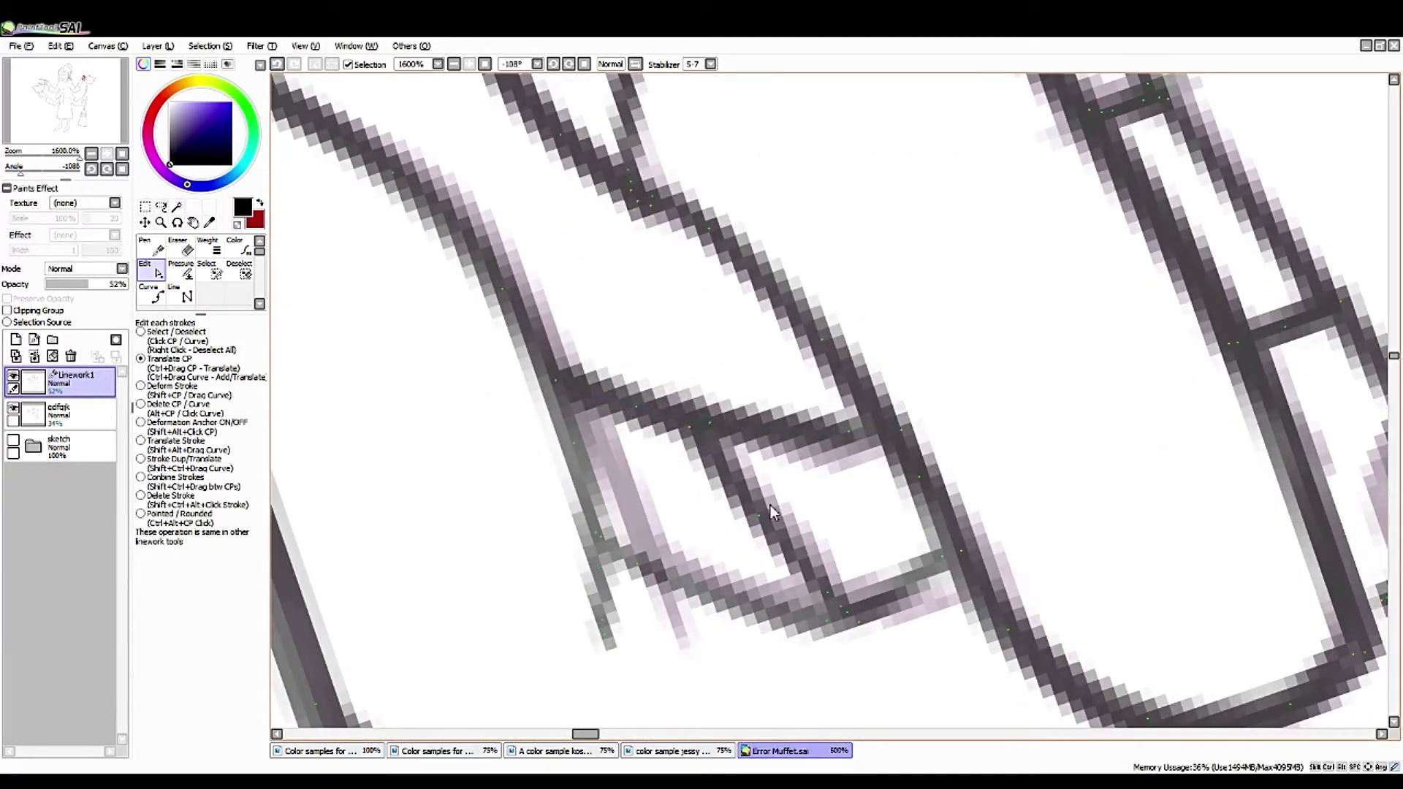
# - Examine the uppermost finger's line joins and the inked outline of the teapot's base and spout
pyautogui.moveTo(77, 152)
pyautogui.mouseDown()
pyautogui.moveTo(29, 152)
pyautogui.moveTo(77, 152)
pyautogui.mouseUp()
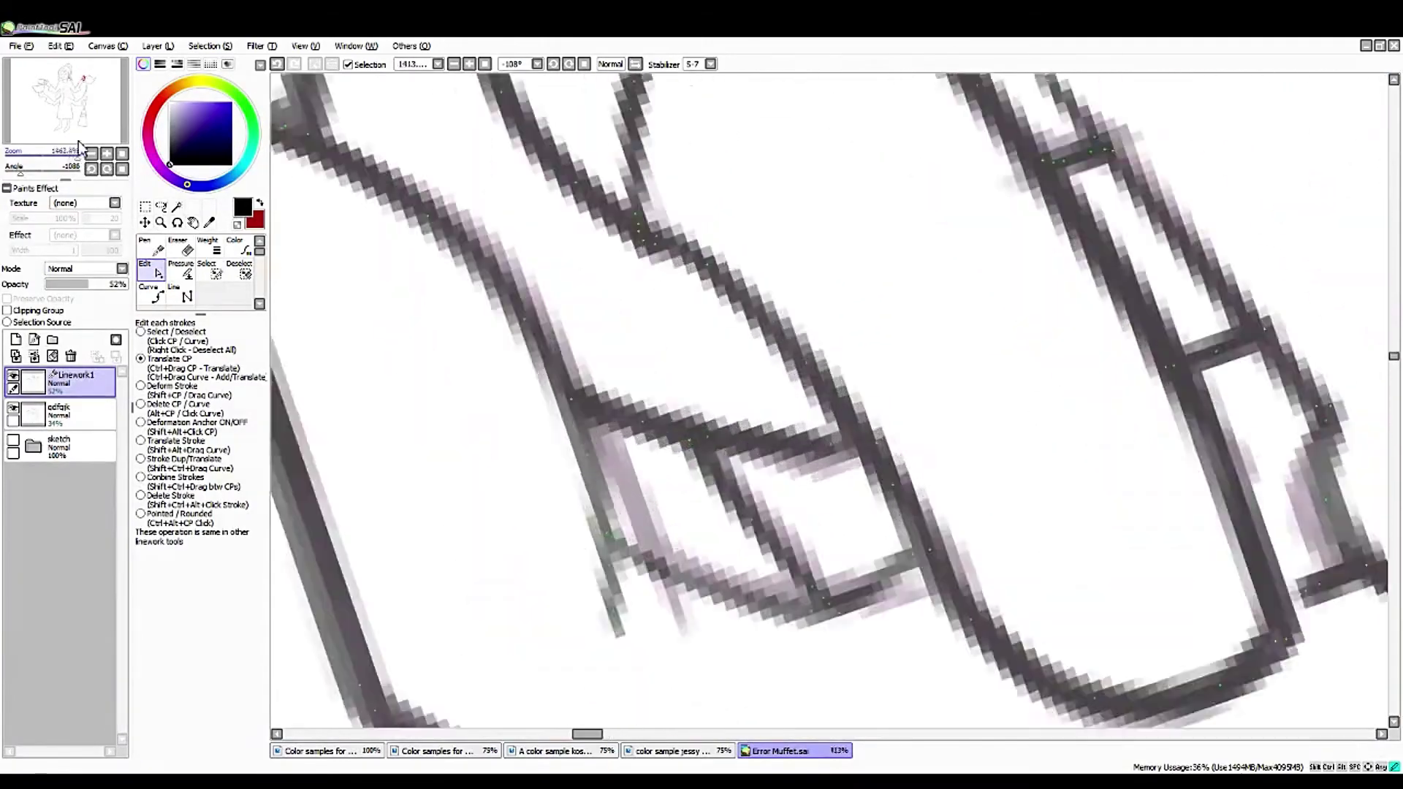
pyautogui.press('space')
pyautogui.moveTo(563, 451); pyautogui.dragTo(588, 359)
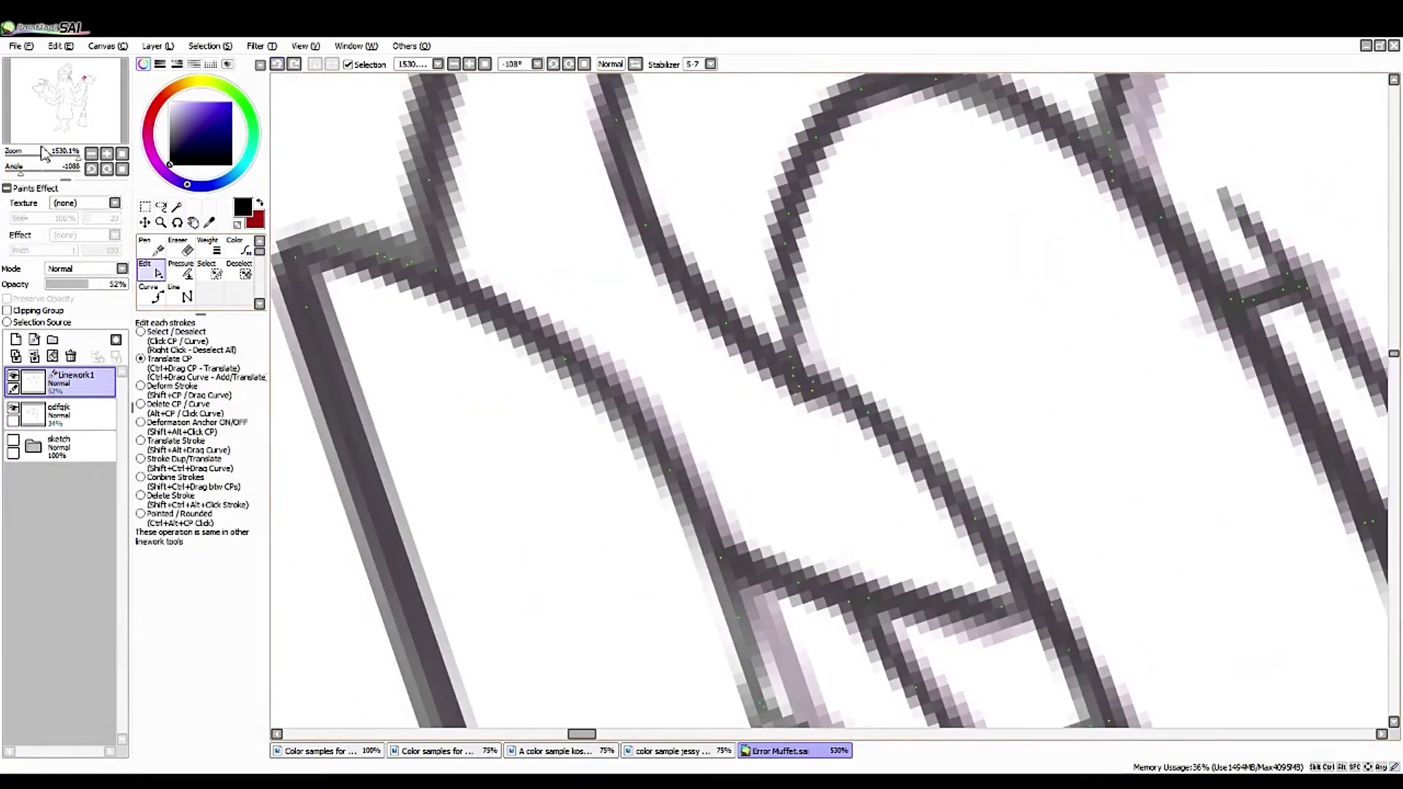
pyautogui.moveTo(77, 152); pyautogui.dragTo(61, 153)
pyautogui.click(122, 169)
pyautogui.click(73, 106)
pyautogui.moveTo(731, 549); pyautogui.dragTo(539, 339)
pyautogui.click(151, 249)
pyautogui.click(153, 269)
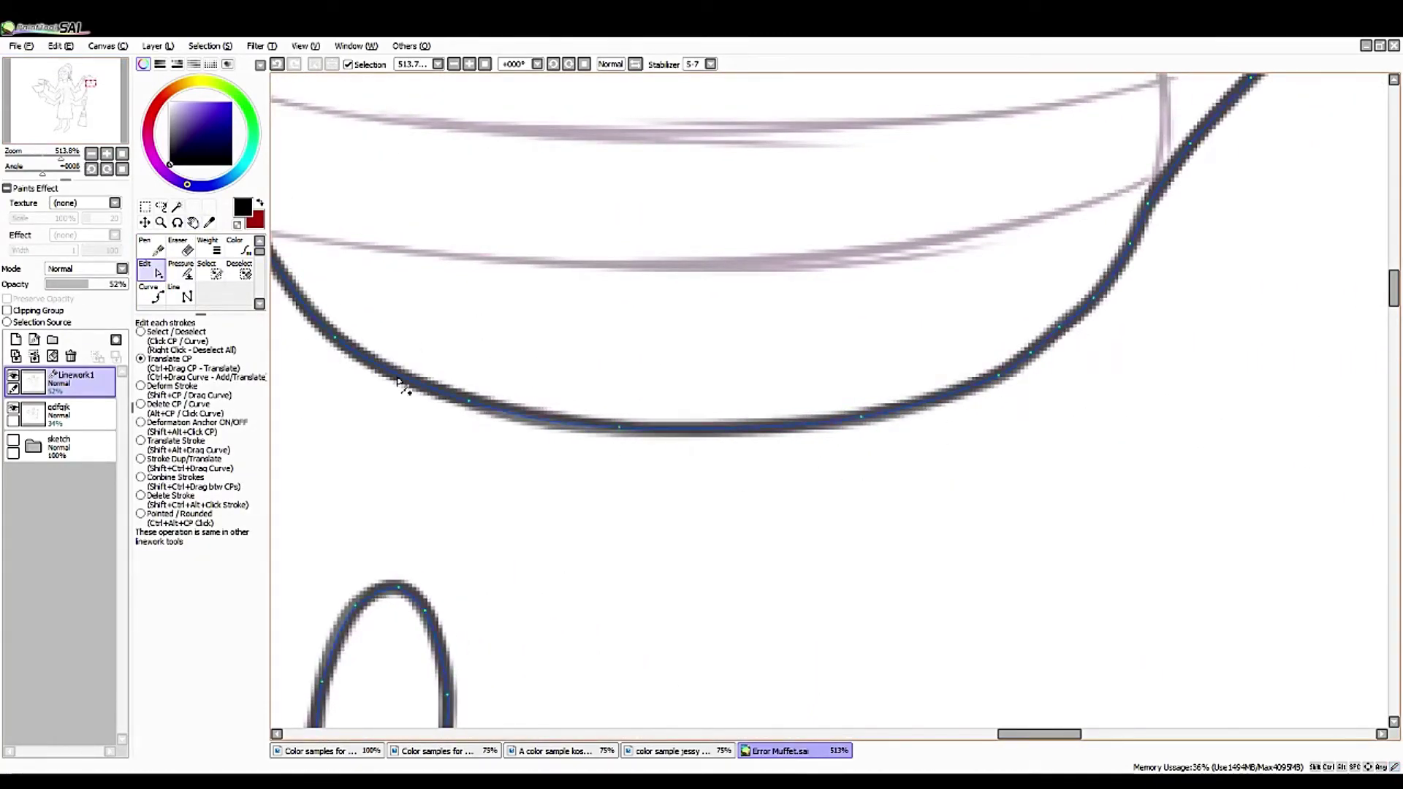
pyautogui.moveTo(613, 408); pyautogui.dragTo(323, 337)
pyautogui.click(141, 359)
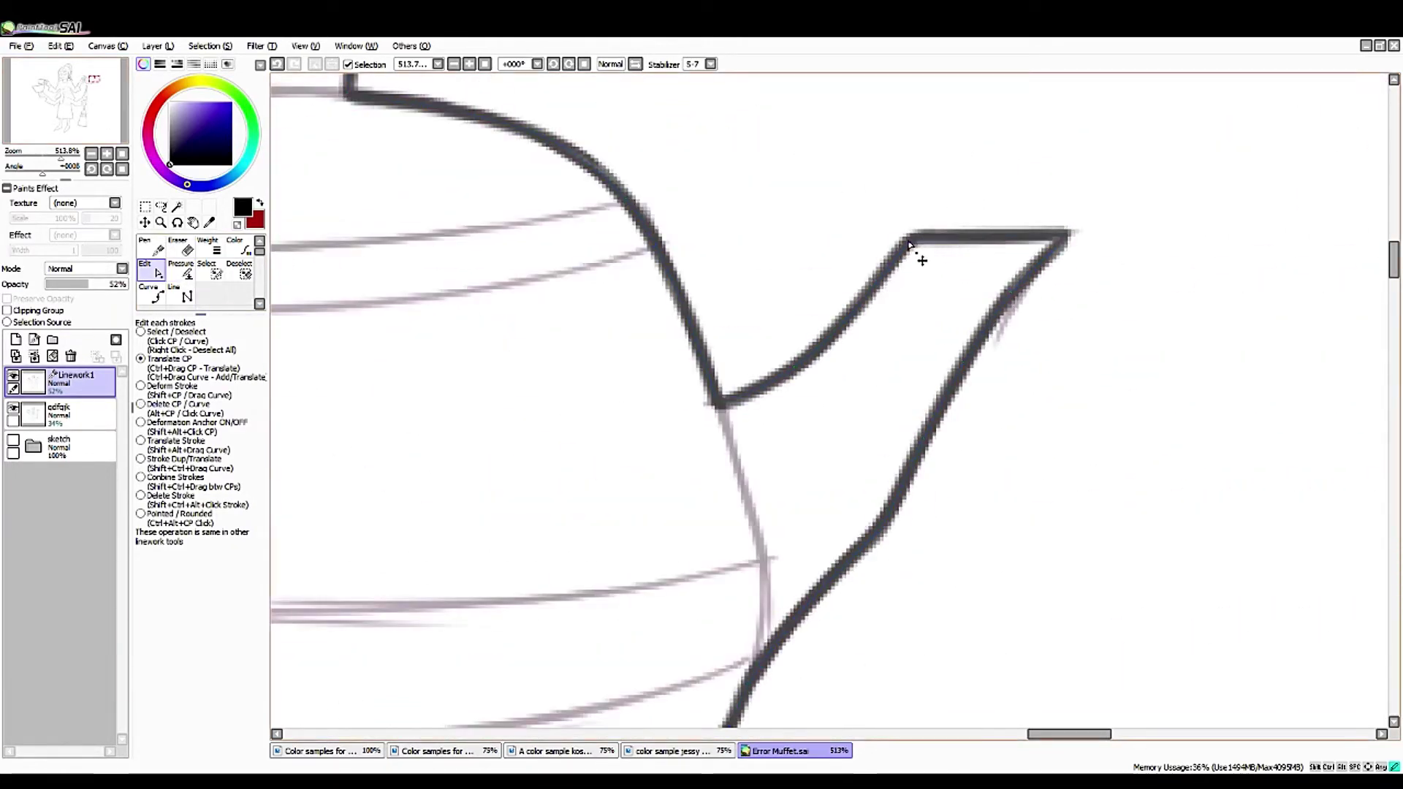
pyautogui.click(635, 65)
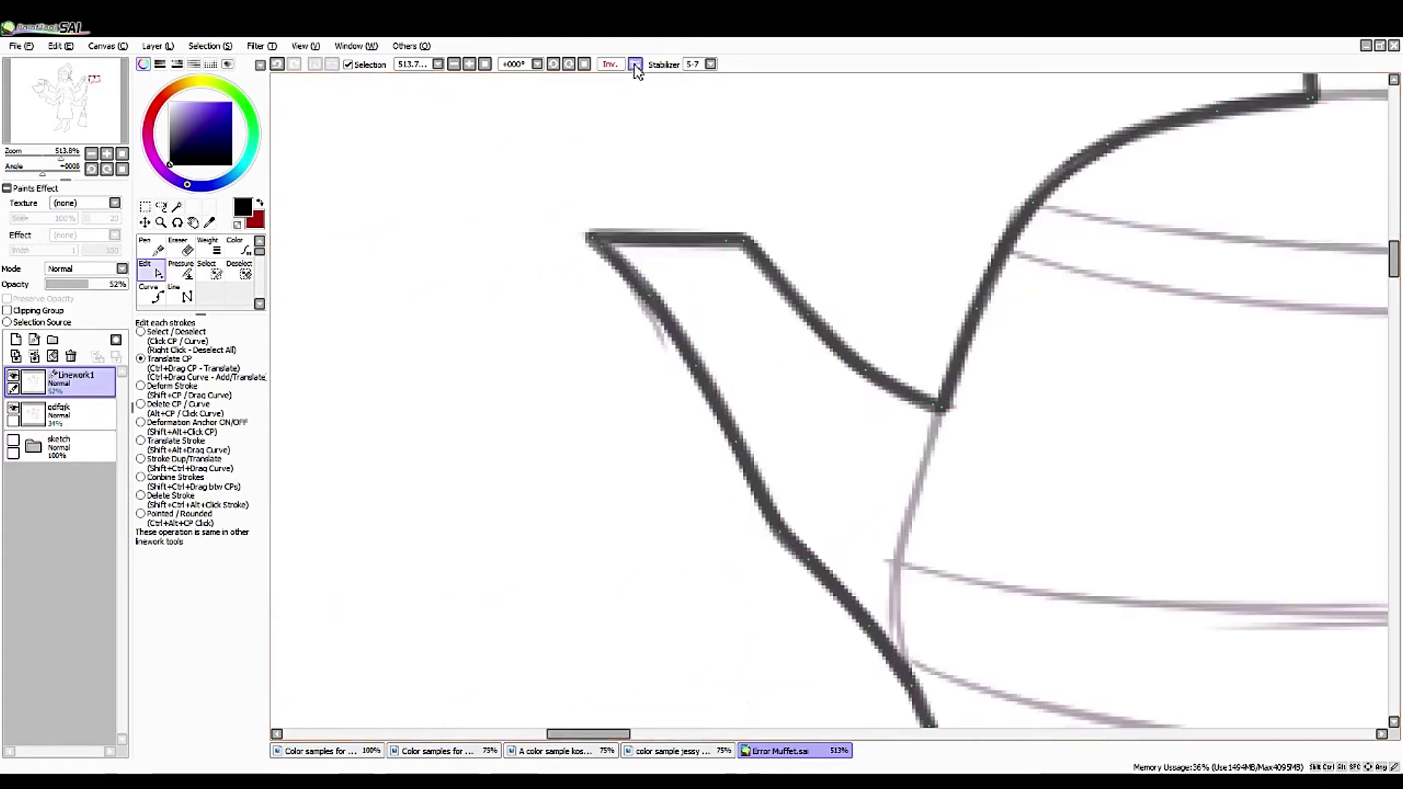
pyautogui.click(194, 224)
# - Nudge a control point on the teapot lid's slope beside the hand slightly outward
pyautogui.moveTo(914, 258); pyautogui.dragTo(523, 385)
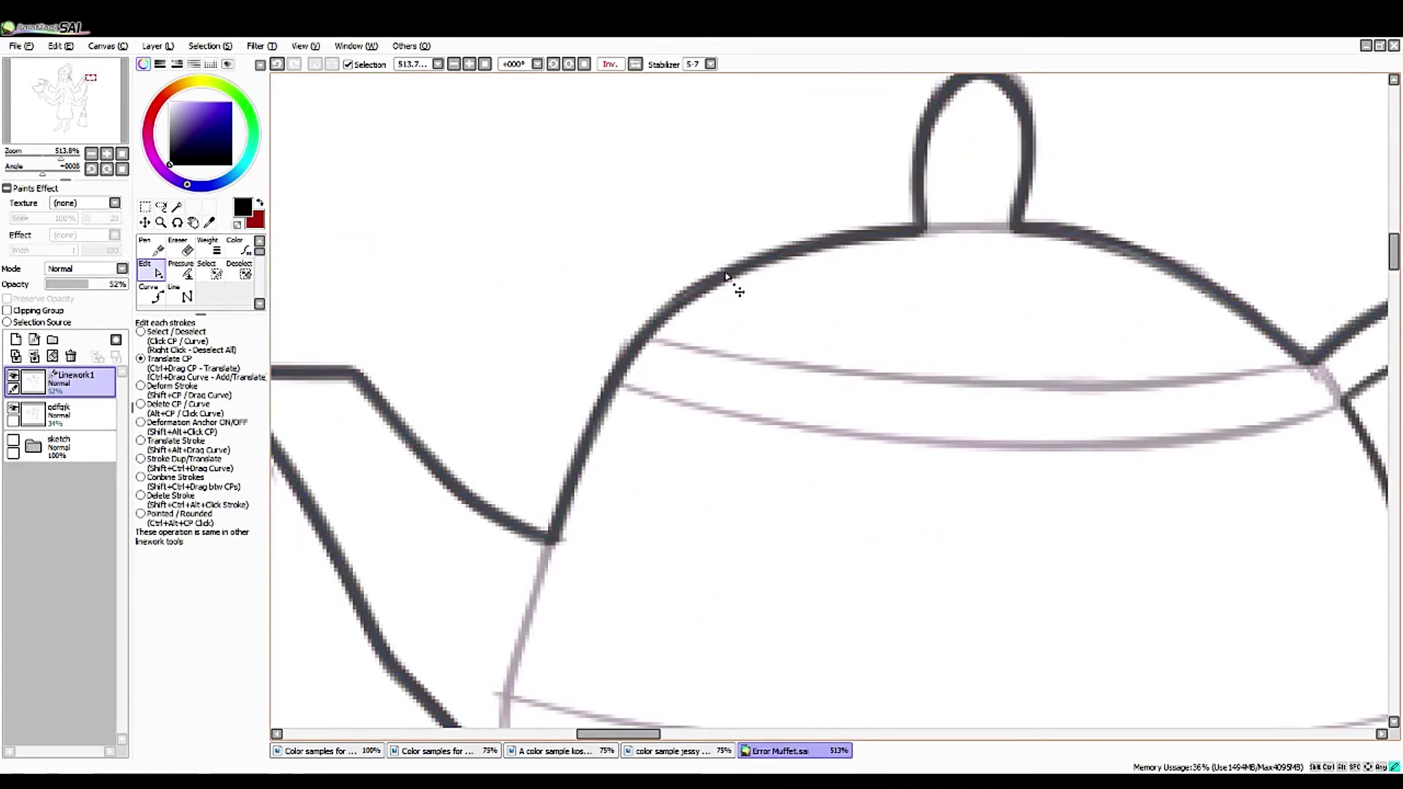
pyautogui.click(195, 222)
pyautogui.moveTo(738, 146); pyautogui.dragTo(603, 252)
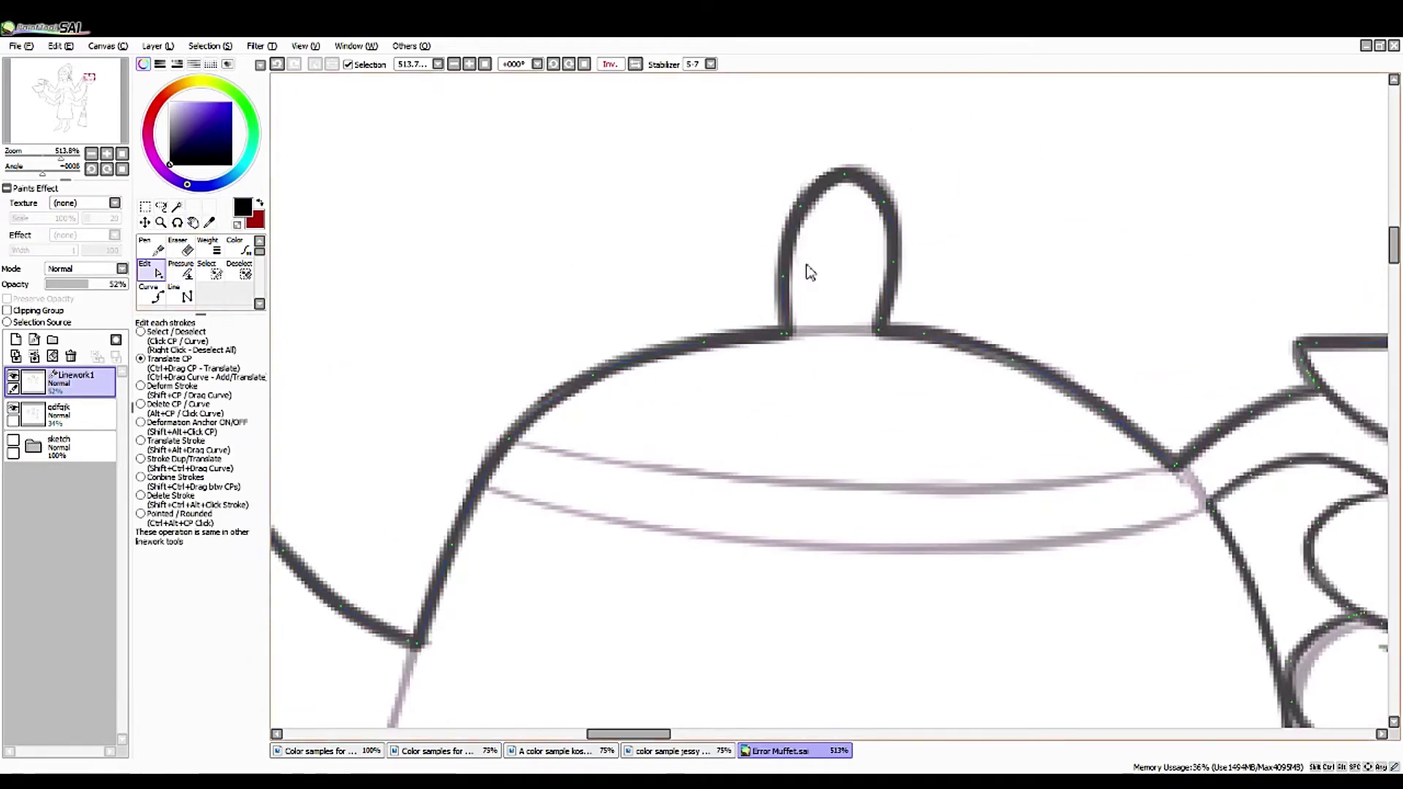
pyautogui.click(630, 66)
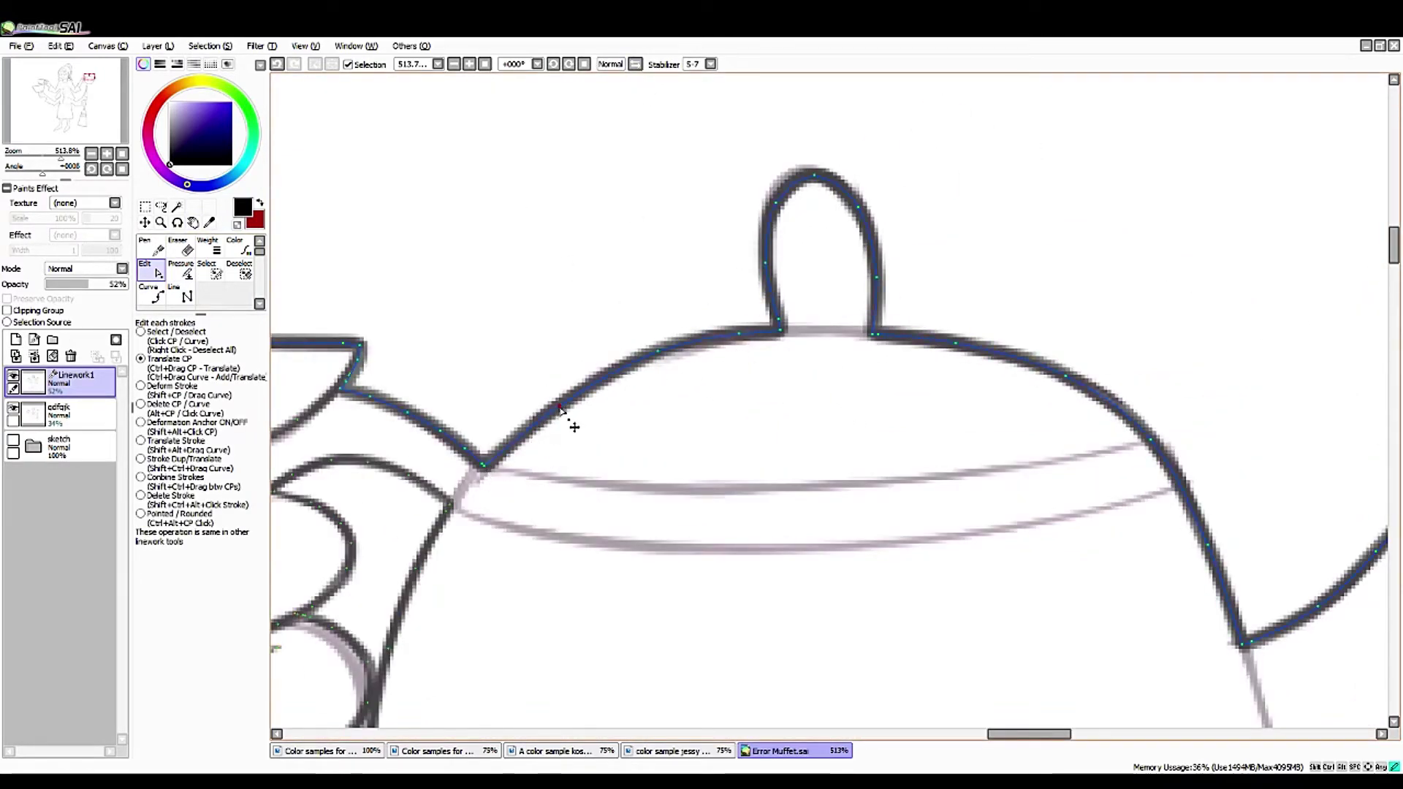
pyautogui.moveTo(560, 406); pyautogui.dragTo(556, 397)
# - Try to ink the teapot's body edge across the base of the spout with the Curve tool at size 3
pyautogui.moveTo(33, 152); pyautogui.dragTo(15, 176)
pyautogui.press('c')
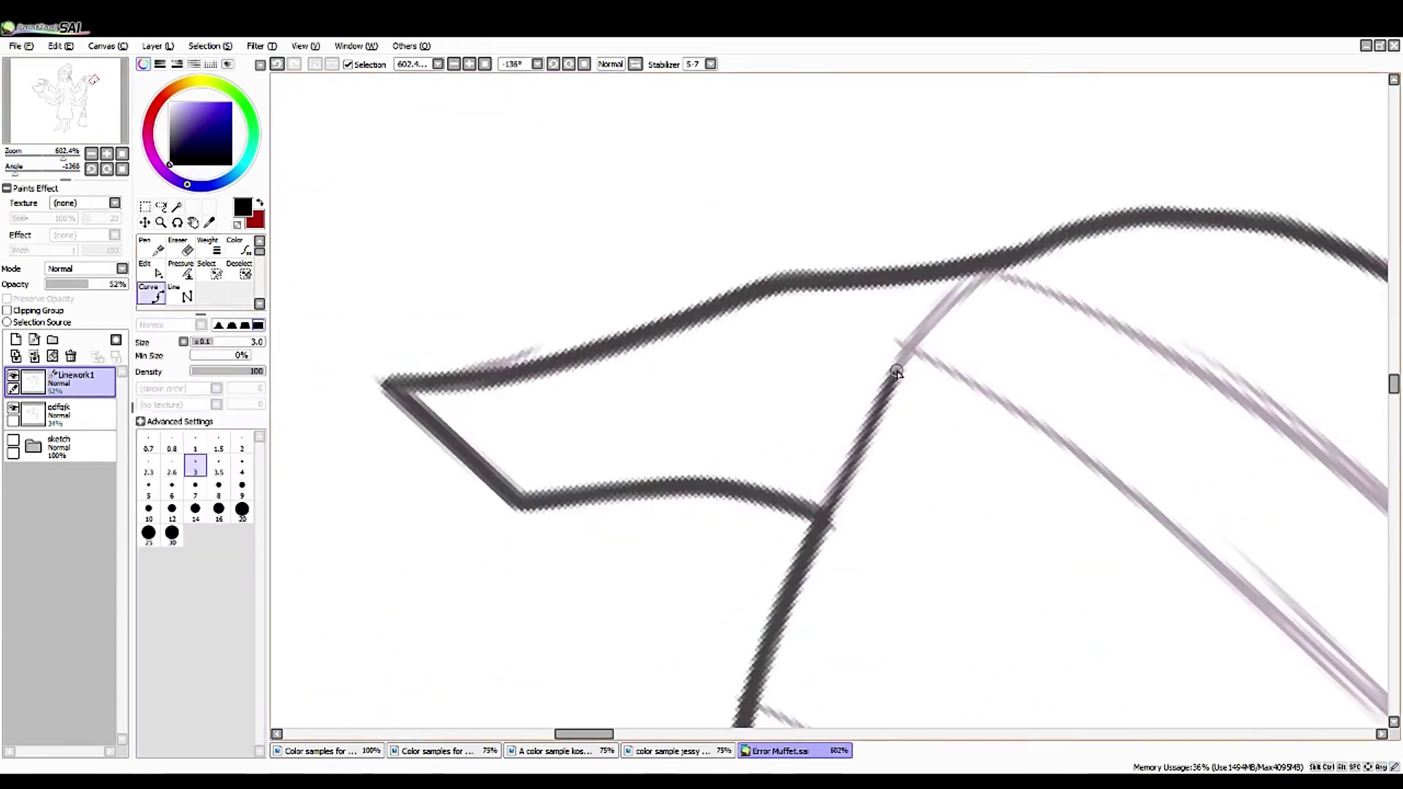
pyautogui.click(1001, 269)
pyautogui.press('e')
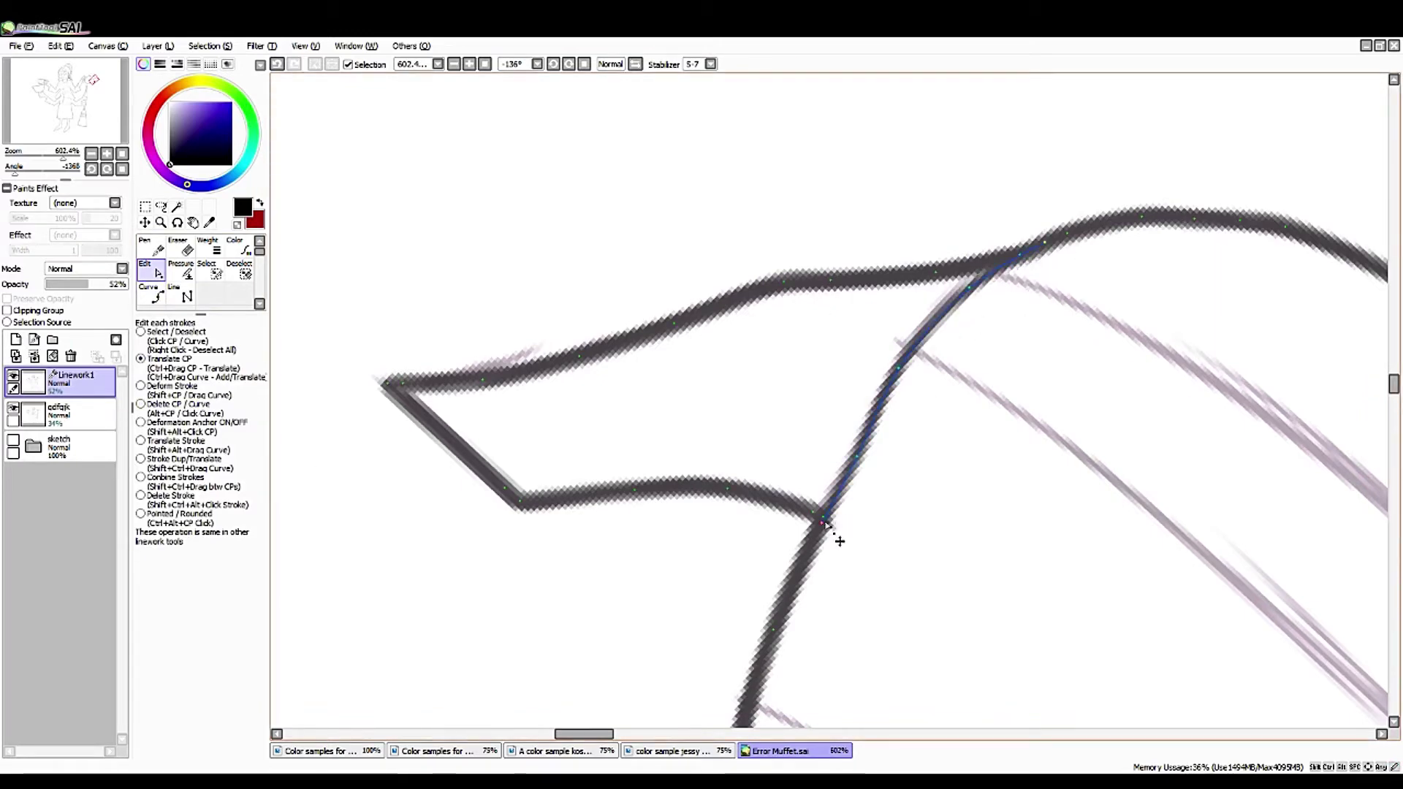
pyautogui.click(141, 495)
pyautogui.click(914, 391)
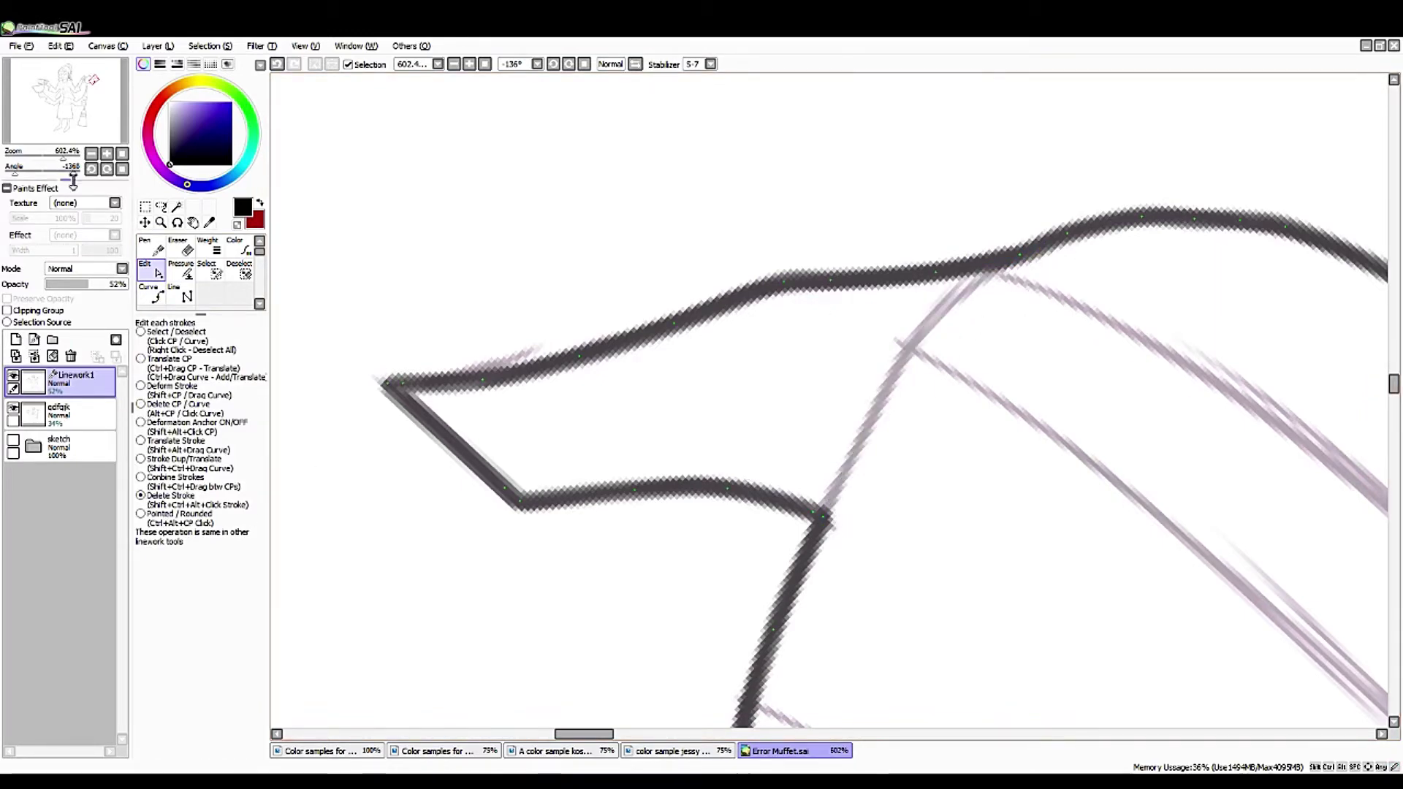
# - Ink the upper band line beneath the teapot's lid from the hand-side corner to the opposite outline with the Curve tool at size 3
pyautogui.click(91, 169)
pyautogui.click(73, 110)
pyautogui.moveTo(73, 109); pyautogui.dragTo(69, 110)
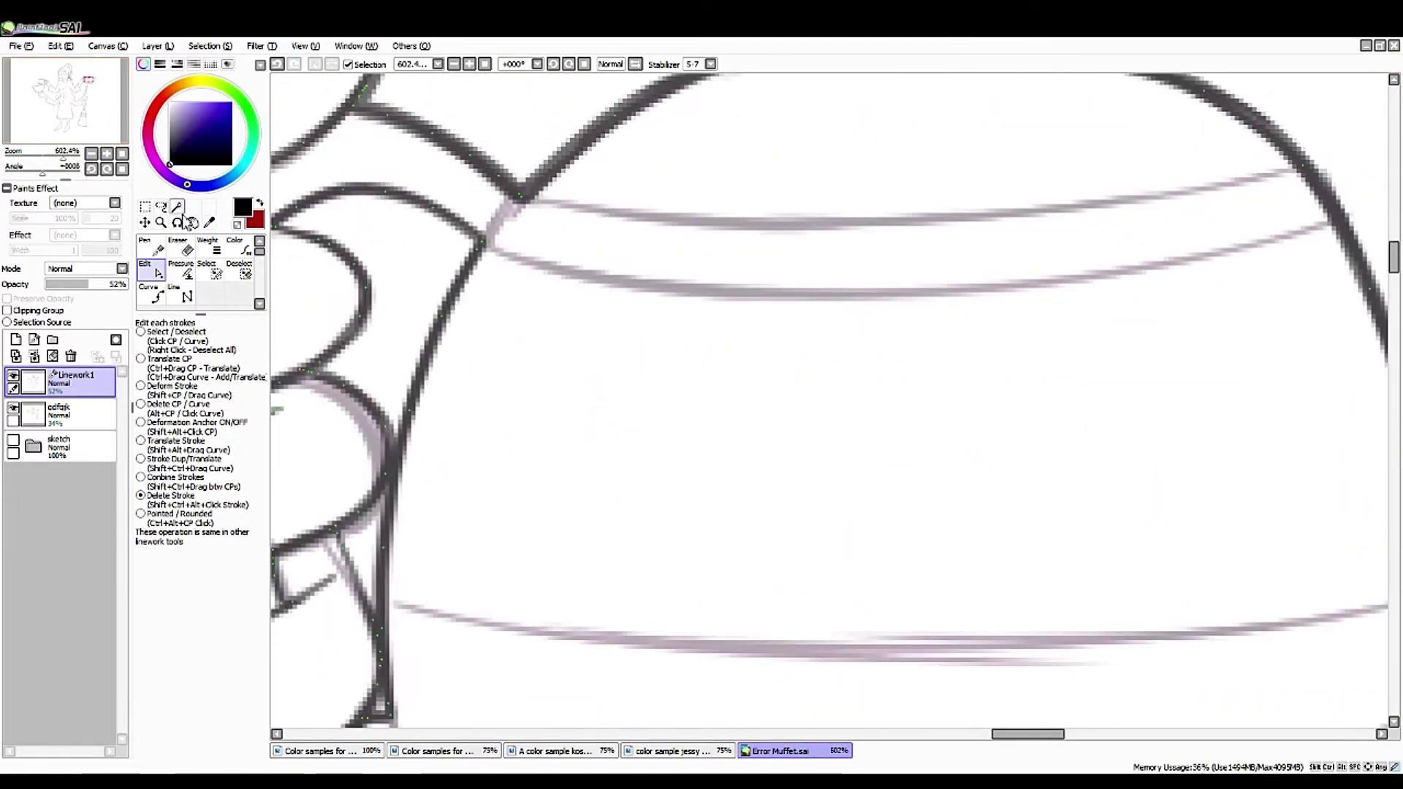
pyautogui.click(150, 294)
pyautogui.click(520, 198)
pyautogui.click(796, 231)
pyautogui.click(976, 225)
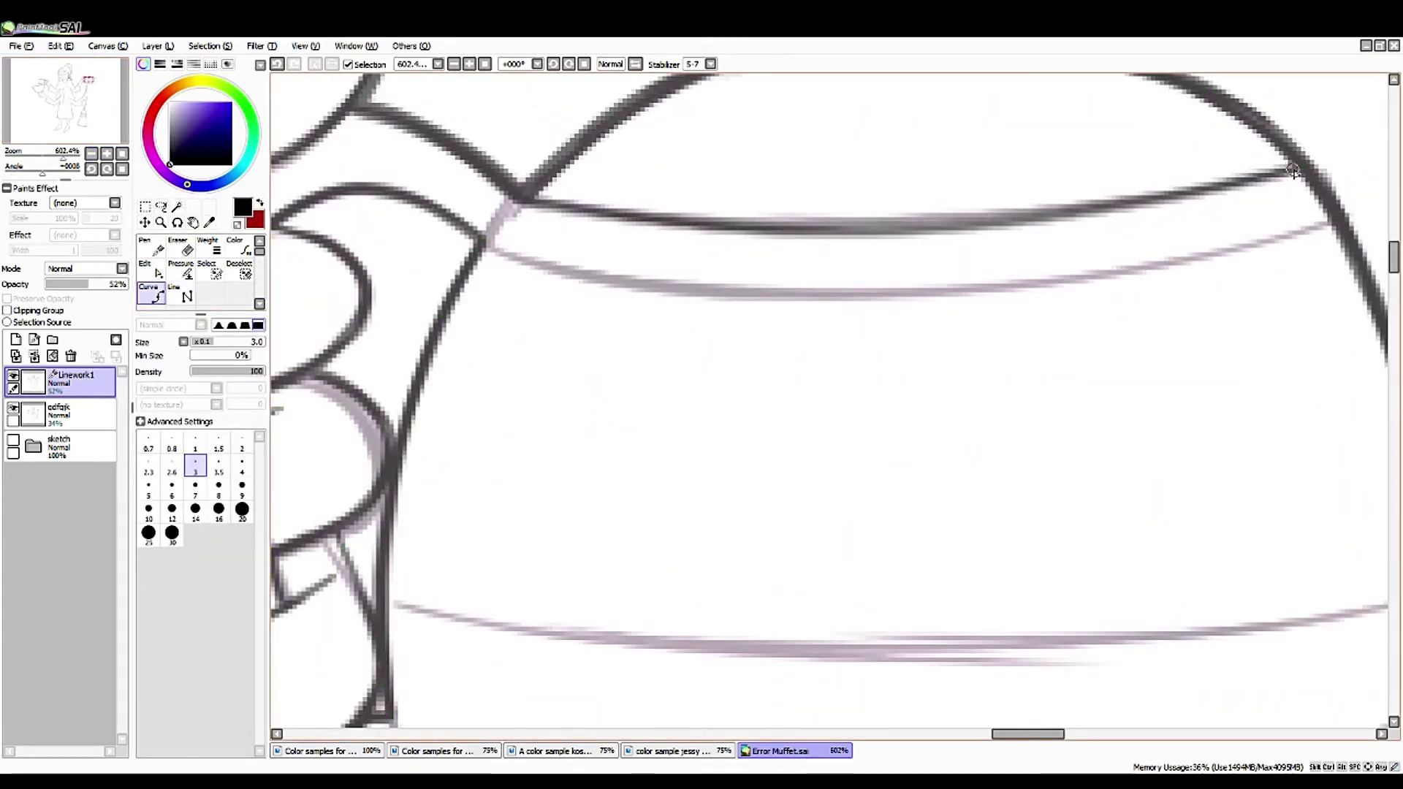
pyautogui.click(1301, 170)
pyautogui.doubleClick(941, 385)
# - Remove the stray closing segment of the upper band curve and shift its control points to smooth the line along the sketch
pyautogui.click(150, 270)
pyautogui.click(141, 406)
pyautogui.click(942, 385)
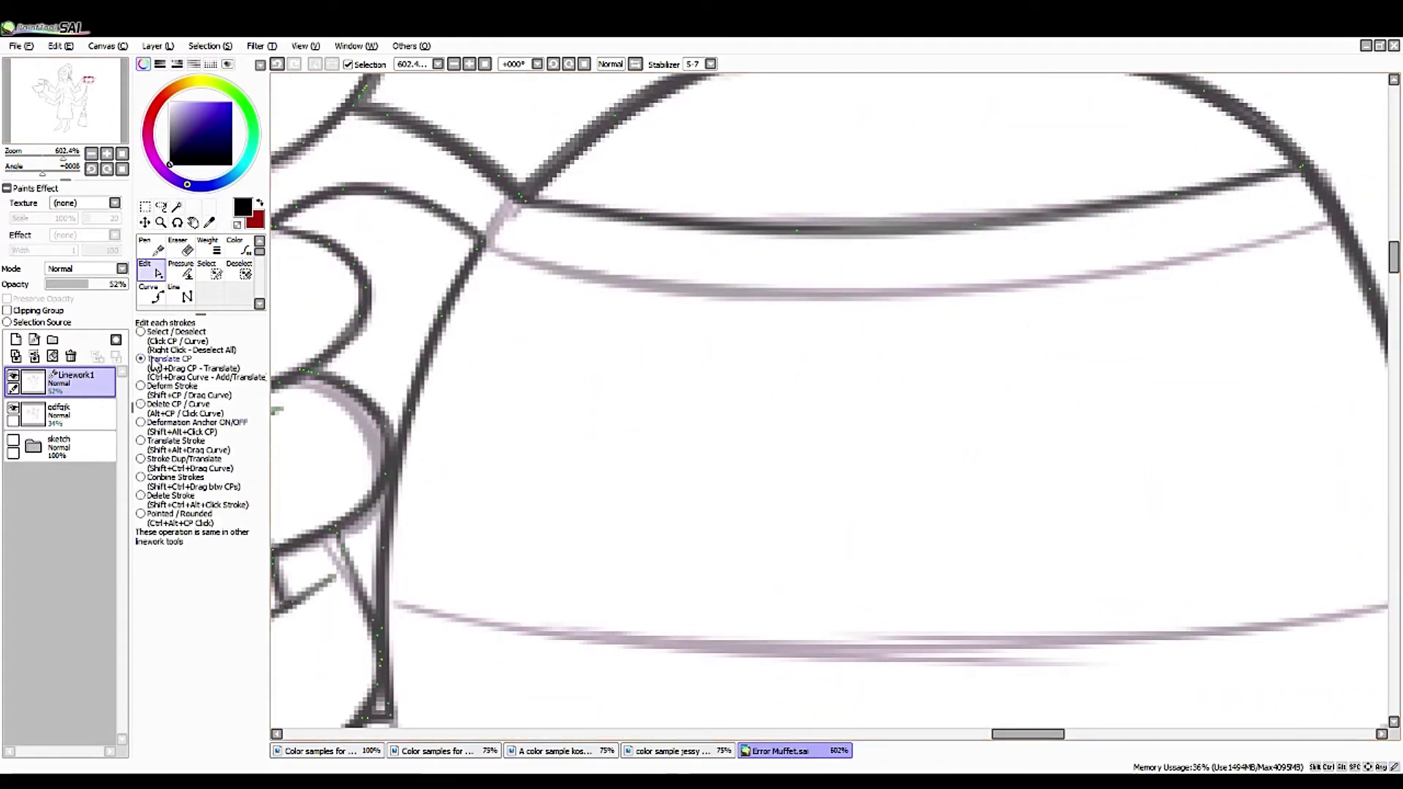
pyautogui.moveTo(797, 231); pyautogui.dragTo(796, 228)
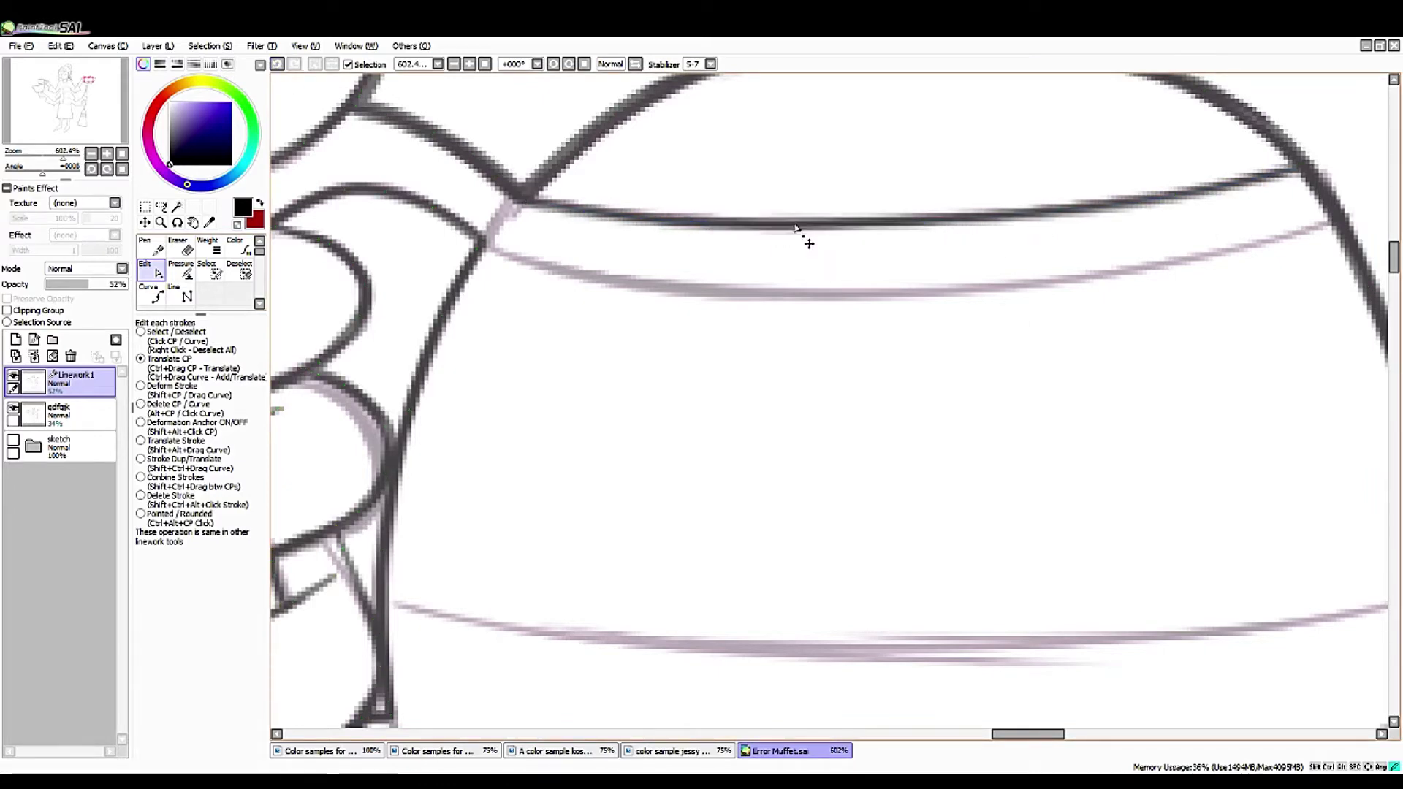
pyautogui.click(635, 64)
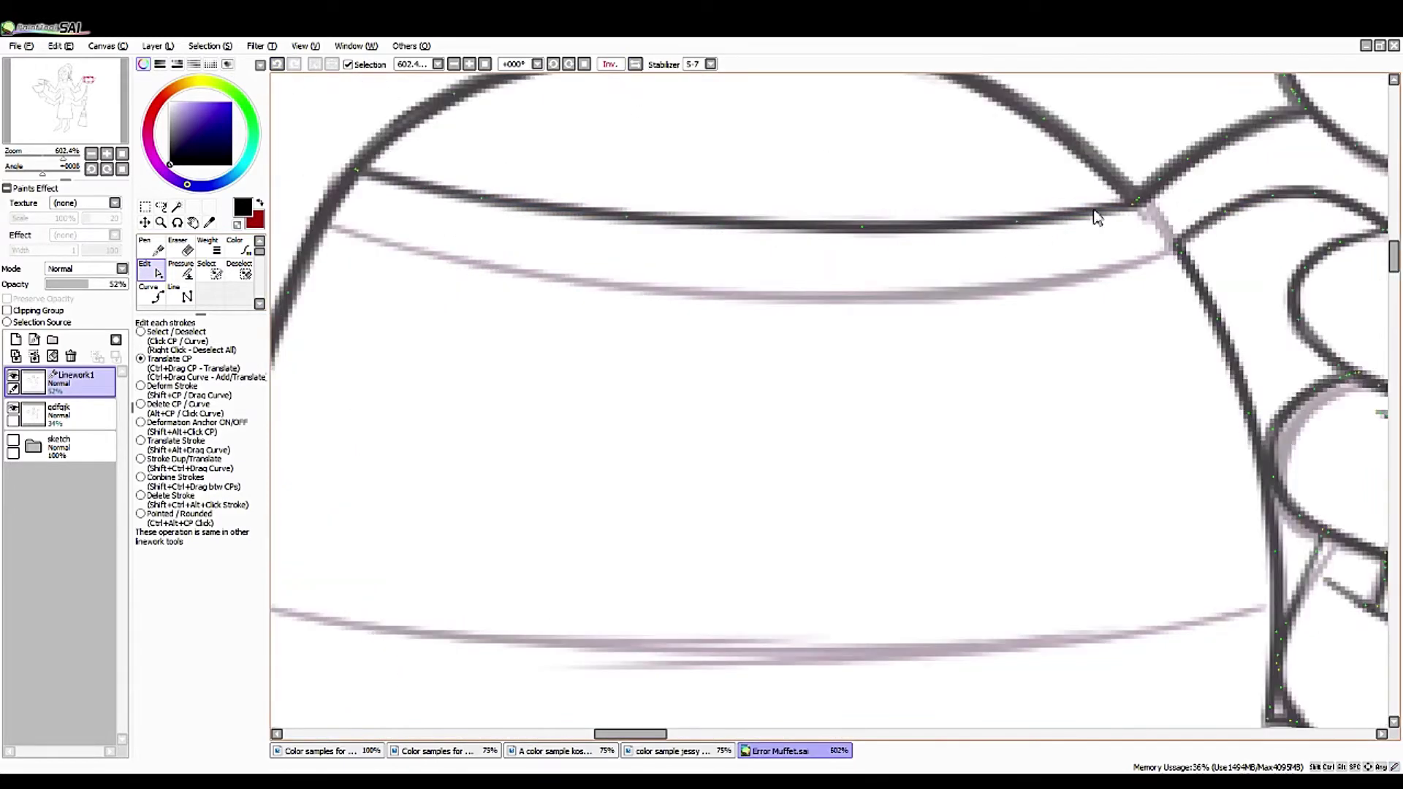
pyautogui.moveTo(691, 223); pyautogui.dragTo(685, 228)
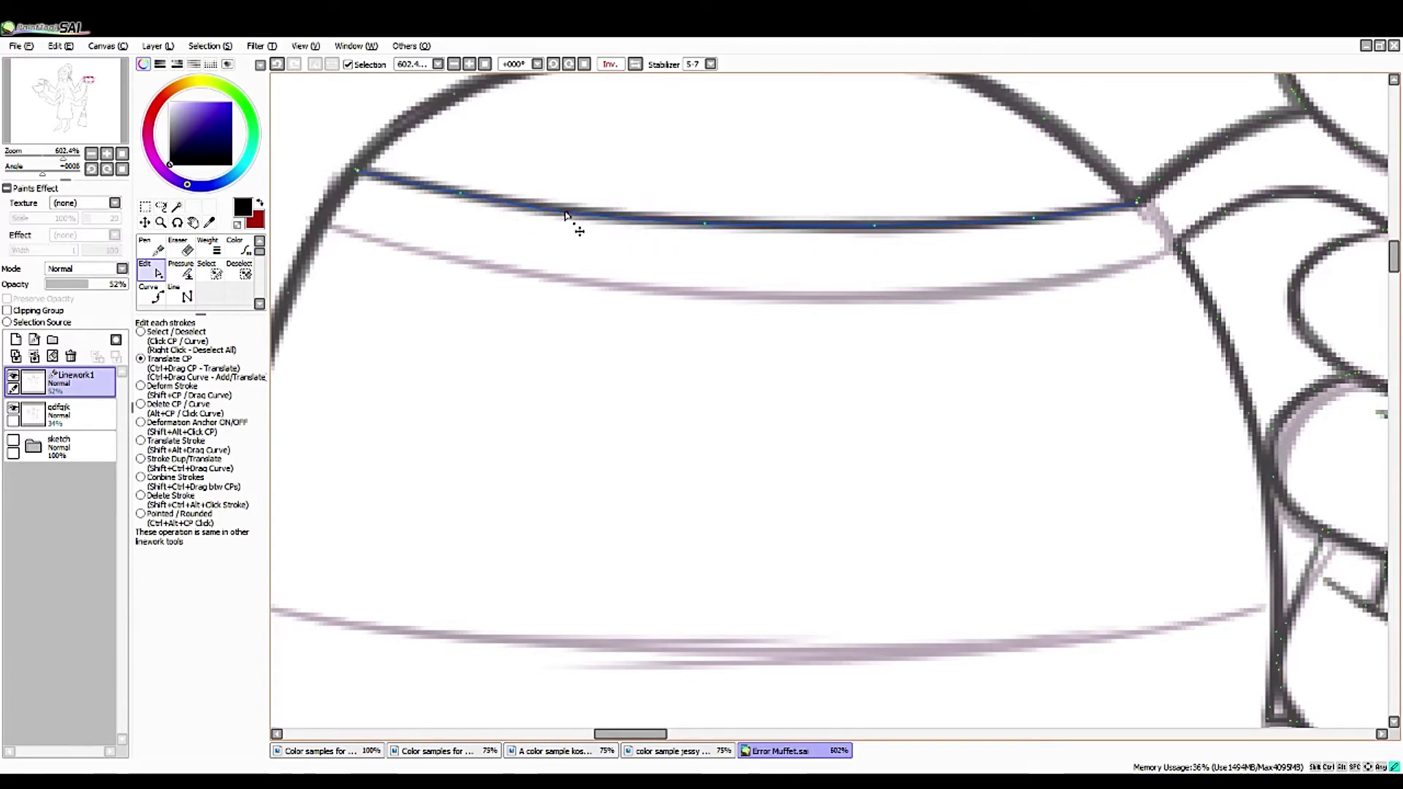
# - Reduce the stroke weight of the teapot's upper band line with the Weight tool
pyautogui.moveTo(68, 157)
pyautogui.mouseDown()
pyautogui.moveTo(44, 158)
pyautogui.moveTo(63, 158)
pyautogui.mouseUp()
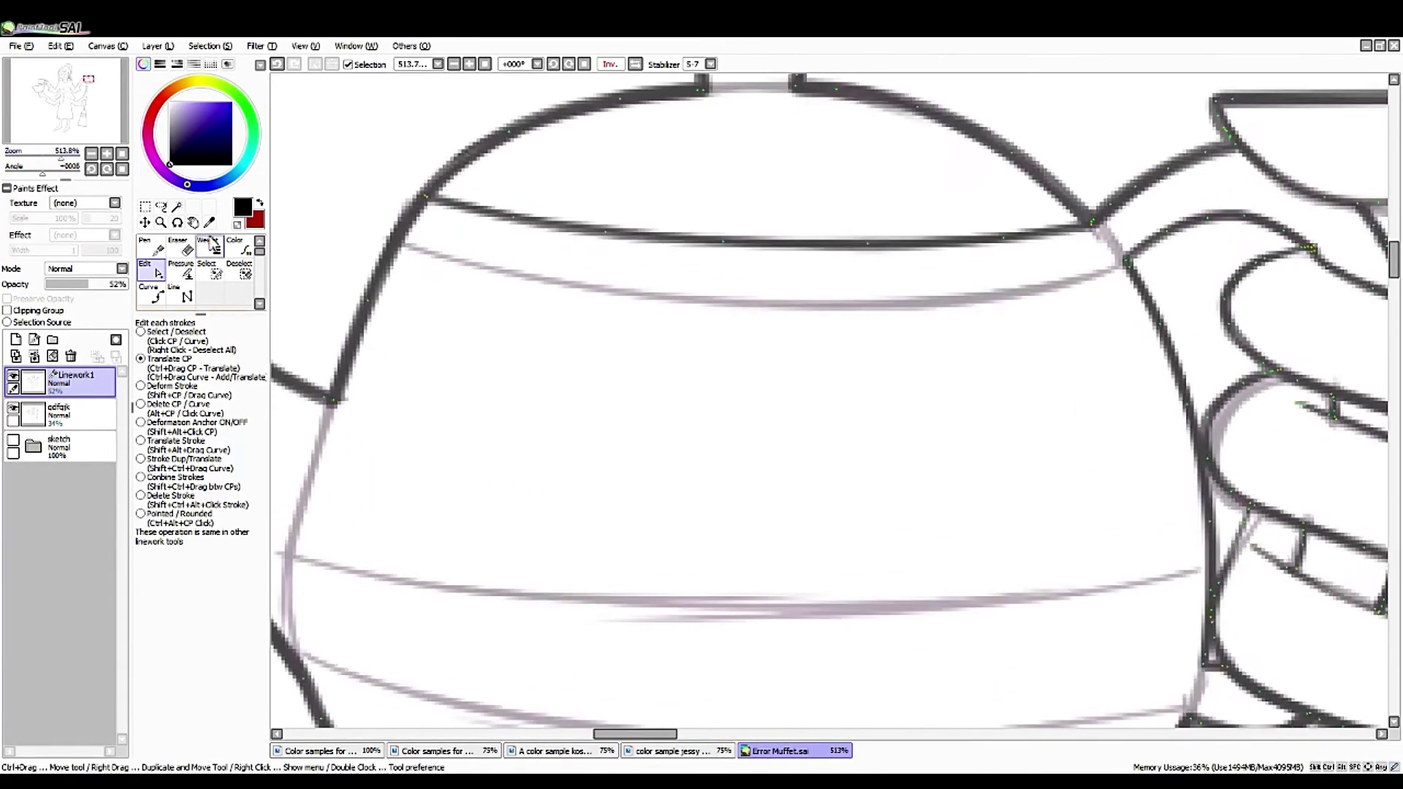
pyautogui.click(211, 245)
pyautogui.click(150, 271)
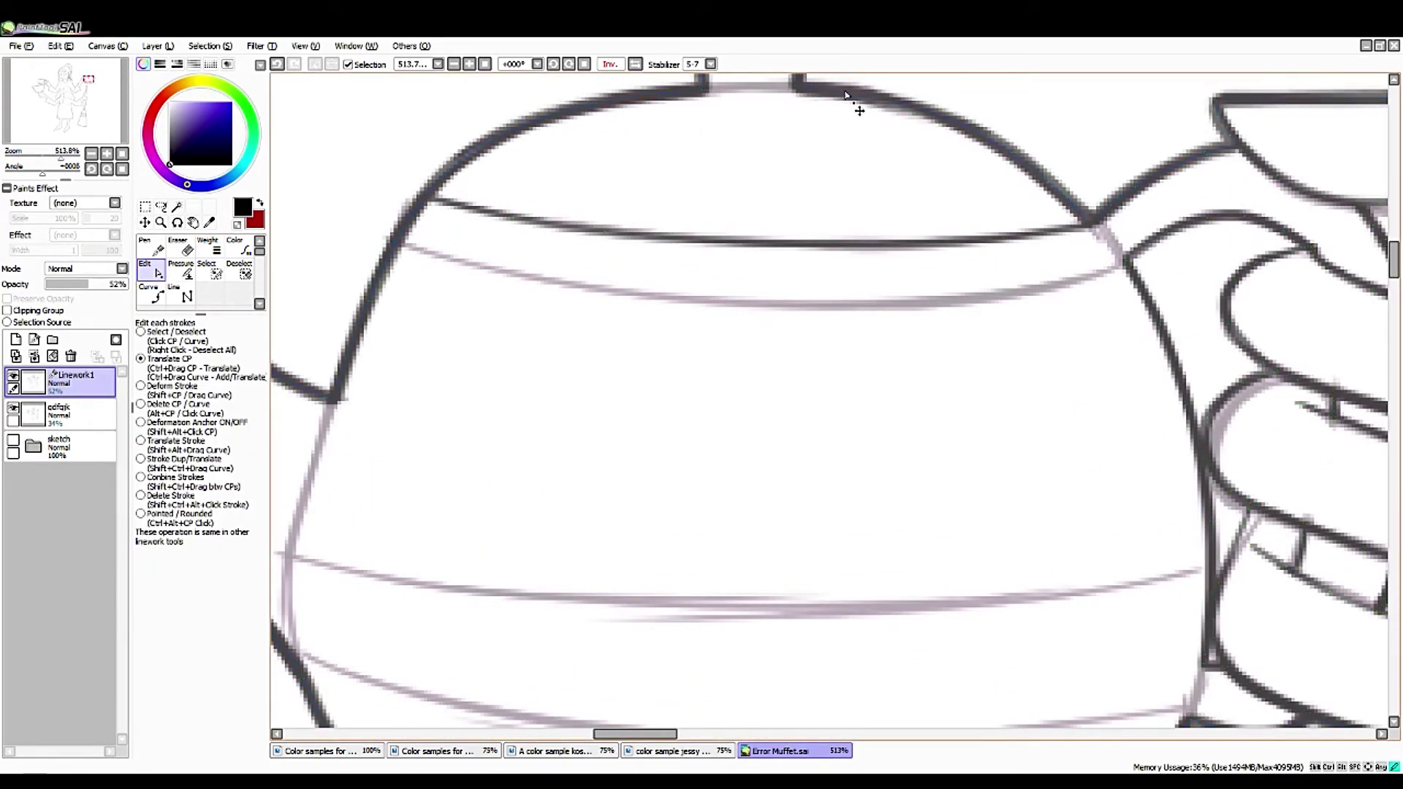
# - Ink the second upper band line across the teapot with the Curve tool at size 3, remove its stray closing segment, and thin it
pyautogui.press('h')
pyautogui.press('c')
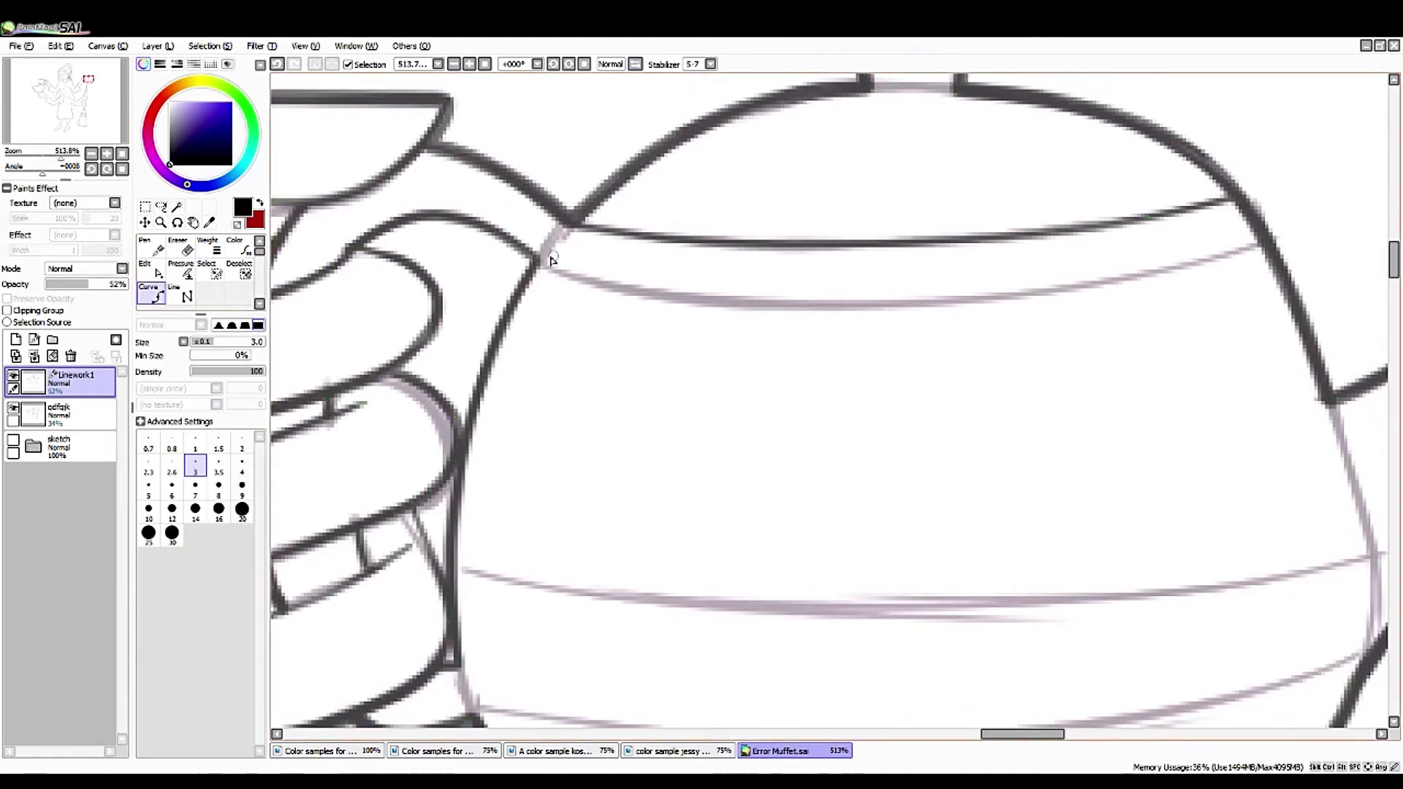
pyautogui.click(553, 260)
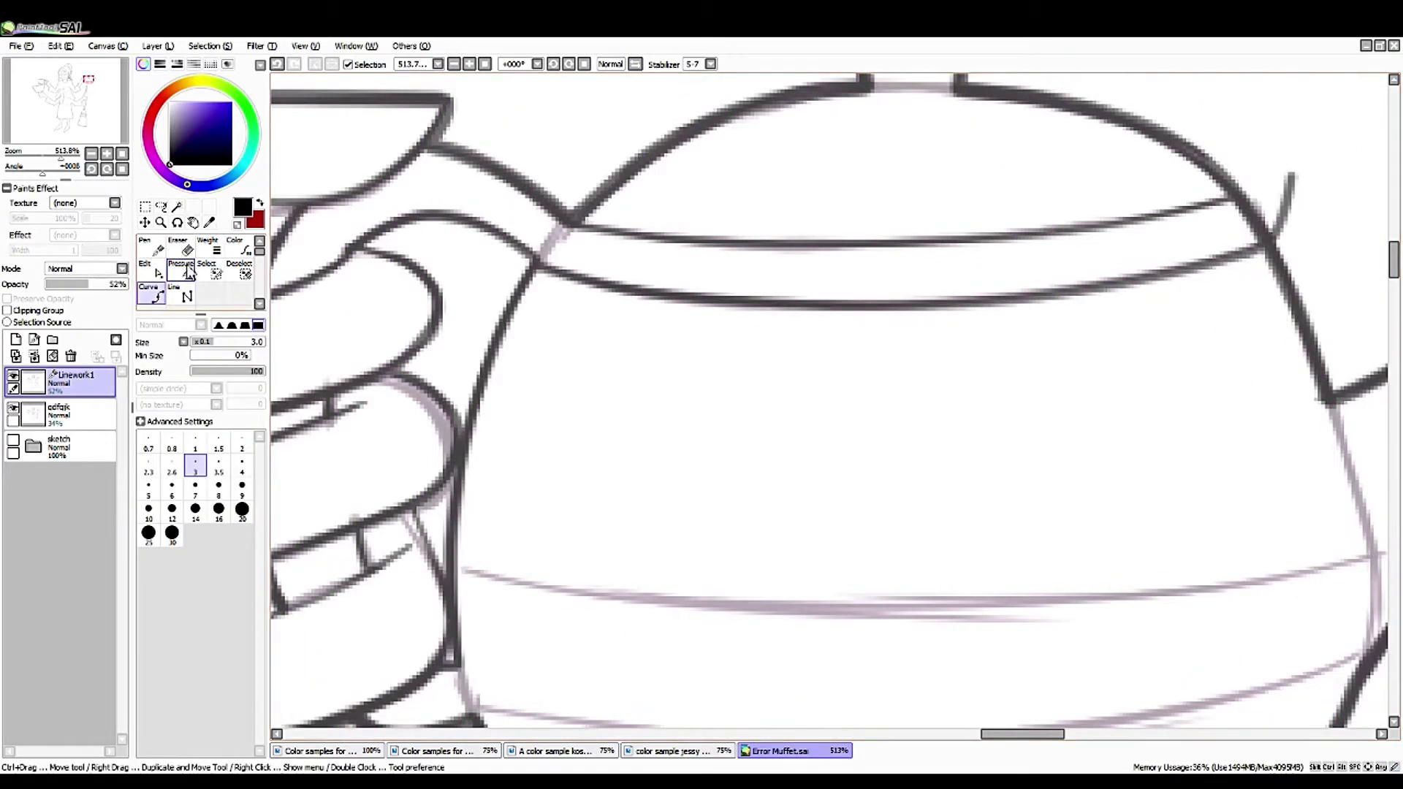
pyautogui.press('ctrl')
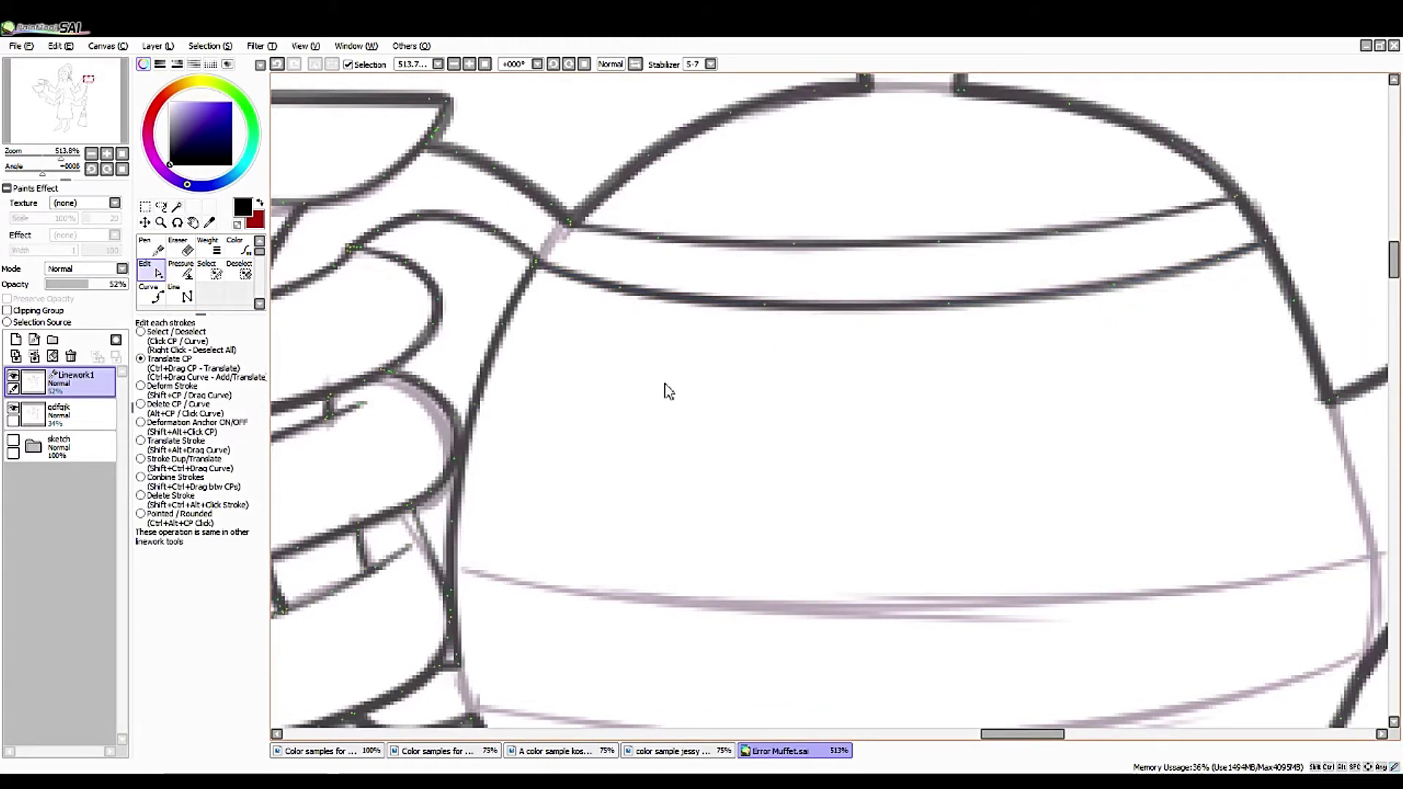
pyautogui.click(208, 247)
# - Ink the two lower band lines across the teapot's body along the sketch with the Curve tool at size 3
pyautogui.moveTo(57, 157)
pyautogui.mouseDown()
pyautogui.moveTo(18, 155)
pyautogui.moveTo(57, 155)
pyautogui.moveTo(73, 173)
pyautogui.mouseUp()
pyautogui.click(151, 292)
pyautogui.click(471, 607)
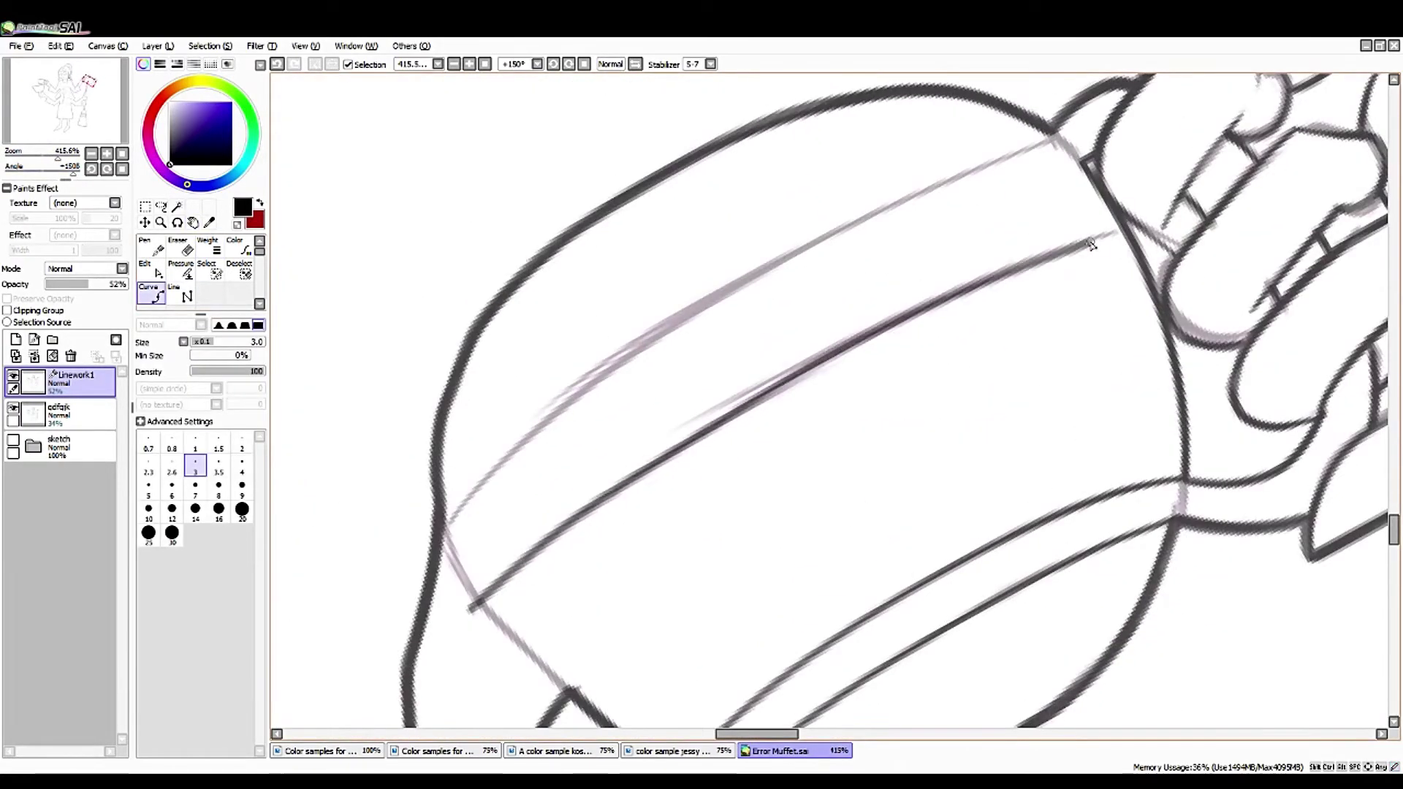
pyautogui.click(1118, 232)
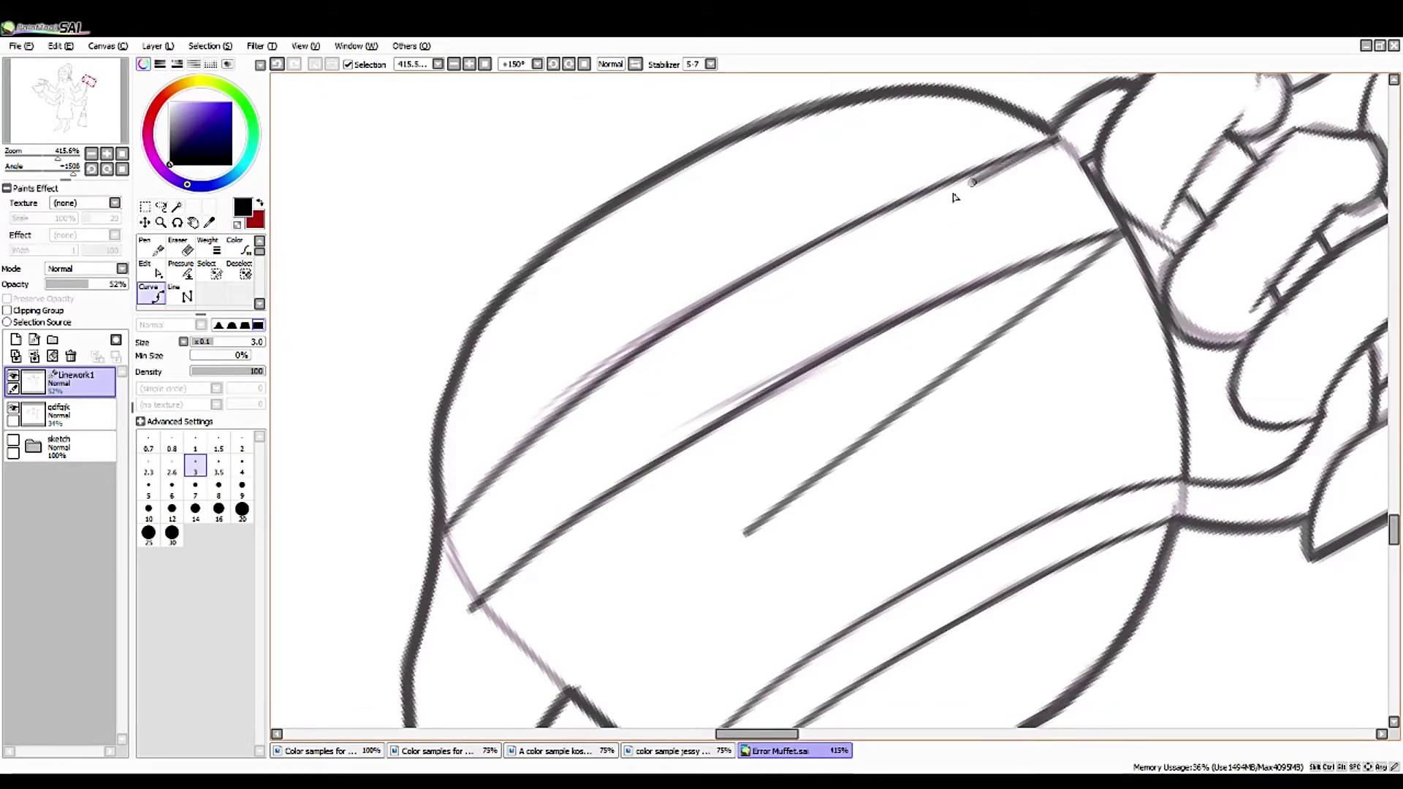
# - Delete the stray closing segments from the teapot's two lower band curves
pyautogui.press('ctrl')
pyautogui.moveTo(766, 529); pyautogui.dragTo(146, 300)
pyautogui.press('ctrl')
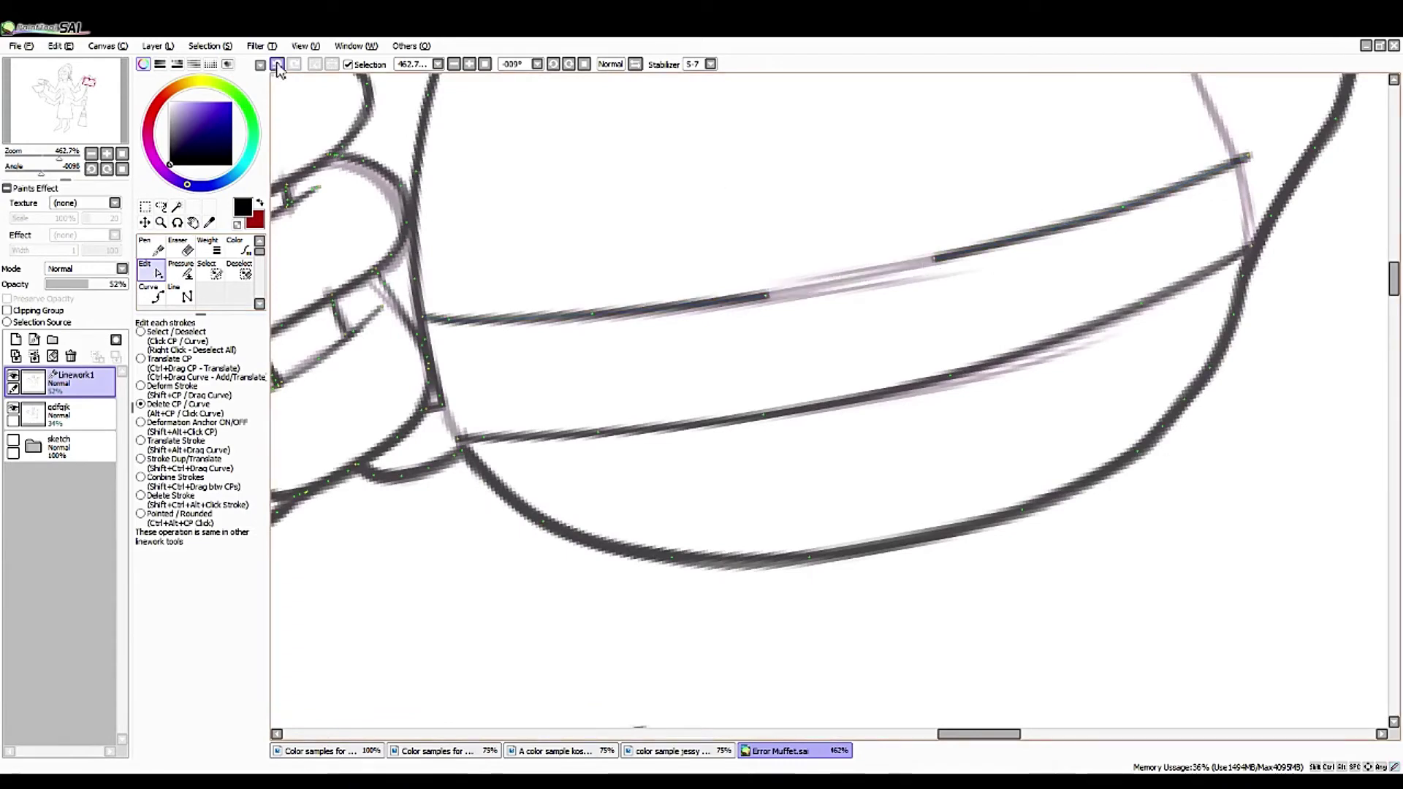
# - Shift the control points of the two lower band lines so they follow the sketch and meet the teapot's outline
pyautogui.moveTo(763, 300)
pyautogui.mouseDown()
pyautogui.moveTo(928, 282)
pyautogui.moveTo(761, 304)
pyautogui.mouseUp()
pyautogui.moveTo(1251, 160); pyautogui.dragTo(1242, 167)
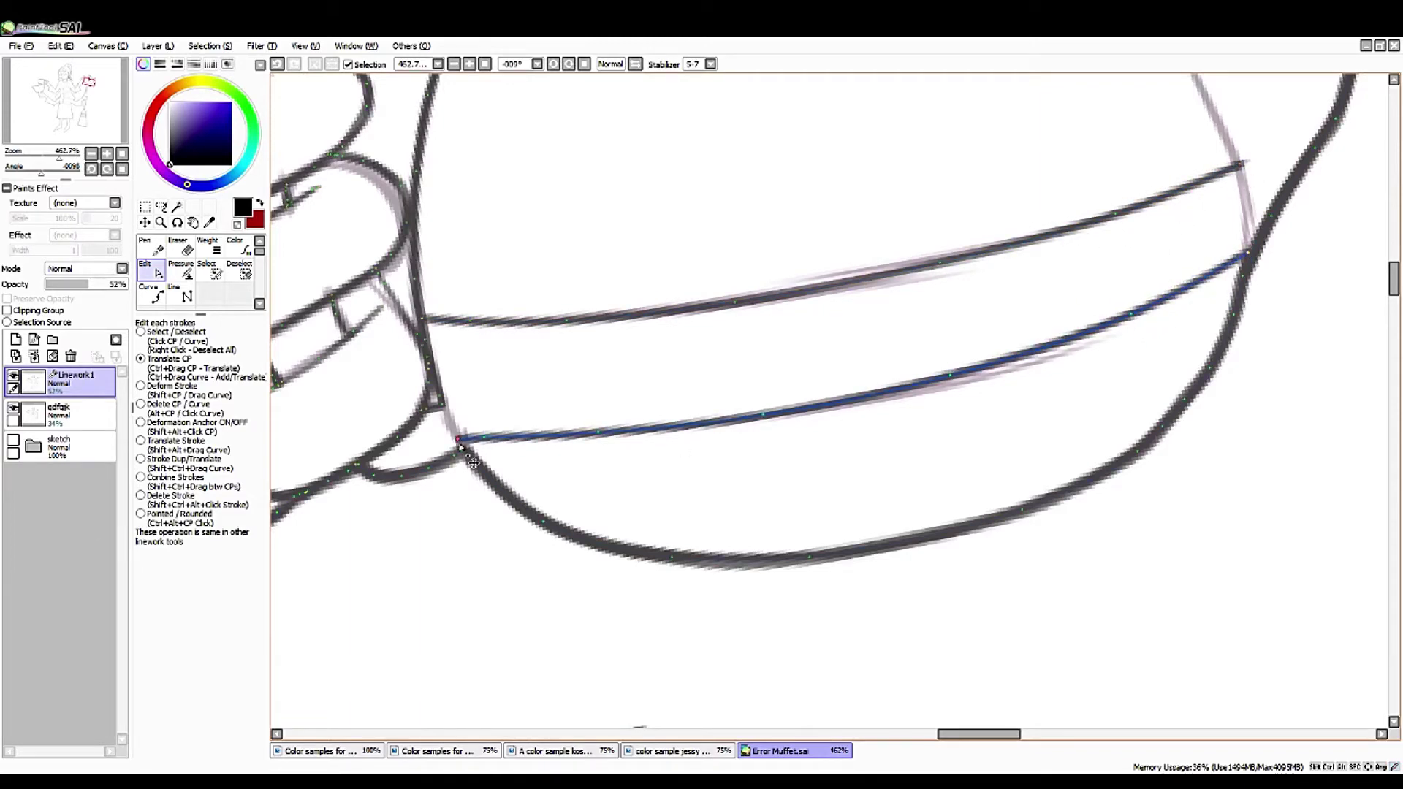
pyautogui.moveTo(482, 438); pyautogui.dragTo(465, 444)
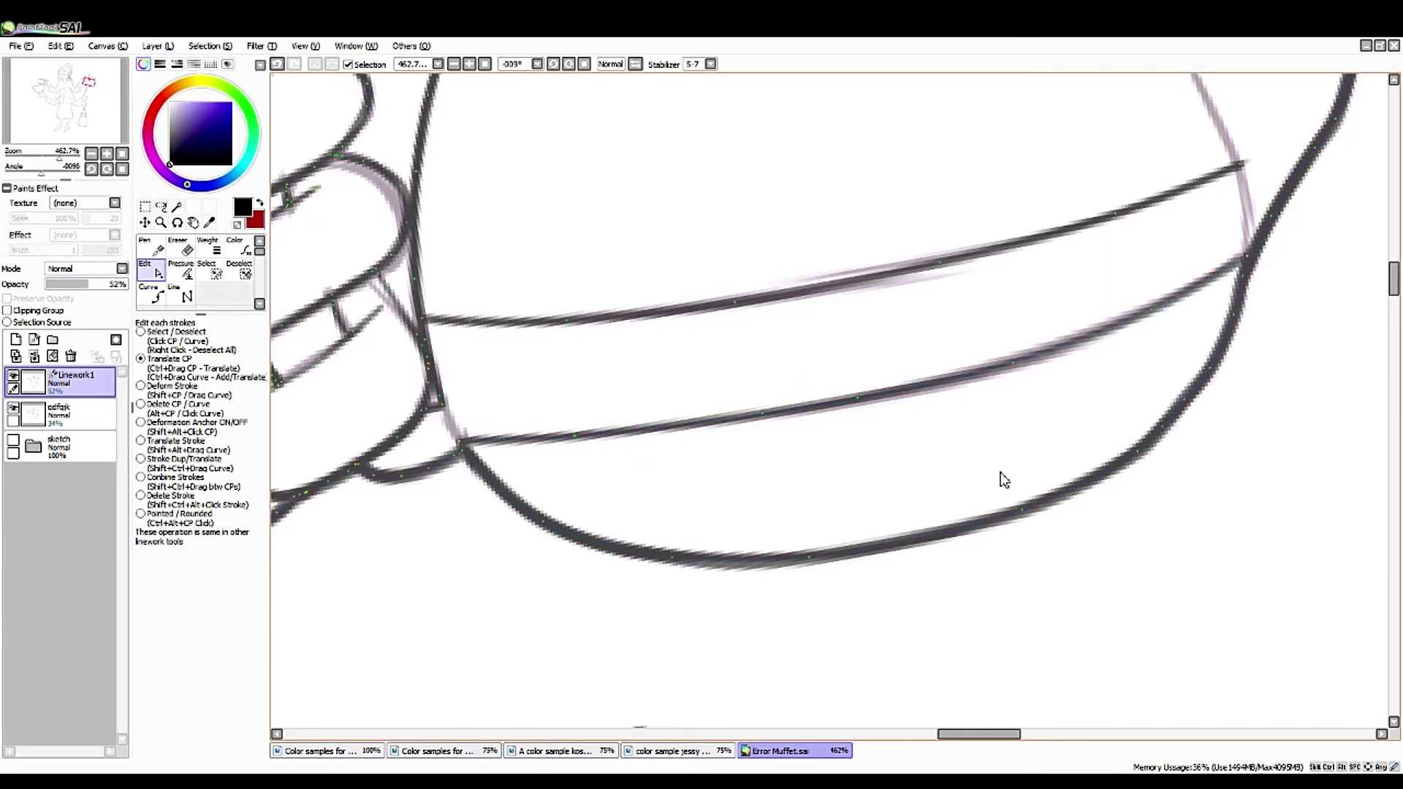
pyautogui.moveTo(1003, 480); pyautogui.dragTo(797, 403)
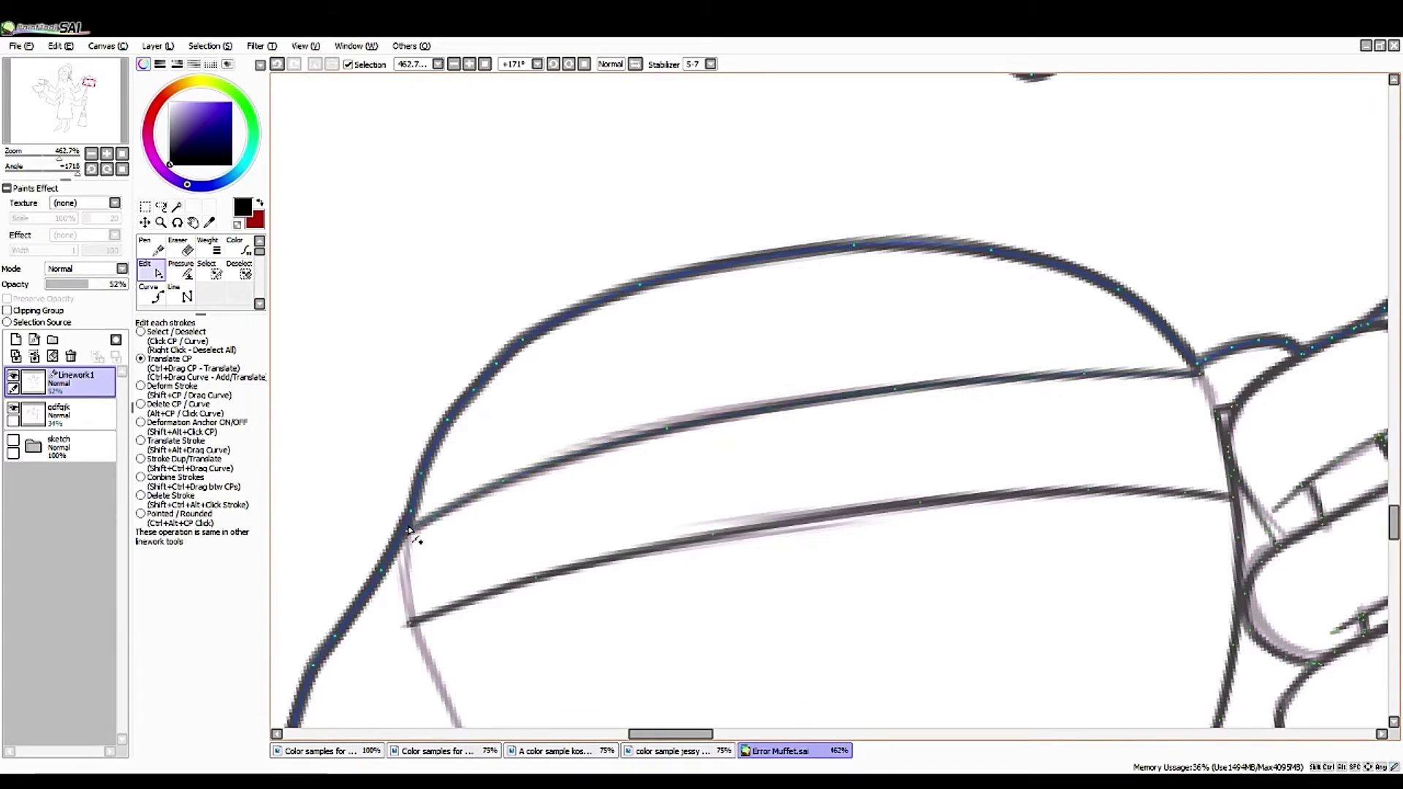
# - Thin the lower band lines with the Weight tool at size 2.3 while the sketch layer is temporarily hidden
pyautogui.click(53, 169)
pyautogui.moveTo(53, 169)
pyautogui.mouseDown()
pyautogui.moveTo(22, 153)
pyautogui.moveTo(52, 152)
pyautogui.mouseUp()
pyautogui.click(13, 405)
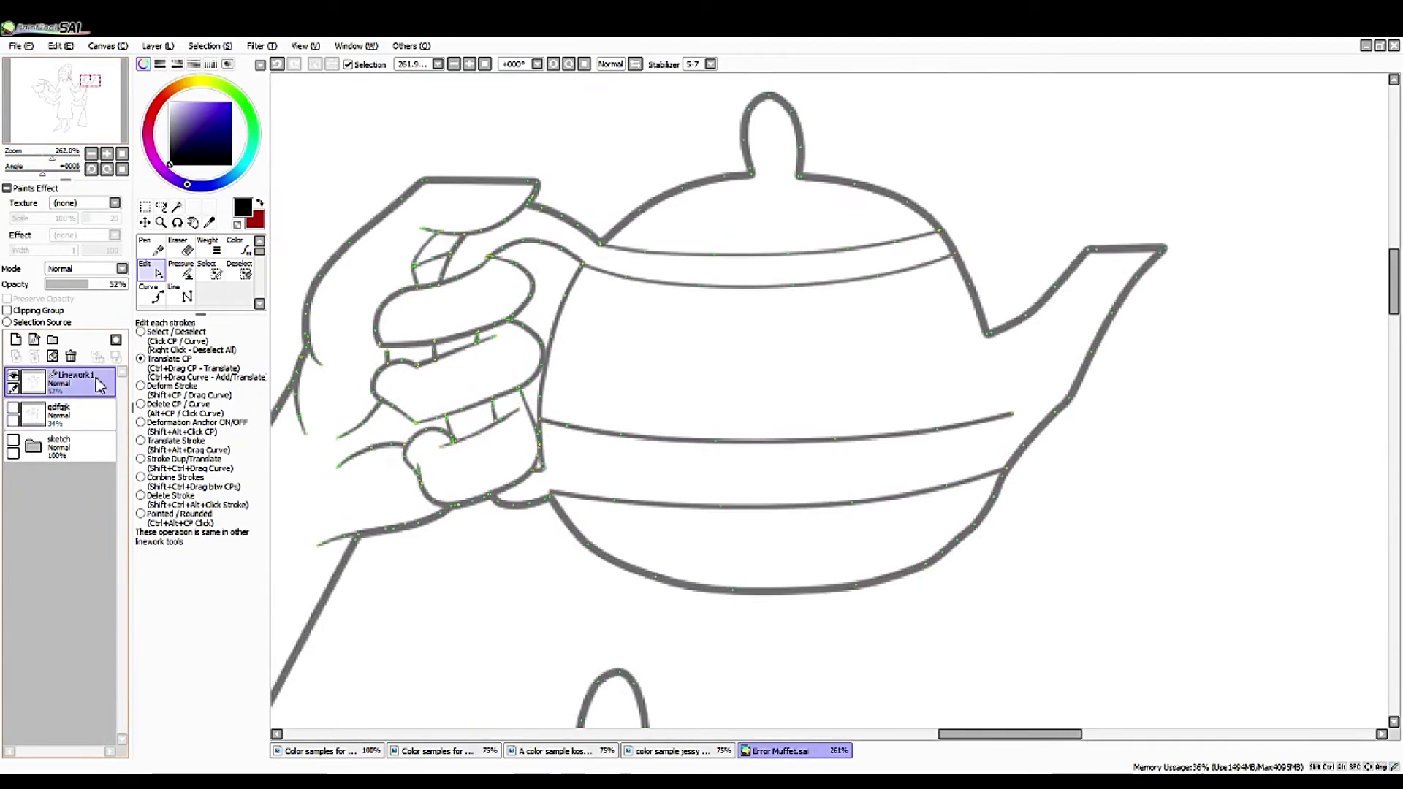
pyautogui.click(208, 247)
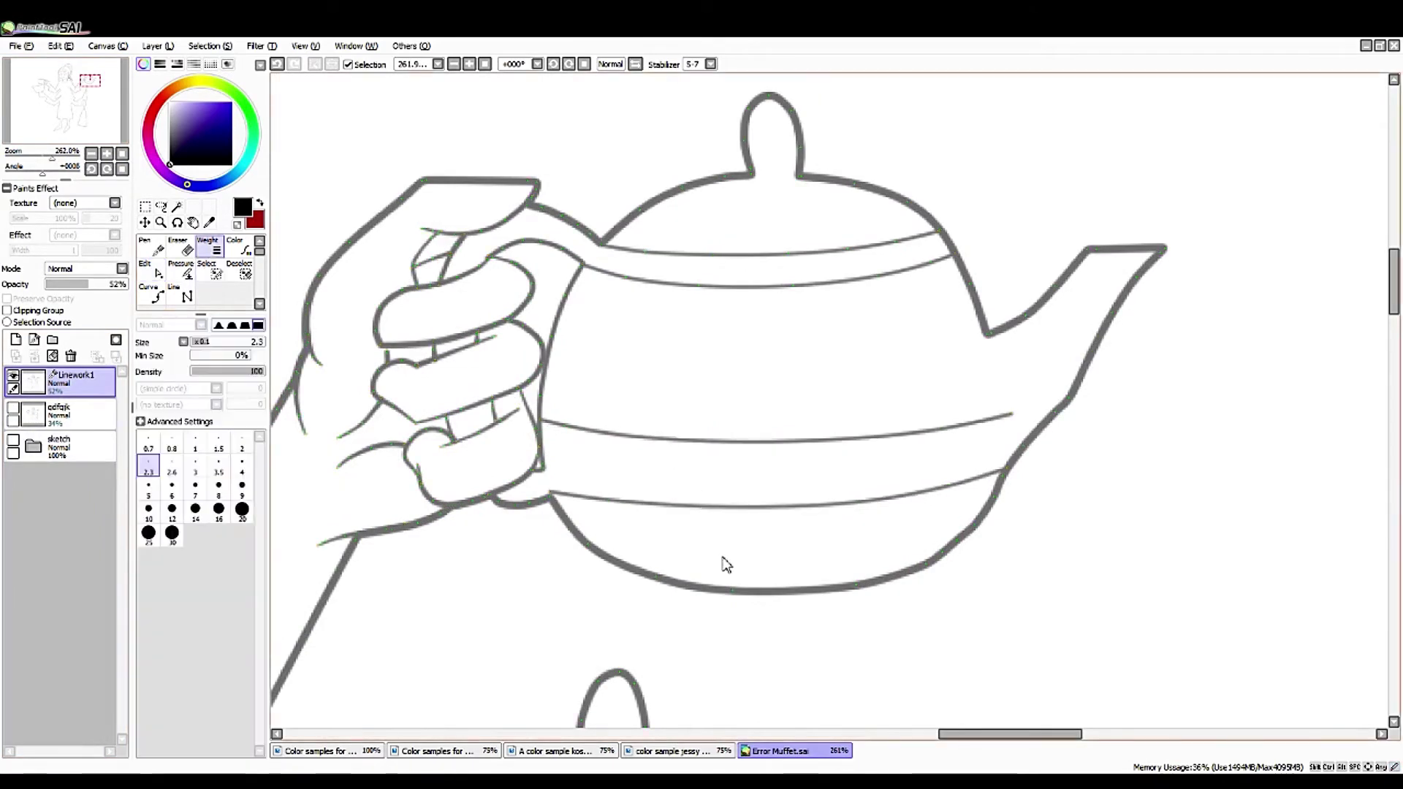
pyautogui.click(12, 405)
# - Ink the teapot's body edge across the base of the spout with the Curve tool at size 3 and delete its stray closing segment
pyautogui.click(151, 292)
pyautogui.scroll(4, 51, 128)
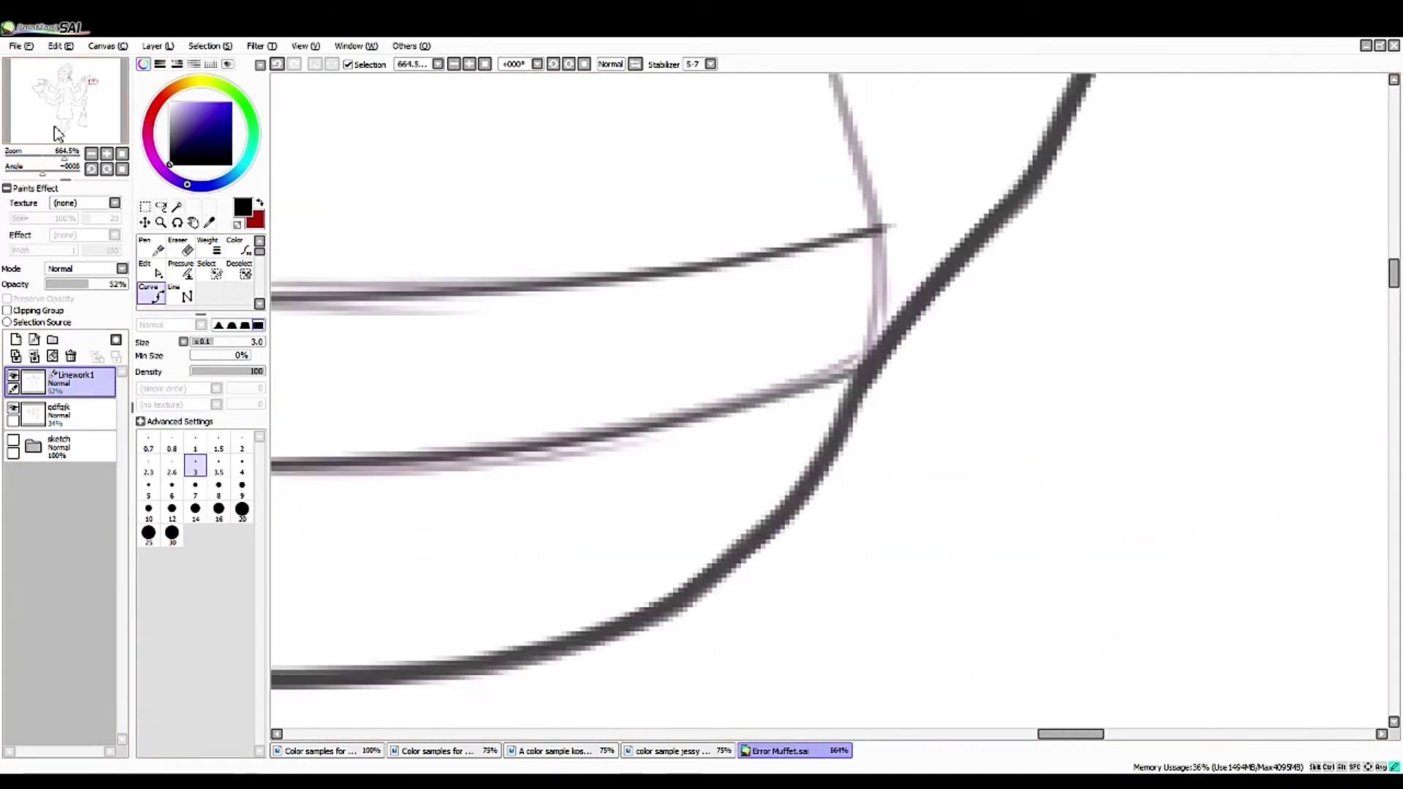
pyautogui.click(492, 235)
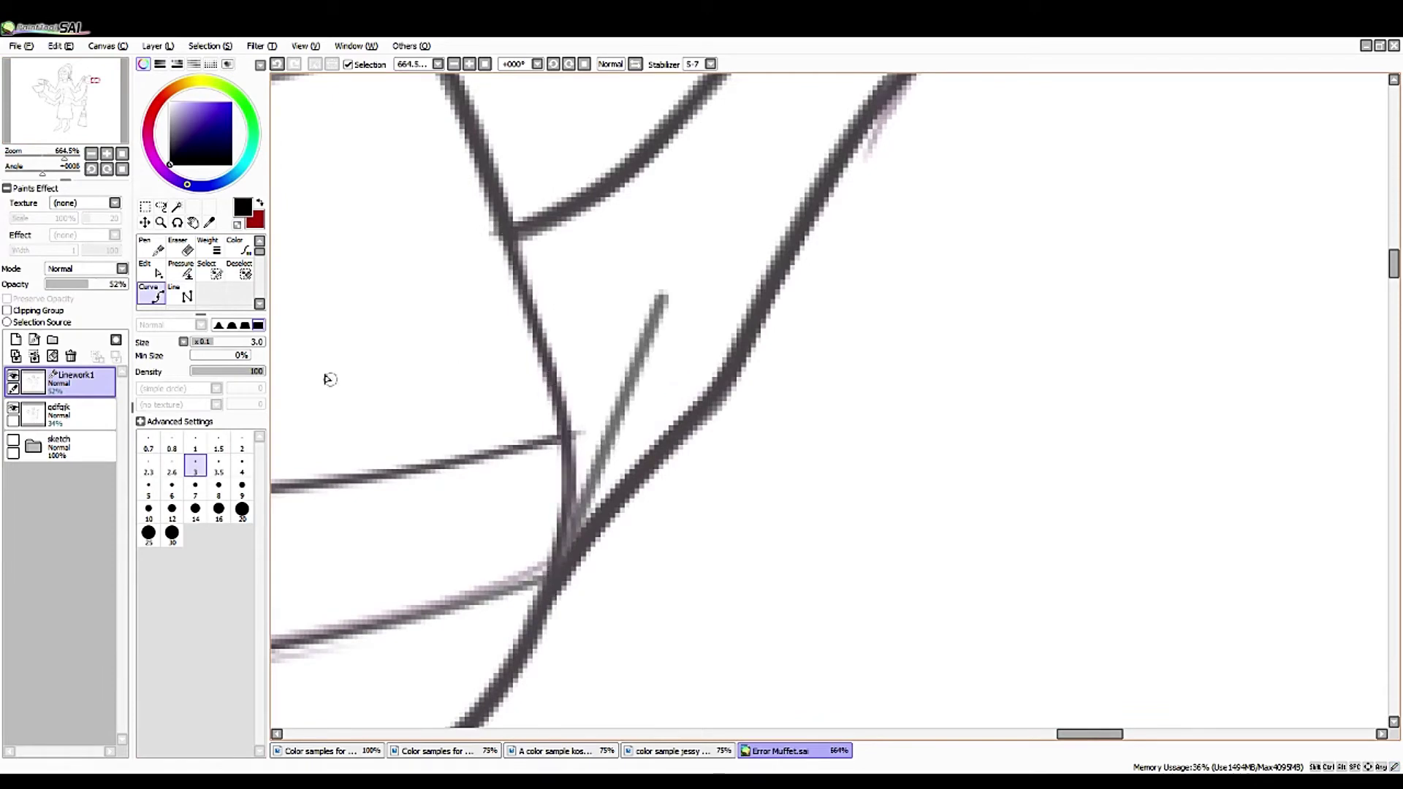
pyautogui.press('ctrl')
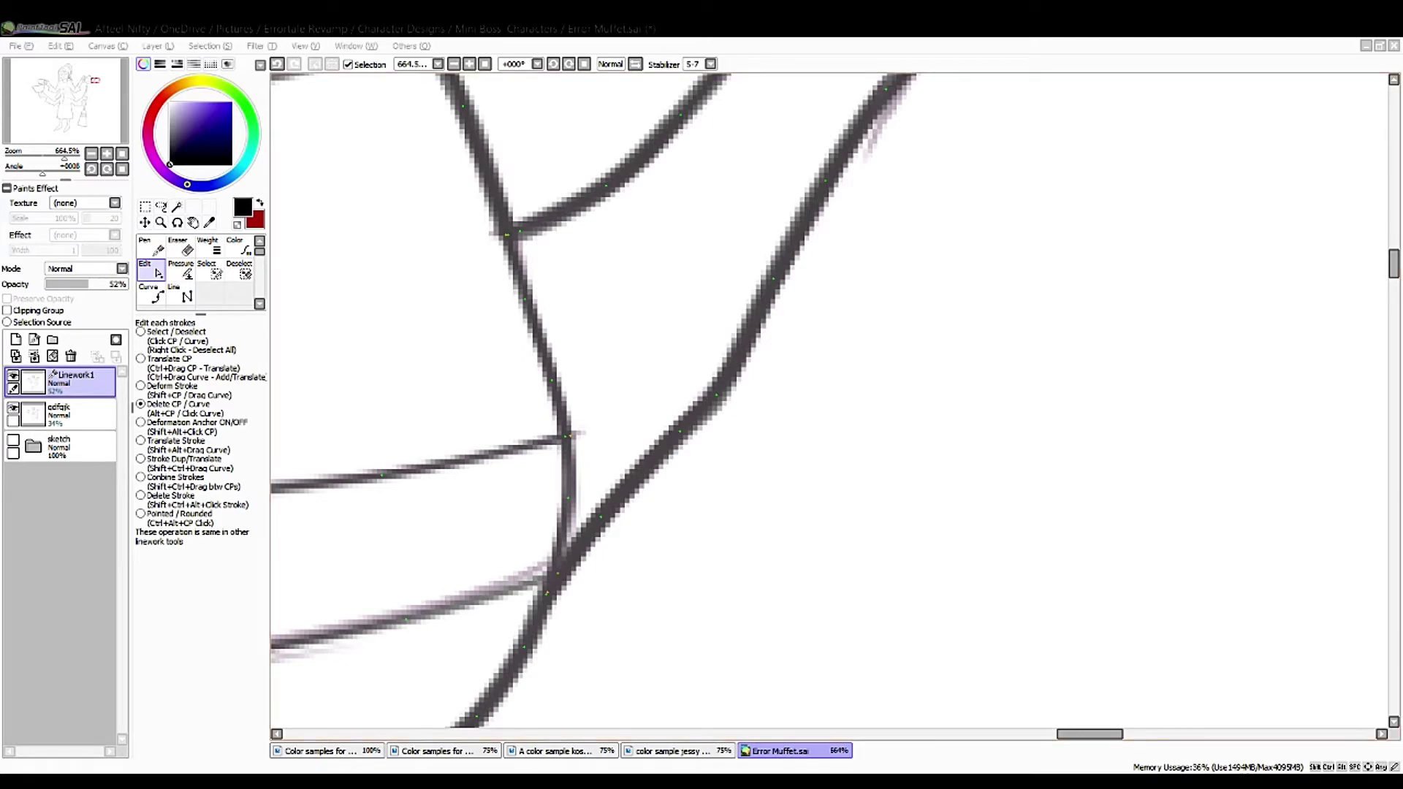
# - Shift the control points of the body edge across the spout's base to match the sketch and join the outline
pyautogui.scroll(-3, 541, 611)
pyautogui.scroll(4, 541, 611)
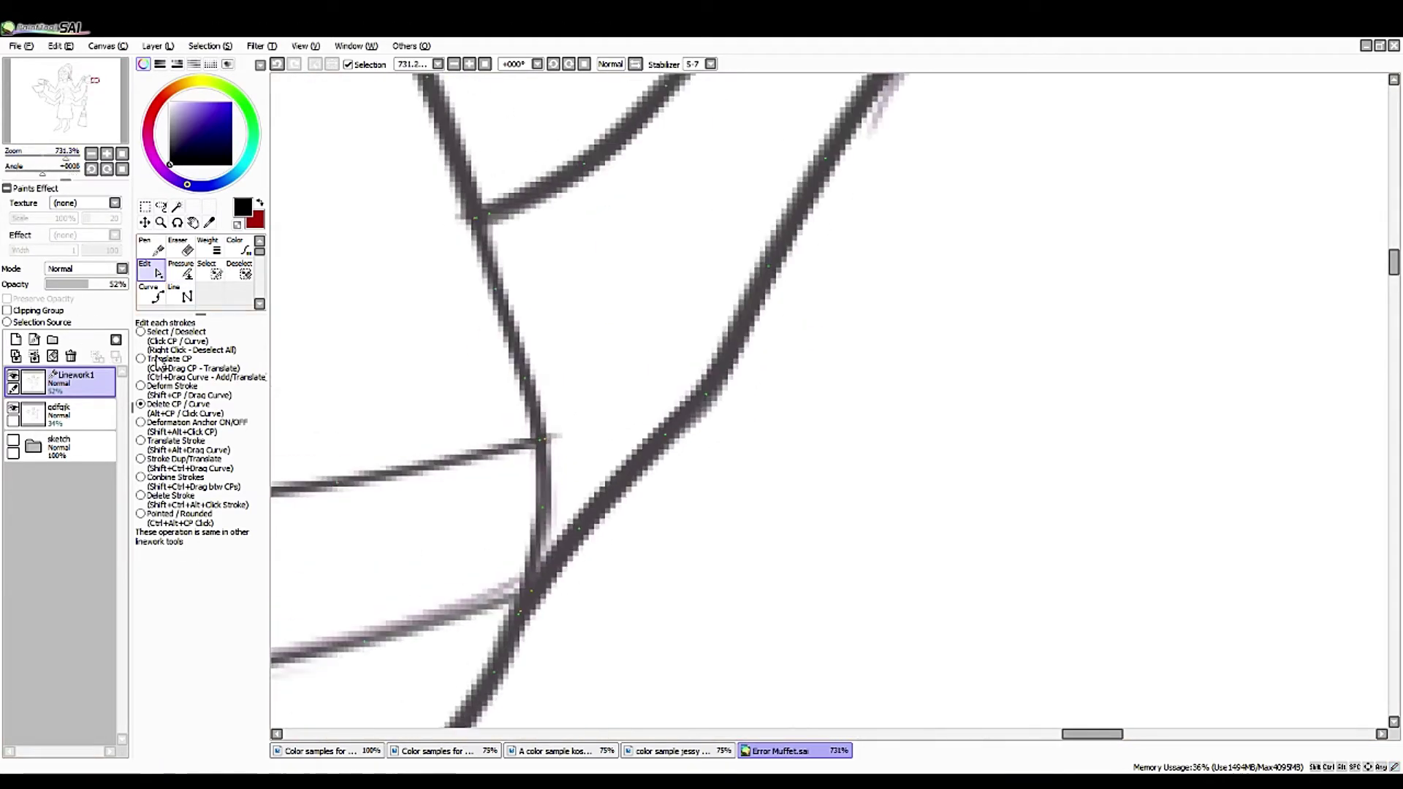
pyautogui.press('ctrl')
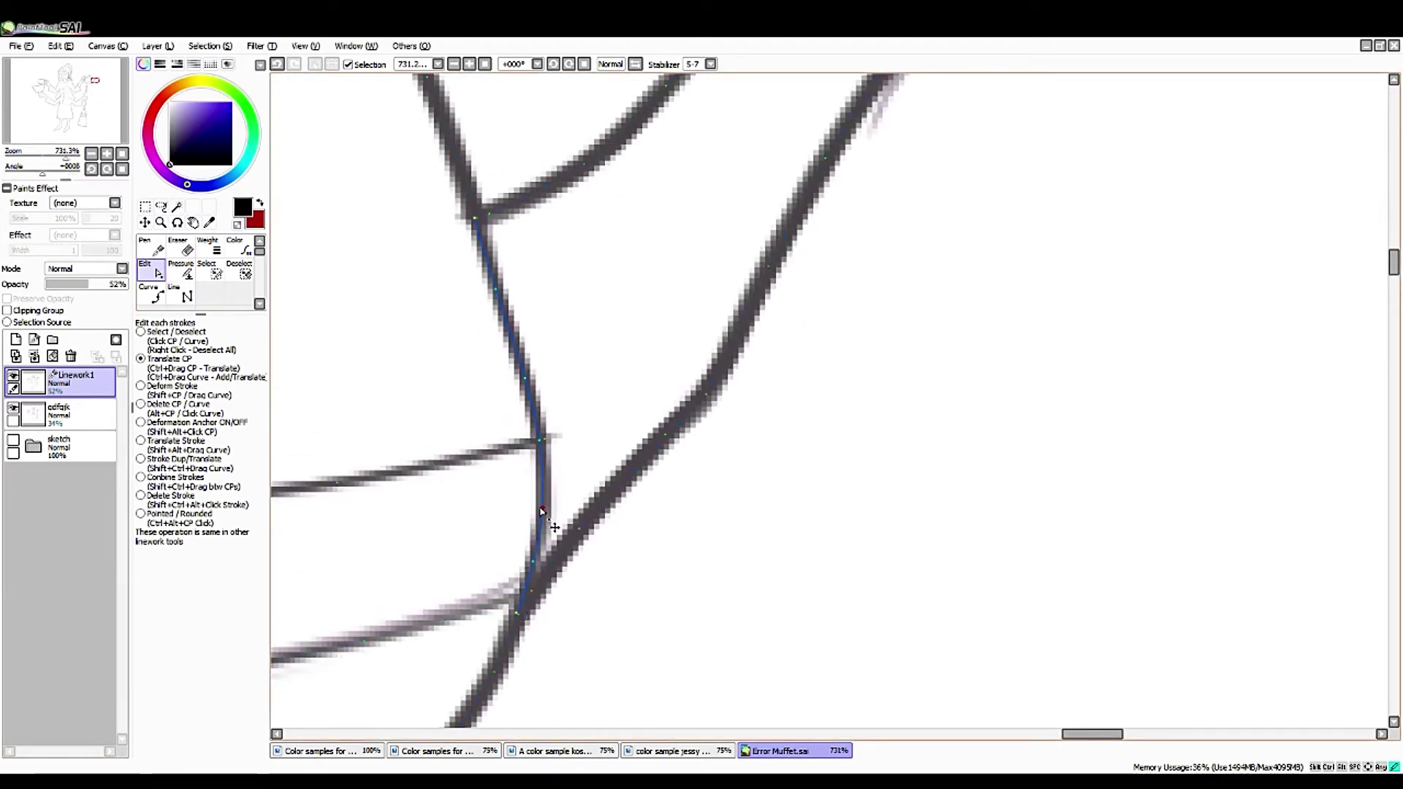
pyautogui.press('End')
pyautogui.press('End')
pyautogui.press('End')
pyautogui.moveTo(552, 277)
pyautogui.mouseDown()
pyautogui.moveTo(492, 313)
pyautogui.moveTo(563, 288)
pyautogui.moveTo(605, 238)
pyautogui.mouseUp()
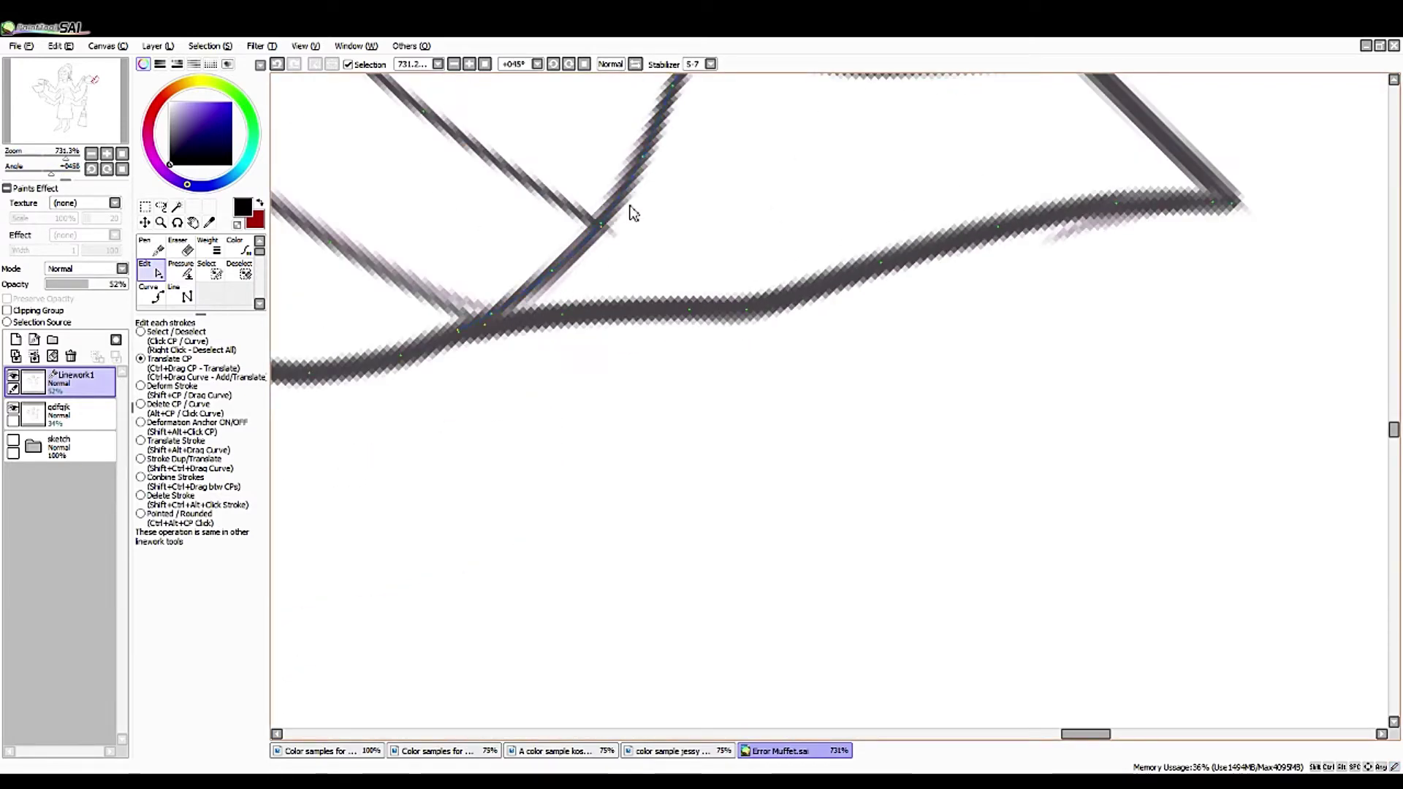
pyautogui.moveTo(51, 173); pyautogui.dragTo(33, 173)
pyautogui.moveTo(420, 723); pyautogui.dragTo(510, 481)
pyautogui.click(596, 277)
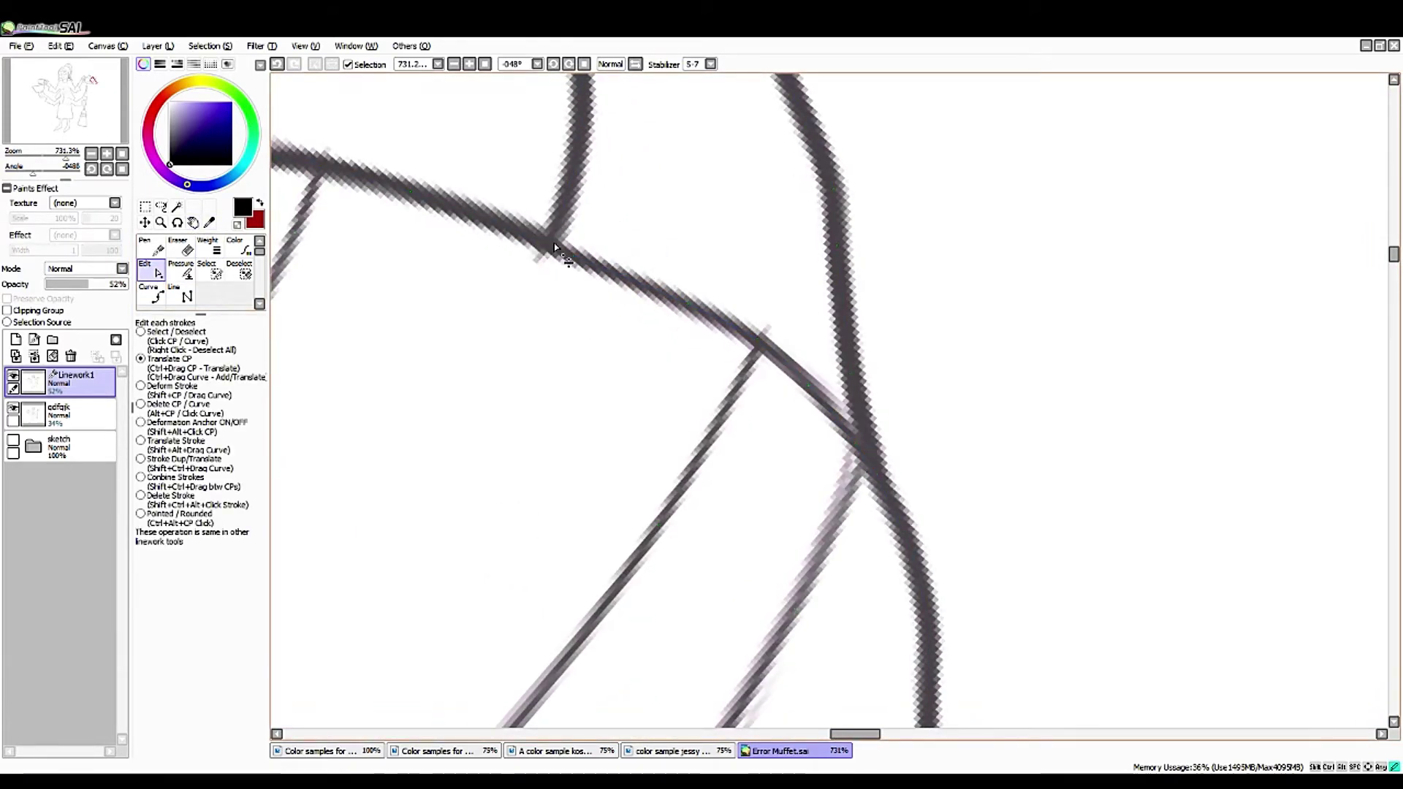
pyautogui.keyDown('ctrl'); pyautogui.click(491, 222); pyautogui.keyUp('ctrl')
pyautogui.rightClick(491, 230)
pyautogui.click(26, 167)
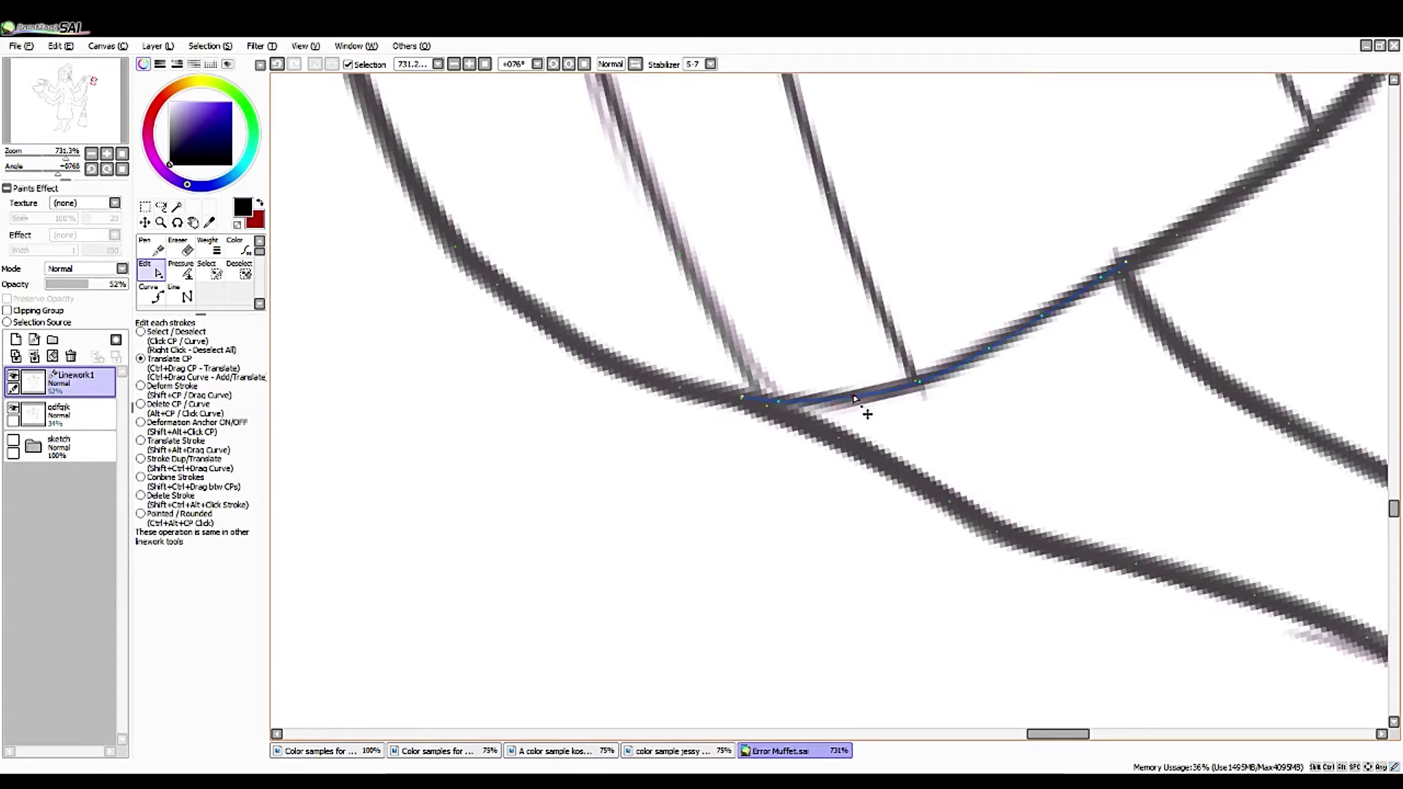
# - Delete surplus control points from the body edge across the spout's base to smooth the line
pyautogui.press('c')
pyautogui.click(55, 158)
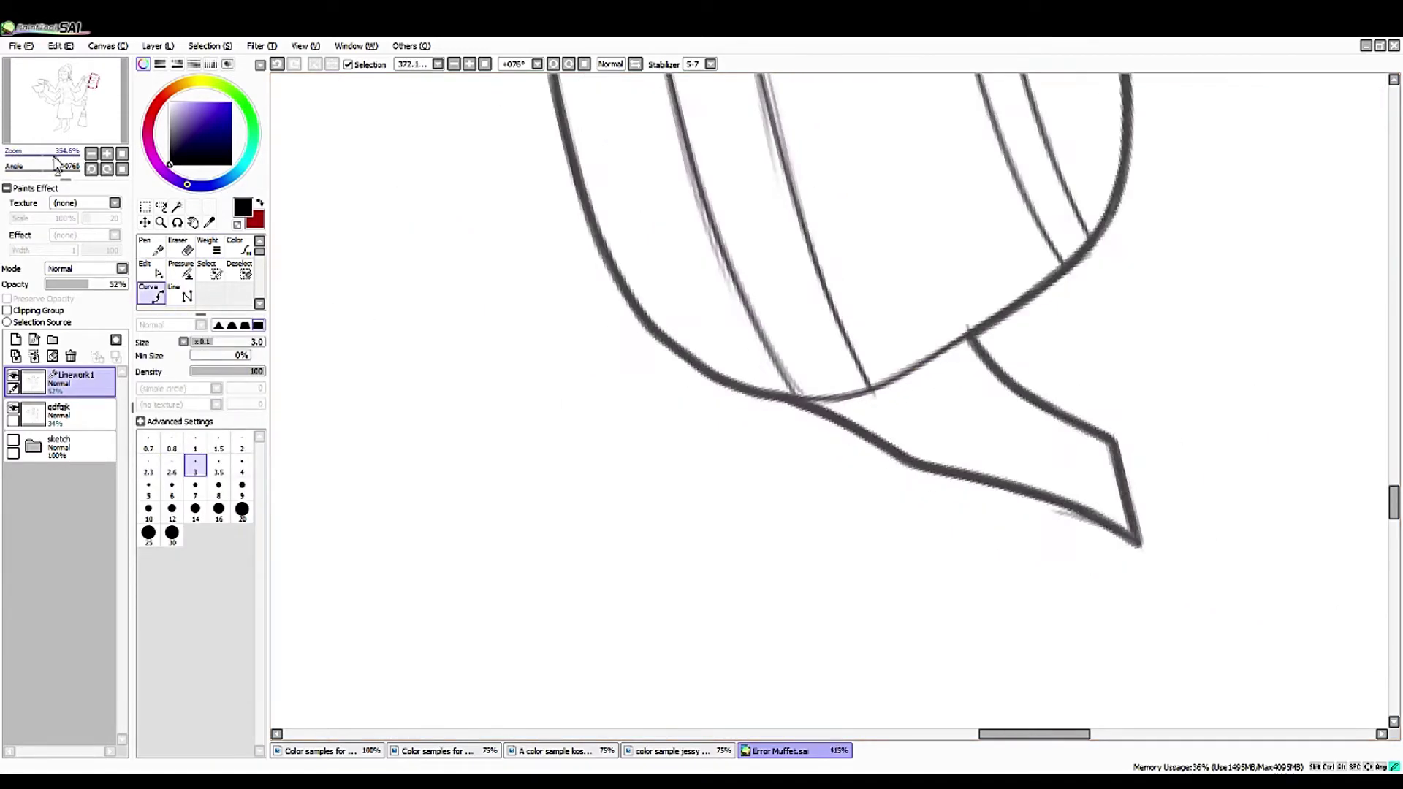
pyautogui.moveTo(56, 158); pyautogui.dragTo(66, 158)
pyautogui.press('e')
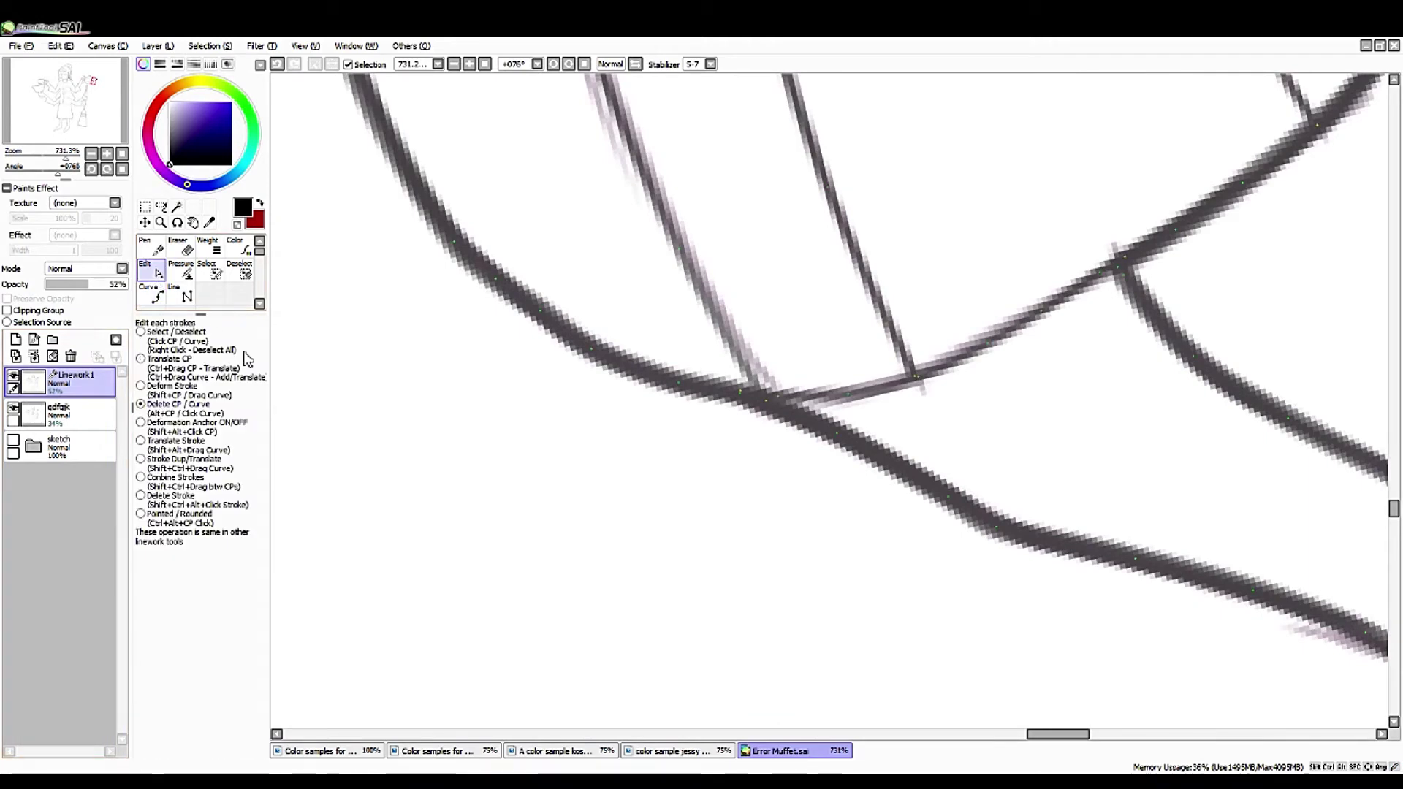
pyautogui.press('ctrl')
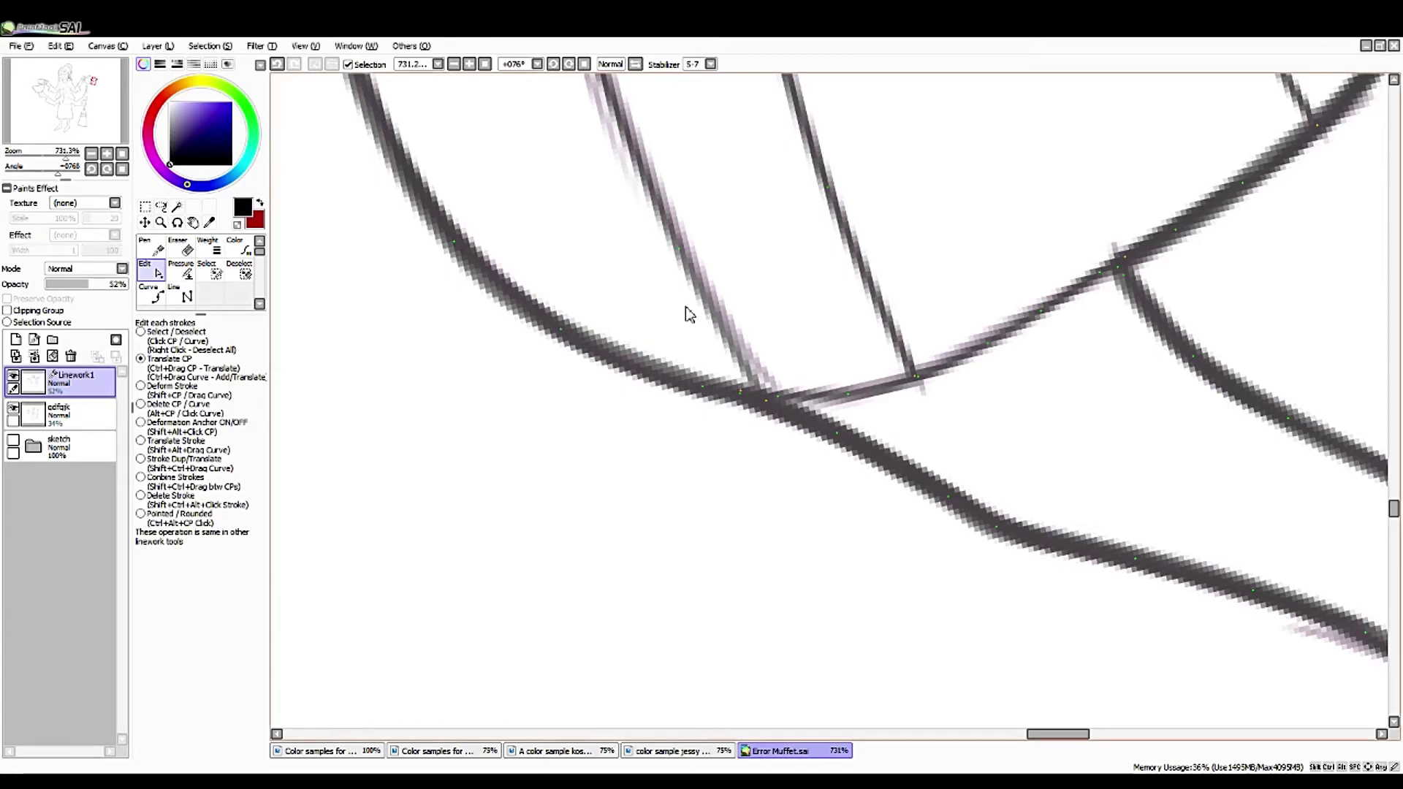
# - Shift the control points of the teapot's lower outline to smooth its curve beneath the spout
pyautogui.moveTo(682, 310); pyautogui.dragTo(355, 437)
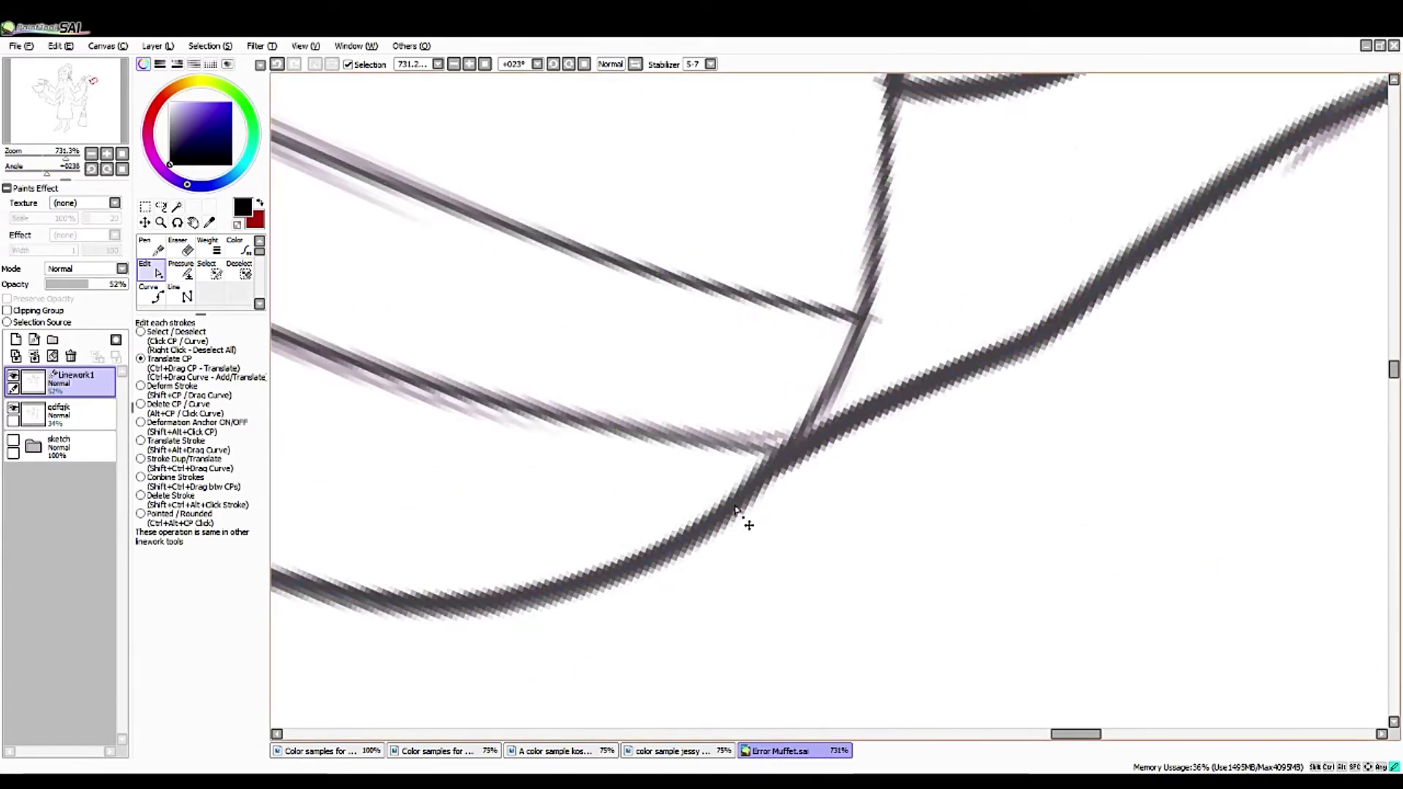
pyautogui.press('space')
pyautogui.moveTo(486, 695); pyautogui.dragTo(643, 468)
pyautogui.moveTo(62, 156); pyautogui.dragTo(10, 172)
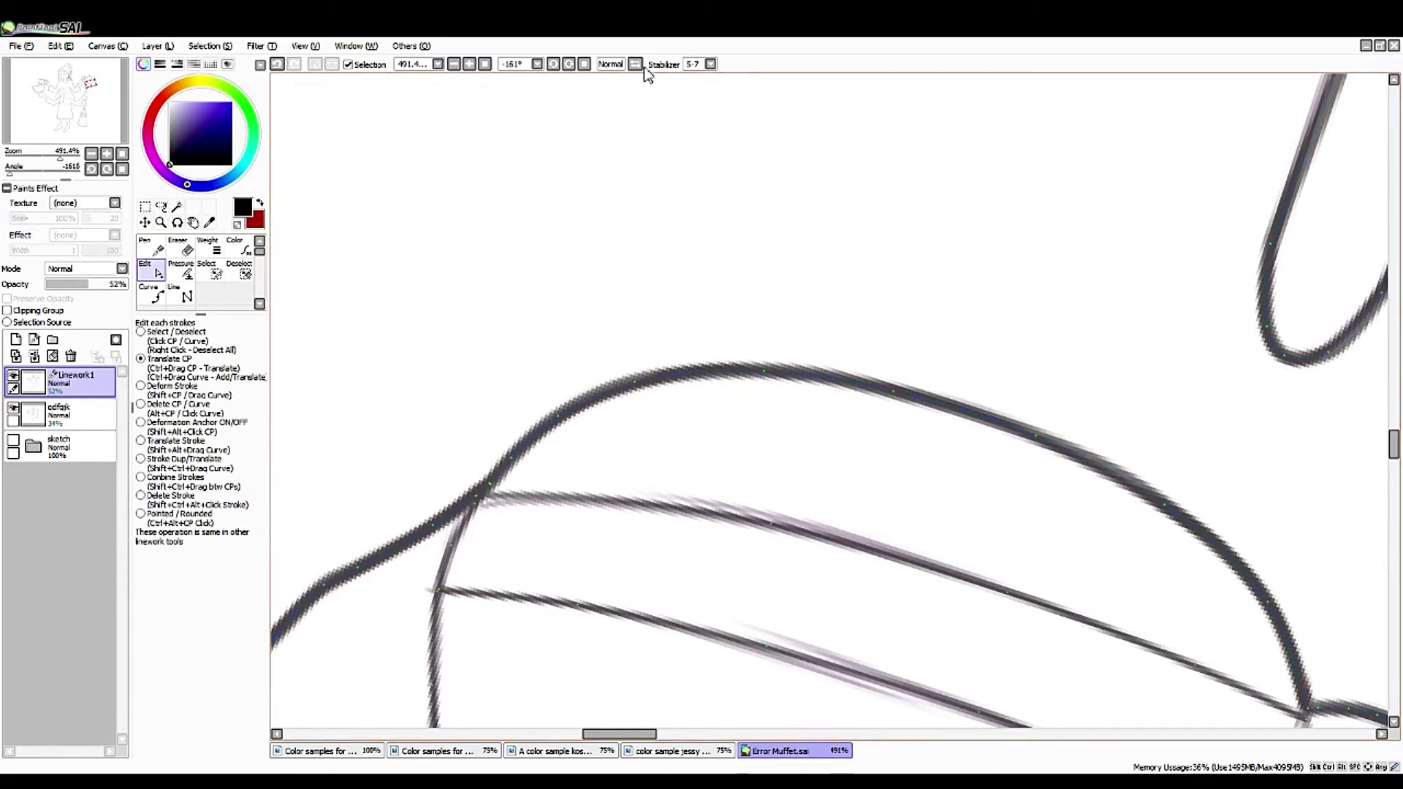
# - Ink the short line closing the gap between the teapot's lid and the base of its knob
pyautogui.press('Home')
pyautogui.hotkey('ctrl', '0')
pyautogui.press('n')
pyautogui.click(55, 110)
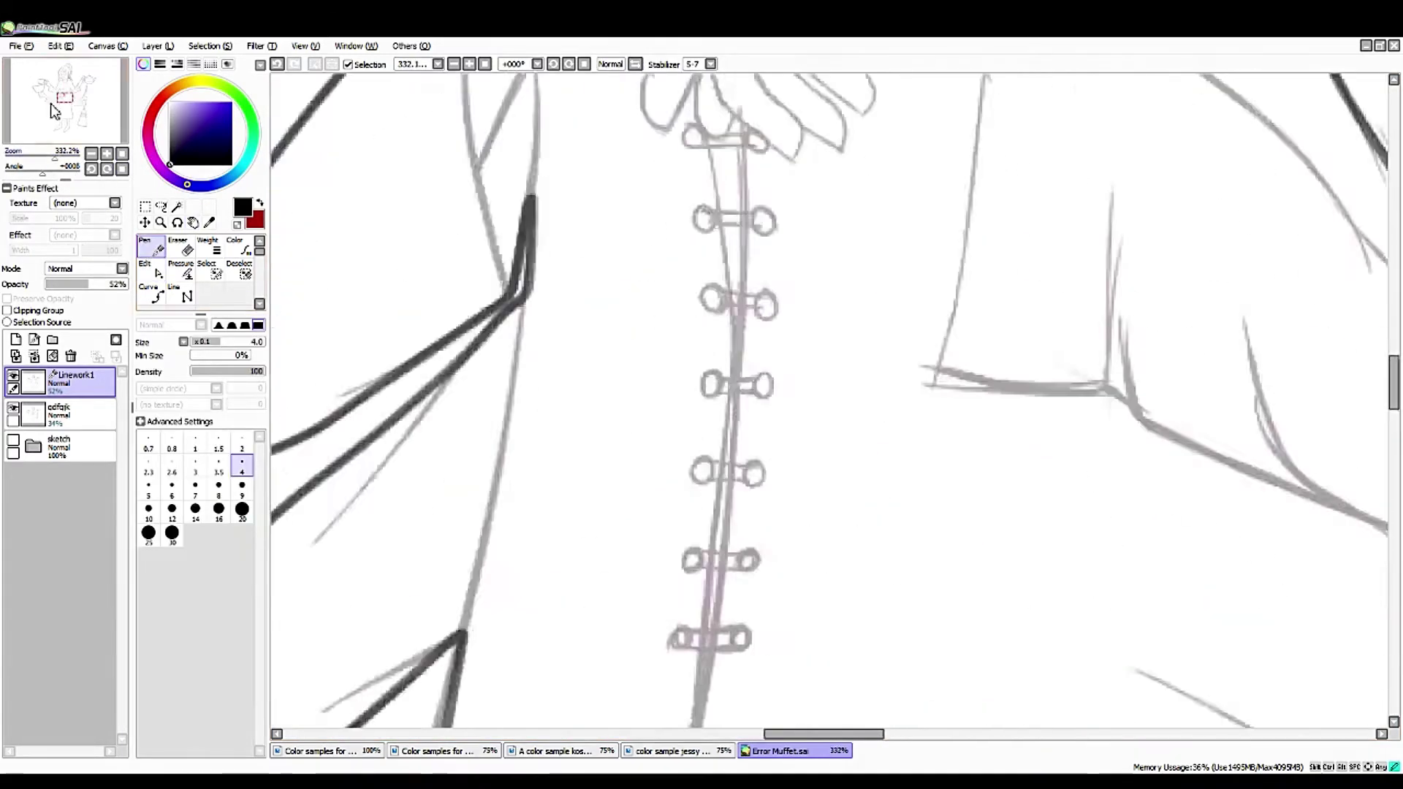
pyautogui.moveTo(54, 110); pyautogui.dragTo(89, 76)
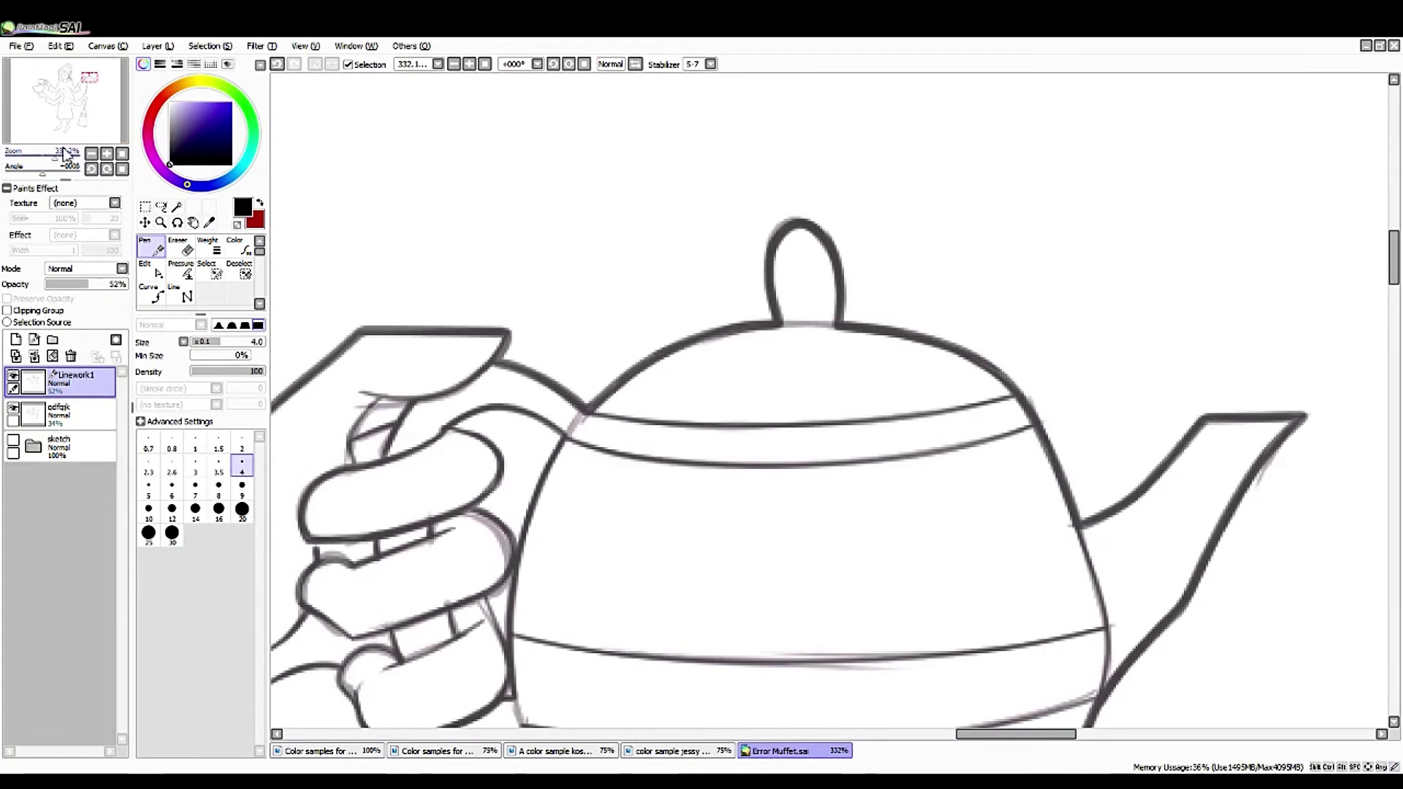
pyautogui.moveTo(64, 153); pyautogui.dragTo(74, 152)
pyautogui.press('e')
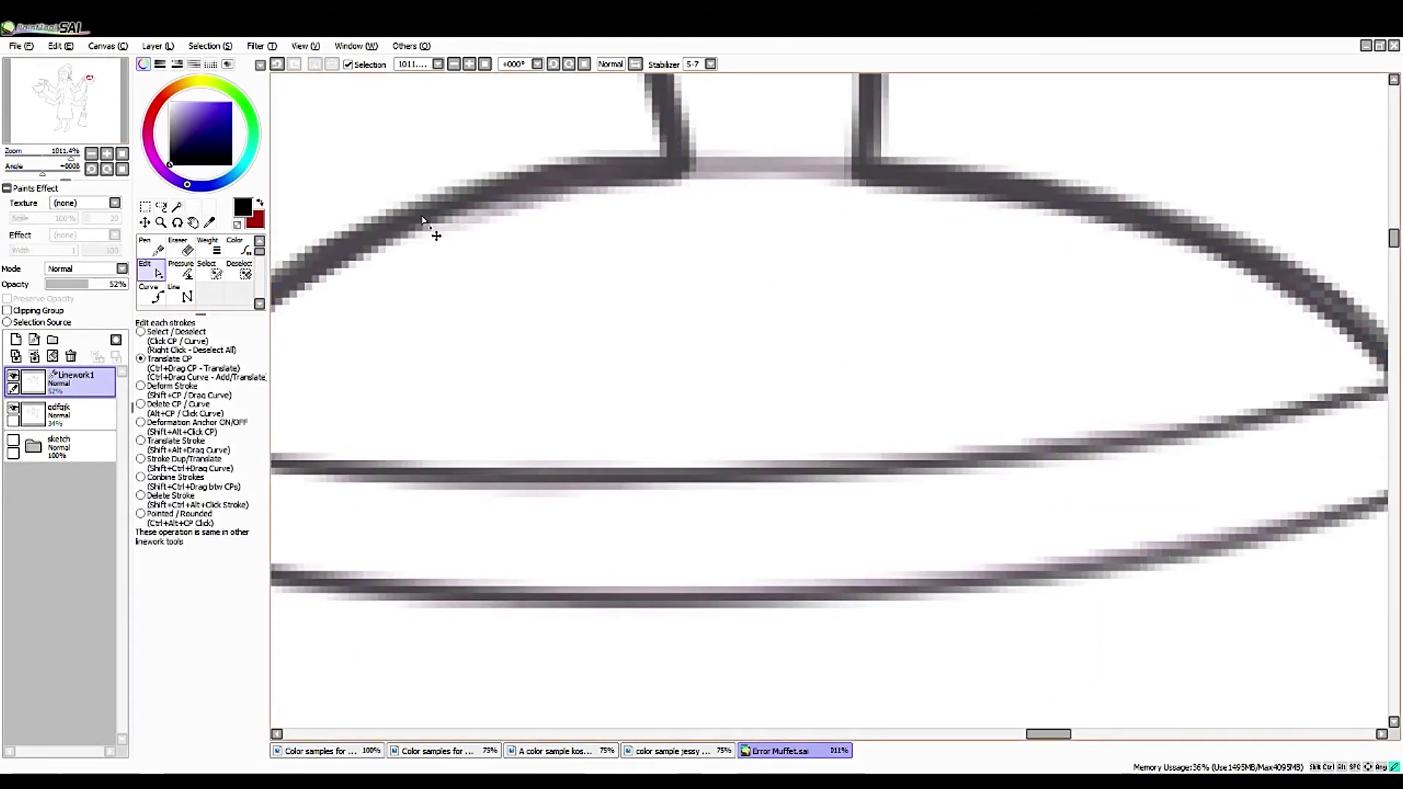
pyautogui.press('n')
pyautogui.moveTo(855, 181); pyautogui.dragTo(711, 283)
# - Delete the knob base line's stray closing segment and align its end control point with the knob's corner
pyautogui.press('e')
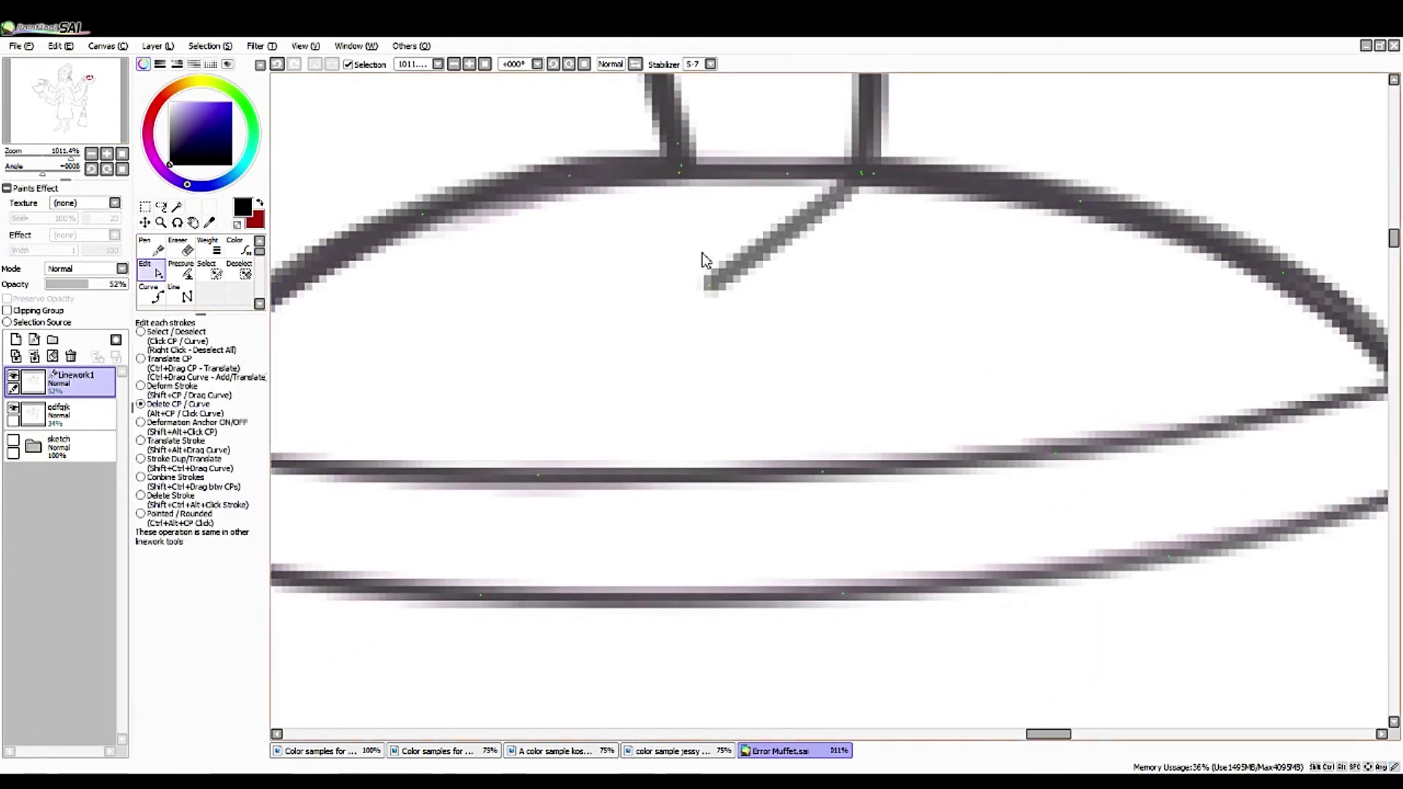
pyautogui.click(804, 217)
pyautogui.moveTo(866, 197)
pyautogui.mouseDown()
pyautogui.moveTo(883, 197)
pyautogui.moveTo(880, 150)
pyautogui.moveTo(882, 201)
pyautogui.moveTo(875, 182)
pyautogui.mouseUp()
# - Ink the character's torso side line down to the inked arm corner with the Curve tool at size 3
pyautogui.moveTo(67, 160); pyautogui.dragTo(52, 156)
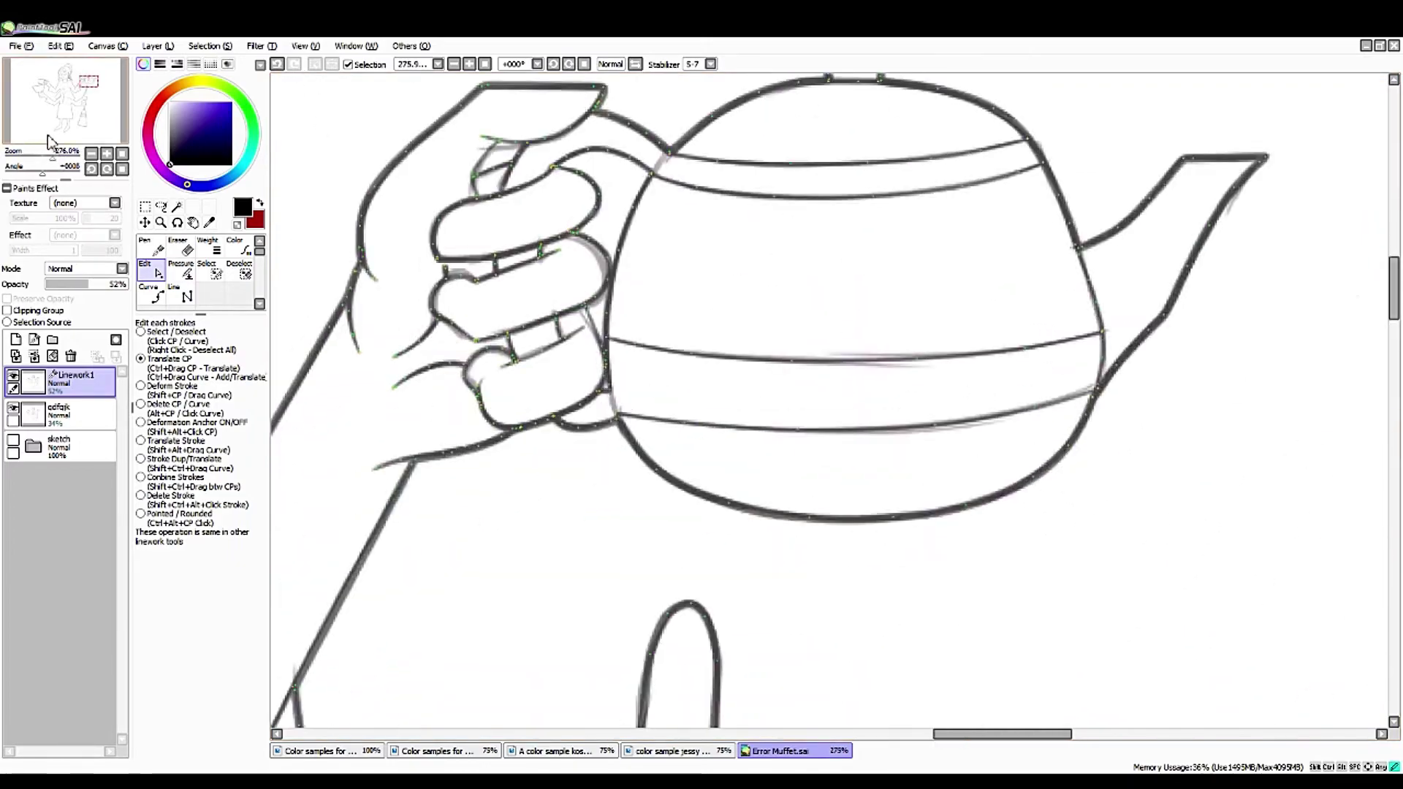
pyautogui.moveTo(52, 88)
pyautogui.mouseDown()
pyautogui.moveTo(15, 141)
pyautogui.moveTo(62, 88)
pyautogui.mouseUp()
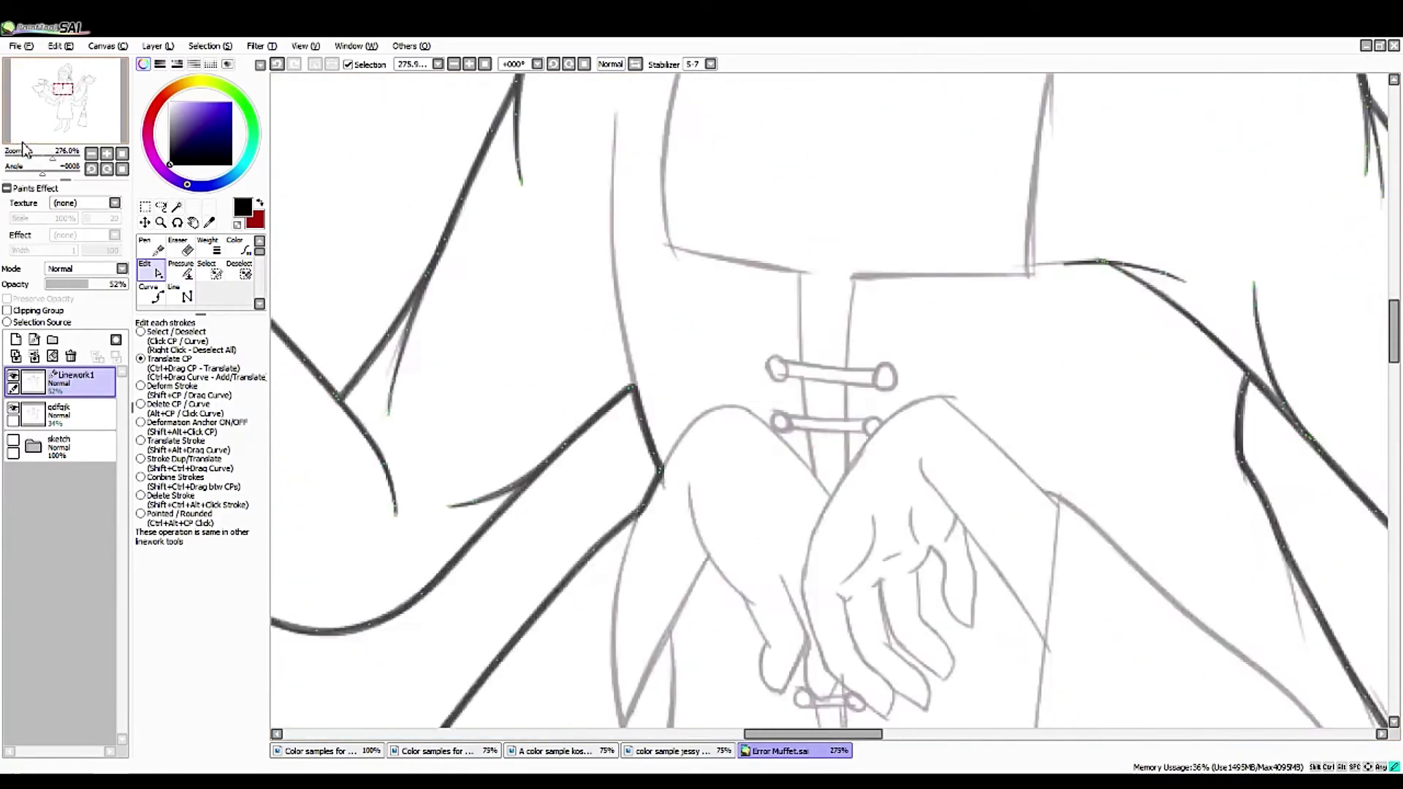
pyautogui.moveTo(58, 156)
pyautogui.mouseDown()
pyautogui.moveTo(44, 157)
pyautogui.moveTo(60, 157)
pyautogui.mouseUp()
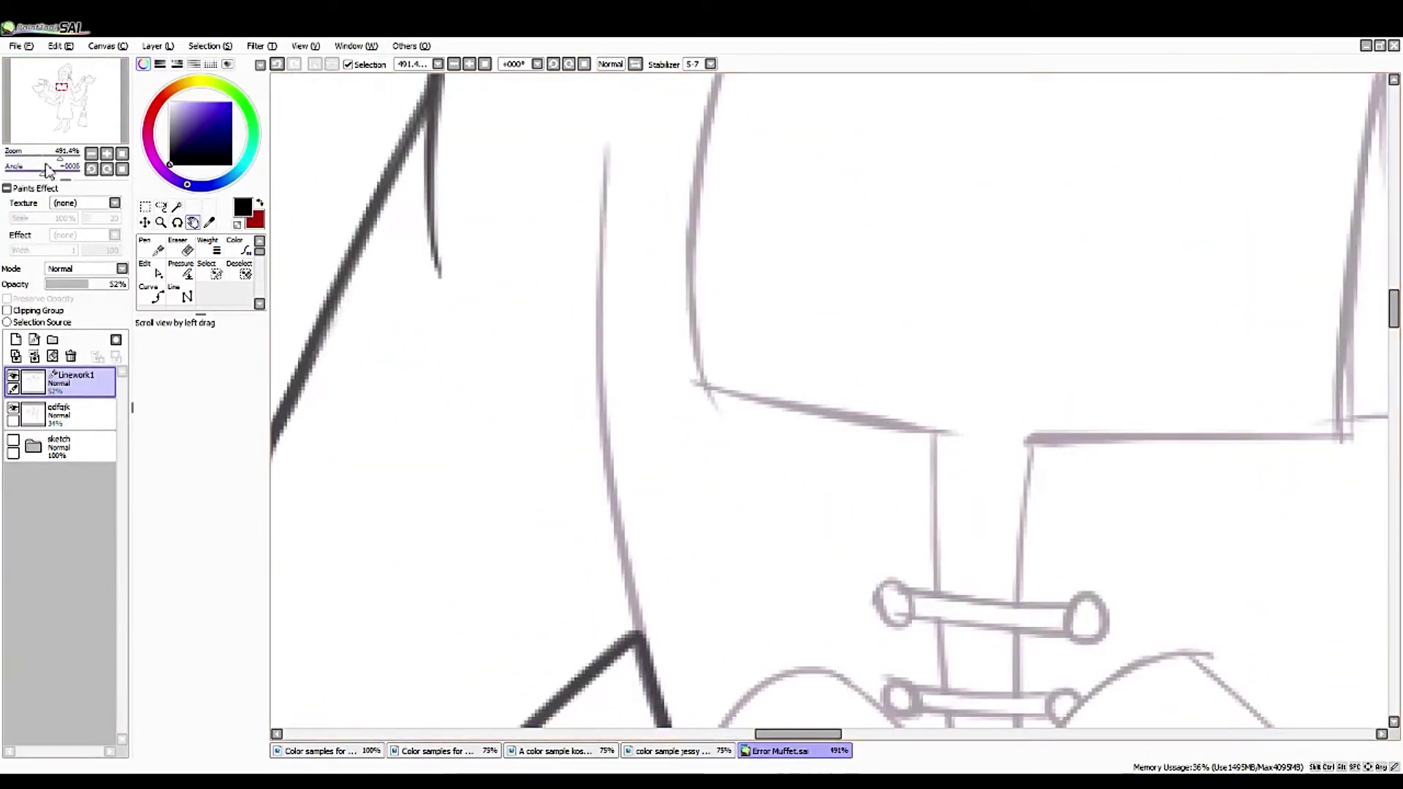
pyautogui.press('End')
pyautogui.press('End')
pyautogui.press('c')
pyautogui.click(547, 564)
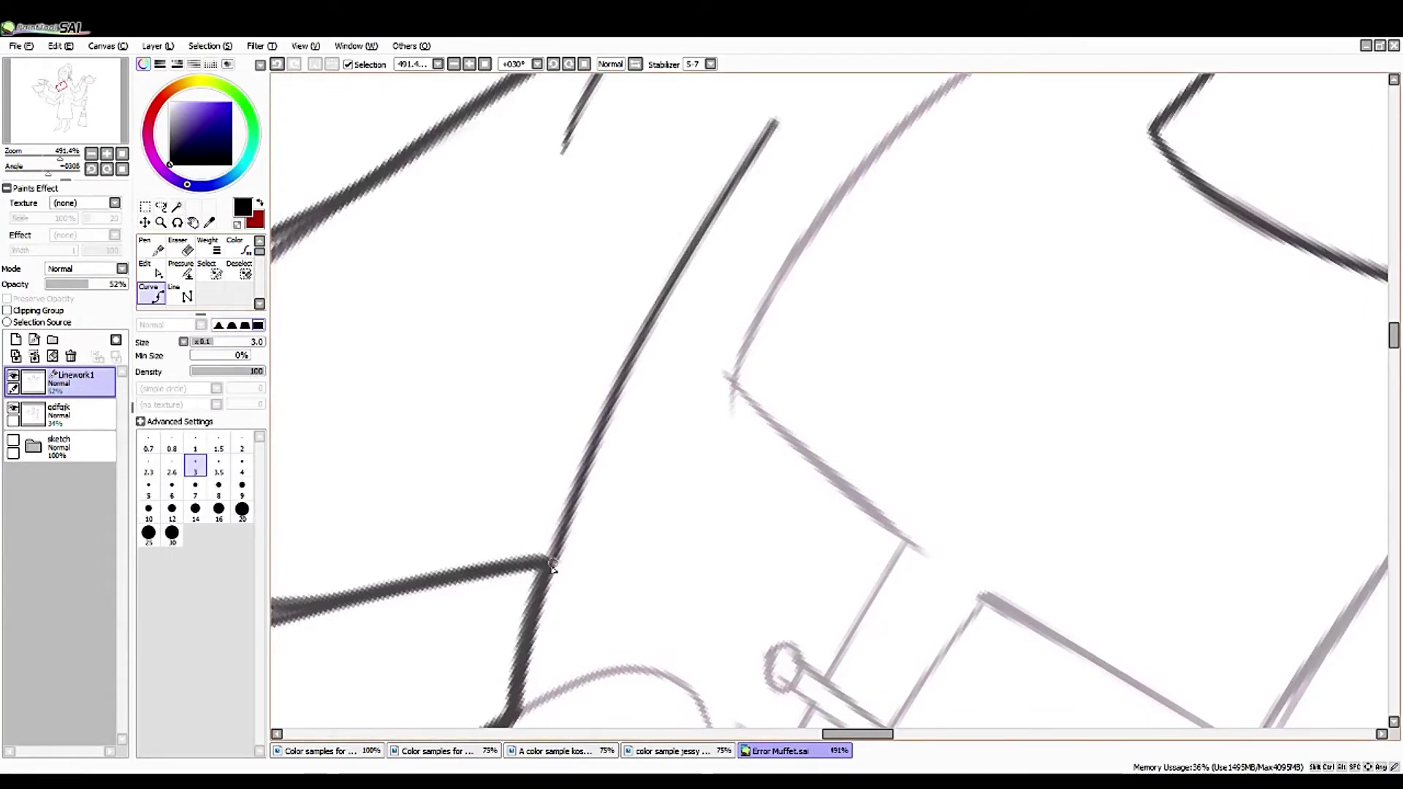
# - Taper the upper end of the torso side line by lowering its end control point's pressure to 61%
pyautogui.press('e')
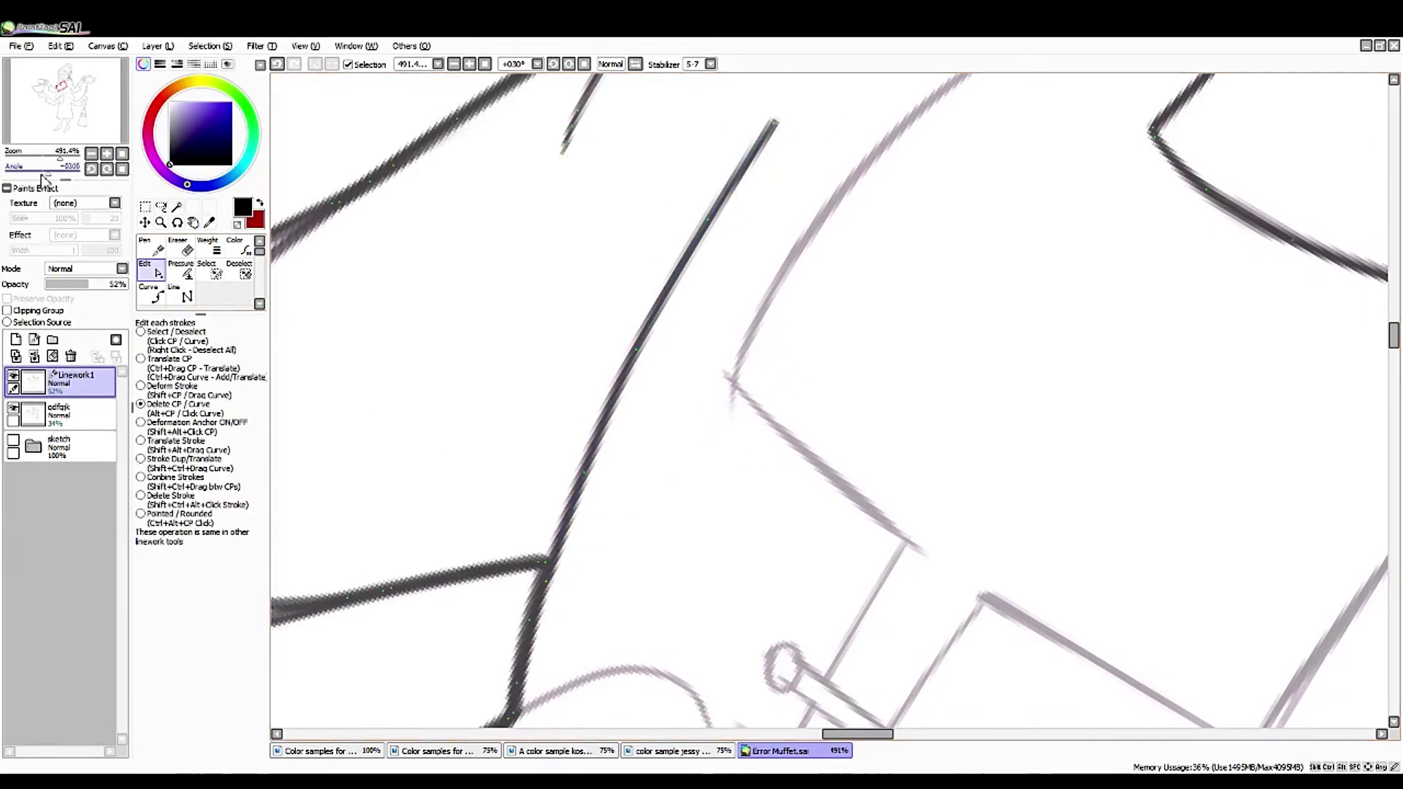
pyautogui.moveTo(773, 437); pyautogui.dragTo(144, 358)
pyautogui.click(144, 358)
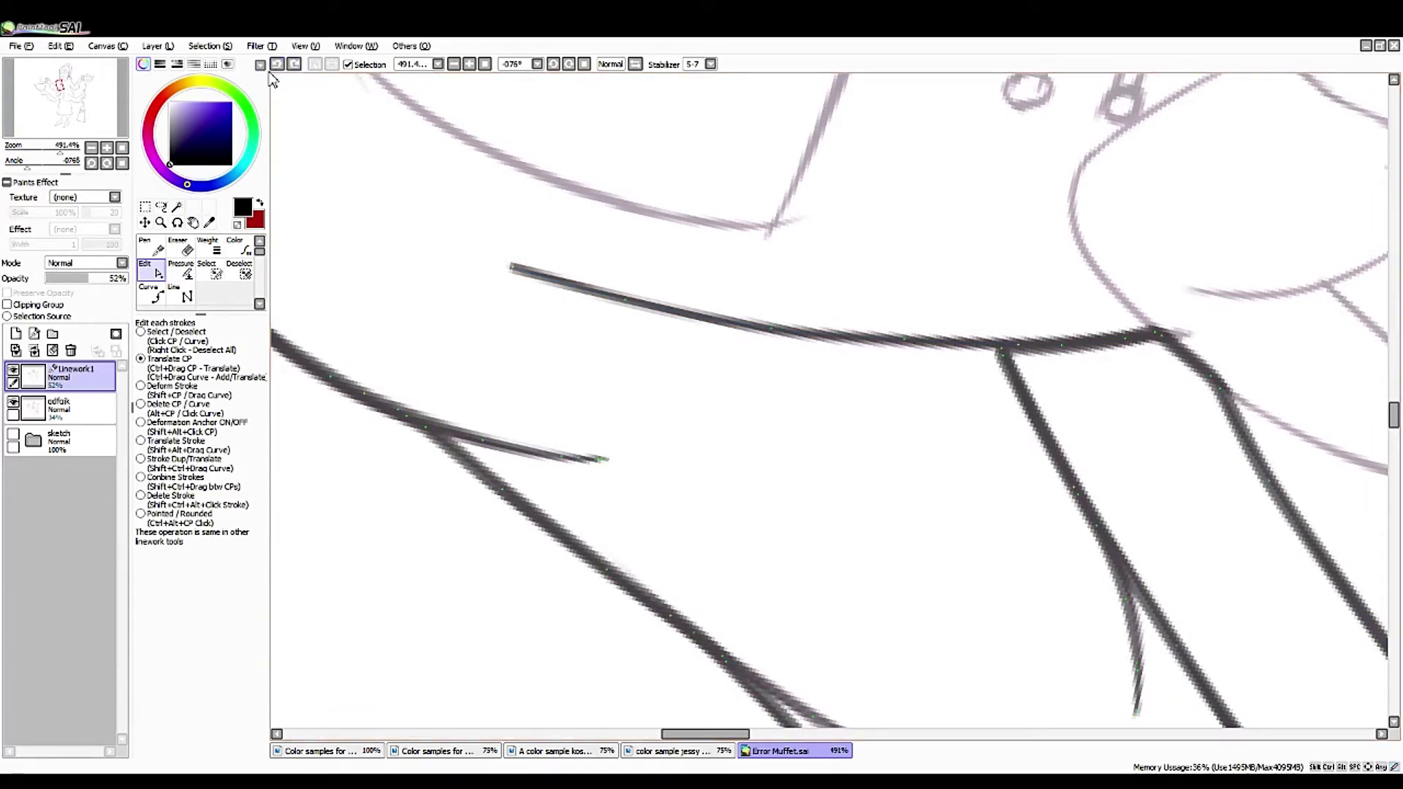
pyautogui.click(181, 270)
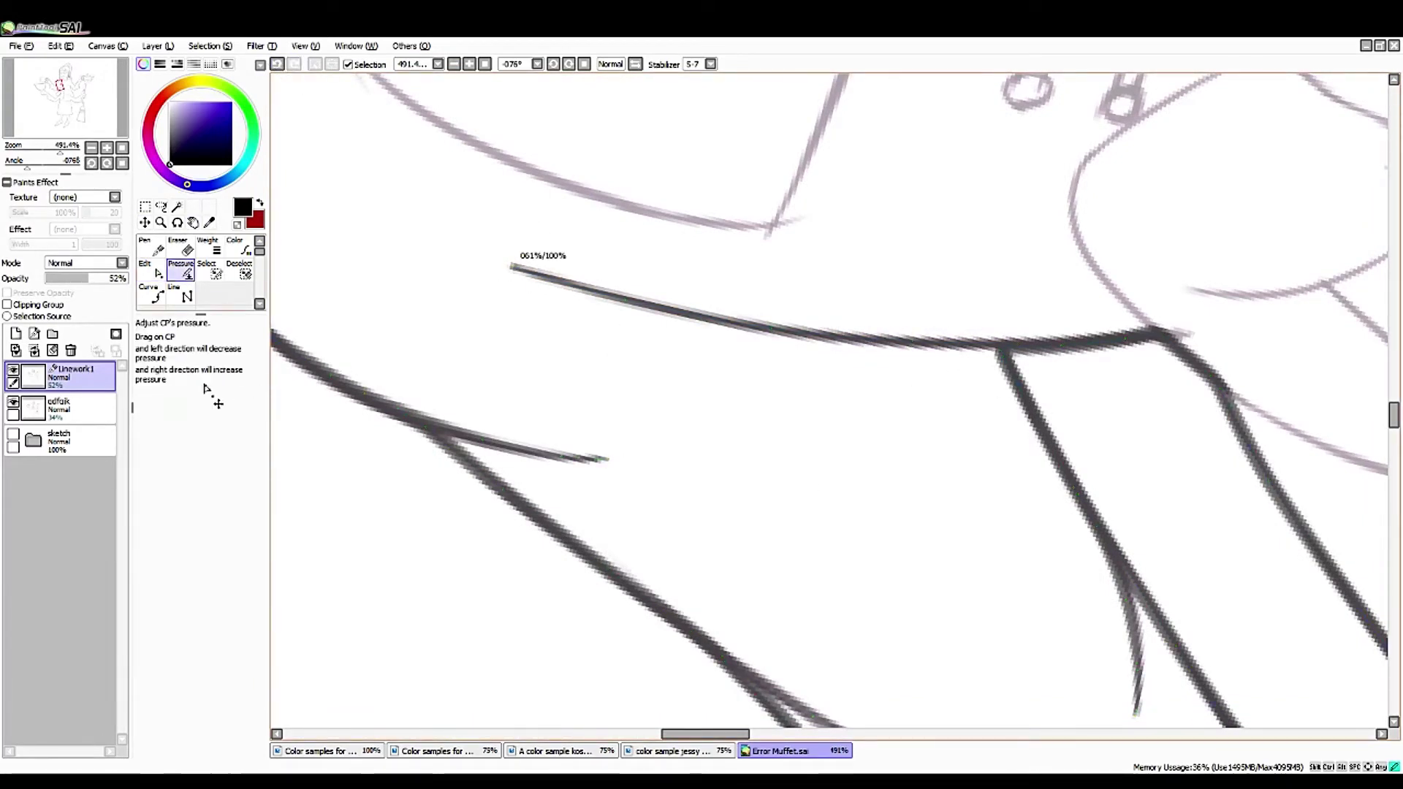
pyautogui.click(53, 122)
pyautogui.moveTo(52, 122); pyautogui.dragTo(54, 125)
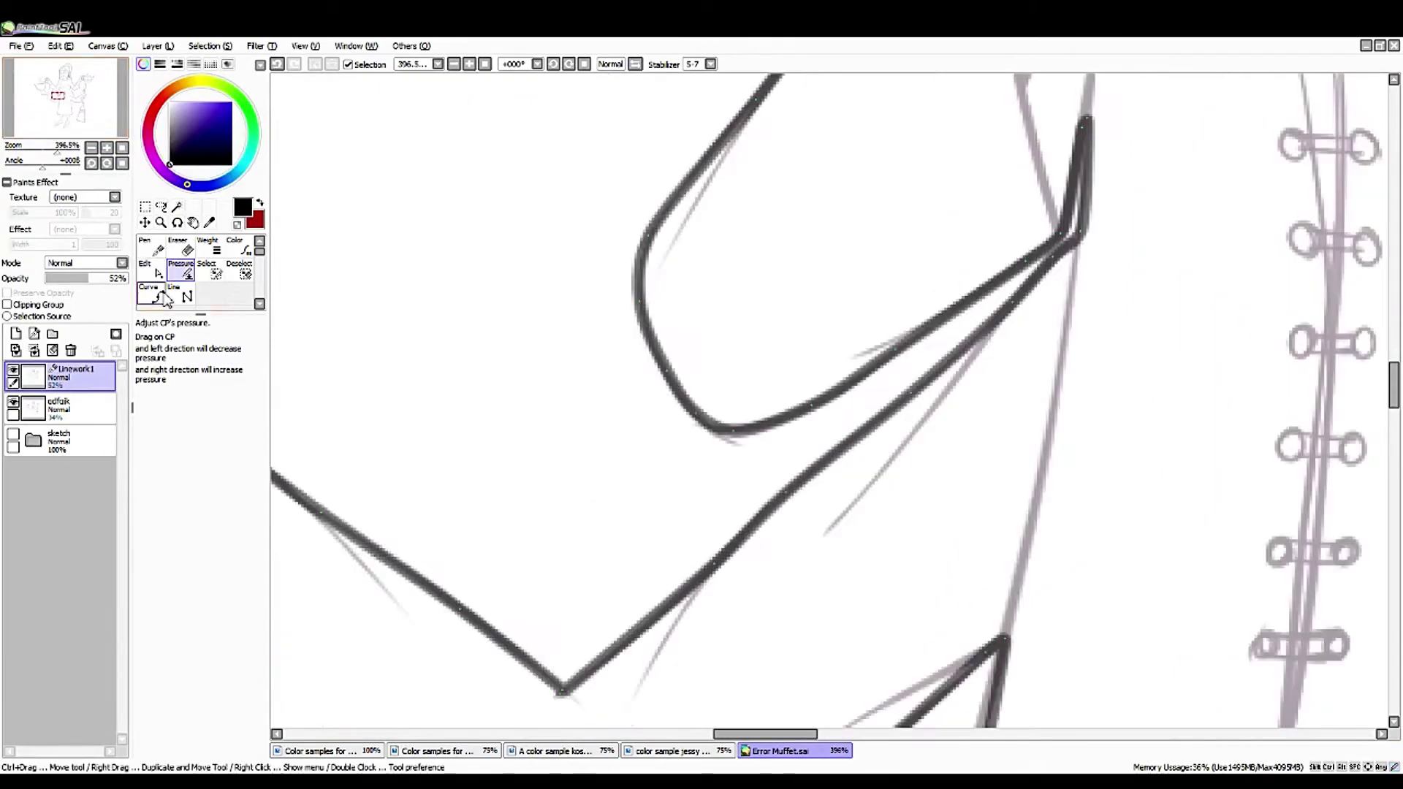
# - Ink the short fold lines inside the rounded hanging sleeve with the Pen at size 4
pyautogui.click(158, 271)
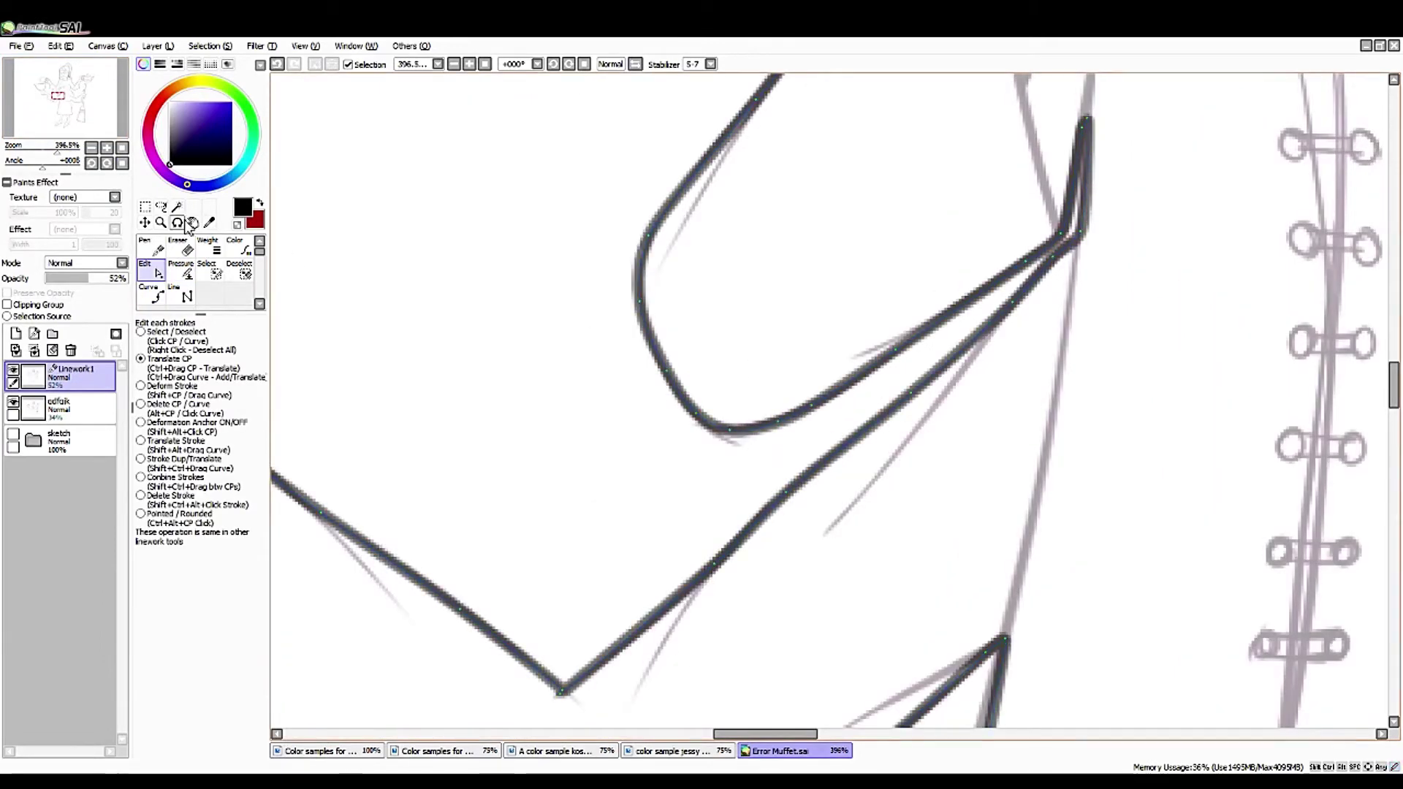
pyautogui.moveTo(479, 173); pyautogui.dragTo(399, 334)
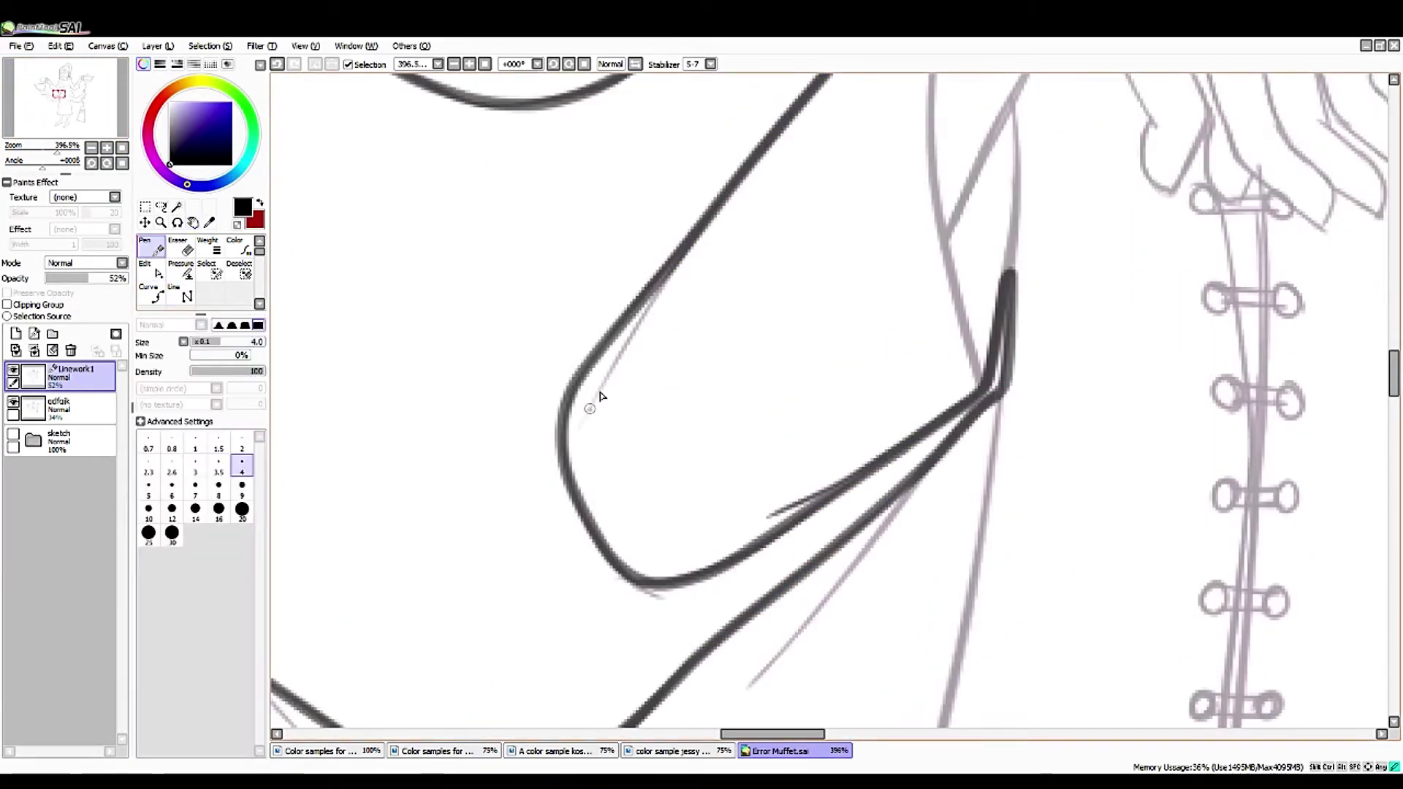
pyautogui.moveTo(595, 398); pyautogui.dragTo(694, 248)
pyautogui.hotkey('ctrl', 'z')
pyautogui.moveTo(585, 407); pyautogui.dragTo(720, 212)
pyautogui.moveTo(580, 352)
pyautogui.mouseDown()
pyautogui.moveTo(426, 548)
pyautogui.moveTo(489, 511)
pyautogui.mouseUp()
# - Ink the hanging sleeve's curved inner edge down to its inked lower corner with the Curve tool at size 3
pyautogui.click(740, 380)
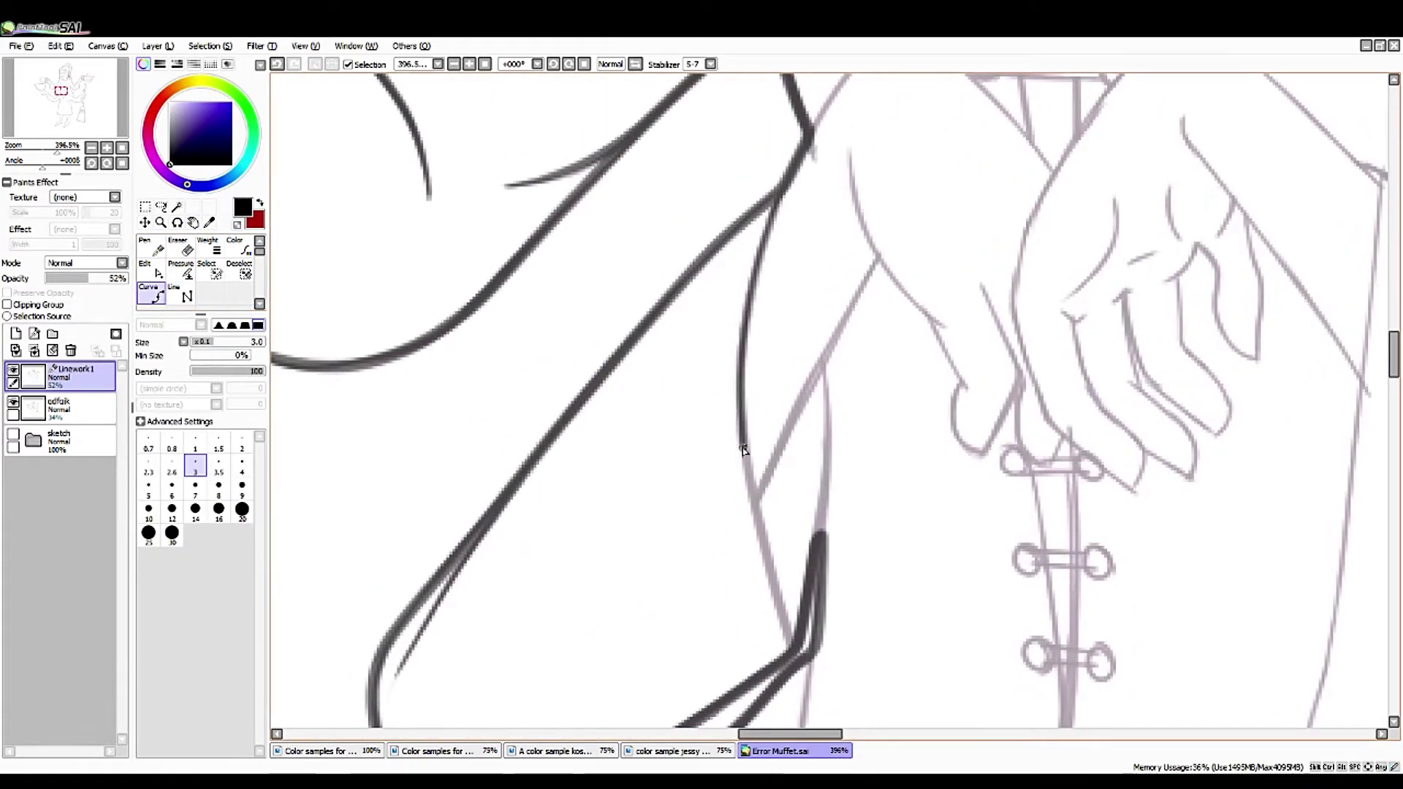
pyautogui.click(793, 647)
pyautogui.doubleClick(618, 523)
pyautogui.click(151, 270)
pyautogui.hotkey('ctrl', 'z')
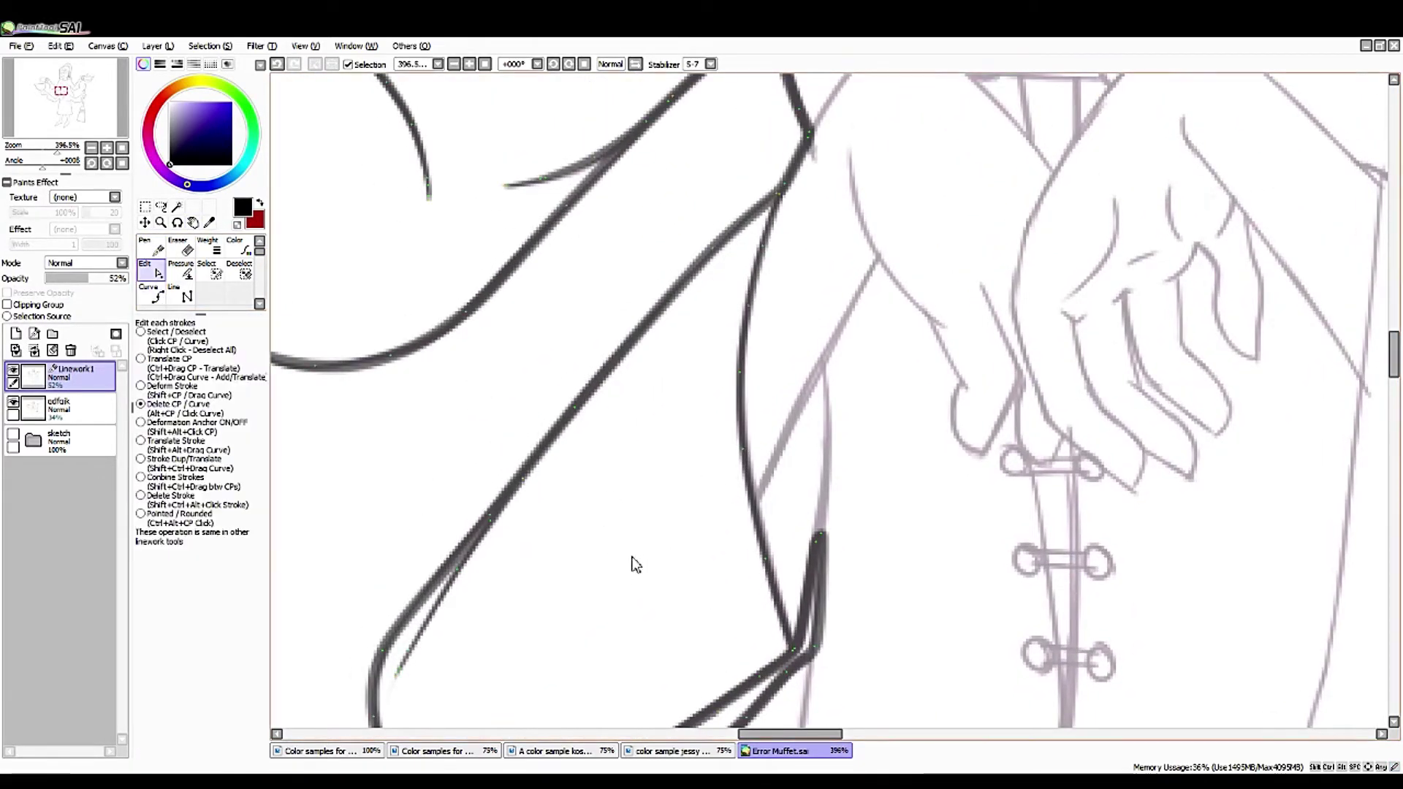
pyautogui.moveTo(630, 564); pyautogui.dragTo(833, 321)
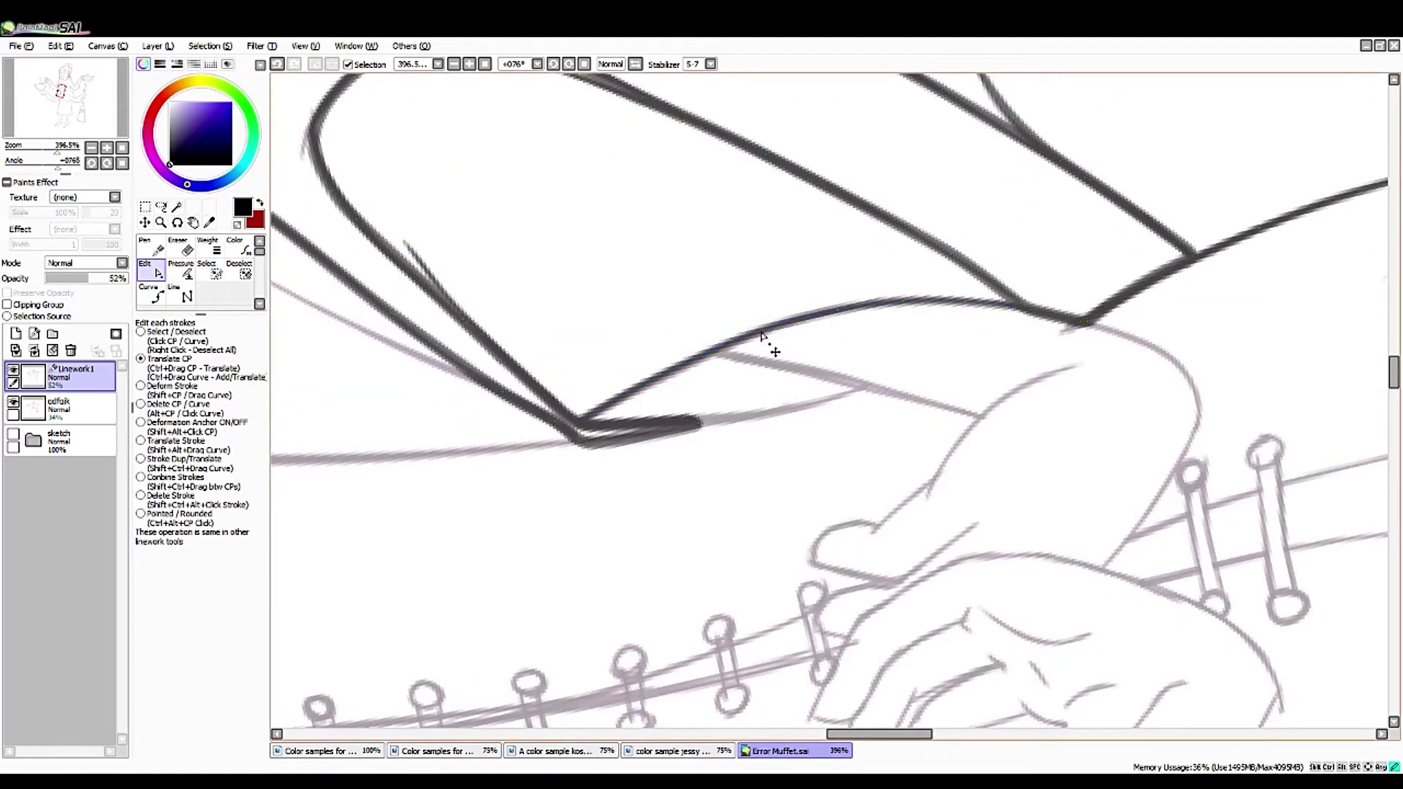
# - Ink the short torso line rising from the sleeve's lower corner with the Pen at size 5
pyautogui.press('n')
pyautogui.moveTo(630, 454)
pyautogui.mouseDown()
pyautogui.moveTo(702, 468)
pyautogui.moveTo(779, 457)
pyautogui.moveTo(941, 316)
pyautogui.mouseUp()
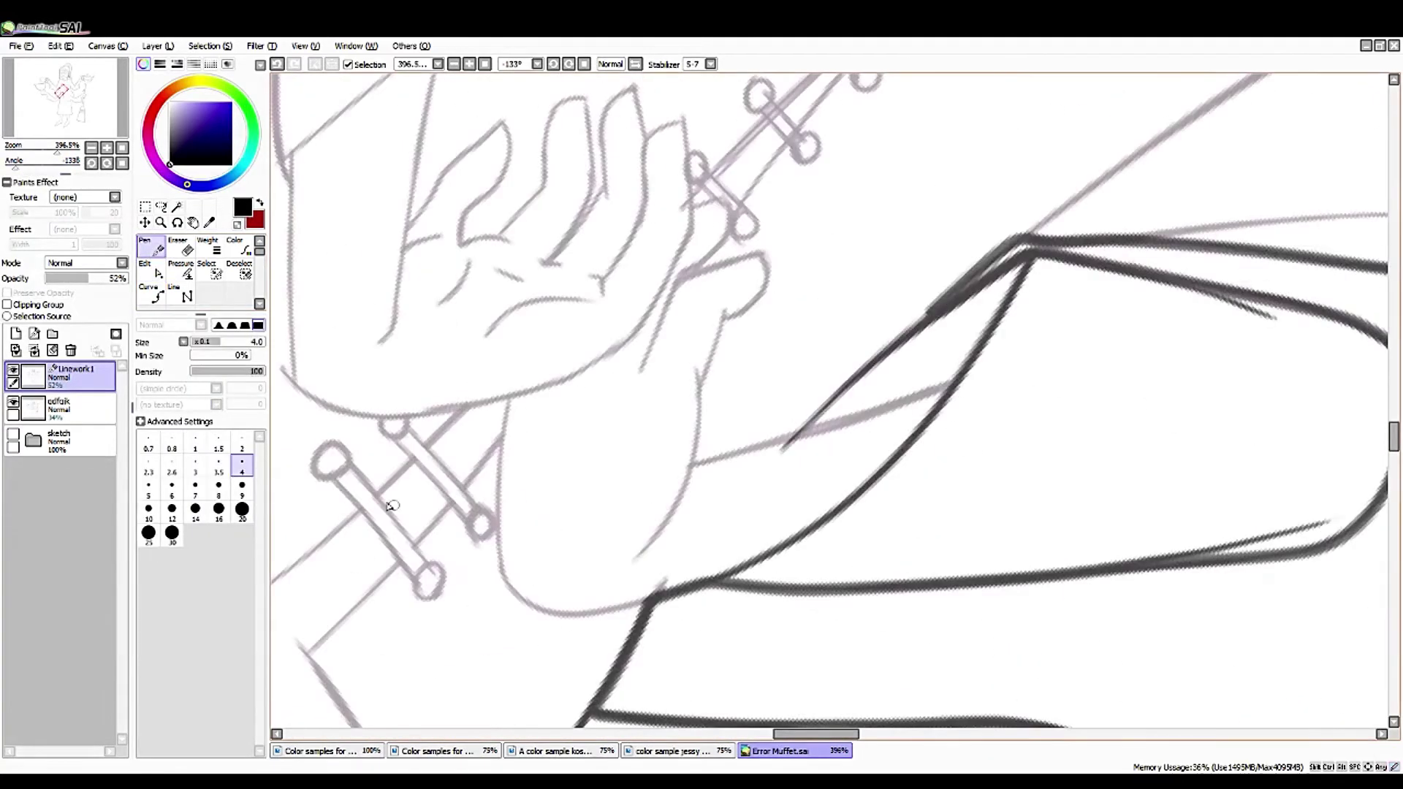
pyautogui.hotkey('ctrl', 'z')
pyautogui.click(148, 486)
pyautogui.moveTo(789, 445); pyautogui.dragTo(943, 315)
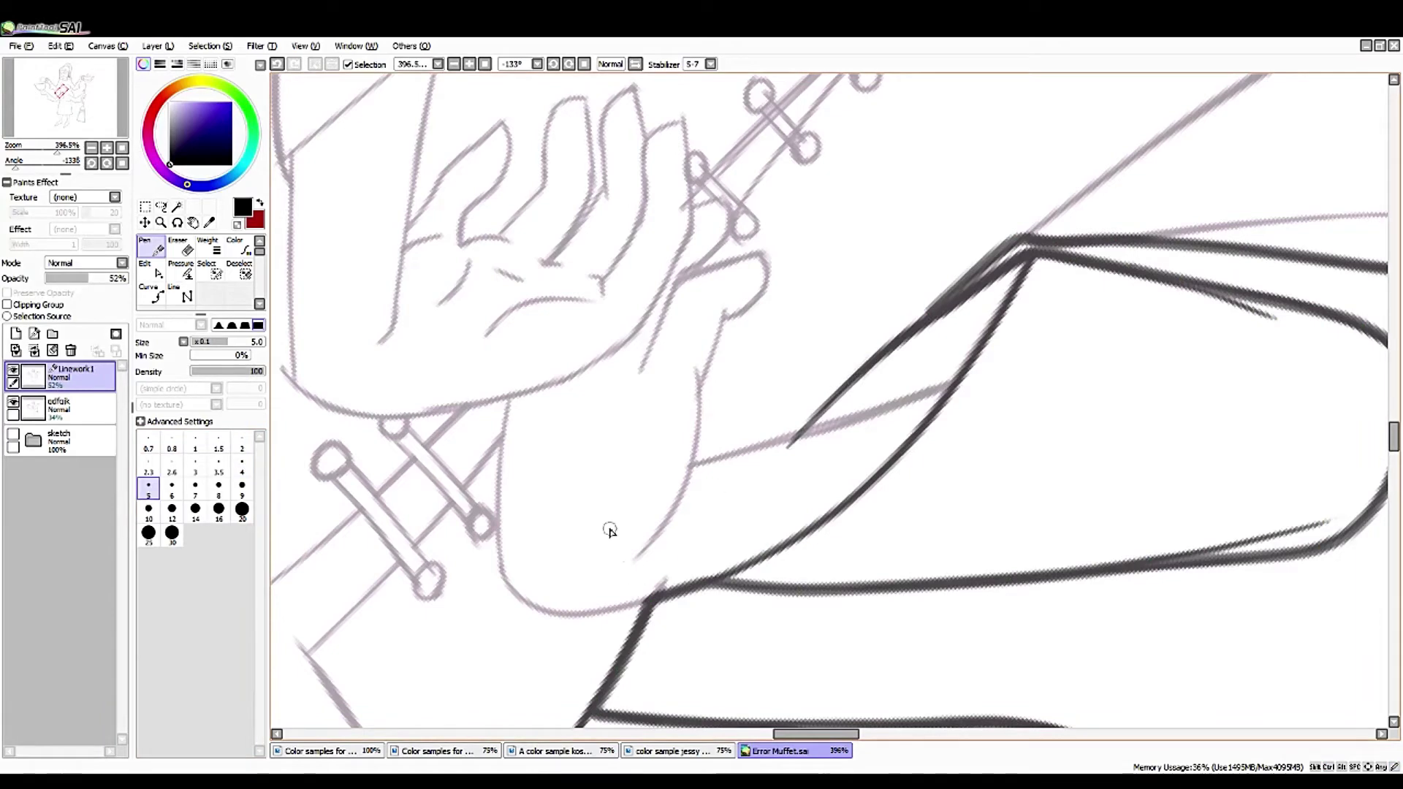
pyautogui.press('Delete')
# - Ink the straight cuff line from the hand's wrist edge down to the sleeve's inner edge with the Pen at size 4
pyautogui.moveTo(886, 245)
pyautogui.mouseDown()
pyautogui.moveTo(773, 477)
pyautogui.moveTo(785, 411)
pyautogui.moveTo(852, 300)
pyautogui.moveTo(753, 495)
pyautogui.mouseUp()
pyautogui.hotkey('ctrl', 'z')
pyautogui.press('[')
pyautogui.hotkey('ctrl', 'z')
pyautogui.moveTo(857, 294); pyautogui.dragTo(751, 503)
pyautogui.hotkey('ctrl', 'z')
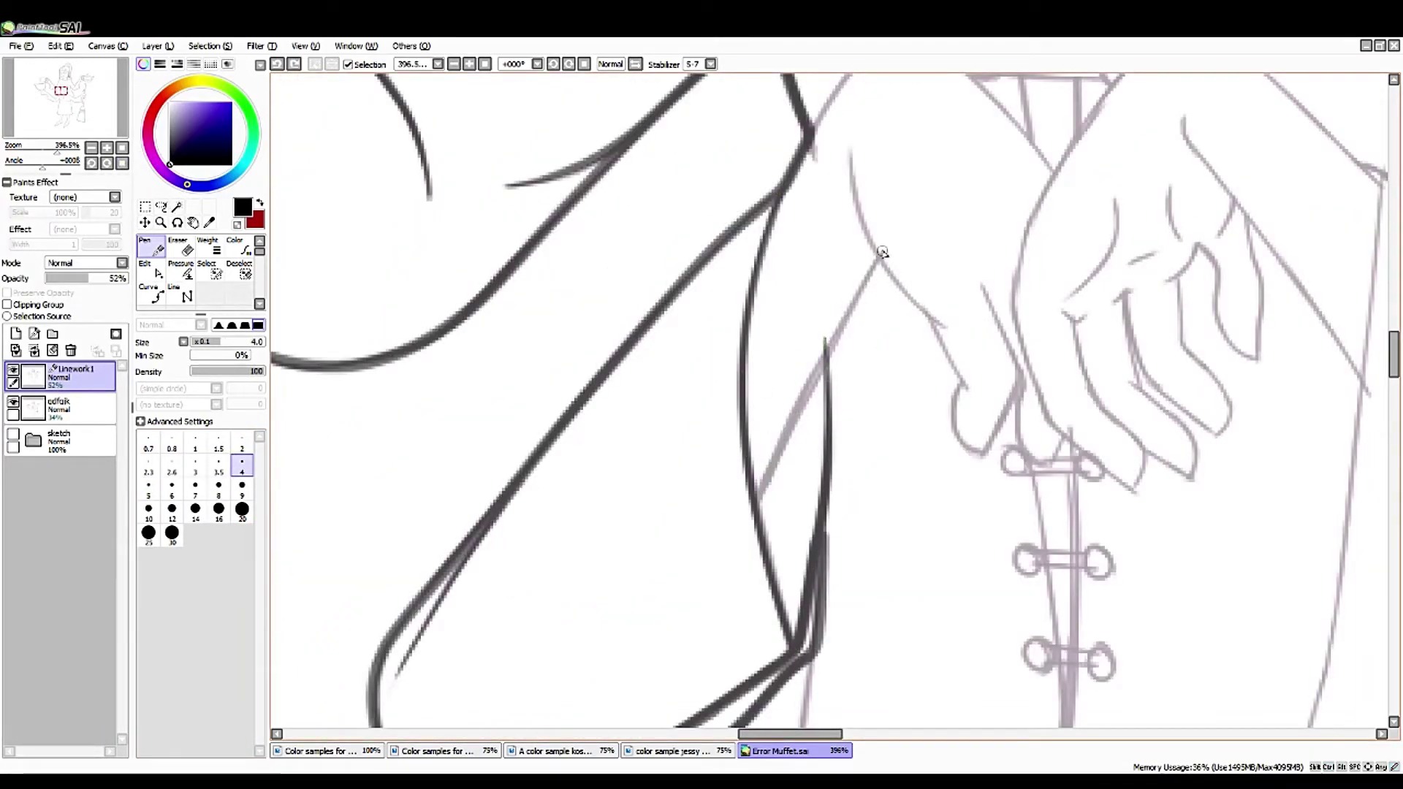
pyautogui.moveTo(886, 246); pyautogui.dragTo(754, 500)
pyautogui.hotkey('ctrl', 'z')
pyautogui.moveTo(848, 146); pyautogui.dragTo(891, 262)
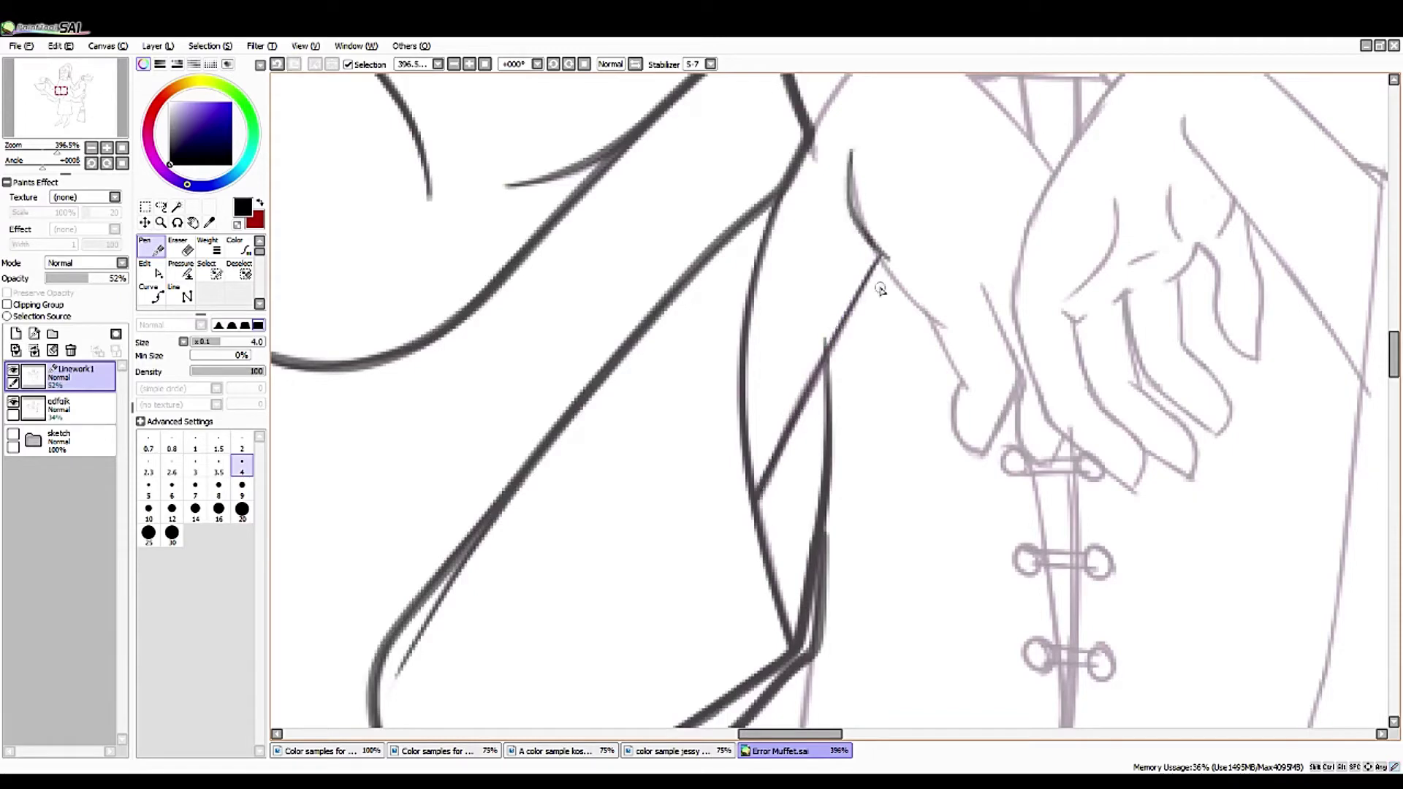
pyautogui.hotkey('ctrl', 'z')
pyautogui.moveTo(802, 360)
pyautogui.mouseDown()
pyautogui.moveTo(611, 382)
pyautogui.moveTo(539, 417)
pyautogui.moveTo(474, 540)
pyautogui.mouseUp()
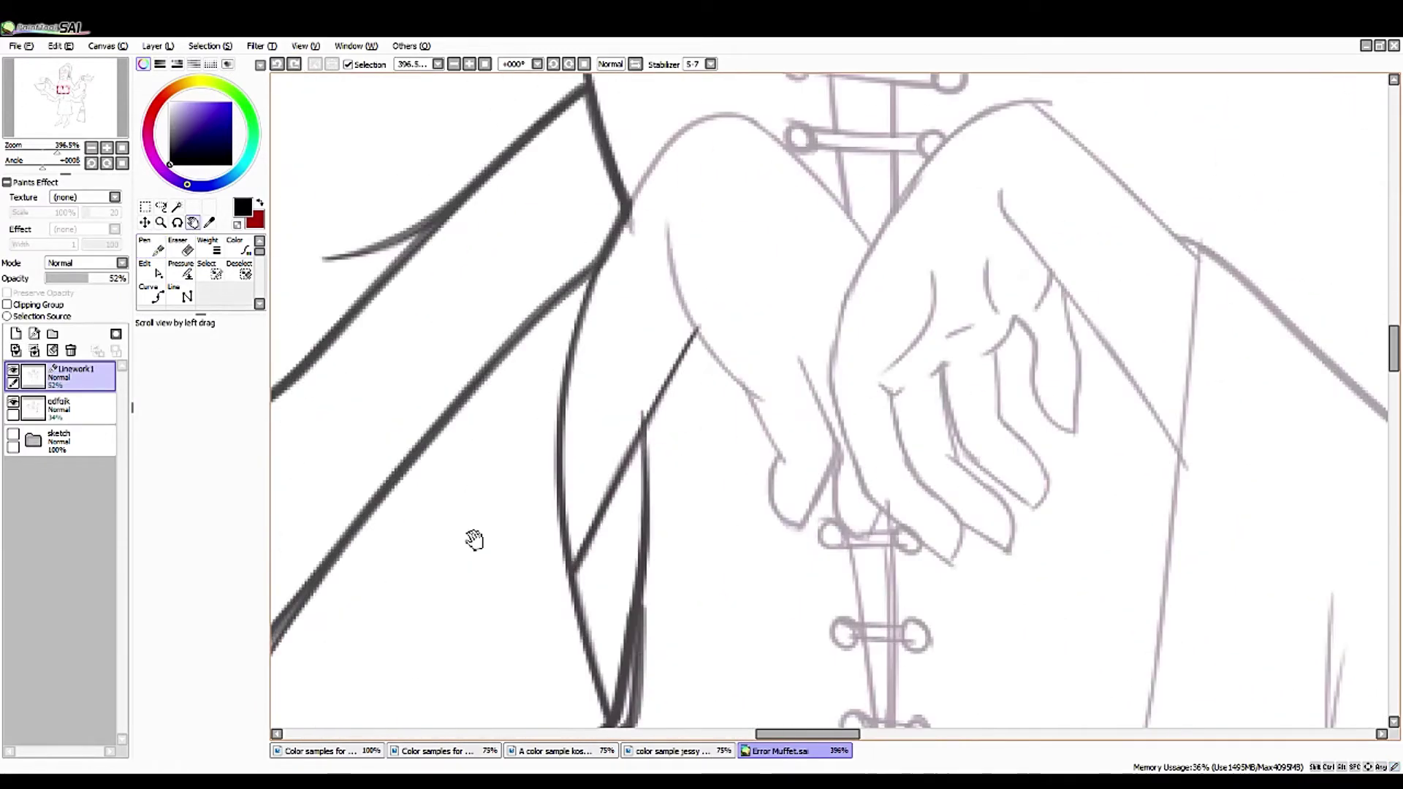
pyautogui.click(611, 65)
pyautogui.moveTo(29, 146); pyautogui.dragTo(51, 172)
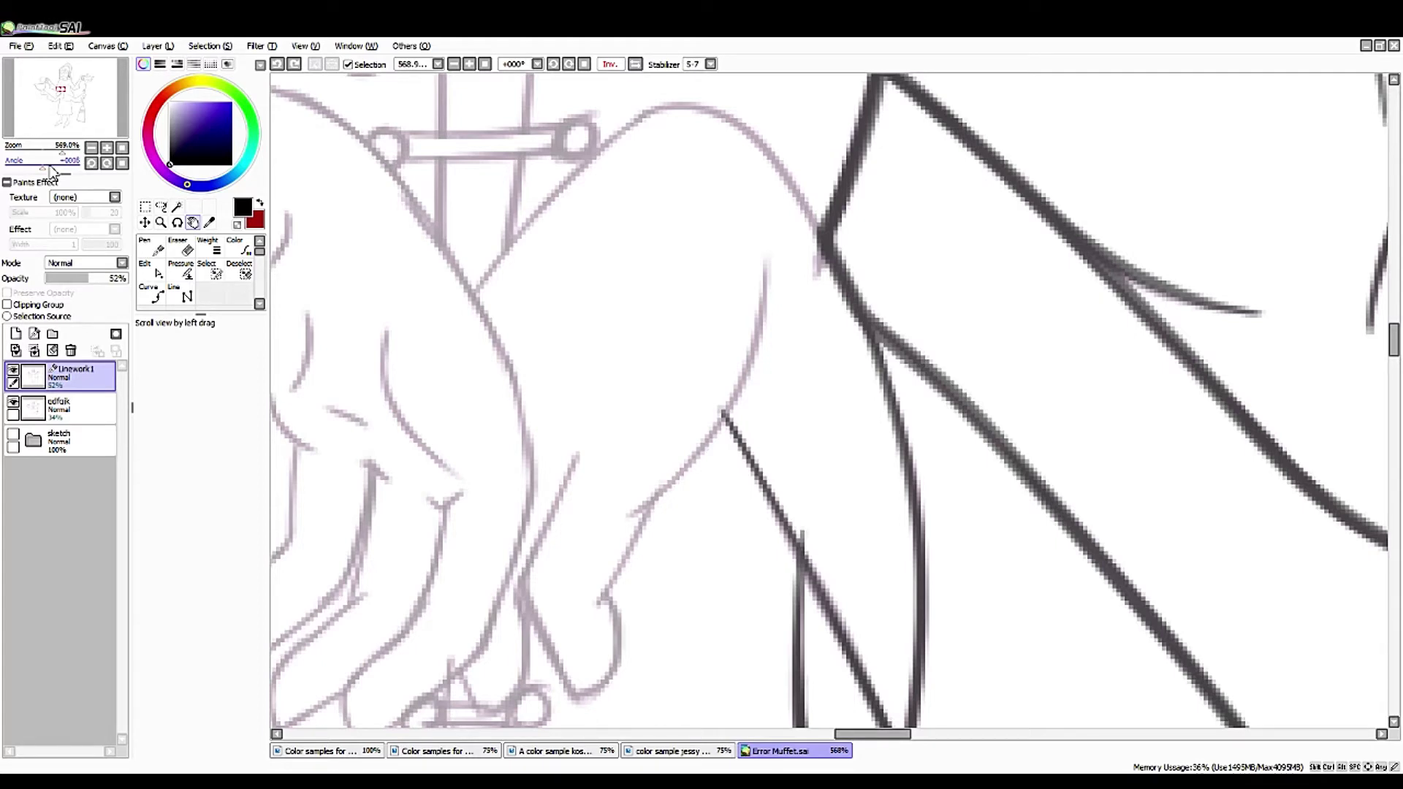
pyautogui.moveTo(379, 470); pyautogui.dragTo(466, 429)
pyautogui.moveTo(853, 214)
pyautogui.mouseDown()
pyautogui.moveTo(835, 309)
pyautogui.moveTo(727, 448)
pyautogui.mouseUp()
pyautogui.hotkey('ctrl', 'z')
pyautogui.moveTo(855, 256)
pyautogui.mouseDown()
pyautogui.moveTo(762, 427)
pyautogui.moveTo(713, 475)
pyautogui.mouseUp()
pyautogui.hotkey('ctrl', 'z')
pyautogui.moveTo(852, 285); pyautogui.dragTo(706, 483)
pyautogui.hotkey('ctrl', 'z')
pyautogui.press('h')
pyautogui.moveTo(809, 213); pyautogui.dragTo(946, 457)
pyautogui.hotkey('ctrl', 'z')
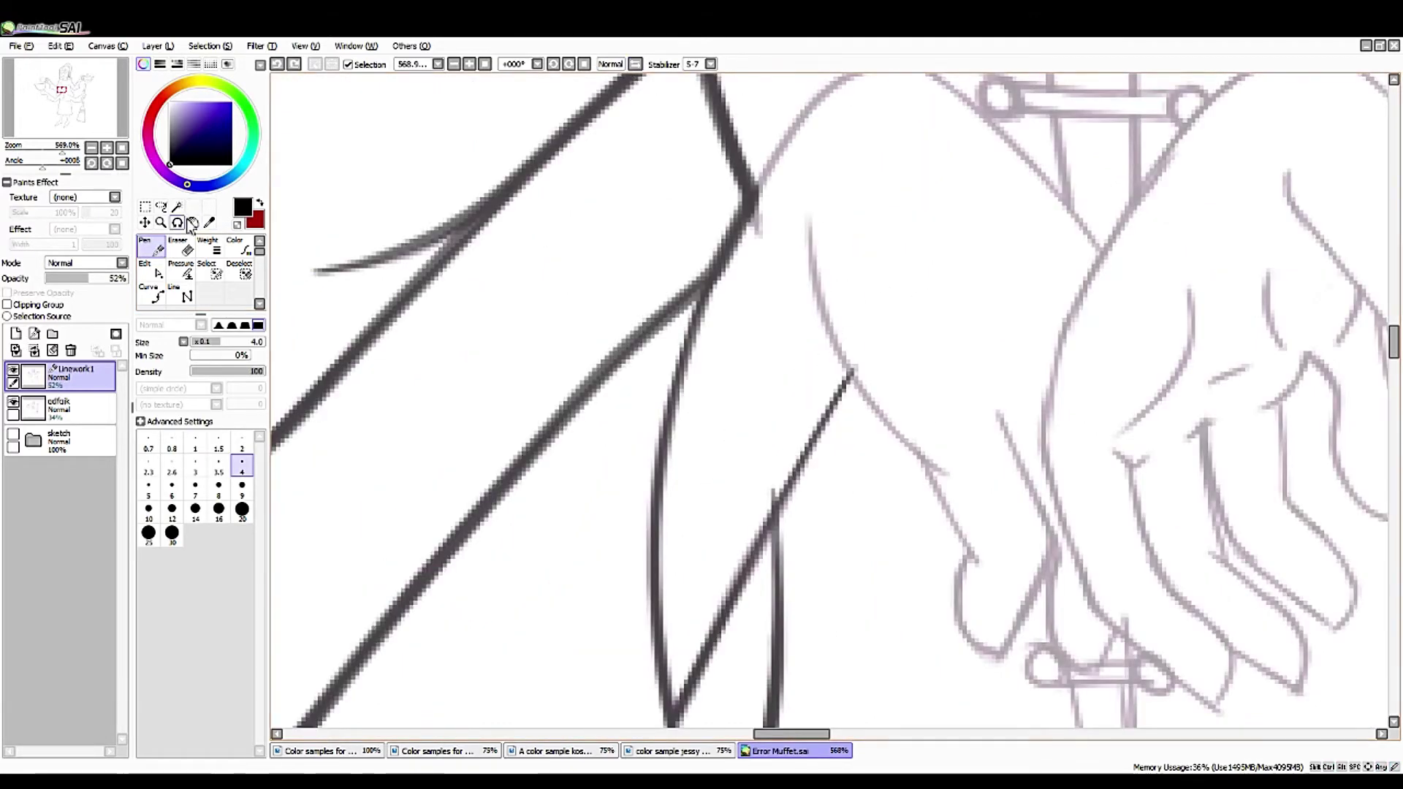
# - Ink the rear hand's contour from the wrist down along the thumb and around its tip with the Pen at size 4
pyautogui.click(193, 222)
pyautogui.moveTo(73, 151)
pyautogui.mouseDown()
pyautogui.moveTo(64, 159)
pyautogui.moveTo(80, 160)
pyautogui.mouseUp()
pyautogui.click(150, 247)
pyautogui.moveTo(661, 446); pyautogui.dragTo(1038, 205)
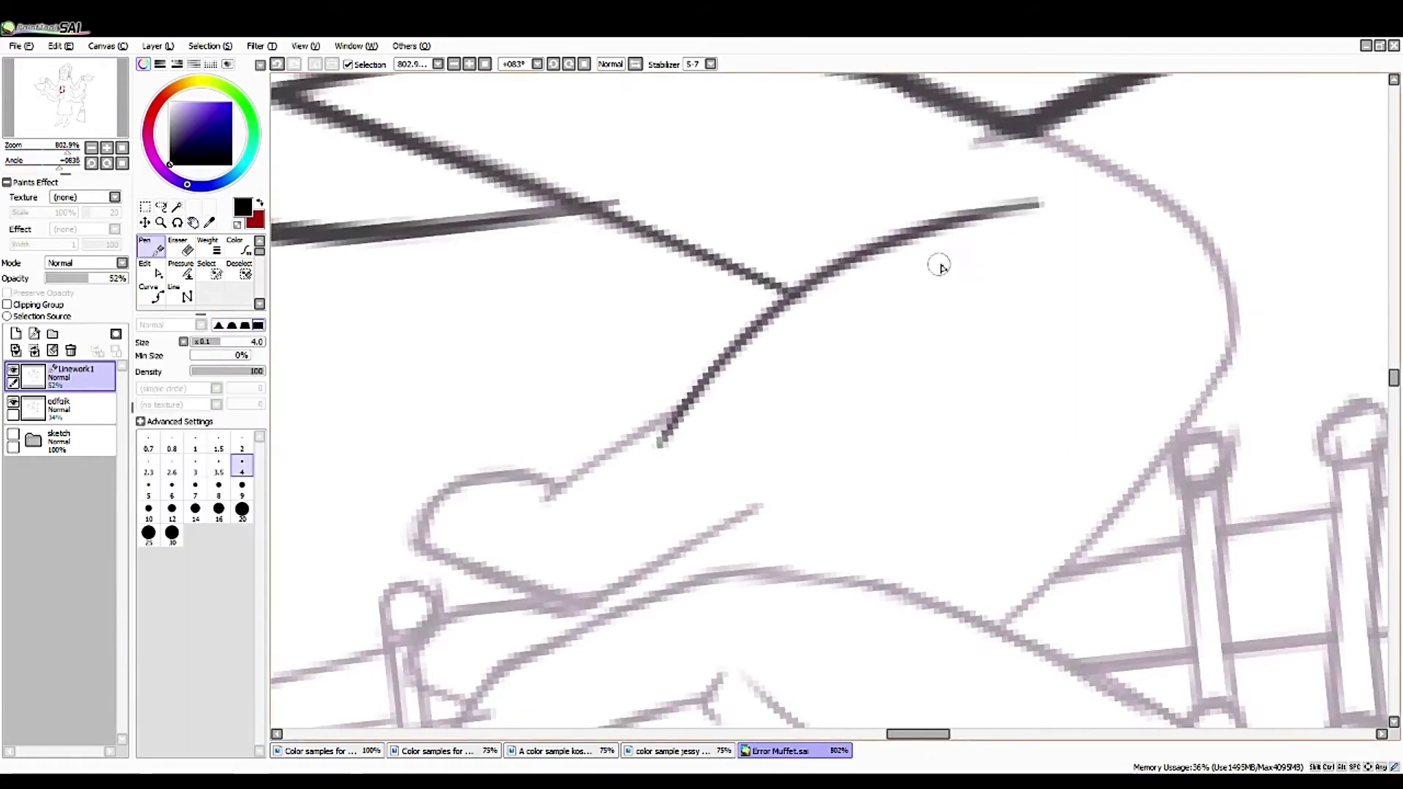
pyautogui.moveTo(541, 503); pyautogui.dragTo(680, 407)
pyautogui.moveTo(501, 474); pyautogui.dragTo(420, 540)
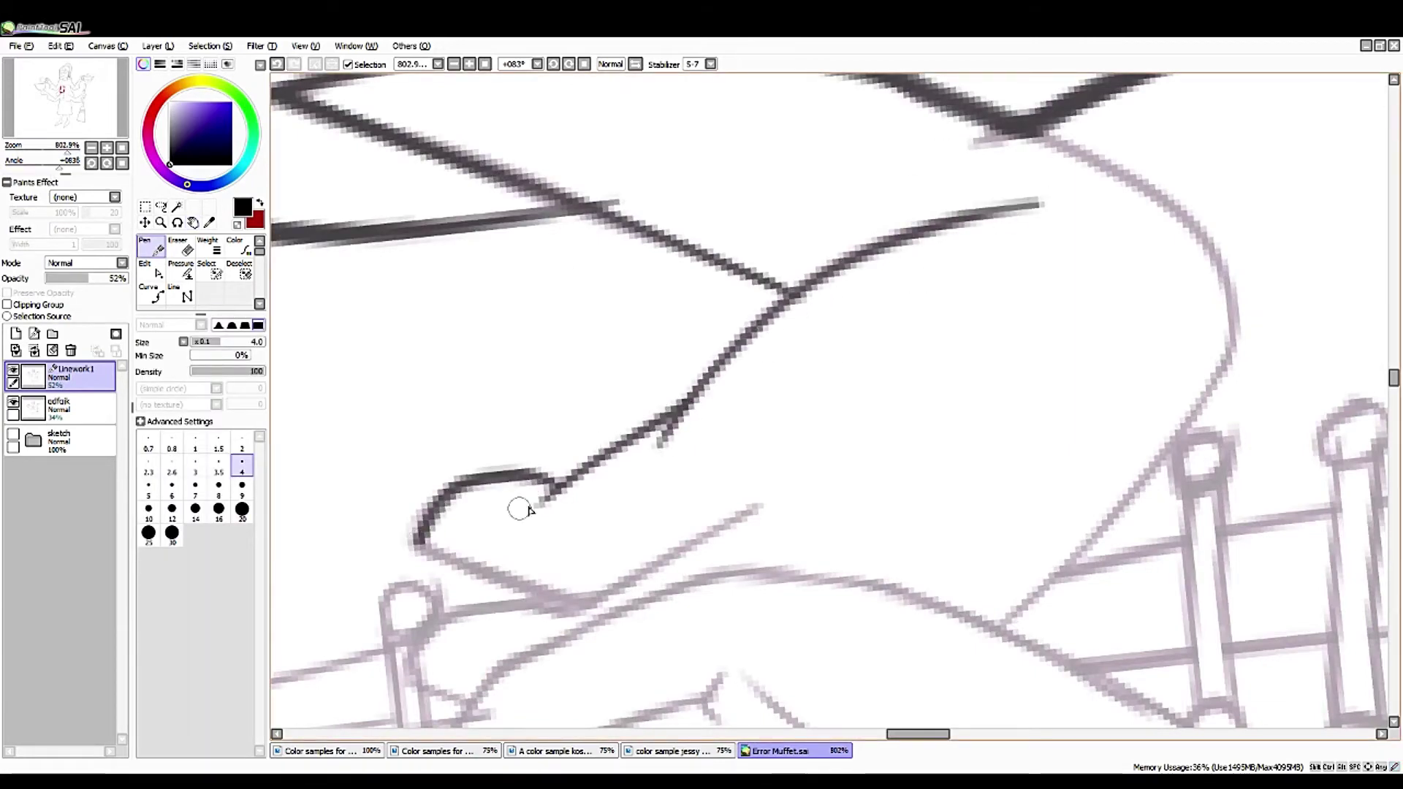
pyautogui.click(150, 271)
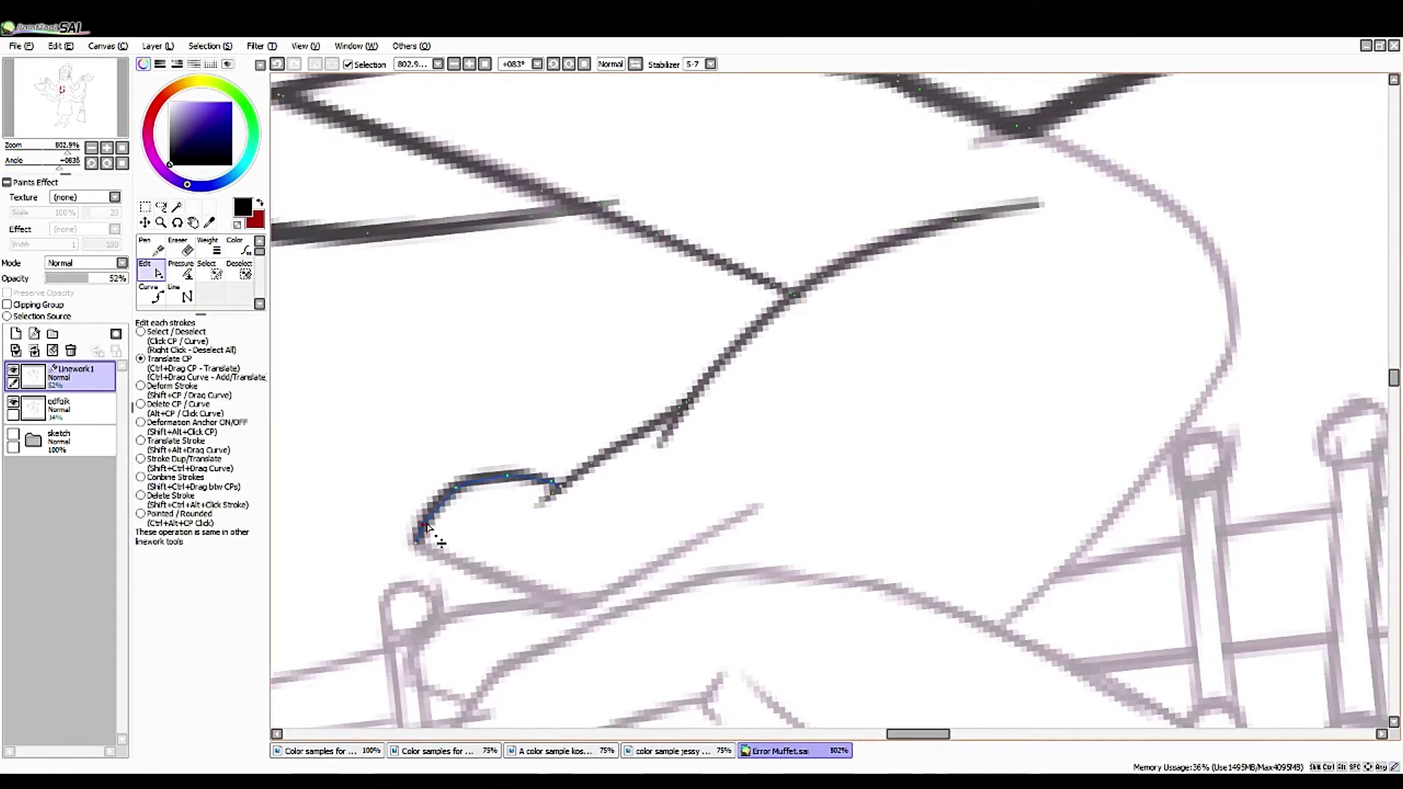
# - Ink the thumb's inner edge up to its tip with the Curve tool at size 3 and delete the stray end segment
pyautogui.moveTo(64, 165); pyautogui.dragTo(46, 165)
pyautogui.click(150, 294)
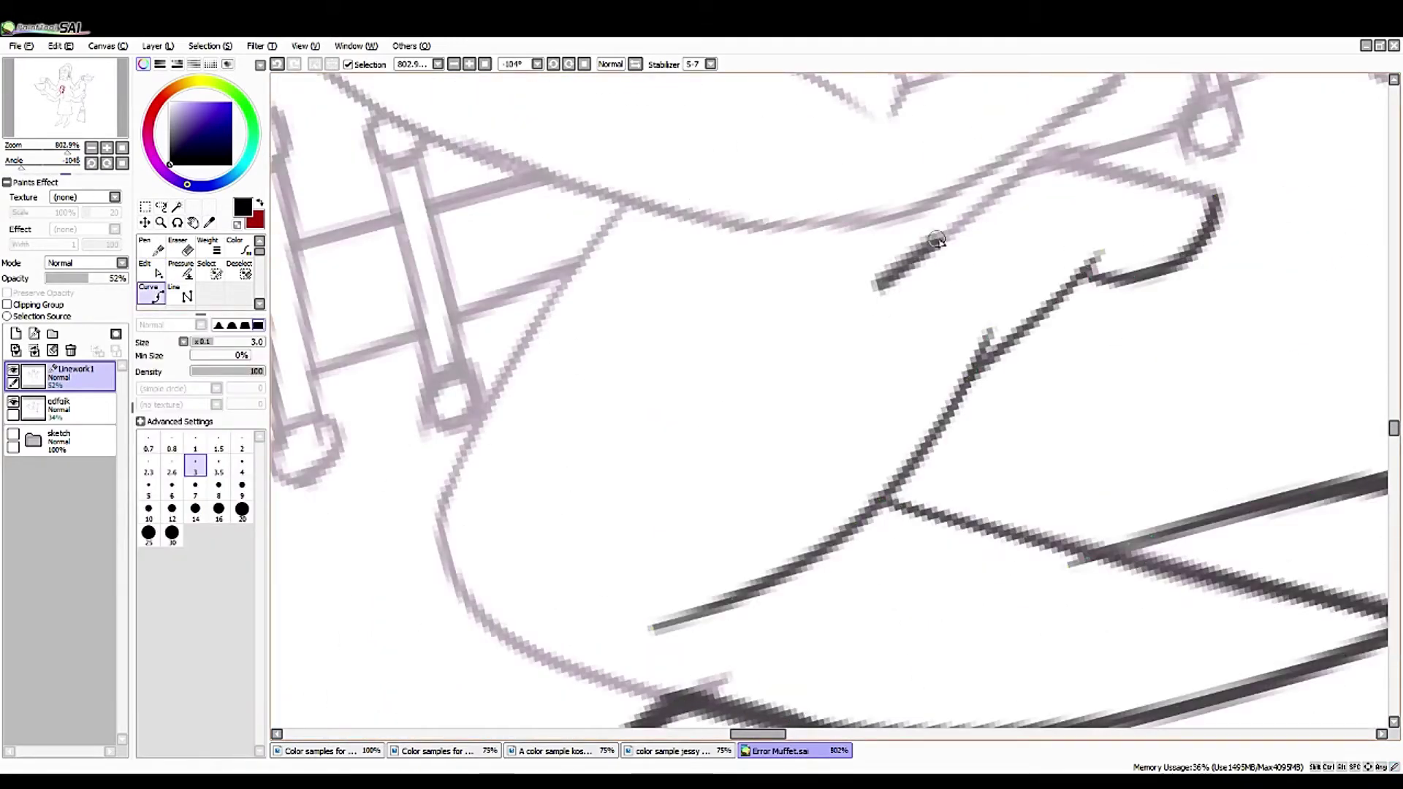
pyautogui.click(1035, 162)
pyautogui.doubleClick(1246, 170)
pyautogui.click(150, 271)
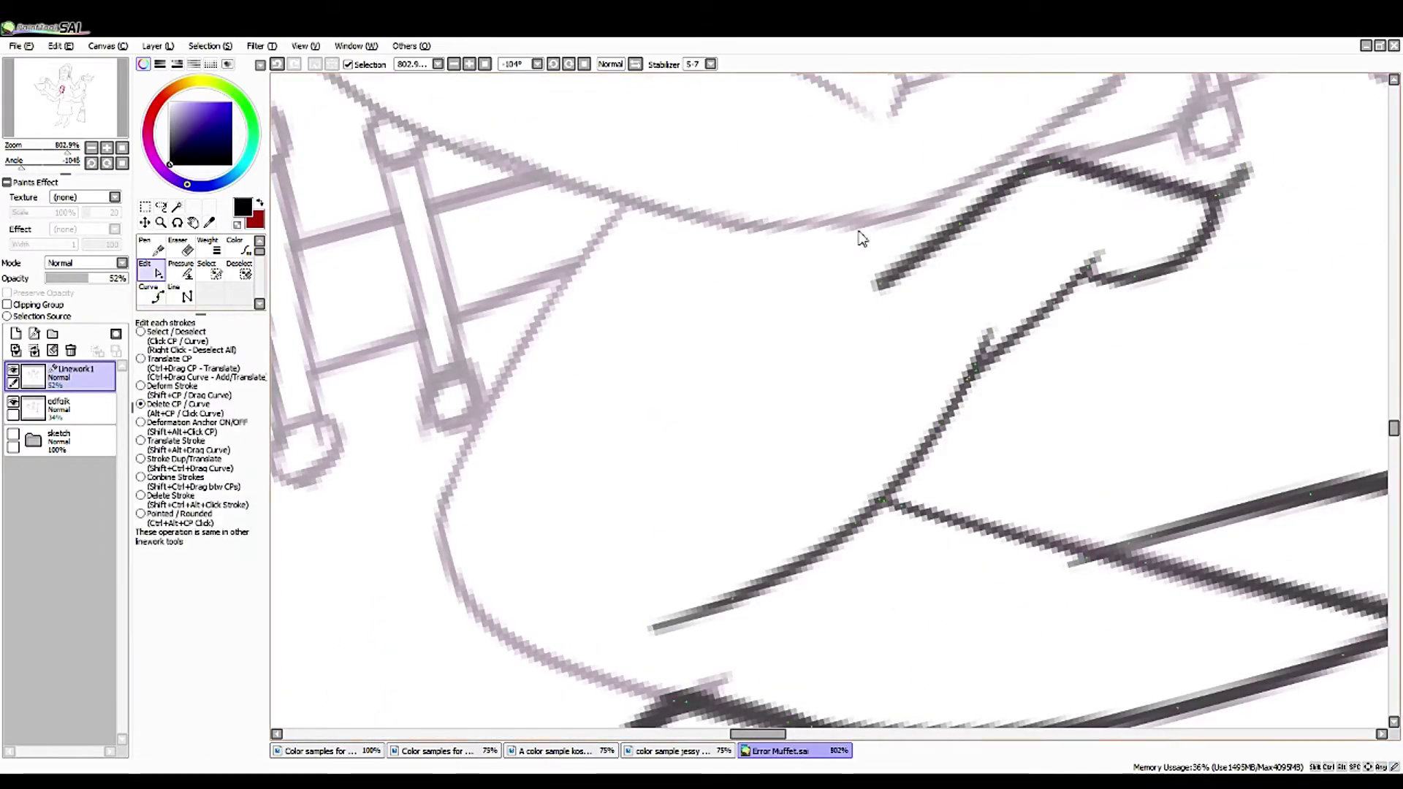
pyautogui.click(1245, 172)
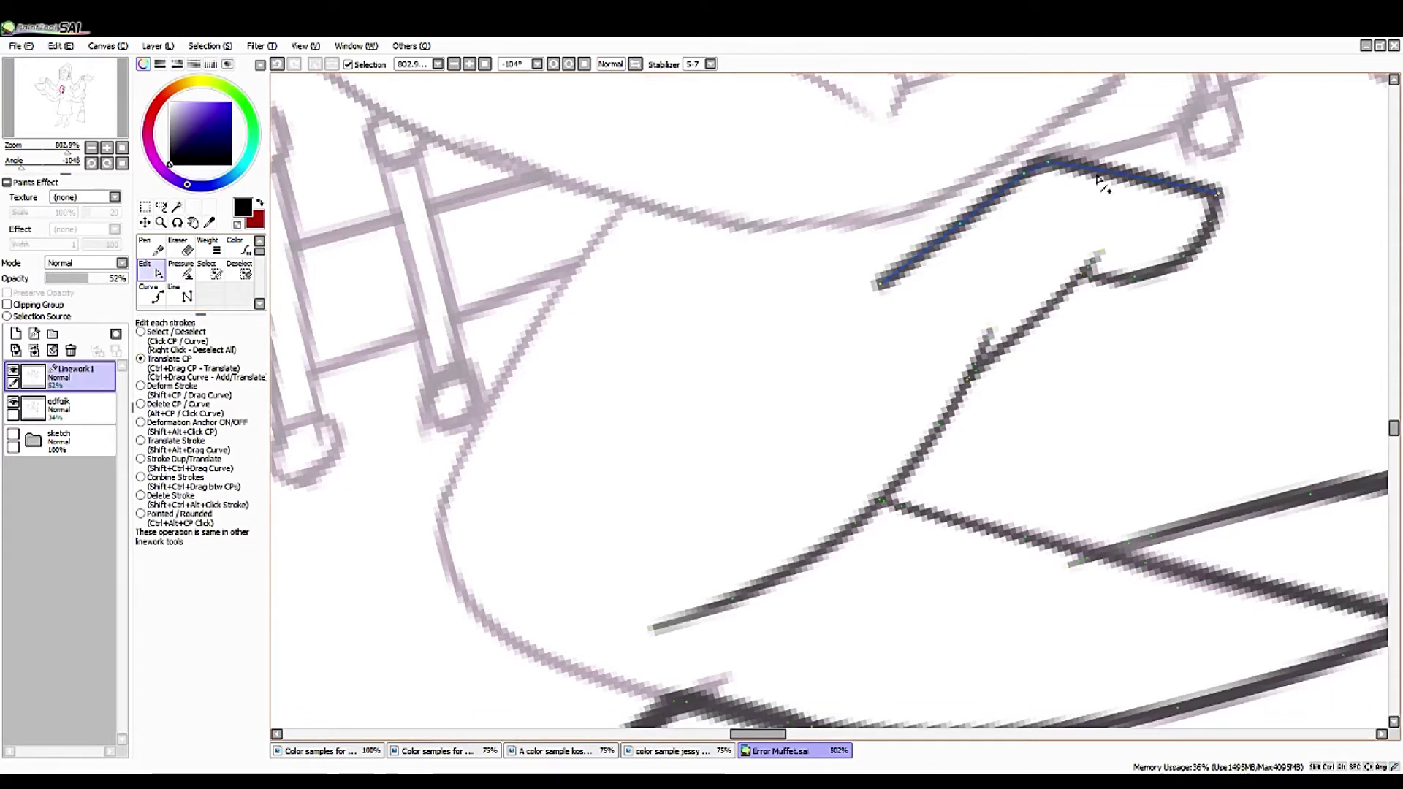
# - Nudge the control point along the thumb's inner edge and thin the line's loose end
pyautogui.moveTo(972, 222); pyautogui.dragTo(975, 215)
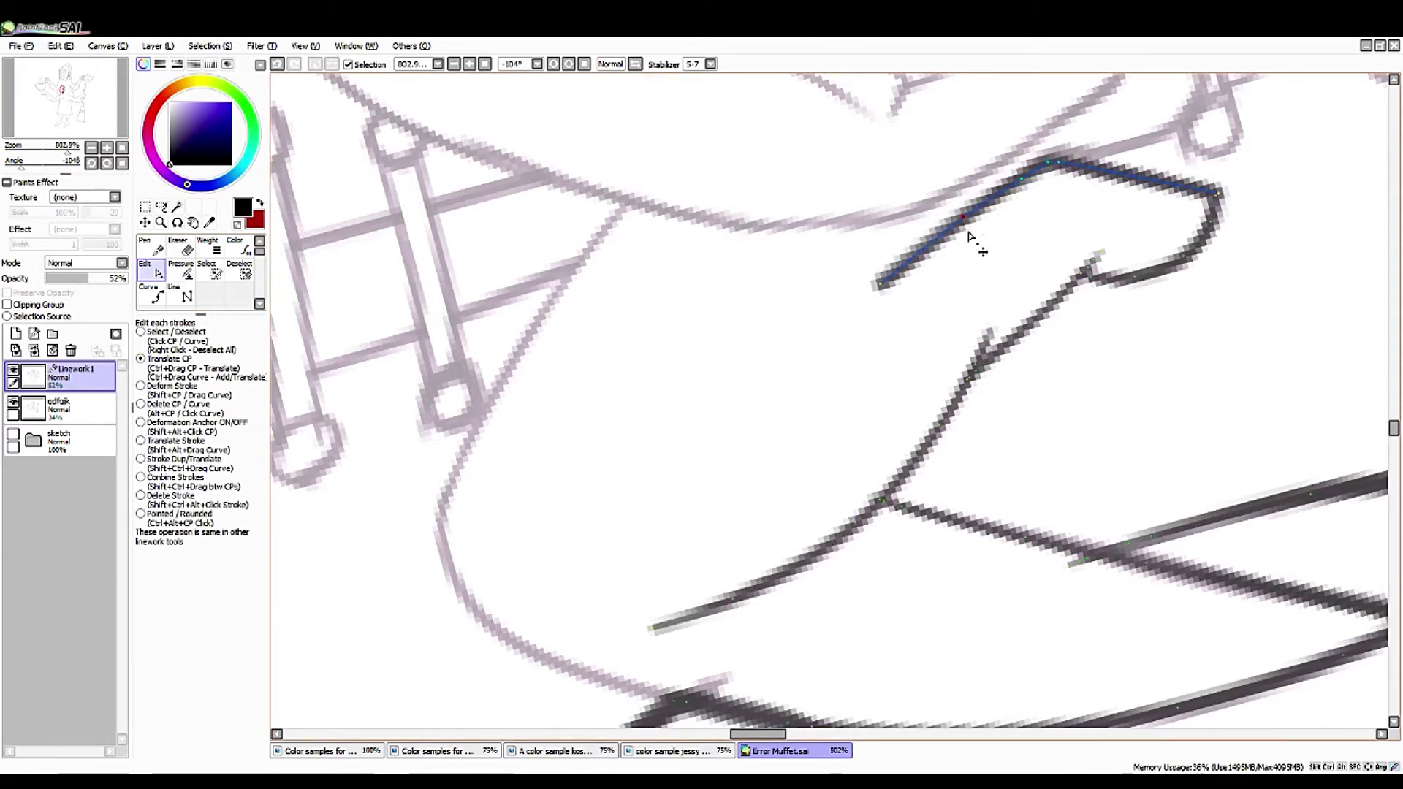
pyautogui.click(181, 270)
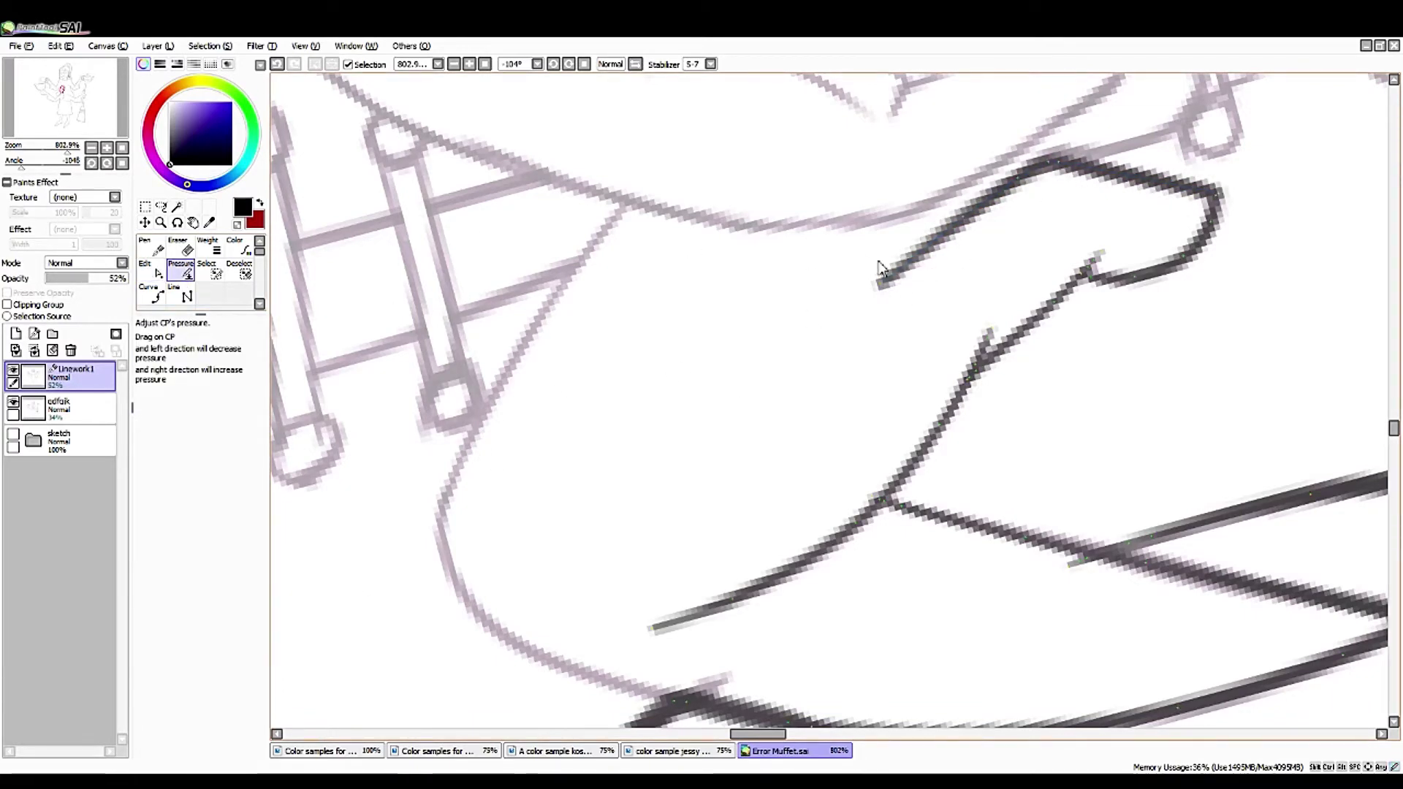
pyautogui.scroll(-5, 312, 295)
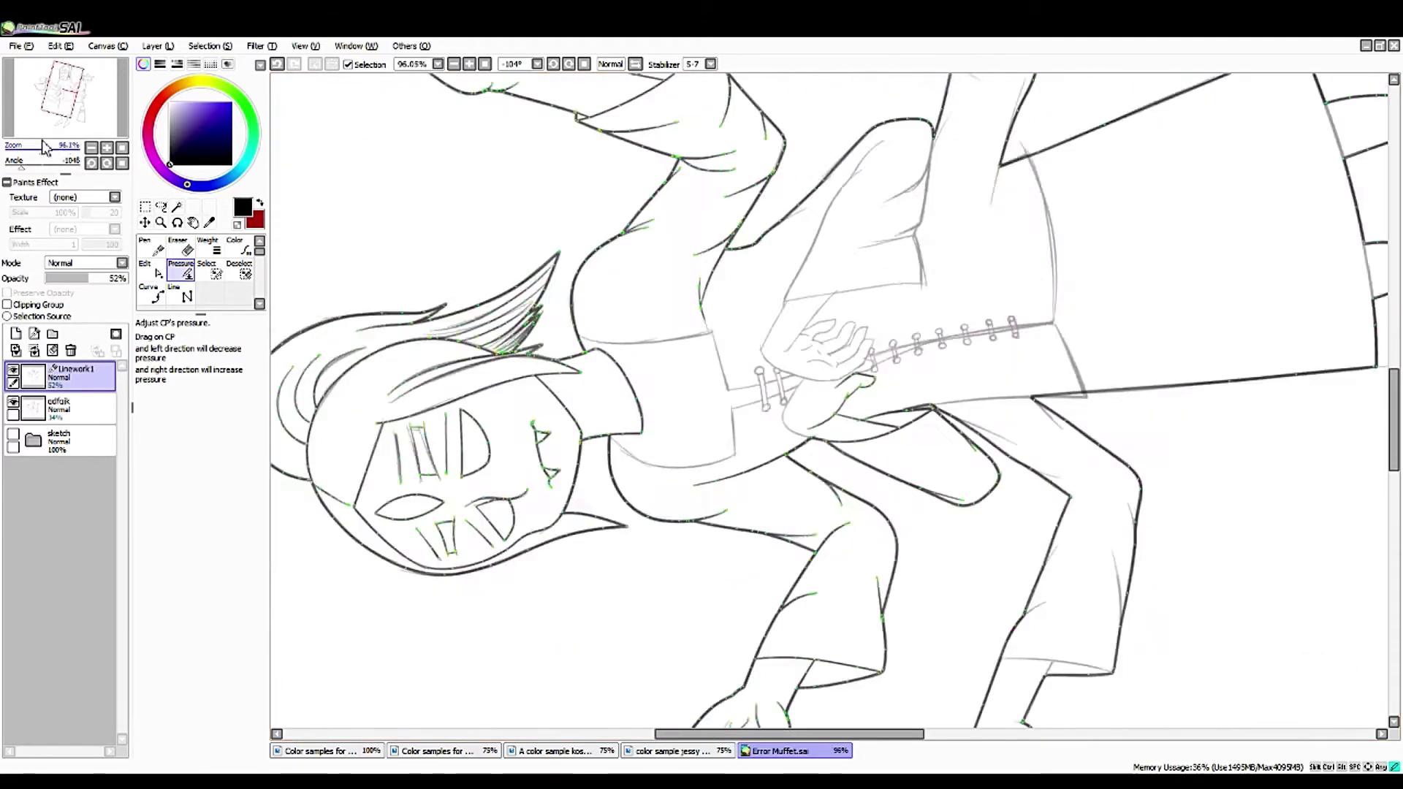
# - Ink the rear hand's outer wrist outline from the front hand's edge around to the sleeve corner with the Curve tool at size 3
pyautogui.scroll(5, 312, 295)
pyautogui.click(151, 293)
pyautogui.click(638, 223)
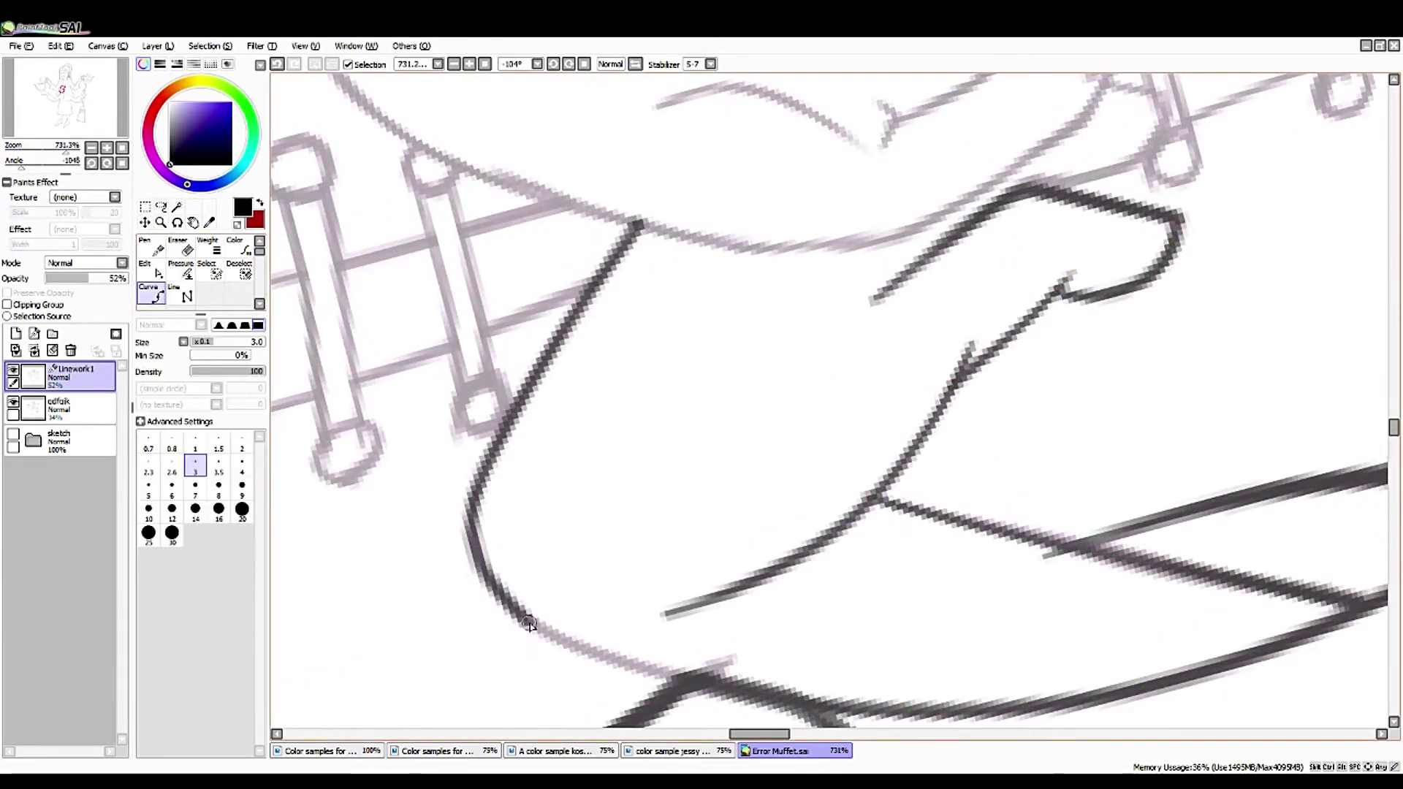
pyautogui.click(687, 678)
pyautogui.press('ctrl')
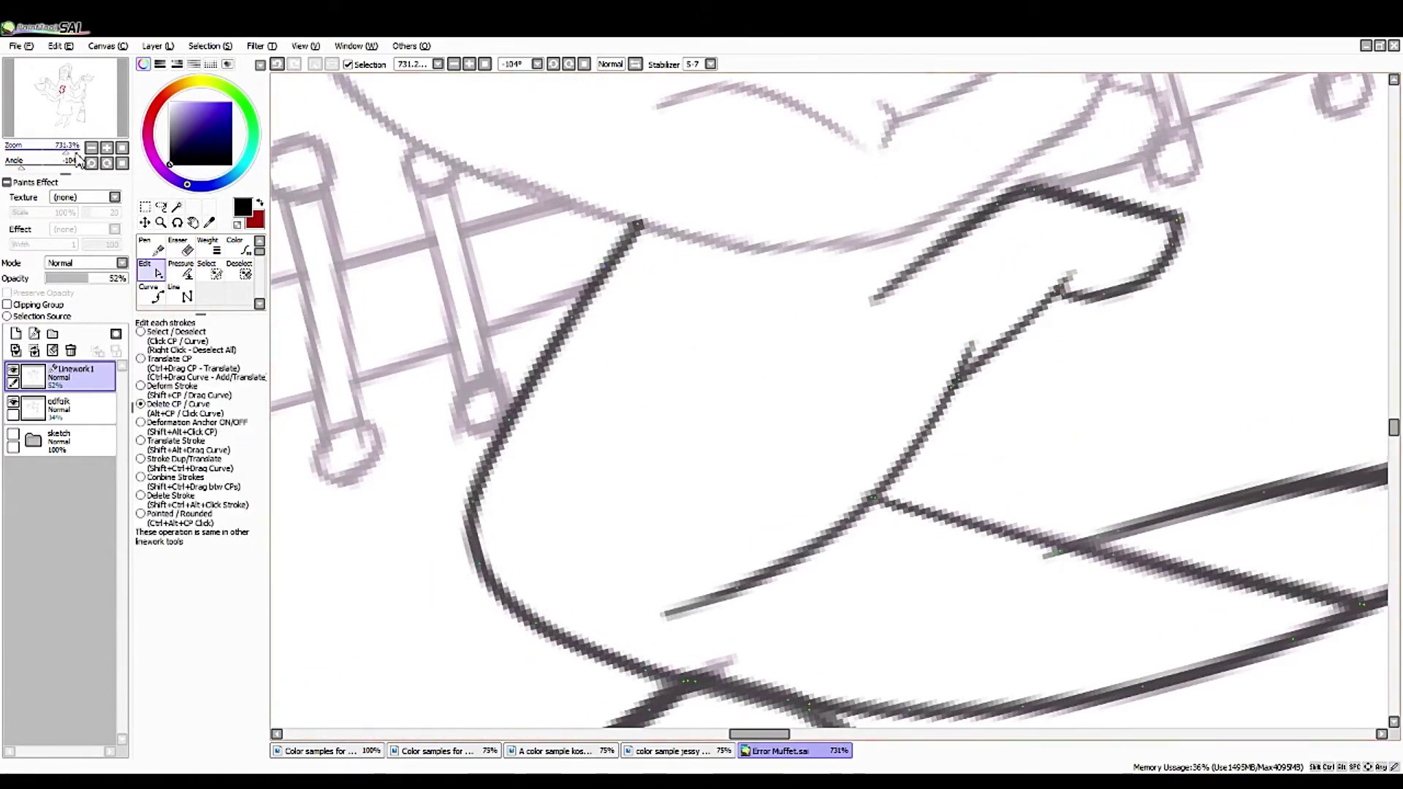
pyautogui.moveTo(79, 157); pyautogui.dragTo(324, 215)
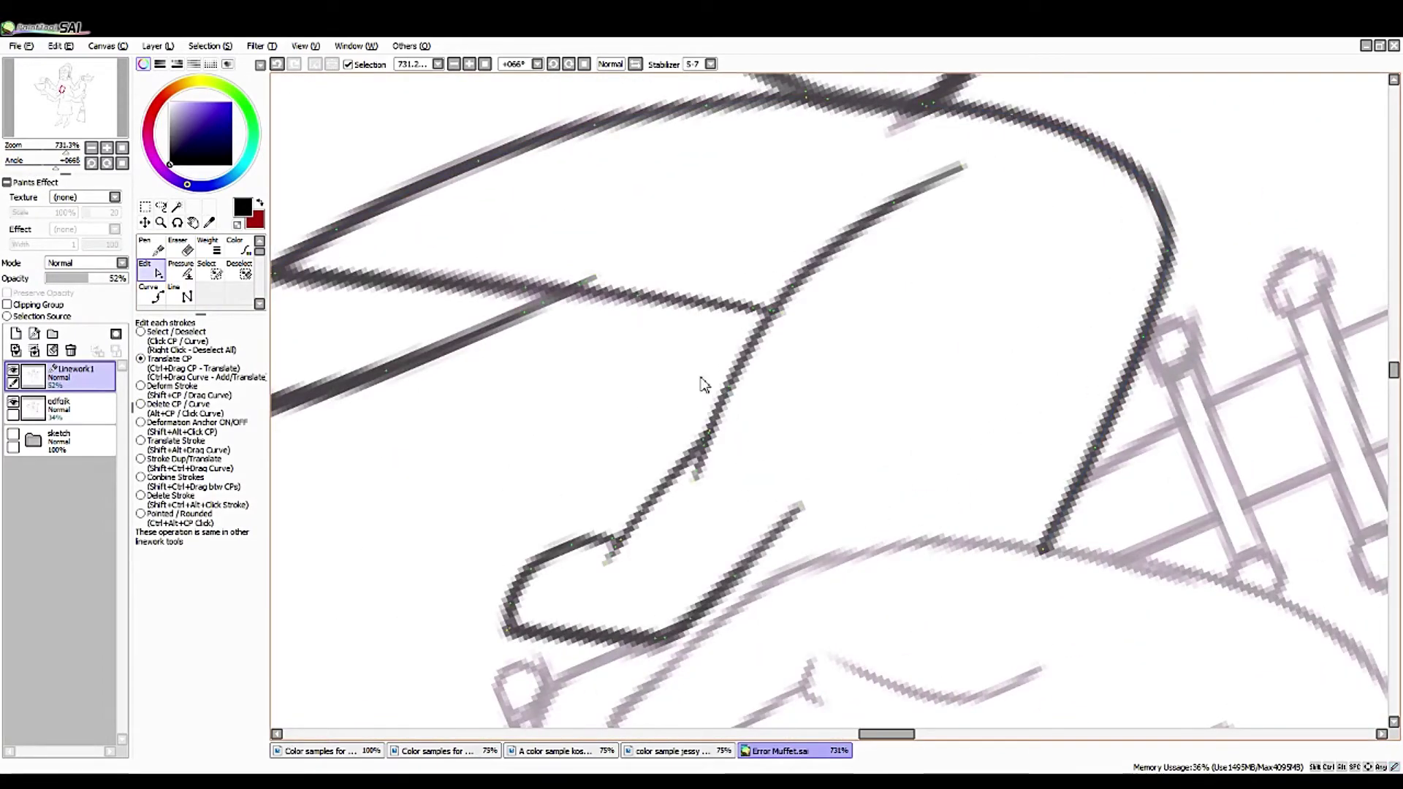
# - Ink the front hand's outline from the sleeve cuff over the wrist to the first finger with the Curve tool at size 3
pyautogui.click(68, 157)
pyautogui.scroll(-4, 66, 92)
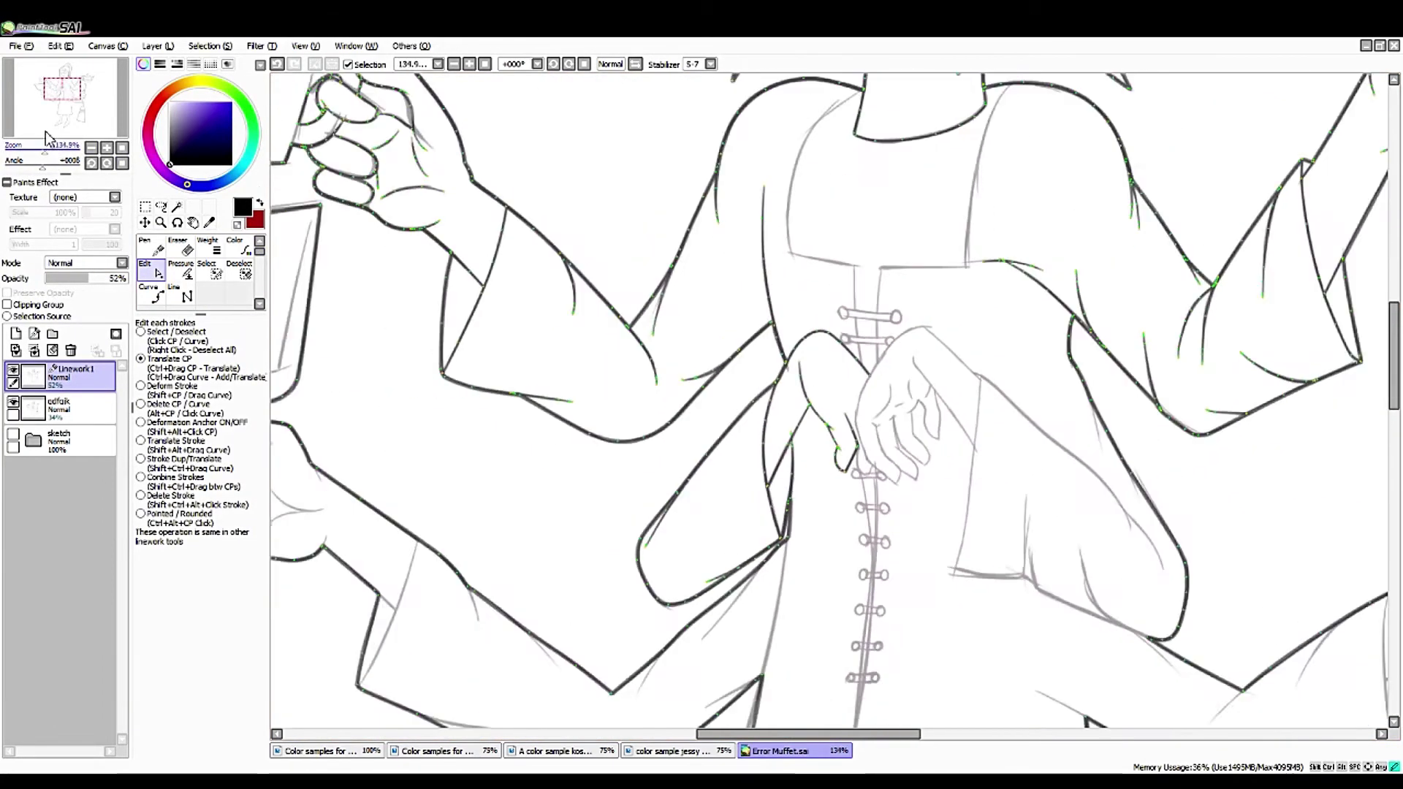
pyautogui.scroll(3, 86, 106)
pyautogui.moveTo(86, 106); pyautogui.dragTo(81, 104)
pyautogui.click(611, 64)
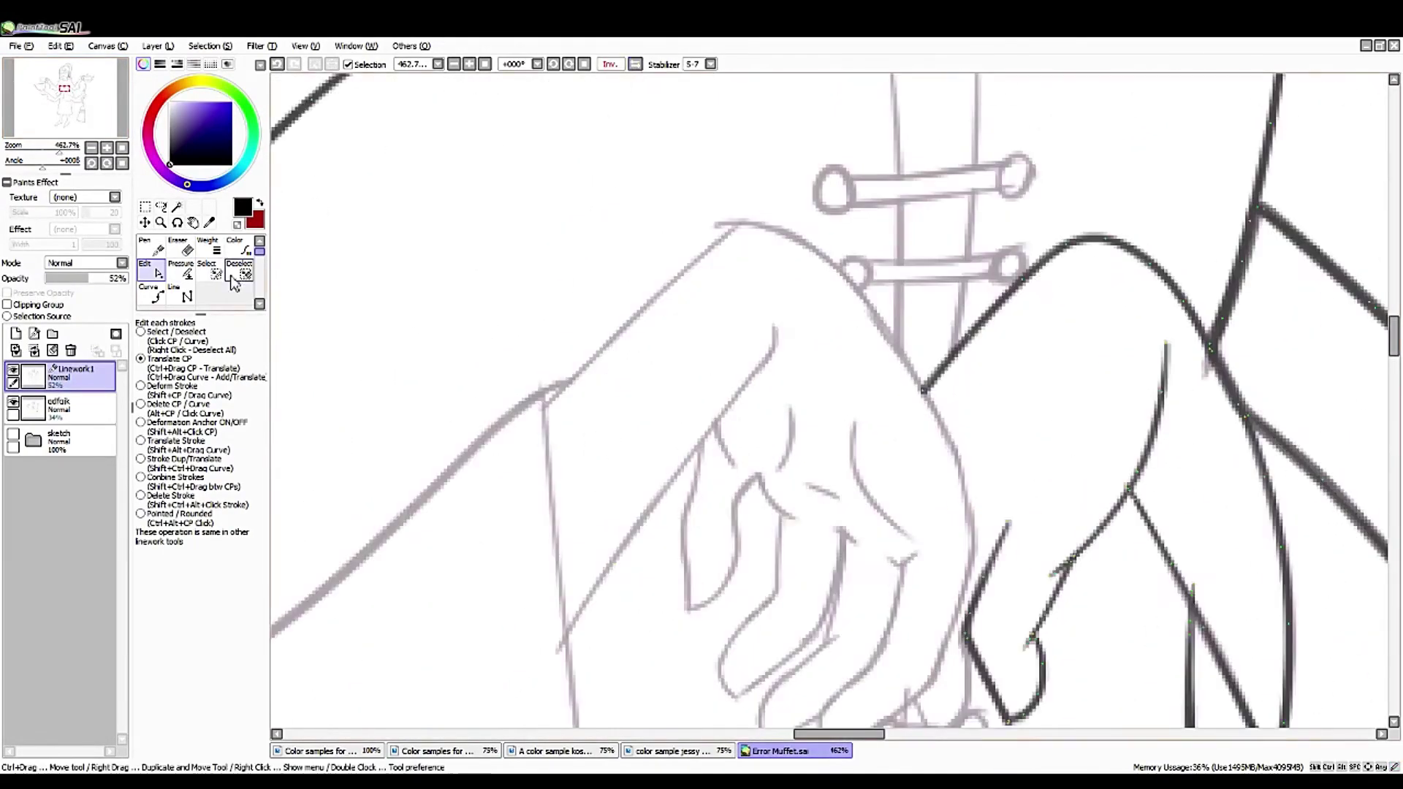
pyautogui.click(151, 294)
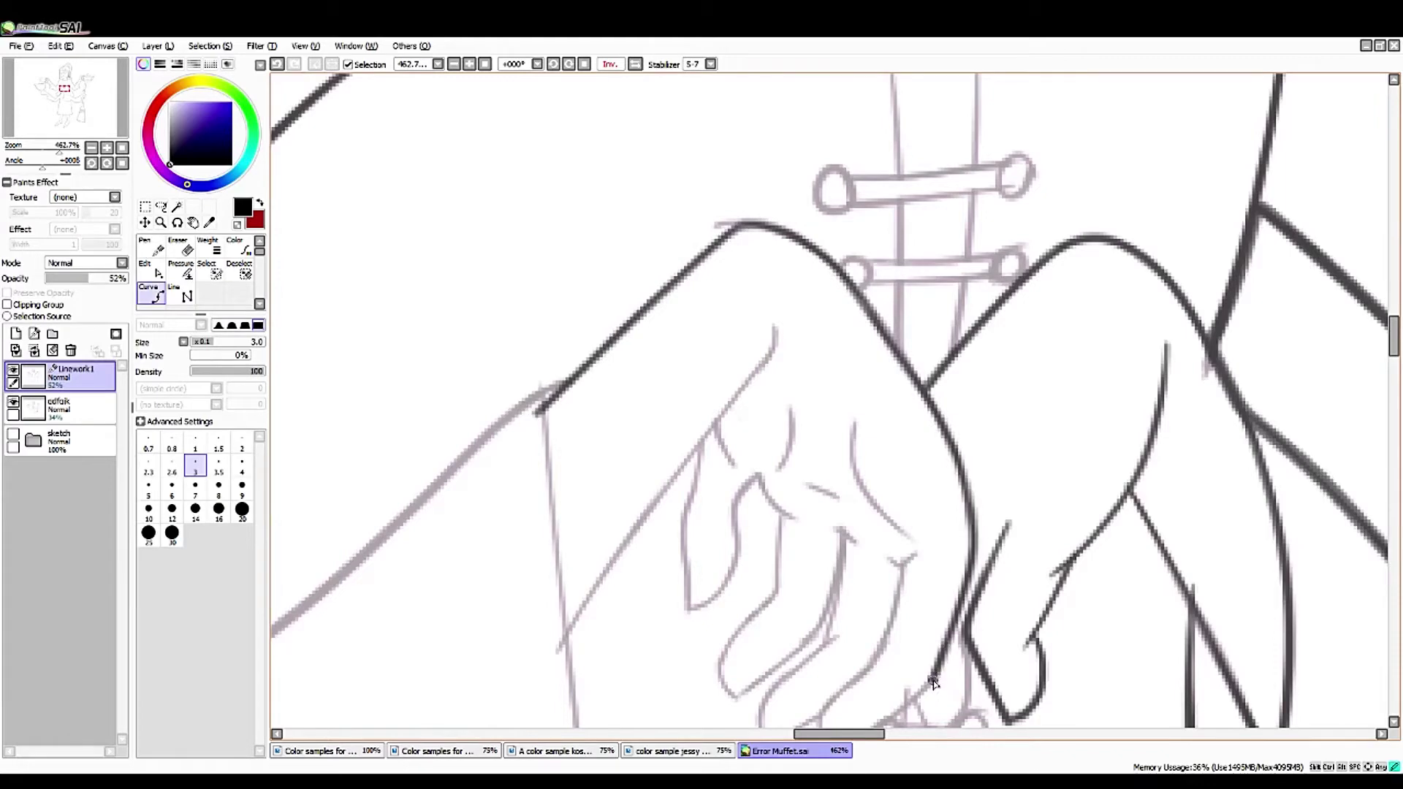
pyautogui.moveTo(934, 683)
pyautogui.mouseDown()
pyautogui.moveTo(666, 548)
pyautogui.moveTo(731, 353)
pyautogui.mouseUp()
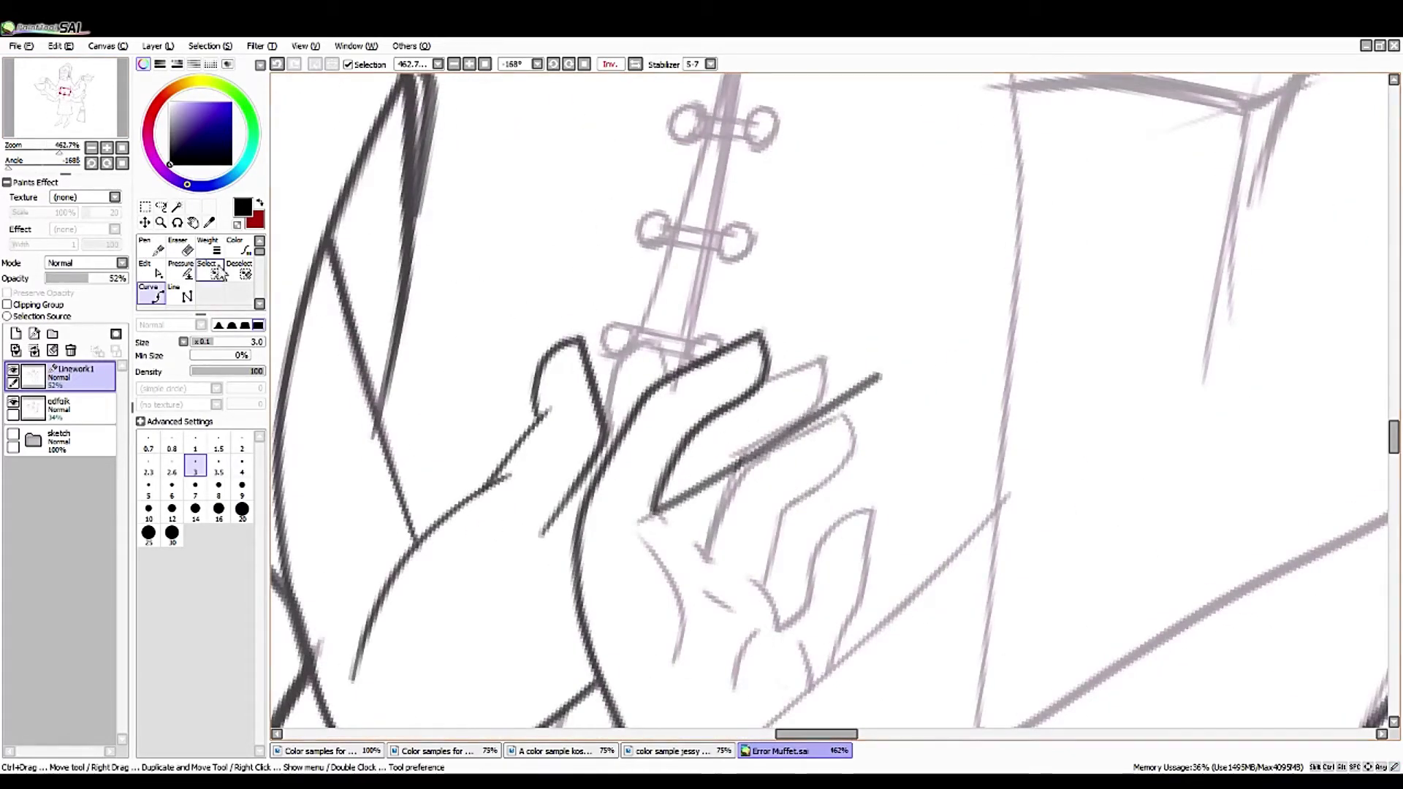
# - Trim the front hand's outline to end at the first fingertip and ink that finger's inner edge with the Pen at size 4
pyautogui.press('e')
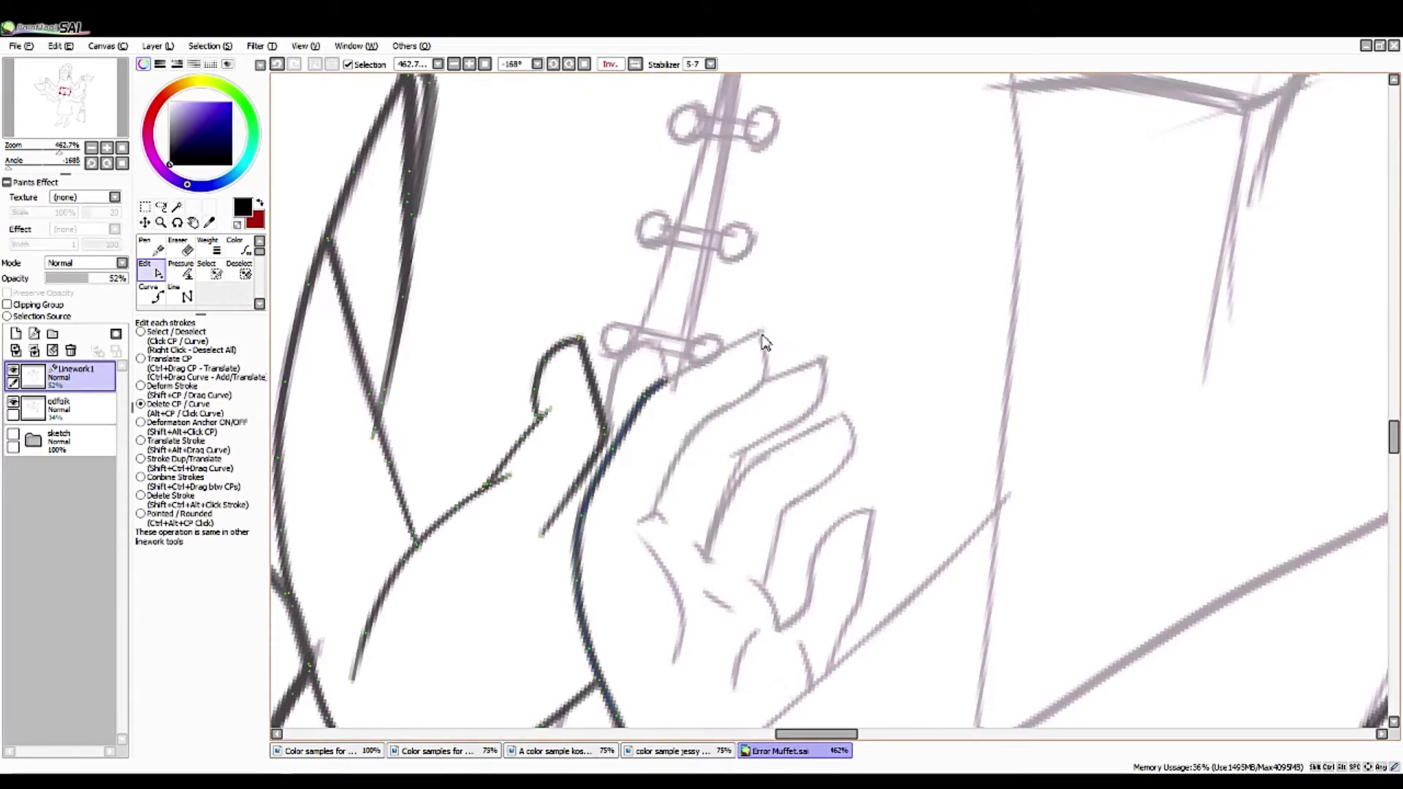
pyautogui.moveTo(58, 149); pyautogui.dragTo(59, 169)
pyautogui.hscroll(-3, 194, 225)
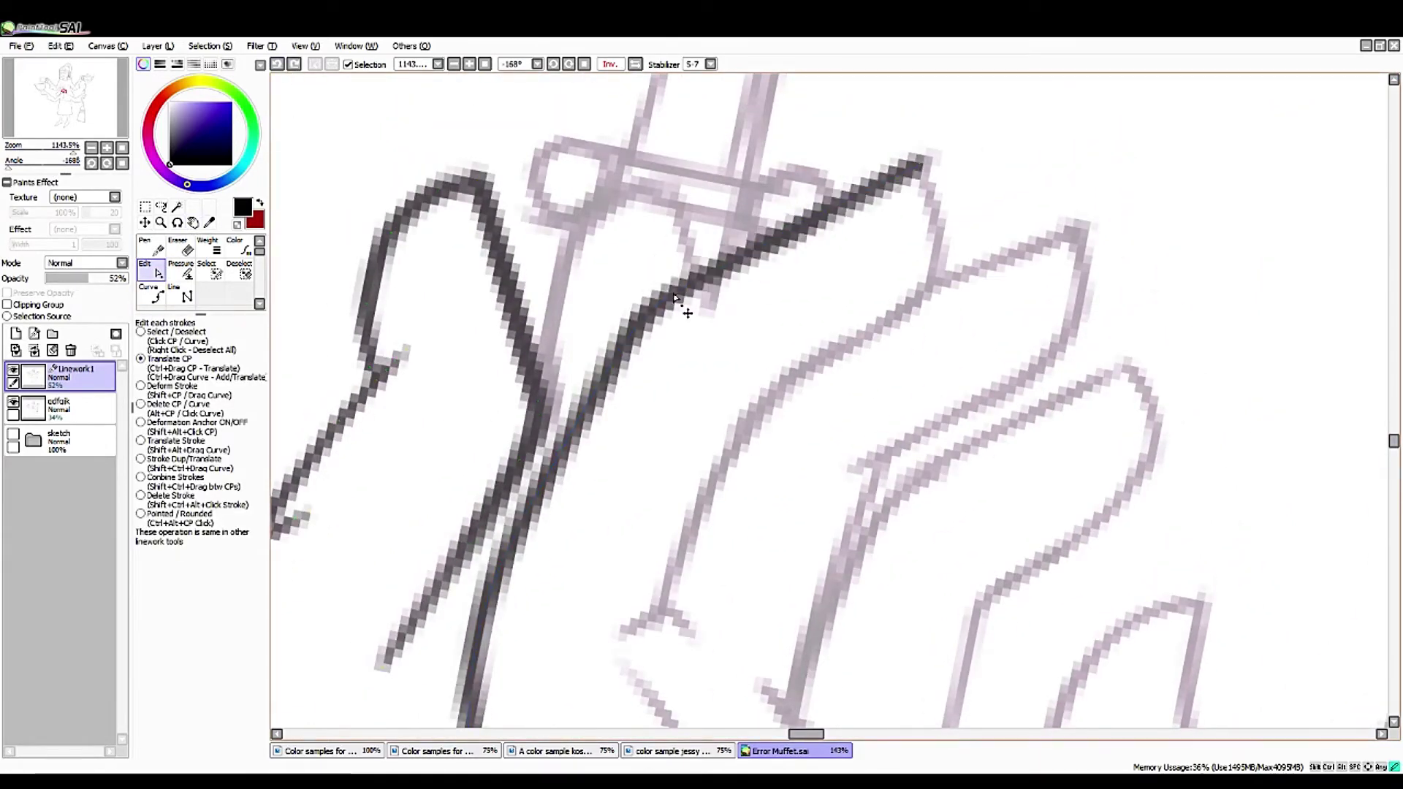
pyautogui.press('n')
pyautogui.moveTo(656, 615)
pyautogui.mouseDown()
pyautogui.moveTo(714, 484)
pyautogui.moveTo(940, 245)
pyautogui.moveTo(922, 162)
pyautogui.mouseUp()
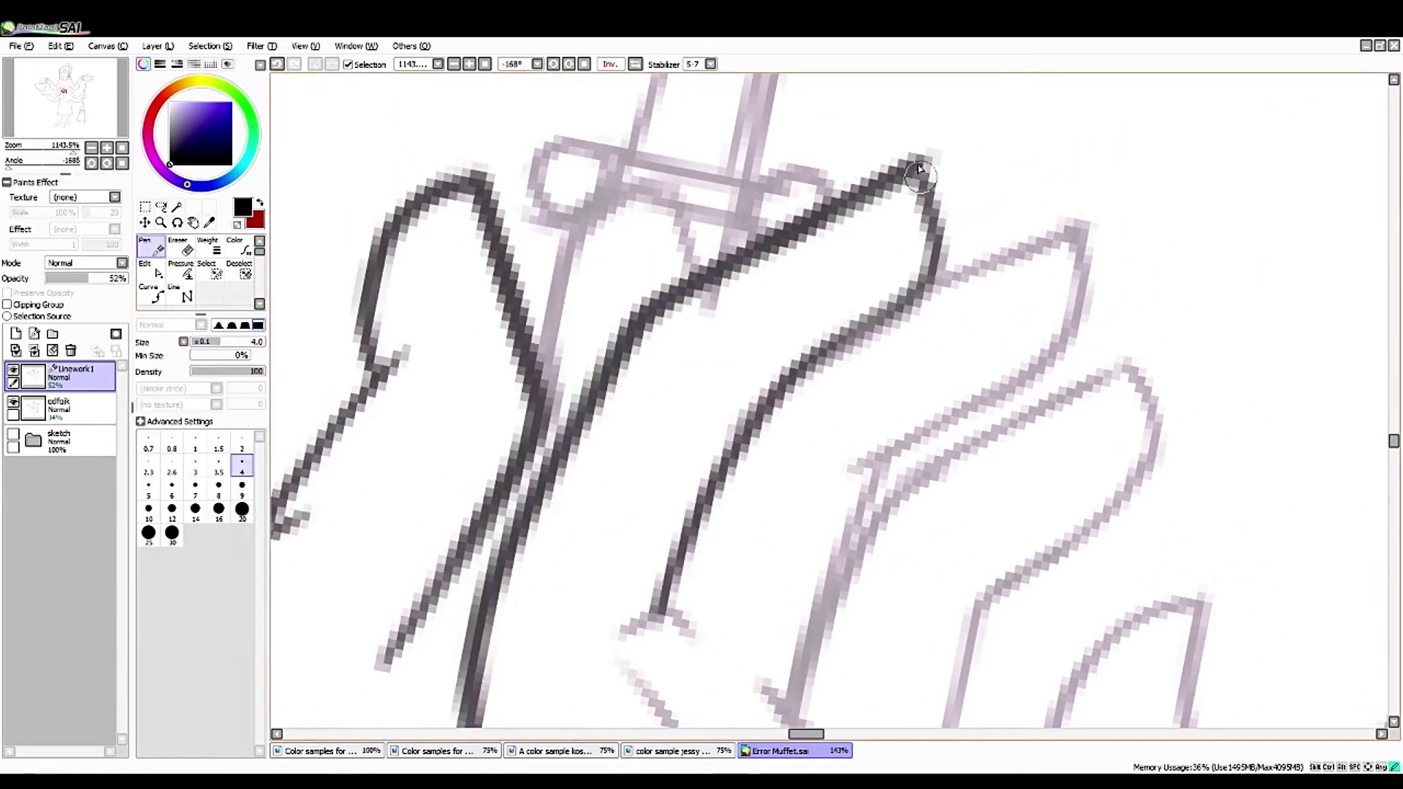
# - Move the wrist-end control point of the front hand's outline onto the sketched sleeve corner
pyautogui.press('ctrl')
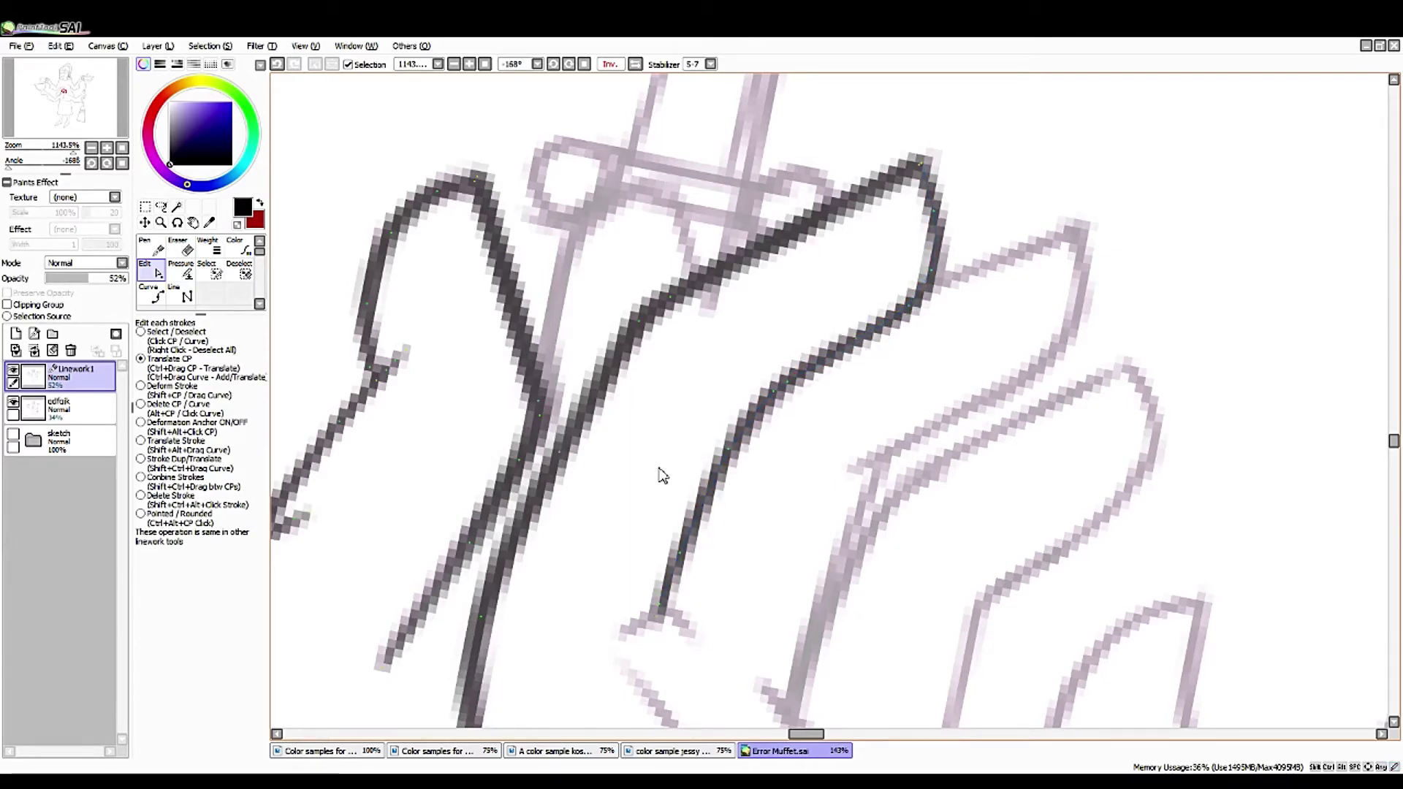
pyautogui.moveTo(195, 225)
pyautogui.mouseDown()
pyautogui.moveTo(605, 334)
pyautogui.moveTo(658, 435)
pyautogui.moveTo(804, 425)
pyautogui.moveTo(523, 381)
pyautogui.mouseUp()
pyautogui.moveTo(1189, 194); pyautogui.dragTo(1164, 216)
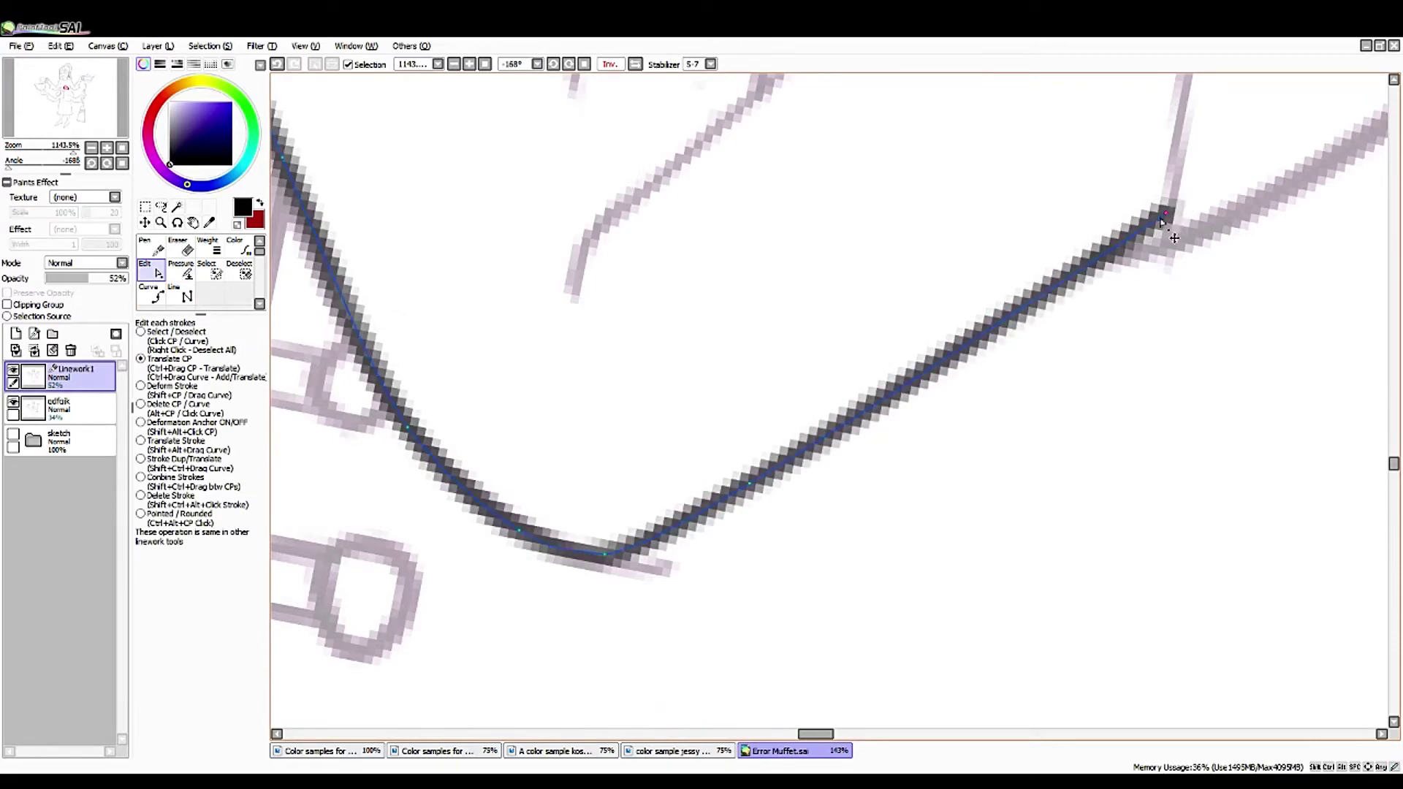
# - Ink the short knuckle marks at the base of the first and second fingers with the Pen at size 4
pyautogui.press('space')
pyautogui.moveTo(416, 151)
pyautogui.mouseDown()
pyautogui.moveTo(467, 561)
pyautogui.moveTo(539, 337)
pyautogui.mouseUp()
pyautogui.scroll(-5, 799, 253)
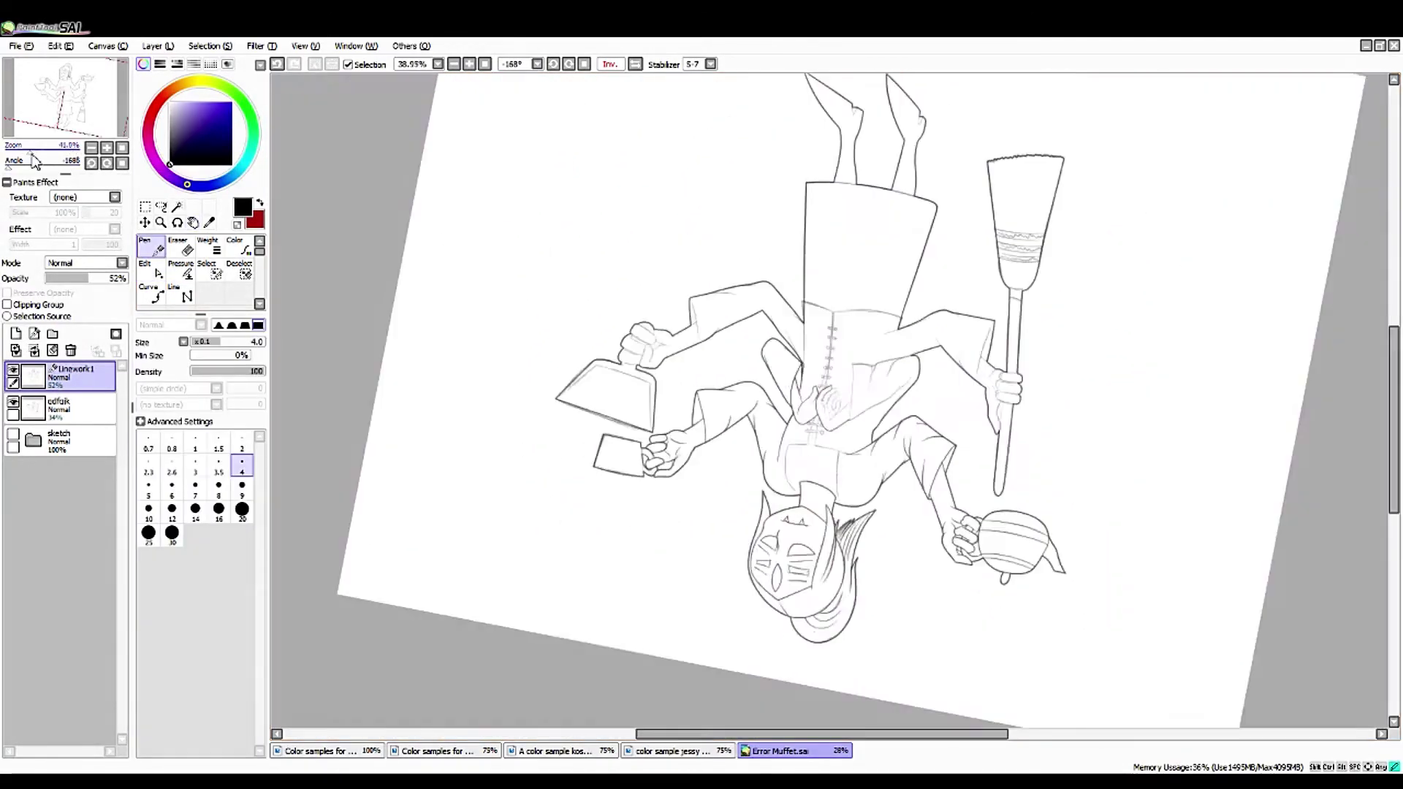
pyautogui.press('Home')
pyautogui.scroll(4, 799, 253)
pyautogui.moveTo(512, 512)
pyautogui.mouseDown()
pyautogui.moveTo(449, 415)
pyautogui.moveTo(440, 444)
pyautogui.mouseUp()
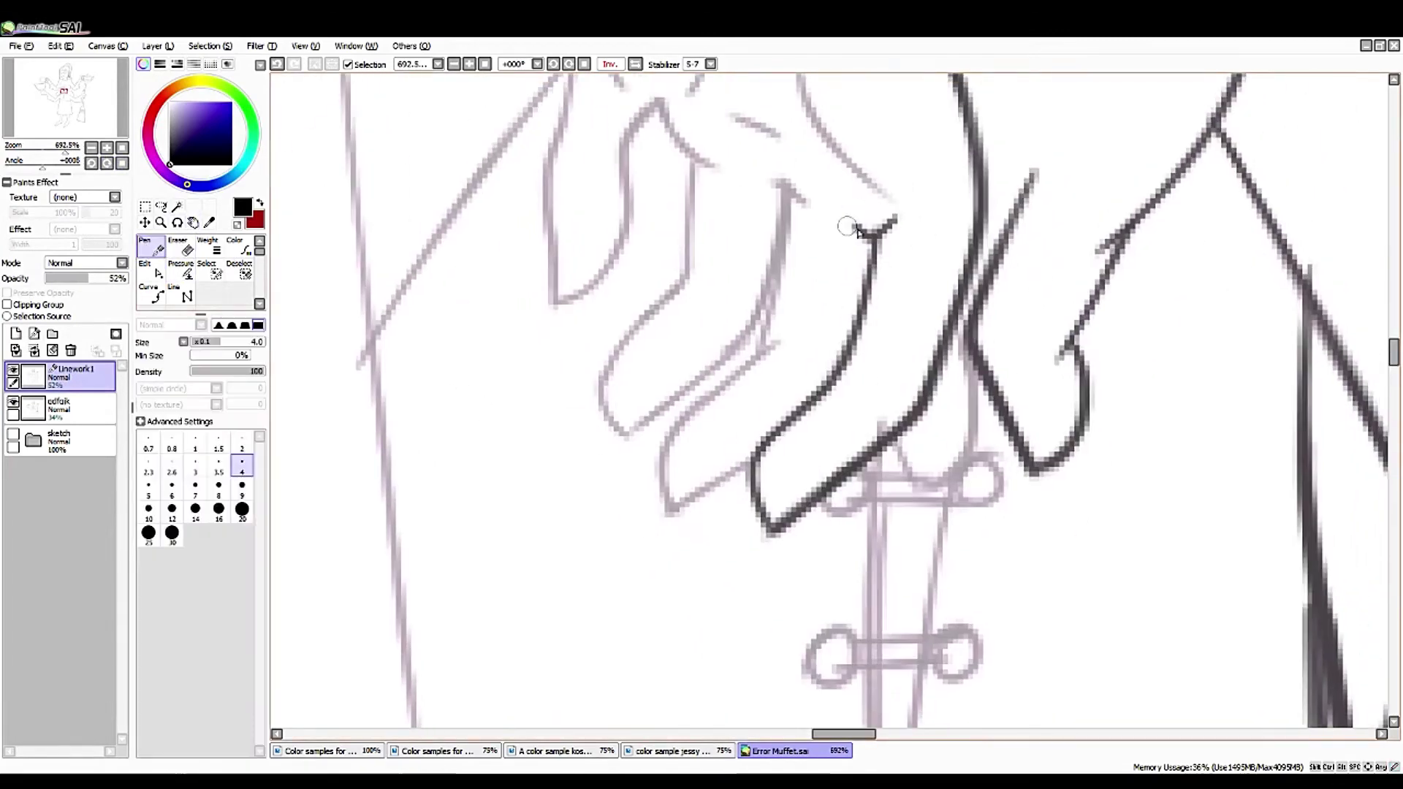
pyautogui.moveTo(786, 212); pyautogui.dragTo(760, 362)
pyautogui.hotkey('ctrl', 'z')
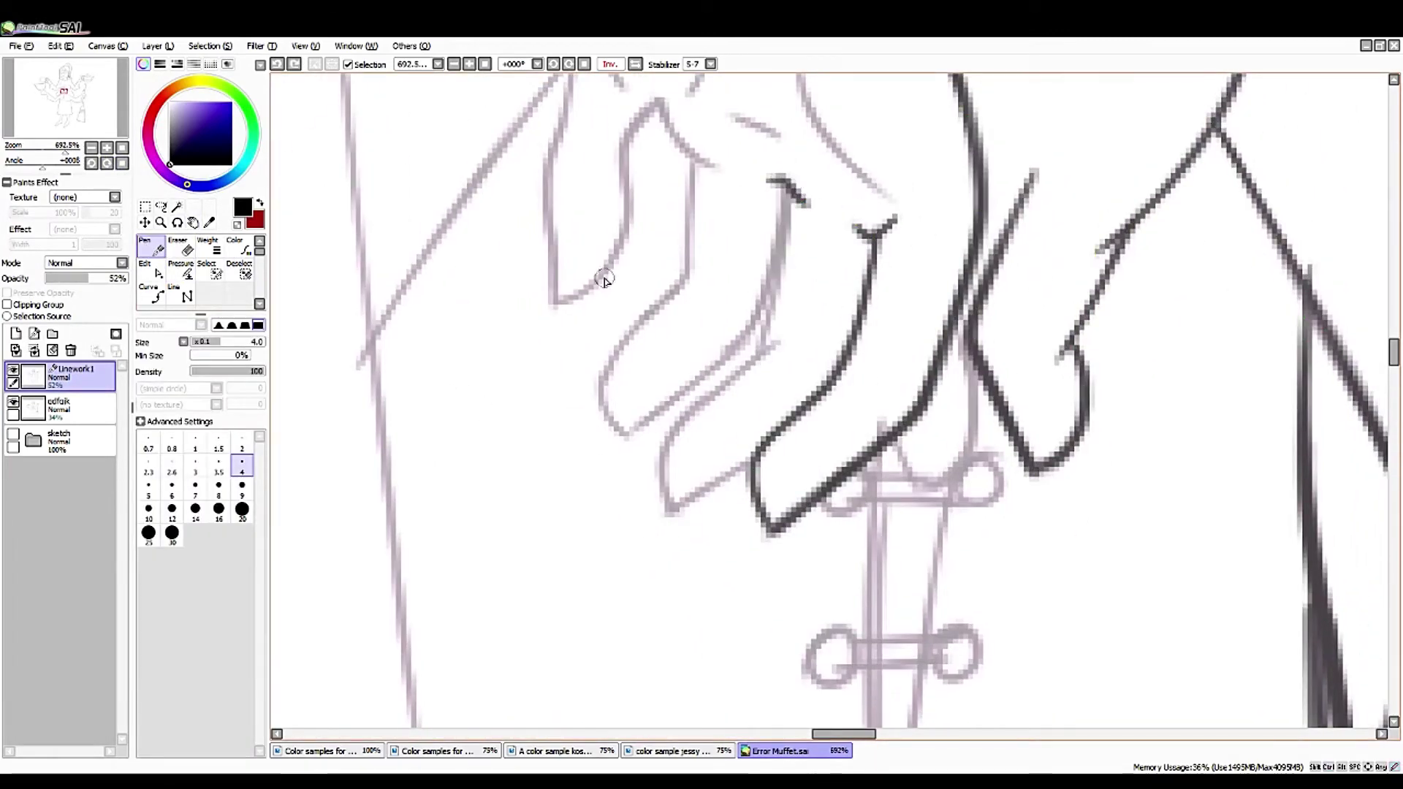
# - Ink the second finger's outline with the Pen at size 4, adjusting the control points along its edge and closing the fingertip
pyautogui.moveTo(605, 282); pyautogui.dragTo(129, 141)
pyautogui.moveTo(845, 287); pyautogui.dragTo(1031, 189)
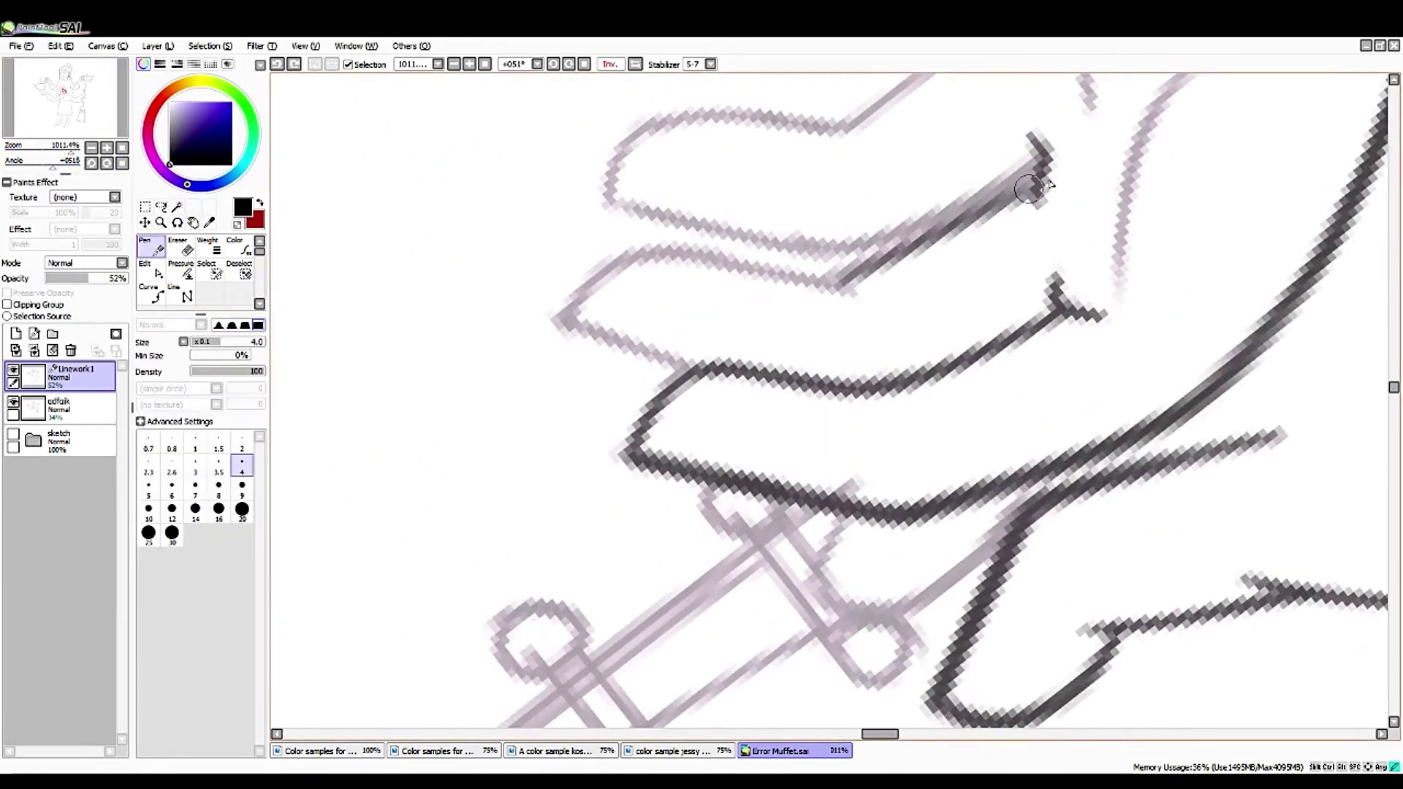
pyautogui.click(611, 64)
pyautogui.click(150, 270)
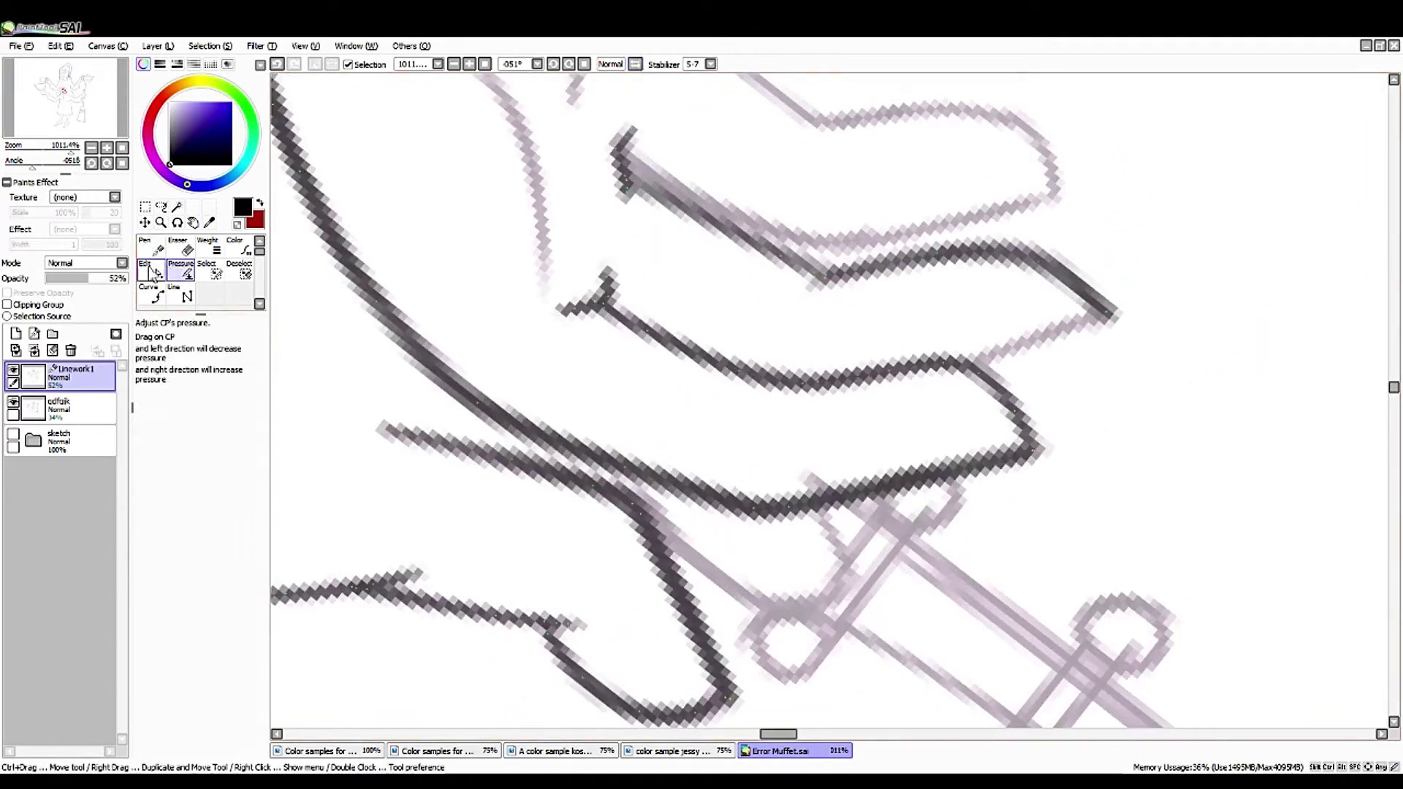
pyautogui.moveTo(1108, 316); pyautogui.dragTo(1050, 266)
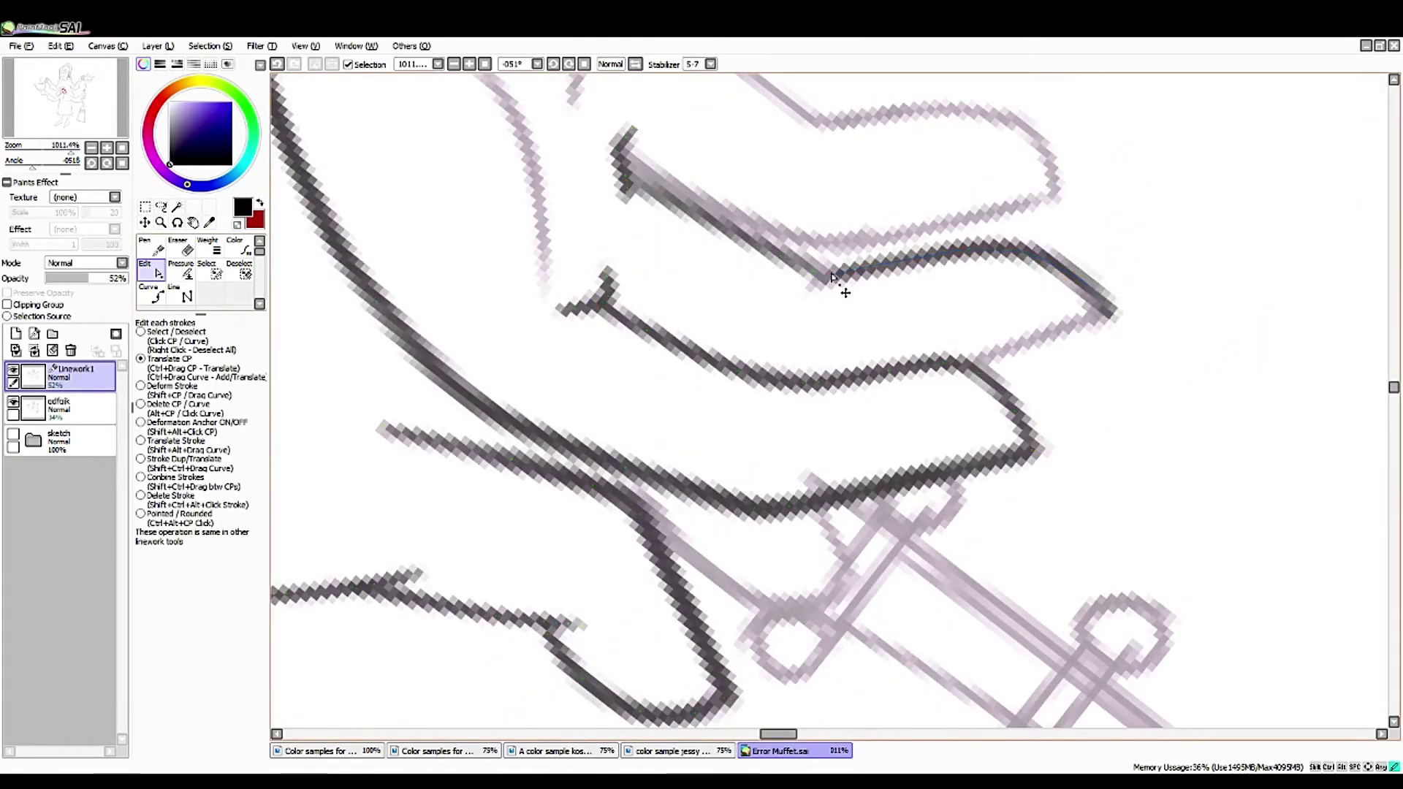
pyautogui.moveTo(846, 276); pyautogui.dragTo(972, 251)
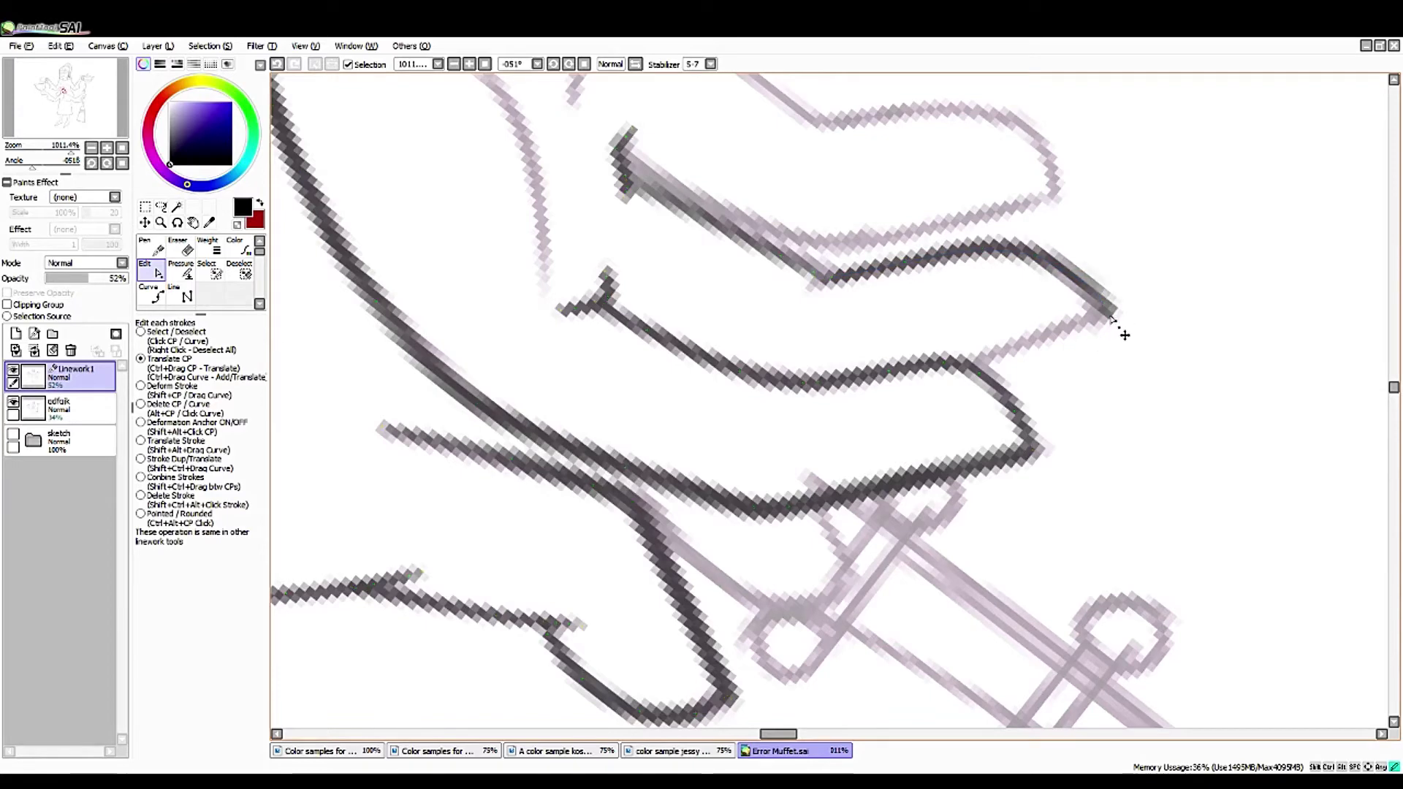
pyautogui.press('n')
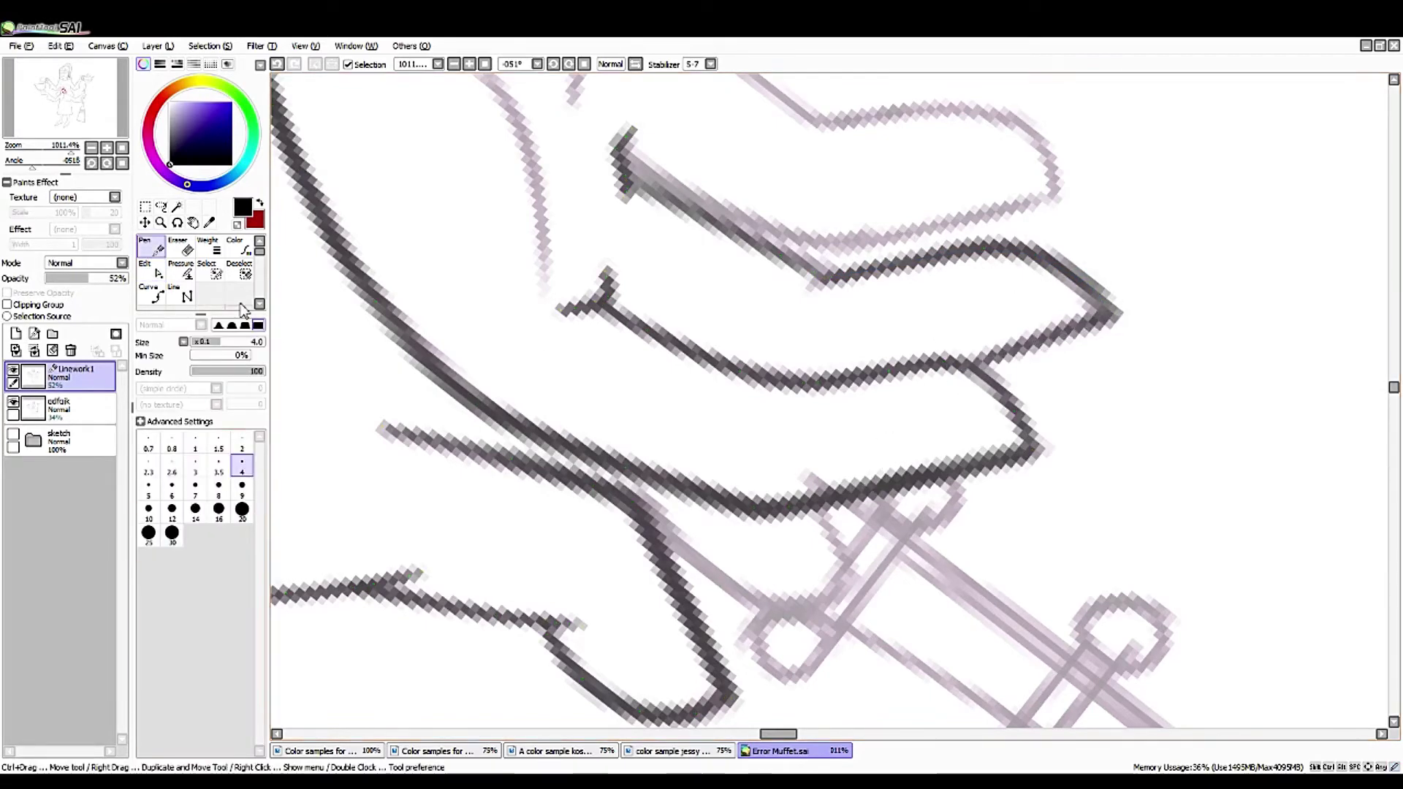
# - Ink the knuckle creases and contour lines across the back of the front hand with the Pen at size 4
pyautogui.moveTo(409, 219); pyautogui.dragTo(665, 556)
pyautogui.moveTo(693, 209)
pyautogui.mouseDown()
pyautogui.moveTo(669, 390)
pyautogui.moveTo(771, 556)
pyautogui.mouseUp()
pyautogui.press('Home')
pyautogui.moveTo(753, 647); pyautogui.dragTo(948, 480)
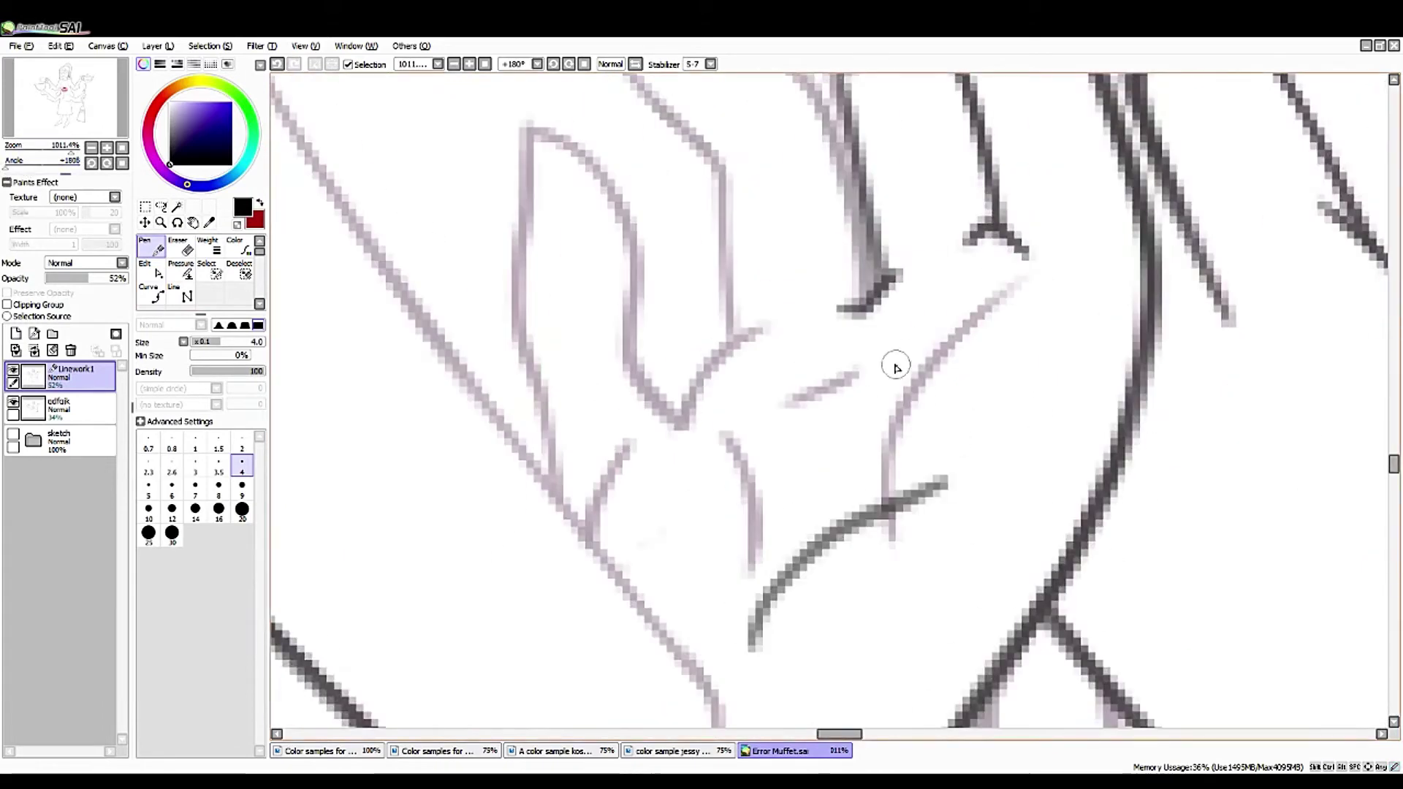
pyautogui.moveTo(717, 461); pyautogui.dragTo(733, 605)
pyautogui.hotkey('ctrl', 'z')
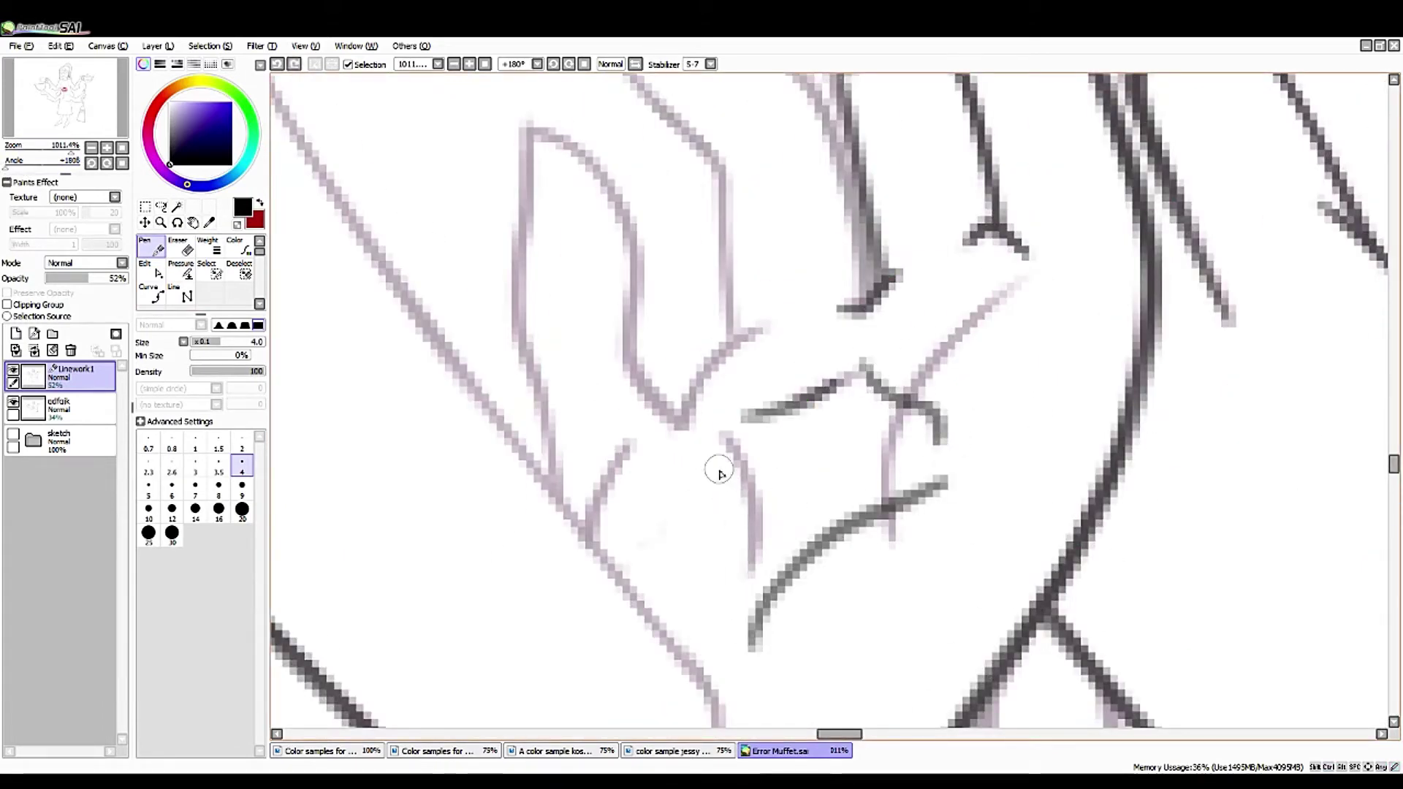
pyautogui.moveTo(717, 473); pyautogui.dragTo(744, 605)
# - Ink the third finger's outline and the short knuckle edge leading to the little finger with the Pen at size 4
pyautogui.click(193, 223)
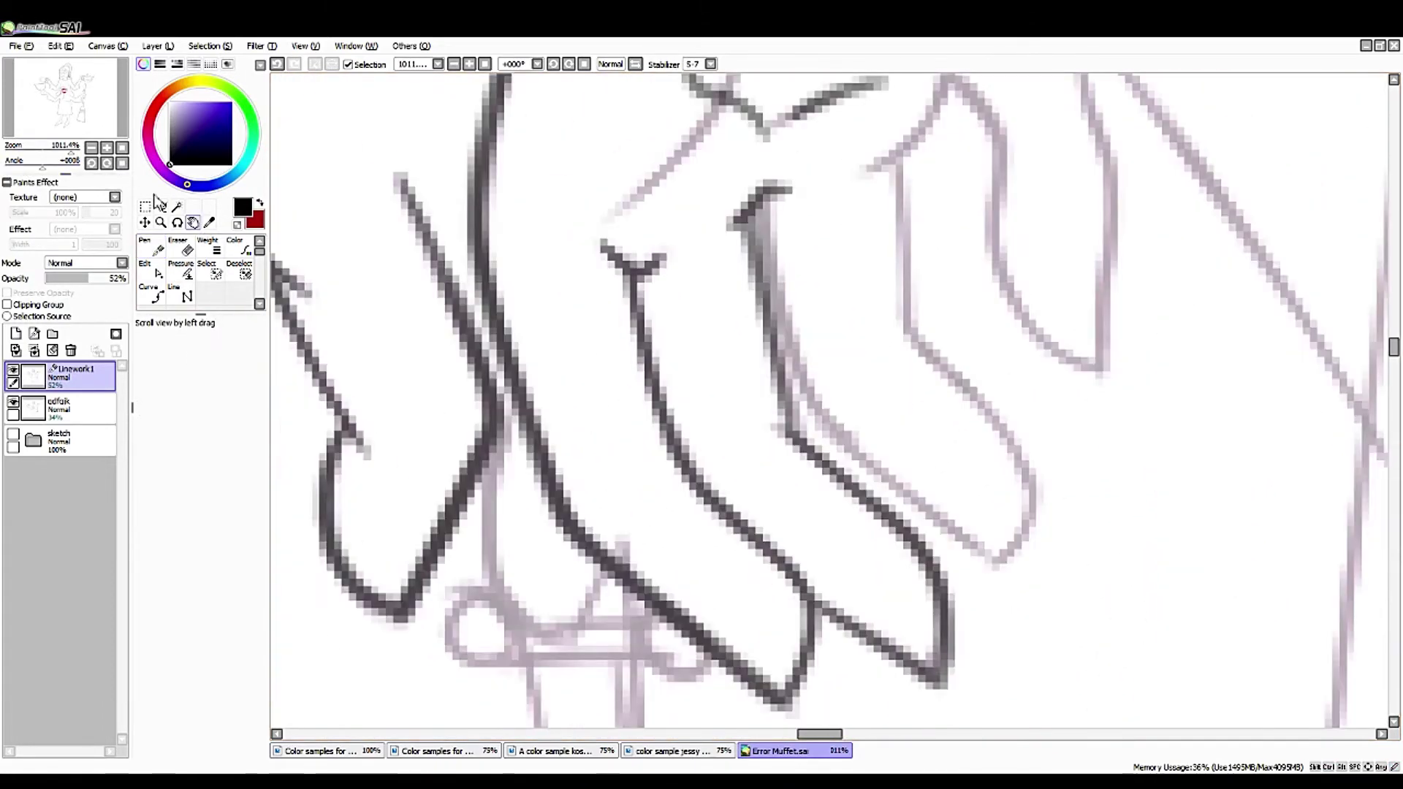
pyautogui.click(635, 63)
pyautogui.moveTo(36, 169); pyautogui.dragTo(15, 165)
pyautogui.press('n')
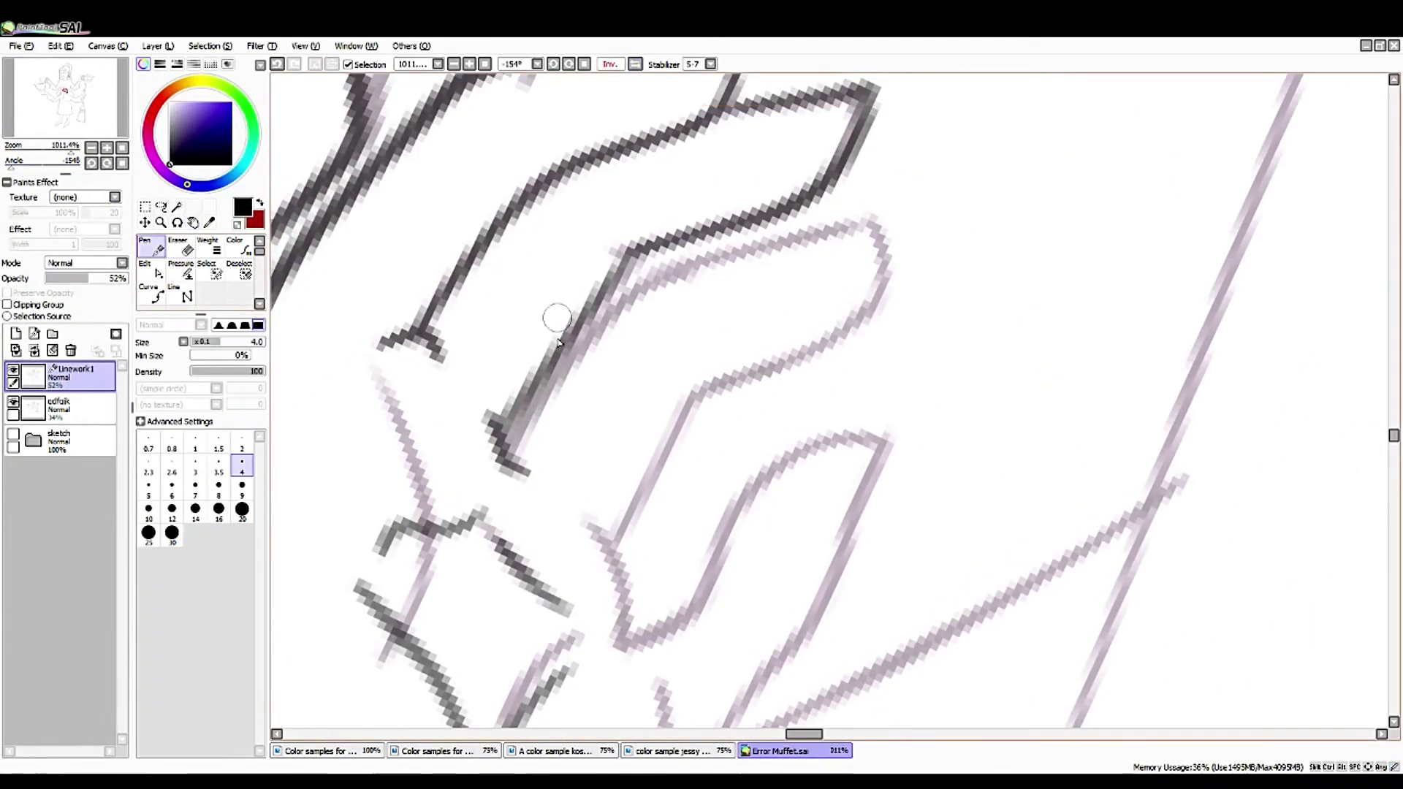
pyautogui.moveTo(504, 464)
pyautogui.mouseDown()
pyautogui.moveTo(649, 273)
pyautogui.moveTo(874, 222)
pyautogui.moveTo(888, 241)
pyautogui.moveTo(878, 285)
pyautogui.moveTo(675, 436)
pyautogui.moveTo(619, 514)
pyautogui.moveTo(641, 459)
pyautogui.moveTo(601, 546)
pyautogui.moveTo(599, 529)
pyautogui.moveTo(617, 562)
pyautogui.moveTo(618, 650)
pyautogui.mouseUp()
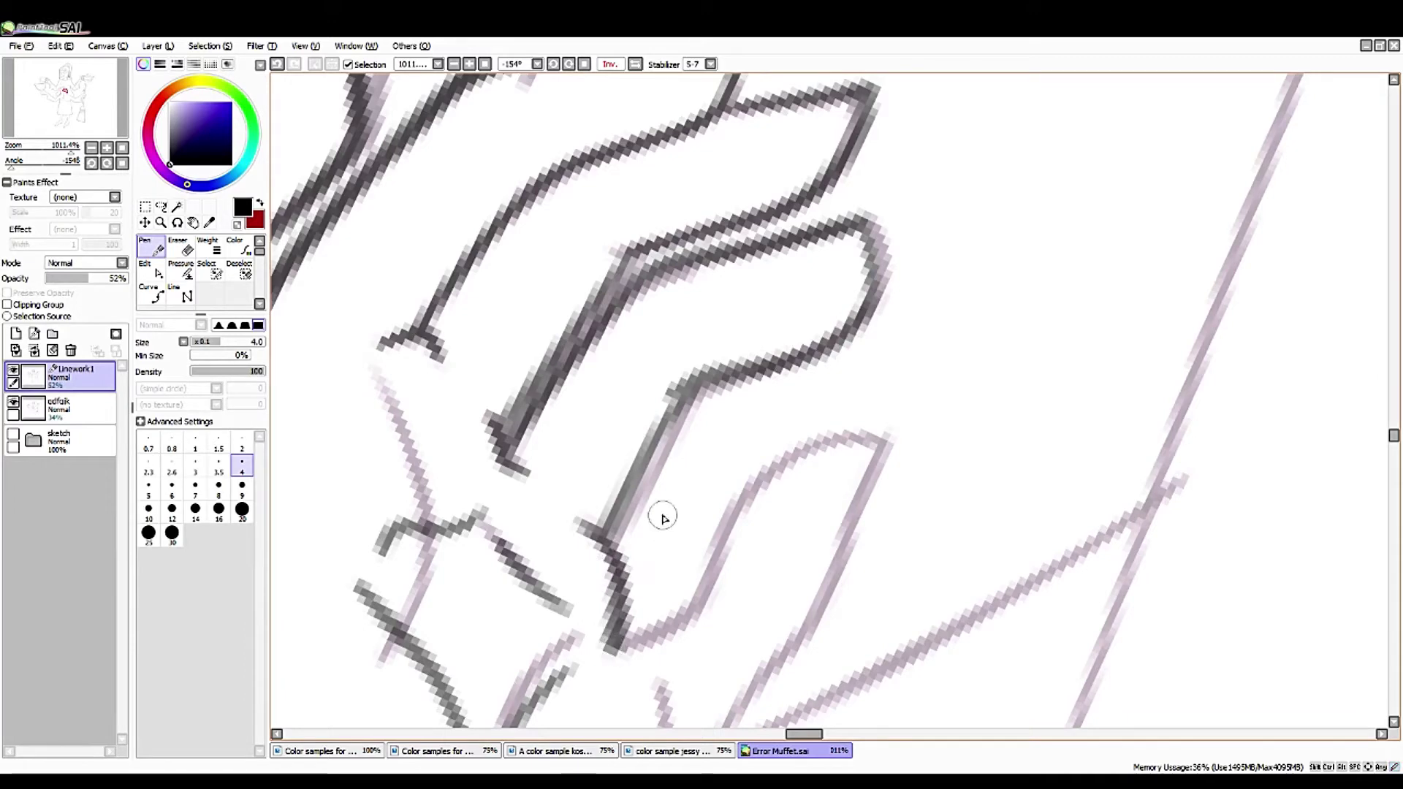
# - Ink the little finger's inner and outer edges with the Pen at size 4
pyautogui.moveTo(883, 455); pyautogui.dragTo(617, 646)
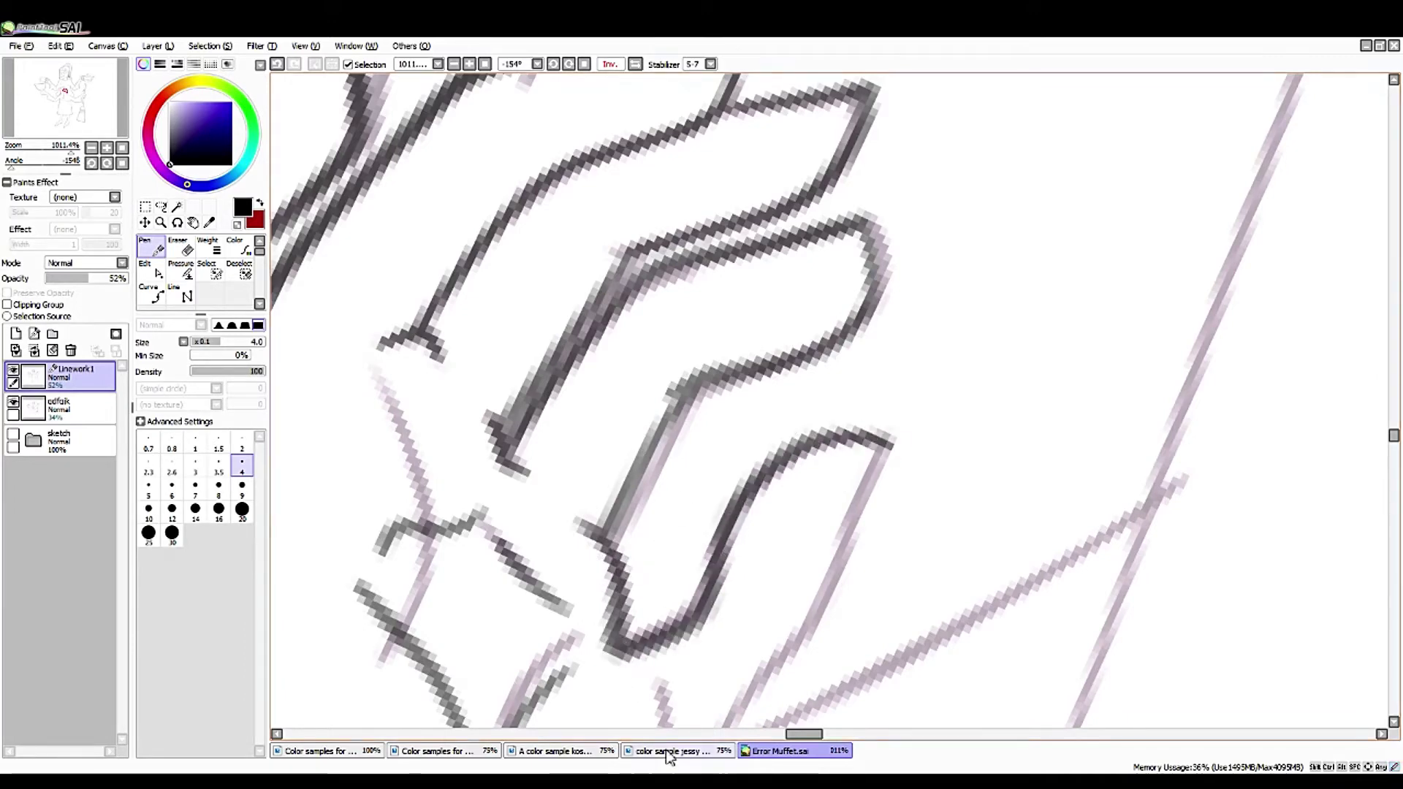
pyautogui.click(277, 64)
pyautogui.press('Insert')
pyautogui.moveTo(861, 467)
pyautogui.mouseDown()
pyautogui.moveTo(988, 332)
pyautogui.moveTo(1074, 291)
pyautogui.moveTo(861, 464)
pyautogui.moveTo(1051, 427)
pyautogui.moveTo(1210, 335)
pyautogui.mouseUp()
# - Adjust the control points along the little finger's outer edge to smooth its bend
pyautogui.press('ctrl')
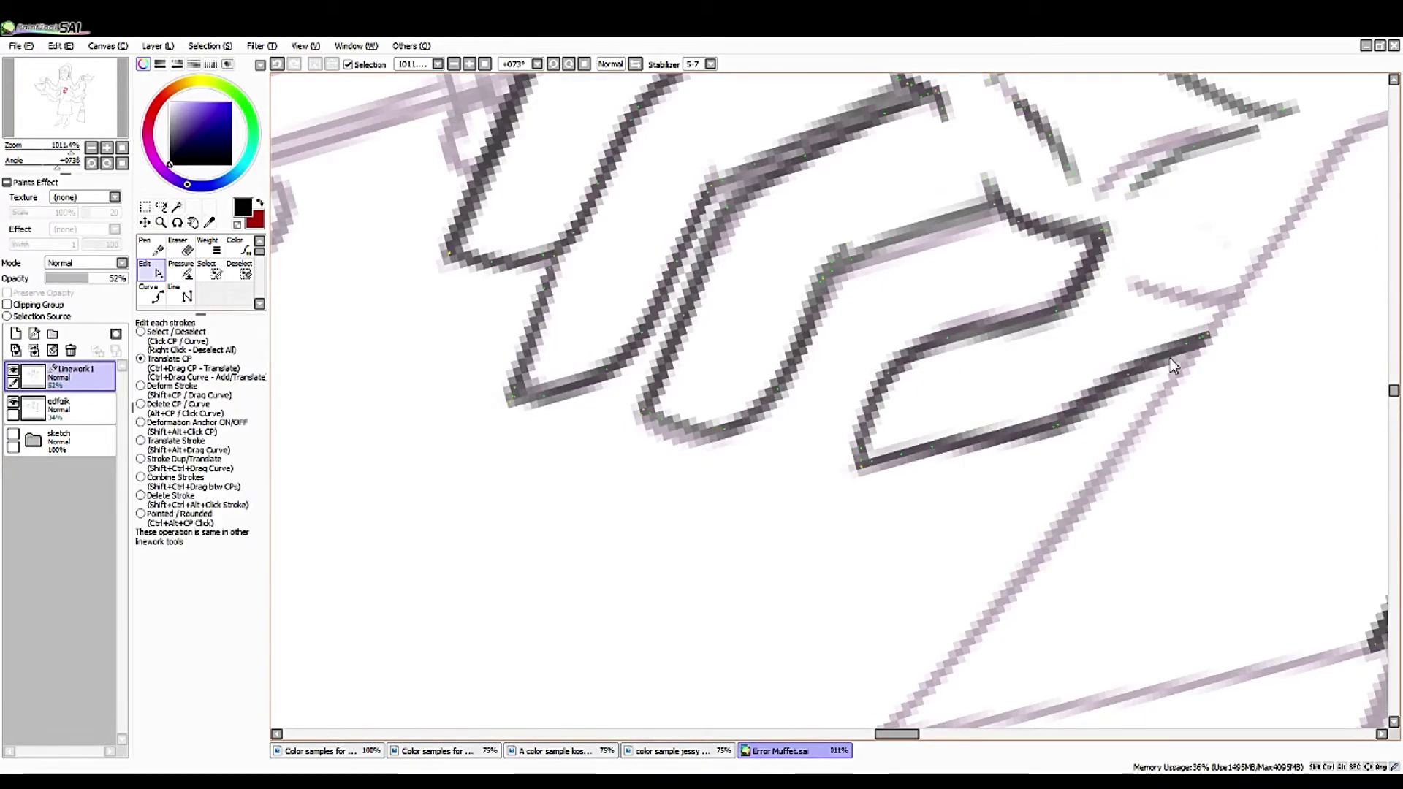
pyautogui.click(1065, 438)
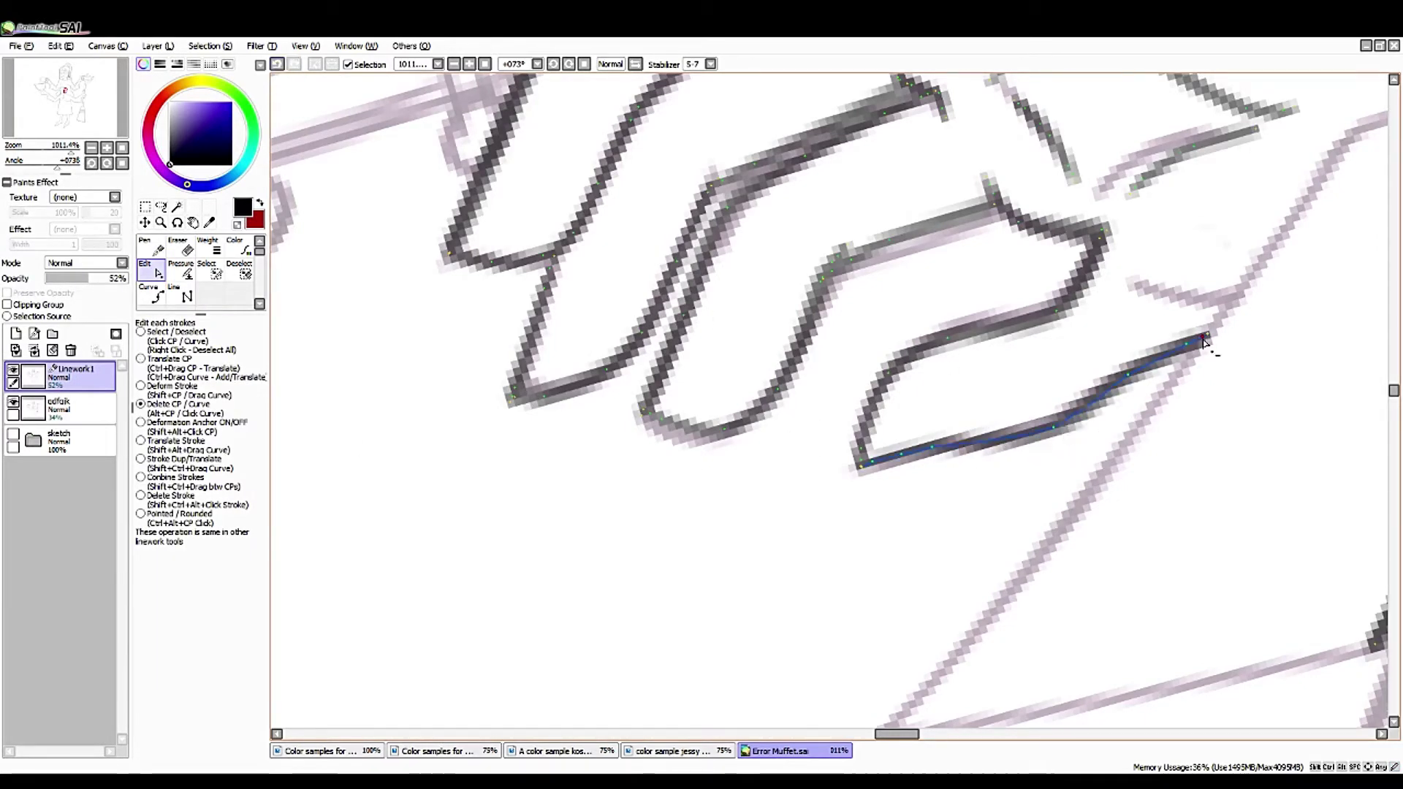
pyautogui.click(141, 359)
pyautogui.click(1064, 430)
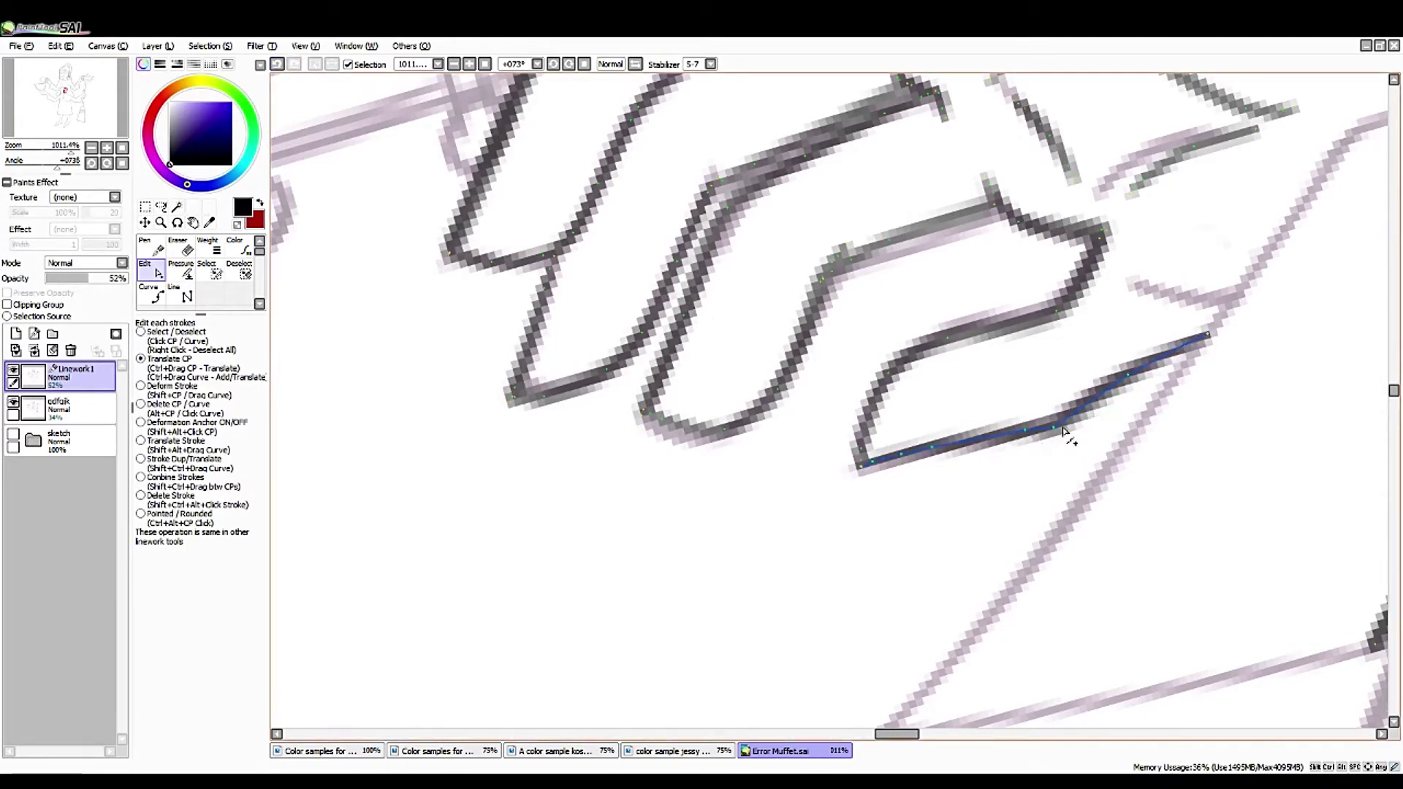
pyautogui.moveTo(1100, 402); pyautogui.dragTo(1087, 405)
pyautogui.rightClick(1074, 475)
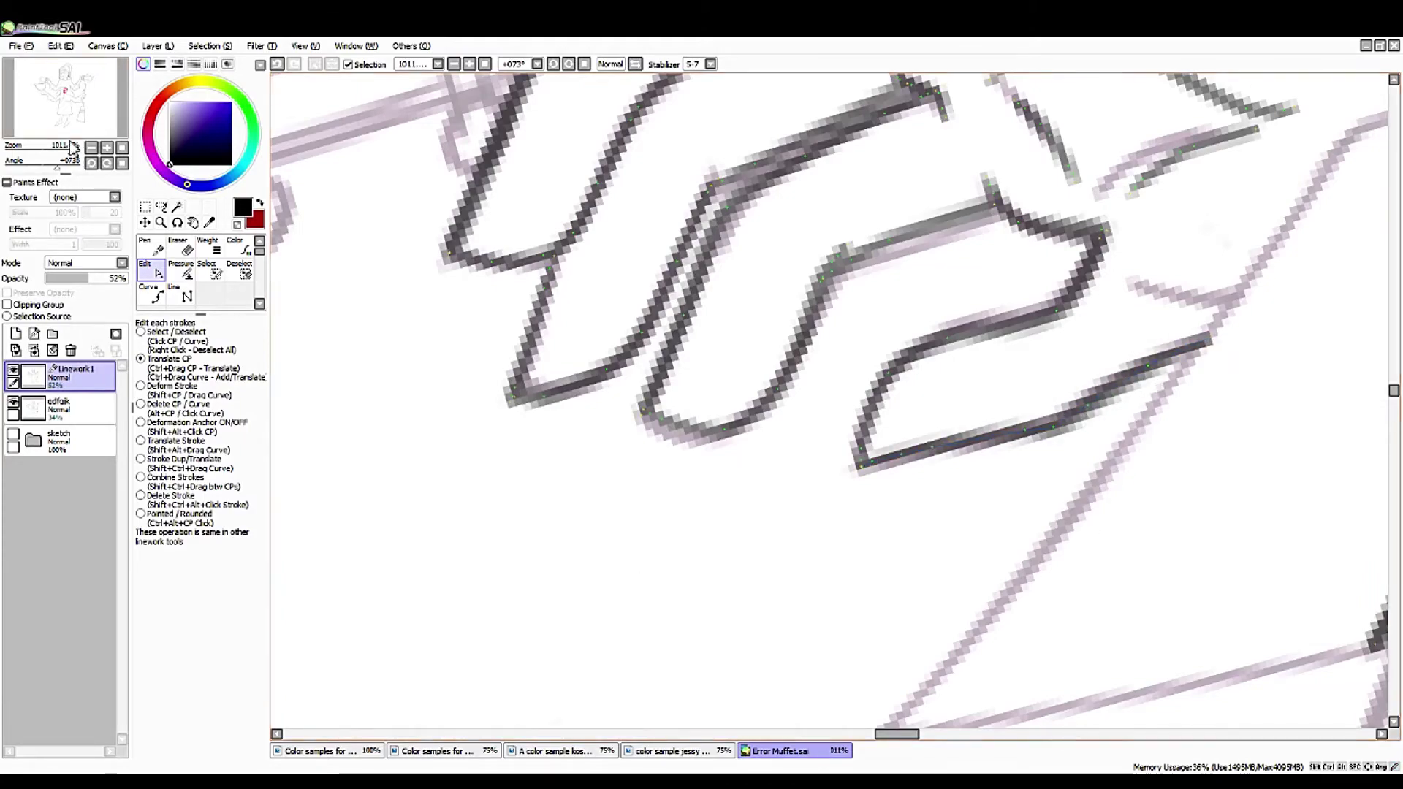
# - Ink the long forearm edge running behind the little finger to the sleeve opening with the Curve tool at size 3
pyautogui.moveTo(72, 146)
pyautogui.mouseDown()
pyautogui.moveTo(44, 146)
pyautogui.moveTo(72, 146)
pyautogui.mouseUp()
pyautogui.click(193, 222)
pyautogui.moveTo(604, 173); pyautogui.dragTo(407, 334)
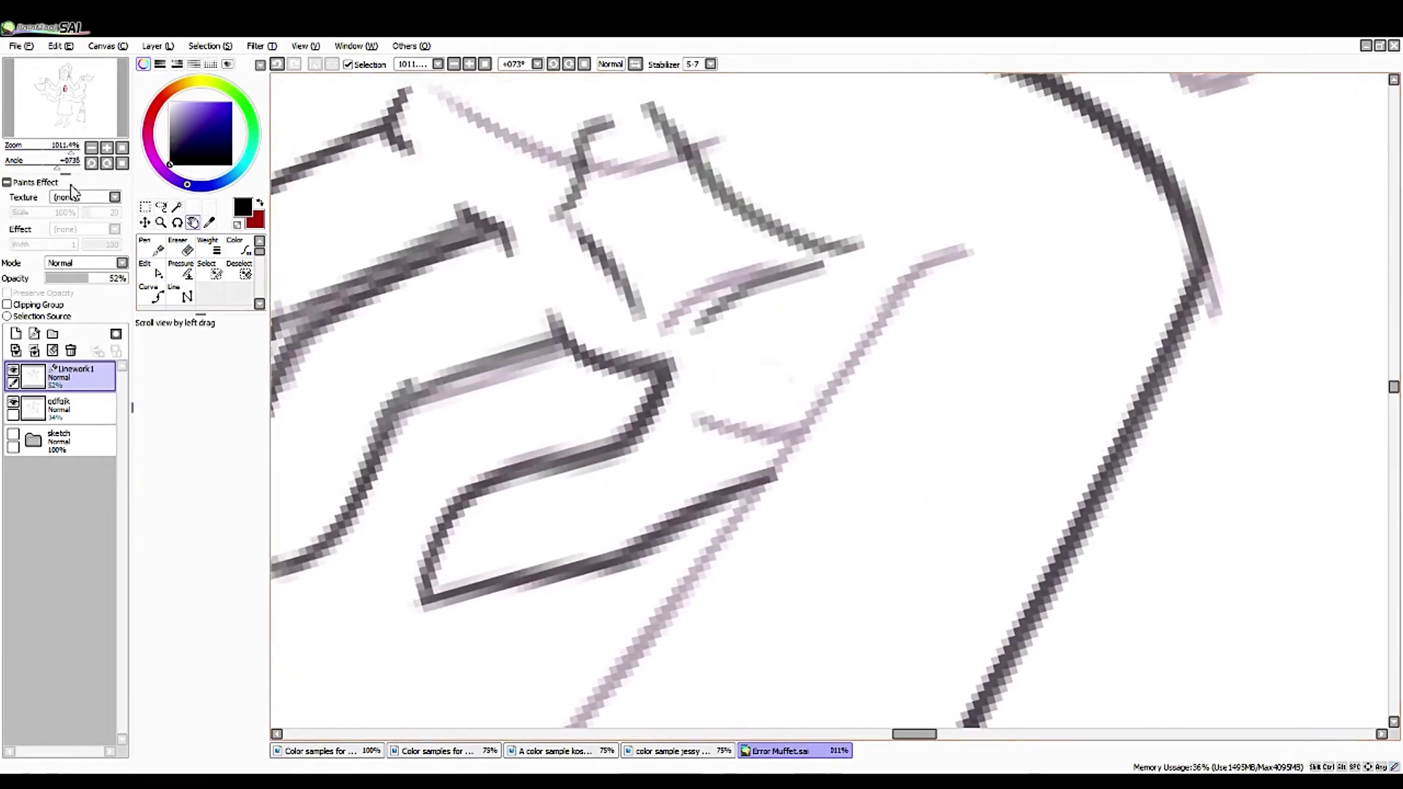
pyautogui.click(151, 292)
pyautogui.click(643, 485)
pyautogui.click(712, 486)
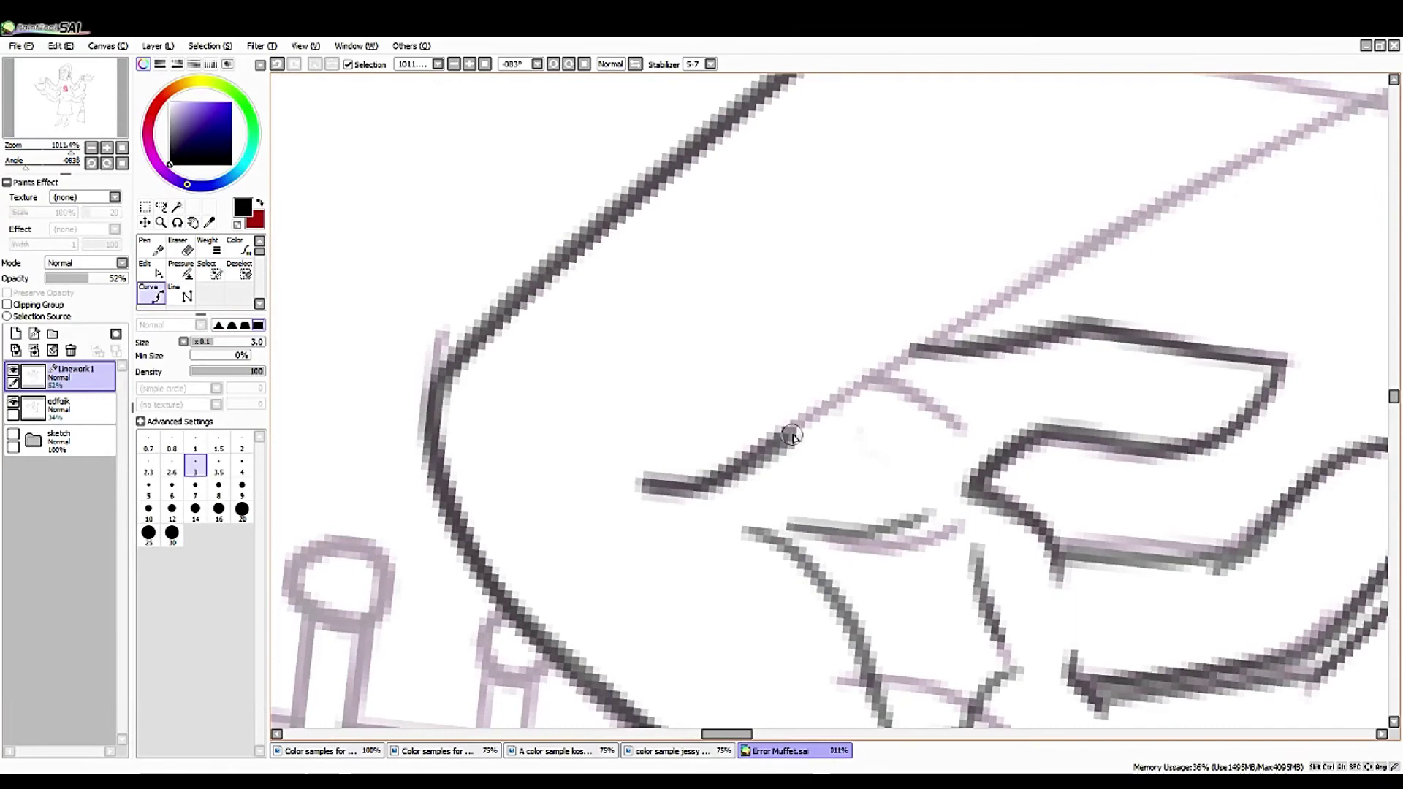
pyautogui.click(1154, 212)
pyautogui.click(151, 269)
pyautogui.click(1131, 274)
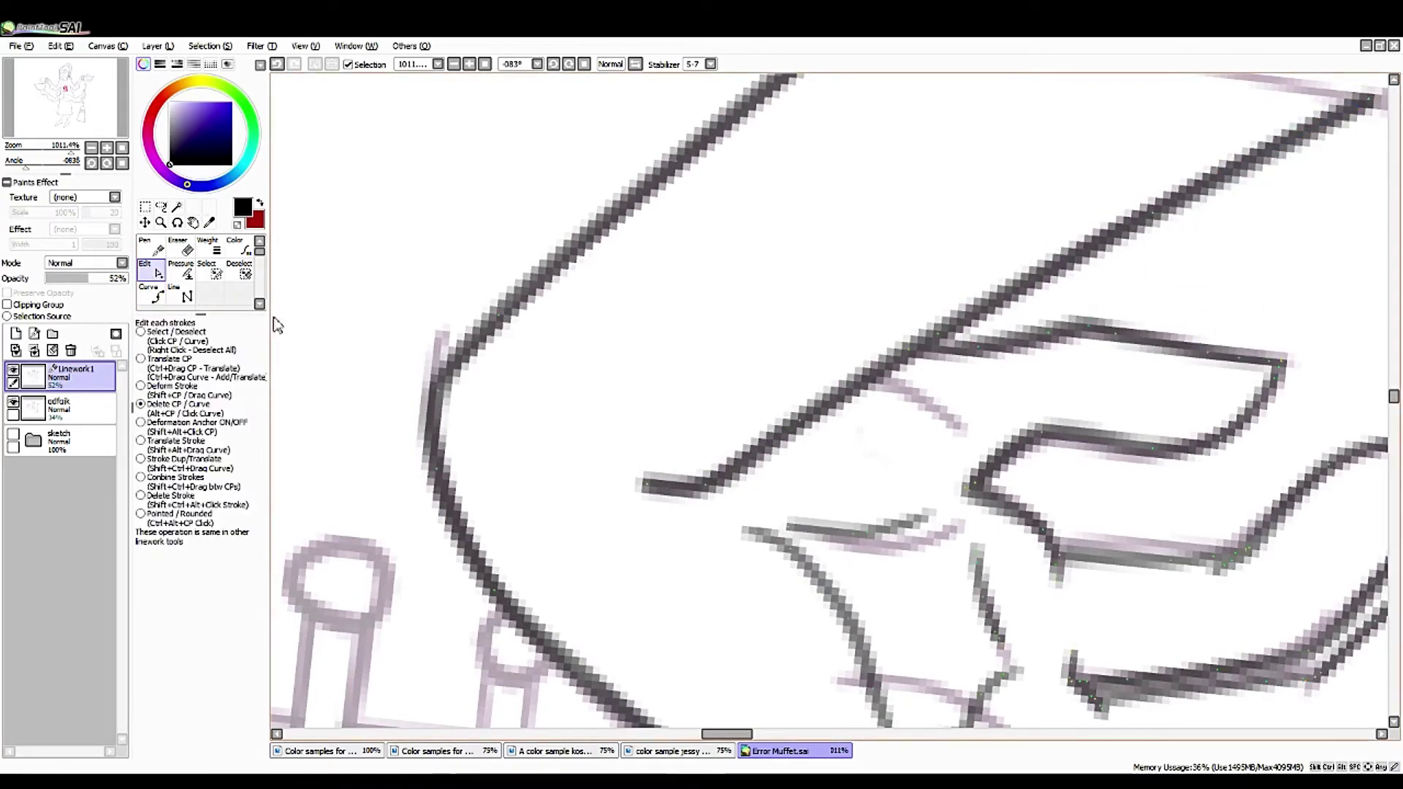
pyautogui.click(141, 358)
pyautogui.moveTo(807, 424); pyautogui.dragTo(864, 392)
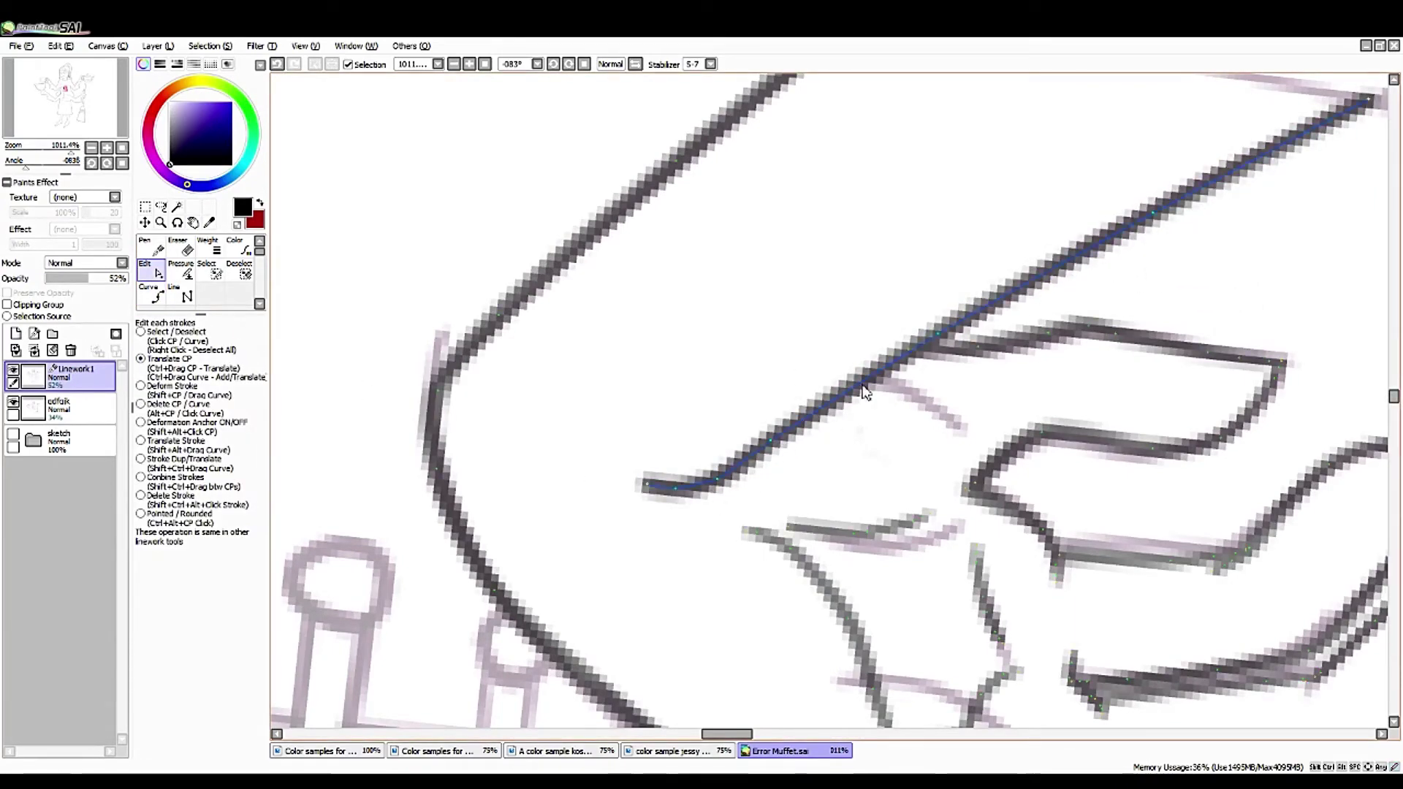
pyautogui.click(277, 64)
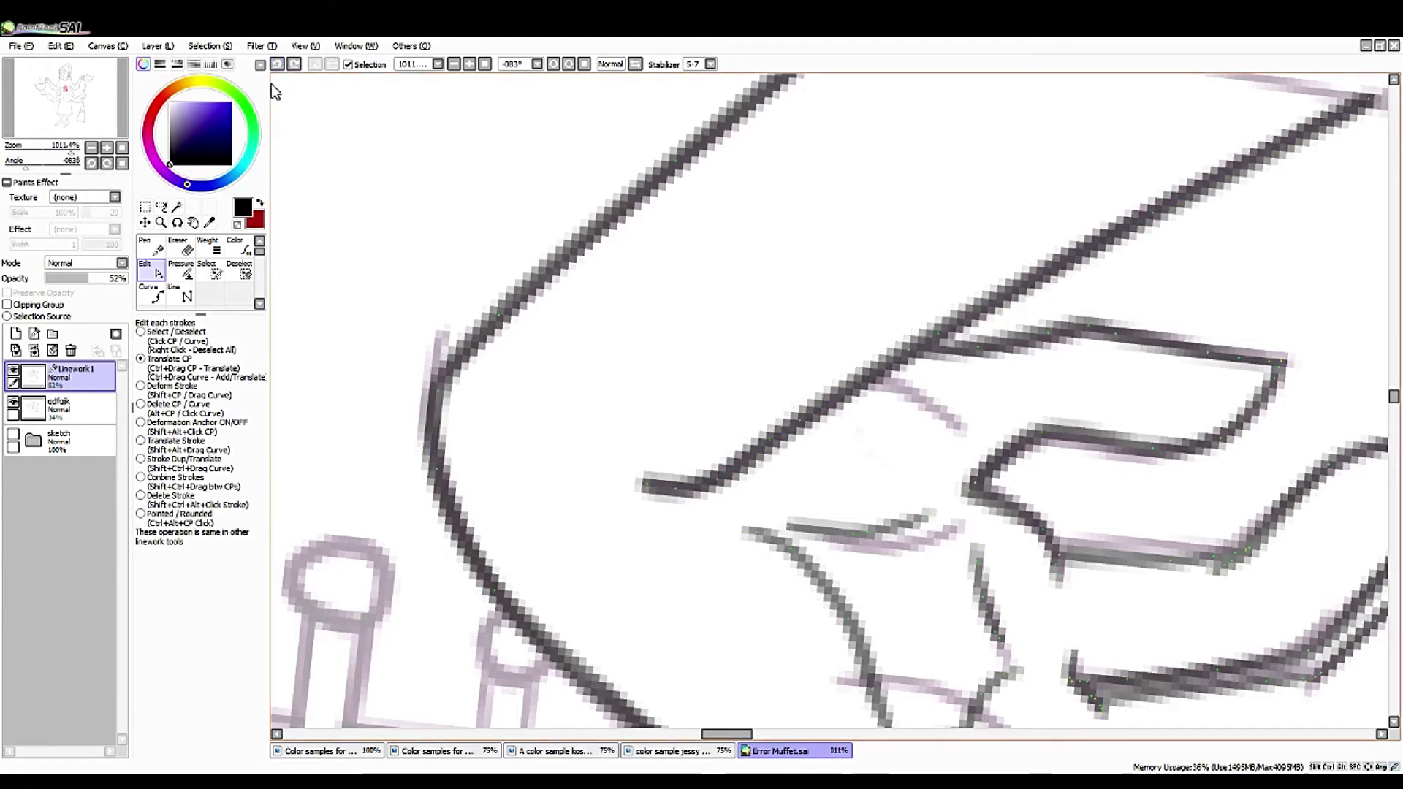
# - Lower the pressure at the forearm edge's bend and ink the short crease beside the little finger with the Pen at size 4
pyautogui.click(181, 271)
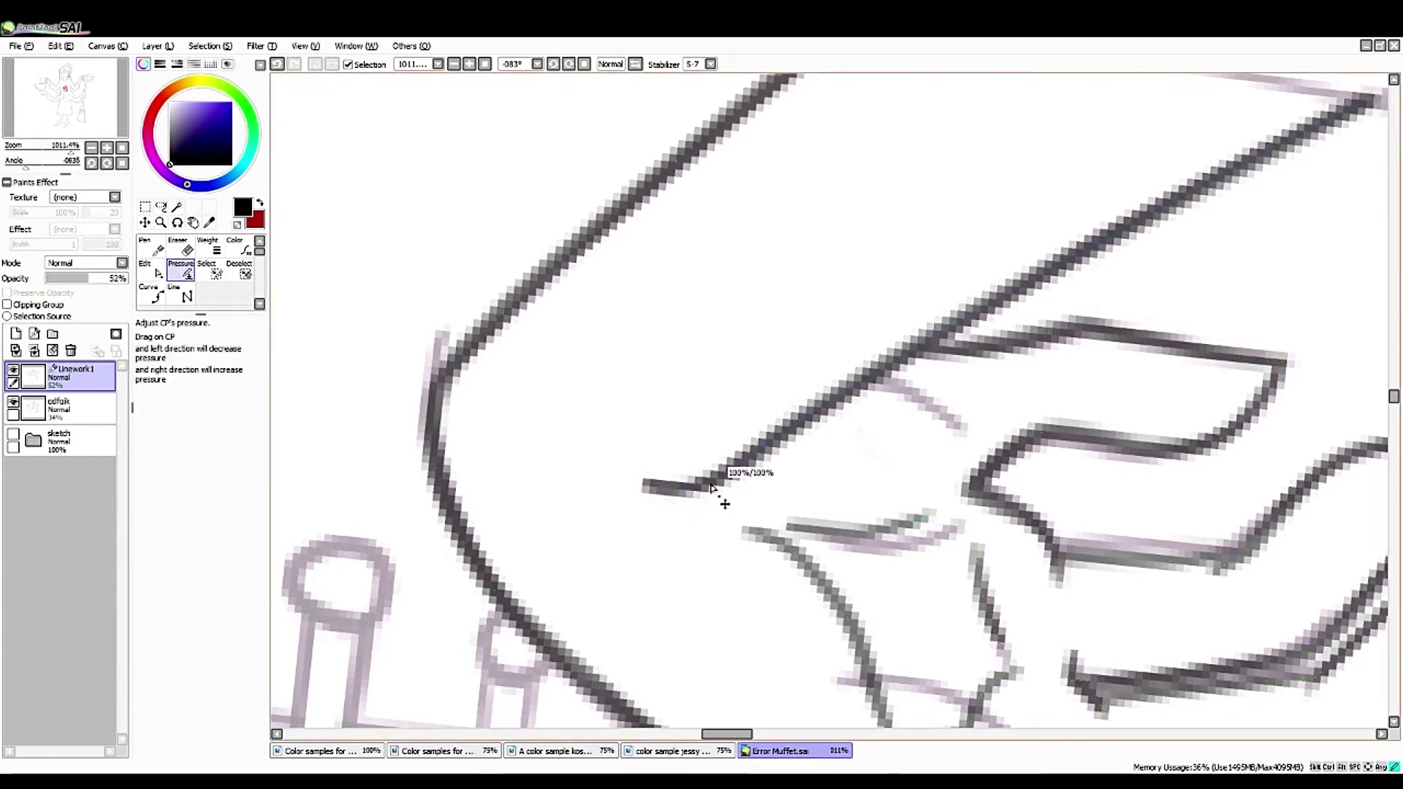
pyautogui.moveTo(713, 488); pyautogui.dragTo(680, 488)
pyautogui.click(151, 249)
pyautogui.click(635, 64)
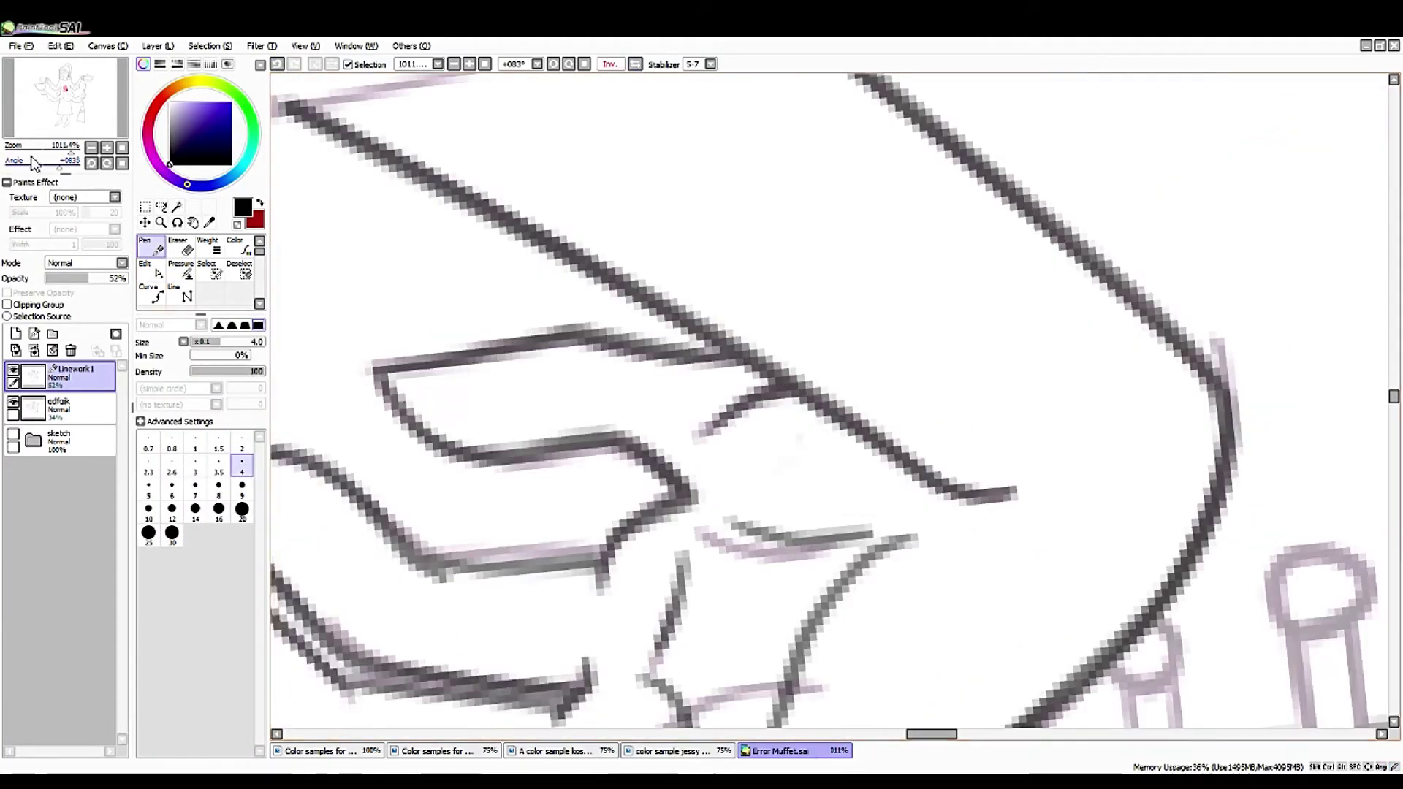
# - Ink the short fold lines branching off the hanging sleeve's outer edge with the Pen at size 4
pyautogui.press('Home')
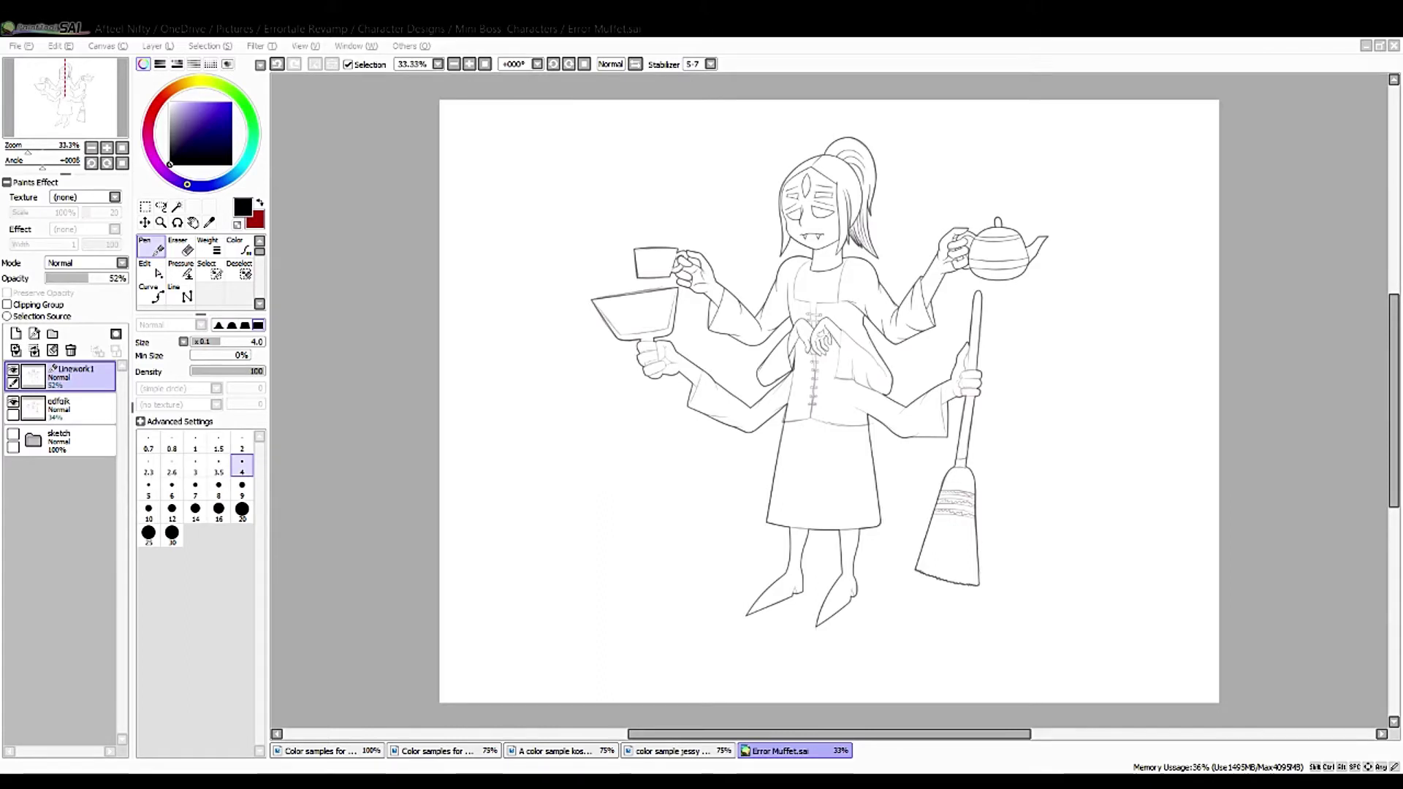
pyautogui.click(82, 29)
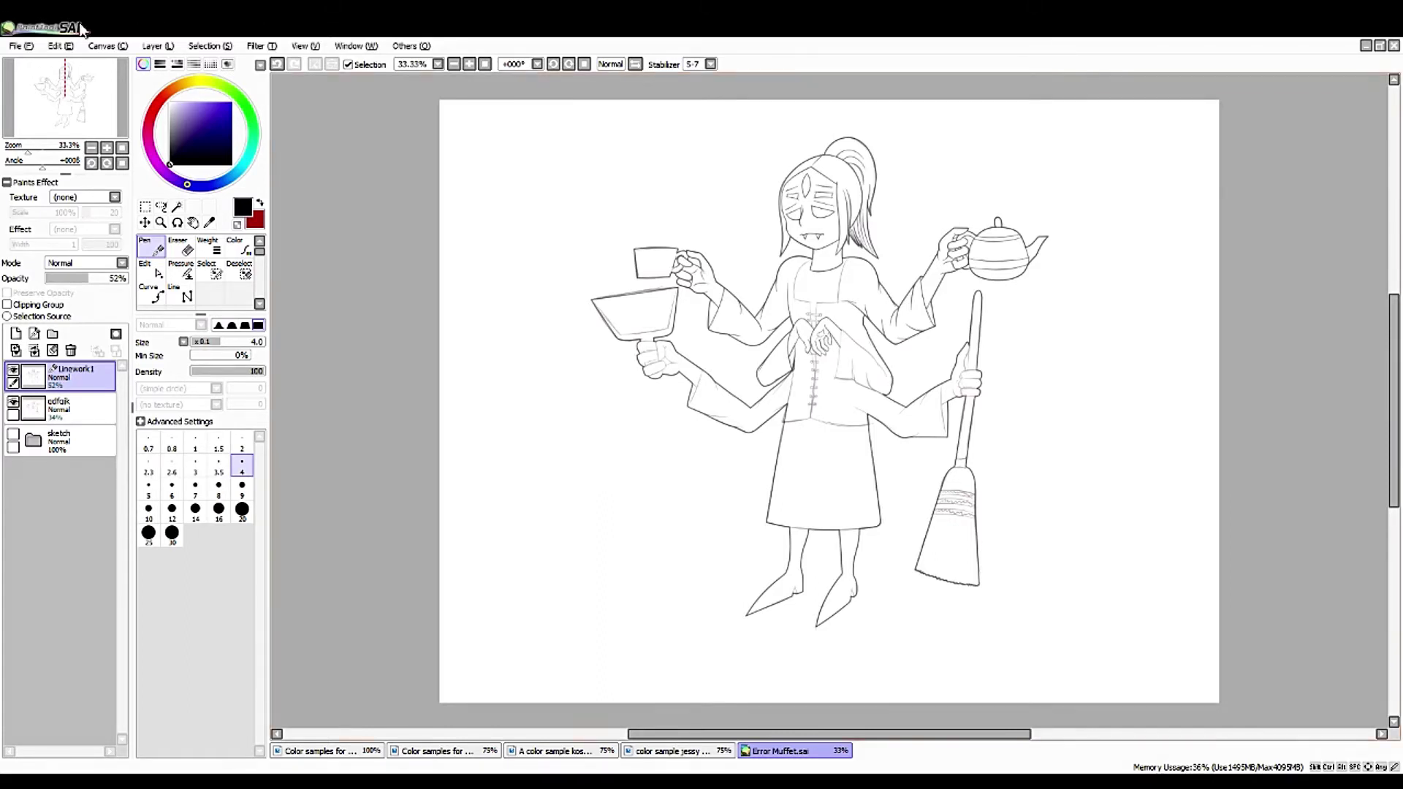
pyautogui.moveTo(27, 155); pyautogui.dragTo(108, 129)
pyautogui.click(107, 148)
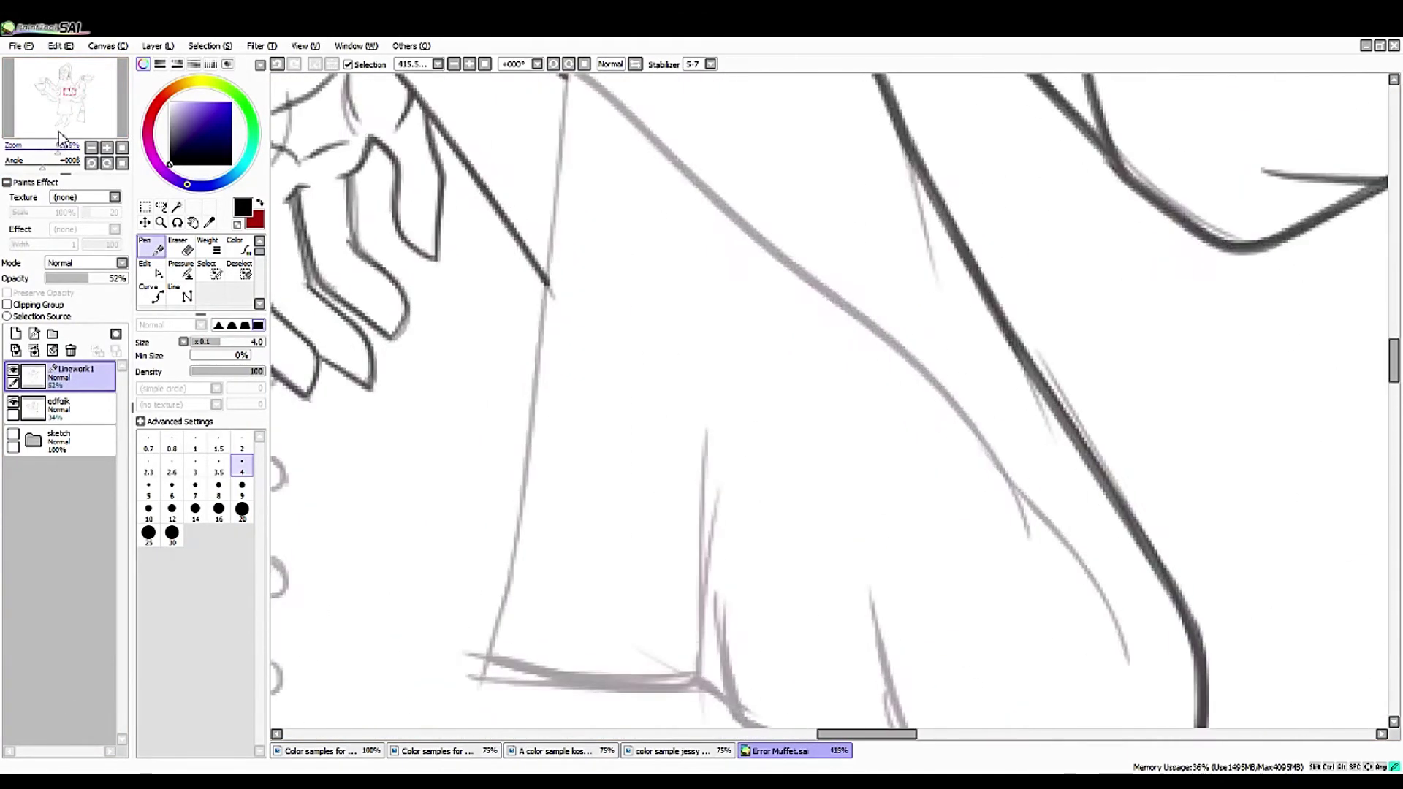
pyautogui.click(107, 148)
pyautogui.click(106, 147)
pyautogui.click(107, 148)
pyautogui.click(107, 147)
pyautogui.moveTo(33, 160); pyautogui.dragTo(47, 160)
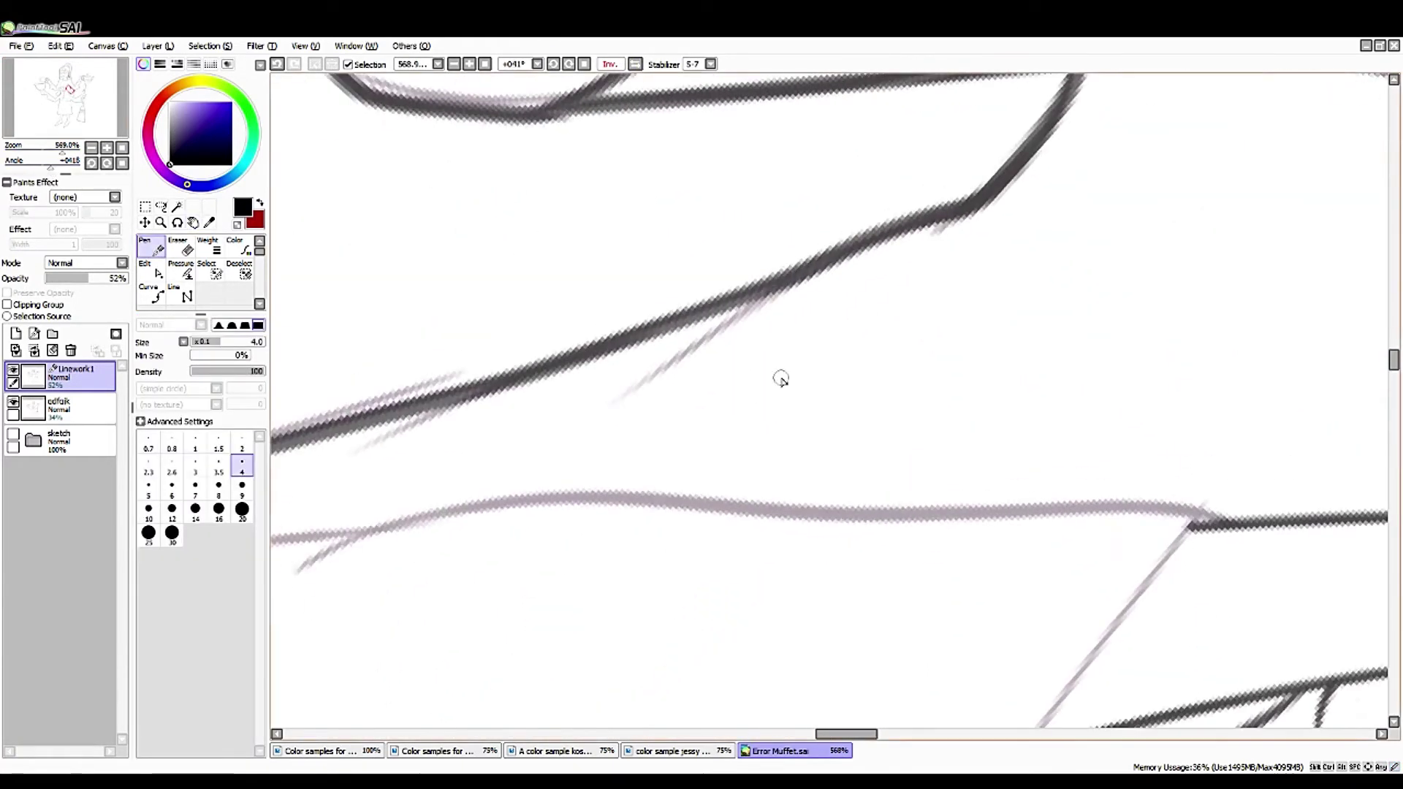
pyautogui.moveTo(628, 391); pyautogui.dragTo(804, 274)
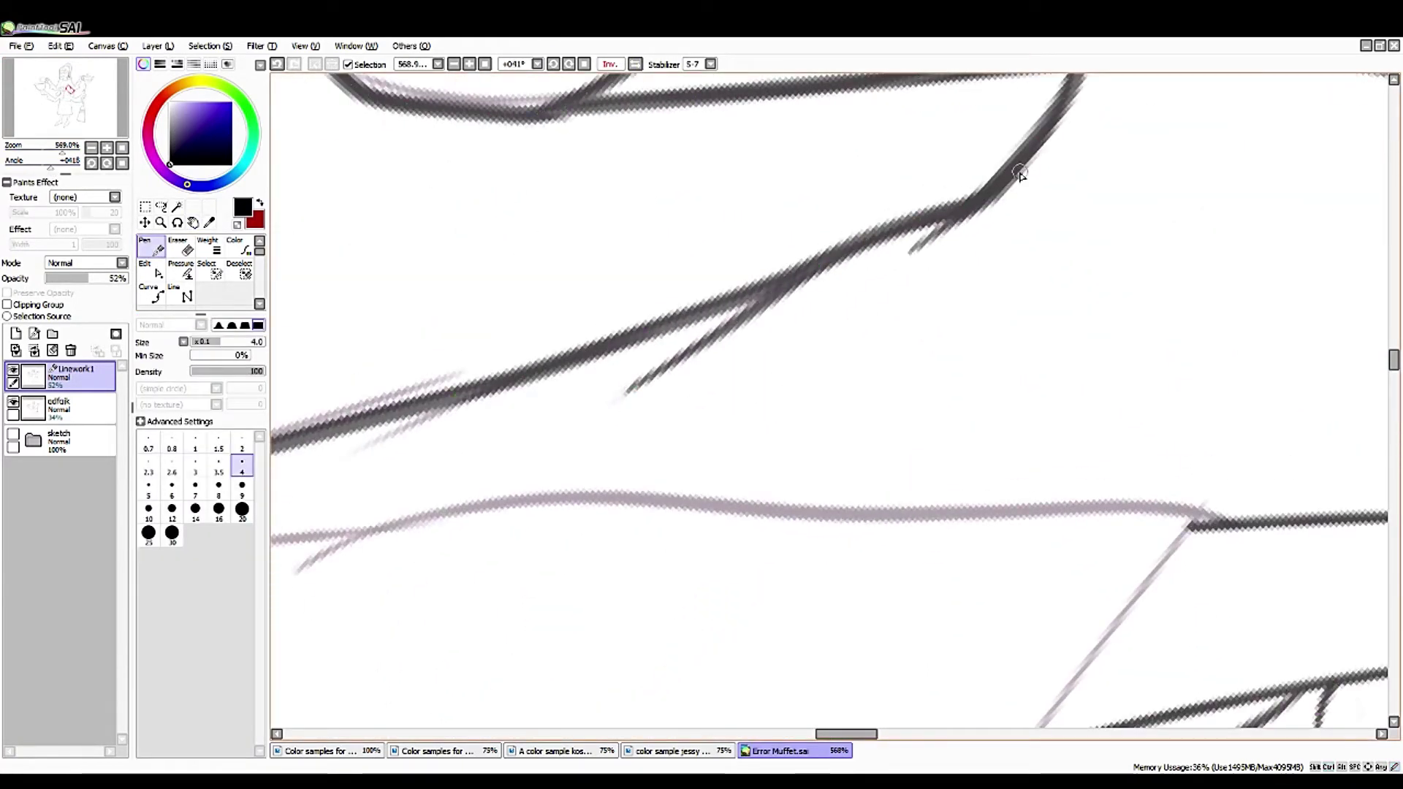
pyautogui.moveTo(351, 459); pyautogui.dragTo(421, 413)
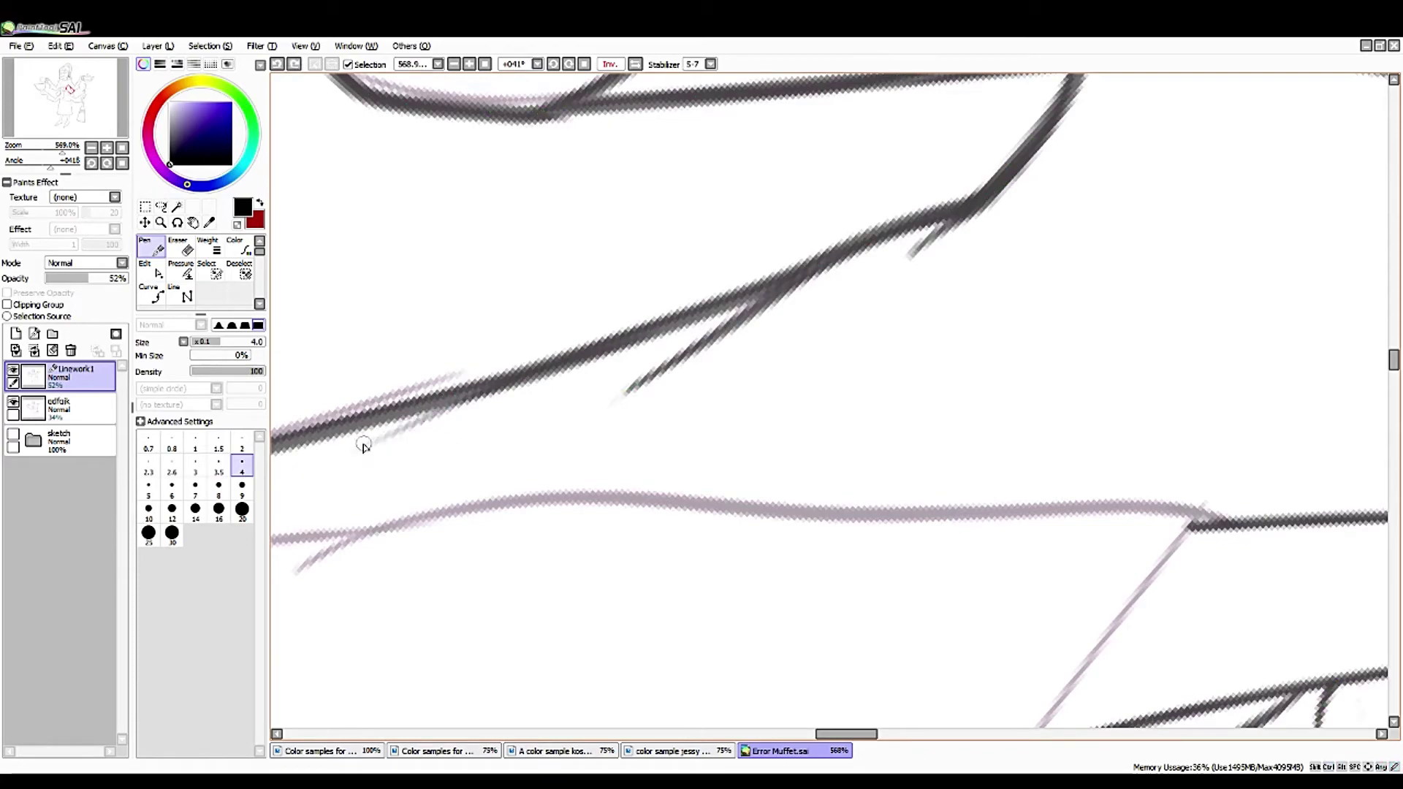
# - Redo the curved fold stroke at the lower end of the sleeve's long inner contour with the Pen at size 4
pyautogui.press('space')
pyautogui.scroll(-10, 551, 379)
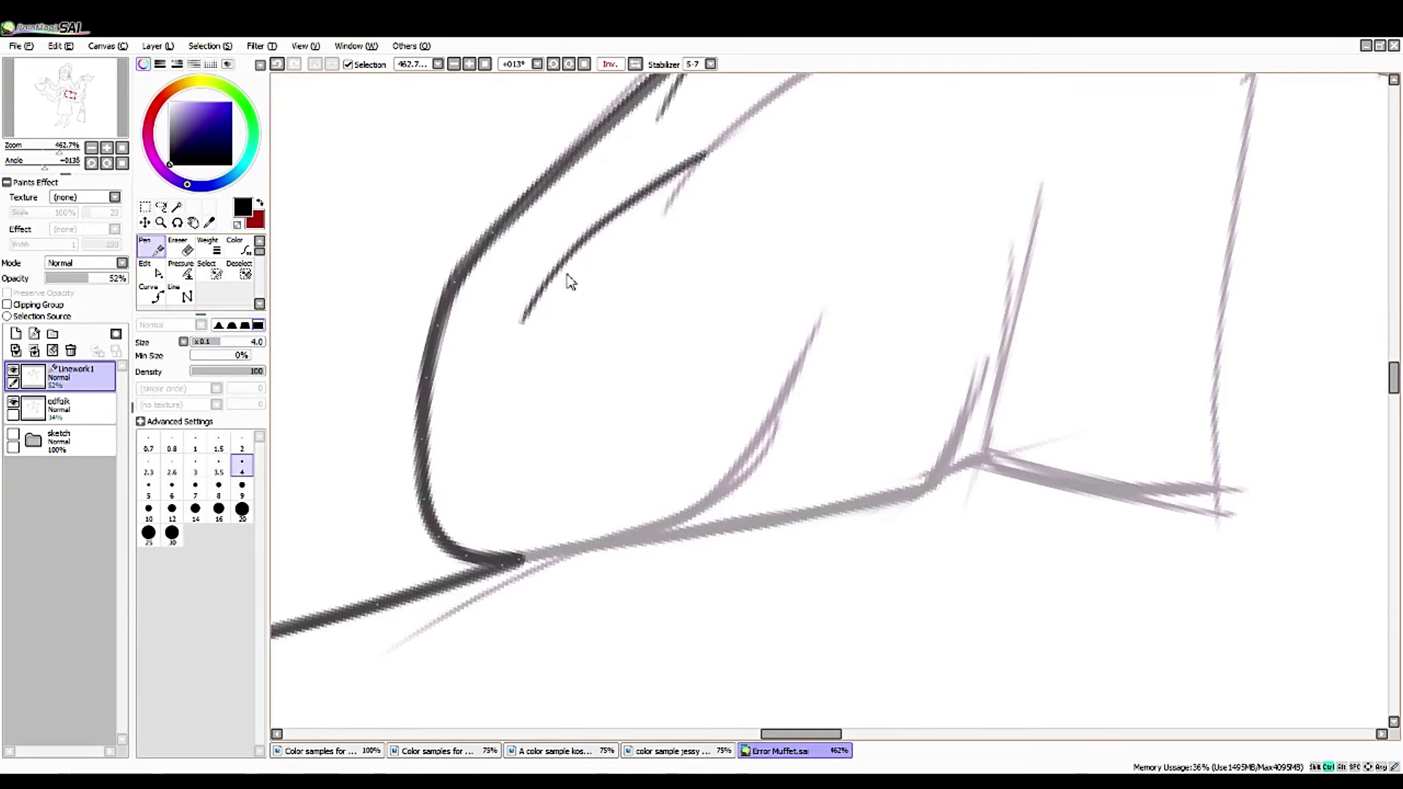
pyautogui.hotkey('ctrl', 'z')
pyautogui.moveTo(521, 321); pyautogui.dragTo(704, 160)
pyautogui.moveTo(524, 358); pyautogui.dragTo(323, 335)
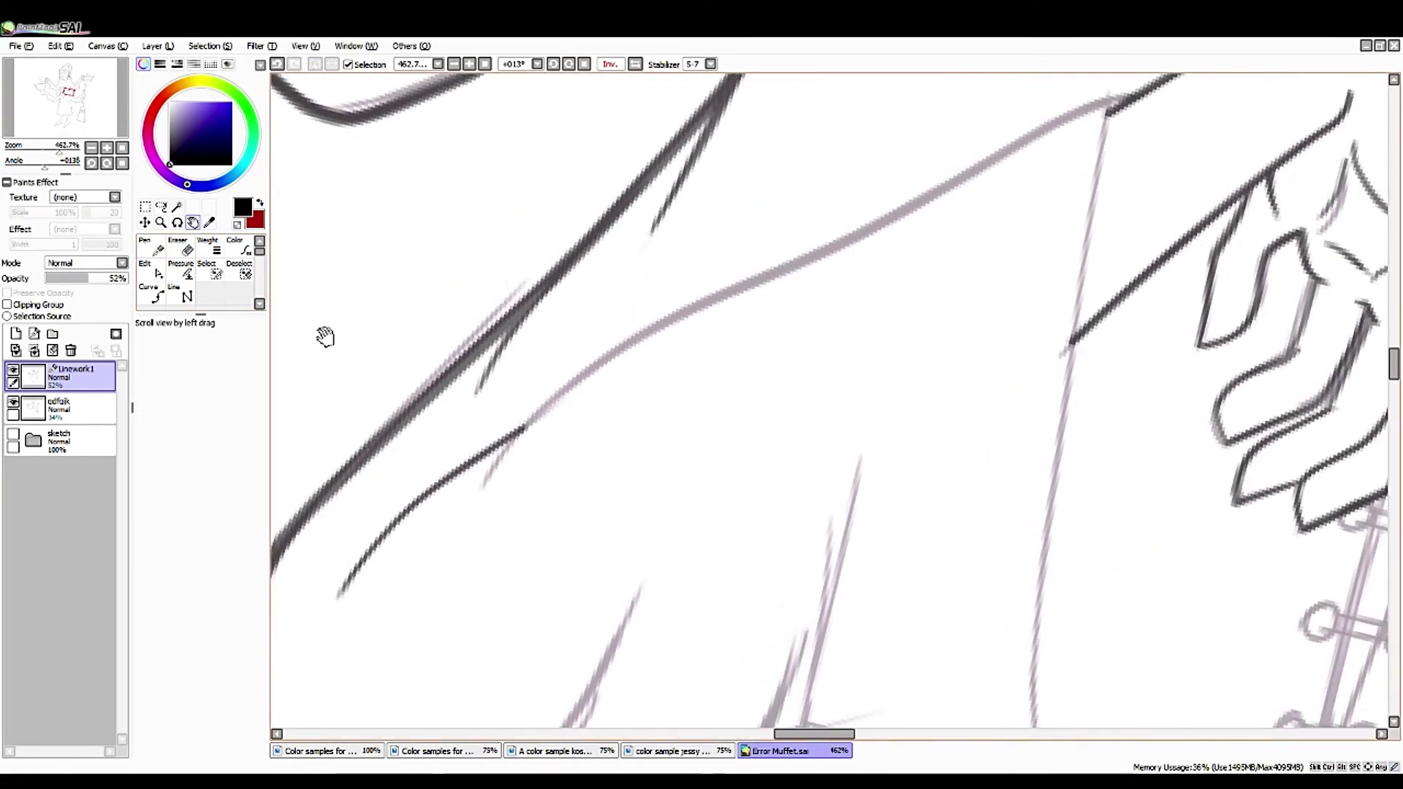
# - Ink the sleeve's long inner contour from its lower fold up to the forearm edge with the Curve tool at size 3
pyautogui.moveTo(480, 492); pyautogui.dragTo(979, 173)
pyautogui.hotkey('ctrl', 'z')
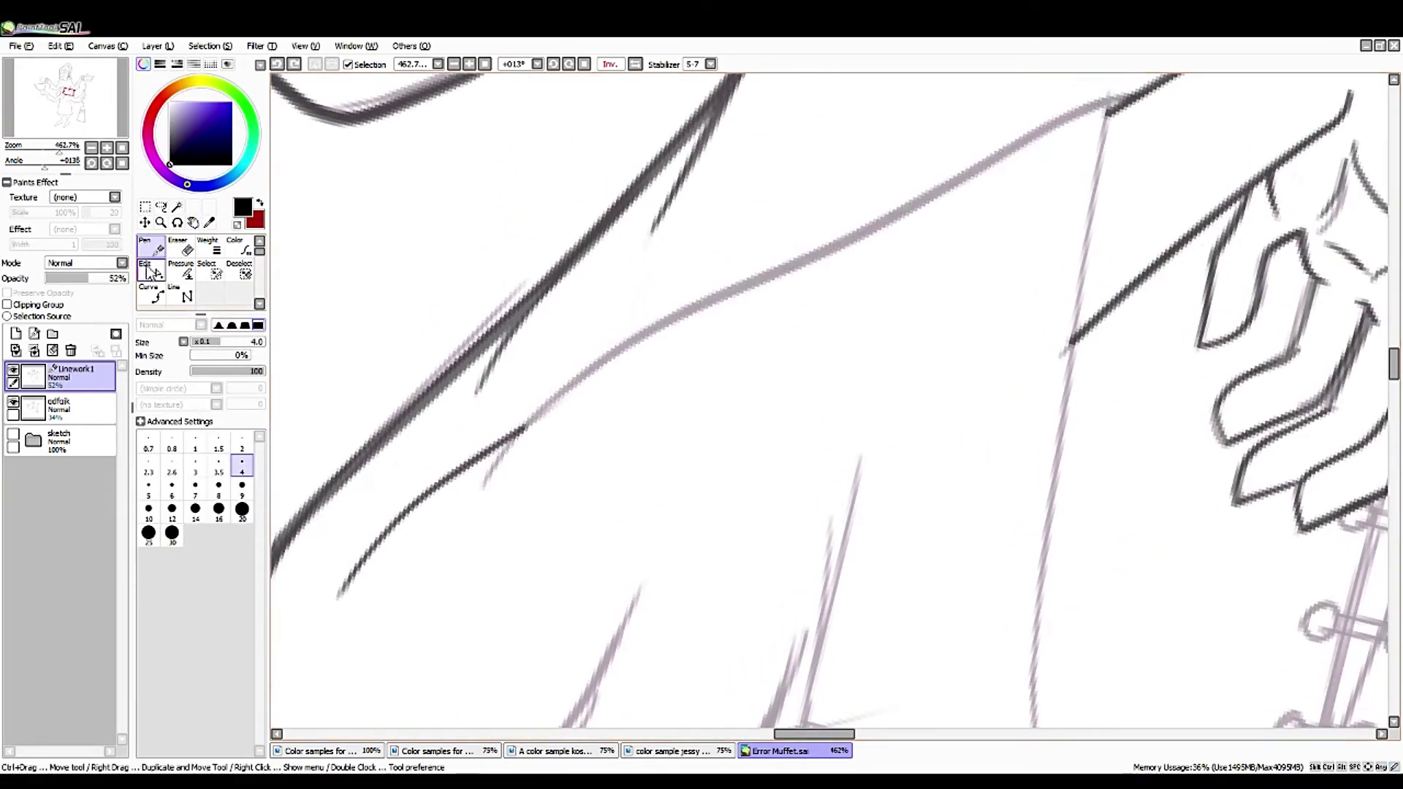
pyautogui.click(151, 295)
pyautogui.click(479, 492)
pyautogui.click(1107, 106)
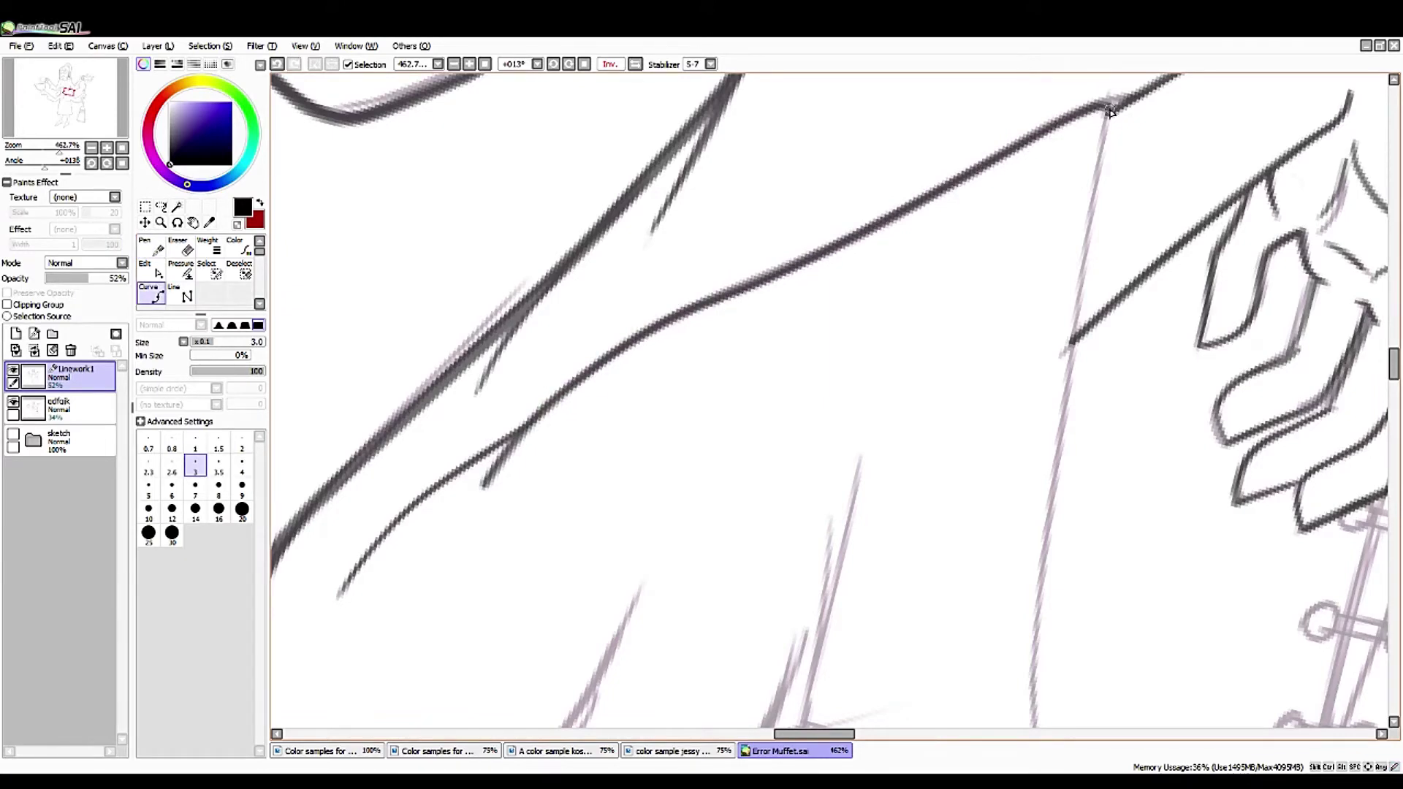
pyautogui.doubleClick(774, 384)
# - Delete the extra control point on the inner contour and move its upper end onto the forearm edge
pyautogui.press('ctrl')
pyautogui.click(775, 384)
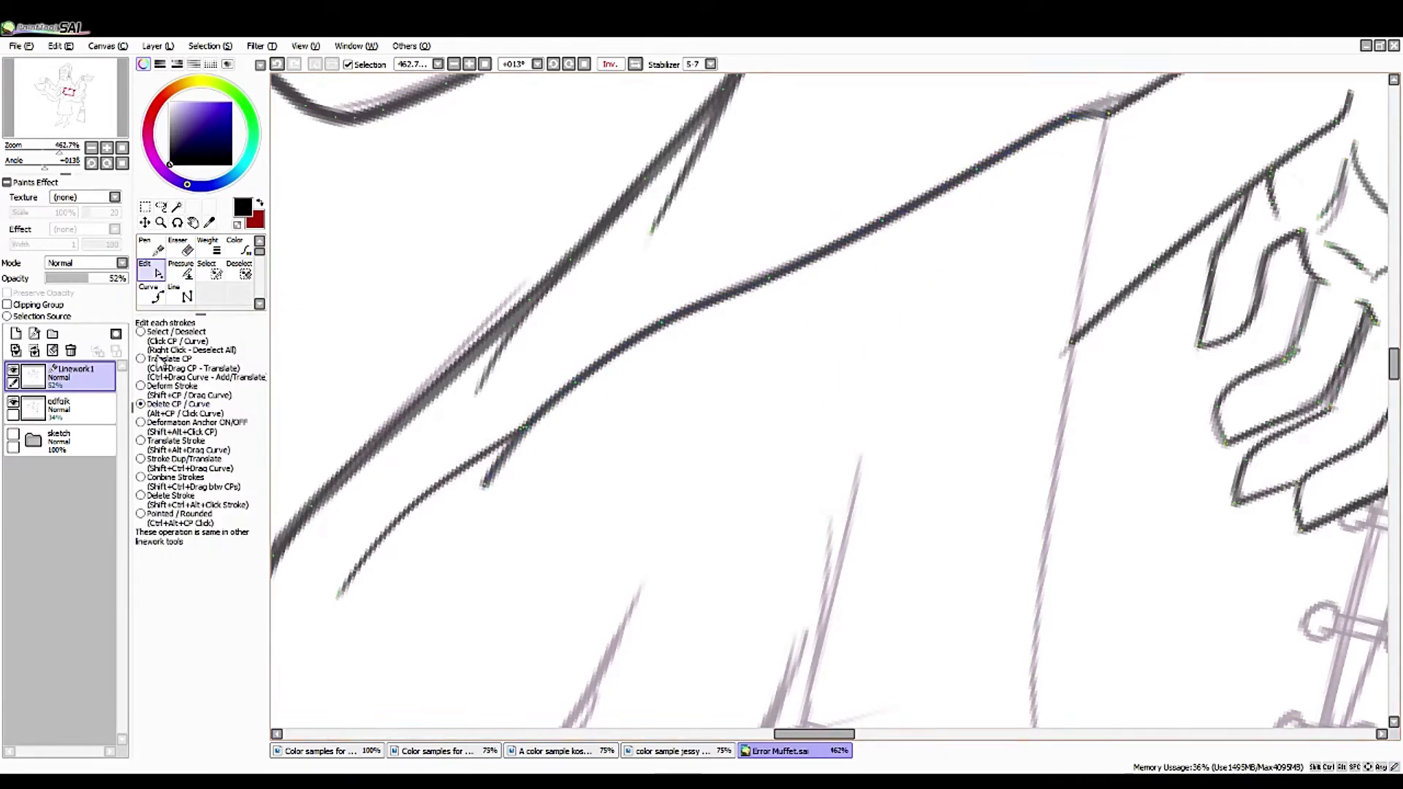
pyautogui.hotkey('ctrl', 'z')
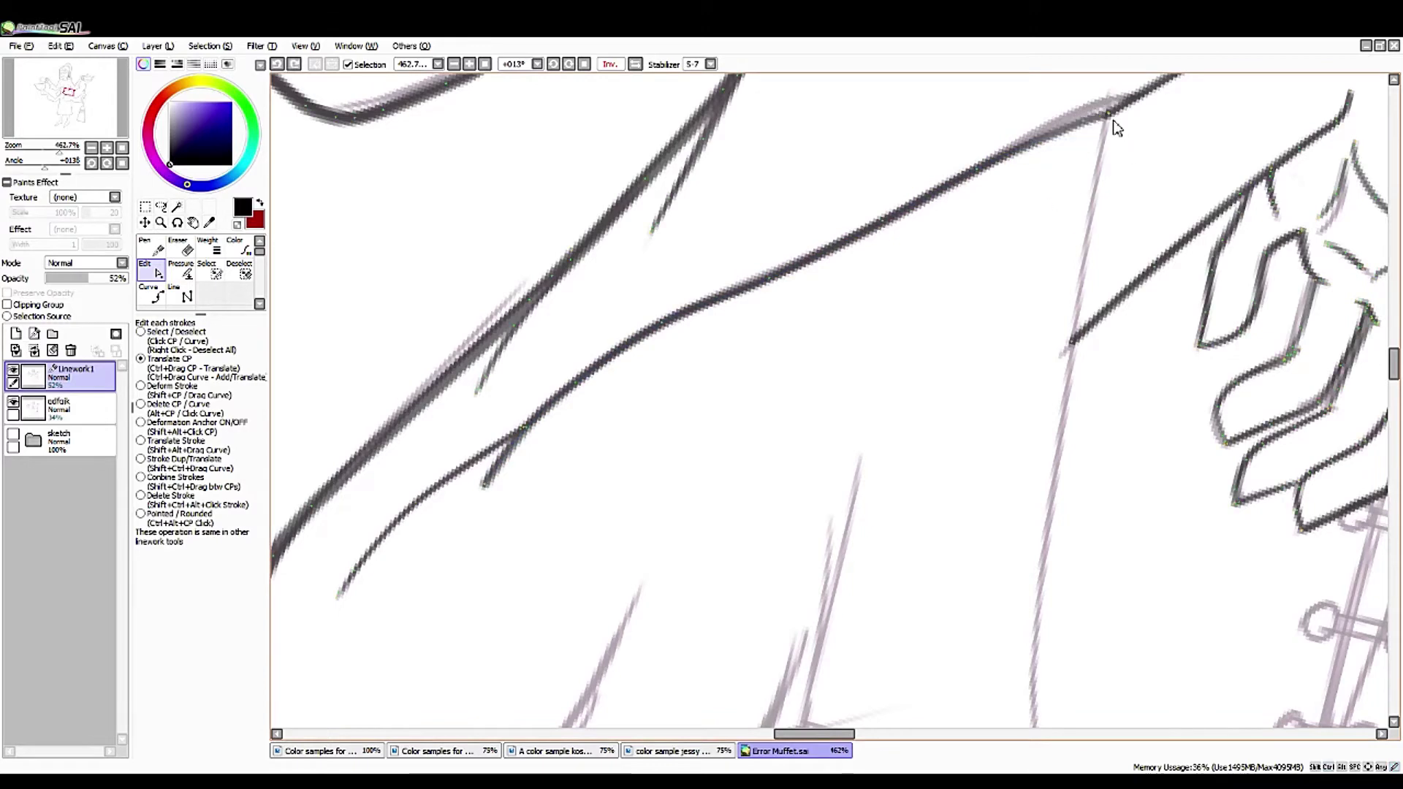
pyautogui.moveTo(1129, 101); pyautogui.dragTo(1082, 128)
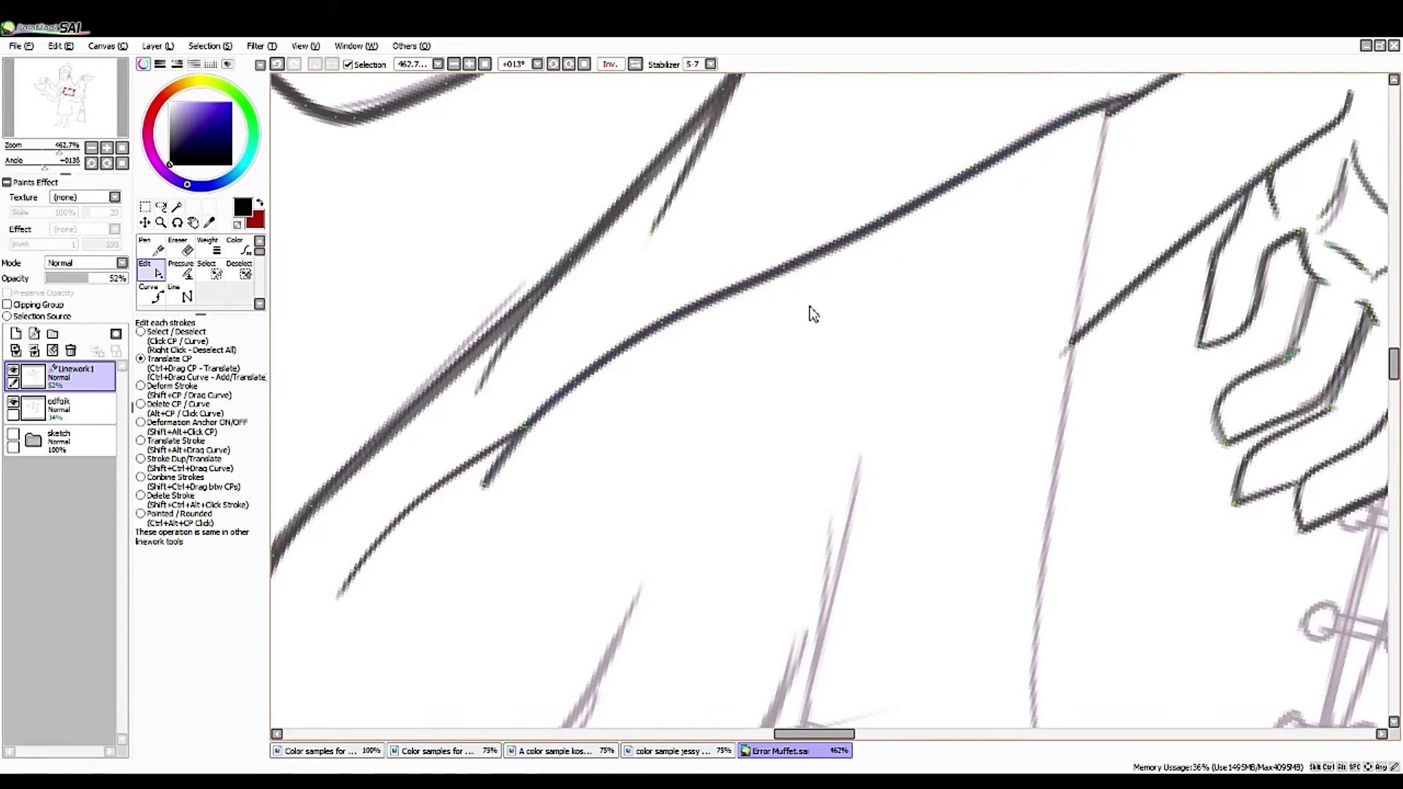
pyautogui.press('p')
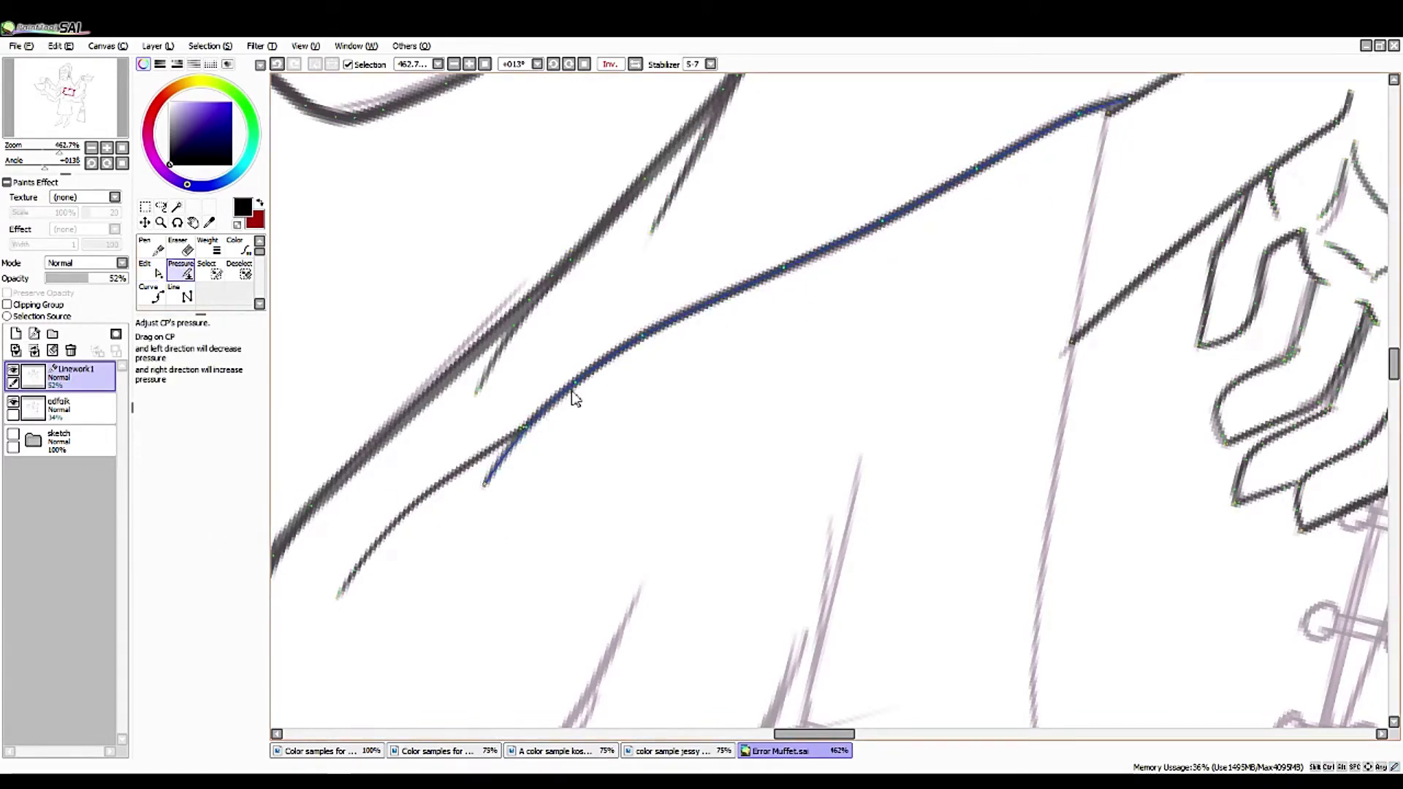
# - Ink the first fold above the sleeve hem and continue along the hem to the inked outer corner with the Curve tool at size 3
pyautogui.moveTo(59, 148)
pyautogui.mouseDown()
pyautogui.moveTo(44, 148)
pyautogui.moveTo(62, 162)
pyautogui.mouseUp()
pyautogui.moveTo(432, 512); pyautogui.dragTo(432, 313)
pyautogui.scroll(3, 585, 307)
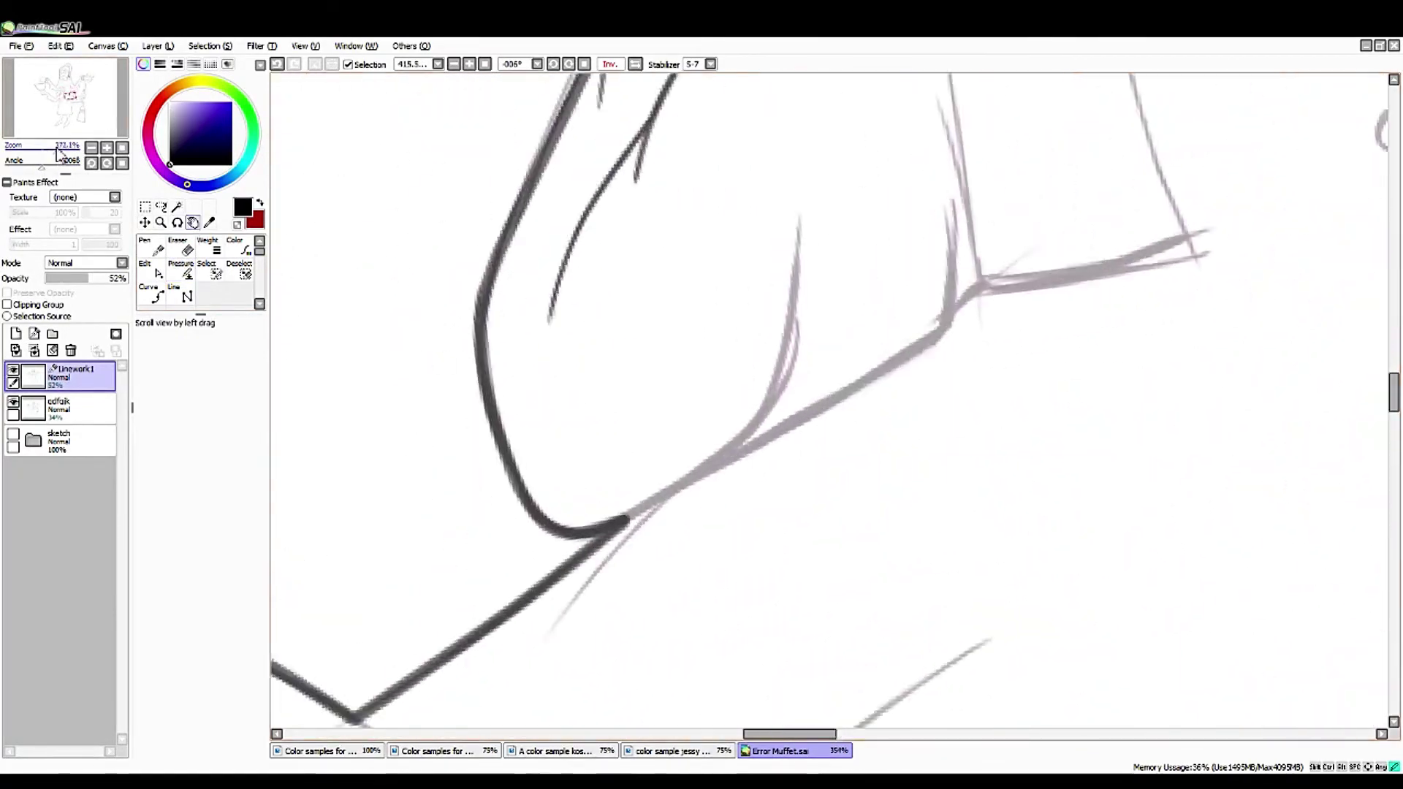
pyautogui.press('c')
pyautogui.click(779, 110)
pyautogui.click(763, 292)
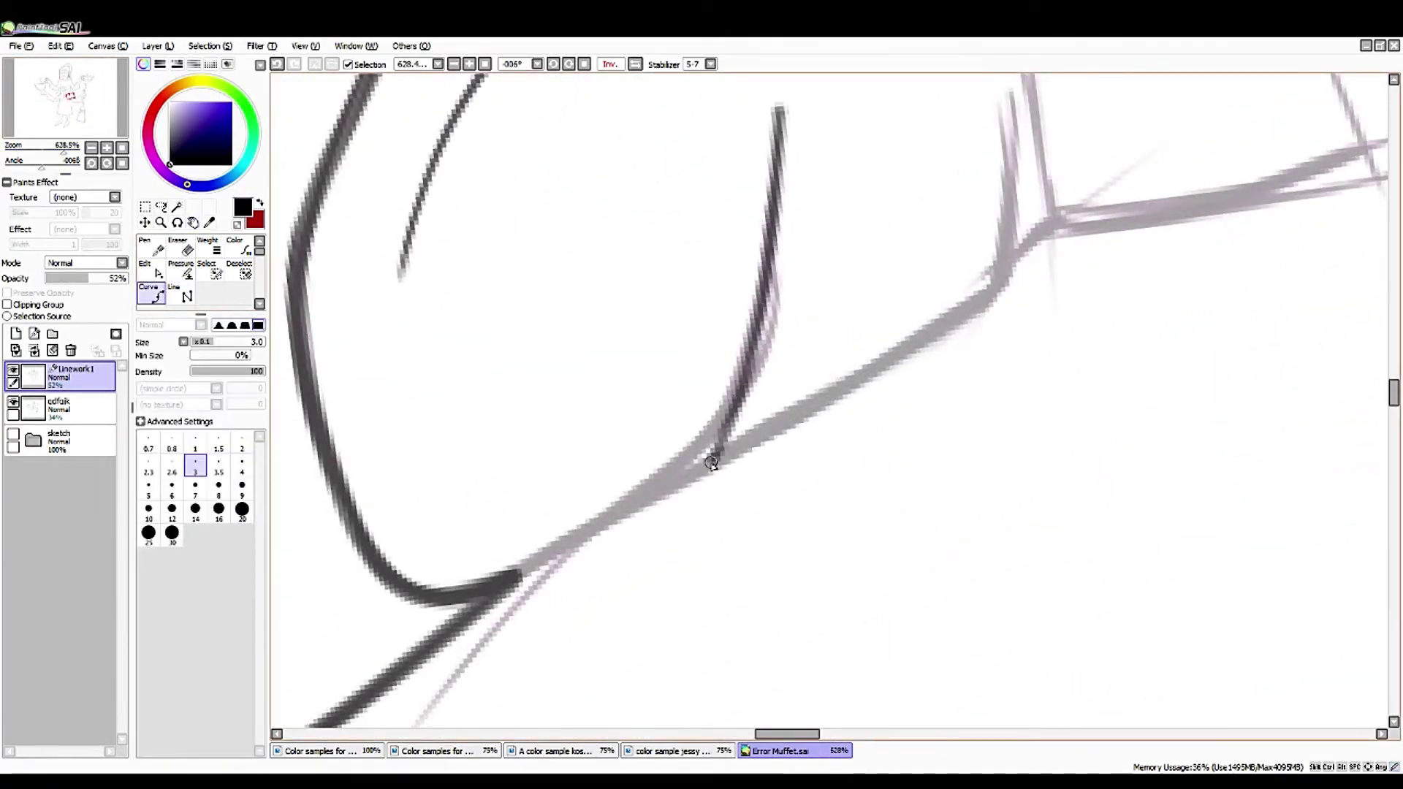
pyautogui.click(723, 446)
pyautogui.doubleClick(515, 573)
pyautogui.click(608, 366)
pyautogui.doubleClick(515, 574)
# - Adjust the control points where the fold bends into the hem and lower the pressure at the fold's free tip to about 33%
pyautogui.click(152, 272)
pyautogui.moveTo(611, 388); pyautogui.dragTo(864, 437)
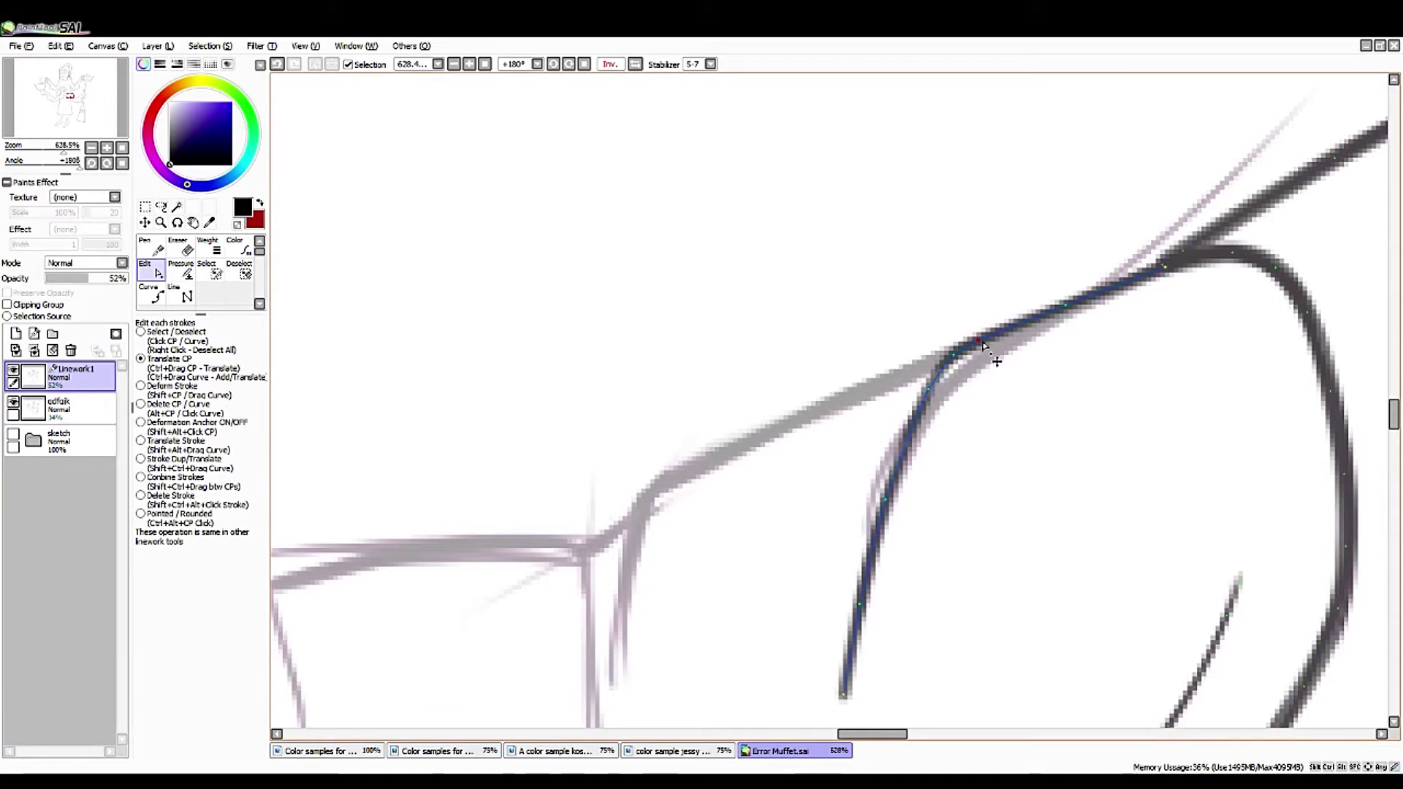
pyautogui.press('p')
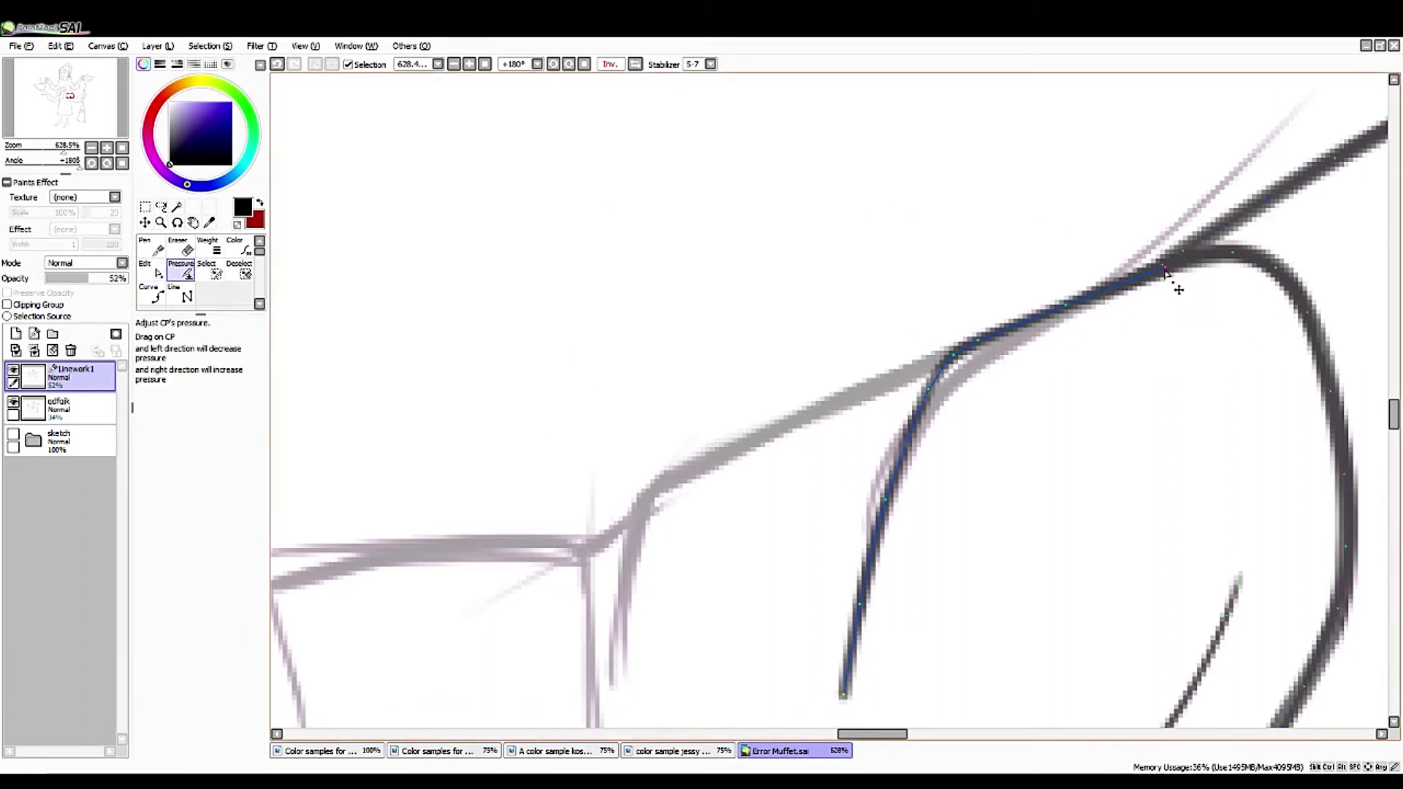
pyautogui.press('ctrl')
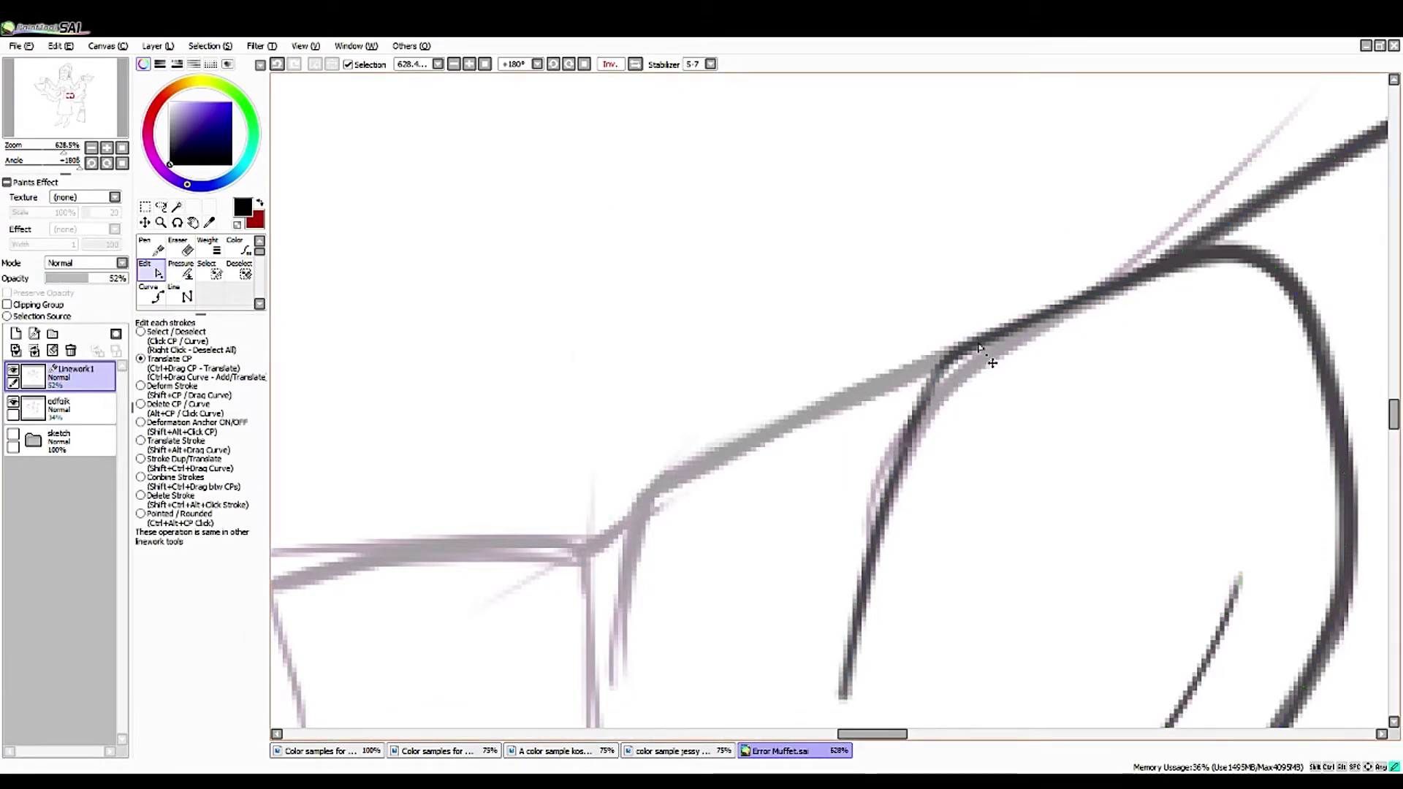
pyautogui.press('End')
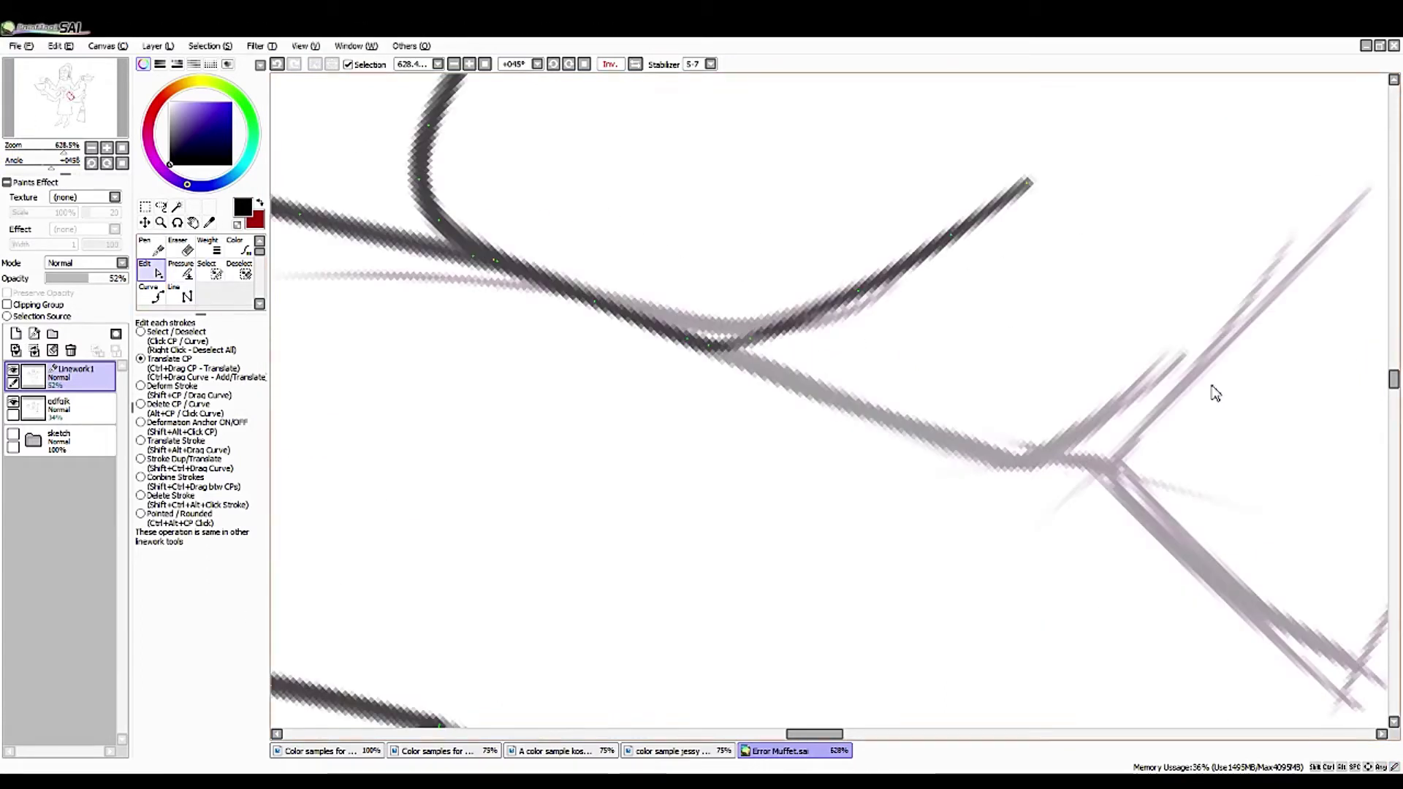
pyautogui.click(181, 270)
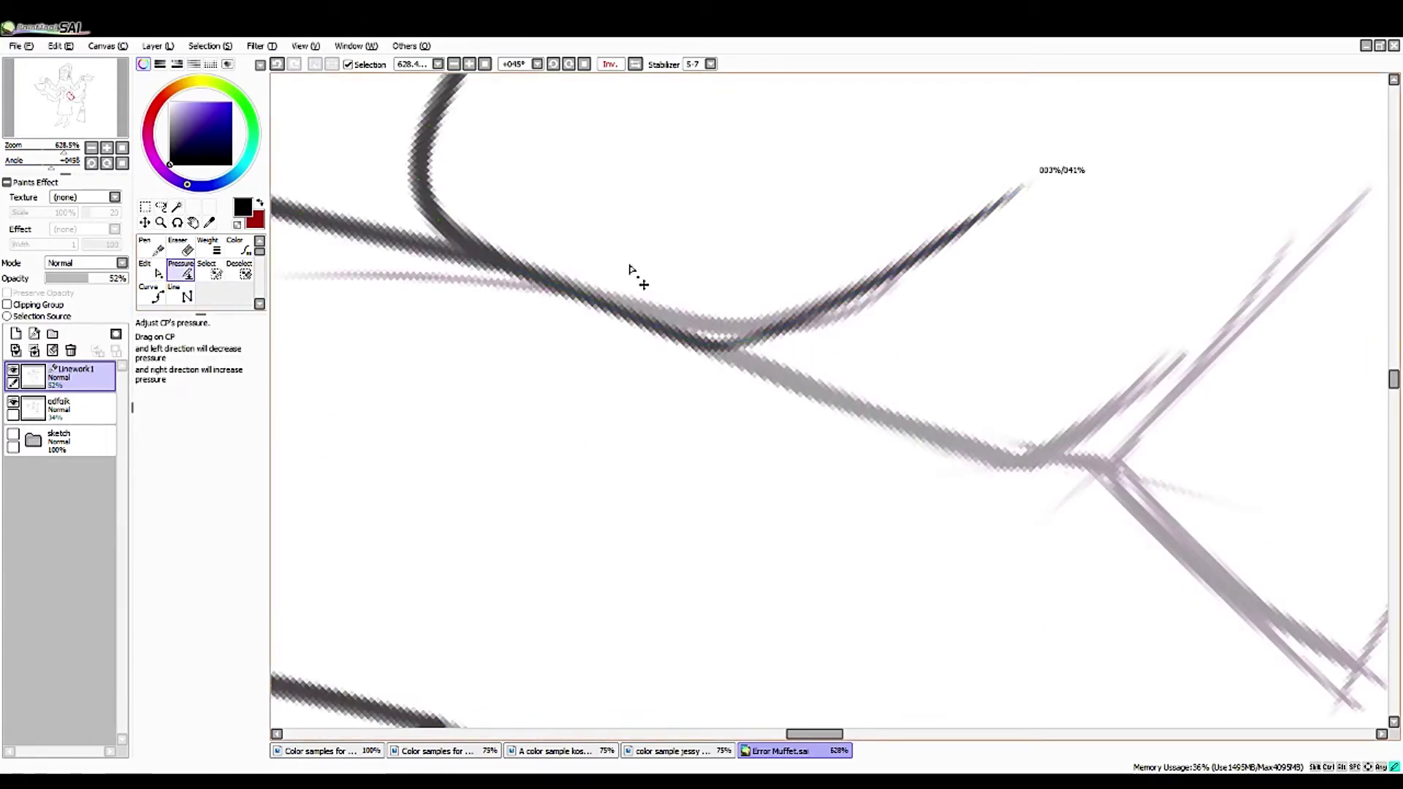
# - Ink the next short fold and the hem stretch joining it to the first fold with the Curve tool at size 3
pyautogui.moveTo(64, 152)
pyautogui.mouseDown()
pyautogui.moveTo(48, 153)
pyautogui.moveTo(63, 152)
pyautogui.mouseUp()
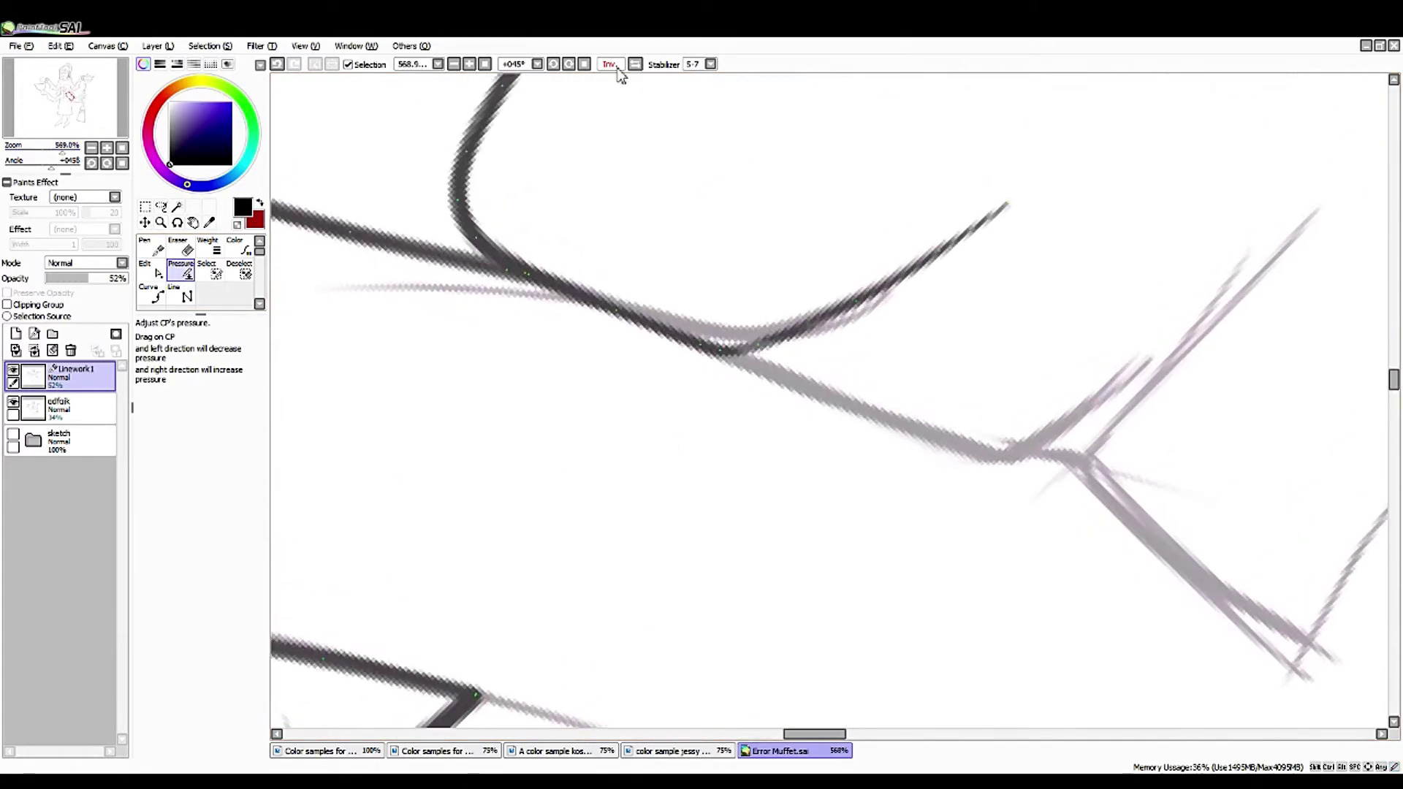
pyautogui.click(151, 292)
pyautogui.click(512, 354)
pyautogui.click(943, 349)
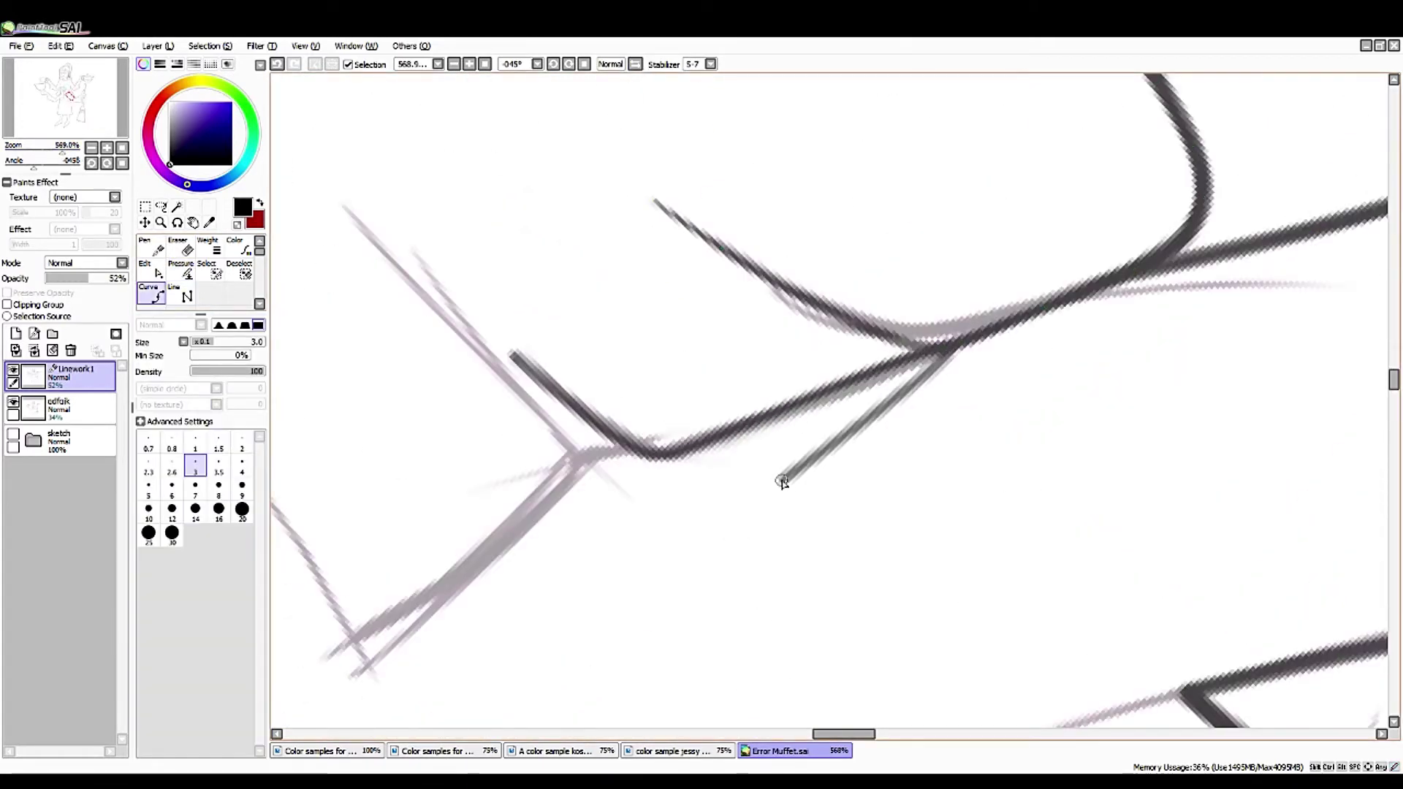
pyautogui.doubleClick(788, 481)
# - Delete the stray end segment, refine the second fold's bend at the hem and lower the pressure at its free tip
pyautogui.click(152, 270)
pyautogui.keyDown('alt'); pyautogui.click(802, 488); pyautogui.keyUp('alt')
pyautogui.moveTo(668, 497); pyautogui.dragTo(943, 292)
pyautogui.click(944, 310)
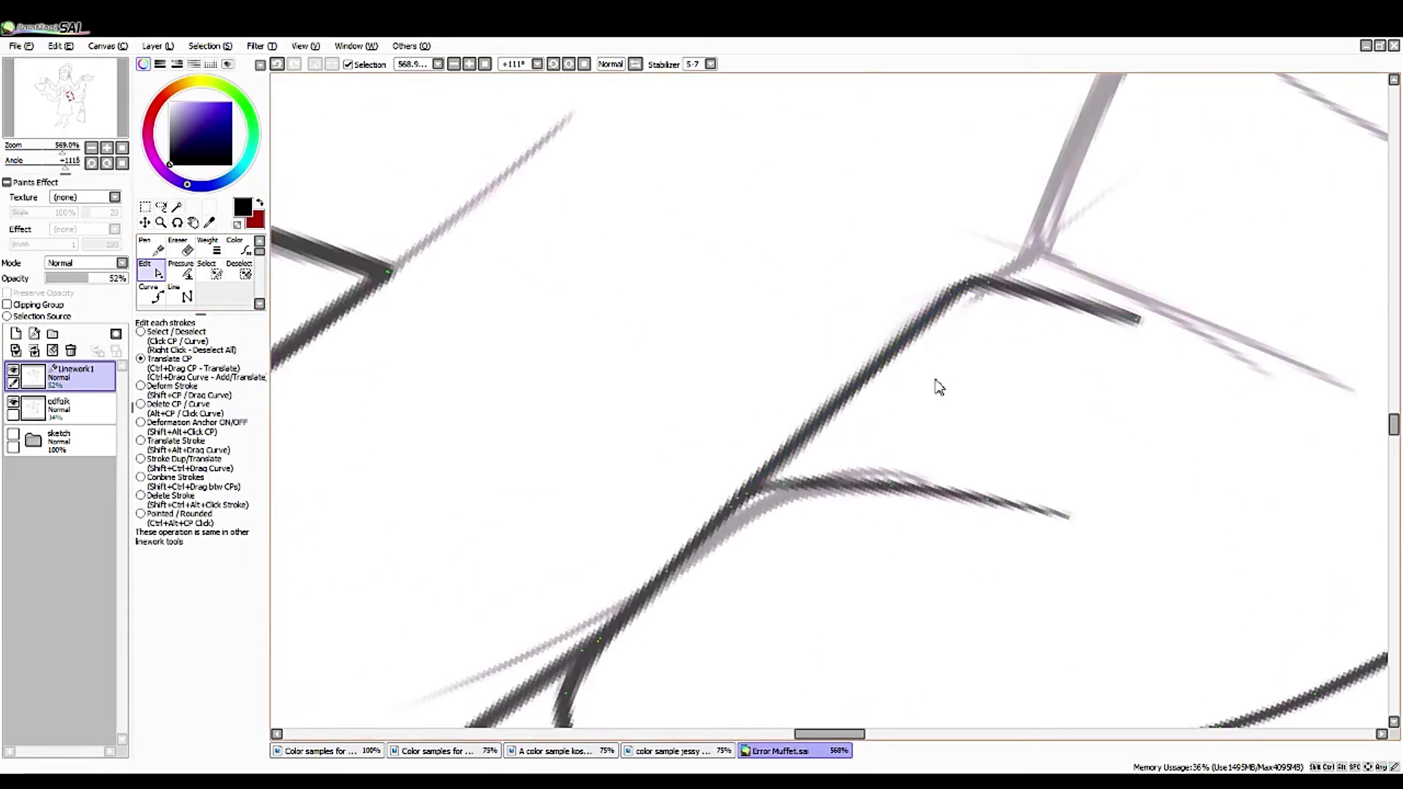
pyautogui.press('p')
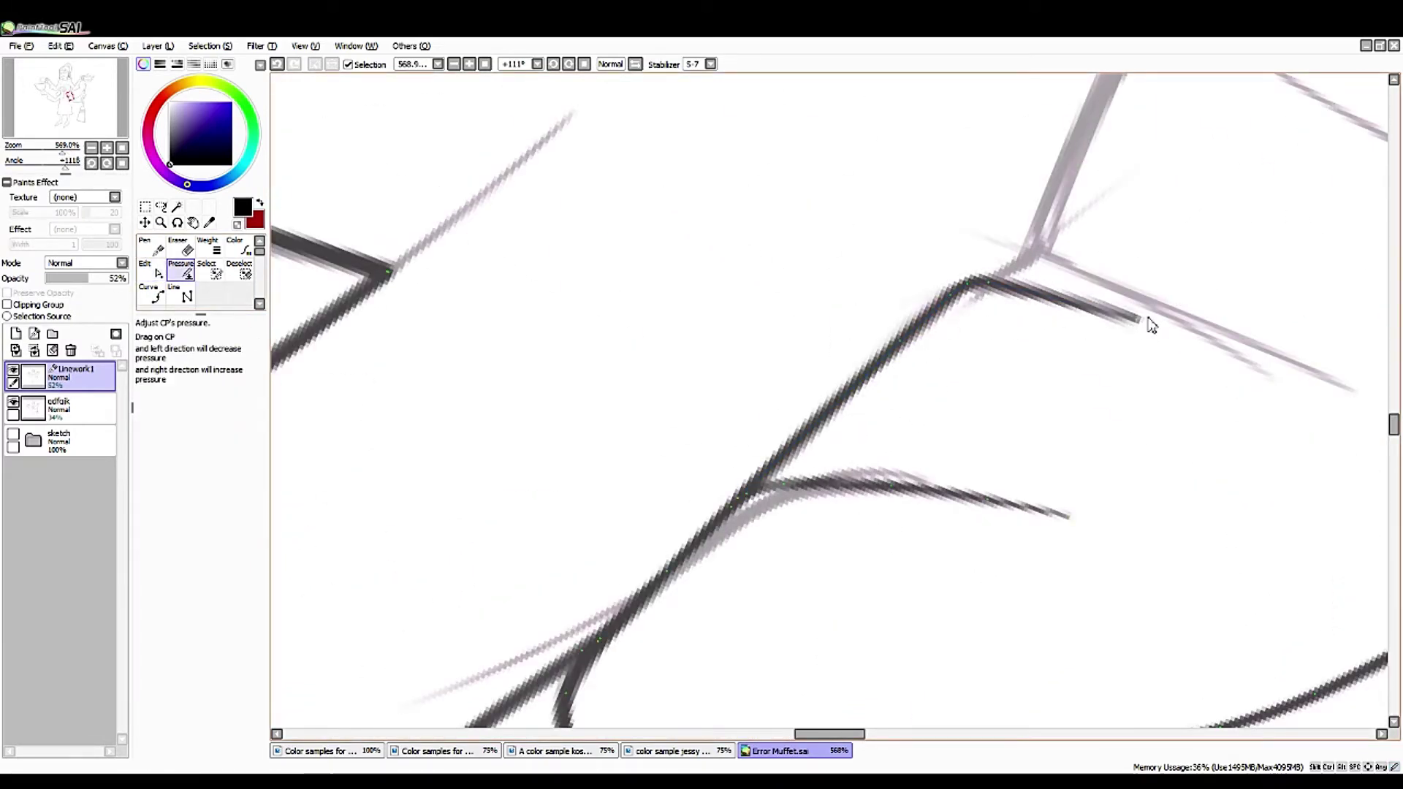
pyautogui.moveTo(1169, 307); pyautogui.dragTo(517, 342)
# - Ink the short hem link from the second fold to the next hem corner with the Pen at size 4
pyautogui.press('n')
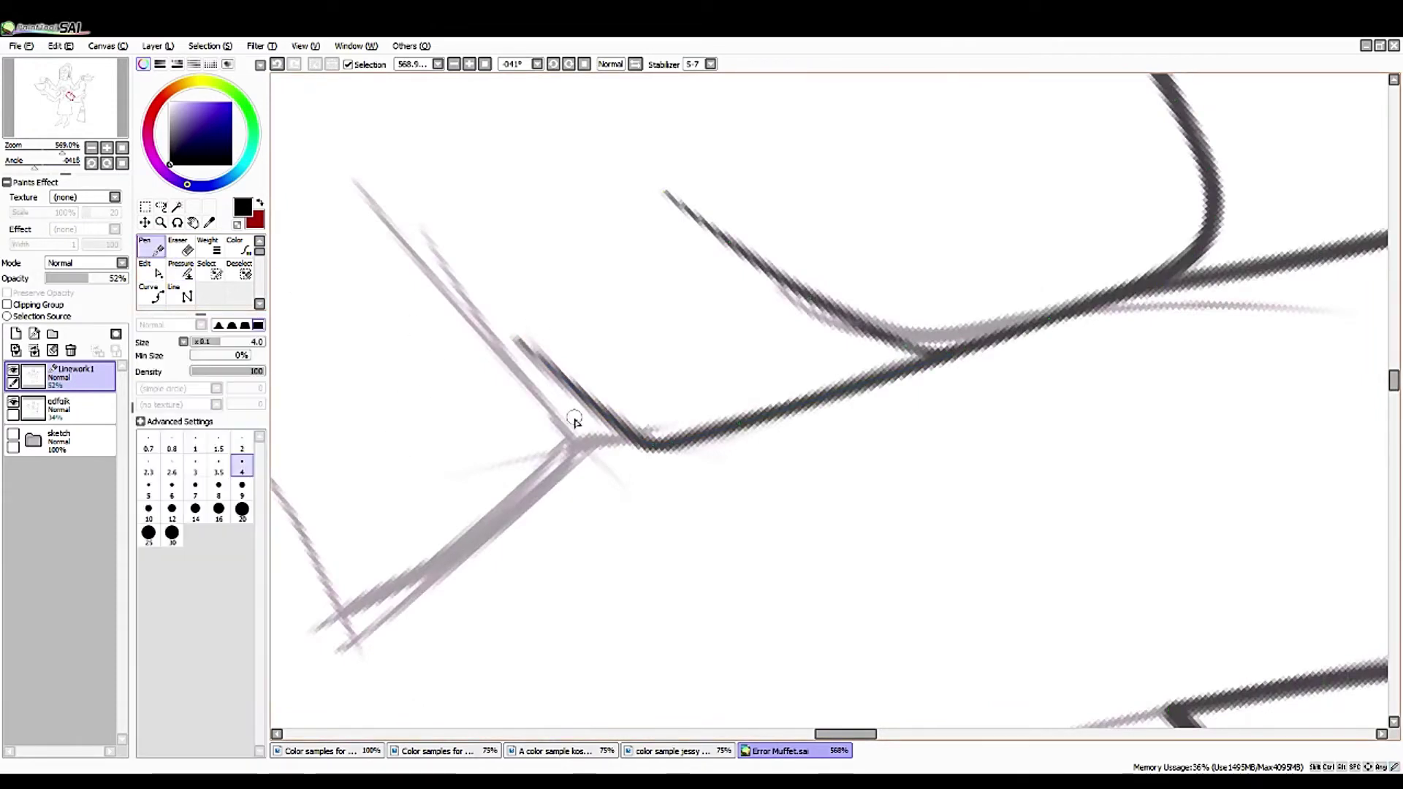
pyautogui.moveTo(53, 142); pyautogui.dragTo(15, 150)
pyautogui.press('h')
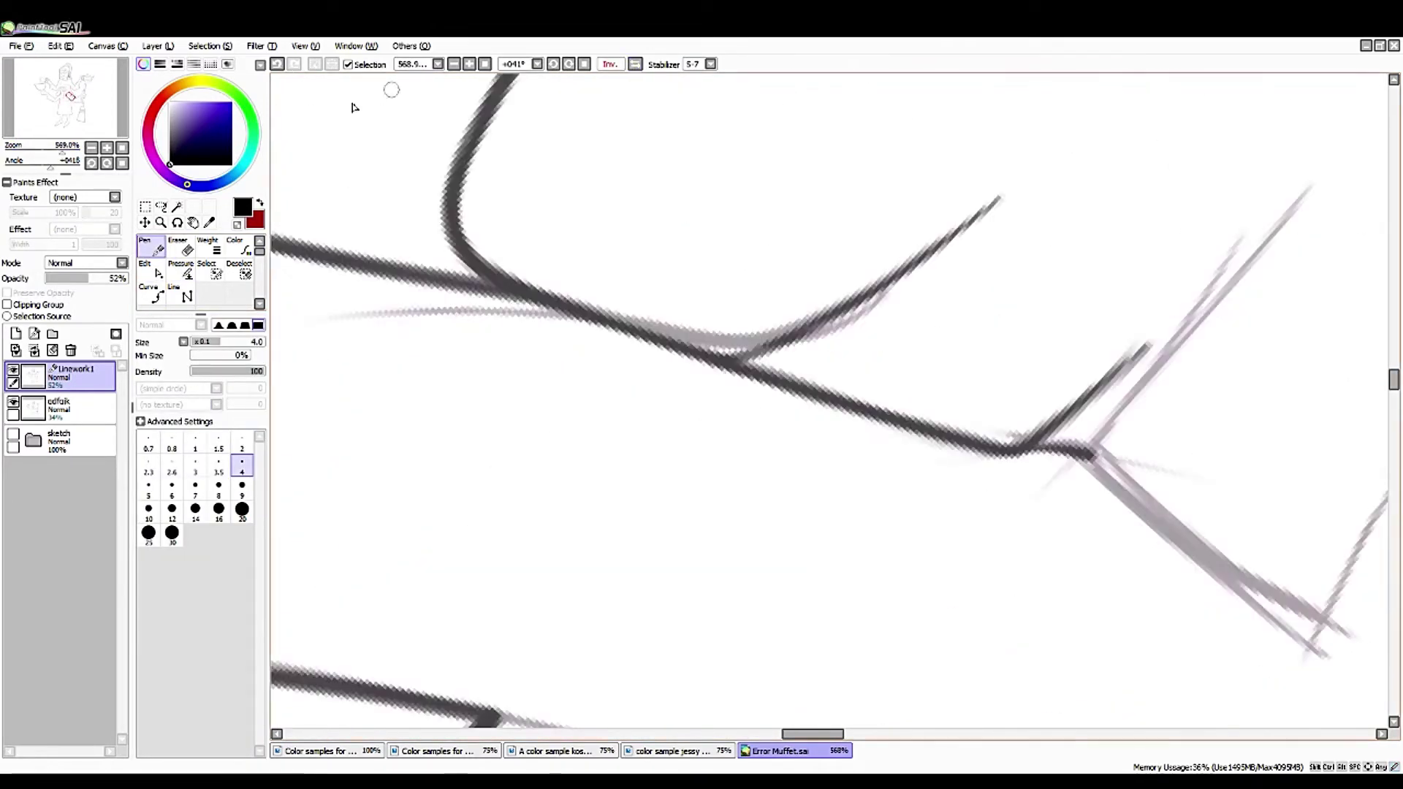
# - Ink the third fold, the last hem stretch and the sleeve's long inner side edge as one stroke with the Curve tool at size 3
pyautogui.press('space')
pyautogui.moveTo(355, 103); pyautogui.dragTo(535, 336)
pyautogui.click(797, 172)
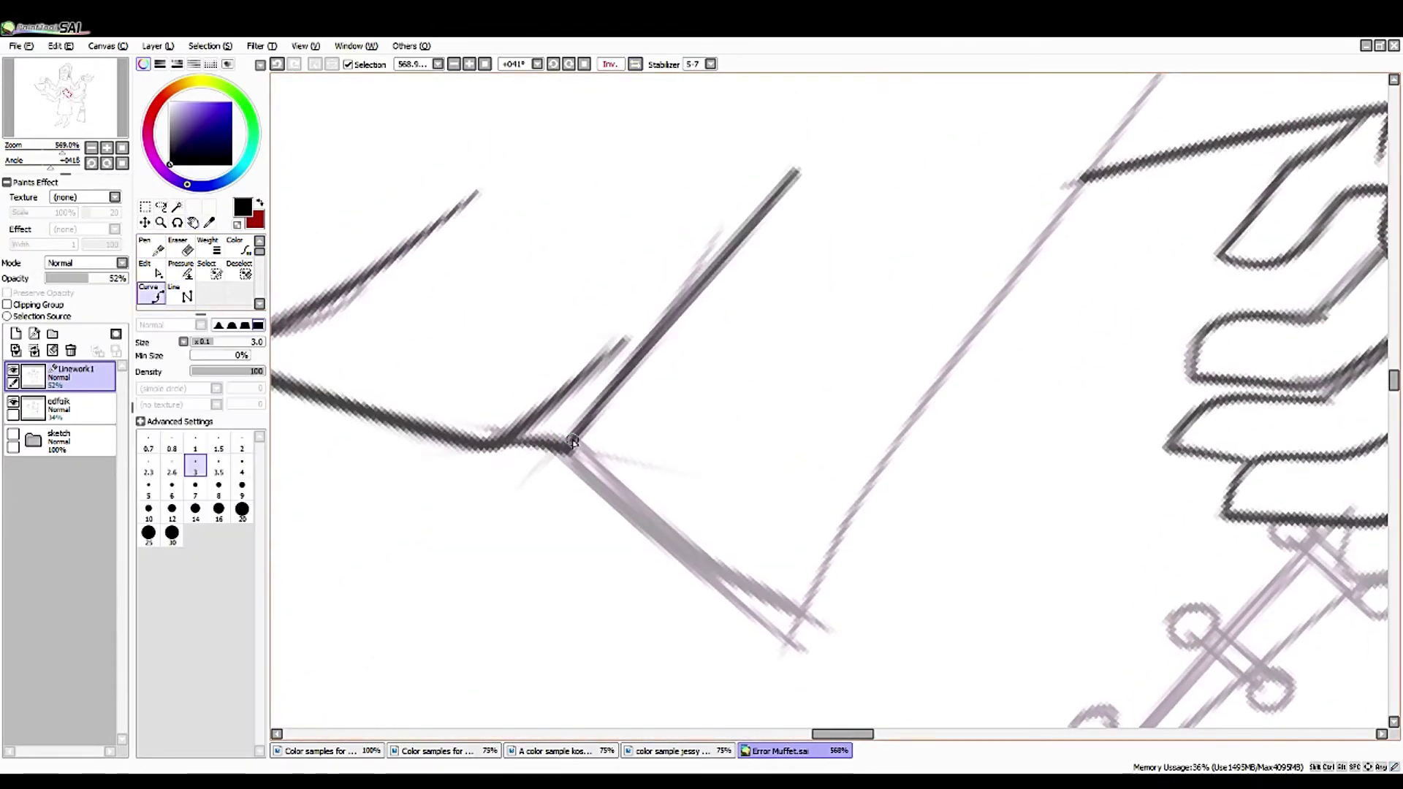
pyautogui.click(572, 459)
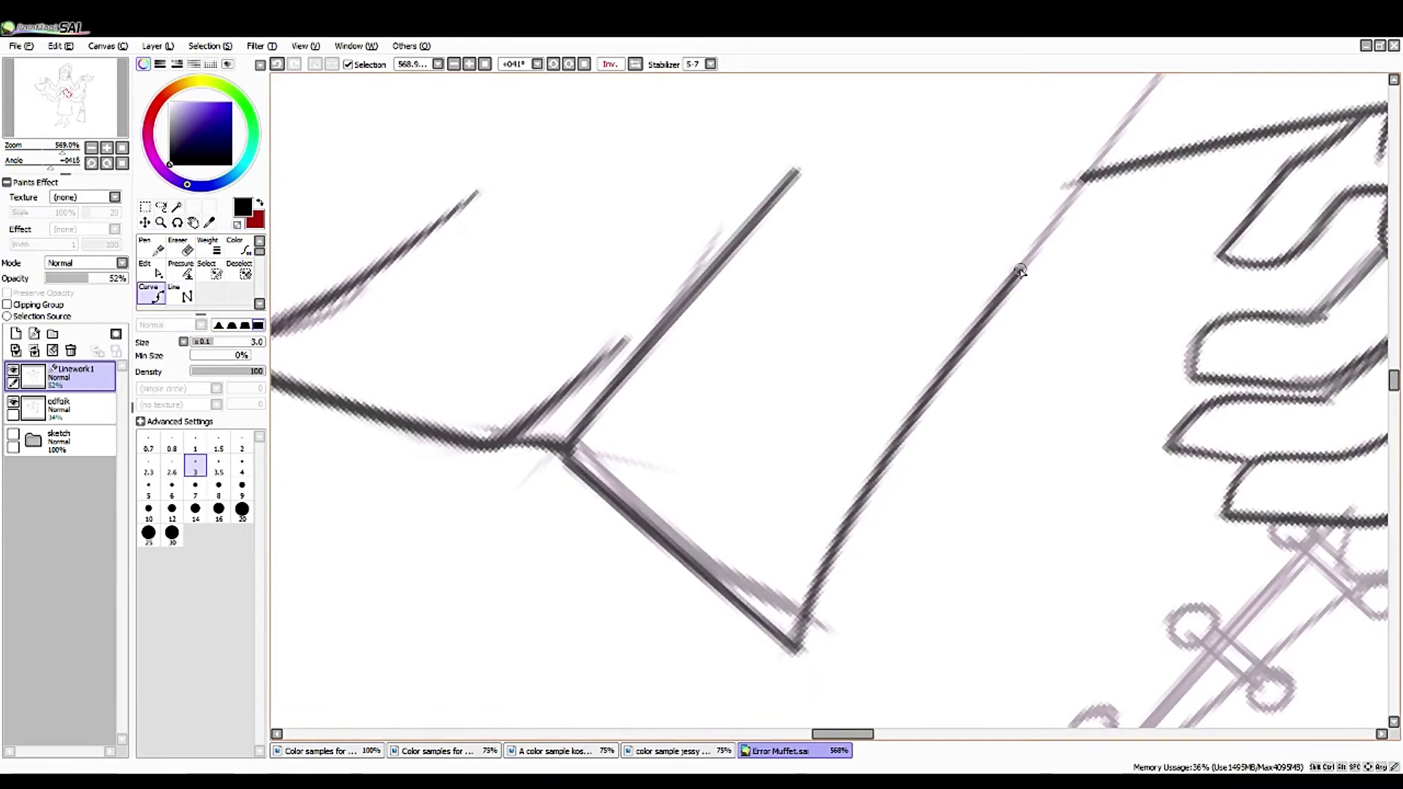
pyautogui.click(1113, 140)
pyautogui.moveTo(87, 87)
pyautogui.mouseDown()
pyautogui.moveTo(95, 102)
pyautogui.moveTo(87, 93)
pyautogui.mouseUp()
# - Delete the excess end of the sleeve's side edge and reposition its control points along the hem corners
pyautogui.click(141, 404)
pyautogui.click(599, 265)
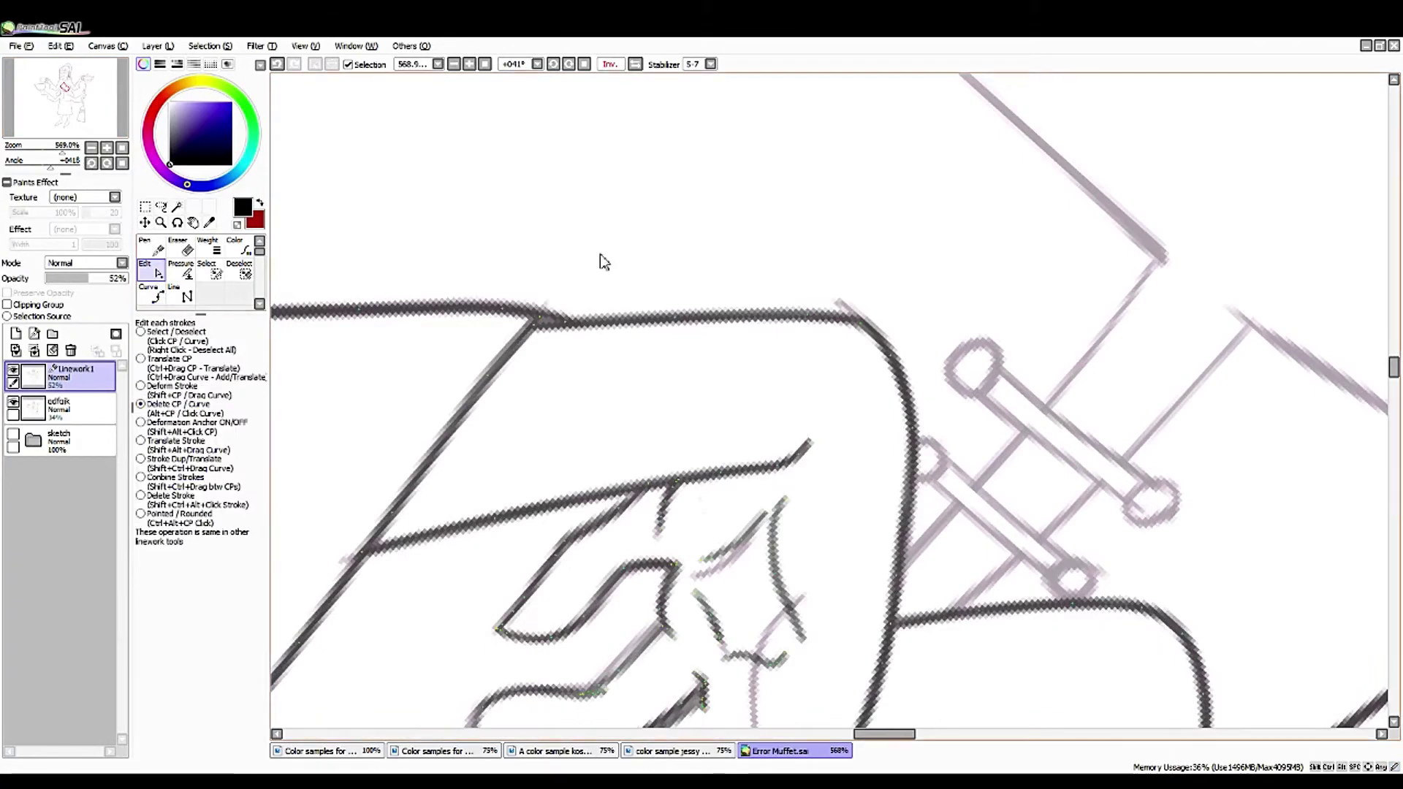
pyautogui.rightClick(512, 367)
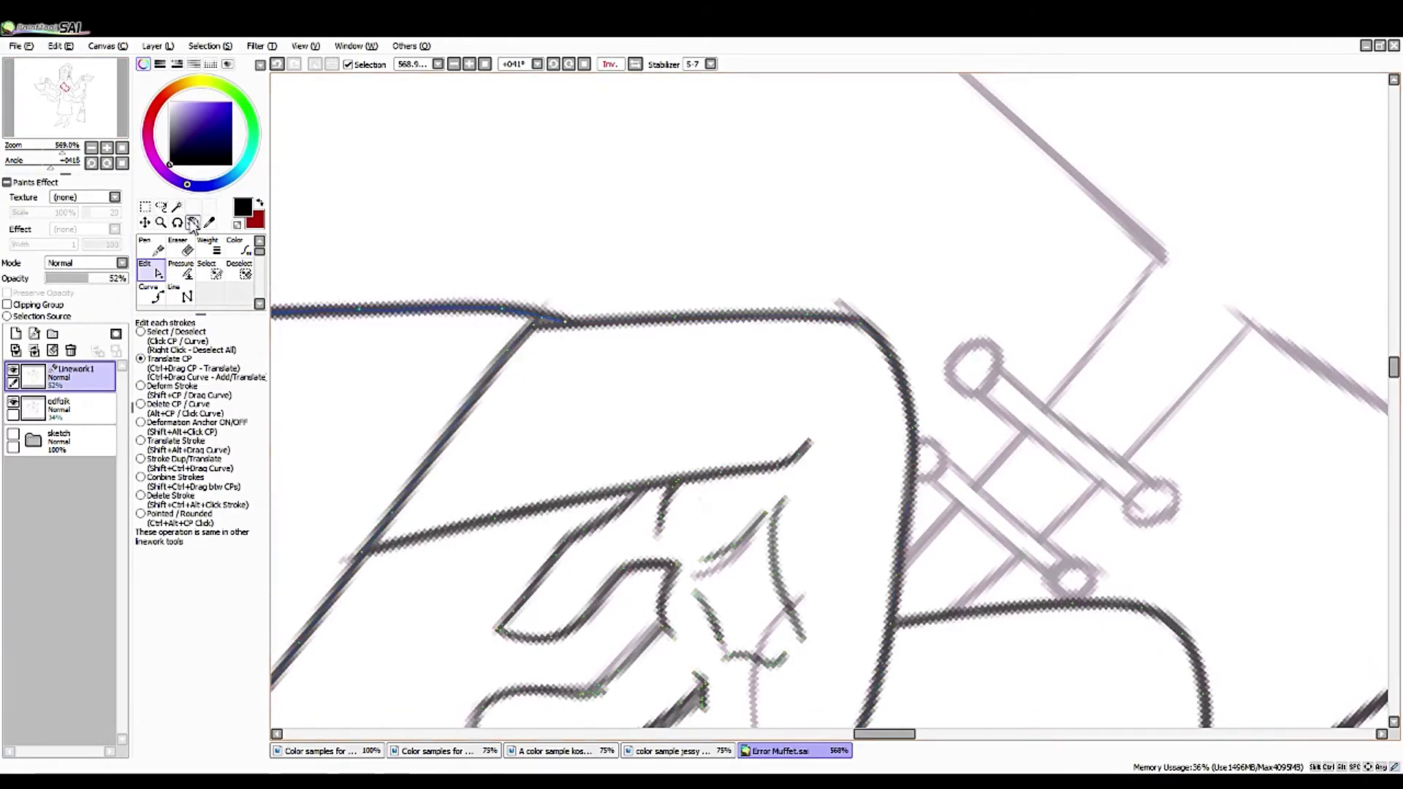
pyautogui.moveTo(380, 585); pyautogui.dragTo(586, 385)
pyautogui.moveTo(693, 533); pyautogui.dragTo(685, 520)
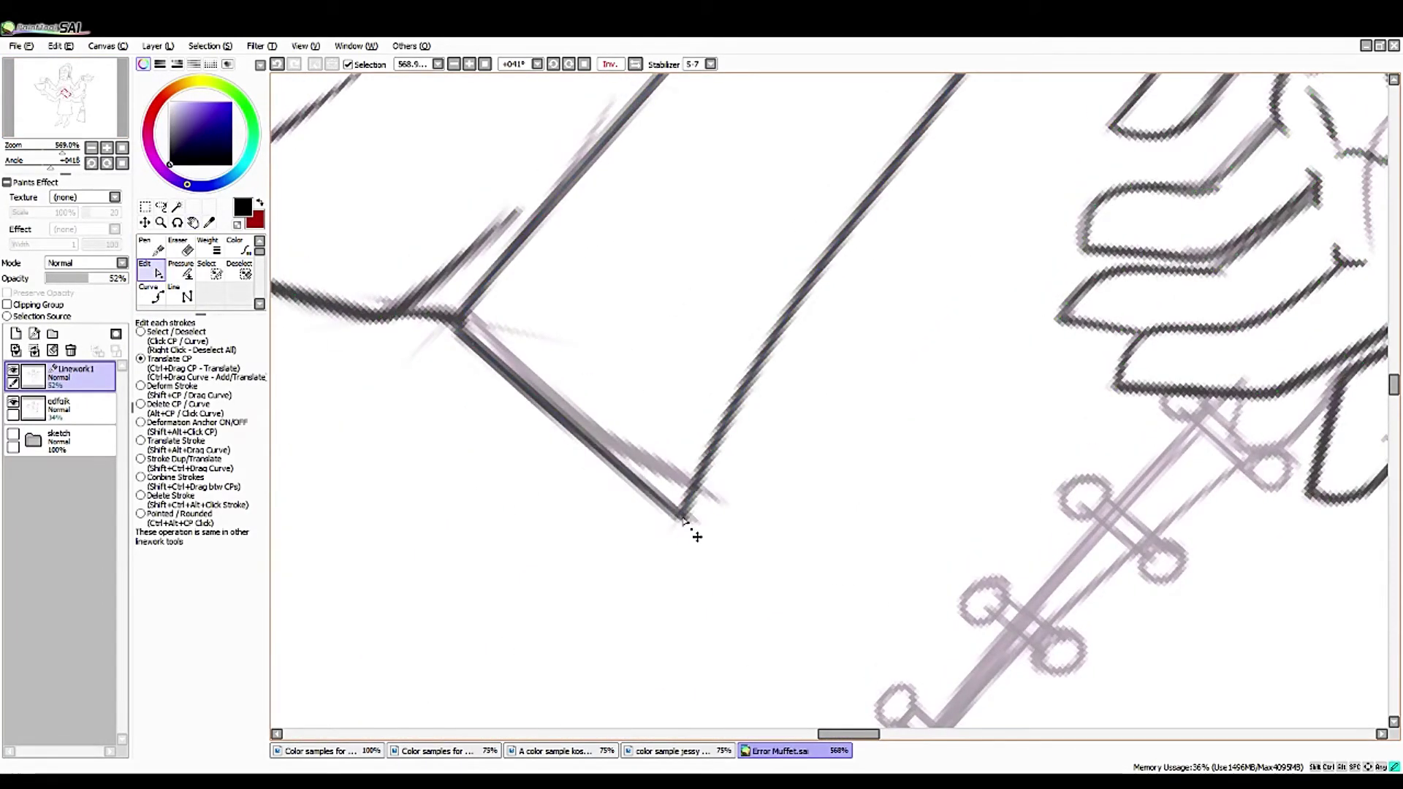
pyautogui.moveTo(385, 377); pyautogui.dragTo(630, 354)
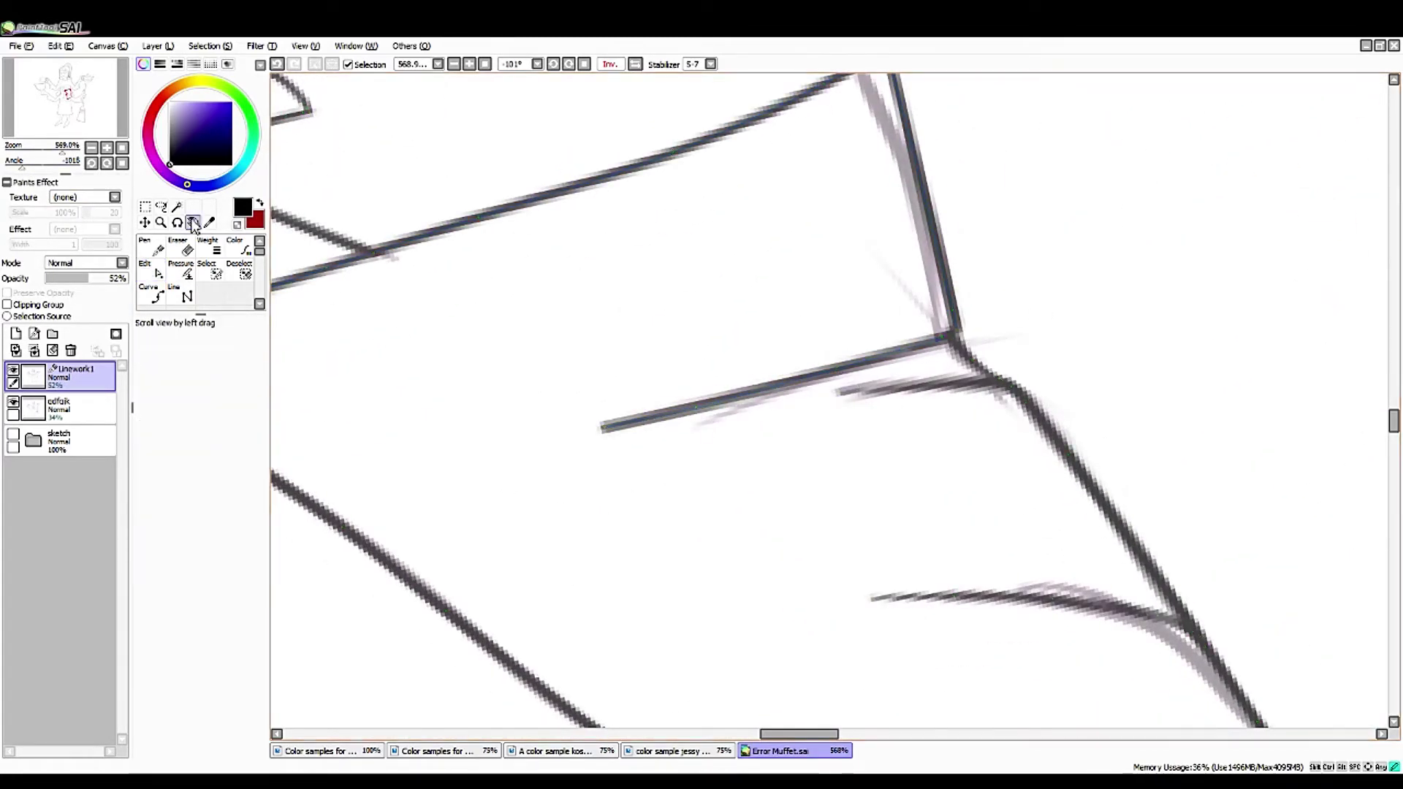
pyautogui.moveTo(919, 314); pyautogui.dragTo(958, 488)
pyautogui.moveTo(927, 230); pyautogui.dragTo(920, 228)
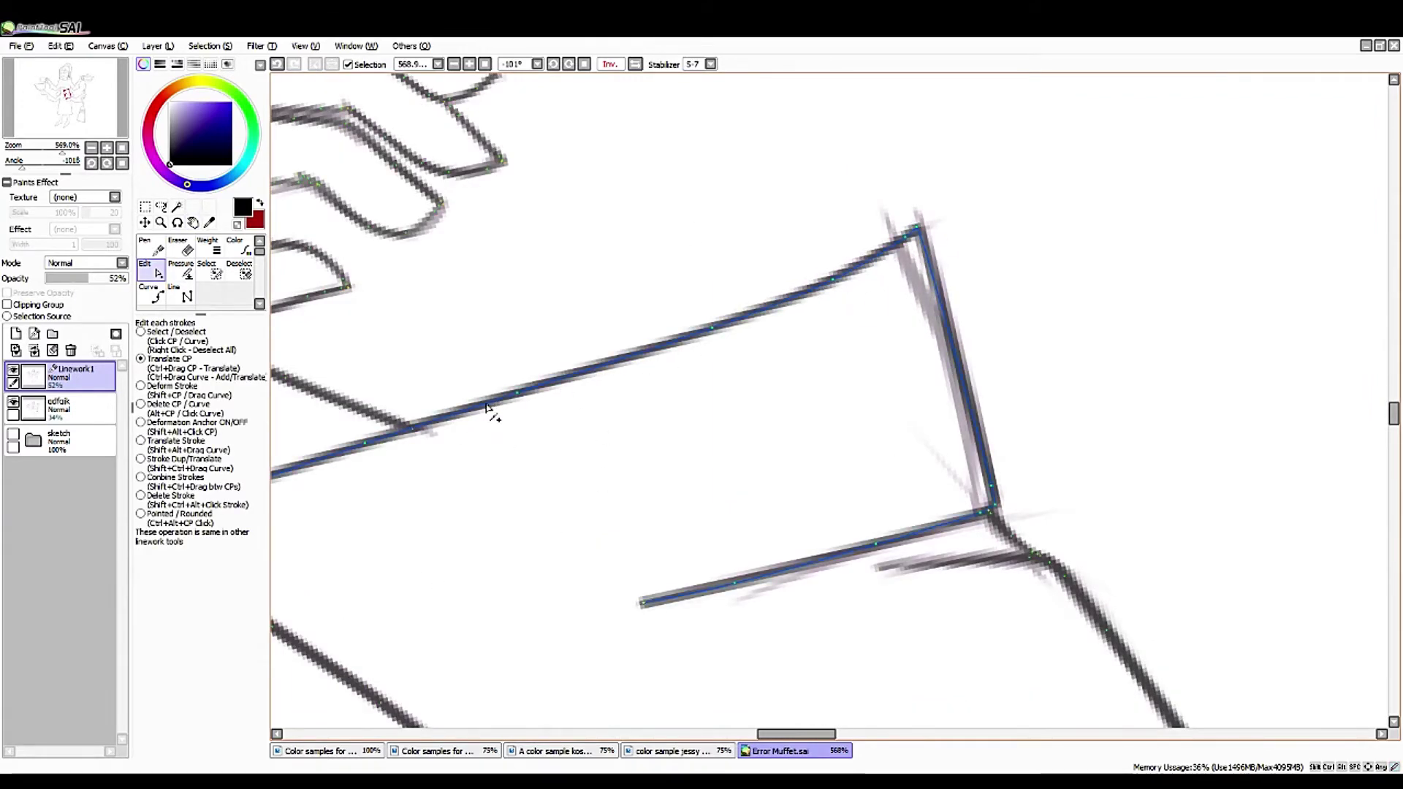
pyautogui.moveTo(487, 405); pyautogui.dragTo(824, 234)
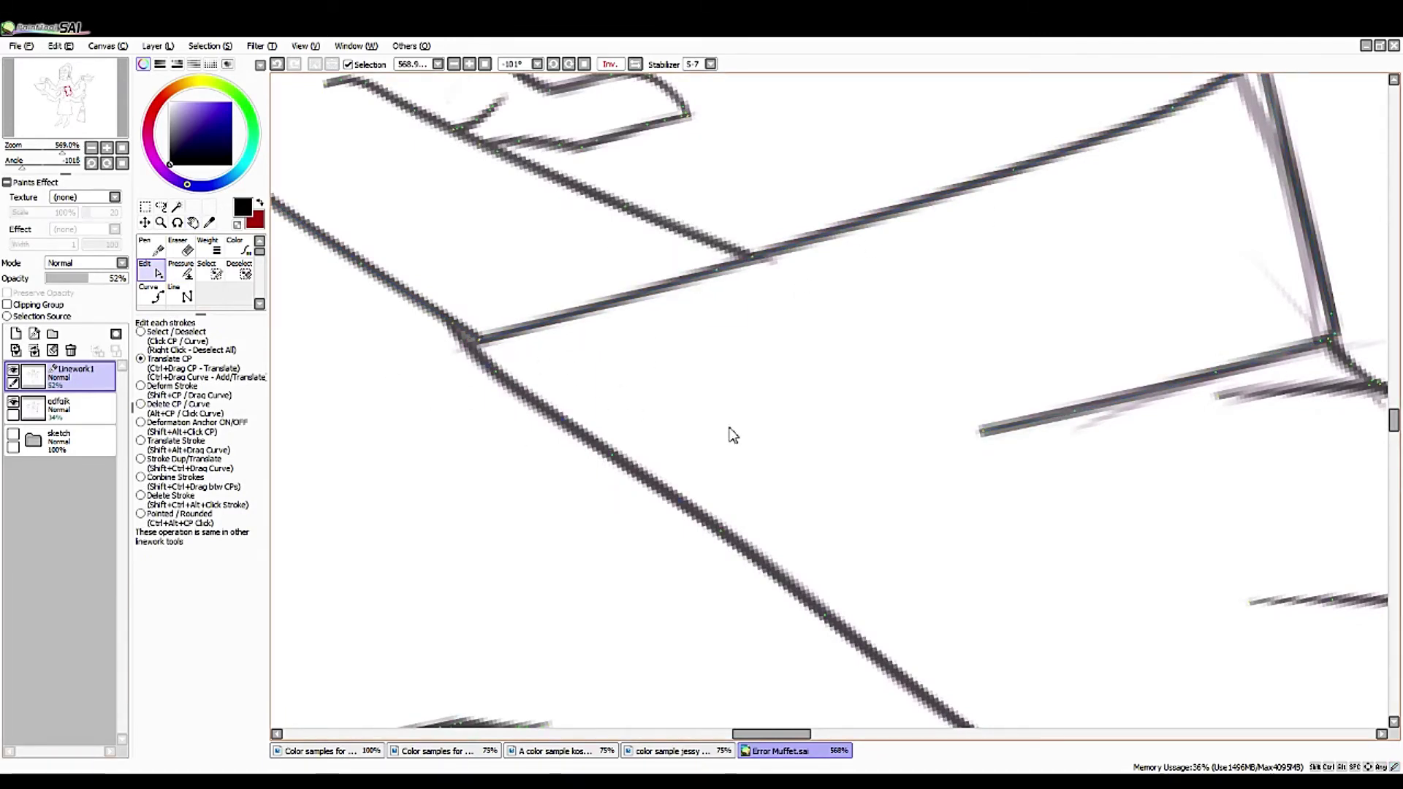
# - Lower the third fold's tip pressure to about 32% and straighten the side edge by moving the sleeve's lower corner slightly inward
pyautogui.moveTo(51, 109); pyautogui.dragTo(46, 122)
pyautogui.click(189, 275)
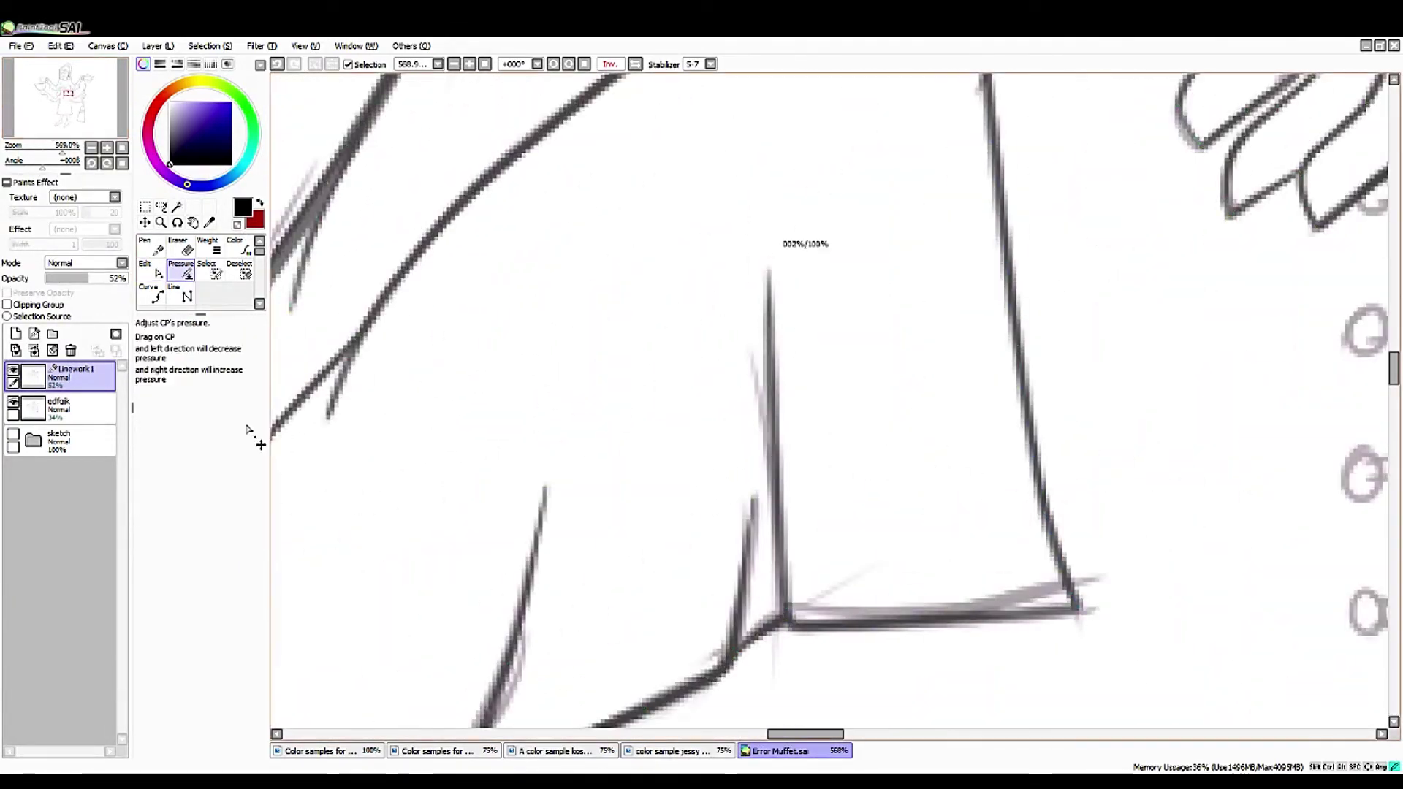
pyautogui.click(156, 277)
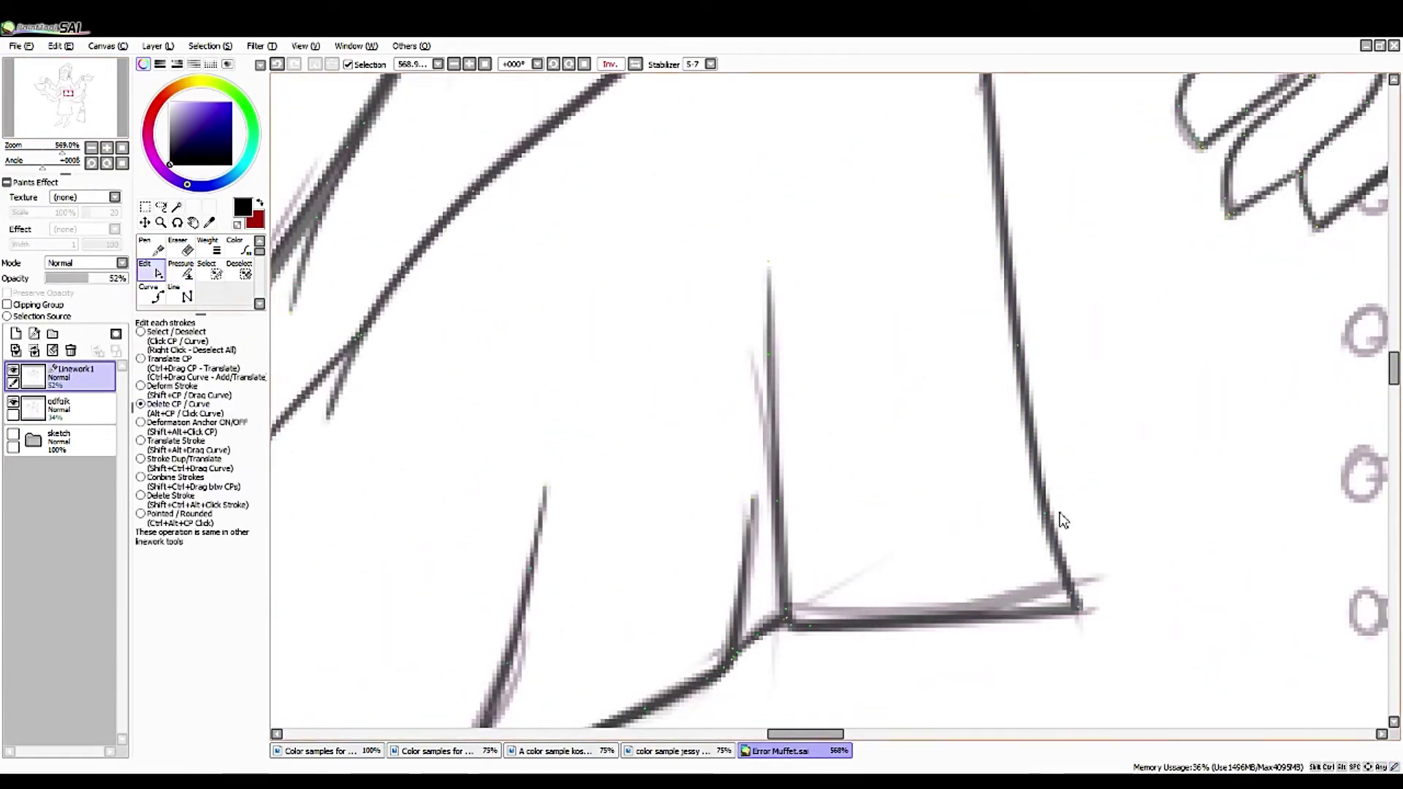
pyautogui.moveTo(1079, 612)
pyautogui.mouseDown()
pyautogui.moveTo(1050, 502)
pyautogui.moveTo(1071, 601)
pyautogui.mouseUp()
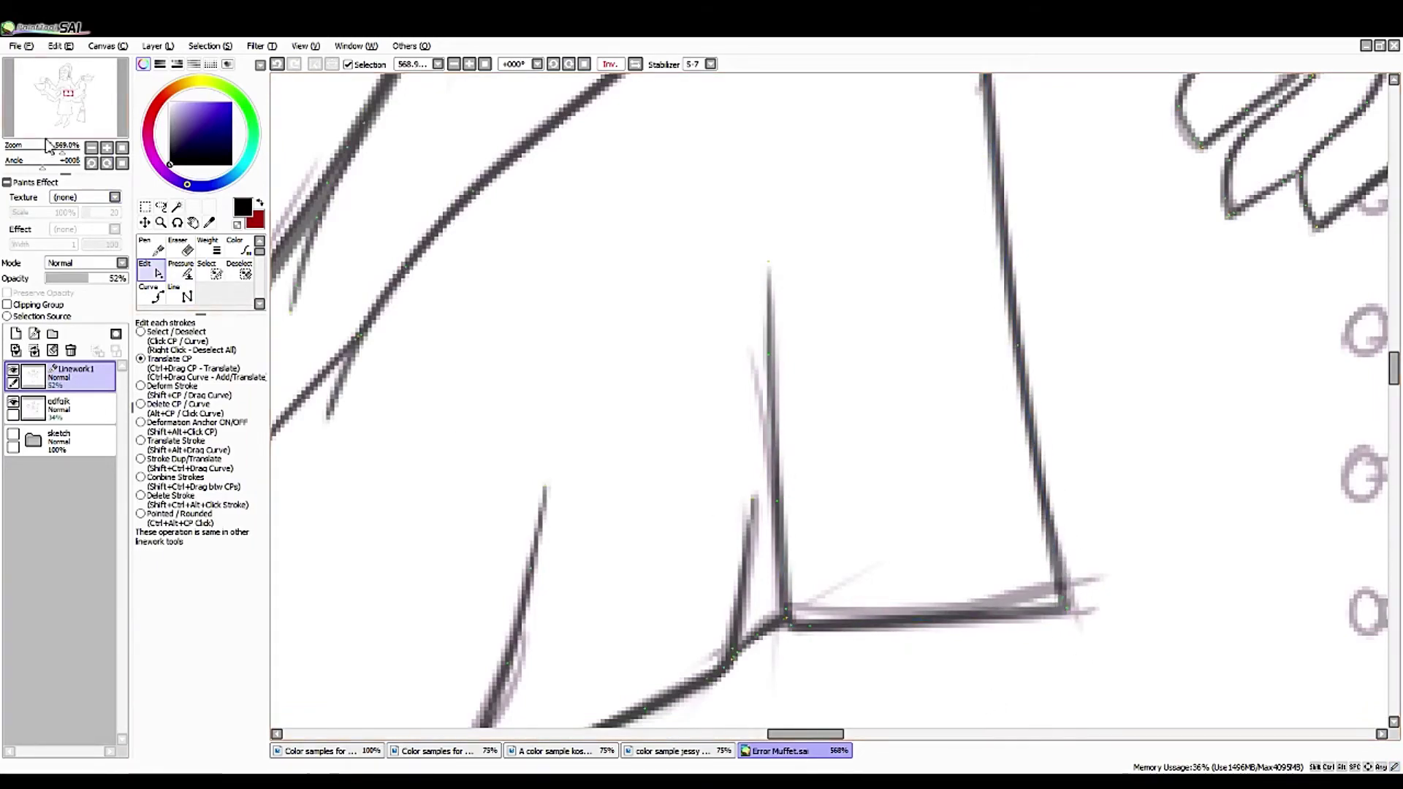
# - Ink the short crease branching off the shoulder's outer contour with the Pen at size 4, redoing unsatisfactory strokes
pyautogui.moveTo(48, 144)
pyautogui.mouseDown()
pyautogui.moveTo(41, 162)
pyautogui.moveTo(49, 150)
pyautogui.mouseUp()
pyautogui.click(151, 294)
pyautogui.moveTo(63, 87)
pyautogui.mouseDown()
pyautogui.moveTo(48, 103)
pyautogui.moveTo(58, 145)
pyautogui.mouseUp()
pyautogui.click(193, 222)
pyautogui.click(151, 247)
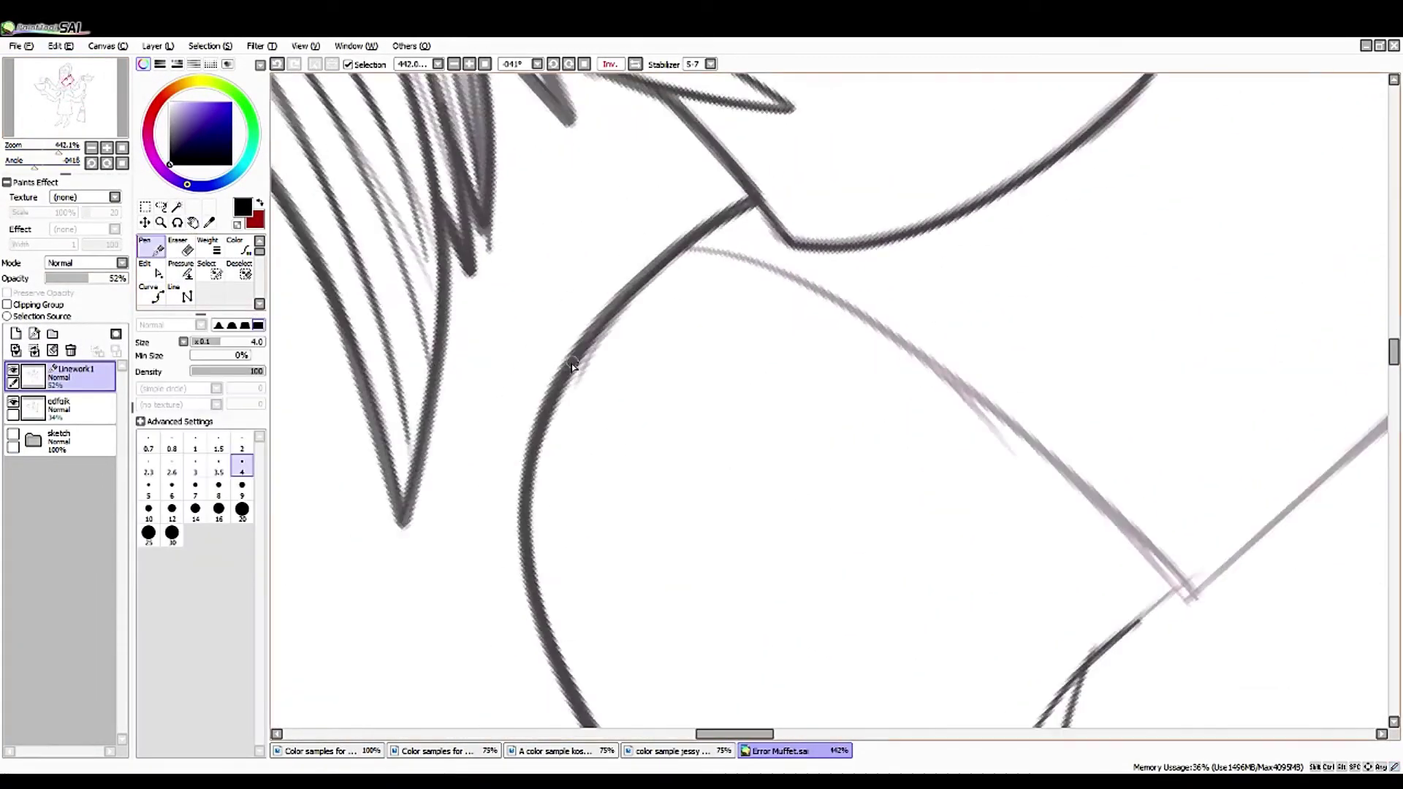
pyautogui.moveTo(573, 398); pyautogui.dragTo(688, 246)
pyautogui.hotkey('ctrl', 'z')
pyautogui.moveTo(577, 405); pyautogui.dragTo(635, 294)
pyautogui.hotkey('ctrl', 'z')
pyautogui.click(193, 222)
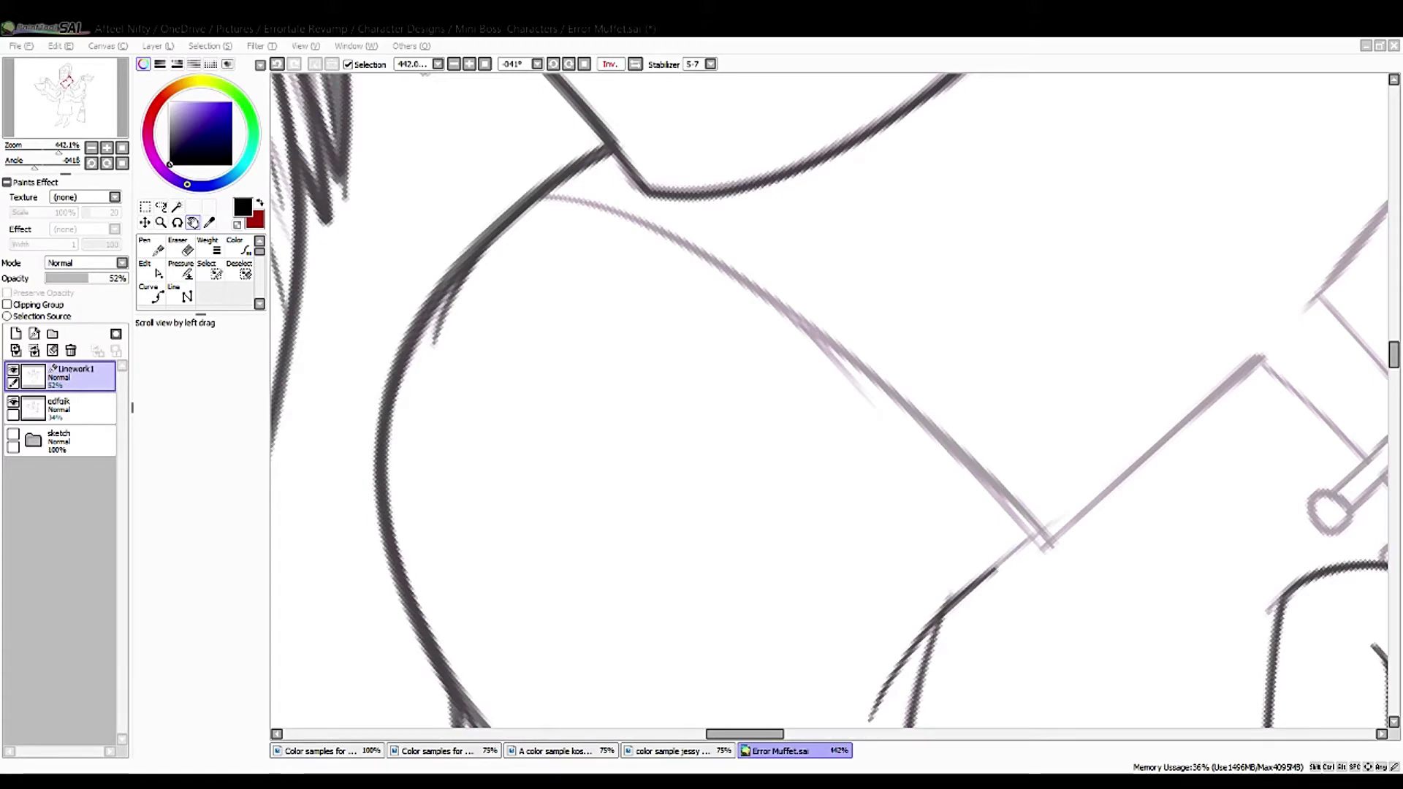
# - Ink the jacket opening's edge from the shoulder around its square corners down to the crossed hands with the Curve tool at size 3.5
pyautogui.click(994, 552)
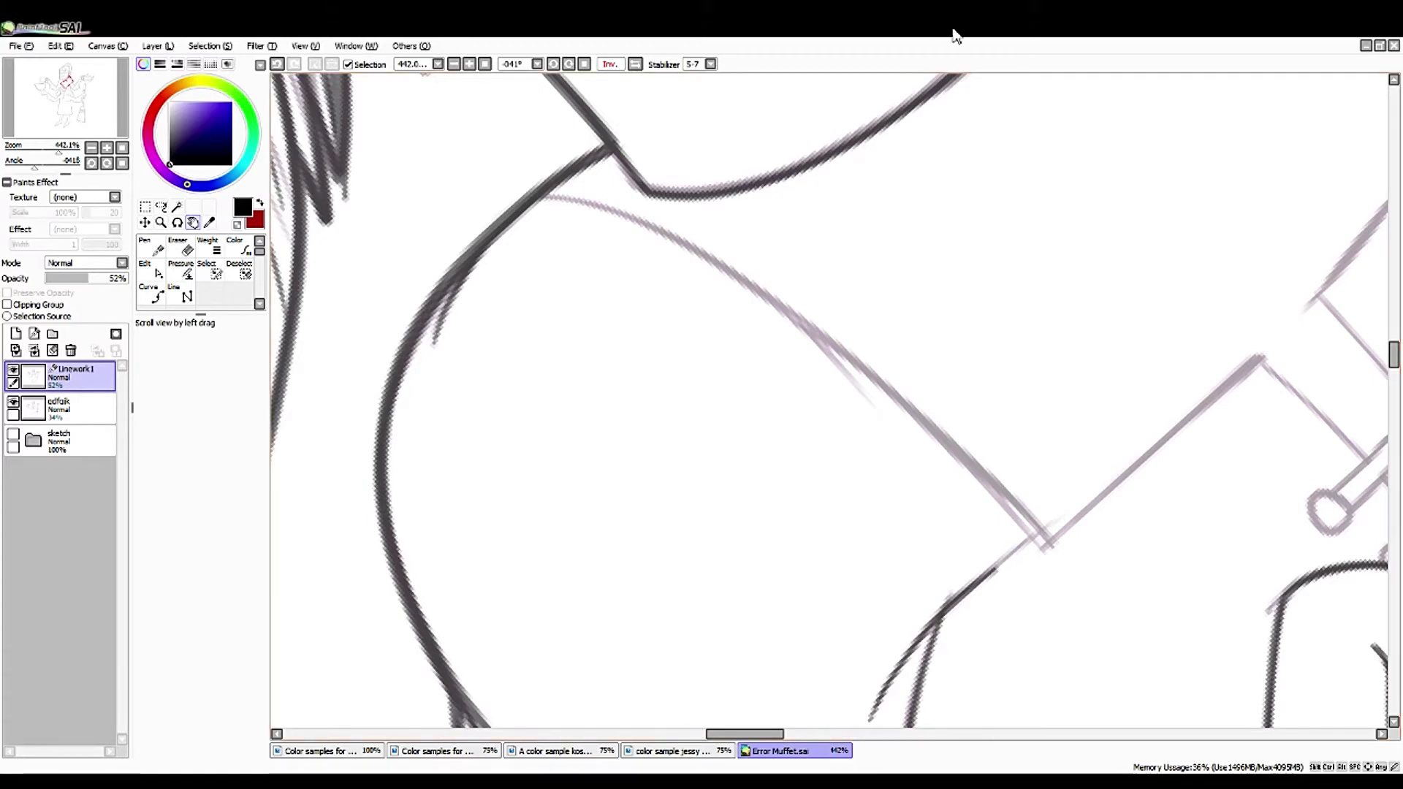
pyautogui.click(151, 293)
pyautogui.moveTo(34, 160); pyautogui.dragTo(80, 160)
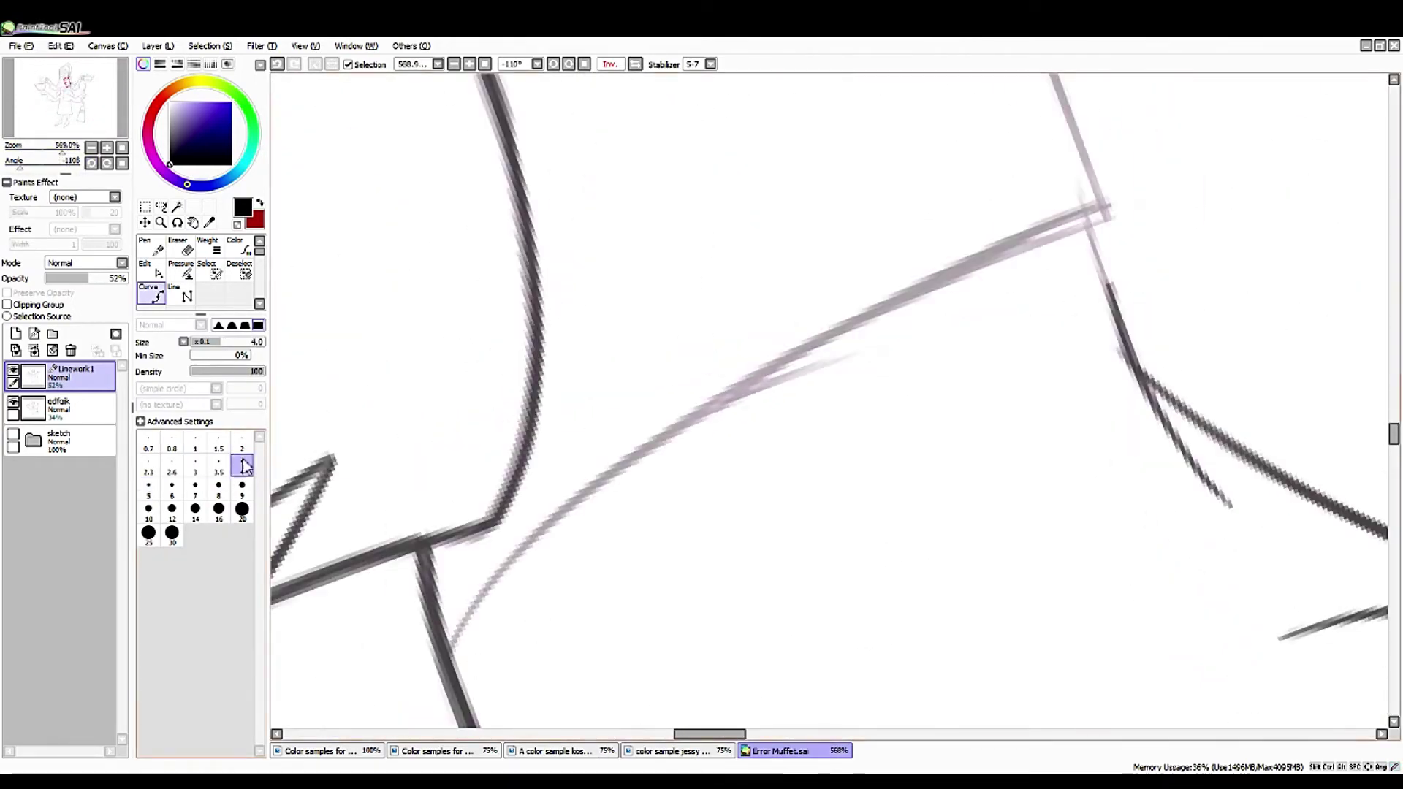
pyautogui.click(452, 648)
pyautogui.click(218, 466)
pyautogui.click(533, 542)
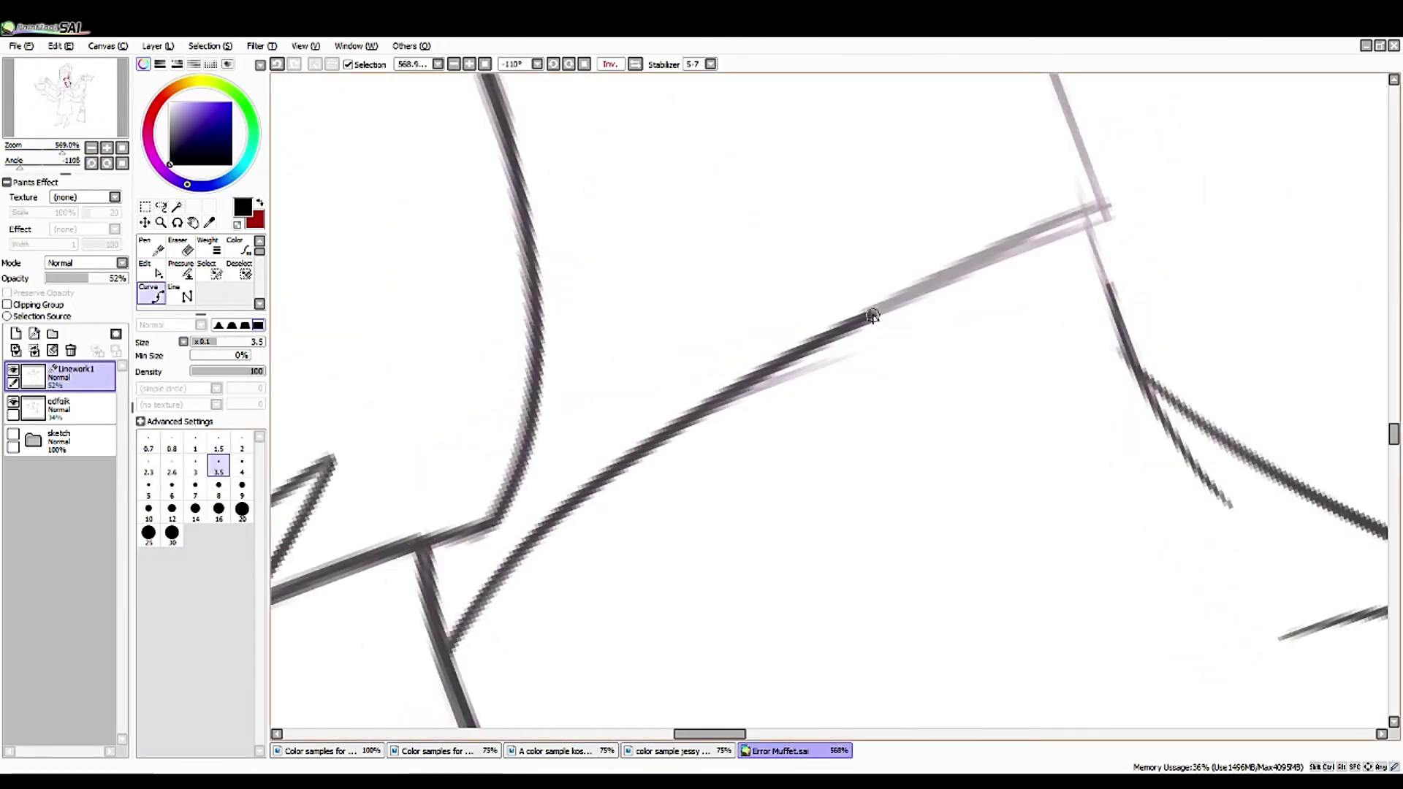
pyautogui.click(122, 163)
pyautogui.click(94, 132)
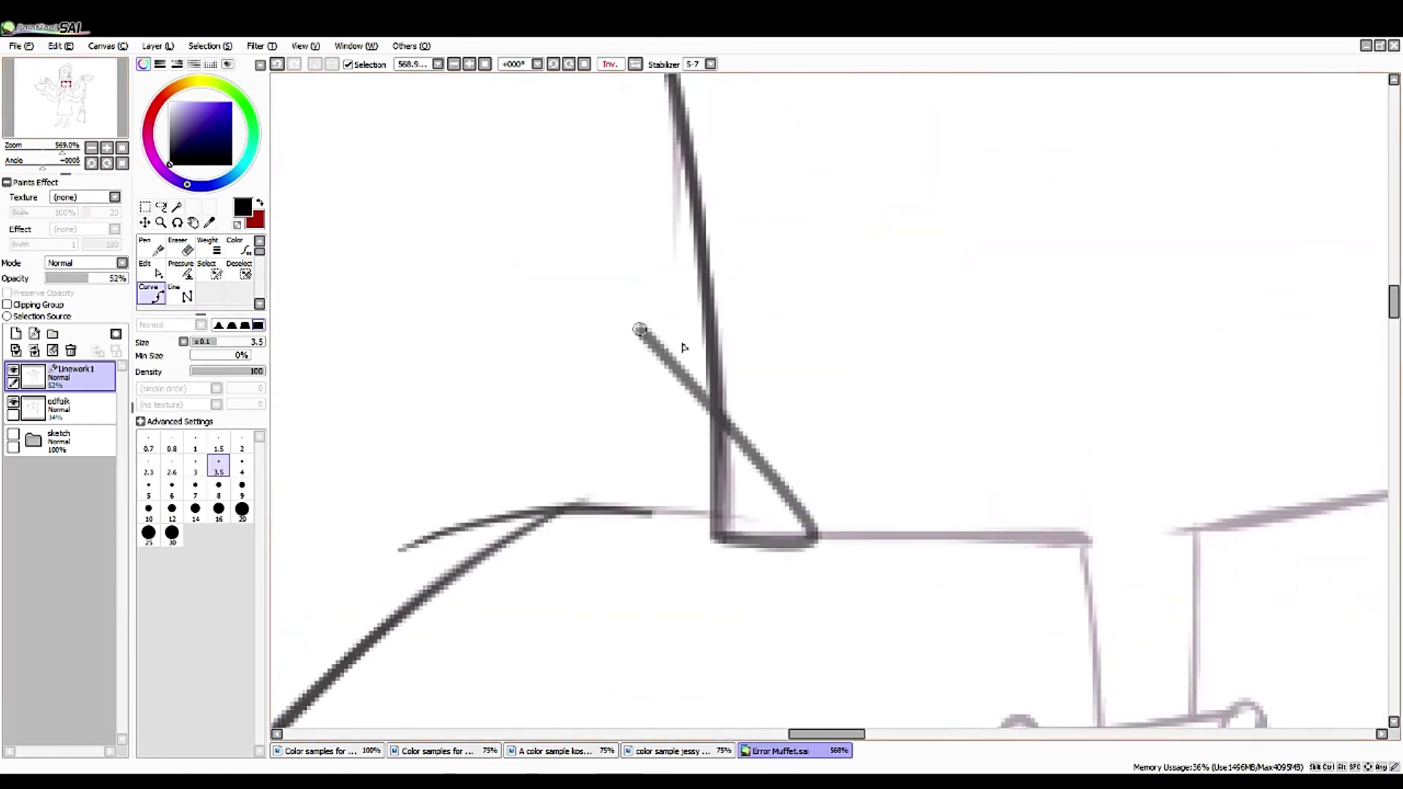
pyautogui.click(1090, 541)
pyautogui.moveTo(1096, 649); pyautogui.dragTo(909, 160)
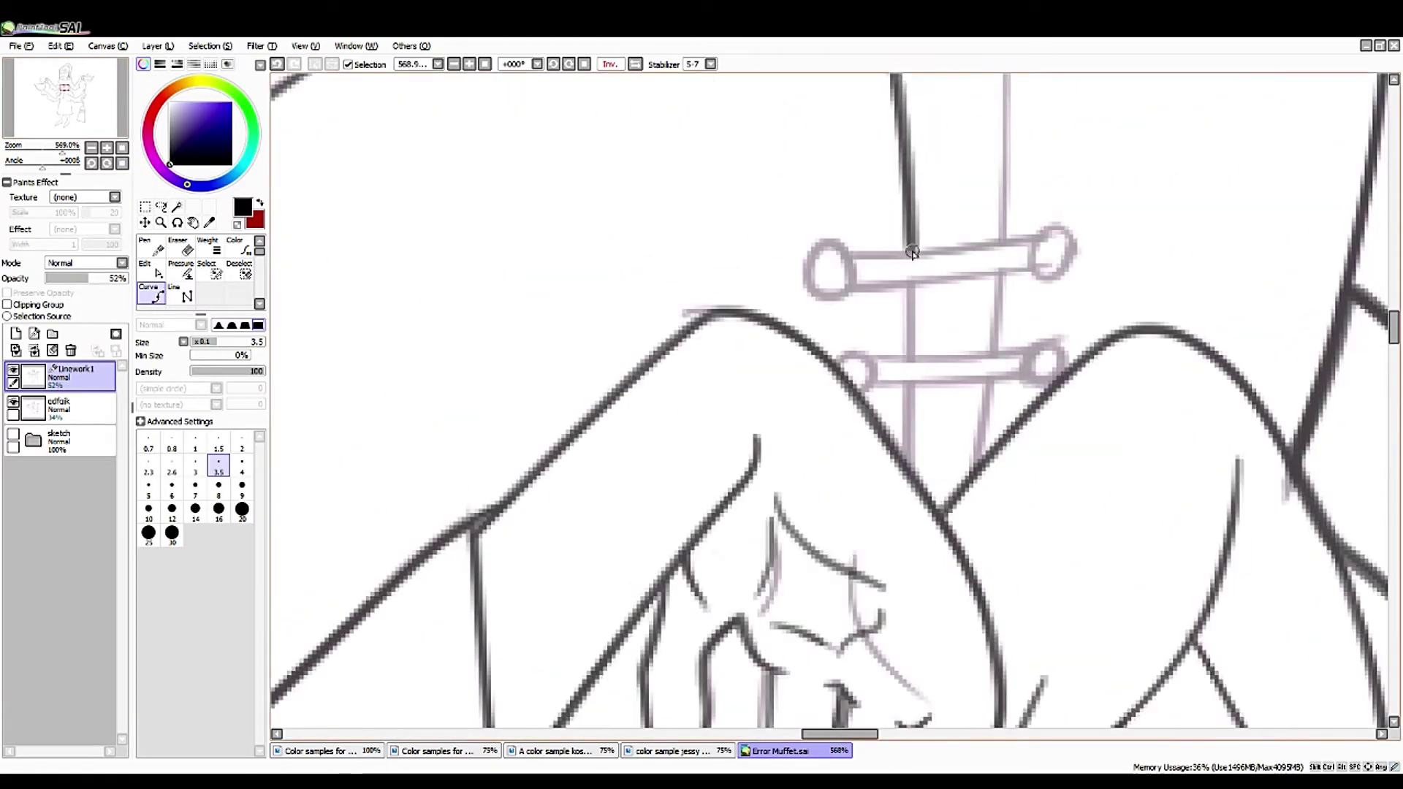
pyautogui.click(910, 471)
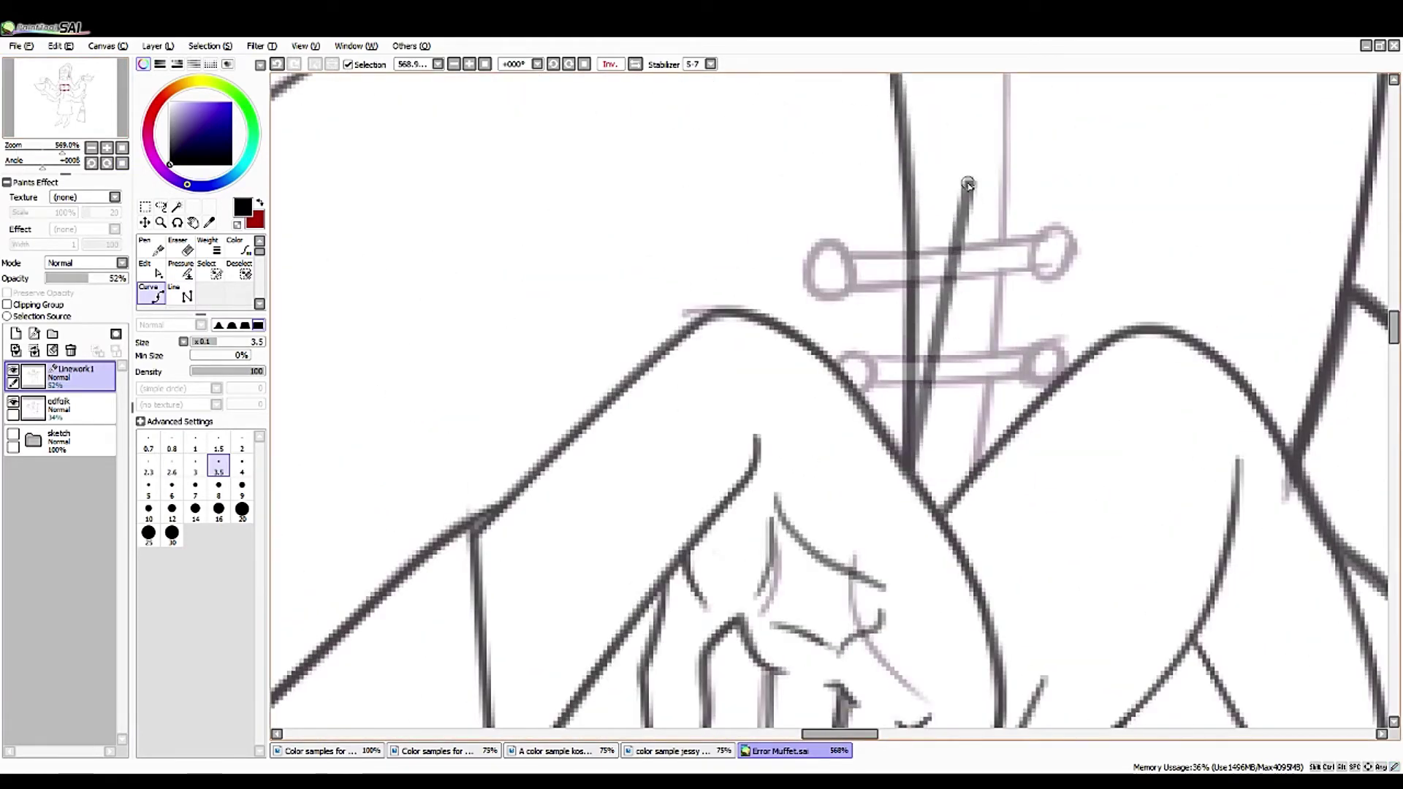
# - Reposition the control points at the jacket edge's corners and along its curved side to follow the sketch smoothly
pyautogui.click(151, 269)
pyautogui.scroll(5, 486, 466)
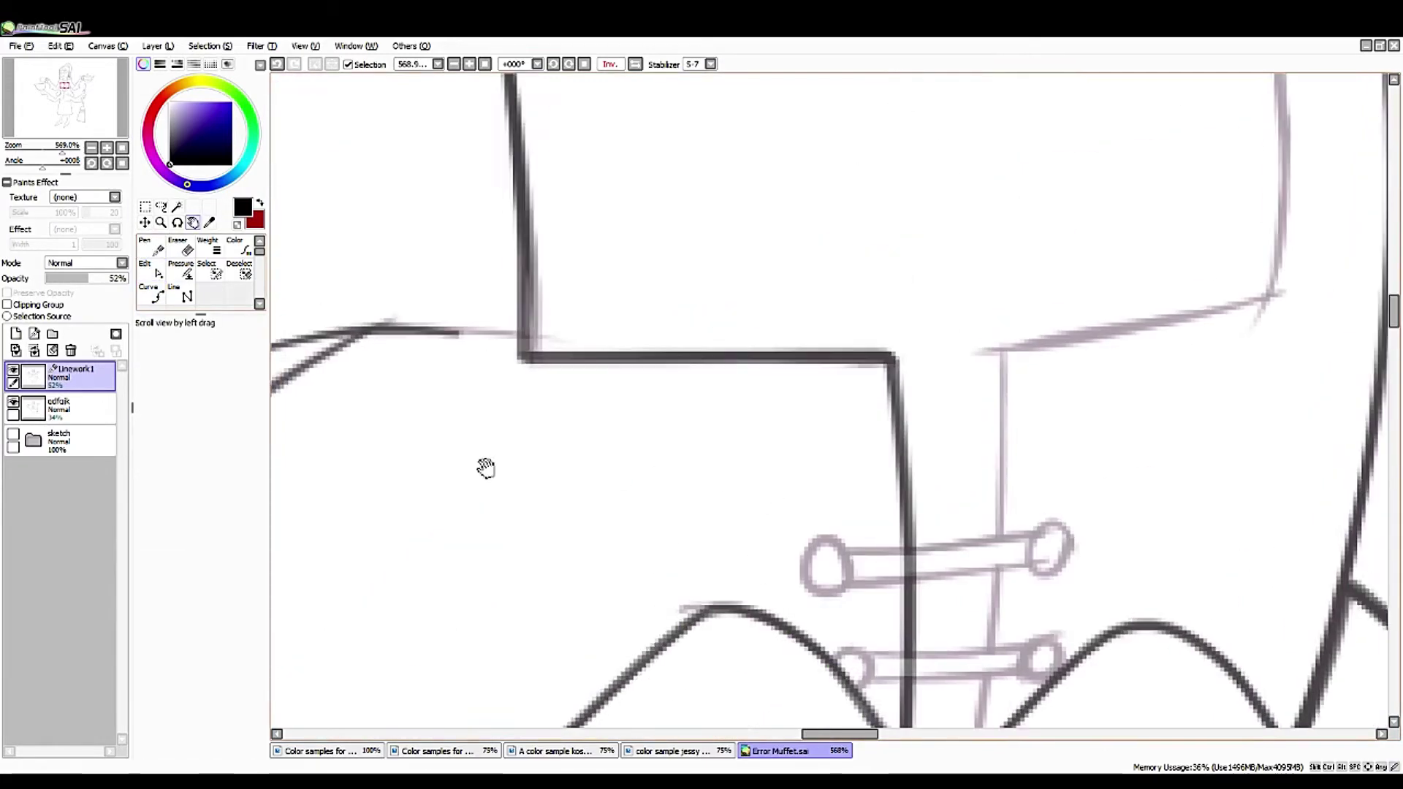
pyautogui.moveTo(652, 298); pyautogui.dragTo(559, 298)
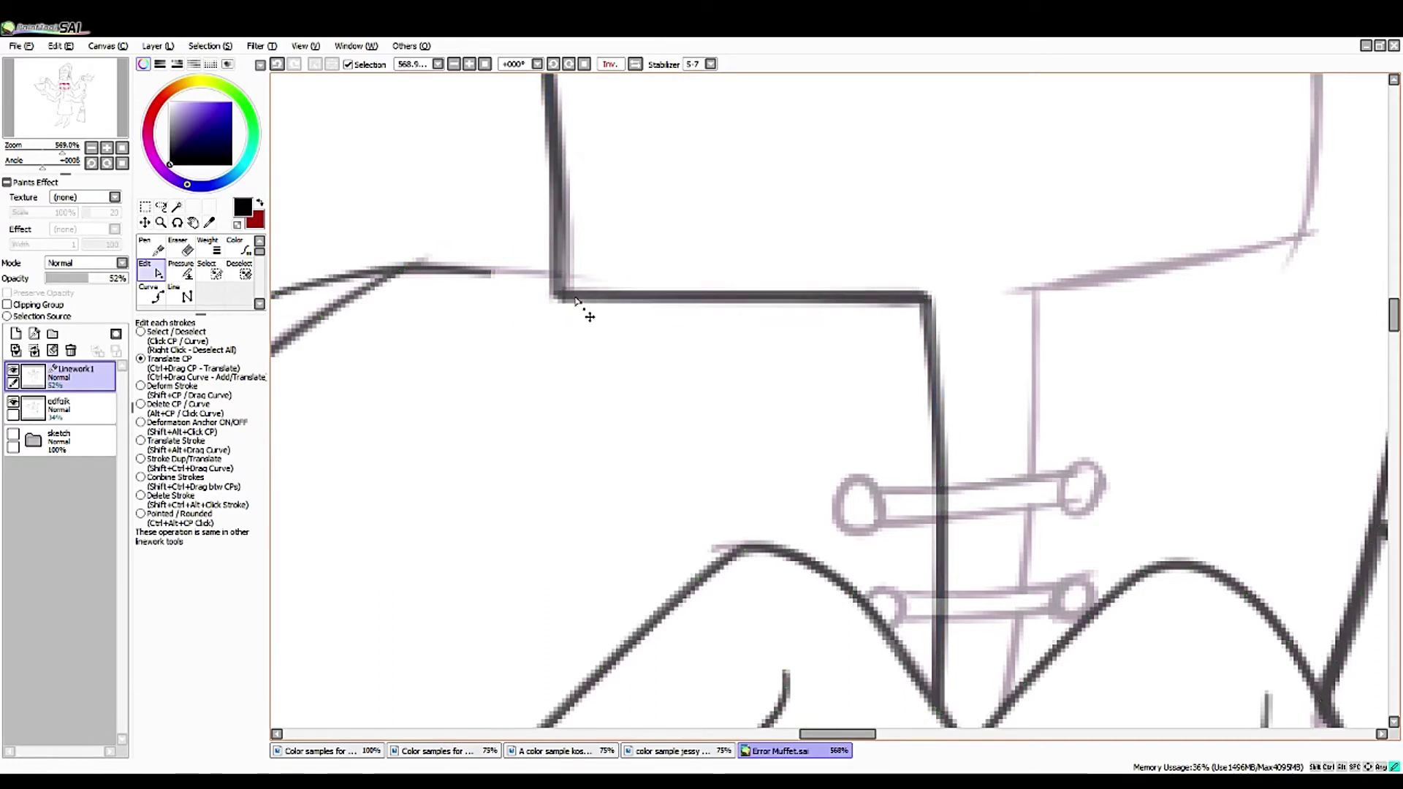
pyautogui.moveTo(910, 310); pyautogui.dragTo(642, 429)
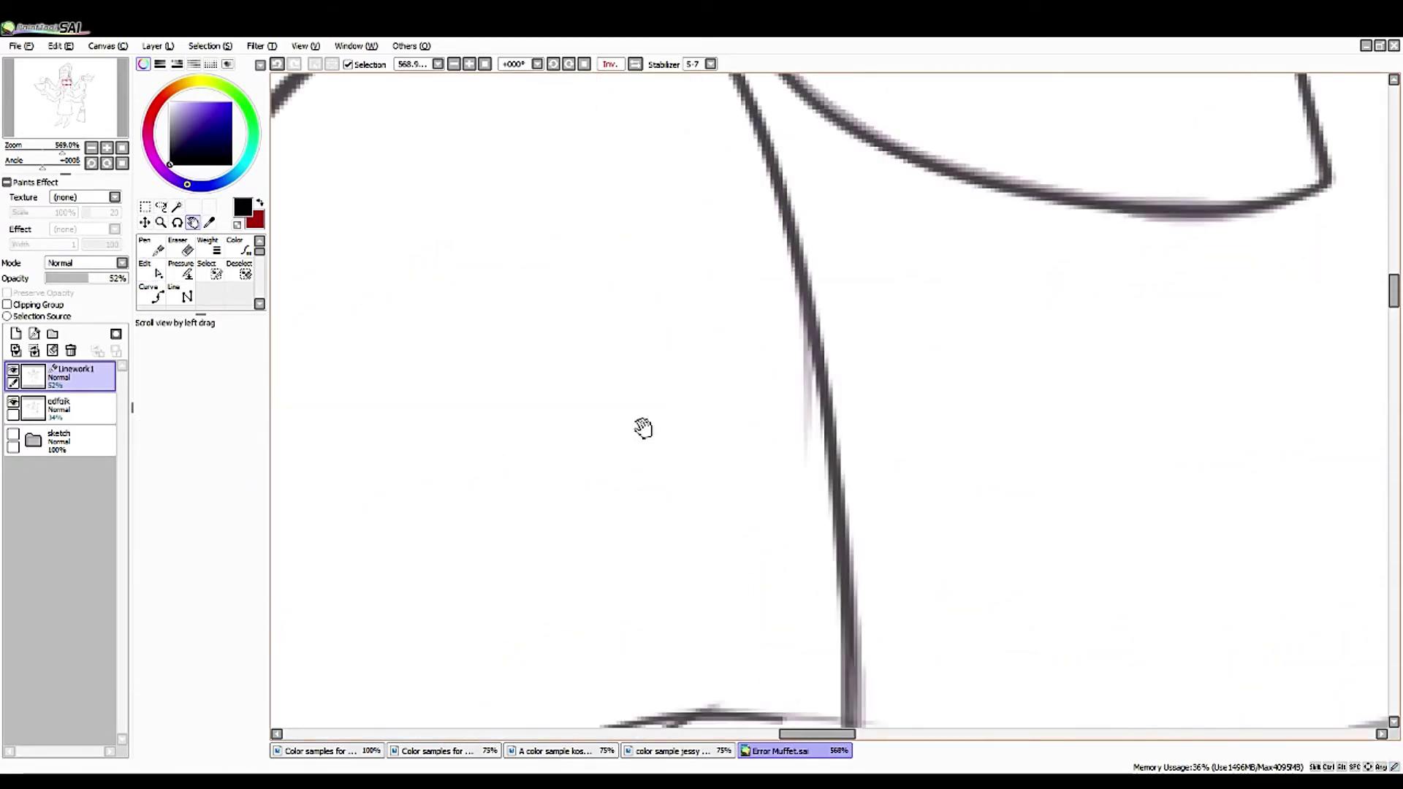
pyautogui.click(30, 162)
pyautogui.moveTo(30, 162); pyautogui.dragTo(26, 162)
pyautogui.click(151, 270)
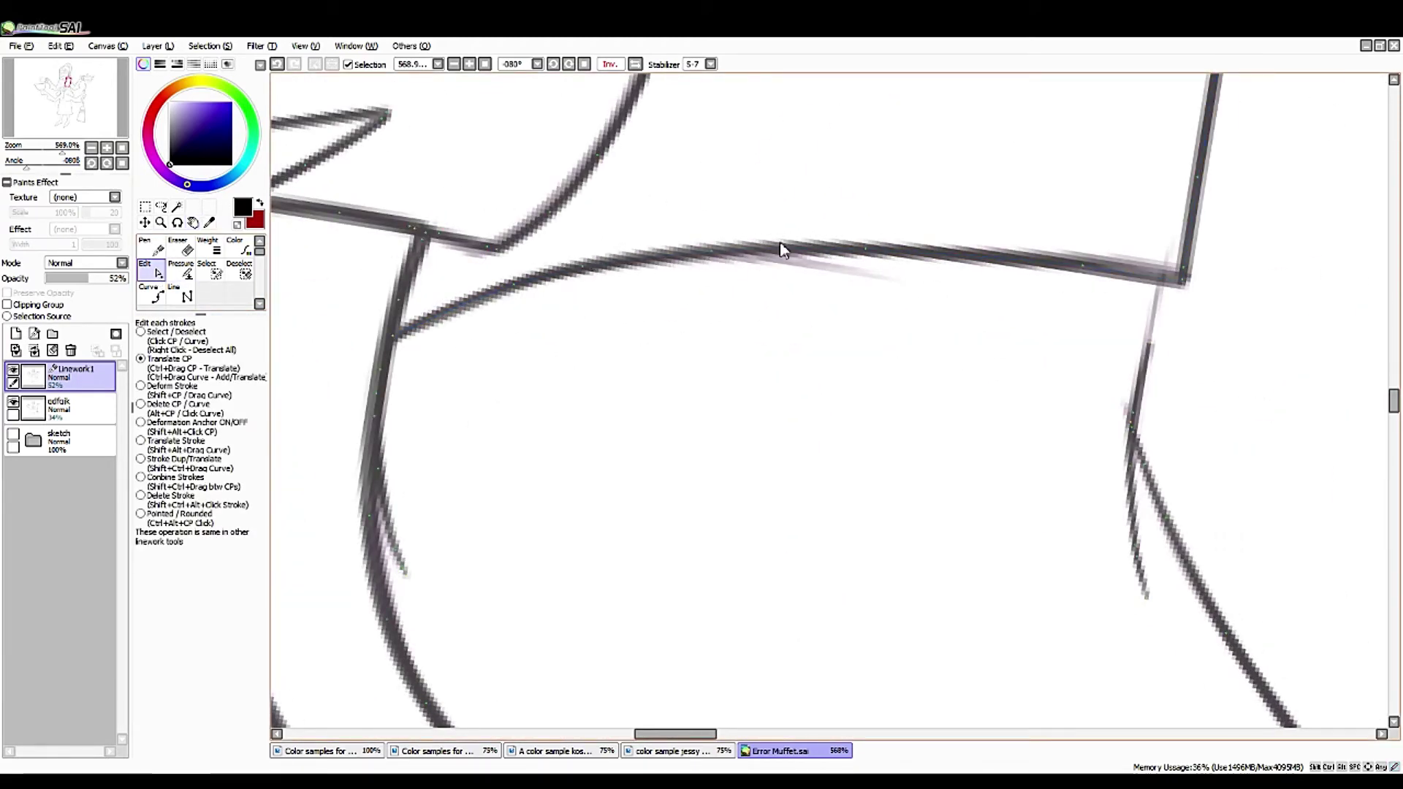
pyautogui.moveTo(513, 283); pyautogui.dragTo(503, 285)
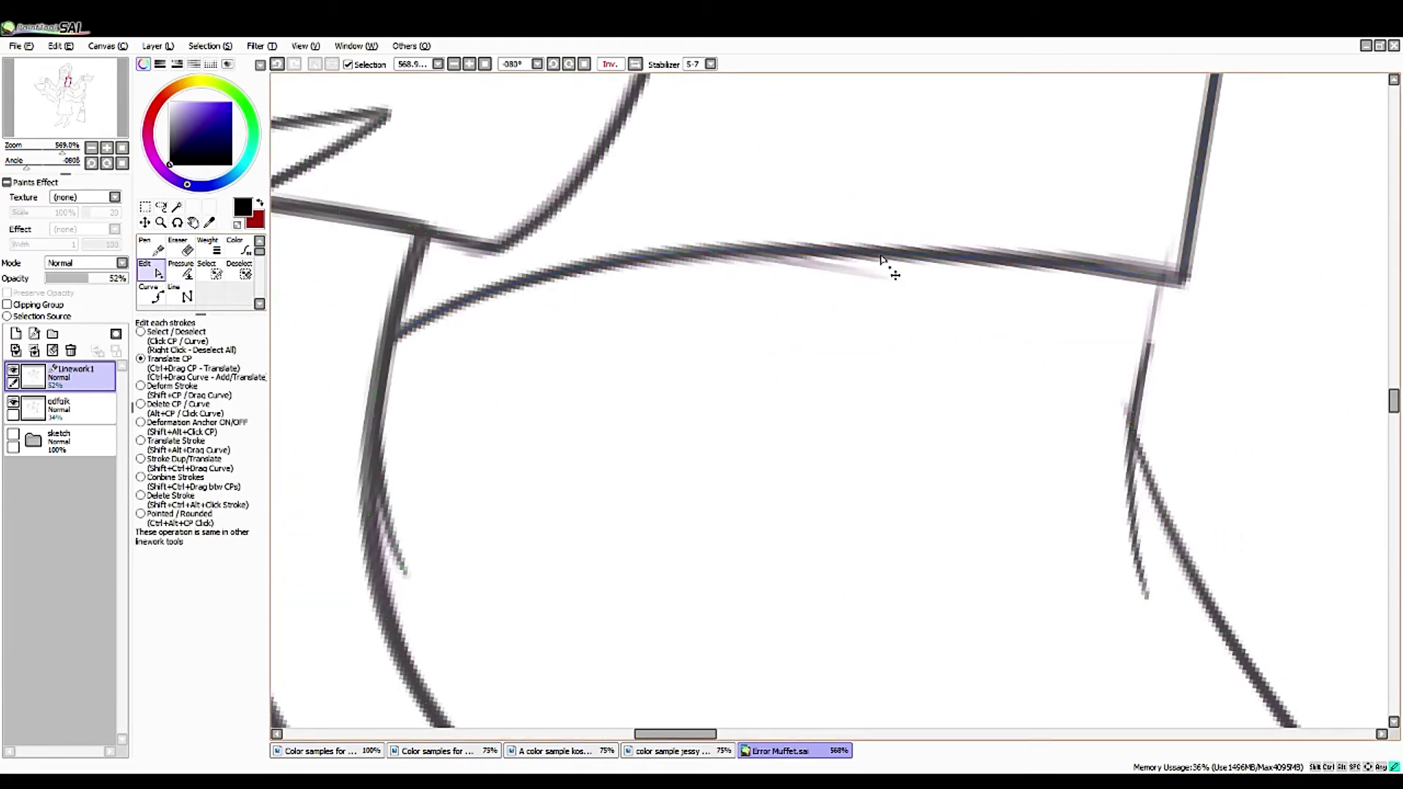
# - Ink the opposite jacket edge from the shoulder around its square corners down to the hand with the Curve tool at size 3.5
pyautogui.moveTo(63, 150); pyautogui.dragTo(59, 151)
pyautogui.moveTo(46, 104); pyautogui.dragTo(50, 125)
pyautogui.click(152, 292)
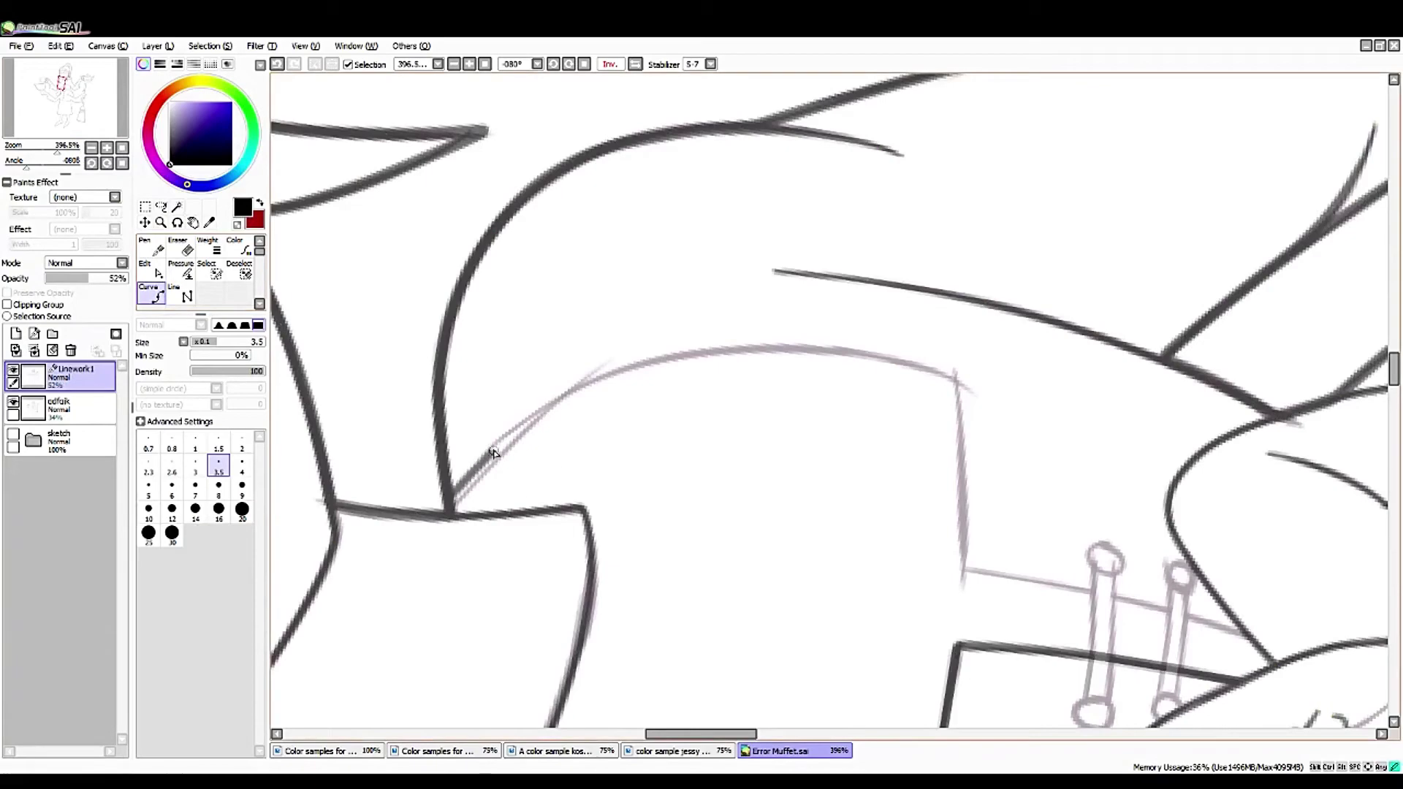
pyautogui.click(684, 354)
pyautogui.click(967, 567)
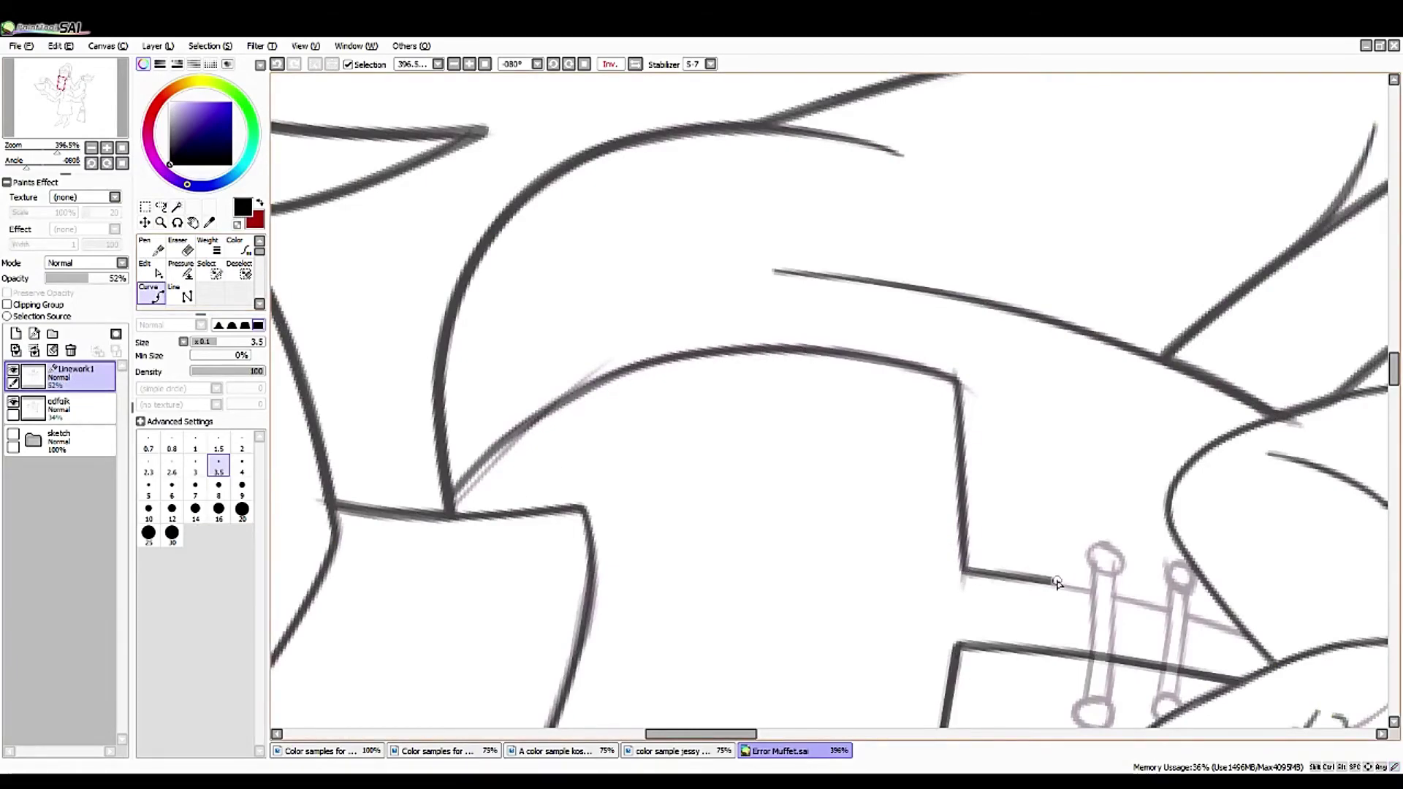
pyautogui.click(1246, 628)
pyautogui.click(729, 418)
# - Return the canvas to its unmirrored, upright view and adjust the control point at the second jacket edge's inner corner
pyautogui.click(151, 271)
pyautogui.click(150, 404)
pyautogui.click(747, 426)
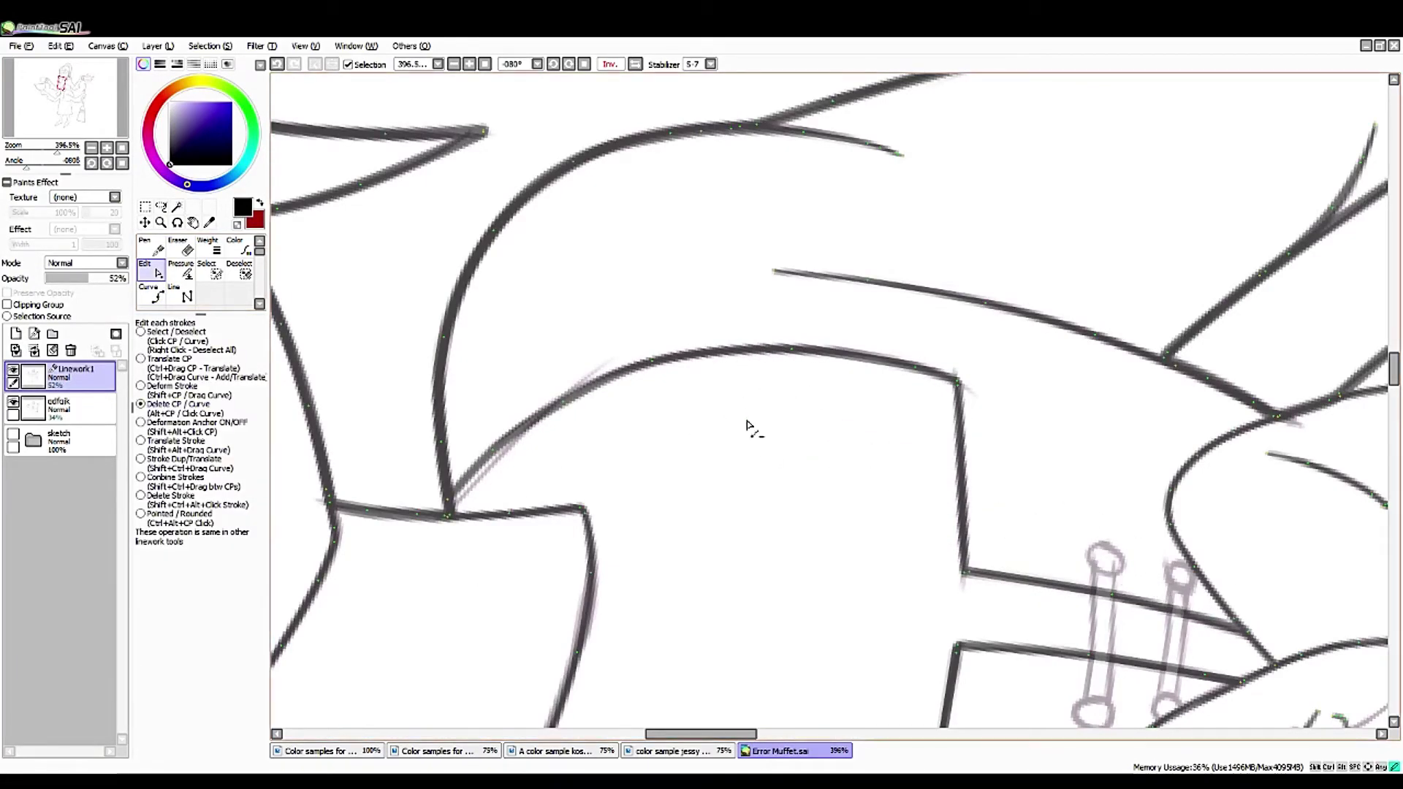
pyautogui.click(584, 65)
pyautogui.click(610, 64)
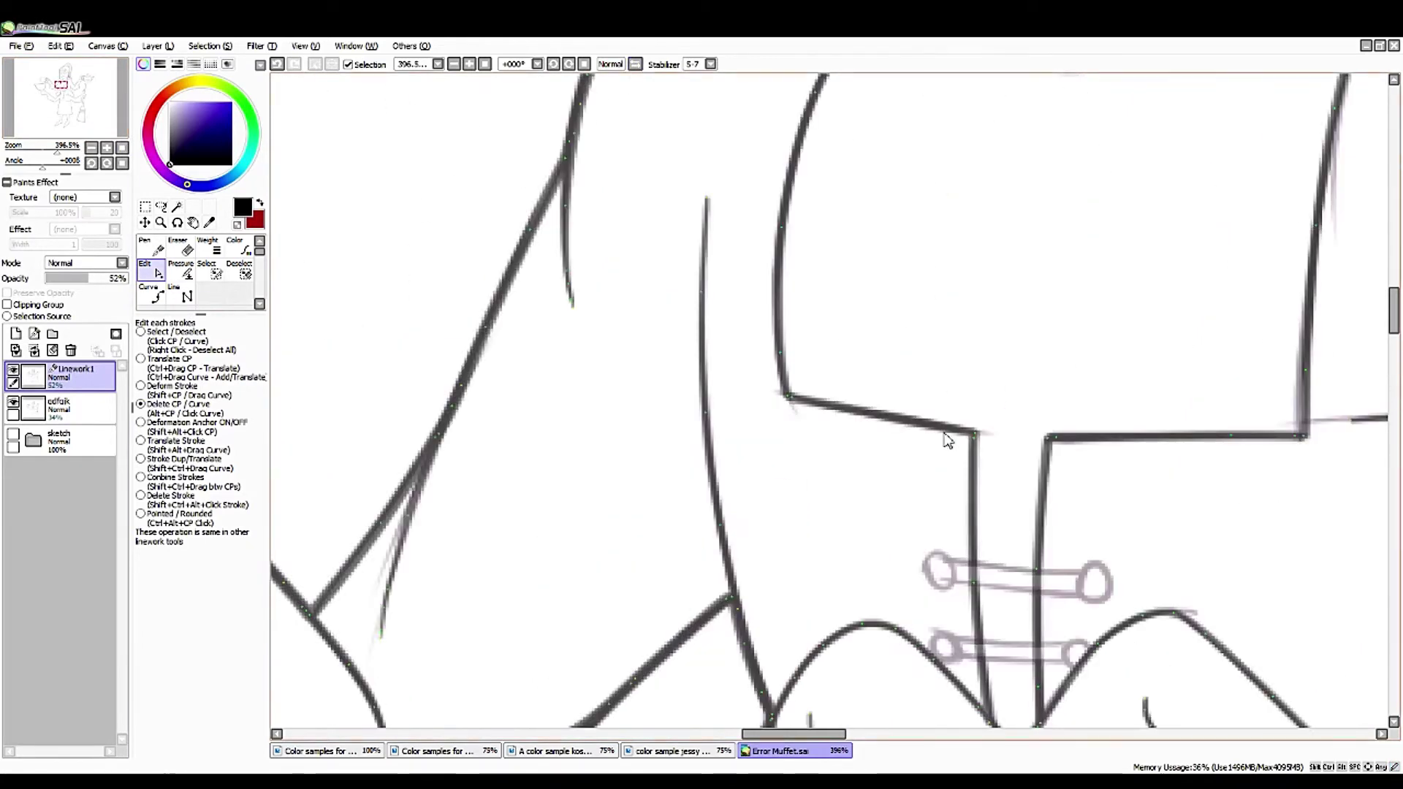
pyautogui.press('ctrl')
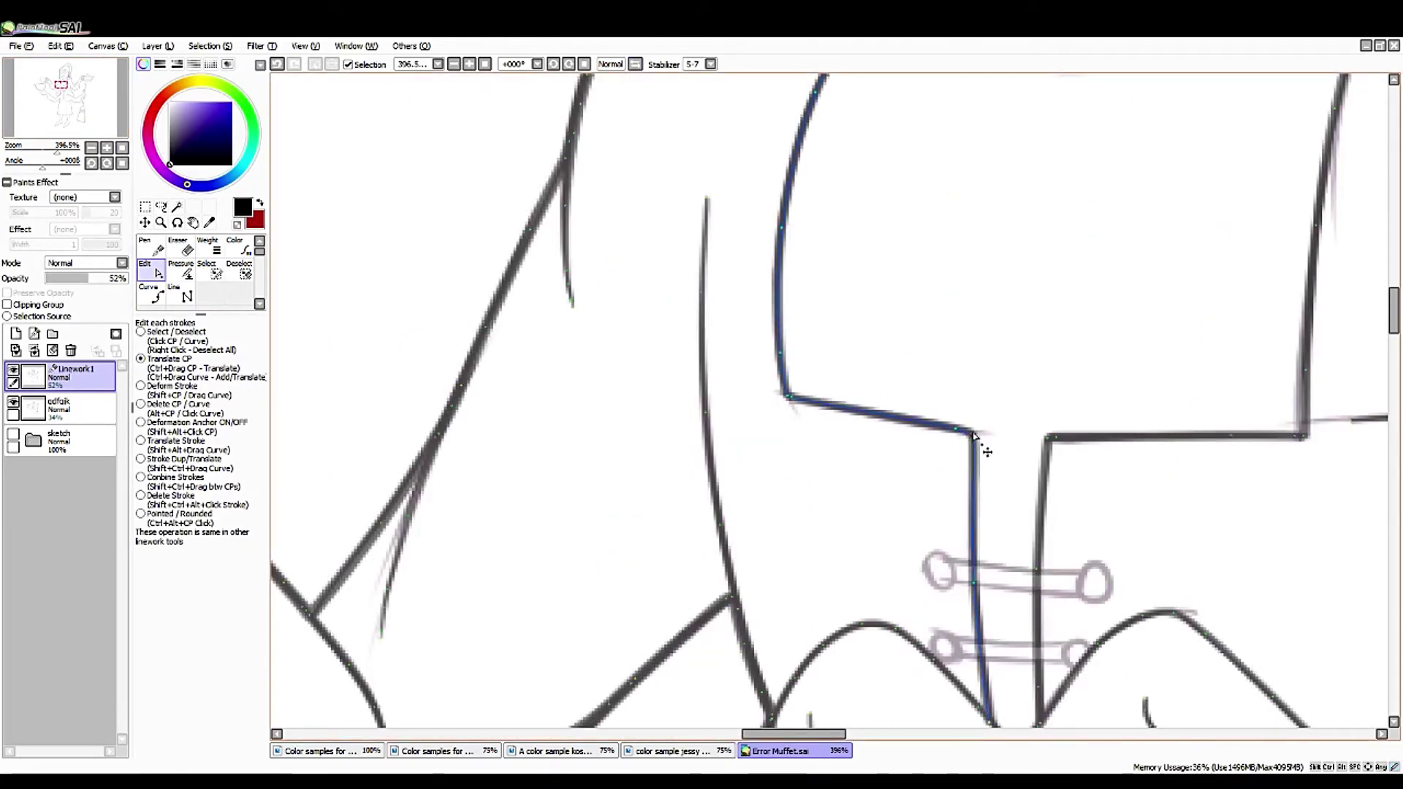
# - Compare the linework with the sketch and lower the pressure to about 49% at the jacket edge's lower end beside the hand
pyautogui.press('End')
pyautogui.press('End')
pyautogui.press('End')
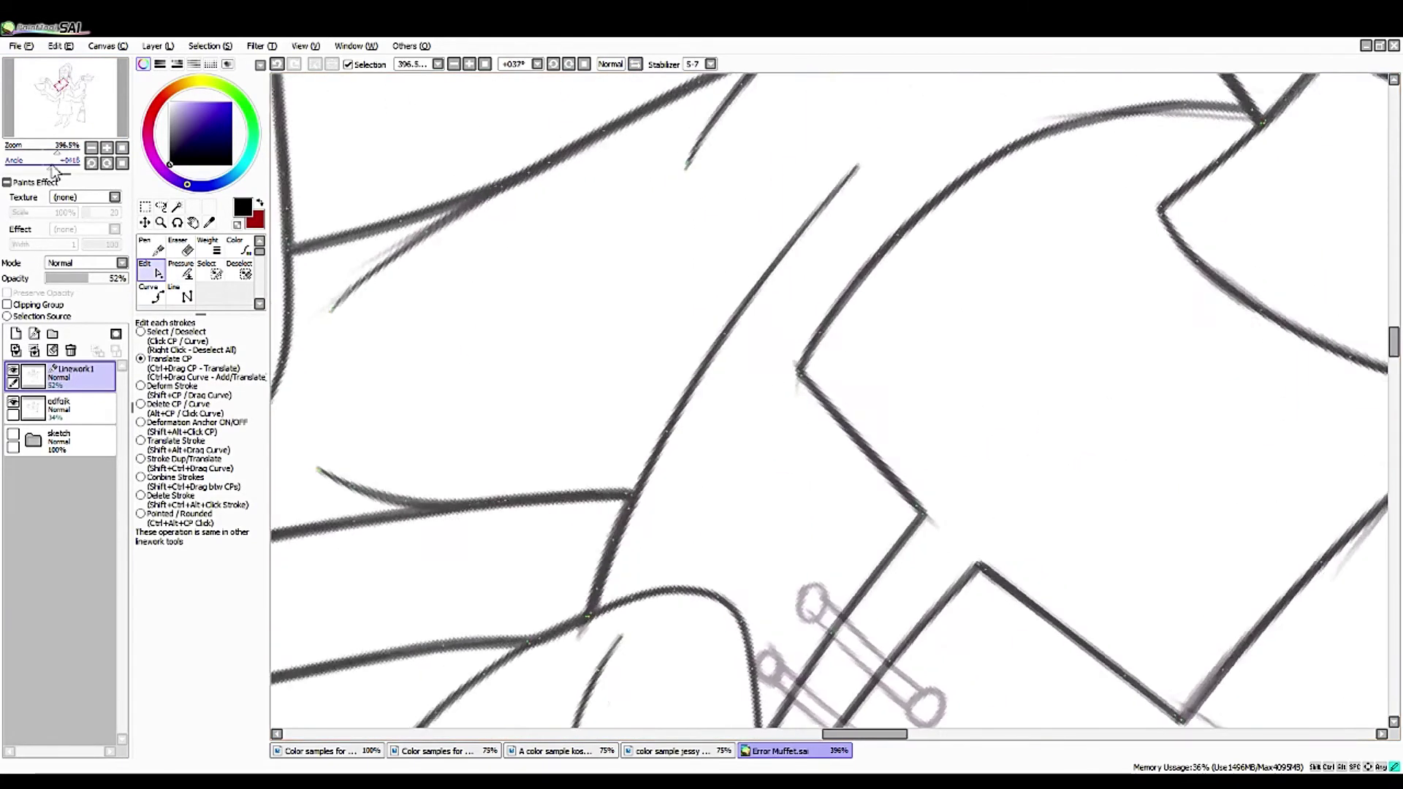
pyautogui.press('space')
pyautogui.moveTo(442, 402)
pyautogui.mouseDown()
pyautogui.moveTo(526, 376)
pyautogui.moveTo(586, 492)
pyautogui.moveTo(567, 466)
pyautogui.moveTo(14, 408)
pyautogui.mouseUp()
pyautogui.click(13, 404)
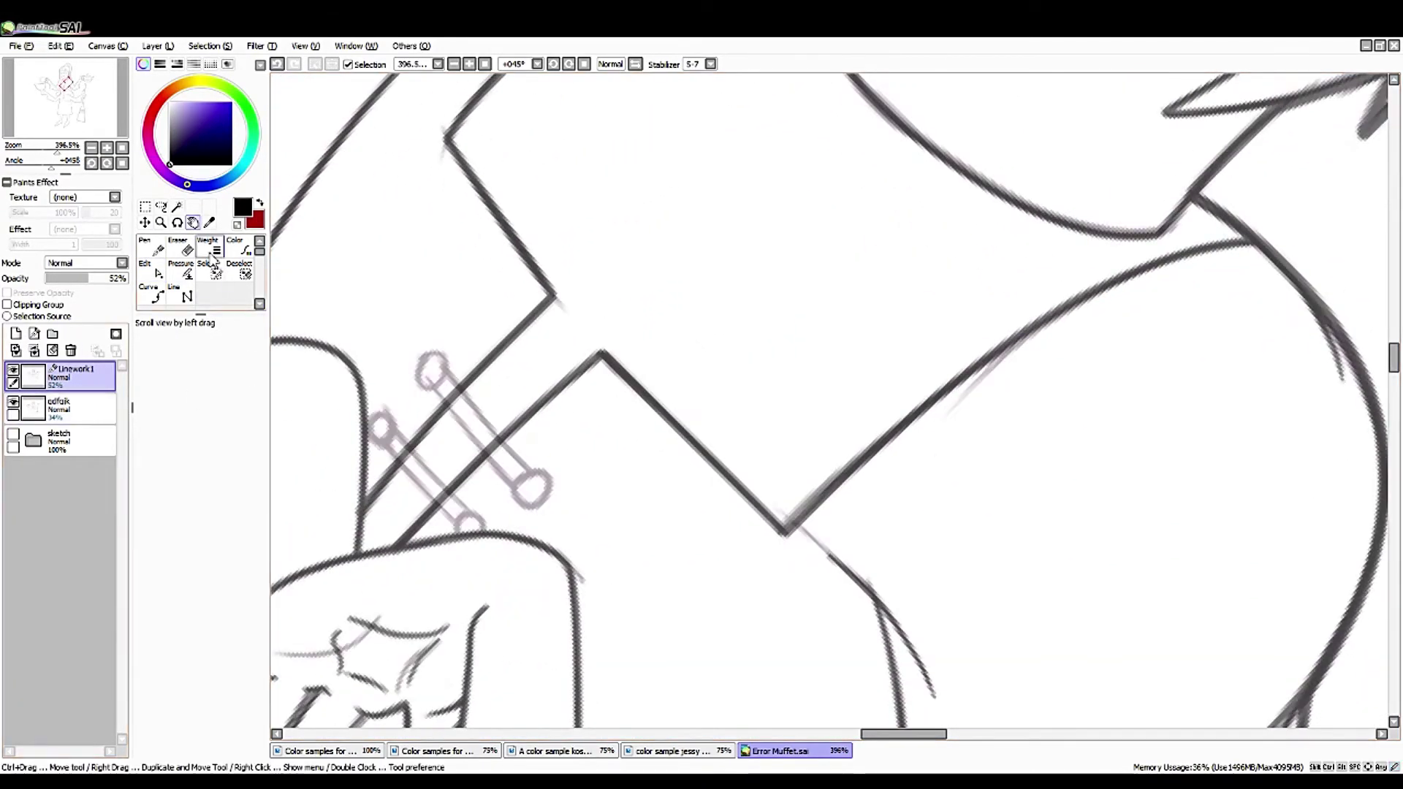
pyautogui.click(180, 269)
pyautogui.moveTo(436, 446); pyautogui.dragTo(290, 538)
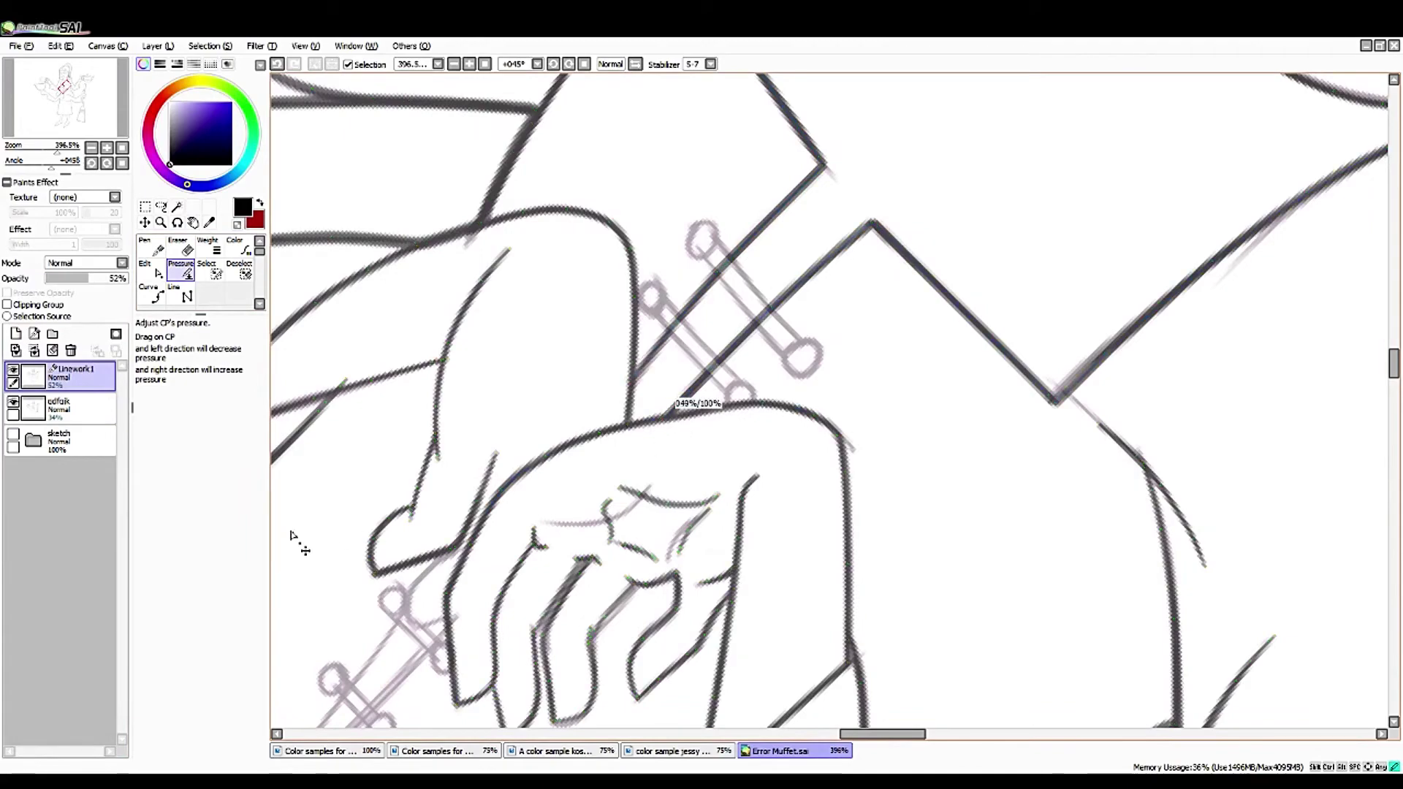
# - Ink the small fingertip showing between the two crossed hands with the Pen at size 4, redoing unsatisfactory strokes
pyautogui.scroll(-3, 290, 309)
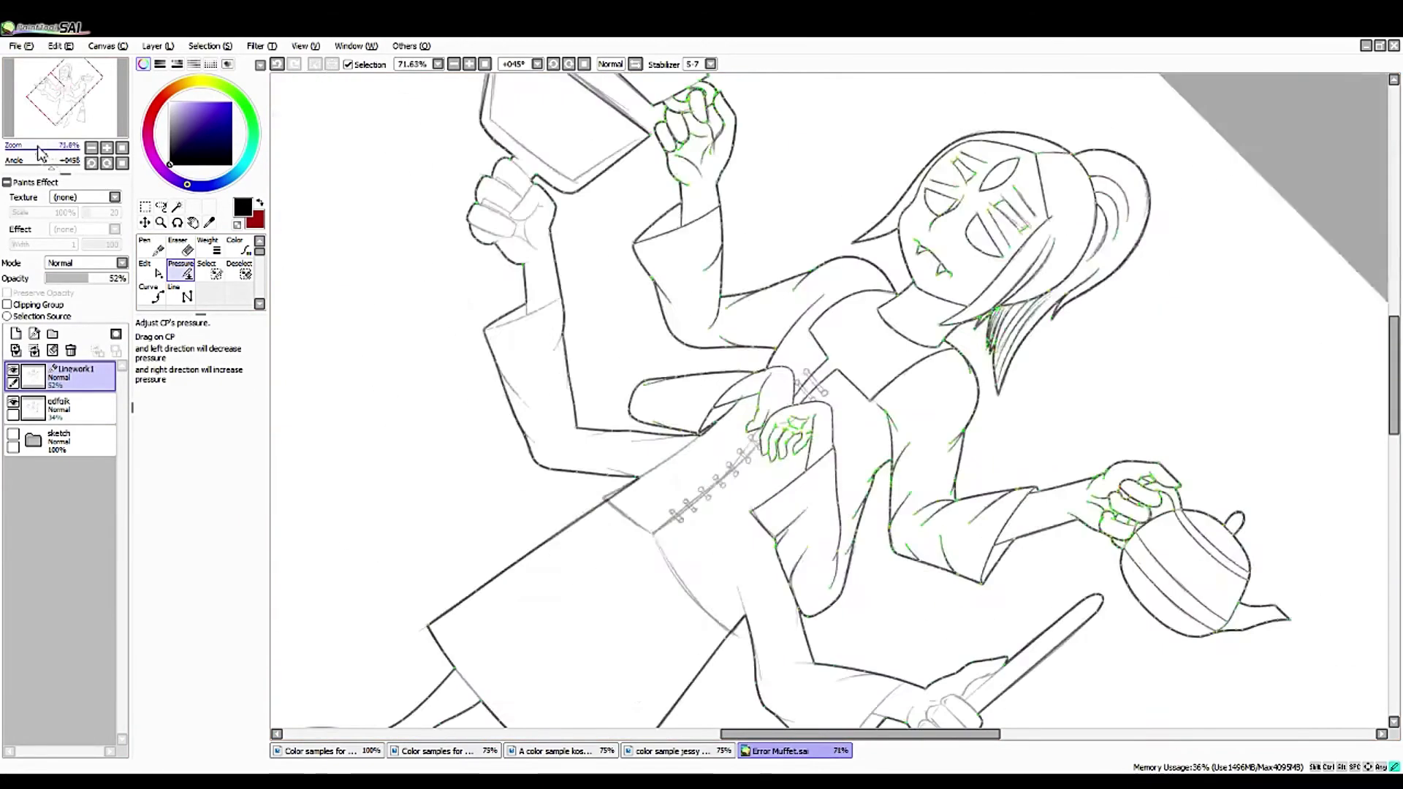
pyautogui.scroll(3, 329, 343)
pyautogui.scroll(-3, 351, 358)
pyautogui.scroll(4, 383, 385)
pyautogui.press('space')
pyautogui.moveTo(383, 384); pyautogui.dragTo(765, 224)
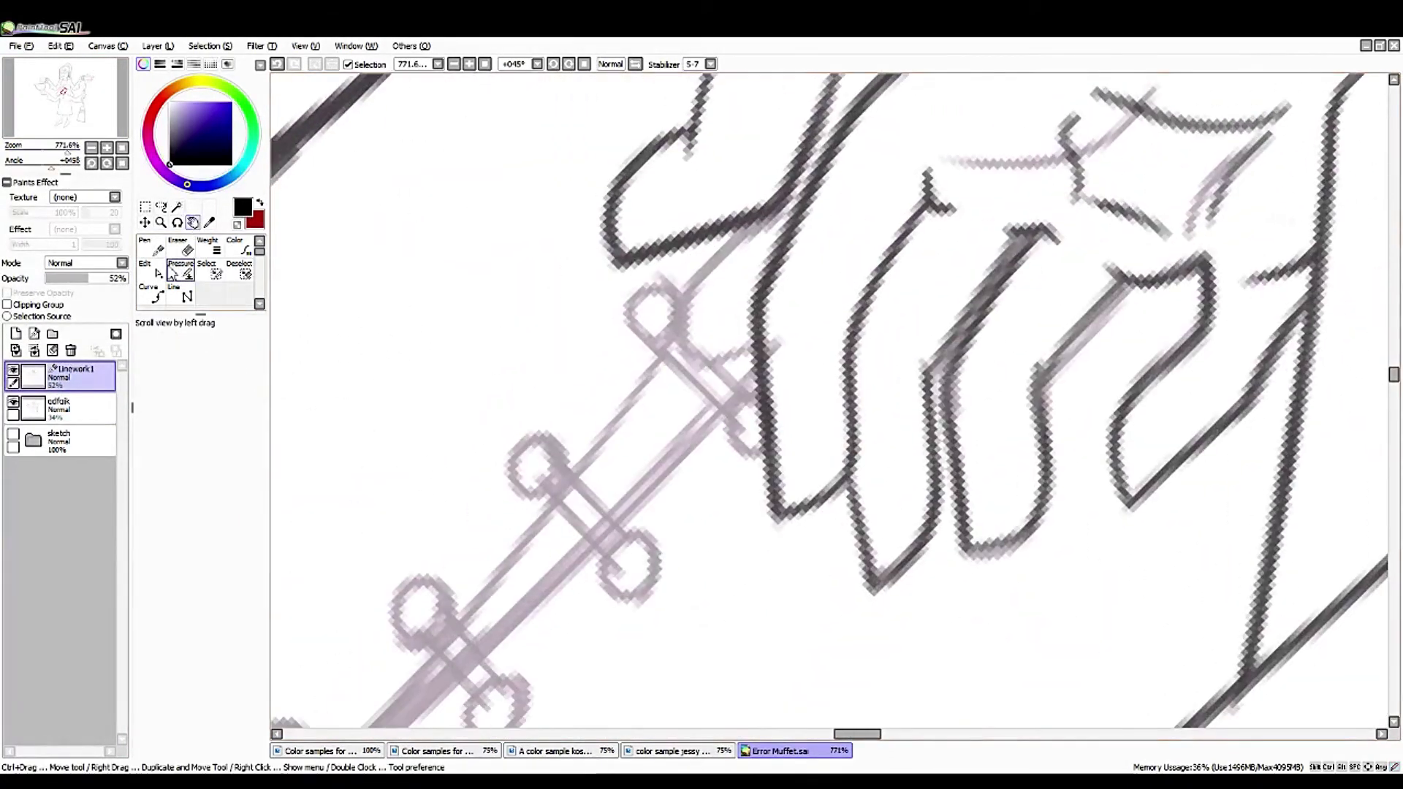
pyautogui.moveTo(685, 360); pyautogui.dragTo(760, 344)
pyautogui.hotkey('ctrl', 'z')
pyautogui.moveTo(775, 212)
pyautogui.mouseDown()
pyautogui.moveTo(656, 319)
pyautogui.moveTo(684, 299)
pyautogui.moveTo(687, 365)
pyautogui.mouseUp()
pyautogui.hotkey('ctrl', 'z')
pyautogui.moveTo(731, 245); pyautogui.dragTo(722, 356)
# - Adjust the new fingertip's end control points to meet the neighbouring finger outlines and check it against the sketch
pyautogui.press('ctrl')
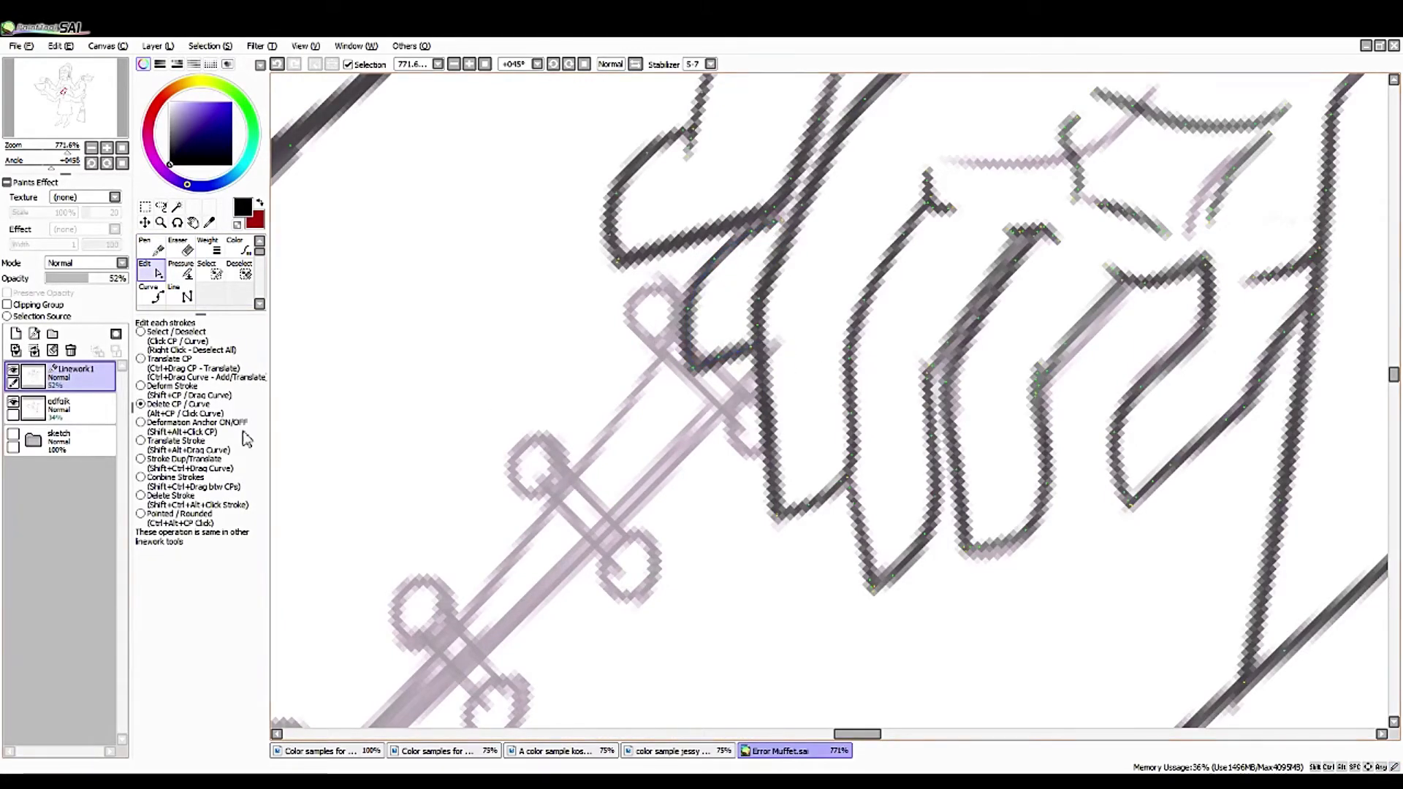
pyautogui.moveTo(729, 358); pyautogui.dragTo(758, 350)
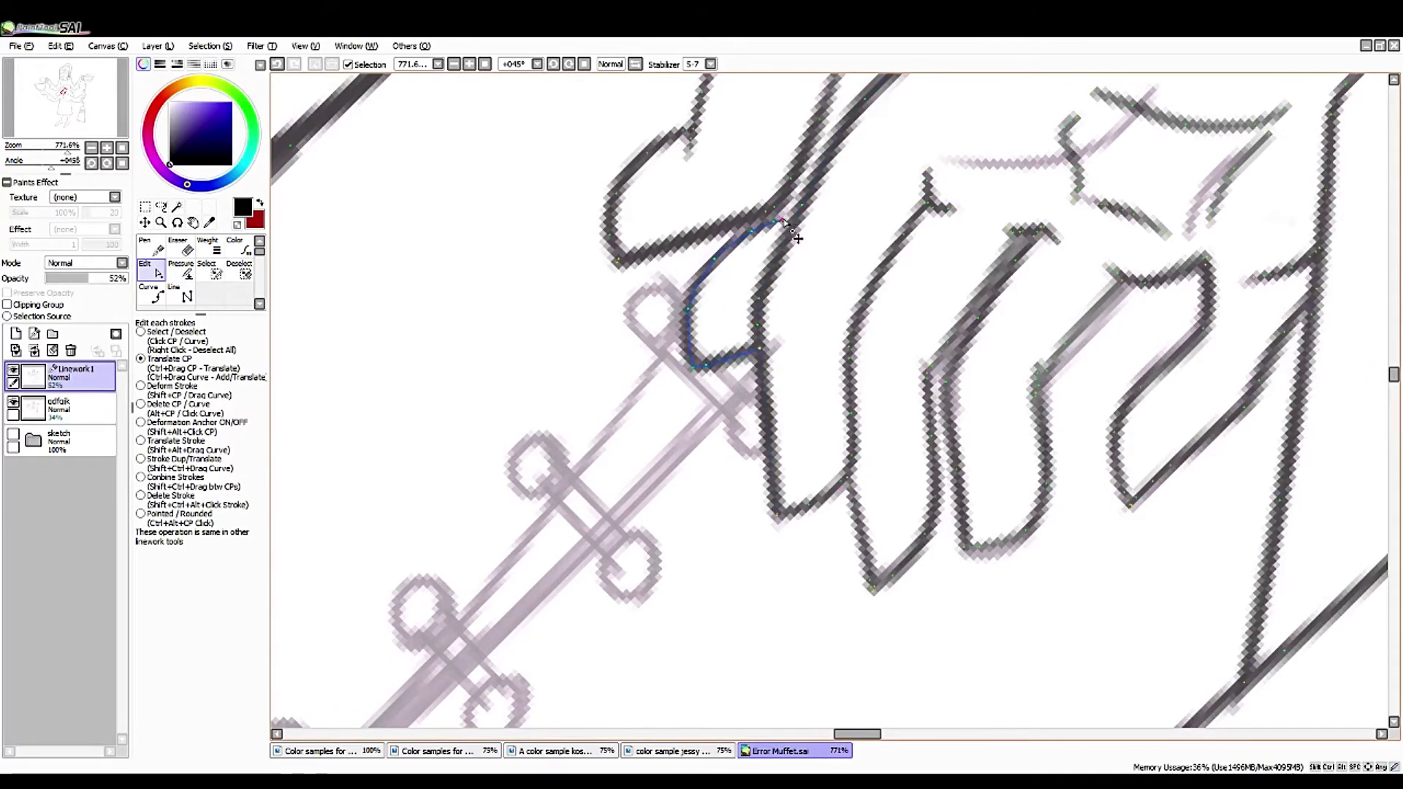
pyautogui.click(12, 401)
pyautogui.click(13, 401)
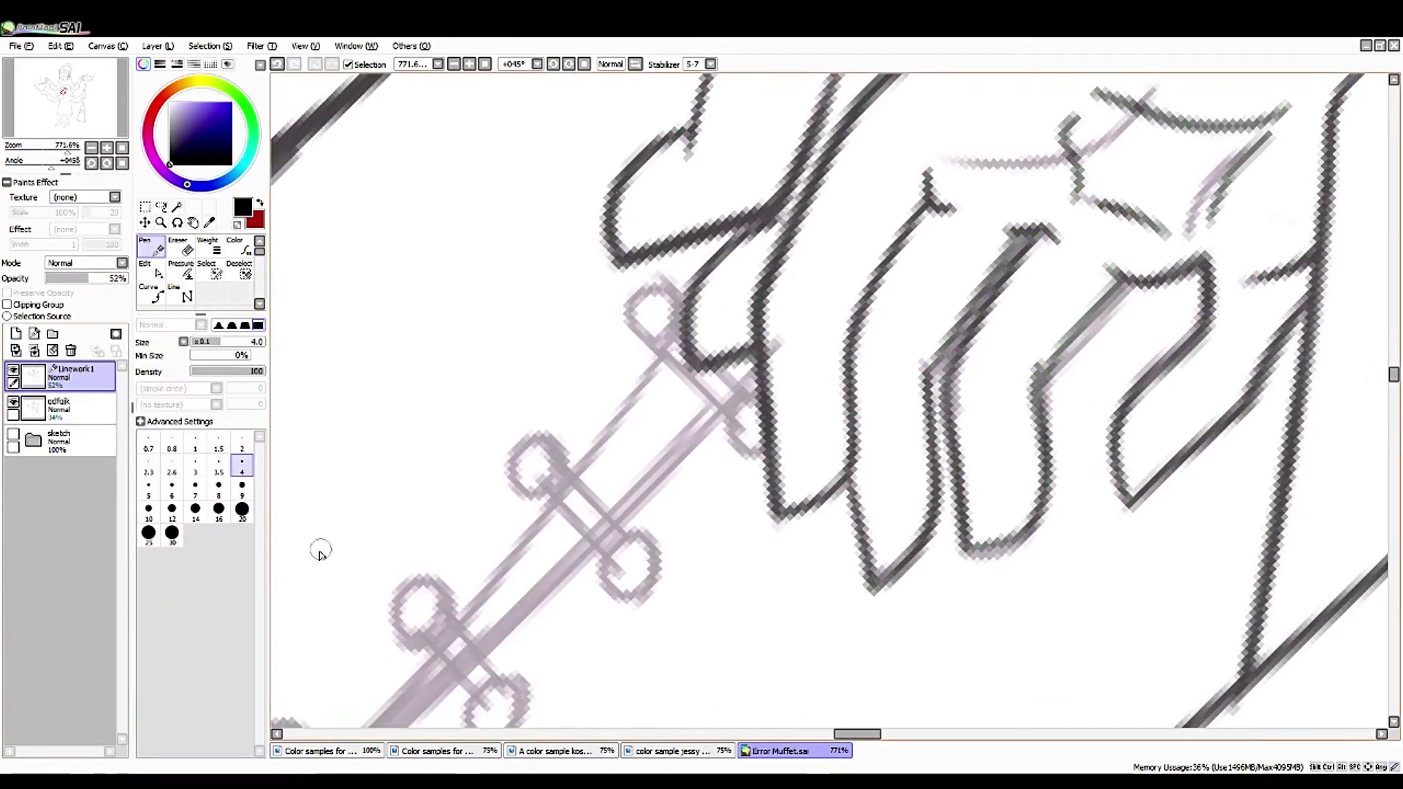
# - Ink the round left ends of the two upper chest clasps with the Pen at size 4, redoing unsatisfactory strokes
pyautogui.moveTo(69, 151)
pyautogui.mouseDown()
pyautogui.moveTo(22, 152)
pyautogui.moveTo(62, 165)
pyautogui.mouseUp()
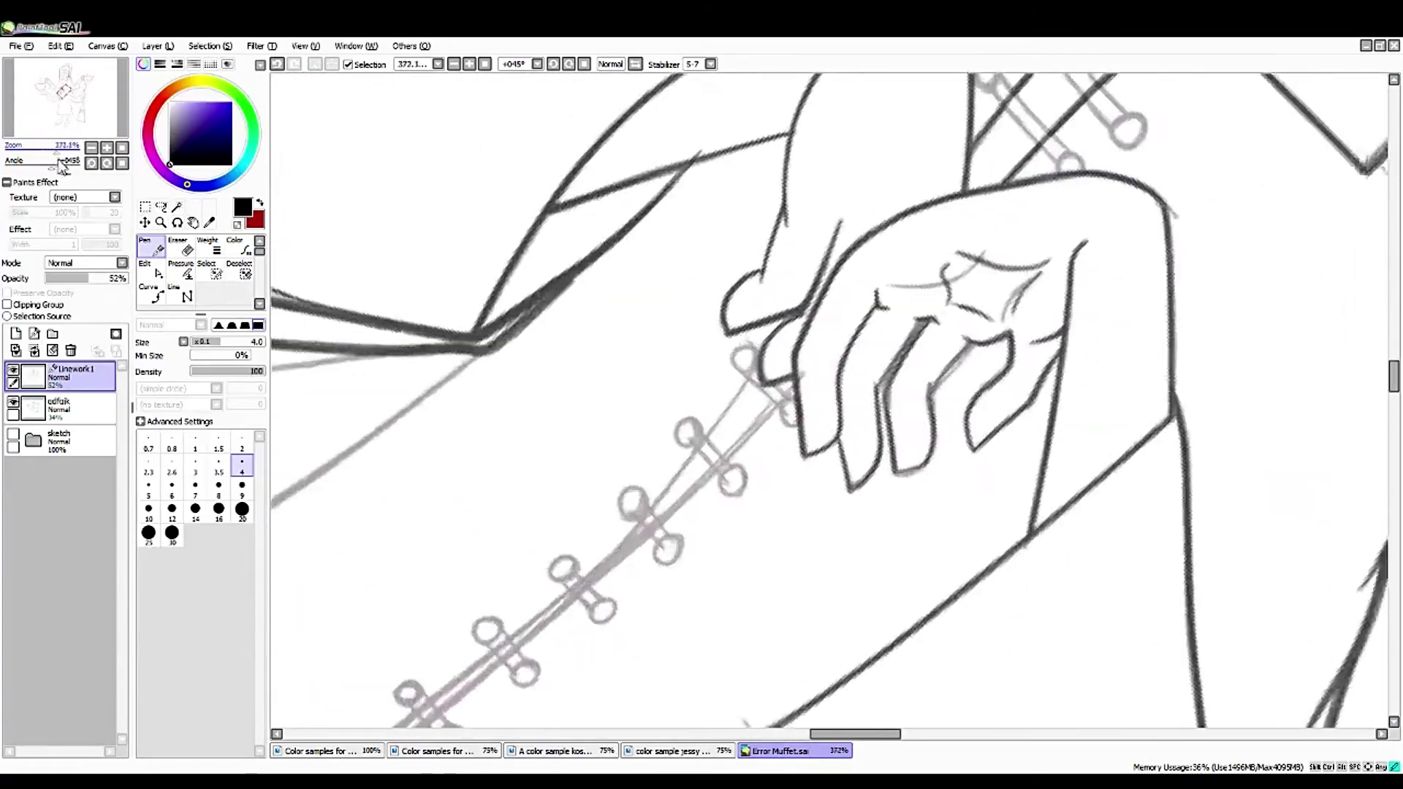
pyautogui.press('space')
pyautogui.scroll(1, 447, 419)
pyautogui.scroll(5, 449, 353)
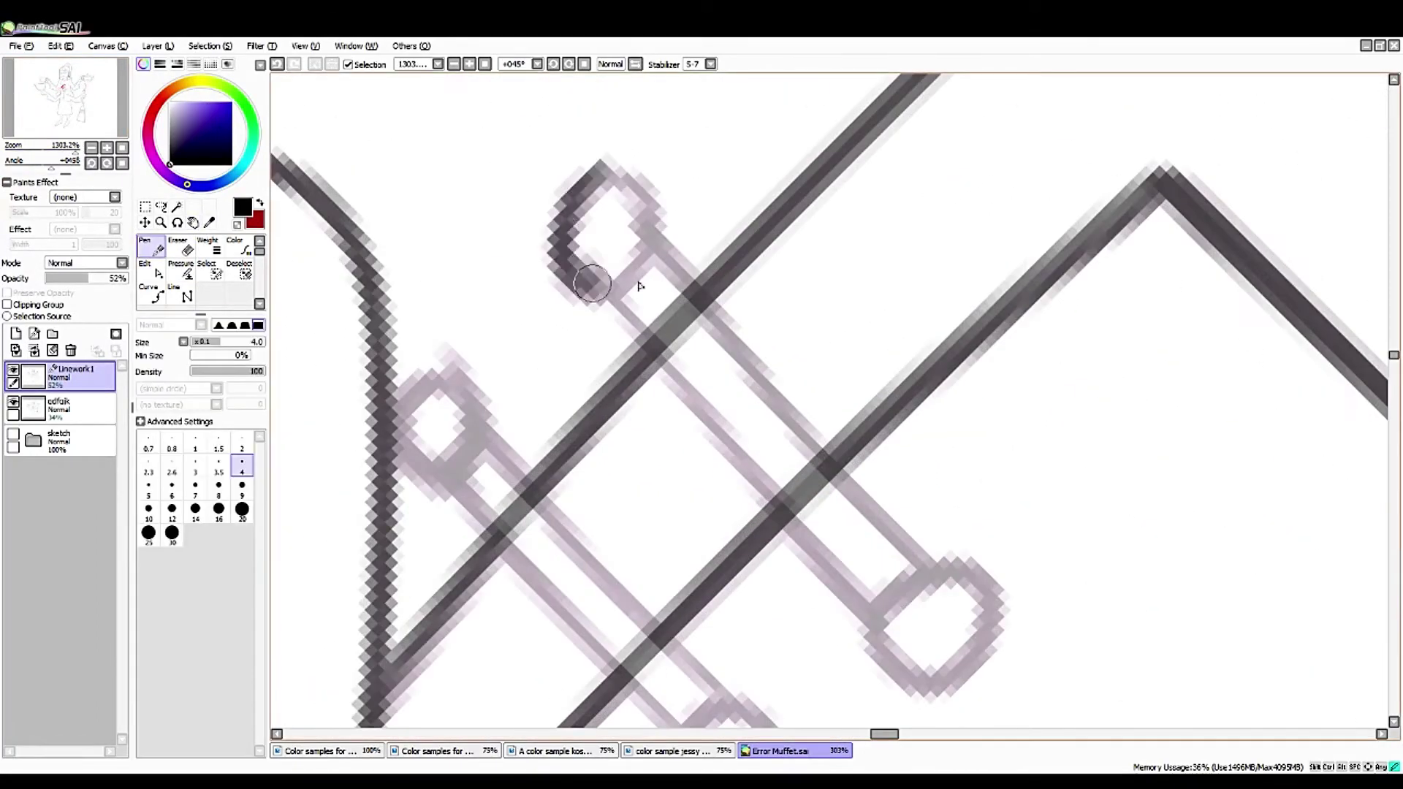
pyautogui.moveTo(449, 353)
pyautogui.mouseDown()
pyautogui.moveTo(422, 411)
pyautogui.moveTo(395, 419)
pyautogui.moveTo(494, 440)
pyautogui.moveTo(454, 410)
pyautogui.moveTo(386, 445)
pyautogui.moveTo(485, 456)
pyautogui.moveTo(410, 392)
pyautogui.mouseUp()
pyautogui.hotkey('ctrl', 'z')
pyautogui.hotkey('ctrl', 'z')
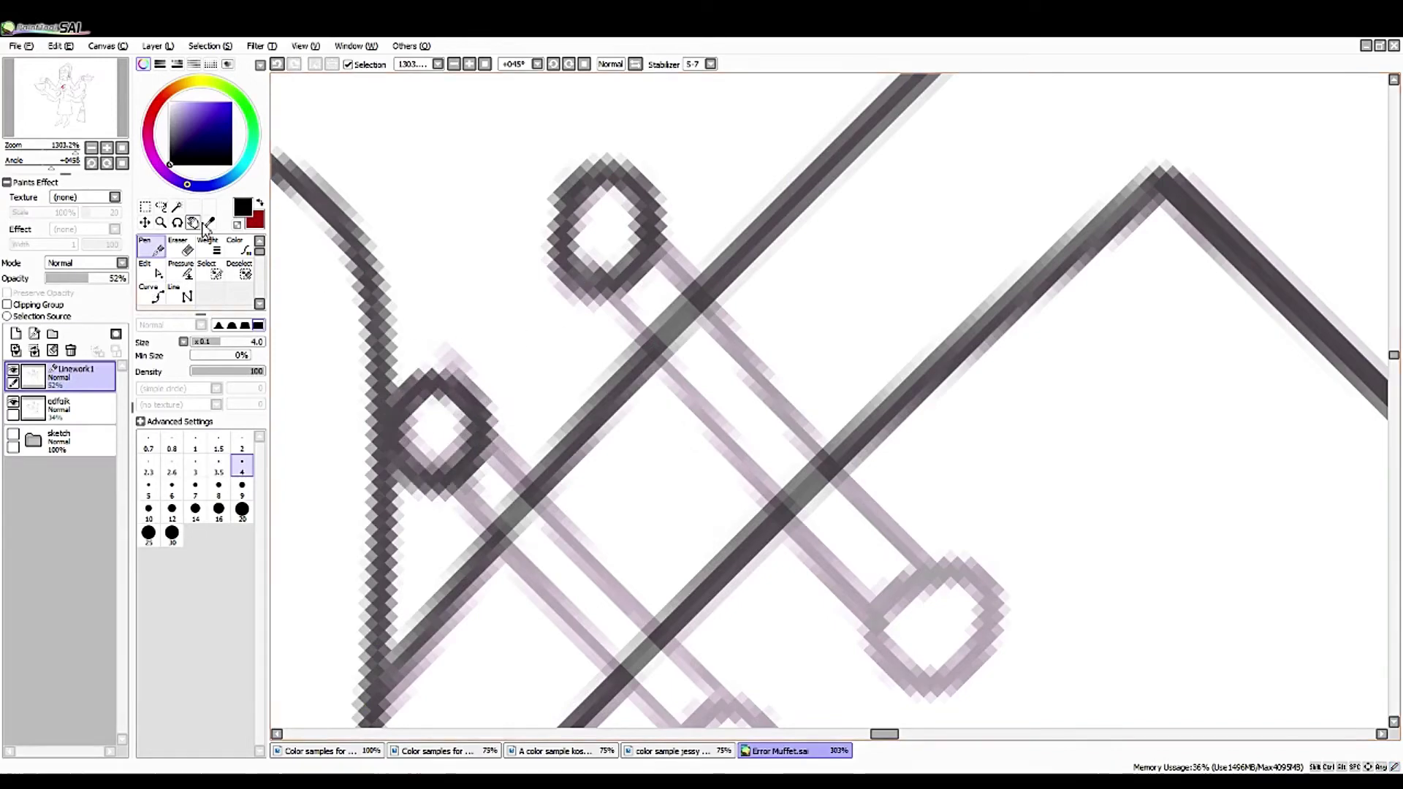
# - Refine the upper clasp's left ring and ink the round right ends of both clasps with the Pen at size 4
pyautogui.press('space')
pyautogui.press('Home')
pyautogui.click(151, 270)
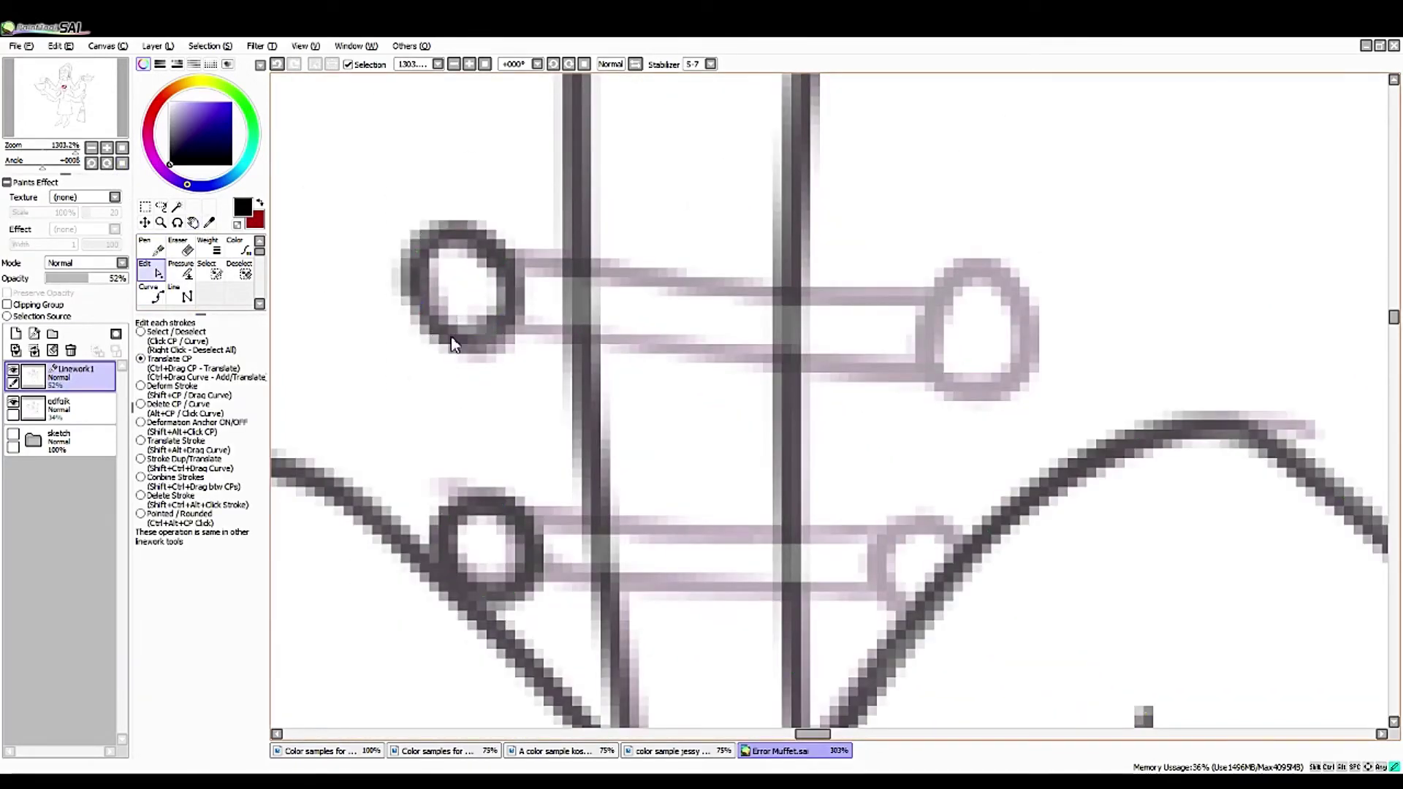
pyautogui.press('n')
pyautogui.moveTo(996, 316)
pyautogui.mouseDown()
pyautogui.moveTo(945, 272)
pyautogui.moveTo(993, 381)
pyautogui.moveTo(986, 262)
pyautogui.moveTo(918, 328)
pyautogui.mouseUp()
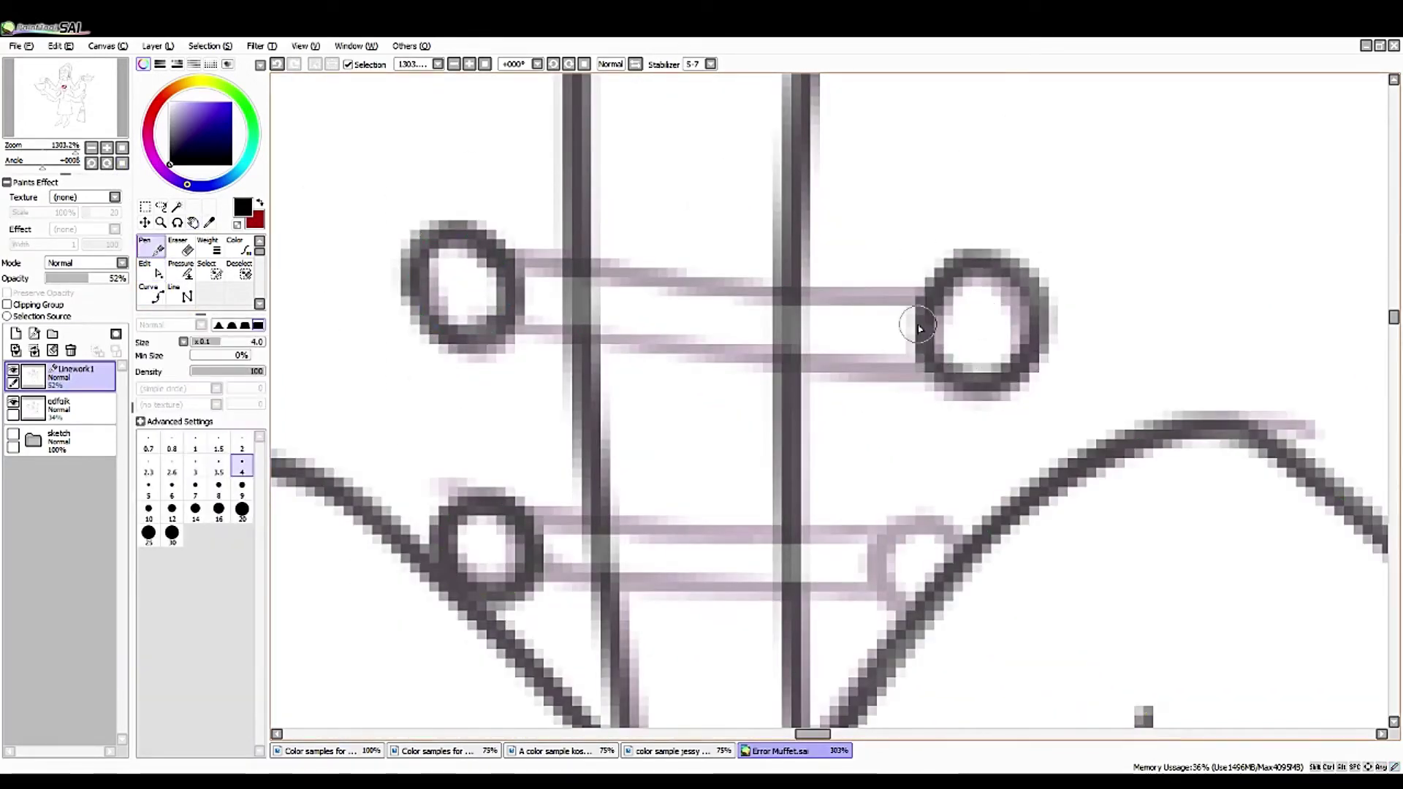
pyautogui.moveTo(915, 516); pyautogui.dragTo(939, 524)
# - Ink the top line of the upper clasp's bar with the Curve tool at size 3 and adjust its middle control points
pyautogui.click(151, 293)
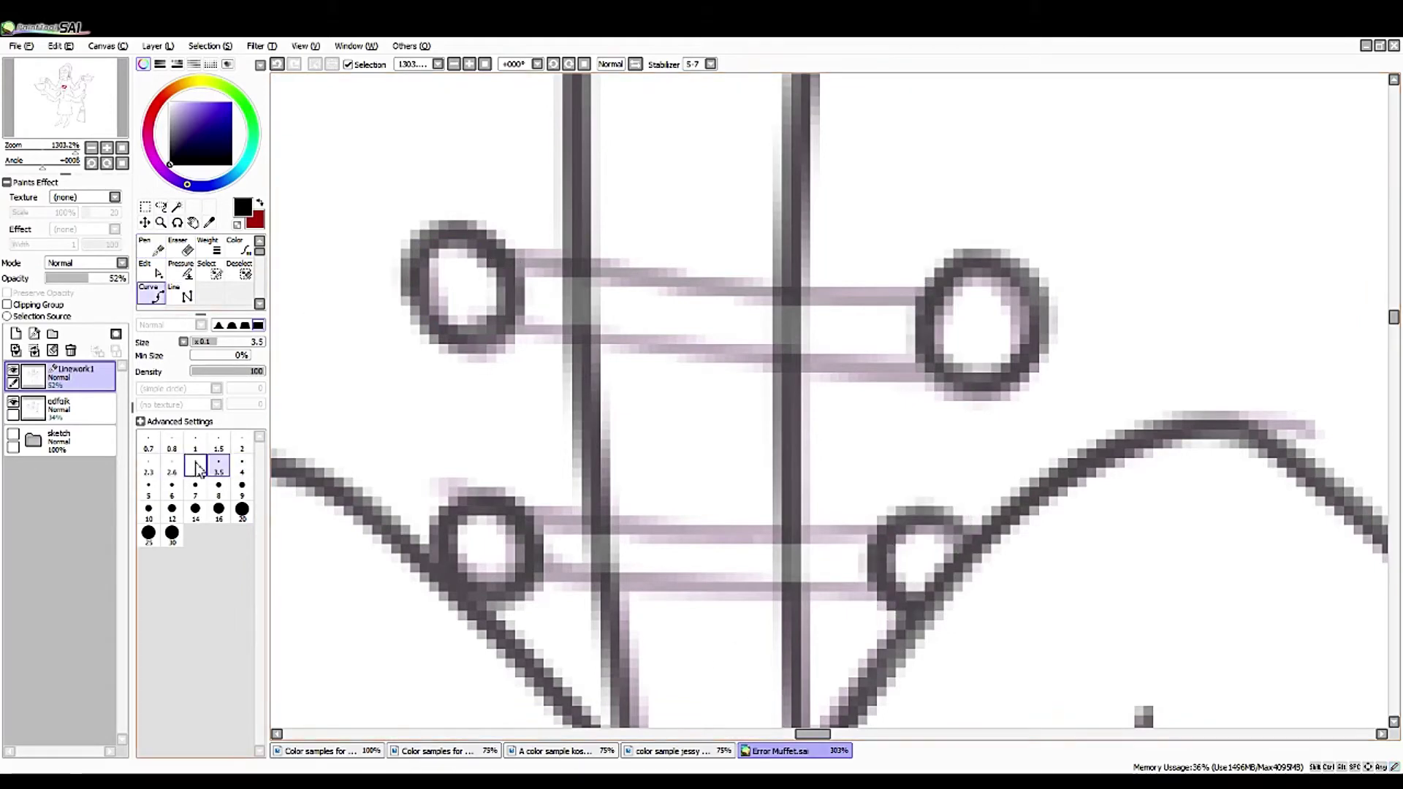
pyautogui.click(512, 271)
pyautogui.click(926, 289)
pyautogui.press('e')
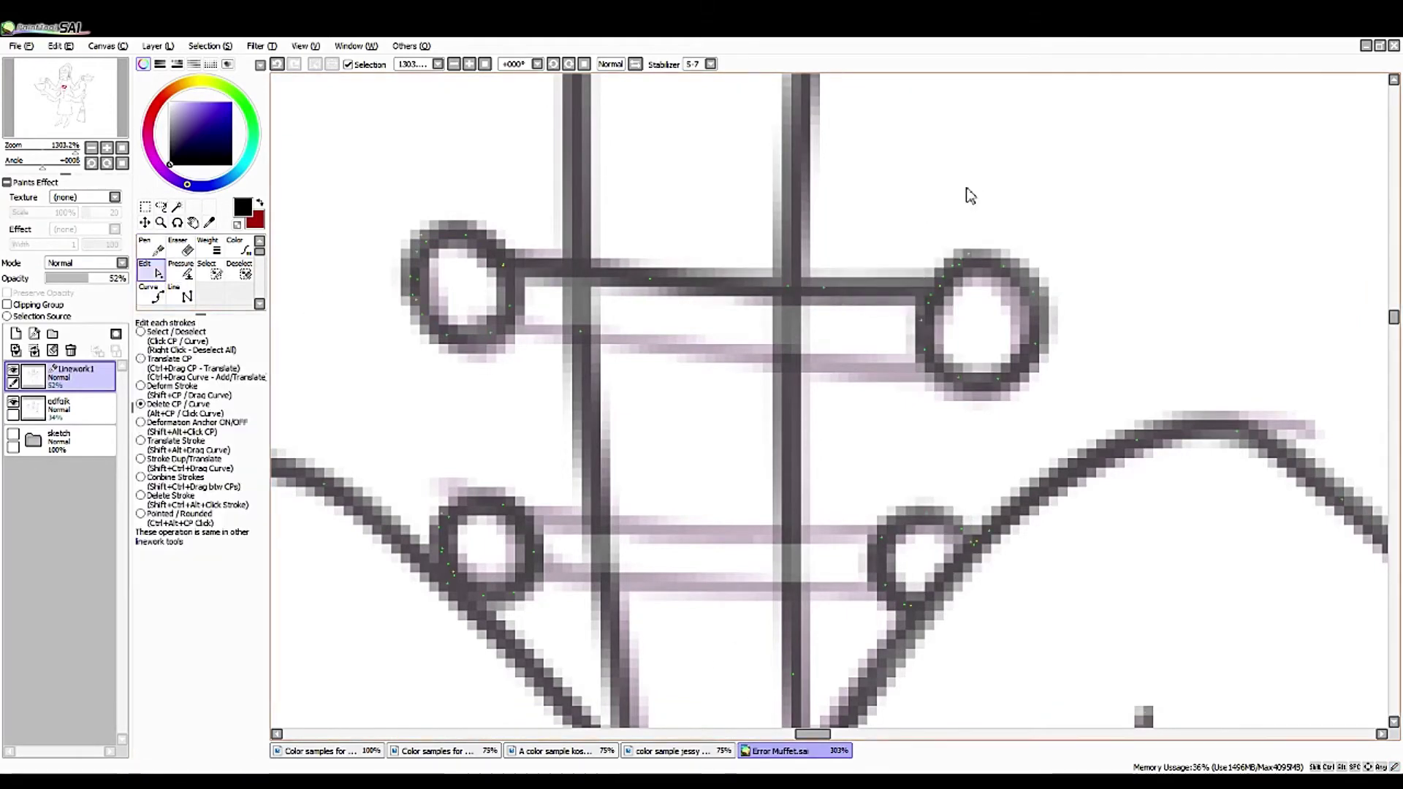
pyautogui.moveTo(651, 278); pyautogui.dragTo(595, 281)
pyautogui.moveTo(824, 288)
pyautogui.mouseDown()
pyautogui.moveTo(840, 313)
pyautogui.moveTo(826, 294)
pyautogui.mouseUp()
# - Ink the bottom line of the upper clasp's bar between its two rings with the Curve tool at size 3
pyautogui.moveTo(42, 168); pyautogui.dragTo(32, 167)
pyautogui.click(150, 292)
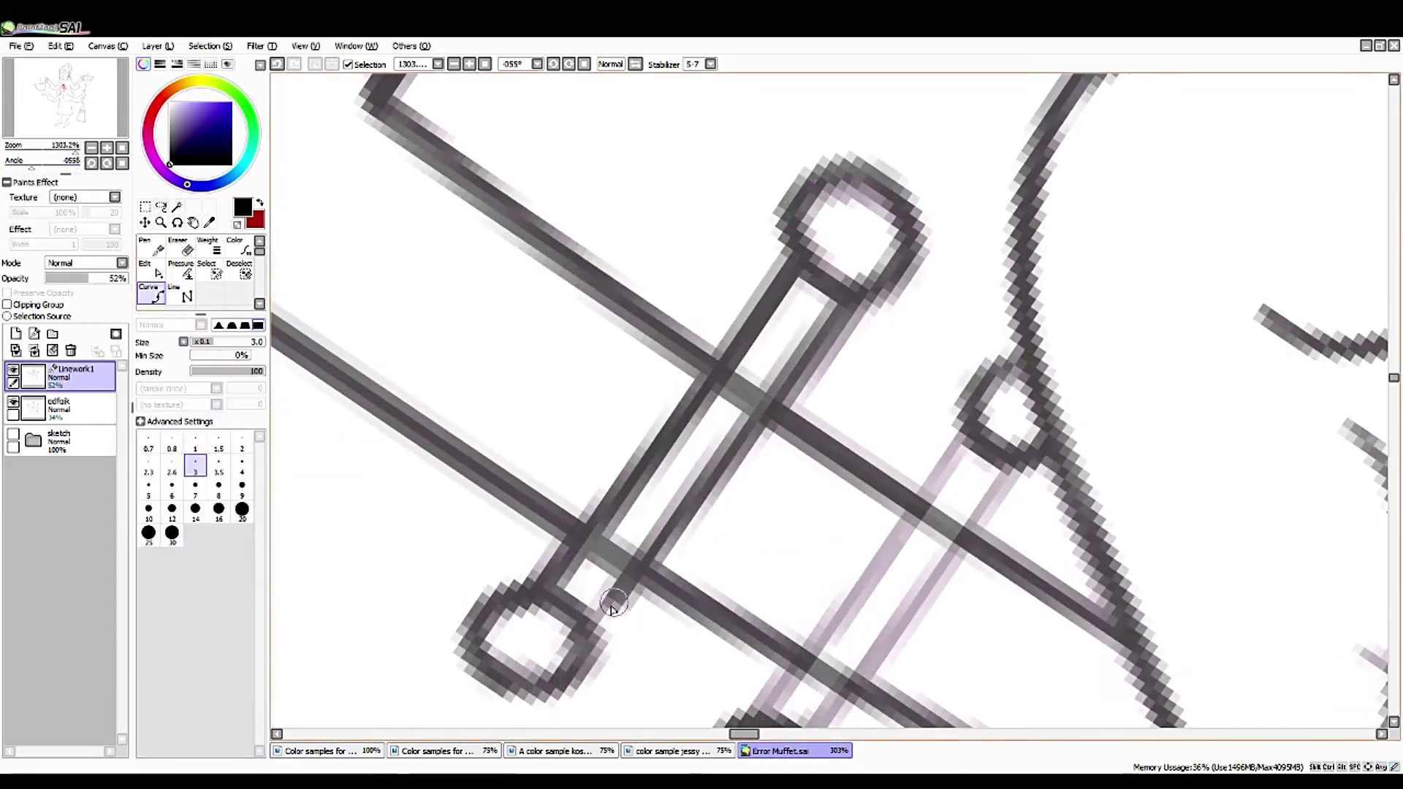
pyautogui.click(586, 508)
pyautogui.click(630, 281)
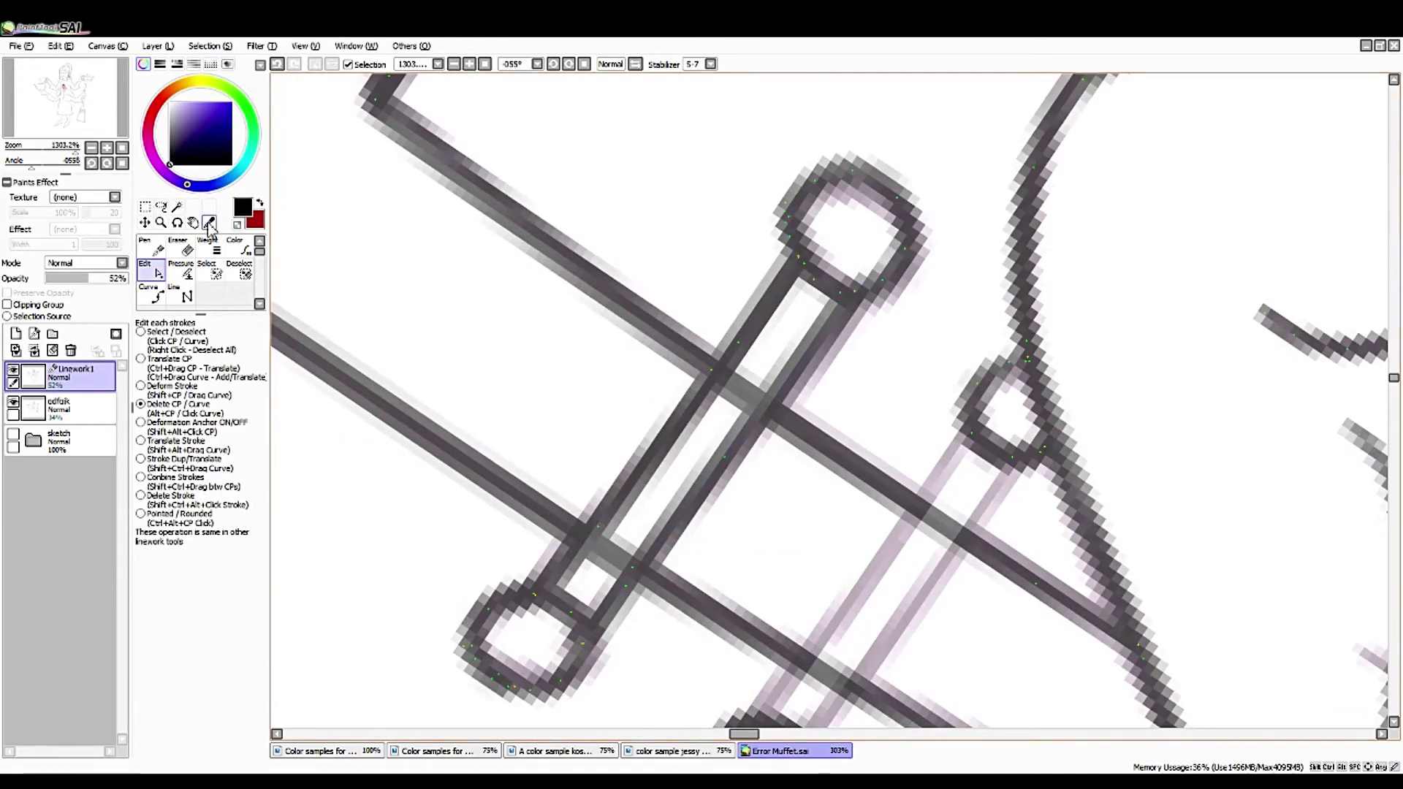
# - Ink both bar lines of the lower clasp between its rings with the Curve tool at size 3
pyautogui.click(193, 222)
pyautogui.click(151, 293)
pyautogui.click(866, 237)
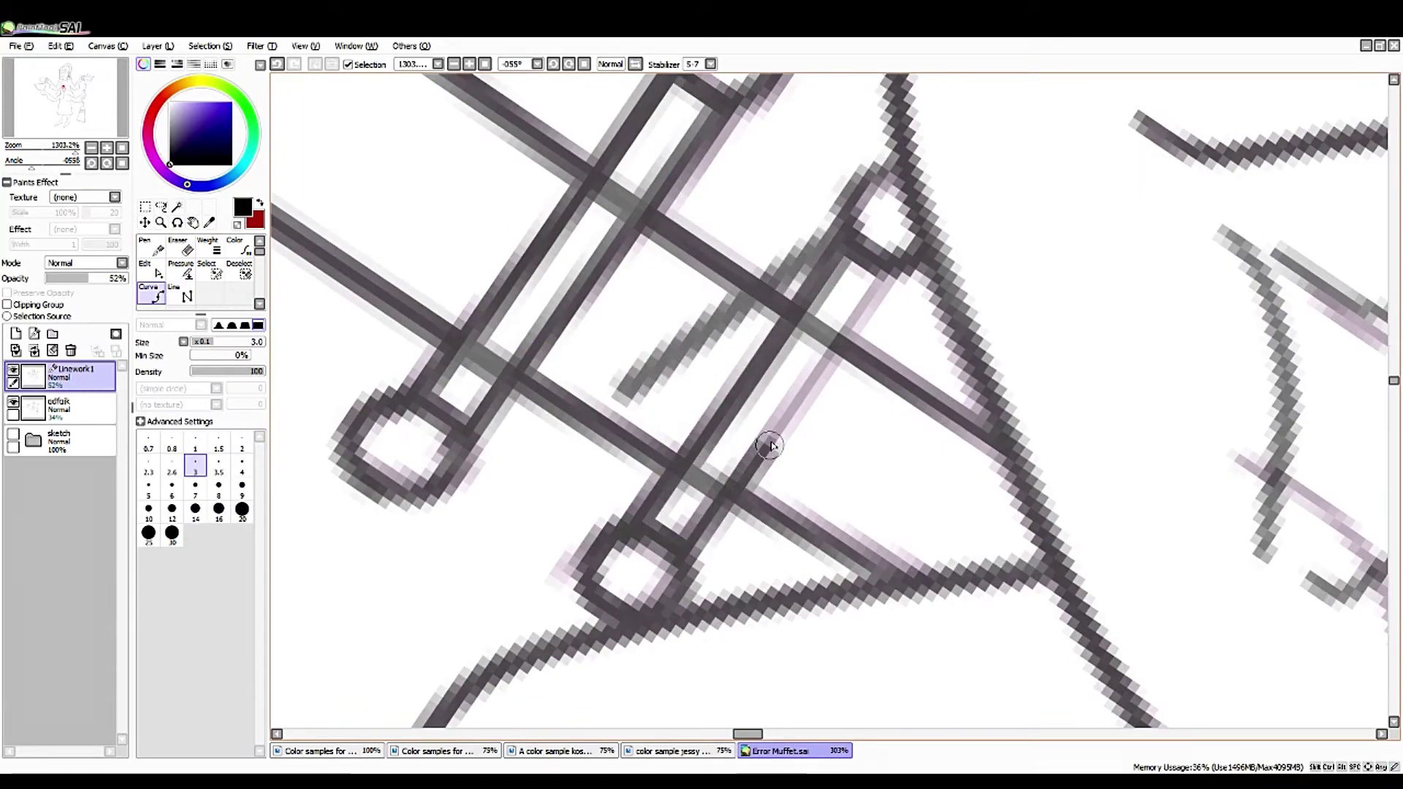
pyautogui.click(150, 270)
pyautogui.moveTo(73, 147)
pyautogui.mouseDown()
pyautogui.moveTo(40, 150)
pyautogui.moveTo(70, 150)
pyautogui.mouseUp()
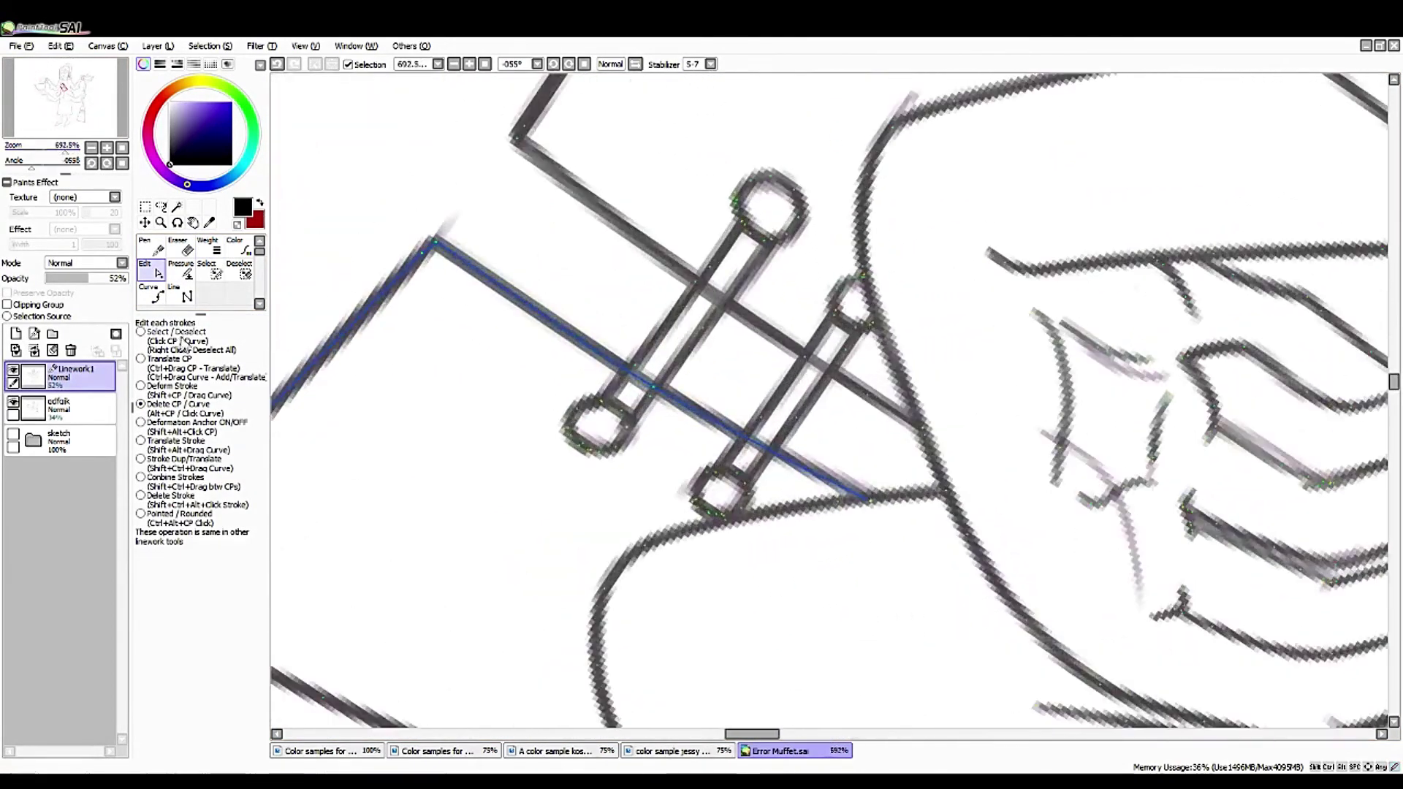
# - Trim the two jacket edge lines where they cross inside the upper clasp's bar and align their cut ends with the bar lines
pyautogui.click(193, 222)
pyautogui.moveTo(591, 401); pyautogui.dragTo(701, 409)
pyautogui.scroll(3, 702, 410)
pyautogui.press('e')
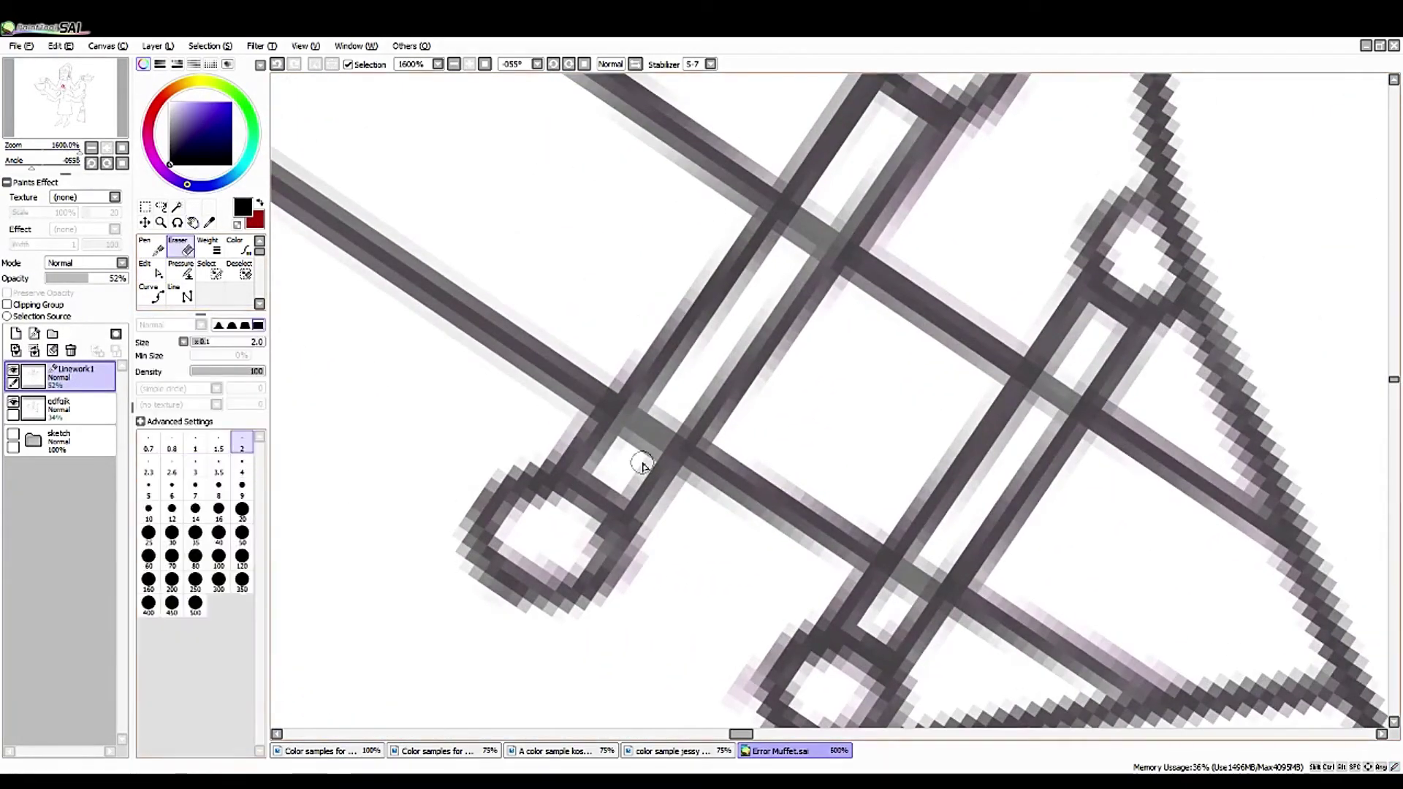
pyautogui.press('e')
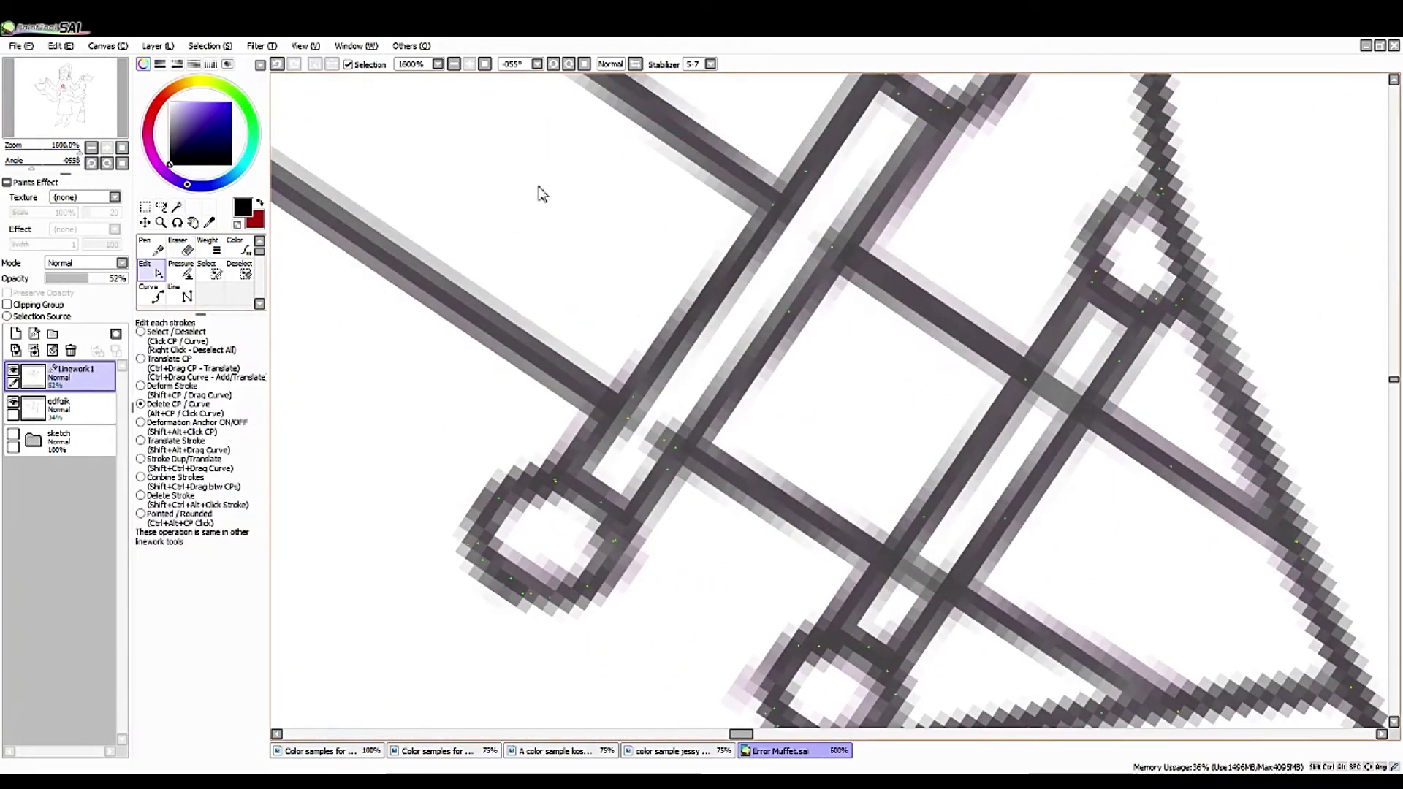
pyautogui.hotkey('ctrl', 'z')
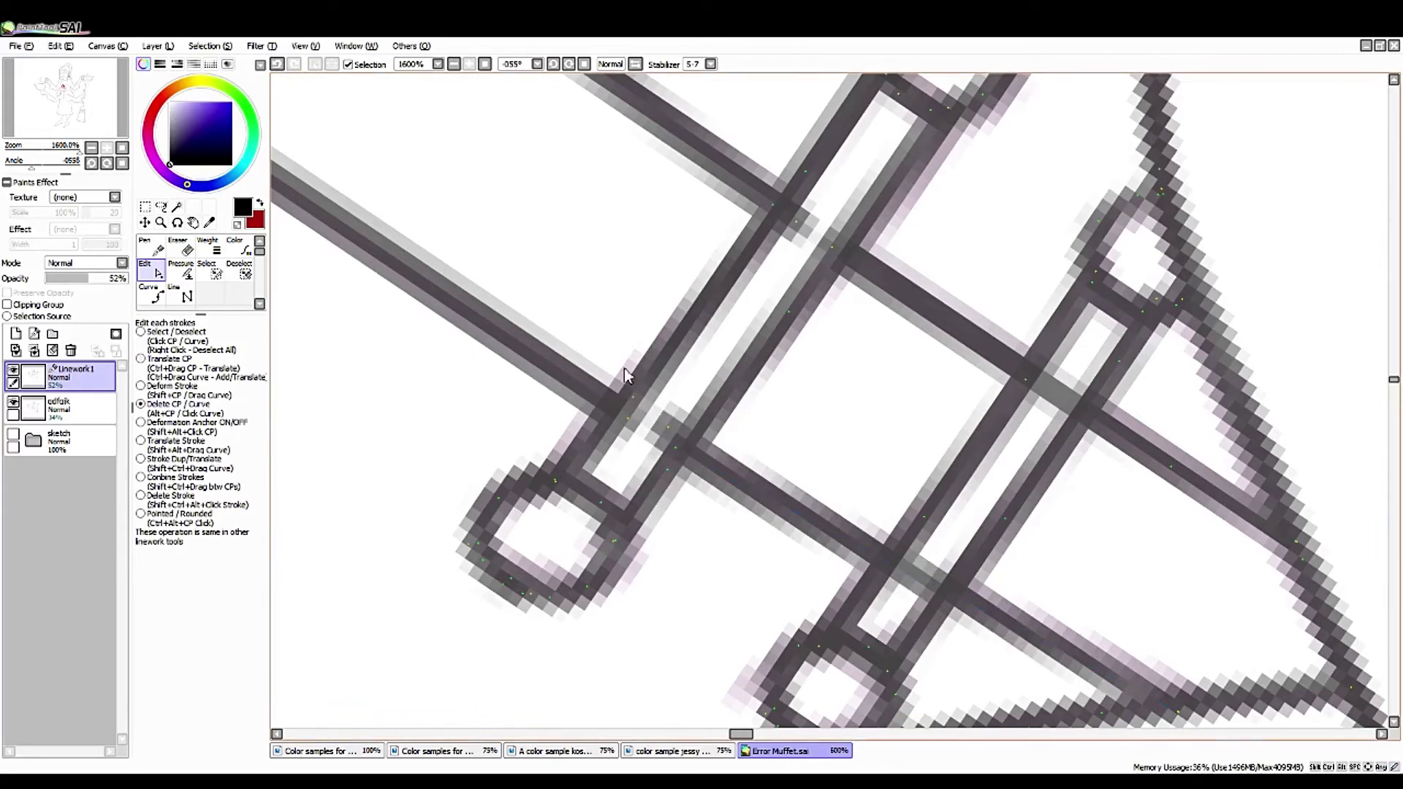
pyautogui.press('alt')
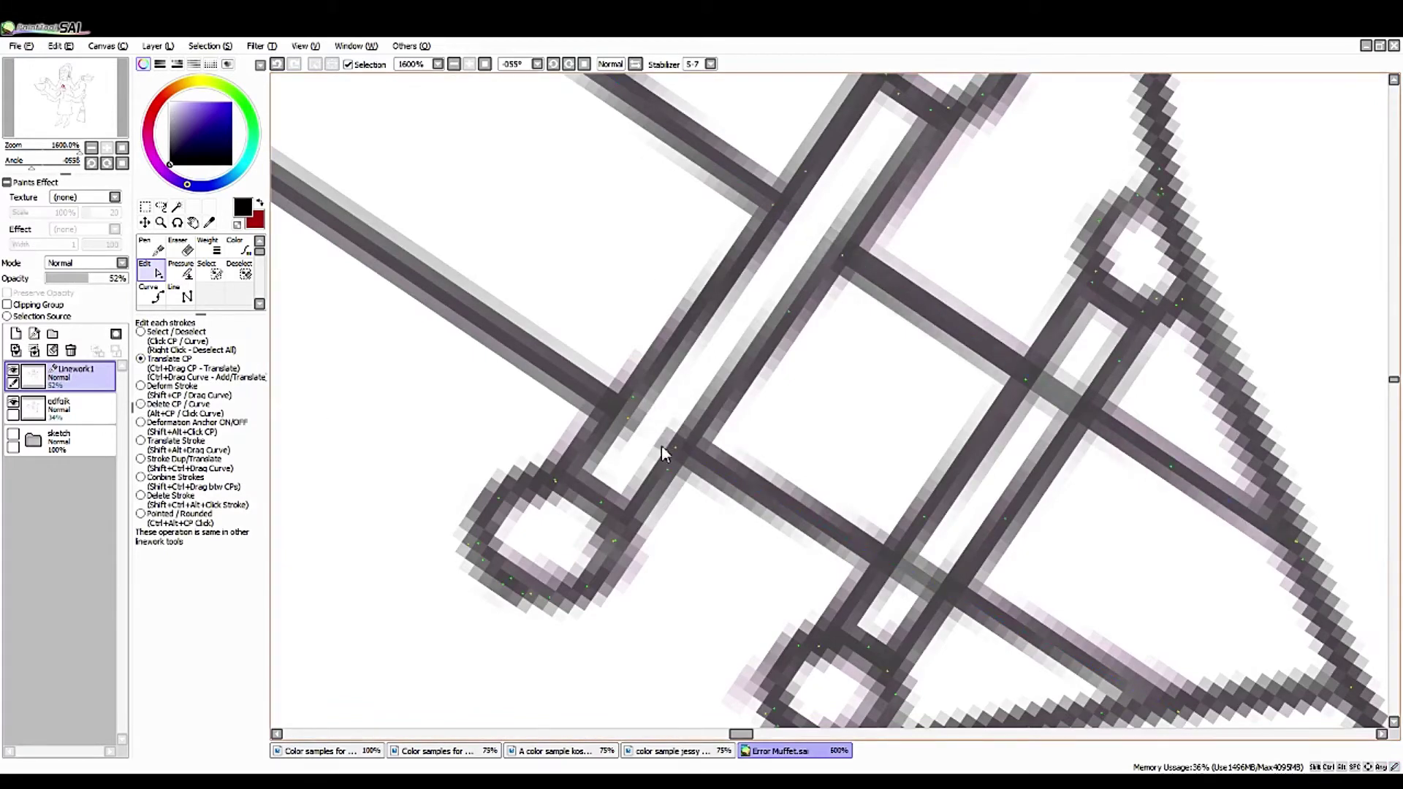
# - Trim the two jacket edge lines inside the lower clasp's bar so they end at the bar lines
pyautogui.scroll(-3, 339, 288)
pyautogui.press('e')
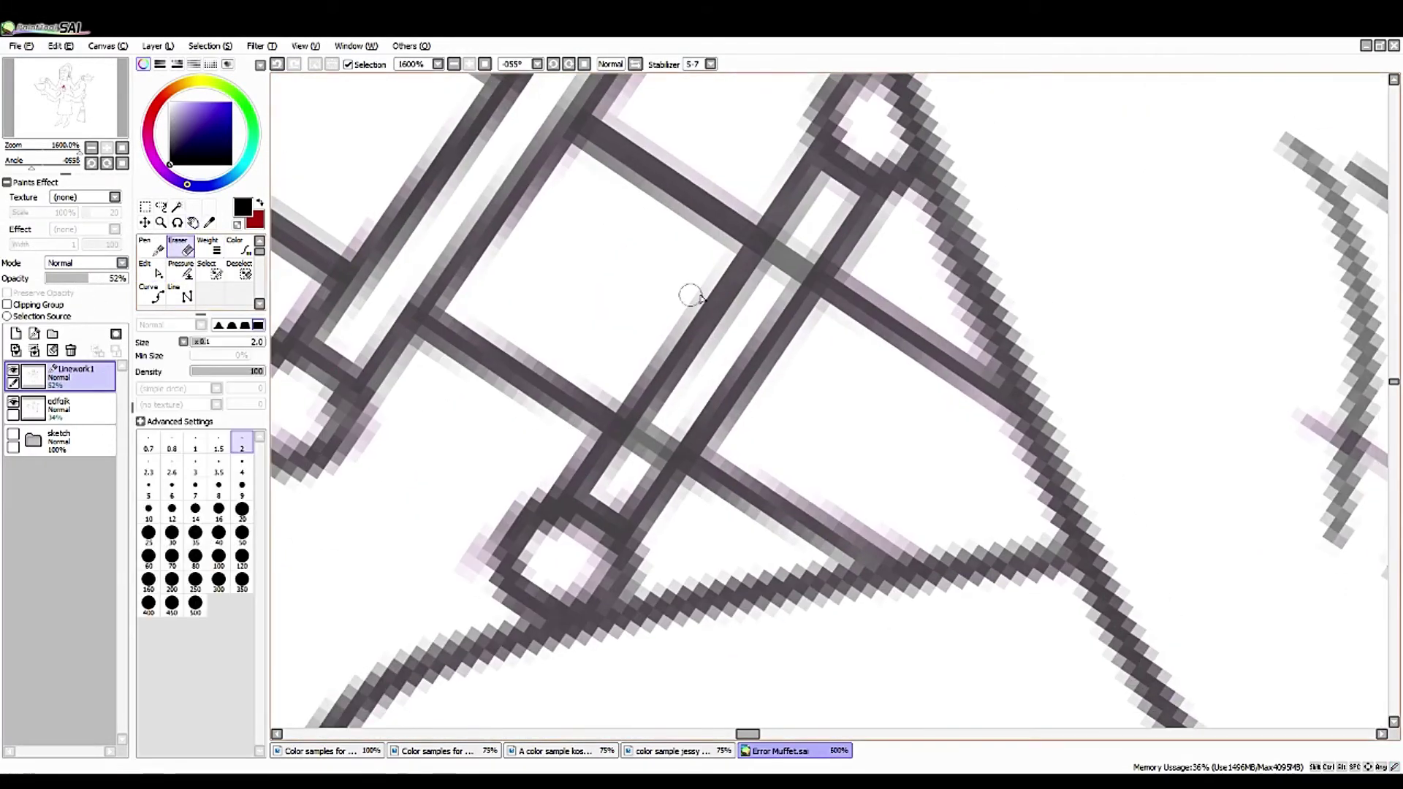
pyautogui.press('e')
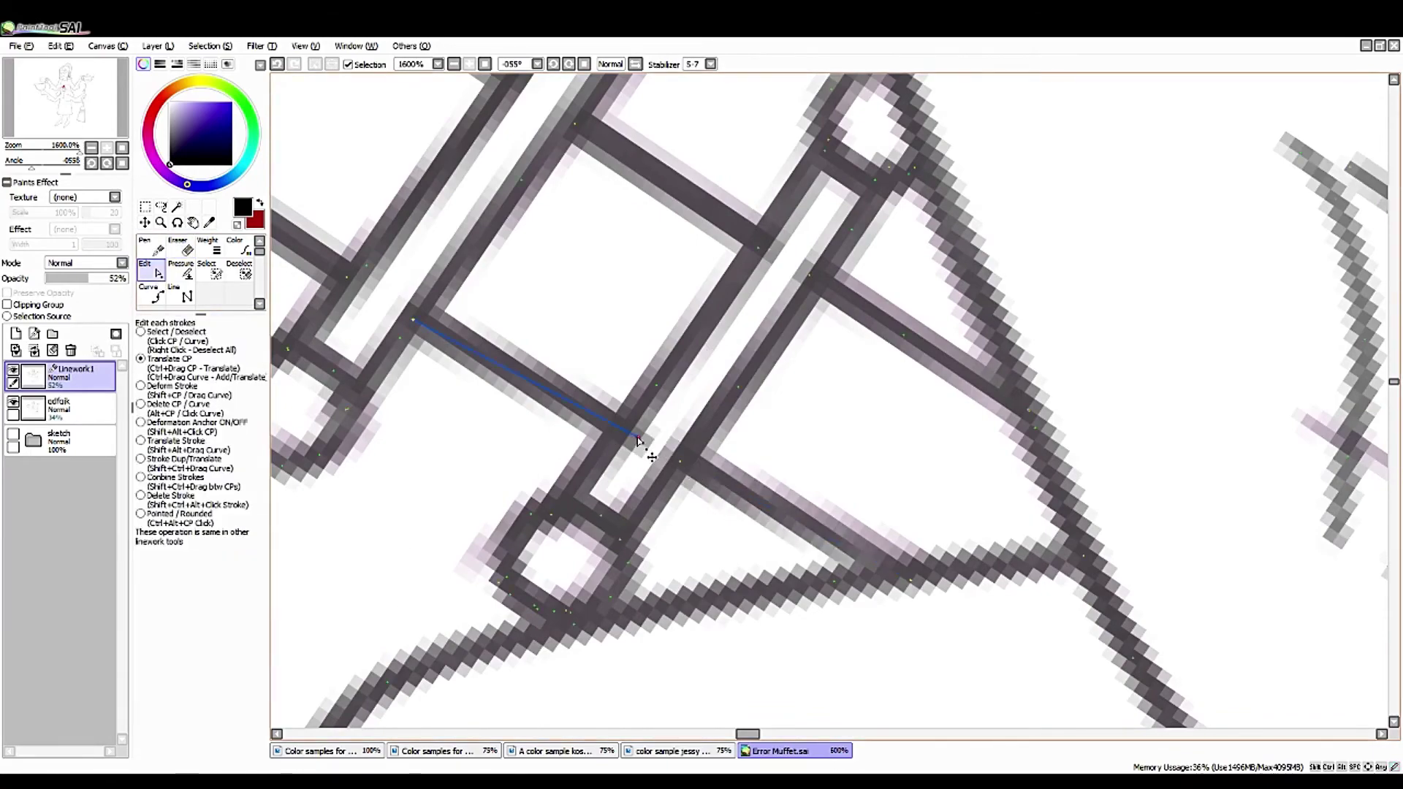
pyautogui.scroll(-10, 769, 257)
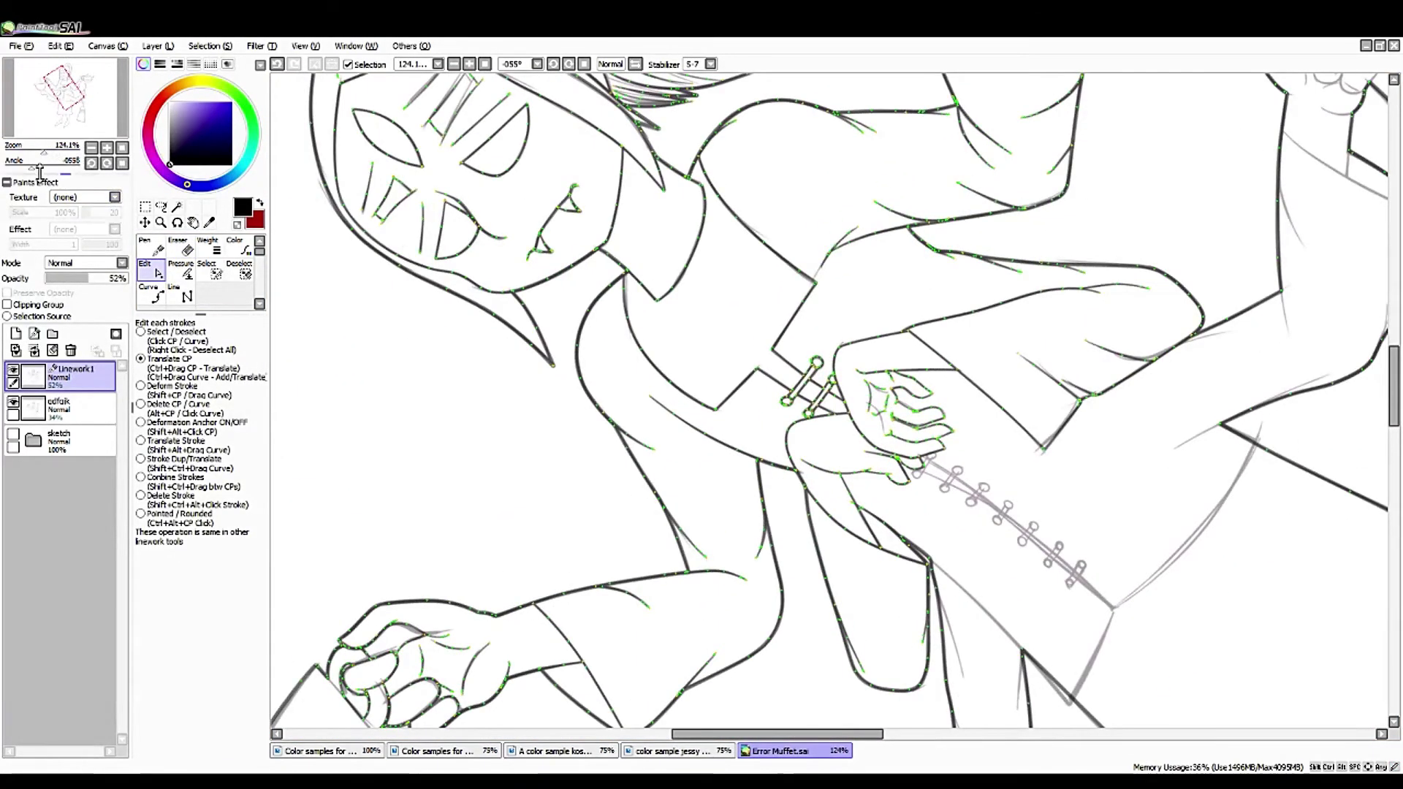
# - Ink a short curve from the front seam's bottom point down to the left side line with the Curve tool and adjust it
pyautogui.moveTo(40, 169); pyautogui.dragTo(63, 154)
pyautogui.click(151, 294)
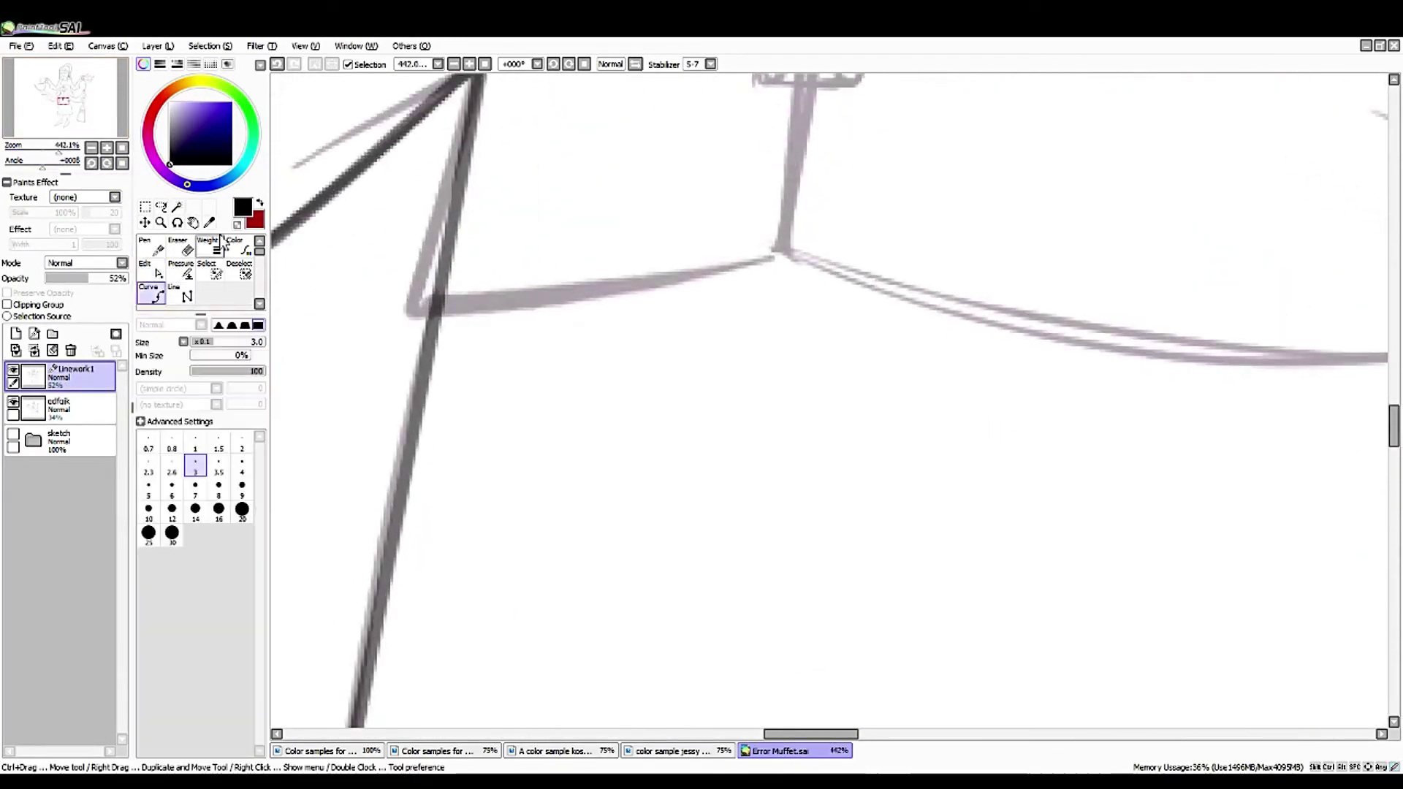
pyautogui.click(782, 250)
pyautogui.click(536, 409)
pyautogui.click(407, 479)
pyautogui.press('ctrl')
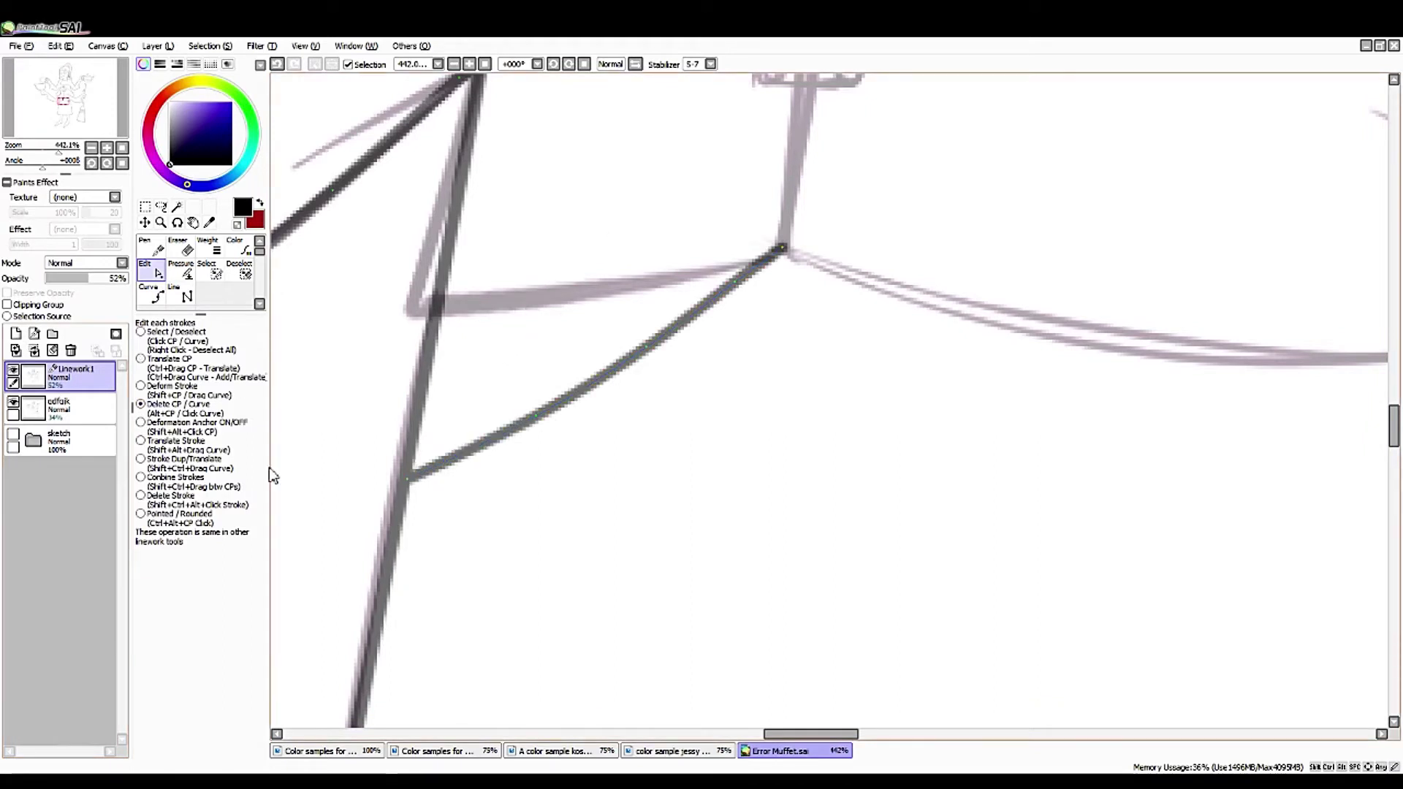
pyautogui.press('ctrl')
pyautogui.moveTo(740, 284)
pyautogui.mouseDown()
pyautogui.moveTo(645, 372)
pyautogui.moveTo(514, 454)
pyautogui.moveTo(683, 344)
pyautogui.moveTo(740, 285)
pyautogui.mouseUp()
pyautogui.scroll(-4, 635, 85)
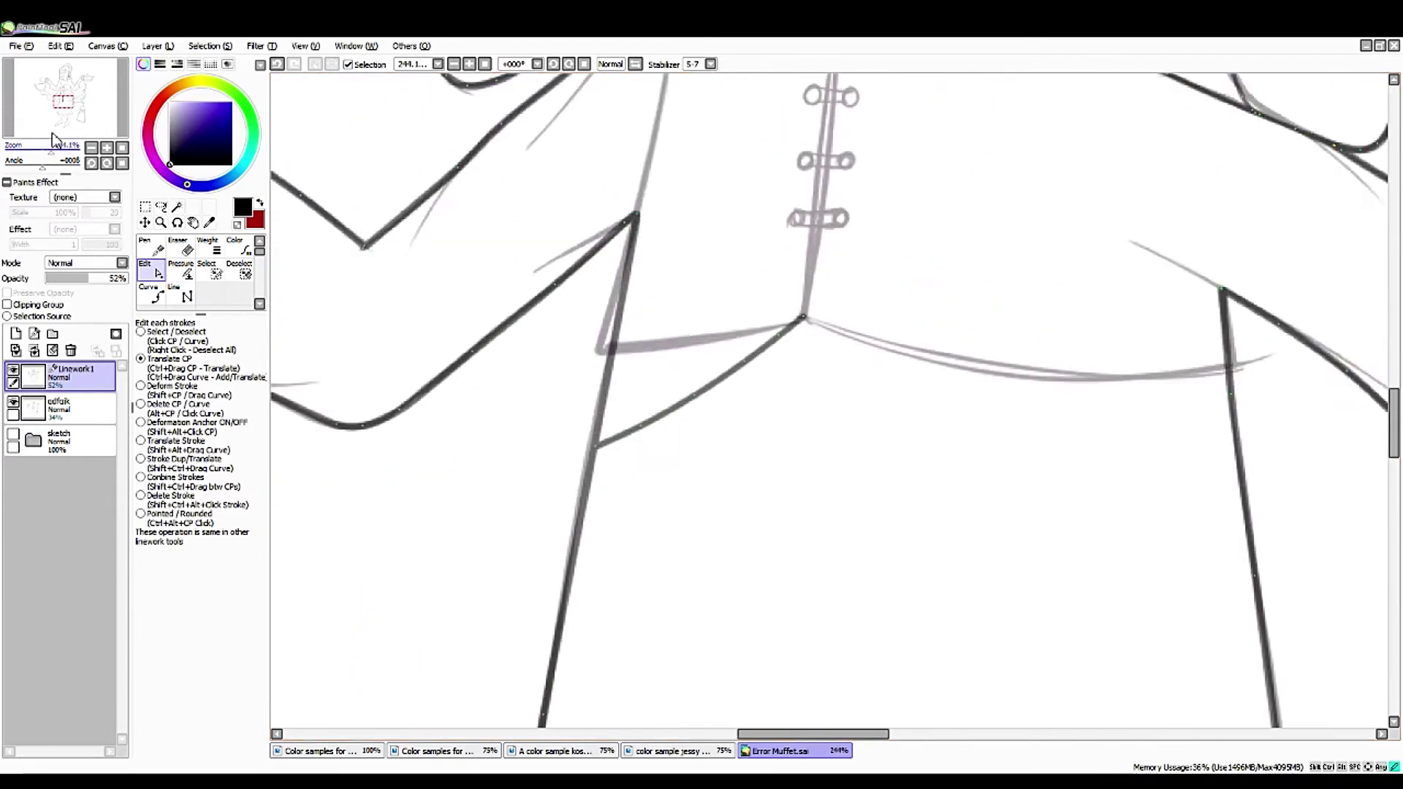
# - Ink the long right hem curve from the seam's bottom point to the right side line with the Curve tool at size 4
pyautogui.press('c')
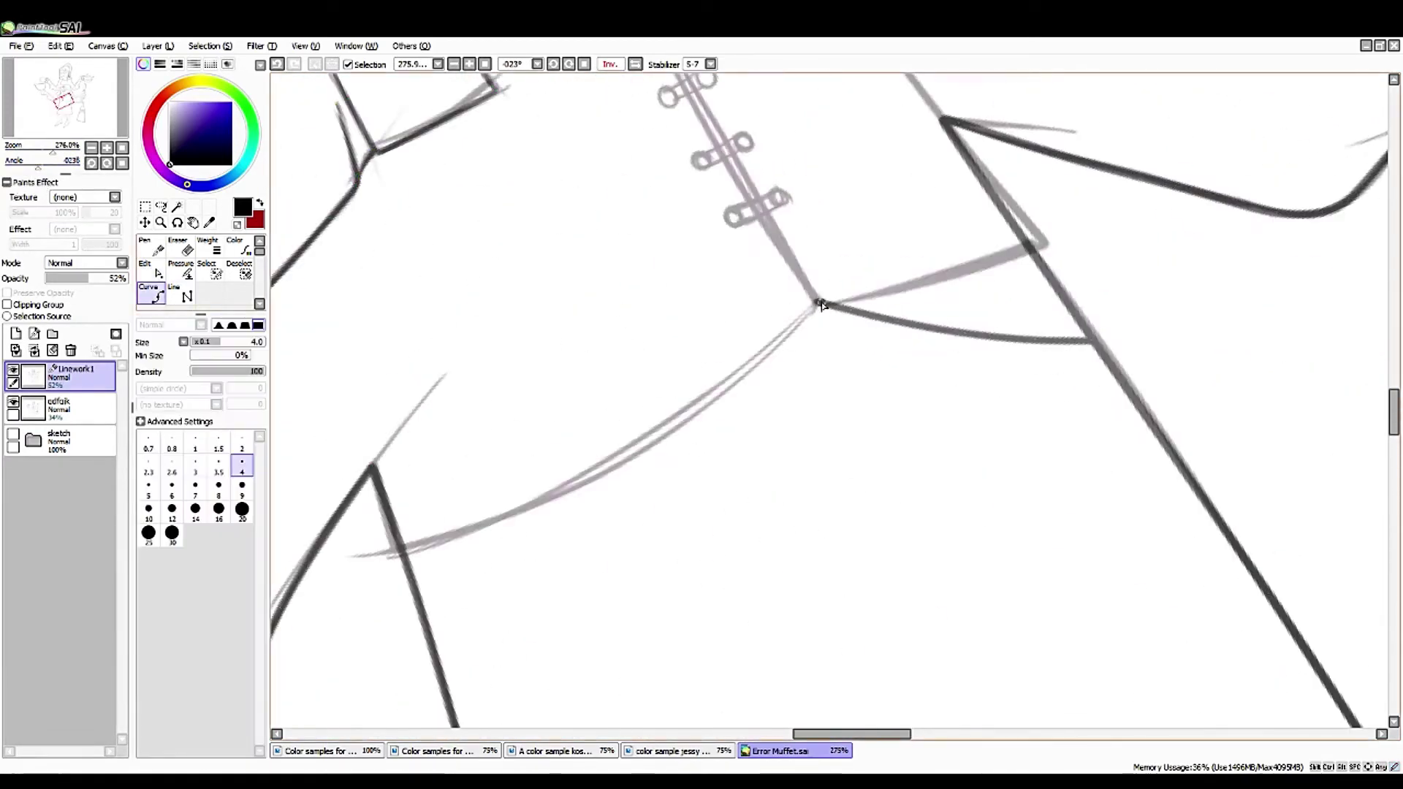
pyautogui.click(787, 408)
pyautogui.click(651, 605)
pyautogui.doubleClick(454, 721)
pyautogui.click(151, 270)
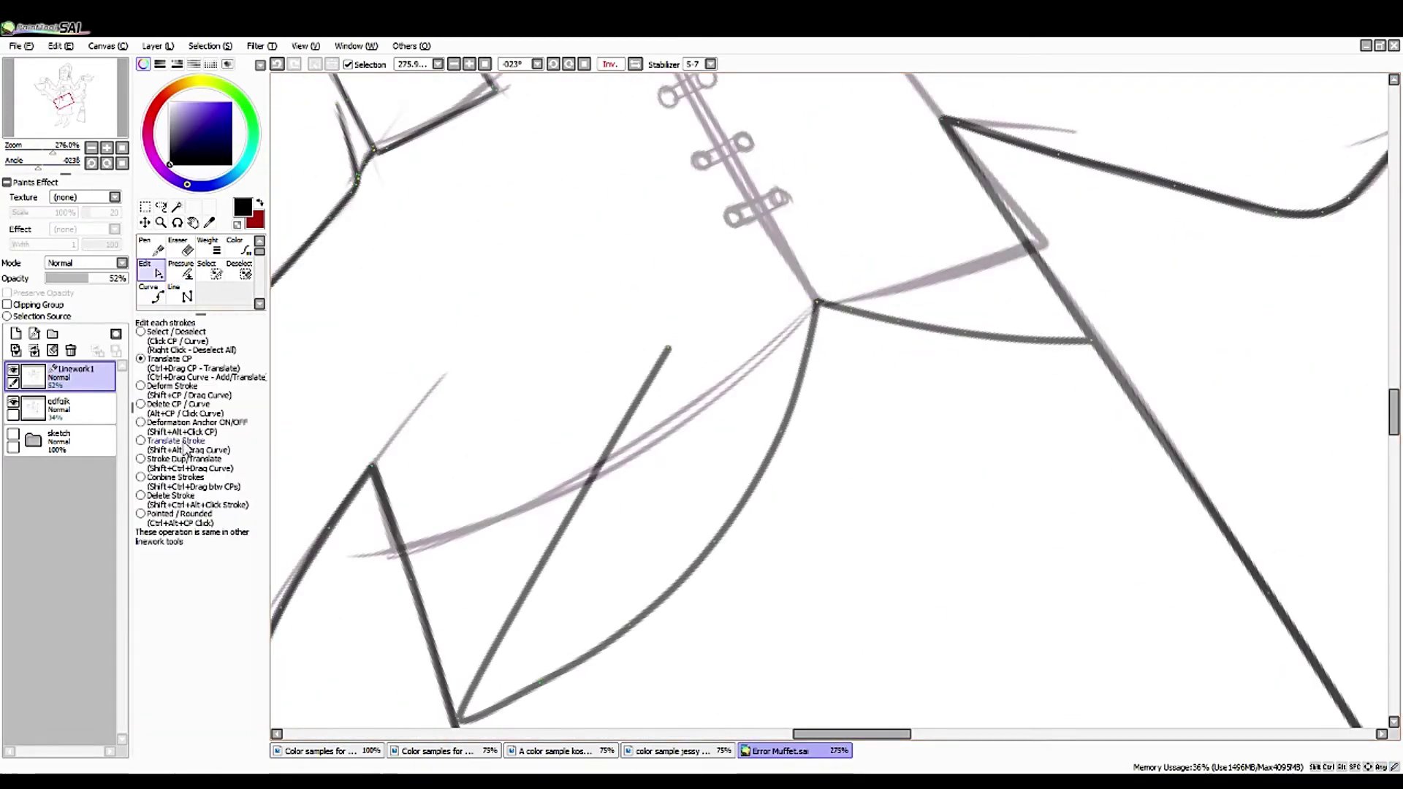
pyautogui.moveTo(388, 511); pyautogui.dragTo(532, 314)
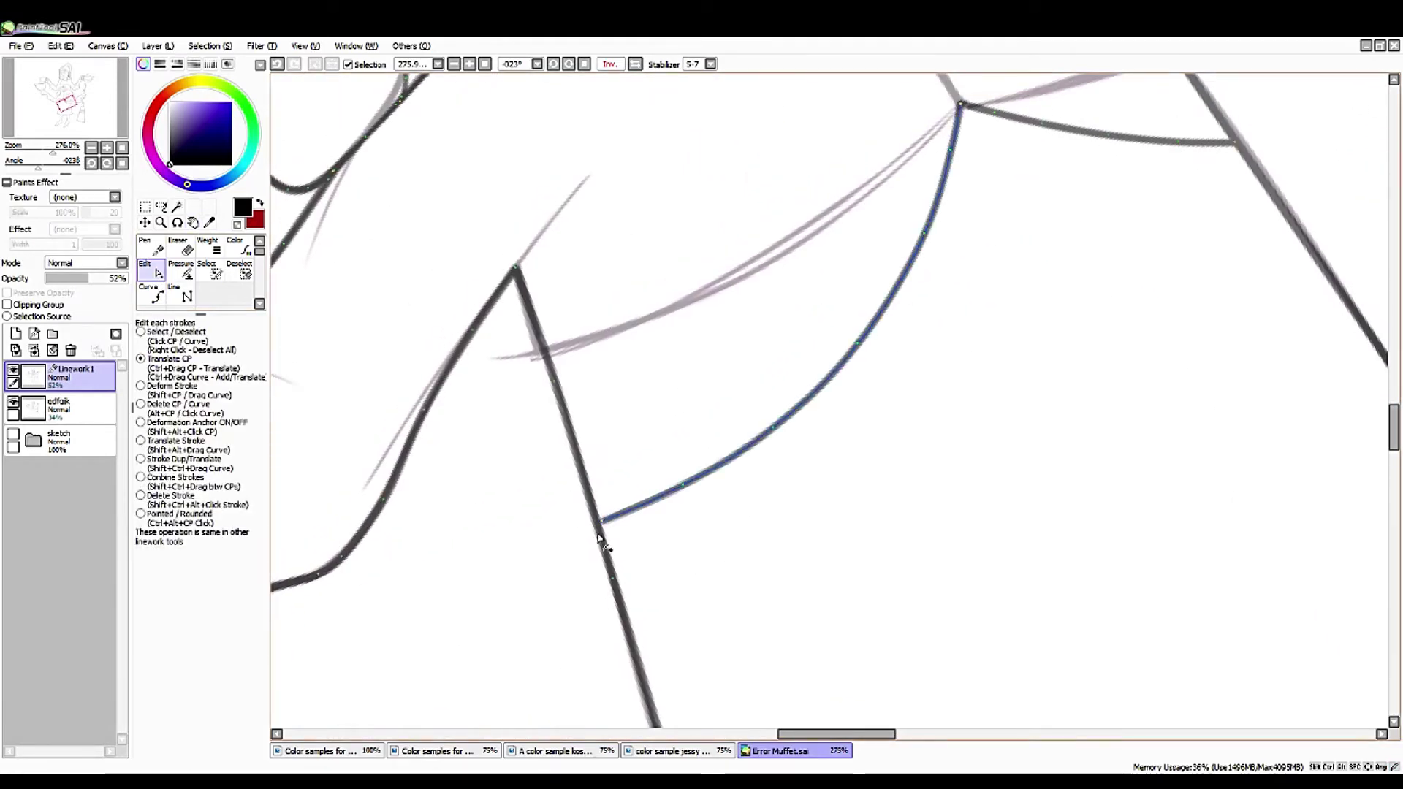
pyautogui.moveTo(598, 537); pyautogui.dragTo(606, 560)
pyautogui.hotkey('ctrl', 'z')
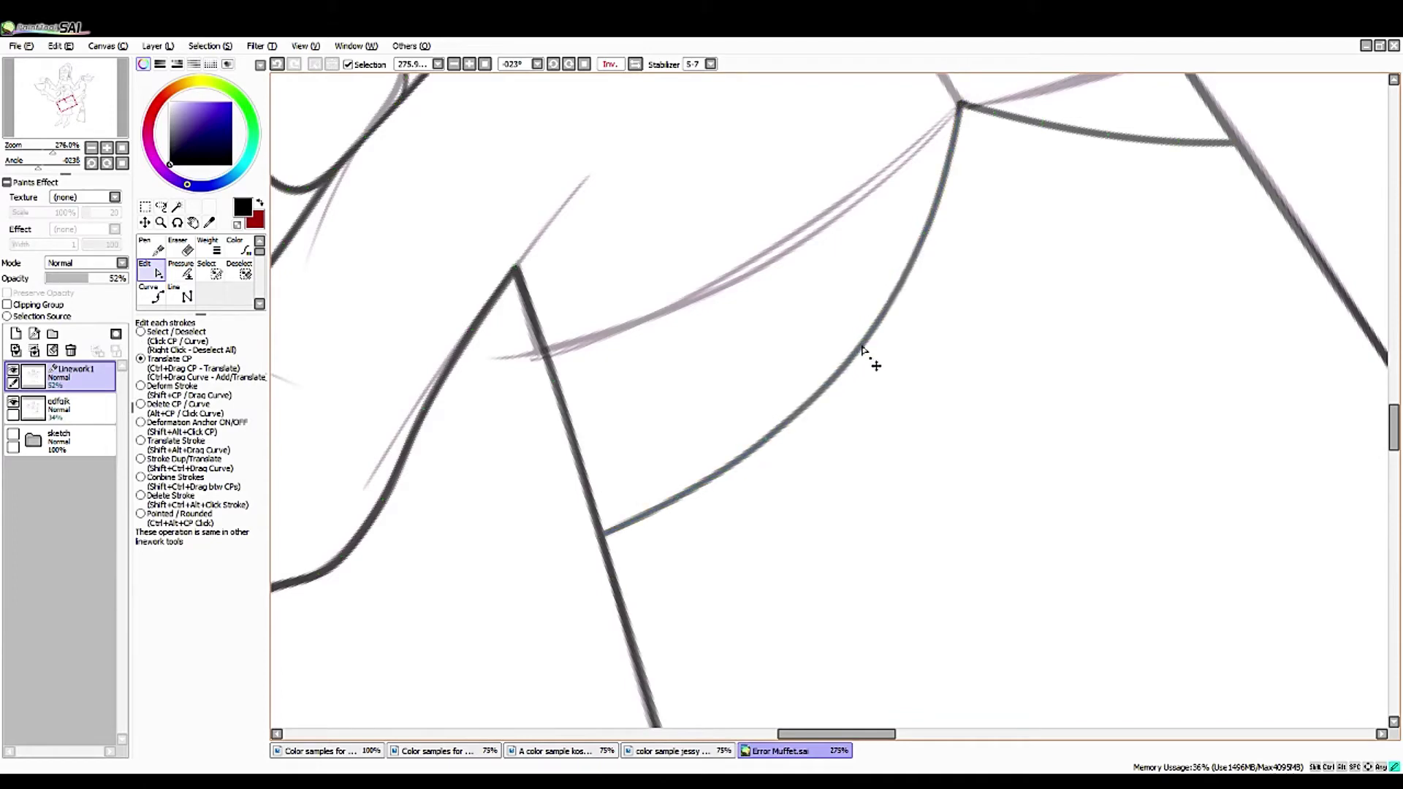
# - Hide the sketch layer and smooth the long right hem curve's control points on the Linework1 layer
pyautogui.click(13, 403)
pyautogui.moveTo(38, 167); pyautogui.dragTo(9, 167)
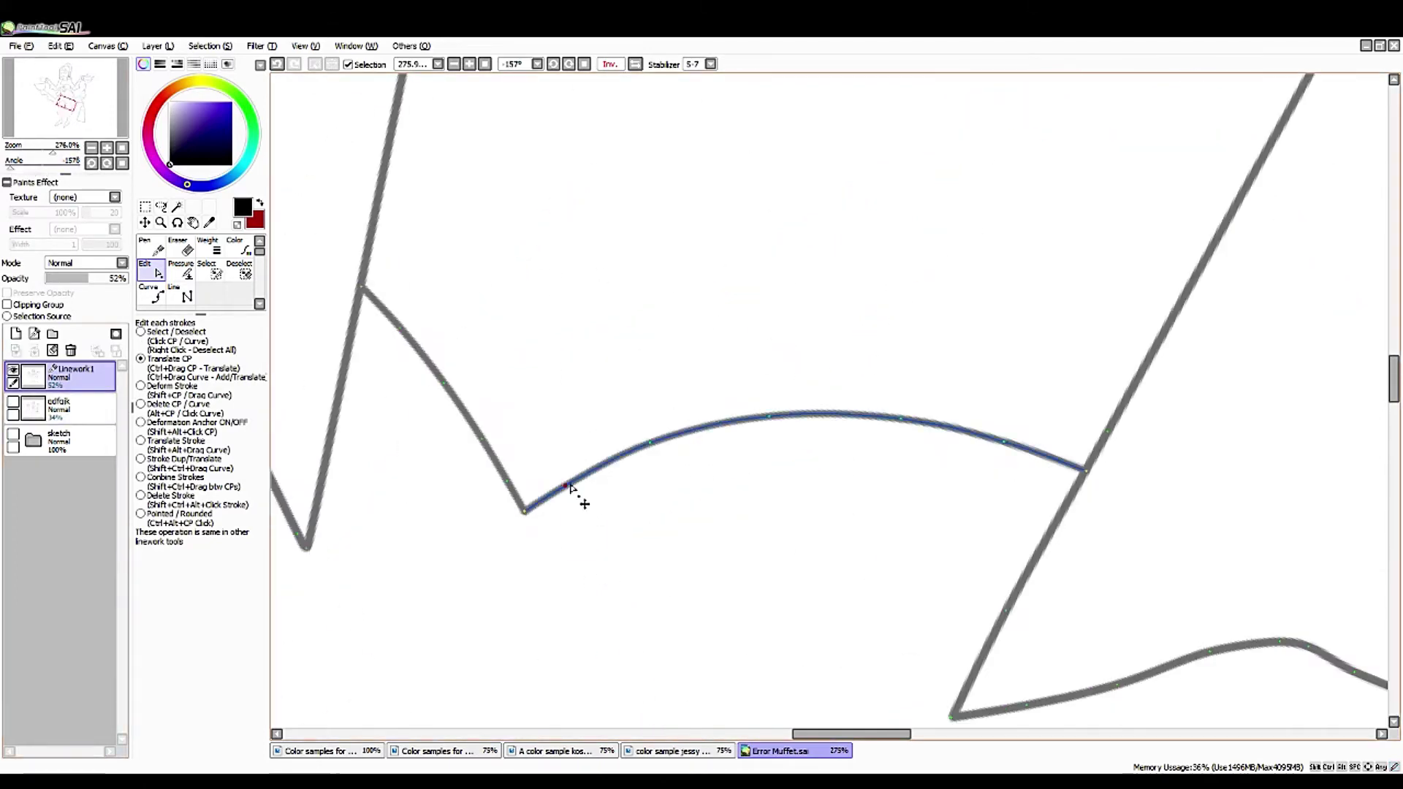
pyautogui.moveTo(770, 417); pyautogui.dragTo(790, 414)
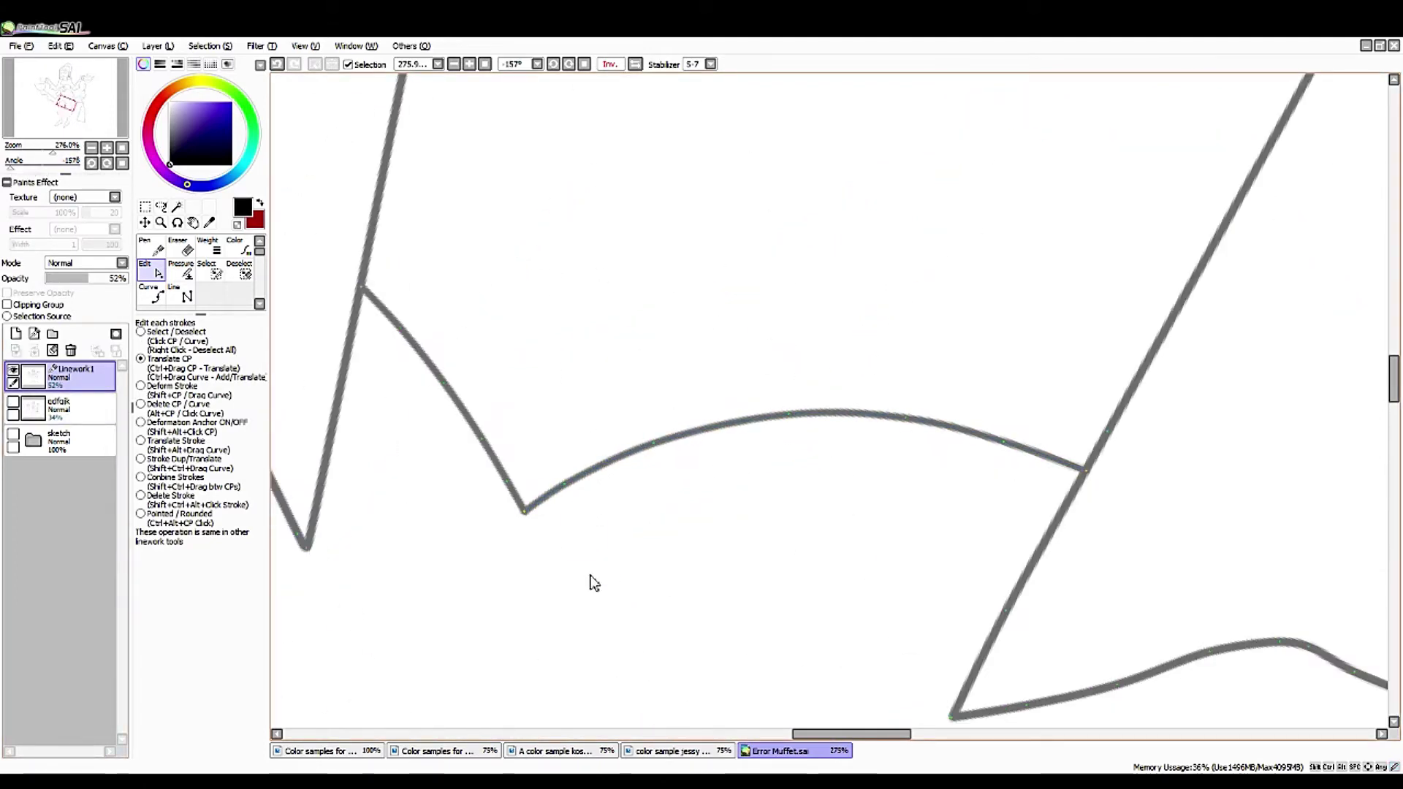
pyautogui.click(73, 408)
pyautogui.click(151, 248)
pyautogui.click(584, 64)
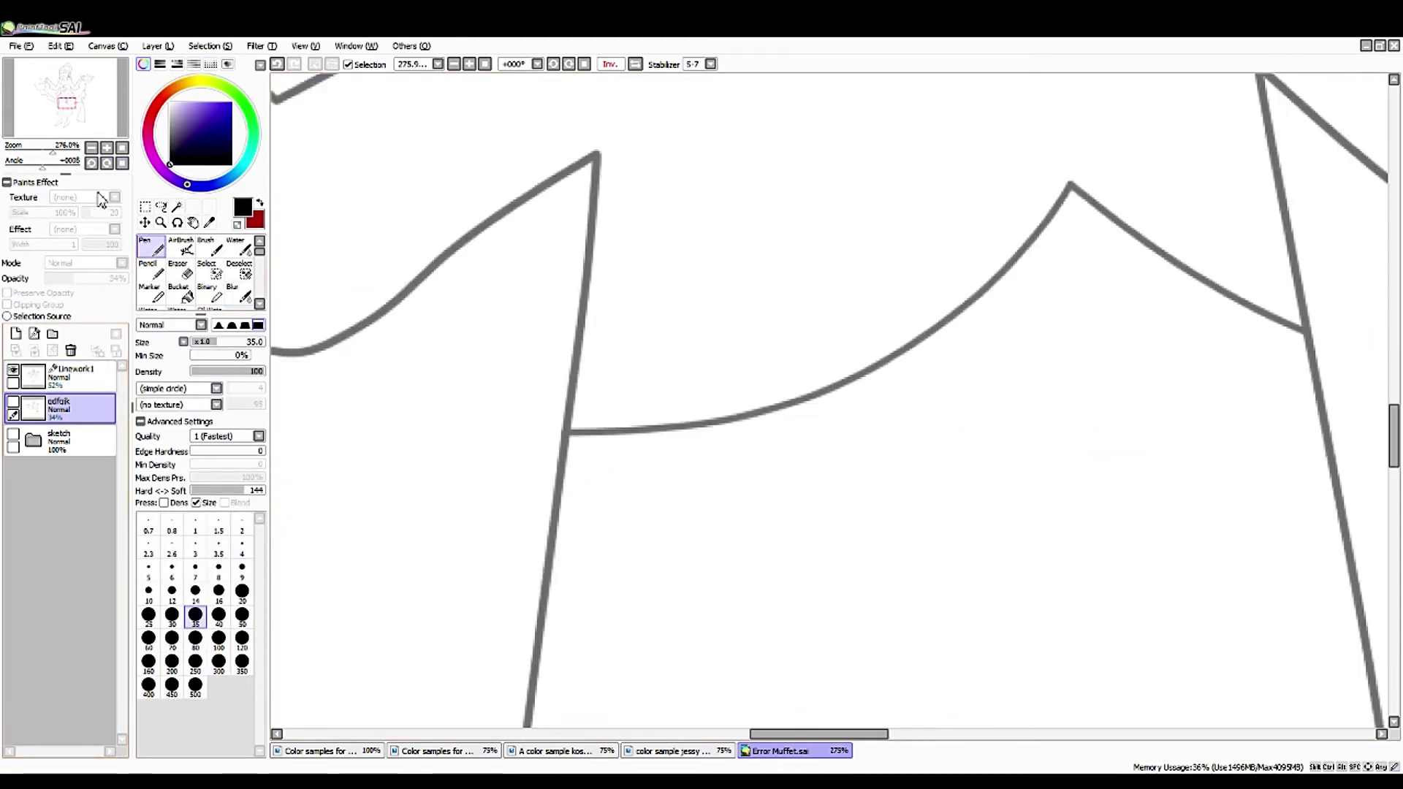
pyautogui.click(636, 64)
pyautogui.click(73, 377)
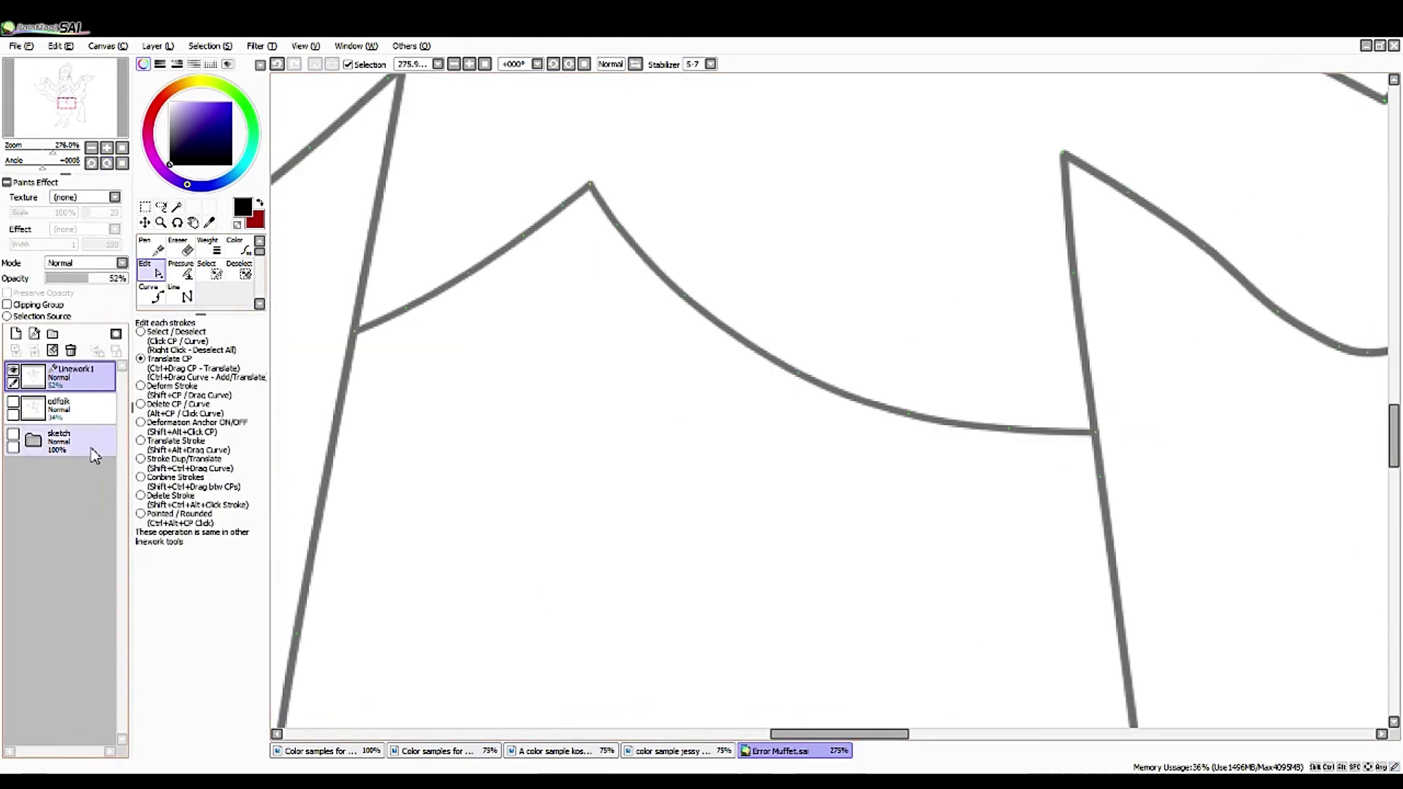
# - Lower the short left hem curve's outer end along the side line and bend its control points into a concave arc
pyautogui.moveTo(358, 332)
pyautogui.mouseDown()
pyautogui.moveTo(335, 470)
pyautogui.moveTo(336, 423)
pyautogui.mouseUp()
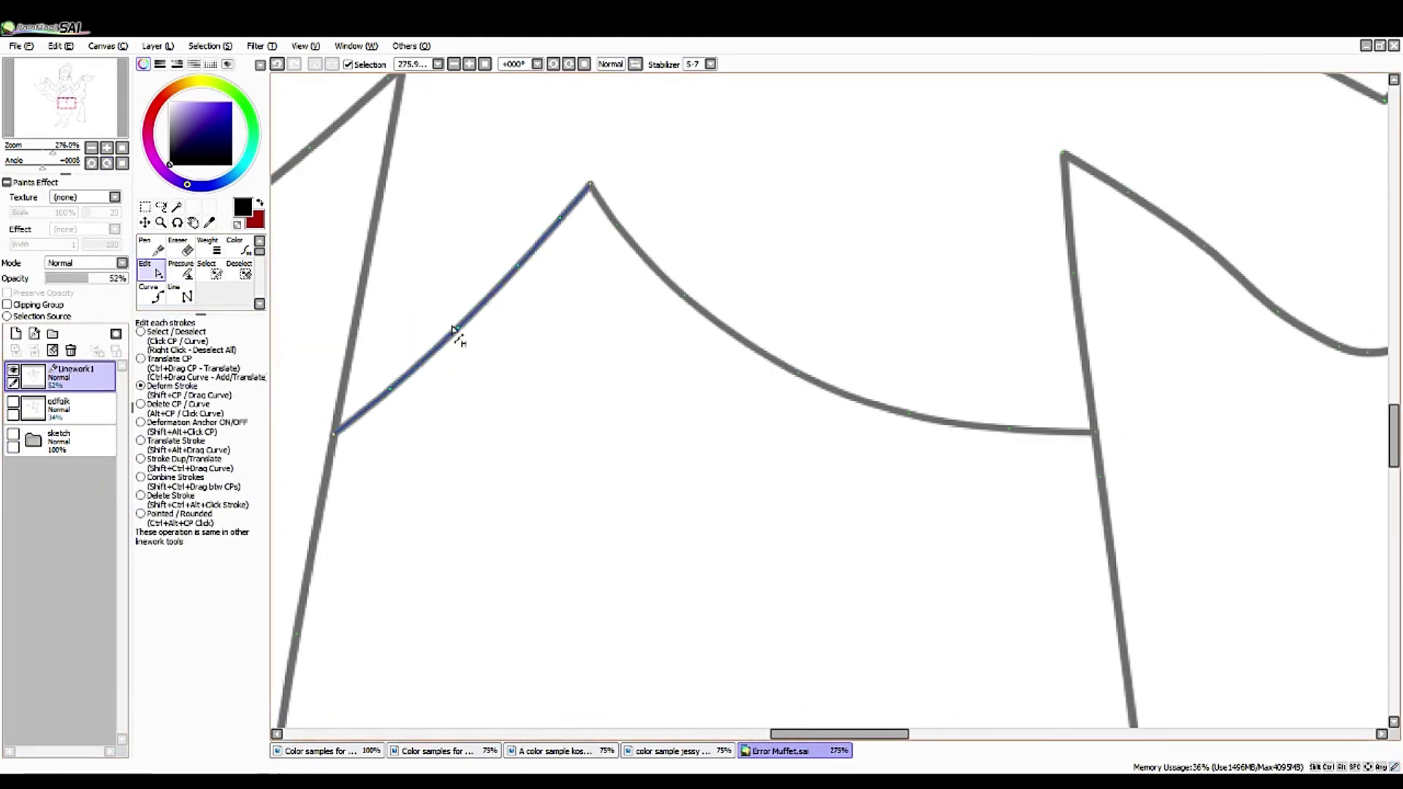
pyautogui.moveTo(461, 332)
pyautogui.mouseDown()
pyautogui.moveTo(469, 369)
pyautogui.moveTo(341, 417)
pyautogui.moveTo(334, 458)
pyautogui.moveTo(385, 414)
pyautogui.moveTo(461, 380)
pyautogui.moveTo(554, 297)
pyautogui.mouseUp()
pyautogui.moveTo(358, 422)
pyautogui.mouseDown()
pyautogui.moveTo(400, 418)
pyautogui.moveTo(448, 399)
pyautogui.moveTo(504, 350)
pyautogui.mouseUp()
pyautogui.moveTo(568, 238); pyautogui.dragTo(524, 318)
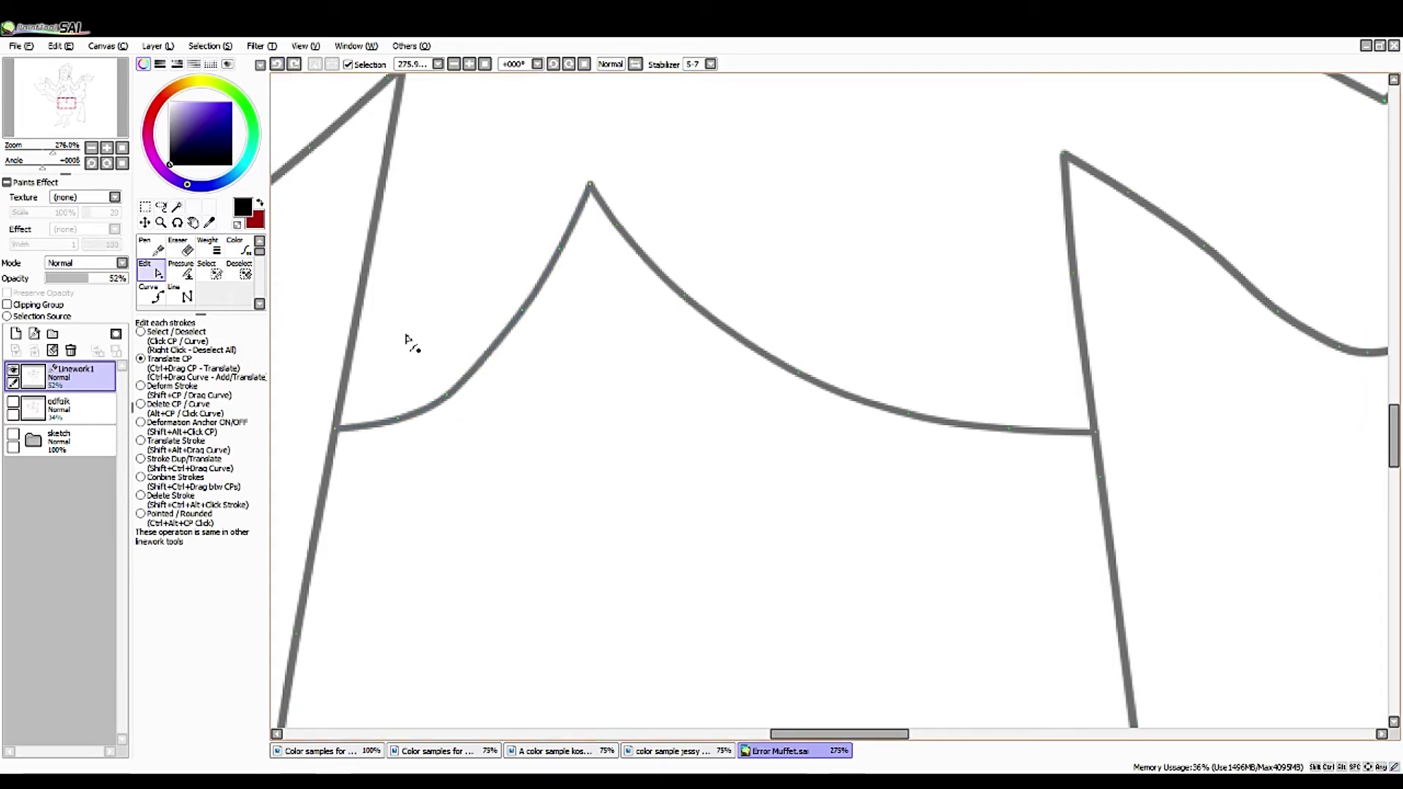
pyautogui.moveTo(406, 338)
pyautogui.mouseDown()
pyautogui.moveTo(448, 395)
pyautogui.moveTo(510, 334)
pyautogui.mouseUp()
pyautogui.click(635, 65)
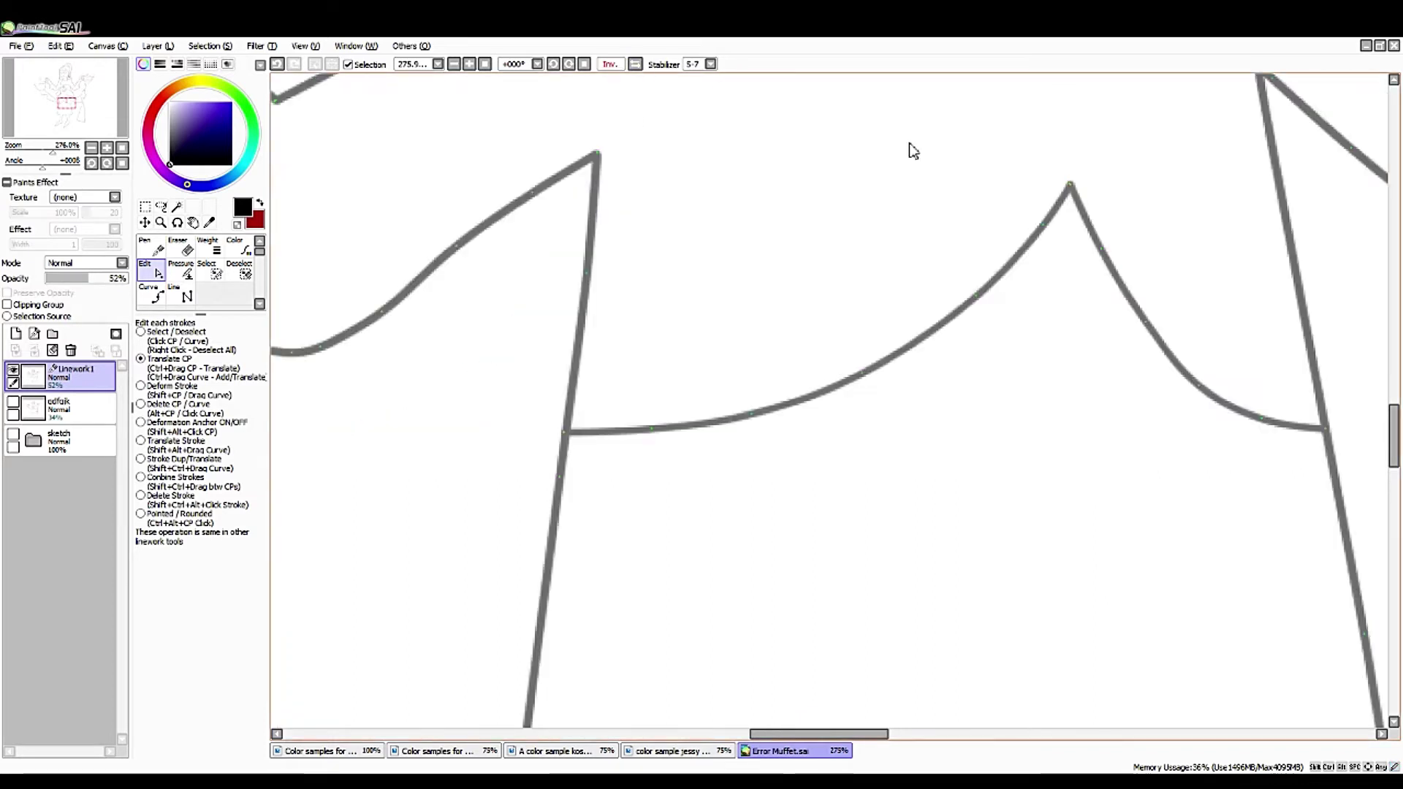
pyautogui.moveTo(1323, 431); pyautogui.dragTo(1129, 309)
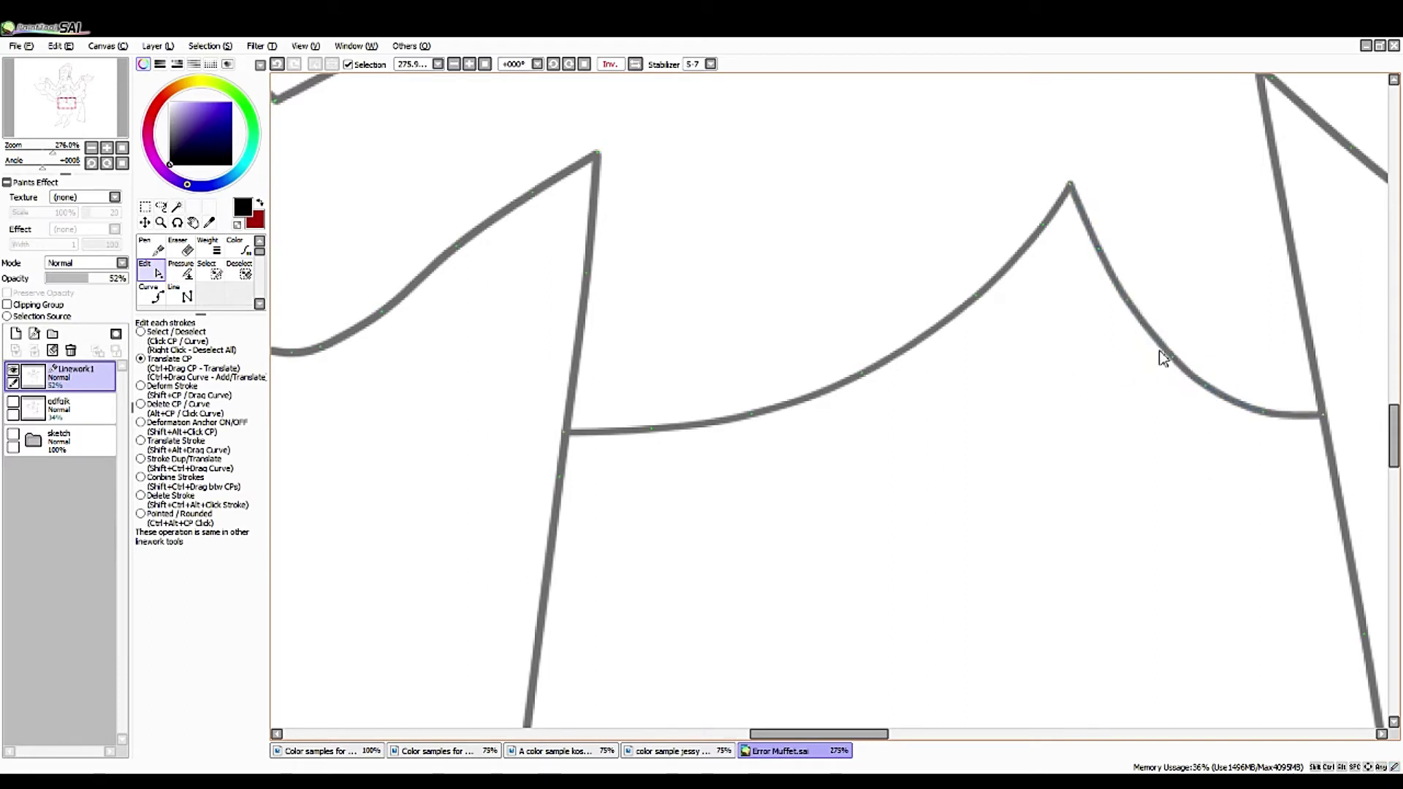
# - Delete the short left hem curve between the seam's bottom point and the left side line
pyautogui.click(609, 63)
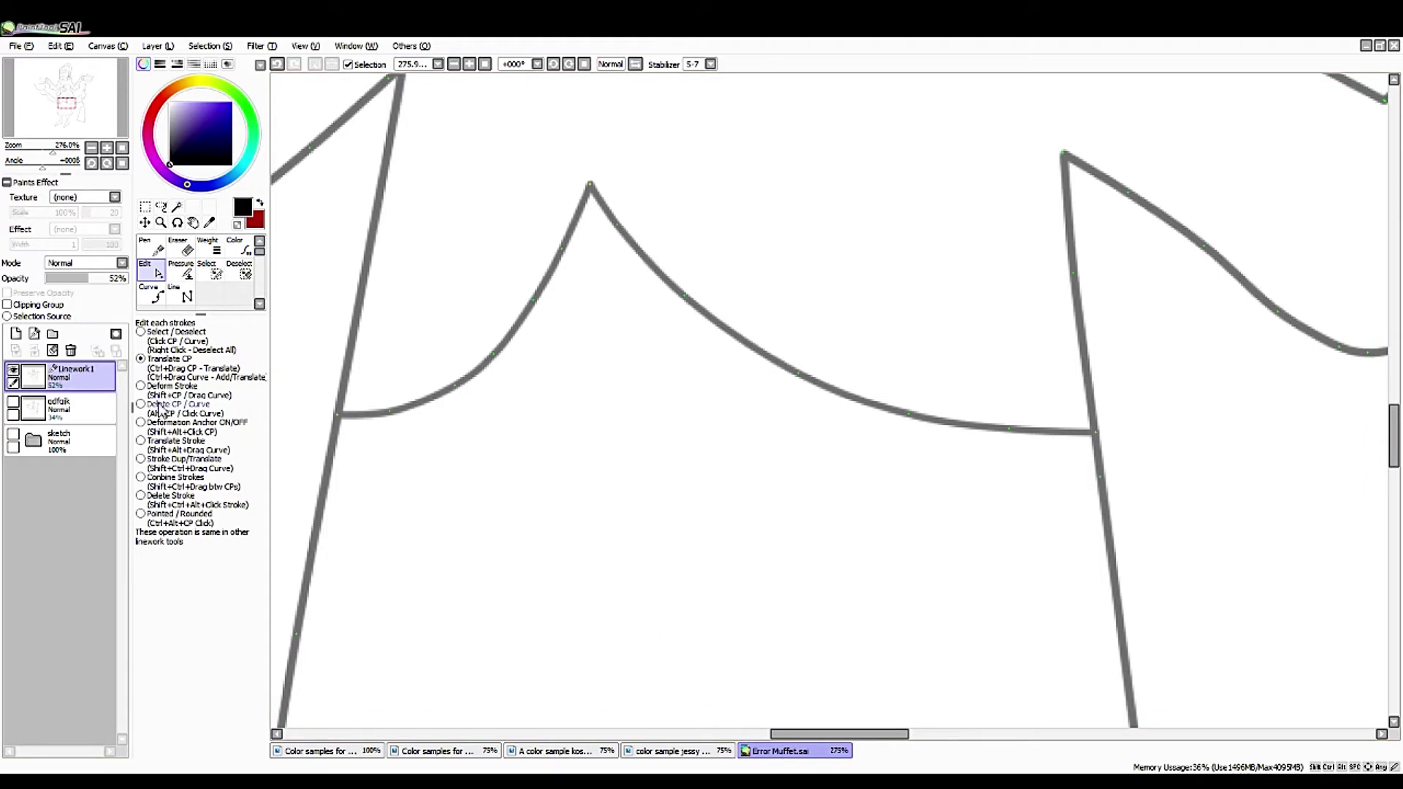
pyautogui.click(387, 411)
pyautogui.click(151, 294)
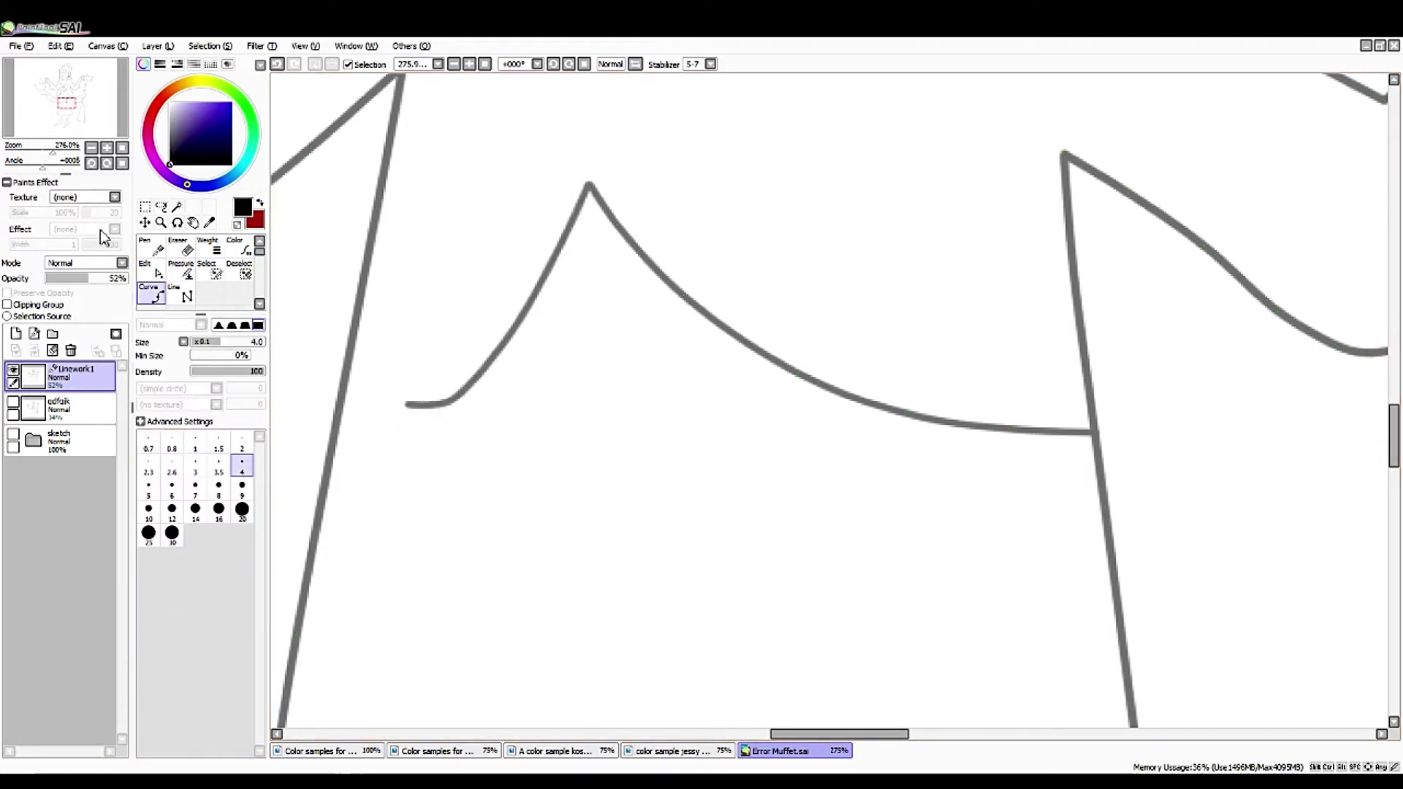
pyautogui.click(158, 274)
# - Draw a straight line between the two side lines just below the hem with the Line tool at size 5
pyautogui.click(180, 295)
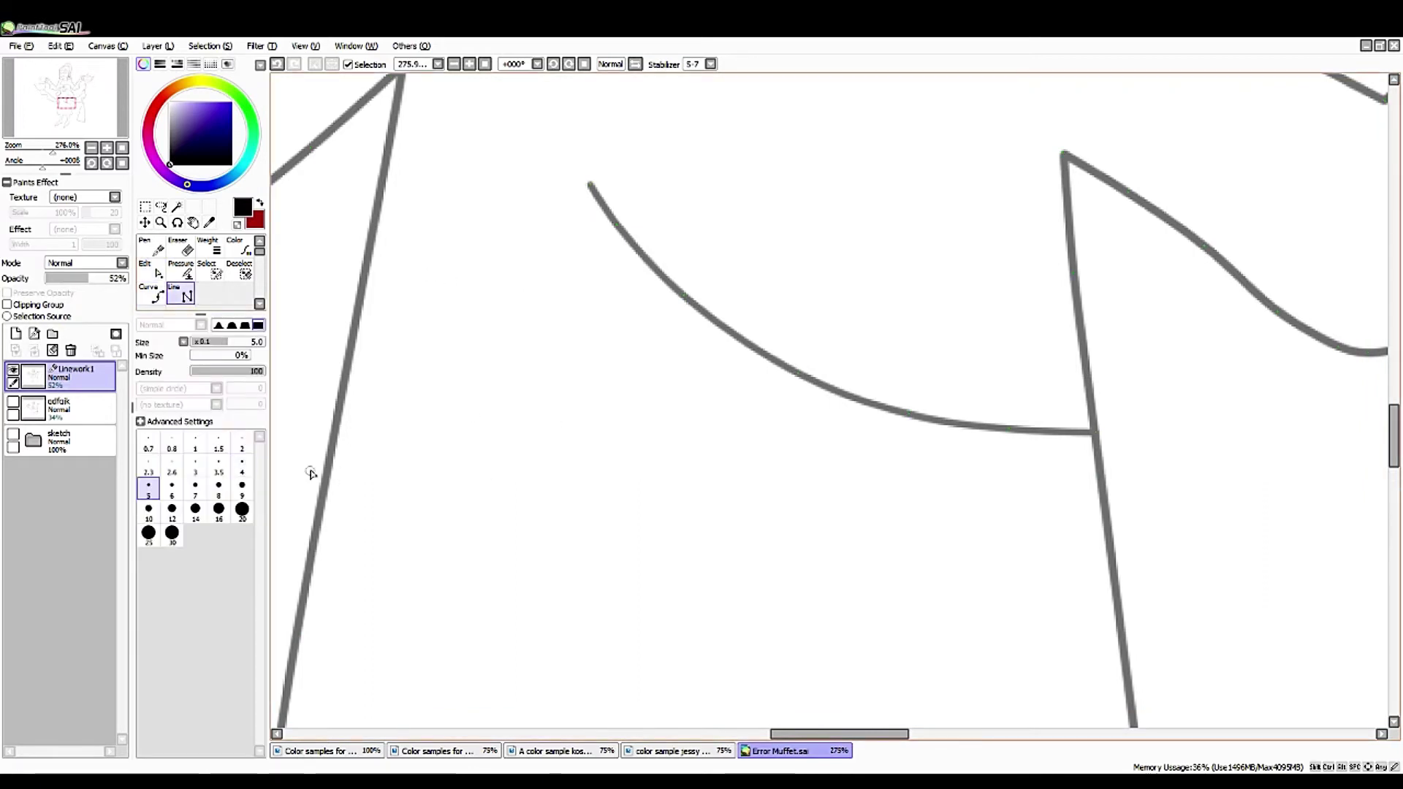
pyautogui.click(1107, 440)
pyautogui.click(336, 447)
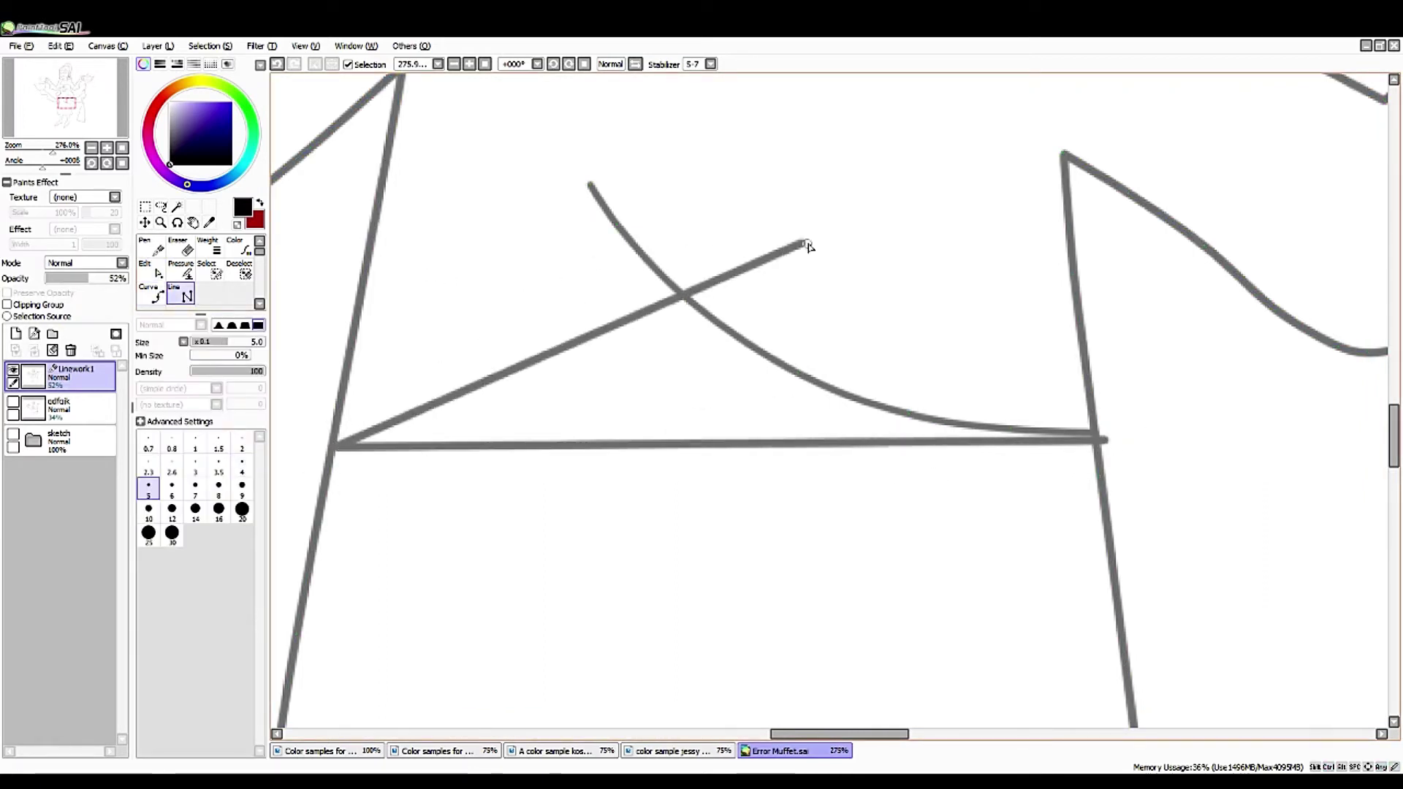
pyautogui.rightClick(695, 278)
# - Redraw the short left hem curve down to the straight line with the Curve tool at size 4 and smooth its control points
pyautogui.press('c')
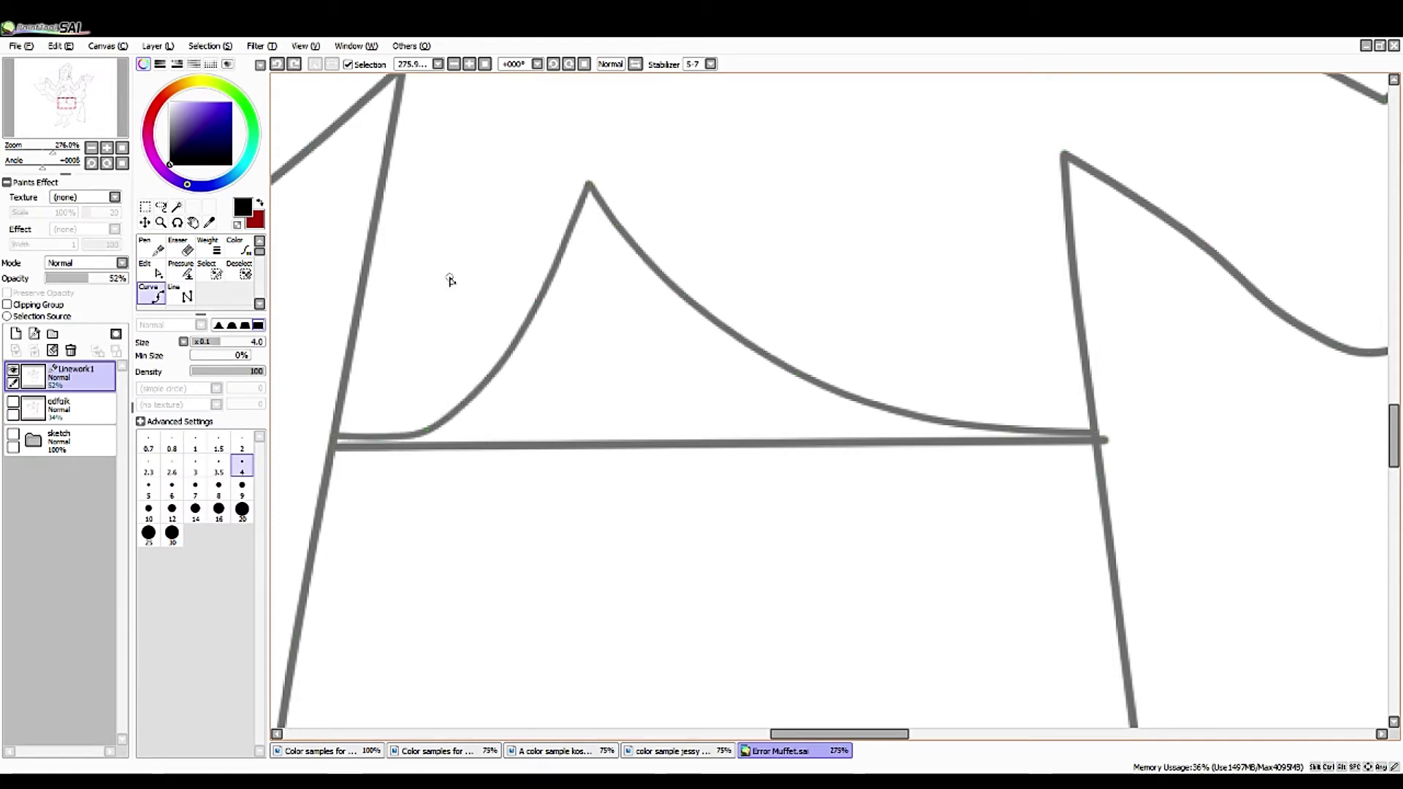
pyautogui.click(154, 271)
pyautogui.click(313, 407)
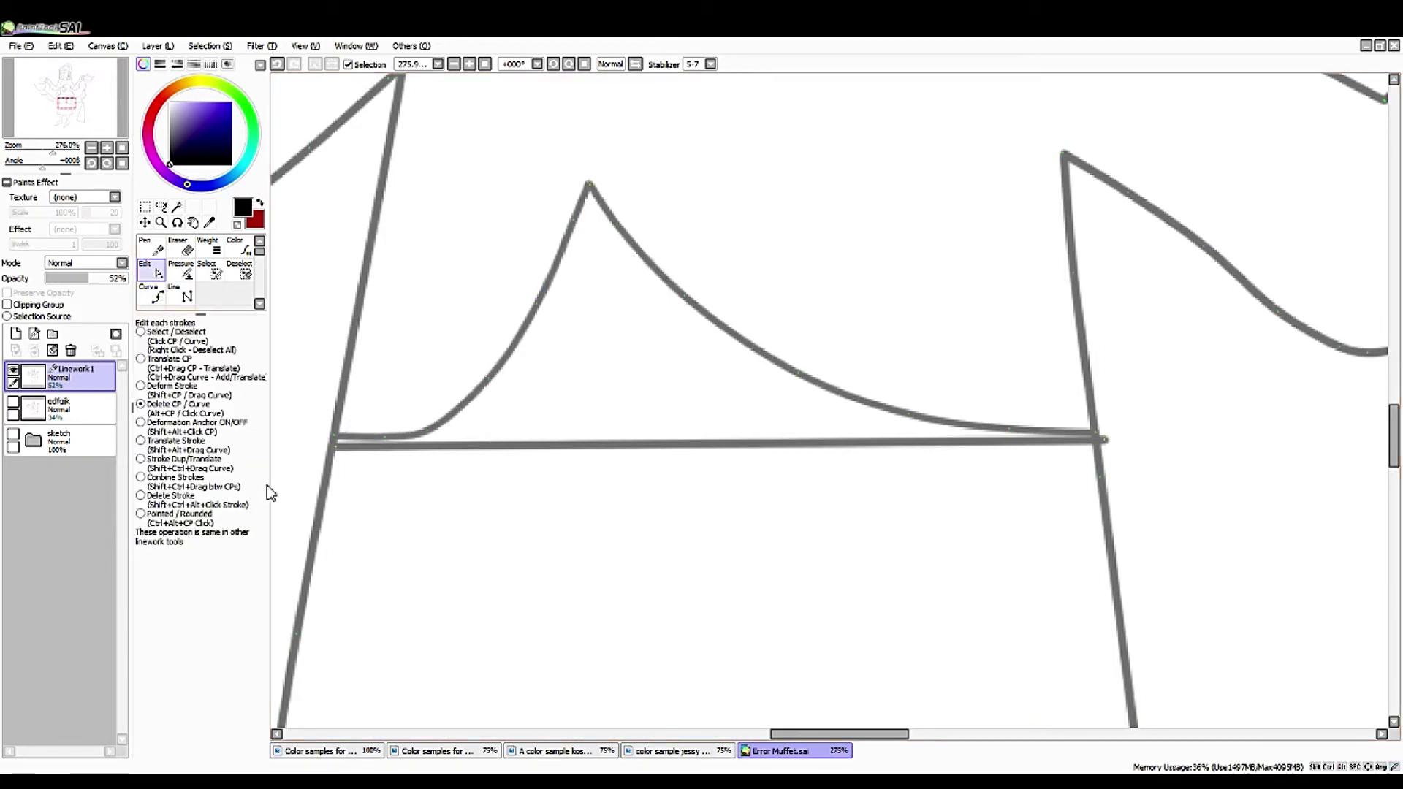
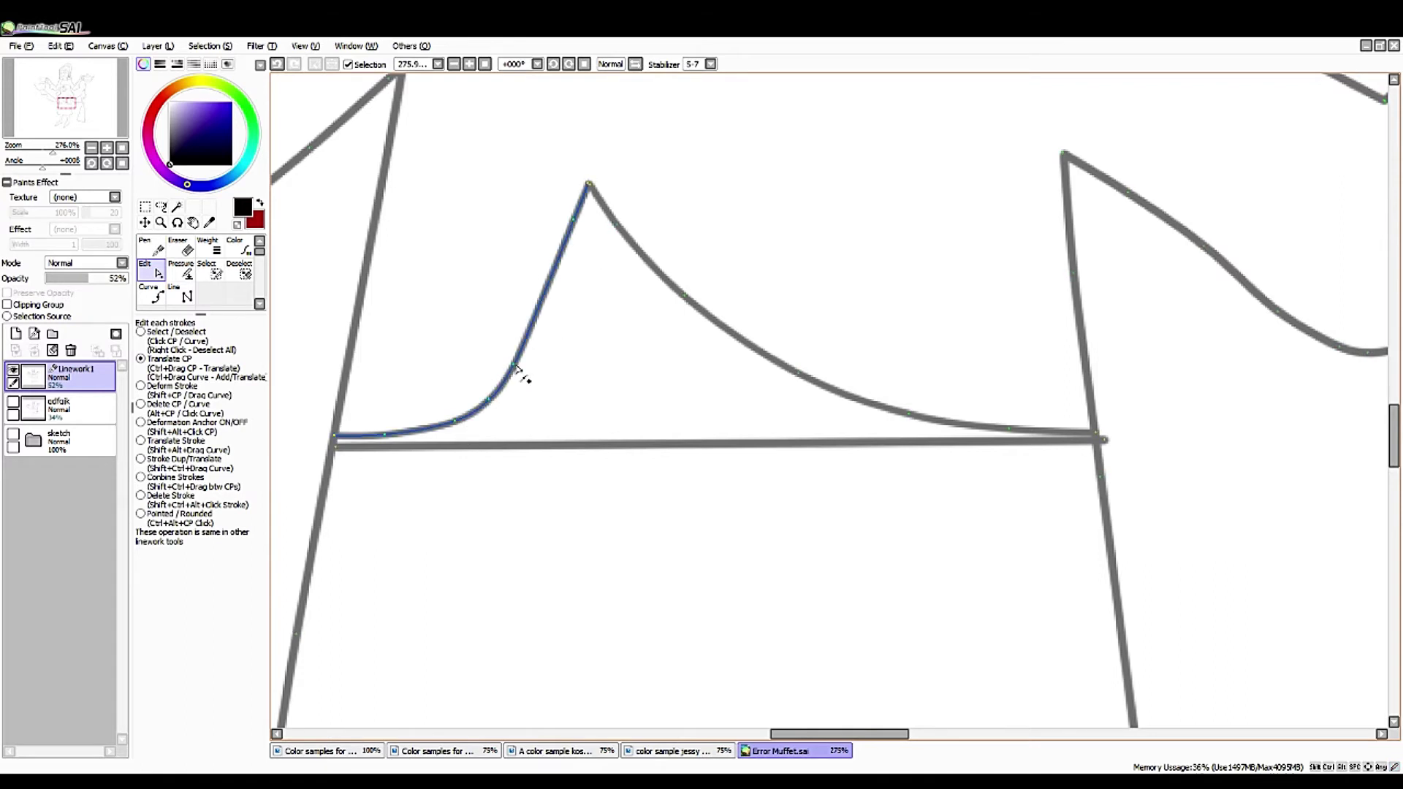
pyautogui.press('h')
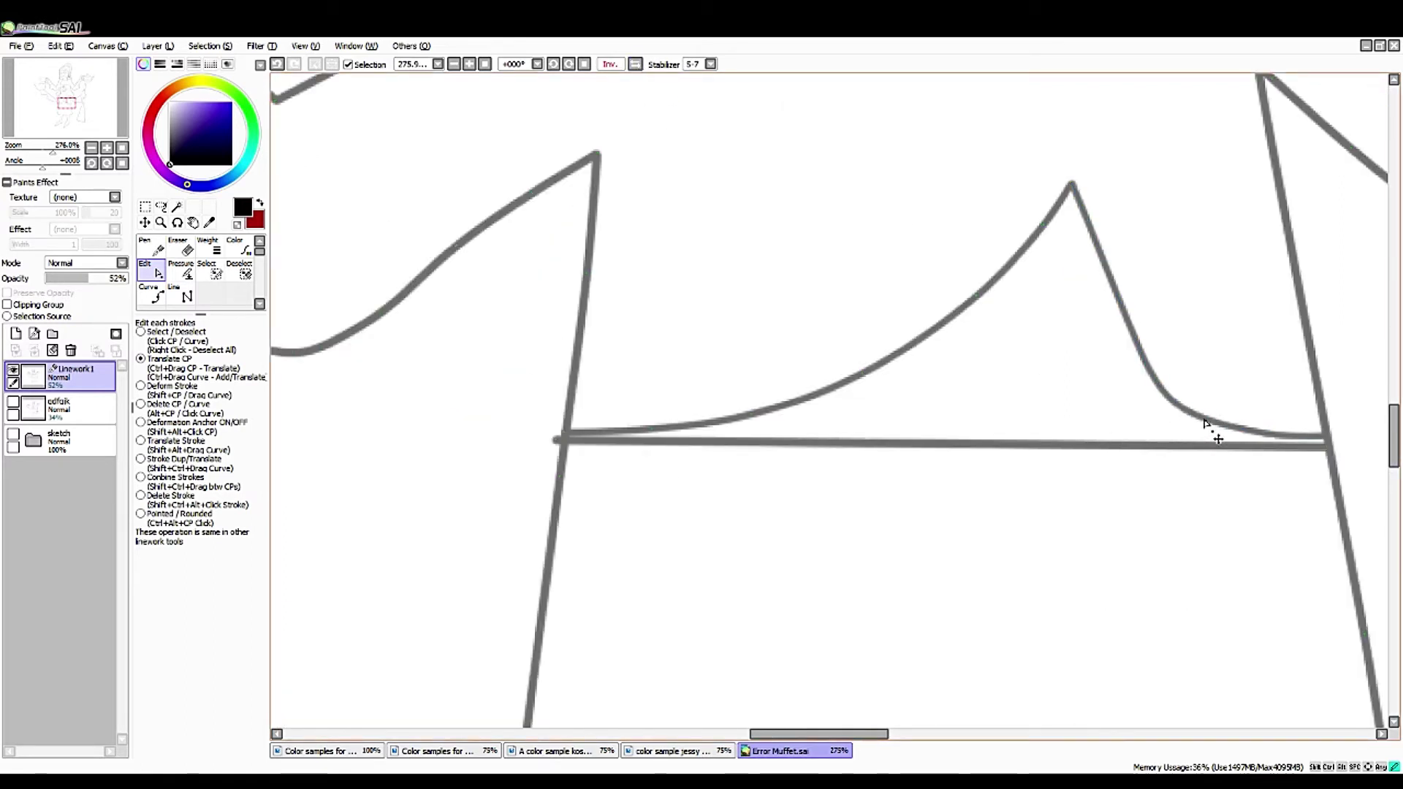
pyautogui.click(1142, 378)
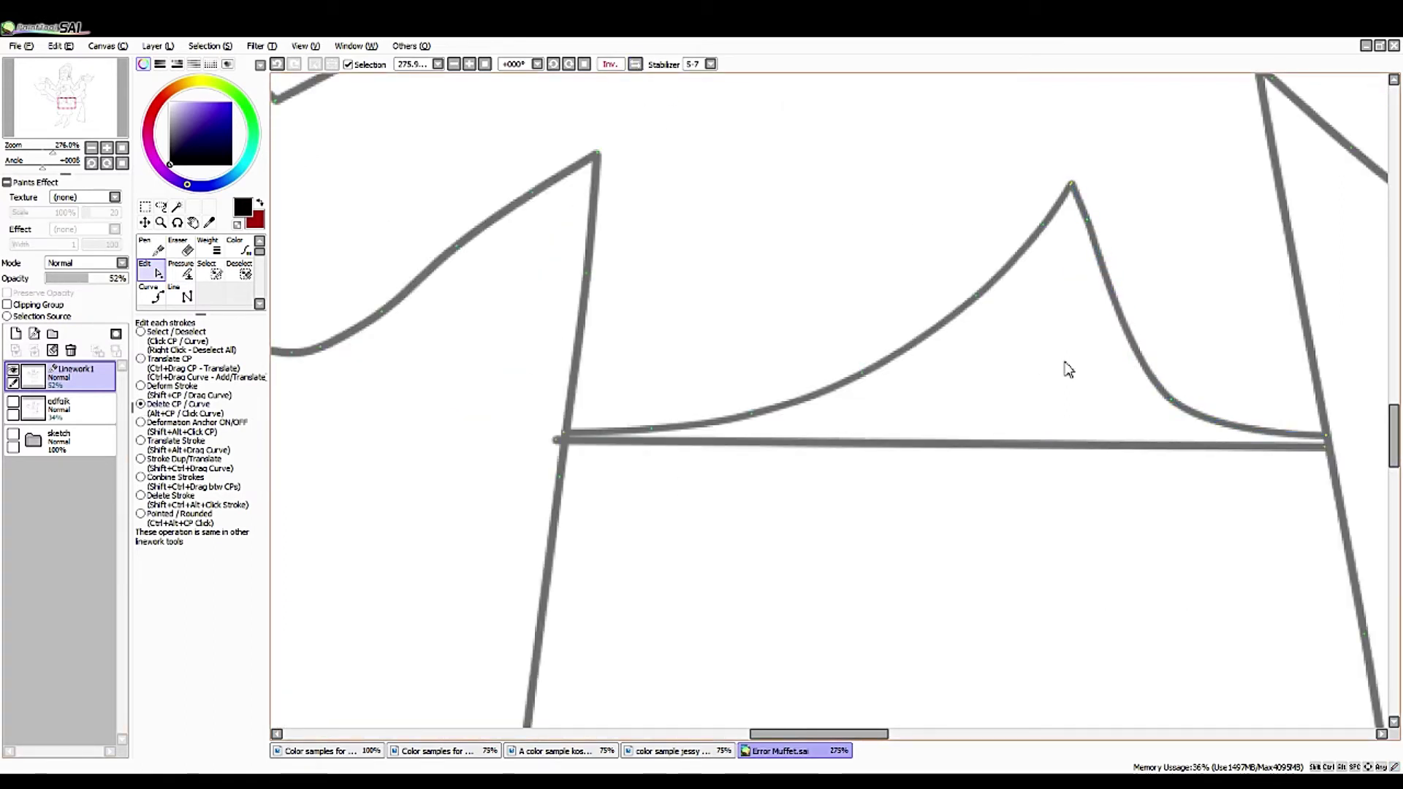
# - Remove the extra control point from the shorter side of the pointed waist curve and bend that side into a smooth arc
pyautogui.moveTo(1069, 365); pyautogui.dragTo(875, 314)
pyautogui.press('ctrl')
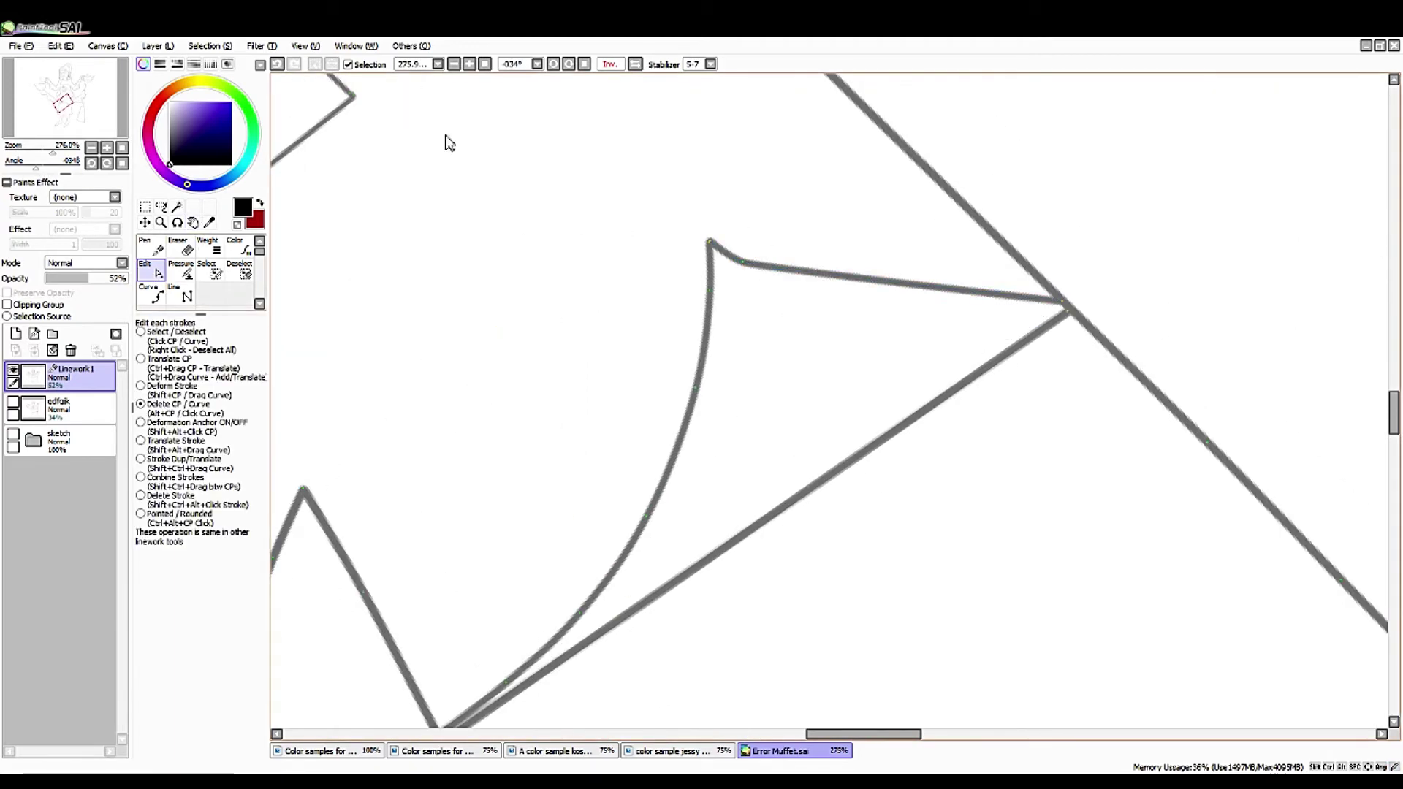
pyautogui.moveTo(917, 359); pyautogui.dragTo(930, 313)
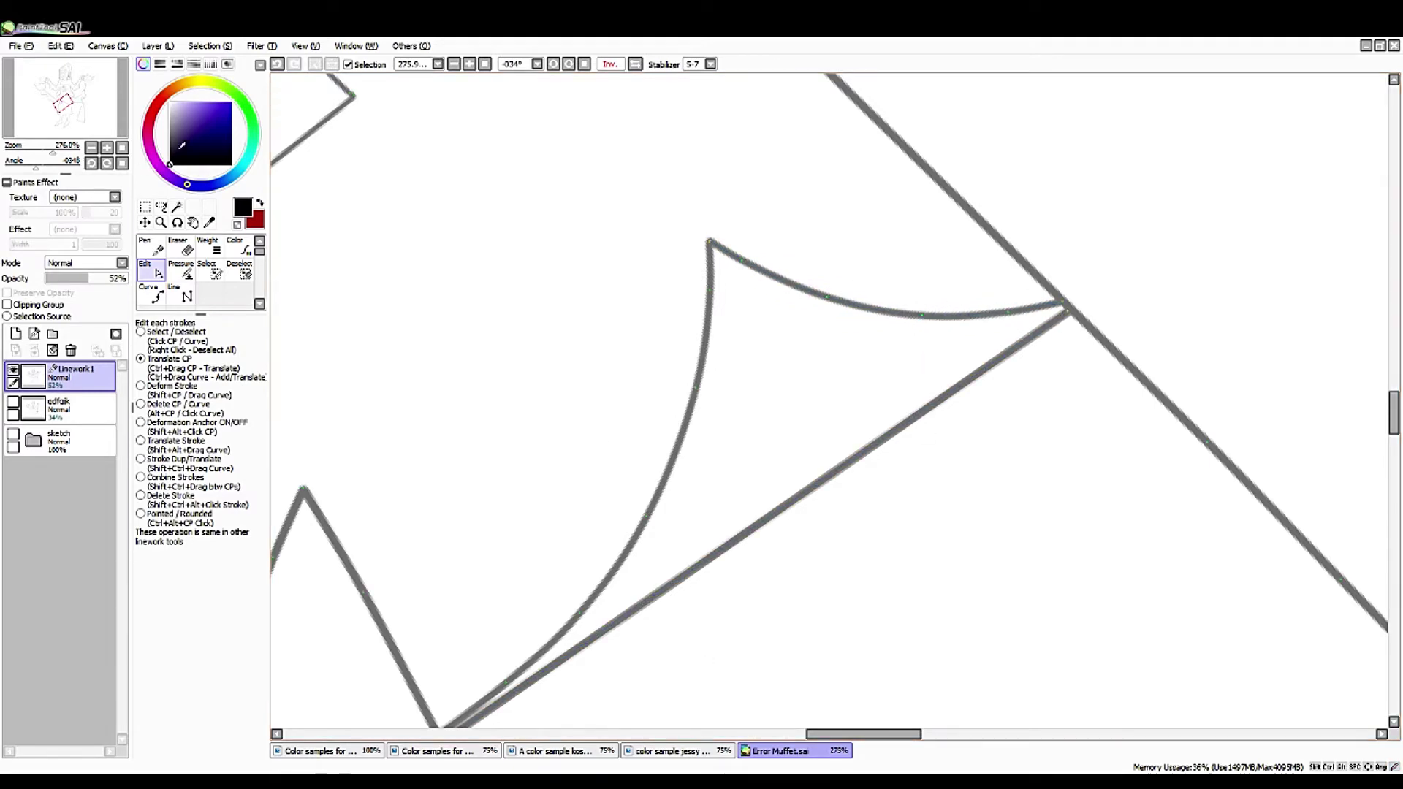
# - Delete the straight horizontal stroke beneath the pointed waist curves and show the sketch layer directly below Linework1
pyautogui.press('Home')
pyautogui.scroll(3, 834, 402)
pyautogui.click(151, 294)
pyautogui.click(151, 270)
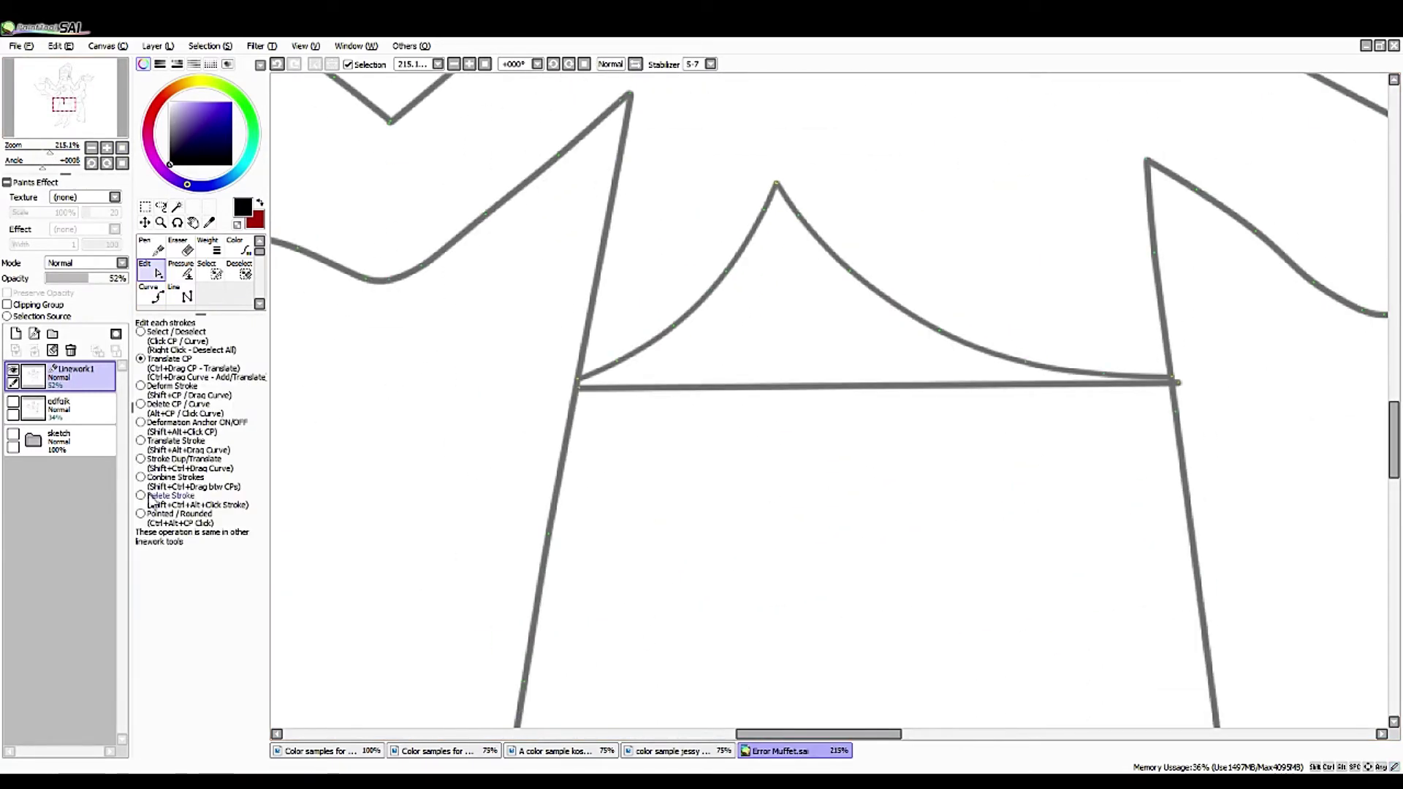
pyautogui.click(751, 387)
pyautogui.click(13, 401)
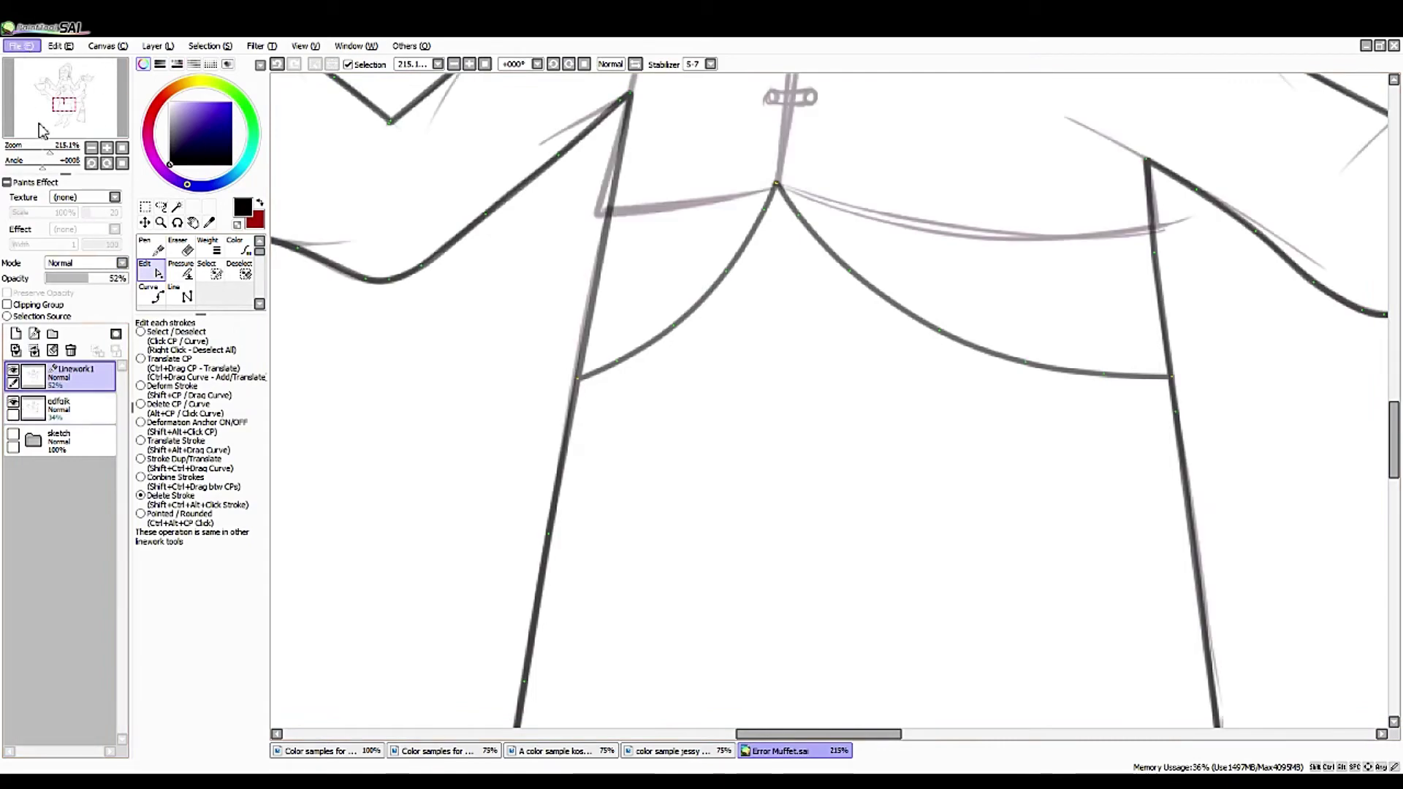
# - Try to ink the fold line branching from the underside of the sleeve's narrow crease
pyautogui.moveTo(71, 93)
pyautogui.mouseDown()
pyautogui.moveTo(72, 126)
pyautogui.moveTo(70, 98)
pyautogui.mouseUp()
pyautogui.moveTo(51, 152); pyautogui.dragTo(64, 149)
pyautogui.click(152, 247)
pyautogui.moveTo(601, 485); pyautogui.dragTo(870, 171)
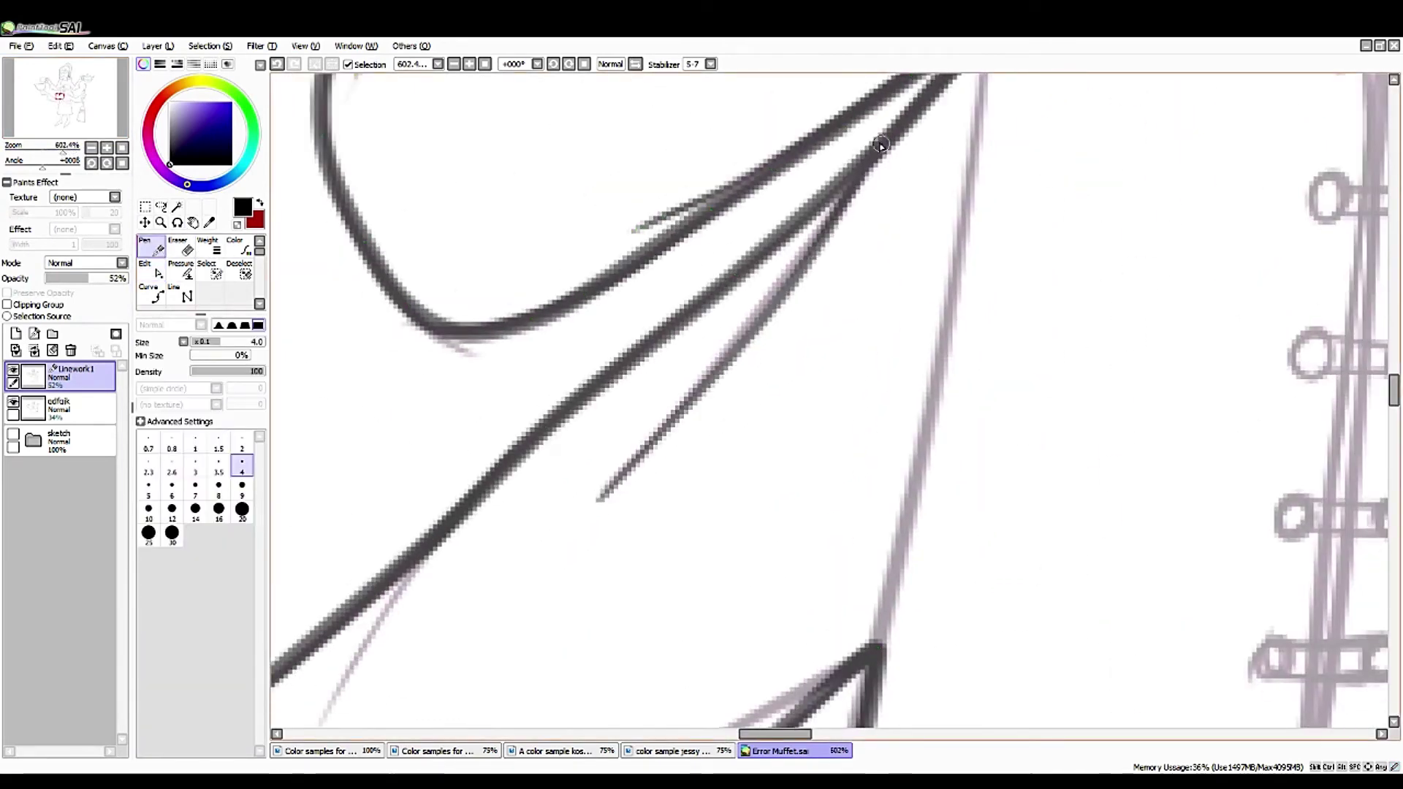
pyautogui.hotkey('ctrl', 'z')
# - Move the control points of the sleeve's lower contour so its bends follow the sketched fold marks
pyautogui.moveTo(561, 417); pyautogui.dragTo(606, 250)
pyautogui.click(151, 270)
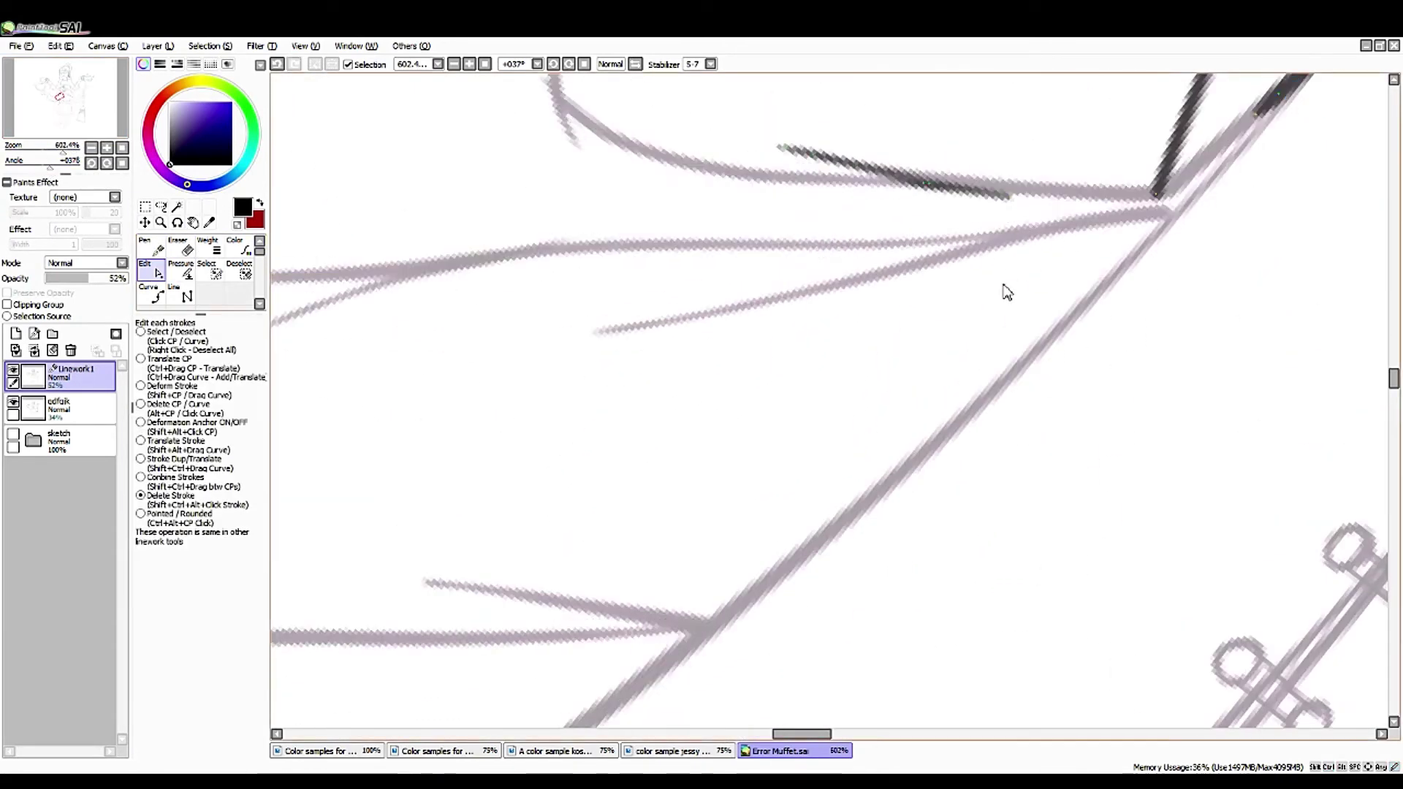
pyautogui.moveTo(1046, 245)
pyautogui.mouseDown()
pyautogui.moveTo(1009, 244)
pyautogui.moveTo(1175, 219)
pyautogui.moveTo(1131, 222)
pyautogui.mouseUp()
pyautogui.moveTo(436, 267)
pyautogui.mouseDown()
pyautogui.moveTo(579, 244)
pyautogui.moveTo(463, 267)
pyautogui.mouseUp()
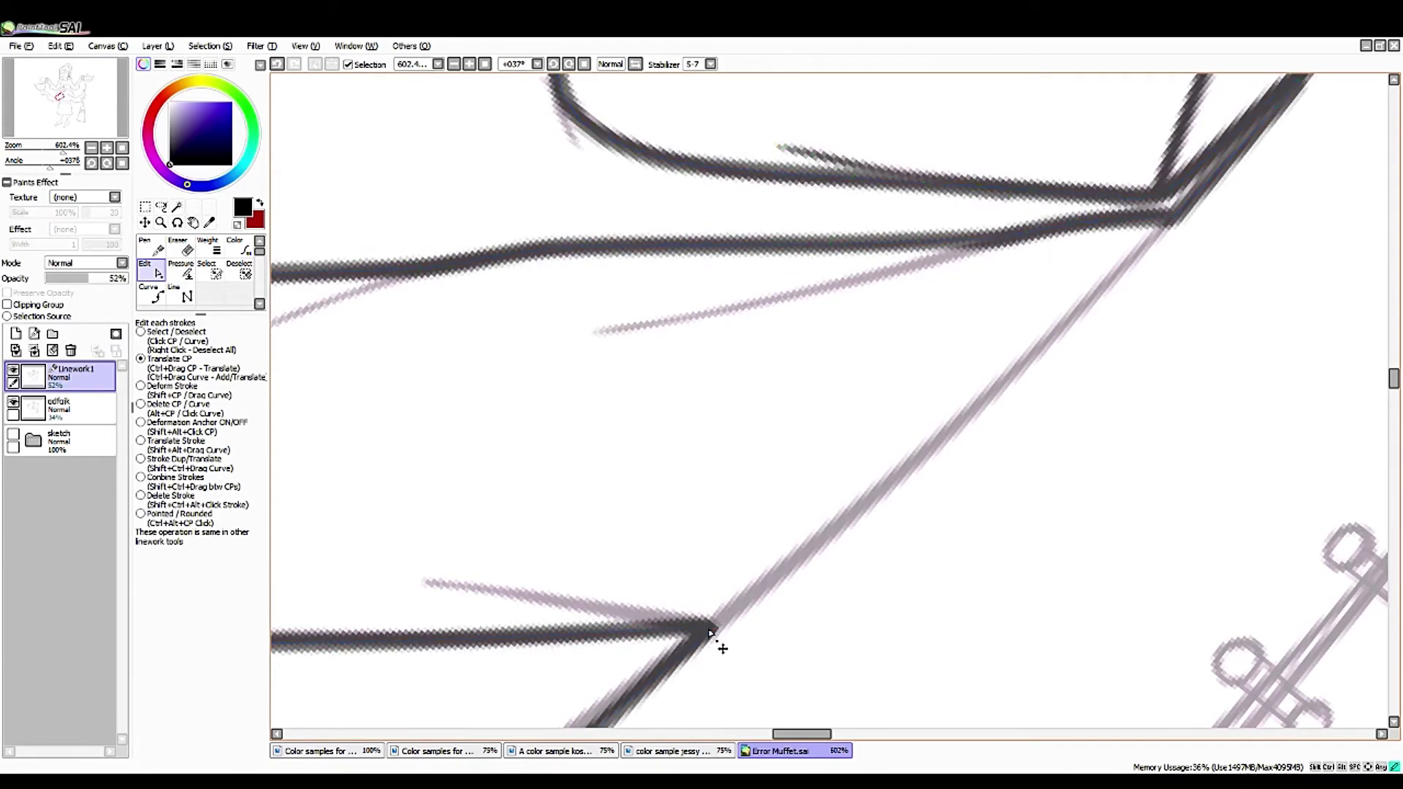
pyautogui.press('space')
pyautogui.moveTo(390, 700); pyautogui.dragTo(667, 304)
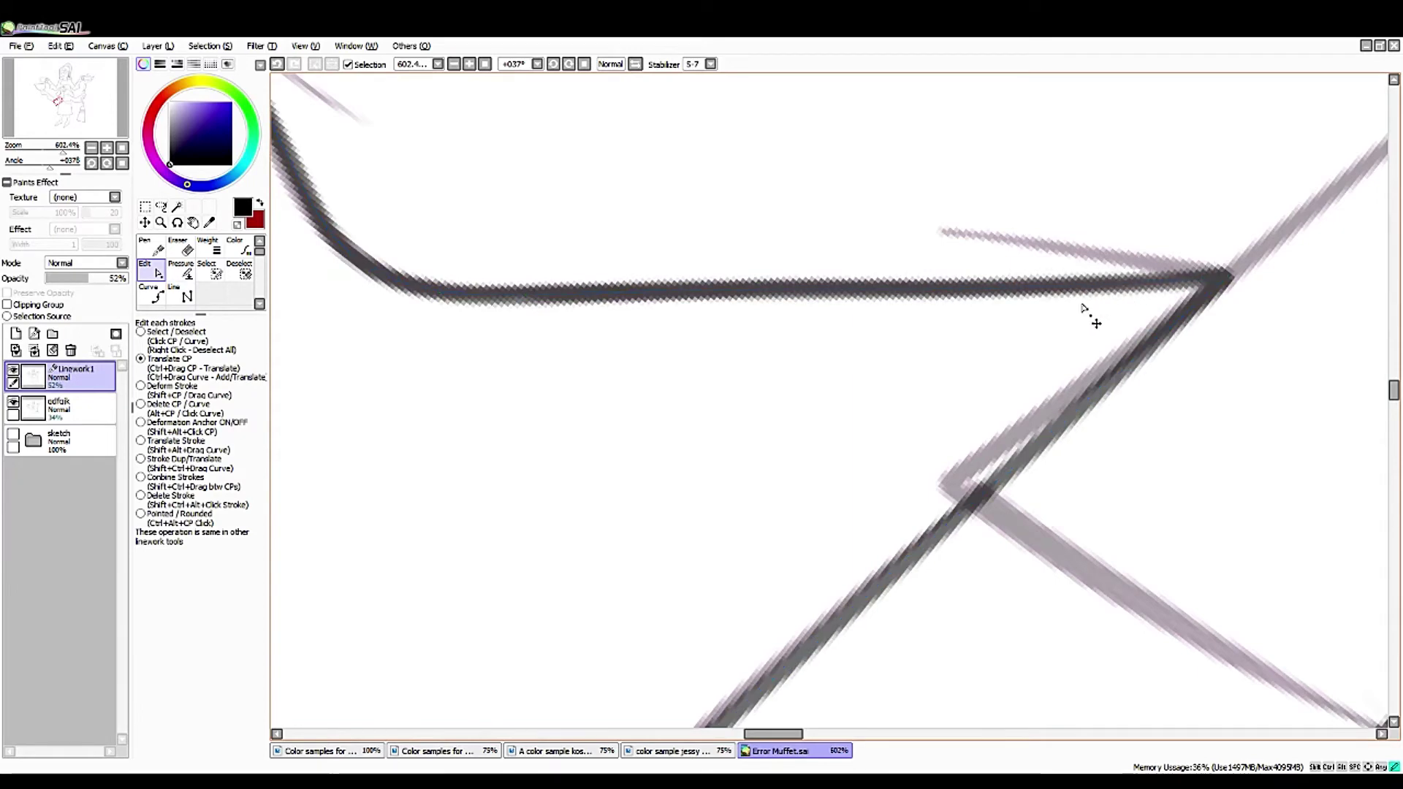
pyautogui.press('space')
pyautogui.moveTo(560, 275); pyautogui.dragTo(421, 396)
pyautogui.moveTo(731, 154); pyautogui.dragTo(573, 357)
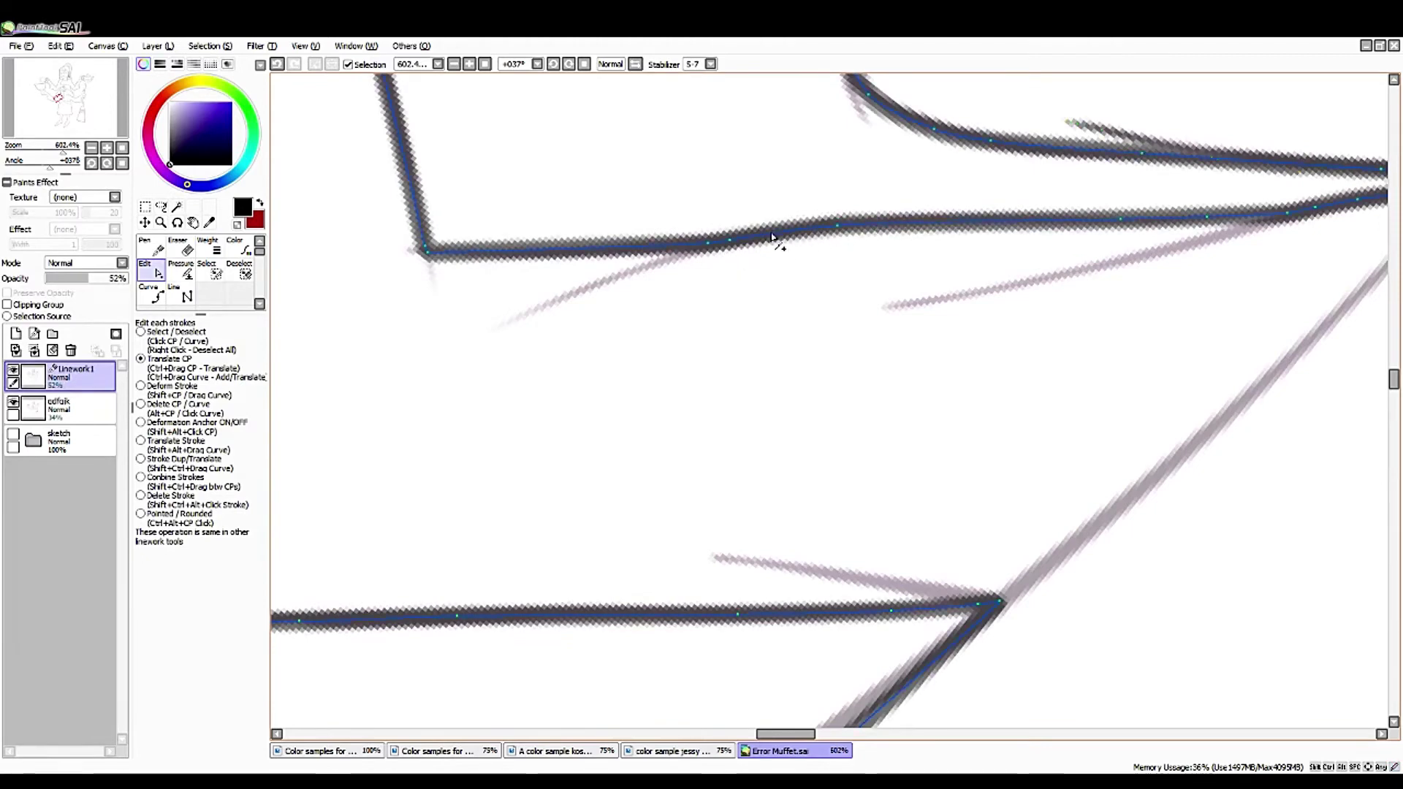
# - Ink the tapered fold lines along the sleeve's lower contour over the sketch with the size 4 linework Pen
pyautogui.press('n')
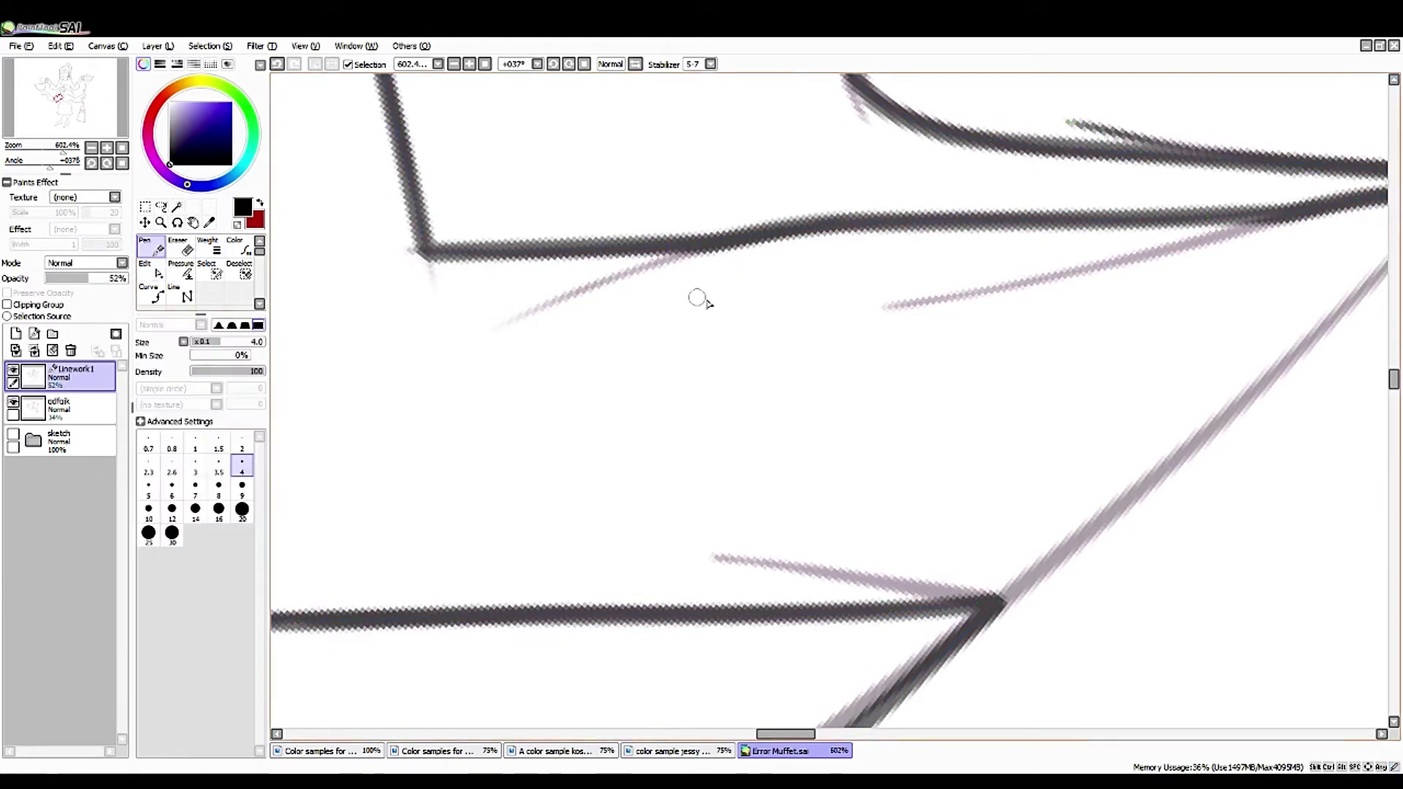
pyautogui.hotkey('ctrl', 'z')
pyautogui.moveTo(539, 398)
pyautogui.mouseDown()
pyautogui.moveTo(544, 550)
pyautogui.moveTo(669, 331)
pyautogui.mouseUp()
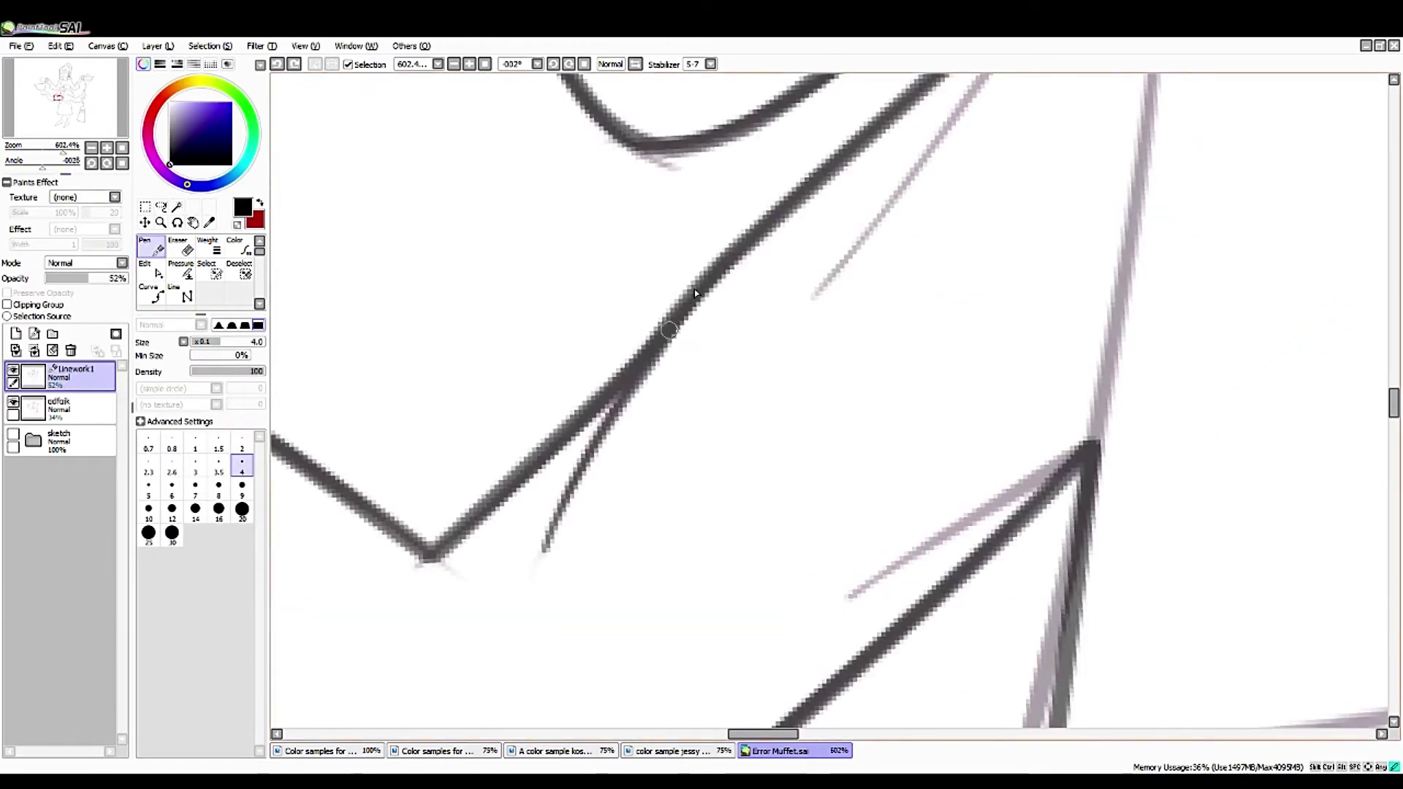
pyautogui.hotkey('ctrl', 'z')
pyautogui.moveTo(817, 526); pyautogui.dragTo(476, 485)
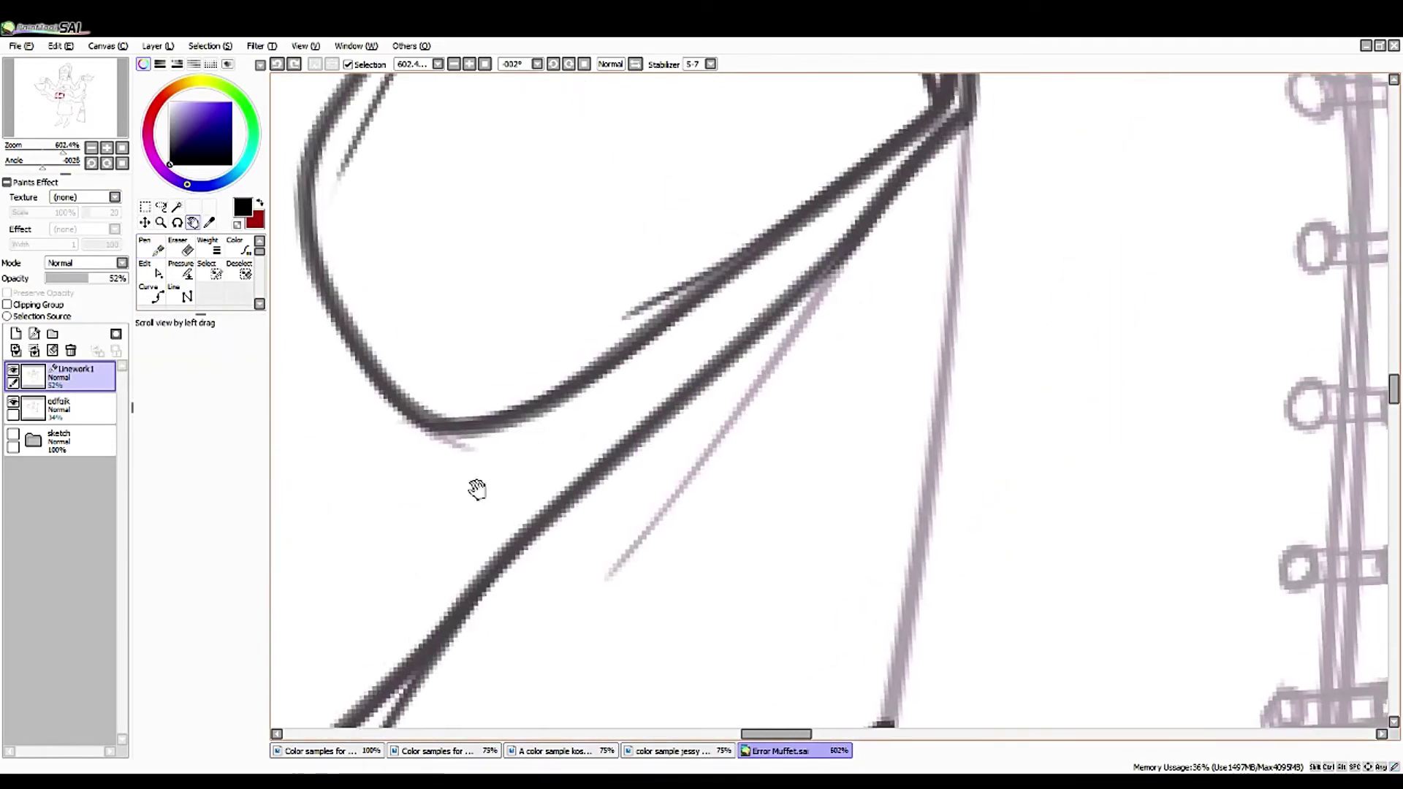
pyautogui.moveTo(595, 577); pyautogui.dragTo(749, 395)
pyautogui.hotkey('ctrl', 'z')
pyautogui.moveTo(602, 576); pyautogui.dragTo(821, 285)
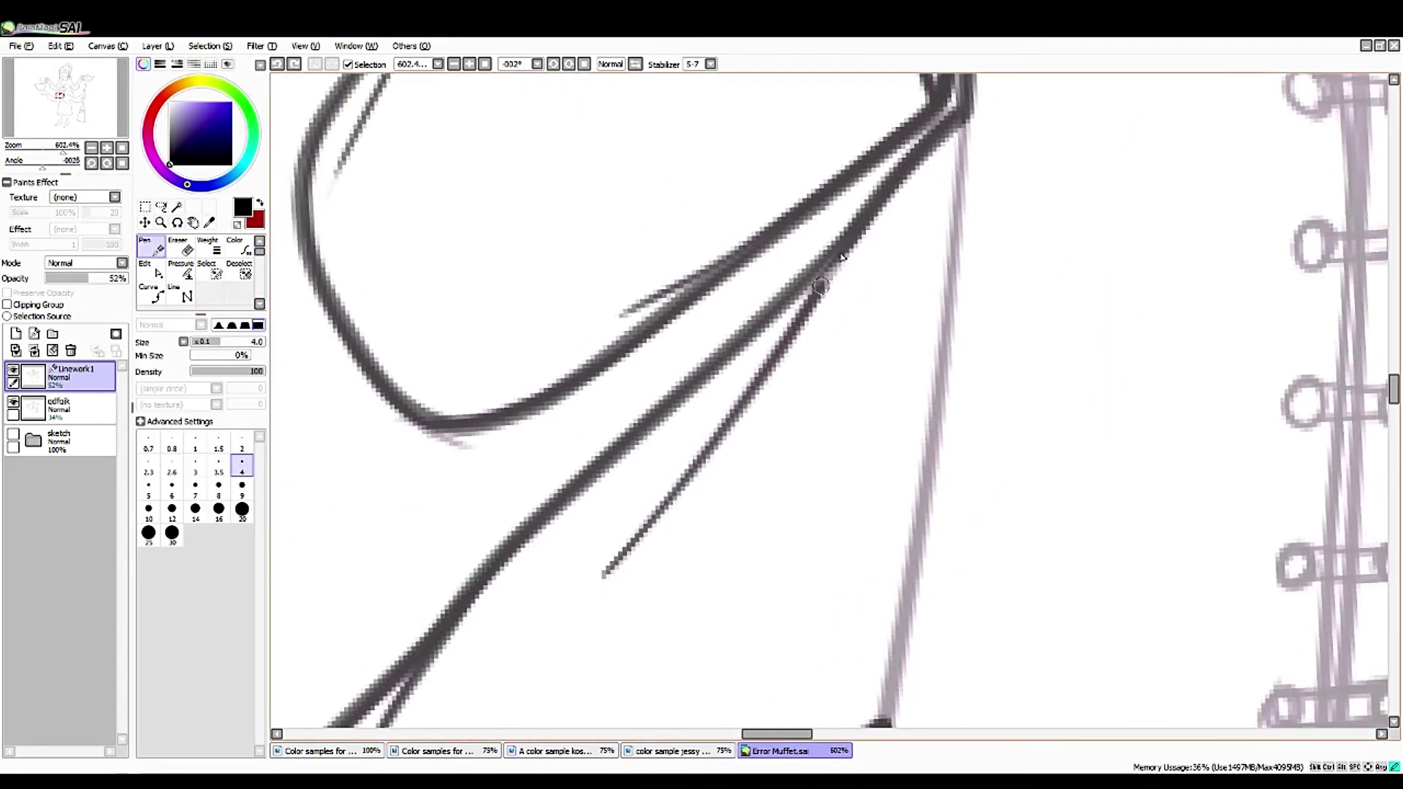
pyautogui.moveTo(633, 332)
pyautogui.mouseDown()
pyautogui.moveTo(570, 470)
pyautogui.moveTo(556, 365)
pyautogui.moveTo(603, 221)
pyautogui.mouseUp()
pyautogui.moveTo(906, 526)
pyautogui.mouseDown()
pyautogui.moveTo(1016, 326)
pyautogui.moveTo(961, 436)
pyautogui.mouseUp()
pyautogui.hotkey('ctrl', 'z')
# - Adjust the sleeve contour's control points near the rounded elbow so the bend meets the sketched fold
pyautogui.click(150, 271)
pyautogui.scroll(-10, 495, 398)
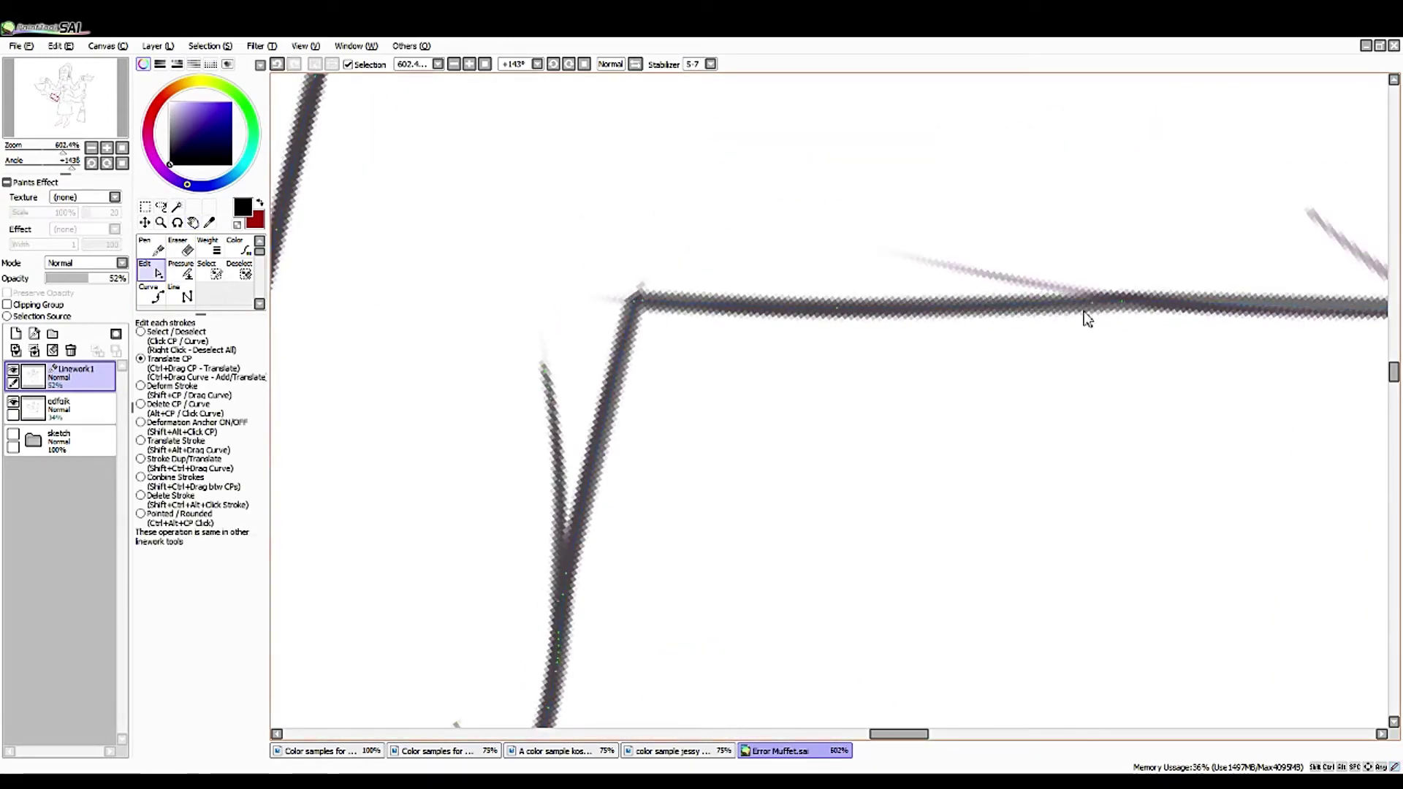
pyautogui.hscroll(5, 745, 441)
pyautogui.press('c')
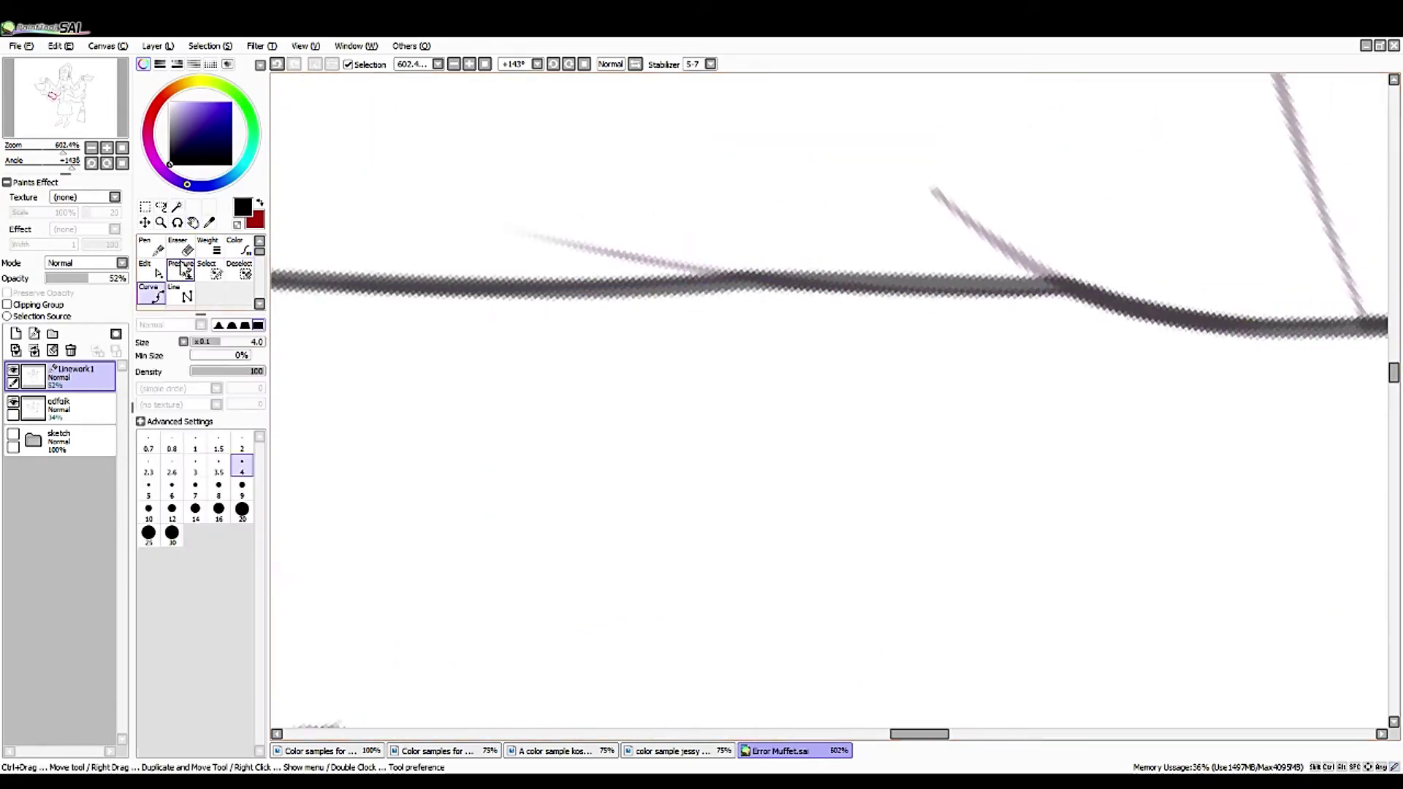
pyautogui.press('e')
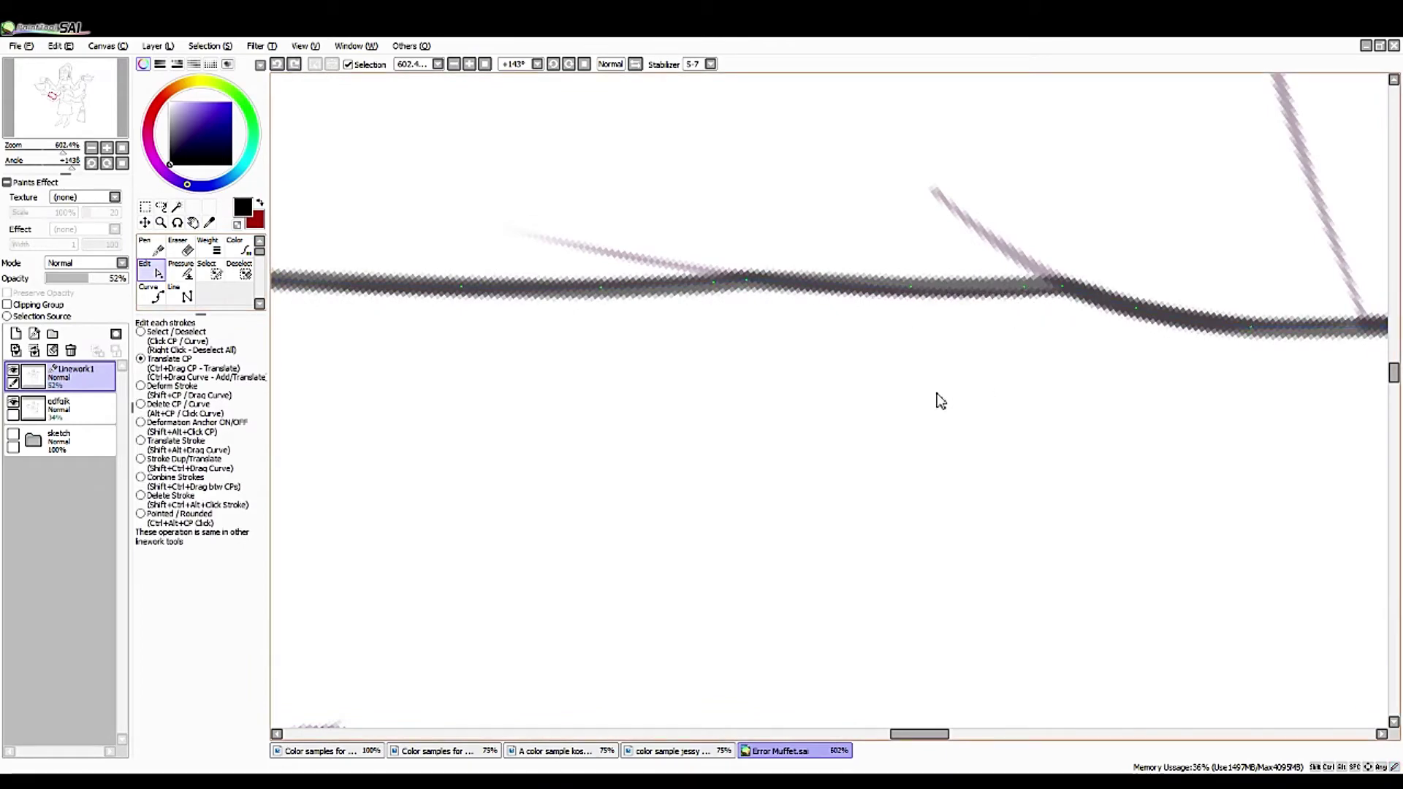
pyautogui.hscroll(3, 486, 408)
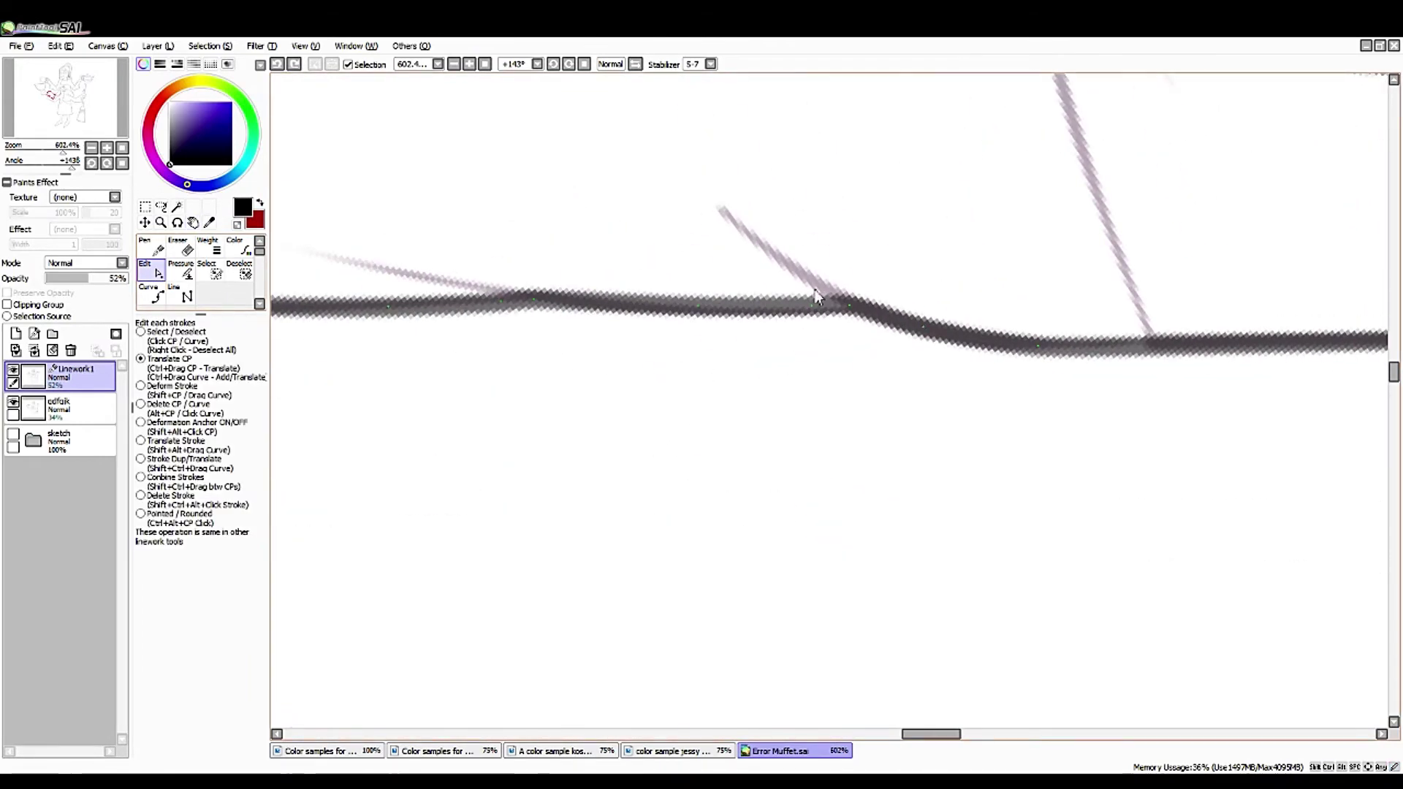
pyautogui.moveTo(511, 263); pyautogui.dragTo(759, 407)
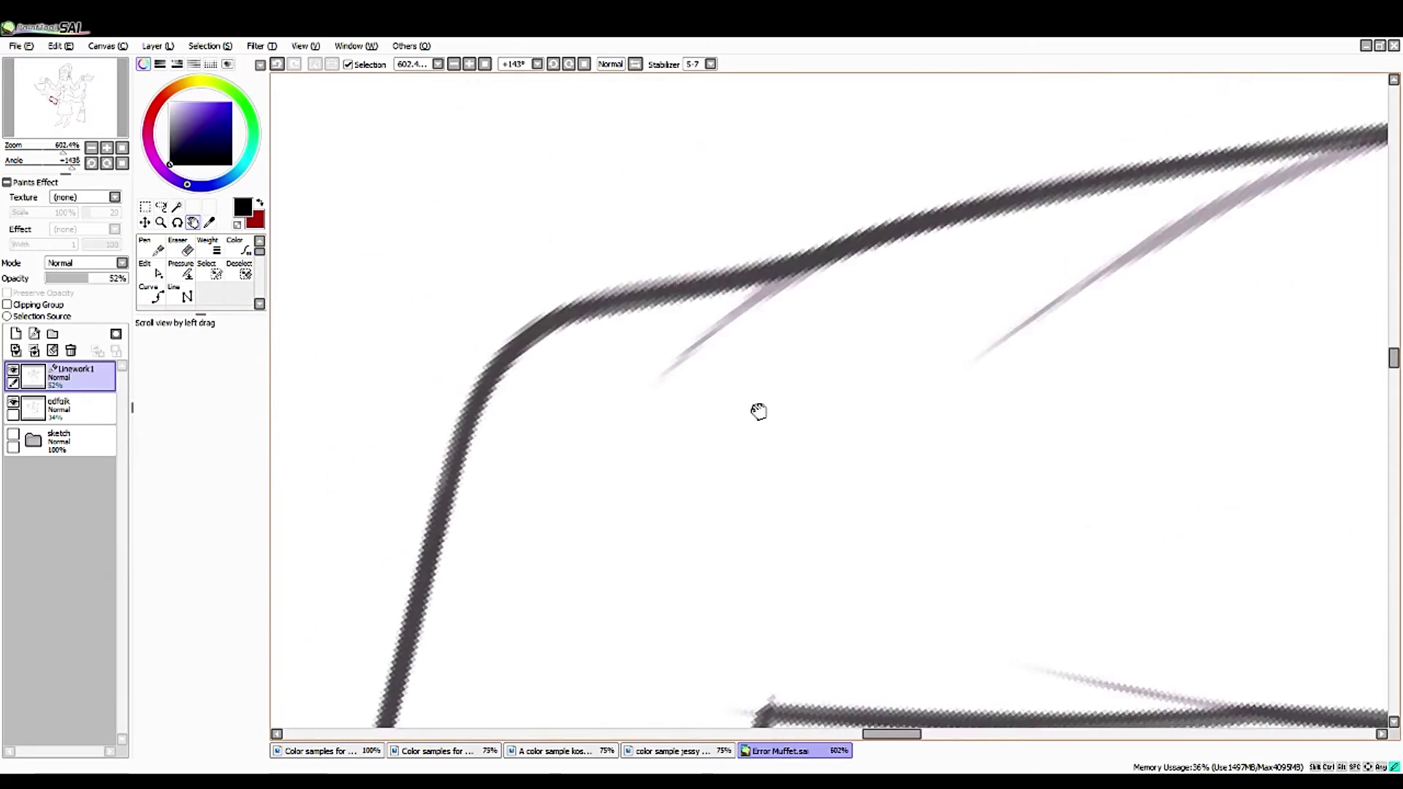
pyautogui.moveTo(662, 295)
pyautogui.mouseDown()
pyautogui.moveTo(643, 276)
pyautogui.moveTo(760, 273)
pyautogui.moveTo(839, 231)
pyautogui.mouseUp()
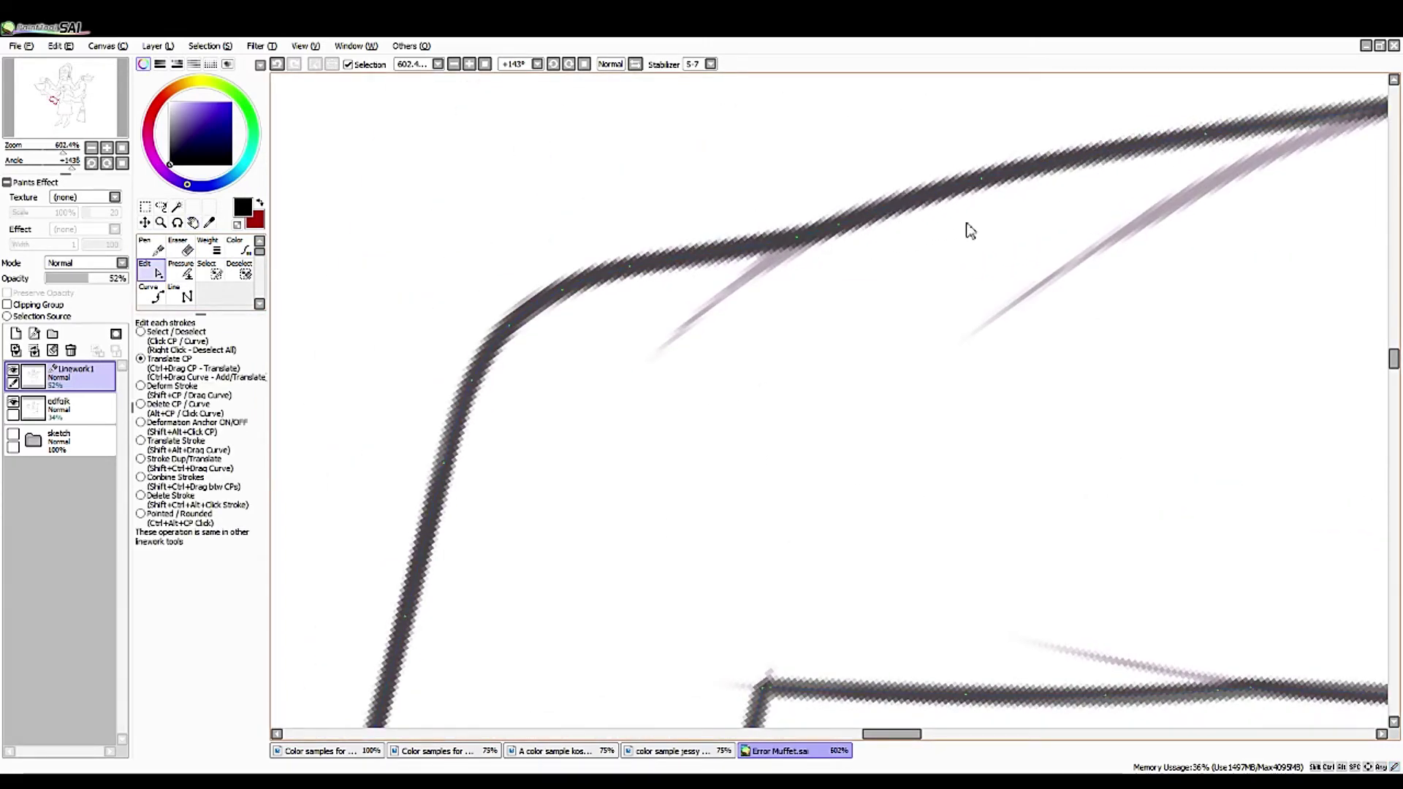
# - Ink the tapered fold line at the rounded elbow and the short fold on the opposite arm contour
pyautogui.press('n')
pyautogui.moveTo(645, 359); pyautogui.dragTo(771, 263)
pyautogui.hotkey('ctrl', 'z')
pyautogui.moveTo(642, 361); pyautogui.dragTo(859, 217)
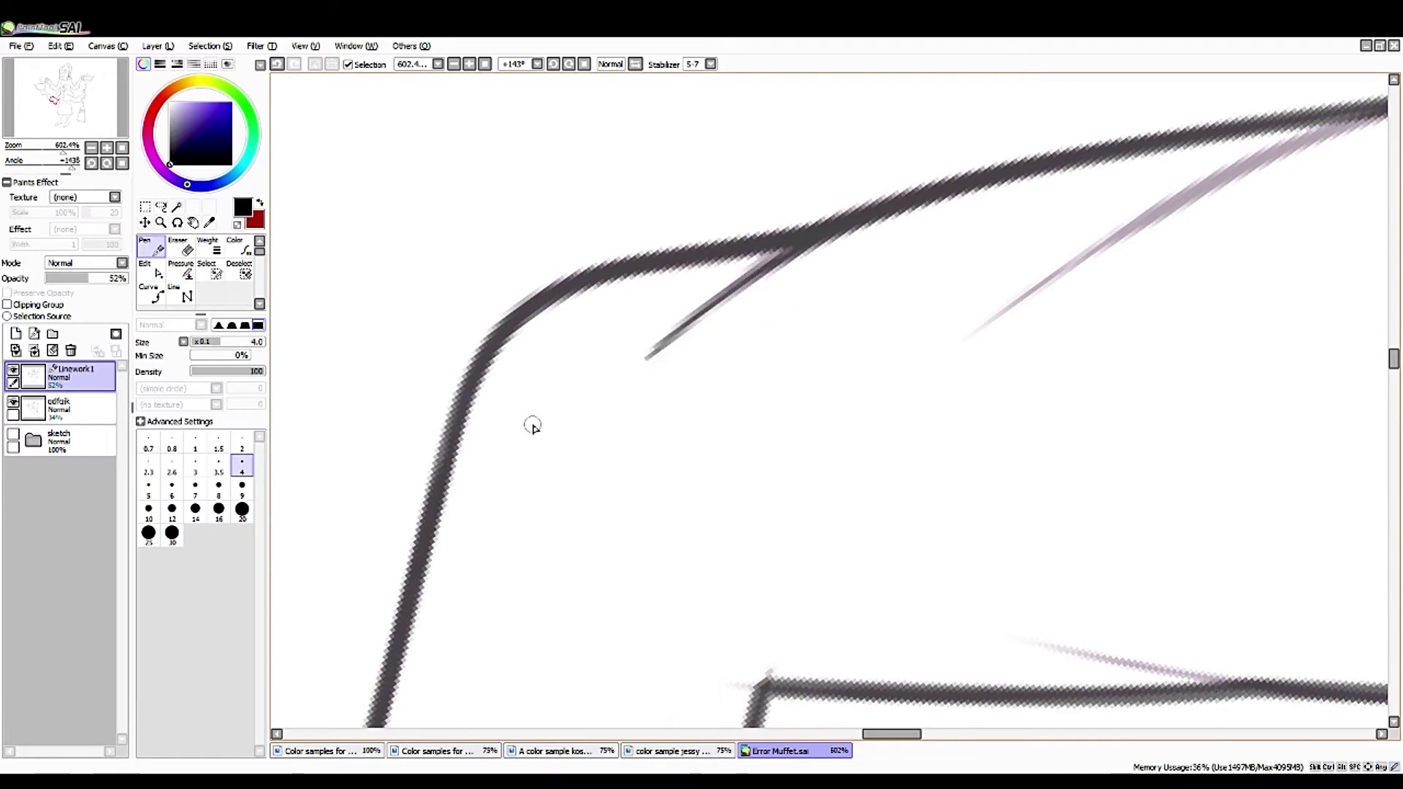
pyautogui.moveTo(636, 692)
pyautogui.mouseDown()
pyautogui.moveTo(604, 469)
pyautogui.moveTo(548, 574)
pyautogui.mouseUp()
pyautogui.press('h')
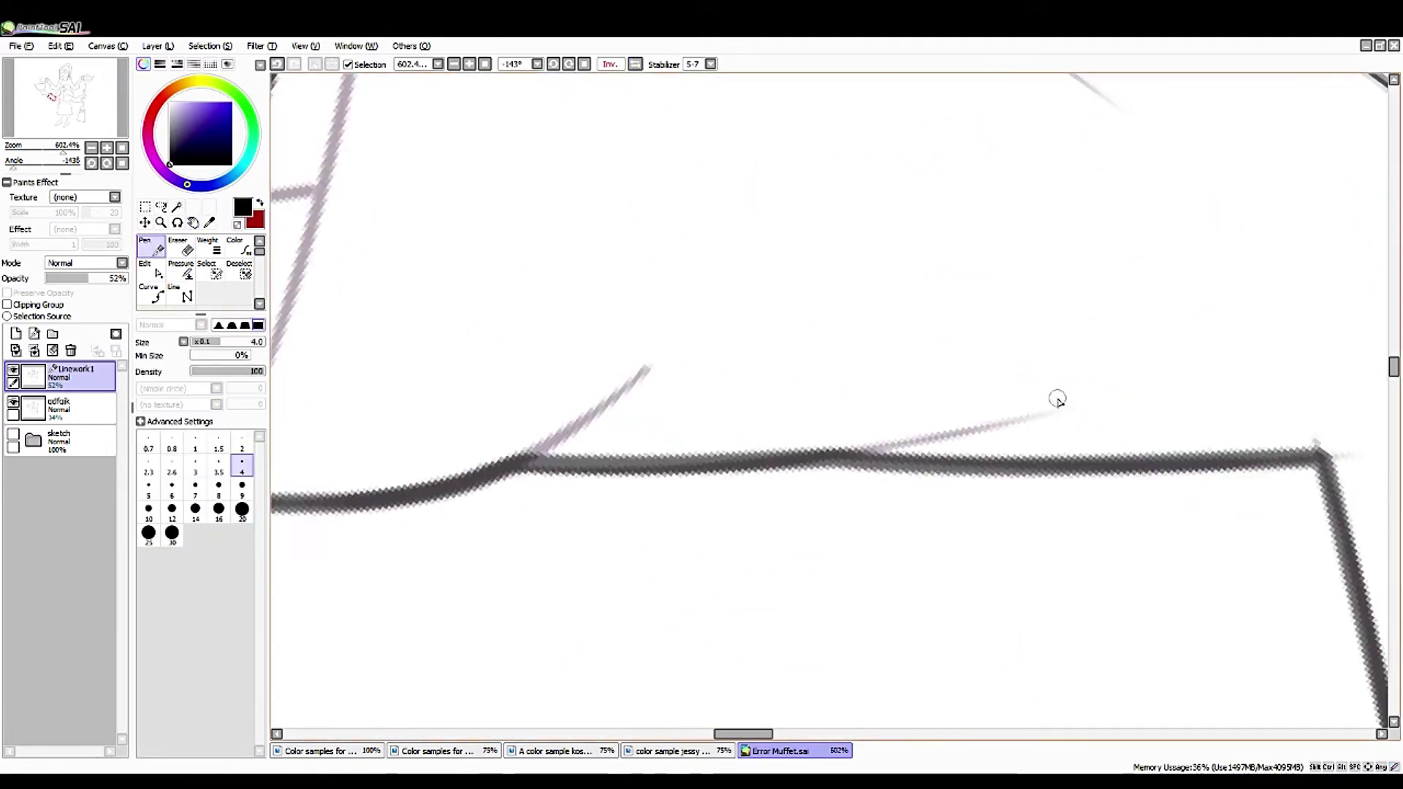
pyautogui.press('c')
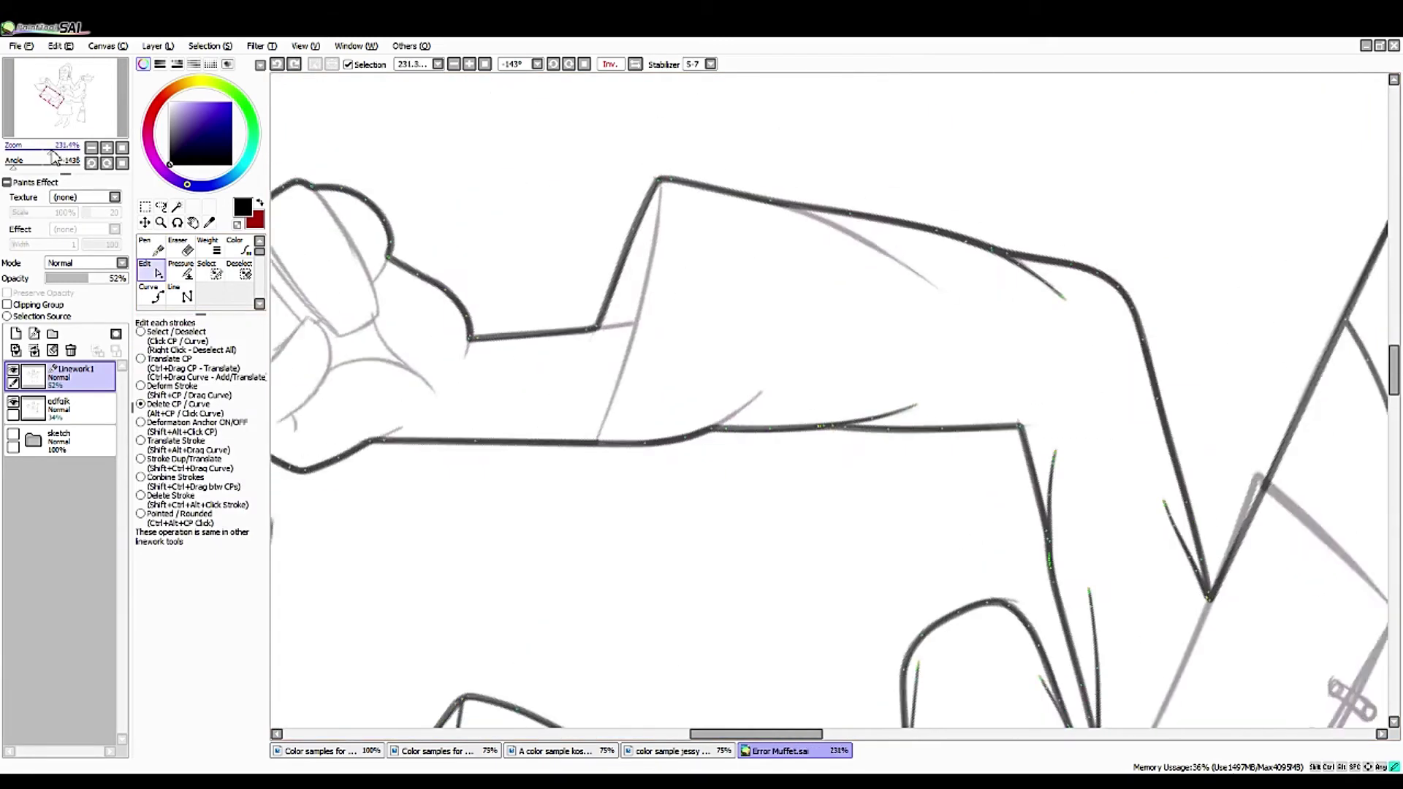
# - Refine the forearm contour near the cuff and ink the short fold line branching inward from it
pyautogui.click(100, 113)
pyautogui.click(100, 113)
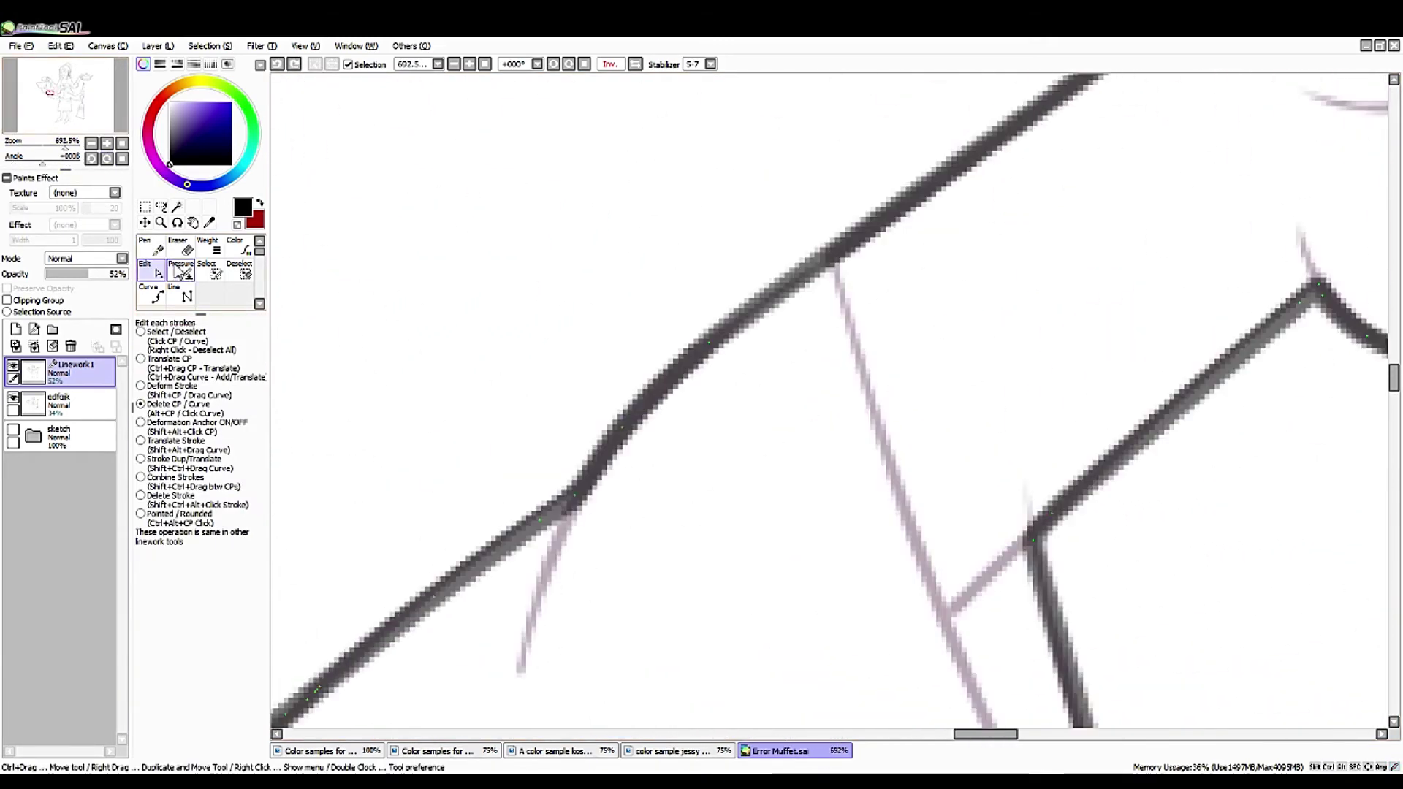
pyautogui.moveTo(549, 512)
pyautogui.mouseDown()
pyautogui.moveTo(448, 611)
pyautogui.moveTo(573, 511)
pyautogui.mouseUp()
pyautogui.moveTo(709, 341)
pyautogui.mouseDown()
pyautogui.moveTo(783, 298)
pyautogui.moveTo(708, 376)
pyautogui.moveTo(778, 310)
pyautogui.mouseUp()
pyautogui.moveTo(32, 165); pyautogui.dragTo(26, 165)
pyautogui.click(150, 247)
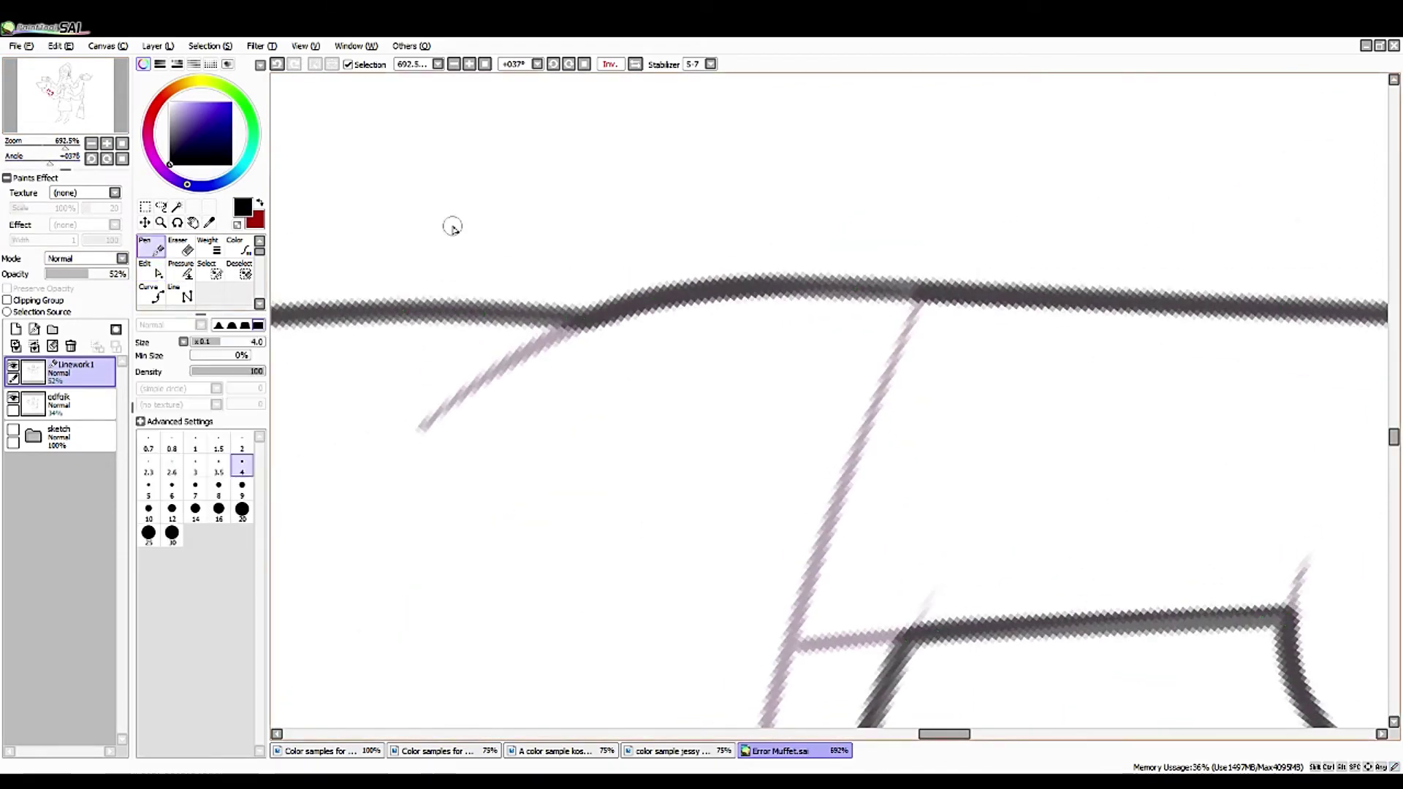
pyautogui.moveTo(411, 431); pyautogui.dragTo(594, 322)
pyautogui.moveTo(65, 148)
pyautogui.mouseDown()
pyautogui.moveTo(22, 146)
pyautogui.moveTo(59, 147)
pyautogui.mouseUp()
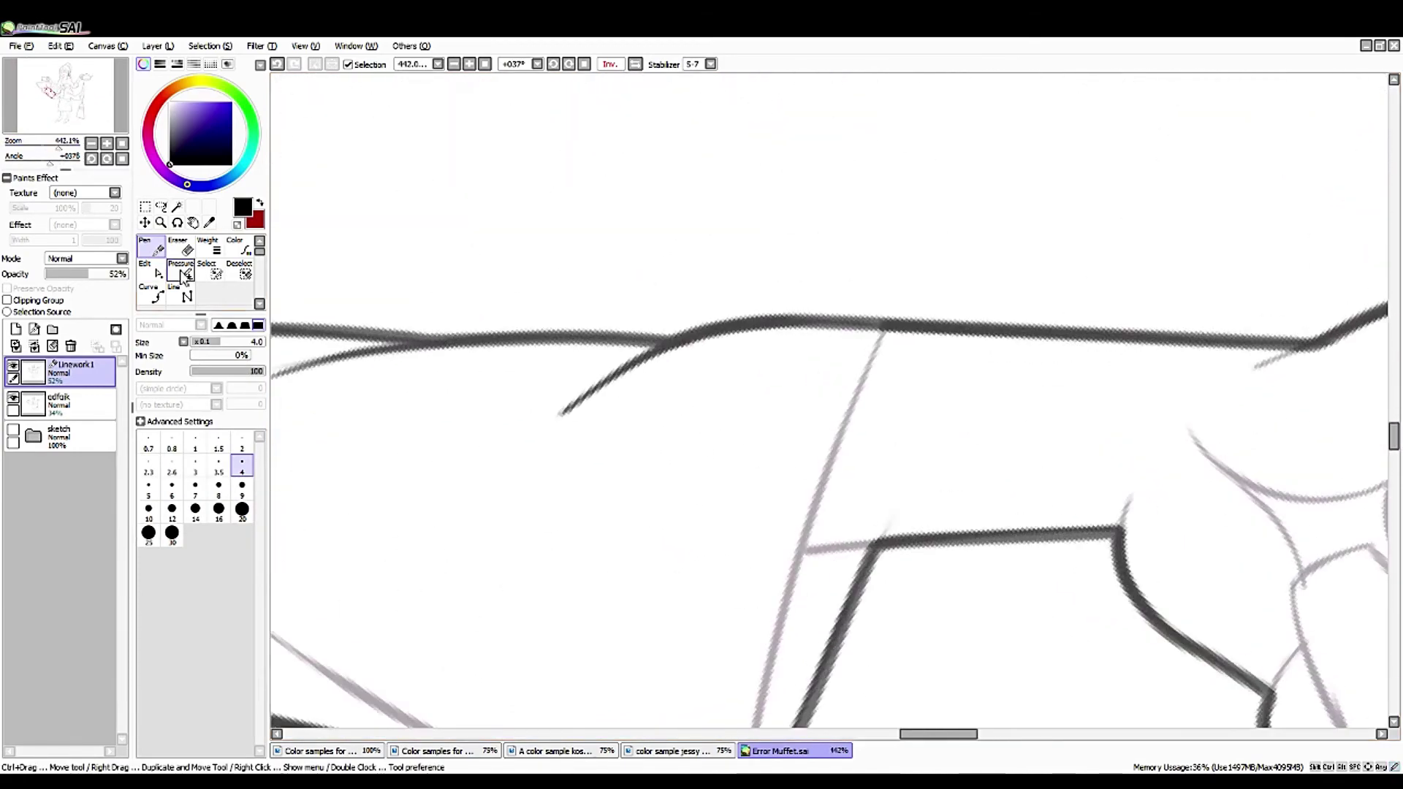
# - Ink the long tapered fold line rising from the sleeve contour between the cuff corner and the elbow
pyautogui.click(193, 222)
pyautogui.moveTo(658, 657)
pyautogui.mouseDown()
pyautogui.moveTo(749, 96)
pyautogui.moveTo(329, 313)
pyautogui.moveTo(478, 261)
pyautogui.mouseUp()
pyautogui.press('n')
pyautogui.press('c')
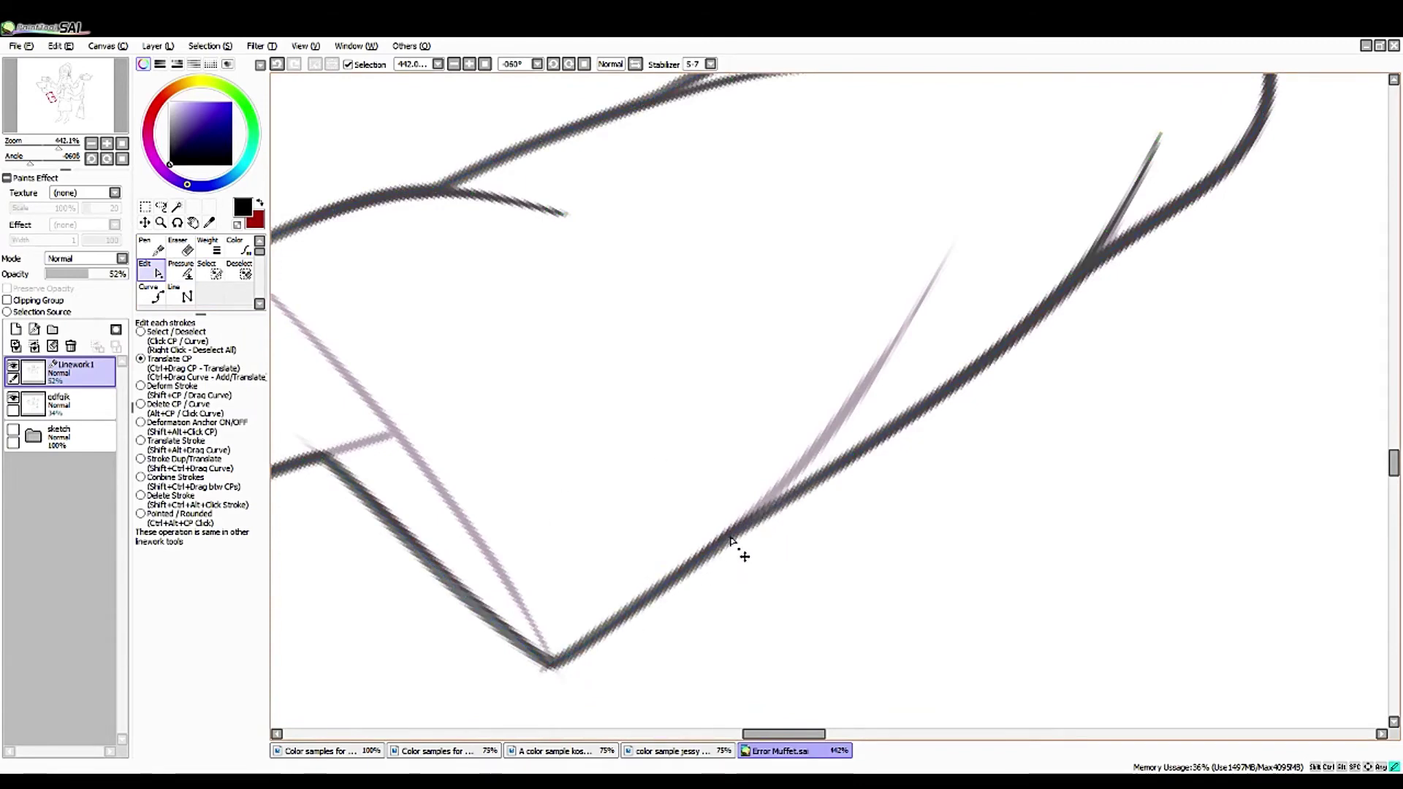
pyautogui.press('n')
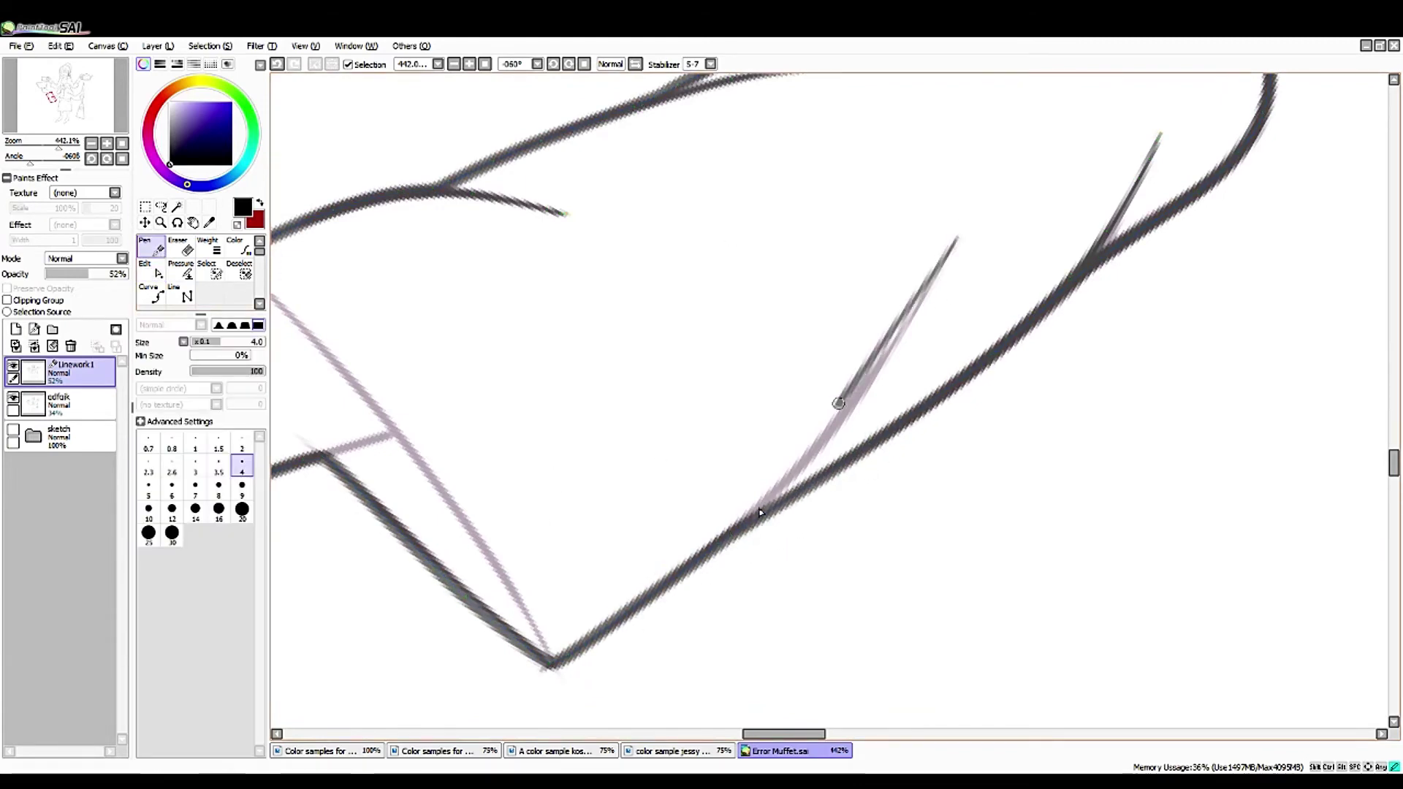
pyautogui.moveTo(955, 238); pyautogui.dragTo(714, 554)
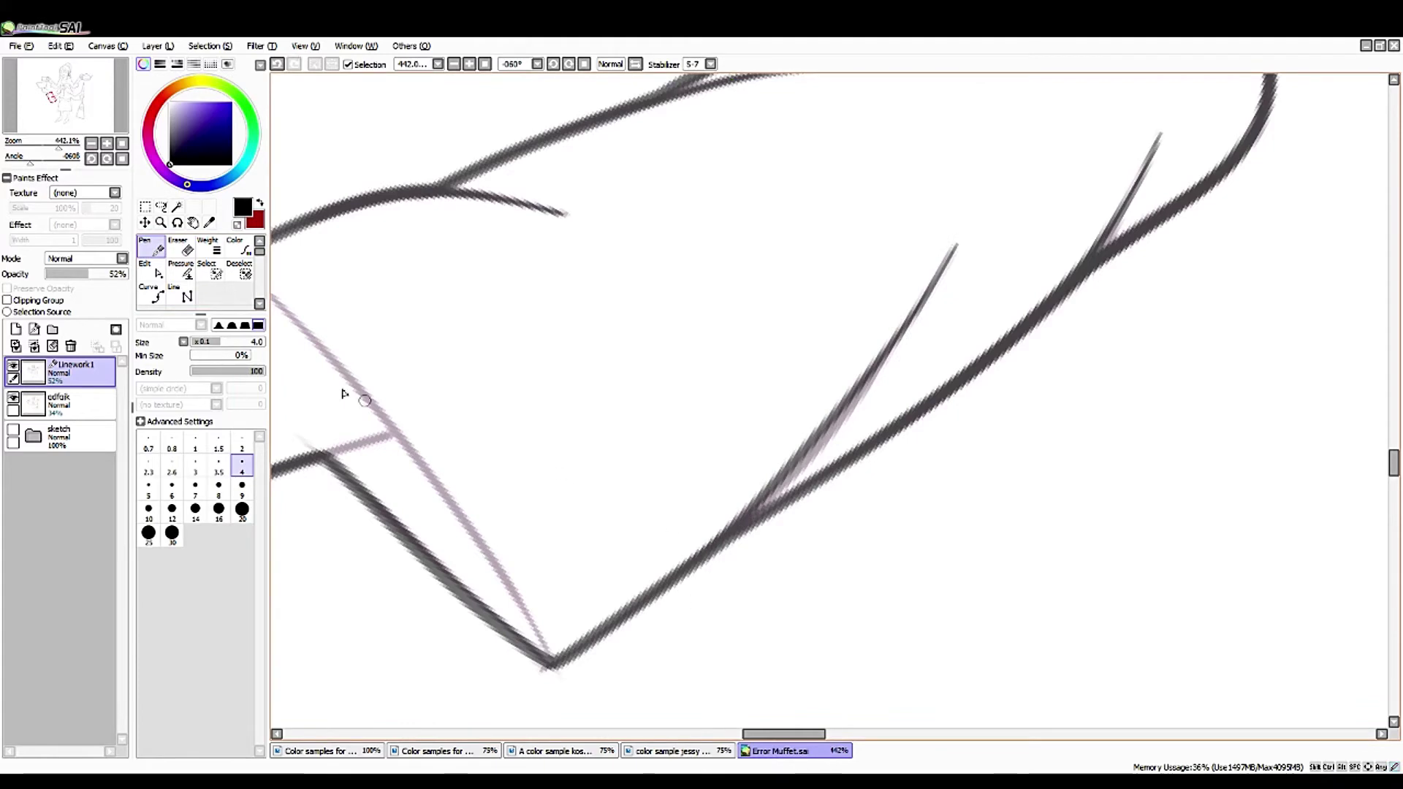
# - Draw the curved cuff edge from the sleeve corner to the opposite arm contour, plus the short wrist line meeting it
pyautogui.press('space')
pyautogui.moveTo(407, 297)
pyautogui.mouseDown()
pyautogui.moveTo(664, 382)
pyautogui.moveTo(589, 146)
pyautogui.mouseUp()
pyautogui.press('h')
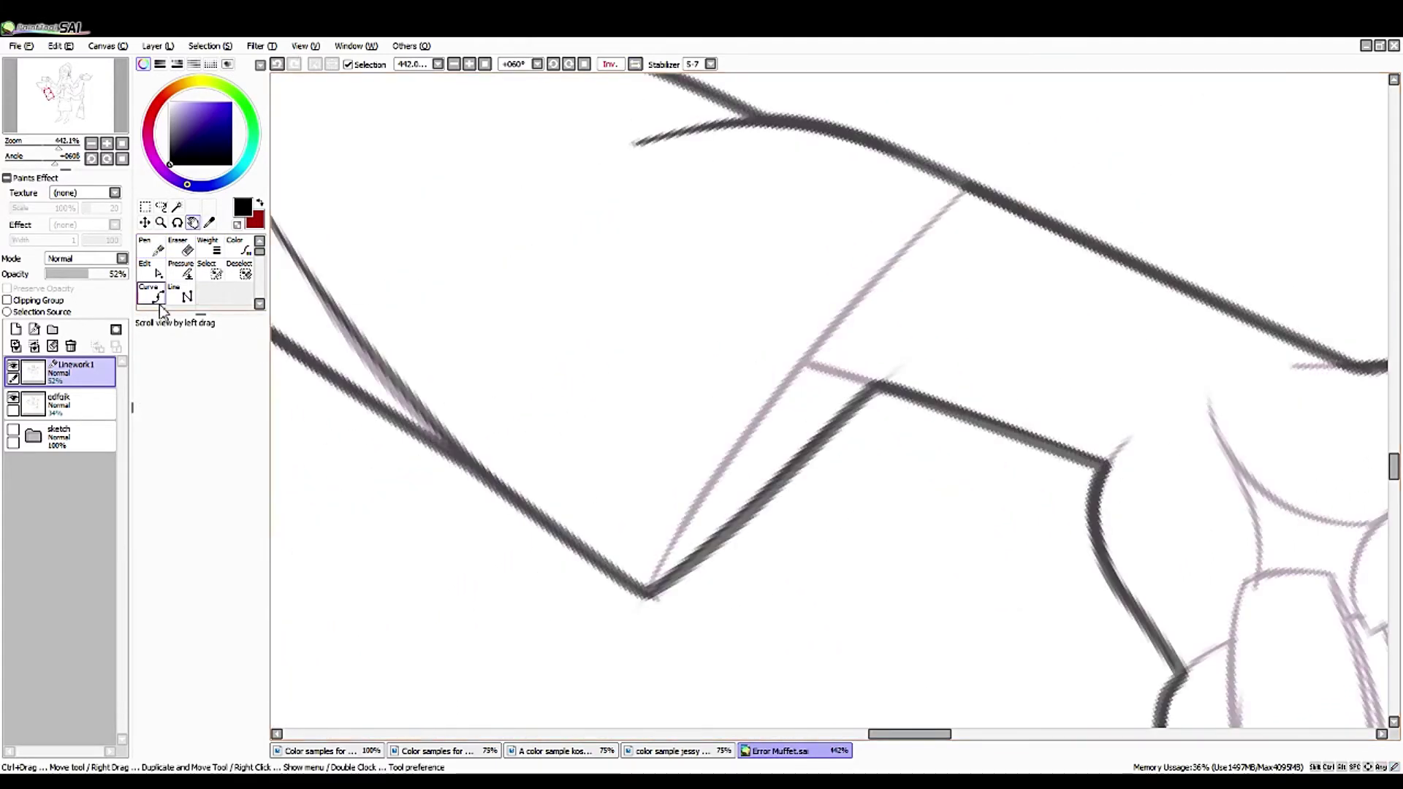
pyautogui.moveTo(647, 592)
pyautogui.mouseDown()
pyautogui.moveTo(789, 377)
pyautogui.moveTo(944, 212)
pyautogui.moveTo(1119, 181)
pyautogui.mouseUp()
pyautogui.press('ctrl')
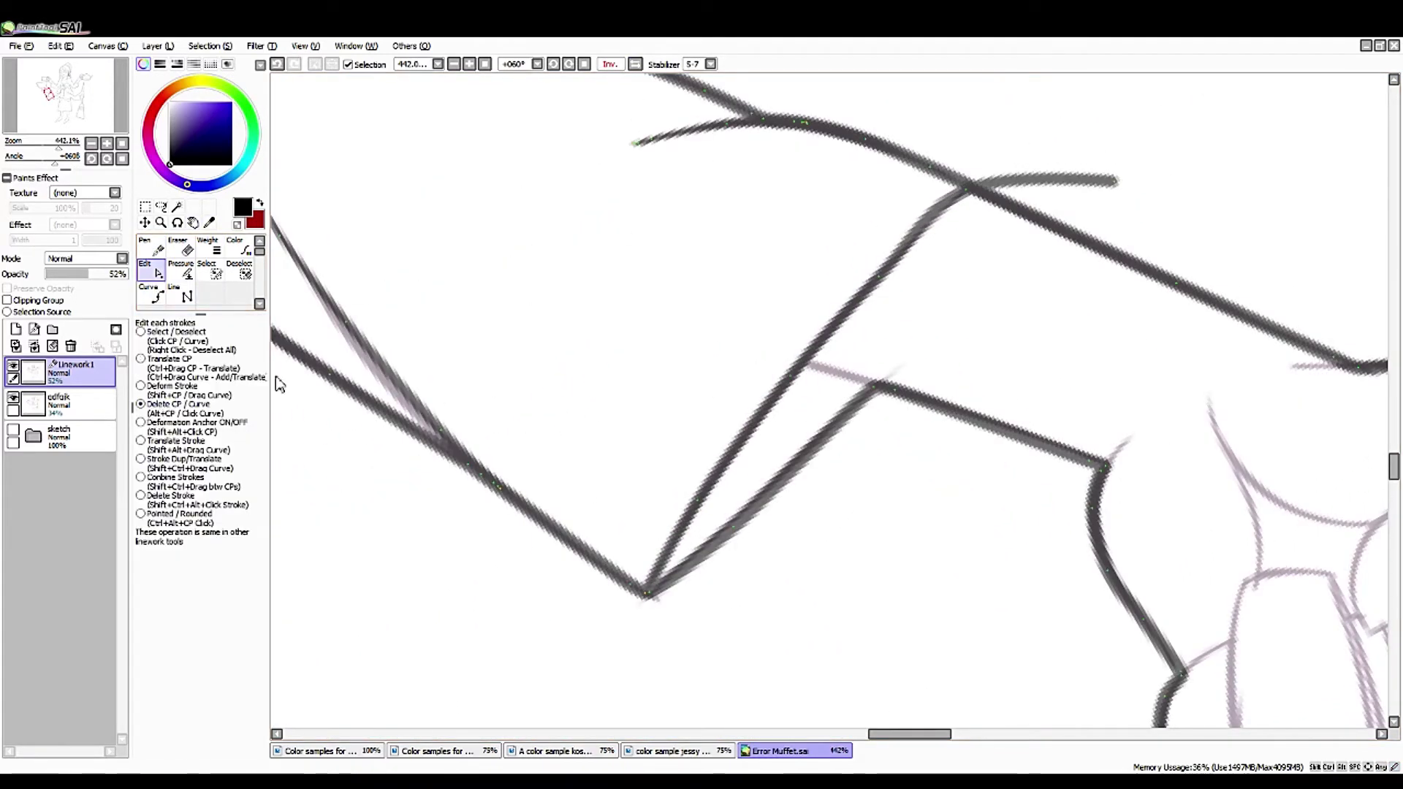
pyautogui.hotkey('ctrl', 'z')
pyautogui.moveTo(989, 300); pyautogui.dragTo(667, 438)
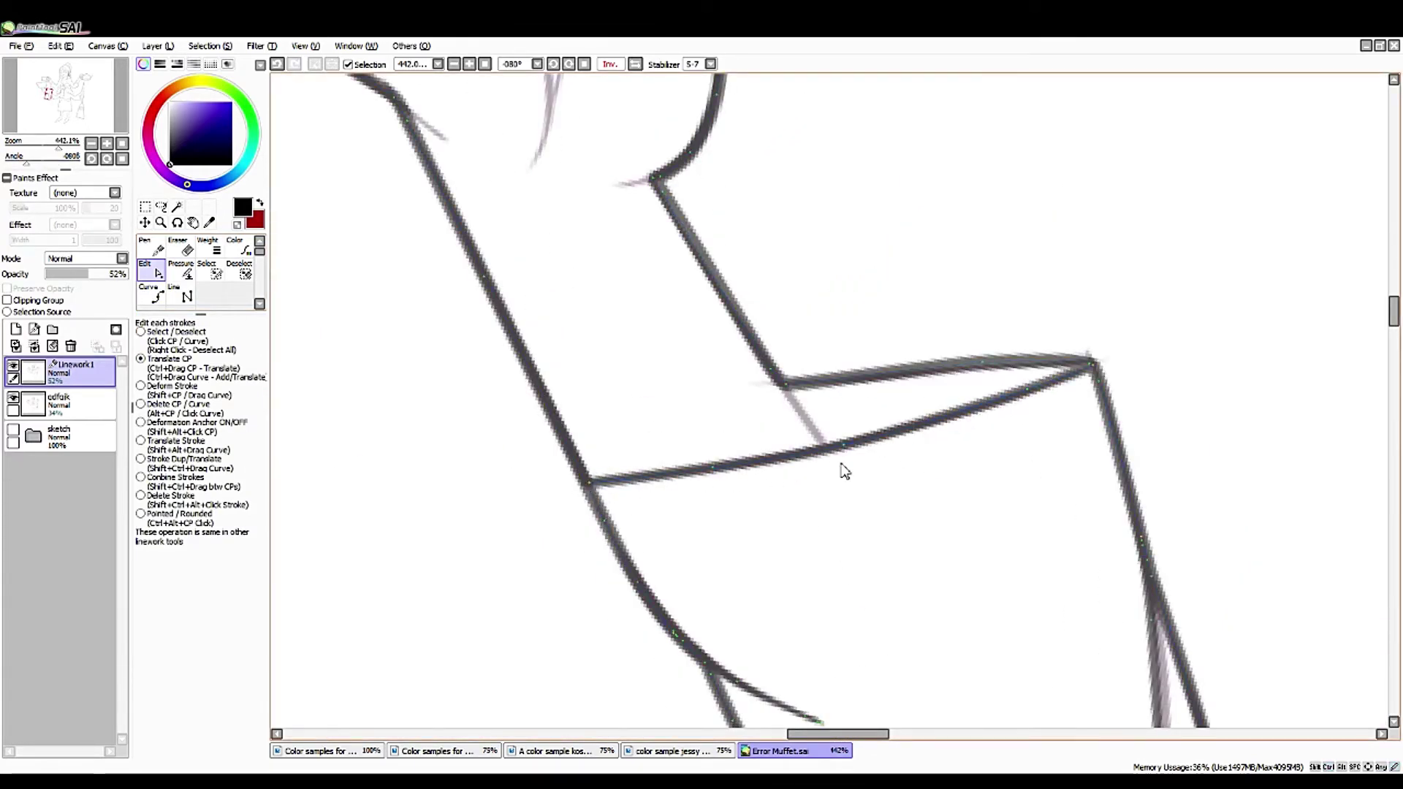
pyautogui.press('c')
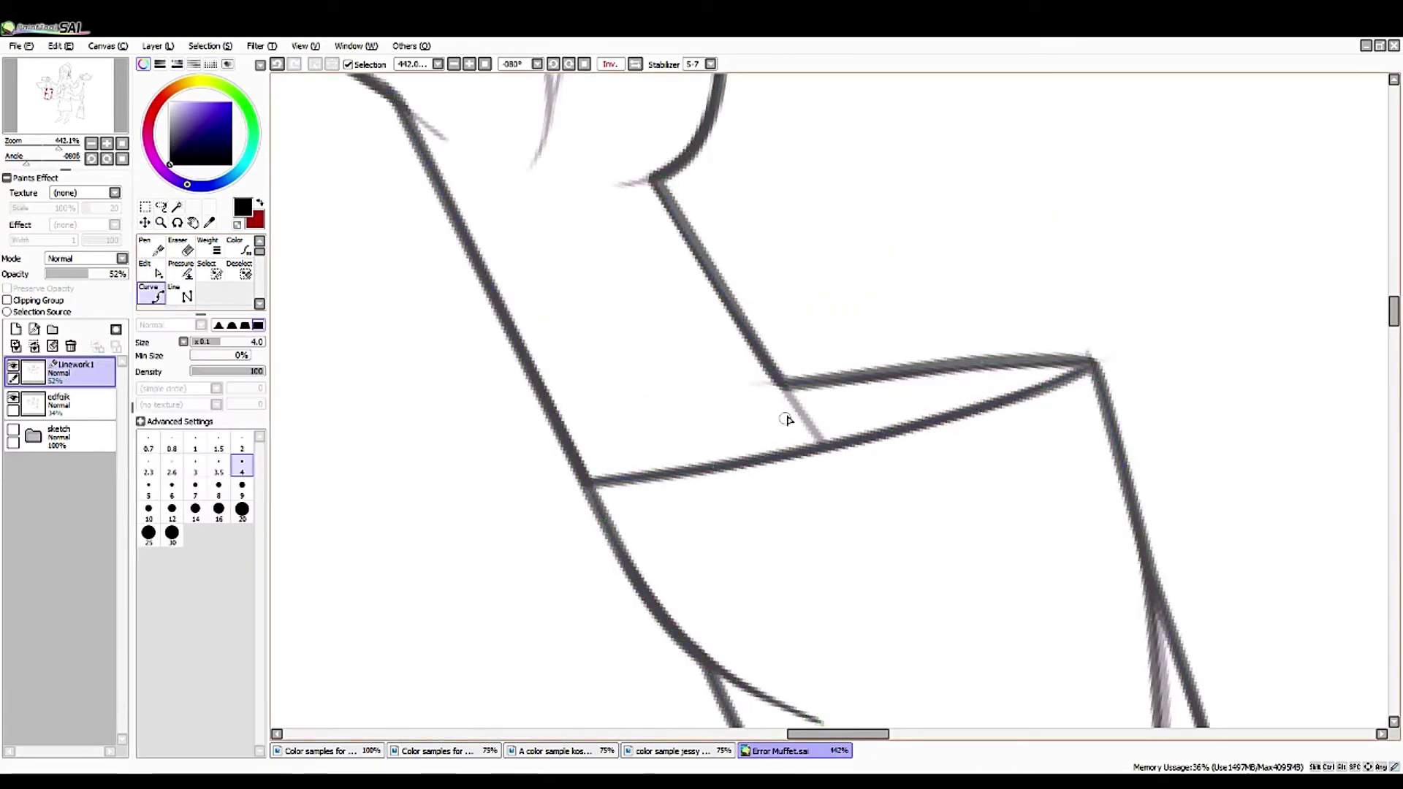
pyautogui.press('e')
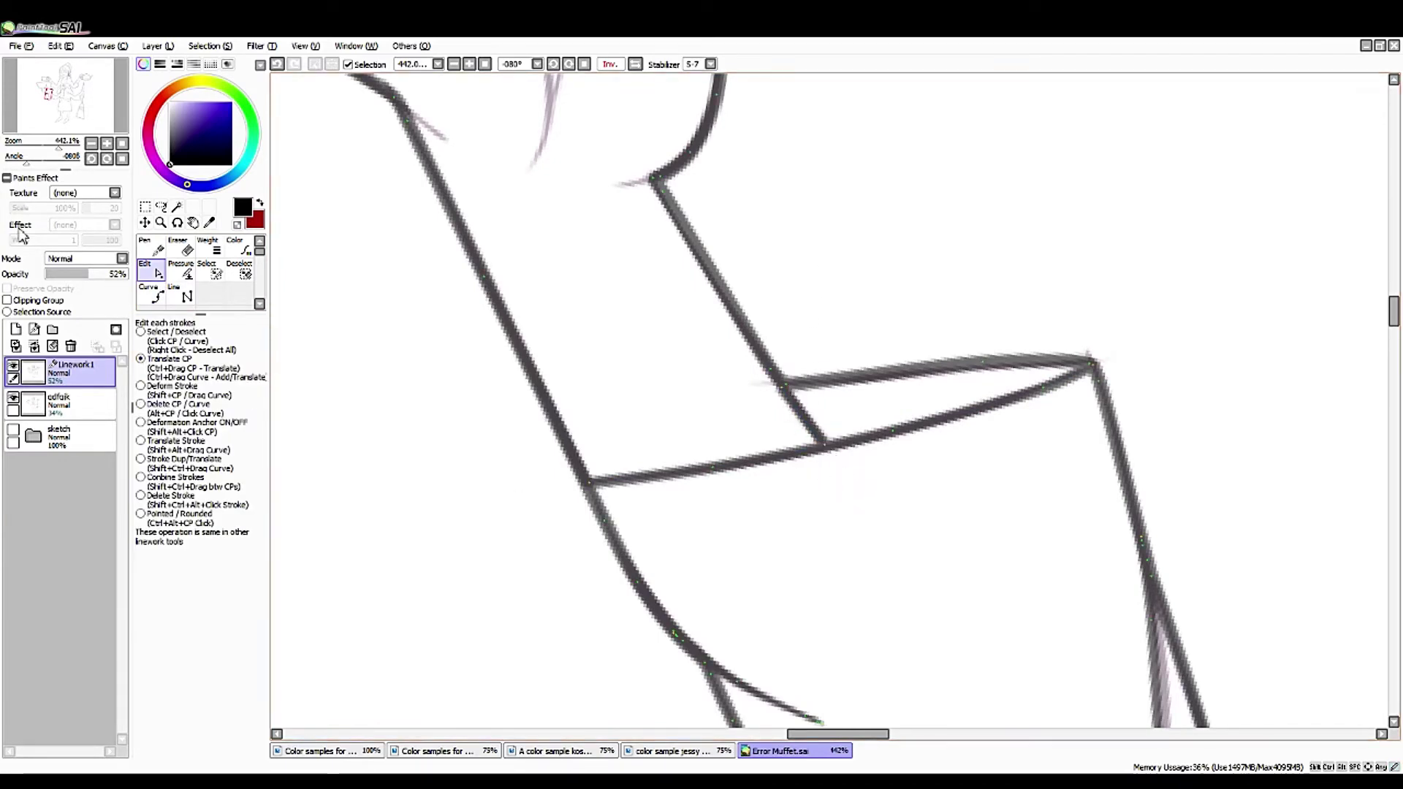
# - Refine the fist's contour along the palm's underside and the back of the hand by repositioning its control points
pyautogui.scroll(-5, 75, 100)
pyautogui.scroll(5, 76, 100)
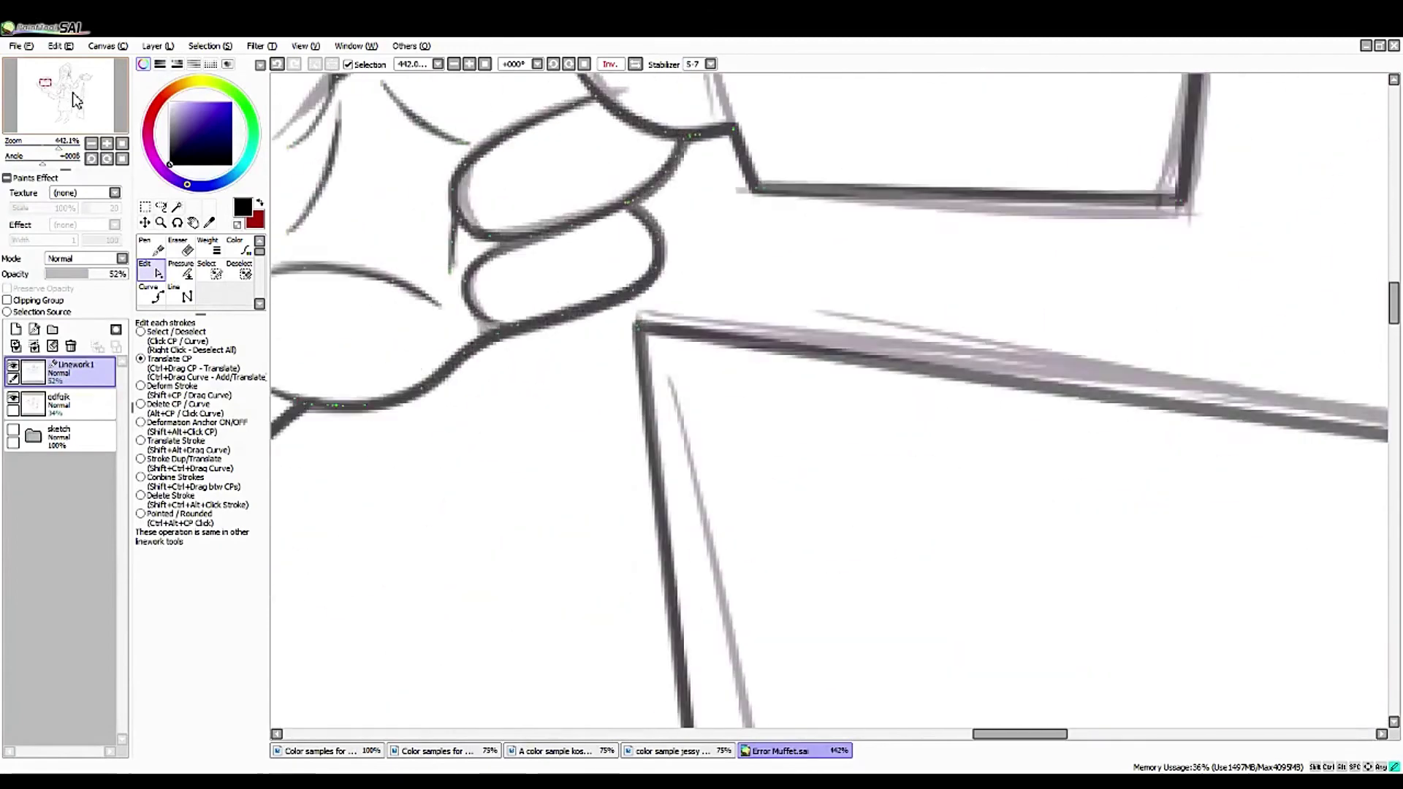
pyautogui.moveTo(75, 100); pyautogui.dragTo(92, 198)
pyautogui.moveTo(723, 474); pyautogui.dragTo(703, 469)
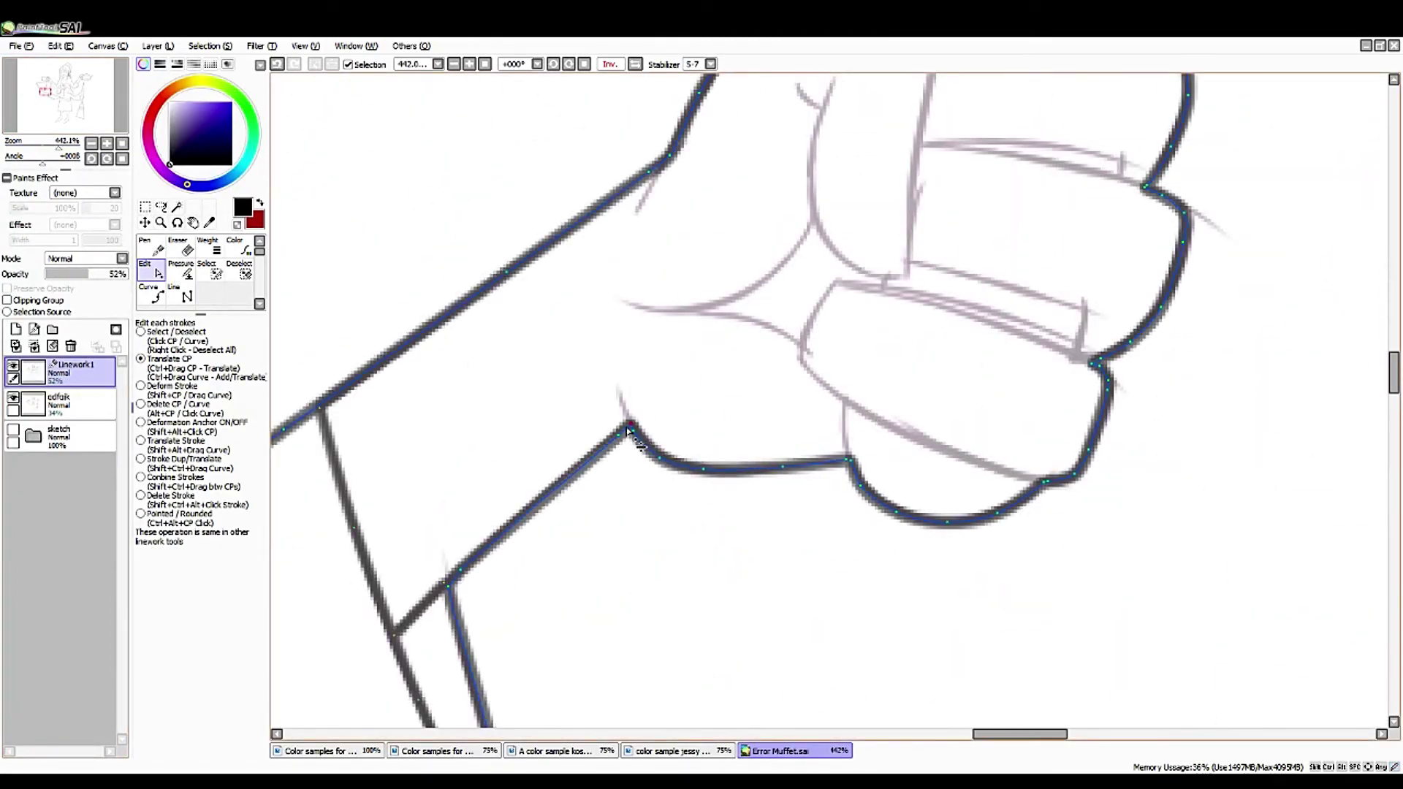
pyautogui.moveTo(847, 462); pyautogui.dragTo(849, 463)
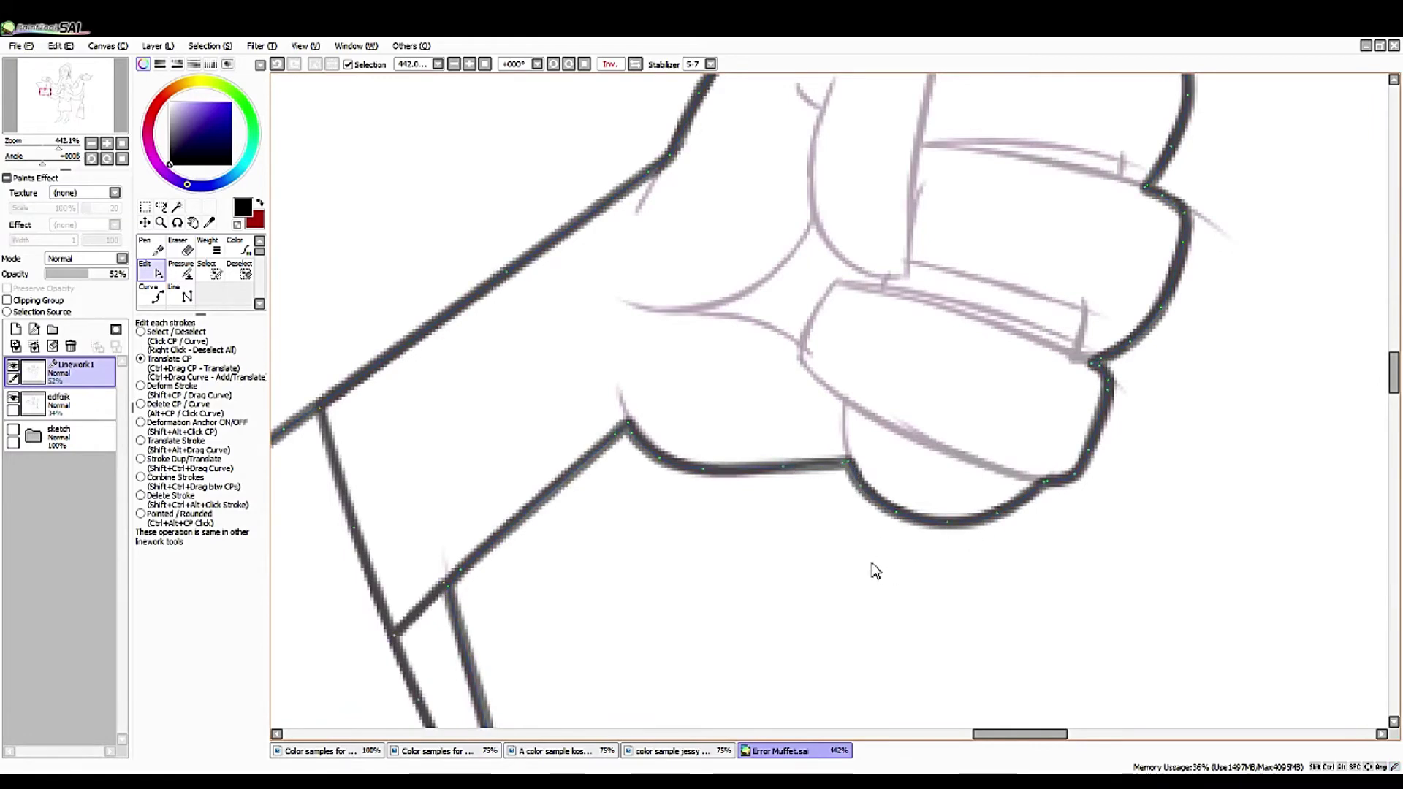
pyautogui.moveTo(760, 469); pyautogui.dragTo(846, 471)
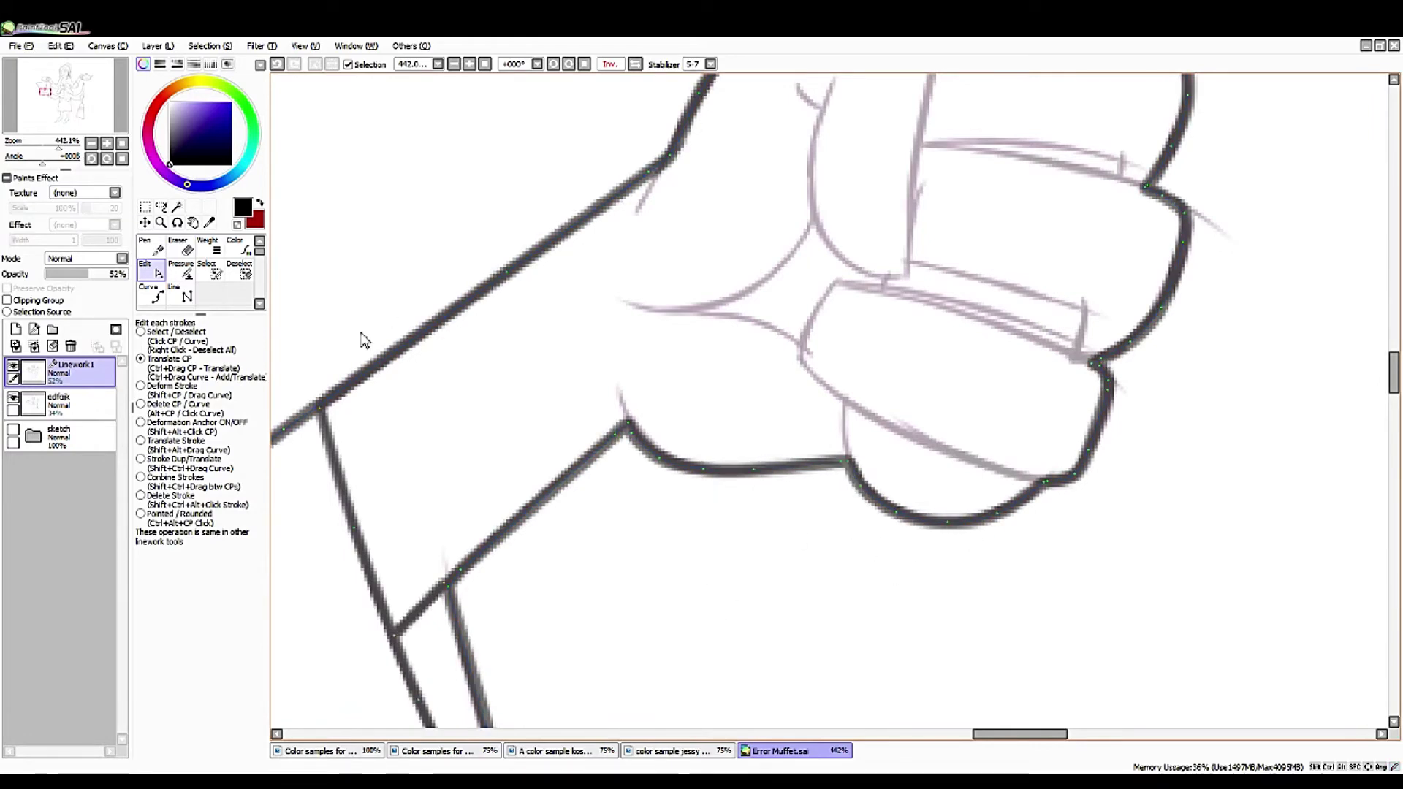
pyautogui.moveTo(676, 167); pyautogui.dragTo(687, 339)
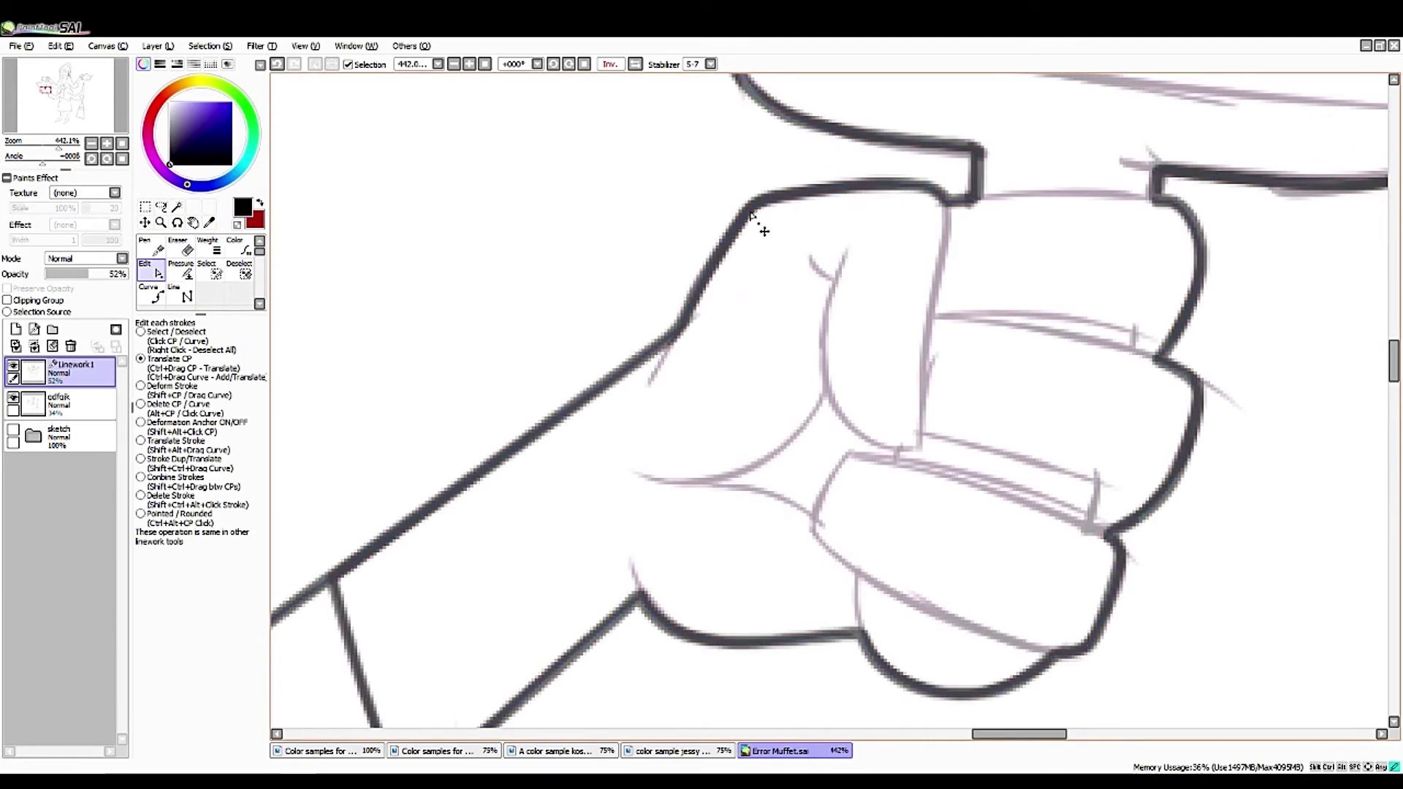
pyautogui.keyDown('ctrl'); pyautogui.click(829, 191); pyautogui.keyUp('ctrl')
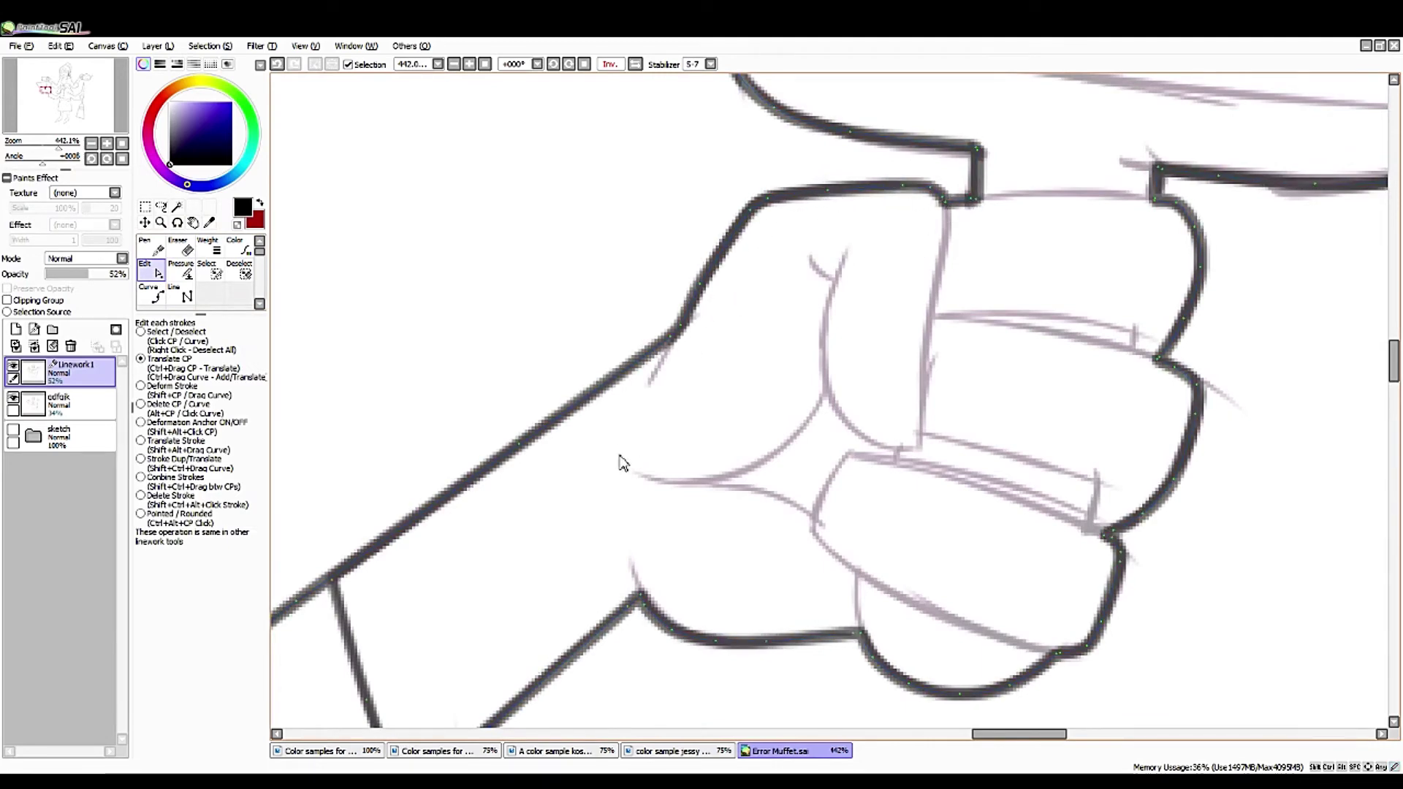
# - Ink the short tapered crease lines running inward from the wrist corners on both sides of the hand
pyautogui.moveTo(59, 141); pyautogui.dragTo(29, 139)
pyautogui.moveTo(512, 292); pyautogui.dragTo(584, 307)
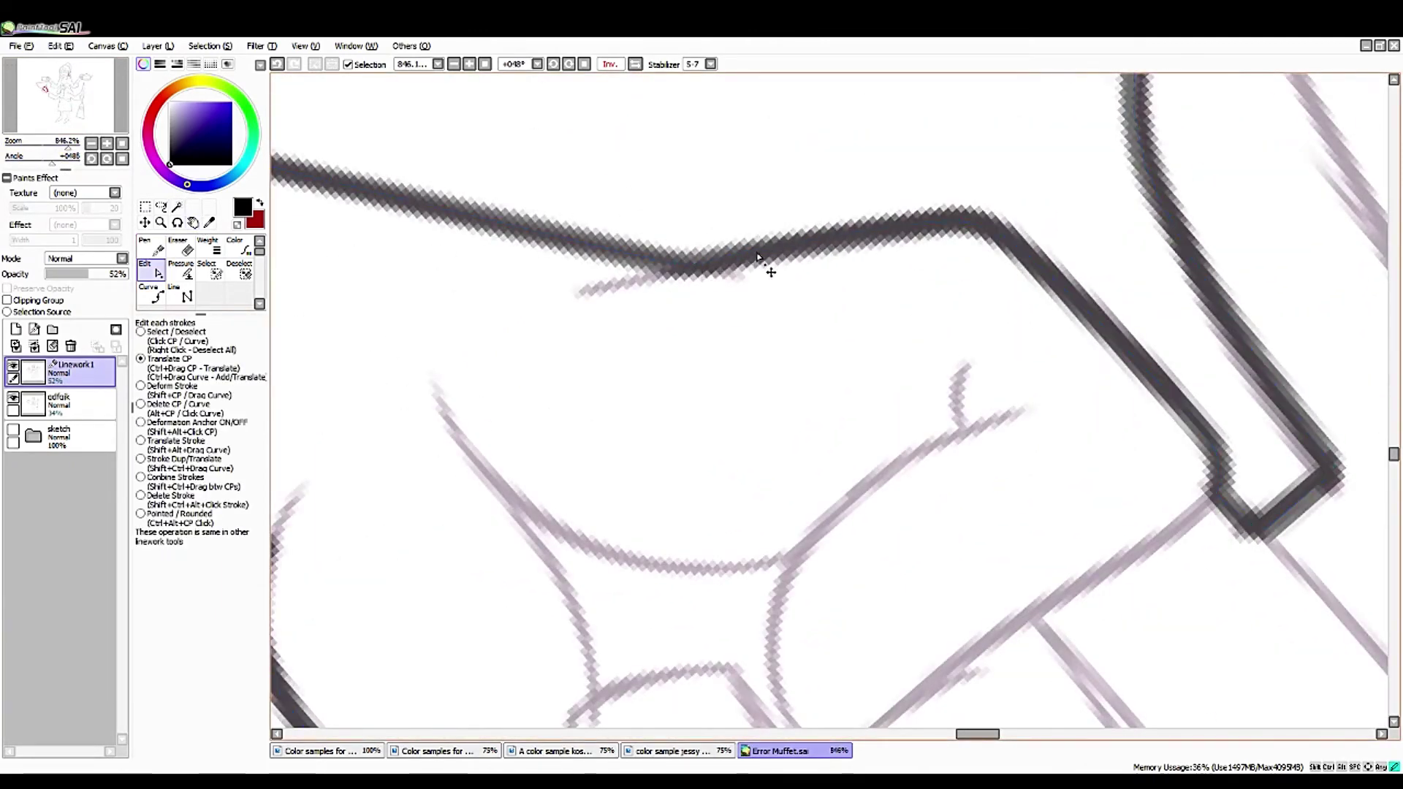
pyautogui.press('n')
pyautogui.moveTo(419, 484)
pyautogui.mouseDown()
pyautogui.moveTo(336, 548)
pyautogui.moveTo(733, 287)
pyautogui.mouseUp()
pyautogui.moveTo(617, 279); pyautogui.dragTo(596, 320)
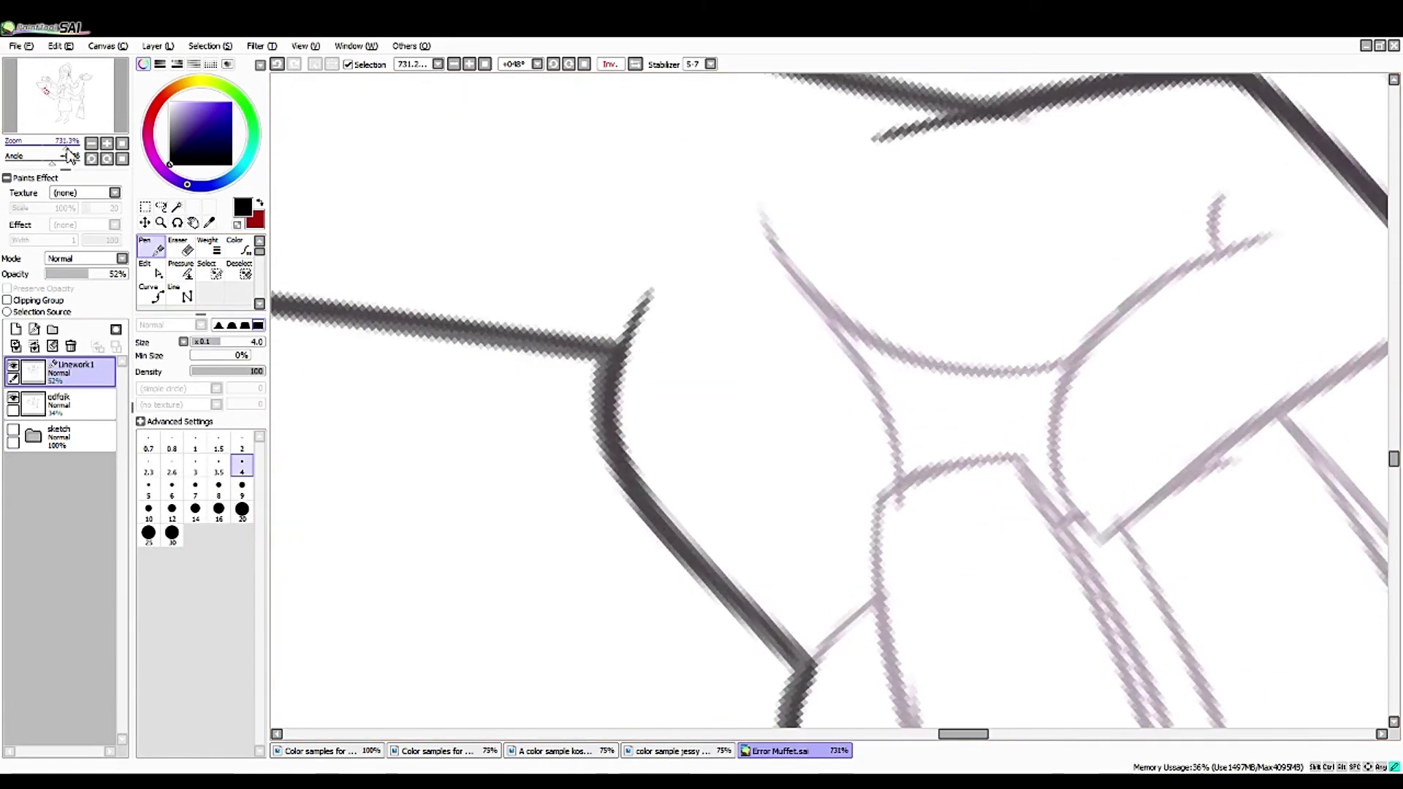
# - Smooth the fist's outer contour across the curled fingers by repositioning control points at the knuckles and the notches between them
pyautogui.click(122, 159)
pyautogui.hscroll(5, 427, 348)
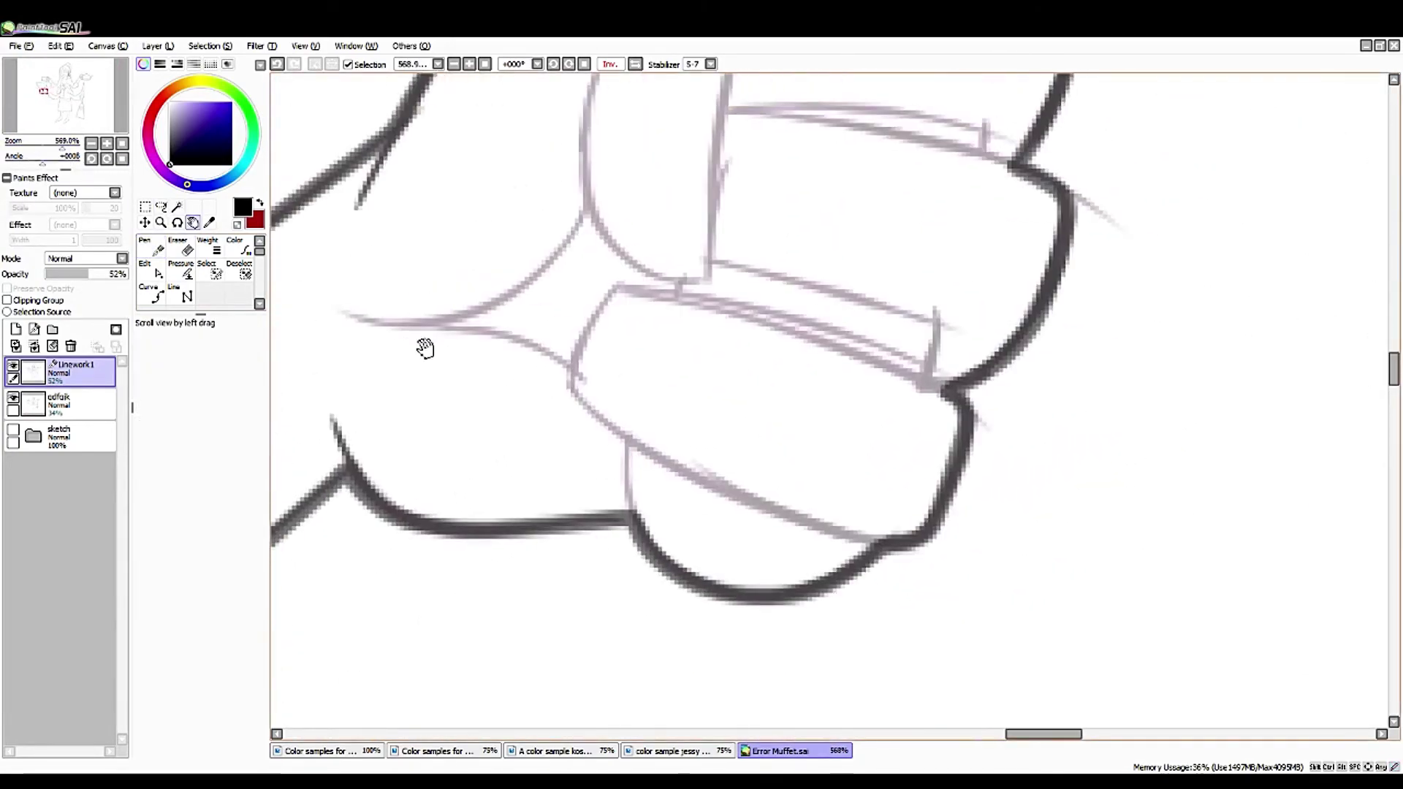
pyautogui.press('ctrl')
pyautogui.moveTo(833, 506); pyautogui.dragTo(851, 513)
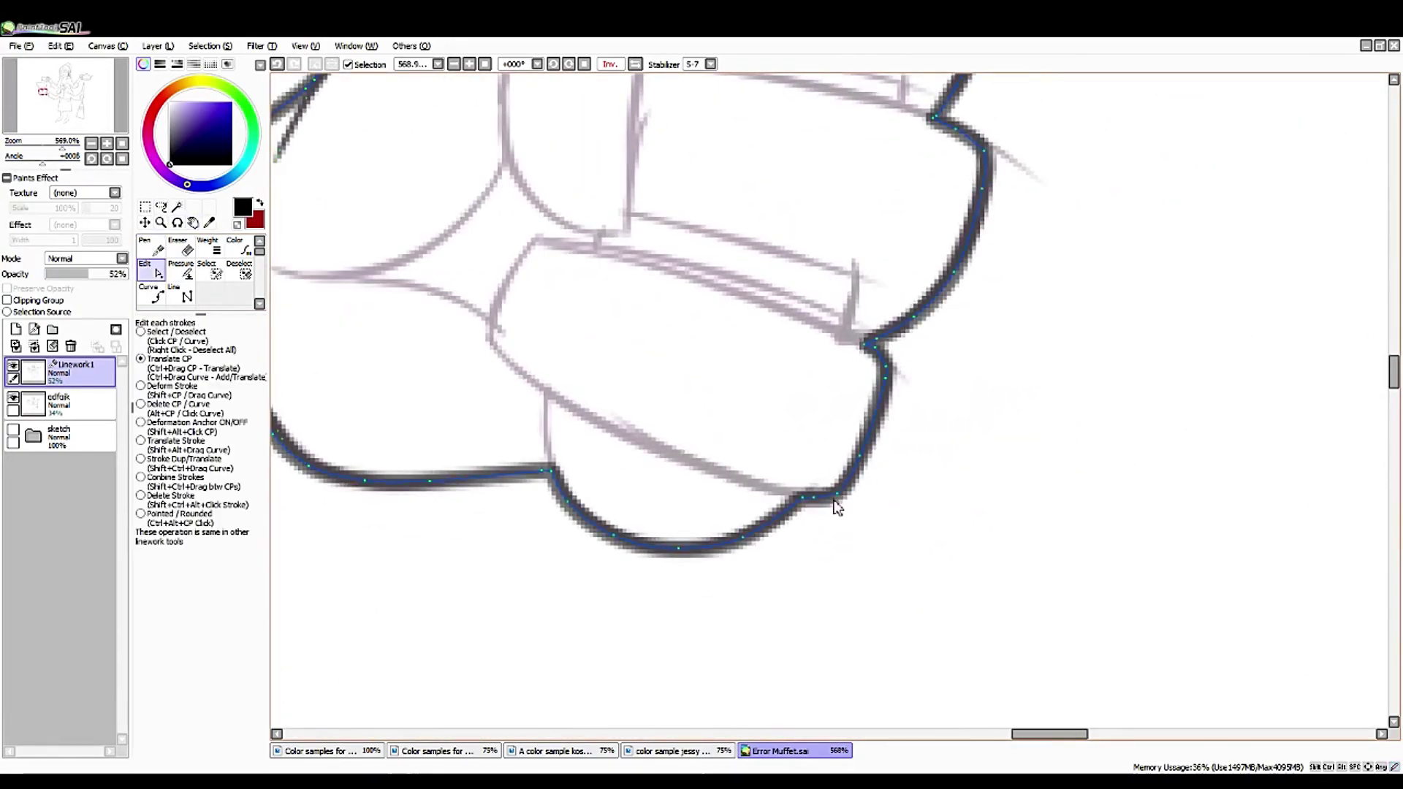
pyautogui.scroll(3, 838, 508)
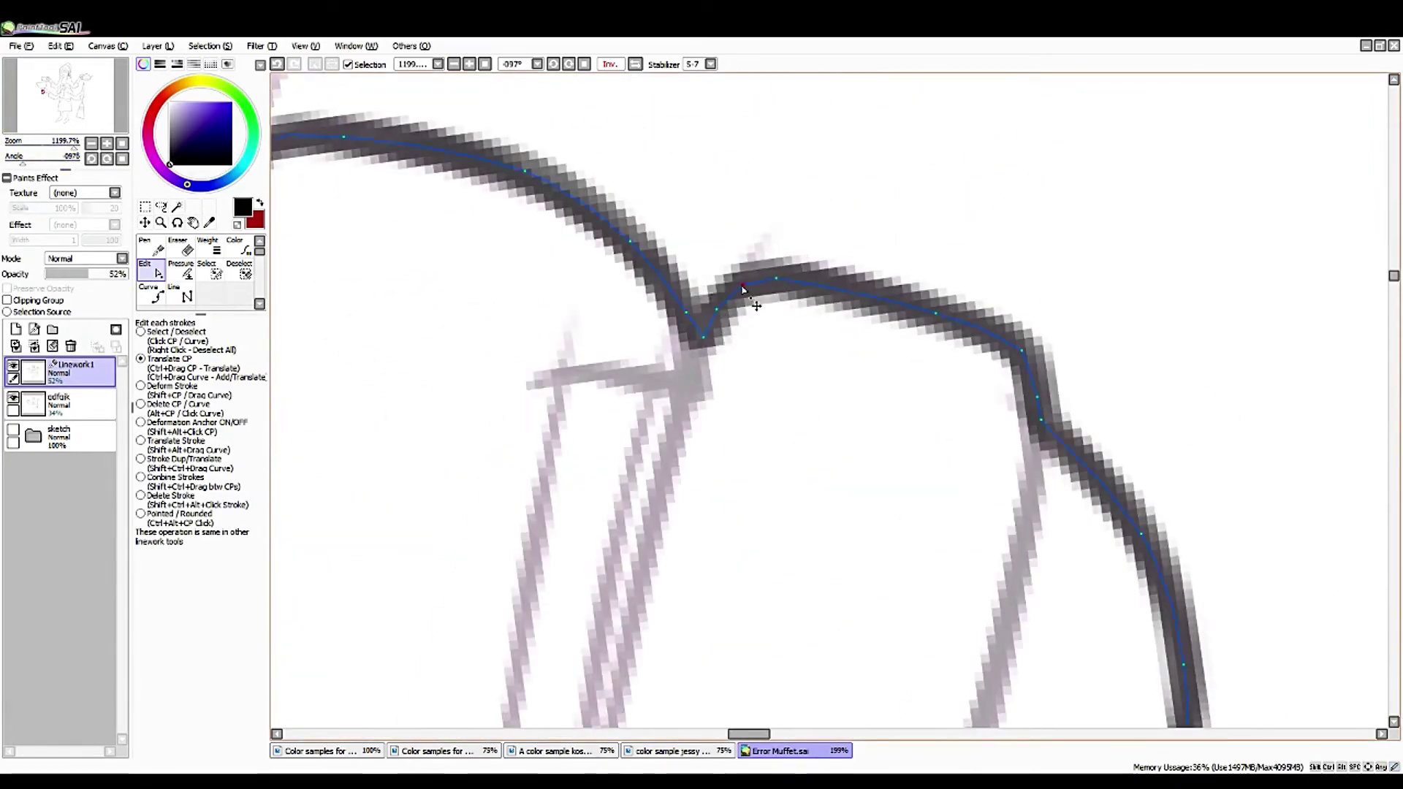
pyautogui.moveTo(1030, 372)
pyautogui.mouseDown()
pyautogui.moveTo(1018, 339)
pyautogui.moveTo(933, 314)
pyautogui.moveTo(1058, 439)
pyautogui.mouseUp()
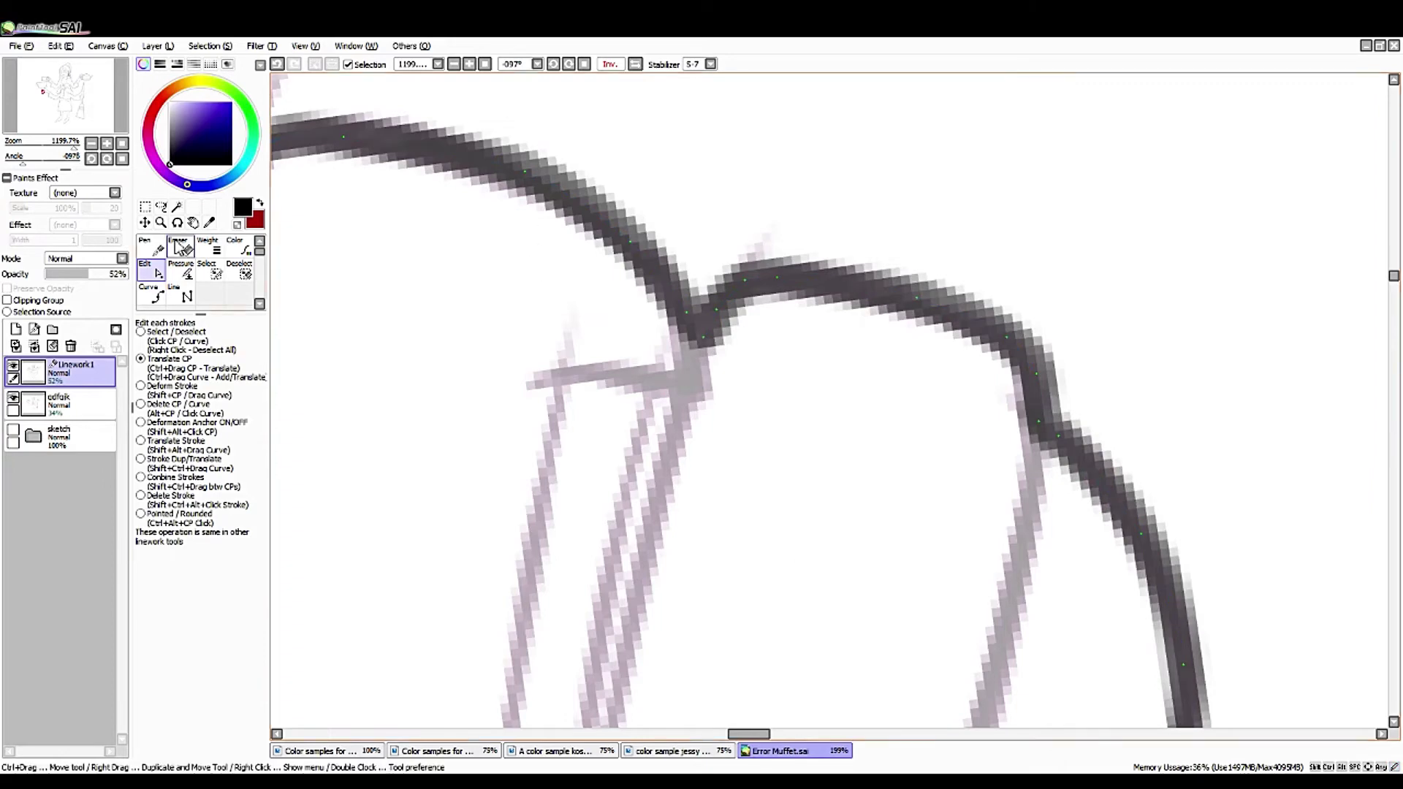
pyautogui.moveTo(329, 146); pyautogui.dragTo(705, 245)
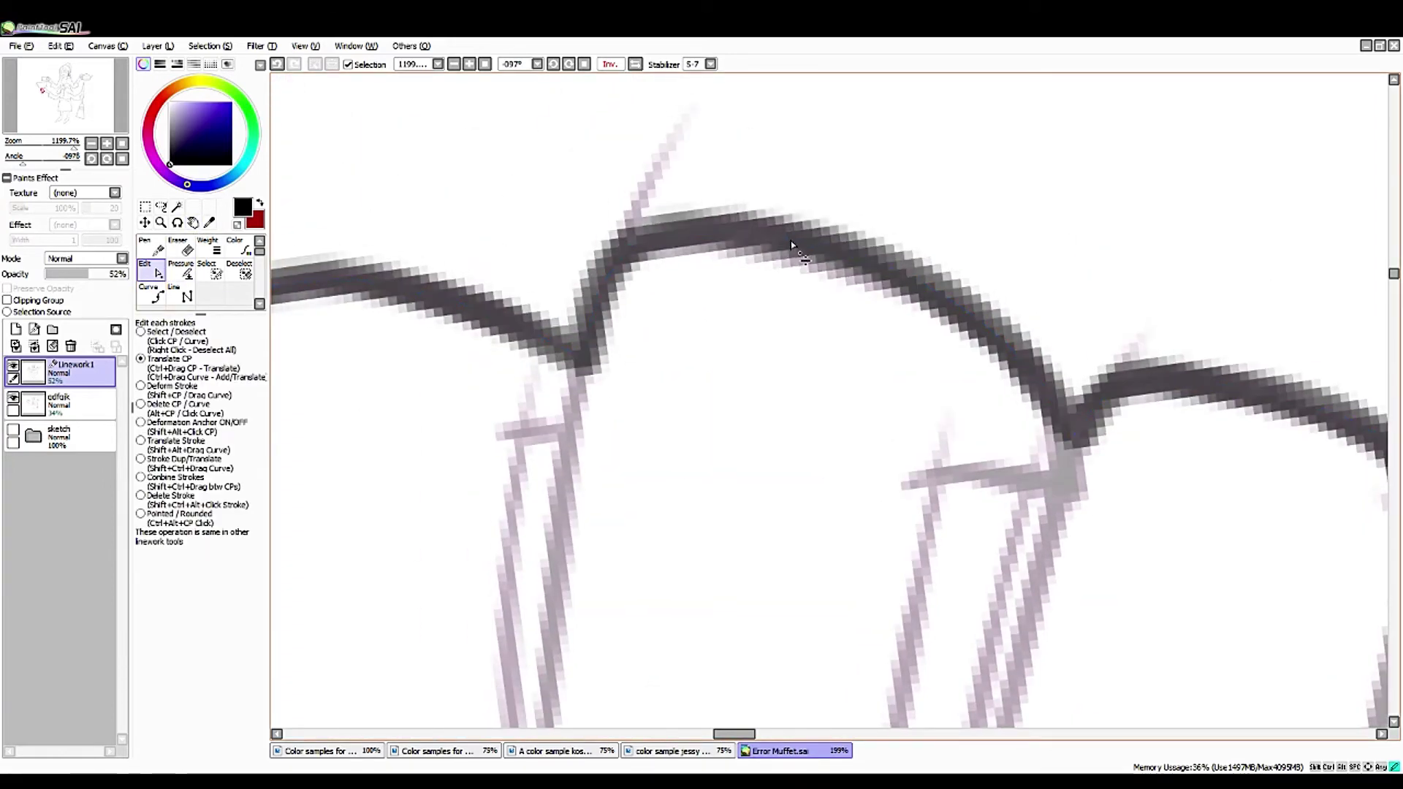
pyautogui.scroll(-3, 695, 395)
pyautogui.scroll(3, 361, 422)
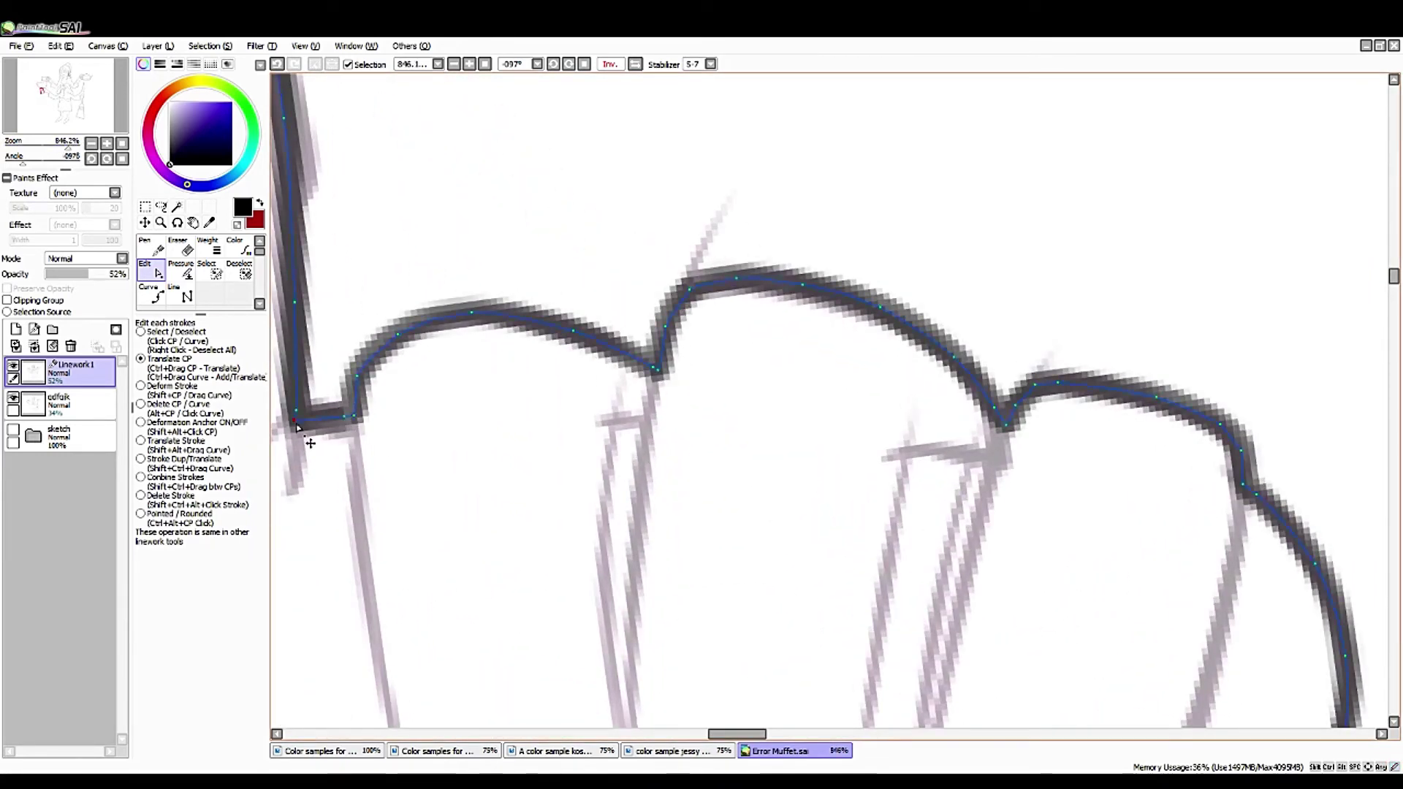
pyautogui.moveTo(307, 409); pyautogui.dragTo(713, 236)
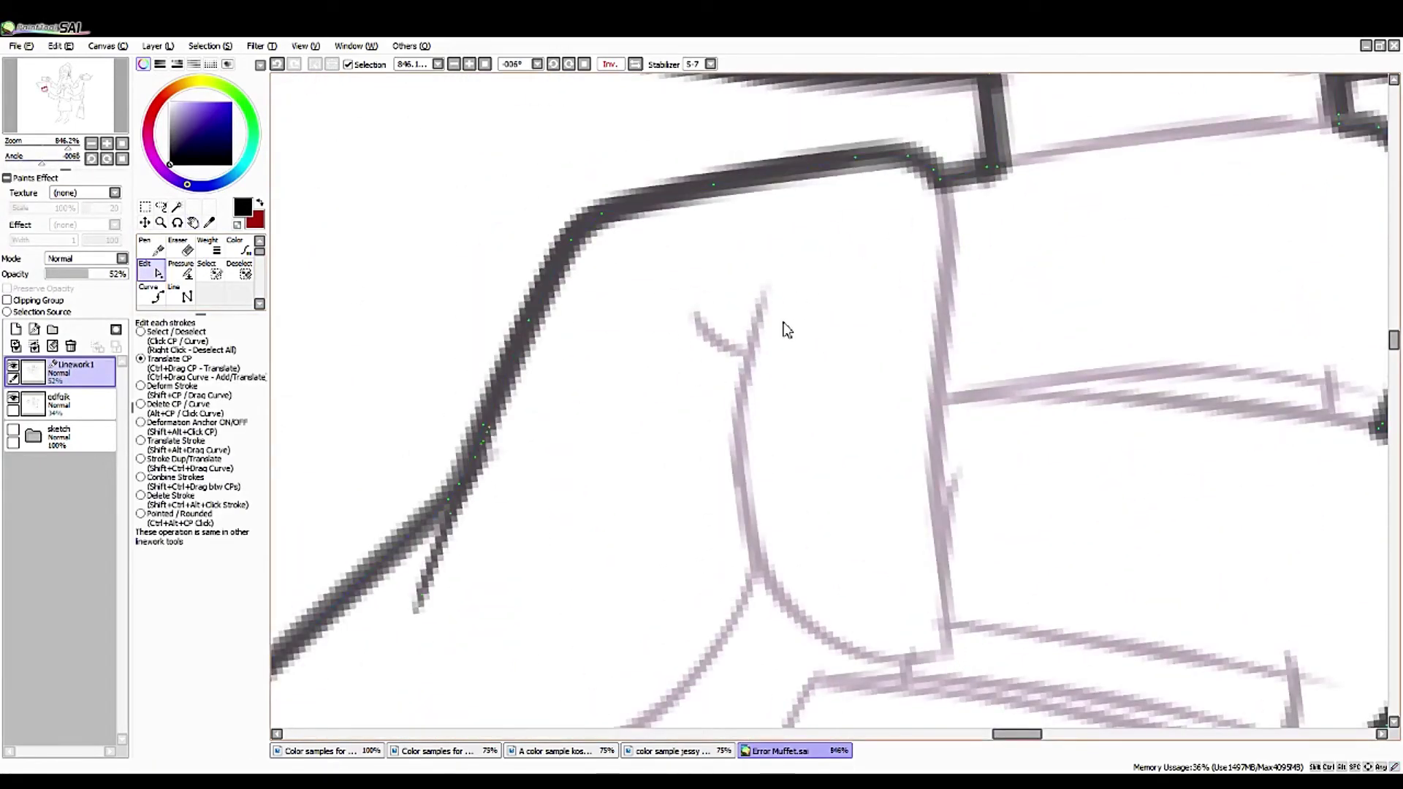
# - Ink the thumb inside the fist with a straight outer edge and a curved, tapered inner edge
pyautogui.moveTo(786, 331); pyautogui.dragTo(752, 178)
pyautogui.press('n')
pyautogui.moveTo(820, 109); pyautogui.dragTo(644, 552)
pyautogui.hotkey('ctrl', 'z')
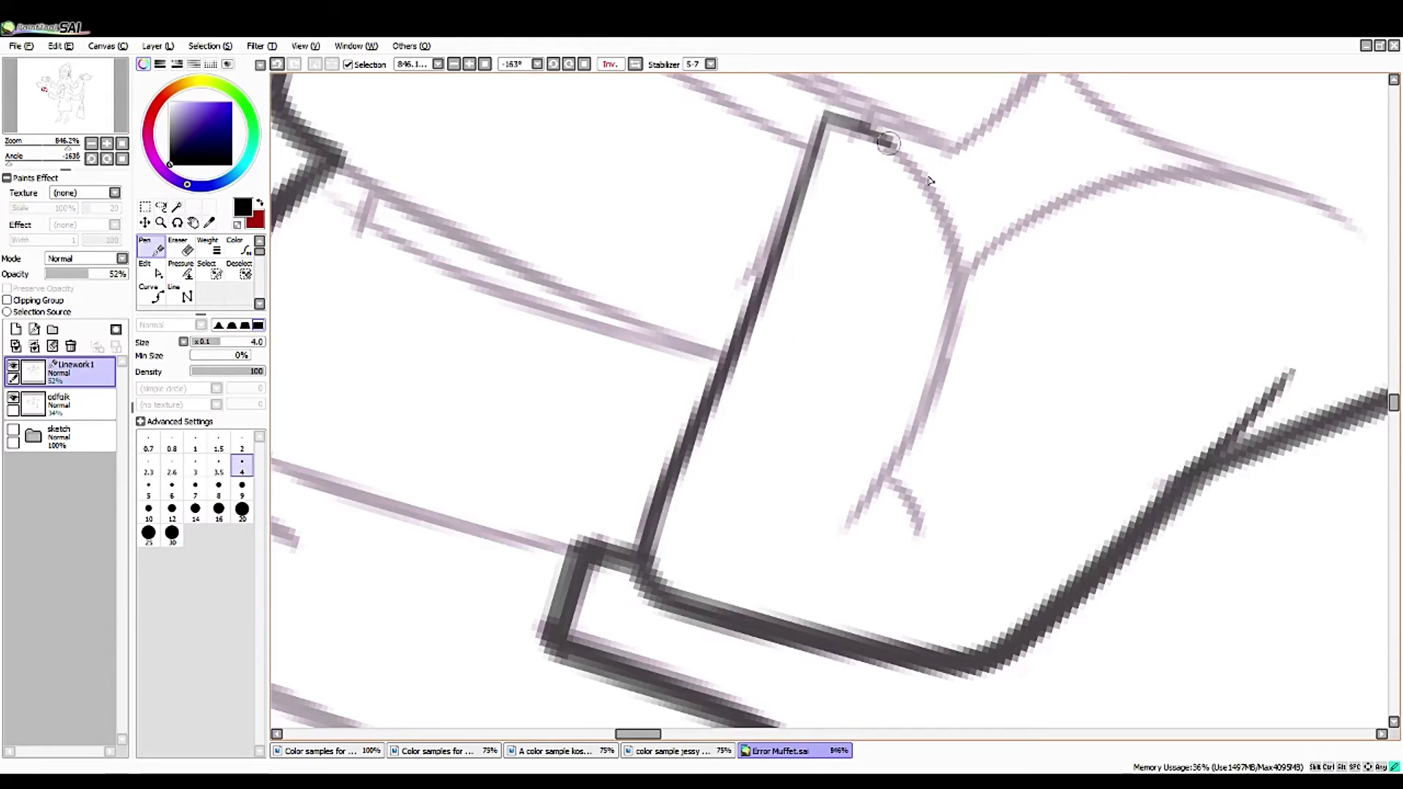
pyautogui.moveTo(888, 143); pyautogui.dragTo(822, 554)
pyautogui.click(152, 269)
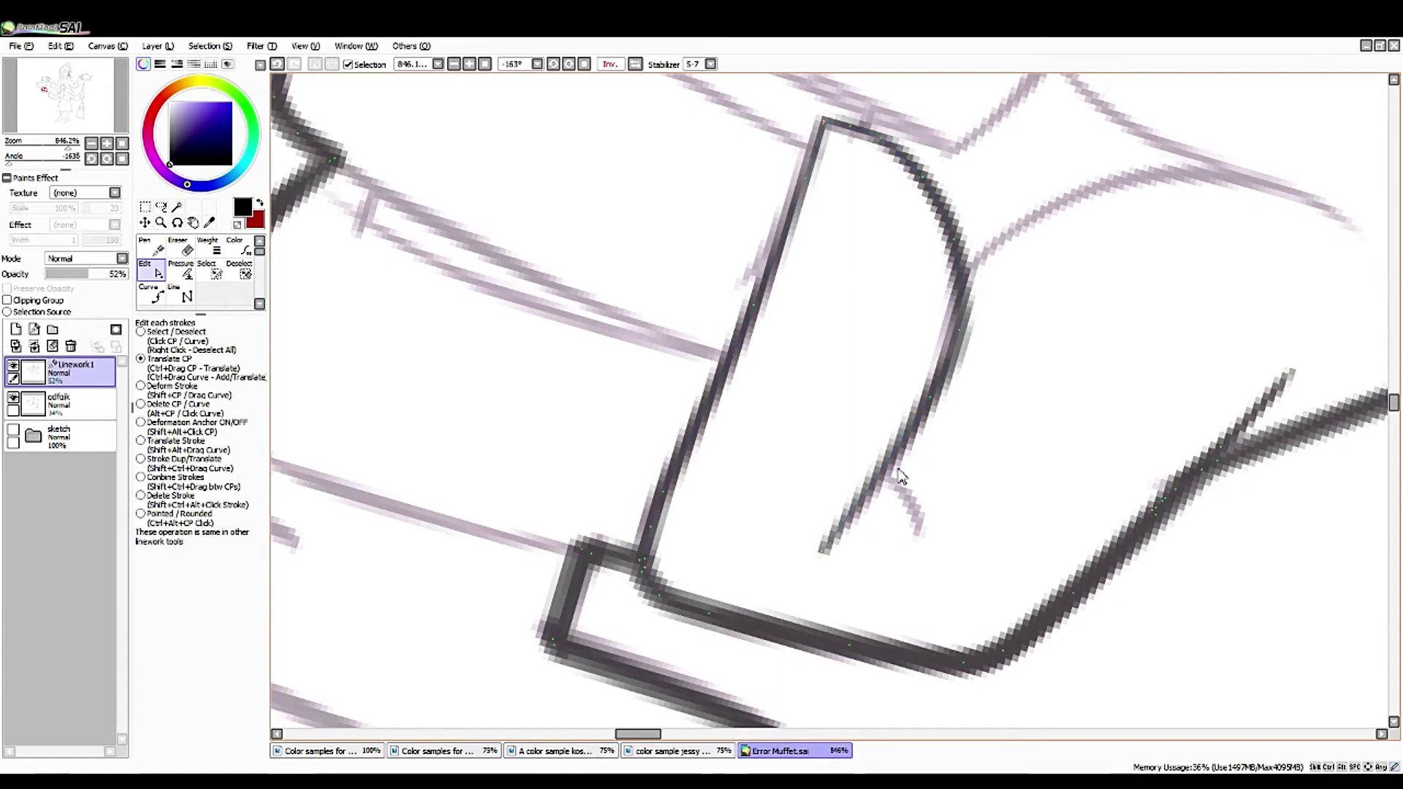
# - Ink the short crease beside the thumb line and the curved palm lines branching from the thumb and curled finger
pyautogui.press('n')
pyautogui.hscroll(5, 672, 459)
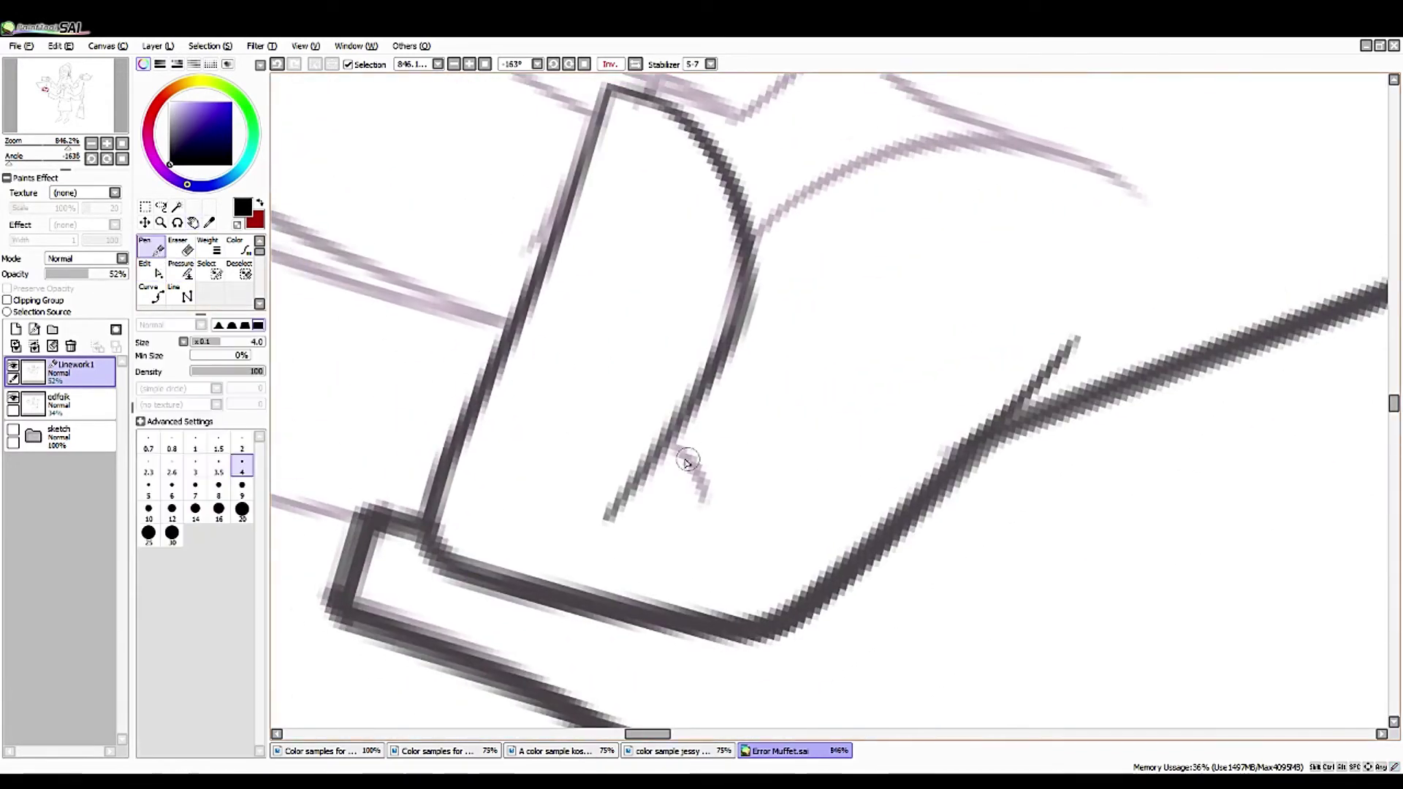
pyautogui.moveTo(510, 585)
pyautogui.mouseDown()
pyautogui.moveTo(661, 313)
pyautogui.moveTo(633, 298)
pyautogui.mouseUp()
pyautogui.hotkey('ctrl', 'z')
pyautogui.moveTo(700, 269)
pyautogui.mouseDown()
pyautogui.moveTo(520, 624)
pyautogui.moveTo(504, 541)
pyautogui.moveTo(519, 470)
pyautogui.moveTo(731, 267)
pyautogui.moveTo(586, 482)
pyautogui.moveTo(269, 246)
pyautogui.mouseUp()
# - Outline the lower curled finger with the Curve tool, remove the stray end segment and adjust the outline's control points
pyautogui.click(151, 293)
pyautogui.click(622, 481)
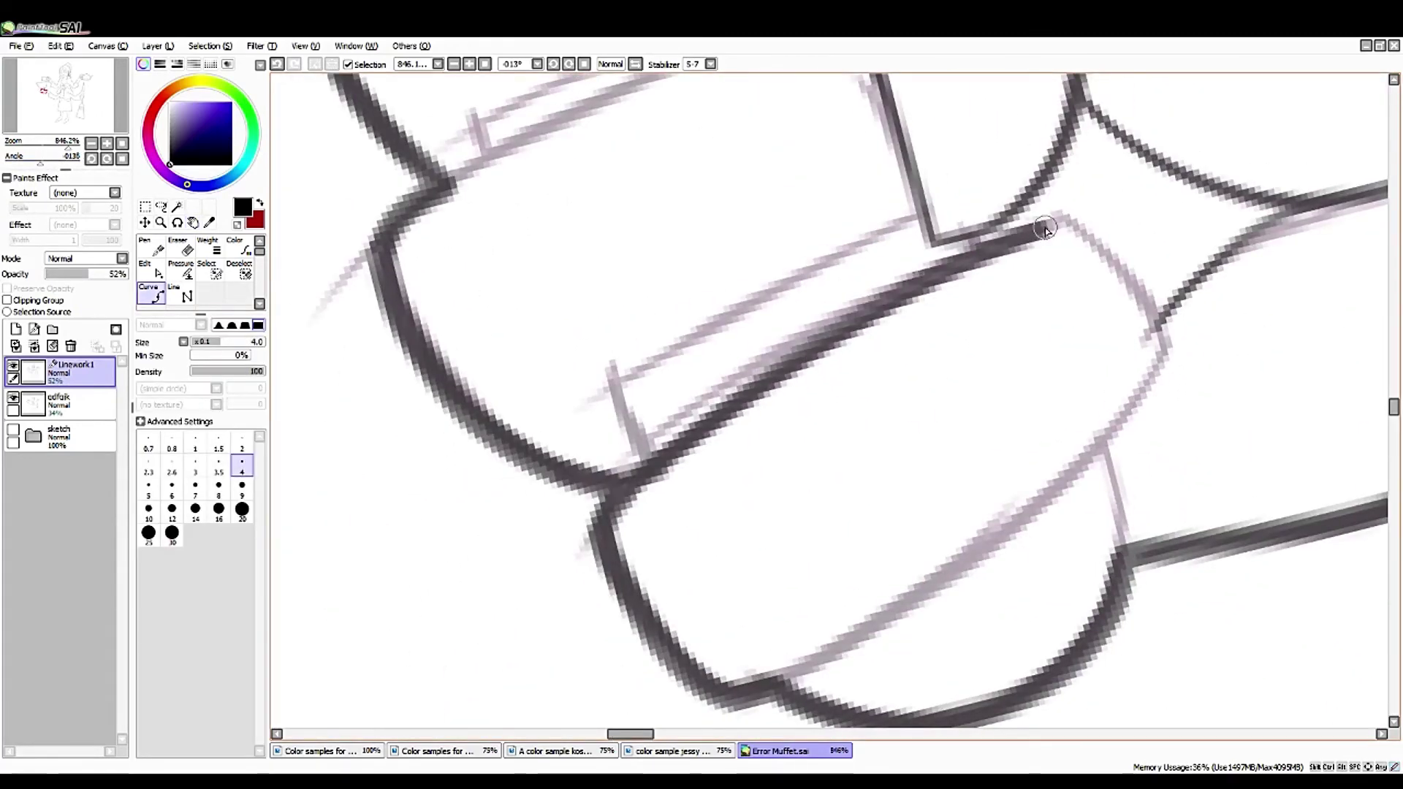
pyautogui.click(1170, 322)
pyautogui.click(775, 669)
pyautogui.press('ctrl')
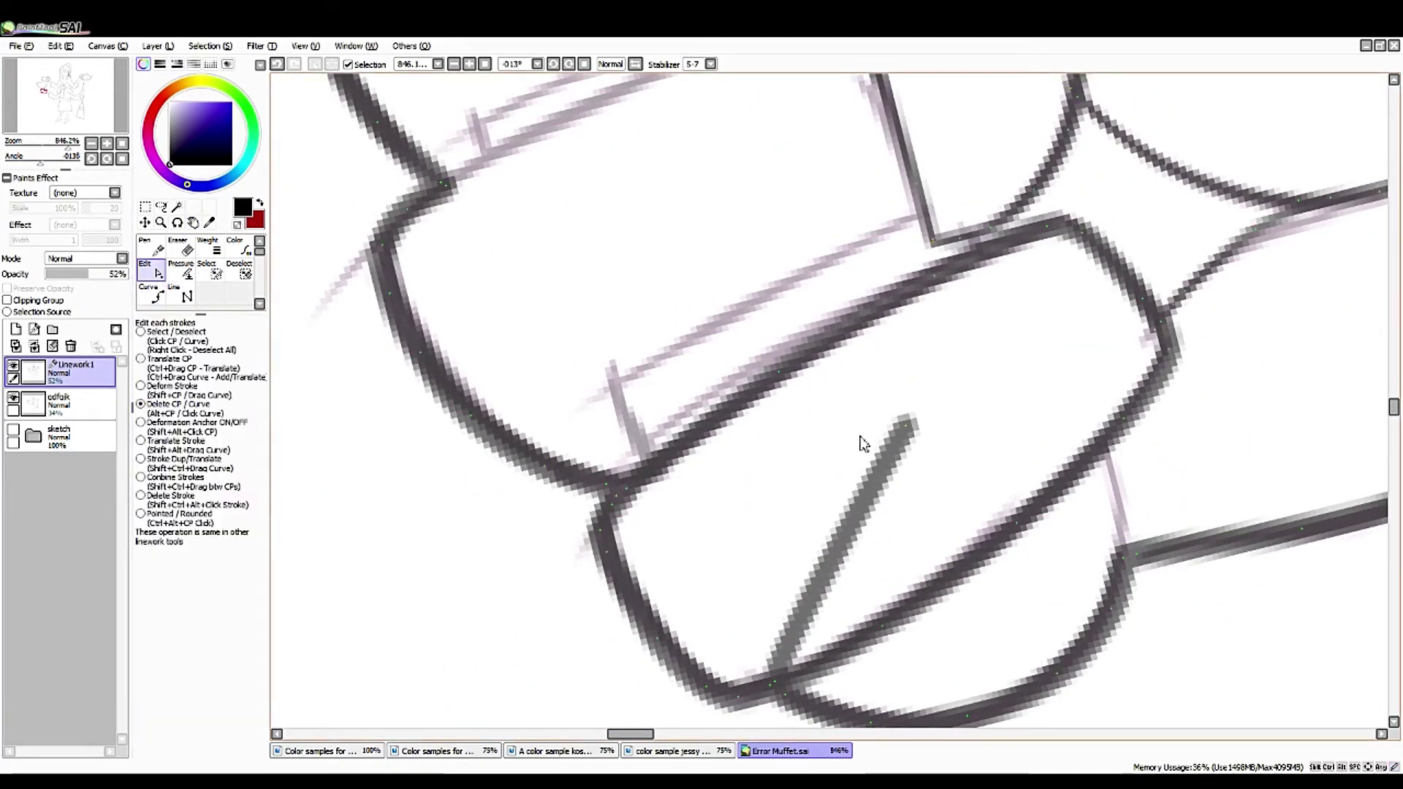
pyautogui.click(865, 444)
pyautogui.moveTo(861, 464); pyautogui.dragTo(128, 358)
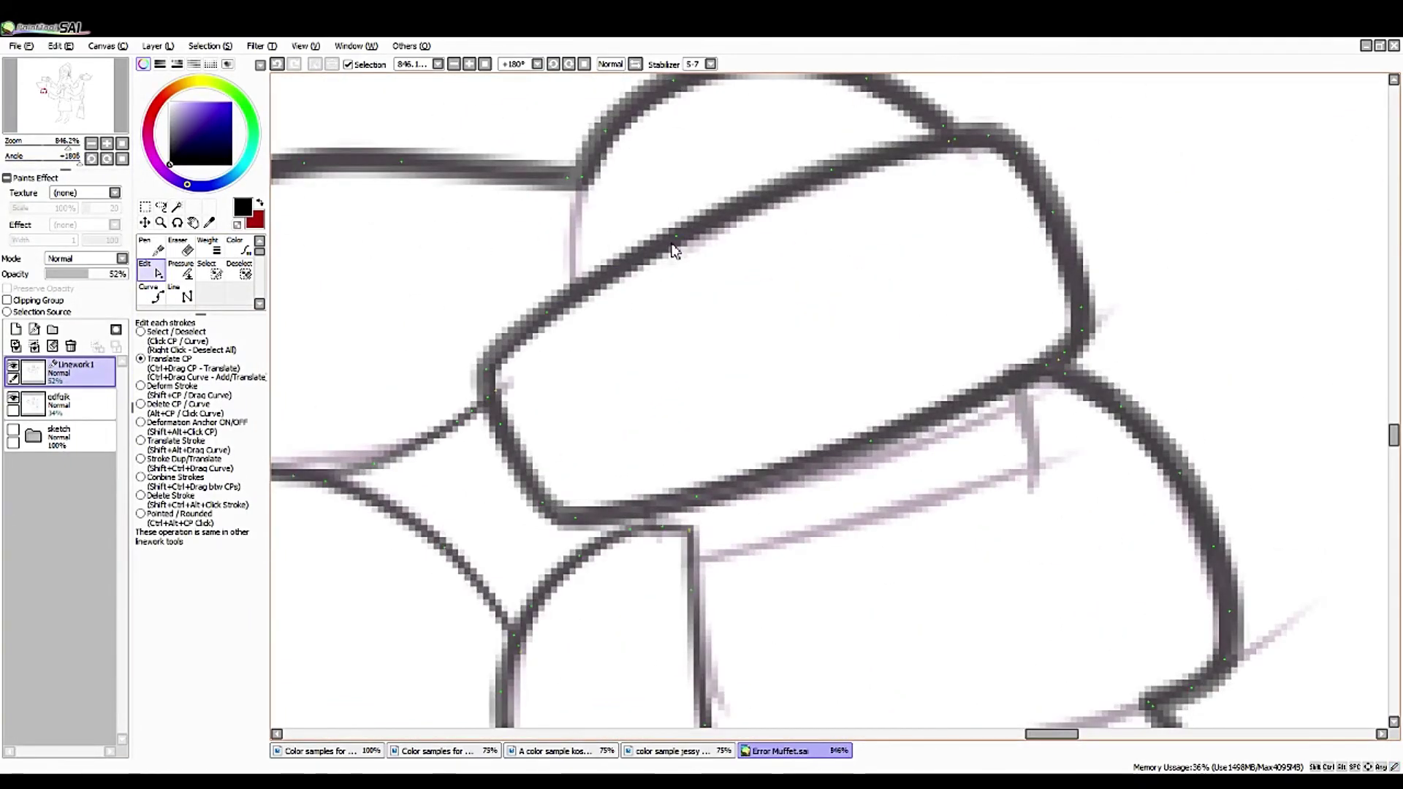
pyautogui.click(962, 137)
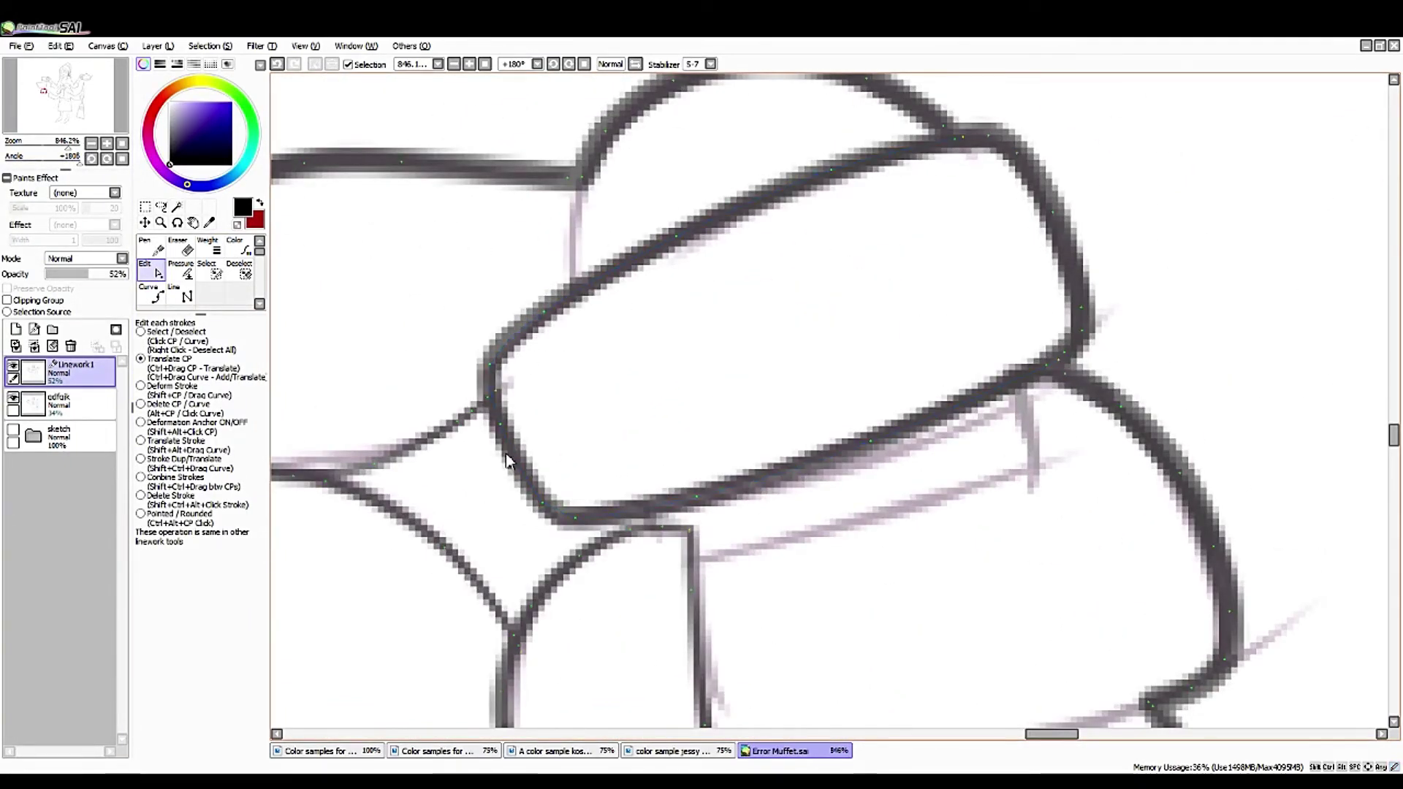
# - Draw the short curve joining the little finger's edge to the curled finger above it and delete its stray end segment
pyautogui.press('ctrl')
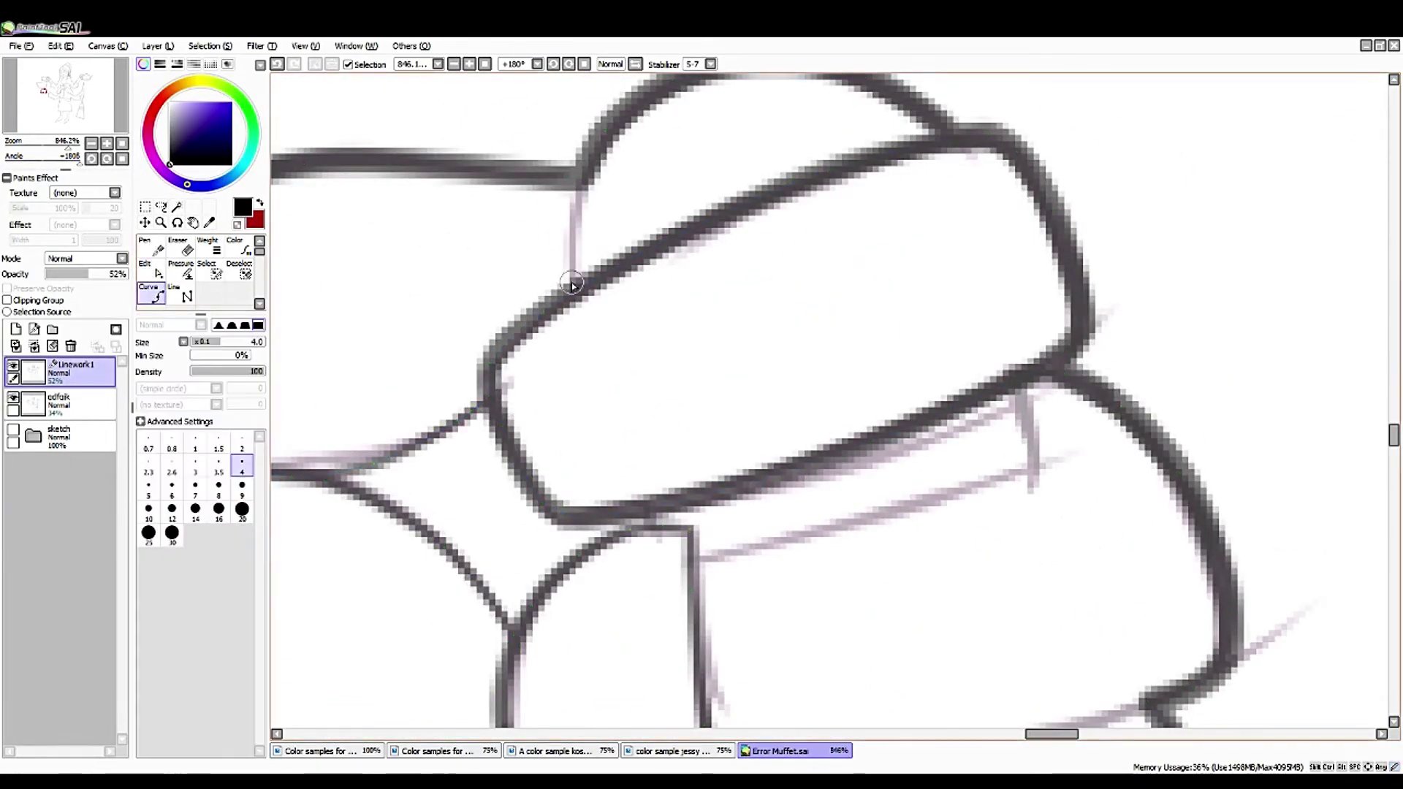
pyautogui.click(587, 168)
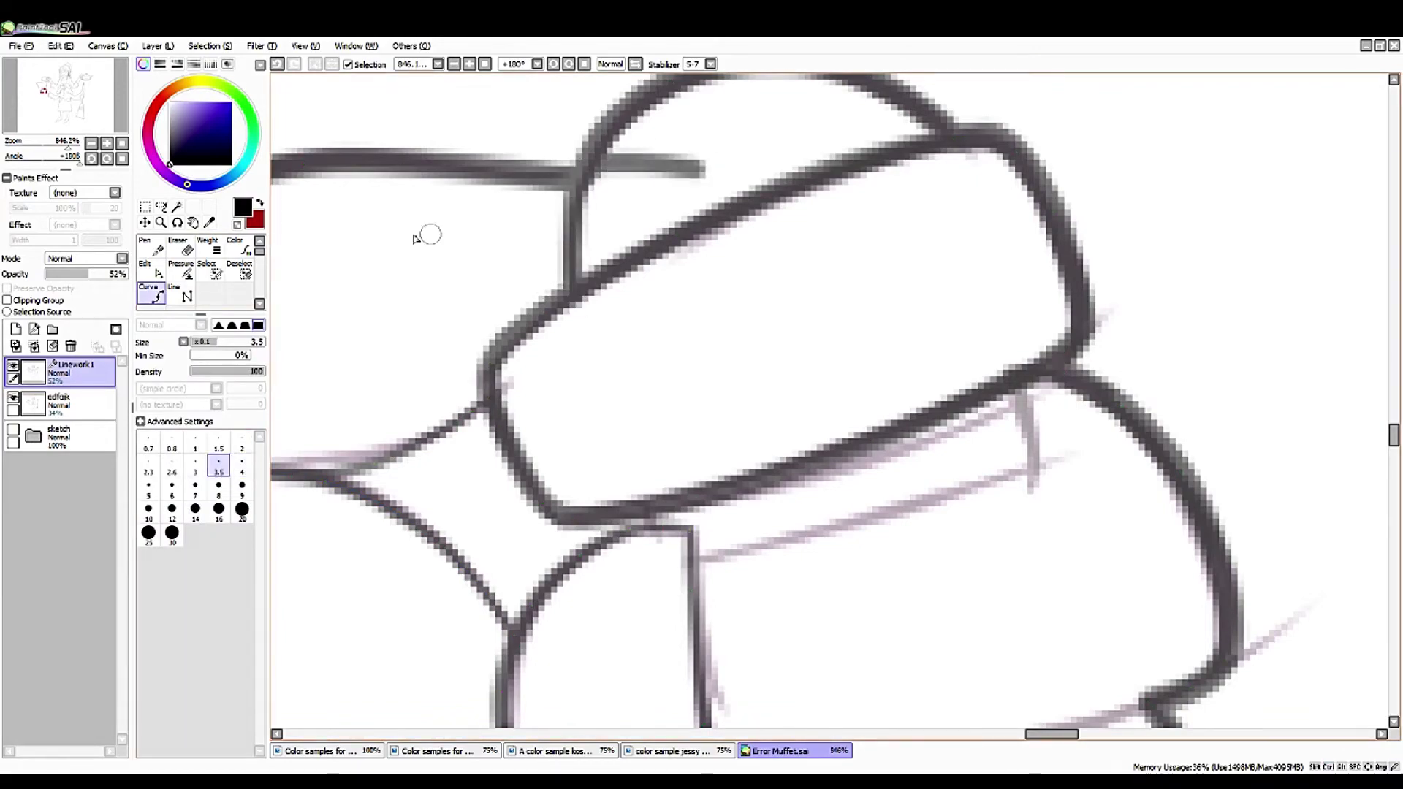
pyautogui.click(701, 169)
pyautogui.press('ctrl')
# - Ink the dividing line between the two upper fingers and the rounded fold edges along both finger gaps beside the thumb
pyautogui.scroll(-5, 408, 307)
pyautogui.scroll(5, 366, 278)
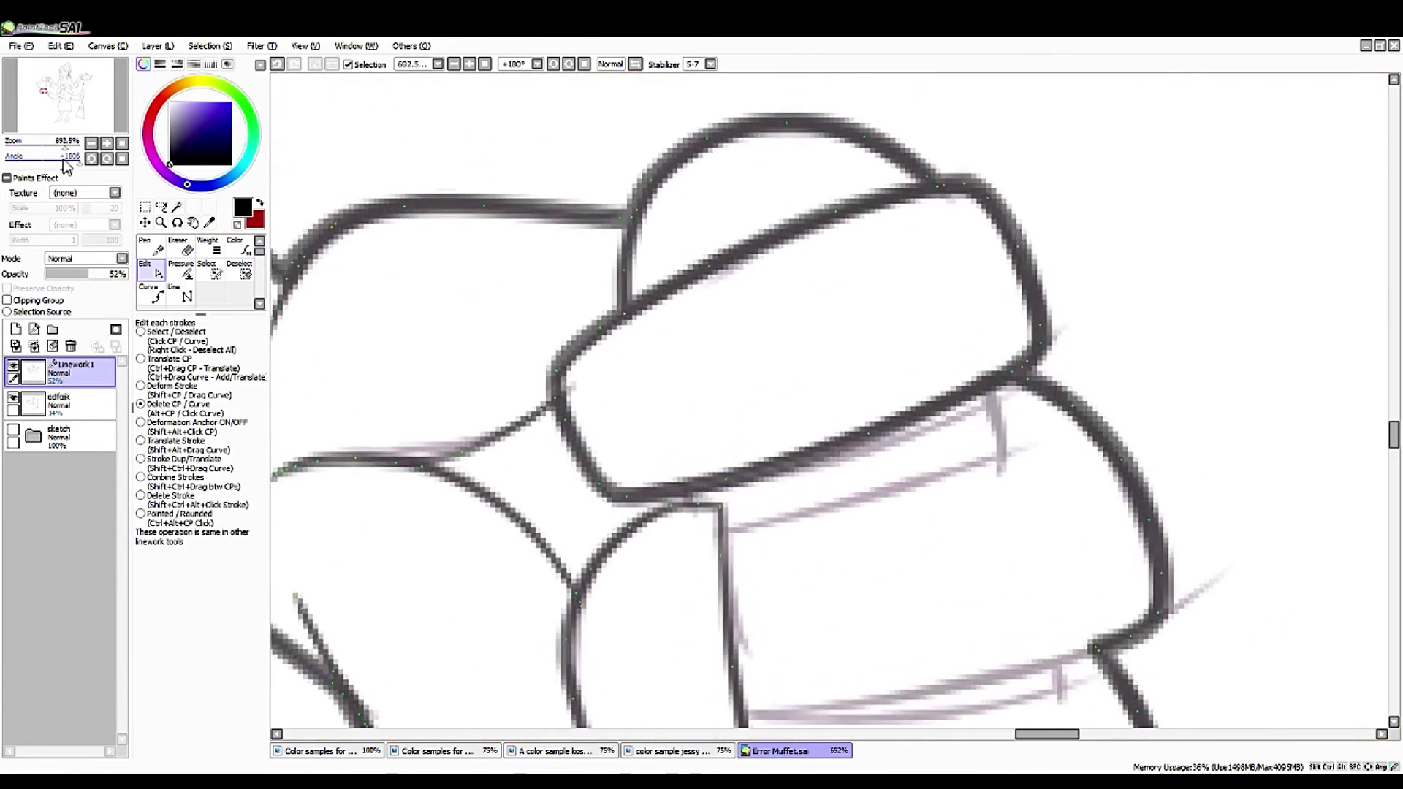
pyautogui.moveTo(342, 243)
pyautogui.mouseDown()
pyautogui.moveTo(411, 476)
pyautogui.moveTo(366, 265)
pyautogui.mouseUp()
pyautogui.press('ctrl')
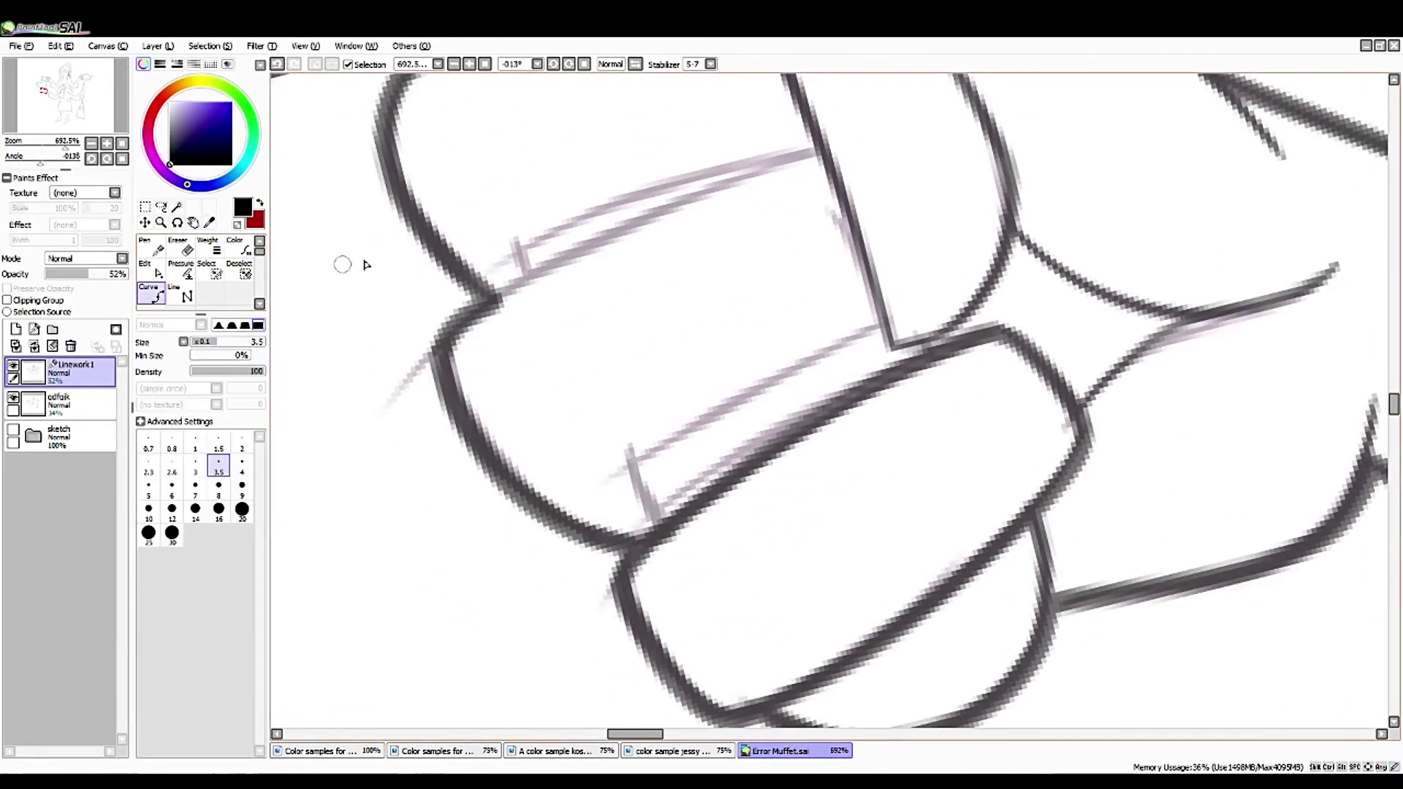
pyautogui.click(814, 151)
pyautogui.press('ctrl')
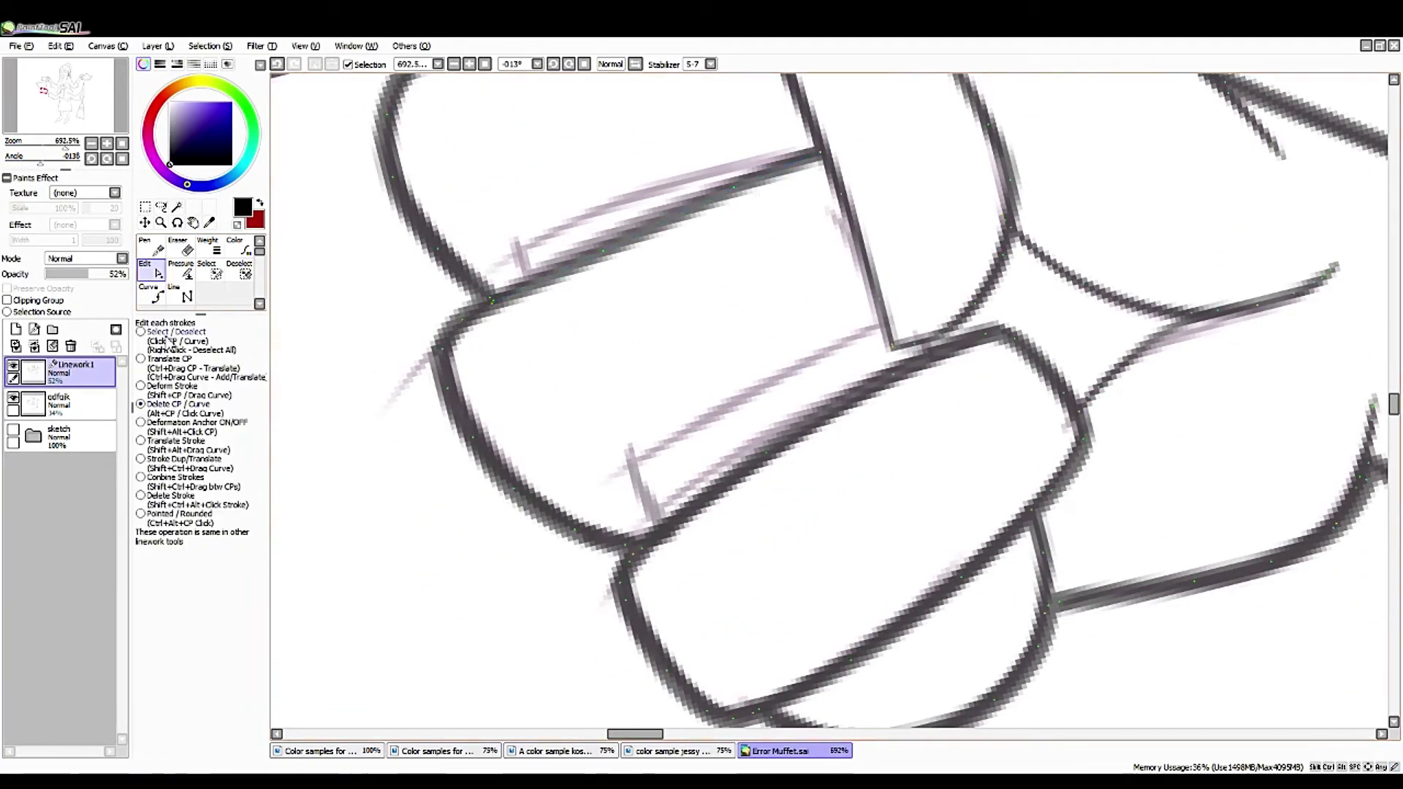
pyautogui.press('n')
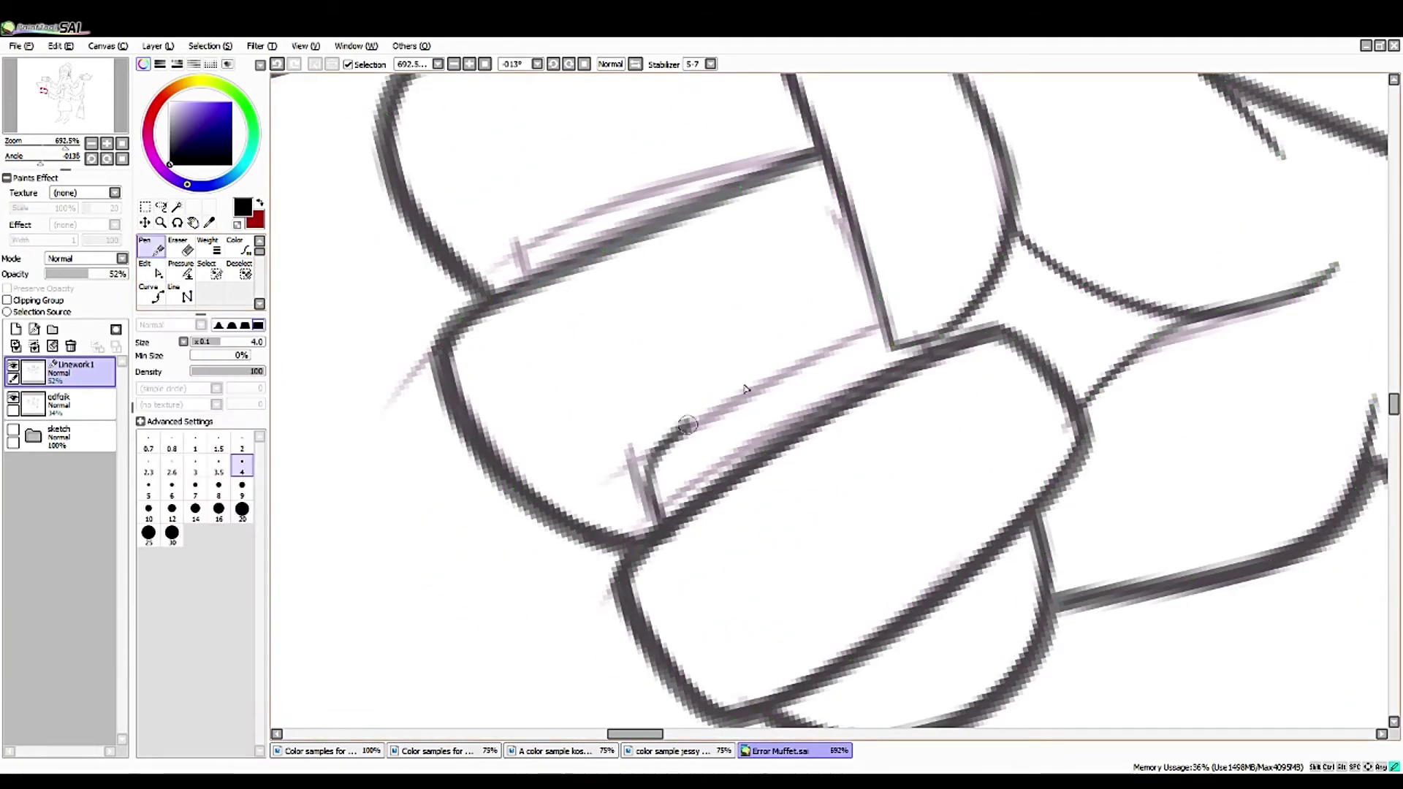
pyautogui.moveTo(745, 388); pyautogui.dragTo(880, 326)
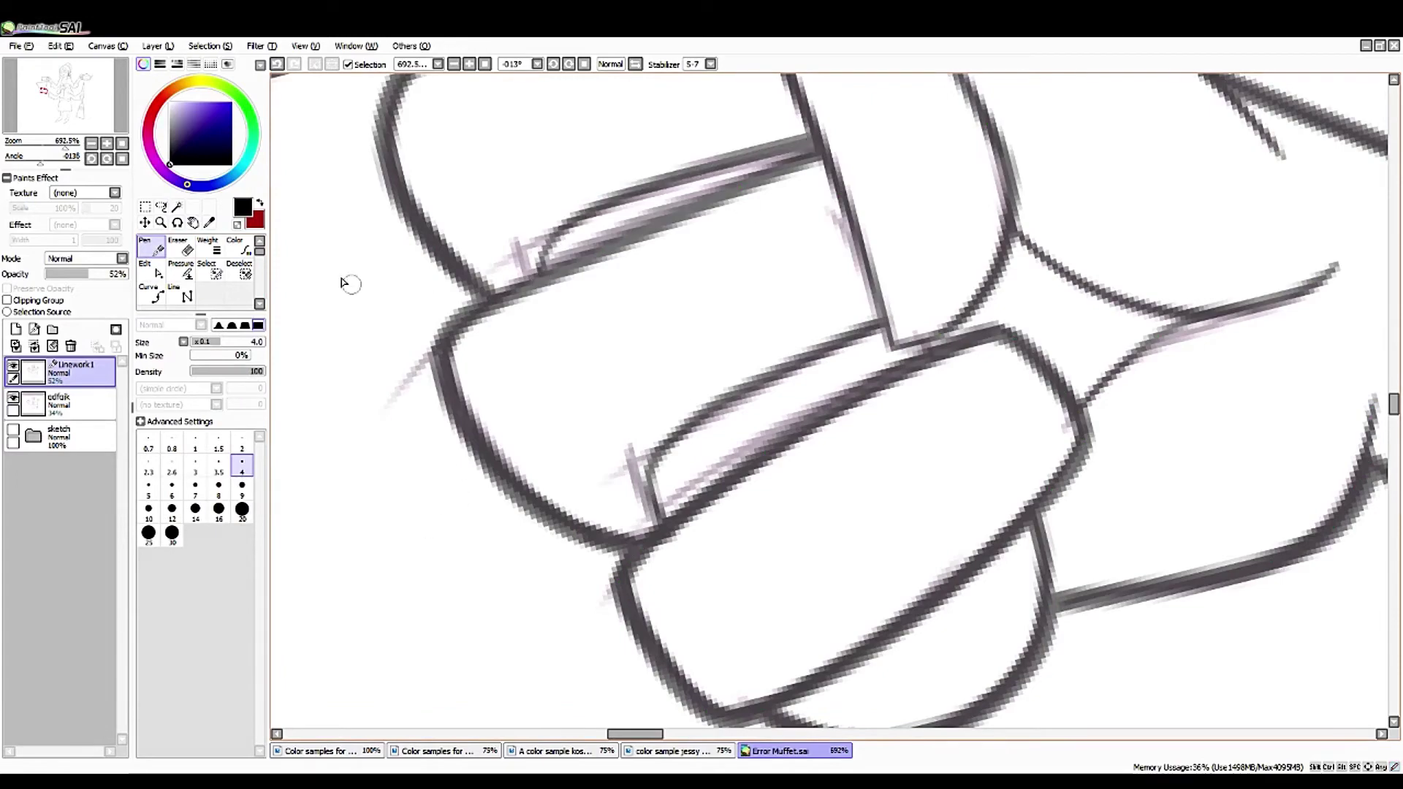
# - Round off the sharp corner of the large straight-edged outline beside the open hand by deleting its corner control point
pyautogui.moveTo(65, 146); pyautogui.dragTo(65, 183)
pyautogui.moveTo(592, 463); pyautogui.dragTo(383, 359)
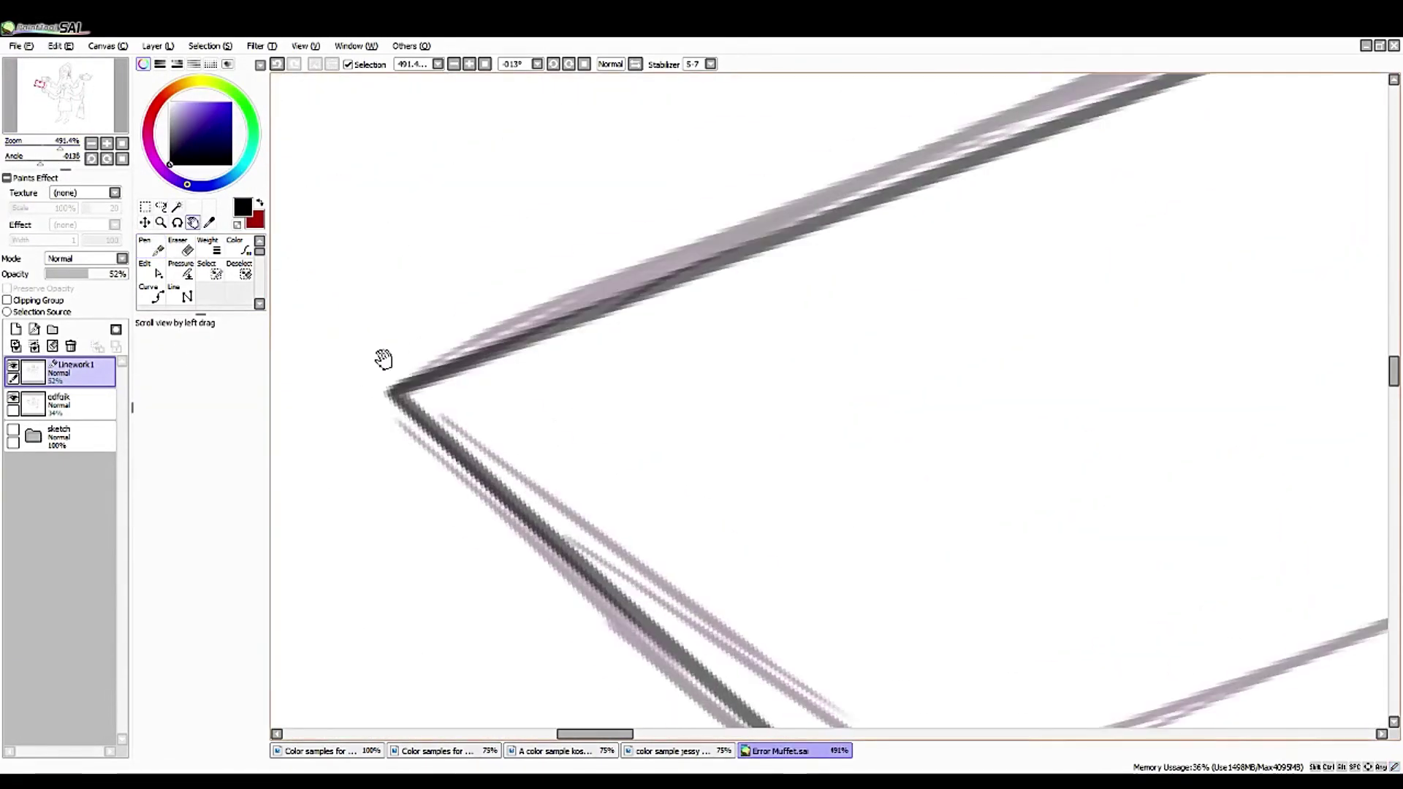
pyautogui.moveTo(541, 207); pyautogui.dragTo(242, 412)
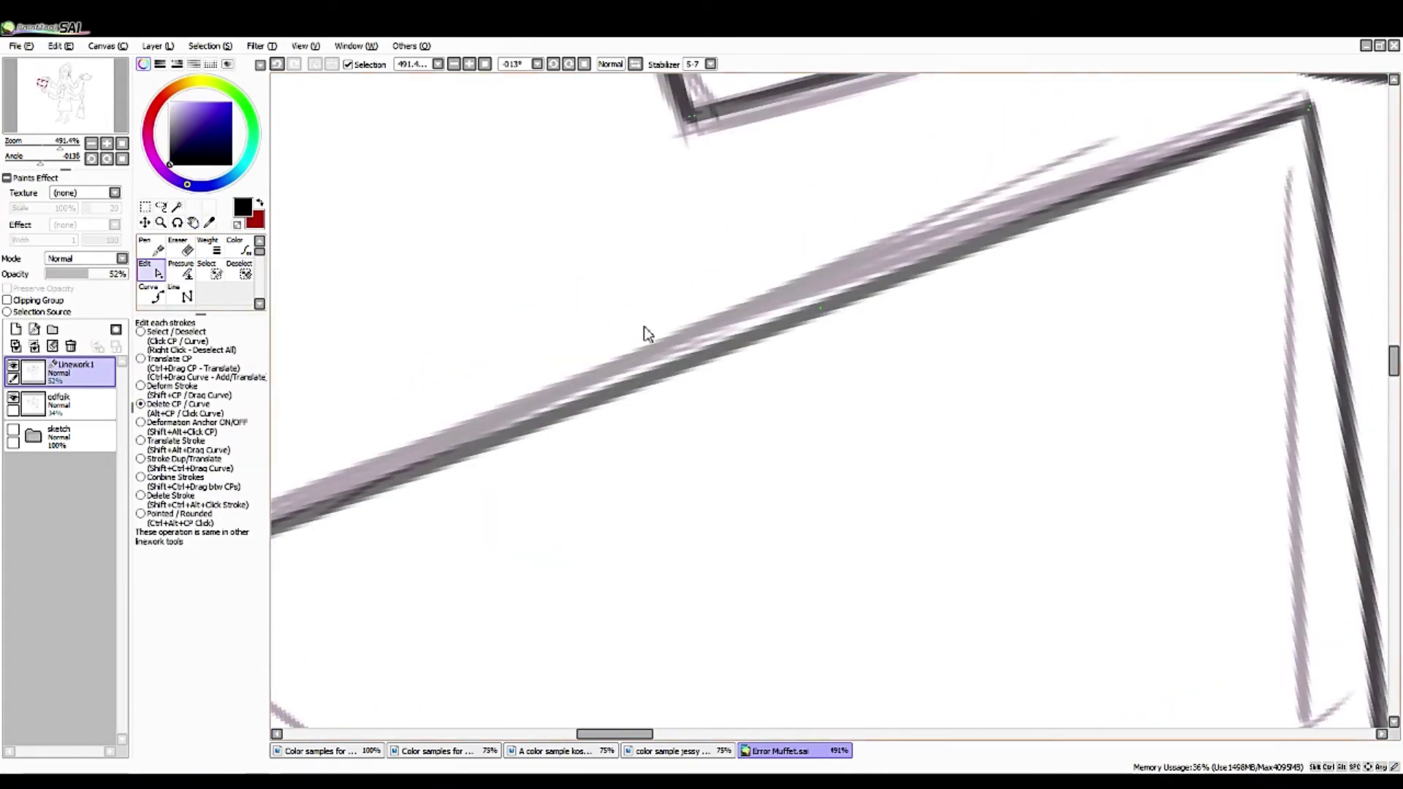
pyautogui.moveTo(739, 213); pyautogui.dragTo(242, 417)
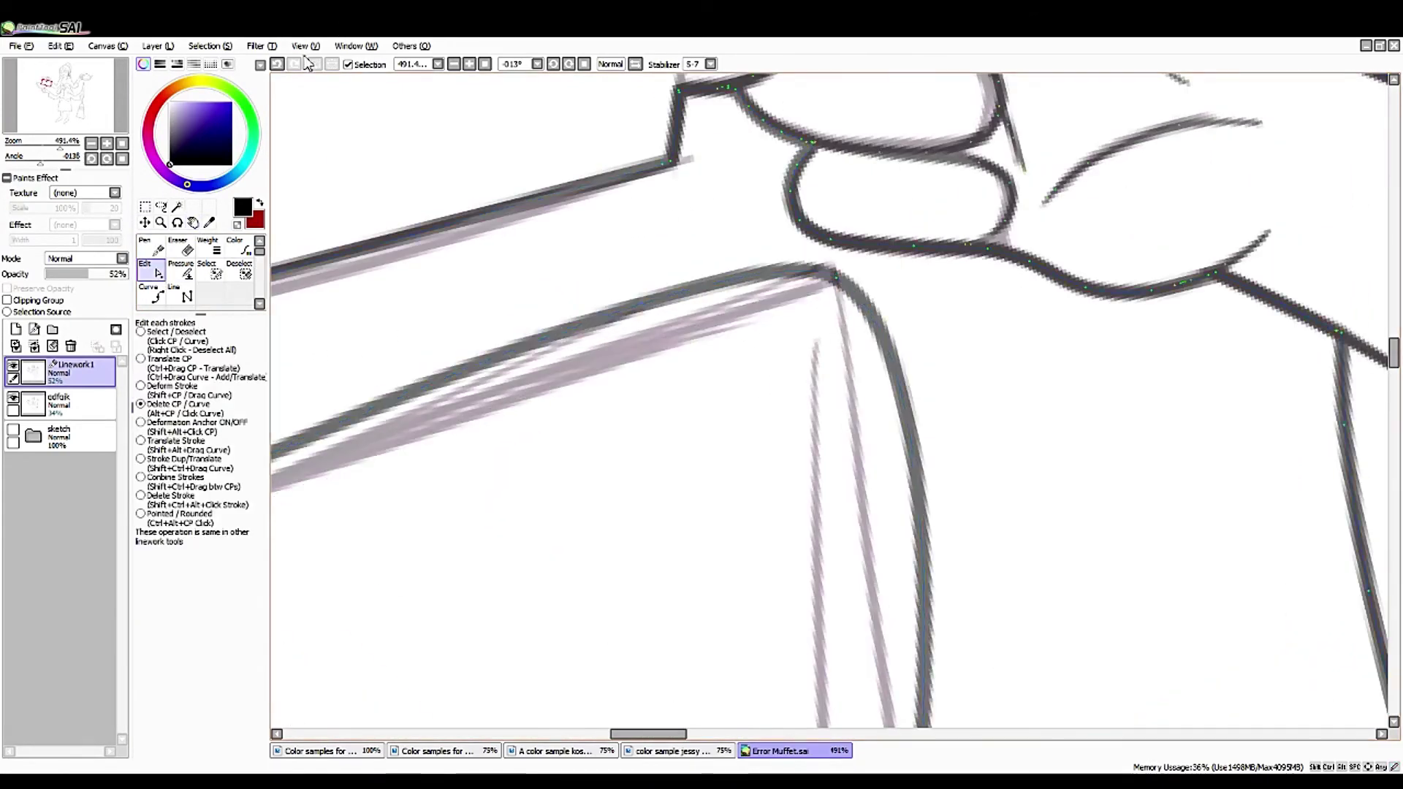
pyautogui.click(846, 289)
# - Round the two corners of the large outline on either side of the fist and adjust the curves' control points
pyautogui.click(193, 222)
pyautogui.moveTo(914, 307)
pyautogui.mouseDown()
pyautogui.moveTo(643, 462)
pyautogui.moveTo(782, 472)
pyautogui.mouseUp()
pyautogui.click(151, 270)
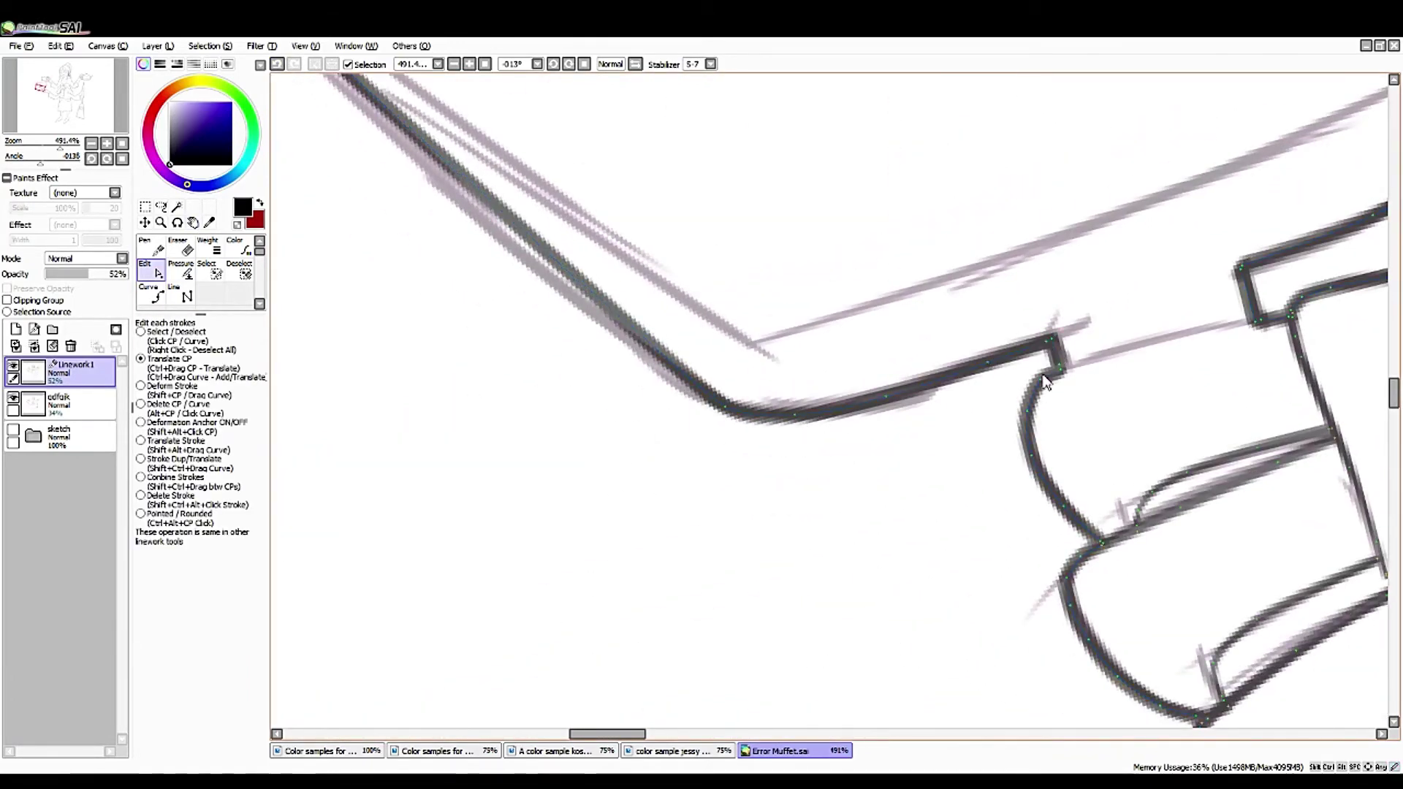
pyautogui.click(191, 223)
pyautogui.moveTo(1246, 276); pyautogui.dragTo(735, 459)
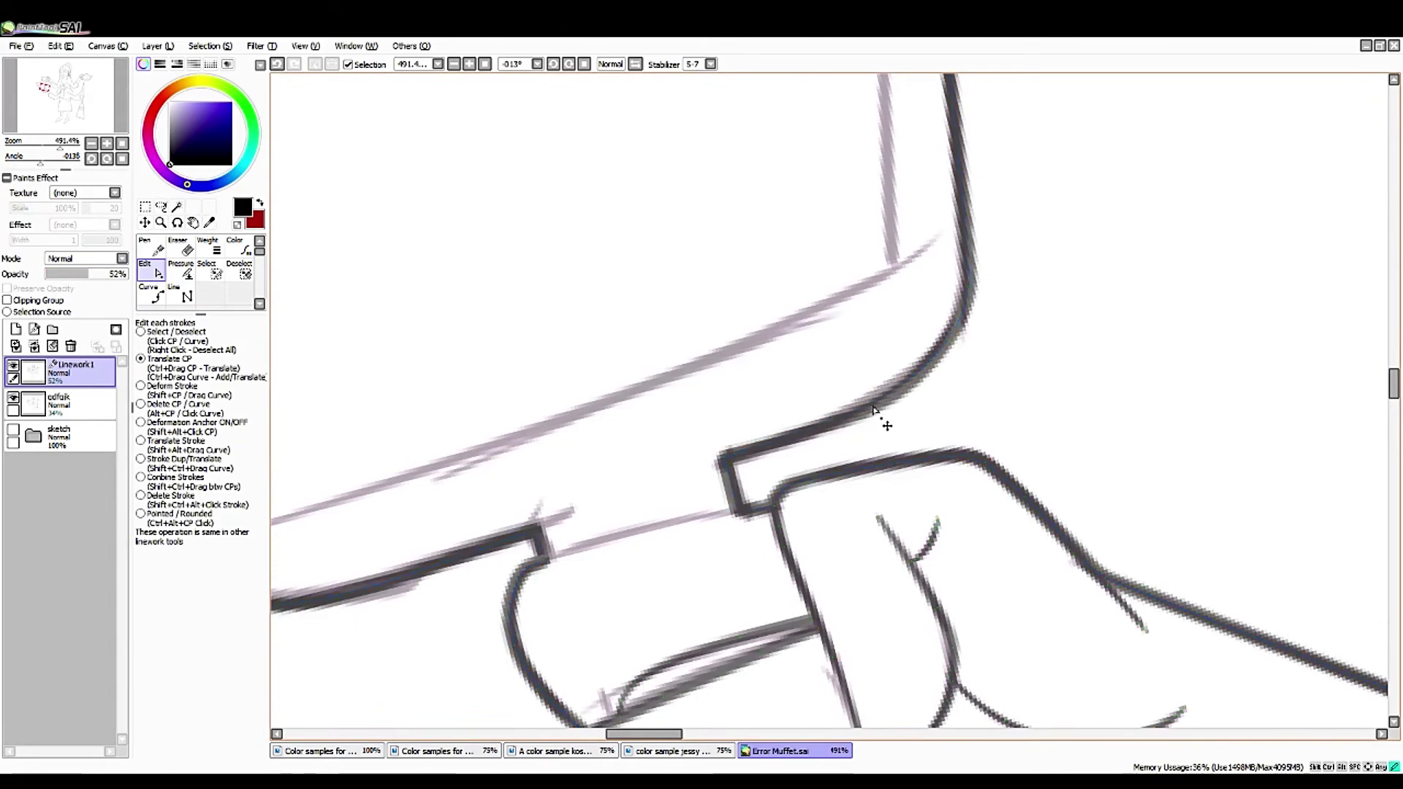
pyautogui.moveTo(887, 417)
pyautogui.mouseDown()
pyautogui.moveTo(953, 370)
pyautogui.moveTo(965, 287)
pyautogui.mouseUp()
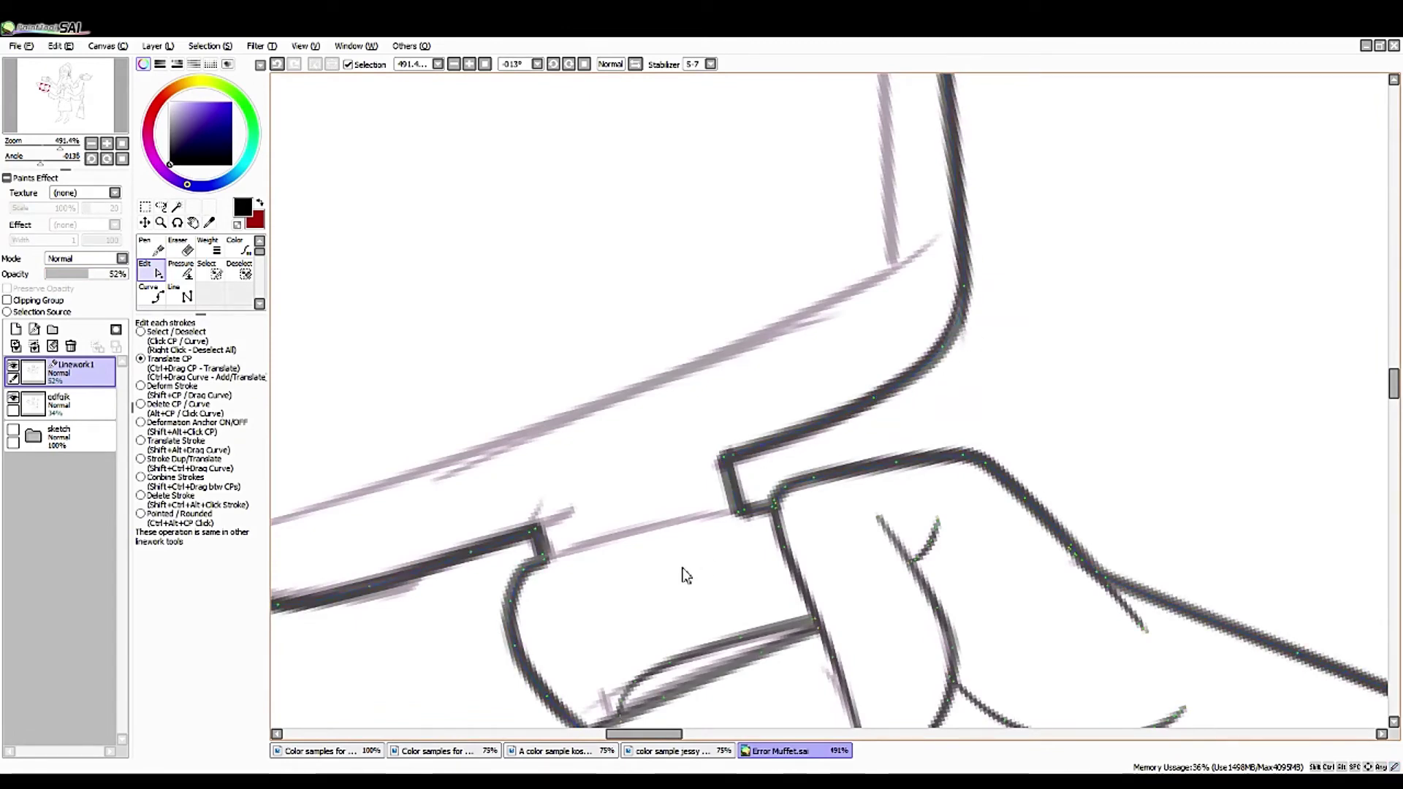
# - Draw the curve closing the fist's top edge between the two dustpan handle notches, delete its stray end segment and align the joining control points
pyautogui.moveTo(409, 307); pyautogui.dragTo(658, 183)
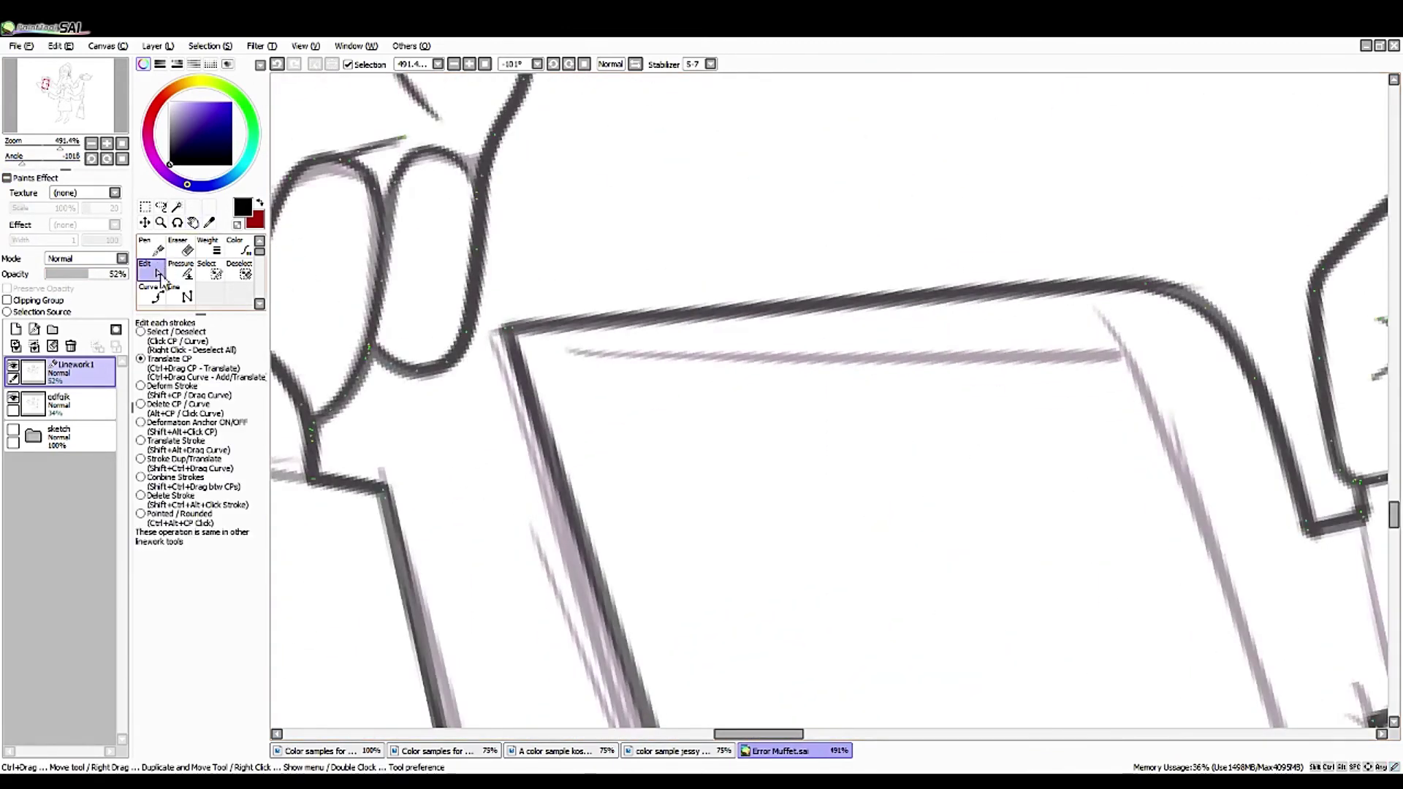
pyautogui.hscroll(5, 432, 300)
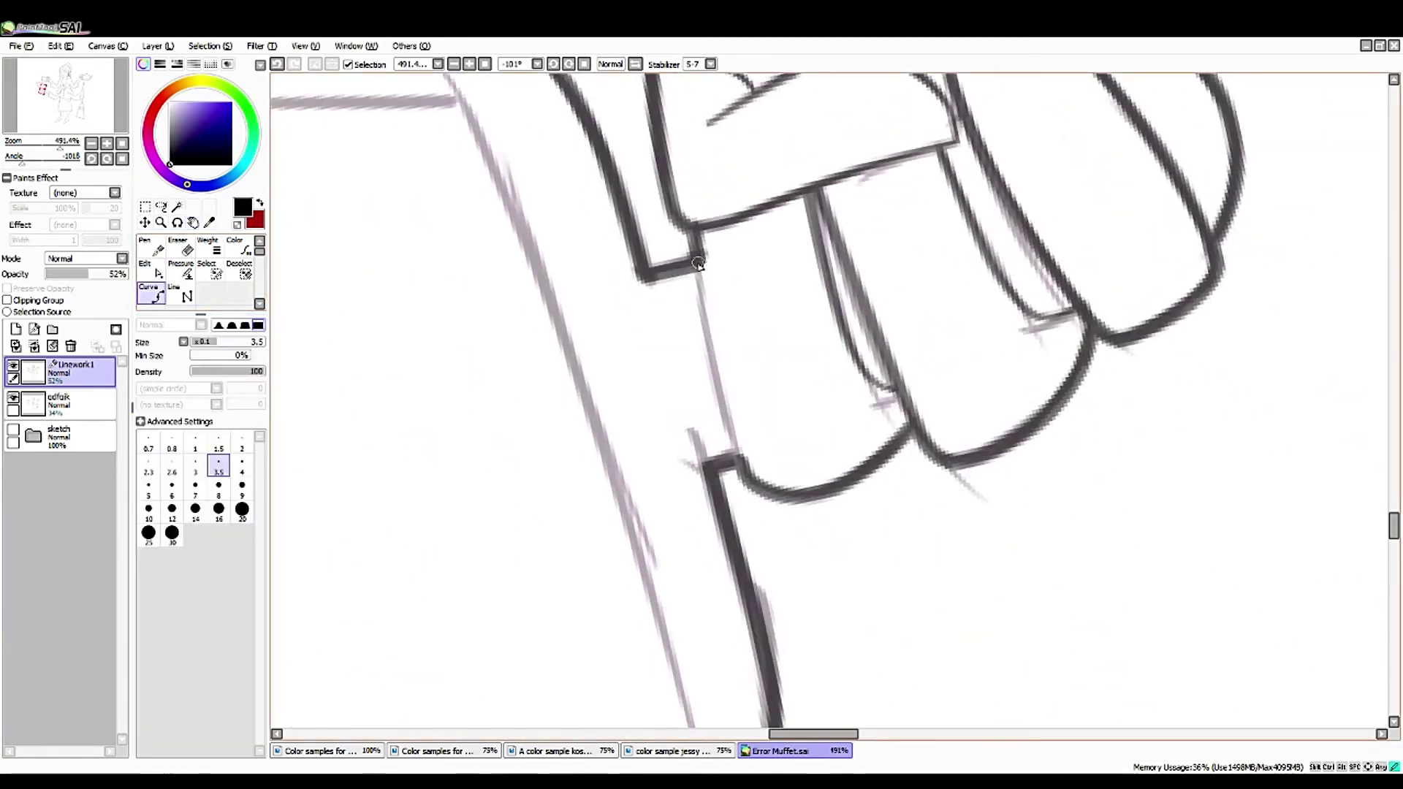
pyautogui.click(741, 462)
pyautogui.doubleClick(774, 321)
pyautogui.press('ctrl')
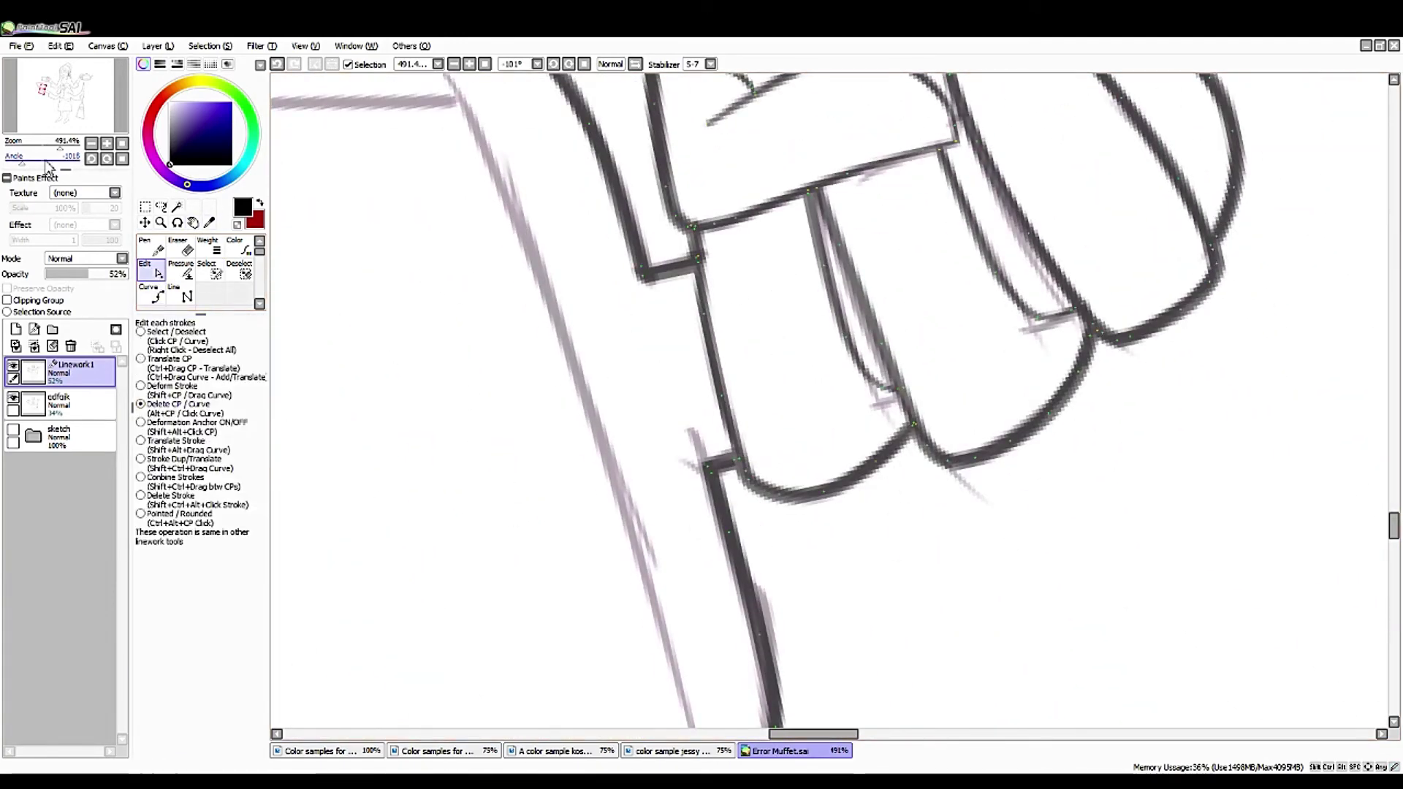
pyautogui.moveTo(45, 162); pyautogui.dragTo(43, 162)
pyautogui.scroll(5, 1066, 295)
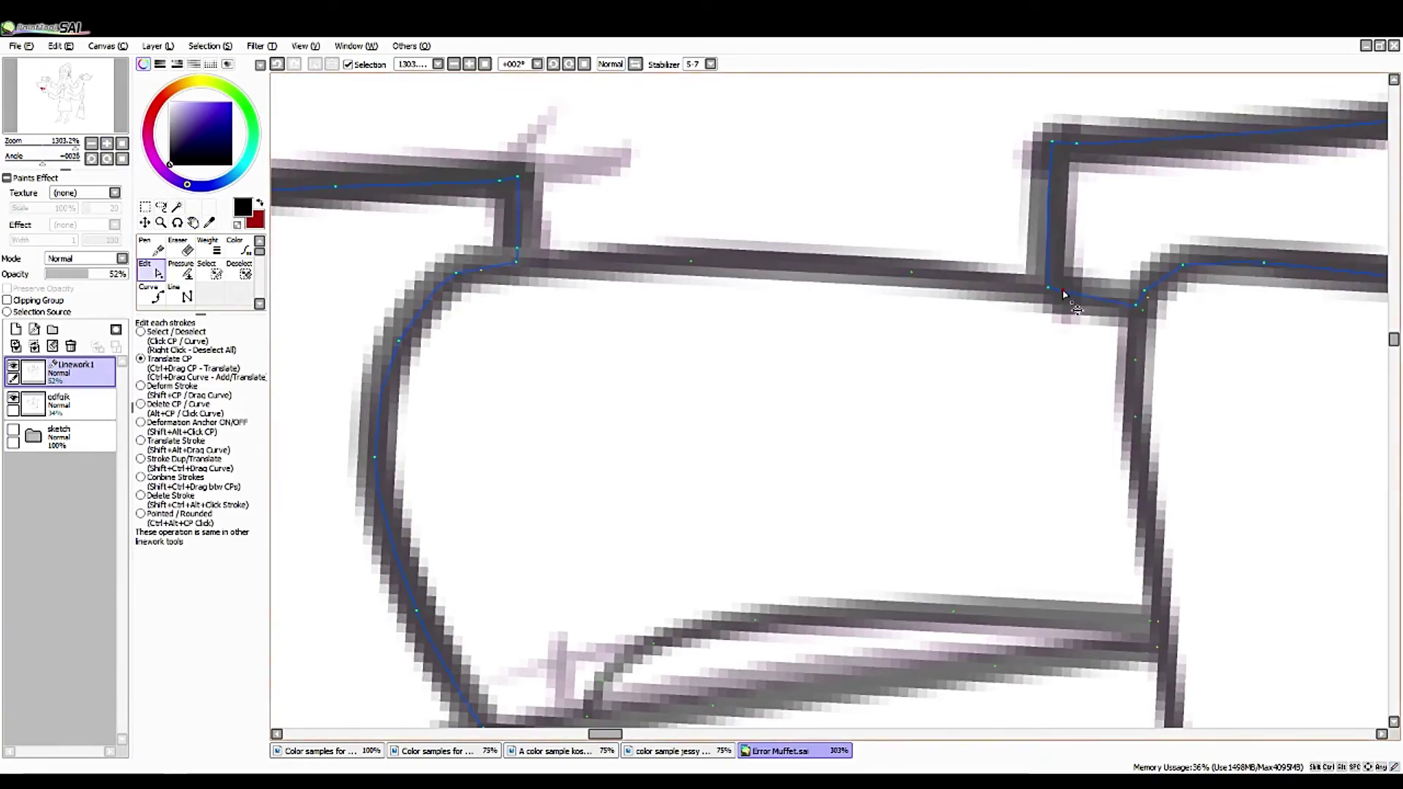
pyautogui.scroll(-5, 45, 155)
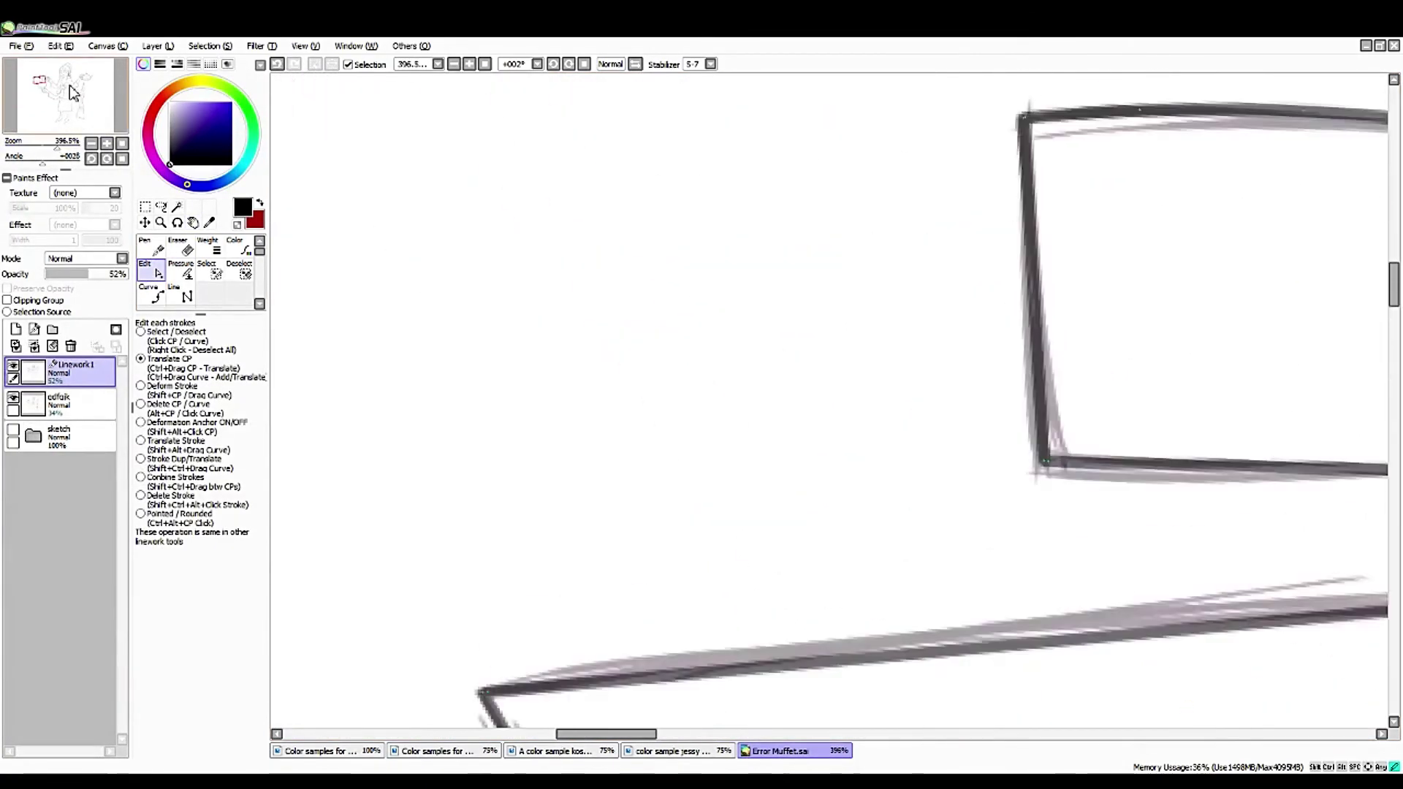
# - Ink the dustpan's three-sided inner edge over the sketch with the Curve tool at size 3
pyautogui.click(78, 99)
pyautogui.click(152, 292)
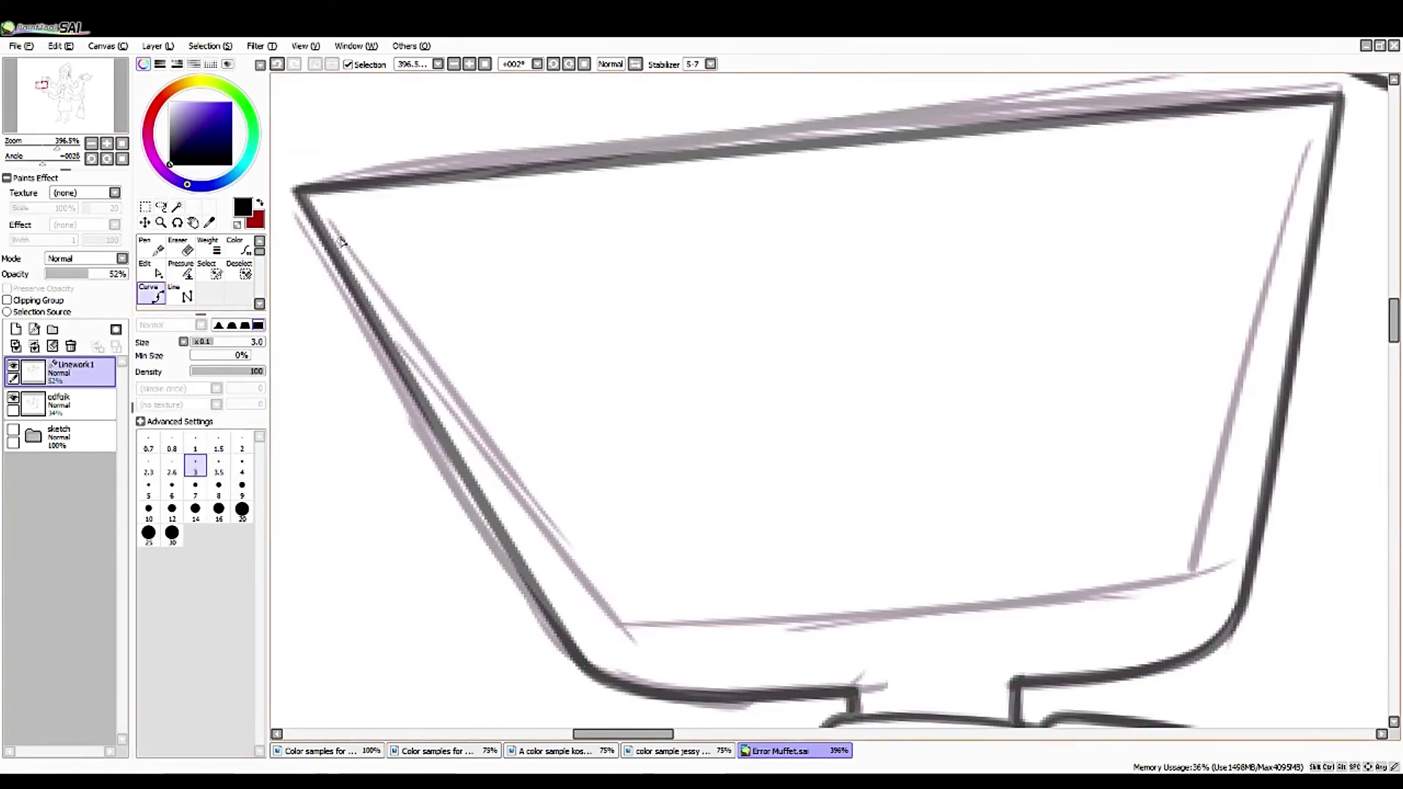
pyautogui.click(331, 220)
pyautogui.click(625, 627)
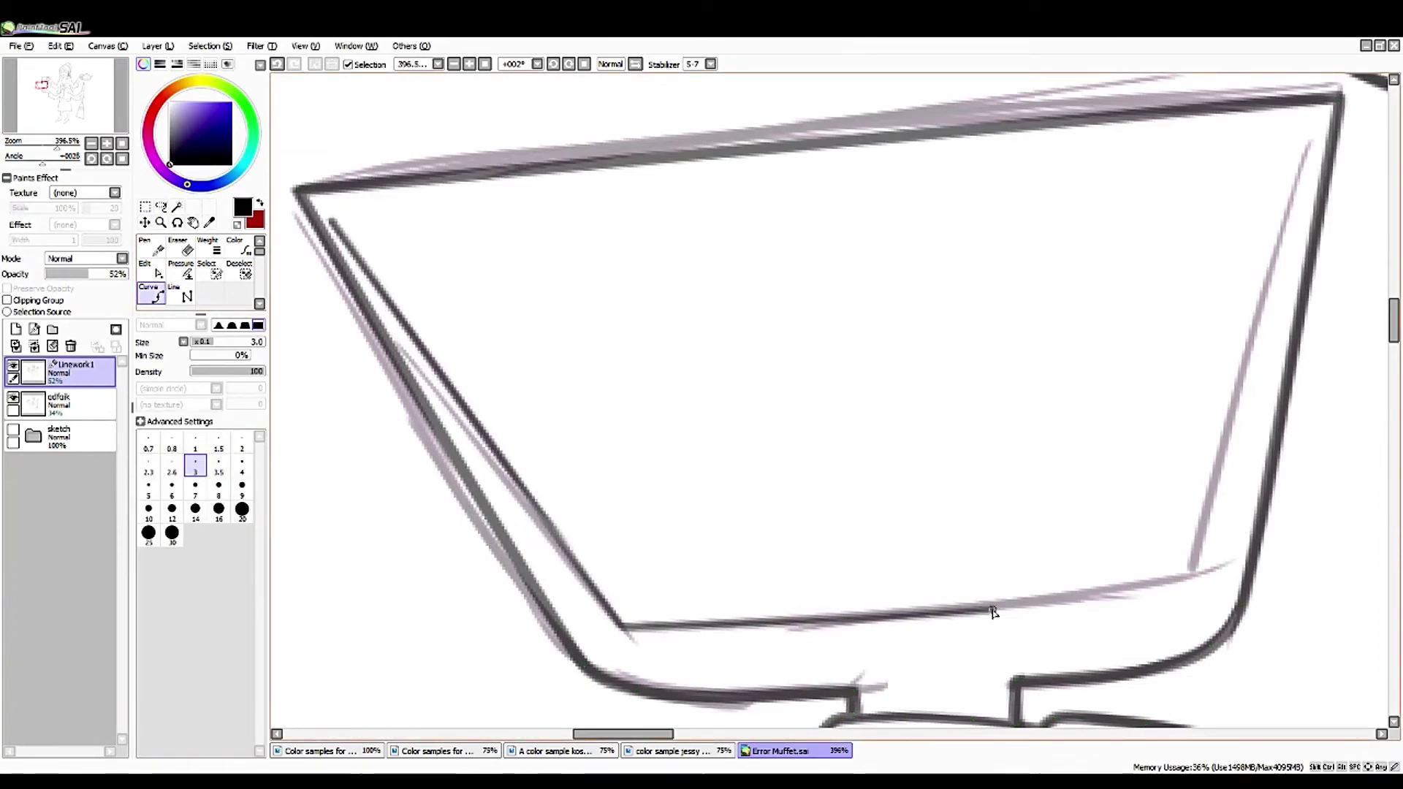
pyautogui.click(1308, 148)
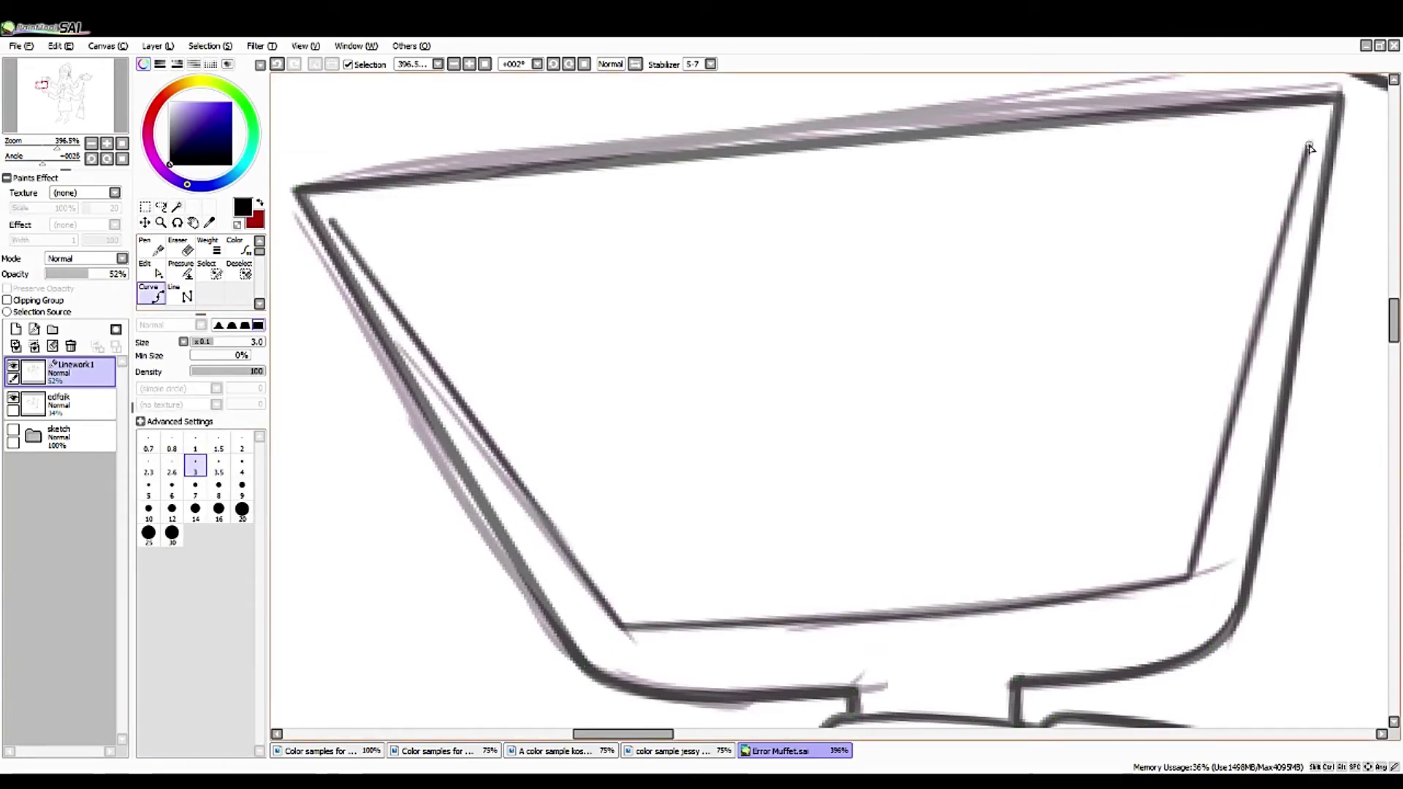
# - Reshape the bottom of the dustpan's inner edge by moving a control point and adjust the line pressure at its end
pyautogui.click(152, 270)
pyautogui.scroll(3, 804, 402)
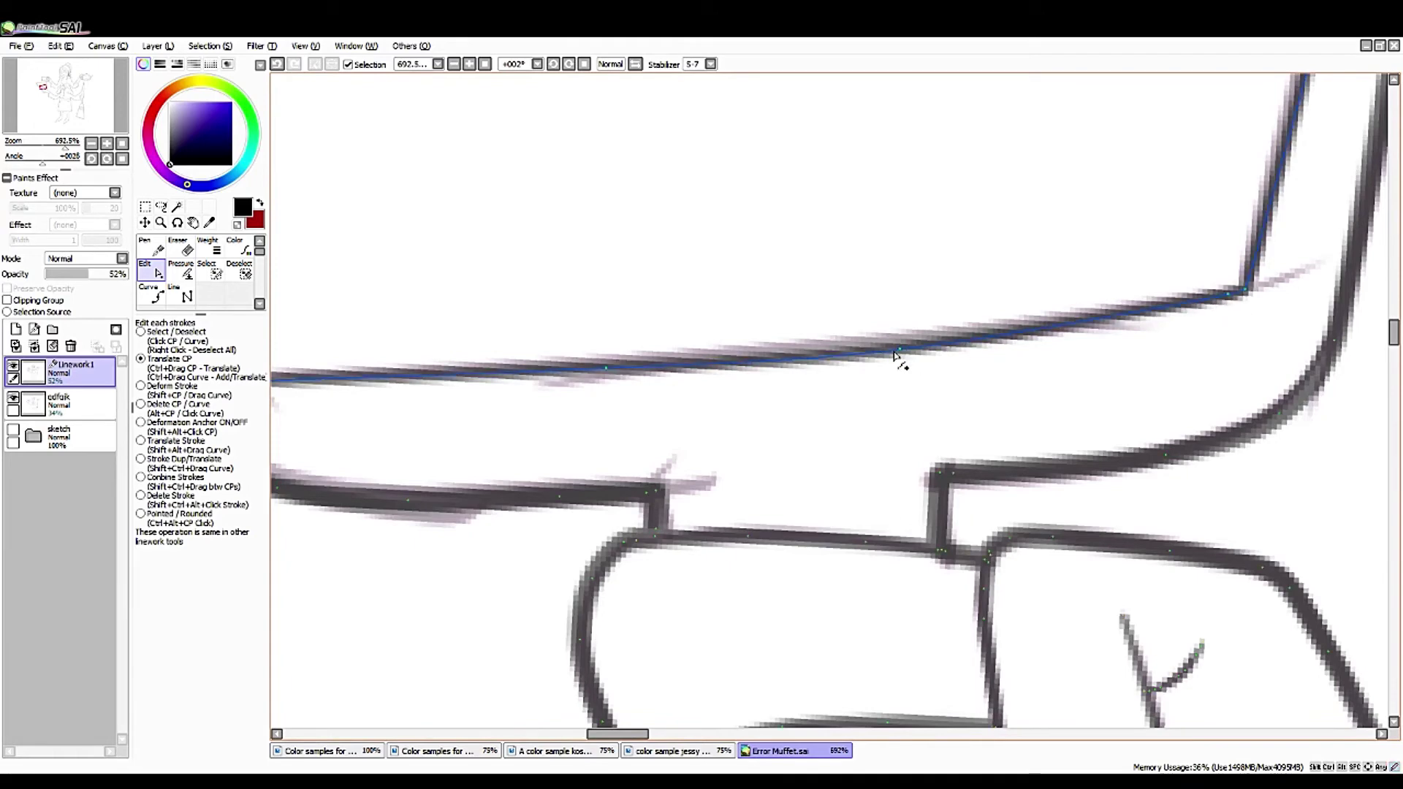
pyautogui.moveTo(896, 356)
pyautogui.mouseDown()
pyautogui.moveTo(907, 372)
pyautogui.moveTo(899, 344)
pyautogui.mouseUp()
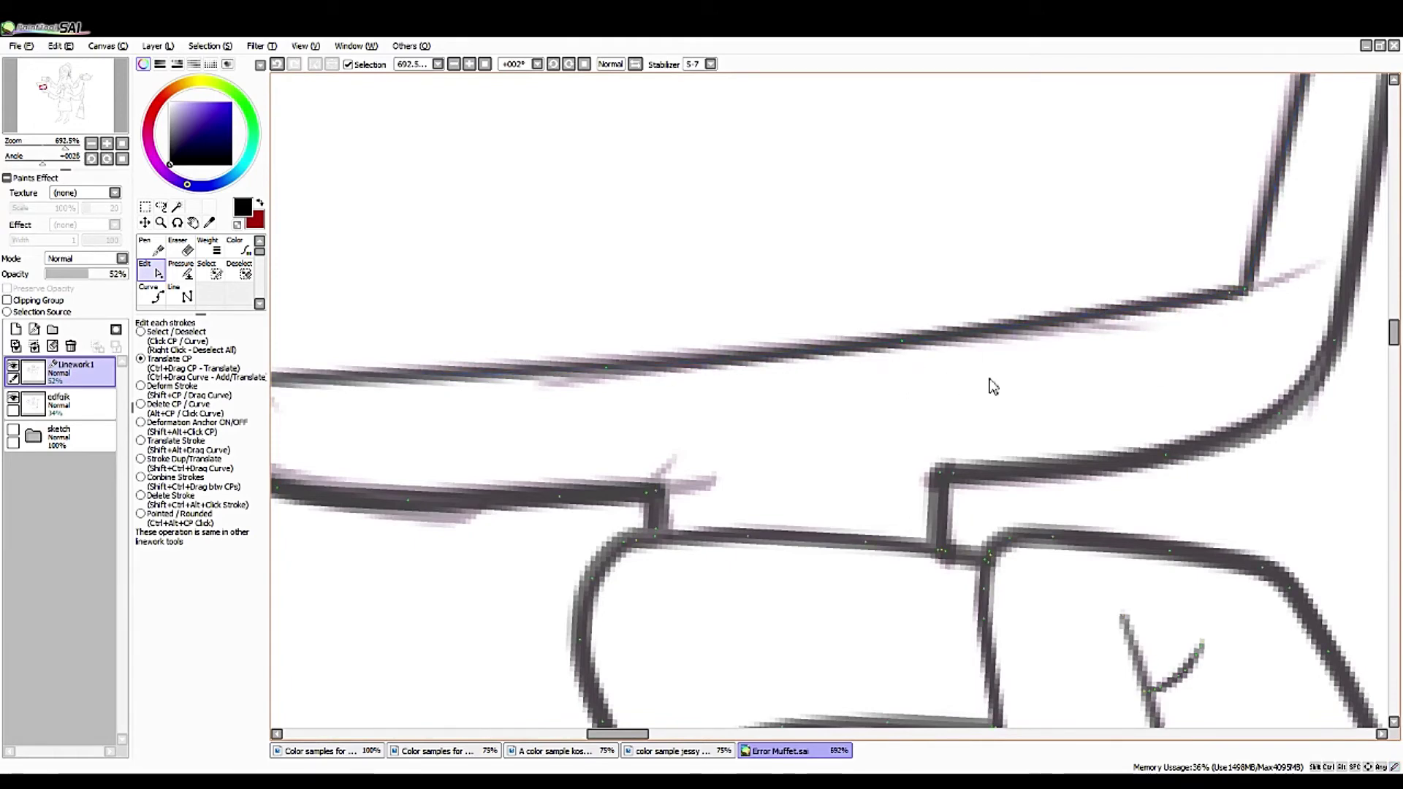
pyautogui.moveTo(410, 346); pyautogui.dragTo(718, 317)
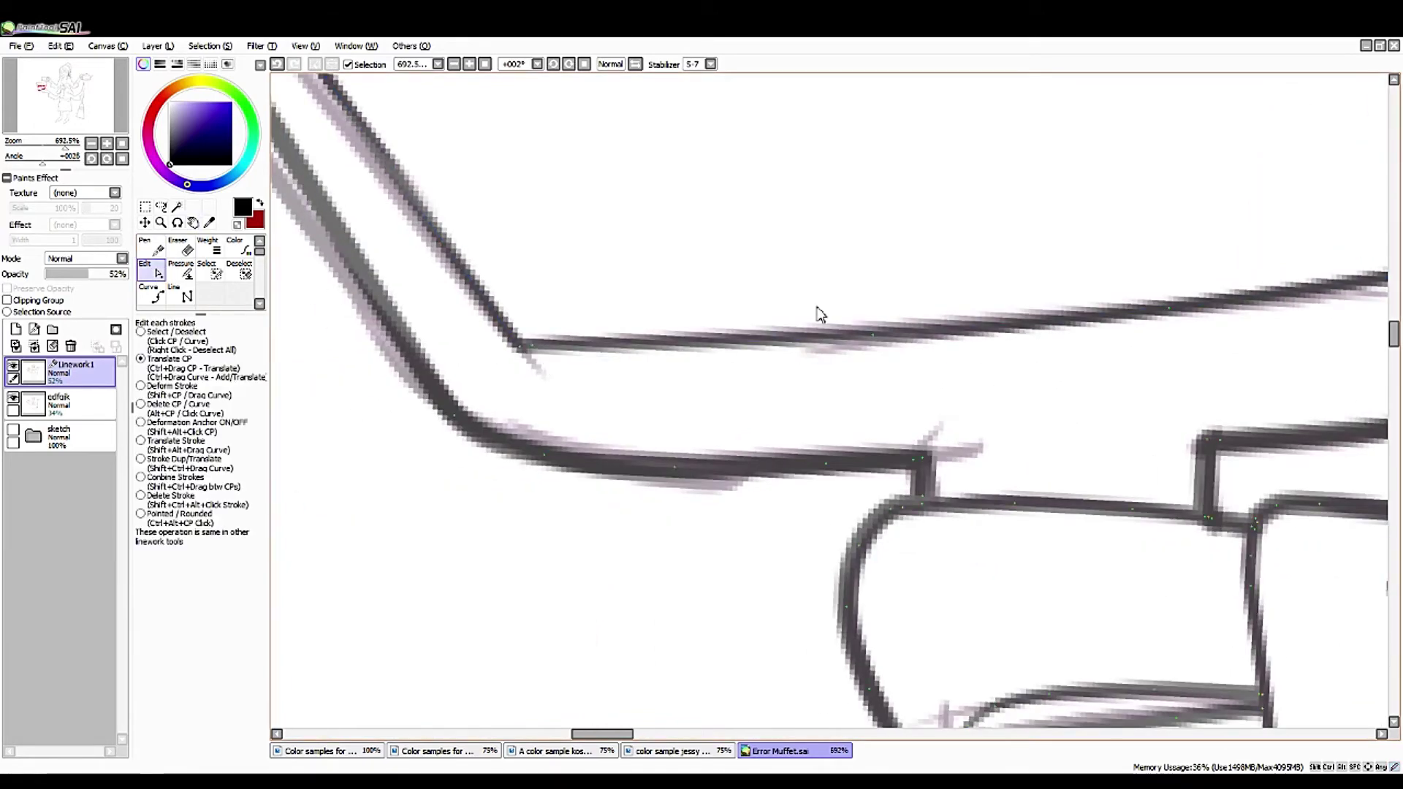
pyautogui.scroll(-4, 875, 336)
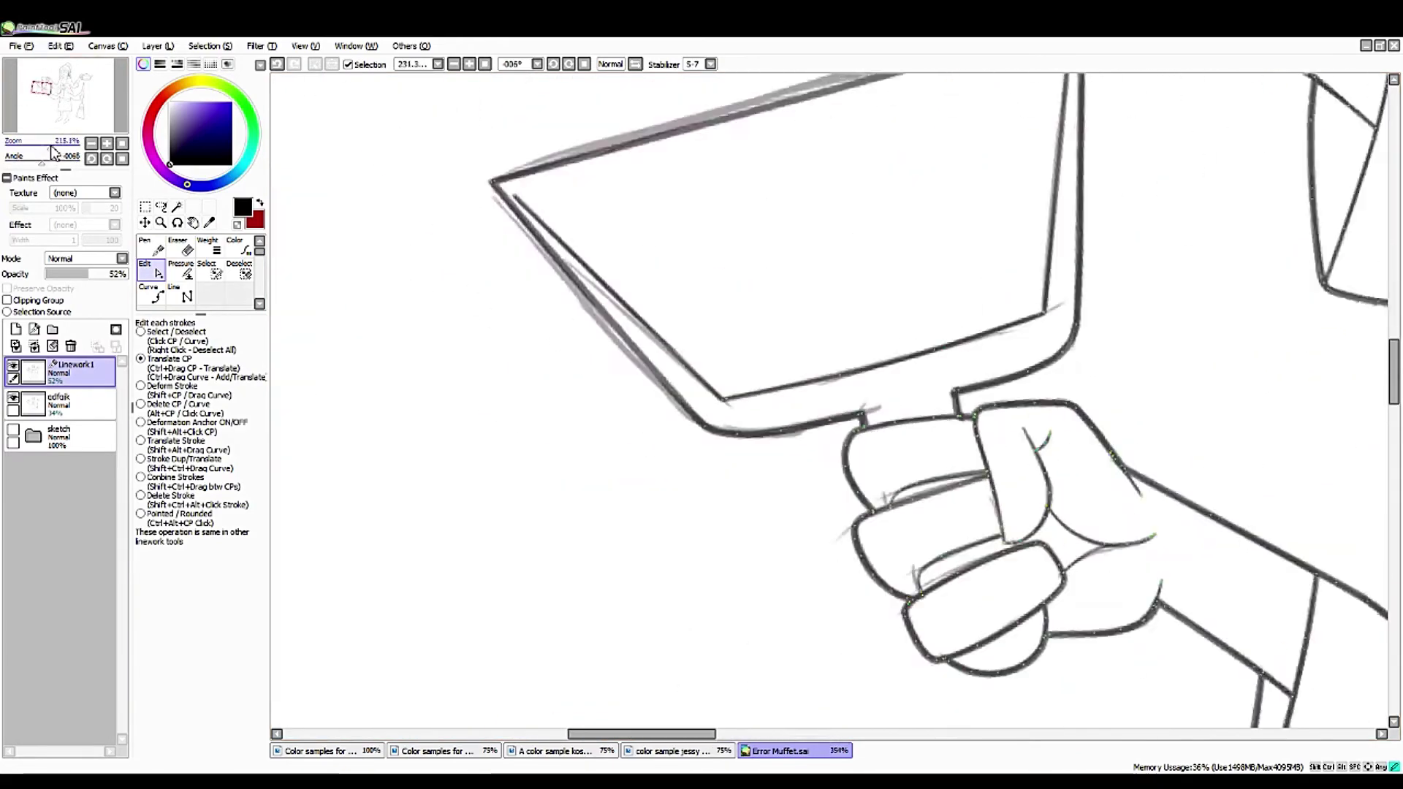
pyautogui.click(181, 270)
pyautogui.scroll(3, 168, 438)
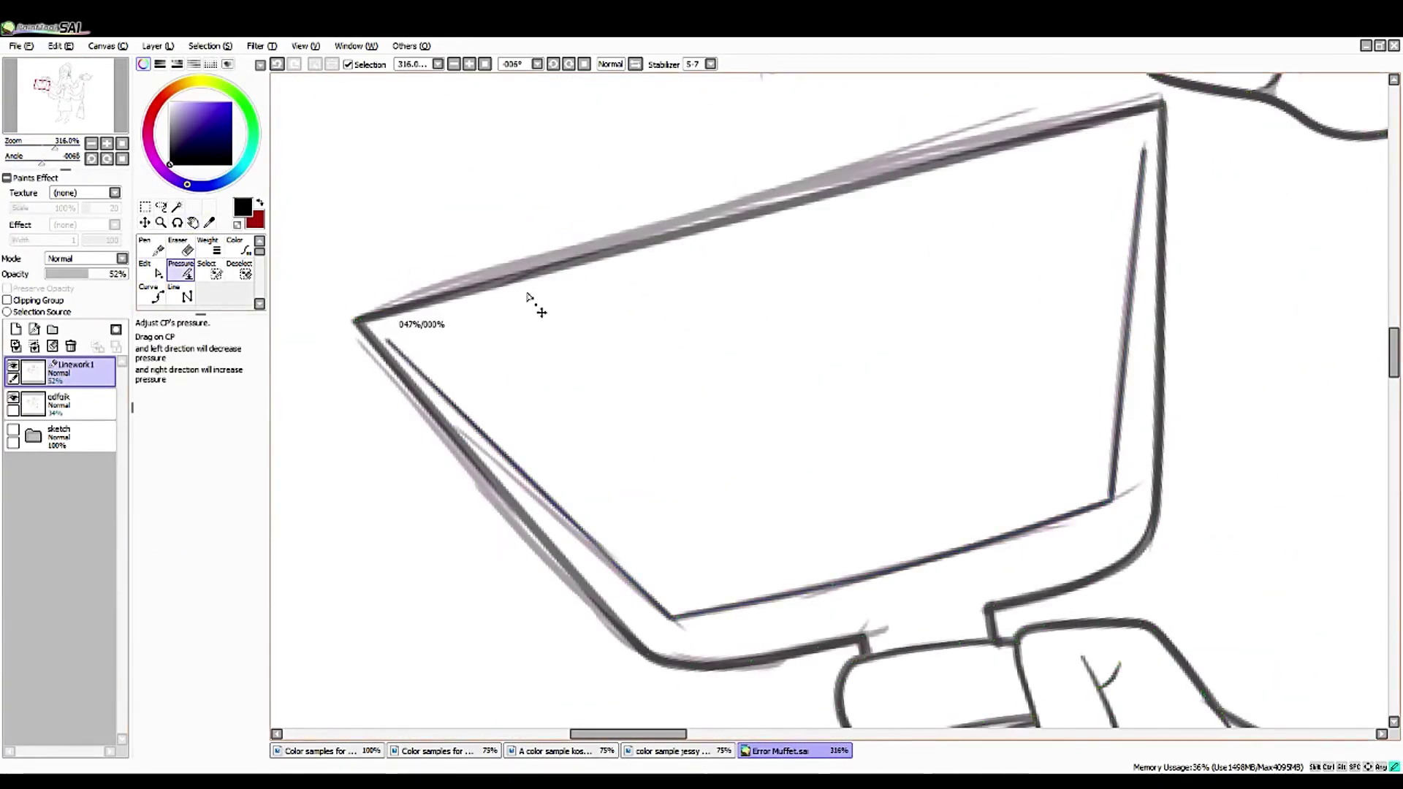
# - Adjust the corner control point where the broom arm's lower sleeve edge meets the side of the torso
pyautogui.press('Home')
pyautogui.press('n')
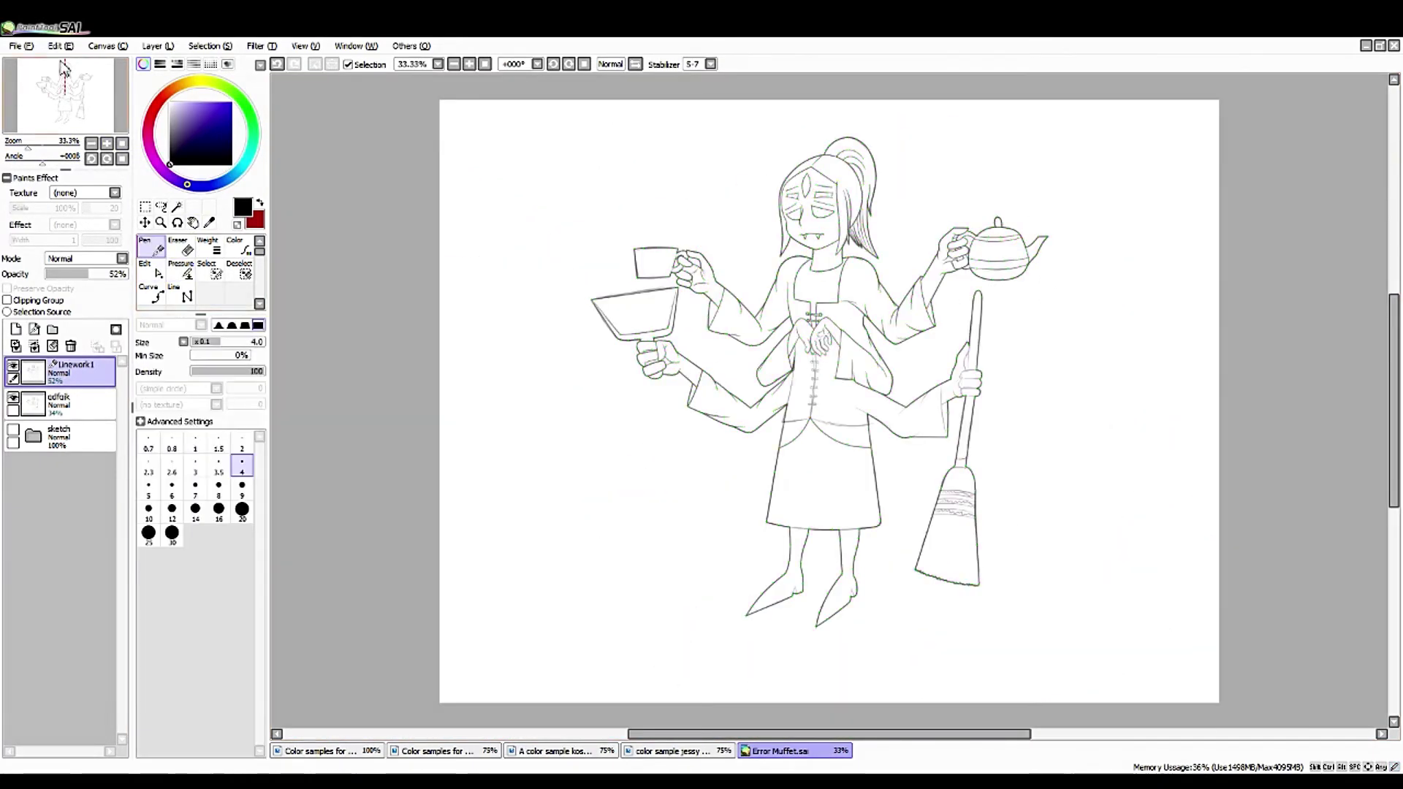
pyautogui.scroll(8, 136, 394)
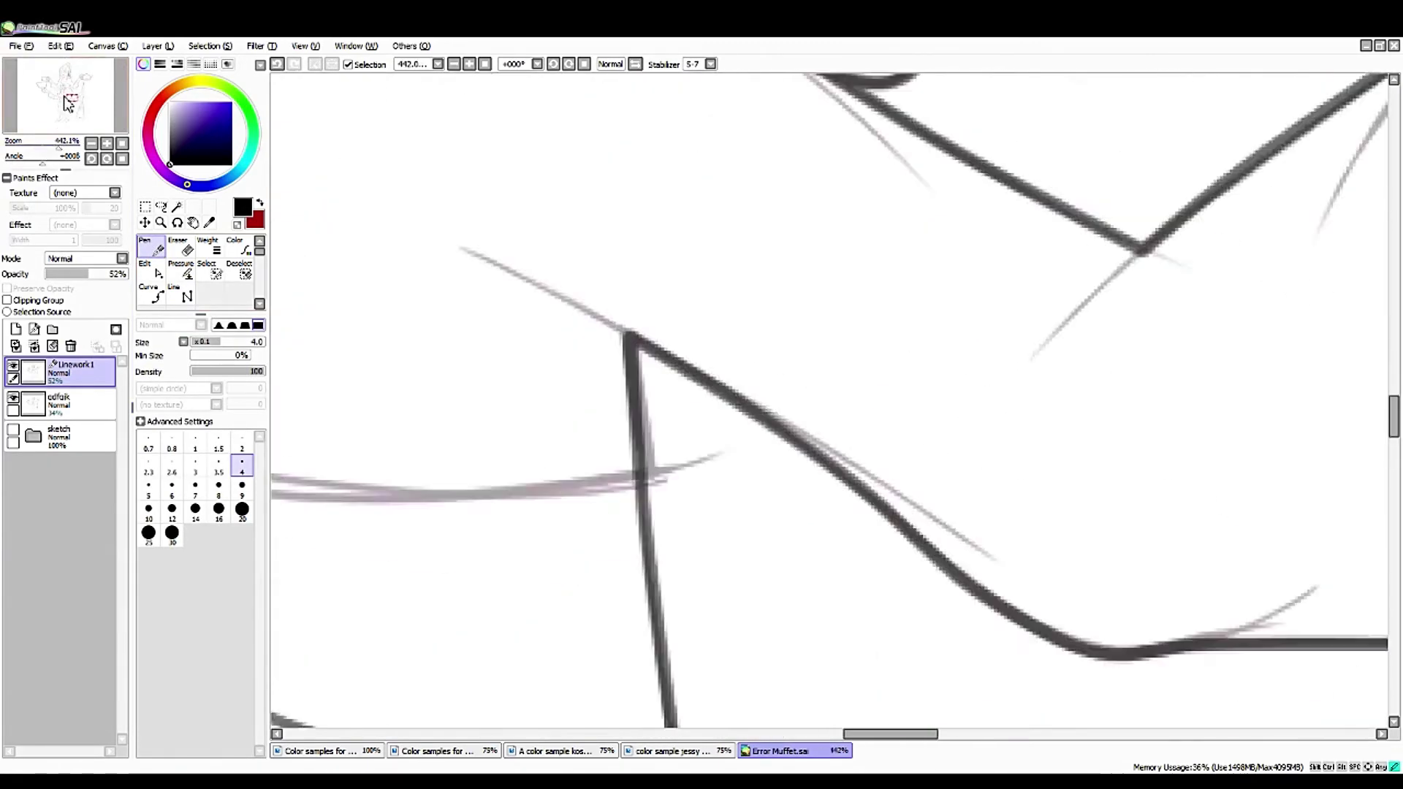
pyautogui.press('ctrl')
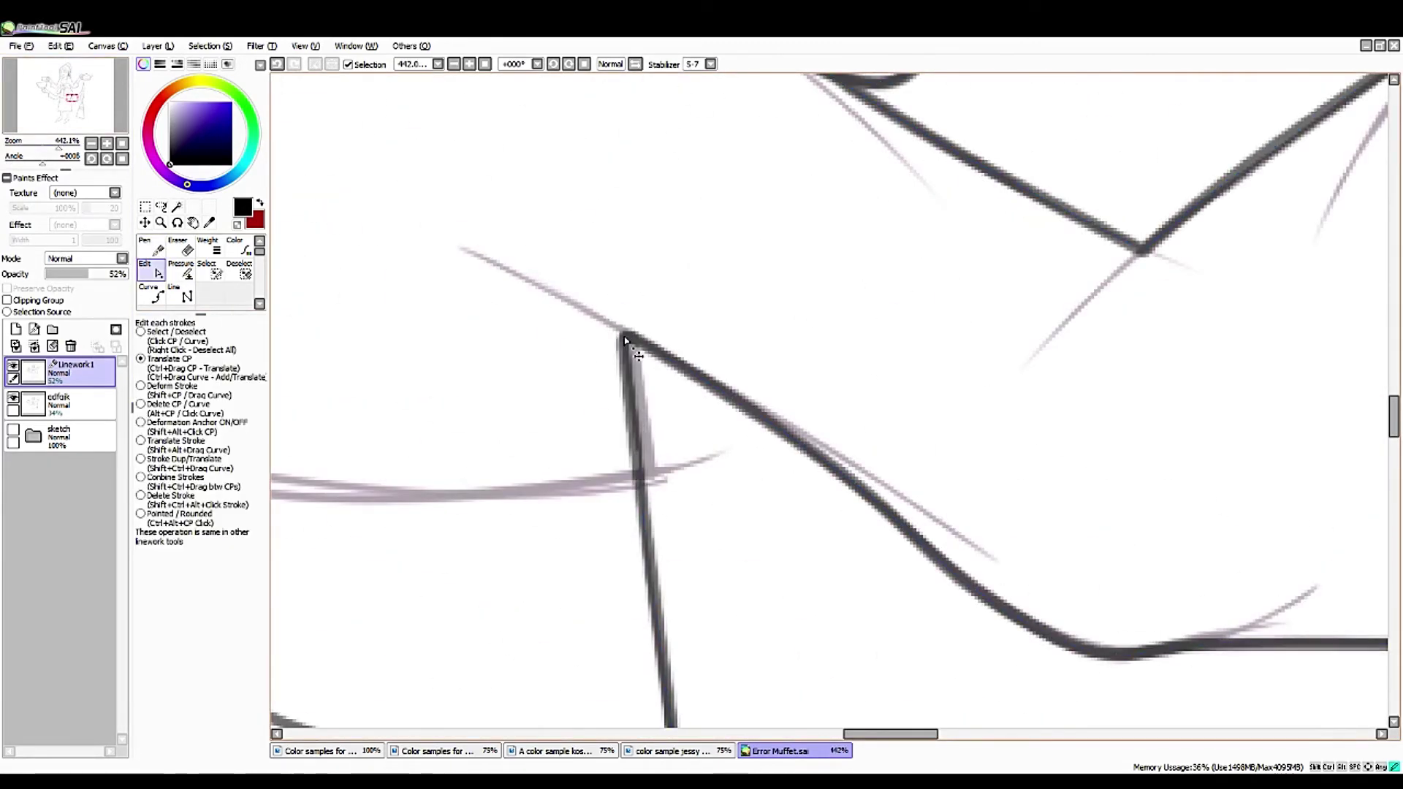
pyautogui.moveTo(285, 307); pyautogui.dragTo(512, 365)
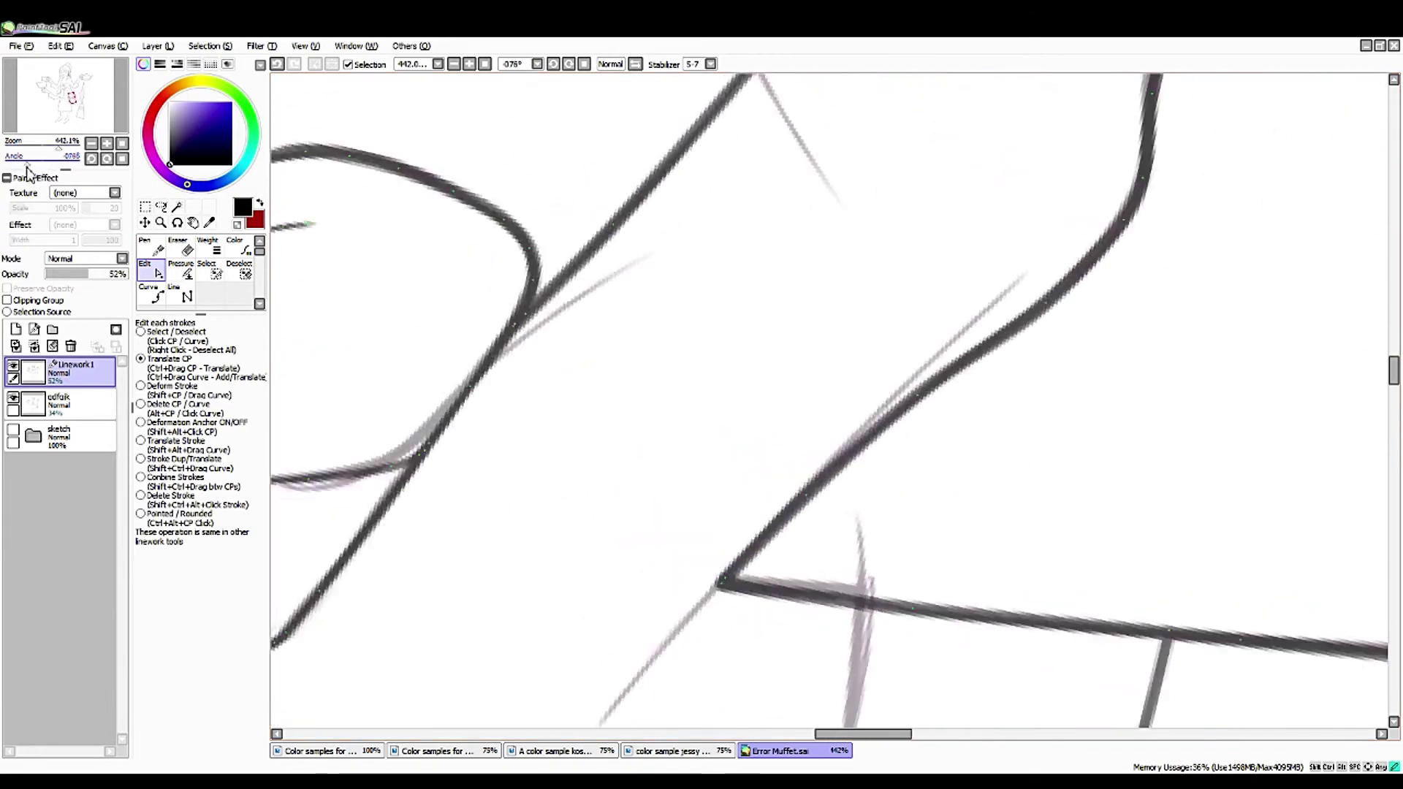
# - Ink the tapering crease extending the lower sleeve edge past its torso corner and delete its surplus control point
pyautogui.moveTo(623, 395); pyautogui.dragTo(820, 195)
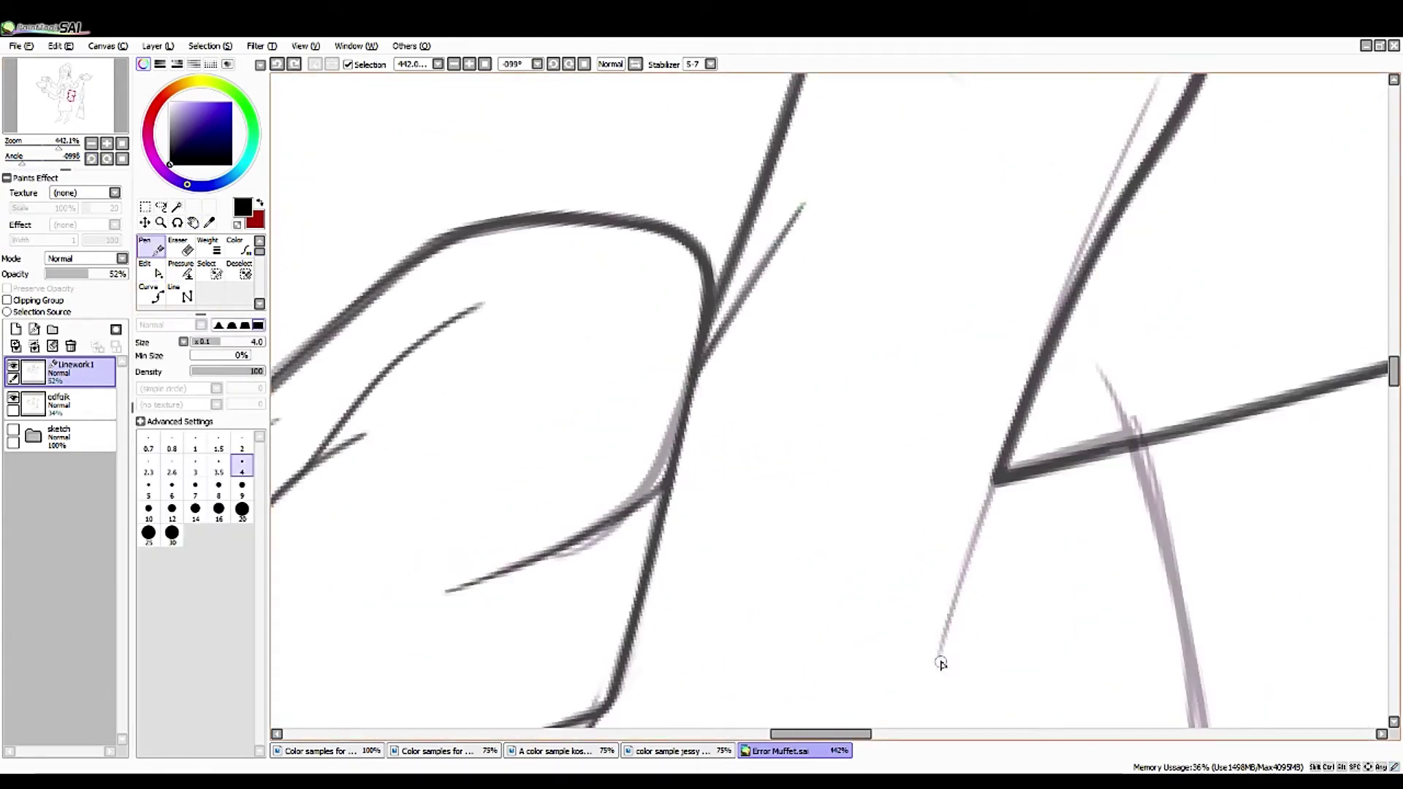
pyautogui.press('Home')
pyautogui.press('ctrl')
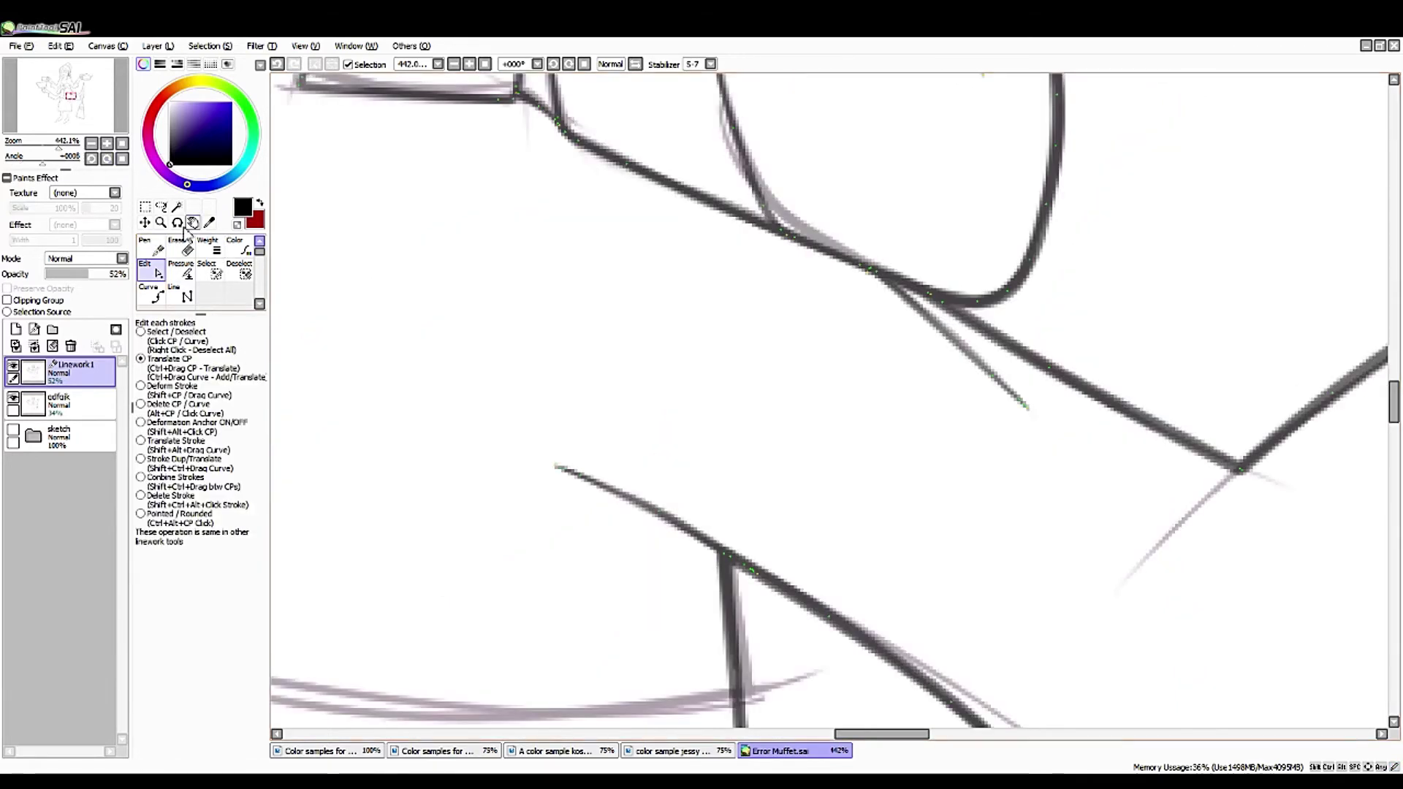
pyautogui.moveTo(466, 473); pyautogui.dragTo(504, 276)
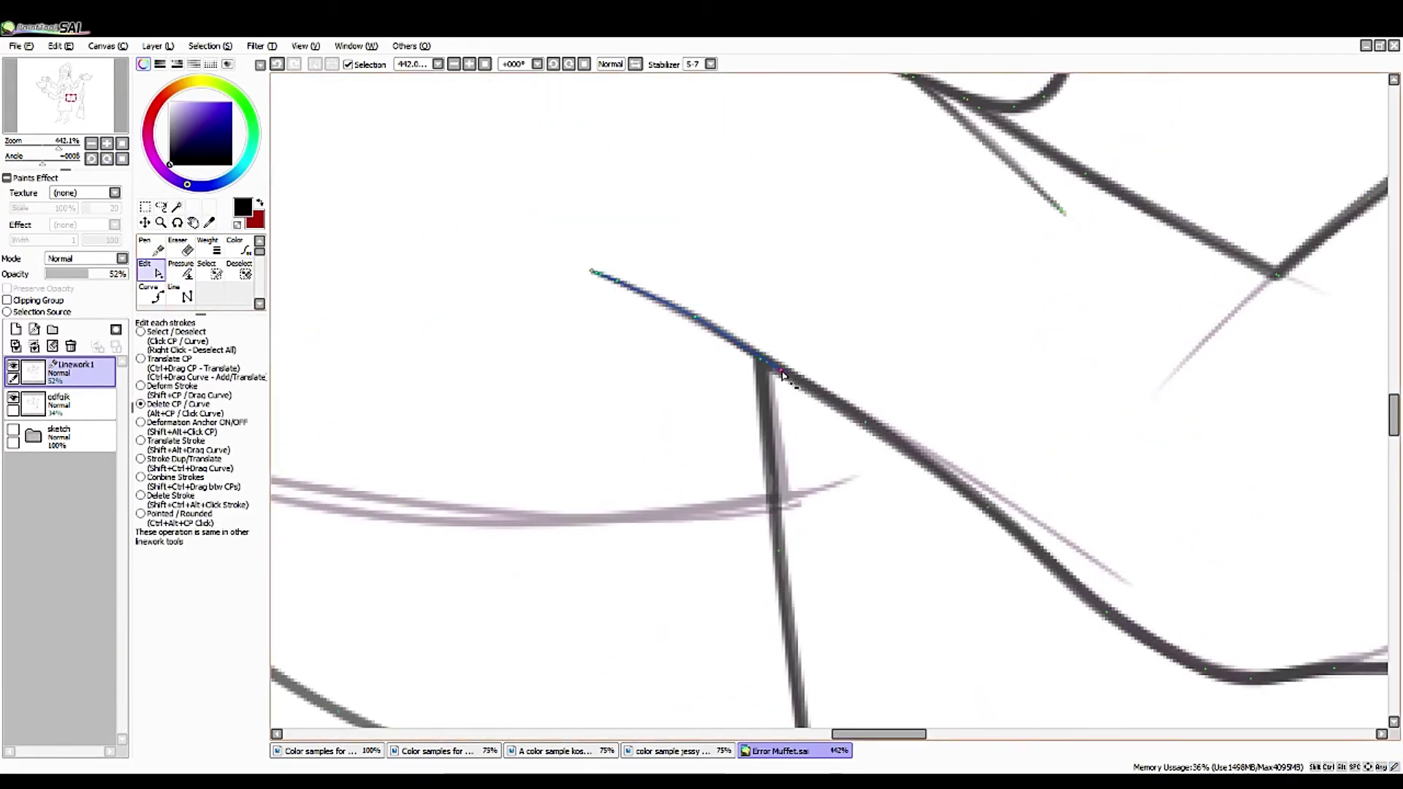
# - Smooth the broom arm's lower sleeve edge by deleting a surplus control point and moving the neighbouring ones
pyautogui.moveTo(290, 211); pyautogui.dragTo(751, 407)
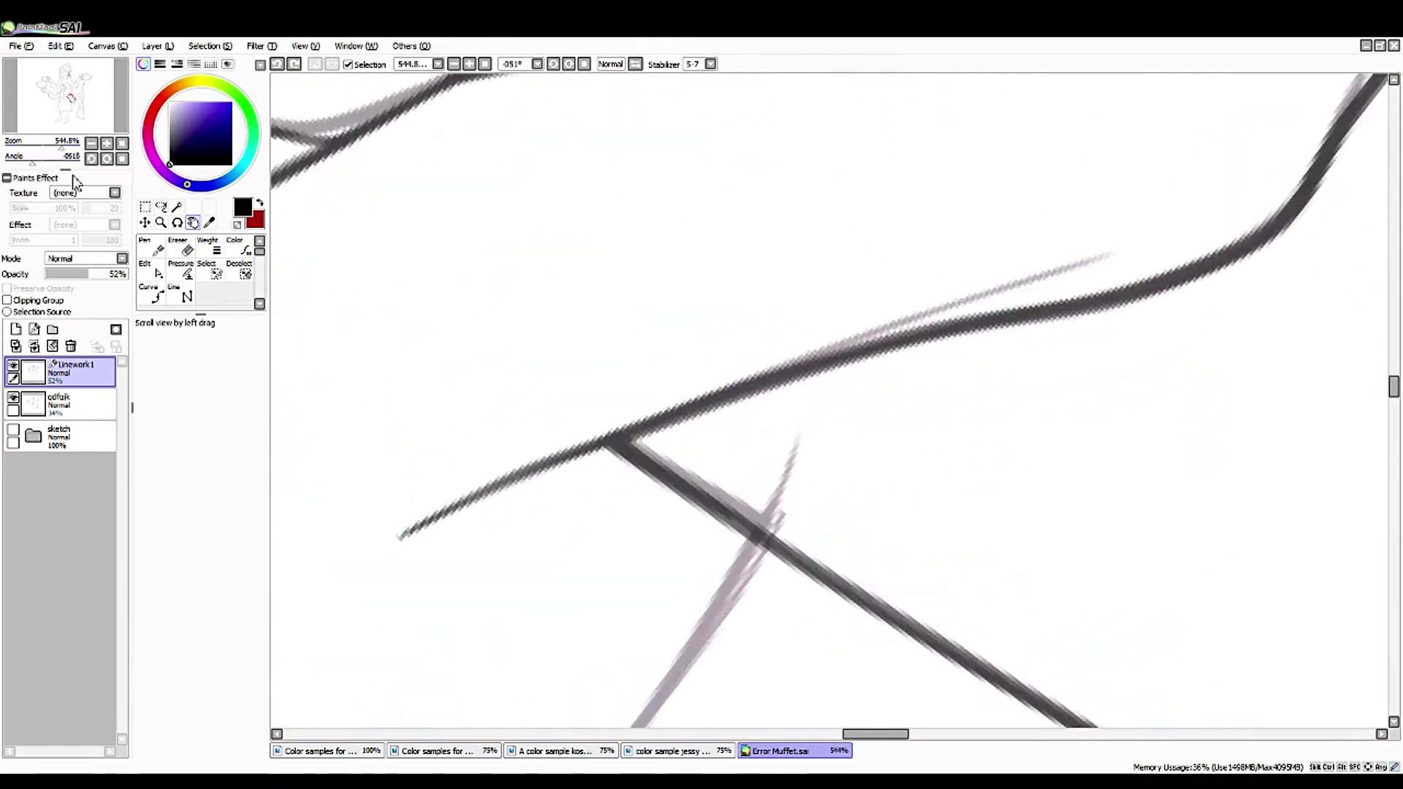
pyautogui.keyDown('alt'); pyautogui.click(928, 341); pyautogui.keyUp('alt')
pyautogui.press('ctrl')
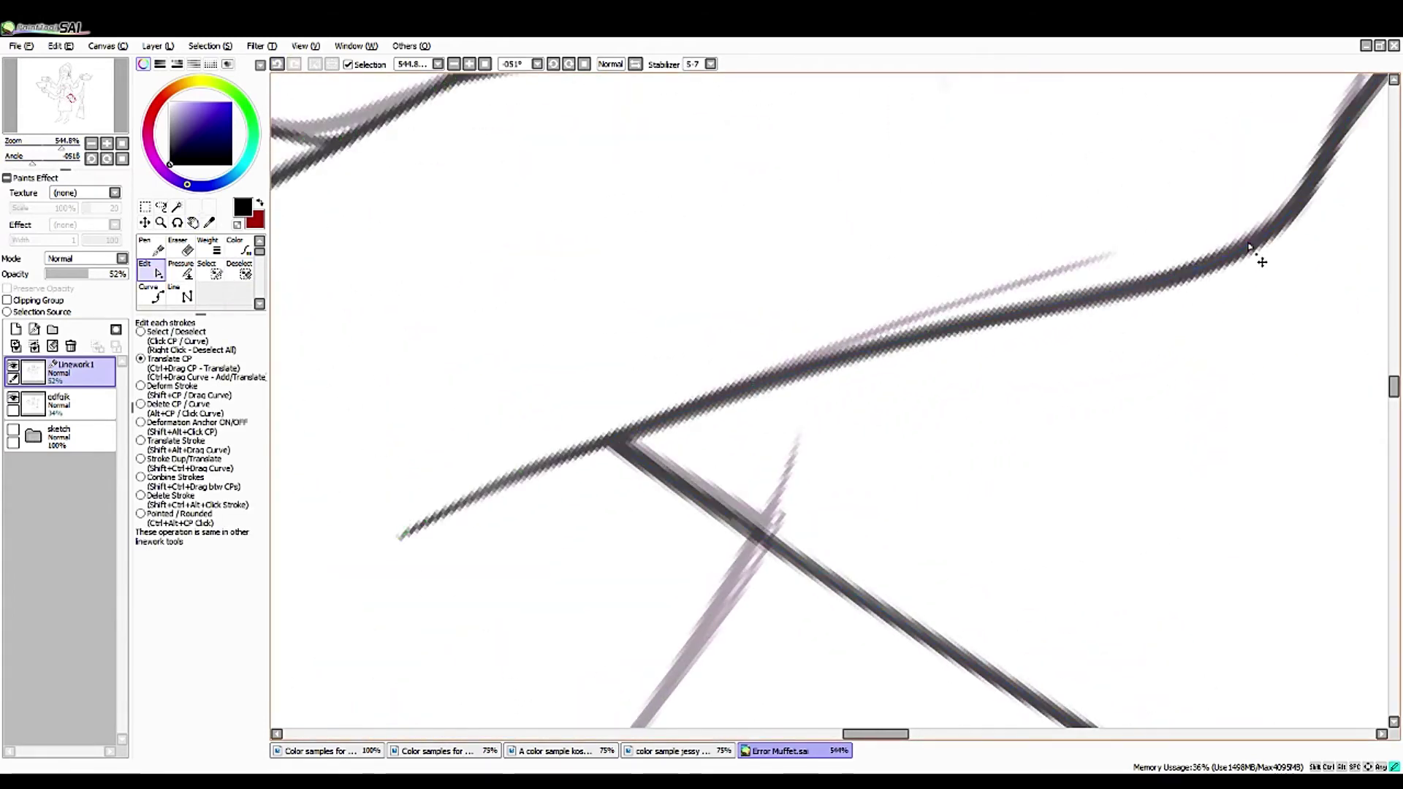
pyautogui.moveTo(1251, 248)
pyautogui.mouseDown()
pyautogui.moveTo(1309, 213)
pyautogui.moveTo(1118, 298)
pyautogui.moveTo(1174, 291)
pyautogui.moveTo(822, 365)
pyautogui.moveTo(809, 382)
pyautogui.mouseUp()
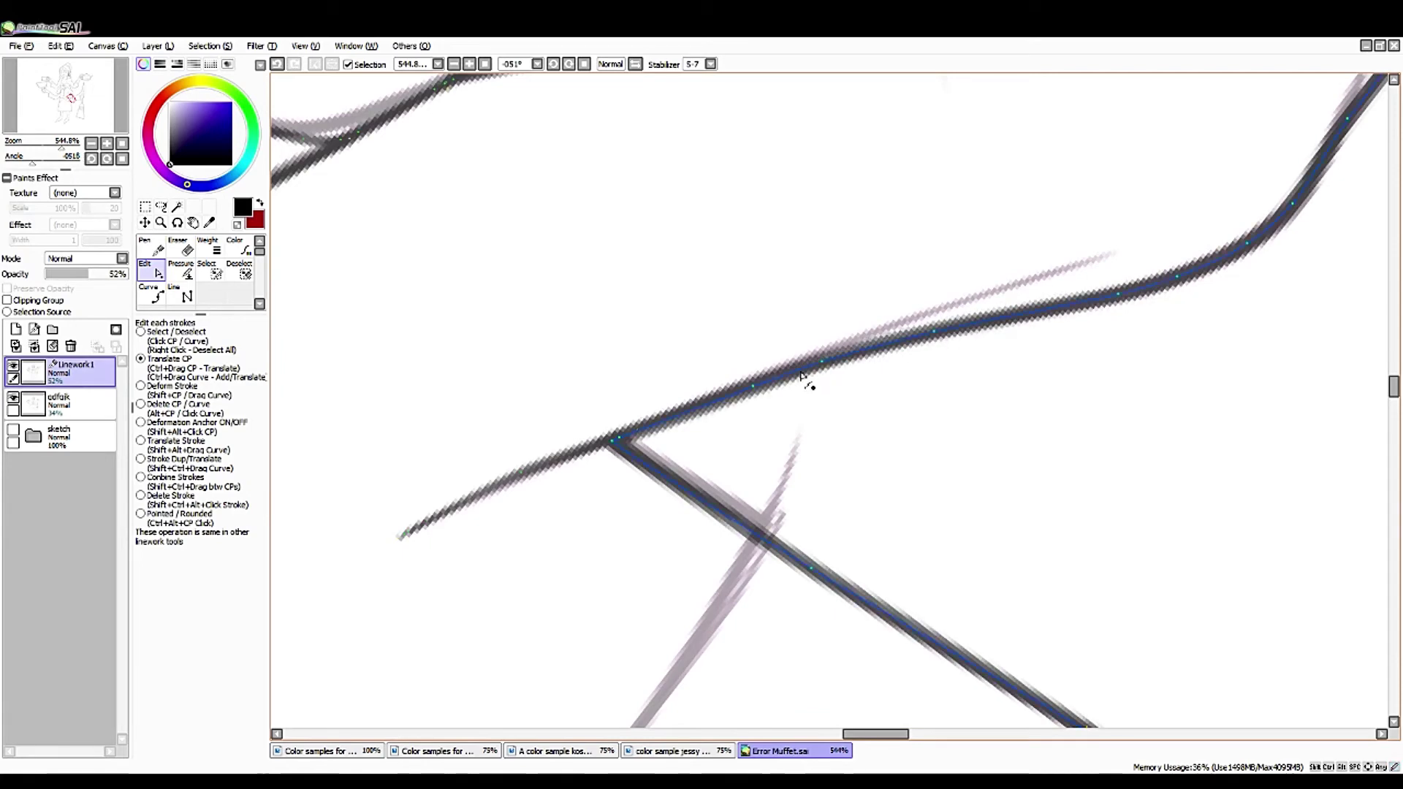
# - Ink the thin tapering fold line branching off the lower sleeve edge toward the elbow with the Pen at size 4
pyautogui.click(106, 151)
pyautogui.press('n')
pyautogui.click(151, 270)
pyautogui.scroll(5, 464, 429)
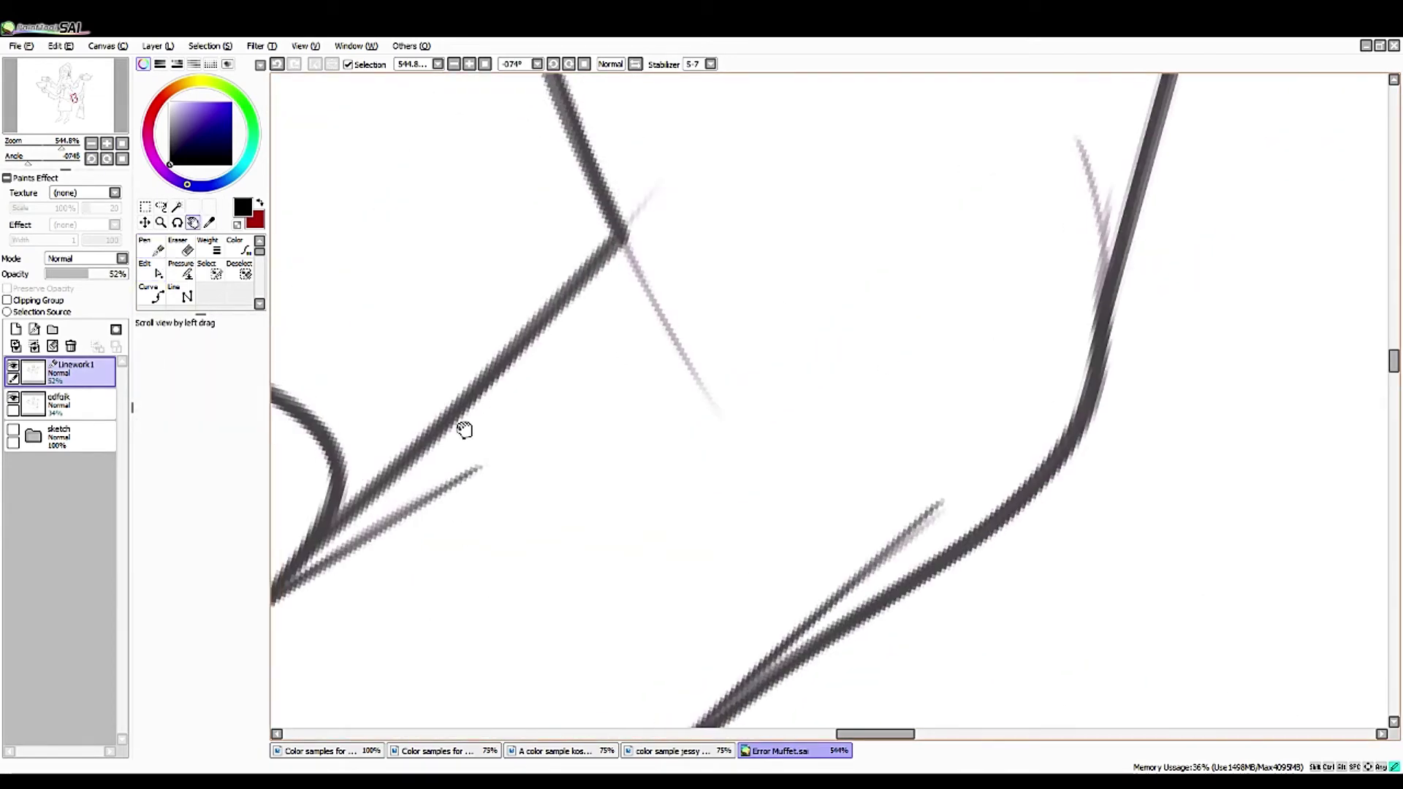
# - Ink the tapering crease that extends the upper forearm edge down past the inner elbow corner
pyautogui.moveTo(740, 217); pyautogui.dragTo(731, 224)
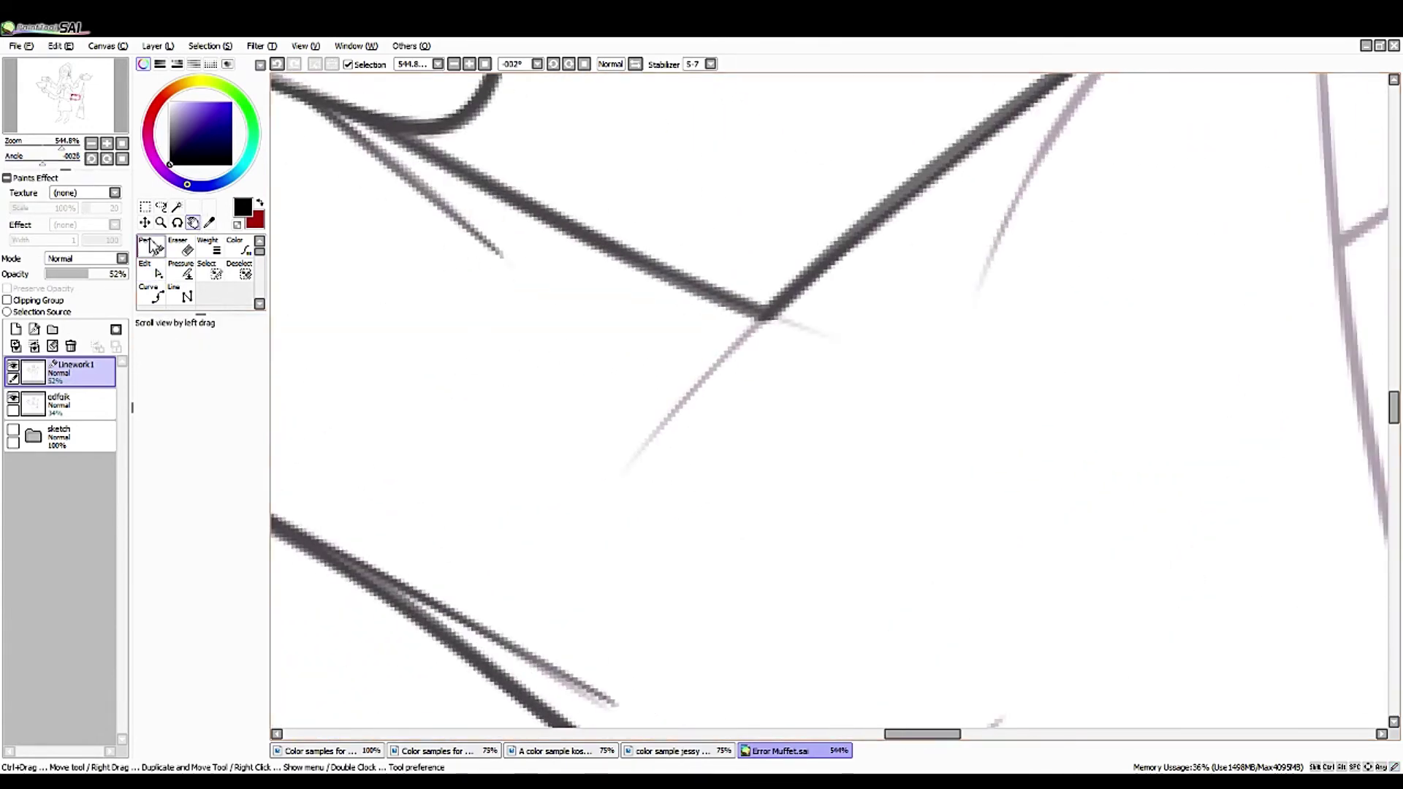
pyautogui.press('n')
pyautogui.moveTo(632, 465); pyautogui.dragTo(649, 443)
pyautogui.click(152, 270)
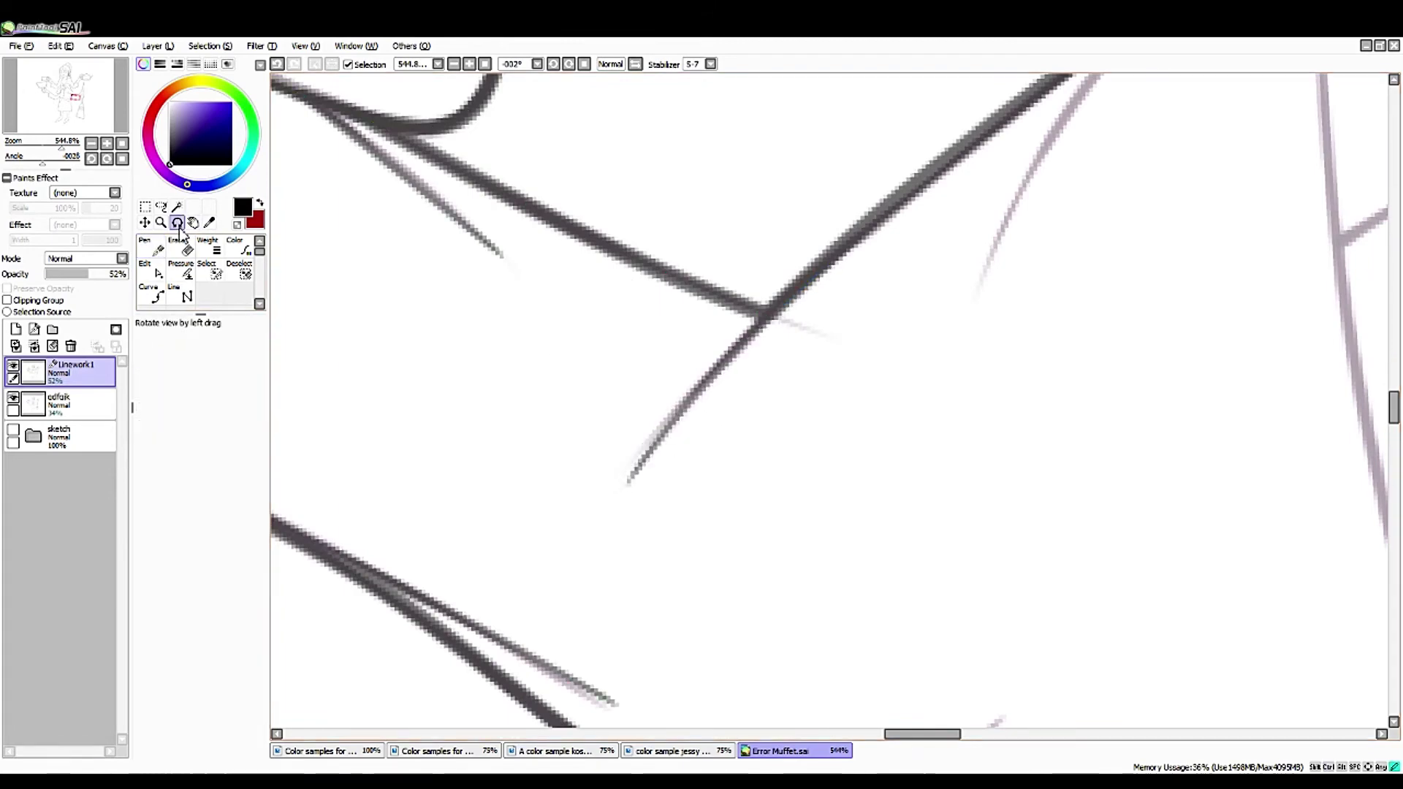
# - Smooth the elbow bend of the lower sleeve edge, ink its upward tapering crease and delete surplus control points
pyautogui.scroll(-3, 785, 451)
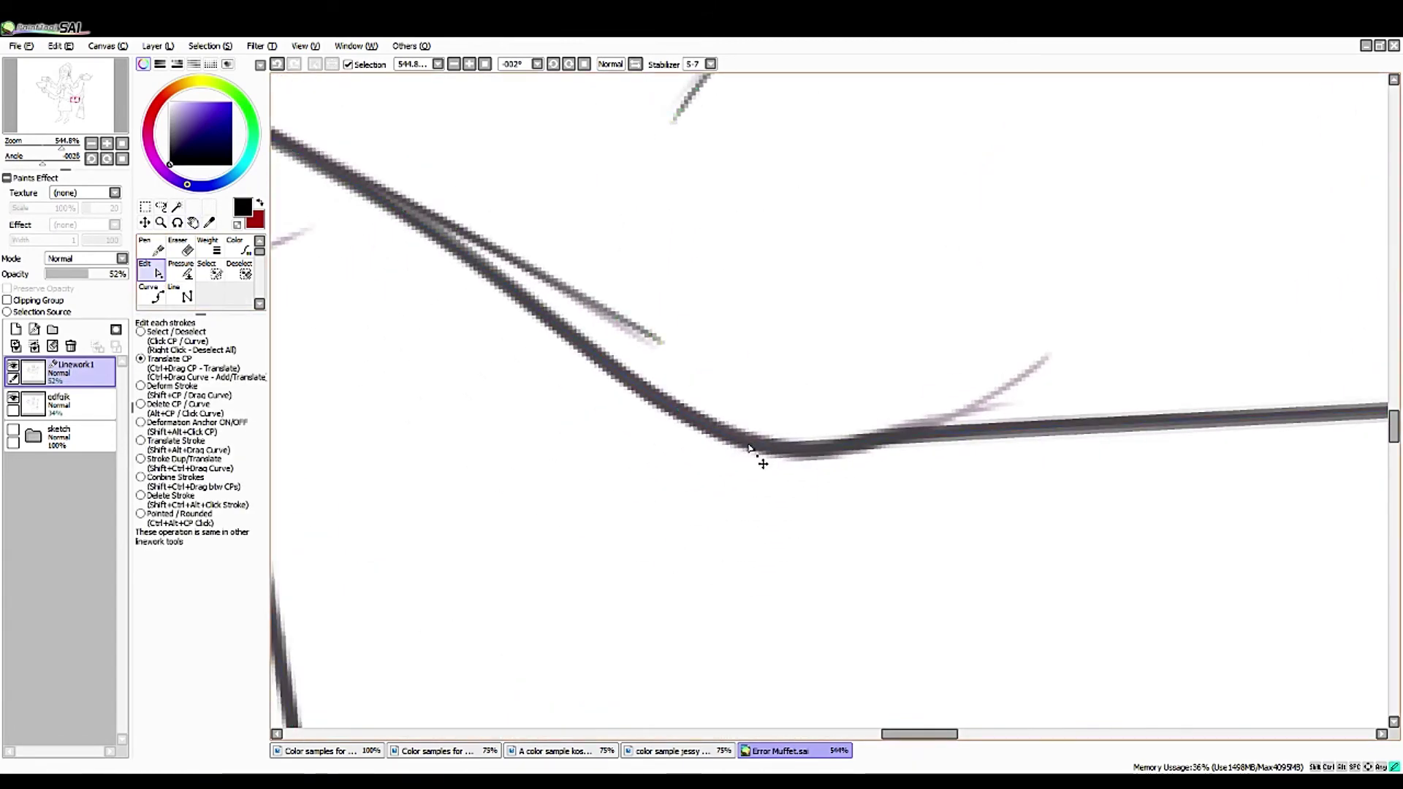
pyautogui.moveTo(923, 459); pyautogui.dragTo(619, 426)
pyautogui.press('n')
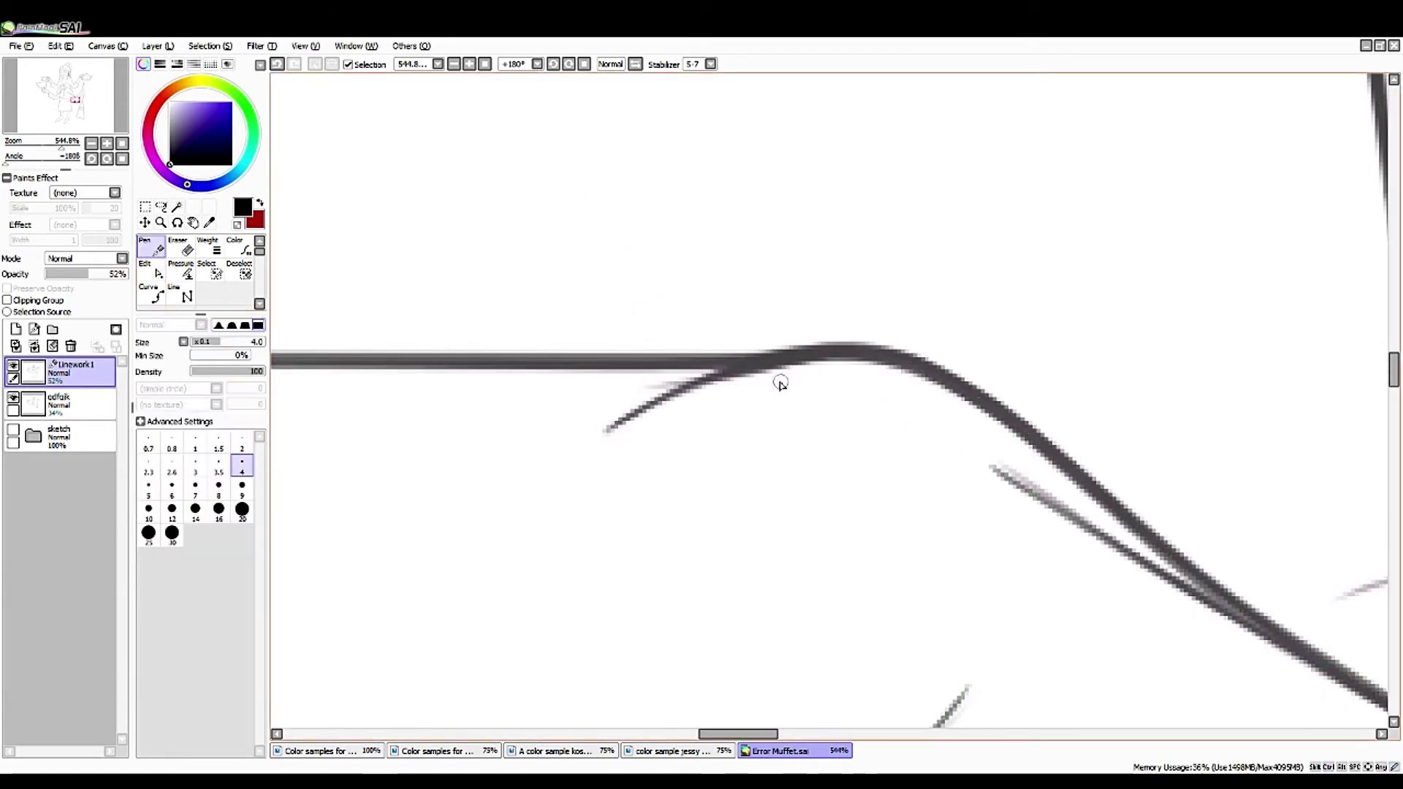
pyautogui.press('ctrl')
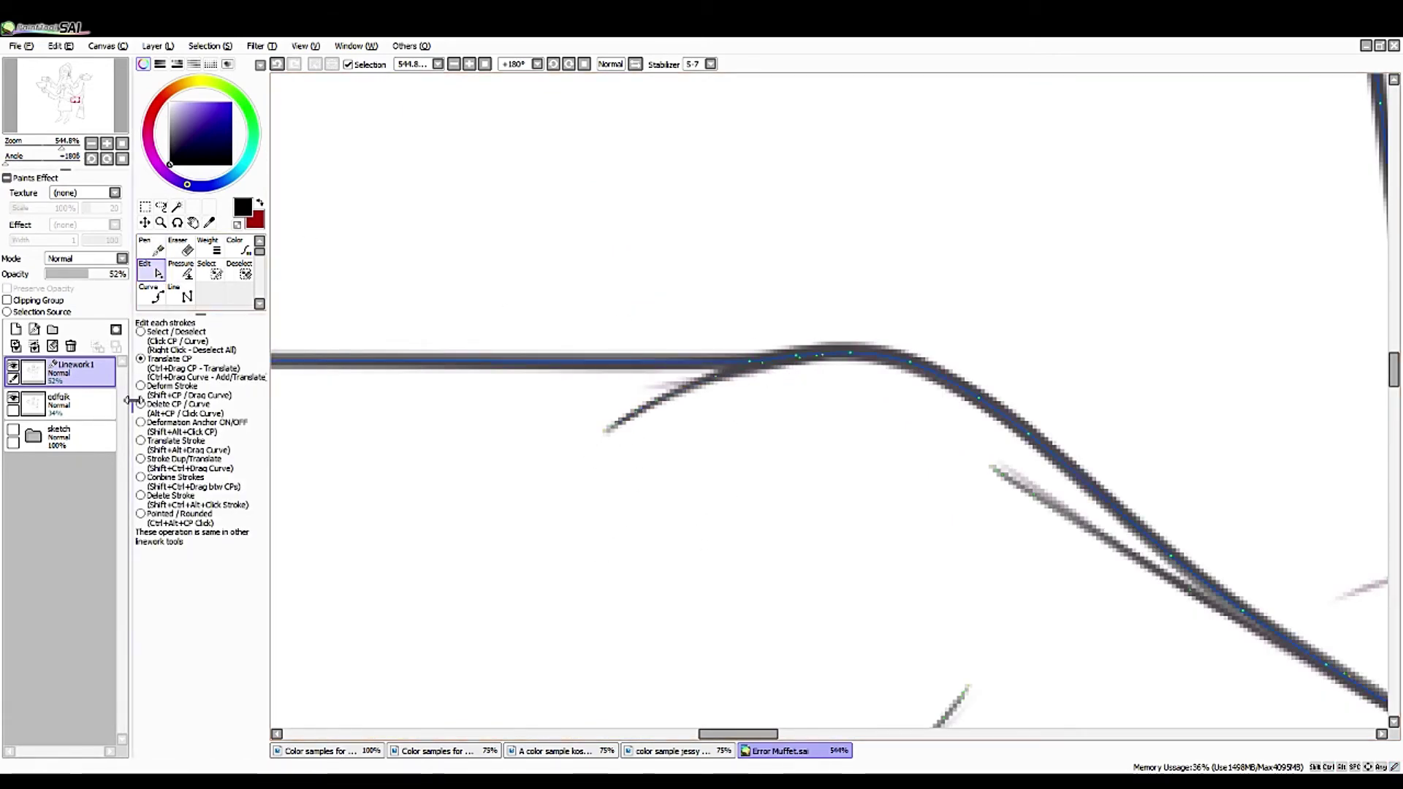
pyautogui.press('Home')
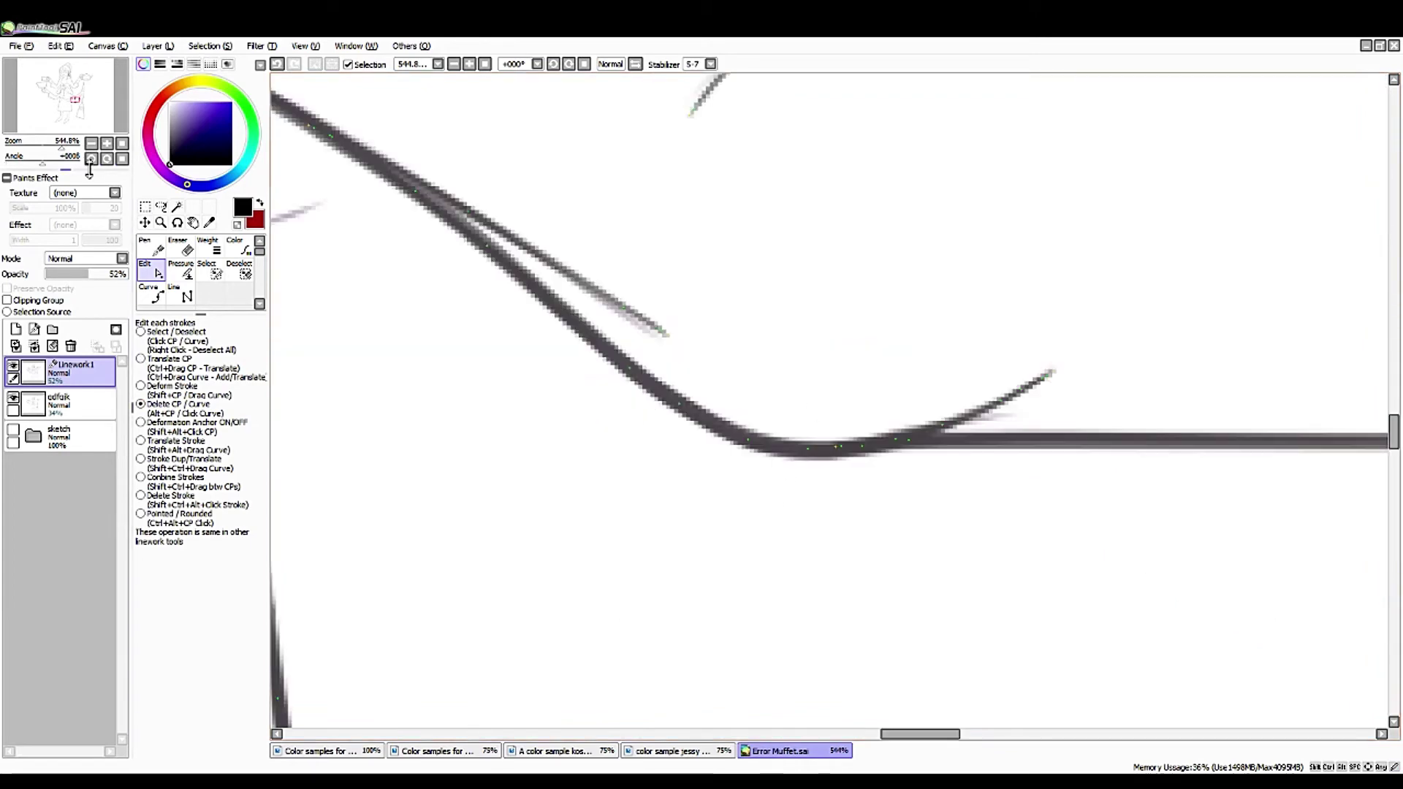
pyautogui.moveTo(429, 417); pyautogui.dragTo(167, 289)
# - Adjust the upper forearm edge's control points and ink the short tapering fold branching down from its middle
pyautogui.click(151, 272)
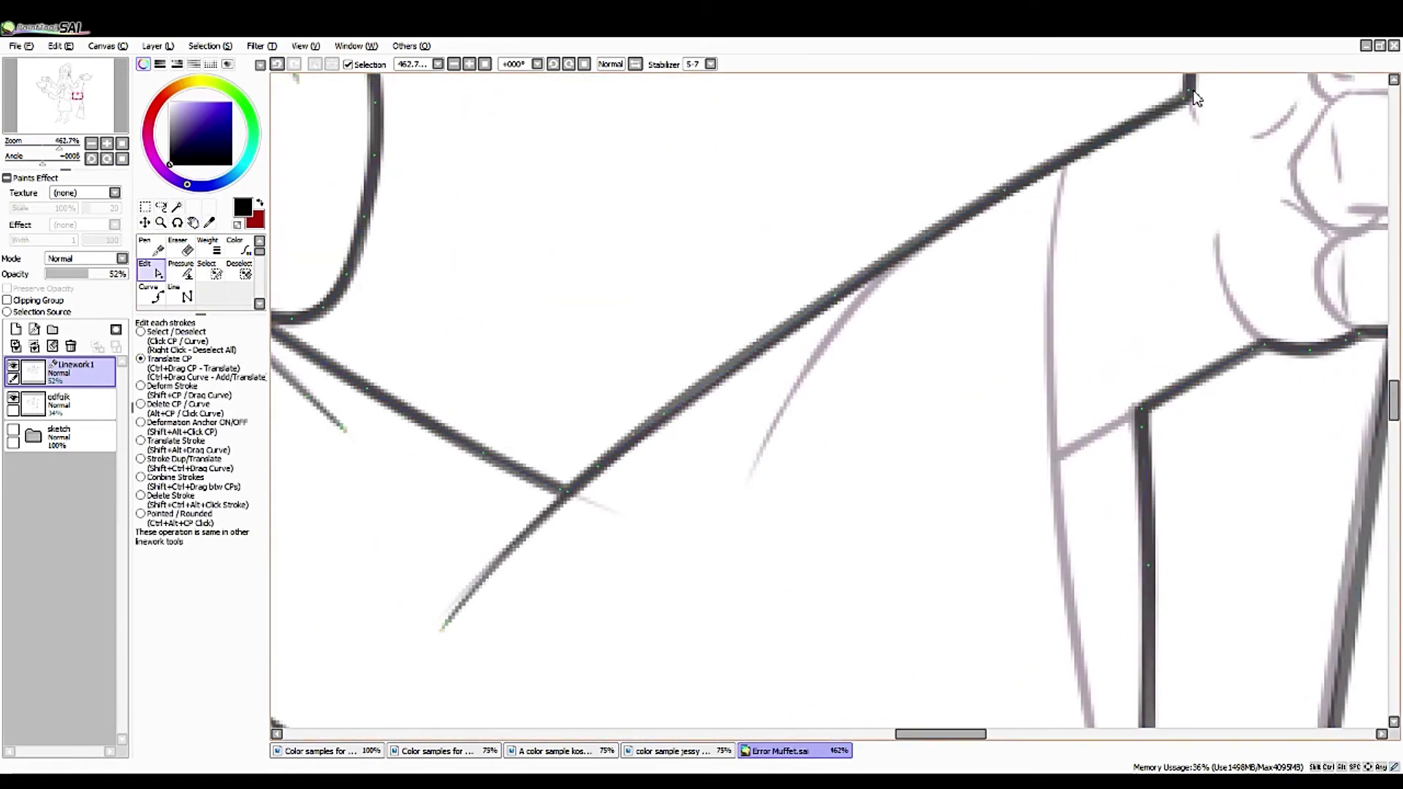
pyautogui.moveTo(664, 414); pyautogui.dragTo(633, 437)
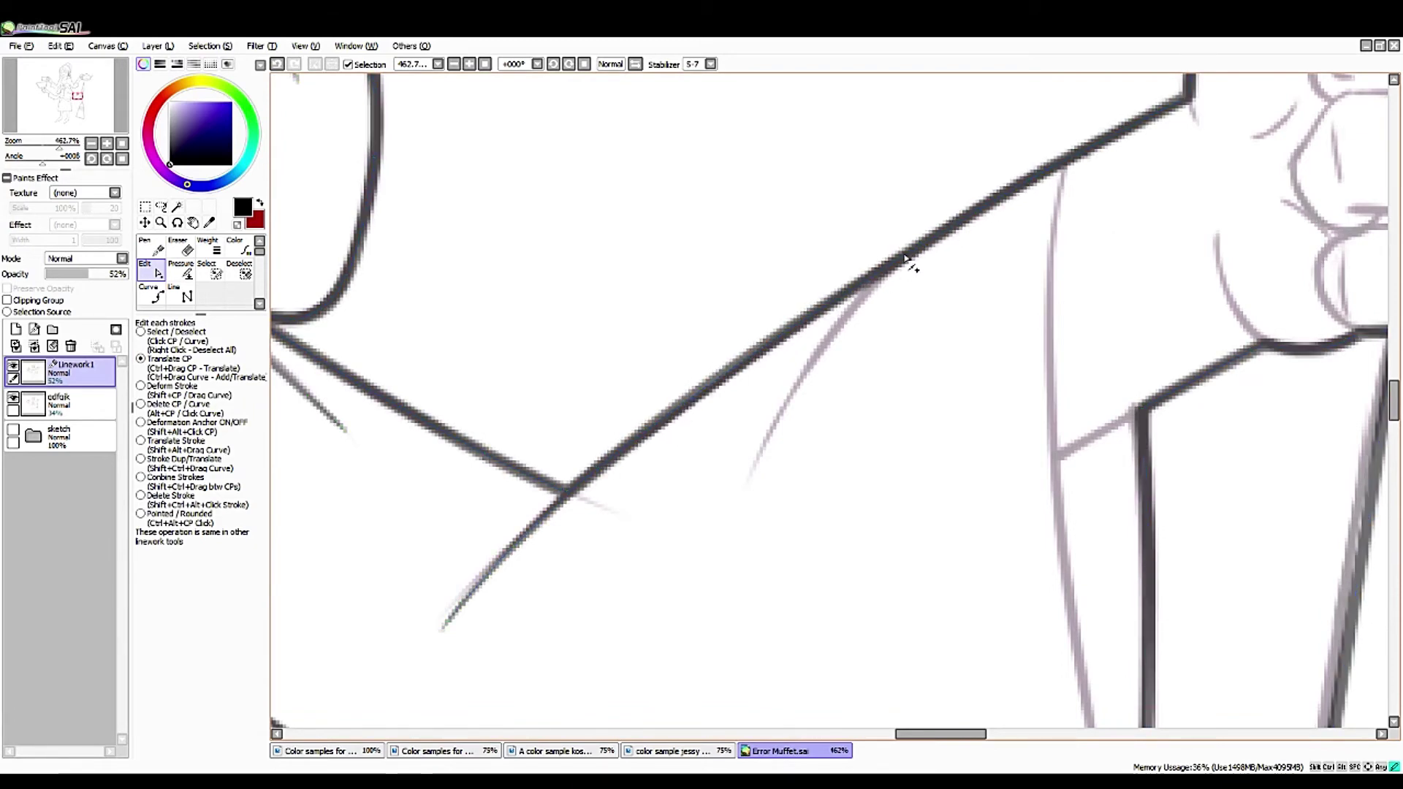
pyautogui.moveTo(59, 147); pyautogui.dragTo(64, 155)
pyautogui.press('n')
pyautogui.moveTo(684, 546); pyautogui.dragTo(903, 176)
pyautogui.hotkey('ctrl', 'z')
pyautogui.moveTo(70, 147); pyautogui.dragTo(66, 113)
pyautogui.click(68, 106)
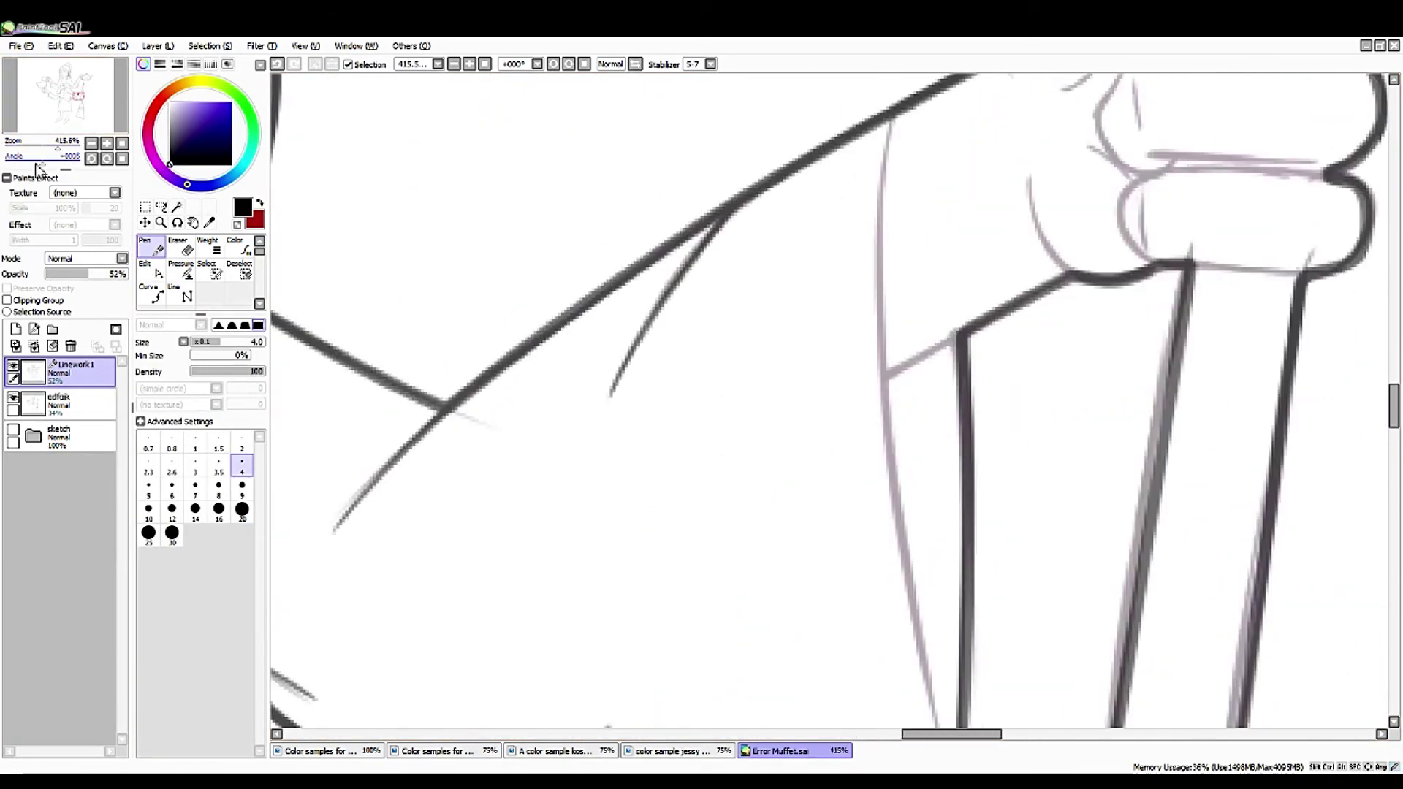
# - Draw the broom arm's curved cuff opening from the sleeve tip to the upper edge at size 3 and delete the stray segment
pyautogui.moveTo(38, 165); pyautogui.dragTo(18, 158)
pyautogui.click(150, 295)
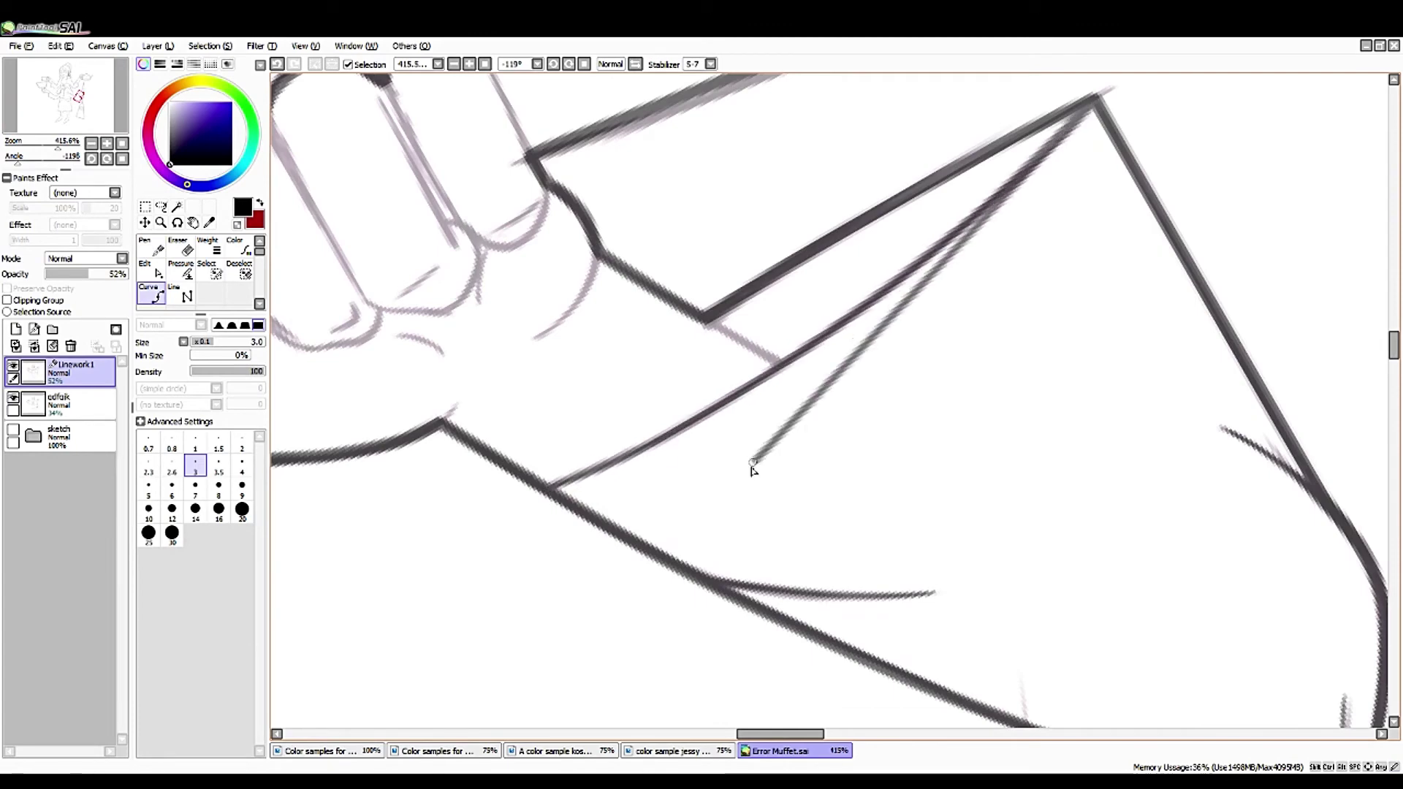
pyautogui.doubleClick(836, 446)
pyautogui.click(150, 269)
pyautogui.click(951, 292)
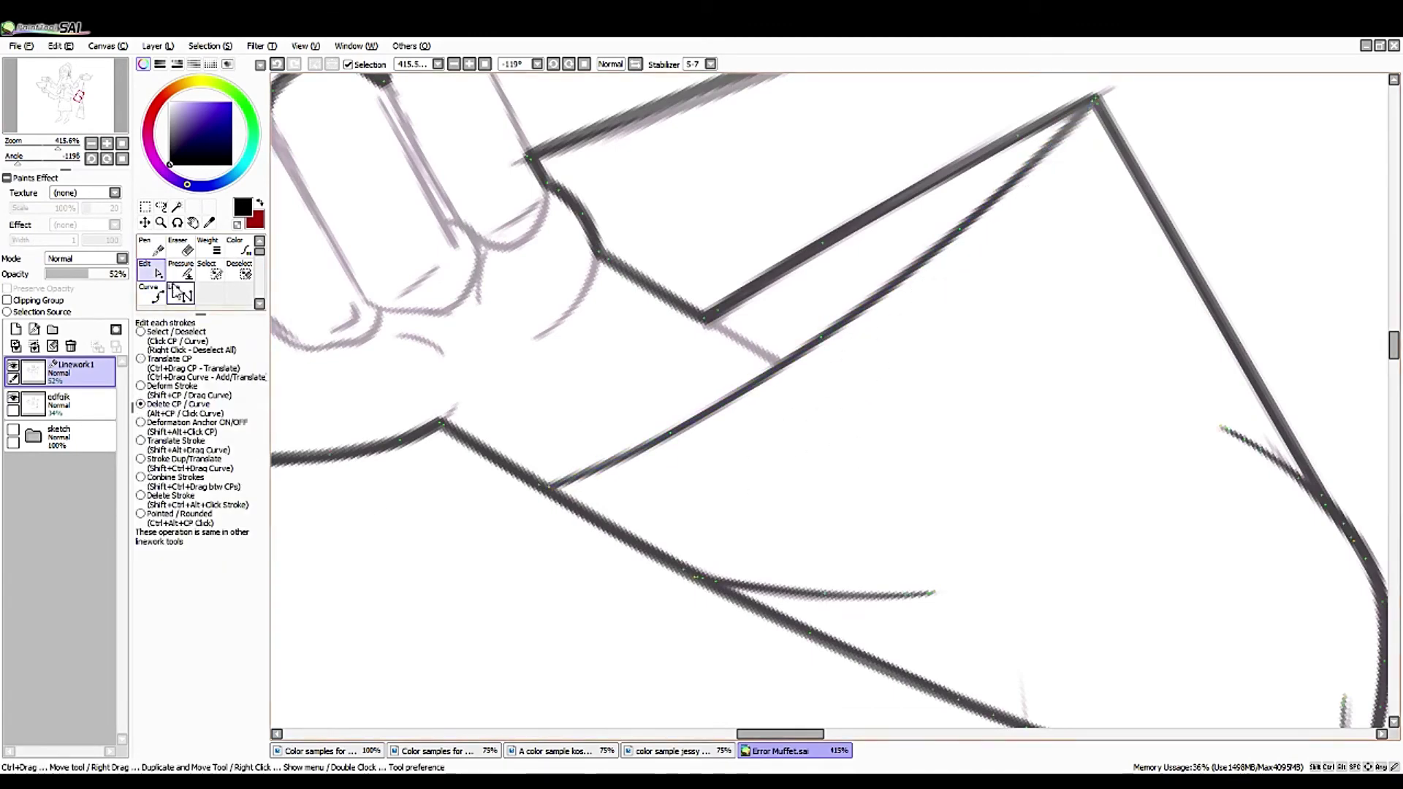
# - Extend the wrist edge line from the sleeve corner to the curved cuff opening of the broom arm
pyautogui.click(141, 359)
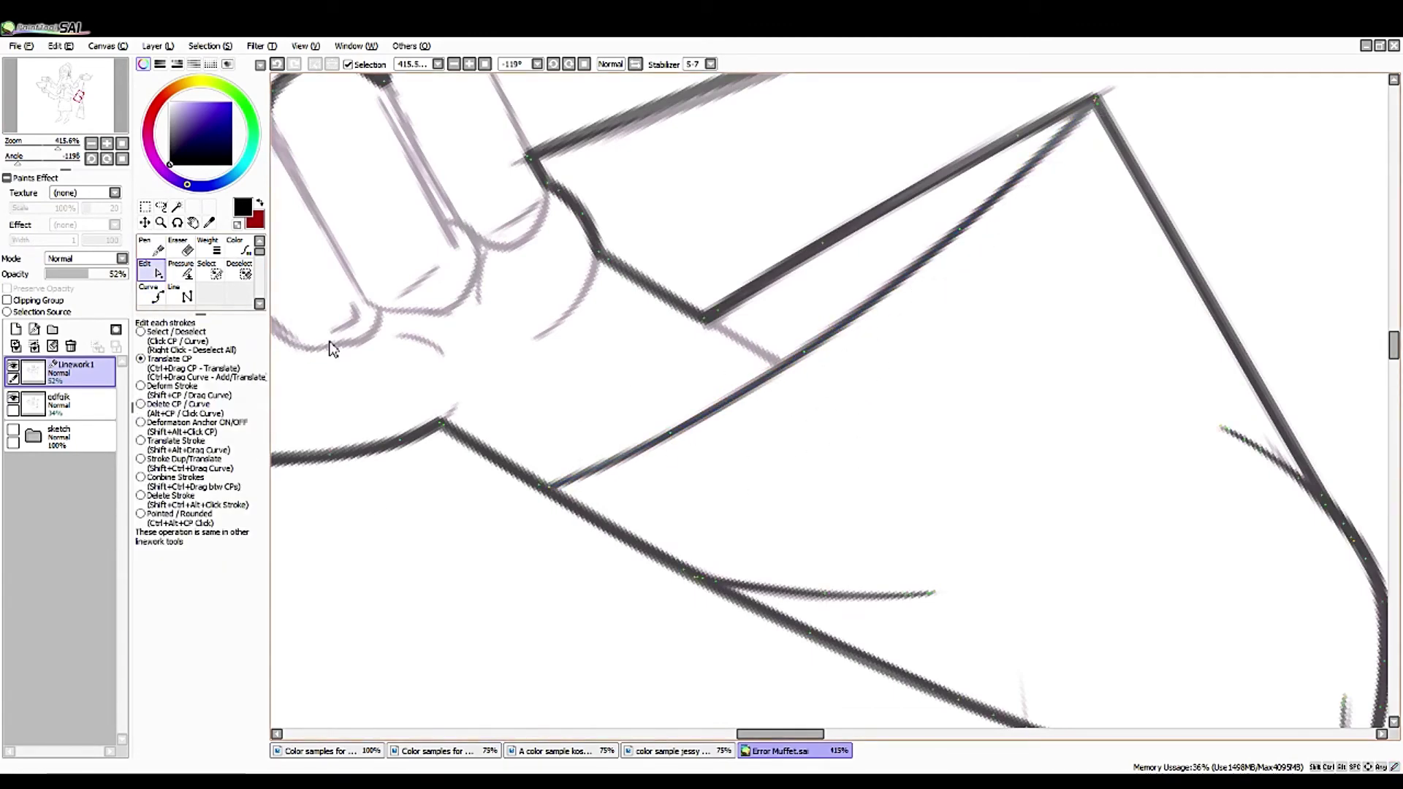
pyautogui.press('c')
pyautogui.press('e')
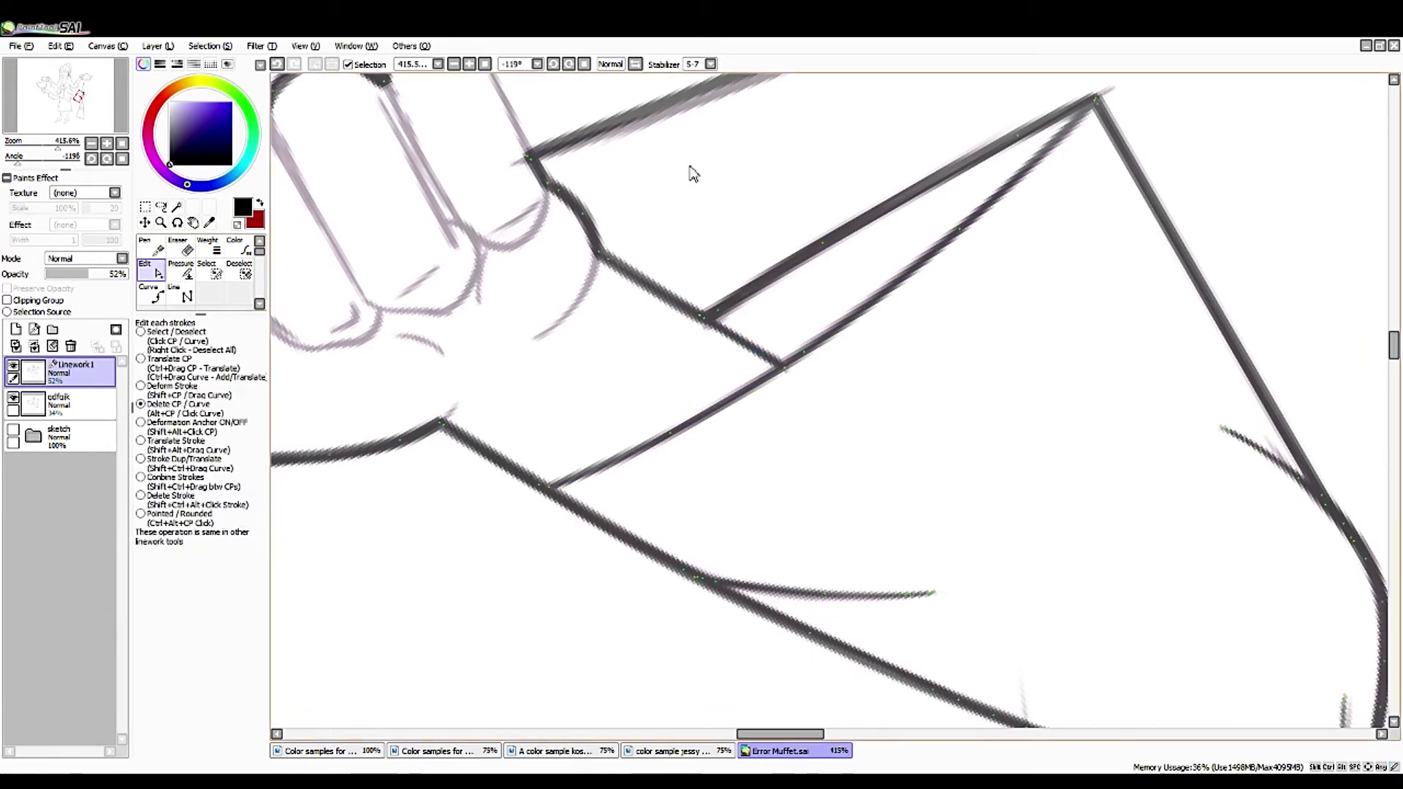
# - Ink the curved, tapering fold rising from the lower edge of the broom hand with the size 4 pen
pyautogui.moveTo(694, 173); pyautogui.dragTo(965, 367)
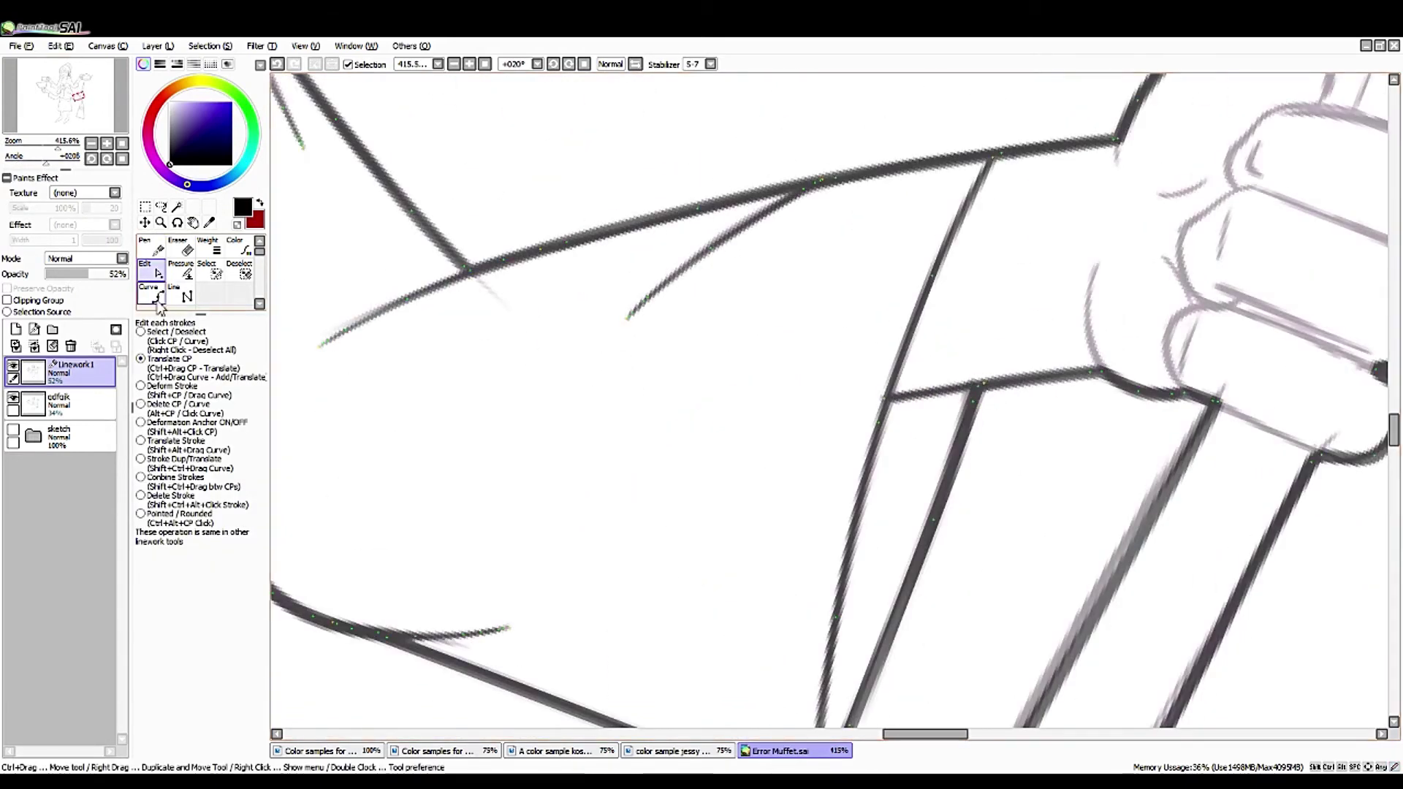
pyautogui.press('n')
pyautogui.scroll(5, 453, 387)
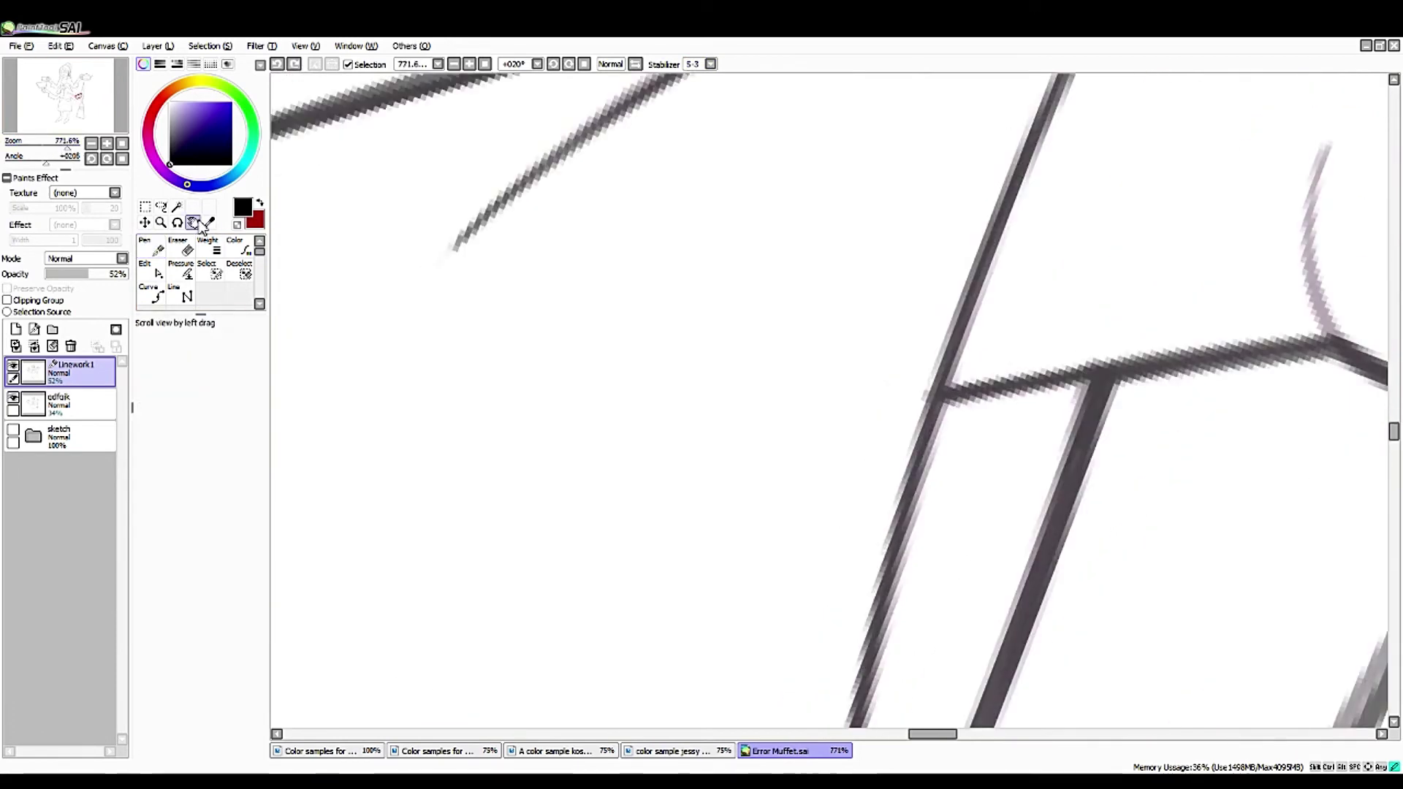
pyautogui.moveTo(460, 393); pyautogui.dragTo(344, 363)
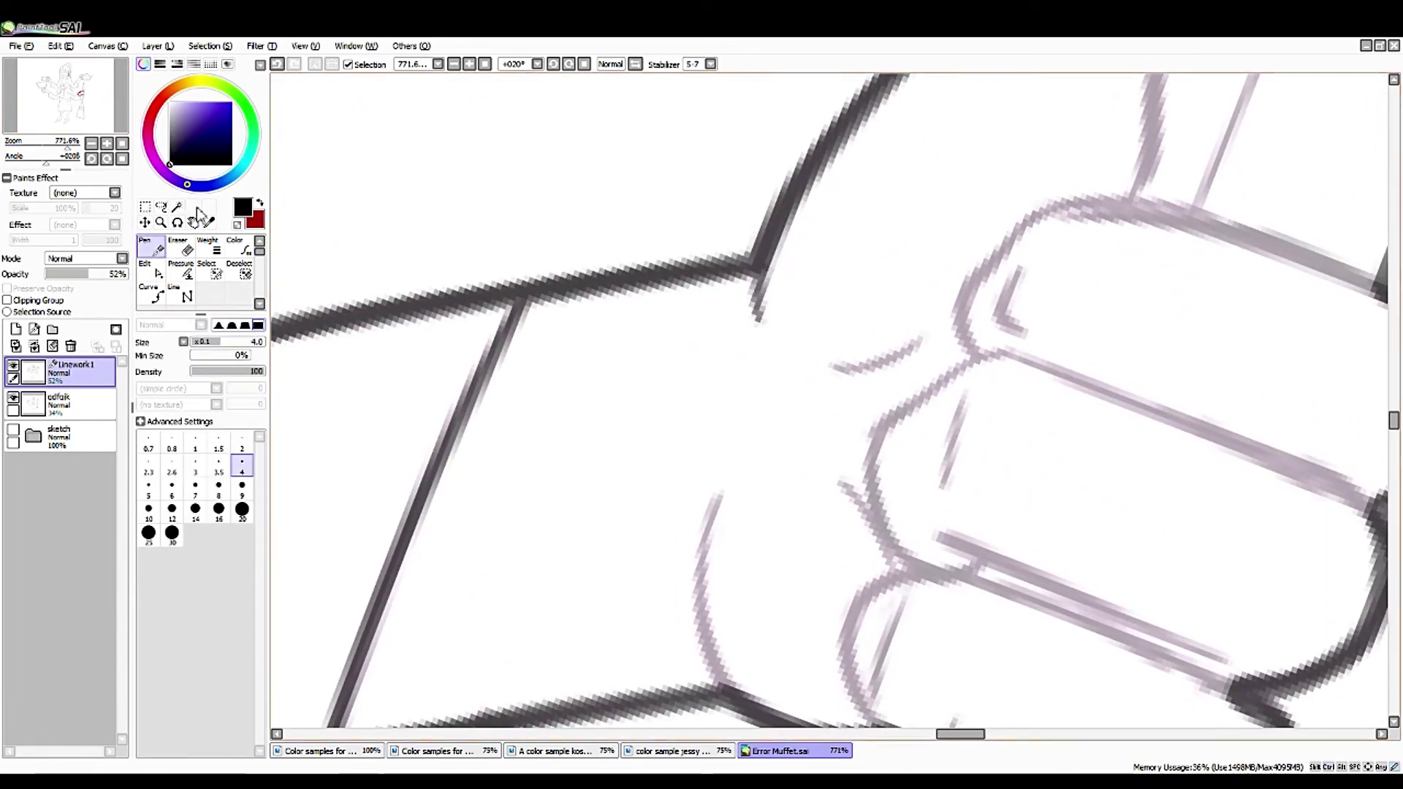
pyautogui.moveTo(725, 489)
pyautogui.mouseDown()
pyautogui.moveTo(685, 278)
pyautogui.moveTo(659, 373)
pyautogui.mouseUp()
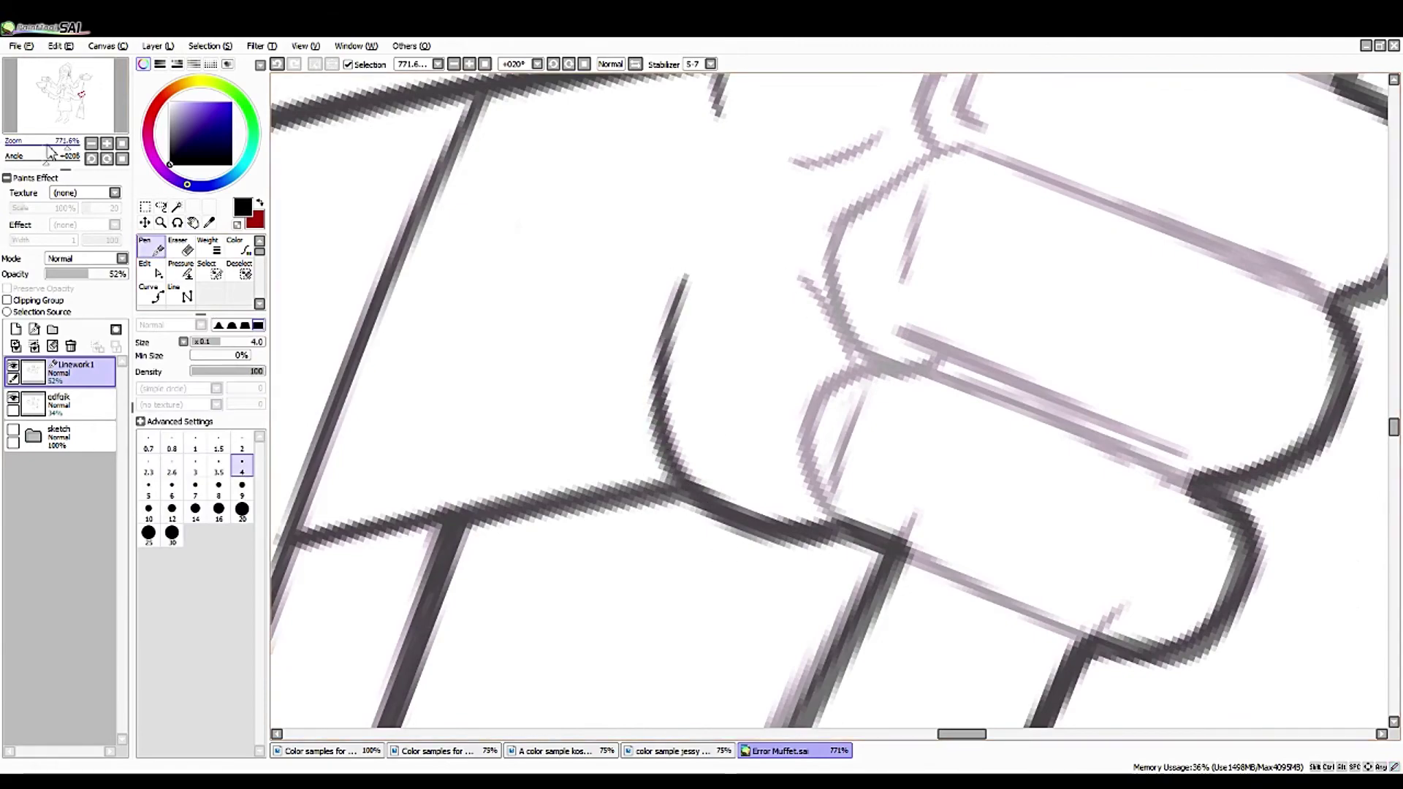
# - Ink the thumb's inner edge near its tip, undoing the first stroke and redrawing it down to the thumb tip
pyautogui.scroll(-4, 471, 361)
pyautogui.scroll(3, 471, 361)
pyautogui.moveTo(439, 366); pyautogui.dragTo(614, 291)
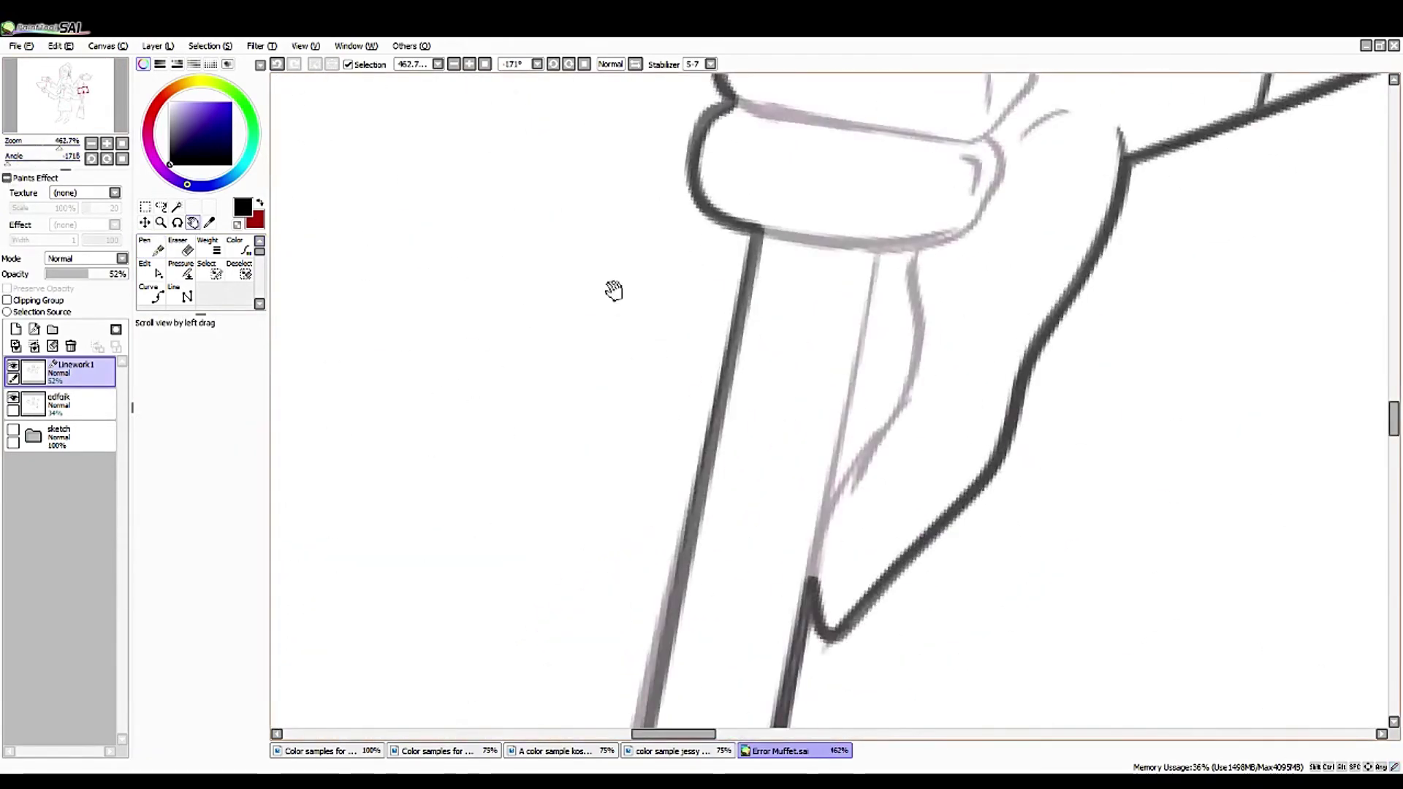
pyautogui.scroll(3, 614, 292)
pyautogui.press('n')
pyautogui.moveTo(611, 177)
pyautogui.mouseDown()
pyautogui.moveTo(524, 282)
pyautogui.moveTo(414, 498)
pyautogui.mouseUp()
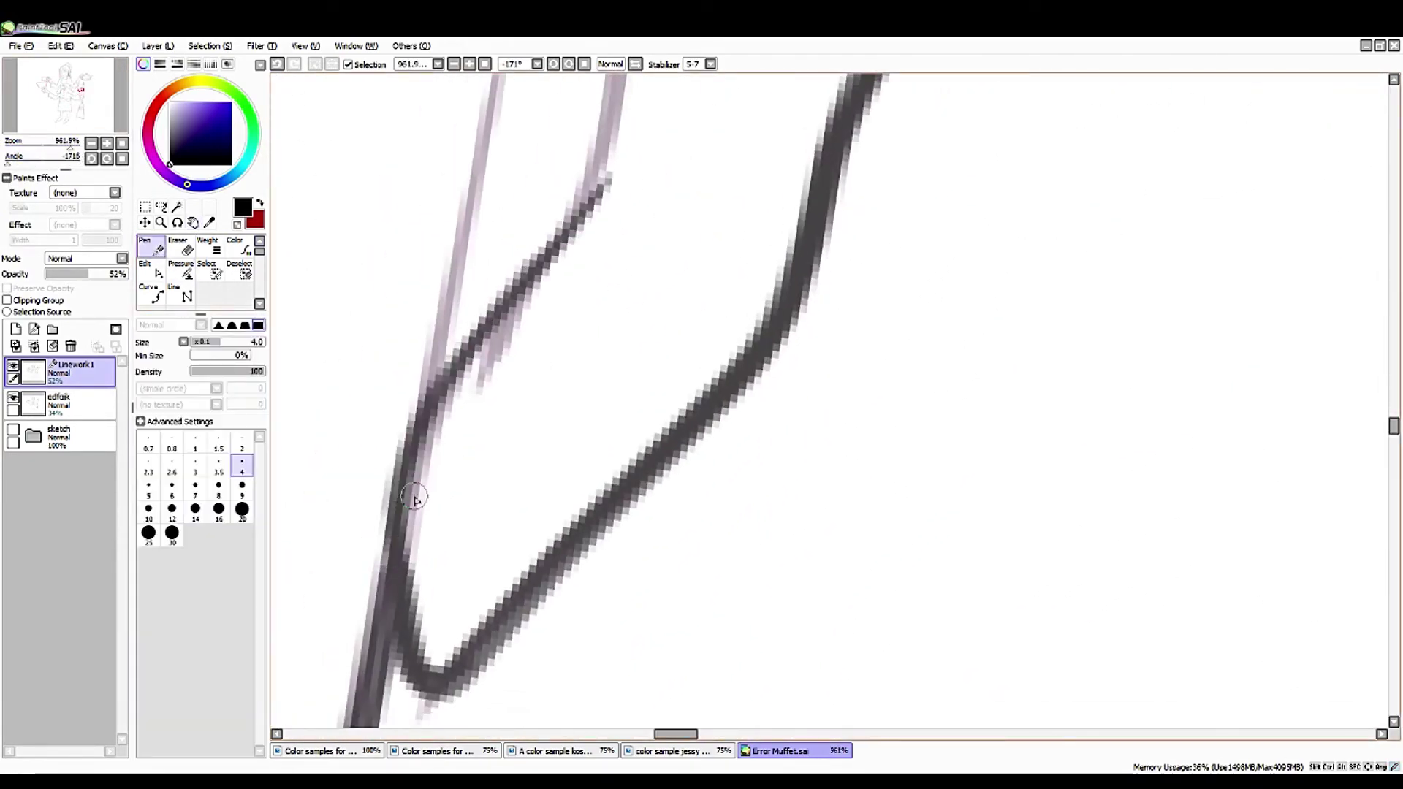
pyautogui.hotkey('ctrl', 'z')
pyautogui.moveTo(602, 188)
pyautogui.mouseDown()
pyautogui.moveTo(438, 406)
pyautogui.moveTo(404, 581)
pyautogui.mouseUp()
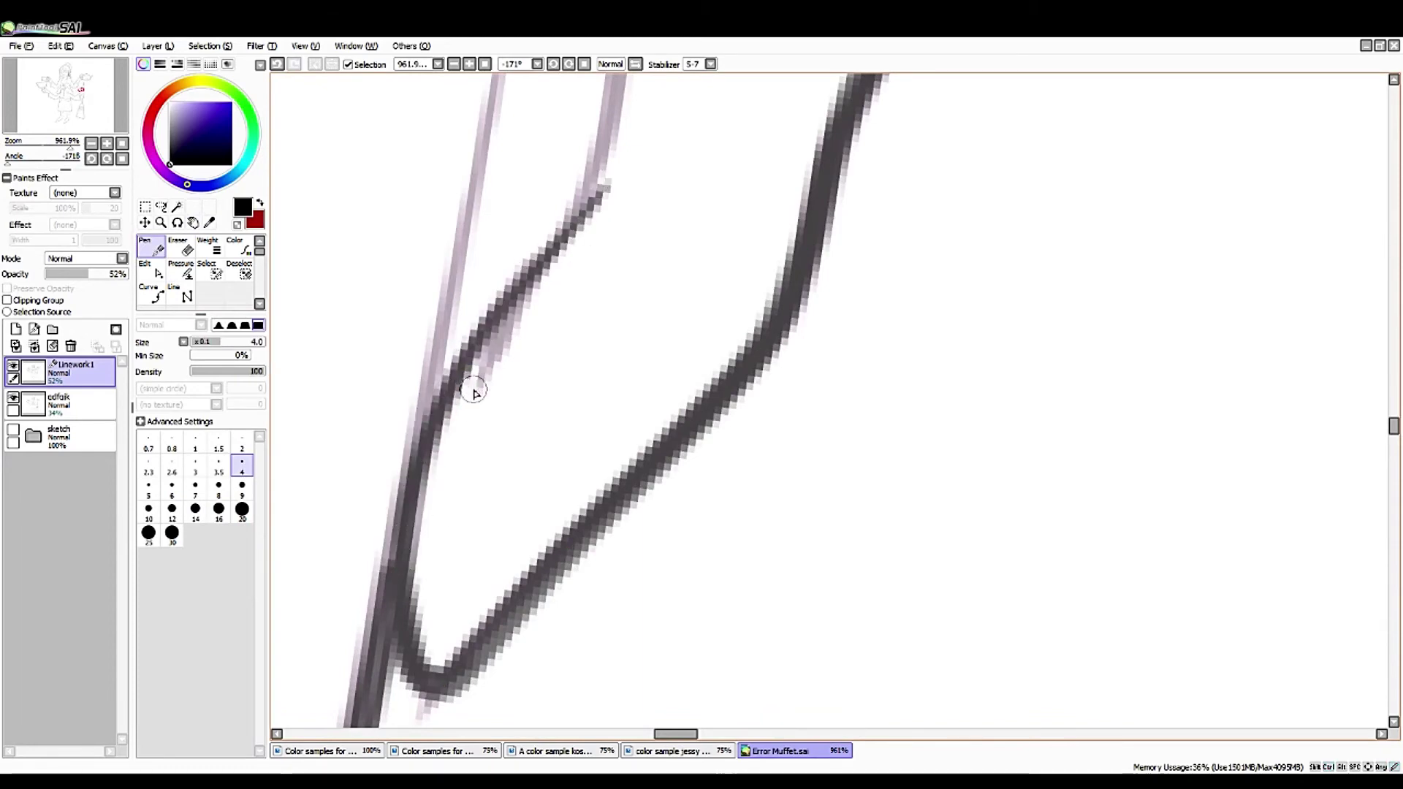
# - Continue the thumb's inner edge in a curve up to the first finger of the broom hand
pyautogui.press('space')
pyautogui.moveTo(480, 199); pyautogui.dragTo(509, 461)
pyautogui.moveTo(632, 449)
pyautogui.mouseDown()
pyautogui.moveTo(657, 297)
pyautogui.moveTo(627, 120)
pyautogui.mouseUp()
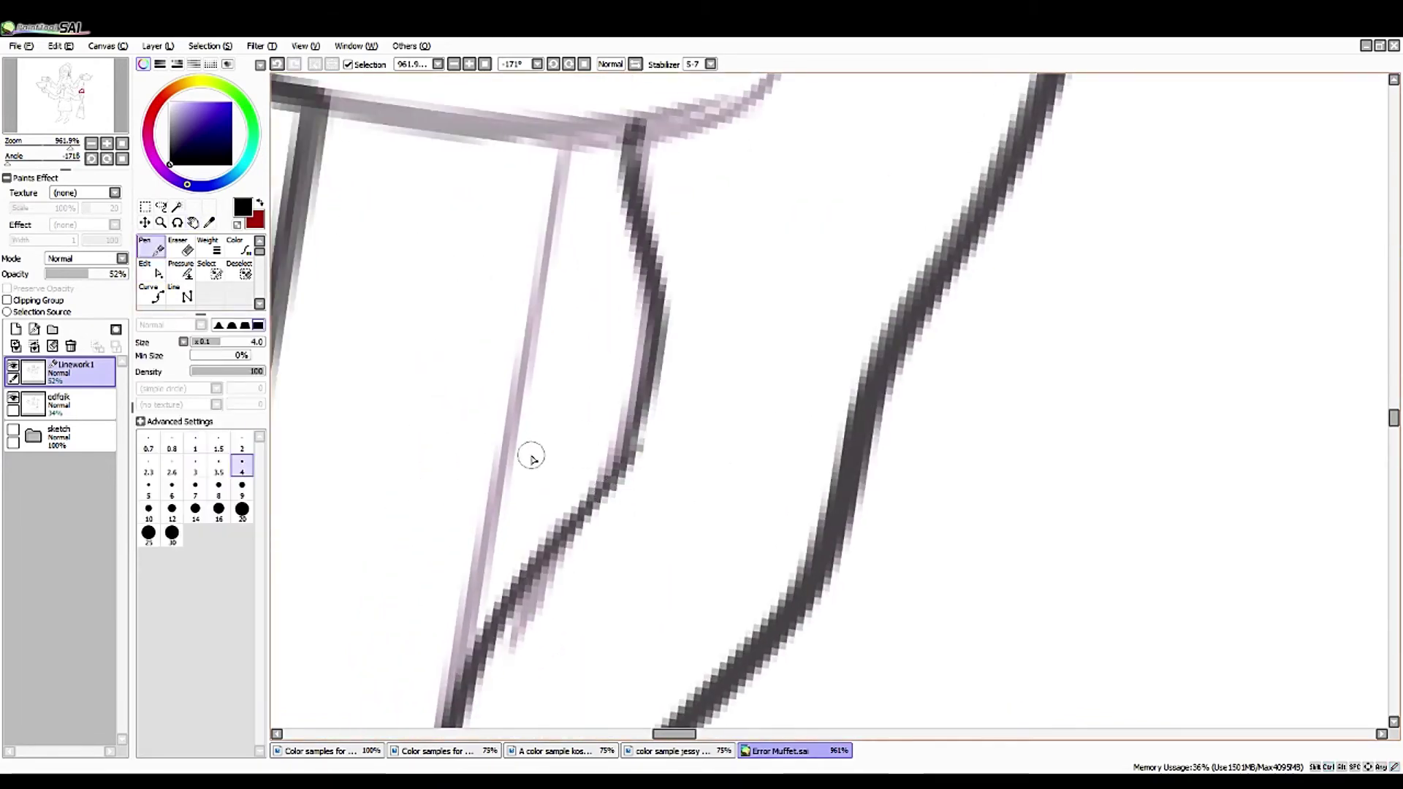
pyautogui.moveTo(66, 156); pyautogui.dragTo(73, 155)
pyautogui.click(193, 223)
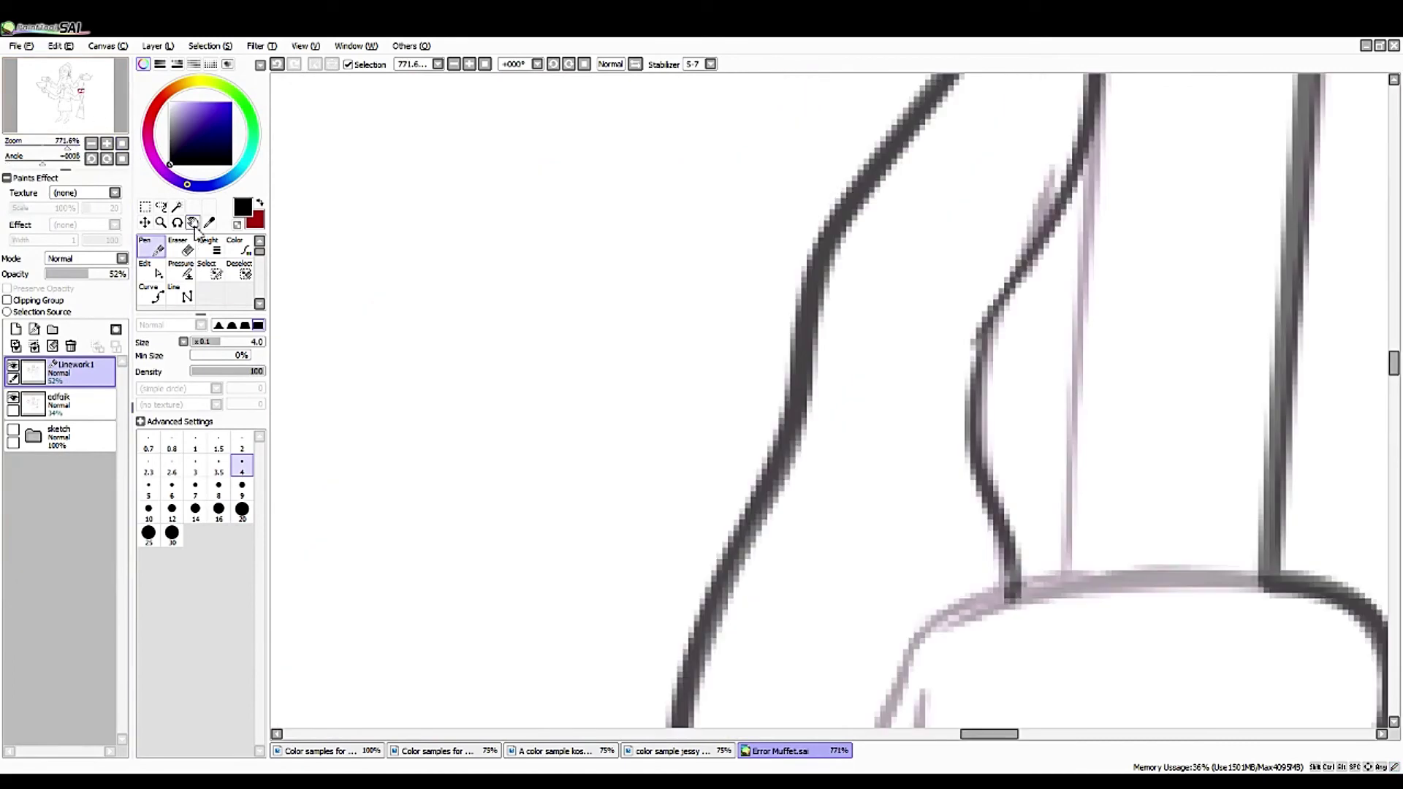
# - Ink the first finger's outer edge and rounded knuckle on the broom hand, undoing the misplaced strokes
pyautogui.click(150, 249)
pyautogui.moveTo(654, 420)
pyautogui.mouseDown()
pyautogui.moveTo(649, 280)
pyautogui.moveTo(778, 206)
pyautogui.moveTo(996, 191)
pyautogui.mouseUp()
pyautogui.hotkey('ctrl', 'z')
pyautogui.moveTo(570, 380)
pyautogui.mouseDown()
pyautogui.moveTo(634, 304)
pyautogui.moveTo(1009, 252)
pyautogui.moveTo(1053, 303)
pyautogui.mouseUp()
pyautogui.hotkey('ctrl', 'z')
pyautogui.moveTo(676, 332)
pyautogui.mouseDown()
pyautogui.moveTo(702, 233)
pyautogui.moveTo(782, 187)
pyautogui.mouseUp()
pyautogui.click(611, 63)
pyautogui.moveTo(877, 187); pyautogui.dragTo(588, 296)
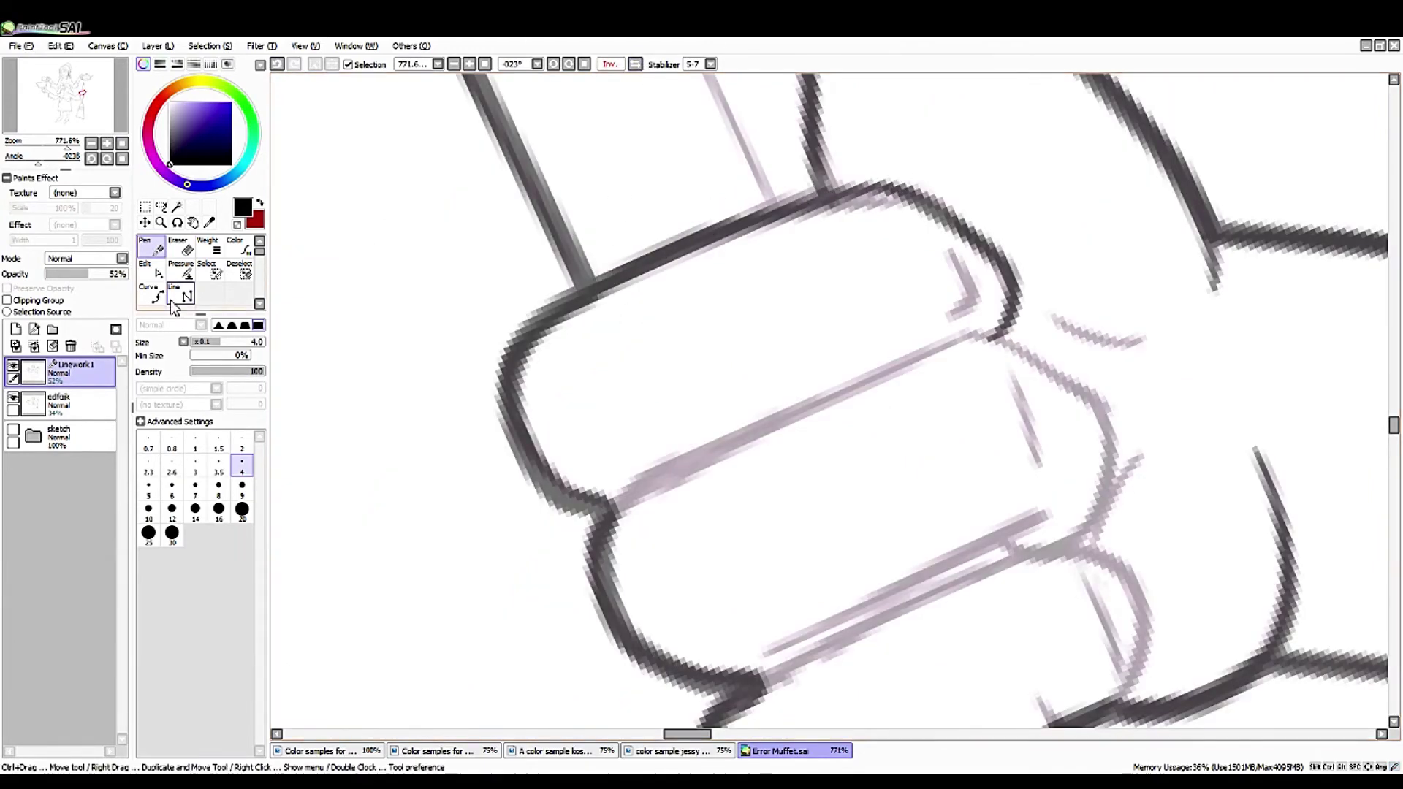
# - Shift the control points of the first finger's outer edge to straighten it between the broom handle and the thumb
pyautogui.click(152, 270)
pyautogui.scroll(3, 511, 439)
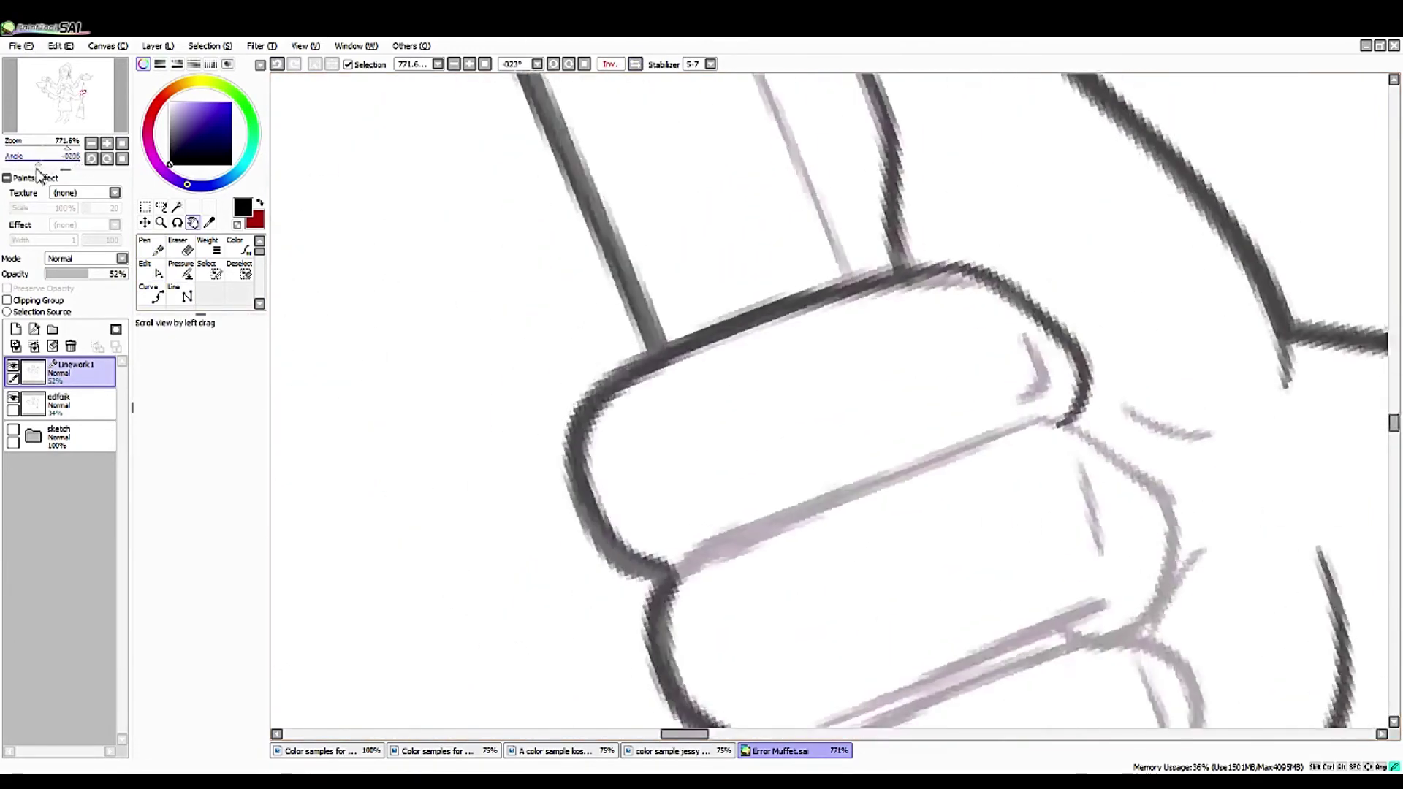
pyautogui.click(141, 404)
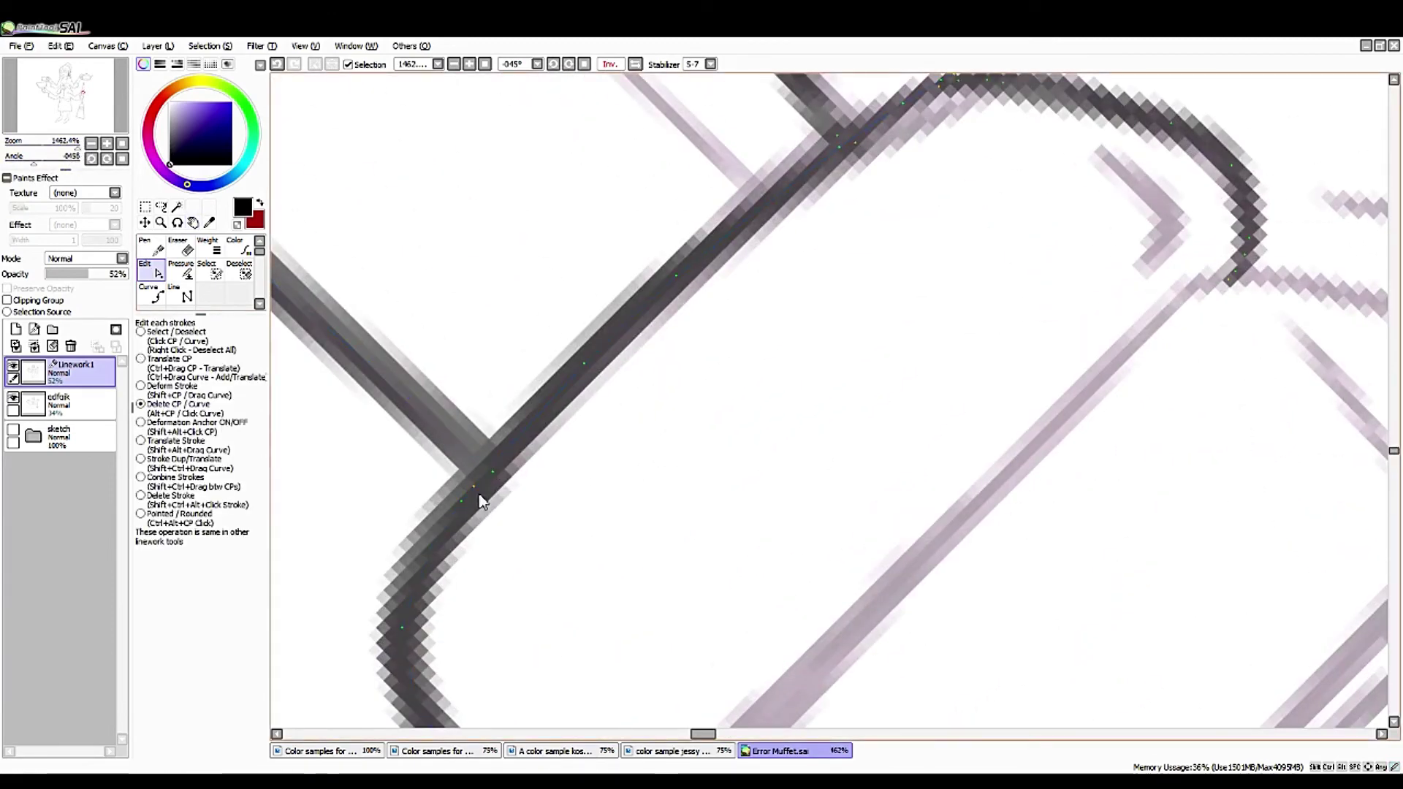
pyautogui.press('ctrl')
pyautogui.moveTo(480, 495)
pyautogui.mouseDown()
pyautogui.moveTo(495, 511)
pyautogui.moveTo(706, 274)
pyautogui.moveTo(871, 157)
pyautogui.moveTo(709, 270)
pyautogui.mouseUp()
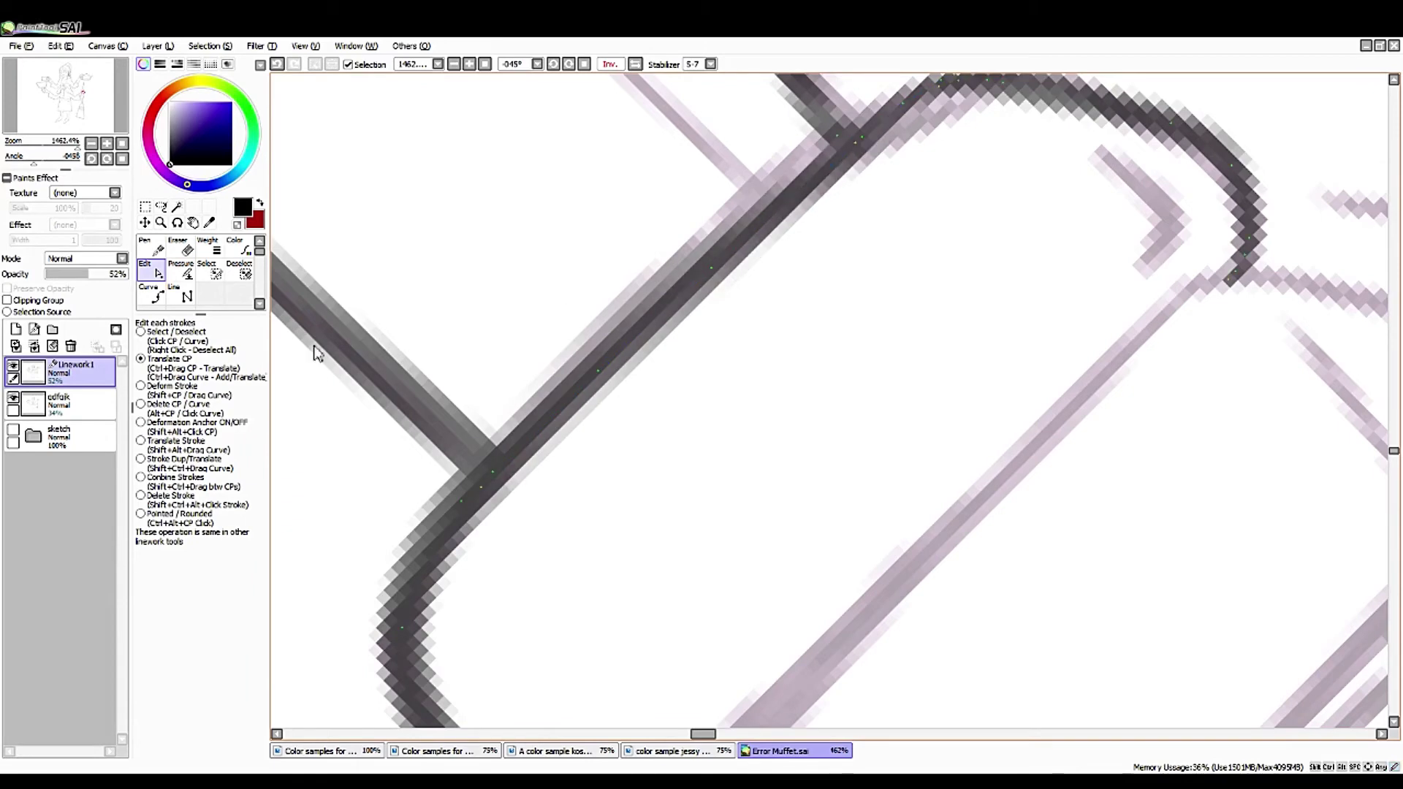
# - Ink the short curved crease inside the first finger's knuckle, undoing the stroke that misses
pyautogui.press('n')
pyautogui.scroll(-2, 292, 256)
pyautogui.click(635, 64)
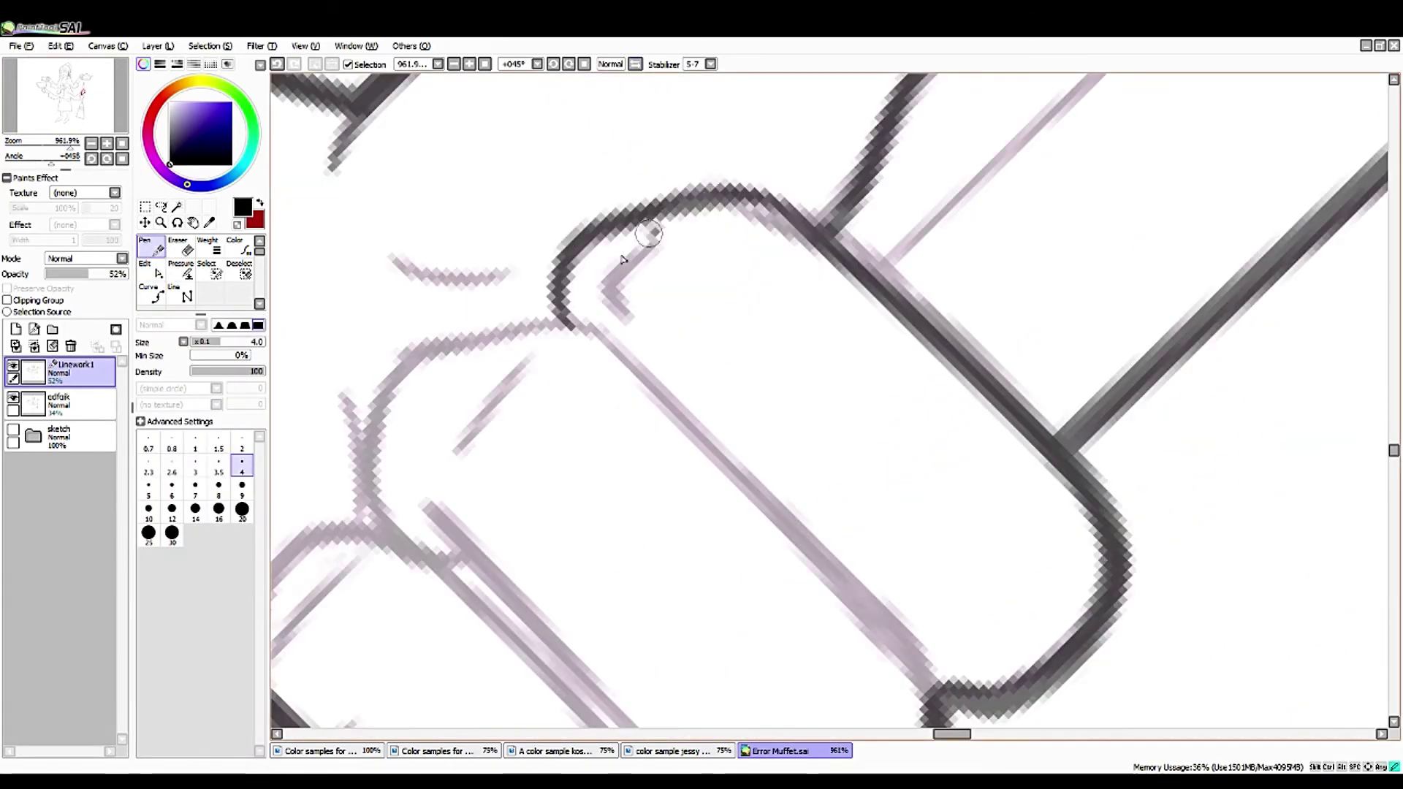
pyautogui.hotkey('ctrl', 'z')
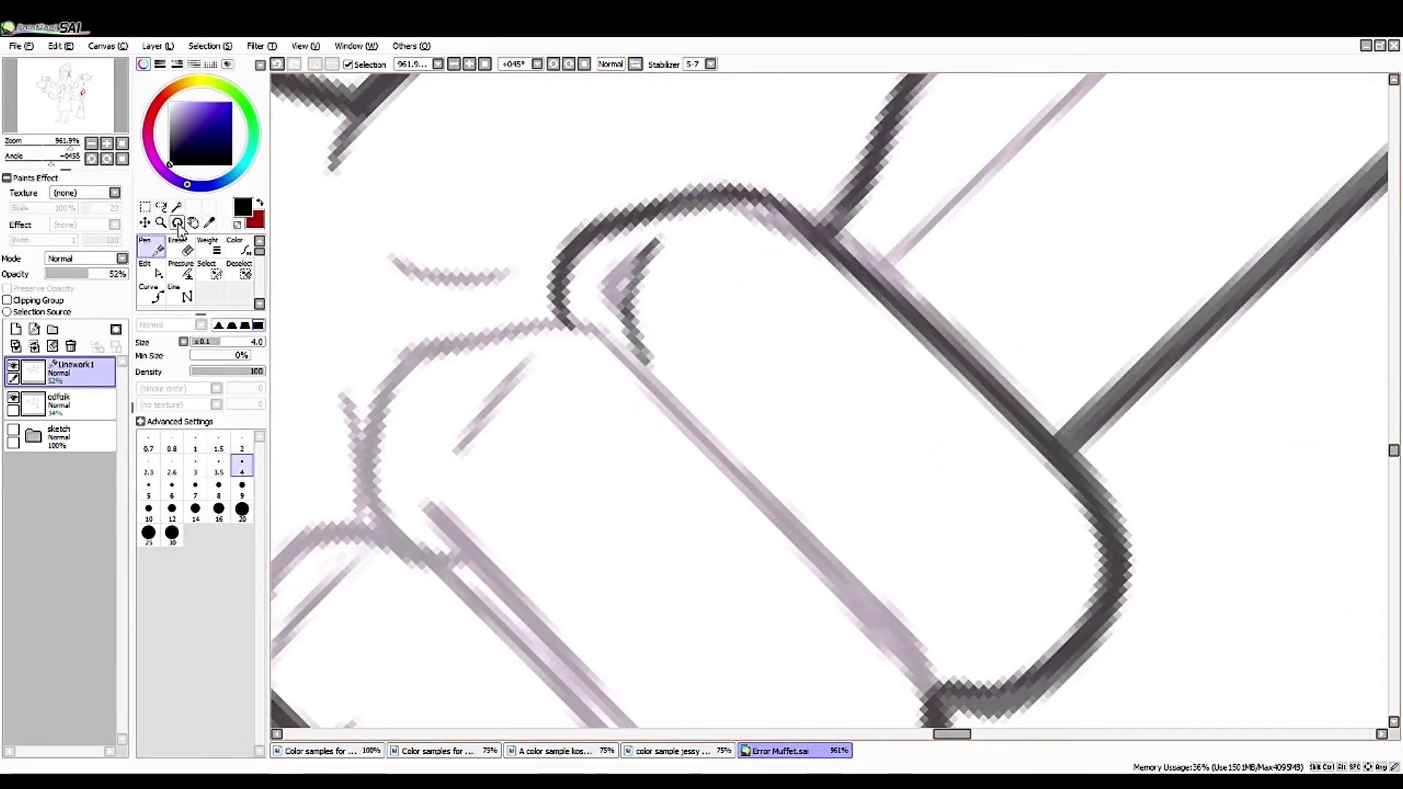
# - Ink the second finger's knuckle outline and the short curved crease inside it
pyautogui.click(178, 222)
pyautogui.moveTo(621, 551)
pyautogui.mouseDown()
pyautogui.moveTo(468, 409)
pyautogui.moveTo(379, 275)
pyautogui.moveTo(643, 228)
pyautogui.moveTo(824, 298)
pyautogui.moveTo(681, 479)
pyautogui.mouseUp()
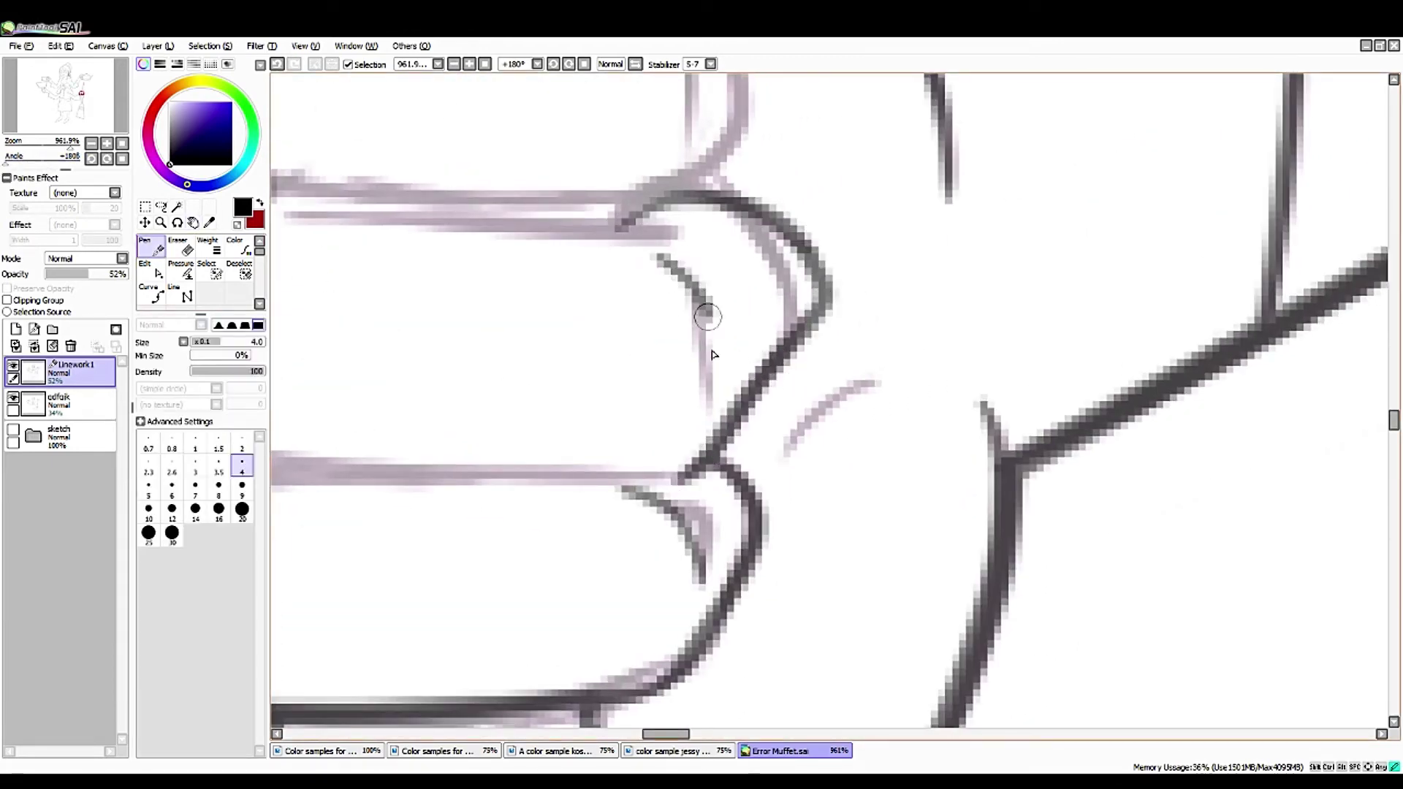
pyautogui.moveTo(714, 354); pyautogui.dragTo(707, 394)
# - Ink the straight line separating the first and second fingers, from the knuckles to the fingertips
pyautogui.click(122, 159)
pyautogui.click(192, 222)
pyautogui.moveTo(731, 585)
pyautogui.mouseDown()
pyautogui.moveTo(652, 454)
pyautogui.moveTo(519, 417)
pyautogui.mouseUp()
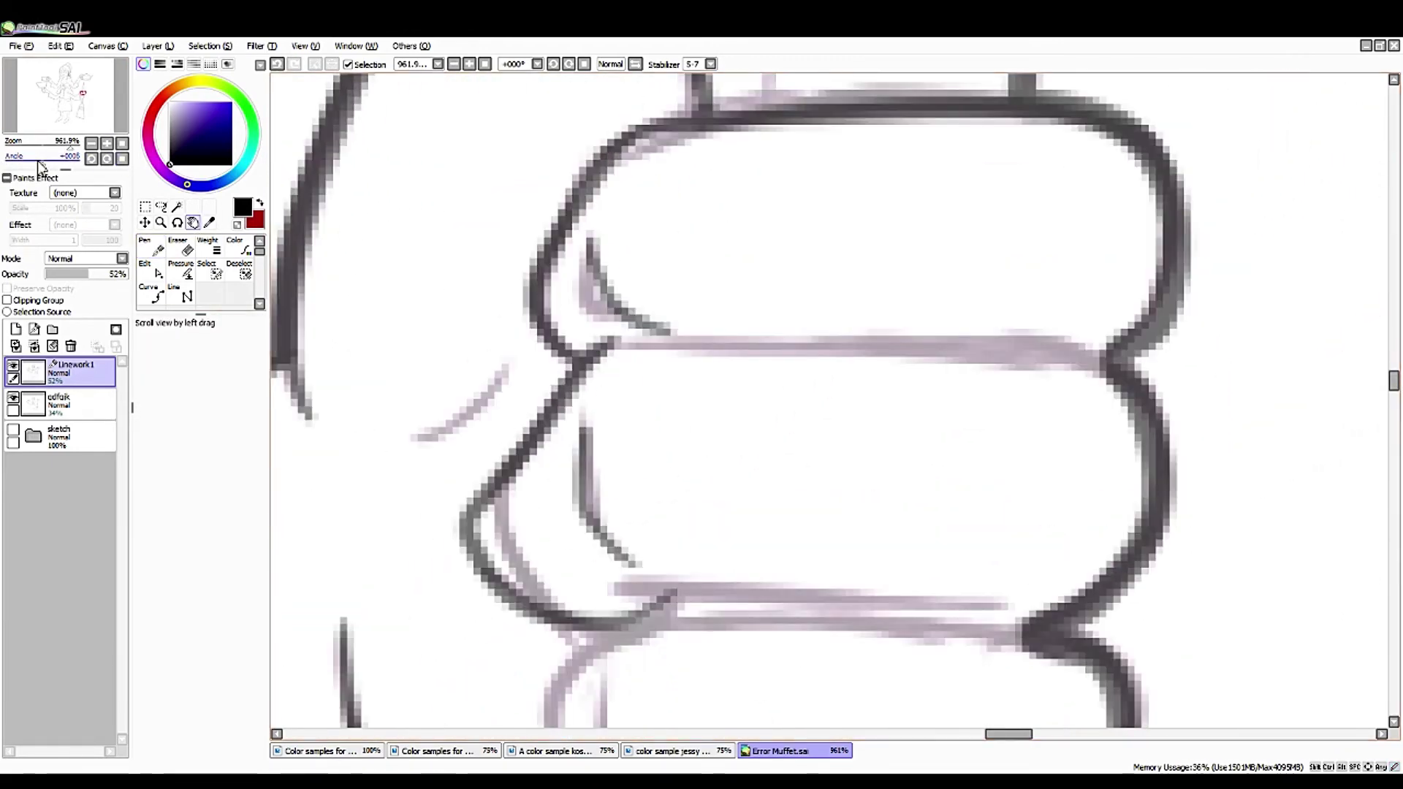
pyautogui.moveTo(38, 166); pyautogui.dragTo(30, 165)
pyautogui.click(150, 248)
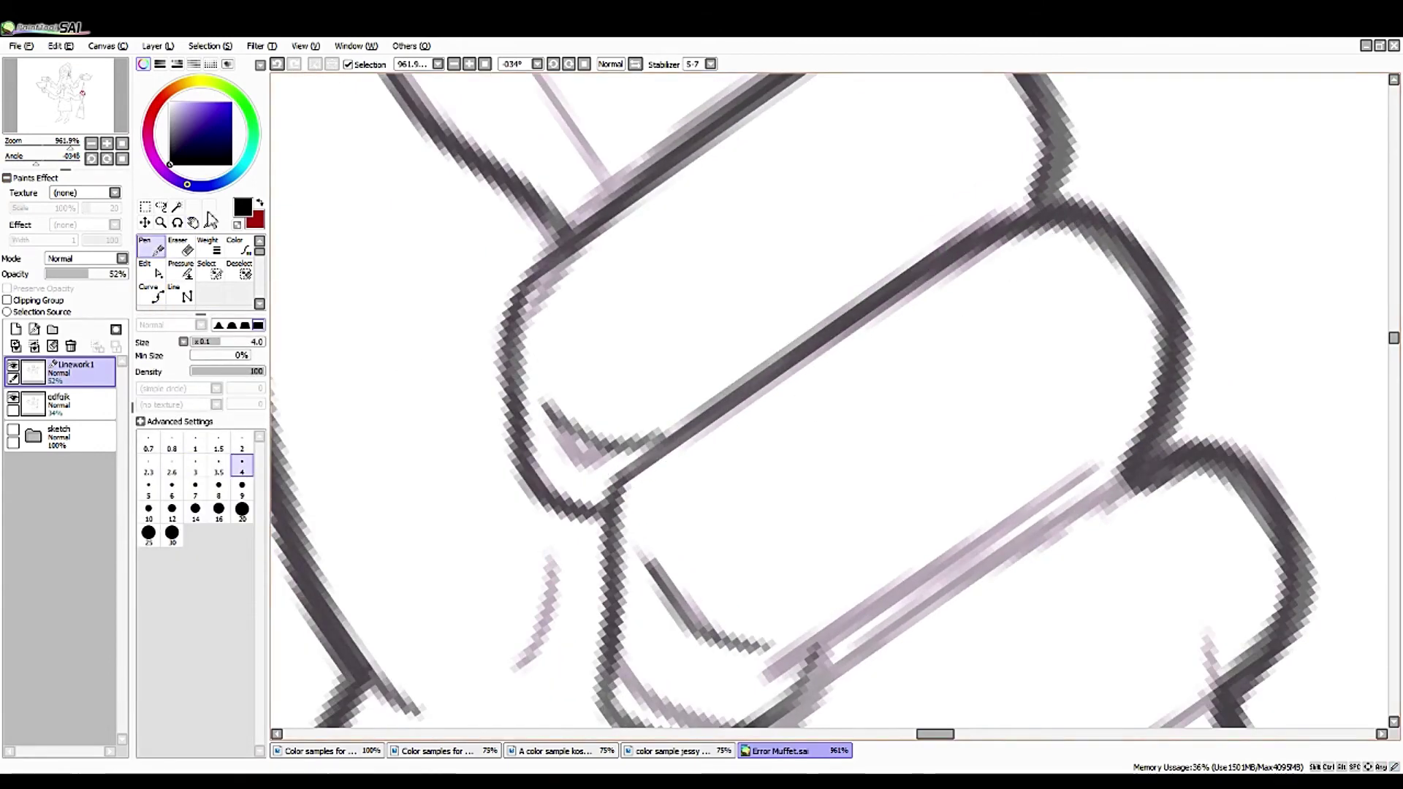
# - Ink the tapering upper line of the double line between the second and third fingers
pyautogui.scroll(-5, 507, 222)
pyautogui.moveTo(951, 154)
pyautogui.mouseDown()
pyautogui.moveTo(643, 351)
pyautogui.moveTo(957, 131)
pyautogui.mouseUp()
pyautogui.hotkey('ctrl', 'z')
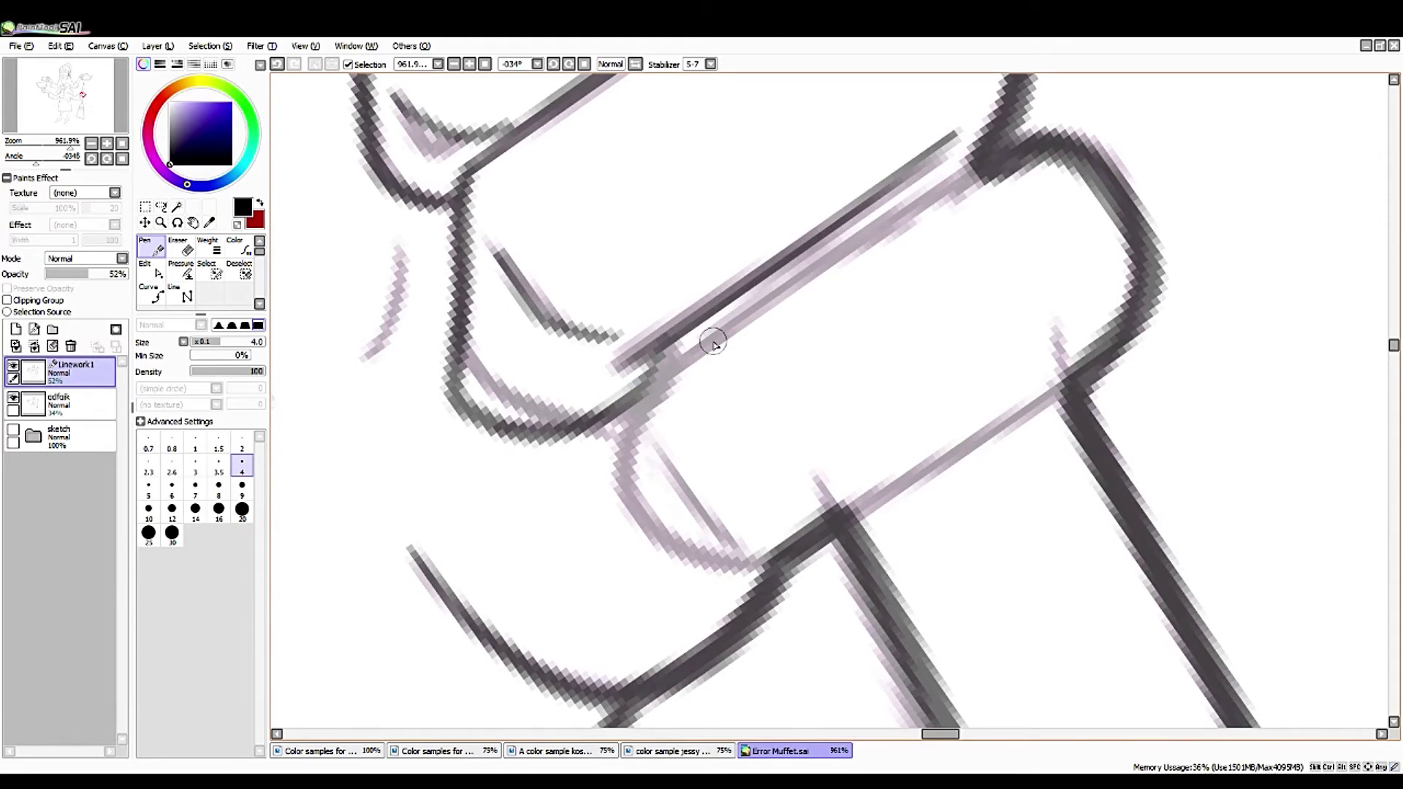
# - Ink the third finger's rounded knuckle between the second finger and the hand's lower edge, undoing the first attempt
pyautogui.moveTo(774, 562)
pyautogui.mouseDown()
pyautogui.moveTo(657, 564)
pyautogui.moveTo(617, 404)
pyautogui.mouseUp()
pyautogui.click(277, 64)
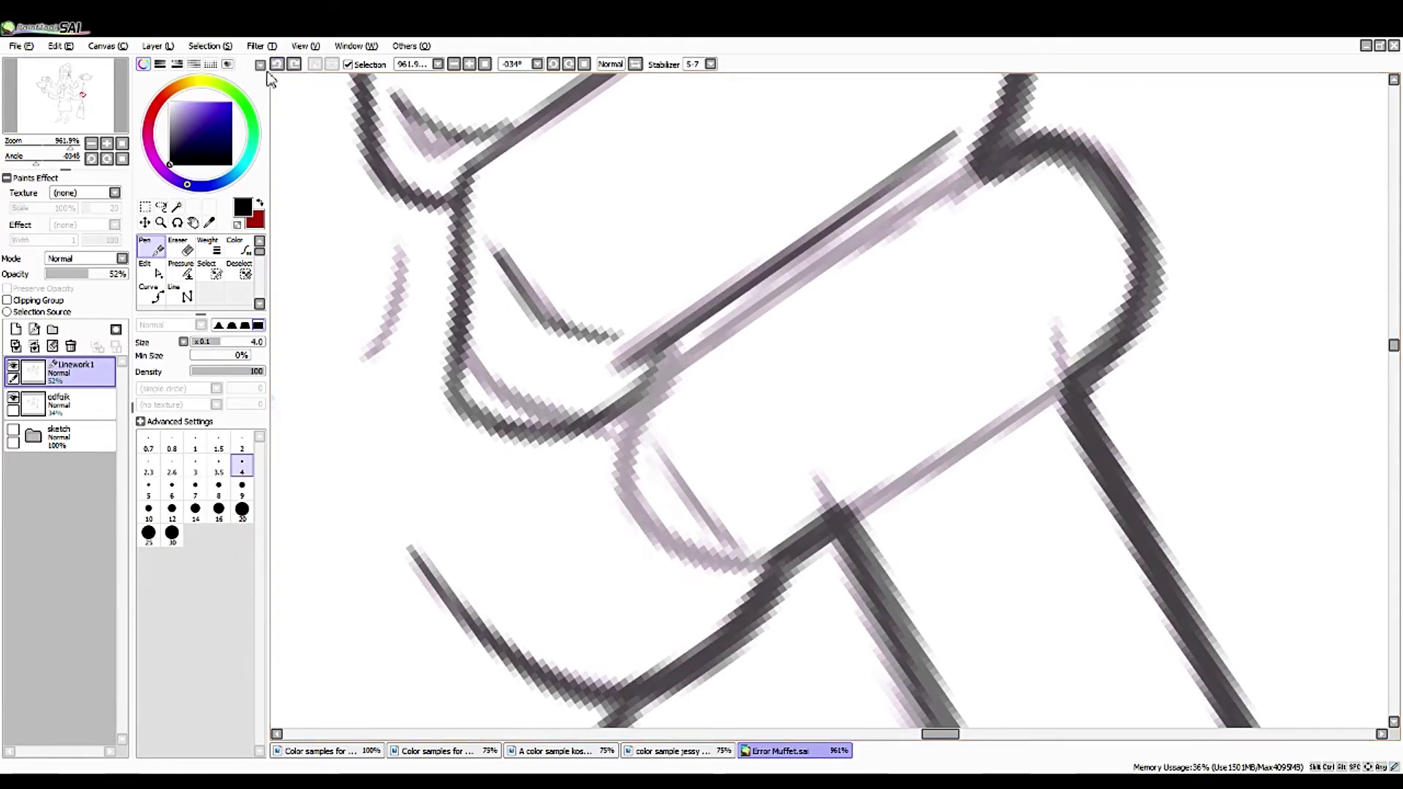
pyautogui.press('End')
pyautogui.press('End')
pyautogui.press('End')
pyautogui.press('End')
pyautogui.press('End')
pyautogui.press('End')
pyautogui.press('End')
pyautogui.press('End')
pyautogui.press('End')
pyautogui.moveTo(762, 215)
pyautogui.mouseDown()
pyautogui.moveTo(943, 241)
pyautogui.moveTo(958, 300)
pyautogui.mouseUp()
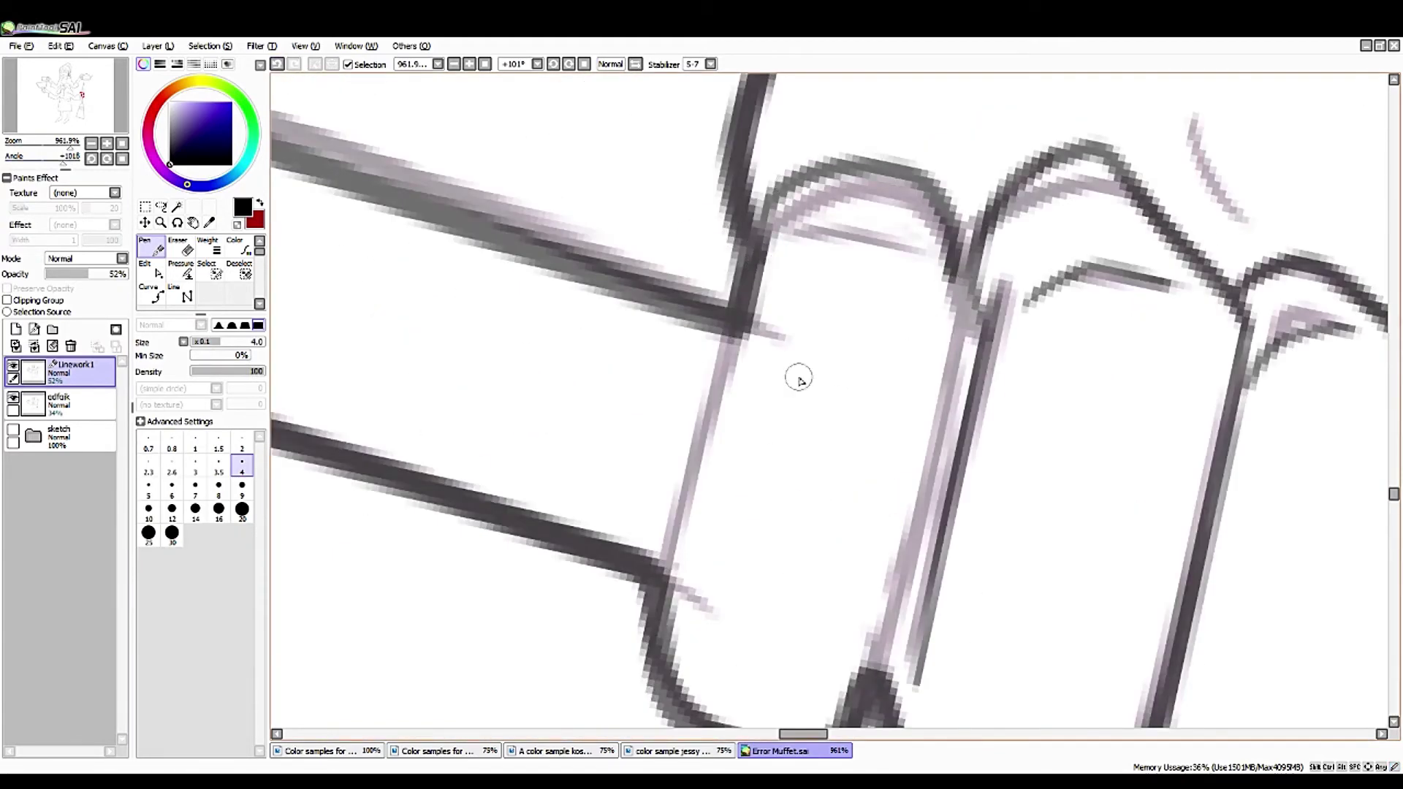
# - Ink the line separating the second and third fingers and move its outer end point onto the fingertip corner
pyautogui.press('e')
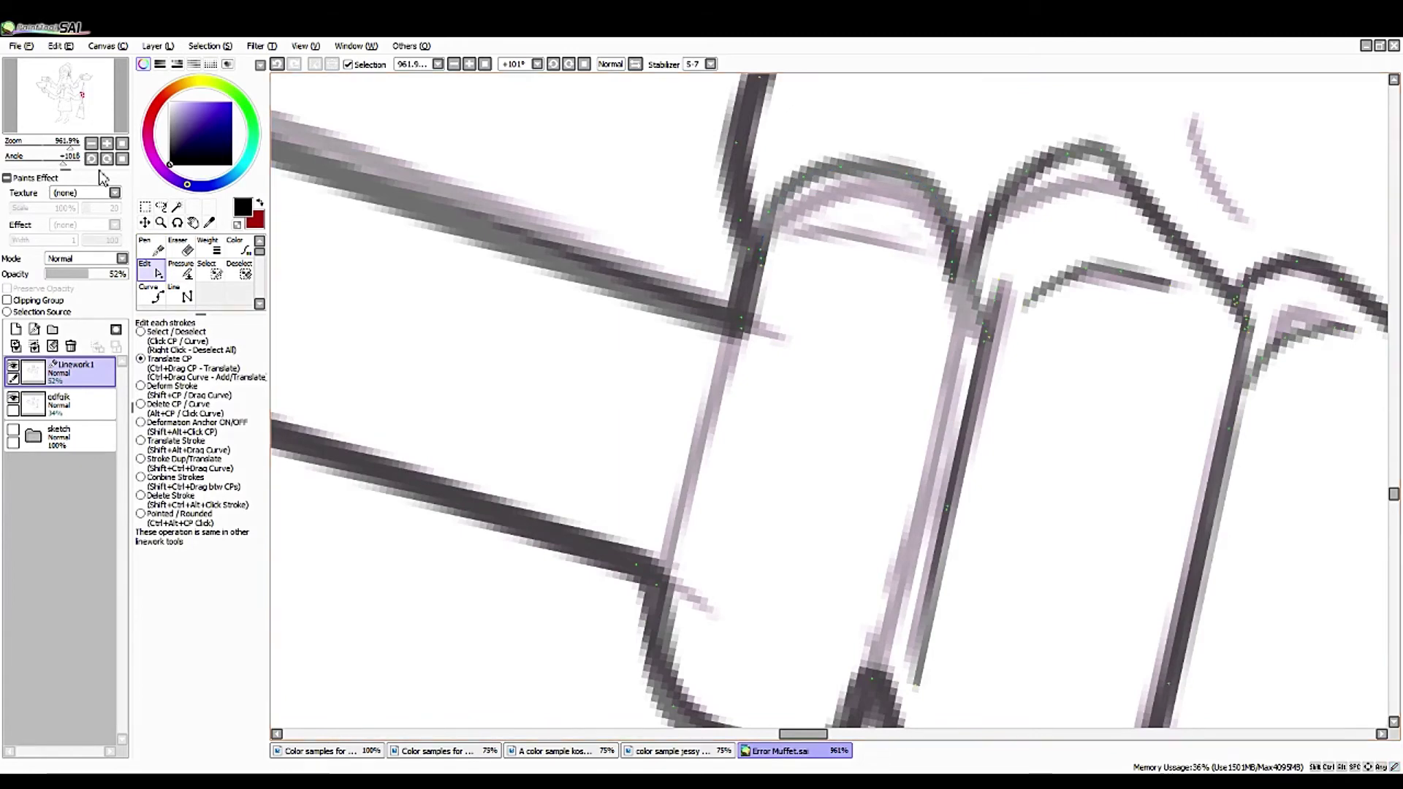
pyautogui.press('Delete')
pyautogui.press('Delete')
pyautogui.press('Delete')
pyautogui.press('Delete')
pyautogui.press('Delete')
pyautogui.press('Delete')
pyautogui.press('Delete')
pyautogui.press('Delete')
pyautogui.press('Delete')
pyautogui.press('Delete')
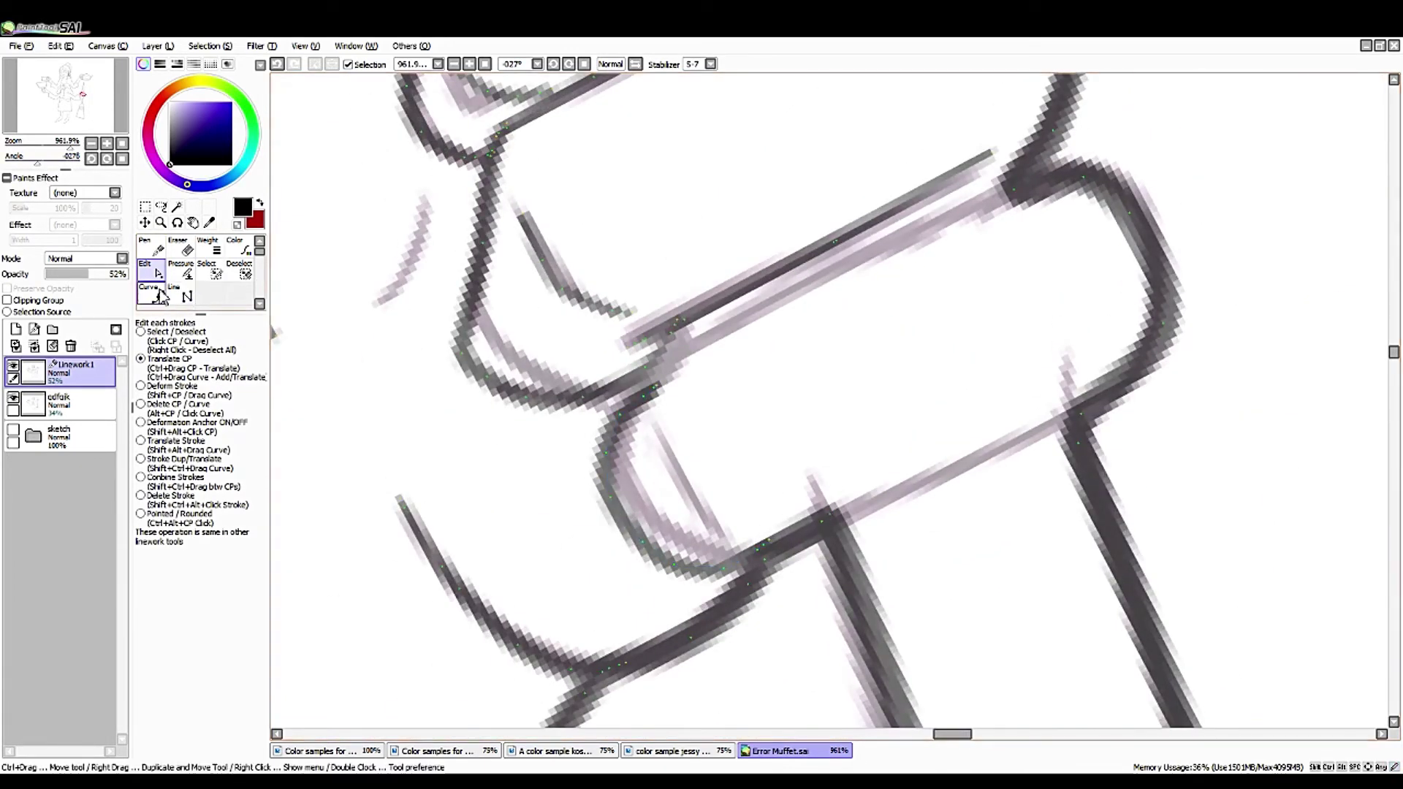
pyautogui.press('n')
pyautogui.moveTo(643, 391)
pyautogui.mouseDown()
pyautogui.moveTo(855, 258)
pyautogui.moveTo(1045, 192)
pyautogui.mouseUp()
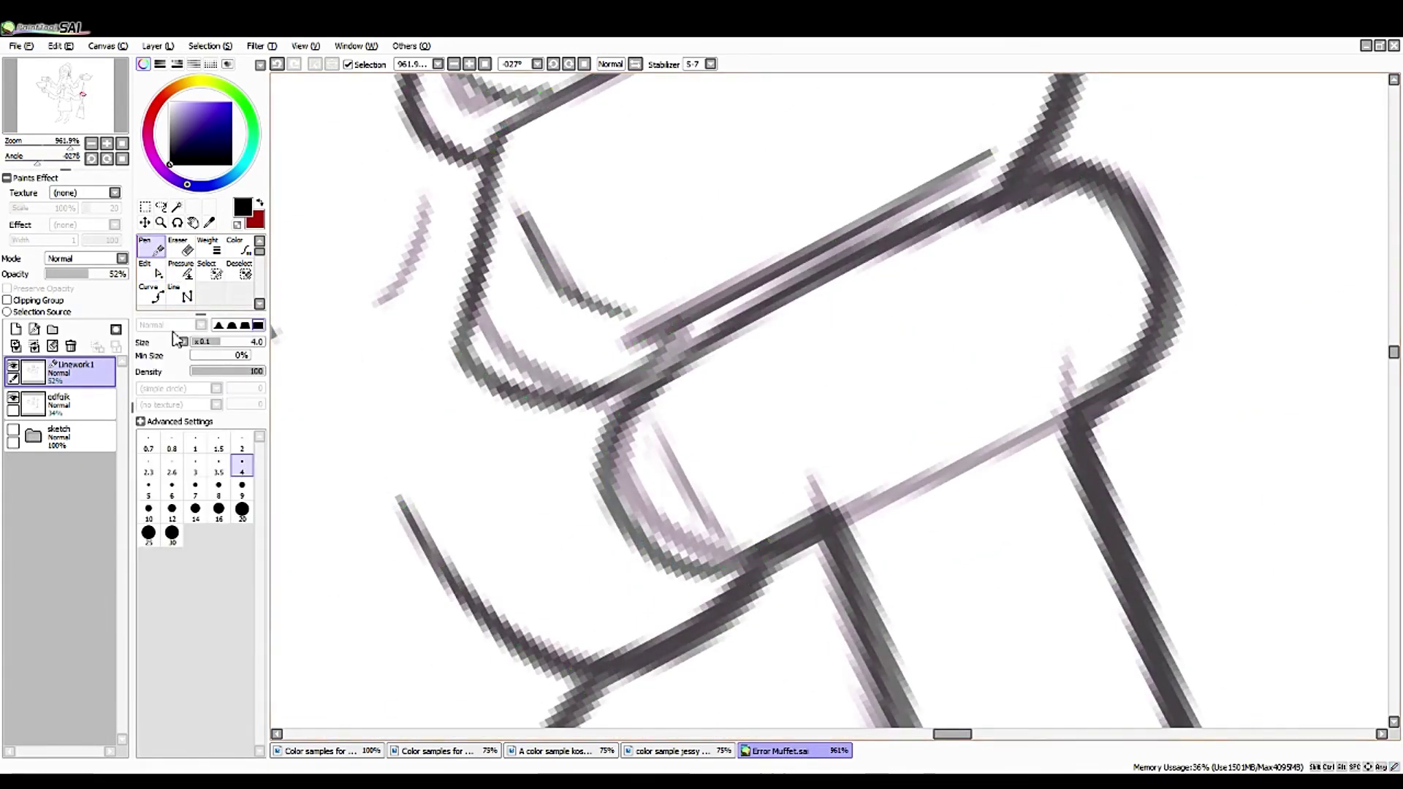
pyautogui.press('c')
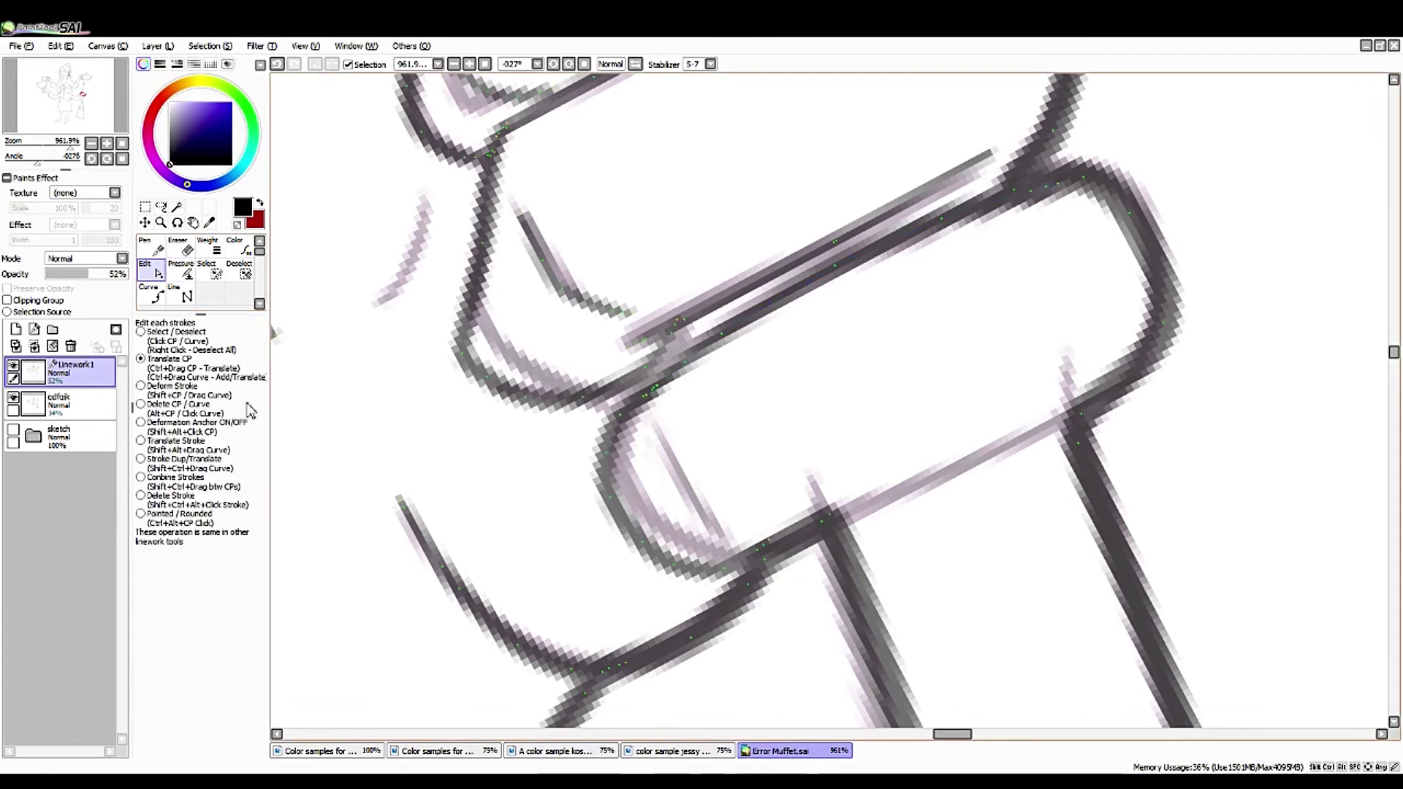
pyautogui.rightClick(1044, 189)
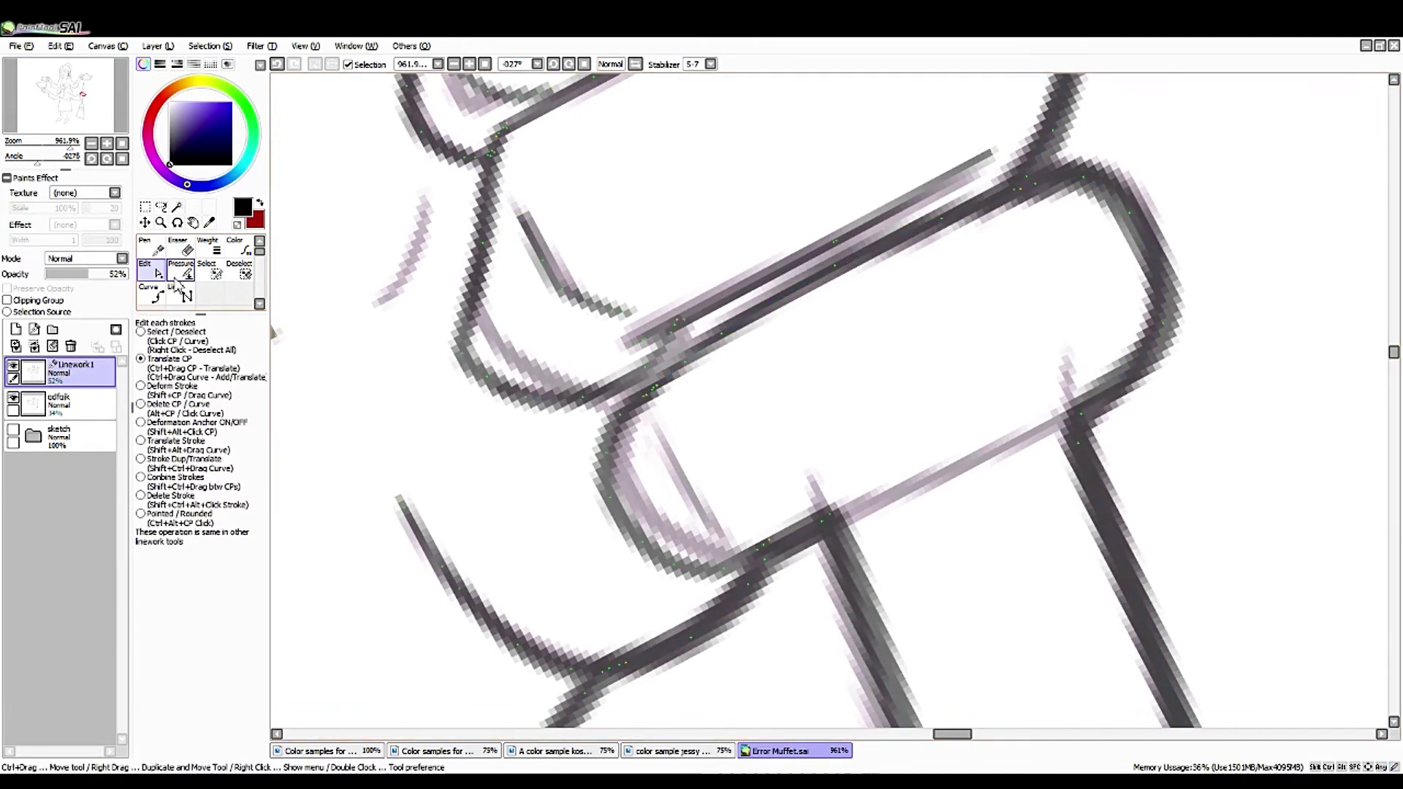
# - Ink the third finger's short knuckle crease and adjust the control points where the hand outline meets the broom handle
pyautogui.press('n')
pyautogui.moveTo(665, 414); pyautogui.dragTo(731, 523)
pyautogui.press('c')
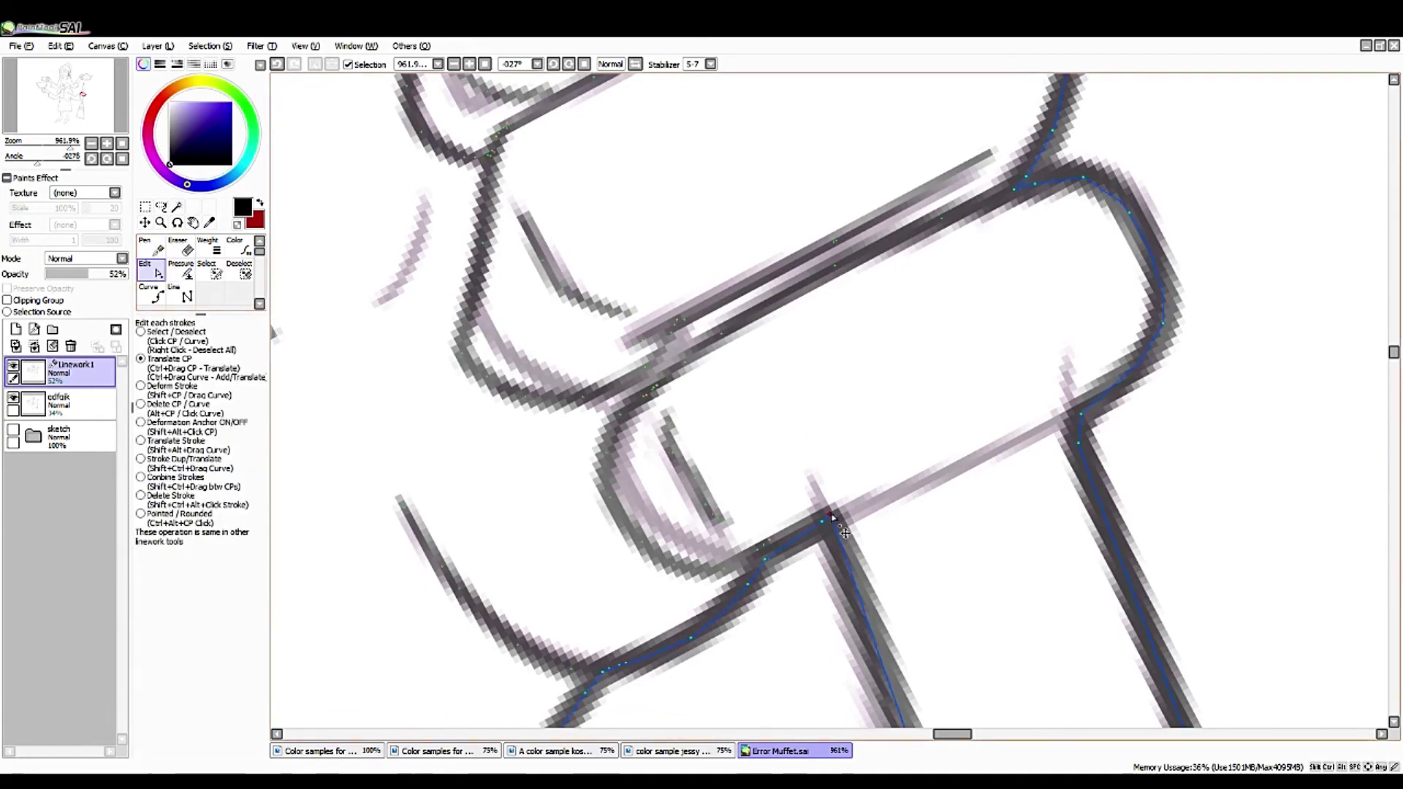
pyautogui.click(822, 524)
pyautogui.moveTo(779, 579)
pyautogui.mouseDown()
pyautogui.moveTo(788, 553)
pyautogui.moveTo(758, 562)
pyautogui.mouseUp()
pyautogui.moveTo(870, 553)
pyautogui.mouseDown()
pyautogui.moveTo(830, 533)
pyautogui.moveTo(797, 559)
pyautogui.mouseUp()
pyautogui.moveTo(1108, 459)
pyautogui.mouseDown()
pyautogui.moveTo(1129, 387)
pyautogui.moveTo(1181, 327)
pyautogui.moveTo(1143, 370)
pyautogui.mouseUp()
# - Adjust the end point of the broom handle's outer edge where it meets the first finger
pyautogui.scroll(-10, 562, 273)
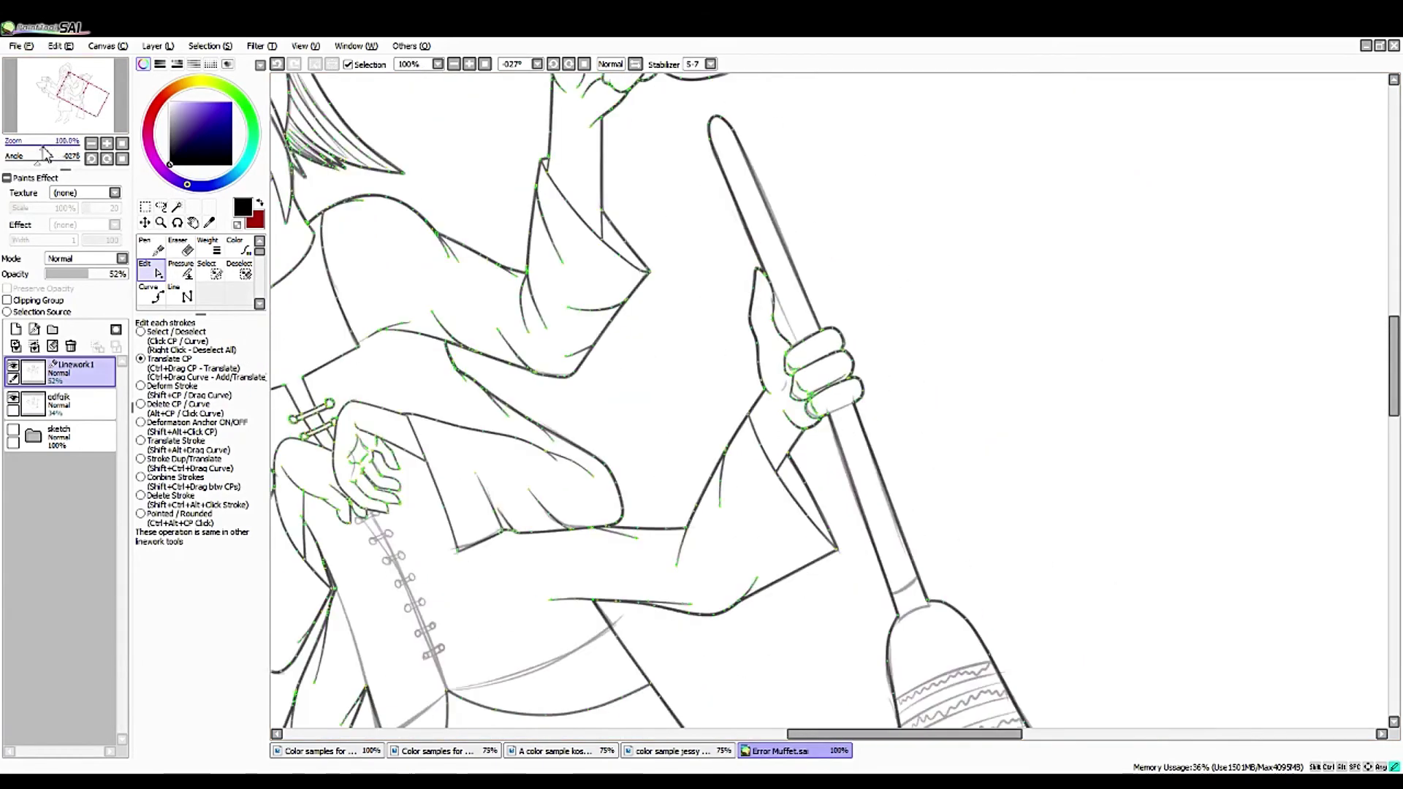
pyautogui.scroll(8, 561, 273)
pyautogui.press('n')
pyautogui.press('c')
pyautogui.scroll(2, 463, 431)
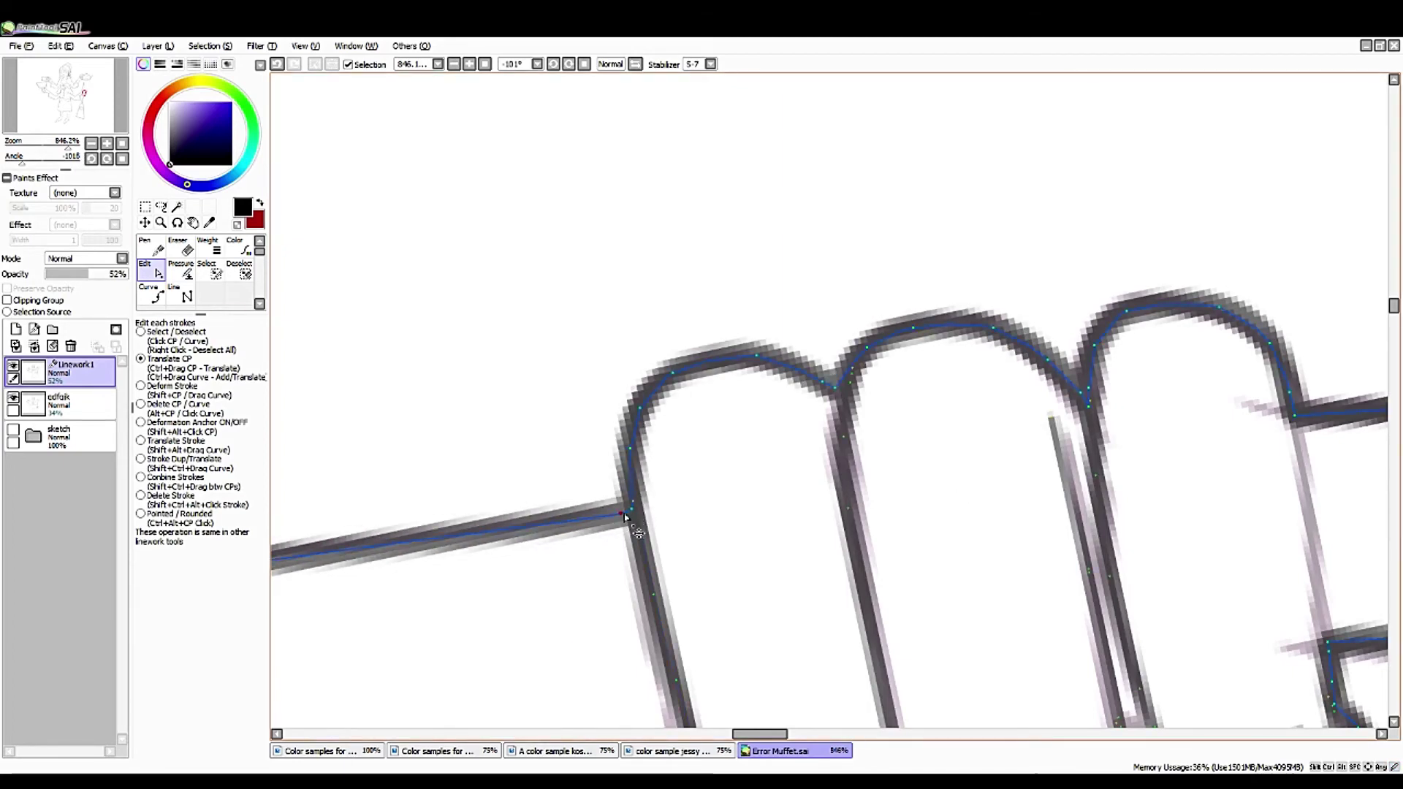
pyautogui.scroll(-3, 539, 320)
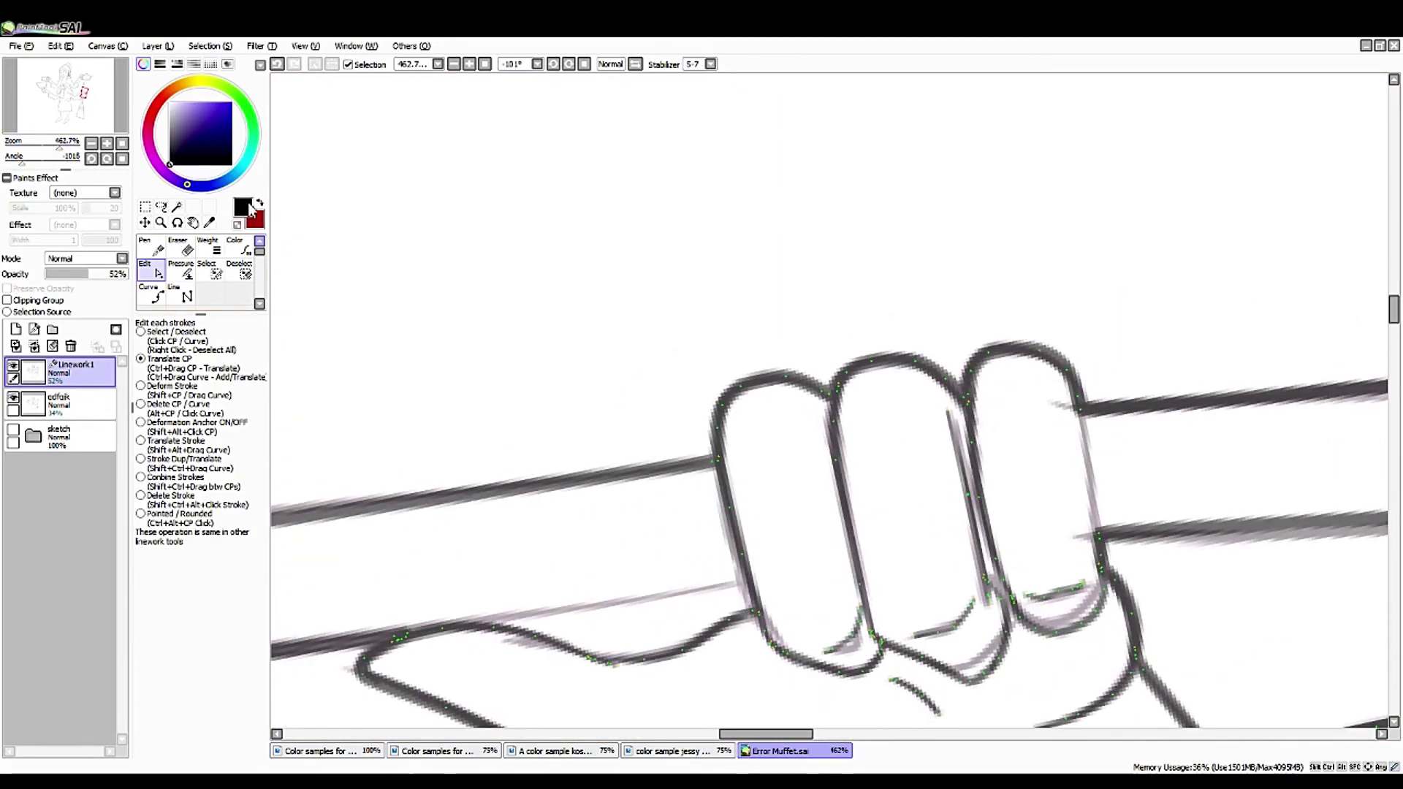
# - Draw the broom handle's inner edge from the first finger to the thumb tip with the Curve tool at size 3
pyautogui.click(151, 292)
pyautogui.moveTo(605, 326); pyautogui.dragTo(476, 512)
pyautogui.click(630, 406)
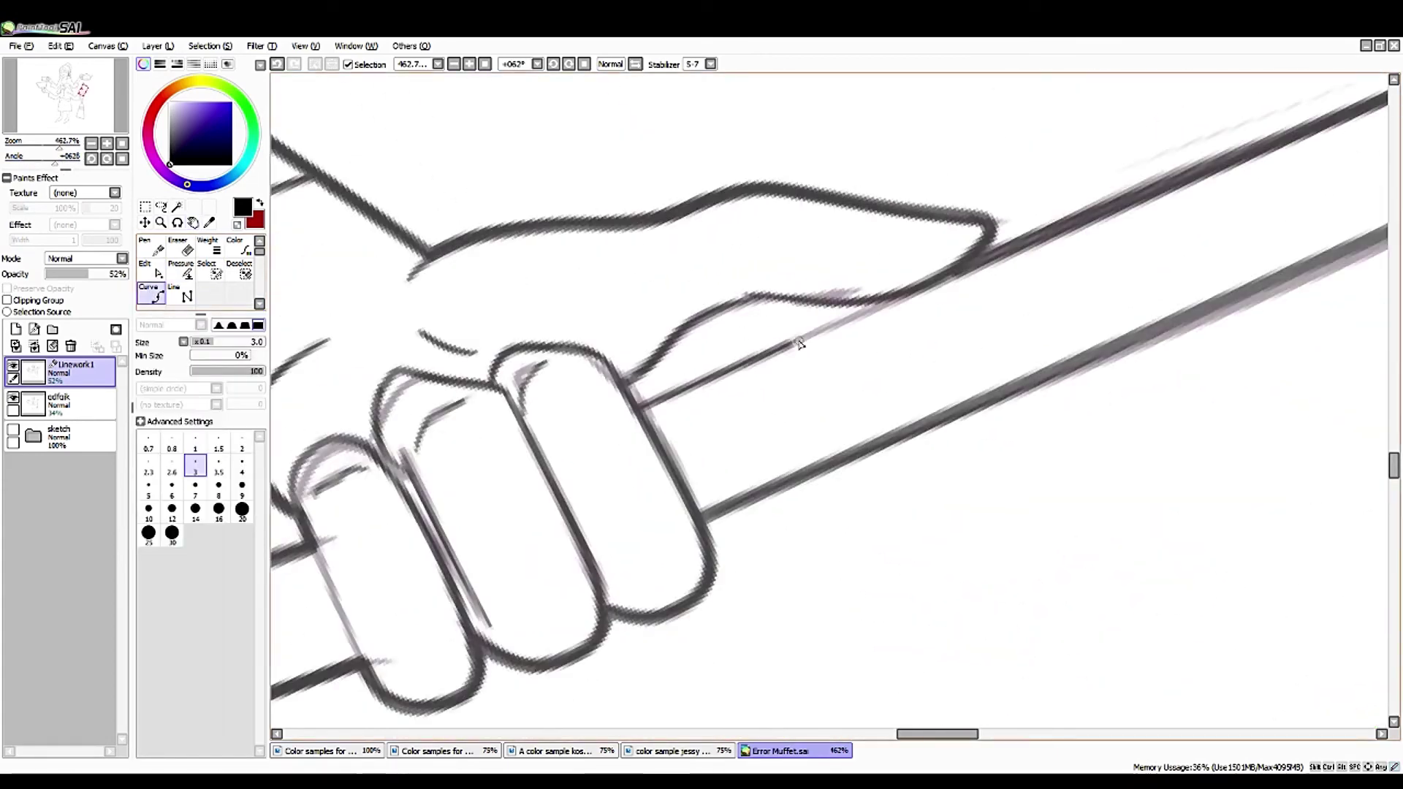
pyautogui.click(972, 263)
pyautogui.press('Return')
pyautogui.hotkey('ctrl', 'alt')
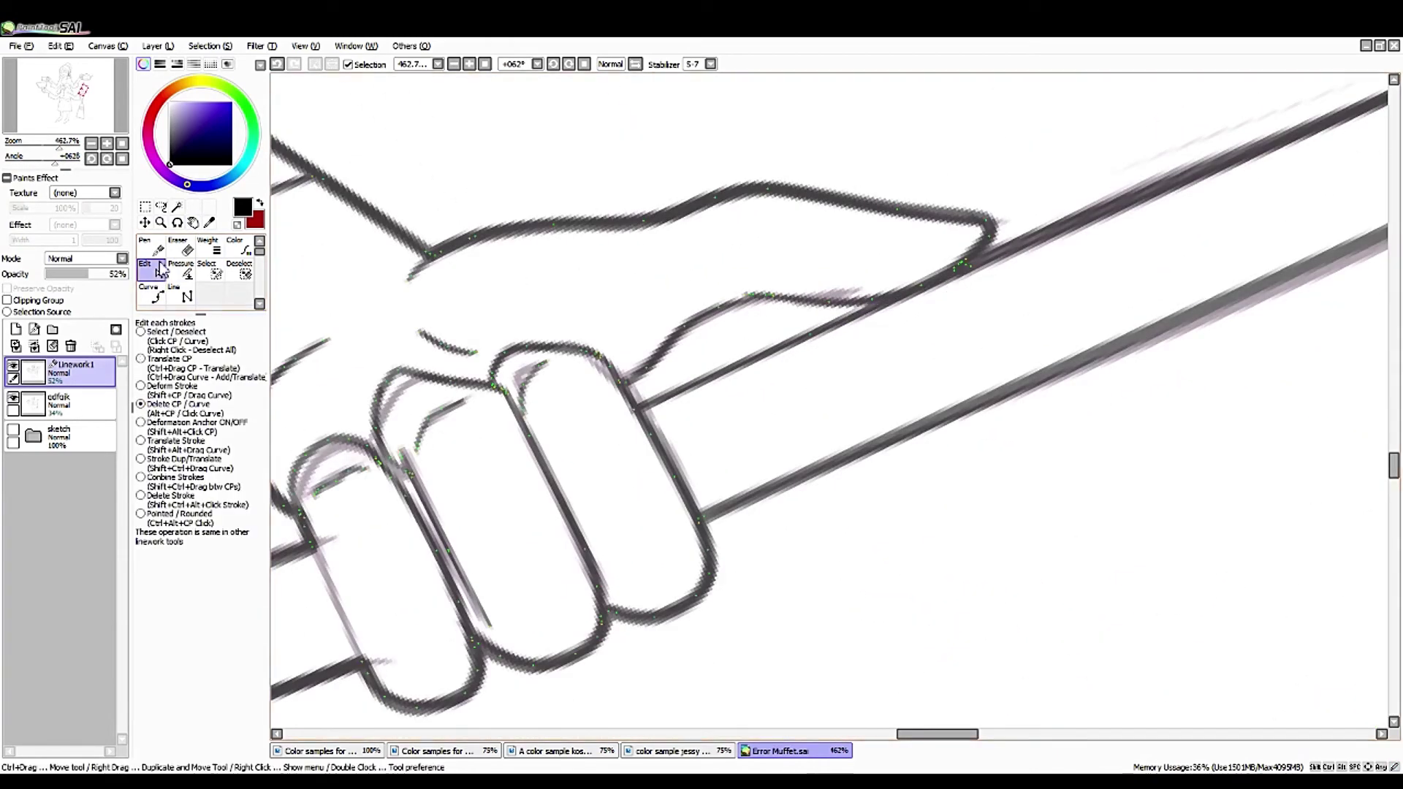
pyautogui.scroll(3, 431, 420)
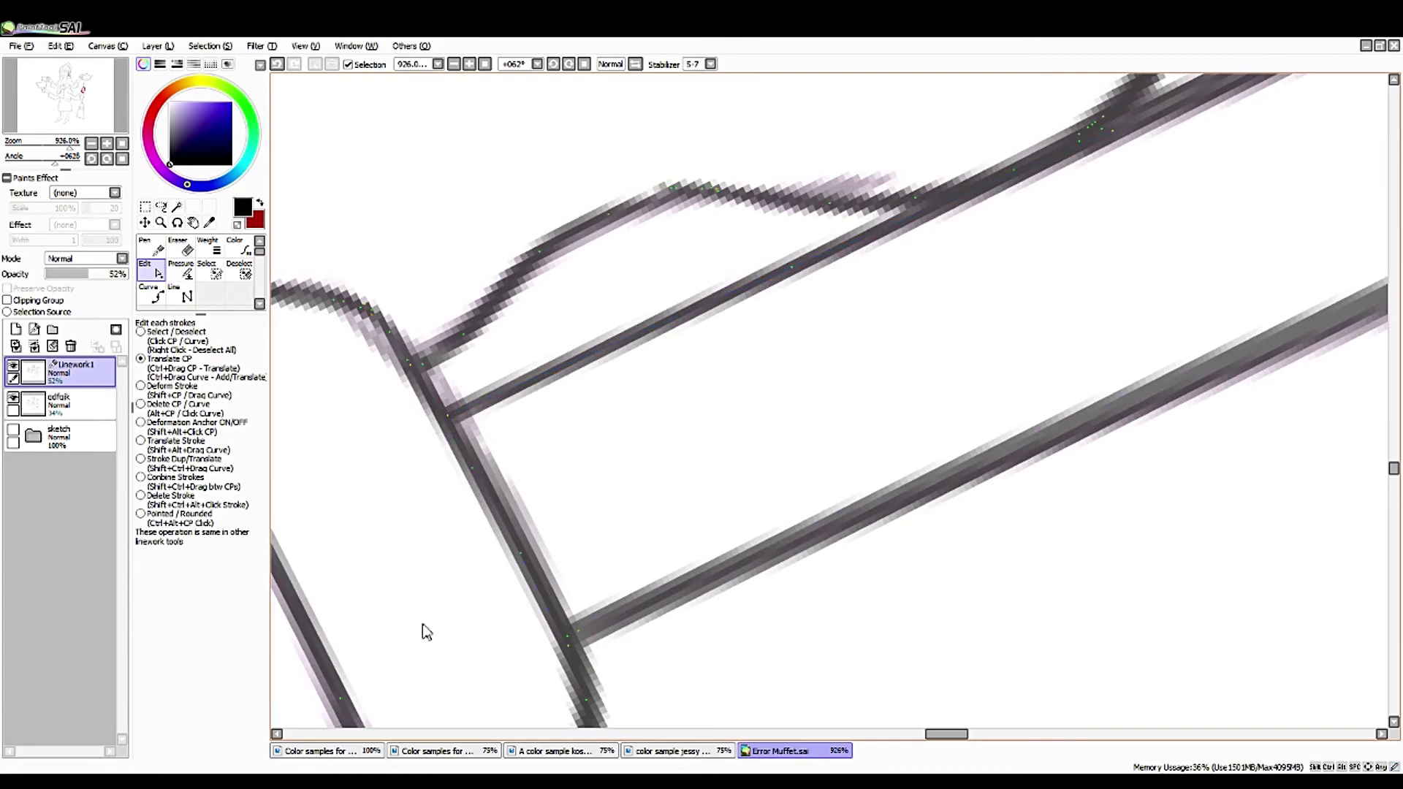
# - Inspect the inked broom handle from its rounded end to its joins with the gripping fingers
pyautogui.press('alt')
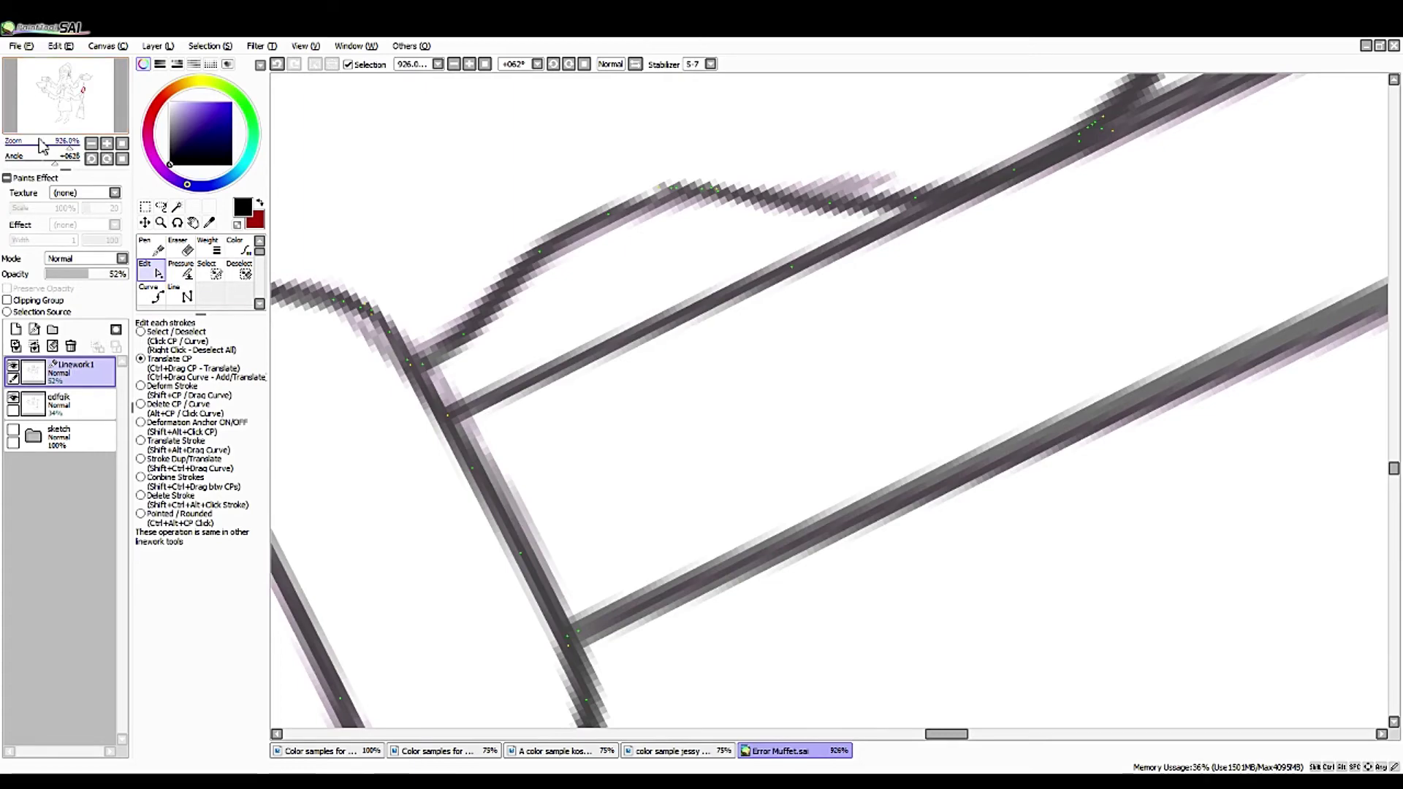
pyautogui.click(886, 245)
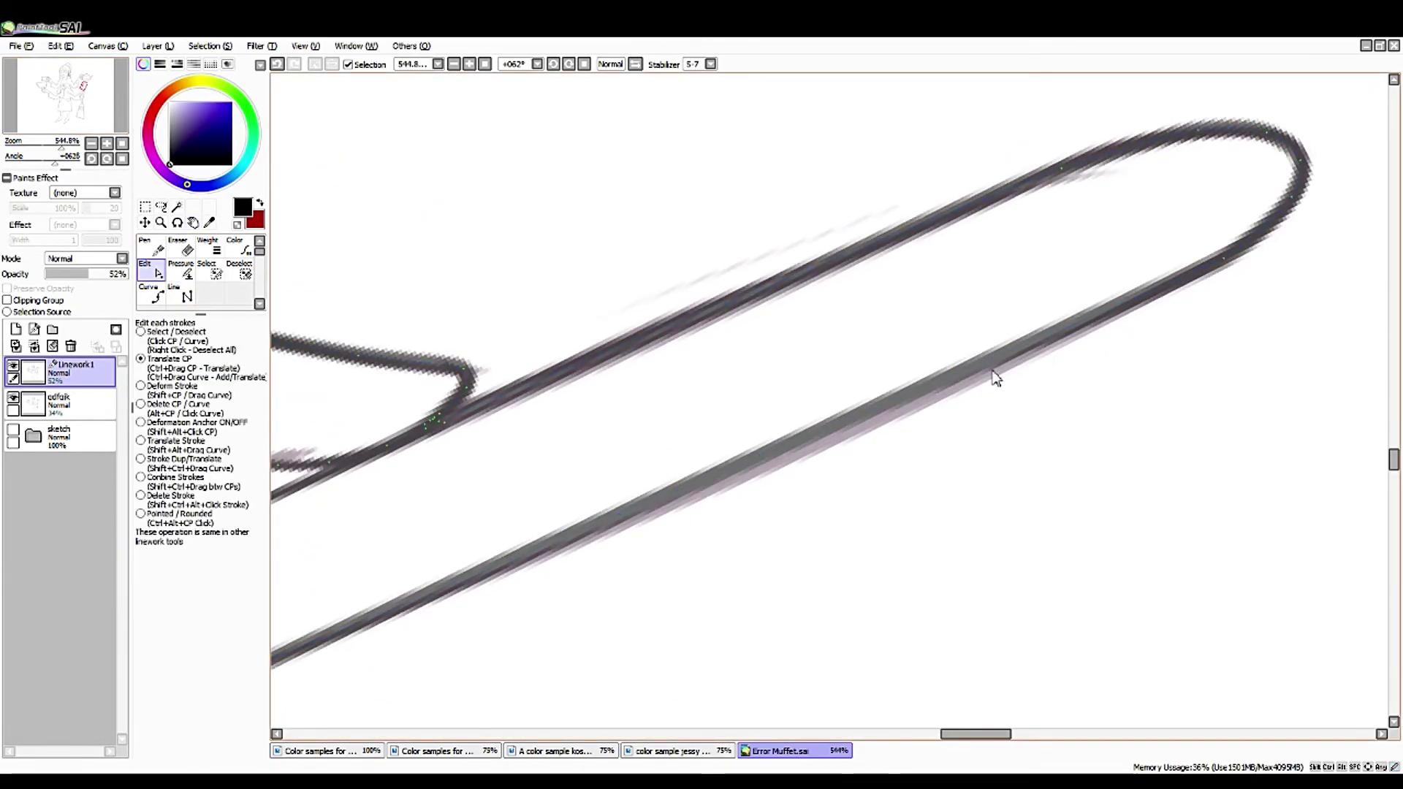
pyautogui.click(193, 222)
pyautogui.moveTo(658, 365); pyautogui.dragTo(464, 657)
pyautogui.scroll(3, 463, 657)
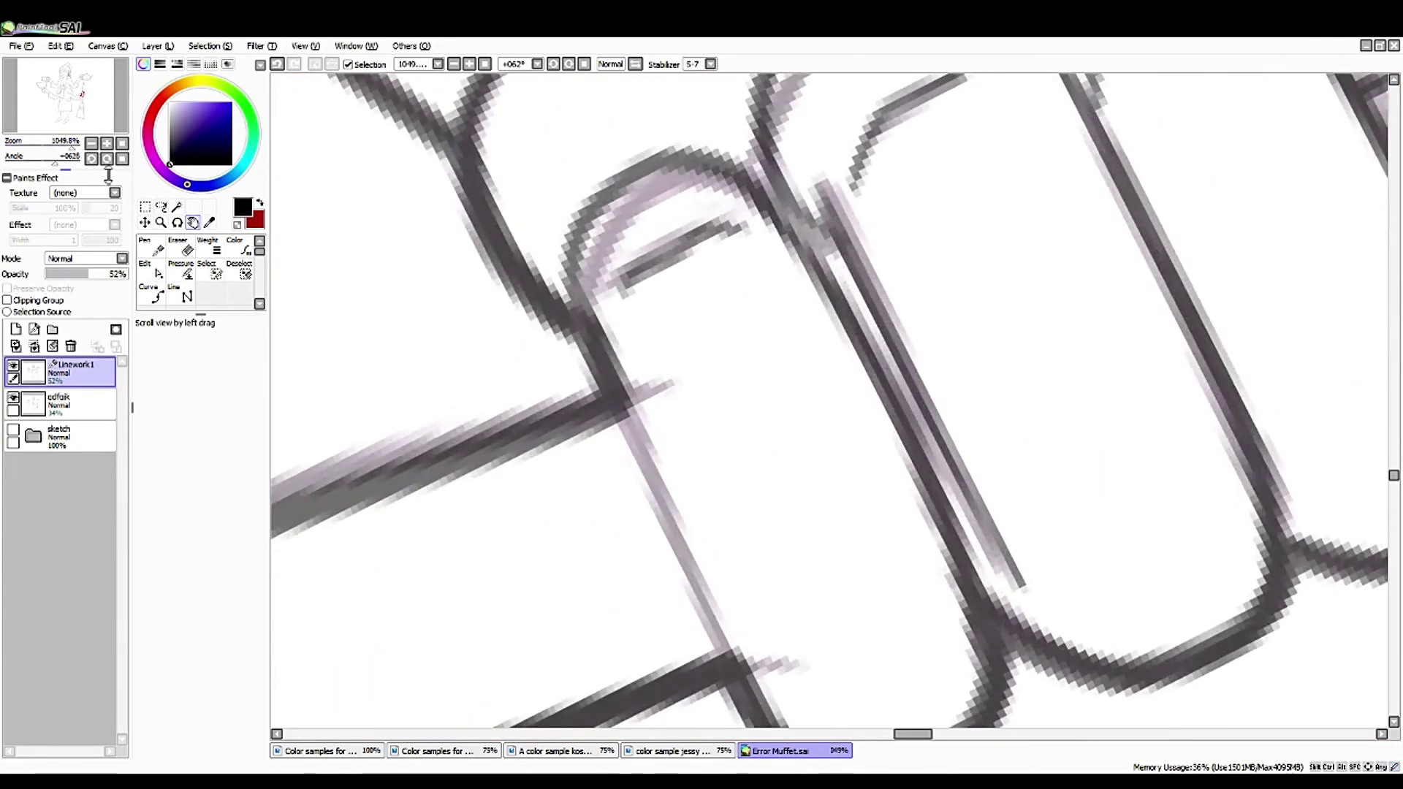
pyautogui.moveTo(307, 189); pyautogui.dragTo(423, 195)
pyautogui.click(158, 250)
pyautogui.click(151, 271)
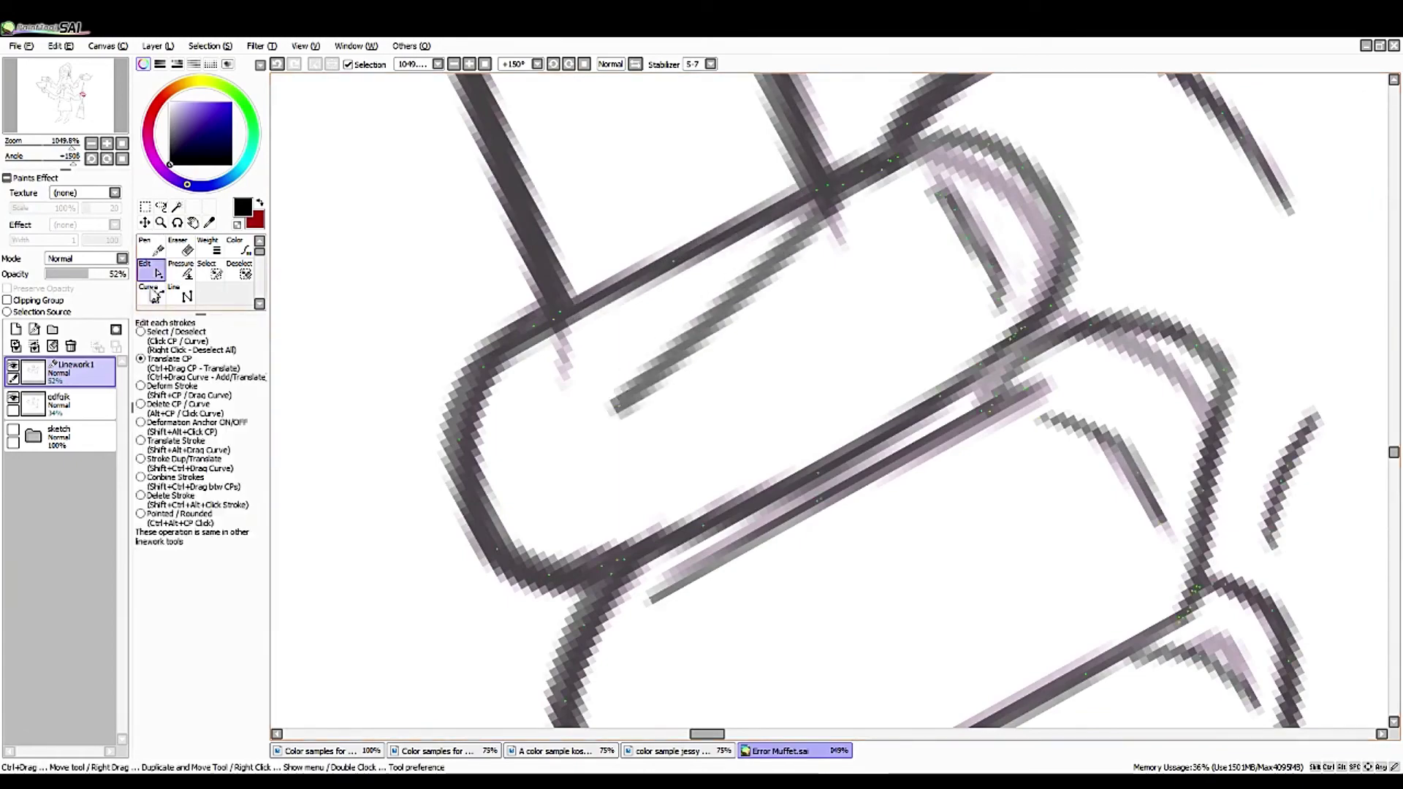
# - Ink the two curved collar lines across the broom handle's lower end with the Curve tool at size 3 and delete the overshooting end point
pyautogui.click(193, 222)
pyautogui.scroll(-4, 617, 436)
pyautogui.scroll(3, 470, 581)
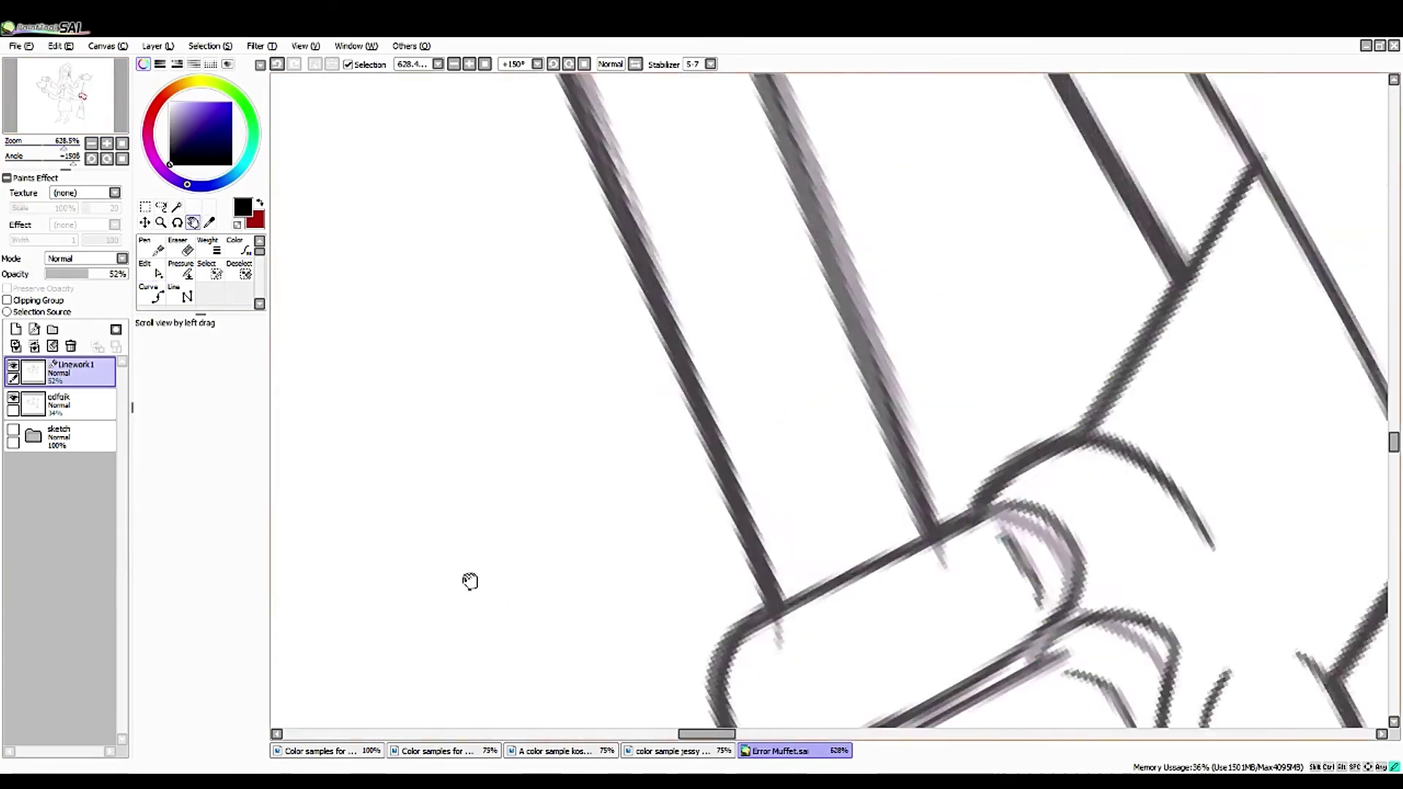
pyautogui.moveTo(470, 581)
pyautogui.mouseDown()
pyautogui.moveTo(429, 401)
pyautogui.moveTo(511, 351)
pyautogui.mouseUp()
pyautogui.click(151, 292)
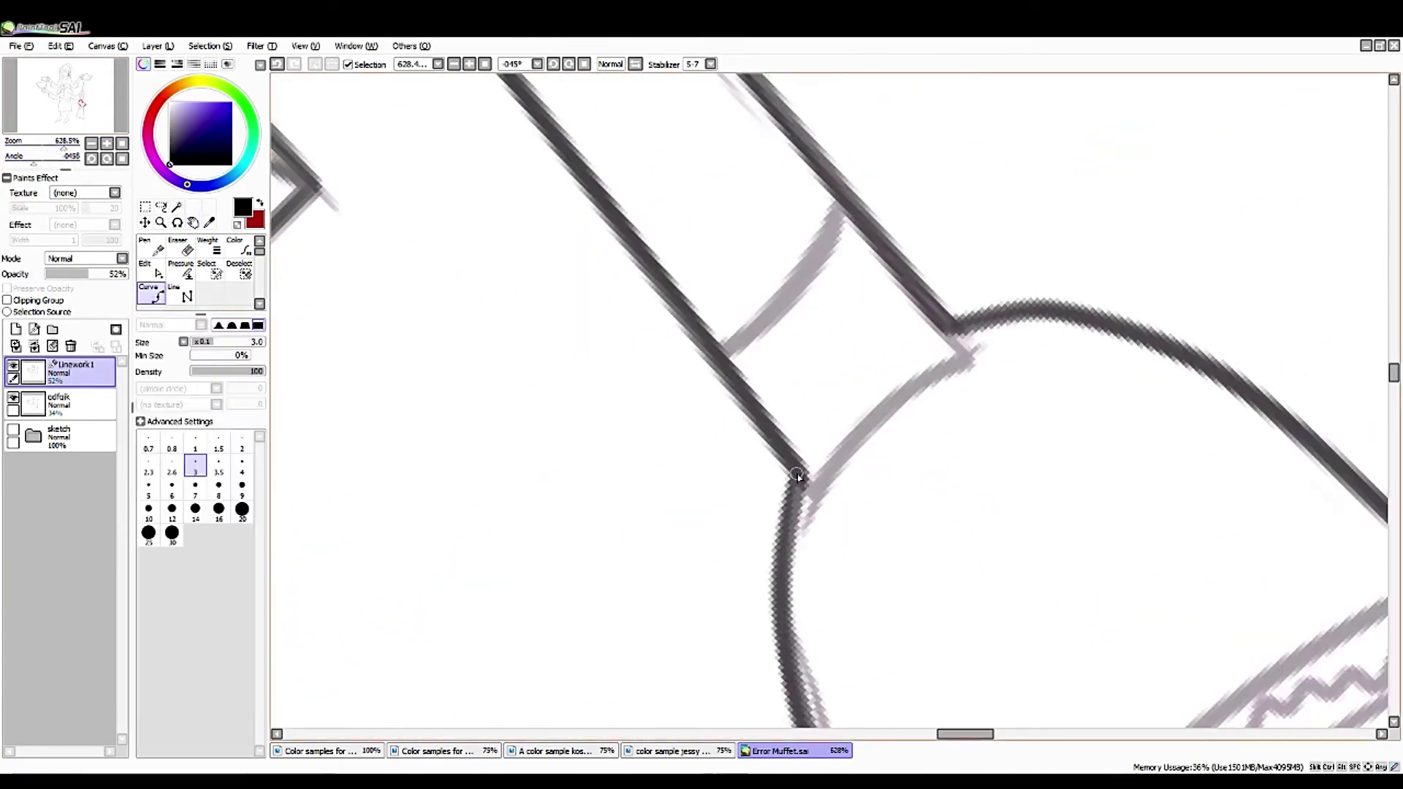
pyautogui.click(957, 344)
pyautogui.click(1086, 198)
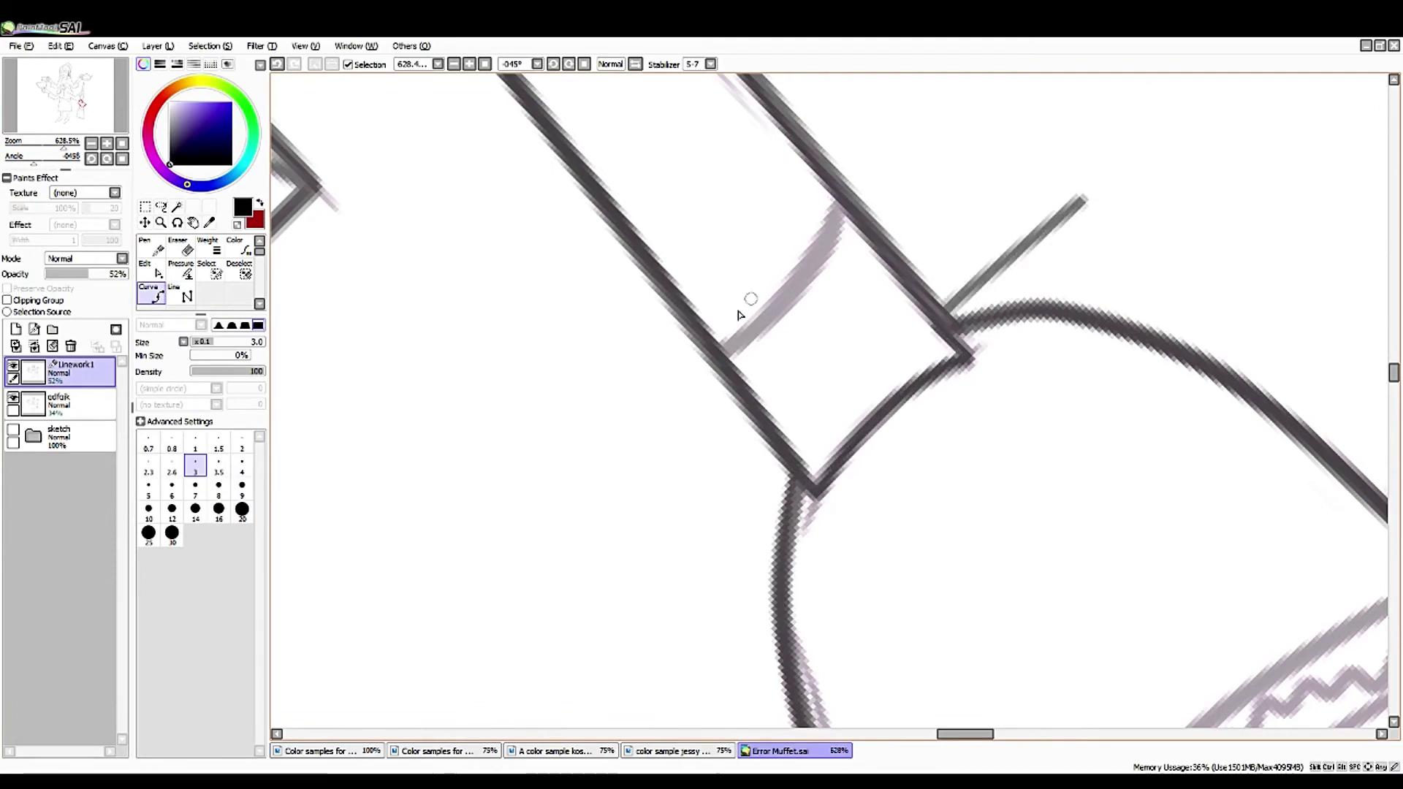
pyautogui.click(152, 271)
pyautogui.click(1045, 231)
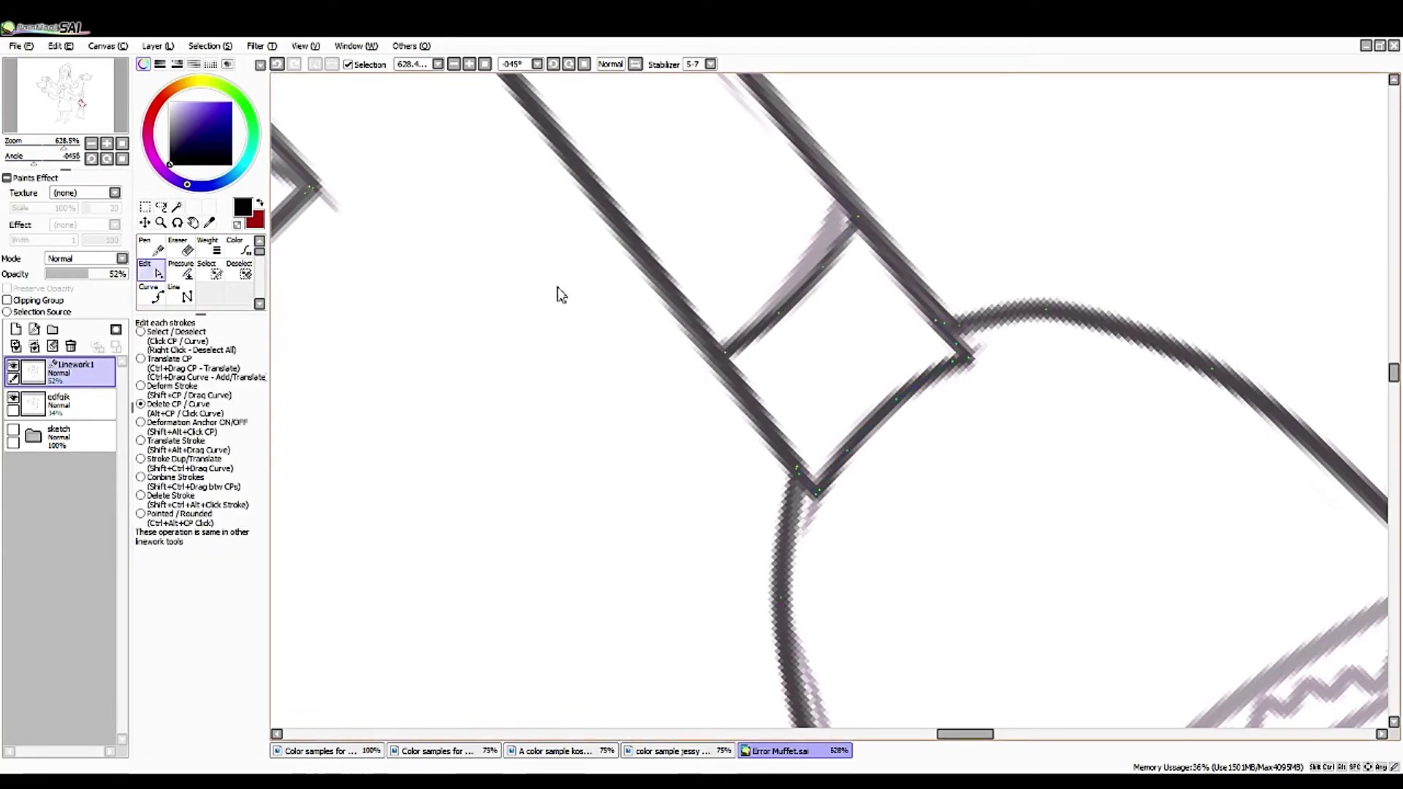
# - Bend the collar line farther from the broom head by moving its control points towards the sketched curve
pyautogui.click(141, 359)
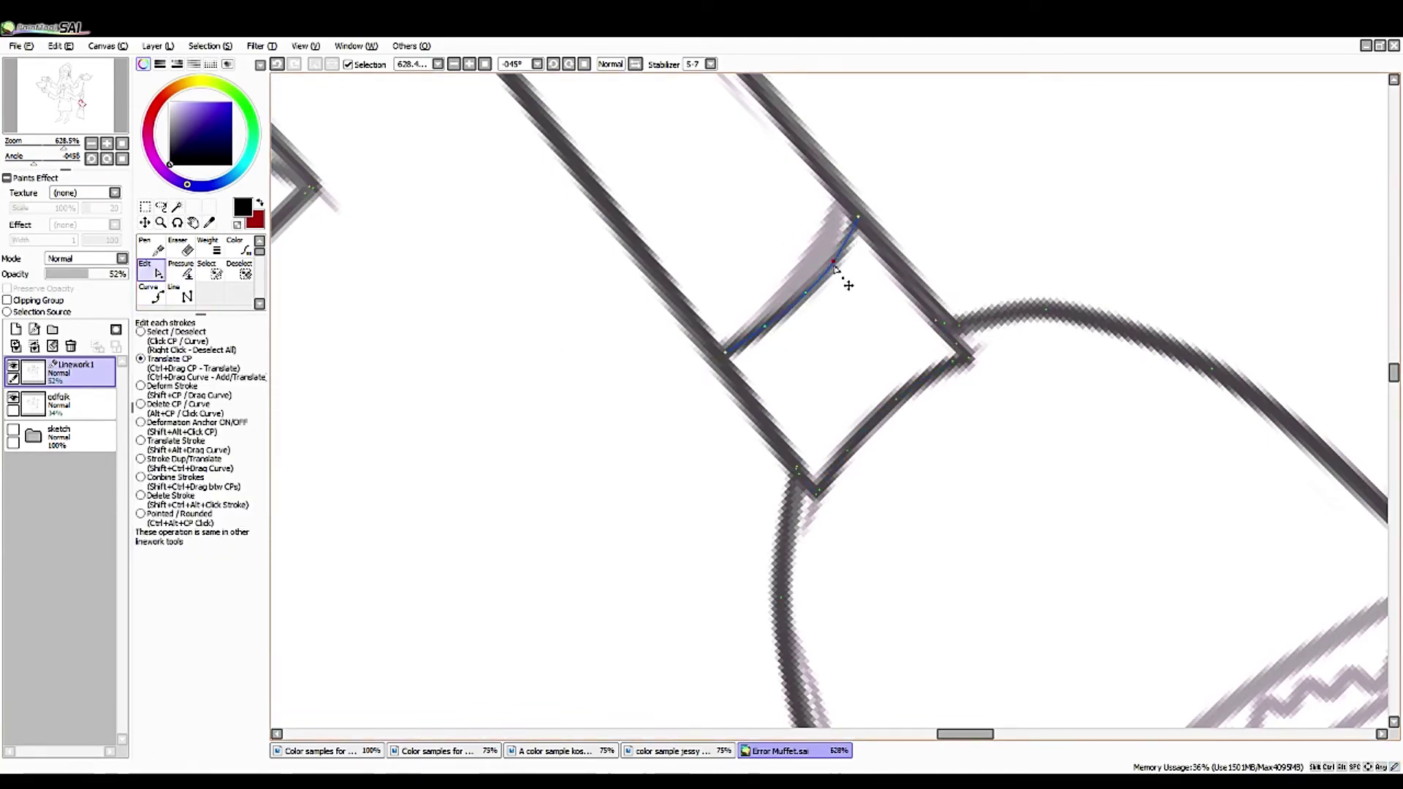
pyautogui.scroll(-6, 691, 318)
pyautogui.scroll(5, 460, 225)
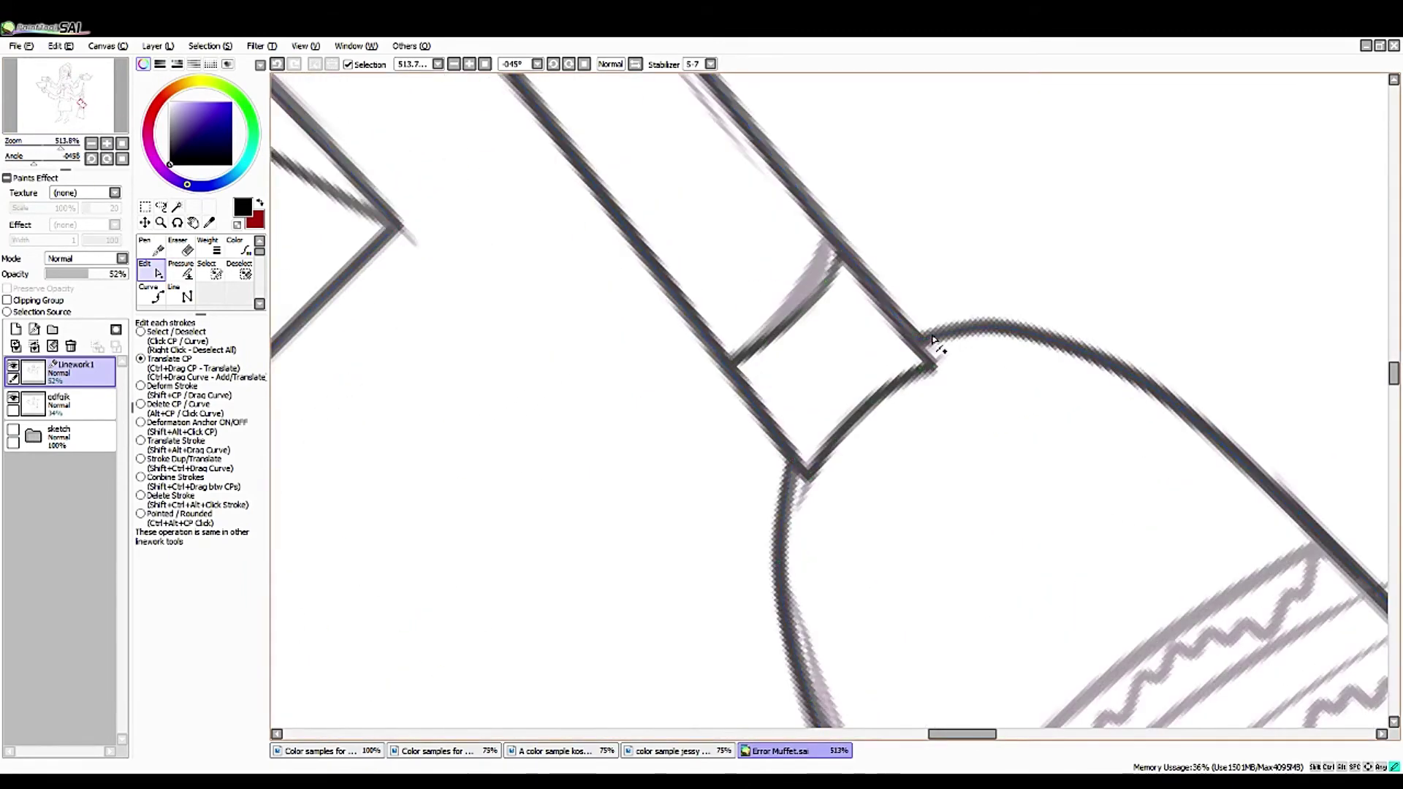
pyautogui.scroll(3, 994, 300)
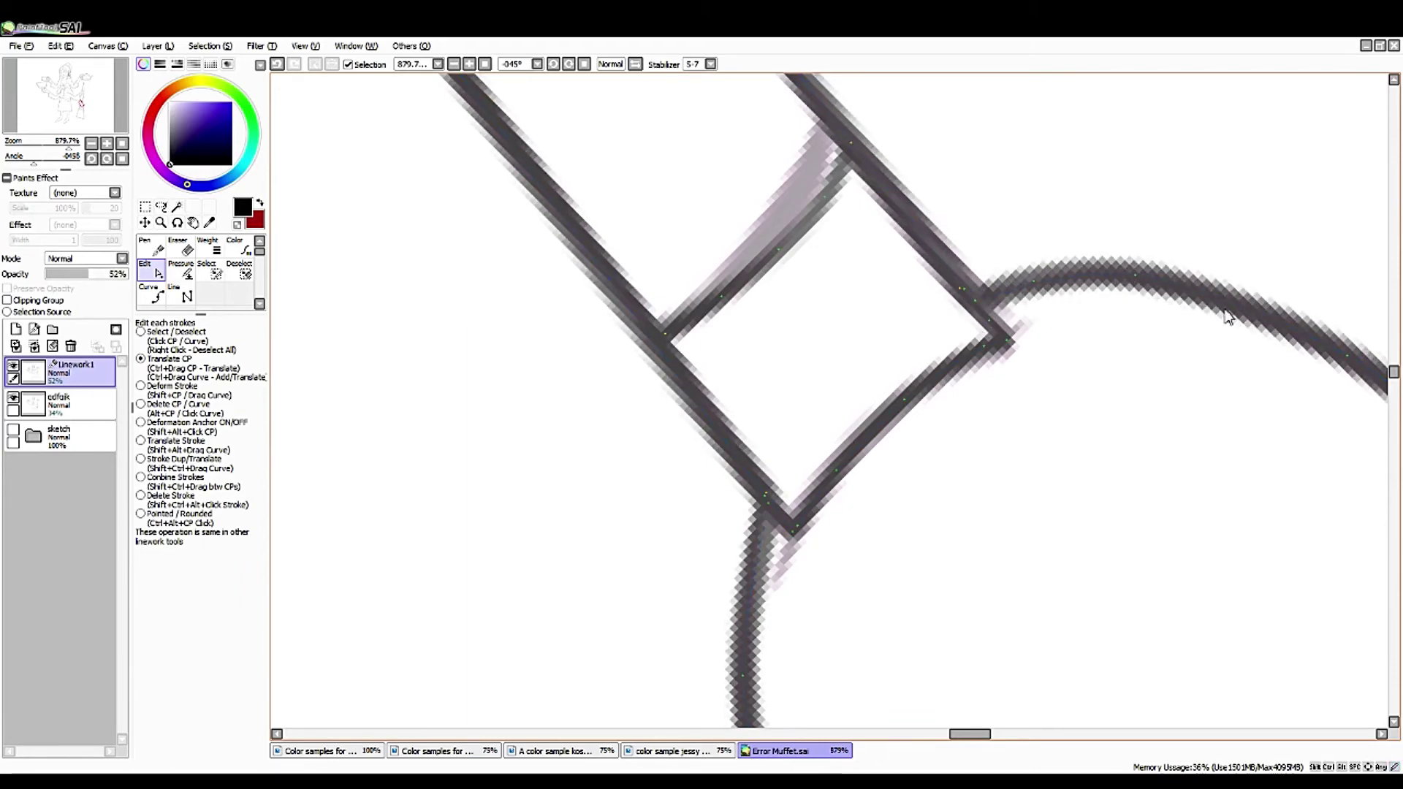
pyautogui.scroll(-3, 601, 475)
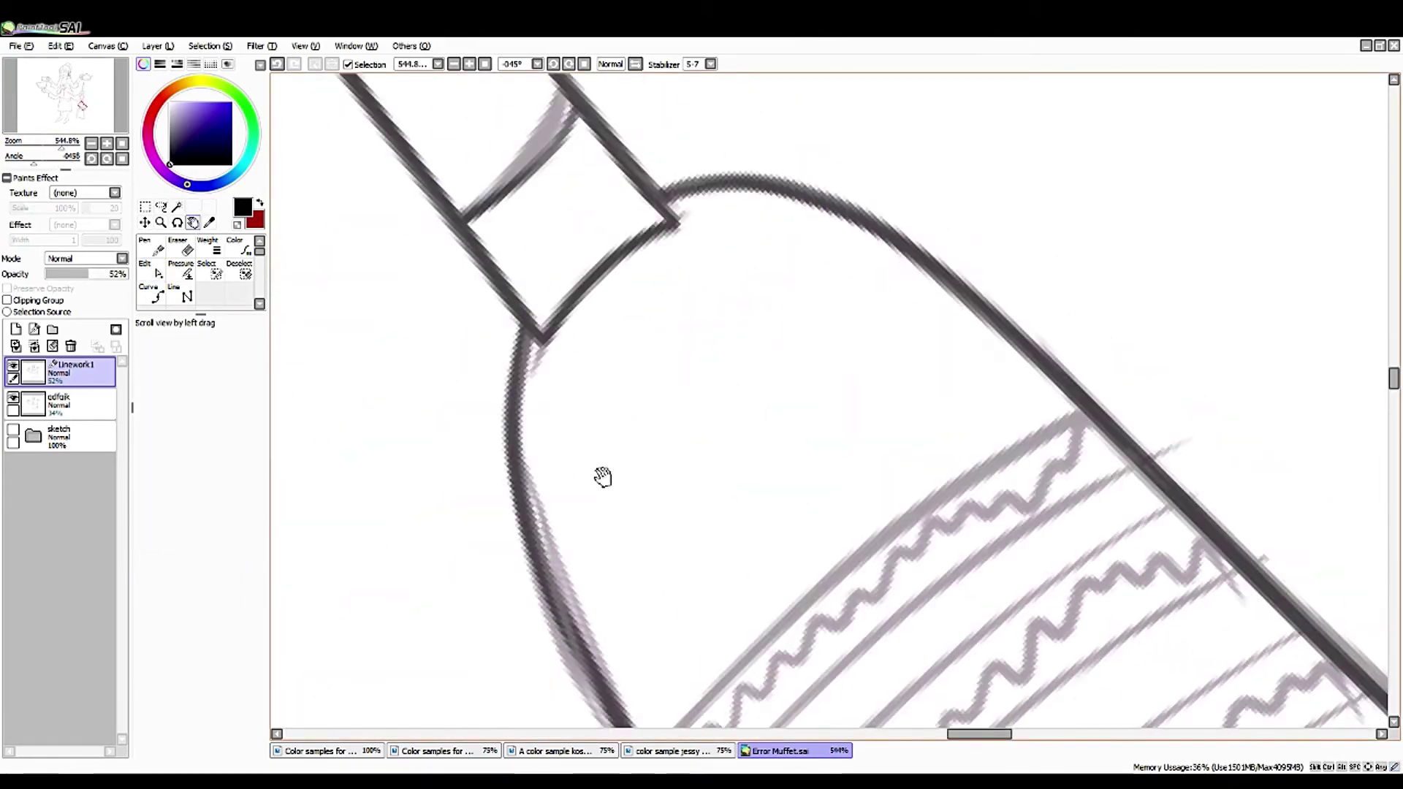
# - Ink both curved edges of the broom head's uppermost band with the Curve tool at size 3, extending past the outline
pyautogui.moveTo(602, 476); pyautogui.dragTo(673, 242)
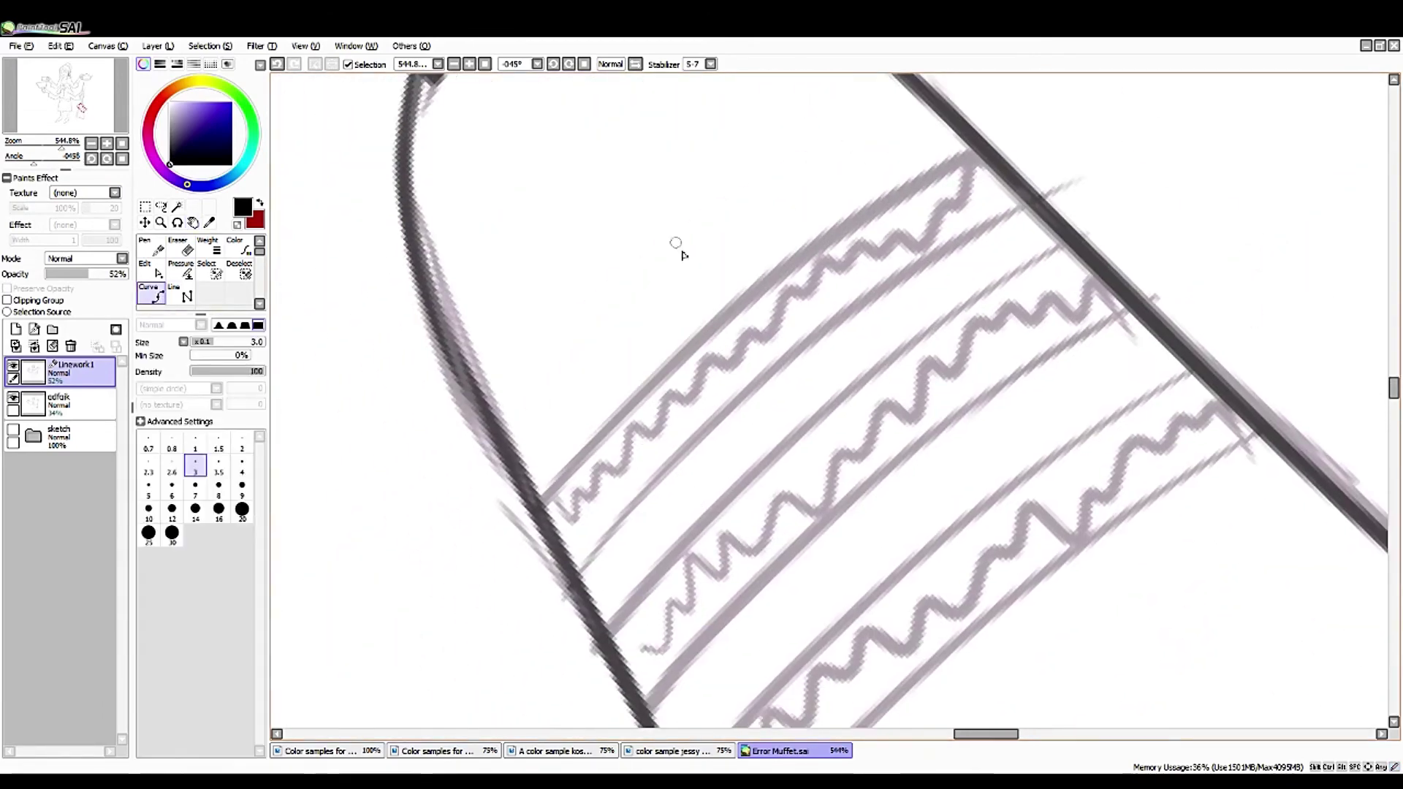
pyautogui.click(577, 571)
pyautogui.click(1027, 204)
pyautogui.doubleClick(1199, 123)
pyautogui.click(541, 504)
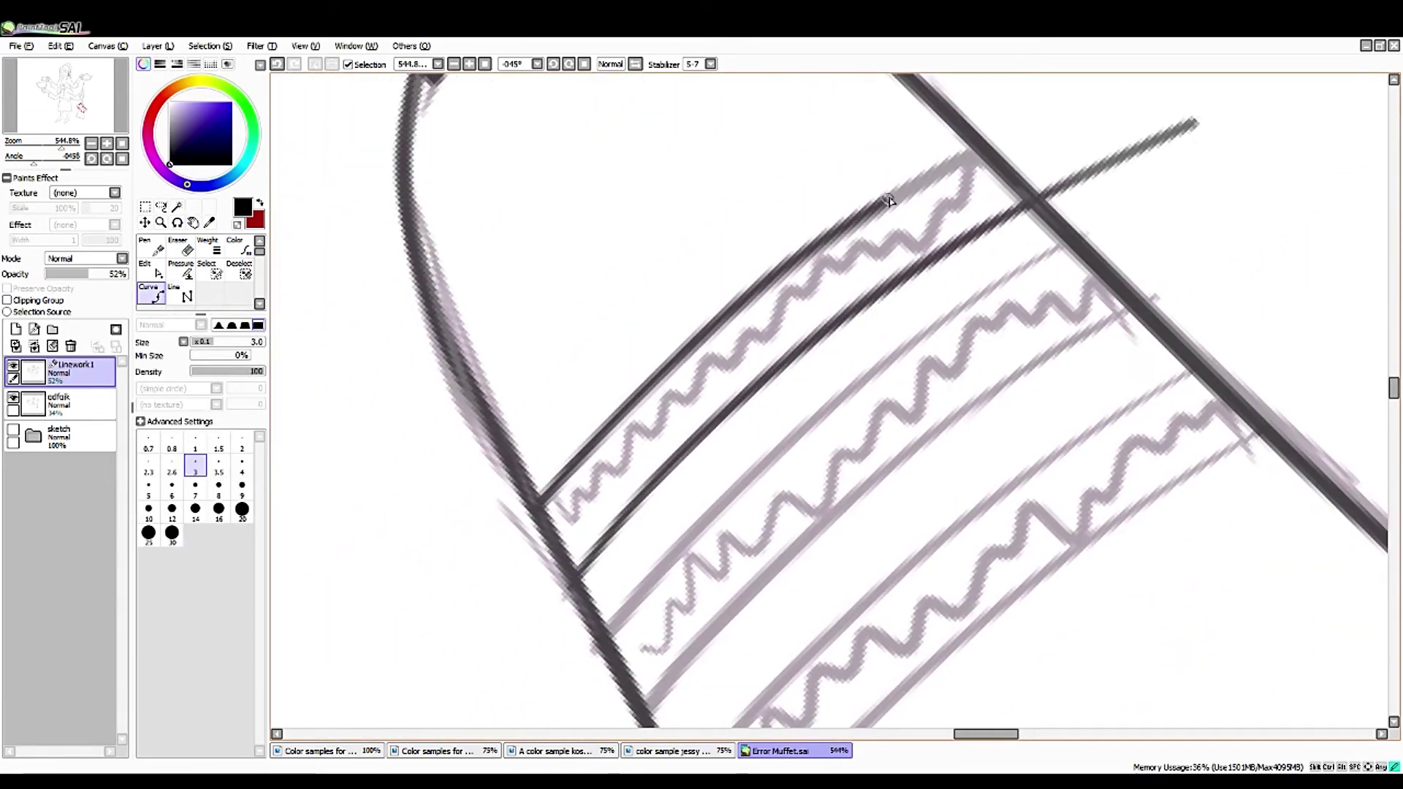
pyautogui.click(979, 150)
pyautogui.doubleClick(1158, 84)
# - Ink both curved edges of the broom head's middle band, extending them past the outline
pyautogui.click(606, 629)
pyautogui.click(1074, 235)
pyautogui.doubleClick(1278, 234)
pyautogui.click(647, 707)
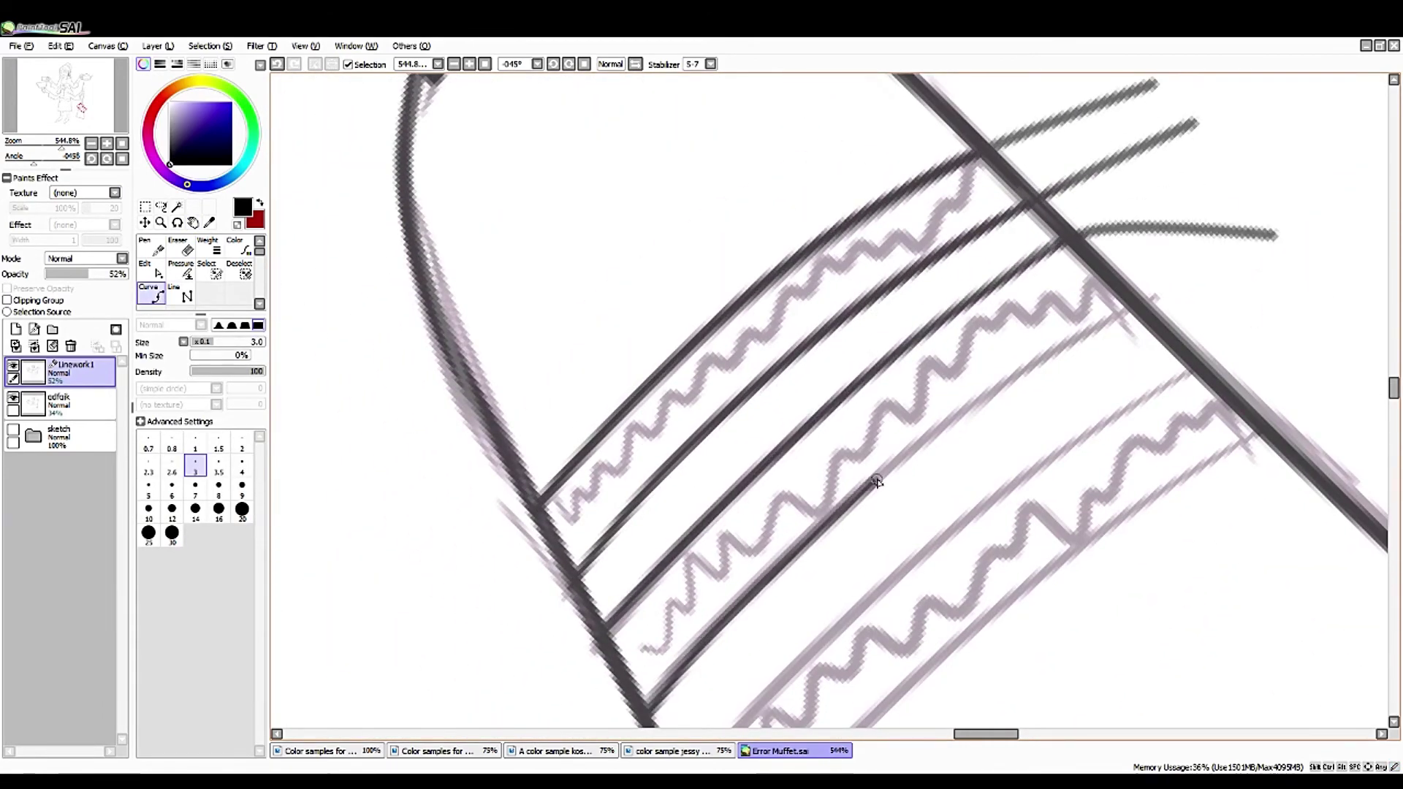
pyautogui.click(1129, 311)
pyautogui.doubleClick(1282, 265)
# - Delete the overshooting end points of the four inked lines of the upper and middle bands
pyautogui.press('ctrl')
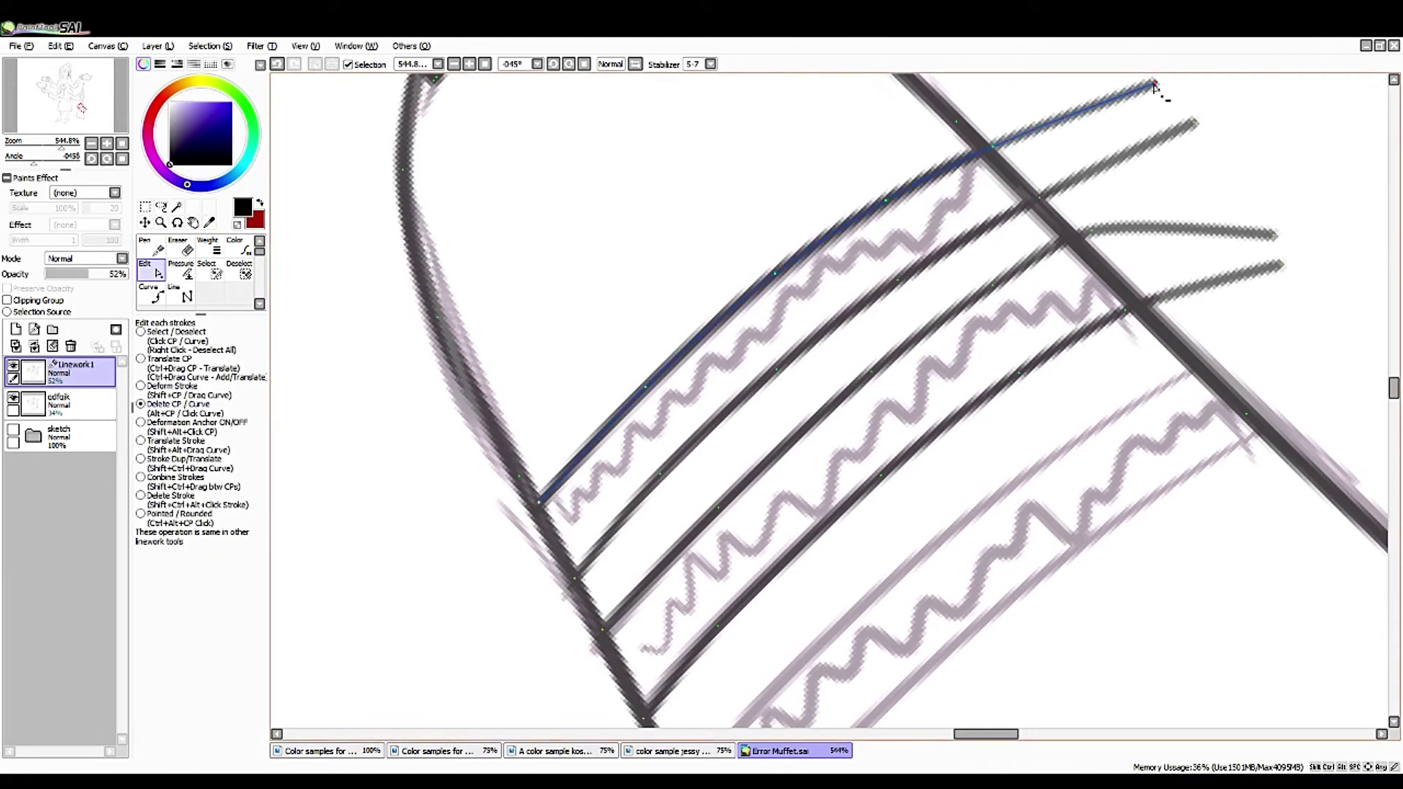
pyautogui.click(1155, 84)
pyautogui.click(1198, 123)
pyautogui.click(1277, 233)
pyautogui.click(1282, 265)
# - Ink both curved edges of the broom head's lowest band with the Curve tool at size 3, extending past the outline
pyautogui.scroll(-3, 471, 627)
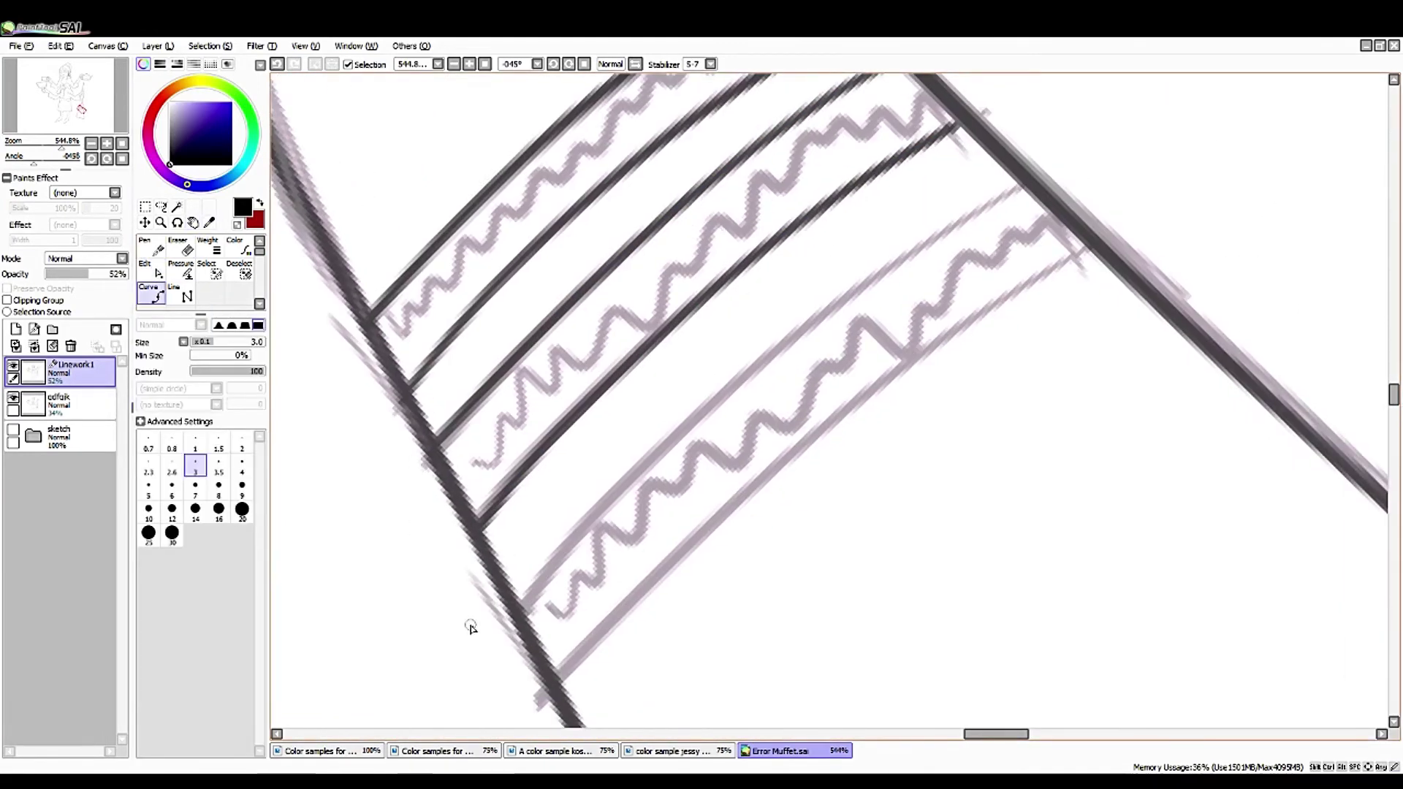
pyautogui.click(522, 614)
pyautogui.click(1038, 179)
pyautogui.doubleClick(1221, 152)
pyautogui.click(551, 687)
pyautogui.click(1100, 238)
pyautogui.doubleClick(1275, 193)
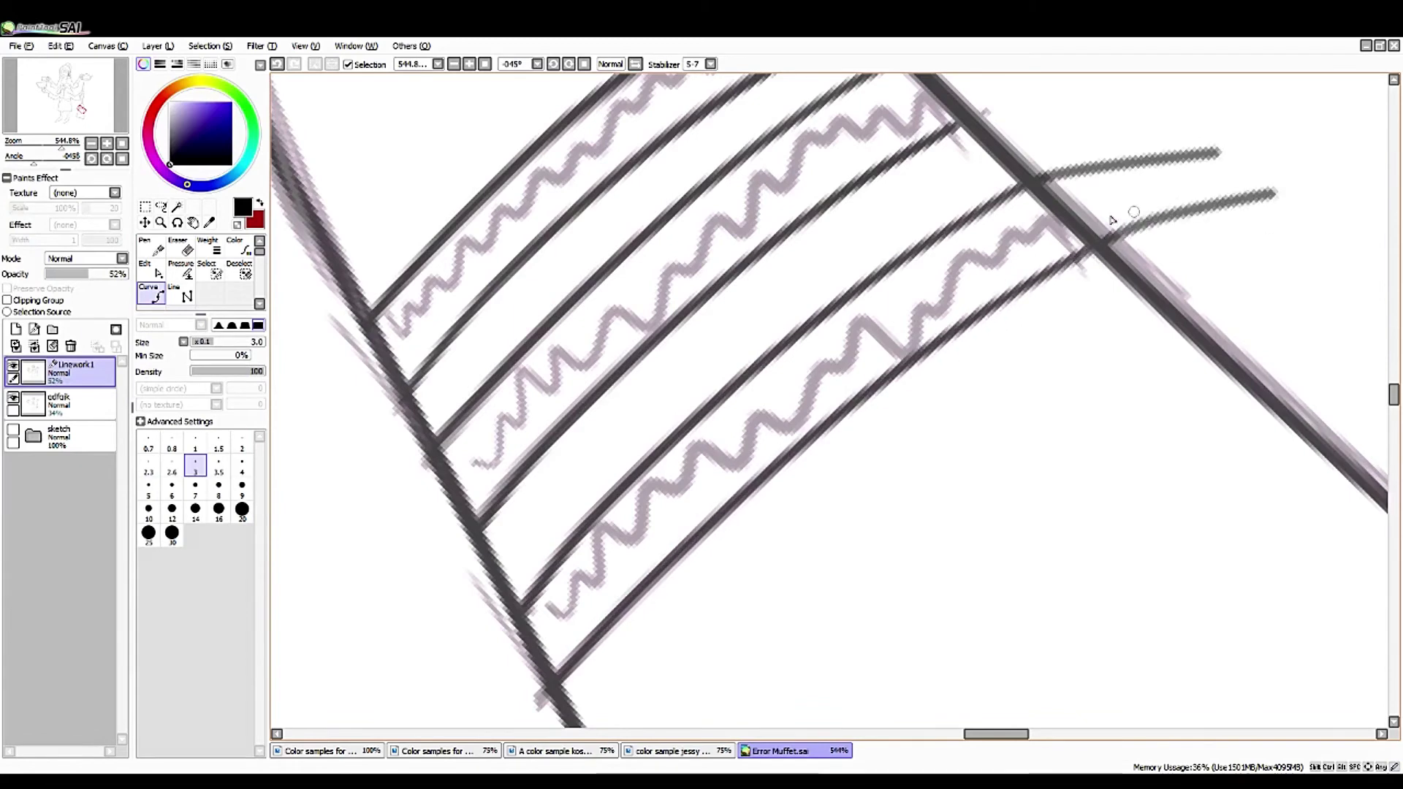
# - Delete the overshooting end points of the lowest band's two lines and move their ends onto the broom head's outline
pyautogui.press('ctrl')
pyautogui.click(1221, 152)
pyautogui.click(1275, 194)
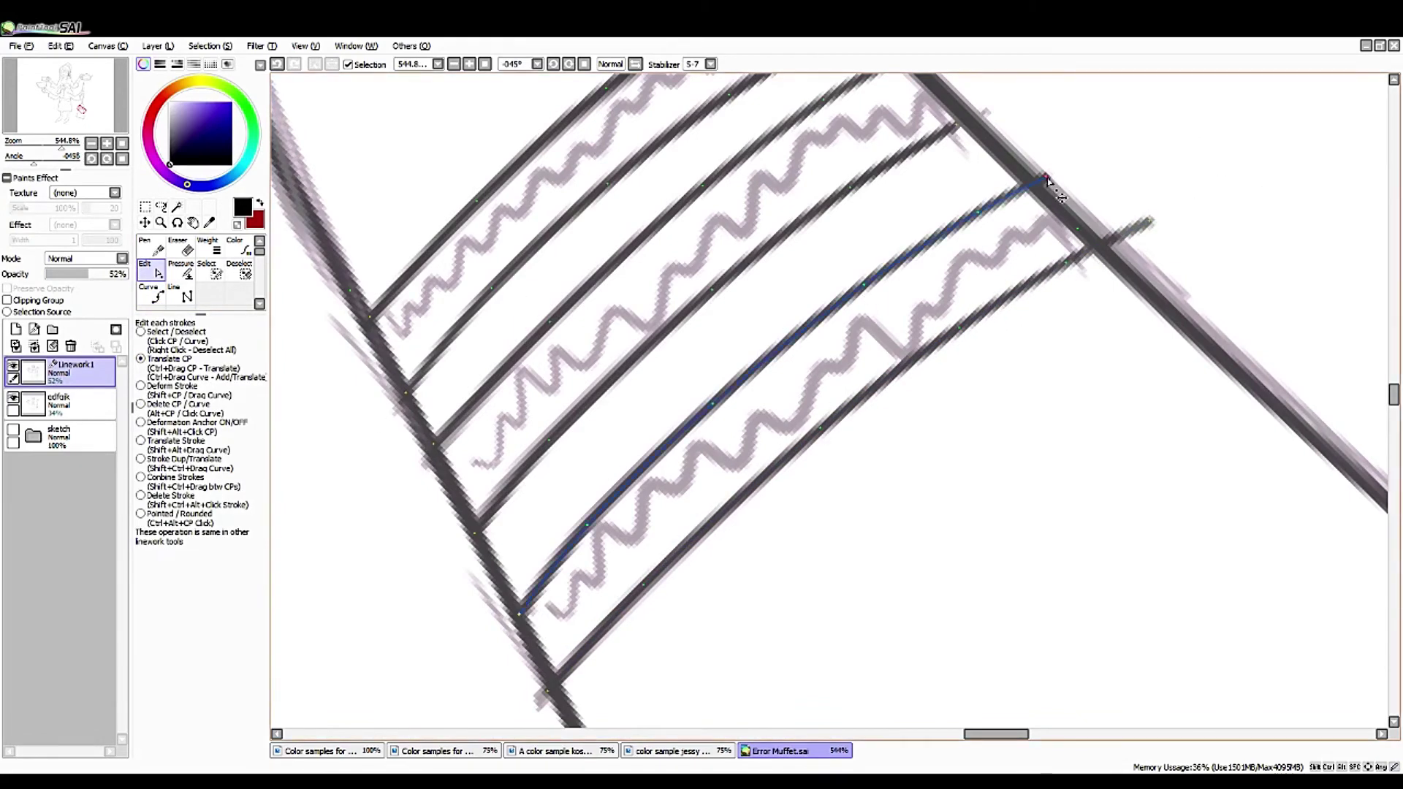
pyautogui.click(1097, 248)
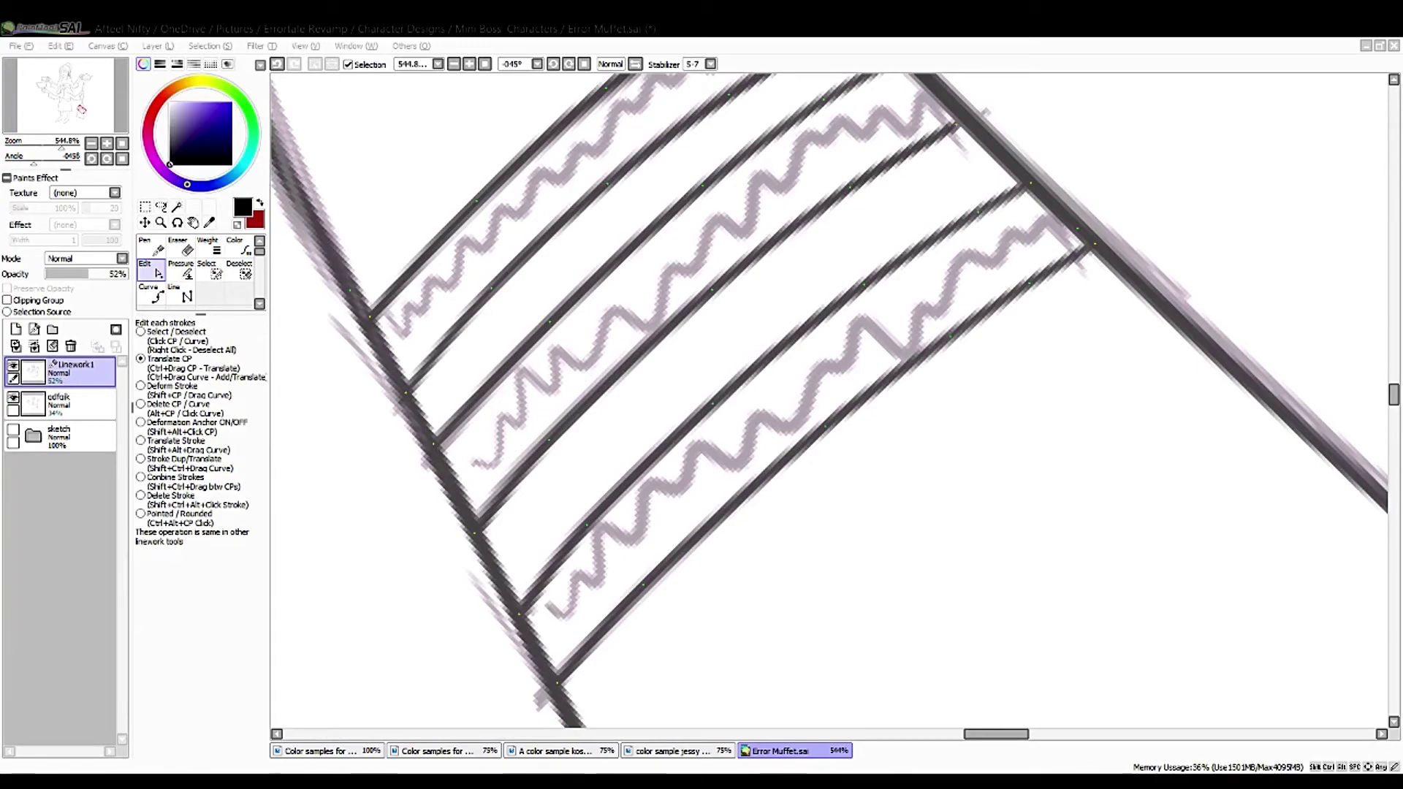
# - Ink rows of short stitch marks along the three broom head bands with the Pen tool at size 4
pyautogui.hotkey('alt', 'Tab')
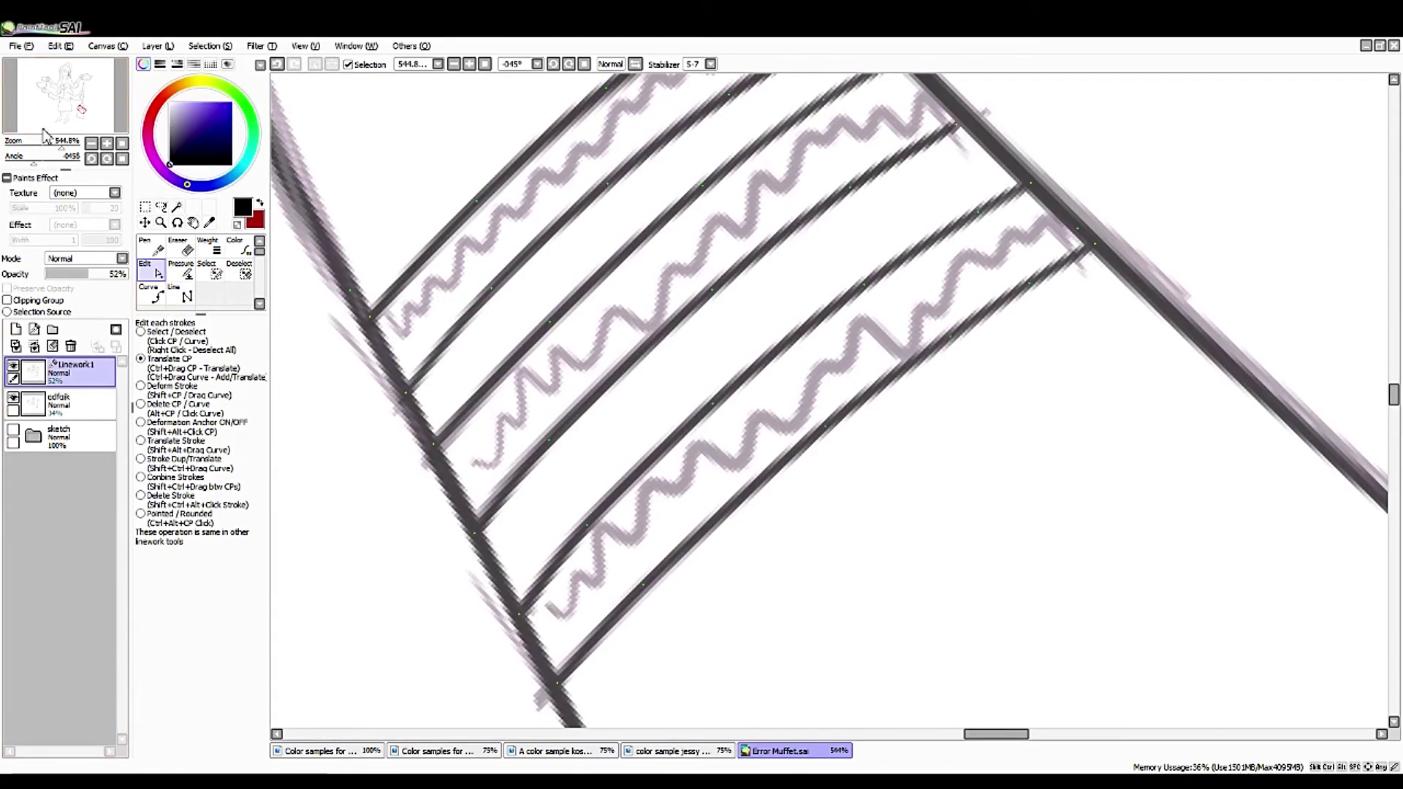
pyautogui.moveTo(44, 155); pyautogui.dragTo(40, 181)
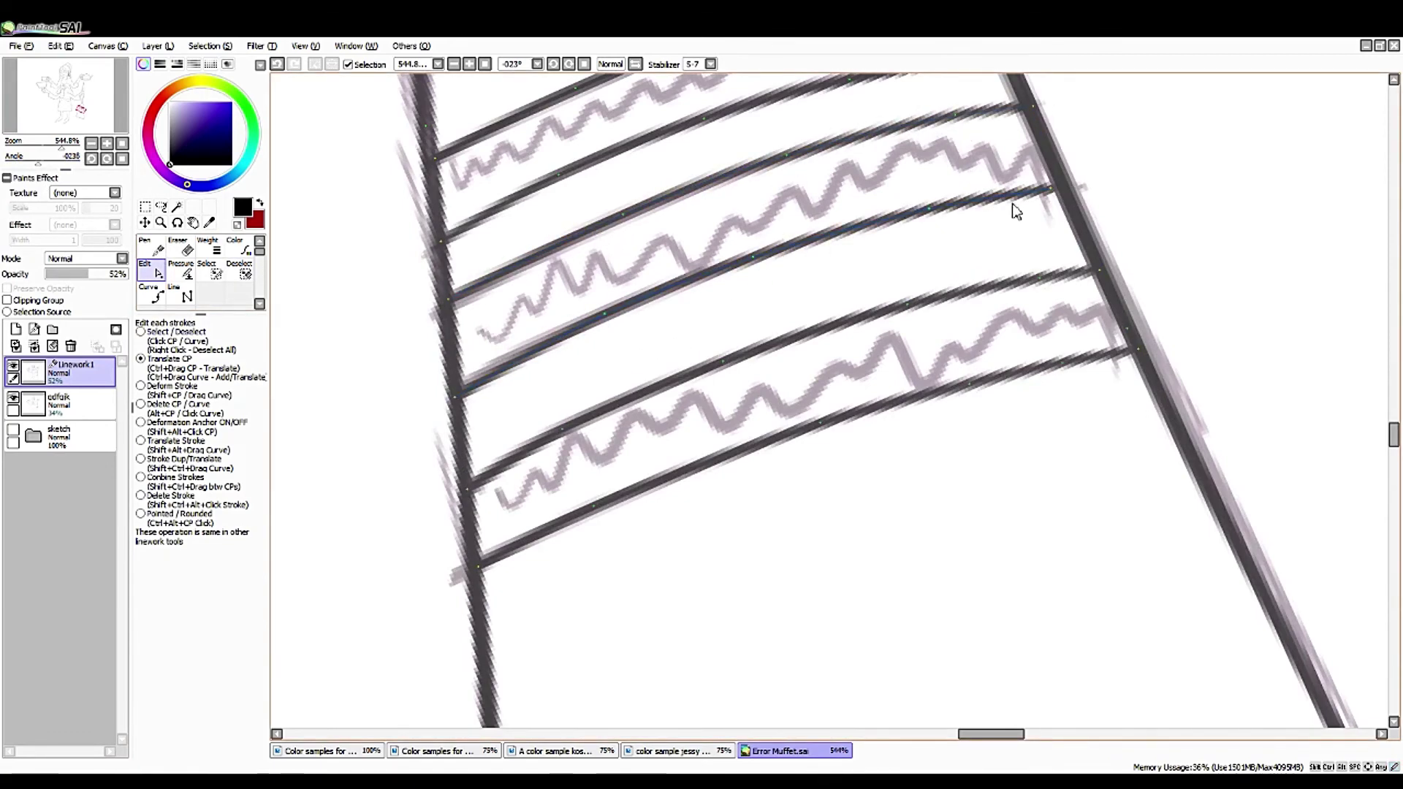
pyautogui.scroll(3, 153, 278)
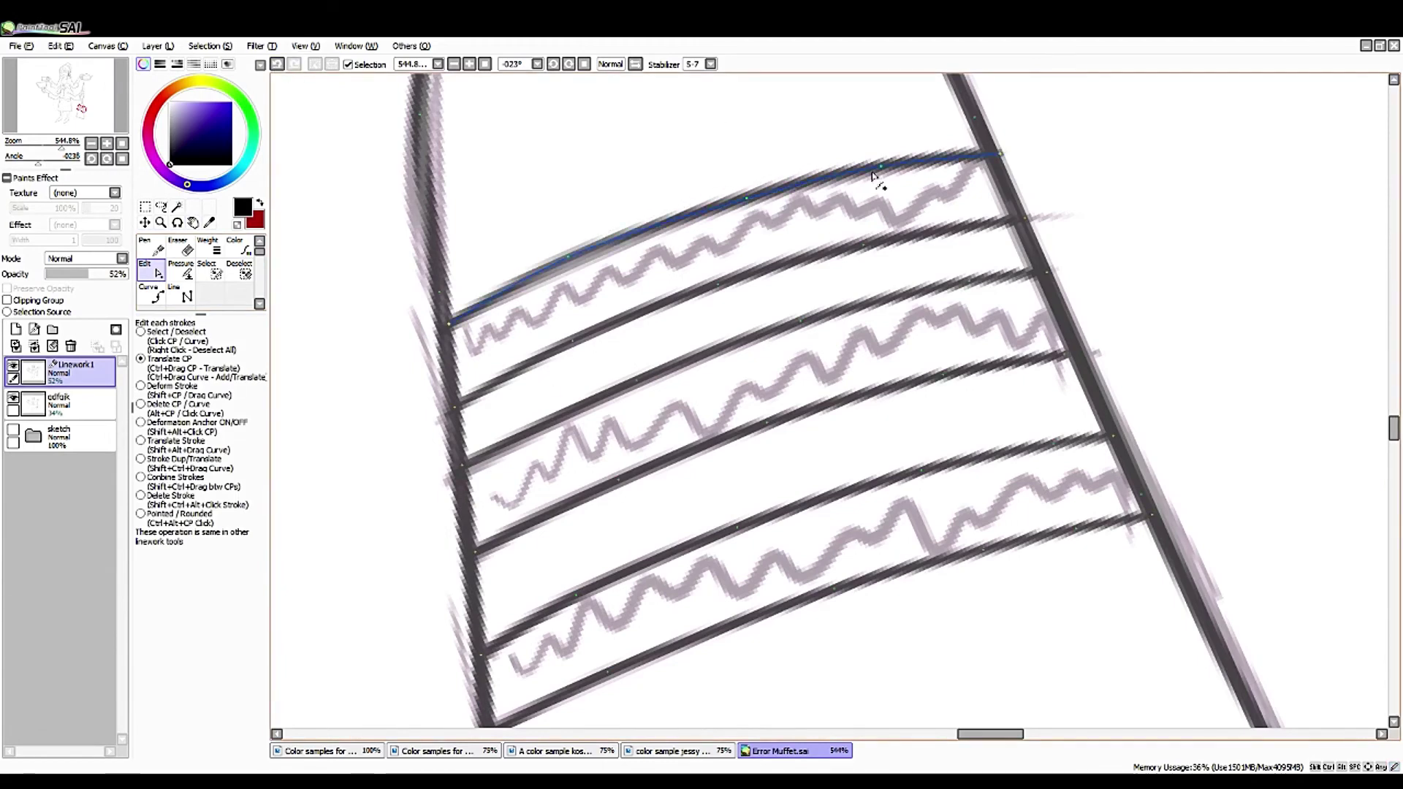
pyautogui.press('n')
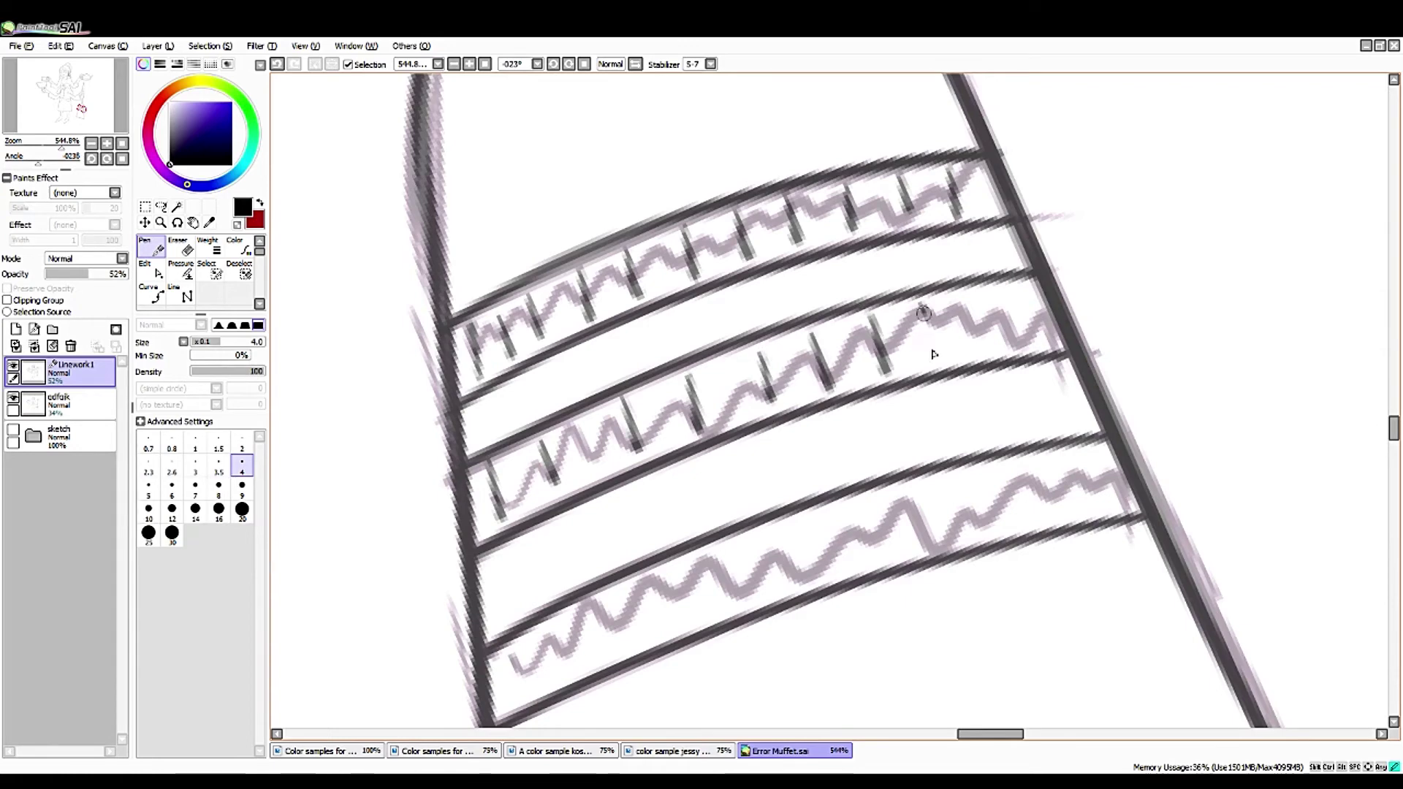
pyautogui.hotkey('ctrl', 'z')
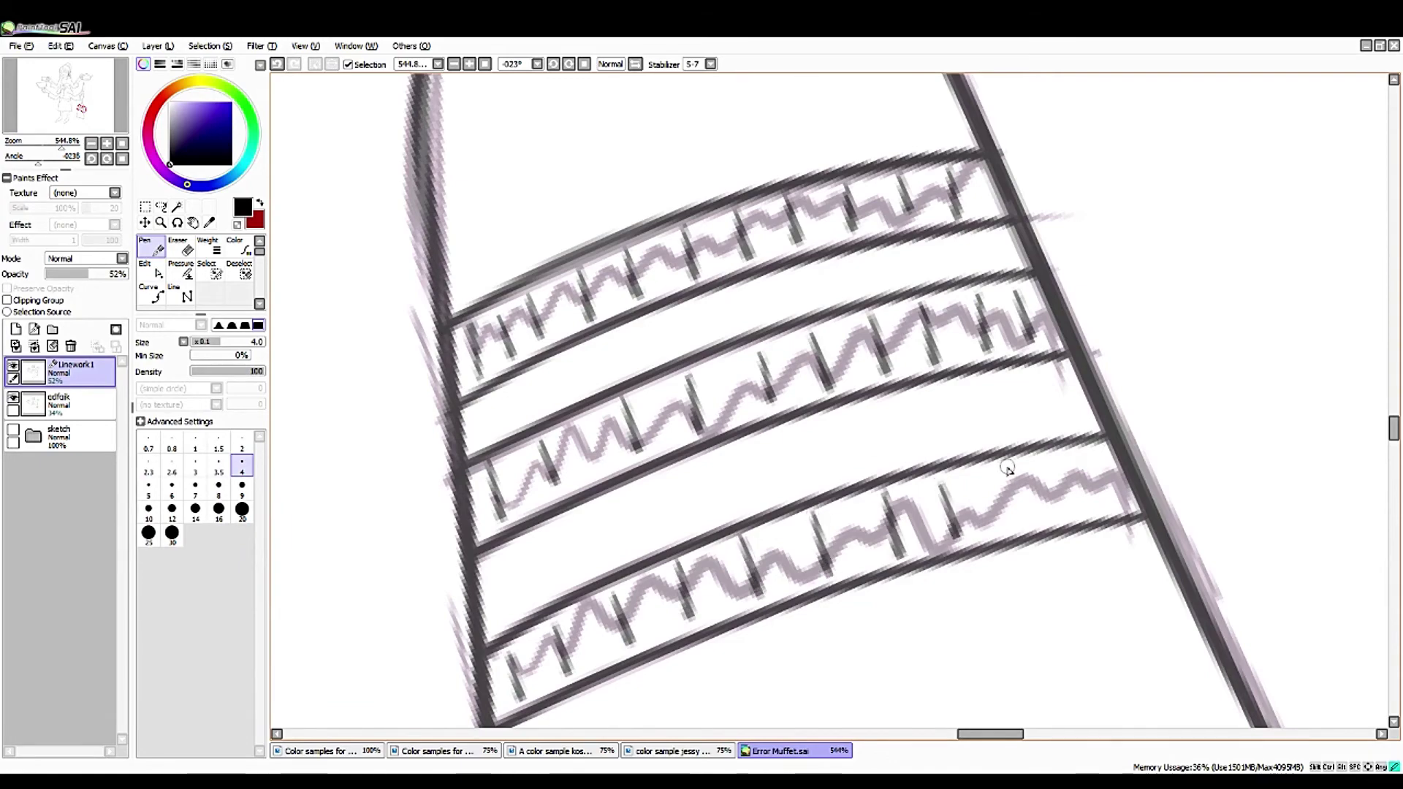
# - Sharpen the corner where the pointed shoe's upper edge meets the ankle by moving its nearby control points
pyautogui.moveTo(61, 143)
pyautogui.mouseDown()
pyautogui.moveTo(32, 138)
pyautogui.moveTo(59, 139)
pyautogui.mouseUp()
pyautogui.click(192, 222)
pyautogui.moveTo(438, 438); pyautogui.dragTo(705, 267)
pyautogui.click(151, 270)
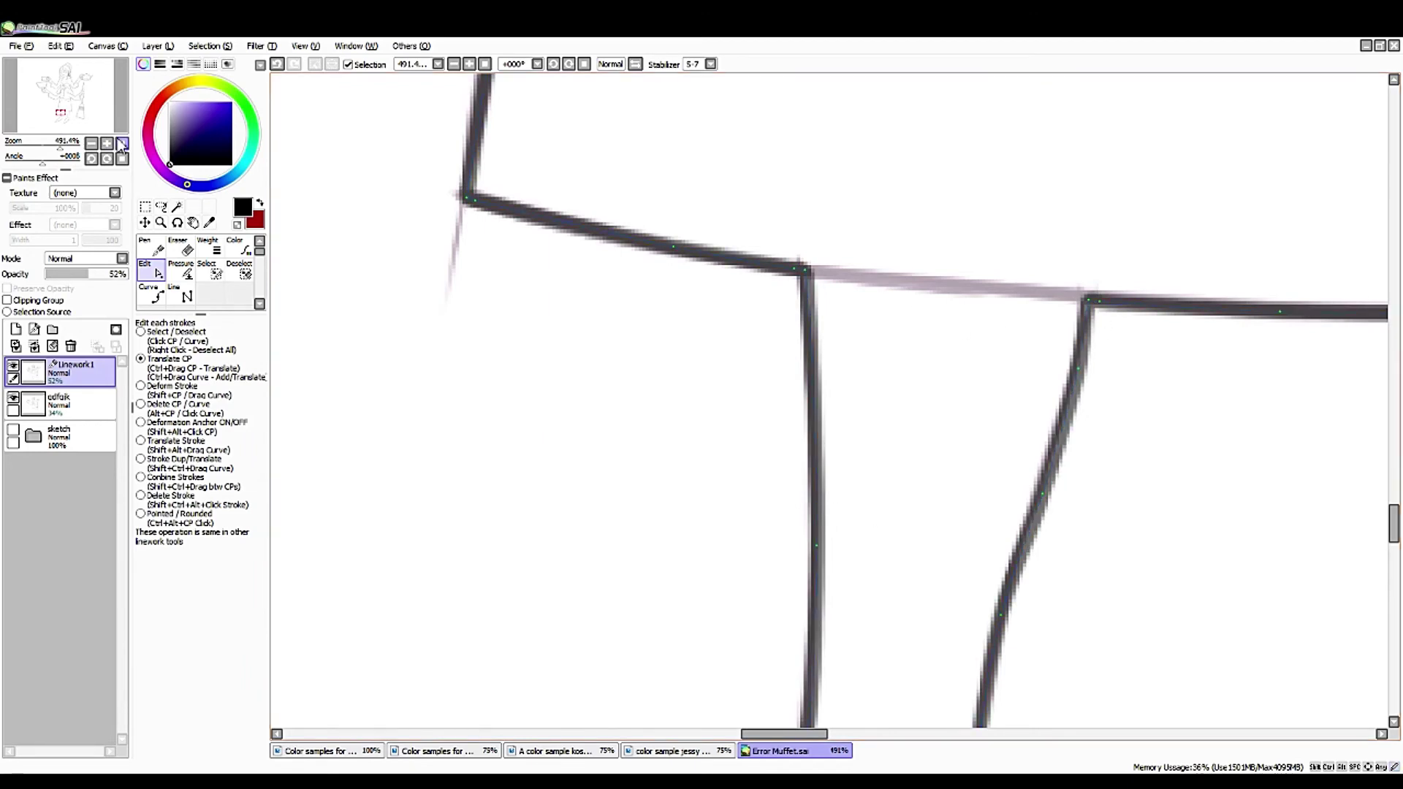
pyautogui.moveTo(73, 157); pyautogui.dragTo(48, 162)
pyautogui.moveTo(1263, 249)
pyautogui.mouseDown()
pyautogui.moveTo(781, 453)
pyautogui.moveTo(1203, 256)
pyautogui.moveTo(401, 378)
pyautogui.moveTo(730, 292)
pyautogui.mouseUp()
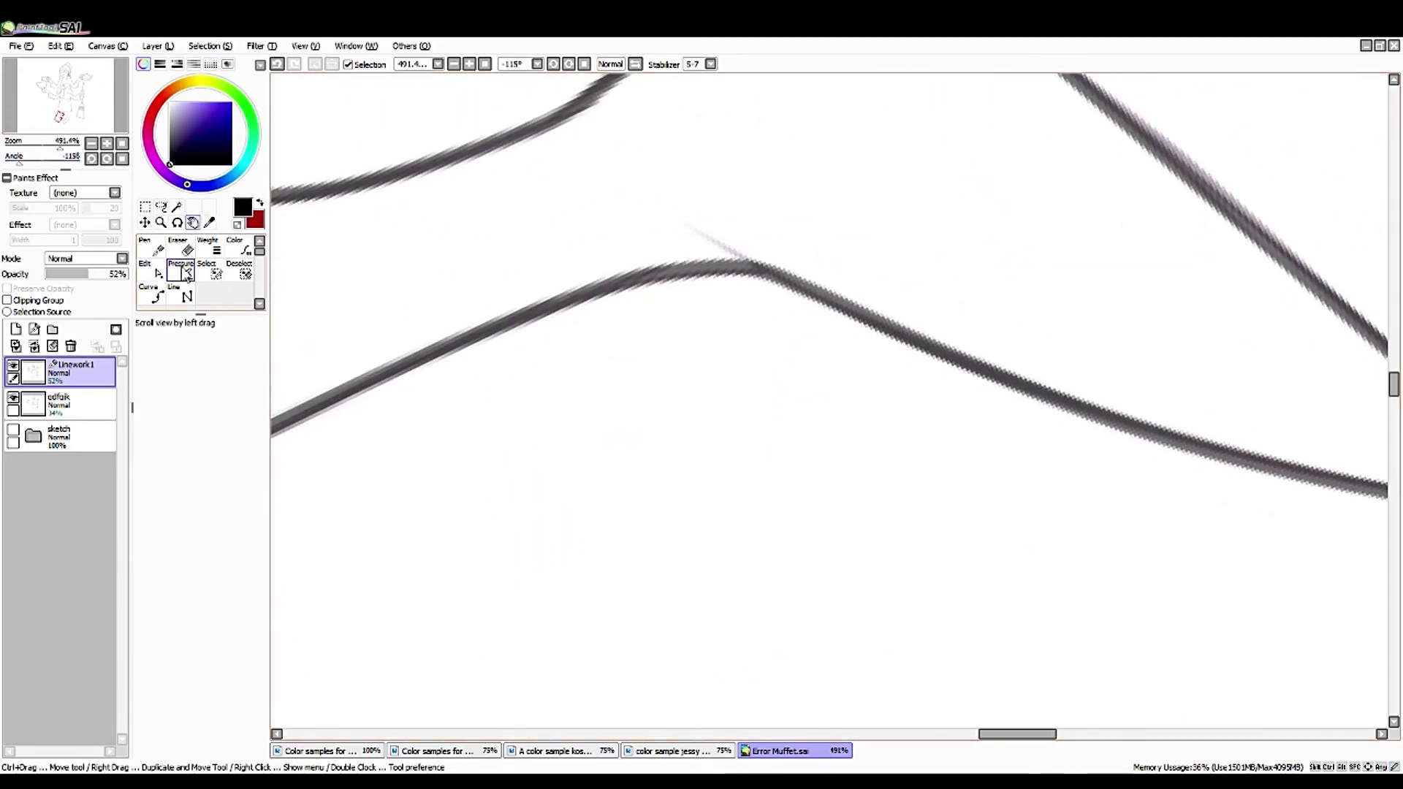
pyautogui.moveTo(24, 165); pyautogui.dragTo(540, 271)
pyautogui.moveTo(1170, 249); pyautogui.dragTo(1222, 245)
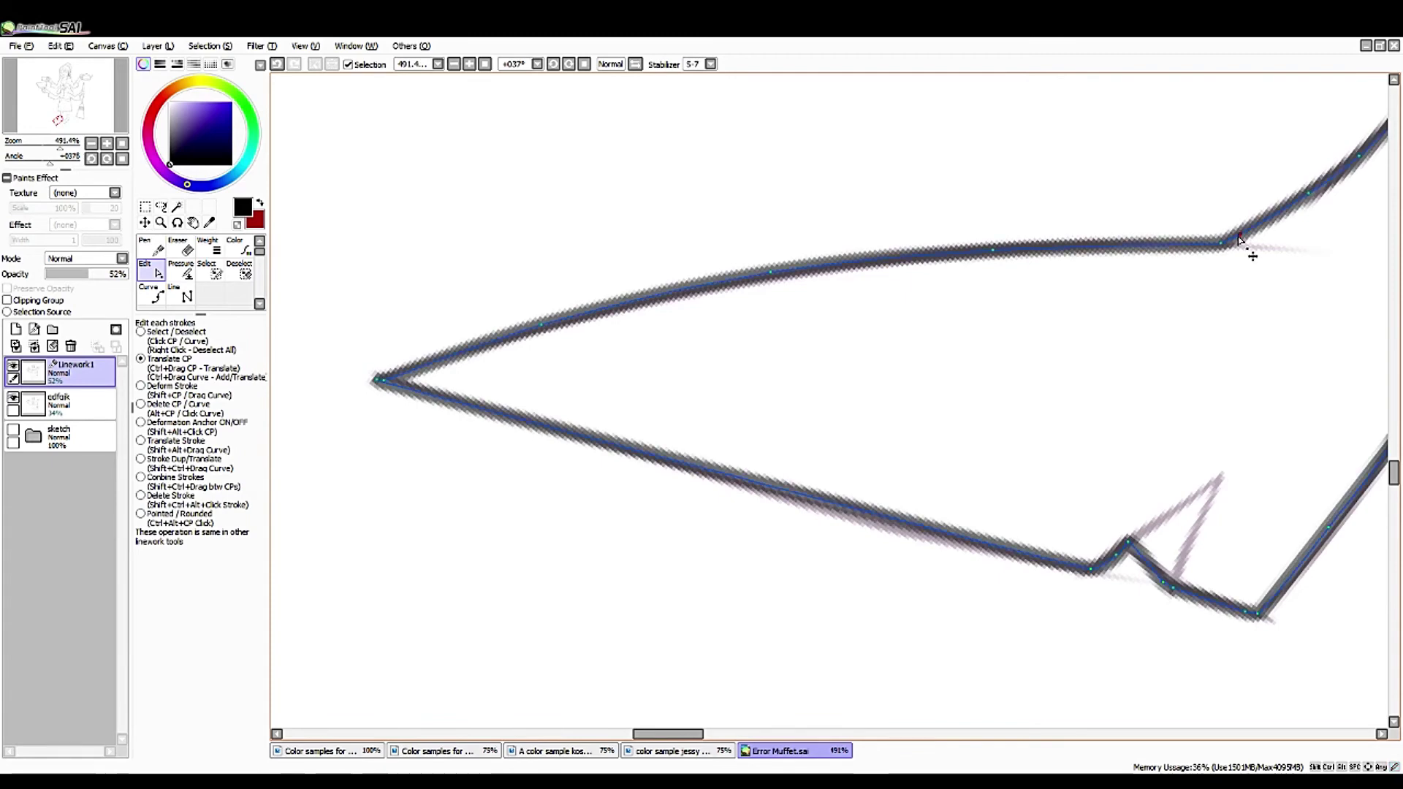
pyautogui.press('alt')
pyautogui.moveTo(307, 190); pyautogui.dragTo(278, 212)
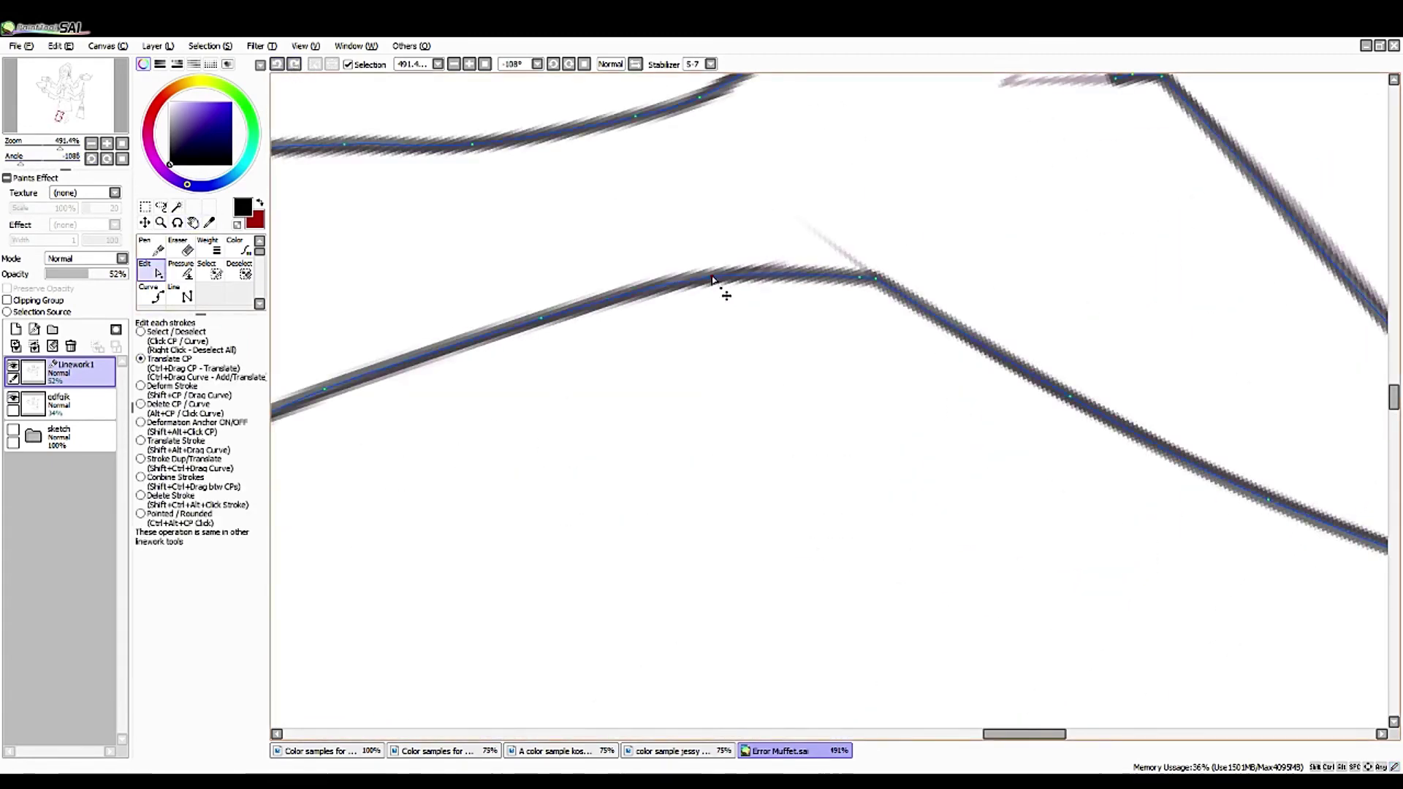
pyautogui.moveTo(713, 278); pyautogui.dragTo(858, 279)
# - Straighten the short line across the notch in the pointed shoe's sole by moving its control points
pyautogui.scroll(-6, 577, 307)
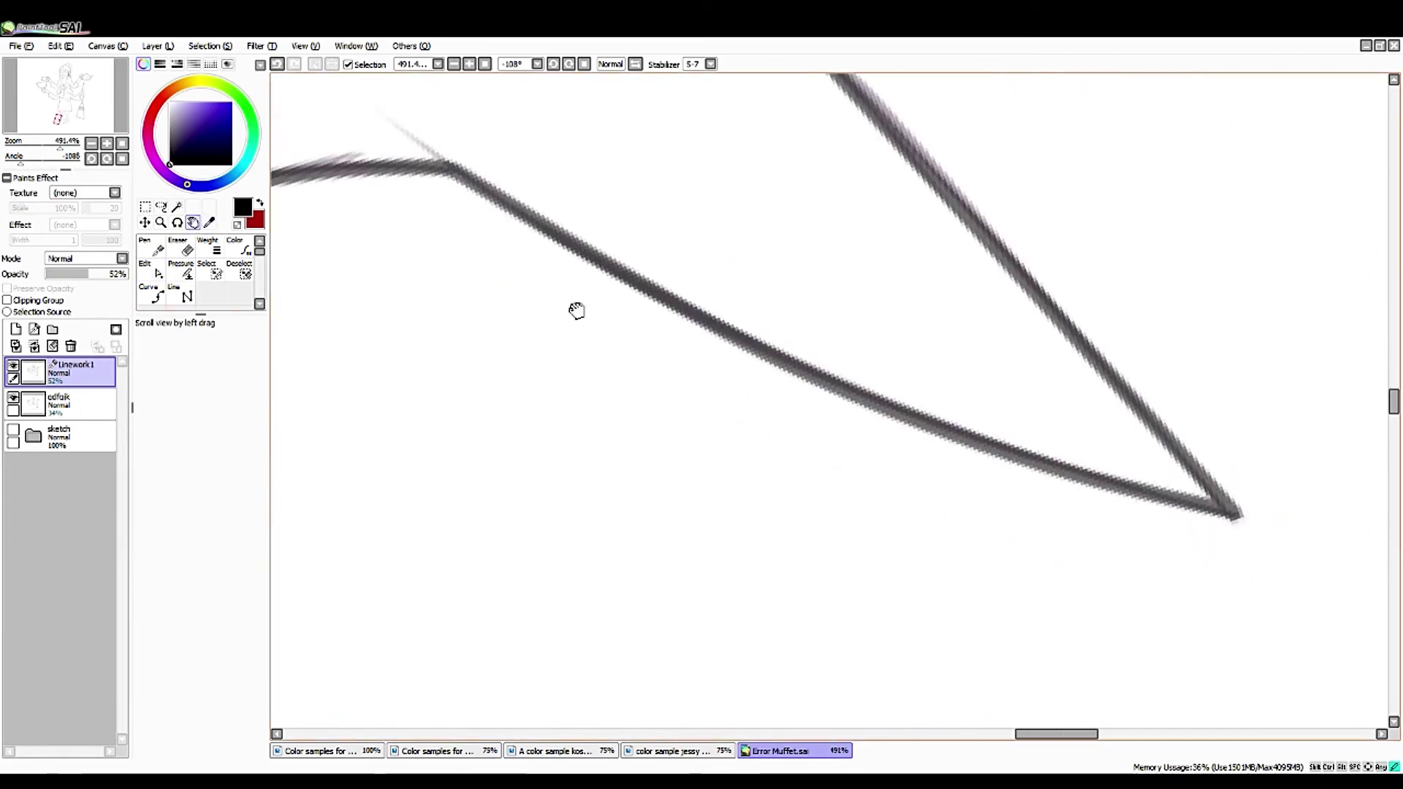
pyautogui.click(107, 159)
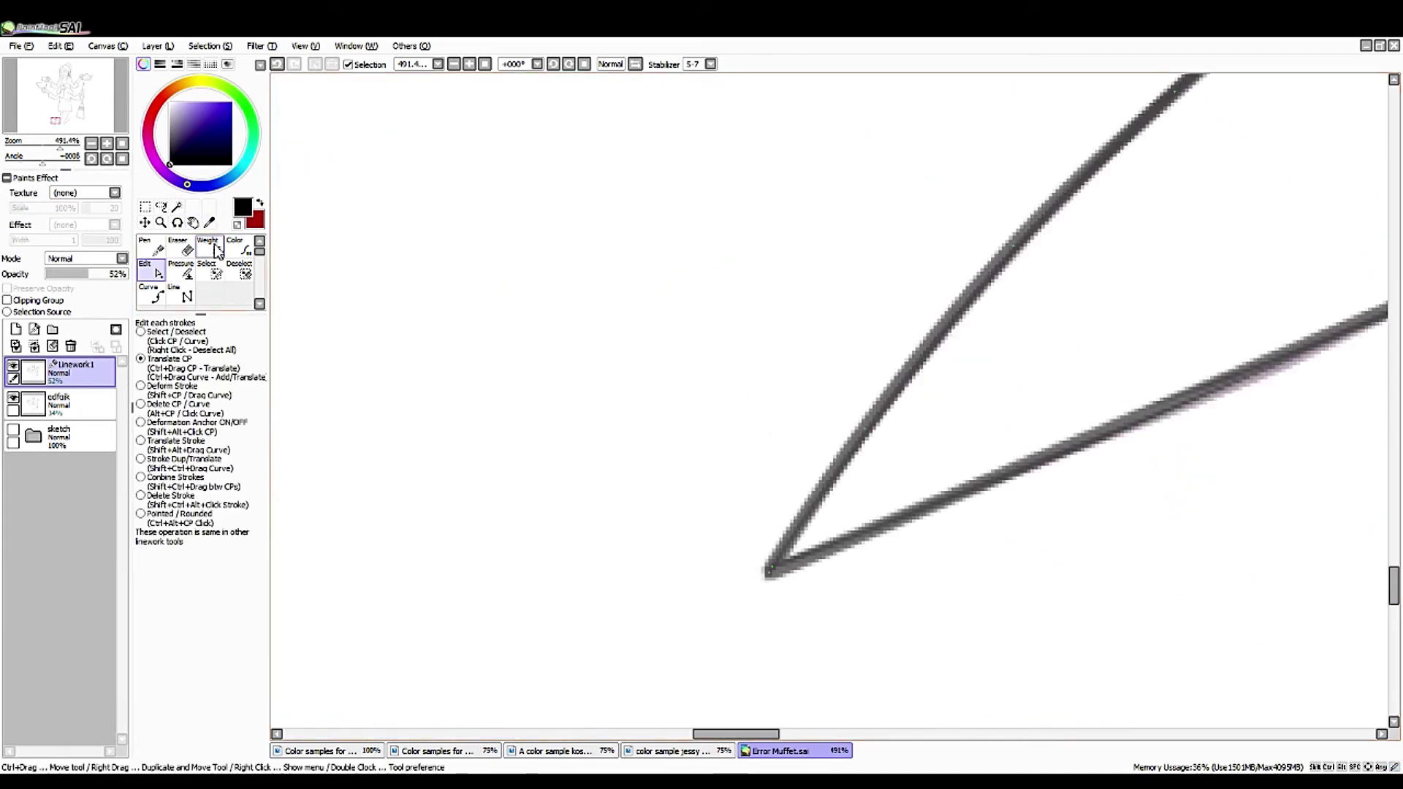
pyautogui.scroll(6, 617, 338)
pyautogui.click(151, 270)
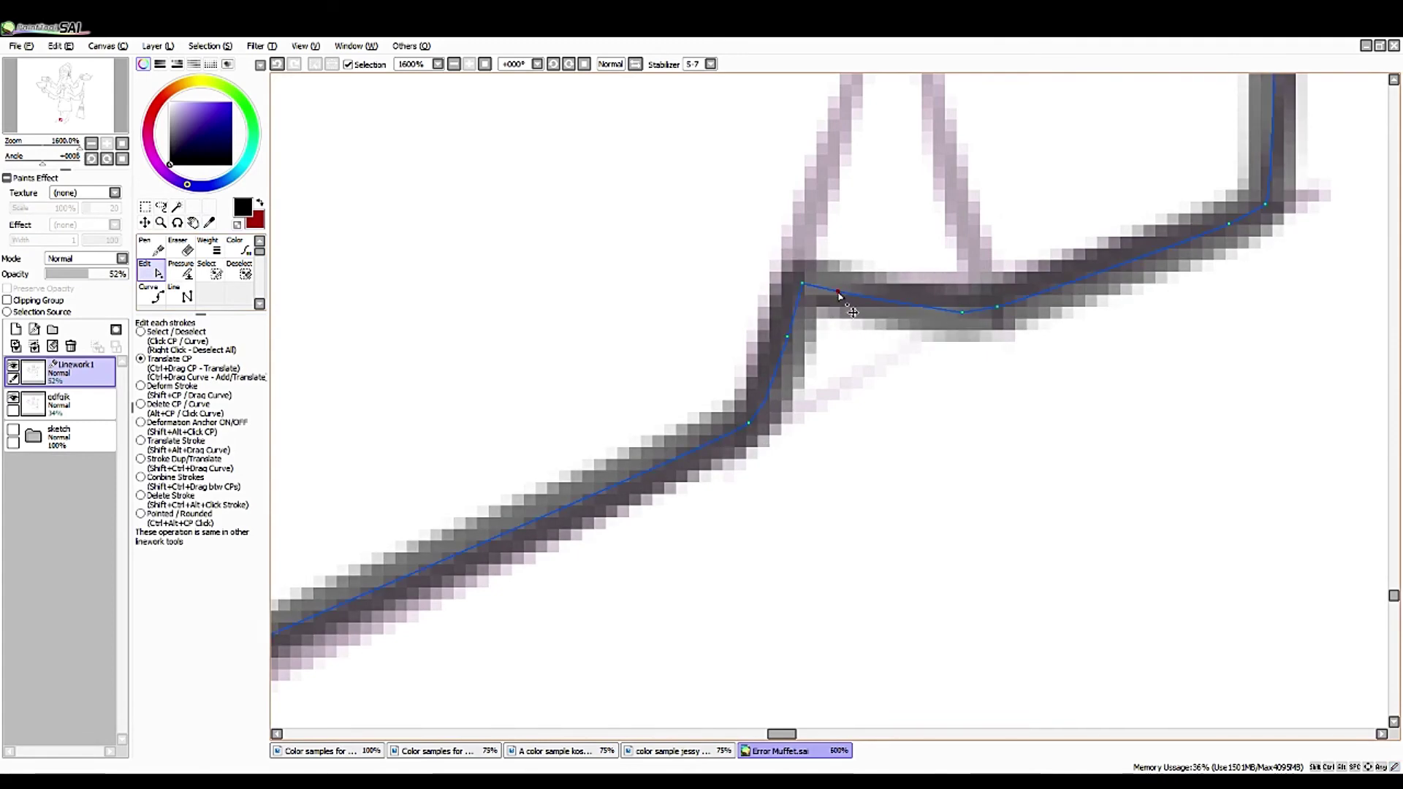
pyautogui.moveTo(839, 294); pyautogui.dragTo(845, 324)
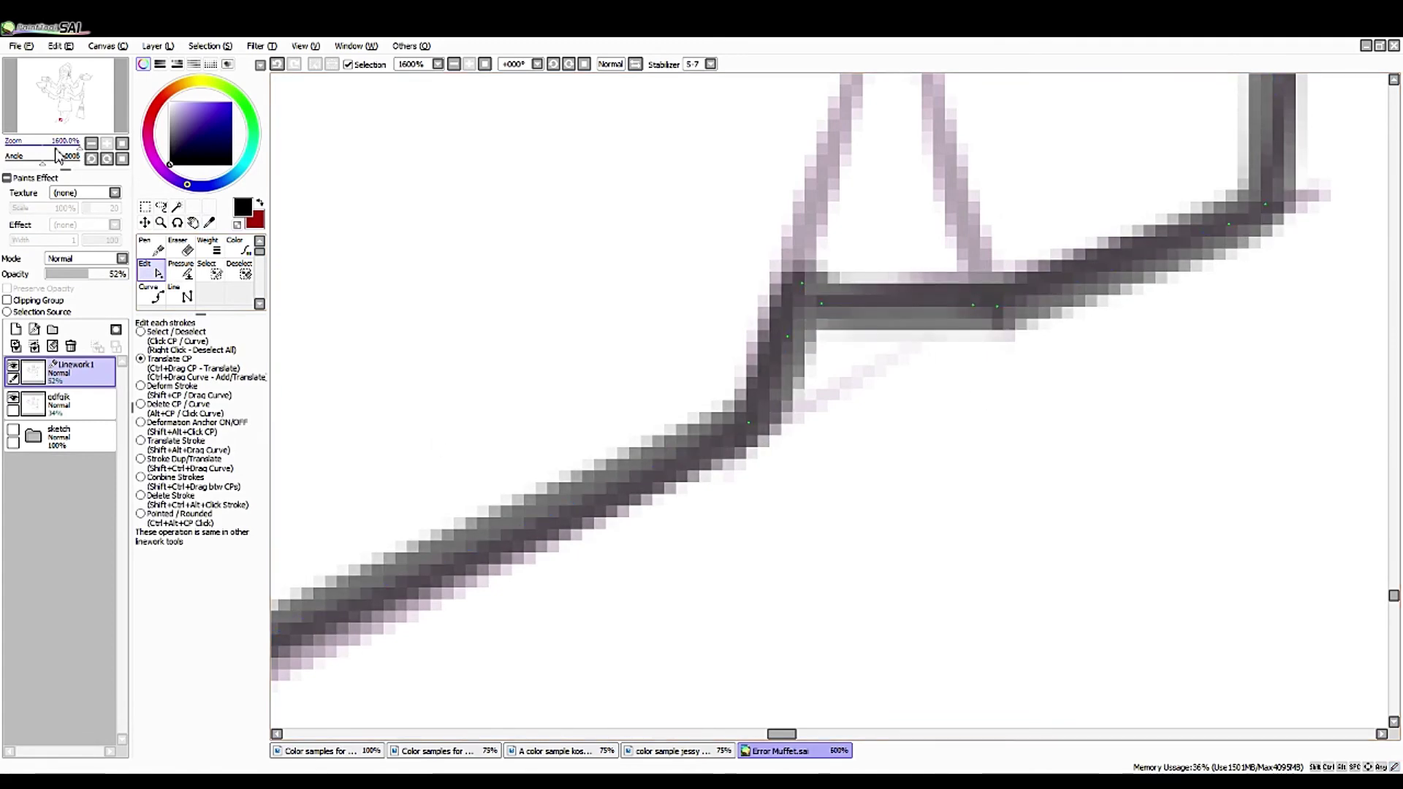
# - Ink the two sides of the narrow triangle above the shoe's sole notch with the Pen tool at size 4
pyautogui.moveTo(57, 150); pyautogui.dragTo(40, 150)
pyautogui.press('n')
pyautogui.moveTo(871, 85); pyautogui.dragTo(804, 322)
pyautogui.hotkey('ctrl', 'z')
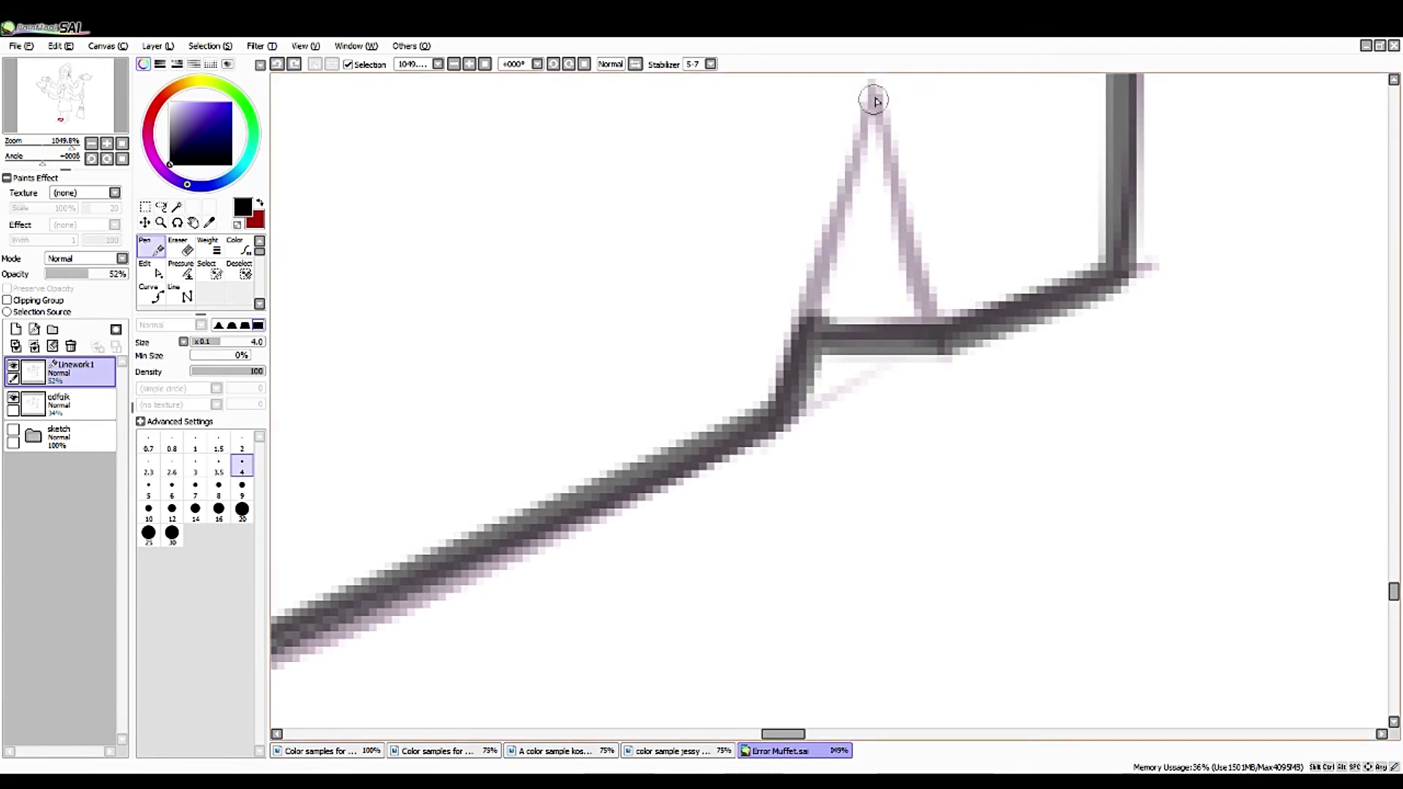
pyautogui.moveTo(875, 101)
pyautogui.mouseDown()
pyautogui.moveTo(807, 318)
pyautogui.moveTo(905, 240)
pyautogui.mouseUp()
pyautogui.moveTo(59, 142); pyautogui.dragTo(36, 142)
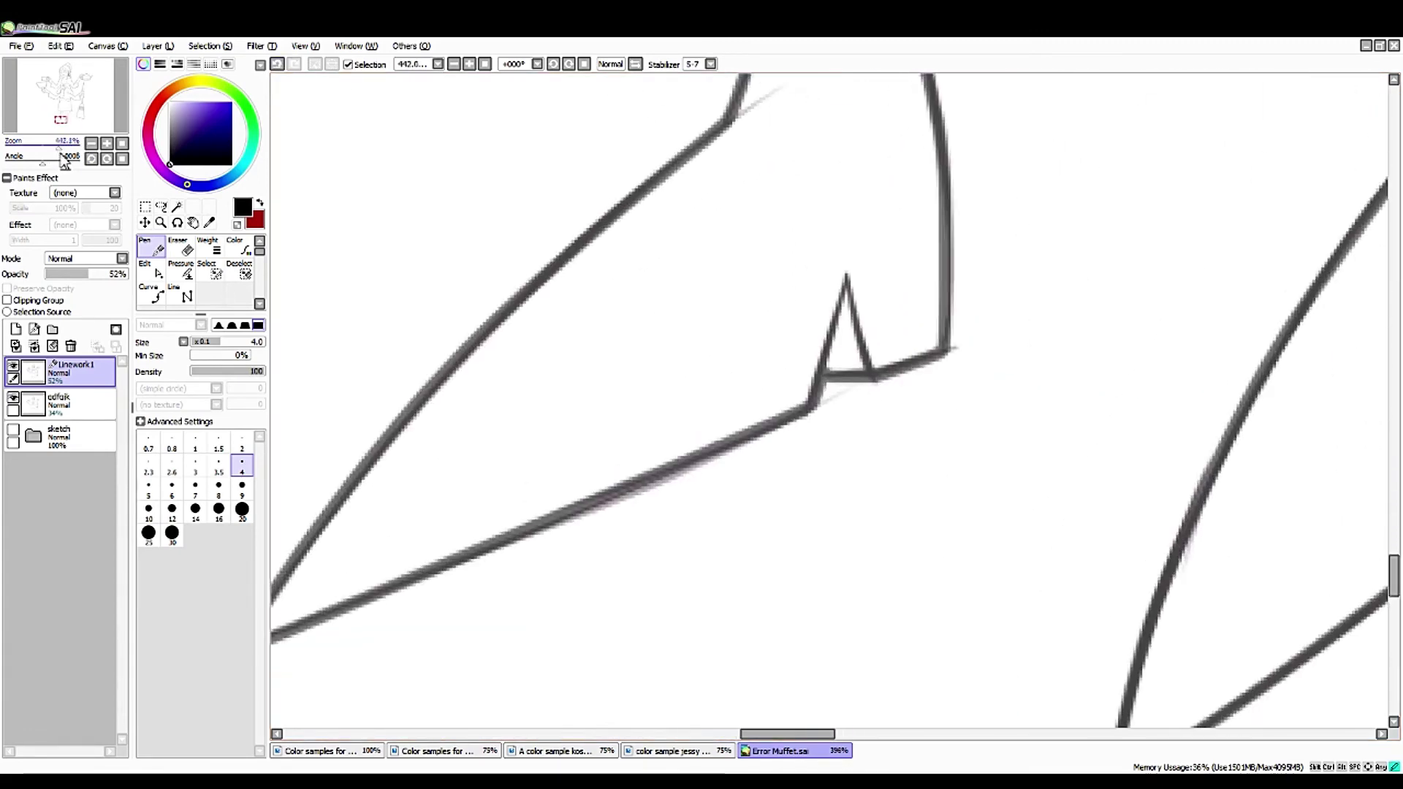
# - Smooth the wavy leg outline between the skirt hem and the first pointed shoe by moving its control points
pyautogui.click(193, 222)
pyautogui.moveTo(658, 329); pyautogui.dragTo(426, 438)
pyautogui.moveTo(29, 142)
pyautogui.mouseDown()
pyautogui.moveTo(46, 168)
pyautogui.moveTo(17, 157)
pyautogui.mouseUp()
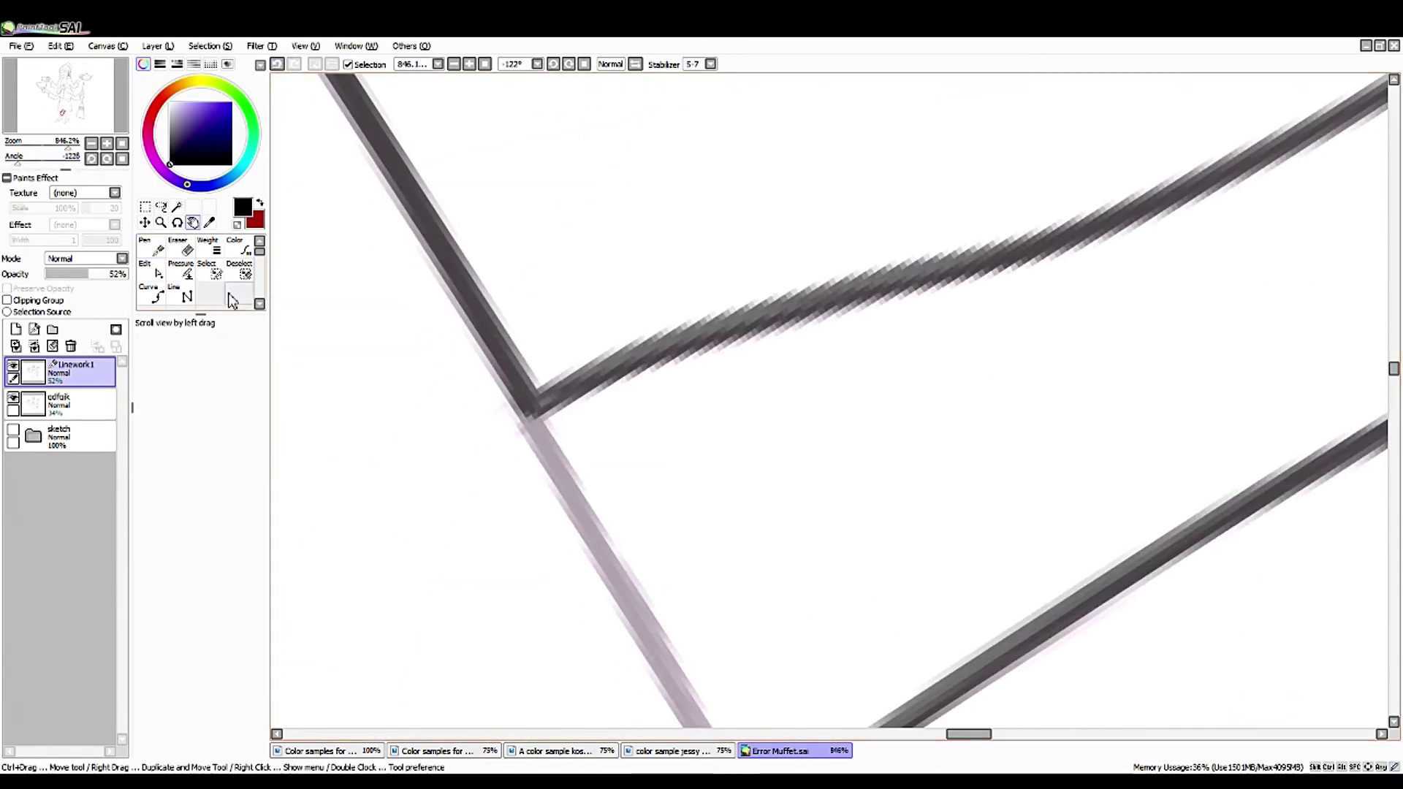
pyautogui.click(150, 270)
pyautogui.moveTo(849, 296)
pyautogui.mouseDown()
pyautogui.moveTo(714, 361)
pyautogui.moveTo(834, 302)
pyautogui.mouseUp()
pyautogui.scroll(10, 611, 391)
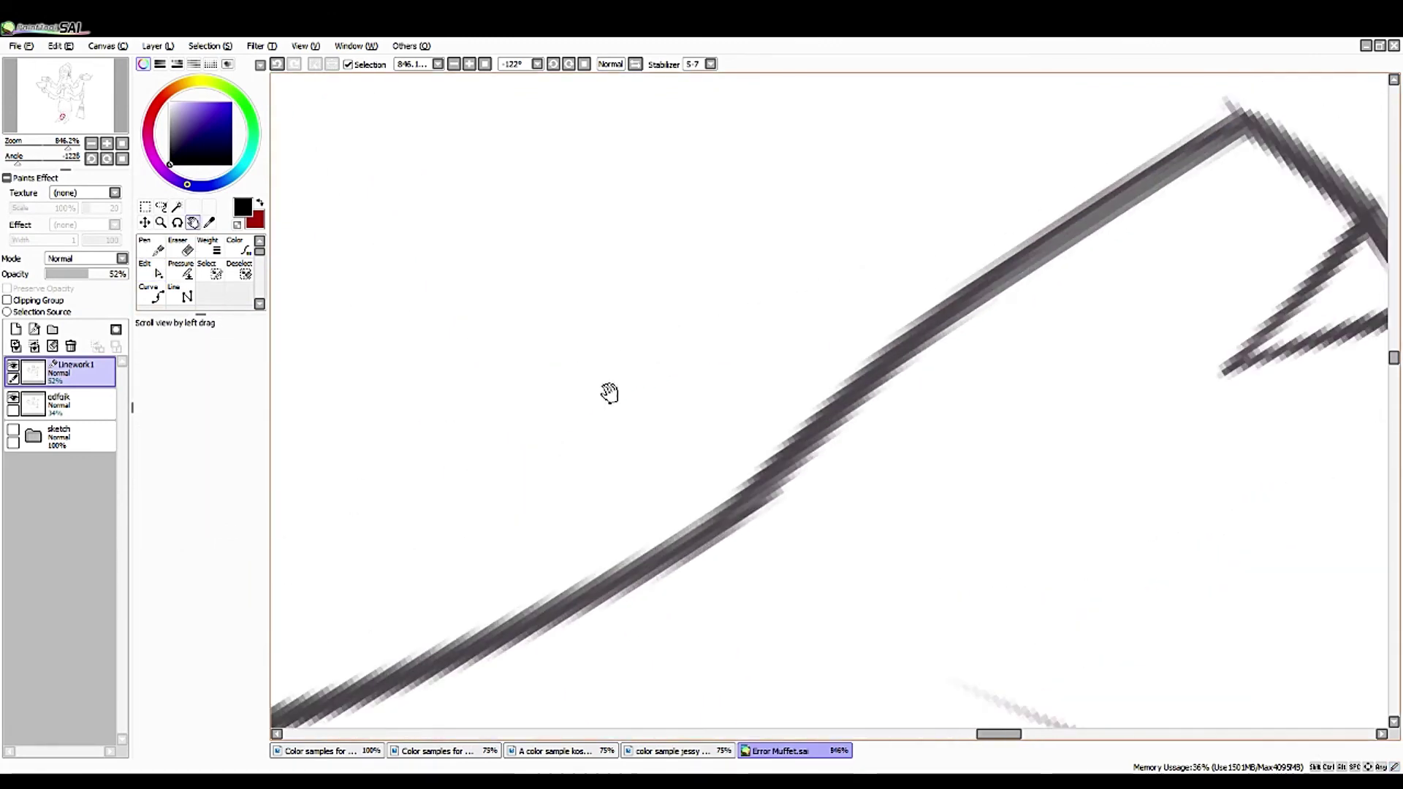
pyautogui.scroll(-5, 1049, 256)
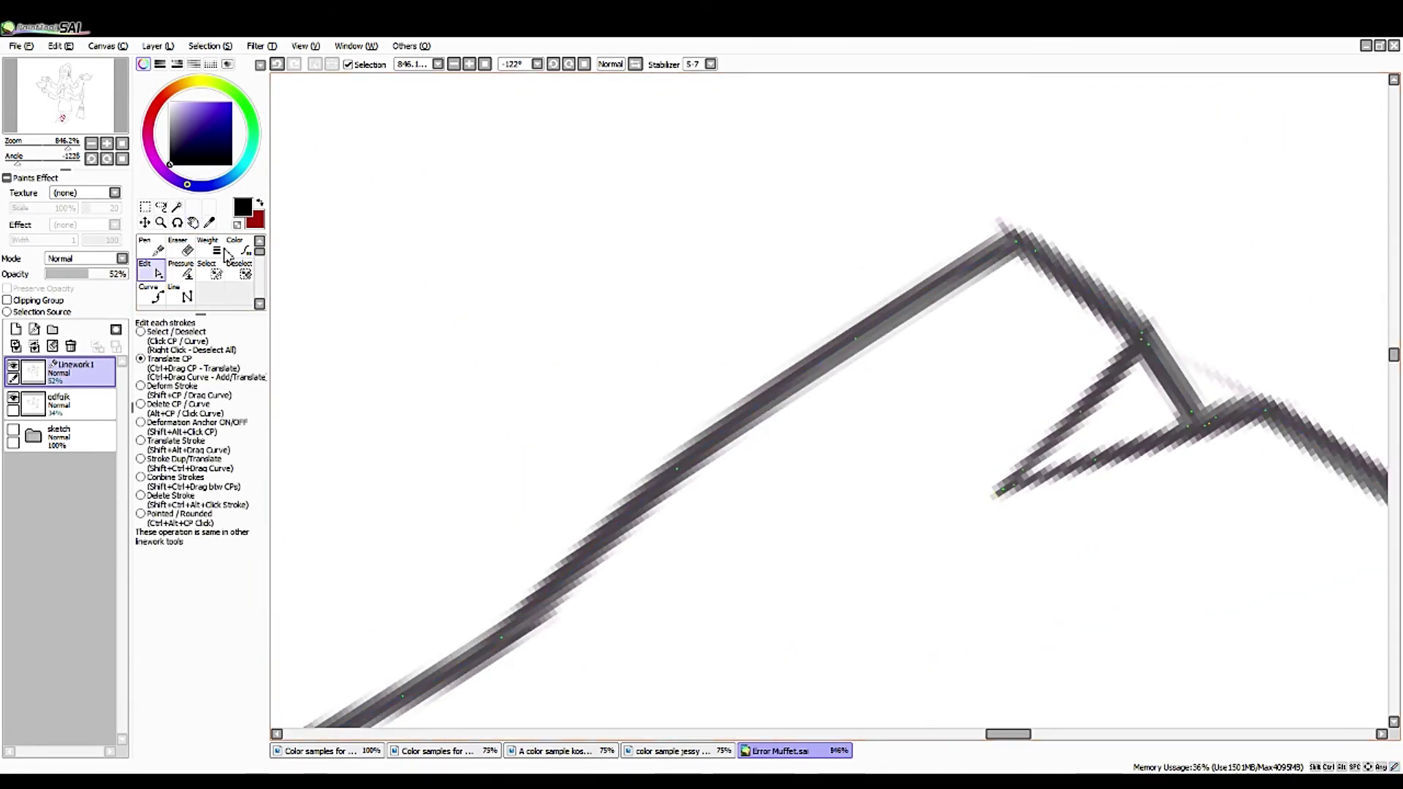
pyautogui.scroll(3, 730, 366)
pyautogui.click(193, 222)
pyautogui.scroll(3, 348, 388)
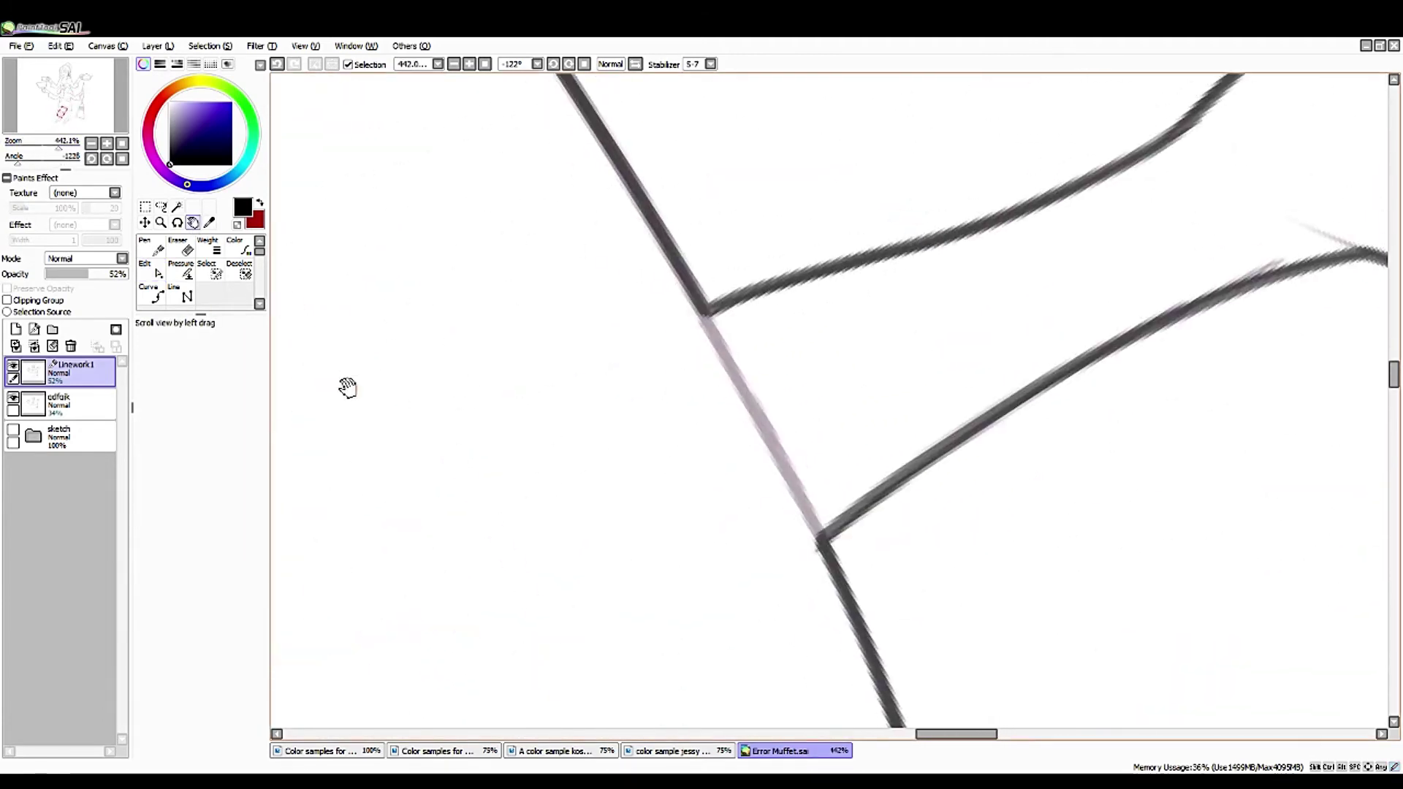
# - Even out the skirt hem segment between the two legs by adding and adjusting its control points
pyautogui.moveTo(44, 155); pyautogui.dragTo(57, 151)
pyautogui.click(618, 61)
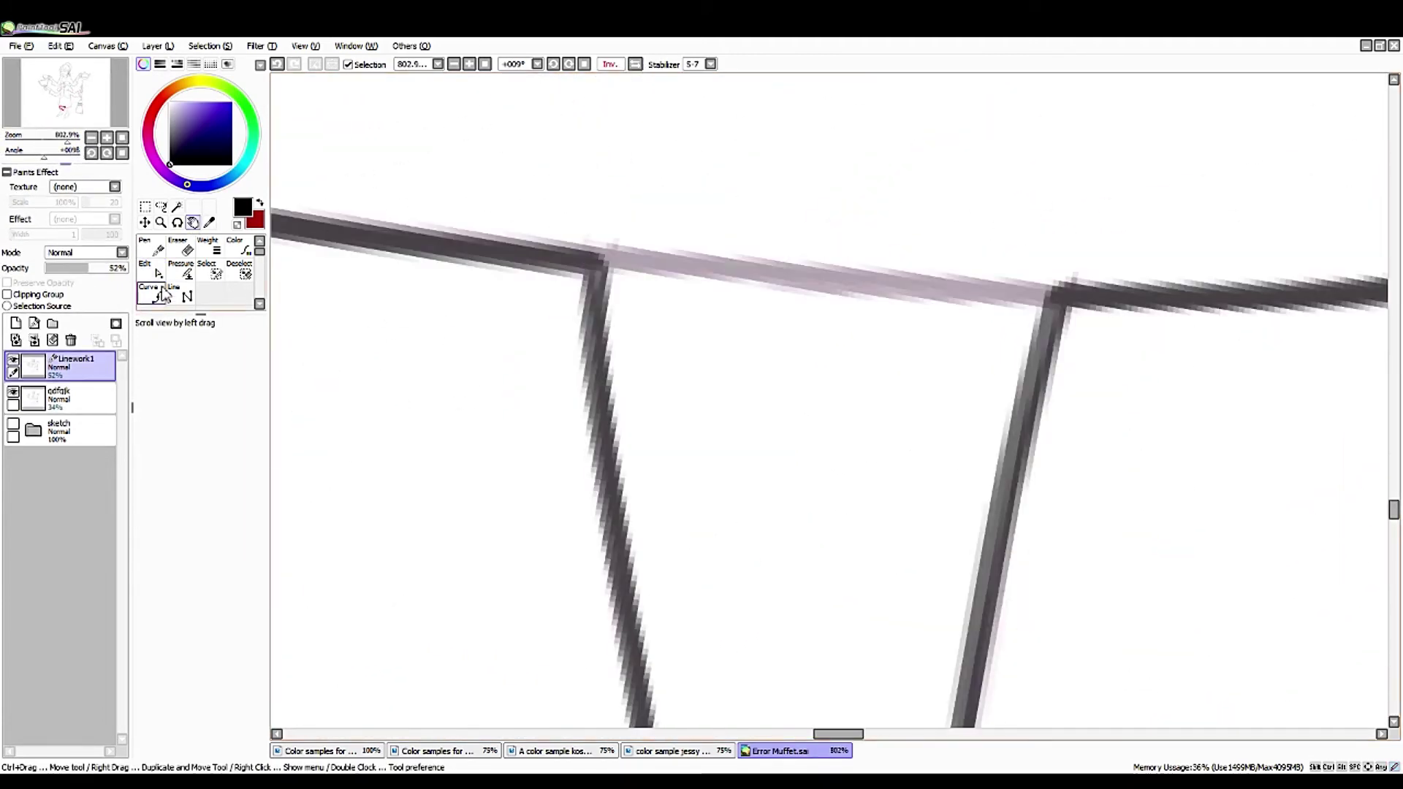
pyautogui.press('e')
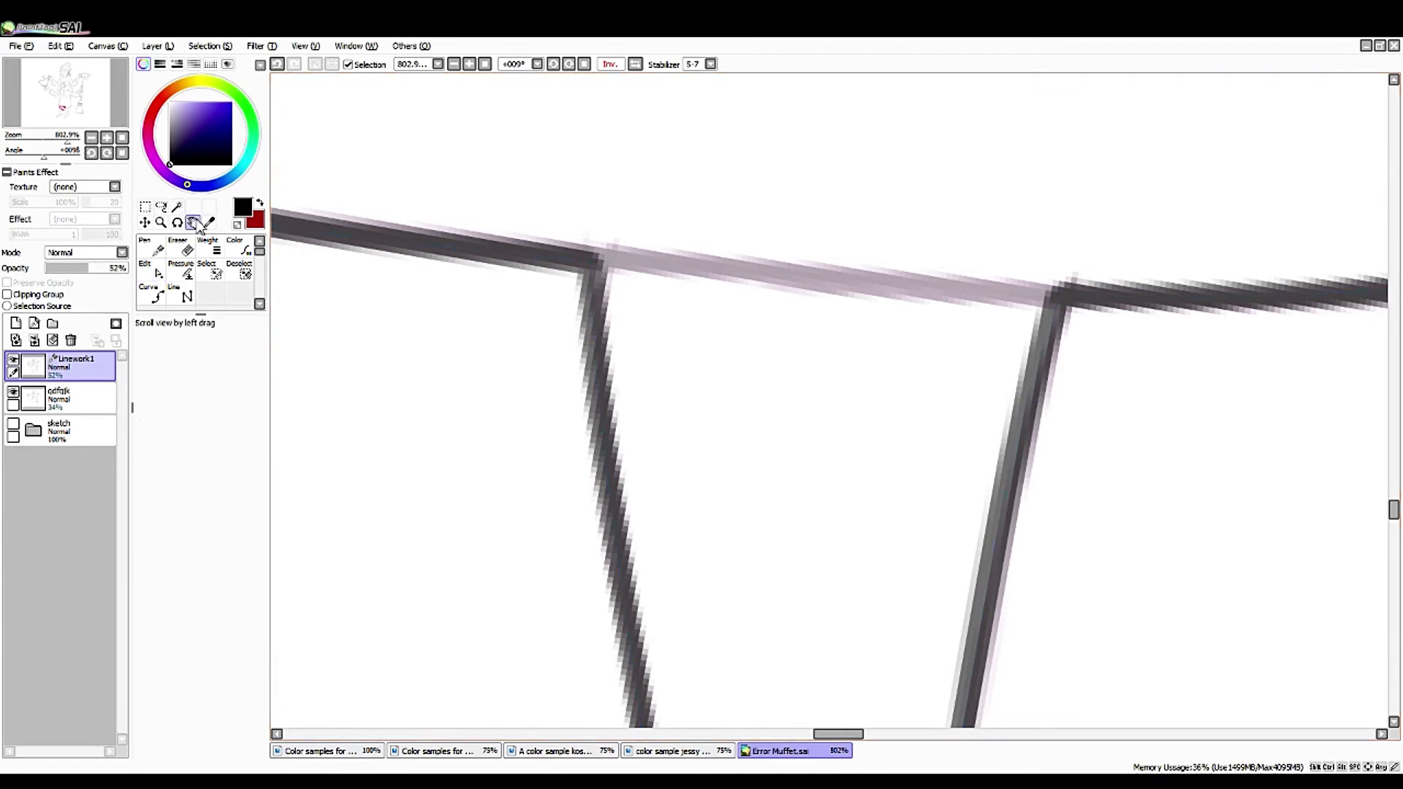
pyautogui.moveTo(618, 415); pyautogui.dragTo(1142, 459)
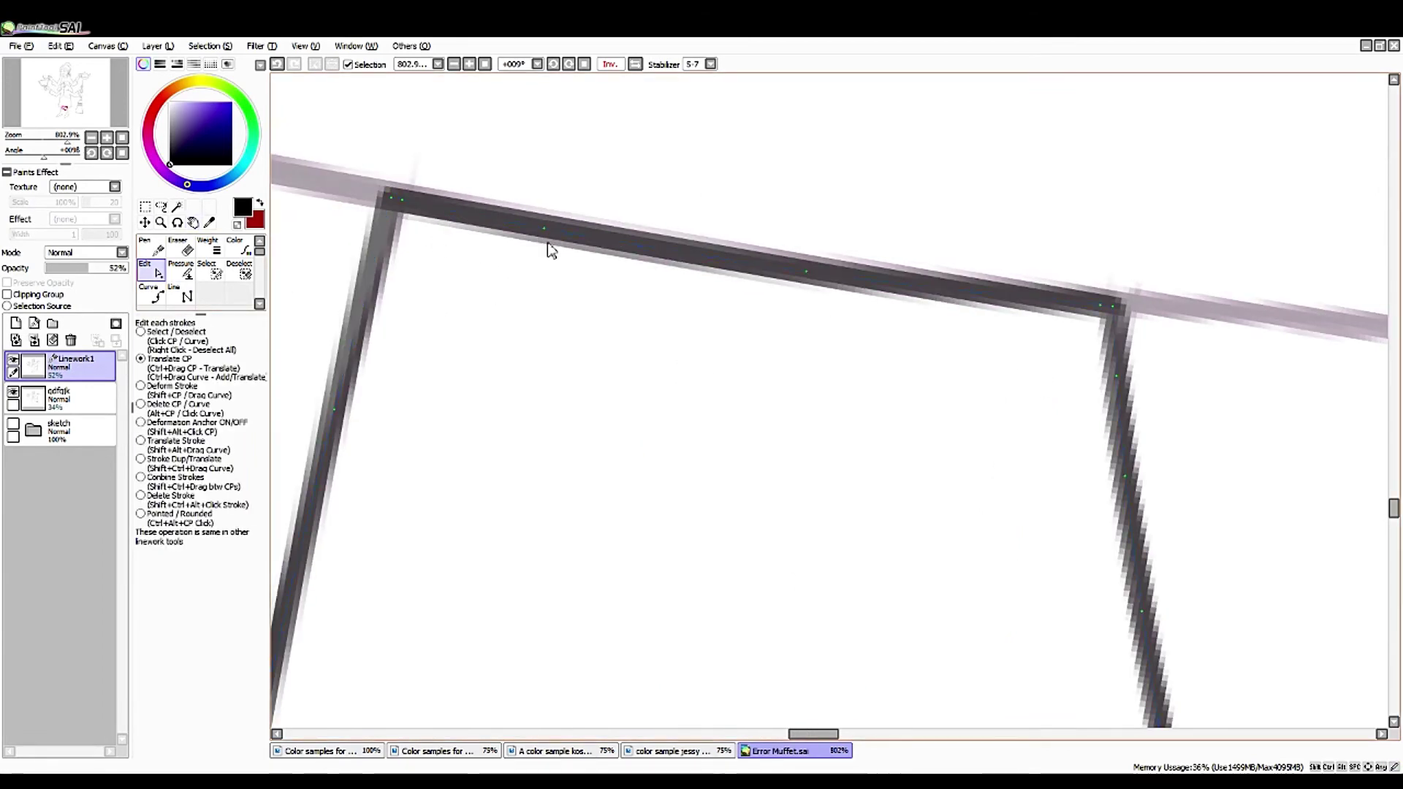
pyautogui.keyDown('ctrl'); pyautogui.click(1007, 299); pyautogui.keyUp('ctrl')
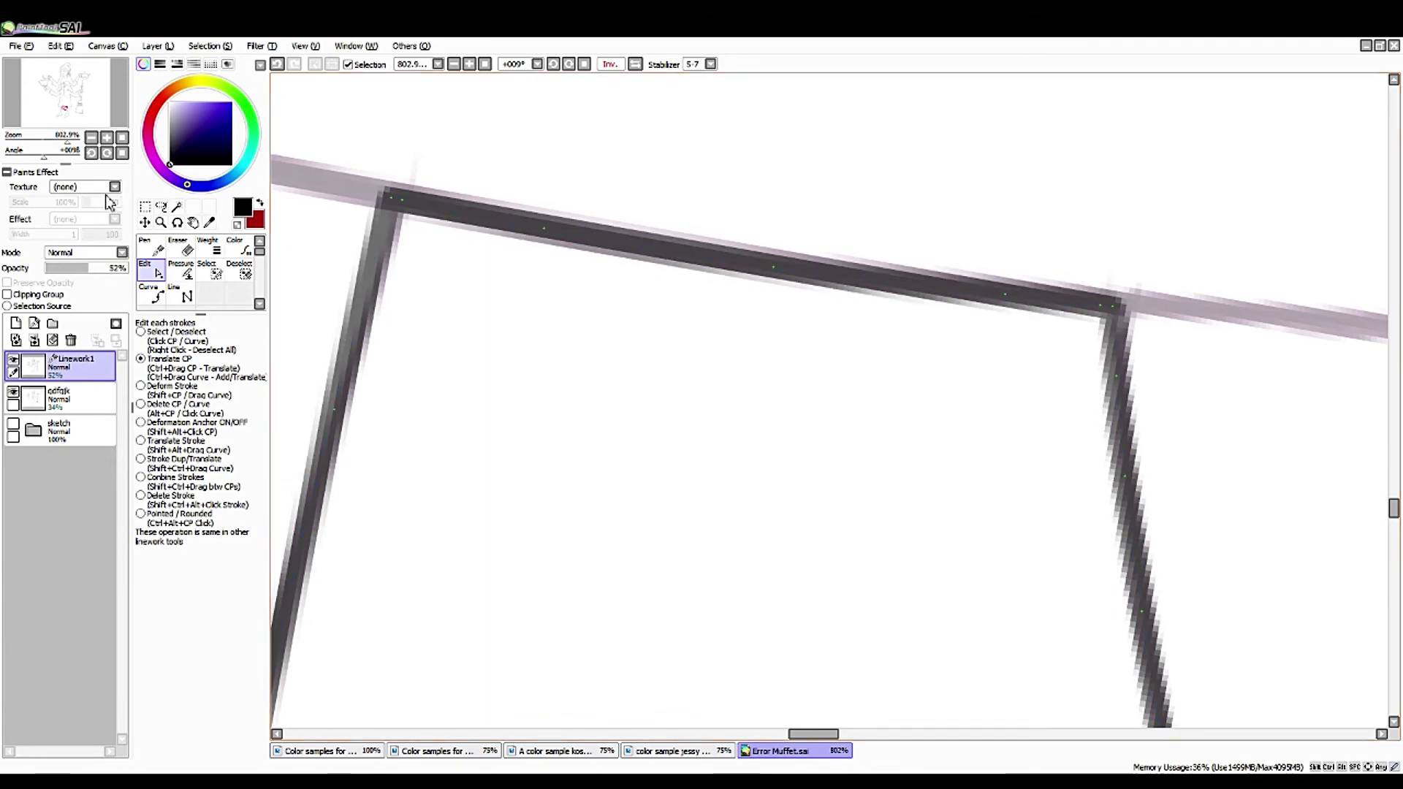
# - Ink the missing hem segment across the top of the first leg with the Curve tool at size 3 and refine its control points
pyautogui.click(151, 294)
pyautogui.hscroll(5, 654, 353)
pyautogui.click(627, 336)
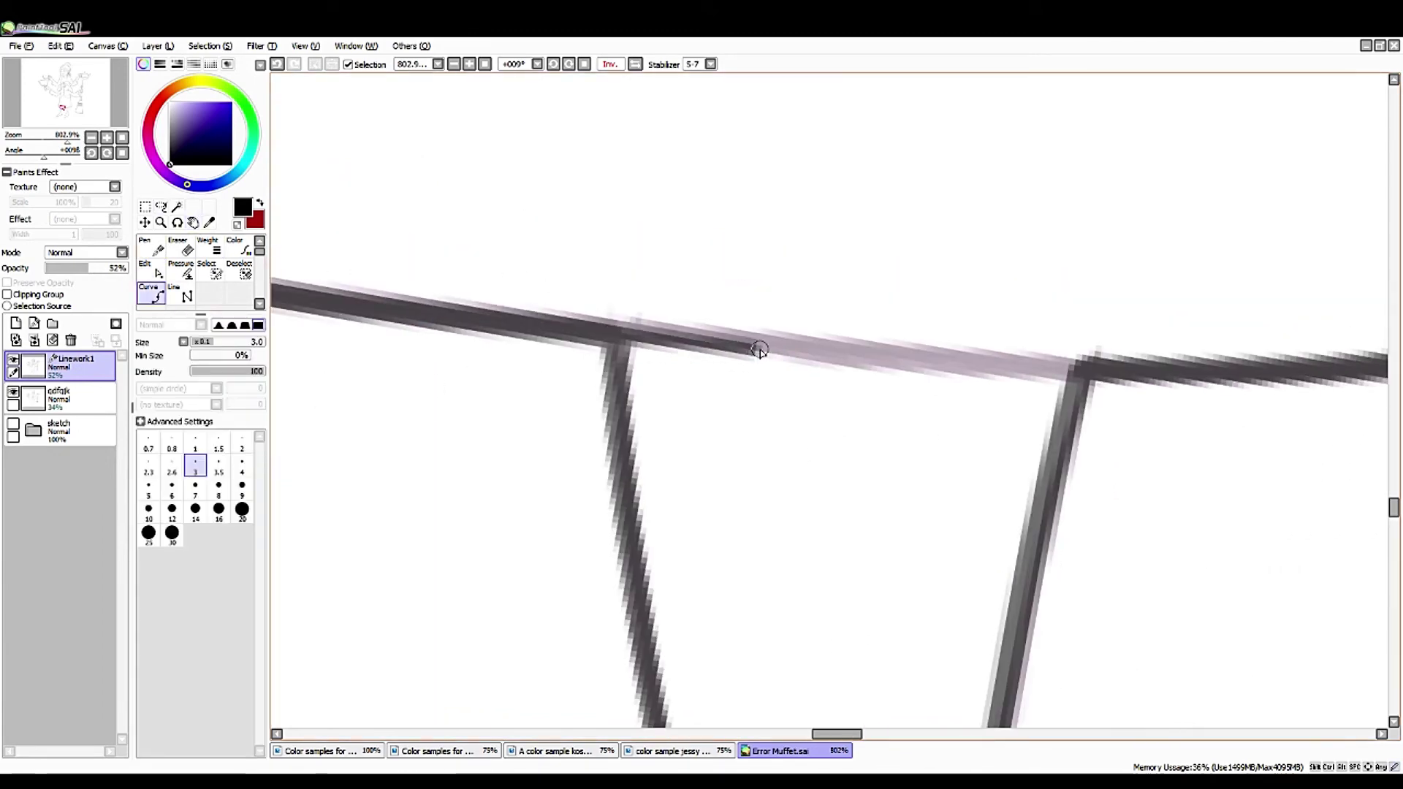
pyautogui.click(1094, 373)
pyautogui.press('e')
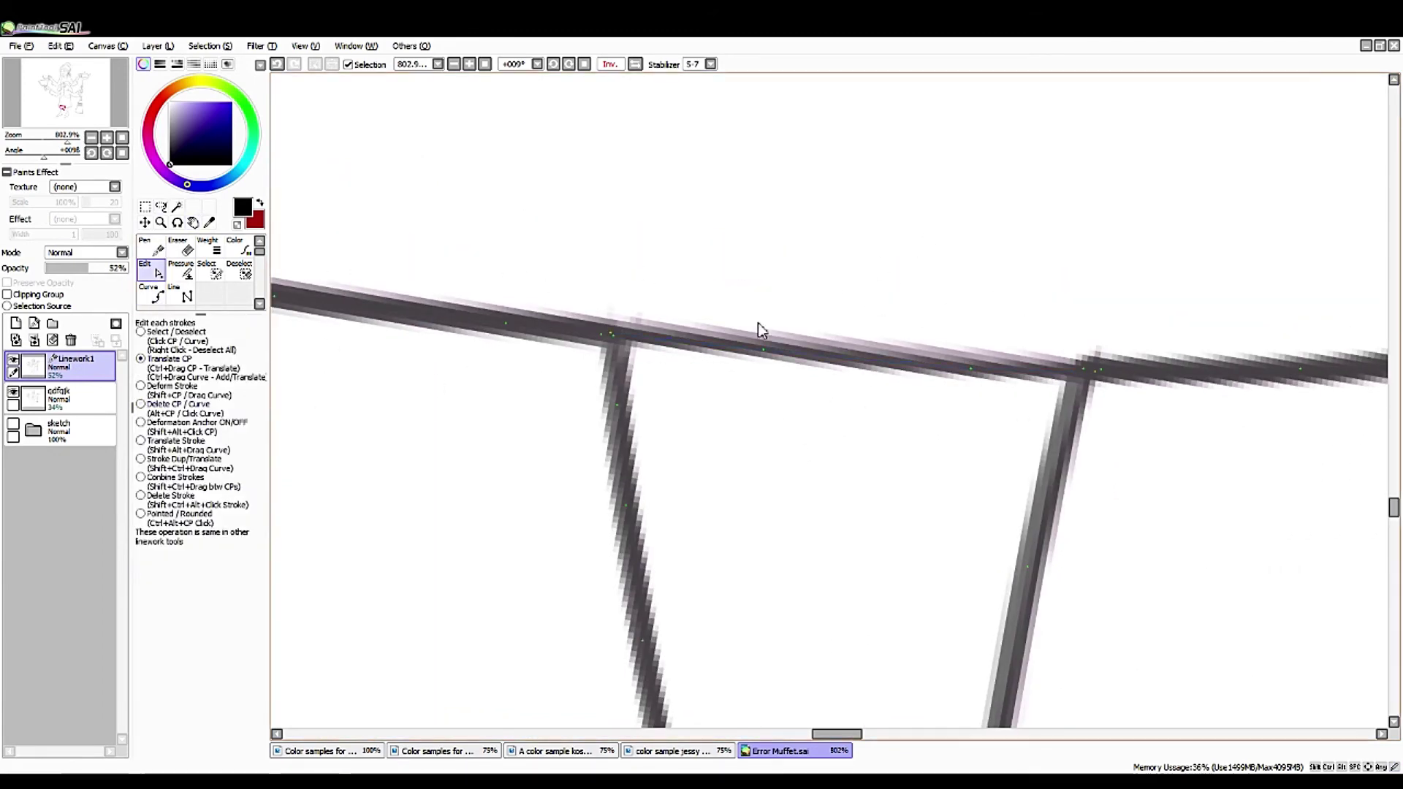
pyautogui.moveTo(73, 136); pyautogui.dragTo(64, 151)
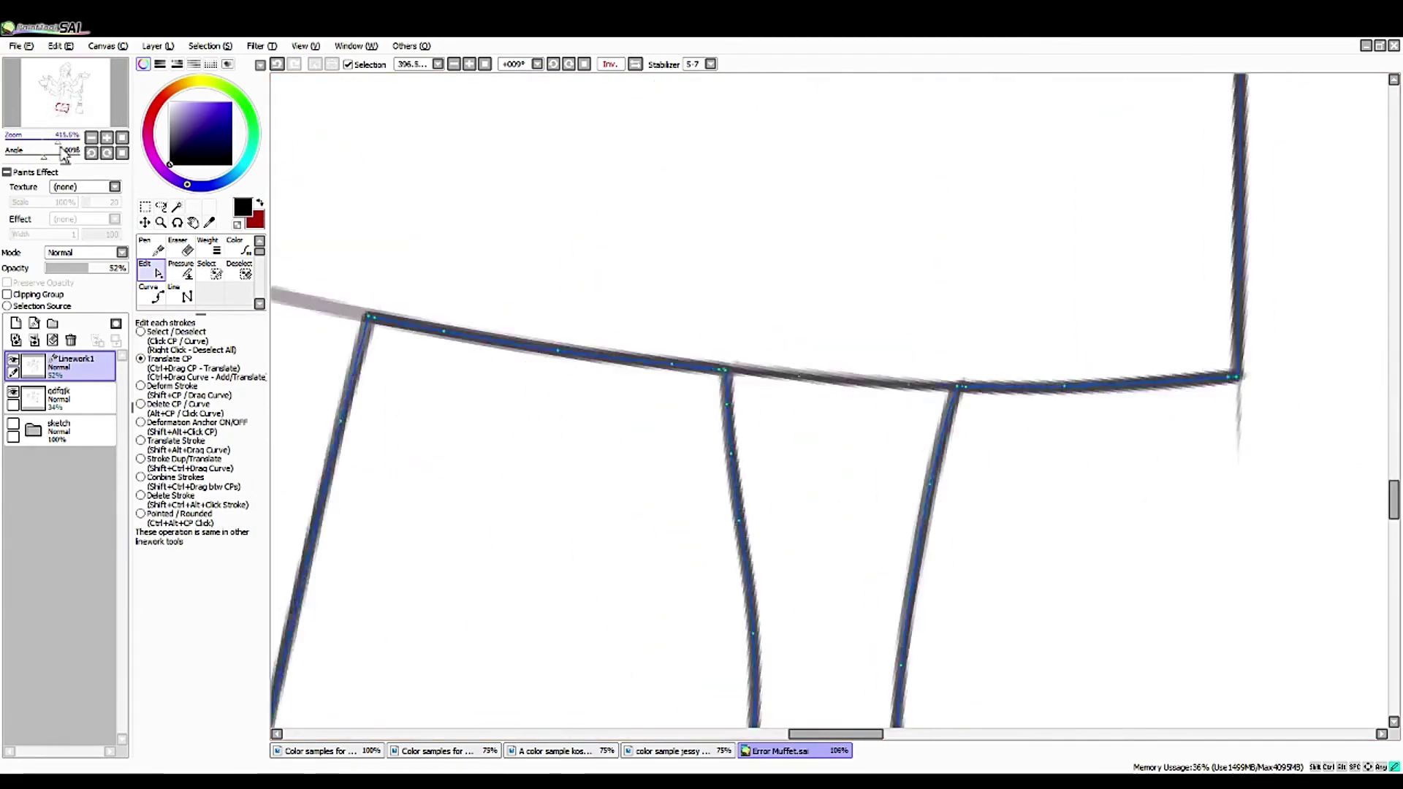
pyautogui.scroll(3, 64, 153)
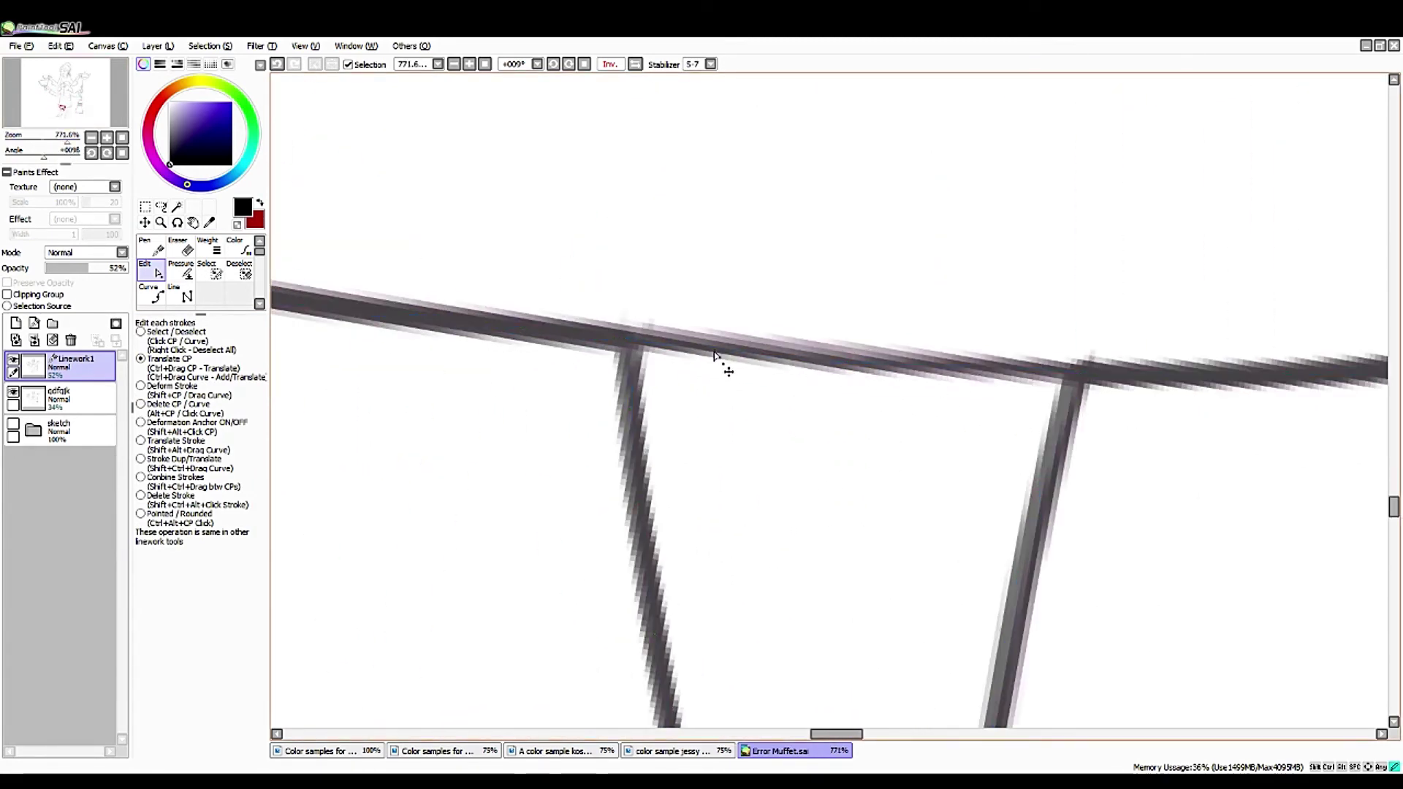
pyautogui.press('p')
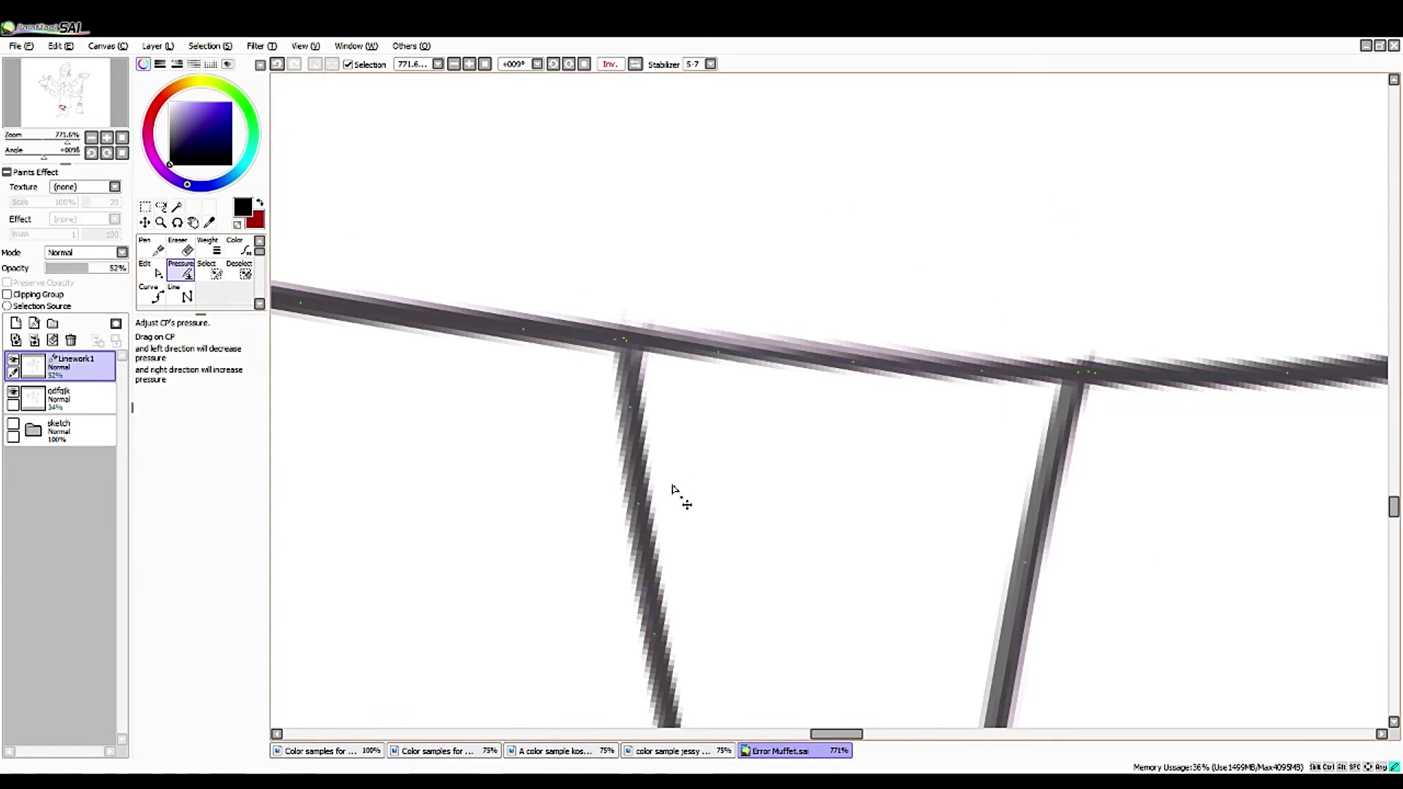
pyautogui.scroll(-3, 848, 208)
pyautogui.scroll(2, 639, 87)
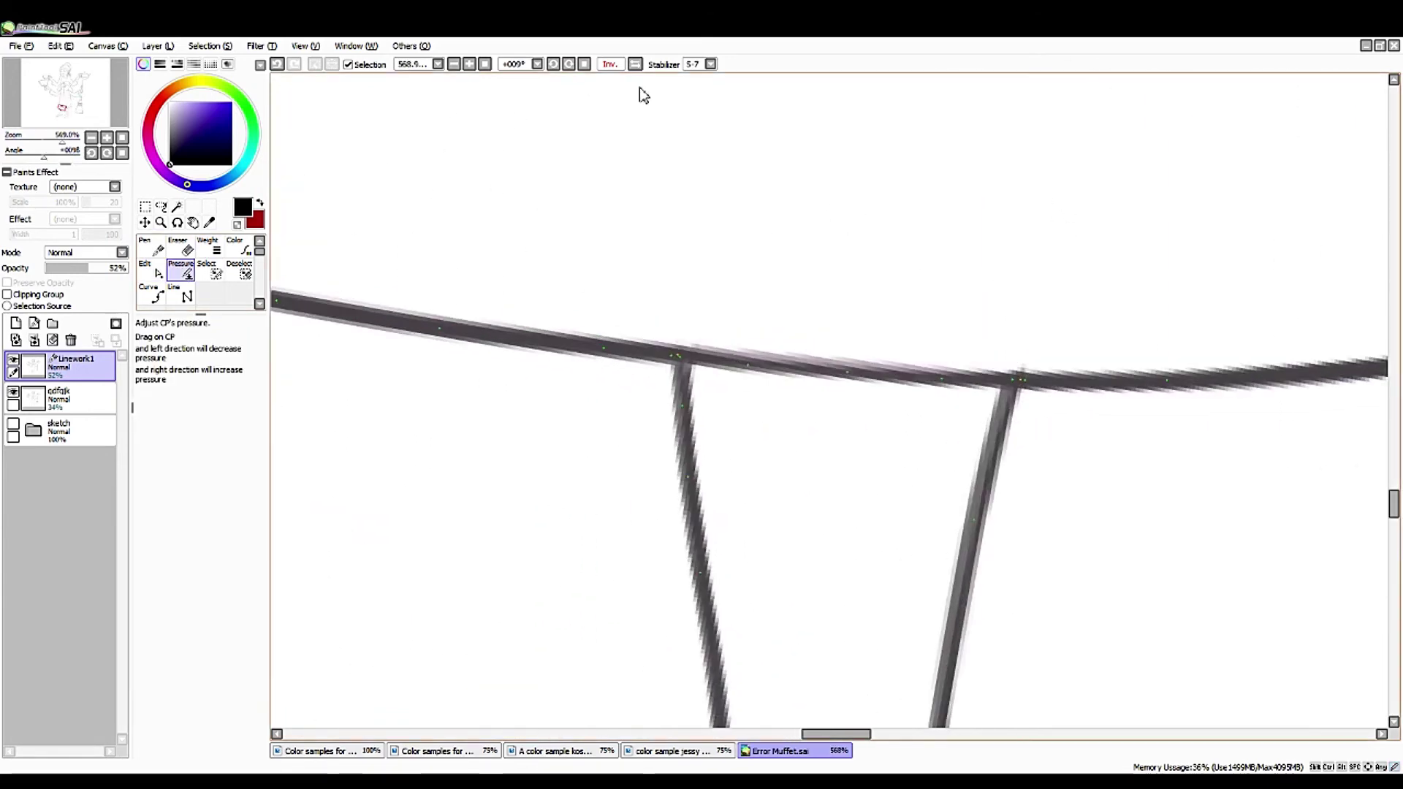
# - Smooth the curved upper edge of the second pointed shoe by moving its middle control point toward the toe
pyautogui.click(611, 64)
pyautogui.click(193, 223)
pyautogui.moveTo(307, 314); pyautogui.dragTo(489, 282)
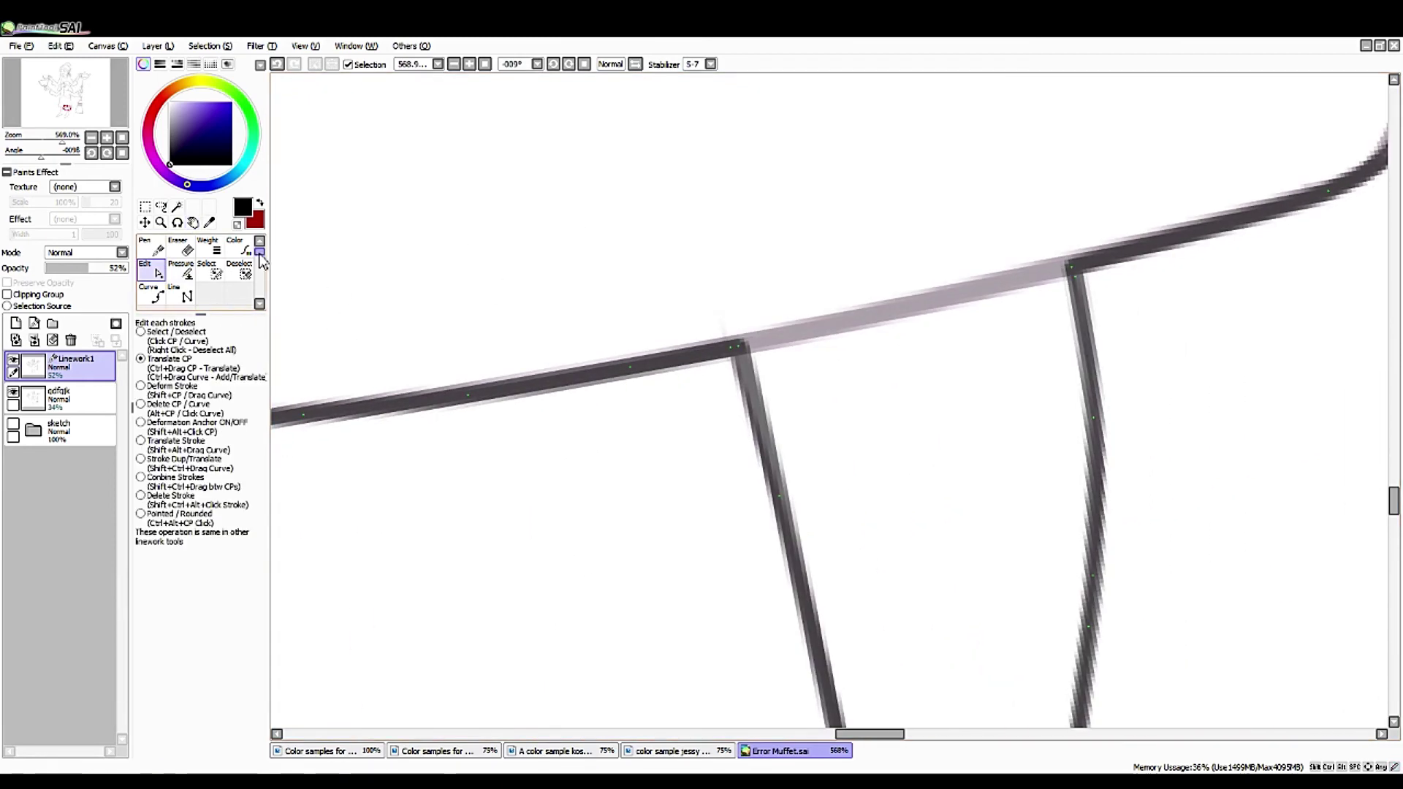
pyautogui.moveTo(540, 234); pyautogui.dragTo(585, 386)
pyautogui.moveTo(630, 226); pyautogui.dragTo(848, 285)
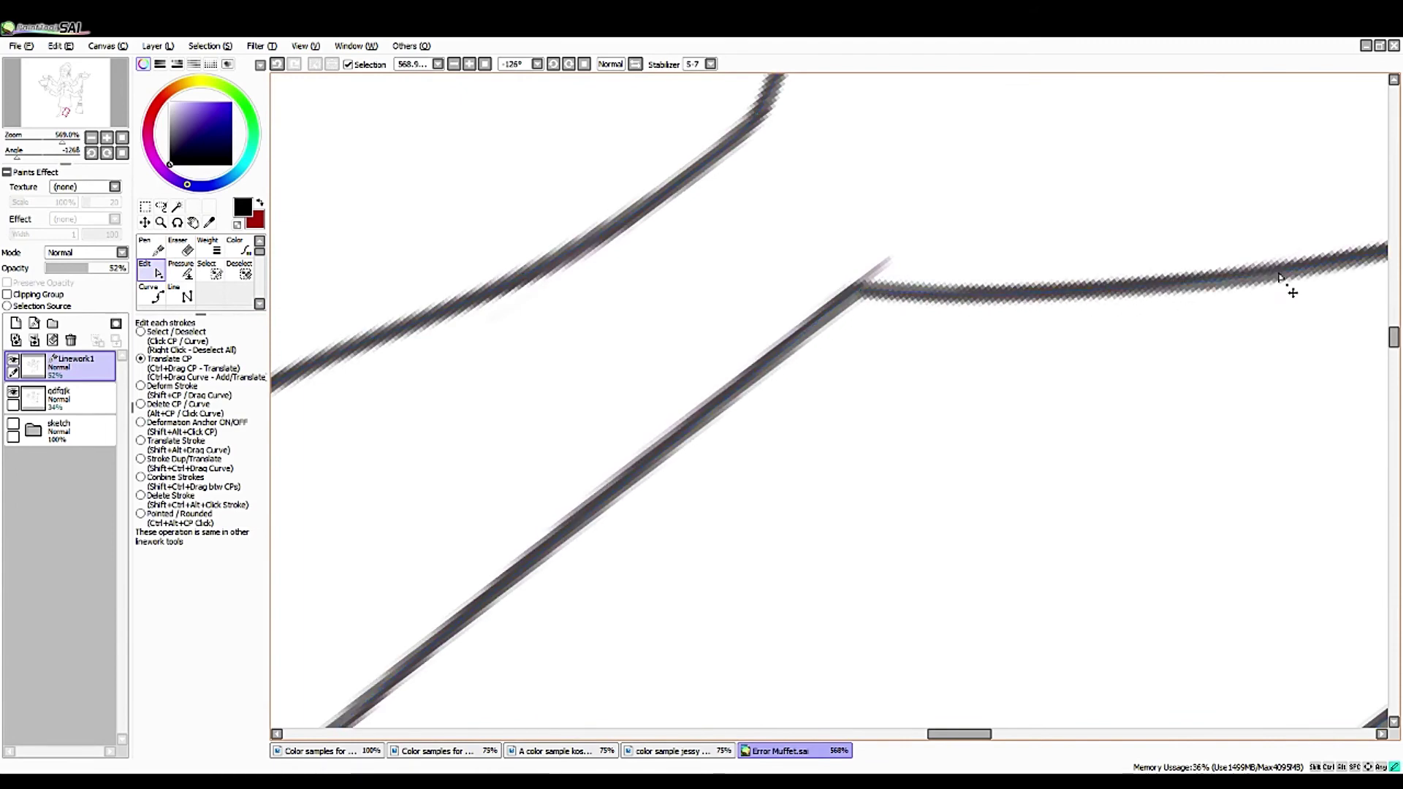
pyautogui.moveTo(826, 267); pyautogui.dragTo(547, 430)
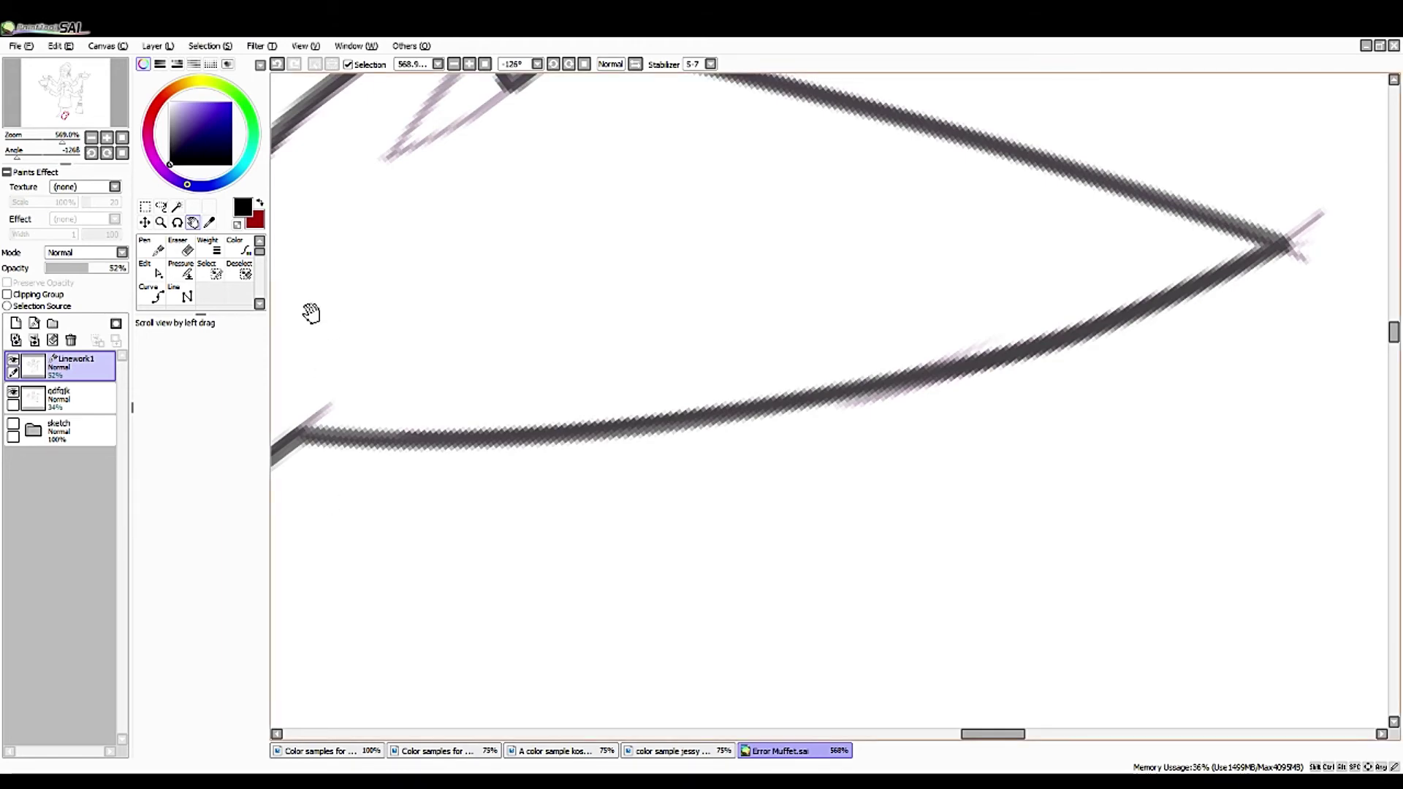
pyautogui.press('space')
pyautogui.moveTo(84, 161); pyautogui.dragTo(187, 189)
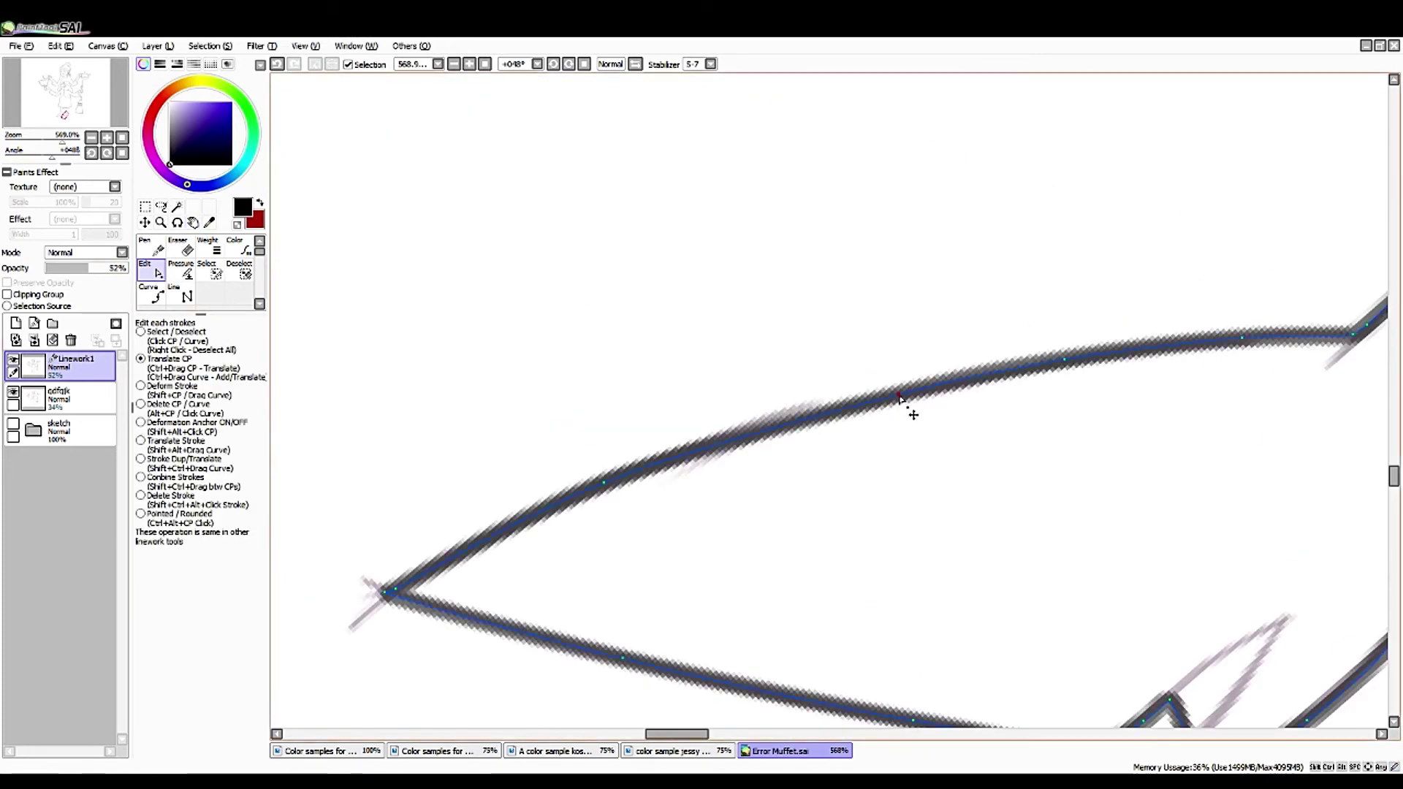
pyautogui.moveTo(899, 395); pyautogui.dragTo(857, 401)
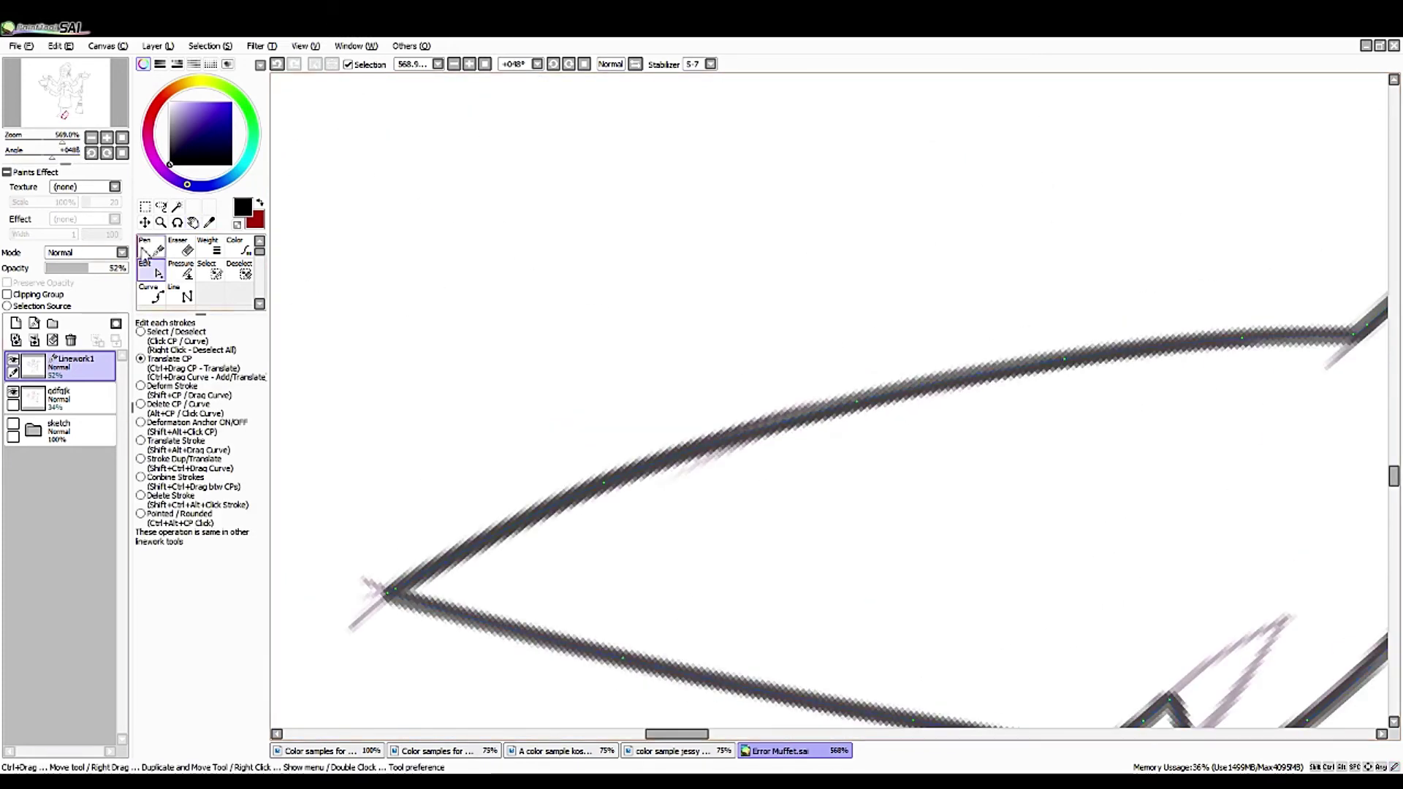
# - Straighten the heel section of the second shoe's sole beside the notch and sharpen its corner by moving control points
pyautogui.moveTo(401, 611); pyautogui.dragTo(312, 297)
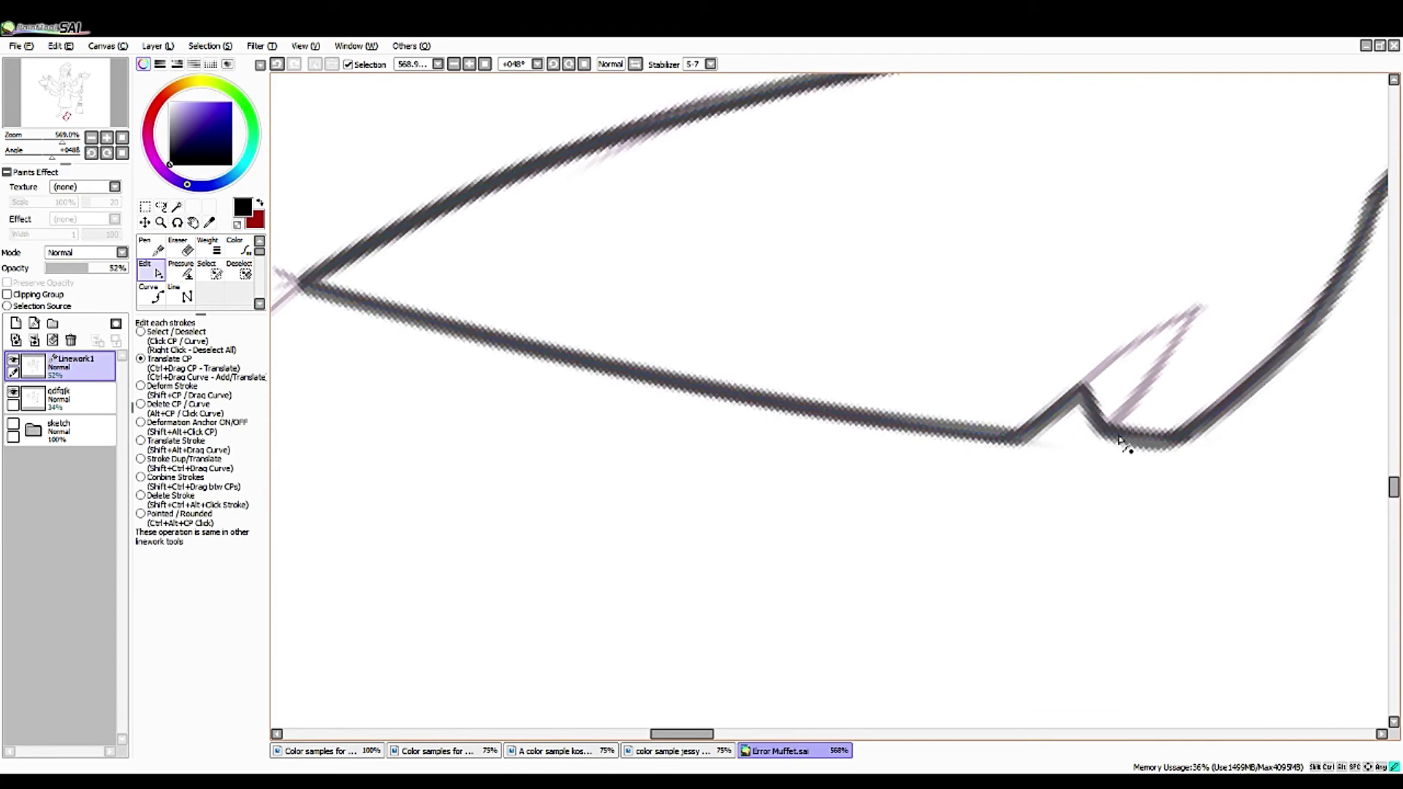
pyautogui.moveTo(1302, 335); pyautogui.dragTo(1278, 326)
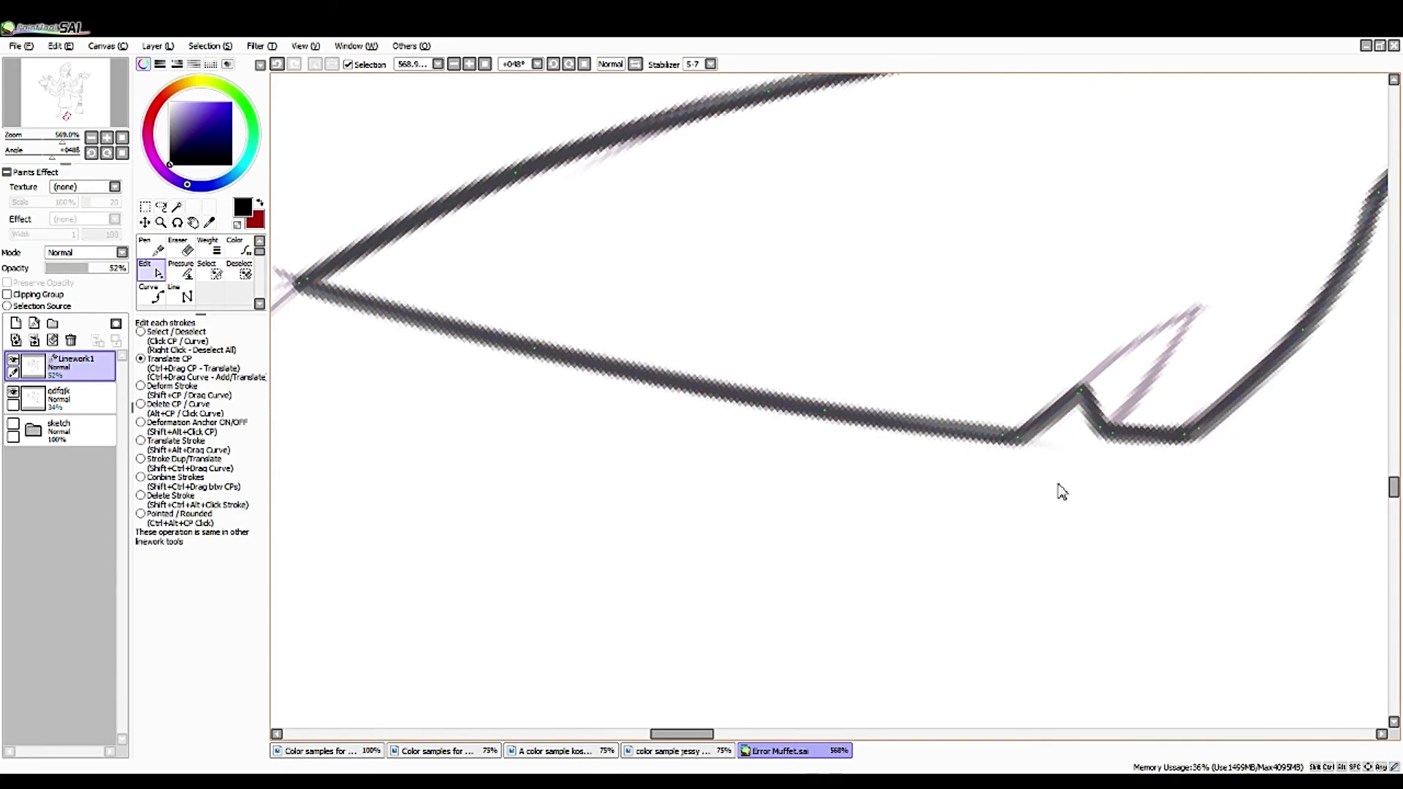
pyautogui.click(122, 153)
pyautogui.scroll(3, 583, 307)
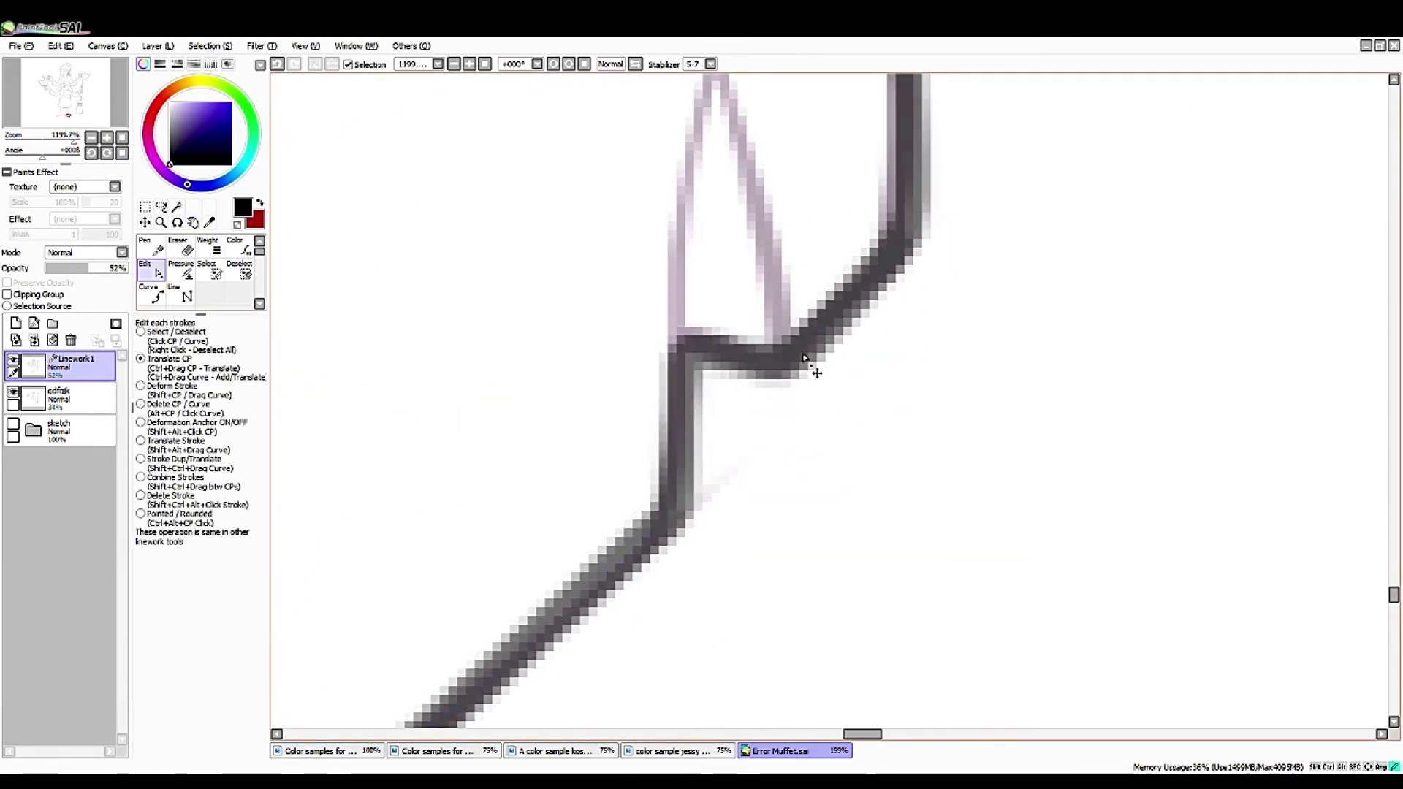
pyautogui.scroll(-10, 44, 117)
pyautogui.scroll(8, 44, 117)
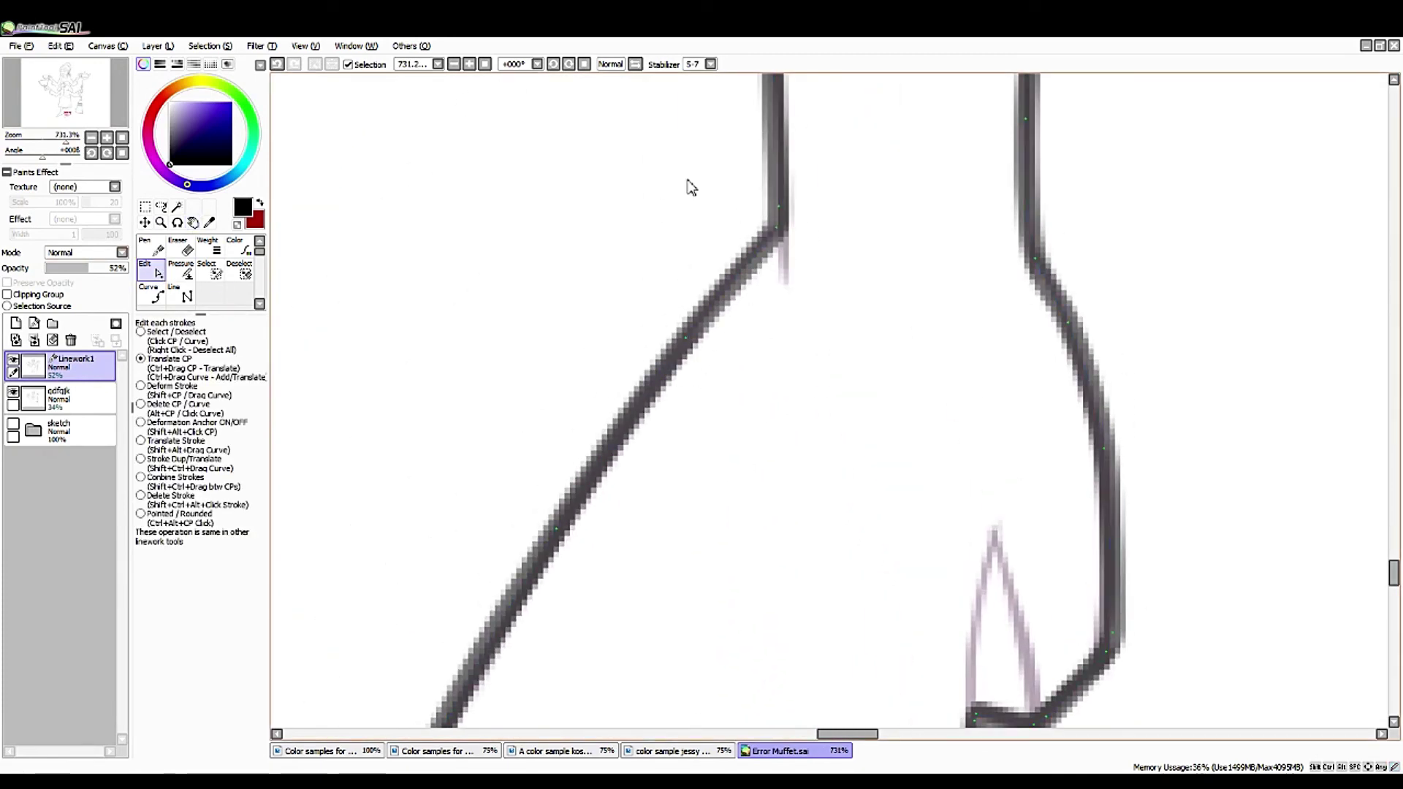
# - Smooth the second leg's back outline above the ankle by adding and moving control points
pyautogui.moveTo(691, 187); pyautogui.dragTo(656, 401)
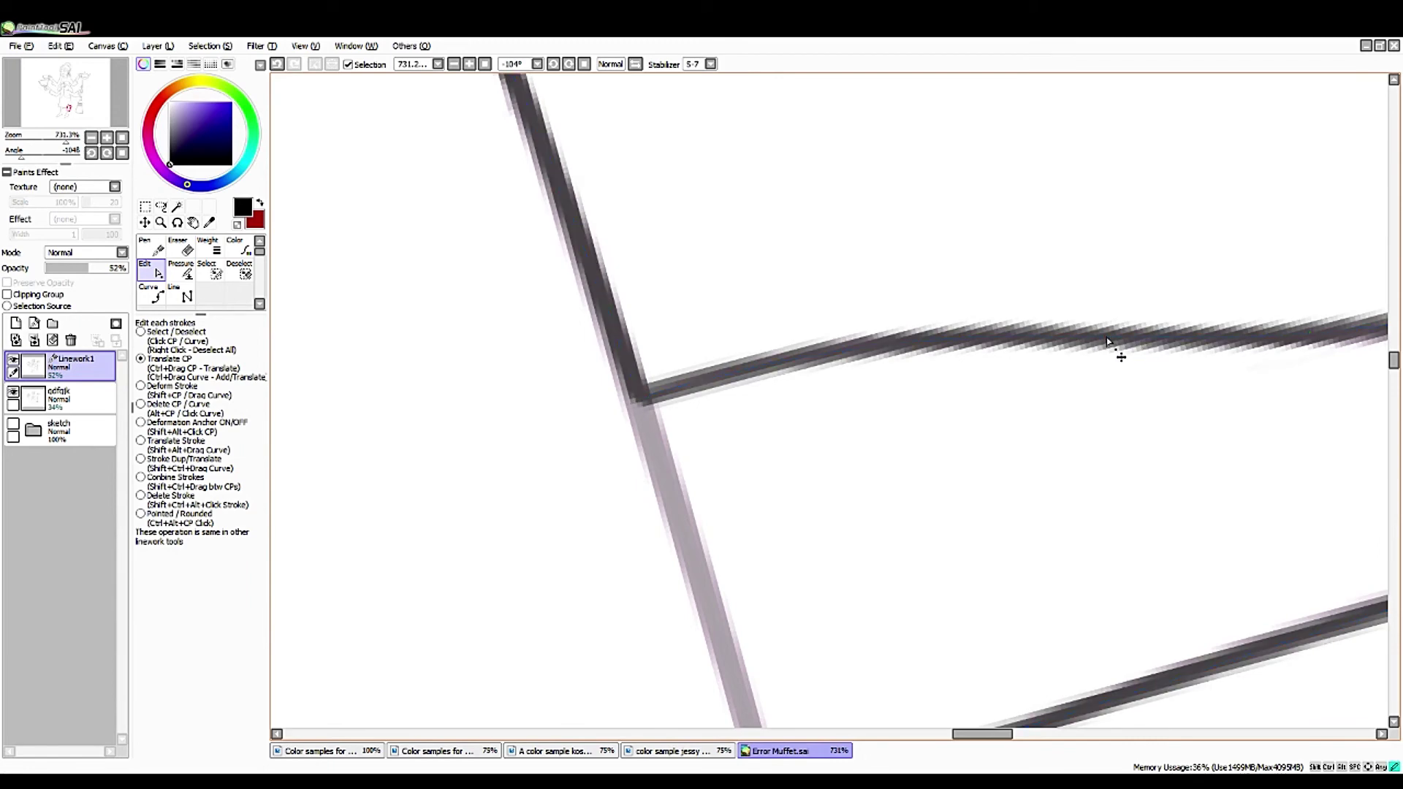
pyautogui.moveTo(1107, 341); pyautogui.dragTo(893, 370)
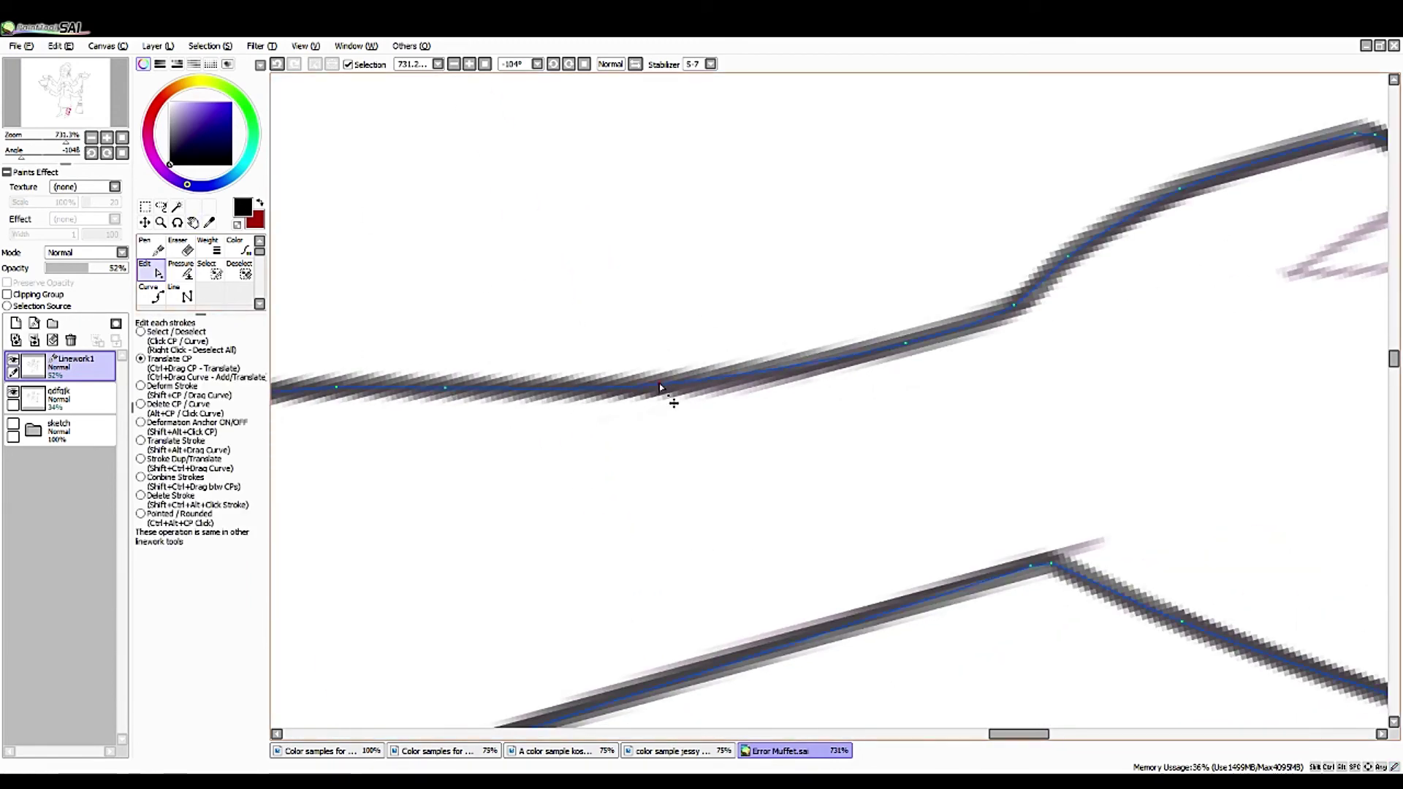
pyautogui.keyDown('ctrl'); pyautogui.click(583, 386); pyautogui.keyUp('ctrl')
pyautogui.keyDown('ctrl'); pyautogui.click(758, 373); pyautogui.keyUp('ctrl')
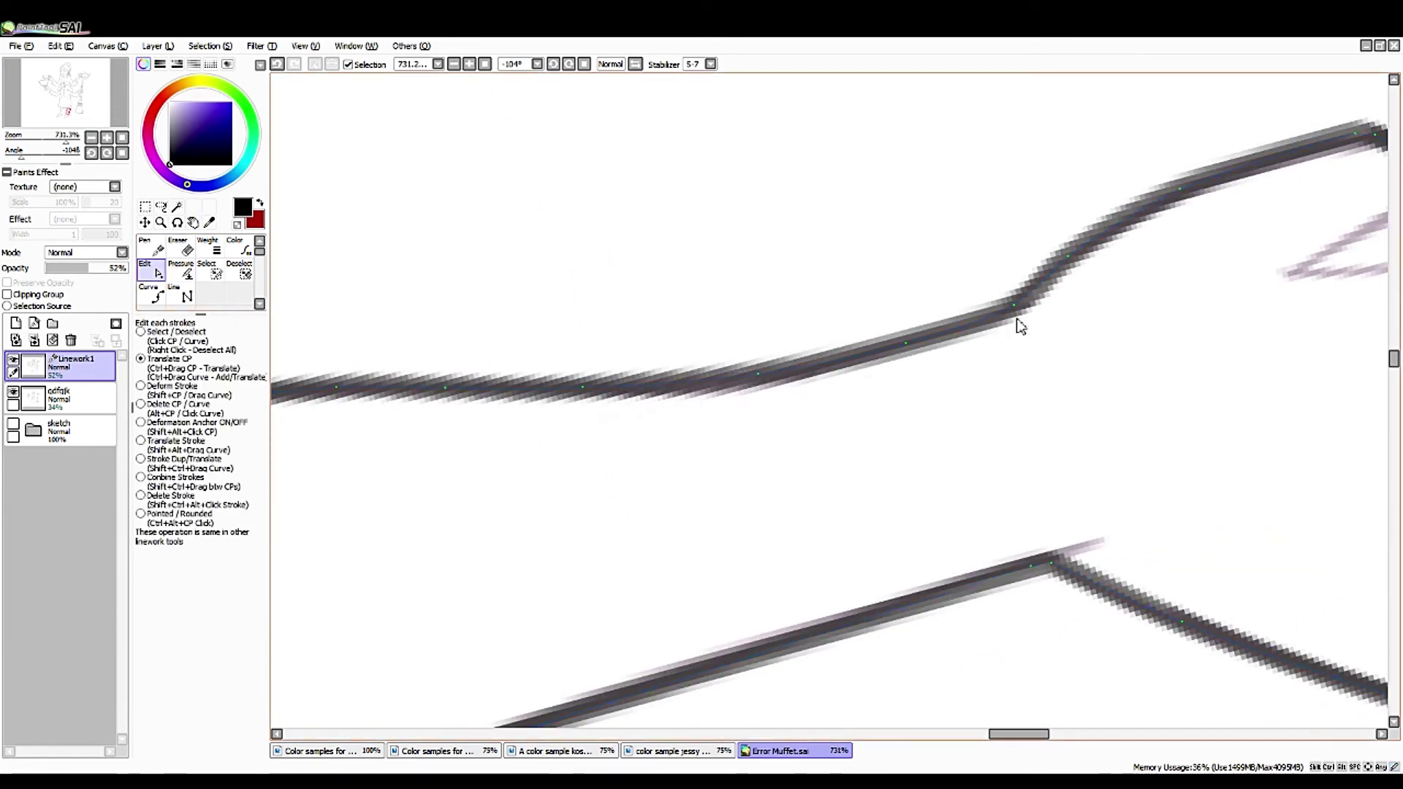
# - Ink the narrow triangle above the second shoe's sole notch with the Pen tool at size 4
pyautogui.press('n')
pyautogui.moveTo(771, 383); pyautogui.dragTo(458, 414)
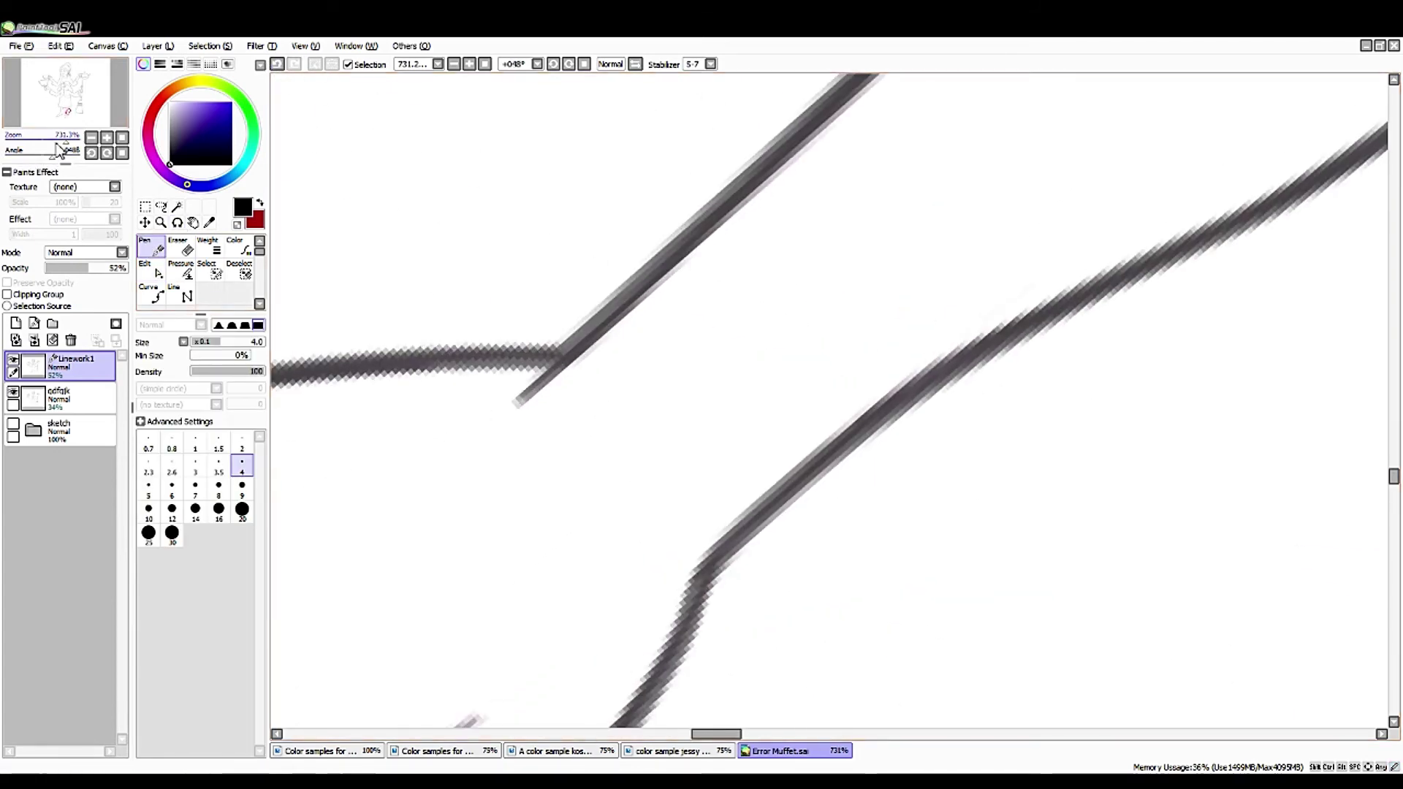
pyautogui.moveTo(59, 150); pyautogui.dragTo(49, 150)
pyautogui.moveTo(439, 410); pyautogui.dragTo(661, 300)
pyautogui.press('e')
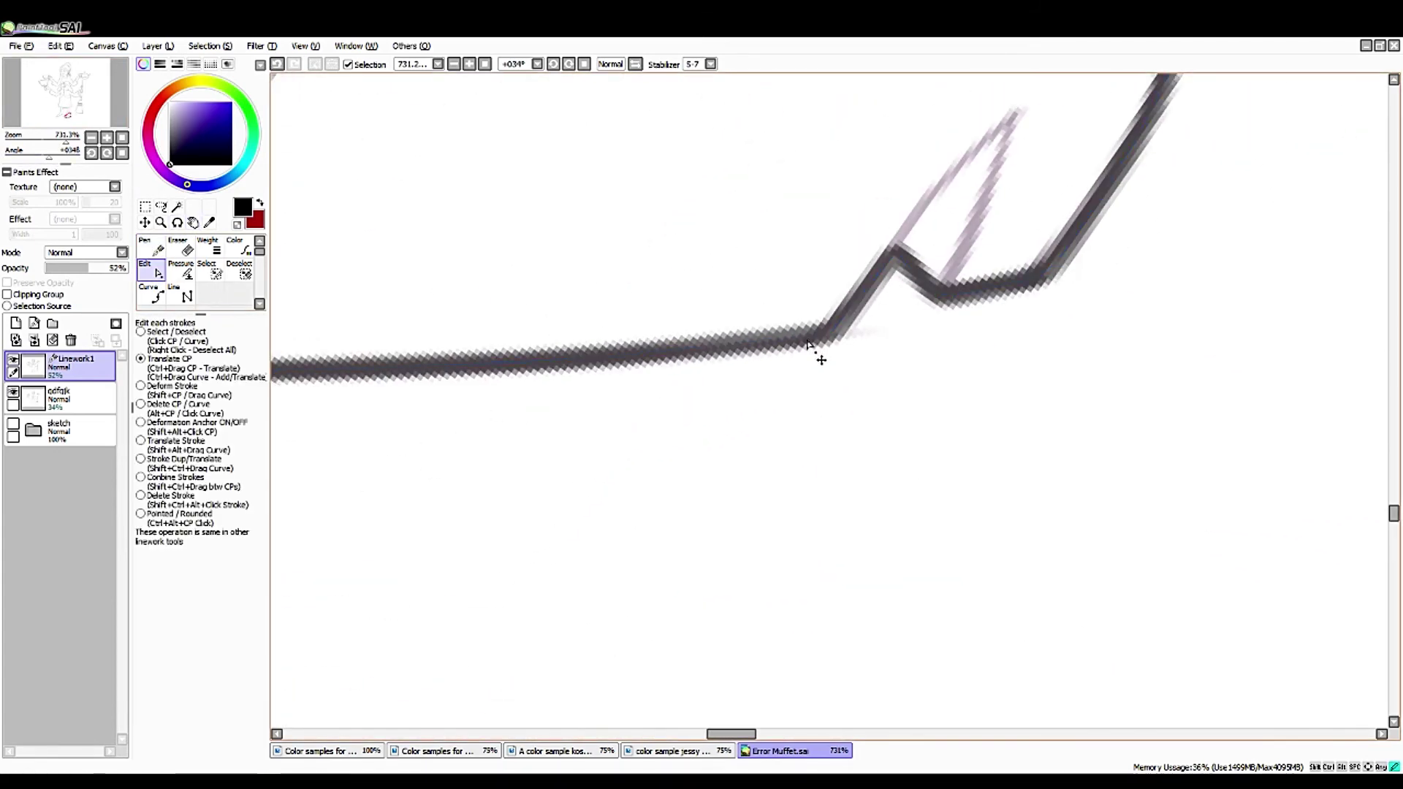
pyautogui.press('n')
pyautogui.moveTo(1011, 113); pyautogui.dragTo(901, 244)
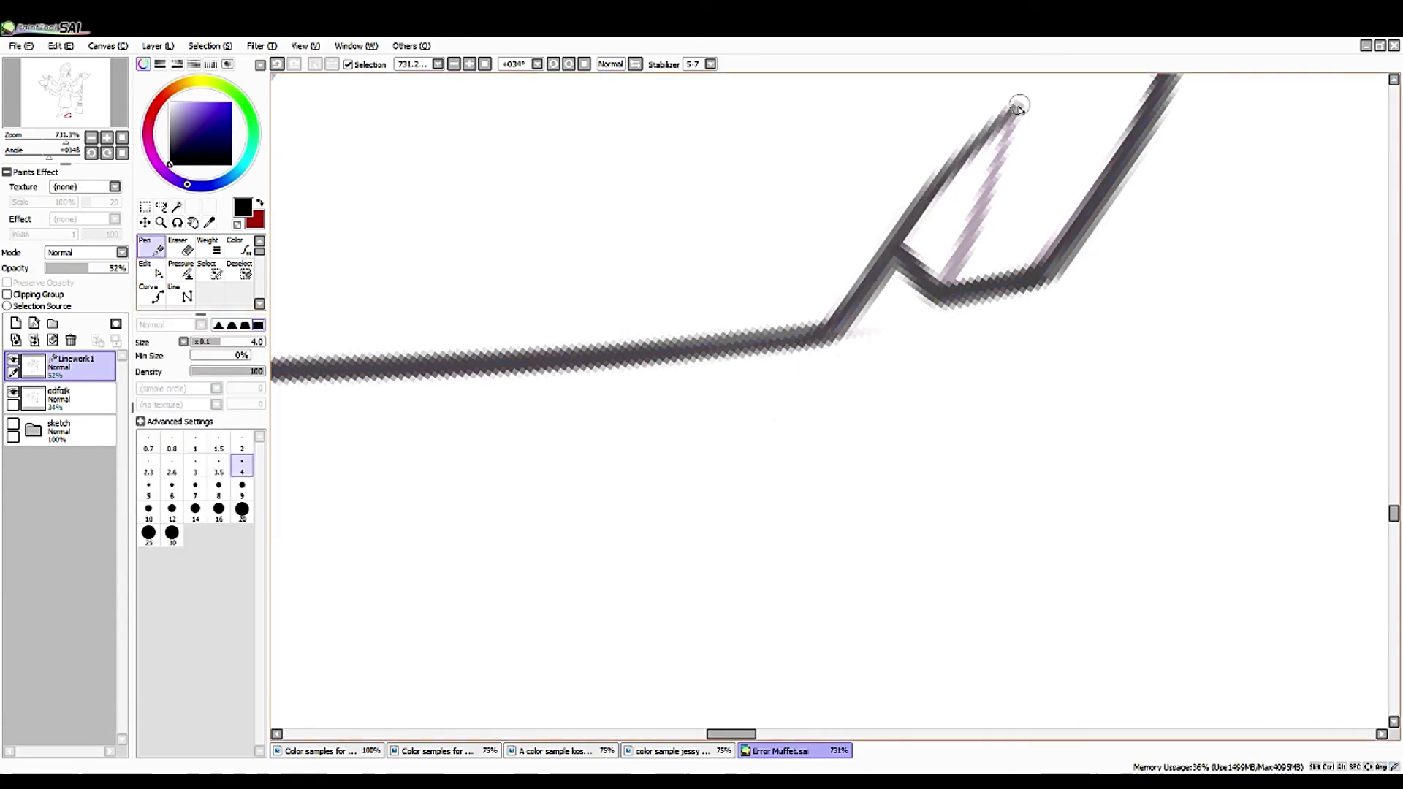
# - Ink the missing hem segment across the top of the second leg with the Curve tool at size 3
pyautogui.moveTo(64, 137)
pyautogui.mouseDown()
pyautogui.moveTo(32, 137)
pyautogui.moveTo(69, 138)
pyautogui.moveTo(55, 161)
pyautogui.moveTo(70, 150)
pyautogui.mouseUp()
pyautogui.click(151, 293)
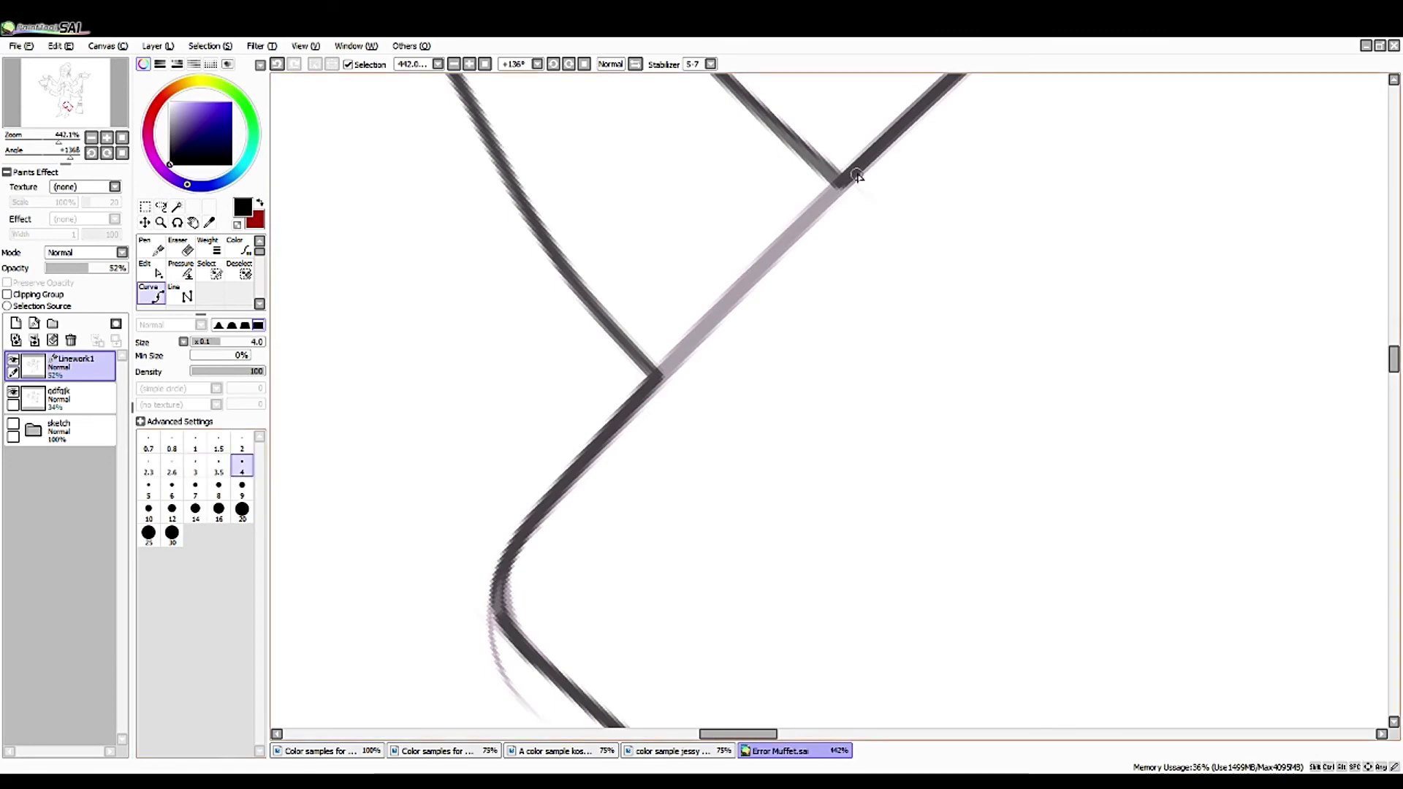
pyautogui.click(685, 359)
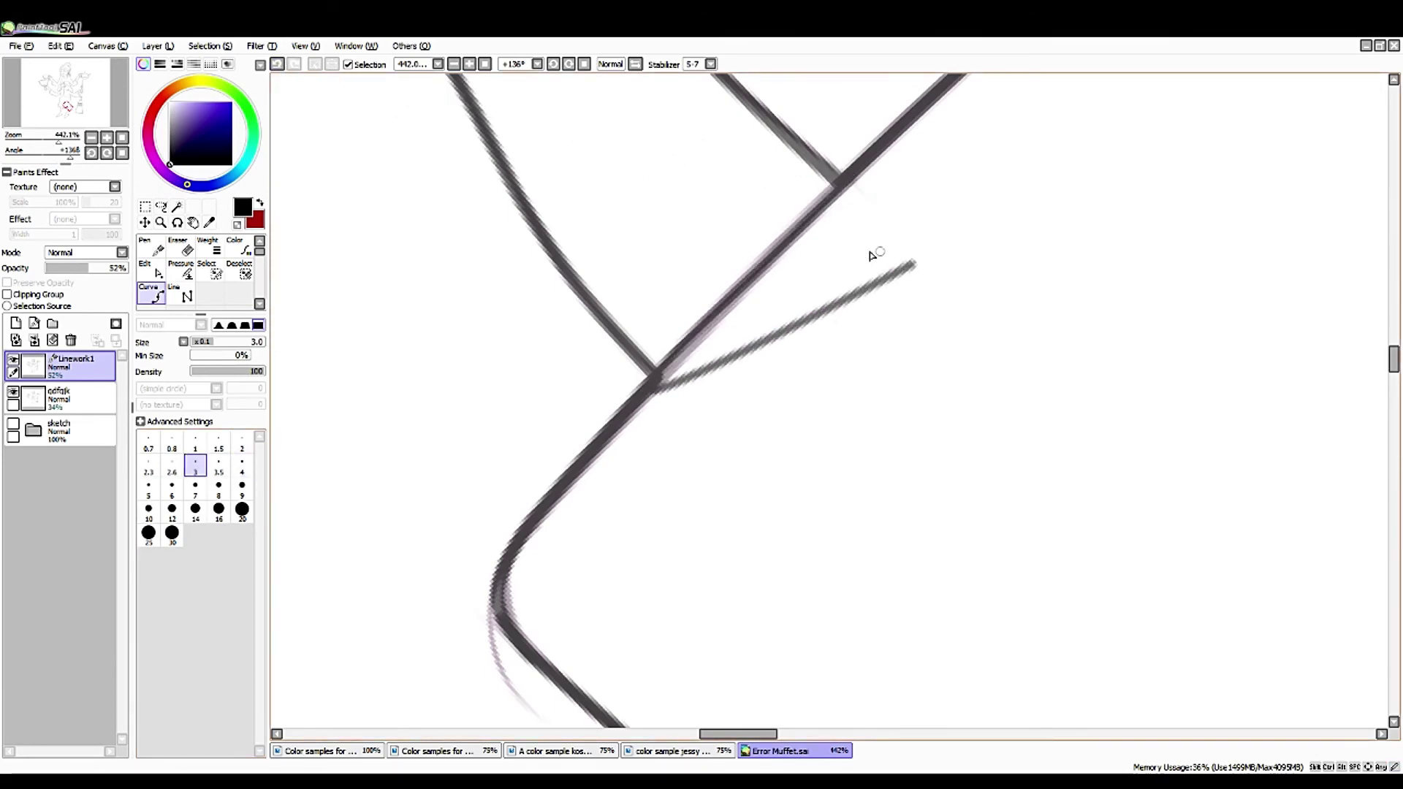
# - Remove the stray stroke beside the second leg's hem segment and smooth that segment into the neighbouring hem lines with its control points
pyautogui.press('e')
pyautogui.keyDown('alt'); pyautogui.click(539, 345); pyautogui.keyUp('alt')
pyautogui.press('End')
pyautogui.moveTo(455, 340); pyautogui.dragTo(921, 358)
pyautogui.keyDown('alt'); pyautogui.click(919, 354); pyautogui.keyUp('alt')
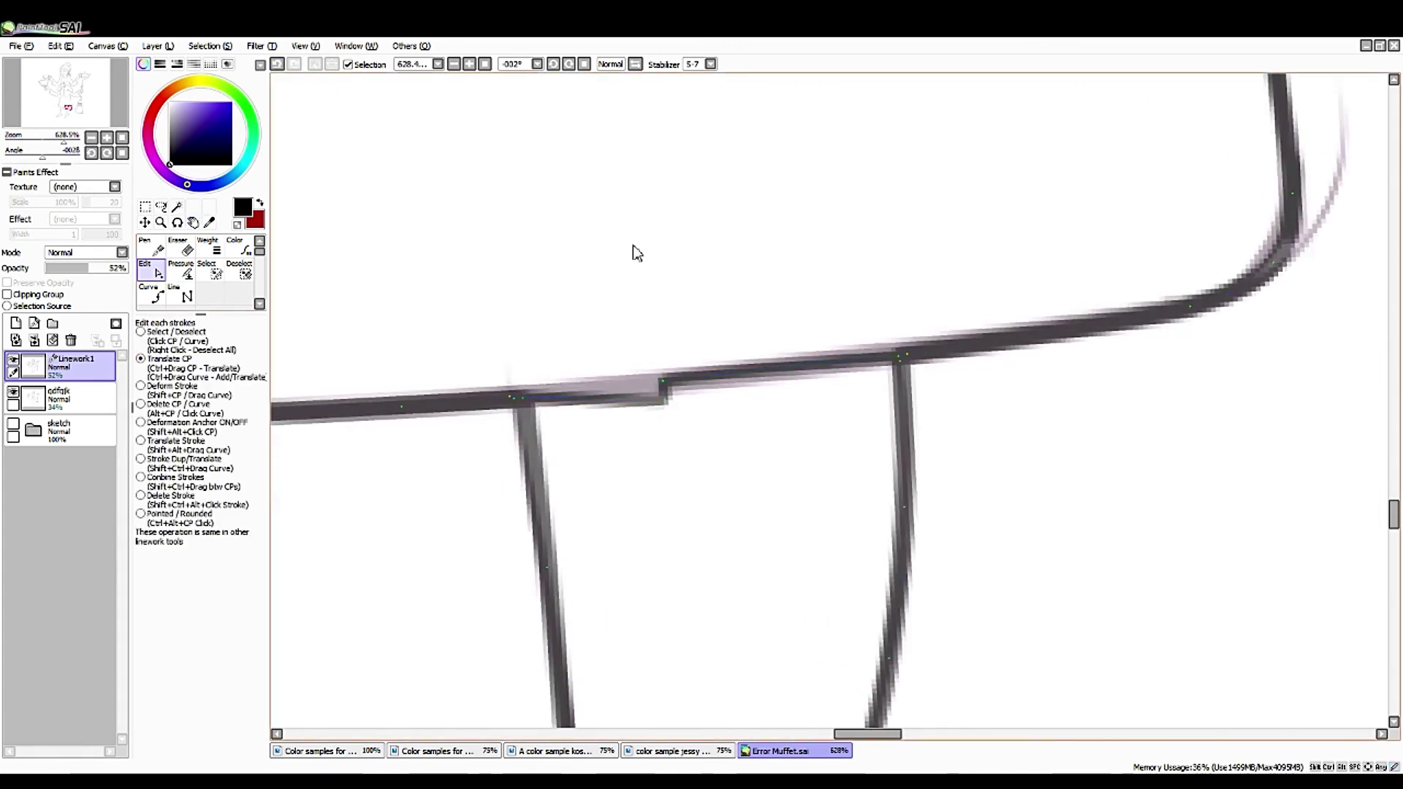
pyautogui.scroll(-5, 690, 385)
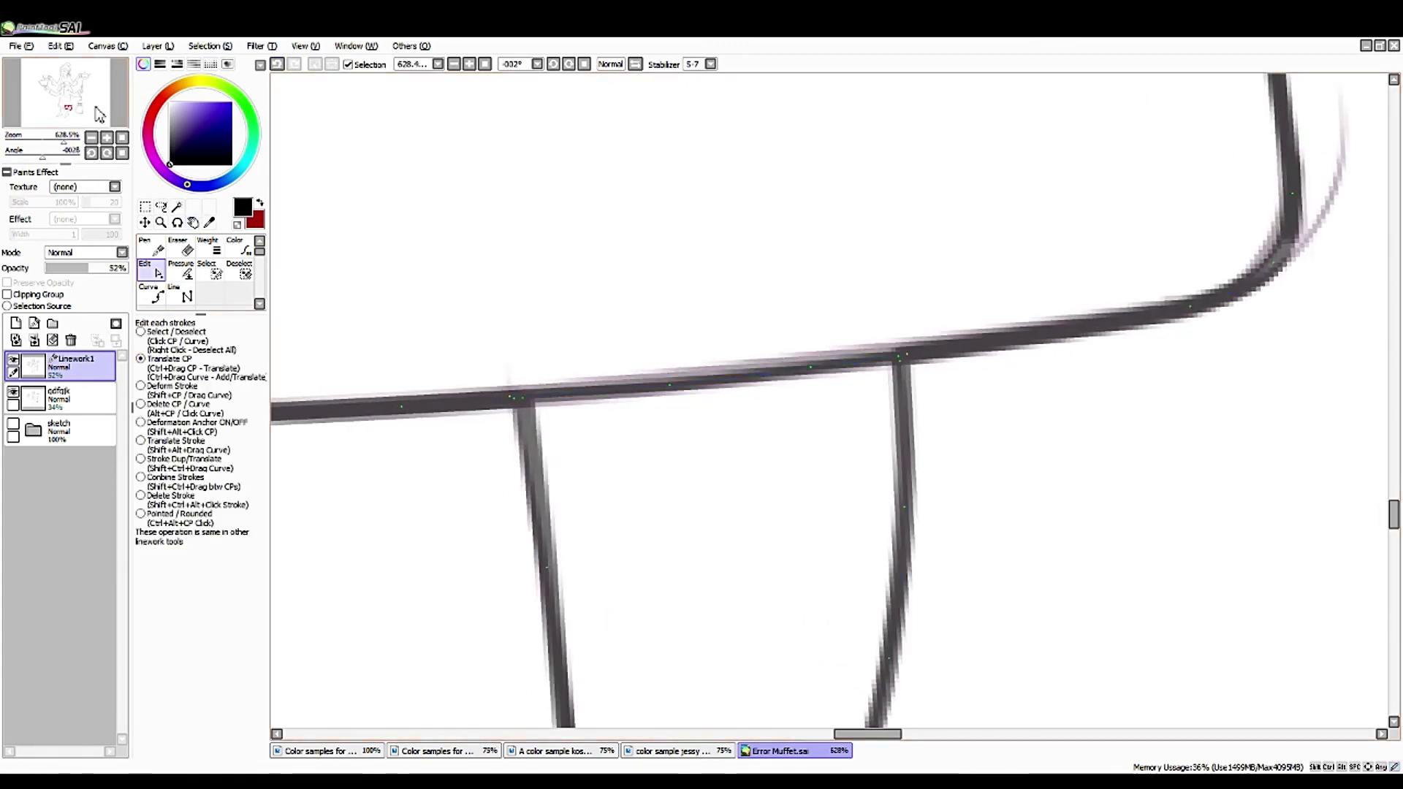
pyautogui.scroll(3, 87, 116)
# - Ink the lower part of the torso's side line, up from the waist-level sleeve corner, with the Pen tool at size 4
pyautogui.moveTo(88, 116); pyautogui.dragTo(63, 91)
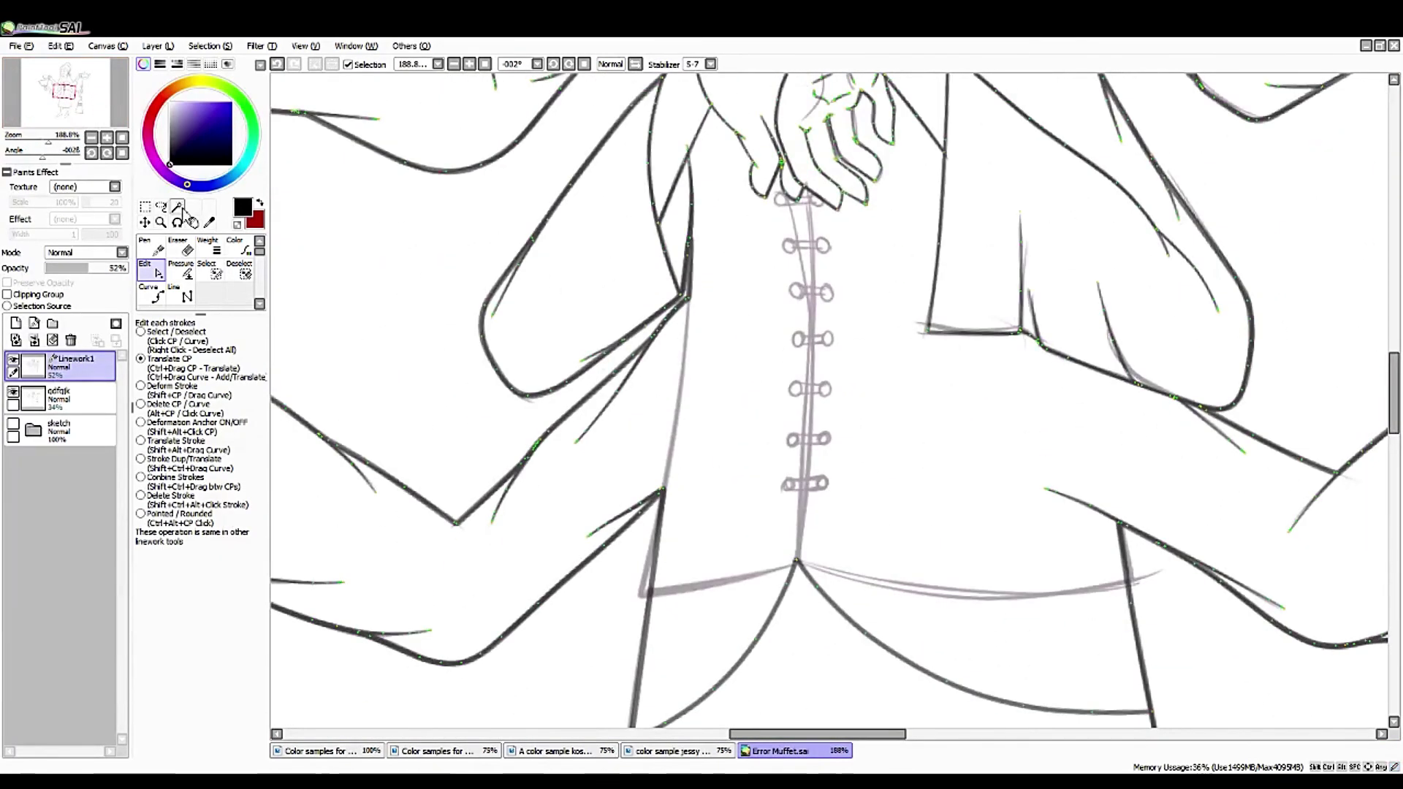
pyautogui.moveTo(48, 141)
pyautogui.mouseDown()
pyautogui.moveTo(95, 143)
pyautogui.moveTo(15, 157)
pyautogui.mouseUp()
pyautogui.click(151, 249)
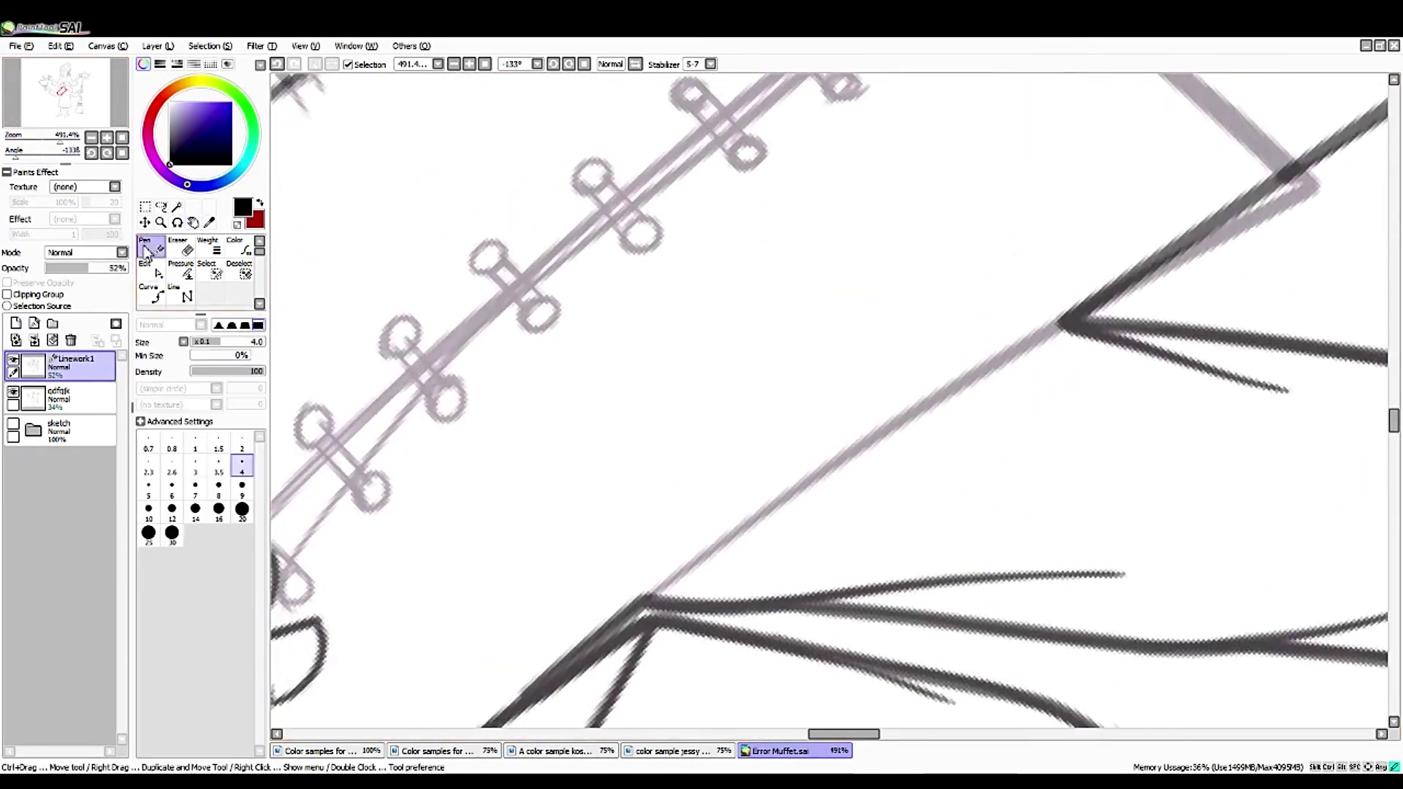
pyautogui.moveTo(1062, 311); pyautogui.dragTo(695, 564)
pyautogui.hotkey('ctrl', 'z')
pyautogui.moveTo(822, 482)
pyautogui.mouseDown()
pyautogui.moveTo(1147, 257)
pyautogui.moveTo(1086, 298)
pyautogui.mouseUp()
pyautogui.hotkey('ctrl', 'z')
pyautogui.hotkey('ctrl', 'z')
pyautogui.hotkey('ctrl', 'z')
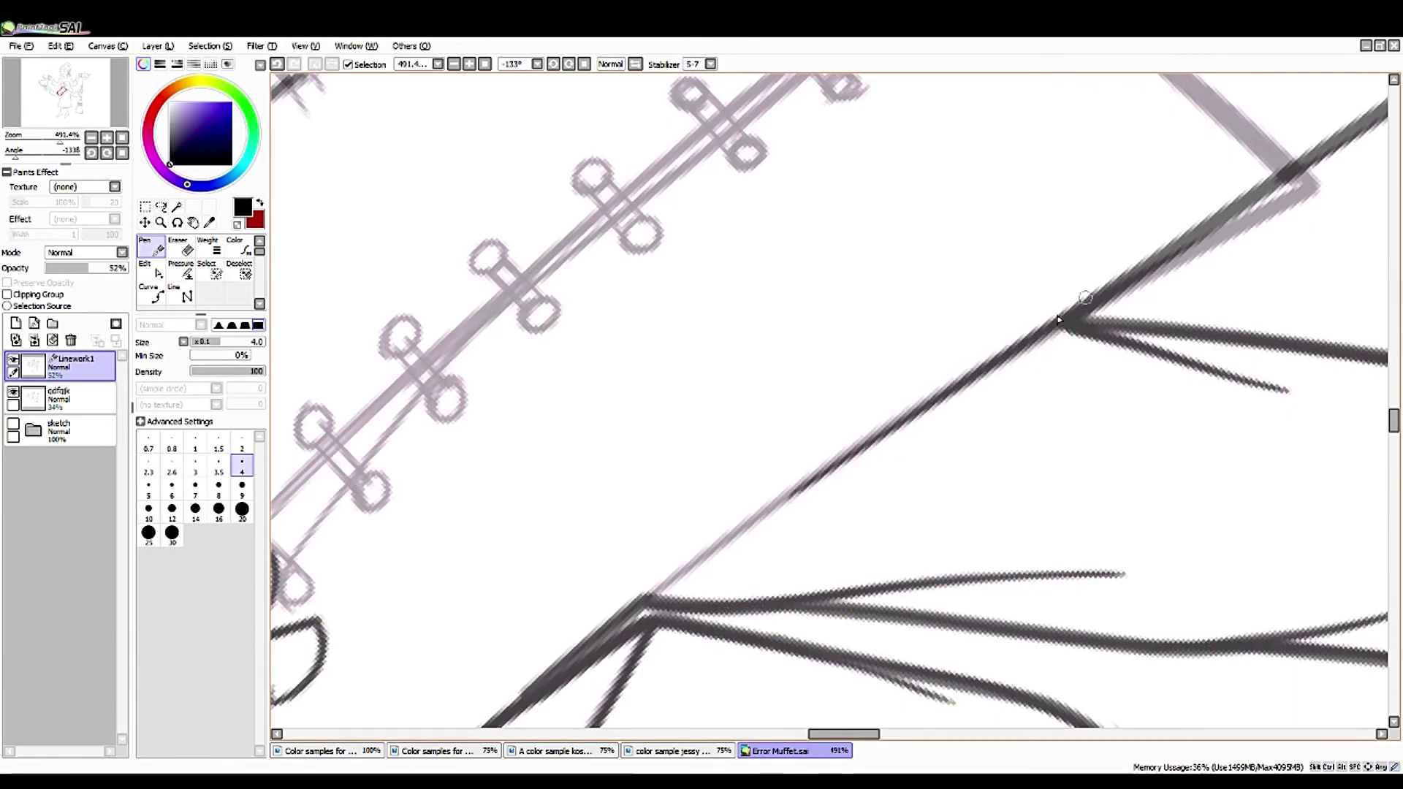
# - Ink the first front closure line from the hand to the skirt's centre point with the Curve tool at size 3, deleting the excess segment
pyautogui.click(121, 153)
pyautogui.click(151, 292)
pyautogui.moveTo(53, 111); pyautogui.dragTo(59, 95)
pyautogui.moveTo(44, 156); pyautogui.dragTo(15, 158)
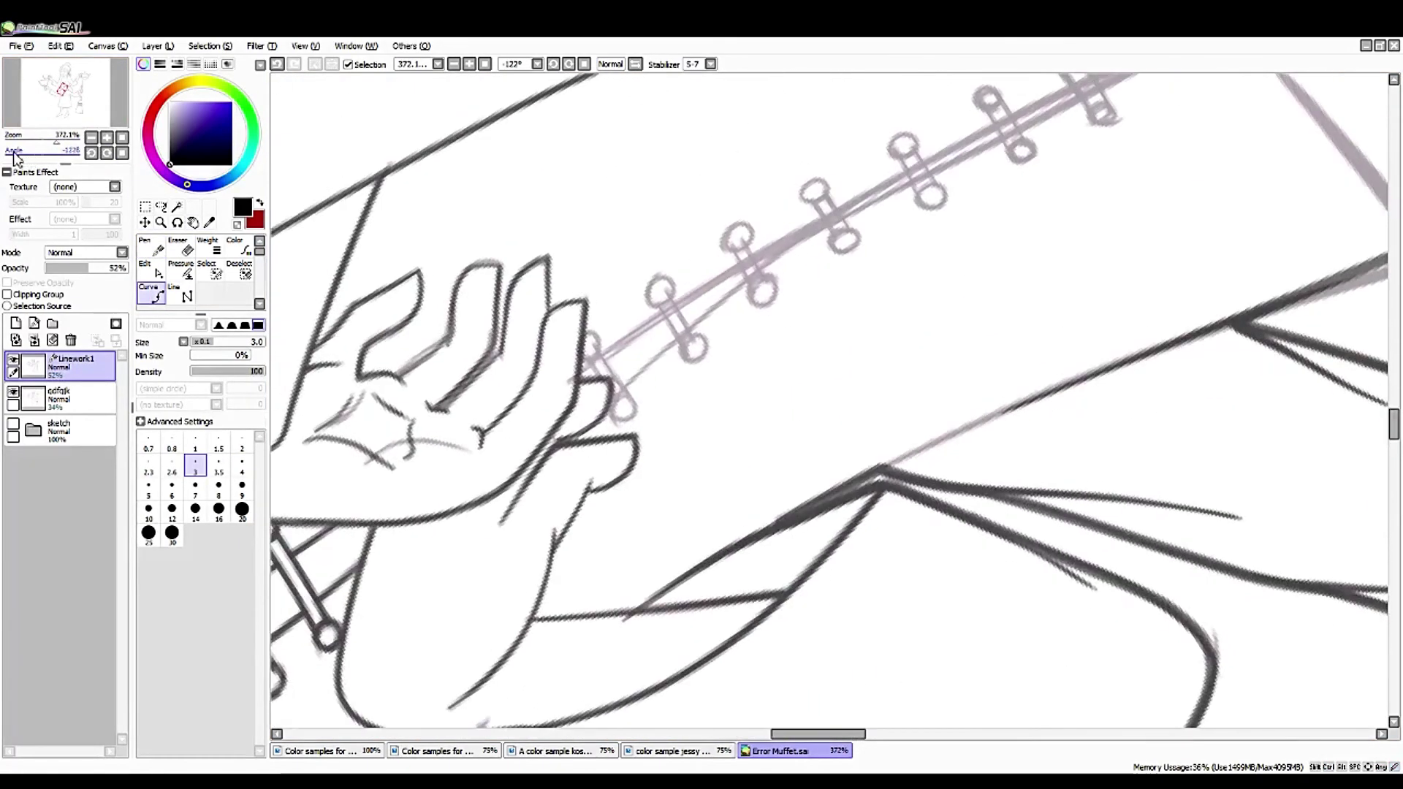
pyautogui.scroll(4, 520, 366)
pyautogui.click(1206, 170)
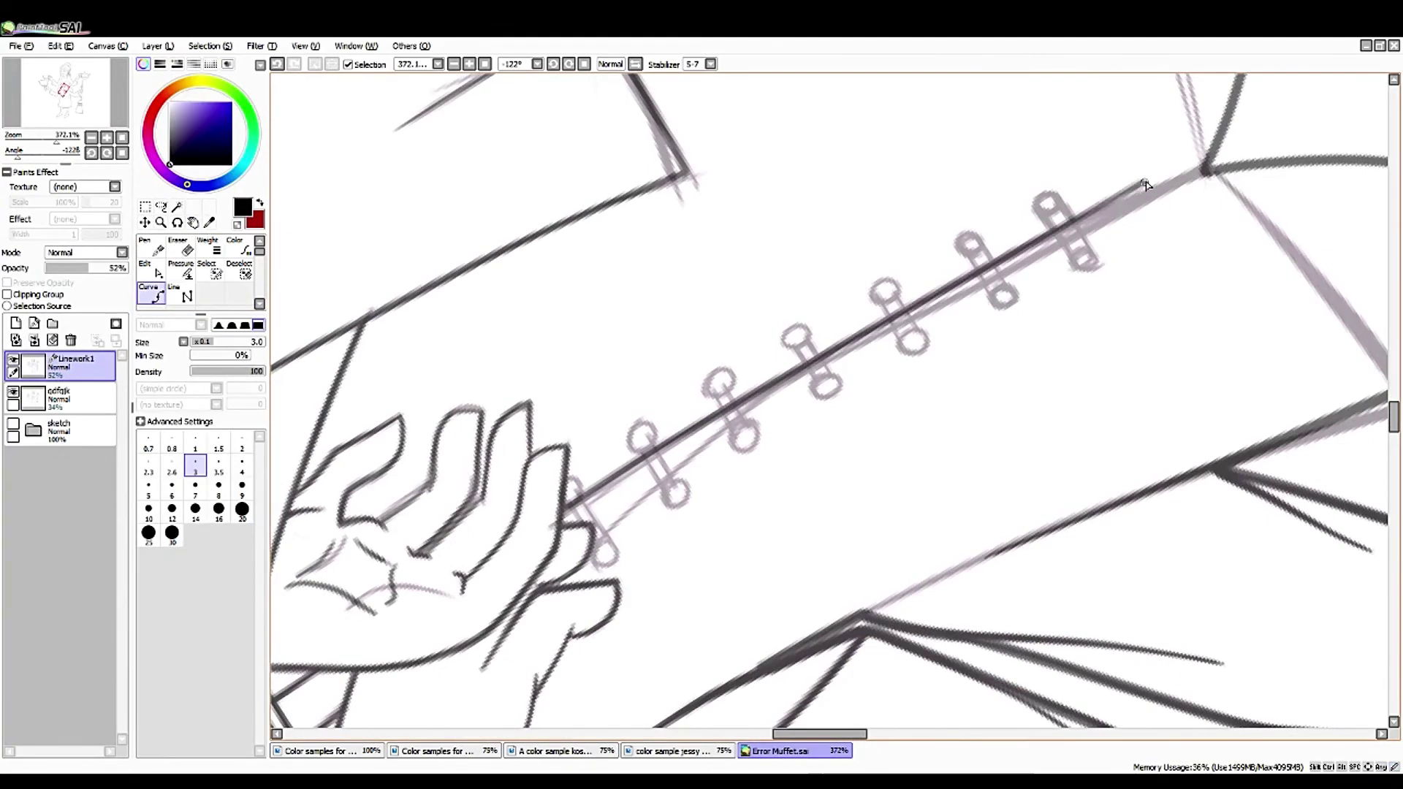
pyautogui.click(1096, 261)
pyautogui.click(151, 270)
pyautogui.click(926, 398)
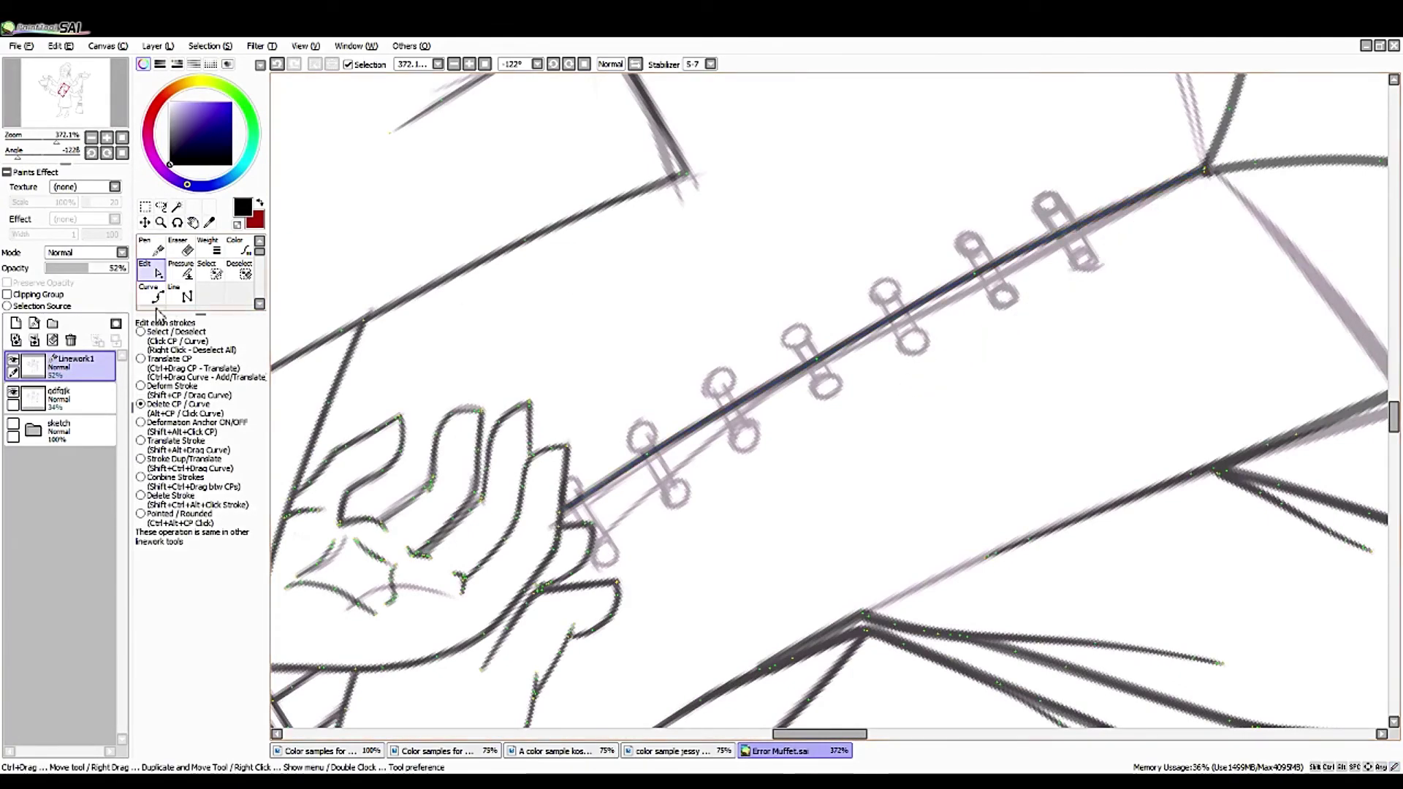
# - Ink the second front closure line from the fingertip to the skirt's centre point, remove its stray end and adjust its control points
pyautogui.press('c')
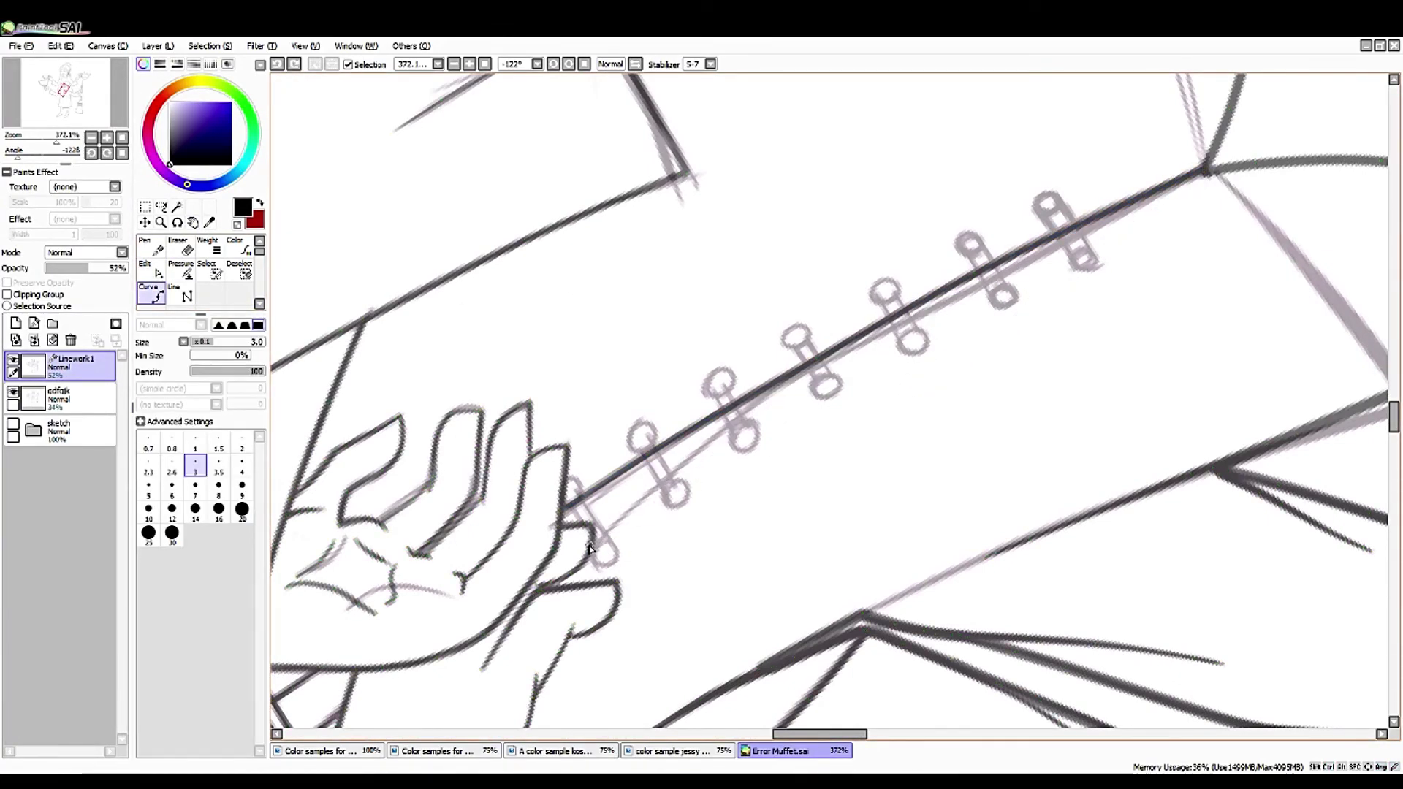
pyautogui.press('e')
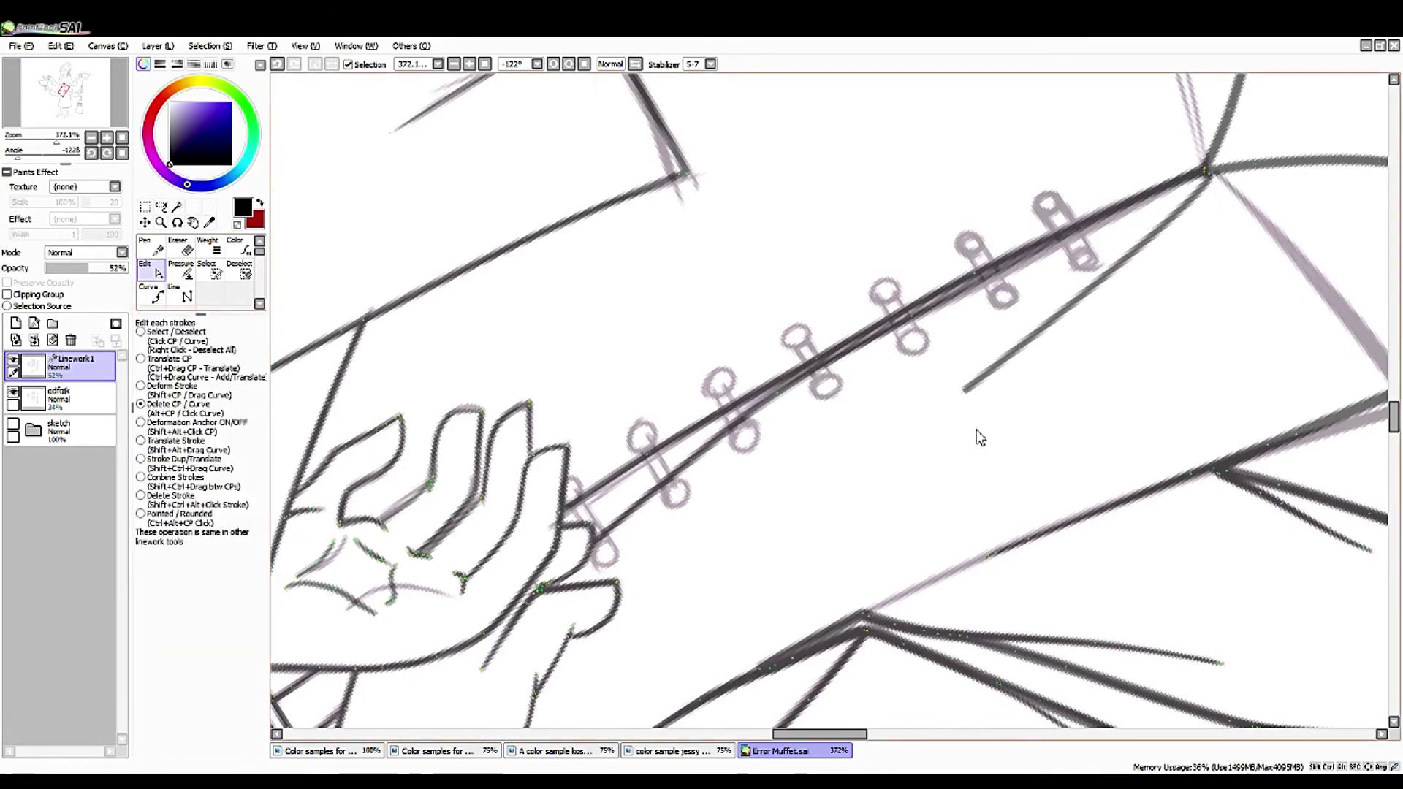
pyautogui.click(142, 359)
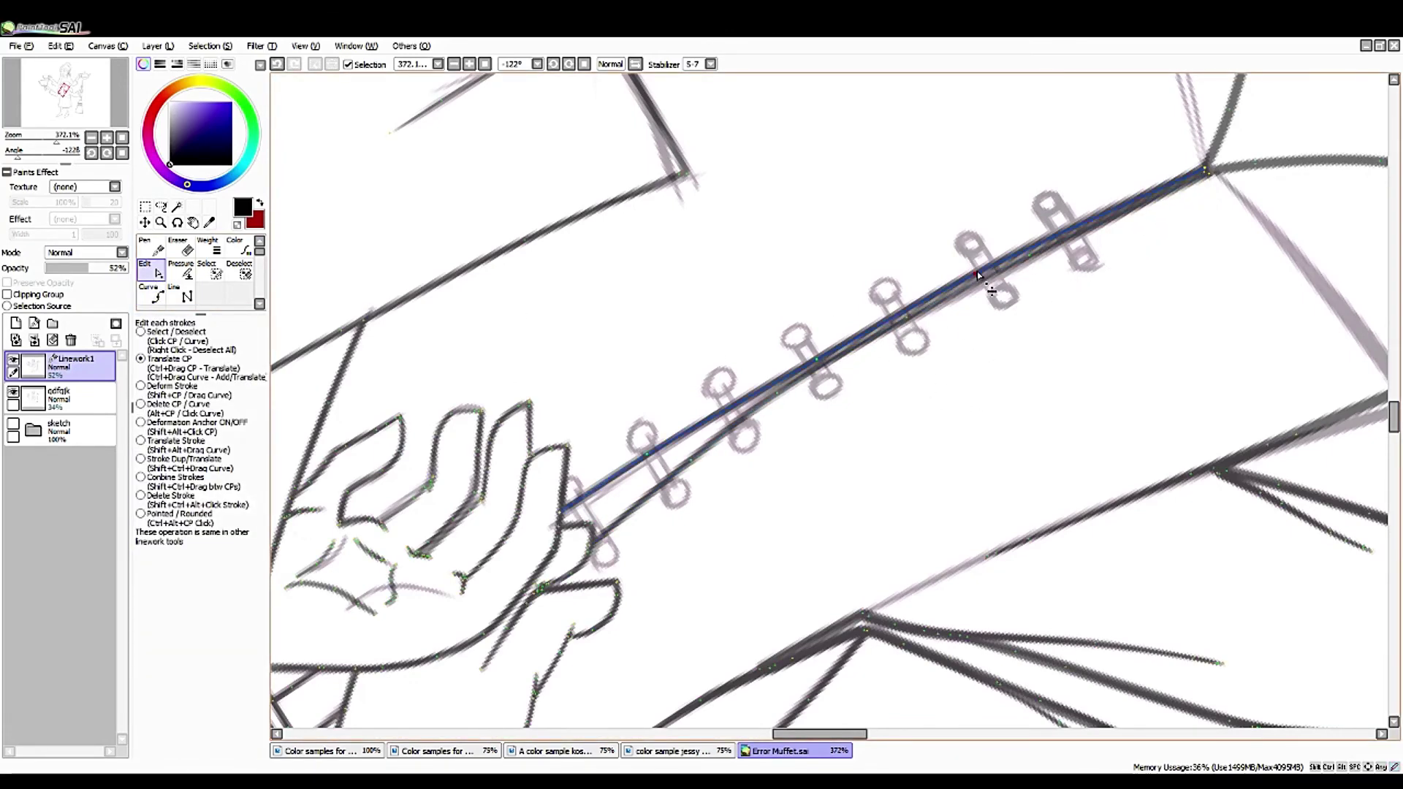
pyautogui.moveTo(977, 272); pyautogui.dragTo(1034, 259)
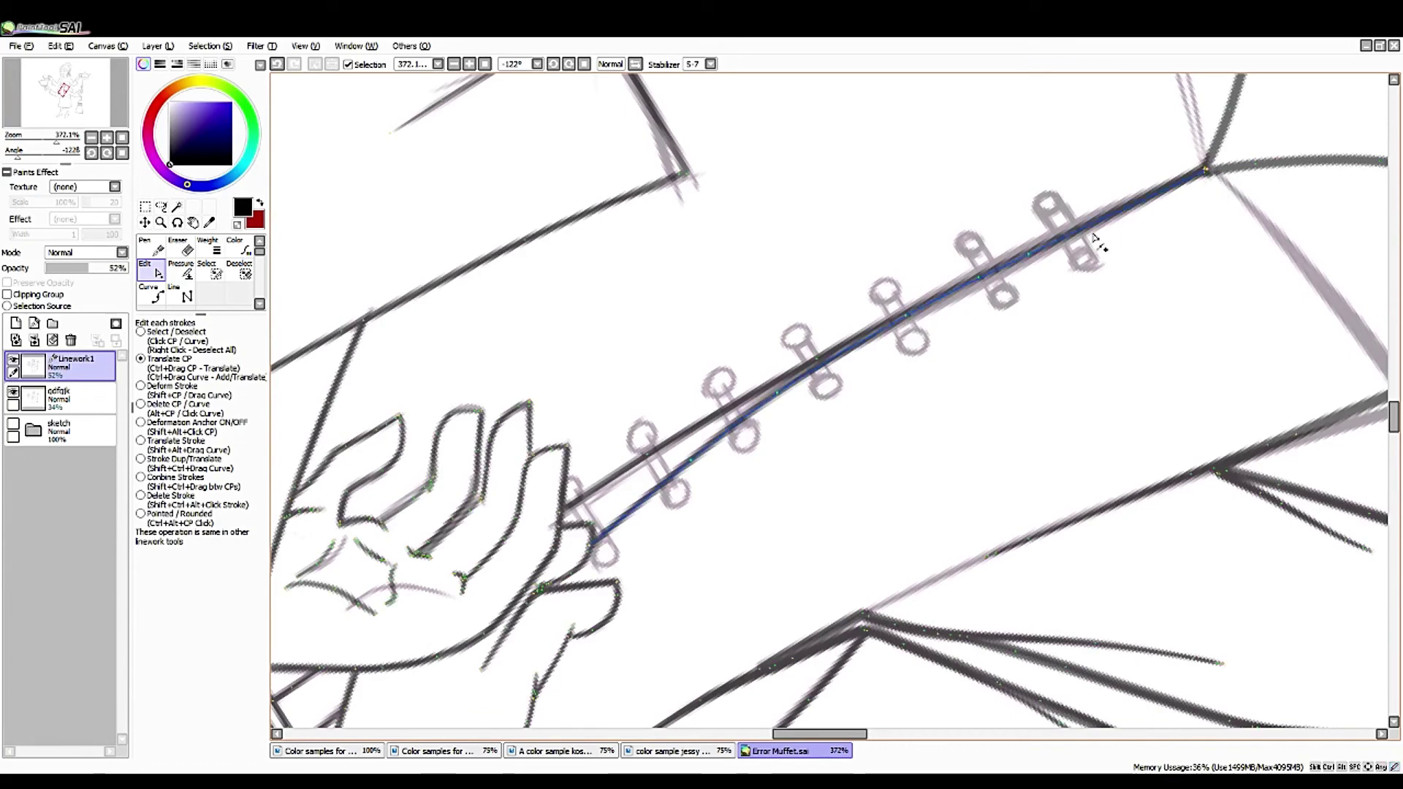
pyautogui.moveTo(741, 432); pyautogui.dragTo(692, 478)
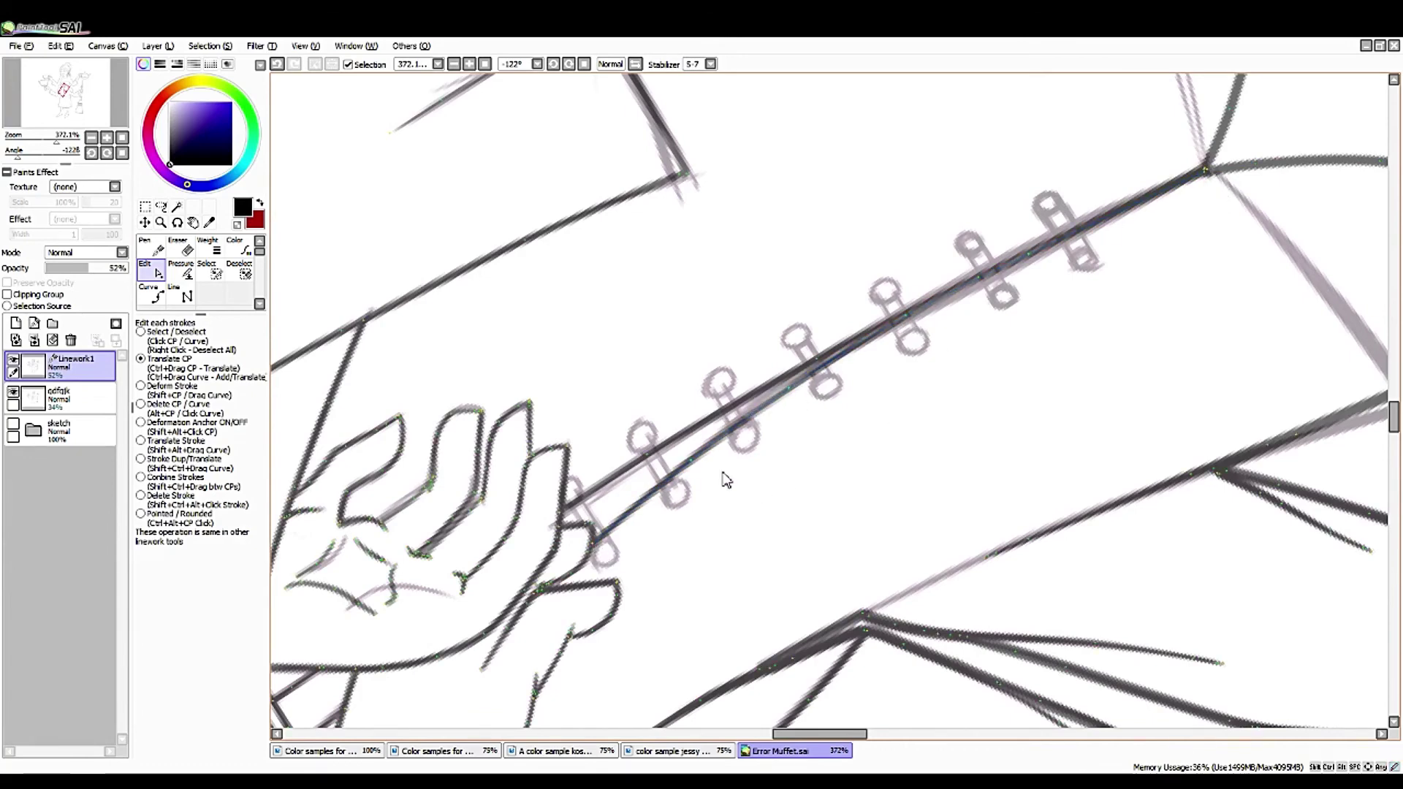
# - Set the Linework1 layer's opacity to 59% and the sketch layer directly beneath it to 32%
pyautogui.click(122, 154)
pyautogui.click(61, 398)
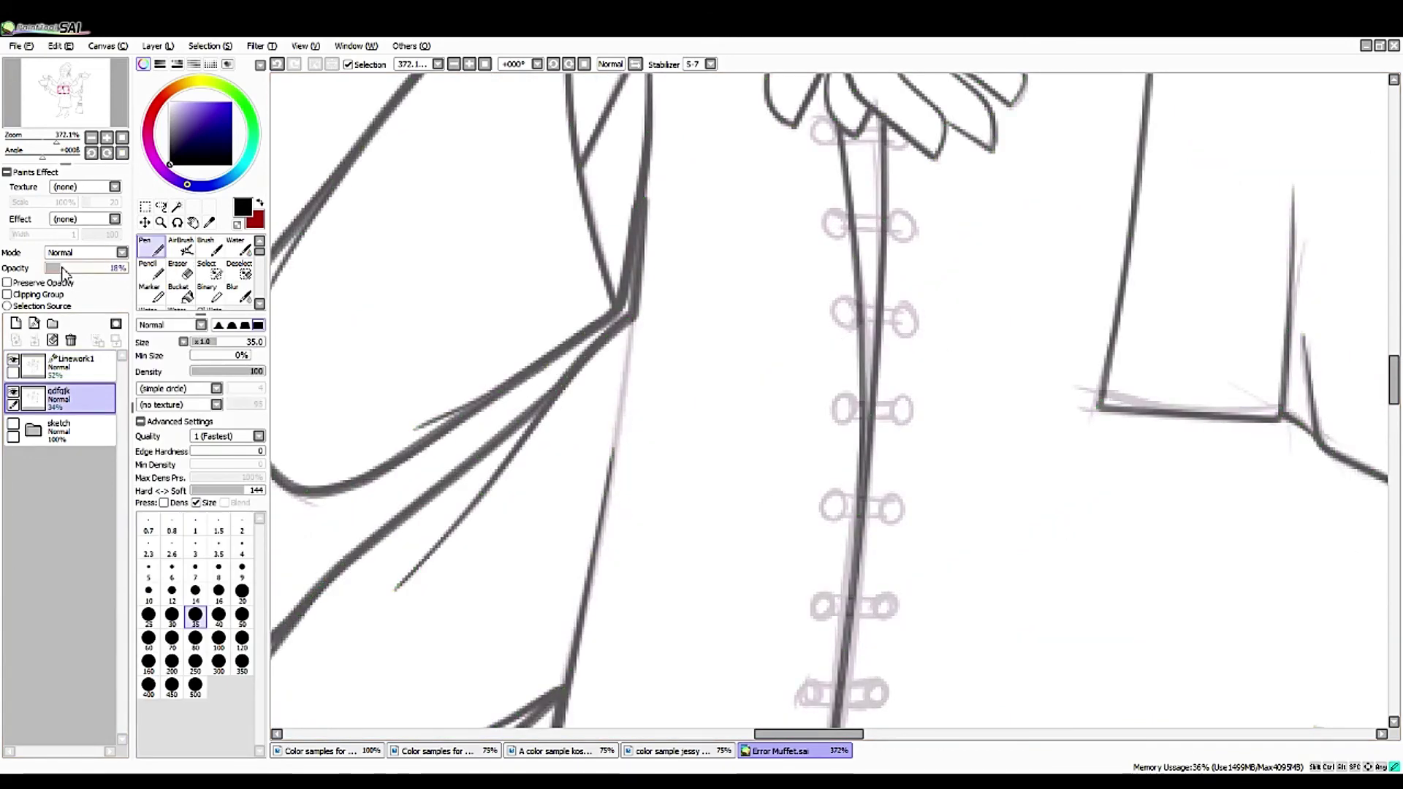
pyautogui.click(62, 366)
pyautogui.click(62, 398)
pyautogui.click(61, 360)
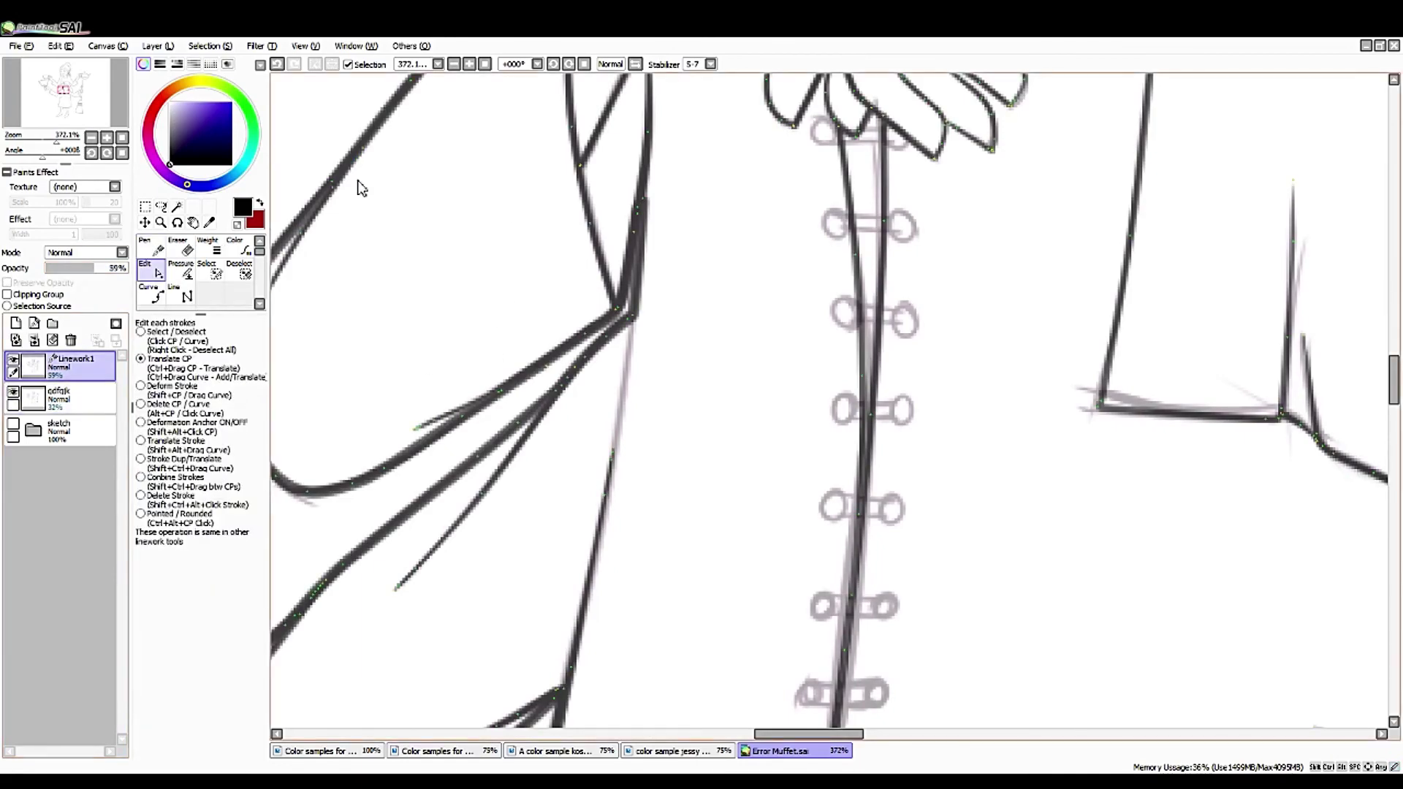
# - Hide the sketch layer beneath Linework1 and refine how the two front closure lines merge above the skirt's centre point with control points
pyautogui.scroll(-2, 284, 141)
pyautogui.scroll(2, 436, 432)
pyautogui.press('space')
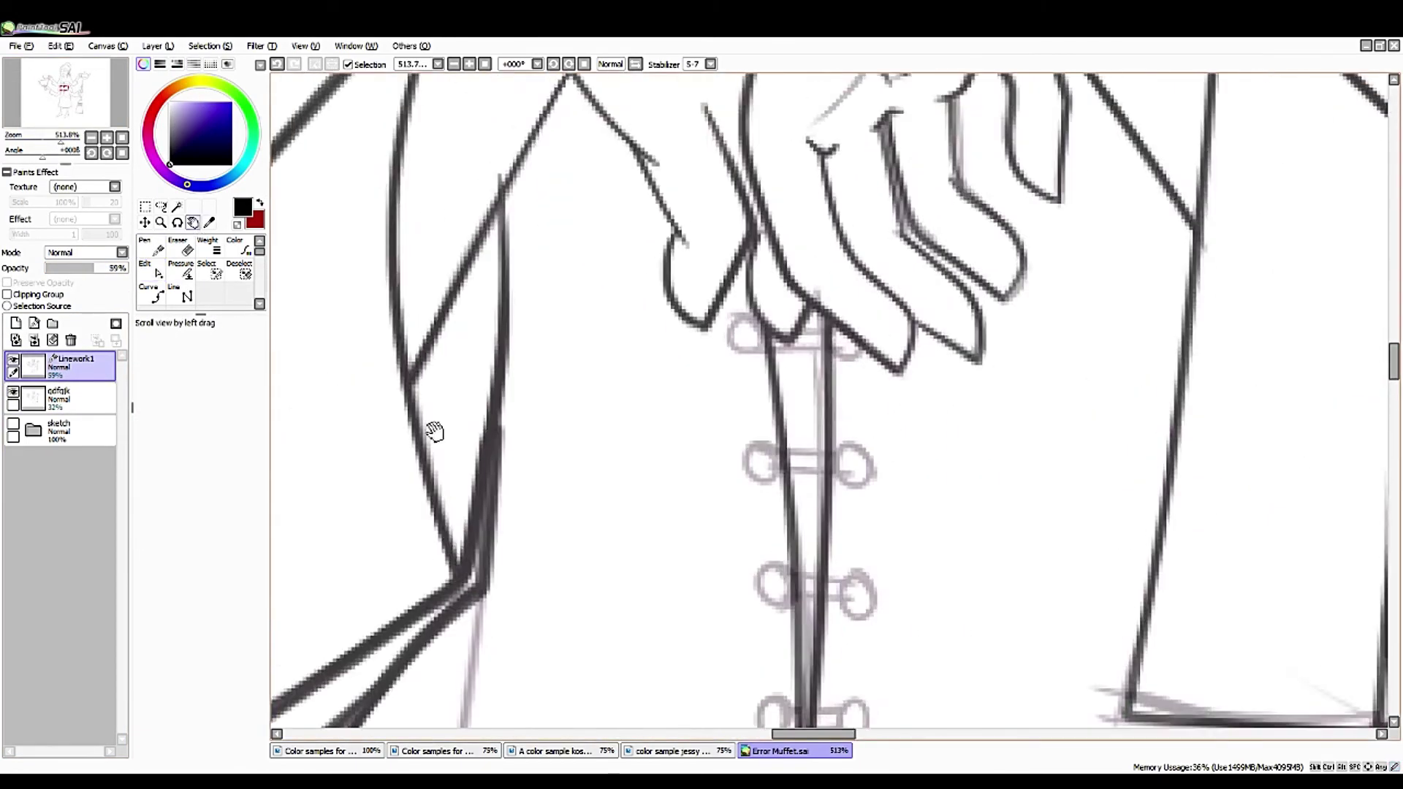
pyautogui.scroll(2, 459, 535)
pyautogui.scroll(2, 473, 382)
pyautogui.click(13, 393)
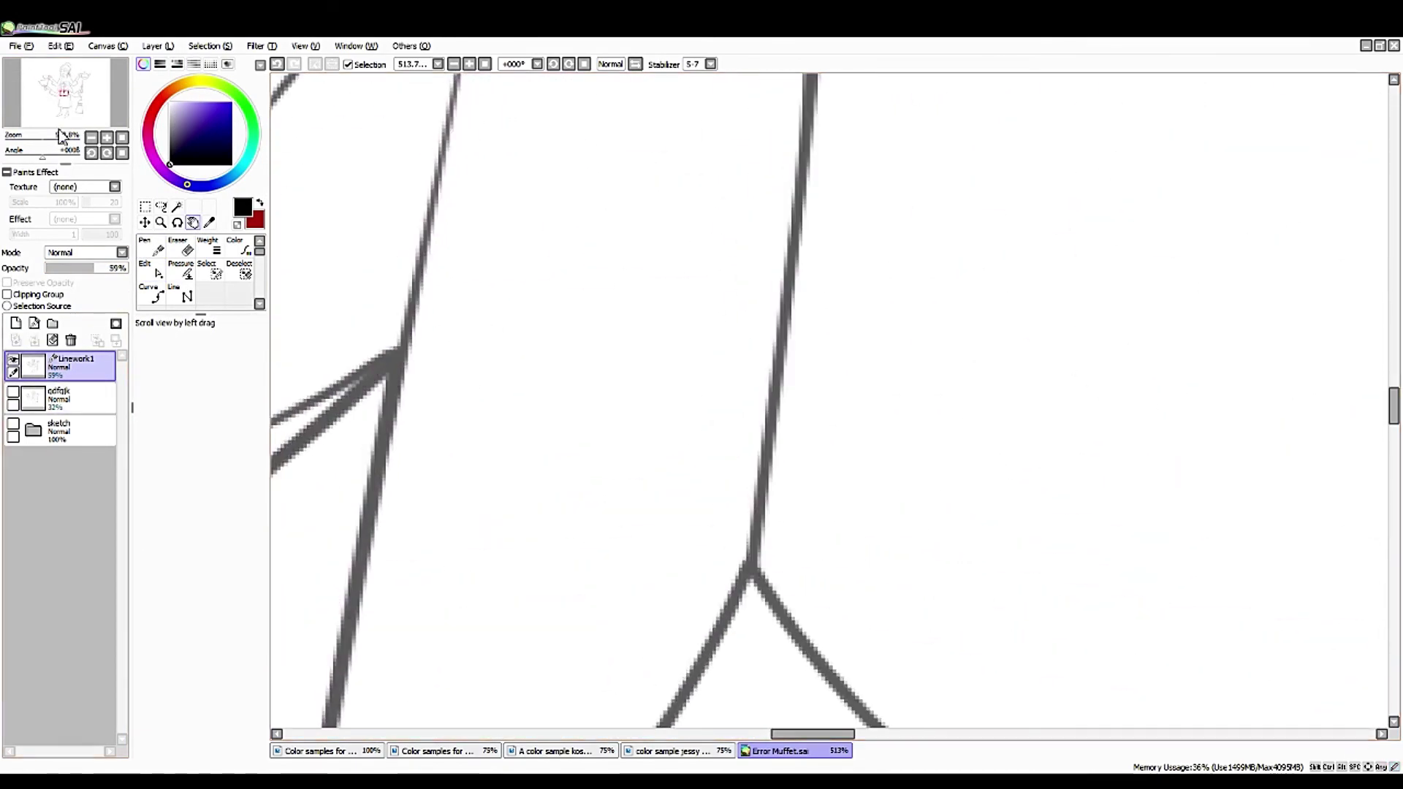
pyautogui.click(151, 272)
pyautogui.moveTo(761, 564)
pyautogui.mouseDown()
pyautogui.moveTo(643, 538)
pyautogui.moveTo(697, 521)
pyautogui.mouseUp()
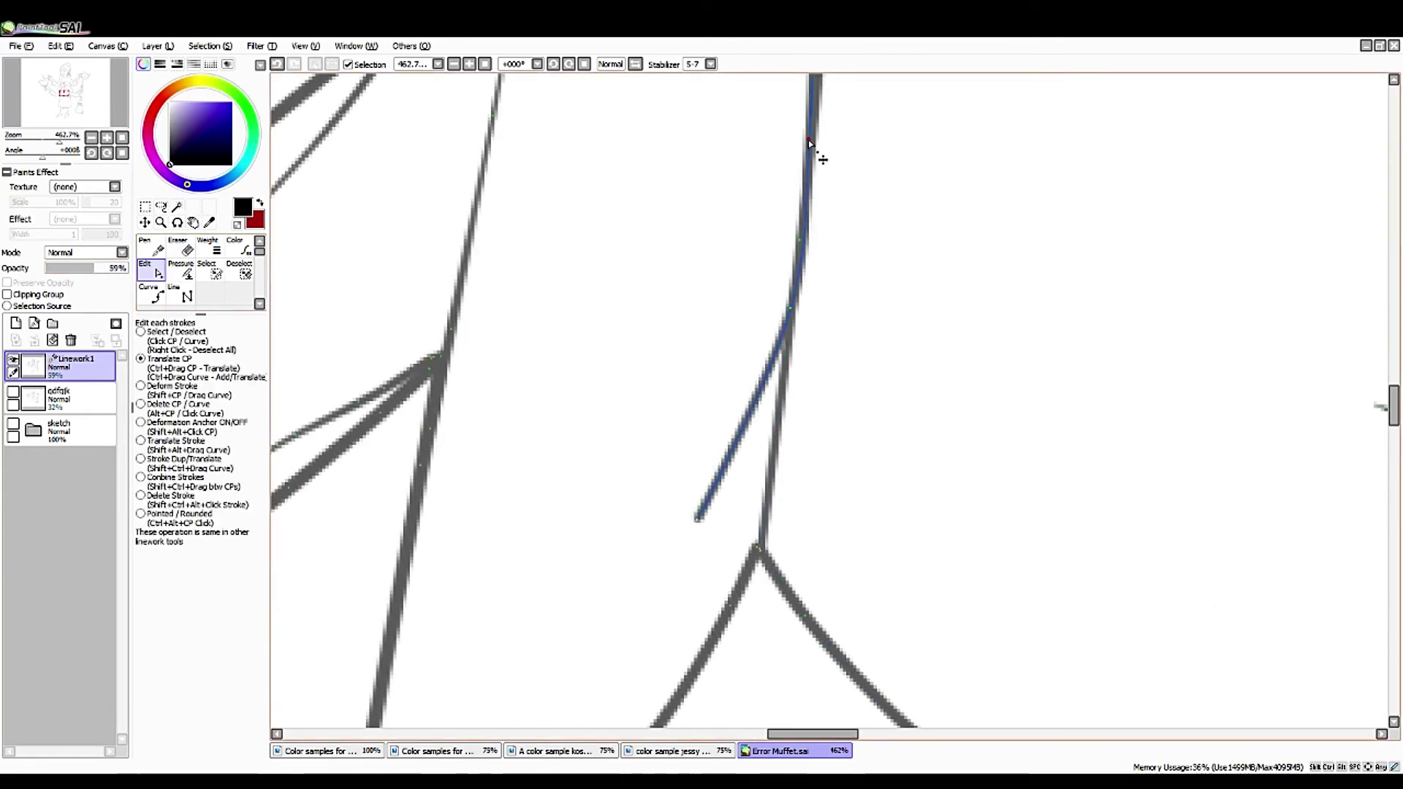
pyautogui.moveTo(808, 139); pyautogui.dragTo(774, 156)
pyautogui.hotkey('ctrl', 'z')
pyautogui.hotkey('ctrl', 'z')
pyautogui.hotkey('ctrl', 'z')
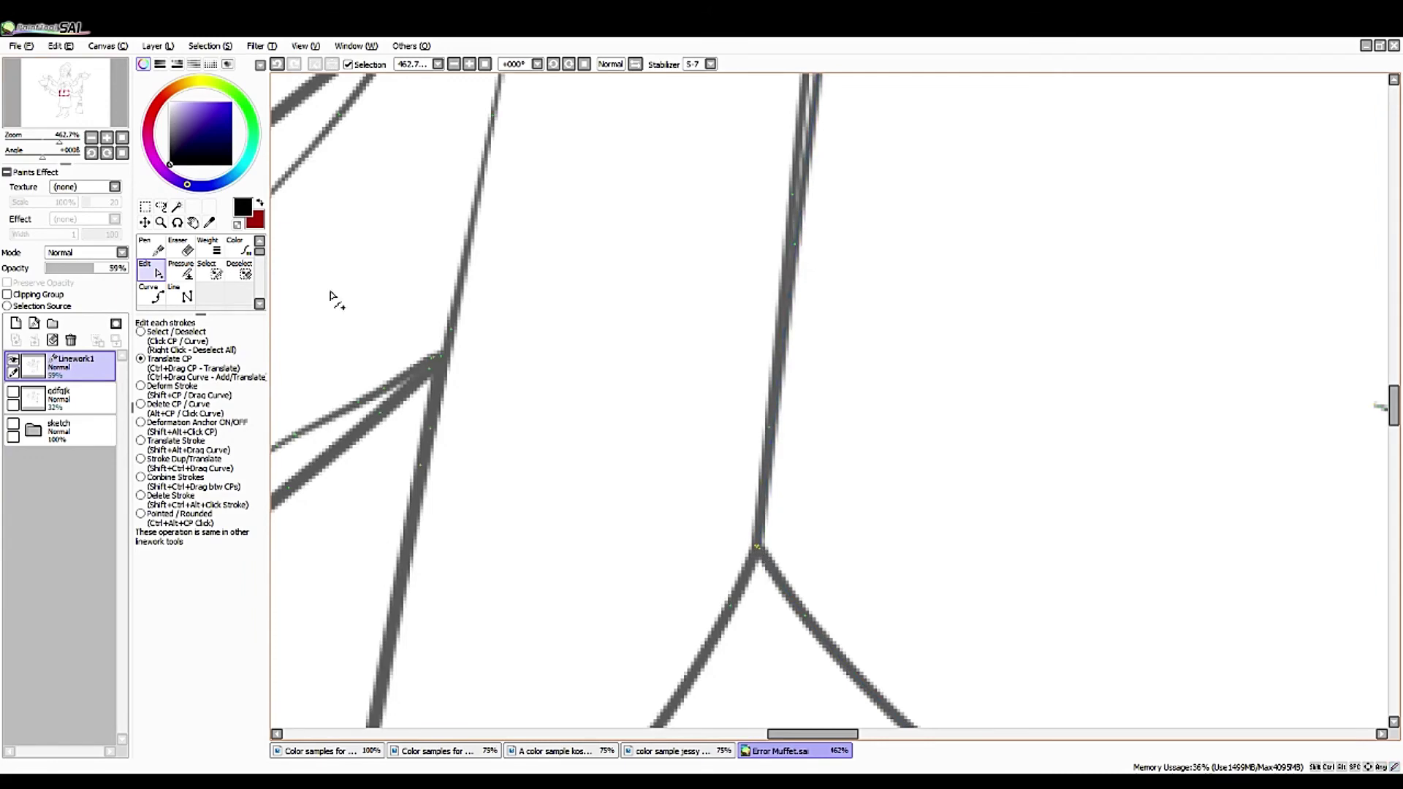
pyautogui.moveTo(73, 98)
pyautogui.mouseDown()
pyautogui.moveTo(69, 86)
pyautogui.moveTo(72, 101)
pyautogui.mouseUp()
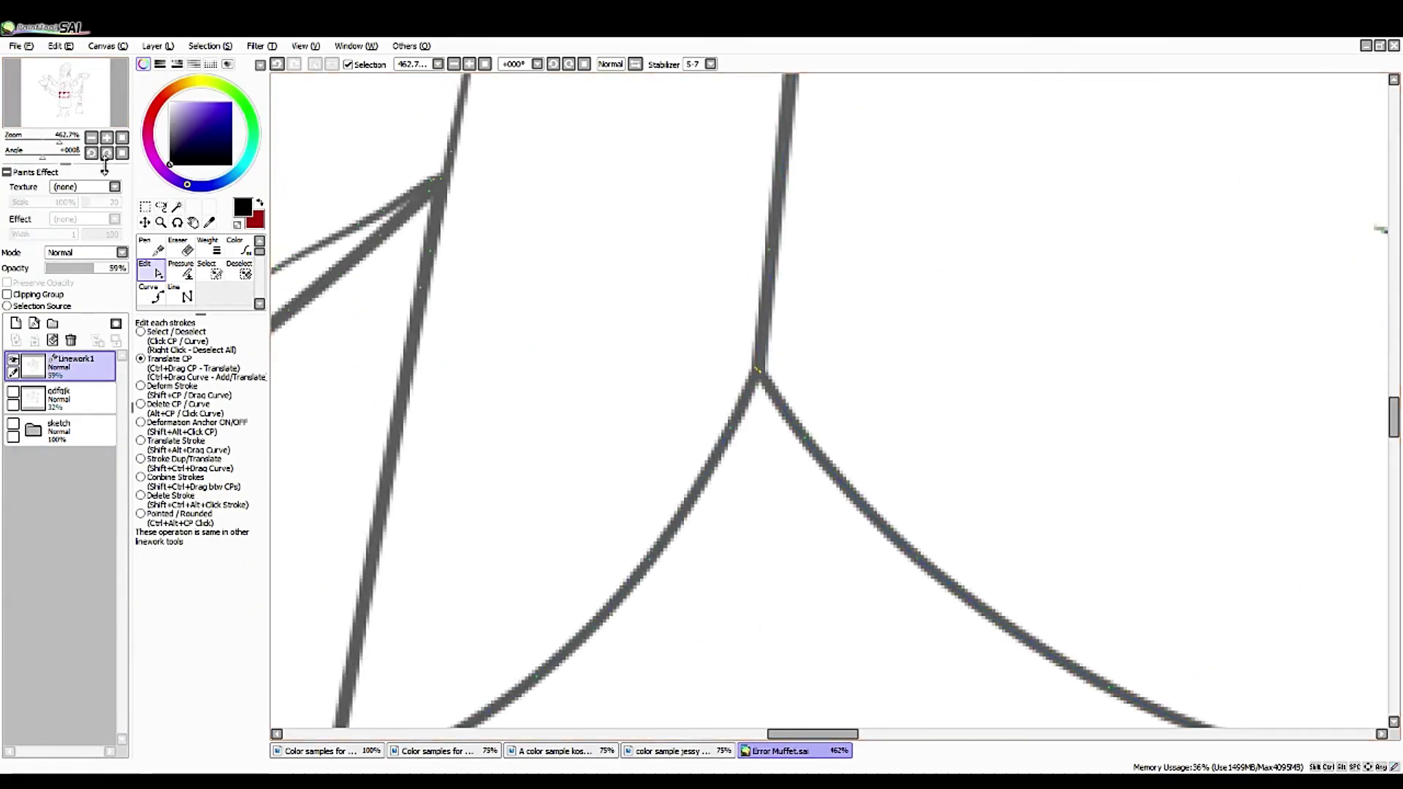
pyautogui.moveTo(104, 167); pyautogui.dragTo(819, 371)
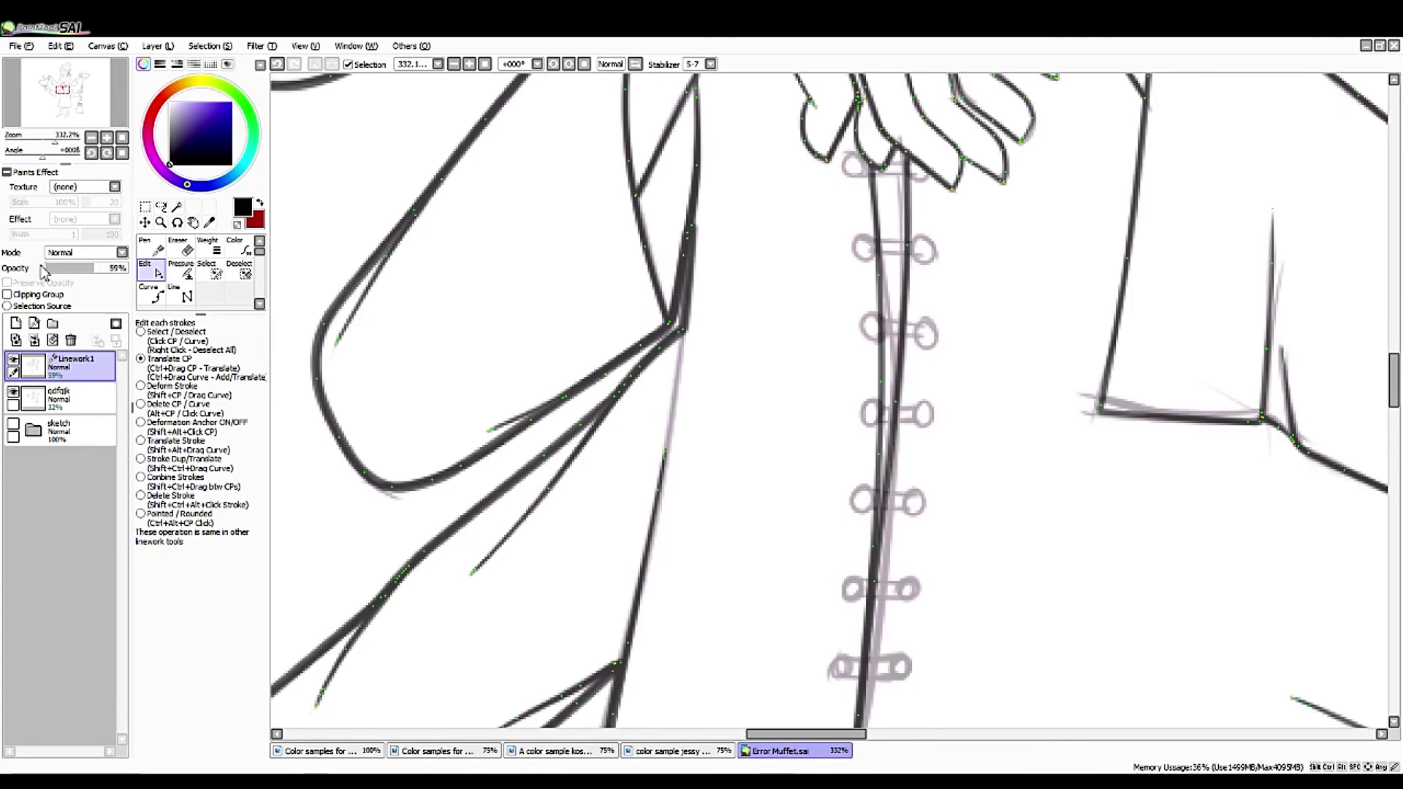
# - Ink the top pair of round closure buttons beneath the fingers with the Pen tool at size 4
pyautogui.press('n')
pyautogui.scroll(-2, 538, 313)
pyautogui.scroll(4, 461, 248)
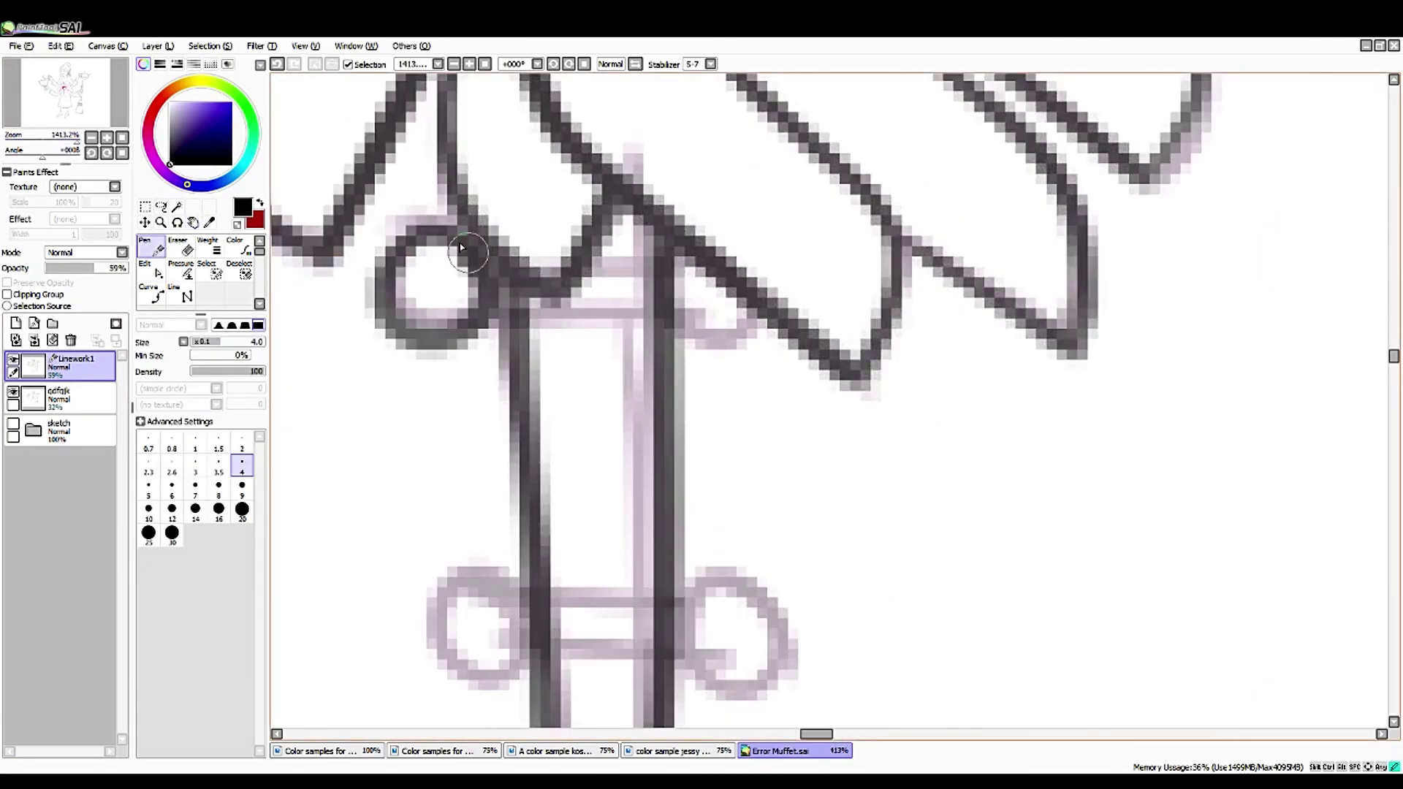
pyautogui.moveTo(674, 242)
pyautogui.mouseDown()
pyautogui.moveTo(698, 362)
pyautogui.moveTo(774, 413)
pyautogui.moveTo(779, 366)
pyautogui.mouseUp()
pyautogui.hotkey('ctrl', 'z')
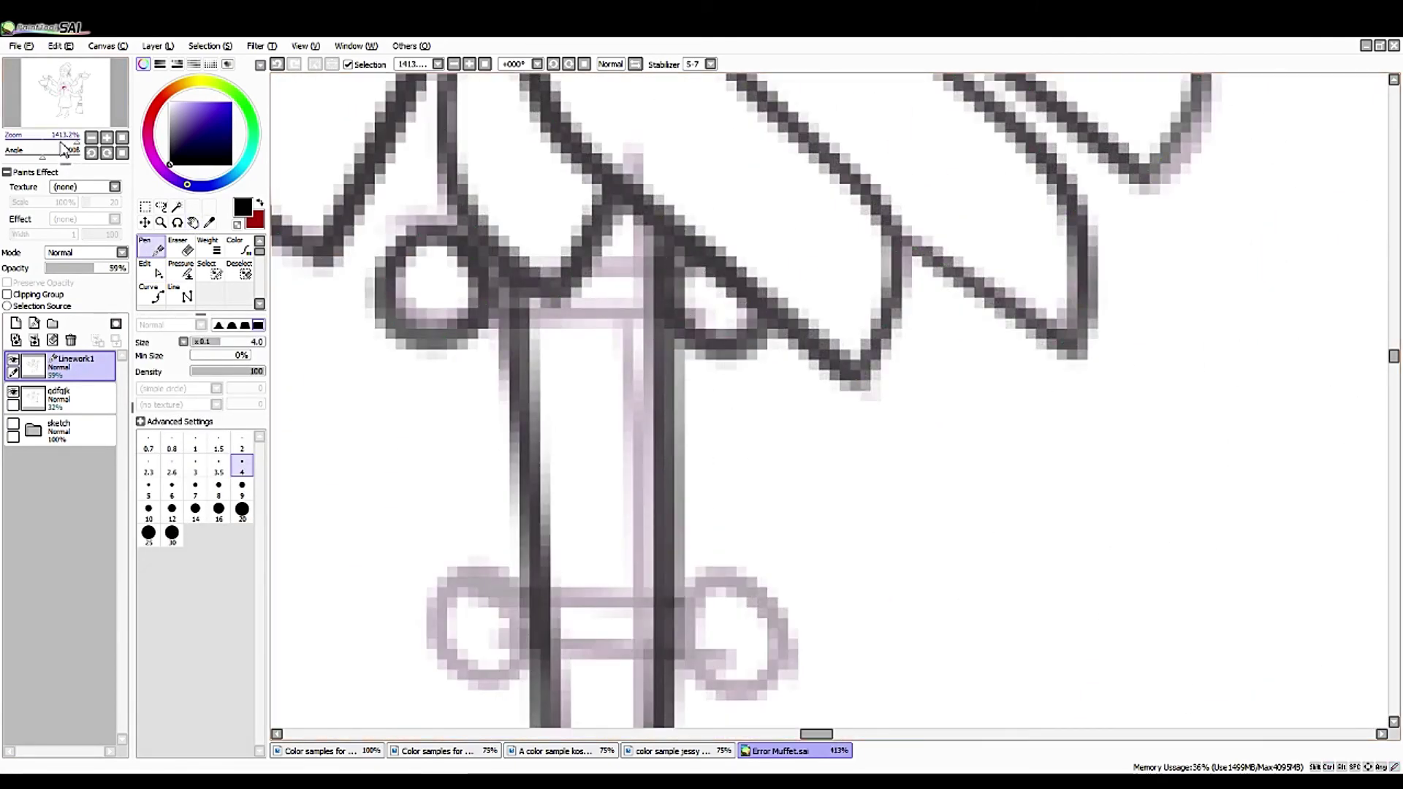
# - Ink the second pair of round closure buttons as circles on both sides of the front lines with the Pen tool
pyautogui.scroll(-3, 59, 113)
pyautogui.scroll(2, 63, 117)
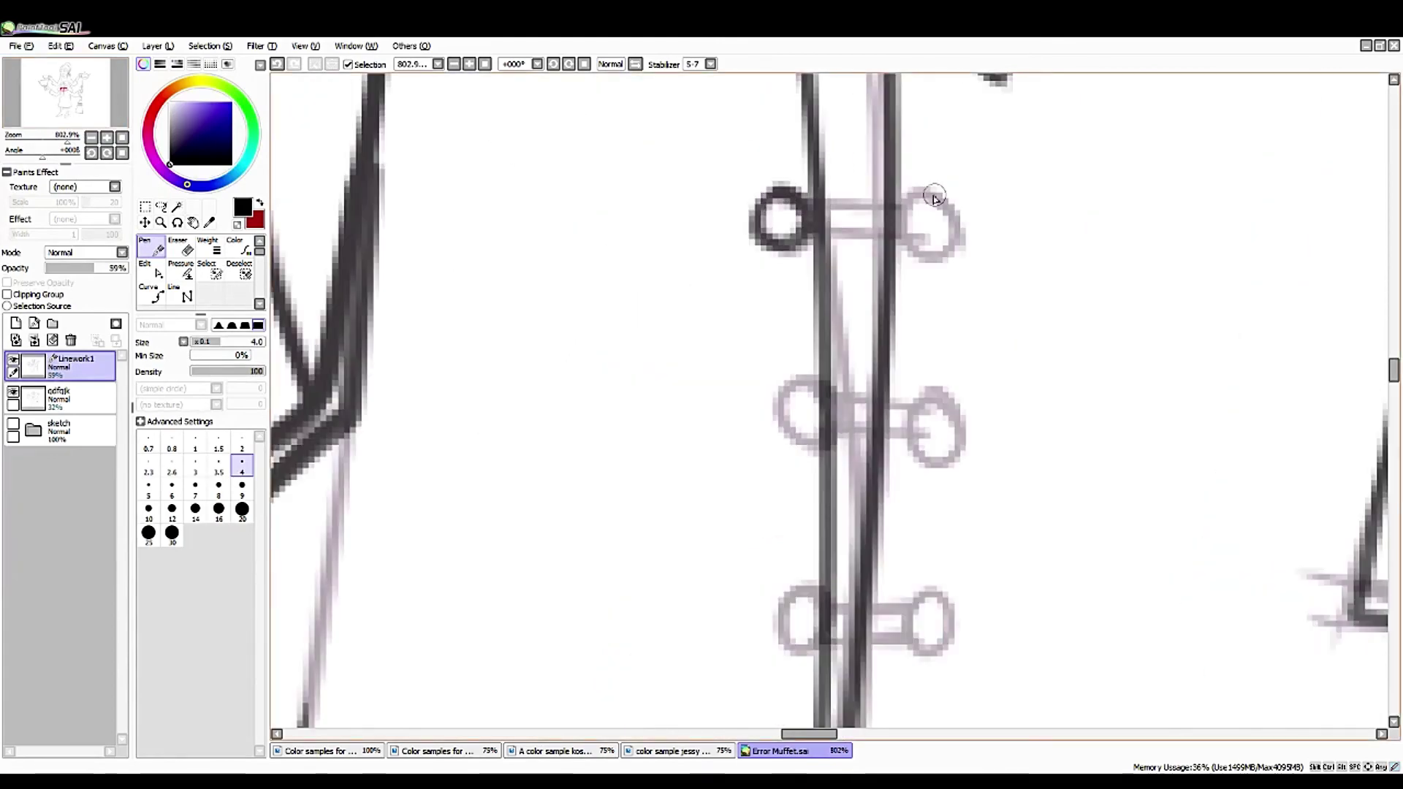
pyautogui.hotkey('ctrl', 'z')
pyautogui.moveTo(811, 383)
pyautogui.mouseDown()
pyautogui.moveTo(815, 446)
pyautogui.moveTo(811, 395)
pyautogui.mouseUp()
pyautogui.hotkey('ctrl', 'z')
pyautogui.moveTo(73, 140); pyautogui.dragTo(73, 140)
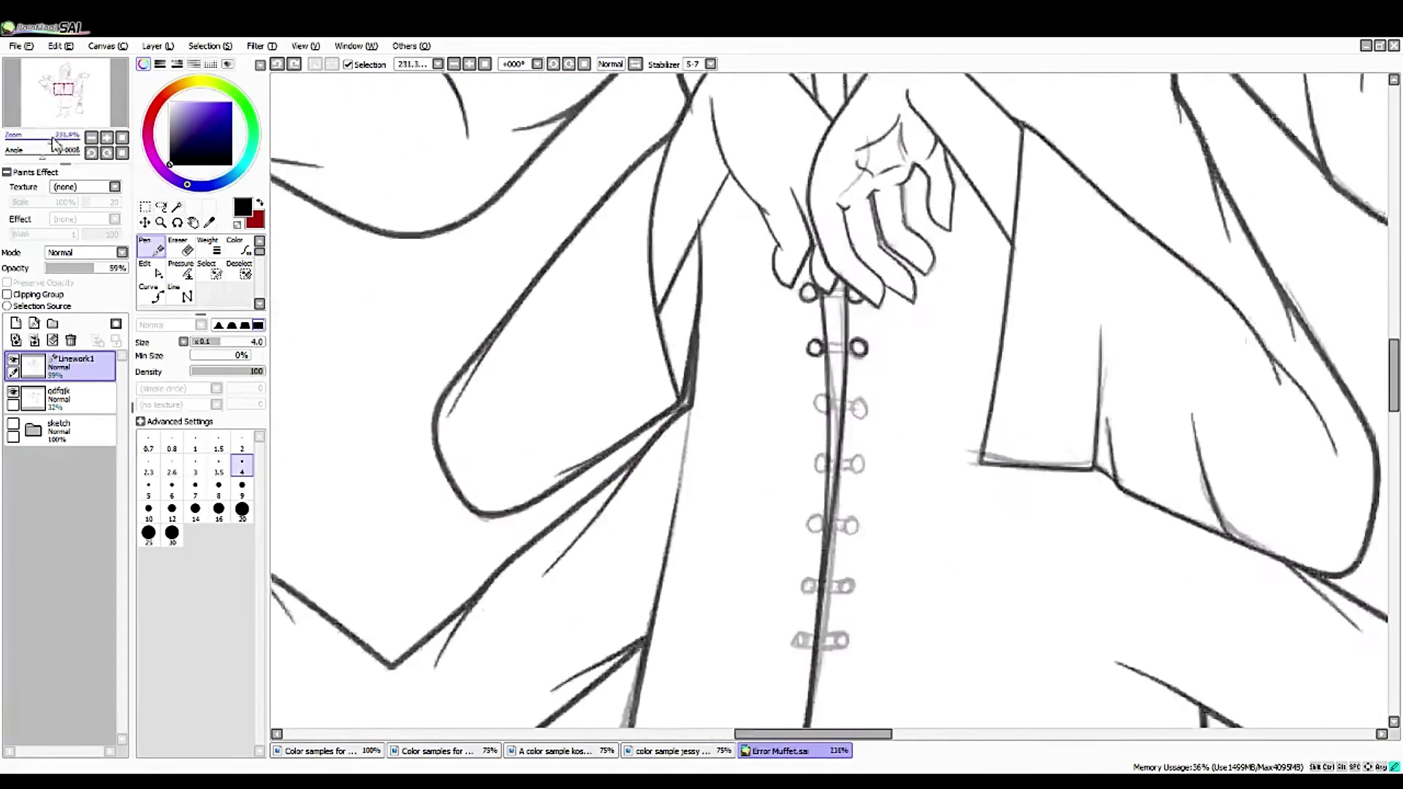
# - Duplicate the inked left button circle onto the remaining sketched buttons down the left side of the closure with Stroke Dup/Translate
pyautogui.click(150, 269)
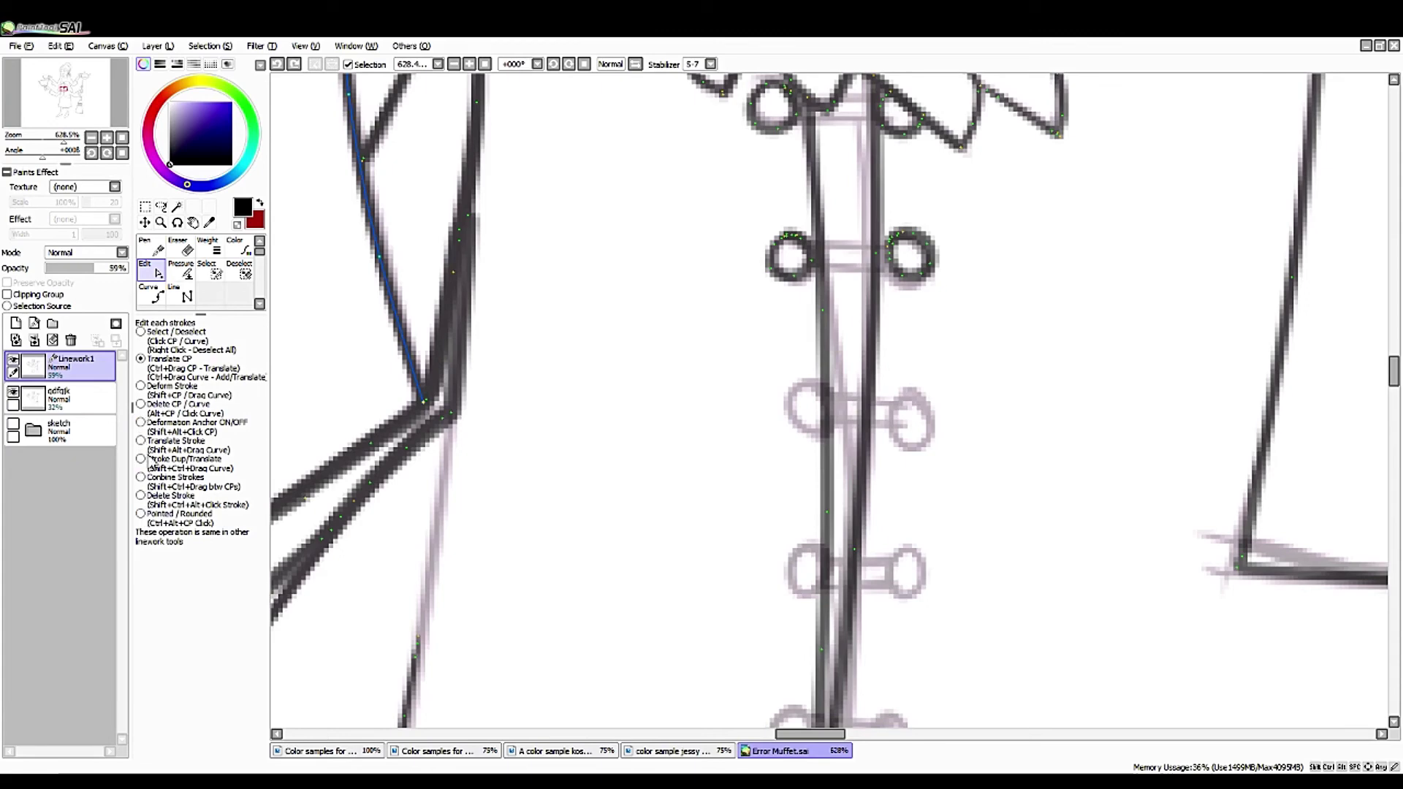
pyautogui.moveTo(791, 285); pyautogui.dragTo(789, 617)
pyautogui.scroll(-3, 804, 307)
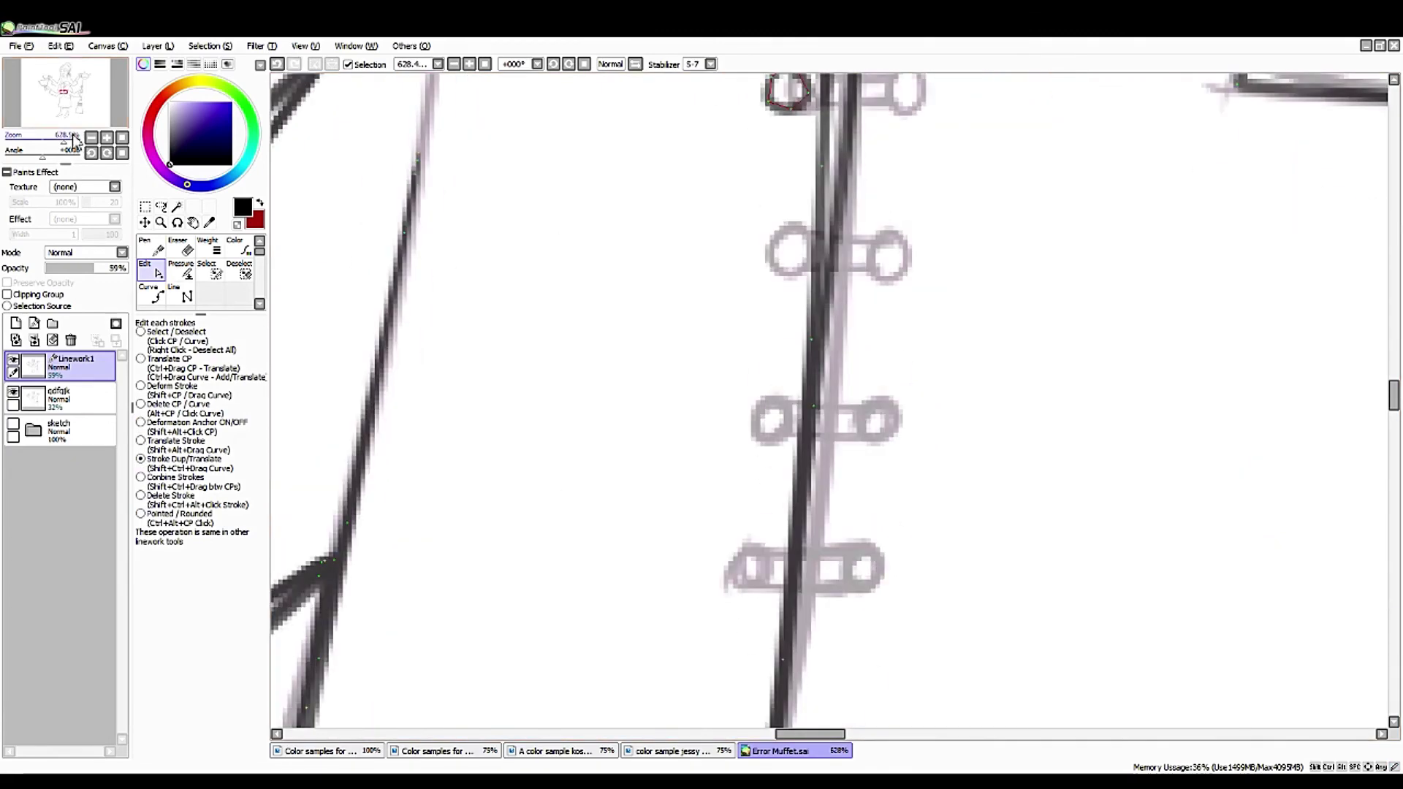
pyautogui.scroll(-1, 804, 307)
pyautogui.moveTo(783, 429); pyautogui.dragTo(777, 546)
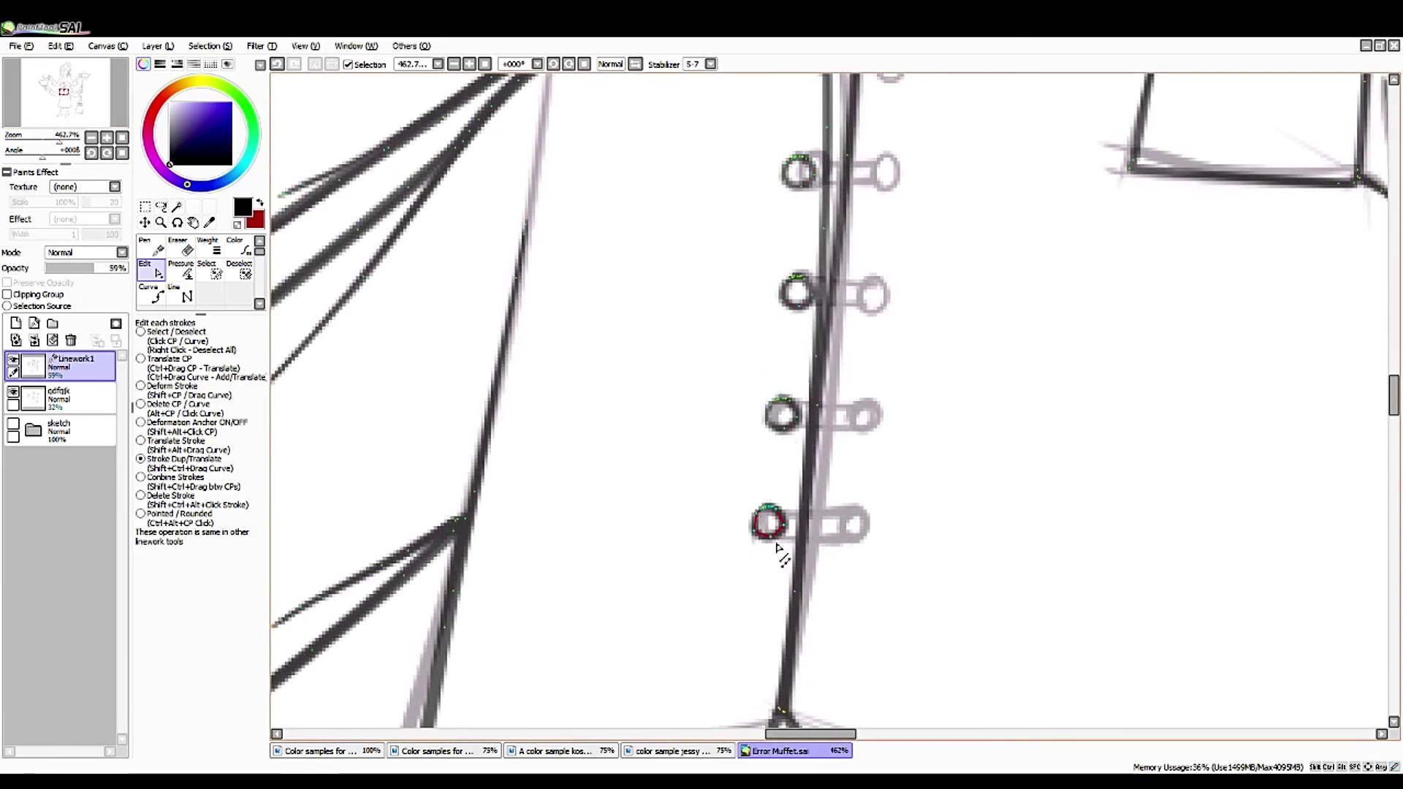
# - Duplicate the inked right button circle onto the remaining sketched buttons down the right side of the closure
pyautogui.moveTo(560, 354)
pyautogui.mouseDown()
pyautogui.moveTo(492, 423)
pyautogui.moveTo(511, 362)
pyautogui.mouseUp()
pyautogui.moveTo(774, 219)
pyautogui.mouseDown()
pyautogui.moveTo(795, 333)
pyautogui.moveTo(773, 574)
pyautogui.mouseUp()
pyautogui.moveTo(65, 117); pyautogui.dragTo(62, 120)
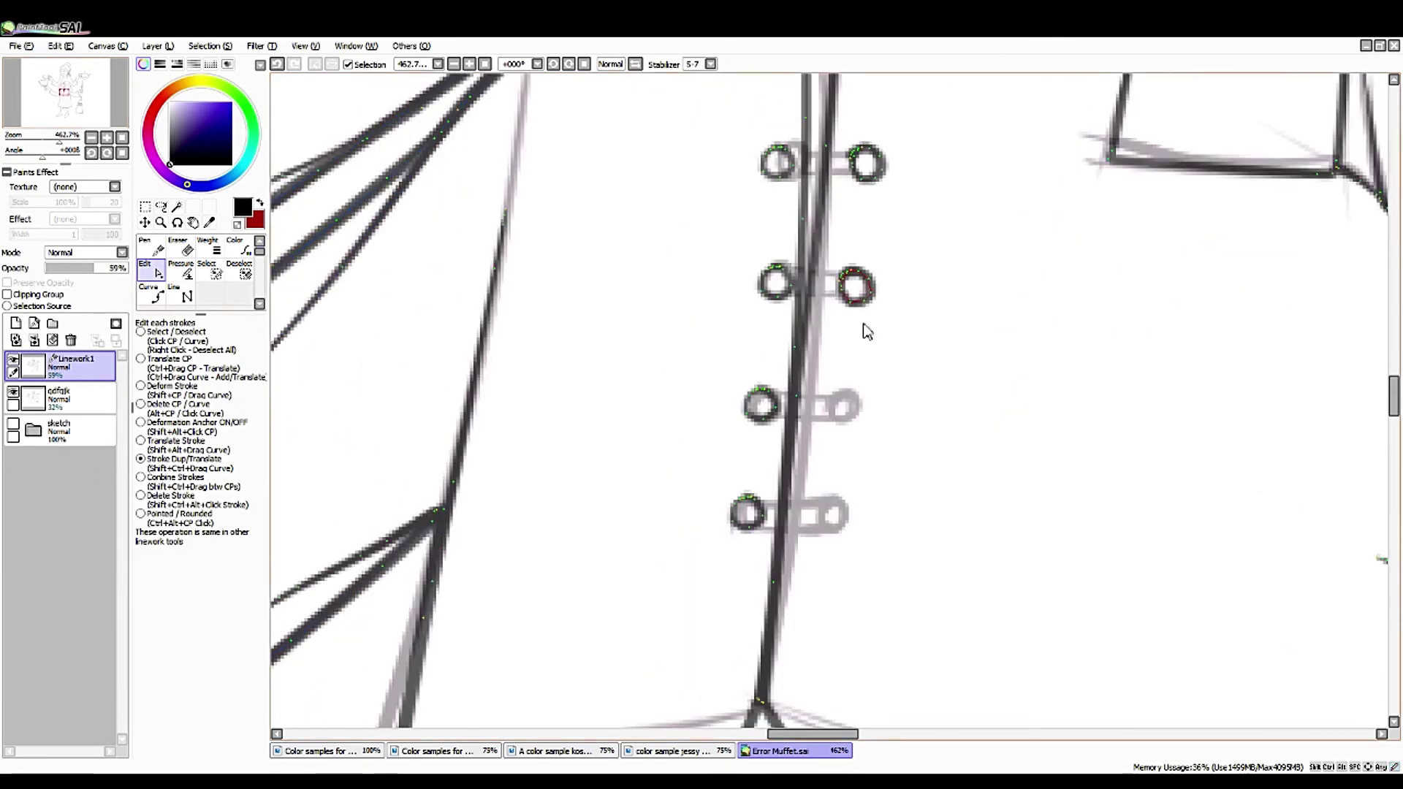
pyautogui.moveTo(852, 437)
pyautogui.mouseDown()
pyautogui.moveTo(861, 537)
pyautogui.moveTo(828, 525)
pyautogui.mouseUp()
pyautogui.moveTo(847, 413); pyautogui.dragTo(843, 411)
pyautogui.moveTo(854, 288); pyautogui.dragTo(770, 294)
pyautogui.moveTo(867, 180); pyautogui.dragTo(862, 178)
# - Ink the two connecting lines between the top pair of closure buttons with the Curve tool at size 3
pyautogui.moveTo(66, 92); pyautogui.dragTo(67, 92)
pyautogui.moveTo(42, 156); pyautogui.dragTo(25, 155)
pyautogui.click(192, 222)
pyautogui.hscroll(-5, 492, 314)
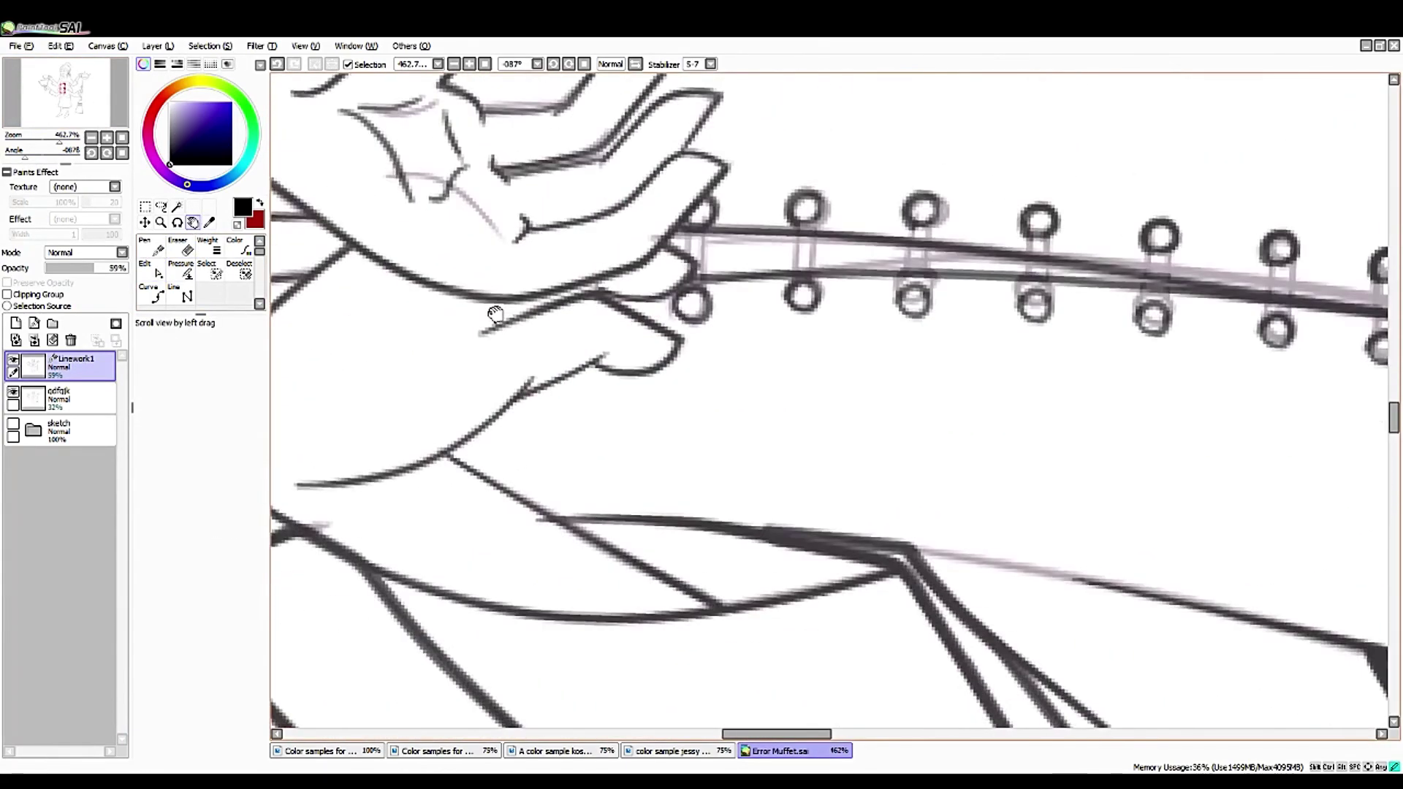
pyautogui.scroll(2, 511, 316)
pyautogui.scroll(3, 511, 316)
pyautogui.click(575, 437)
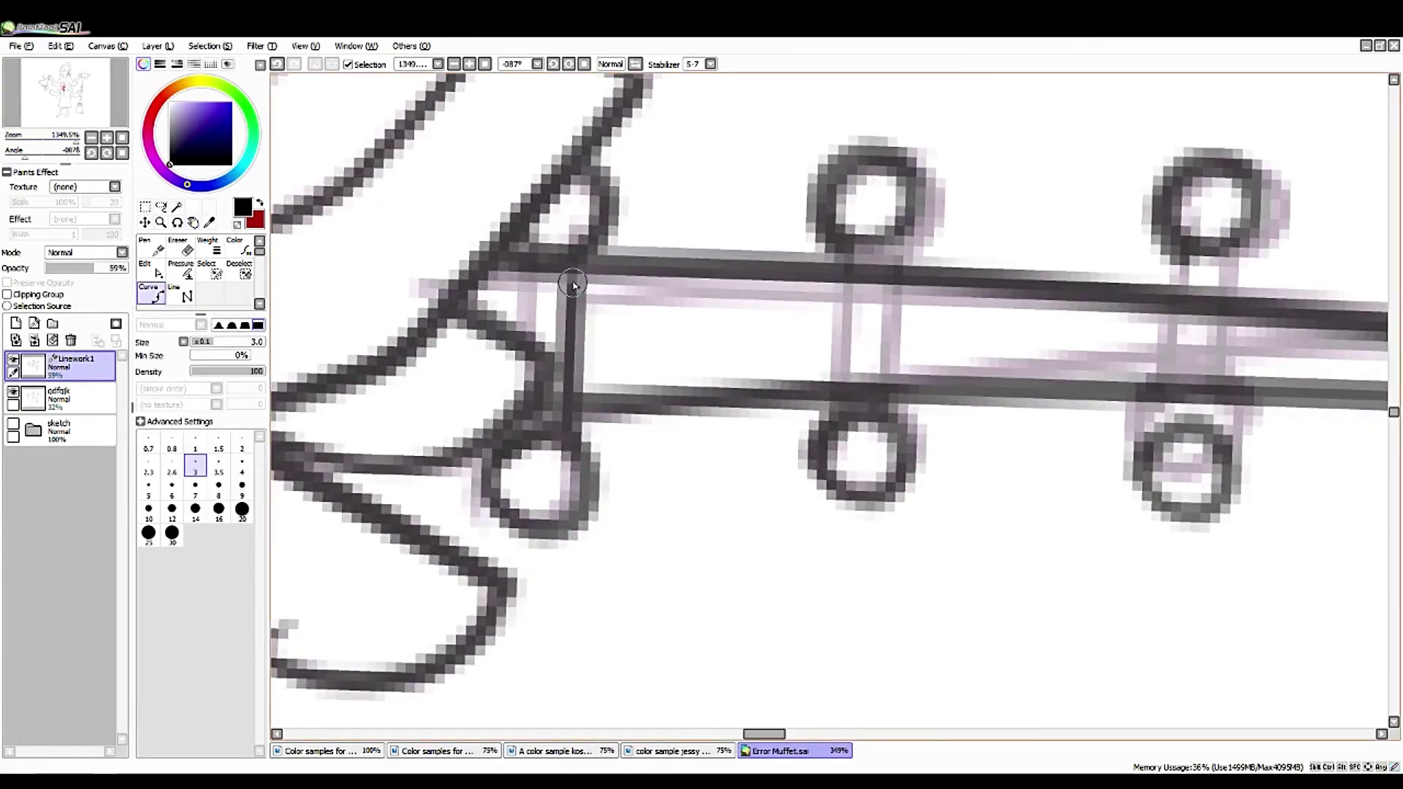
pyautogui.click(569, 257)
pyautogui.press('ctrl')
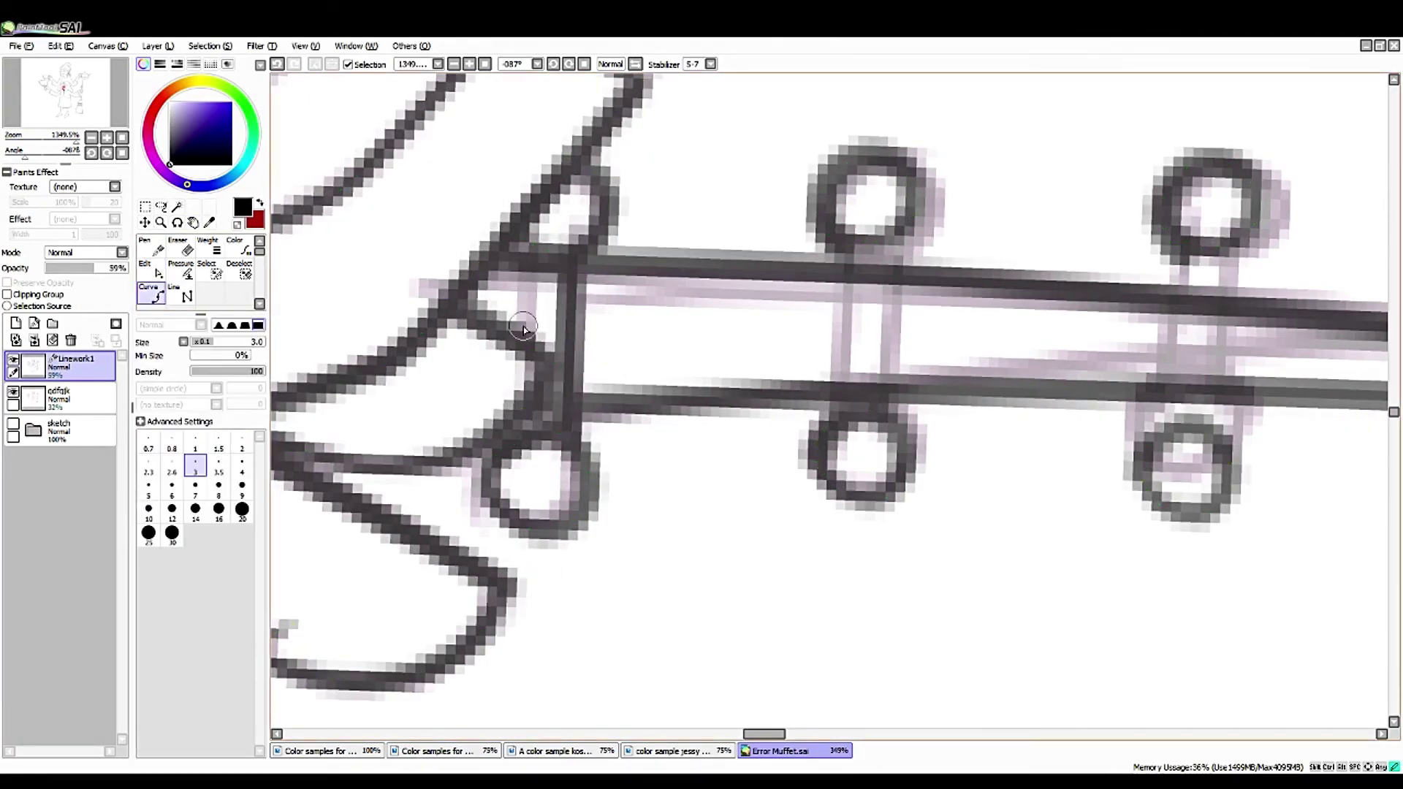
pyautogui.click(151, 272)
pyautogui.click(150, 296)
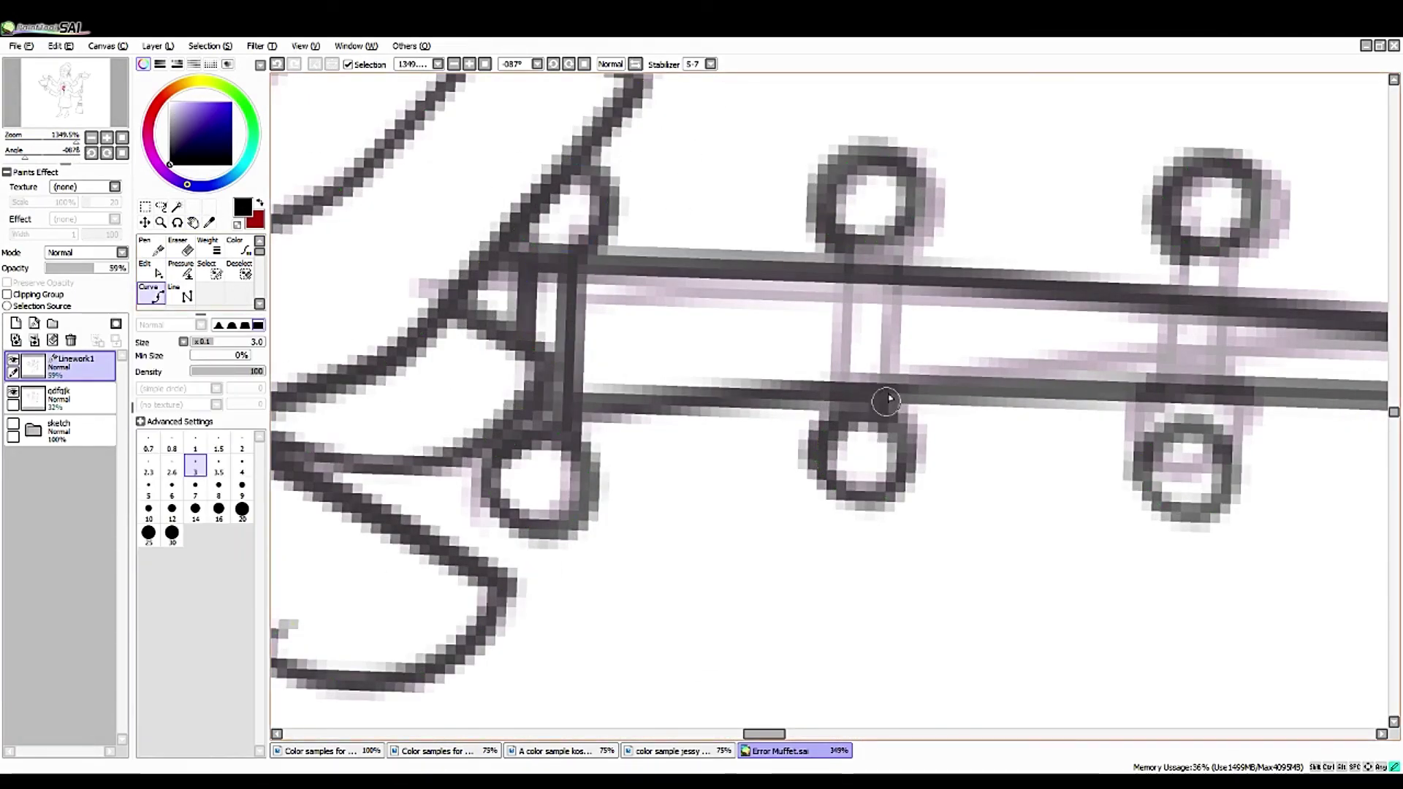
# - Ink the two connecting lines between the second pair of closure buttons with the Curve tool
pyautogui.click(888, 410)
pyautogui.click(890, 253)
pyautogui.doubleClick(998, 159)
pyautogui.click(837, 409)
pyautogui.click(839, 252)
pyautogui.doubleClick(983, 102)
# - Ink the two connecting lines between the third pair of closure buttons with the Curve tool
pyautogui.click(202, 223)
pyautogui.moveTo(680, 432); pyautogui.dragTo(526, 432)
pyautogui.click(150, 296)
pyautogui.click(724, 431)
pyautogui.click(725, 252)
pyautogui.doubleClick(796, 135)
pyautogui.click(683, 431)
pyautogui.click(778, 194)
pyautogui.doubleClick(913, 168)
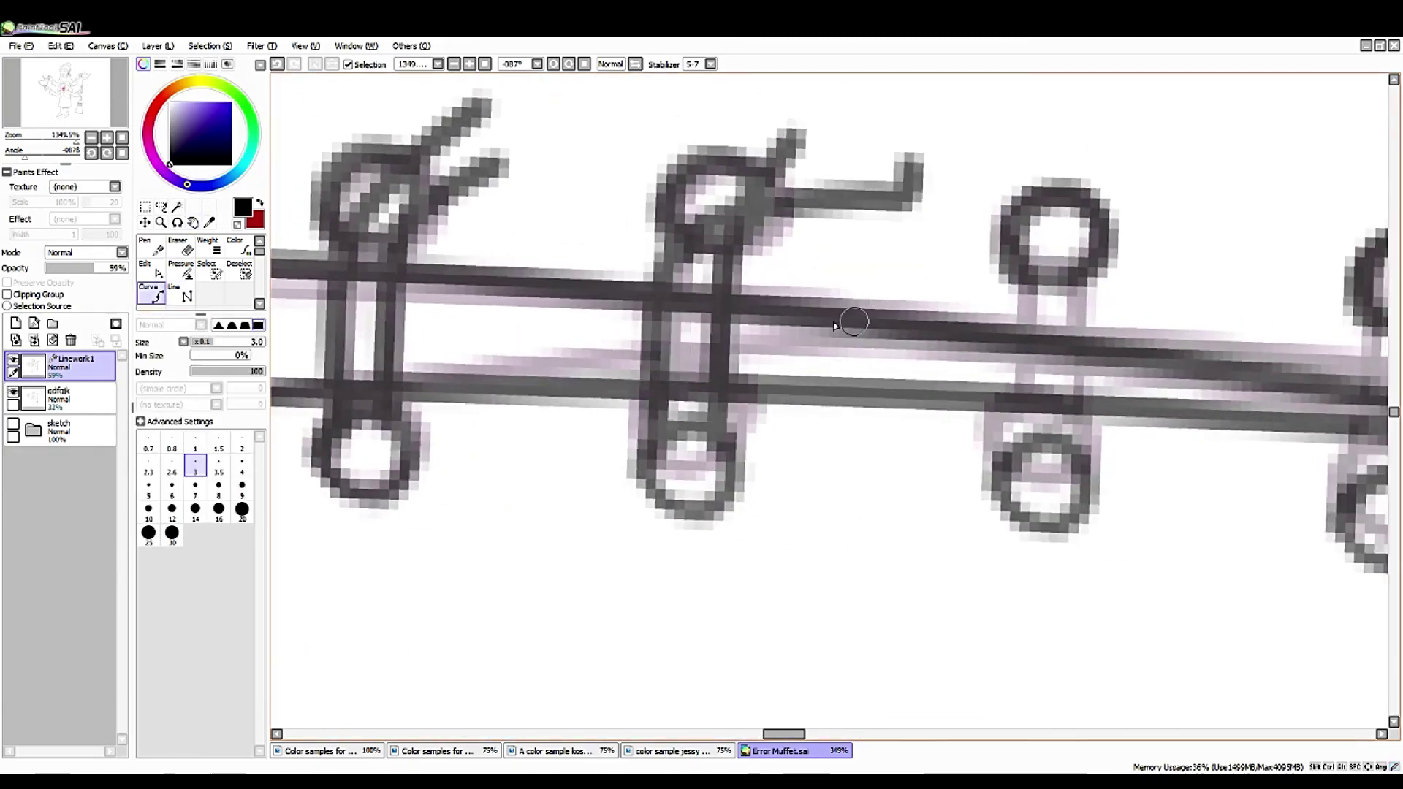
# - Ink the two connecting lines between the fourth pair of closure buttons with the Curve tool
pyautogui.click(202, 223)
pyautogui.moveTo(840, 410); pyautogui.dragTo(519, 375)
pyautogui.click(150, 296)
pyautogui.click(749, 438)
pyautogui.click(757, 249)
pyautogui.click(936, 139)
pyautogui.doubleClick(892, 245)
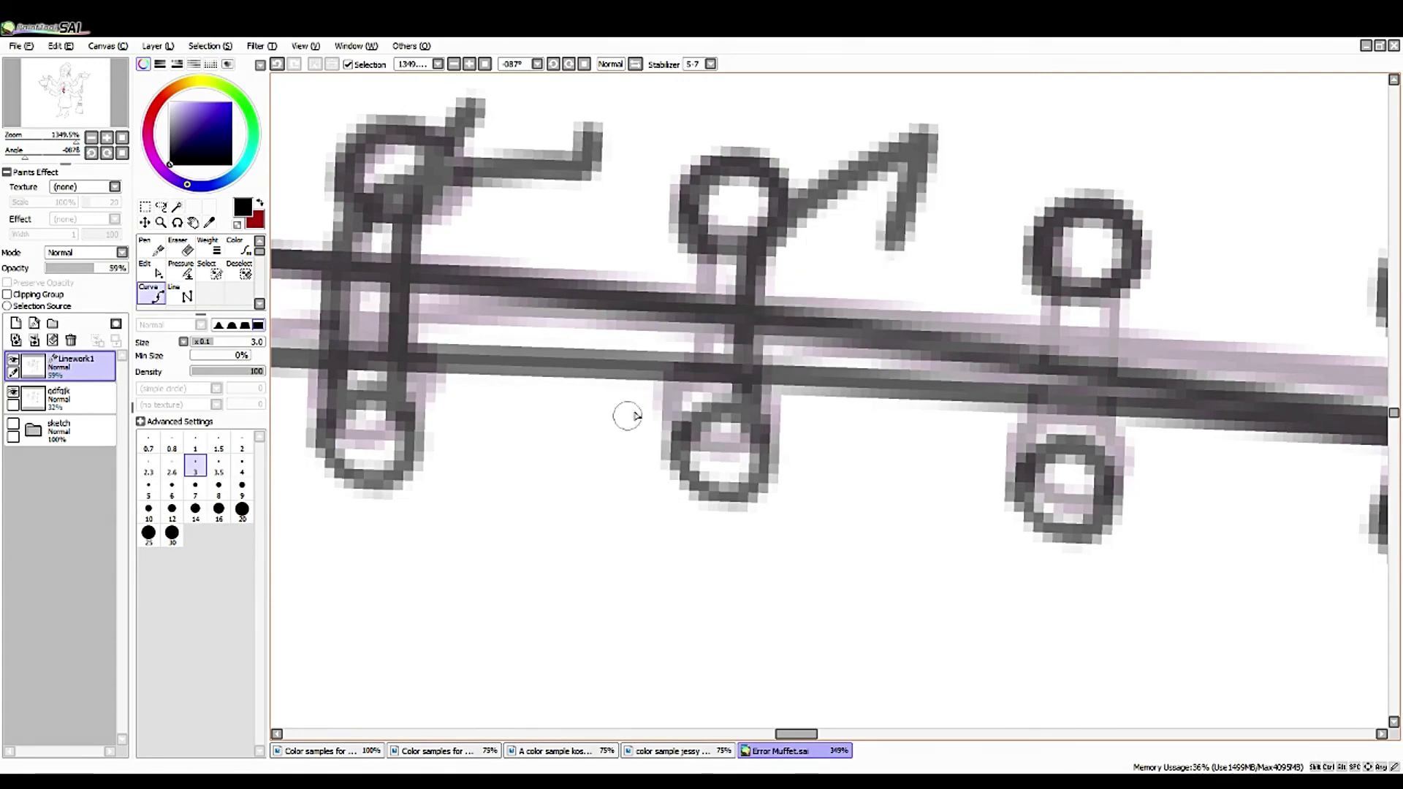
pyautogui.click(690, 421)
pyautogui.click(705, 252)
pyautogui.doubleClick(625, 278)
# - Ink the two connecting lines between the fifth pair of closure buttons with the Curve tool
pyautogui.click(1108, 457)
pyautogui.click(1118, 292)
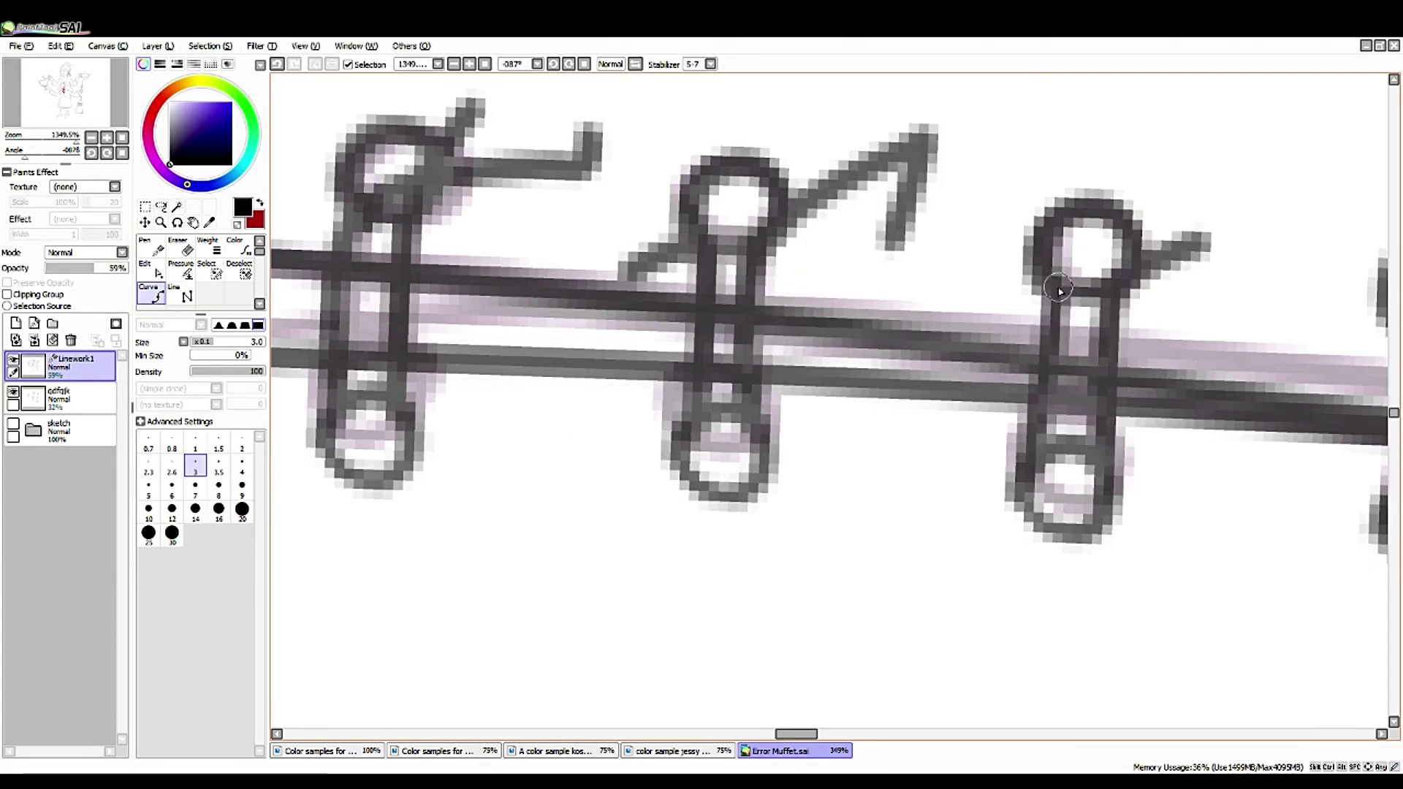
pyautogui.hotkey('ctrl', 'z')
pyautogui.hotkey('ctrl', 'z')
pyautogui.hotkey('ctrl', 'z')
pyautogui.hotkey('ctrl', 'z')
# - Ink the two connecting lines between the sixth pair of closure buttons with the Curve tool
pyautogui.scroll(3, 539, 470)
pyautogui.click(726, 497)
pyautogui.click(738, 344)
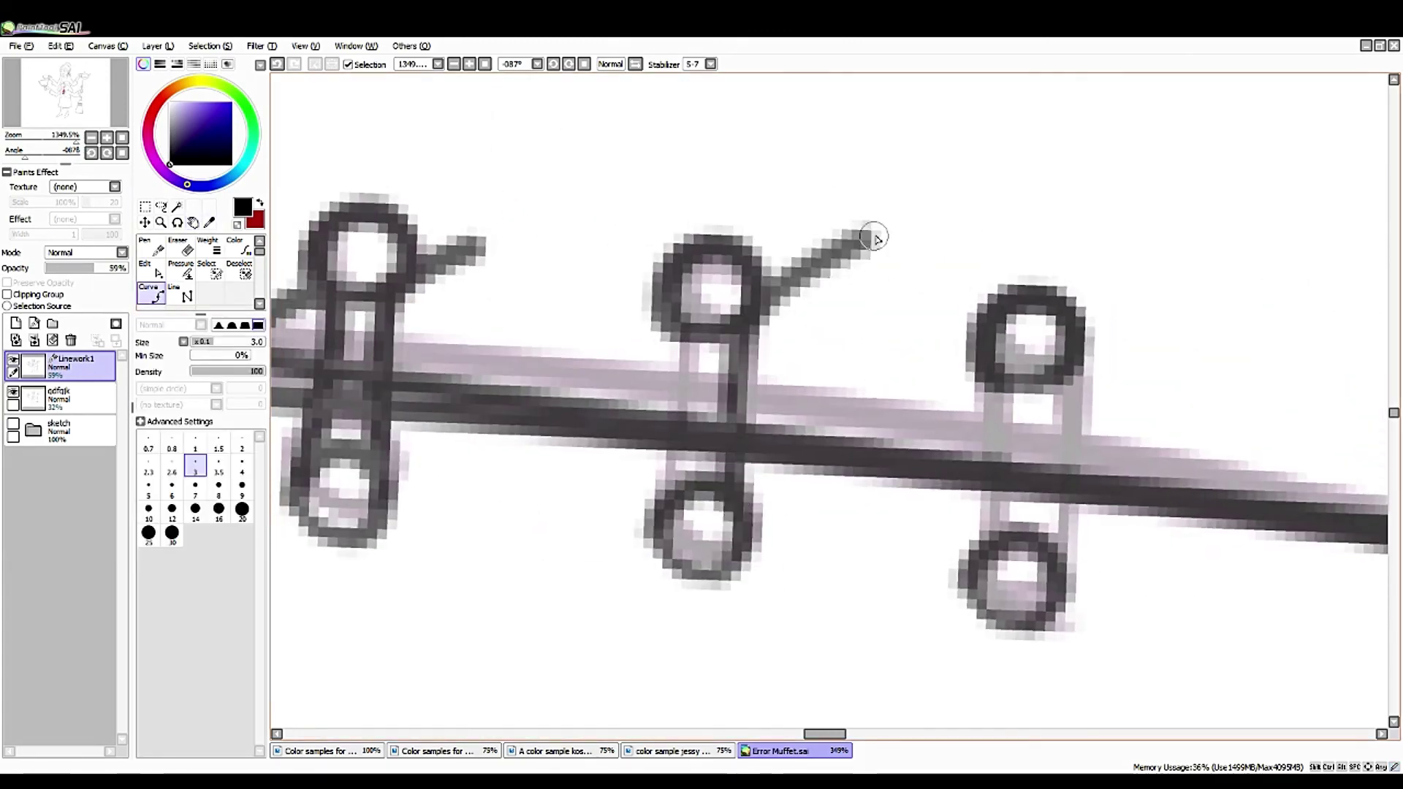
pyautogui.doubleClick(877, 232)
pyautogui.click(661, 505)
pyautogui.click(672, 325)
pyautogui.doubleClick(553, 315)
# - Ink the two connecting lines between the seventh pair of closure buttons with the Curve tool
pyautogui.click(1052, 555)
pyautogui.doubleClick(1195, 276)
pyautogui.click(987, 542)
pyautogui.click(998, 369)
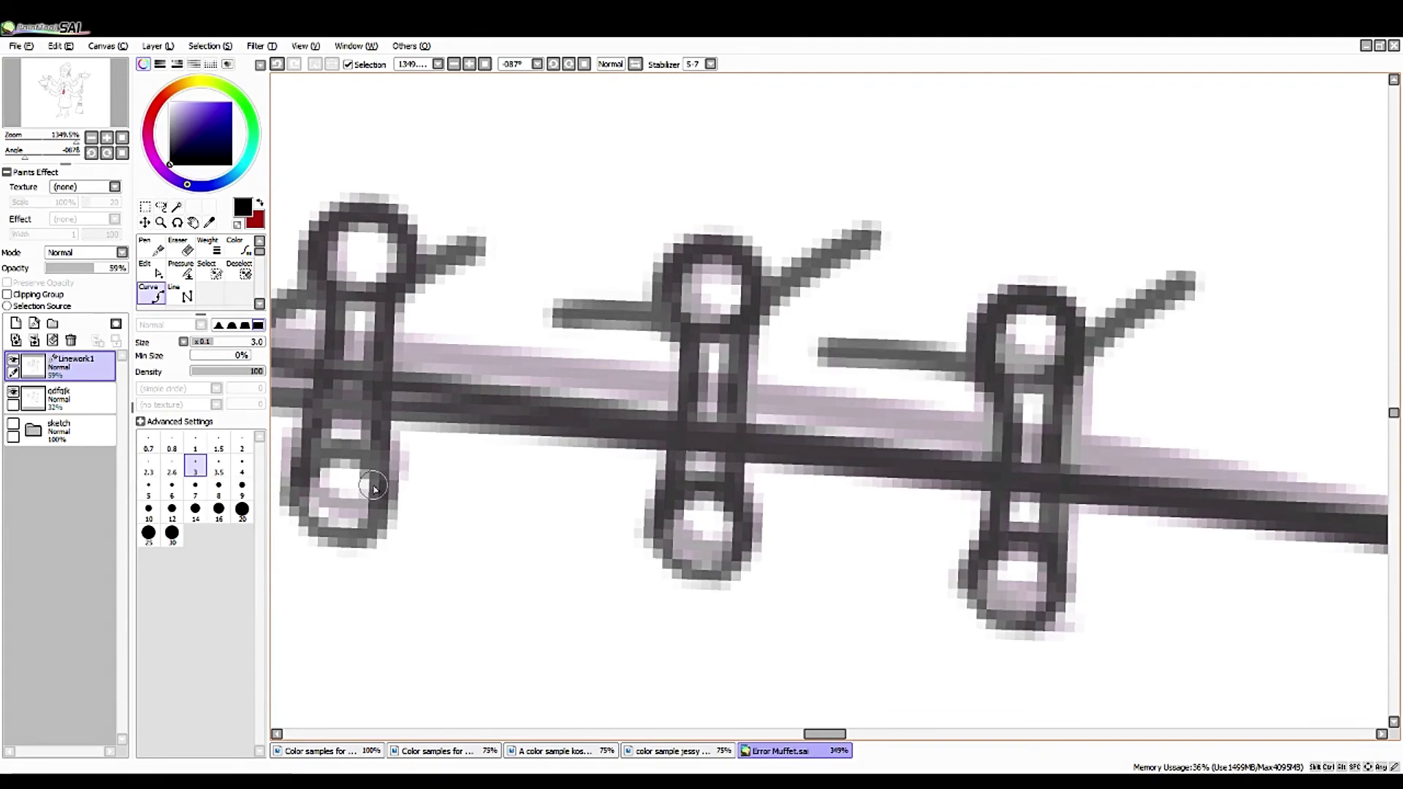
# - Delete the overshooting ends of the connecting lines on the sixth and seventh button pairs with the Edit tool
pyautogui.click(150, 270)
pyautogui.click(730, 325)
pyautogui.click(1009, 272)
pyautogui.click(658, 242)
pyautogui.click(409, 296)
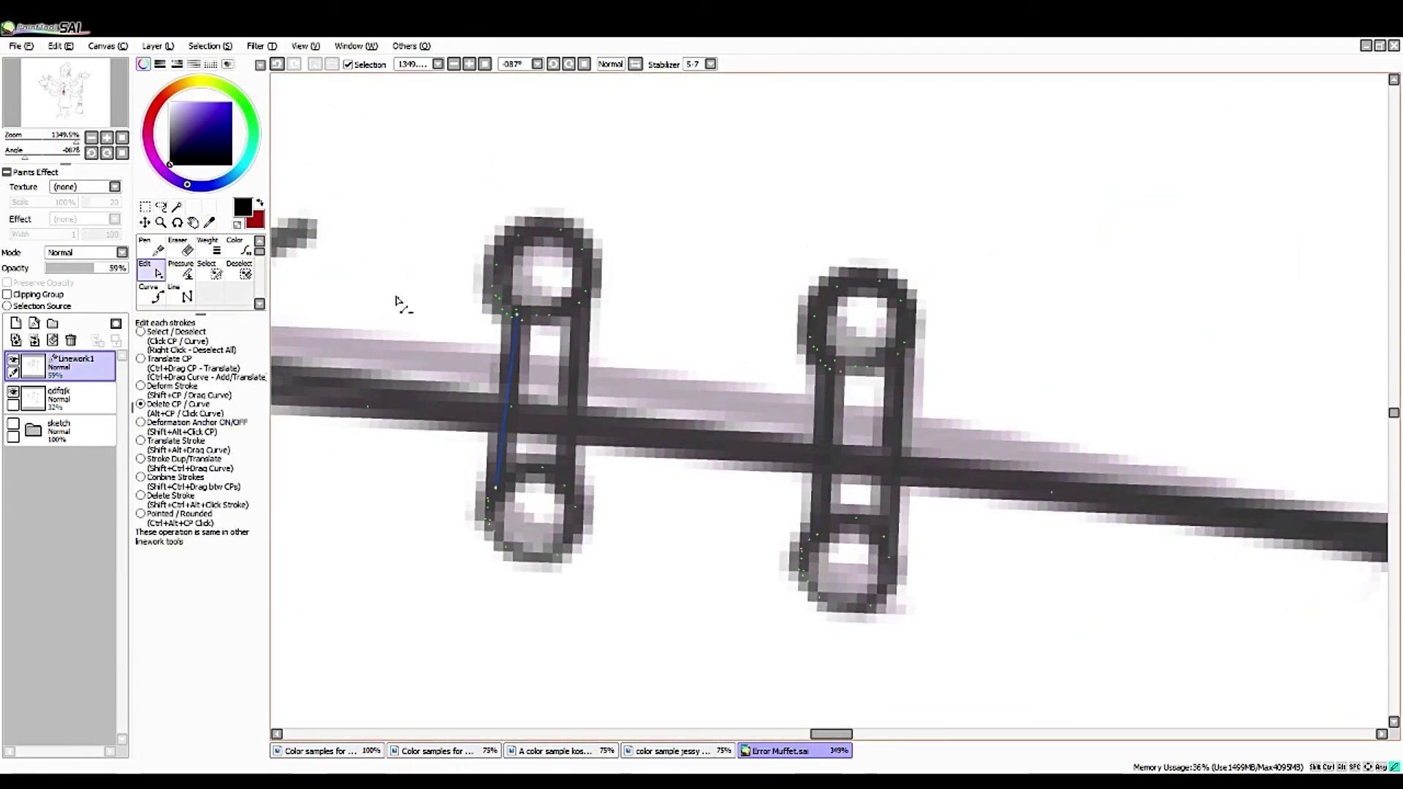
pyautogui.keyDown('ctrl'); pyautogui.keyDown('alt'); pyautogui.keyDown('shift'); pyautogui.click(502, 481); pyautogui.keyUp('shift'); pyautogui.keyUp('alt'); pyautogui.keyUp('ctrl')
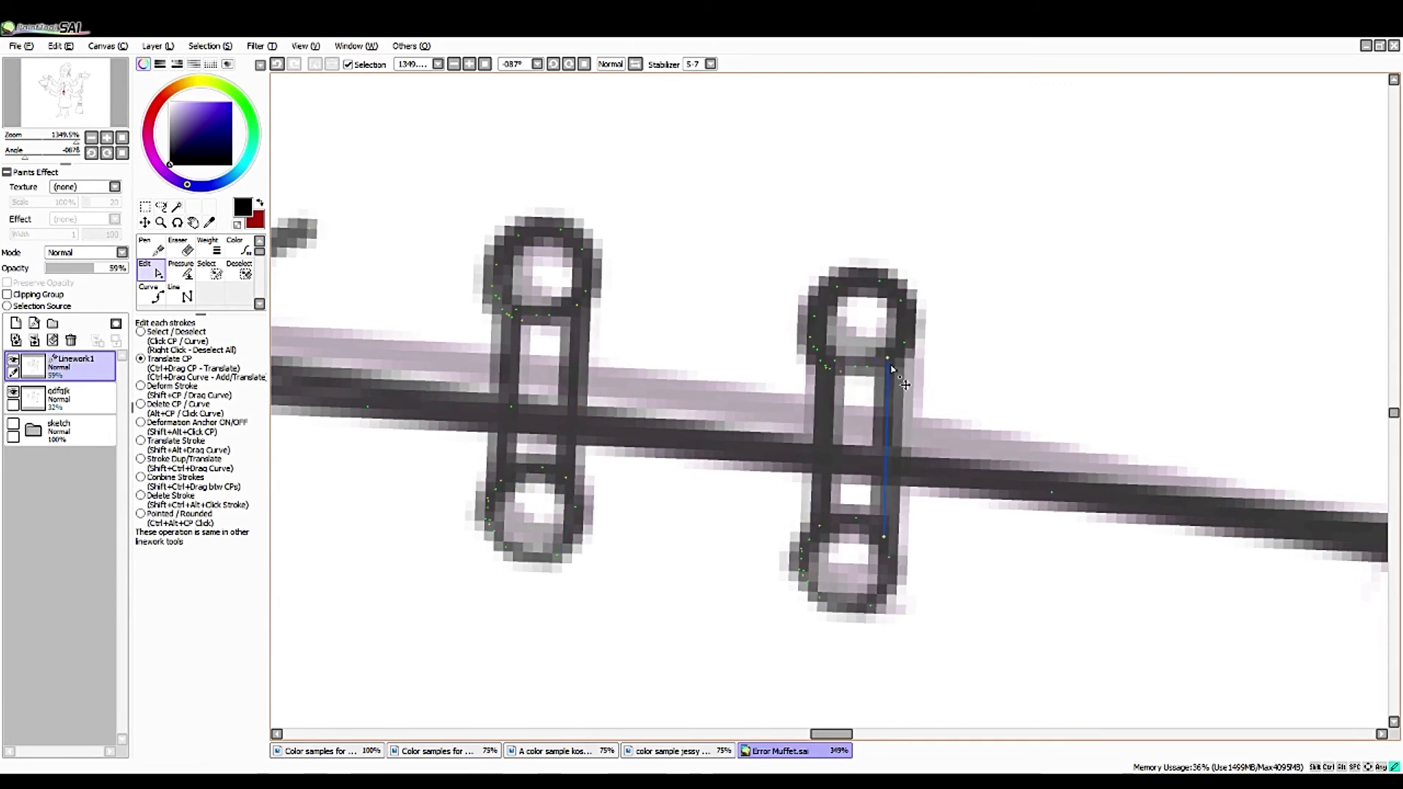
# - Delete the overshooting ends of the connecting lines on the fourth and fifth button pairs
pyautogui.press('space')
pyautogui.moveTo(673, 438); pyautogui.dragTo(987, 518)
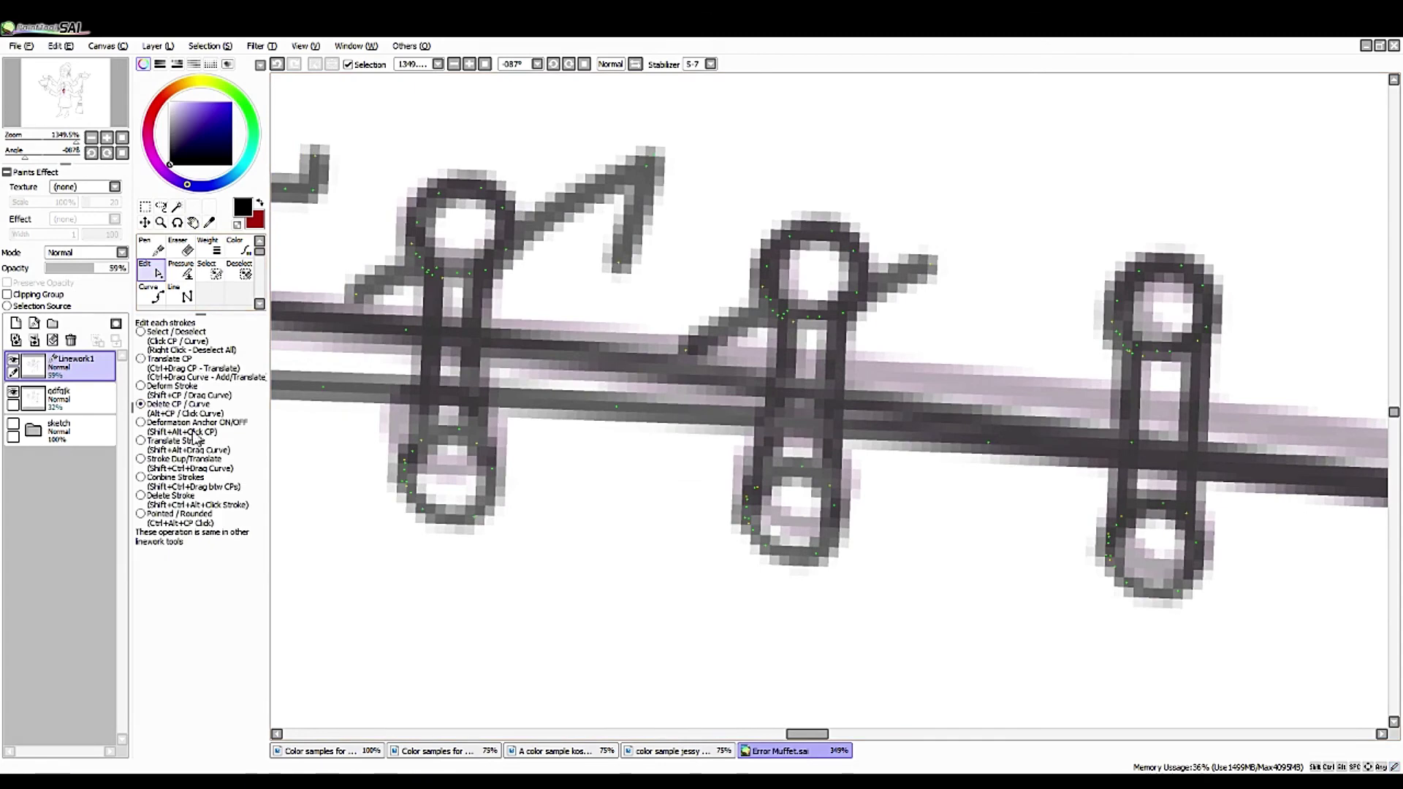
pyautogui.keyDown('ctrl'); pyautogui.keyDown('alt'); pyautogui.keyDown('shift'); pyautogui.click(640, 212); pyautogui.keyUp('shift'); pyautogui.keyUp('alt'); pyautogui.keyUp('ctrl')
pyautogui.keyDown('ctrl'); pyautogui.keyDown('alt'); pyautogui.keyDown('shift'); pyautogui.click(556, 216); pyautogui.keyUp('shift'); pyautogui.keyUp('alt'); pyautogui.keyUp('ctrl')
pyautogui.keyDown('ctrl'); pyautogui.keyDown('alt'); pyautogui.keyDown('shift'); pyautogui.click(903, 276); pyautogui.keyUp('shift'); pyautogui.keyUp('alt'); pyautogui.keyUp('ctrl')
pyautogui.keyDown('ctrl'); pyautogui.keyDown('alt'); pyautogui.keyDown('shift'); pyautogui.click(723, 329); pyautogui.keyUp('shift'); pyautogui.keyUp('alt'); pyautogui.keyUp('ctrl')
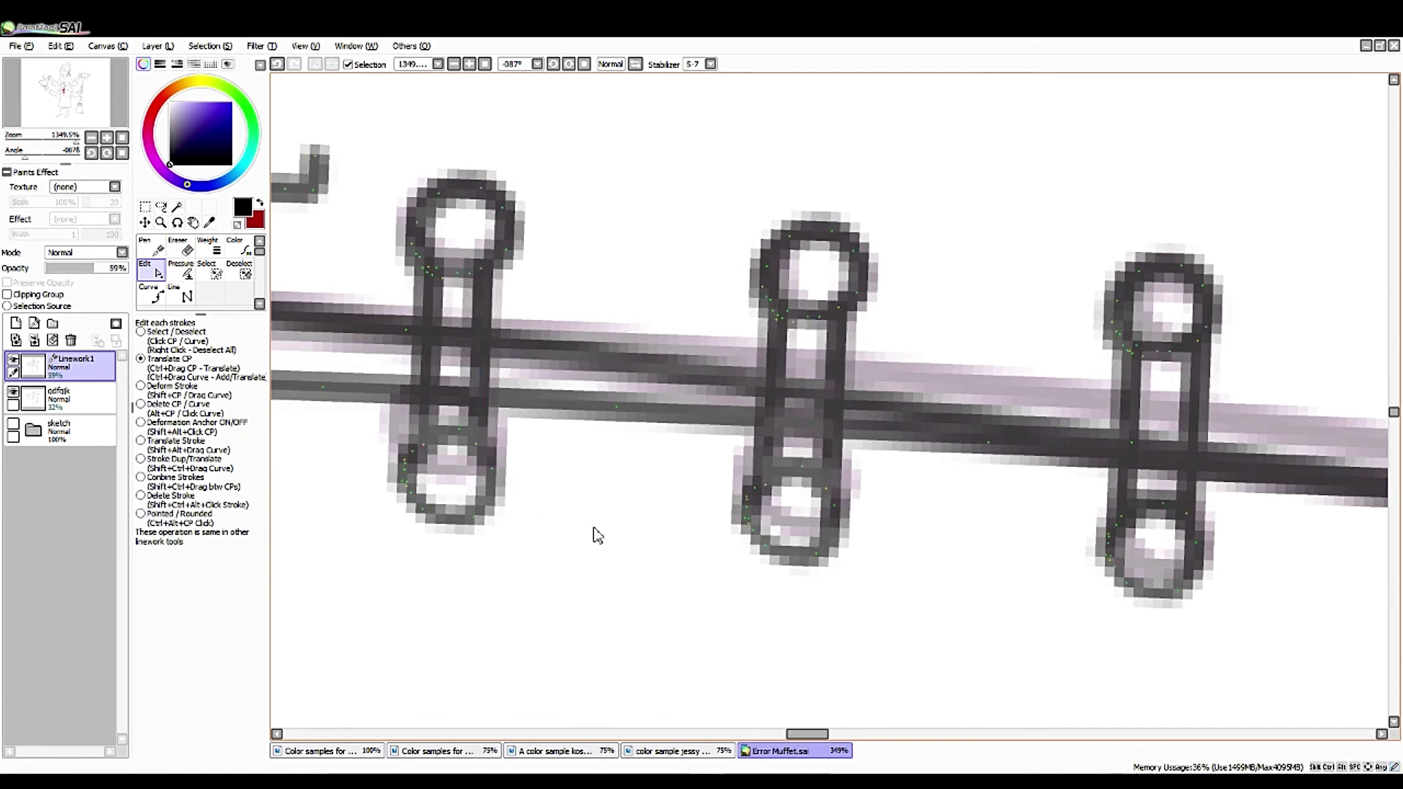
# - Delete the overshooting ends of the connecting lines on the third and second button pairs
pyautogui.hscroll(-5, 492, 354)
pyautogui.press('alt')
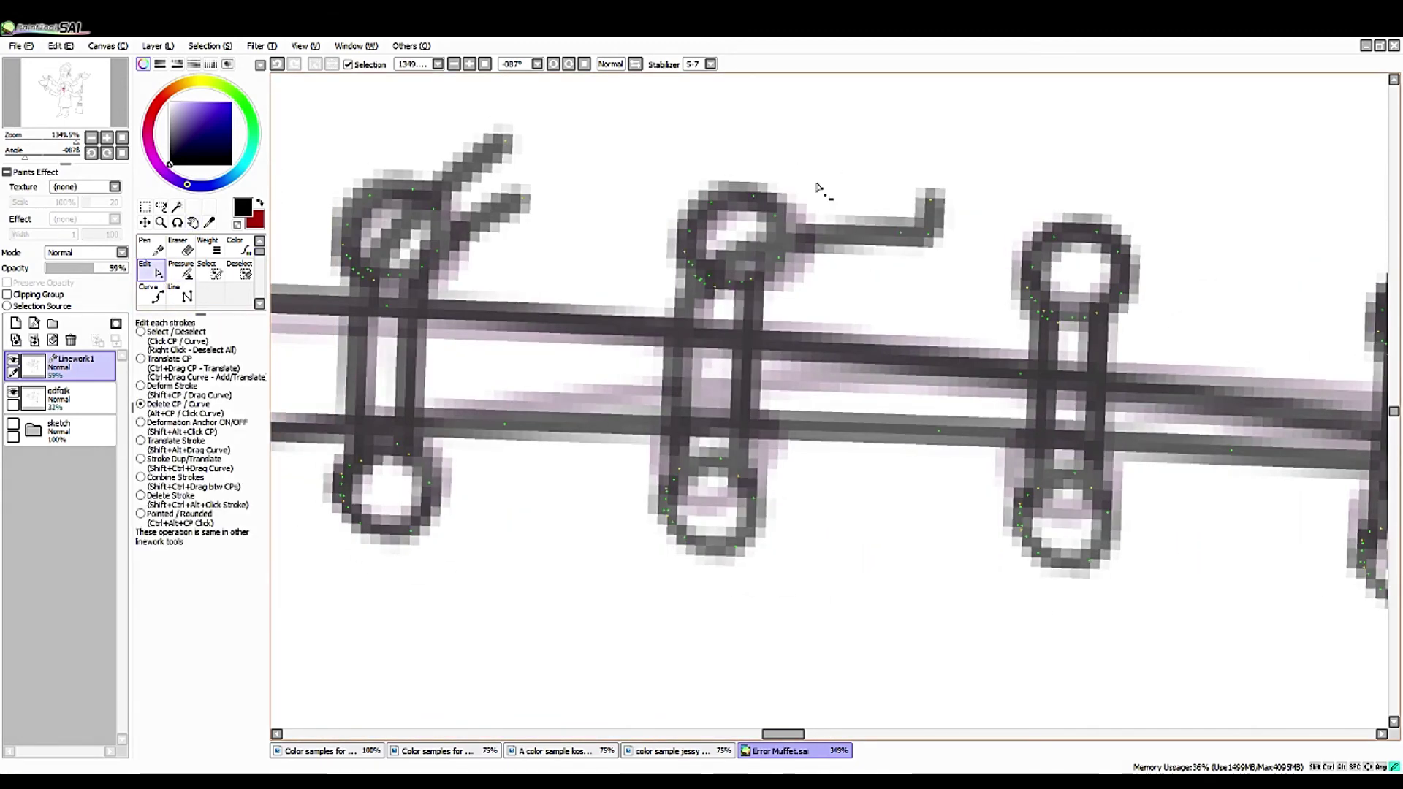
pyautogui.keyDown('alt'); pyautogui.click(925, 250); pyautogui.keyUp('alt')
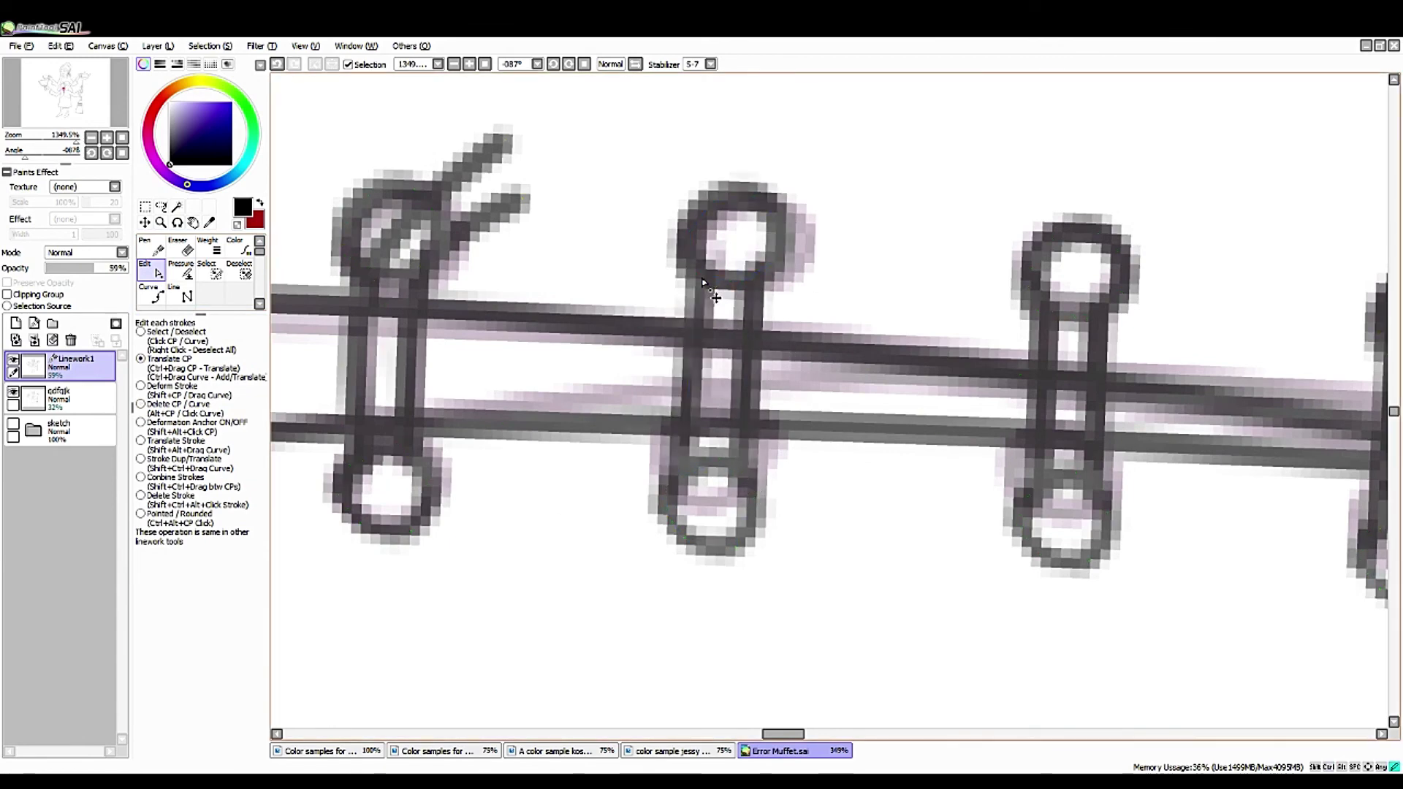
pyautogui.moveTo(669, 454); pyautogui.dragTo(984, 447)
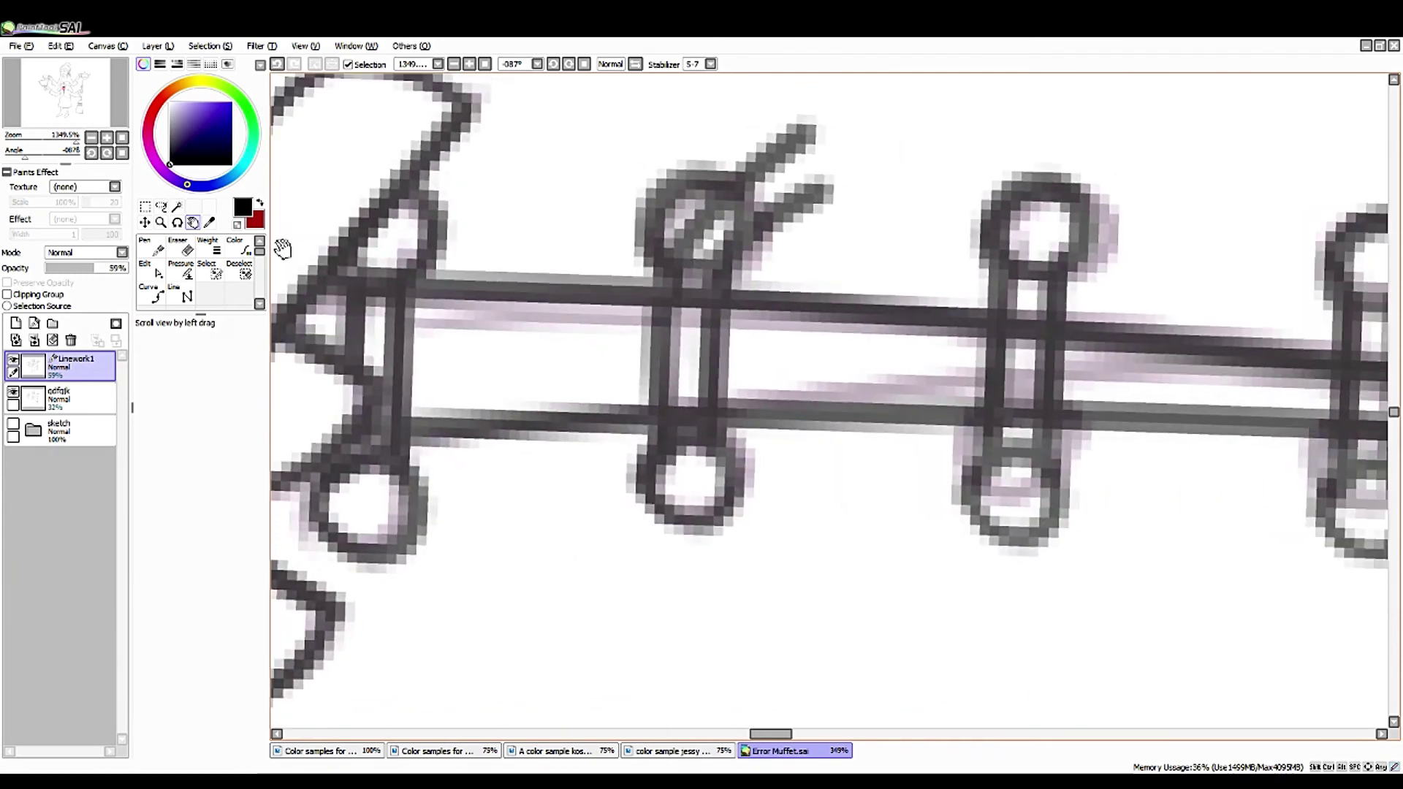
pyautogui.keyDown('alt'); pyautogui.click(804, 208); pyautogui.keyUp('alt')
pyautogui.keyDown('alt'); pyautogui.click(811, 144); pyautogui.keyUp('alt')
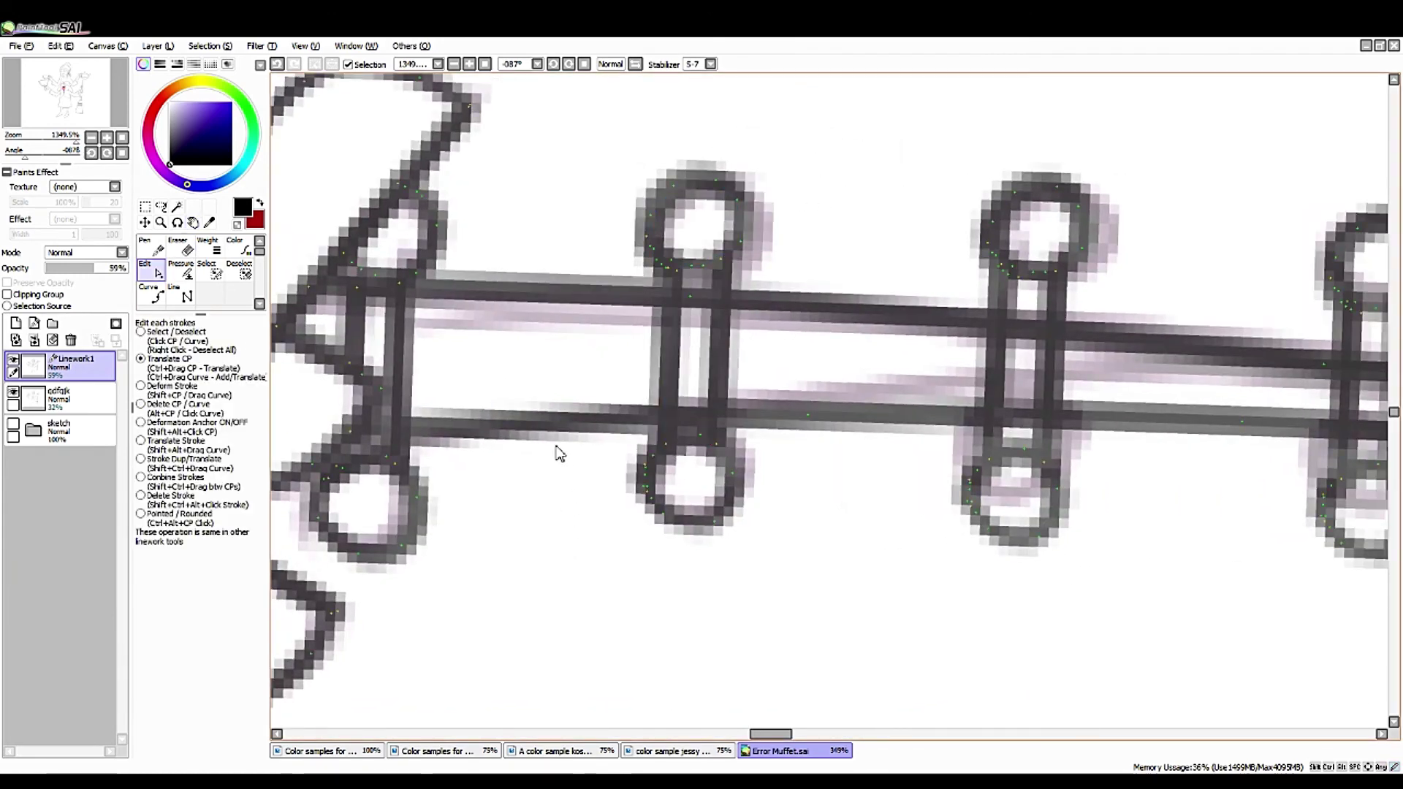
# - Erase the front-edge lines where they cross between the connecting lines of the second and first closures
pyautogui.click(193, 222)
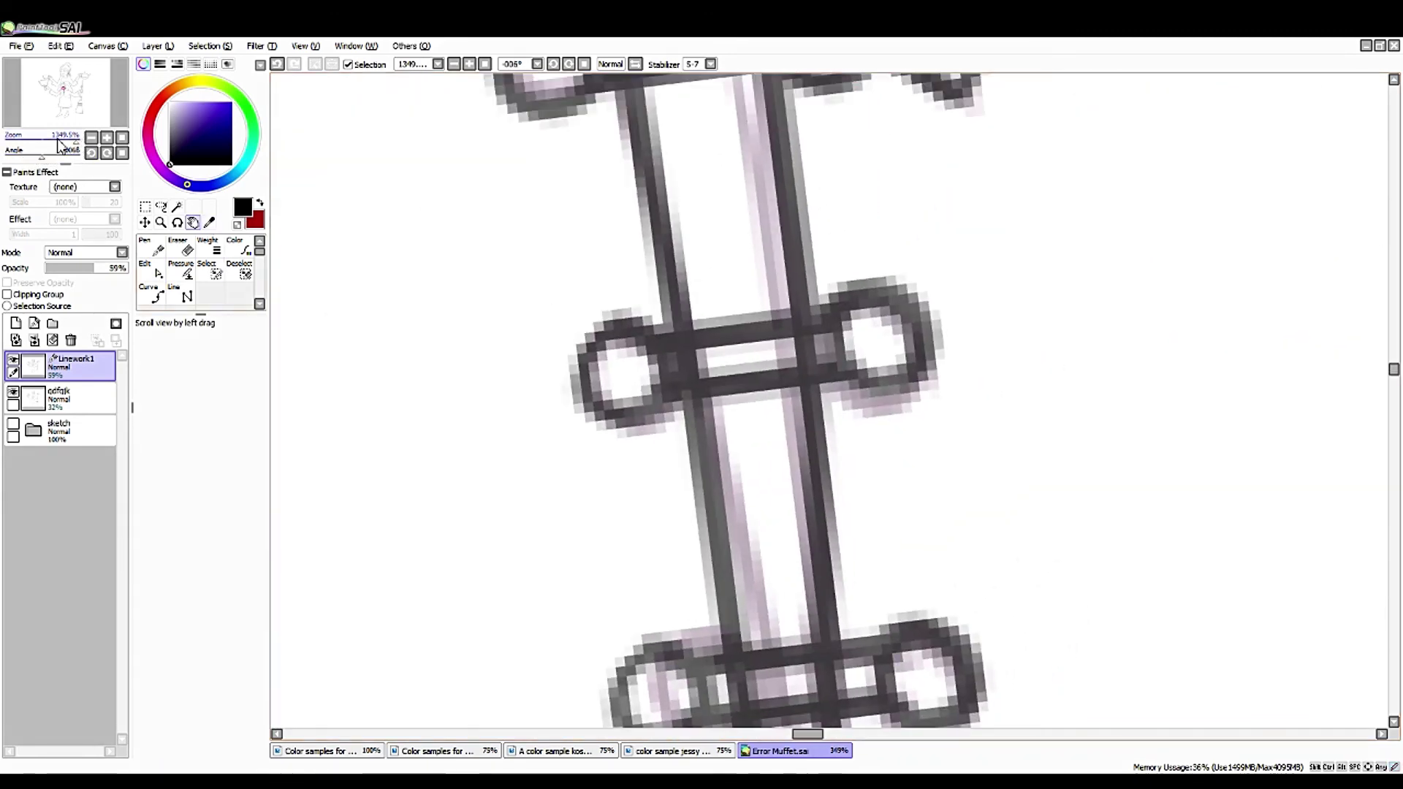
pyautogui.press('e')
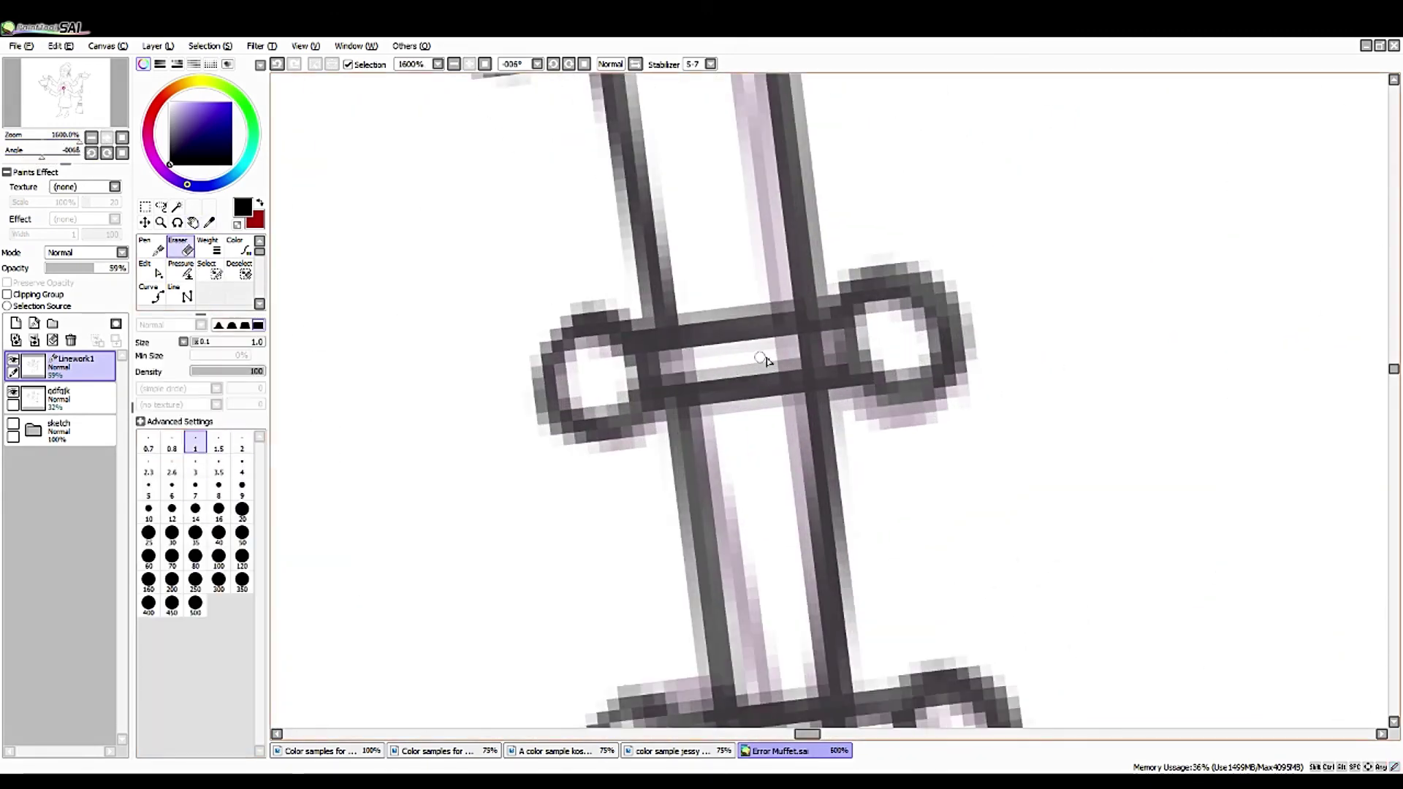
pyautogui.press('n')
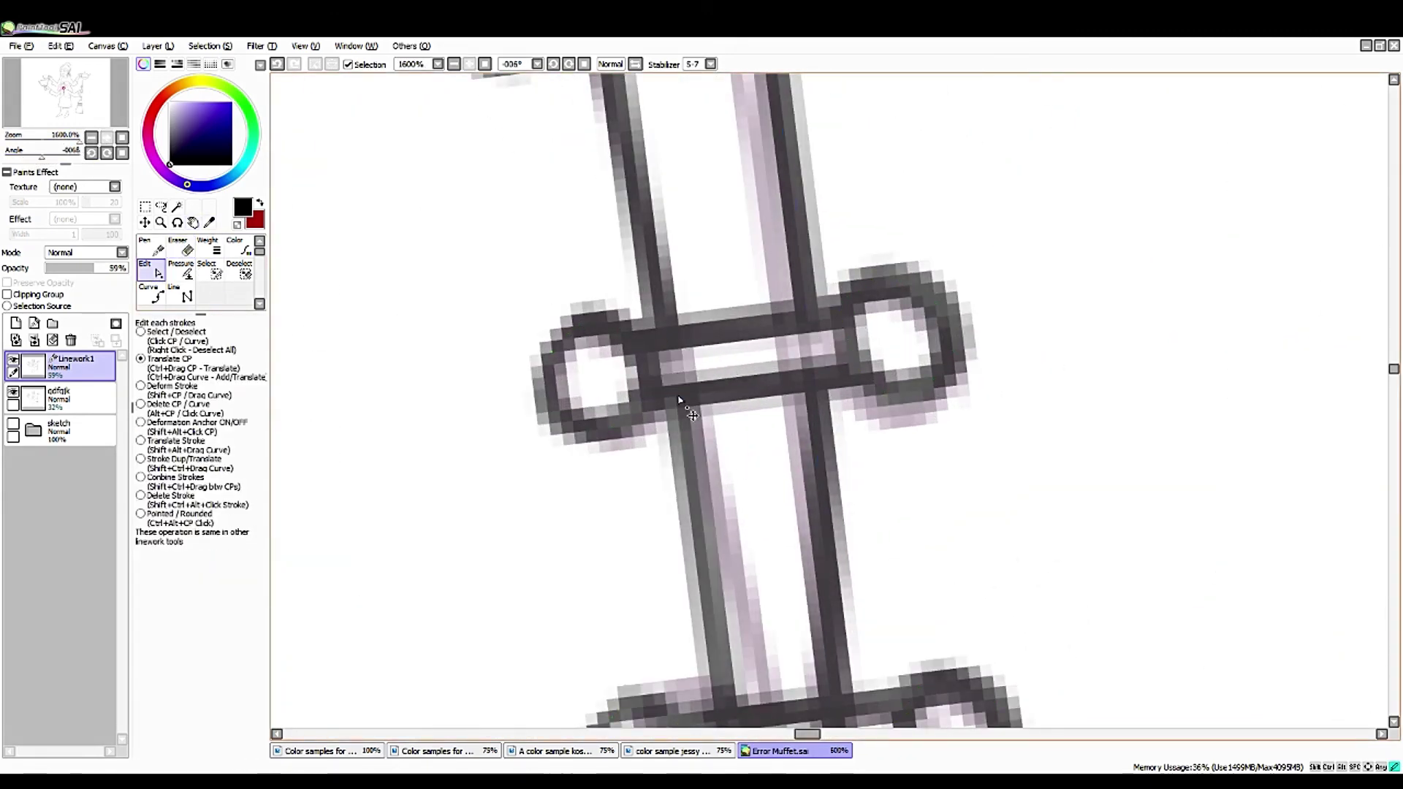
pyautogui.press('space')
pyautogui.moveTo(598, 548); pyautogui.dragTo(628, 507)
pyautogui.press('e')
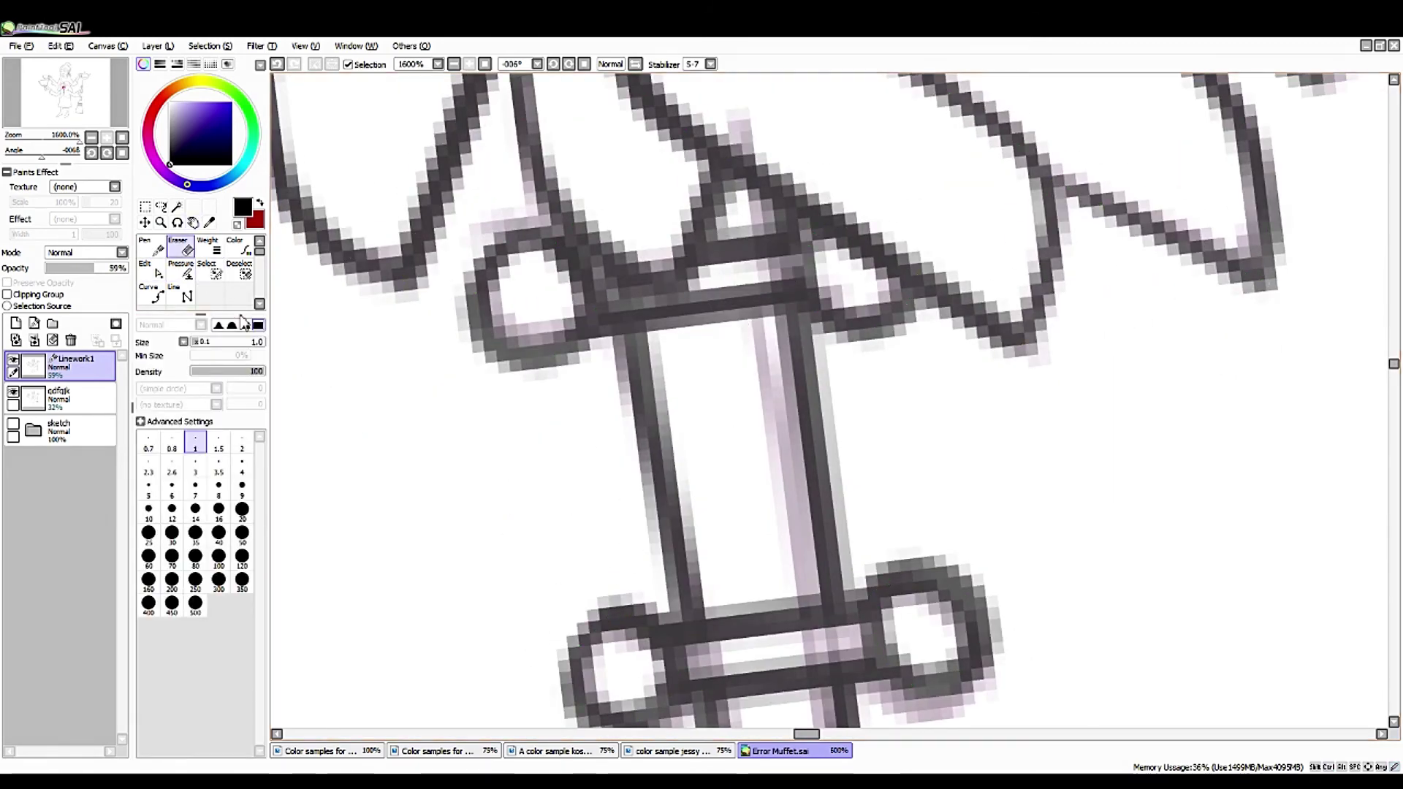
pyautogui.press('n')
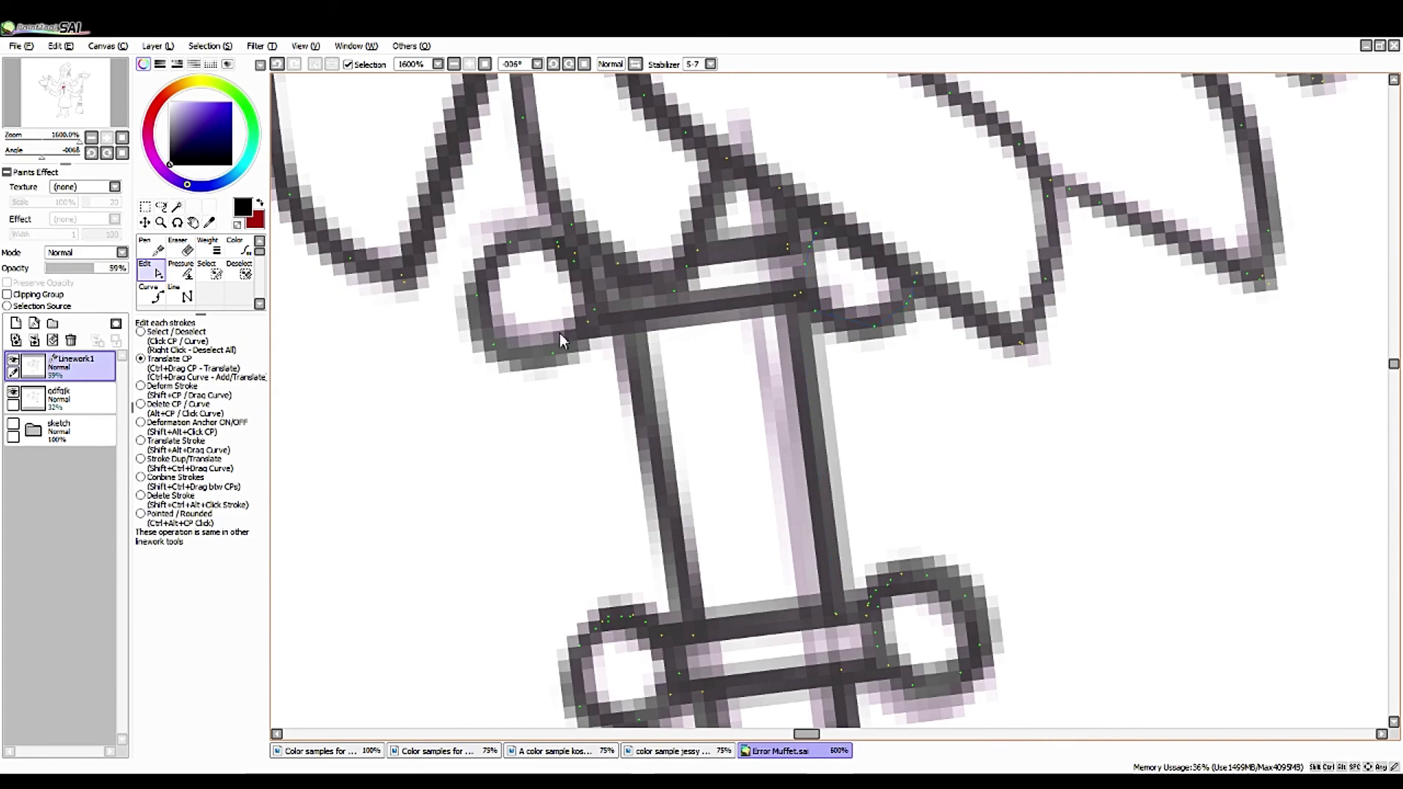
# - Erase the front-edge lines where they cross between the connecting lines of the third and fourth closures
pyautogui.scroll(-5, 486, 517)
pyautogui.press('e')
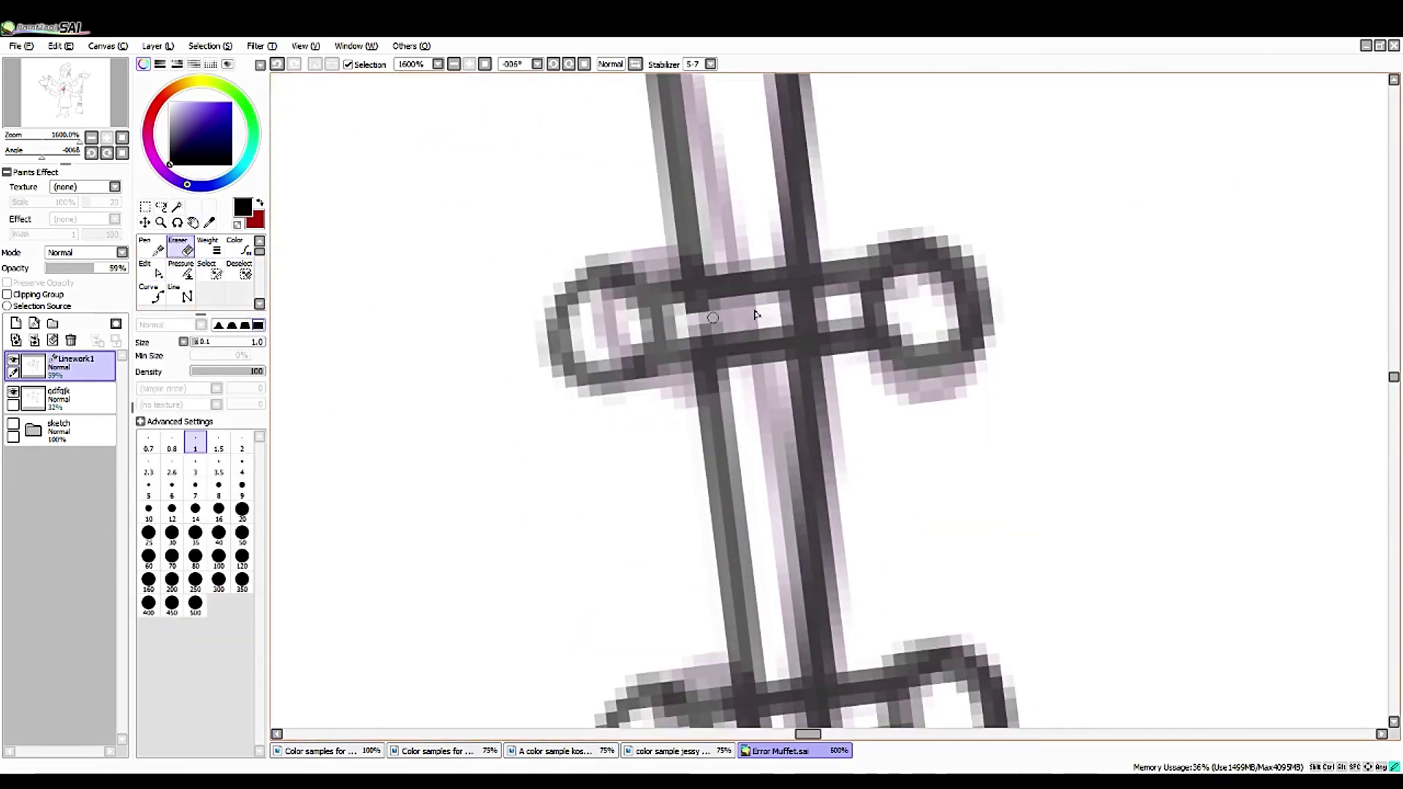
pyautogui.press('n')
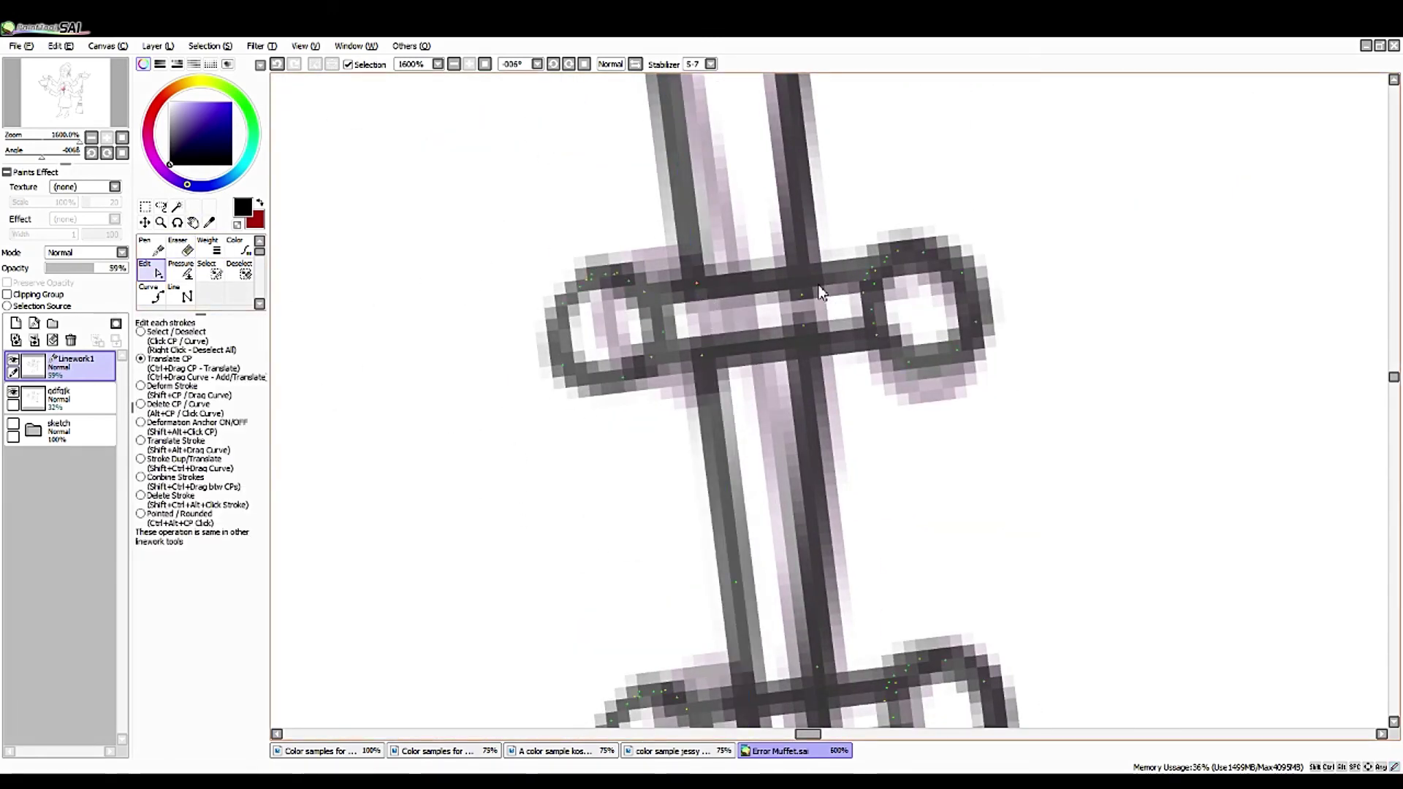
pyautogui.scroll(-1, 476, 439)
pyautogui.press('e')
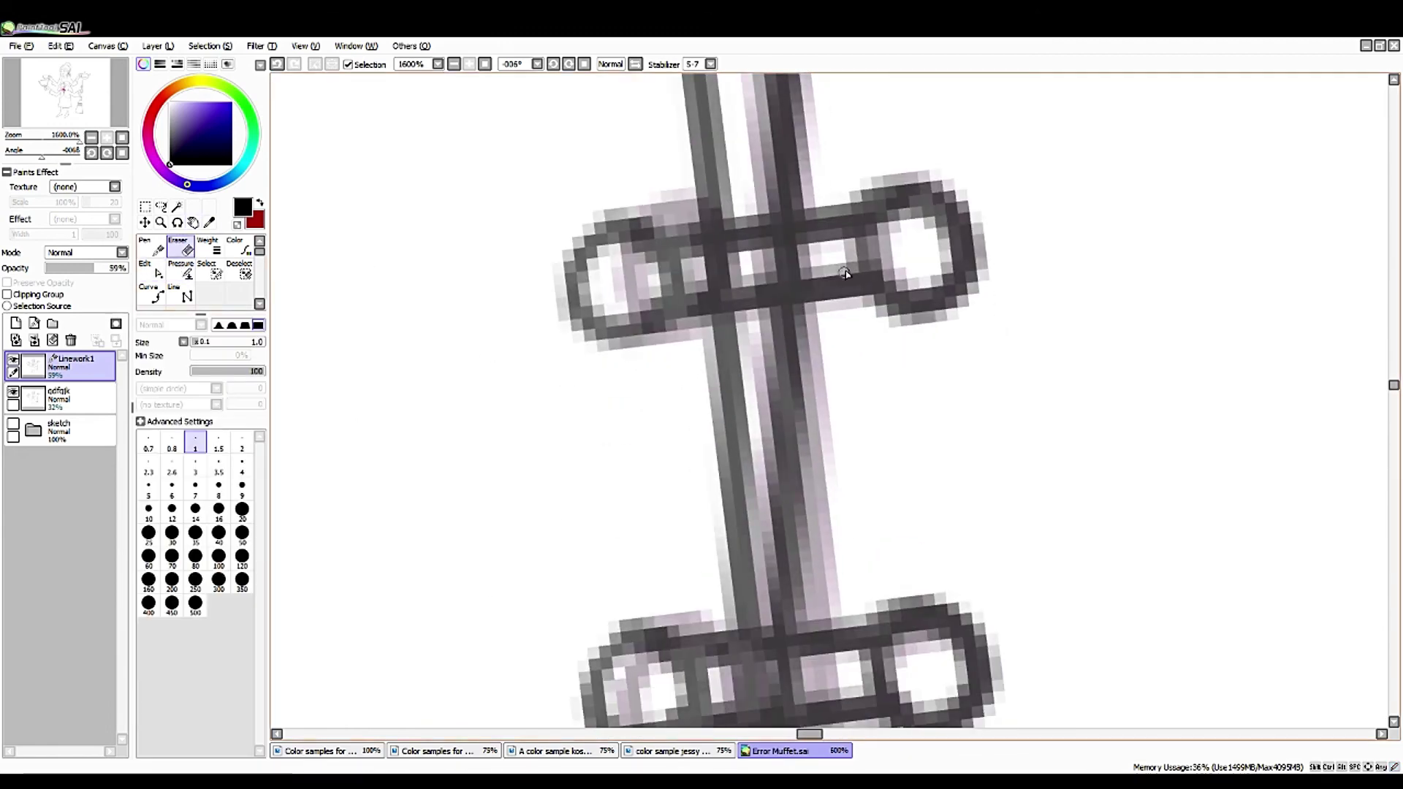
pyautogui.press('n')
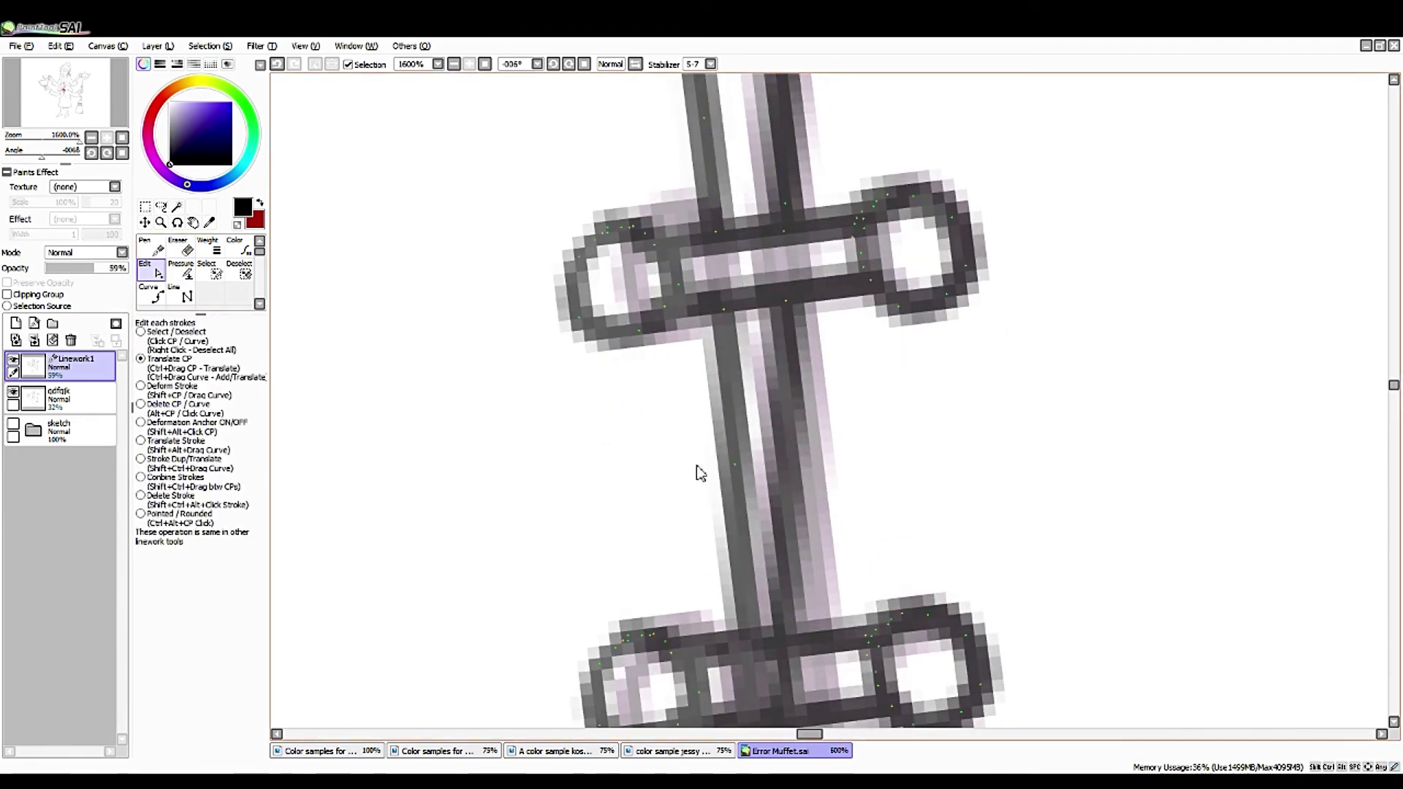
# - Erase the front-edge lines where they cross between the connecting lines of the fifth and sixth closures
pyautogui.press('e')
pyautogui.scroll(1, 307, 326)
pyautogui.press('n')
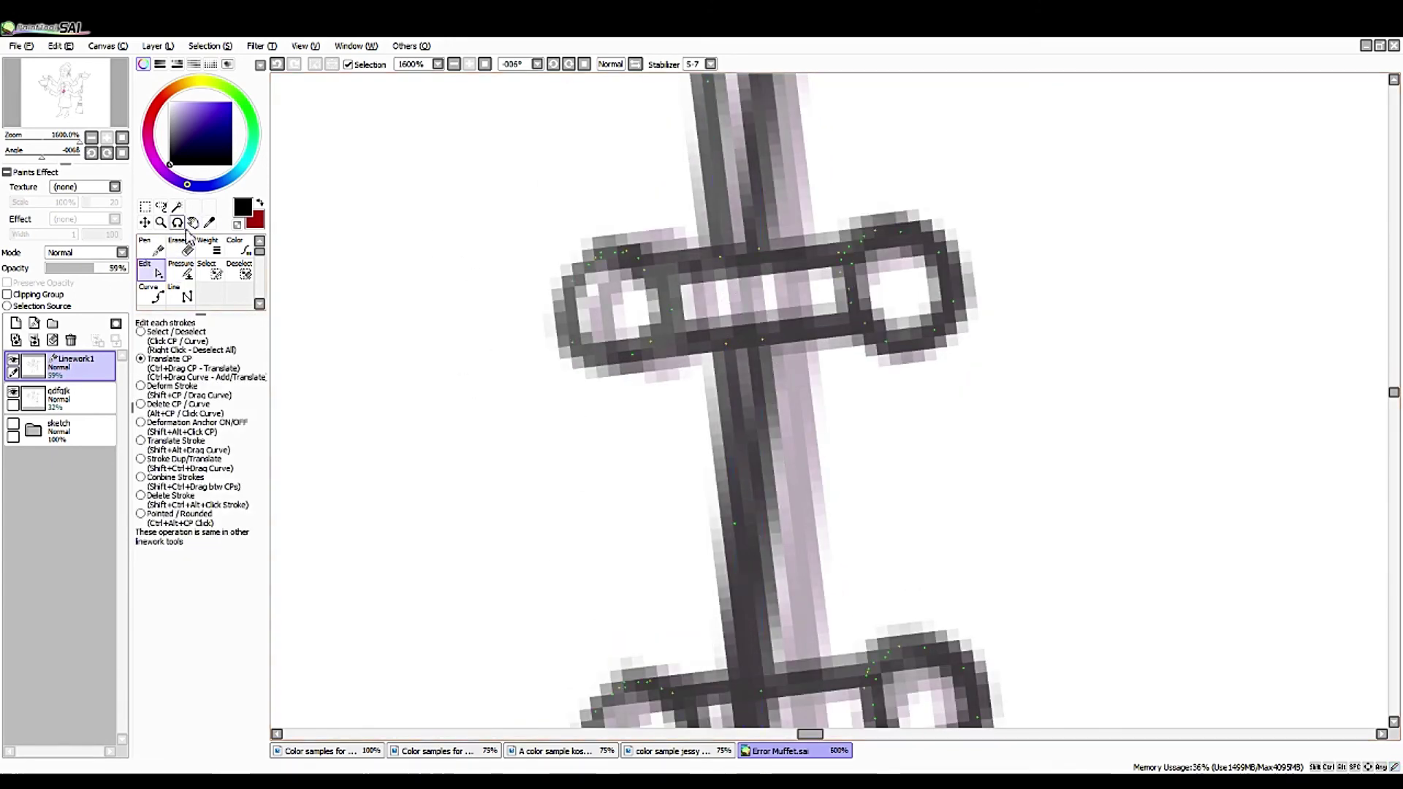
pyautogui.hotkey('ctrl', 'z')
pyautogui.press('e')
pyautogui.press('n')
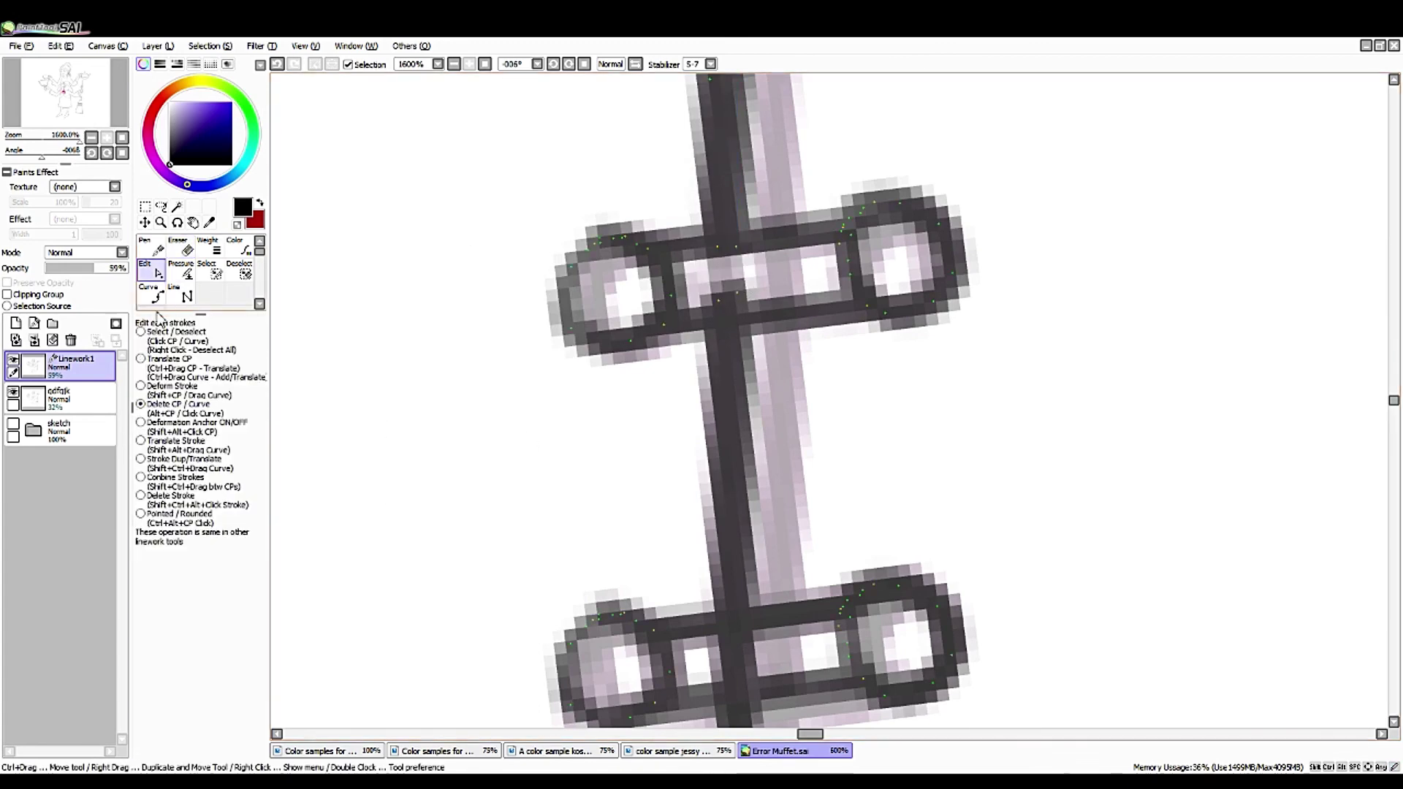
# - Erase the front line where it crosses between the connecting lines of the seventh closure
pyautogui.press('space')
pyautogui.moveTo(779, 626); pyautogui.dragTo(779, 340)
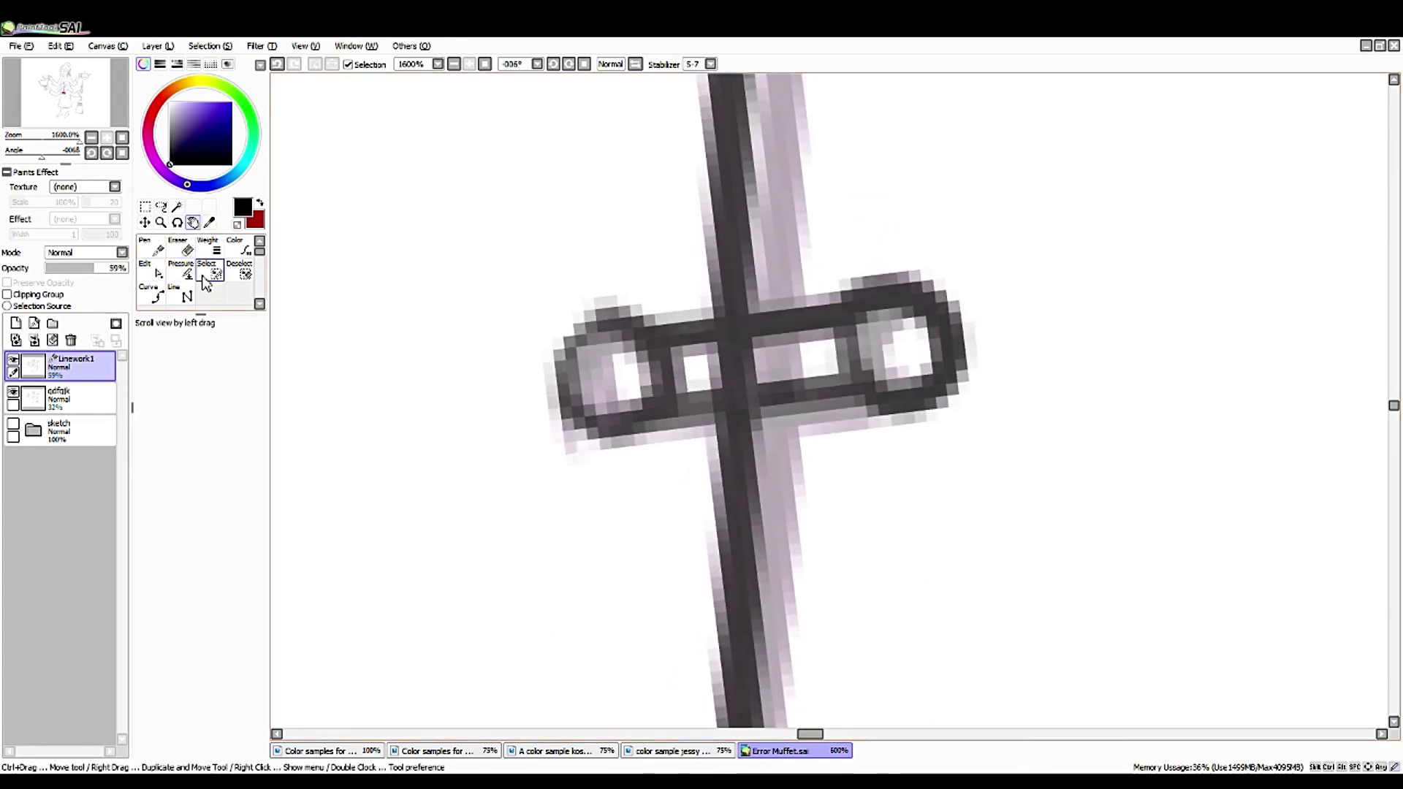
pyautogui.press('e')
pyautogui.press('n')
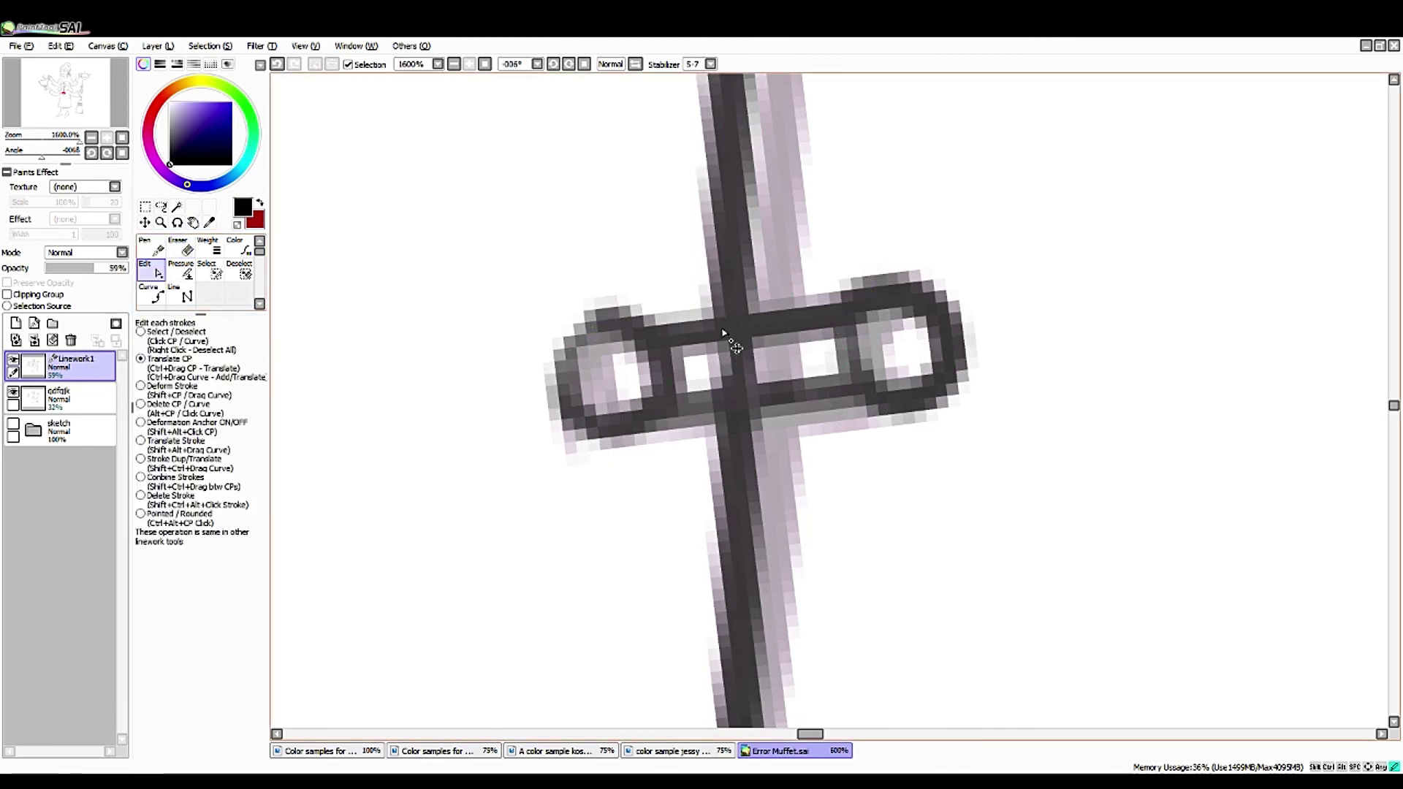
pyautogui.press('e')
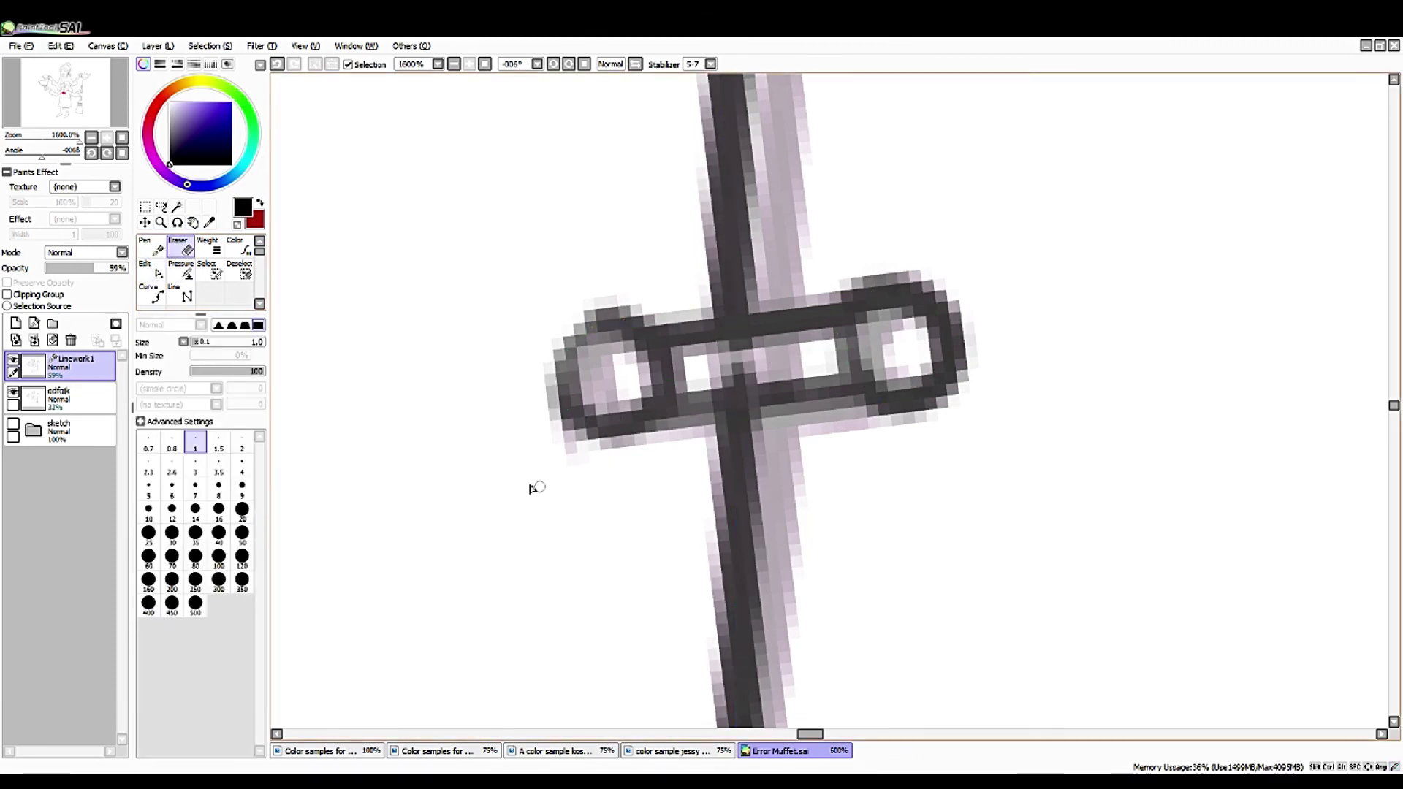
pyautogui.press('n')
# - Raise the Linework1 layer's opacity to 100% and hide the faint rough sketch layer beneath it
pyautogui.scroll(-10, 739, 402)
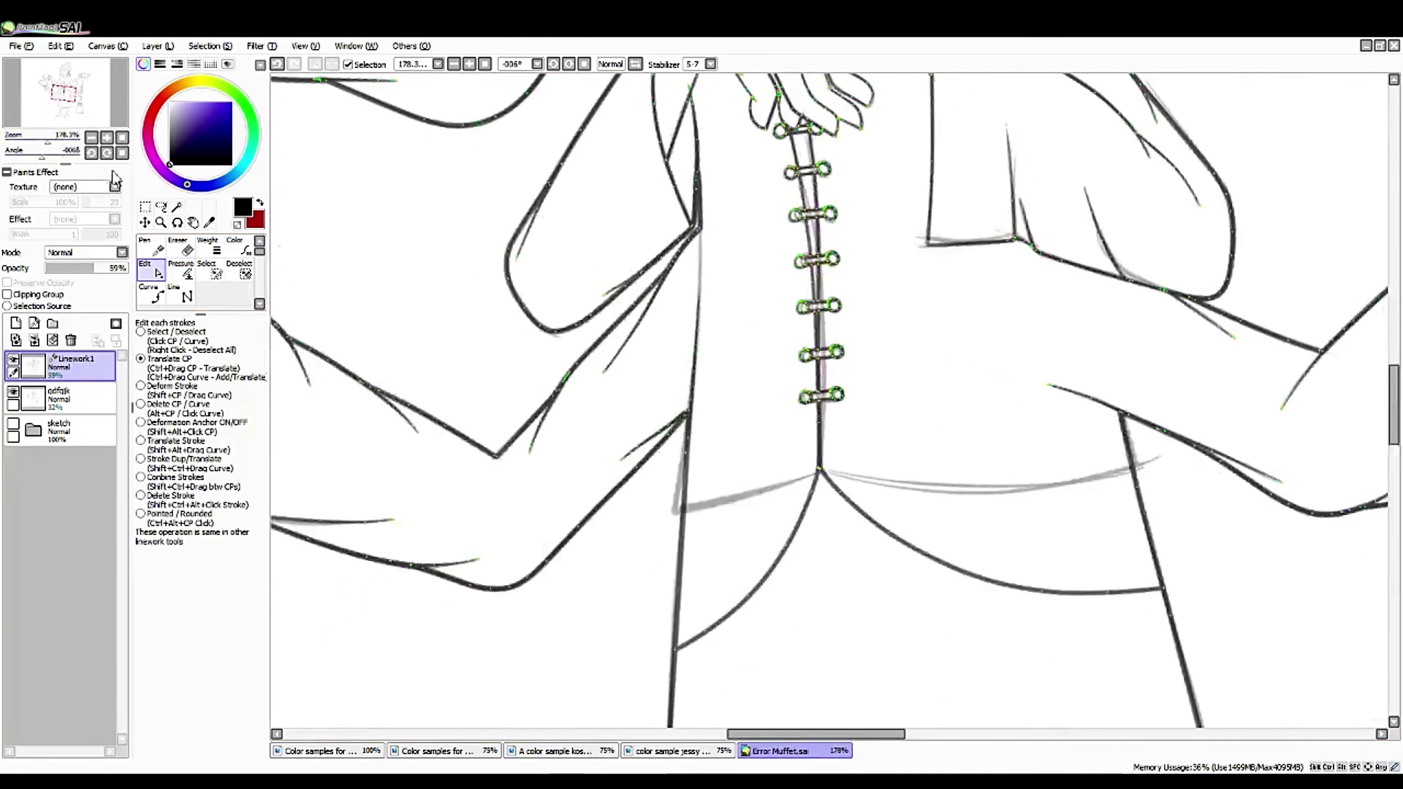
pyautogui.press('Home')
pyautogui.moveTo(74, 267); pyautogui.dragTo(128, 267)
pyautogui.click(80, 398)
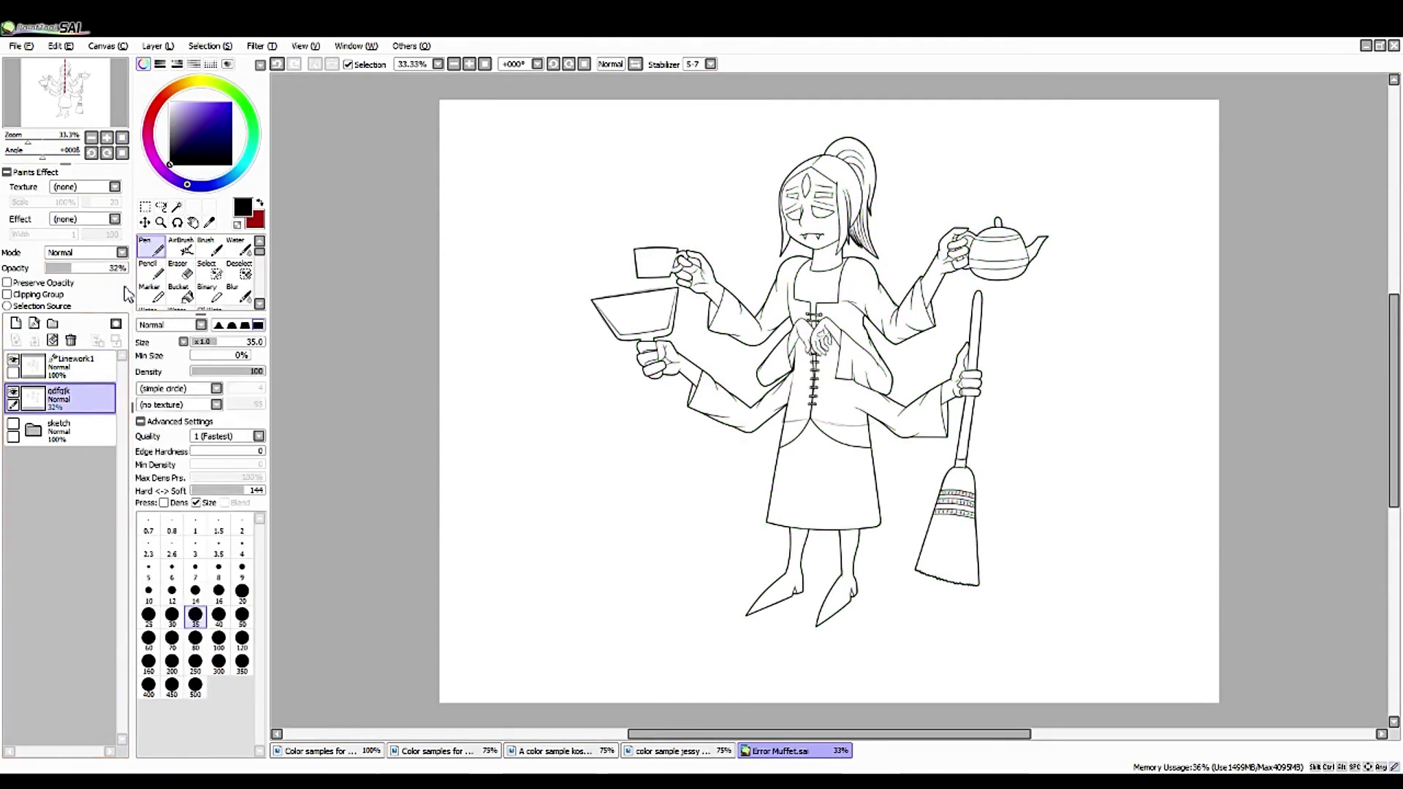
pyautogui.click(13, 392)
pyautogui.moveTo(73, 399); pyautogui.dragTo(73, 385)
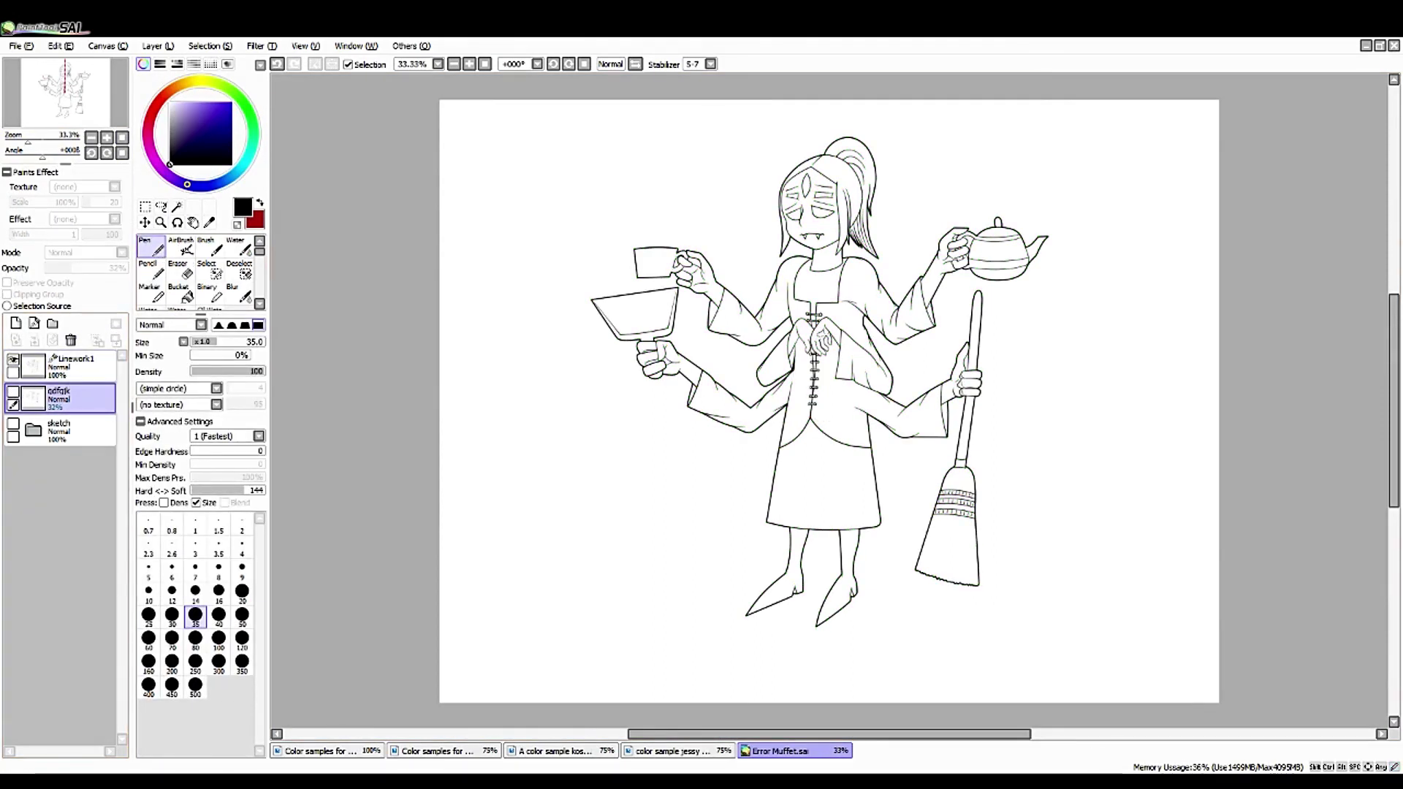